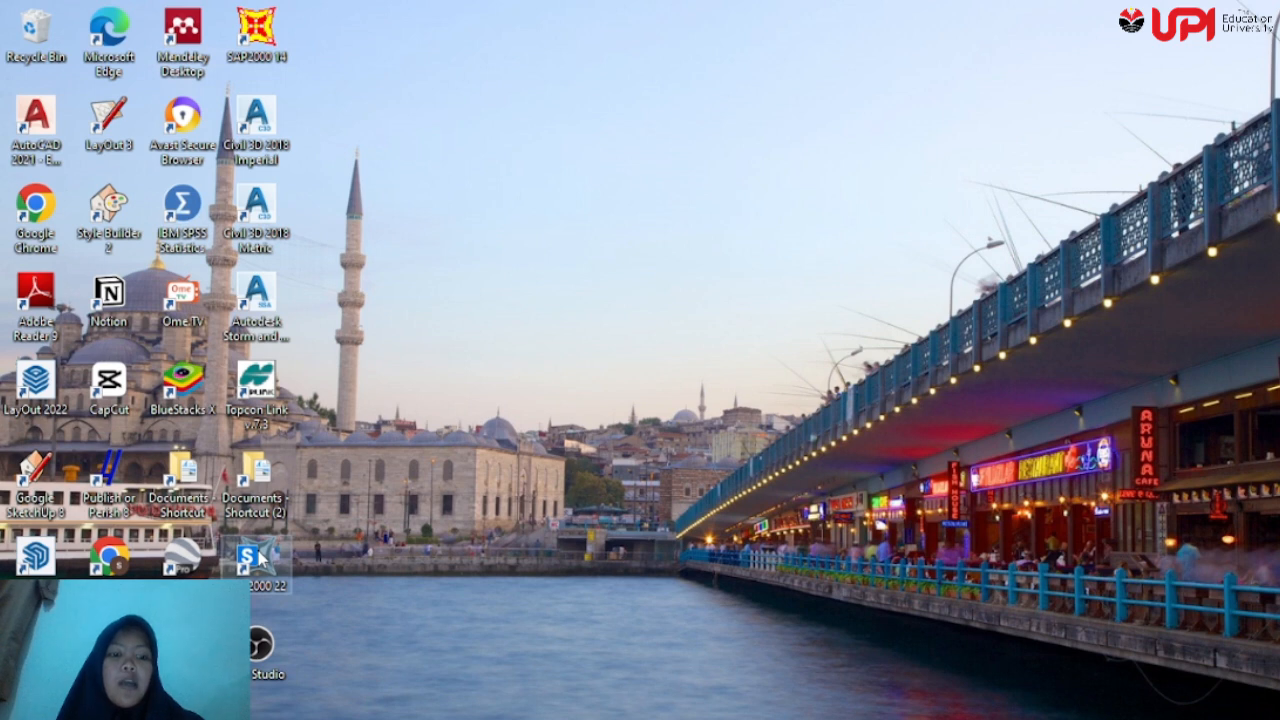
Open SAP2000 22 in a maximized window and start a new model from the Grid Only template
double_click(258, 555)
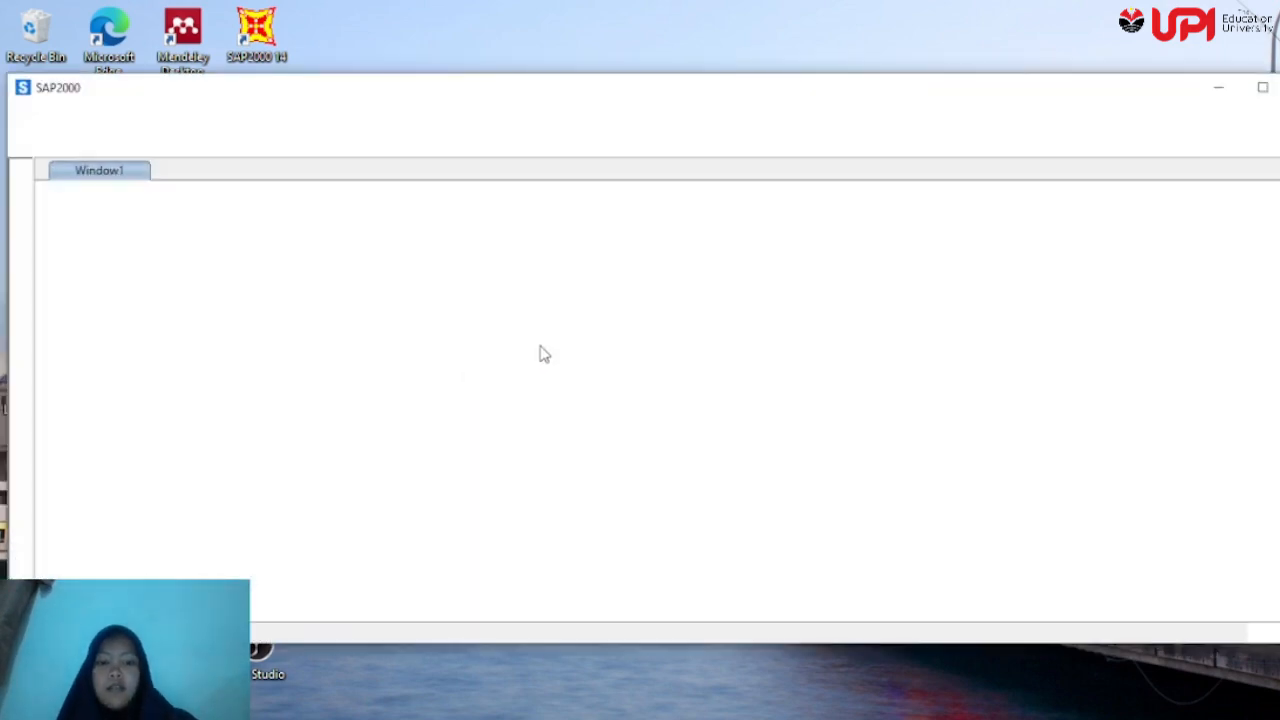
click(1265, 90)
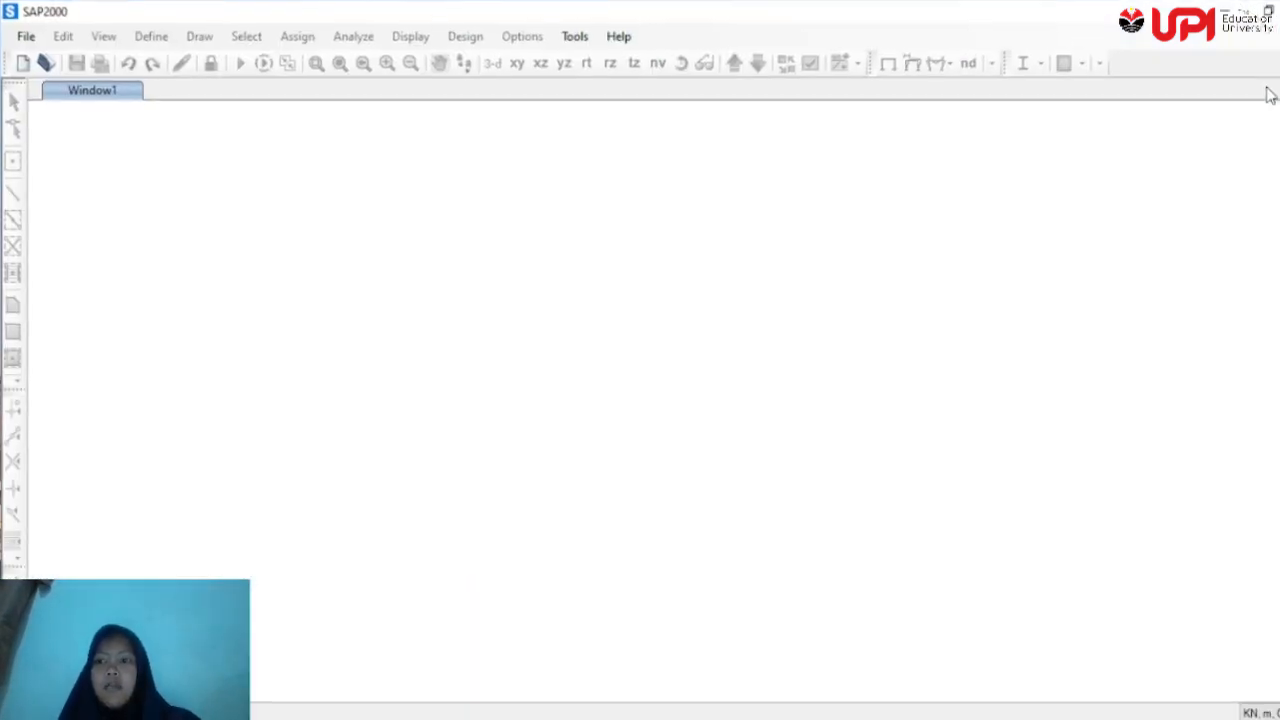
click(19, 40)
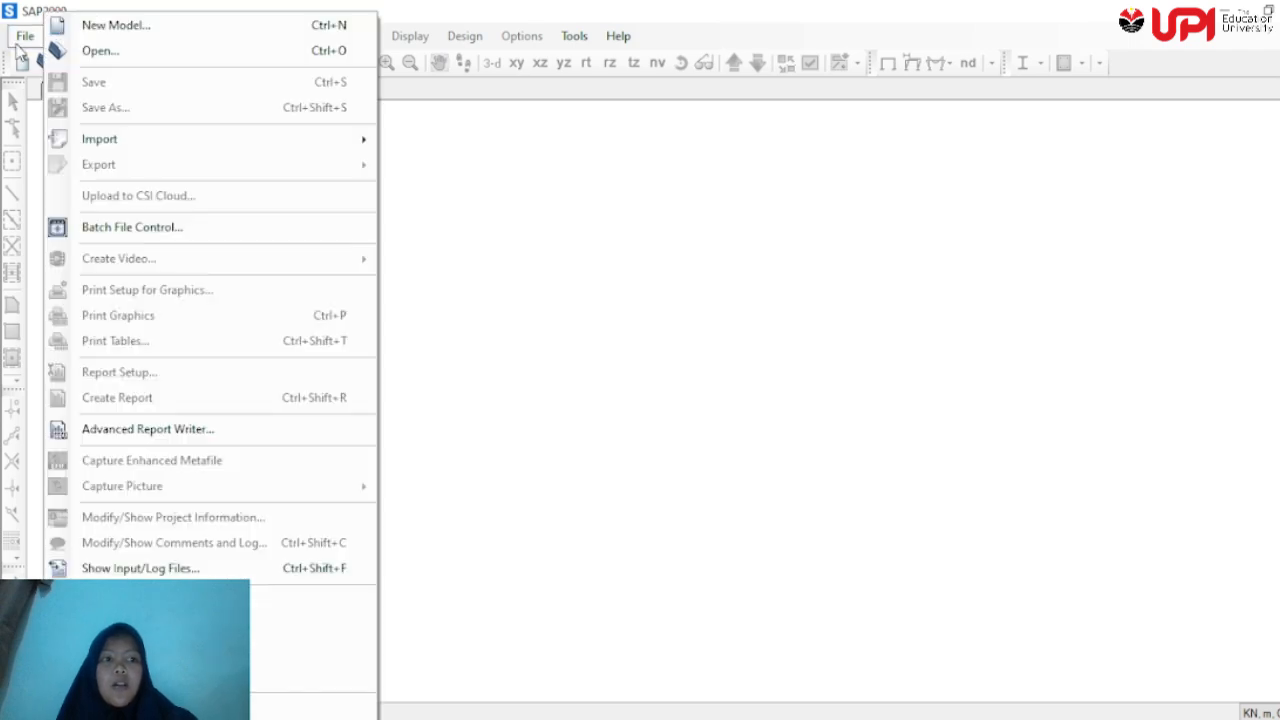
click(154, 30)
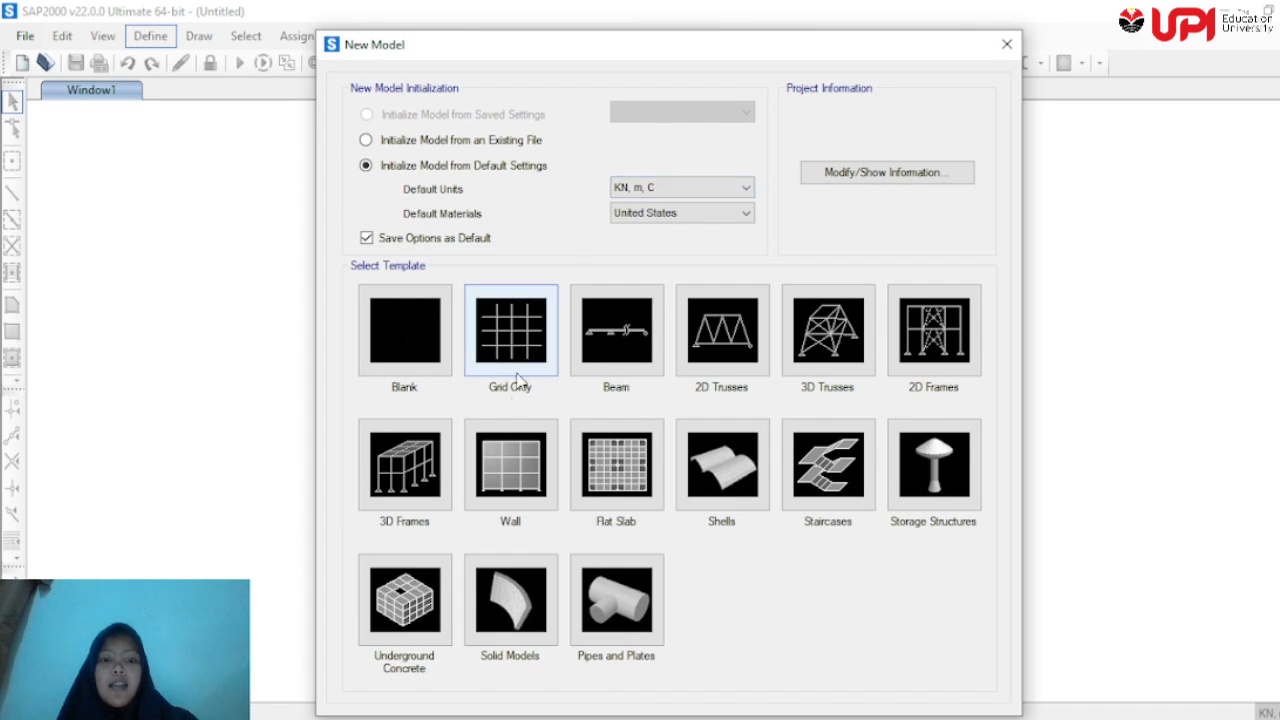
click(508, 357)
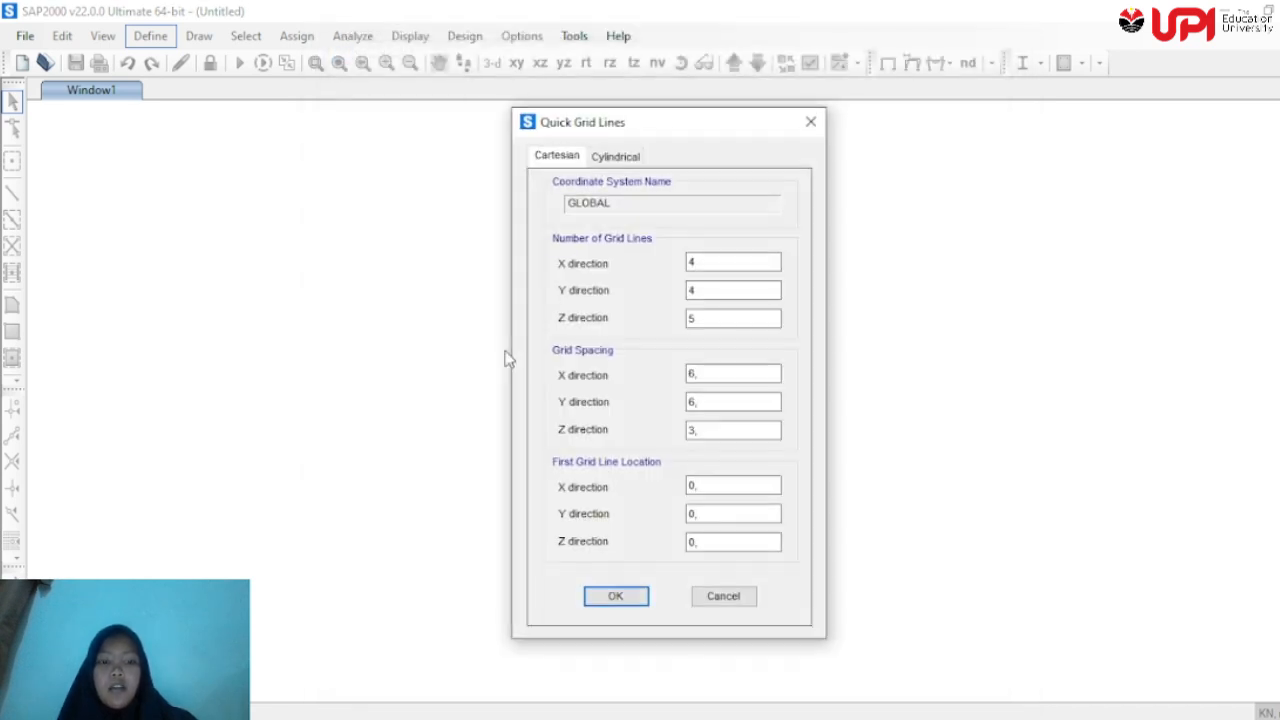
Set the number of Cartesian grid lines to 18 in X, 6 in Y and 4 in Z
click(711, 263)
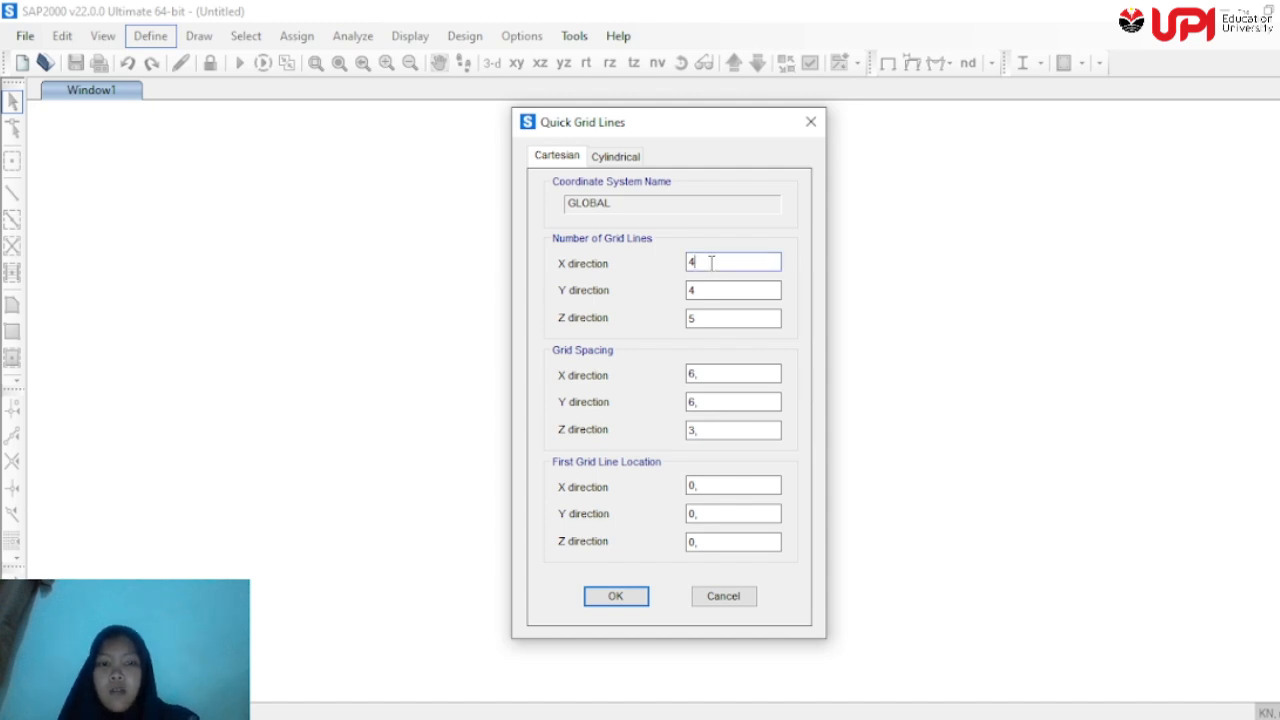
key(BackSpace)
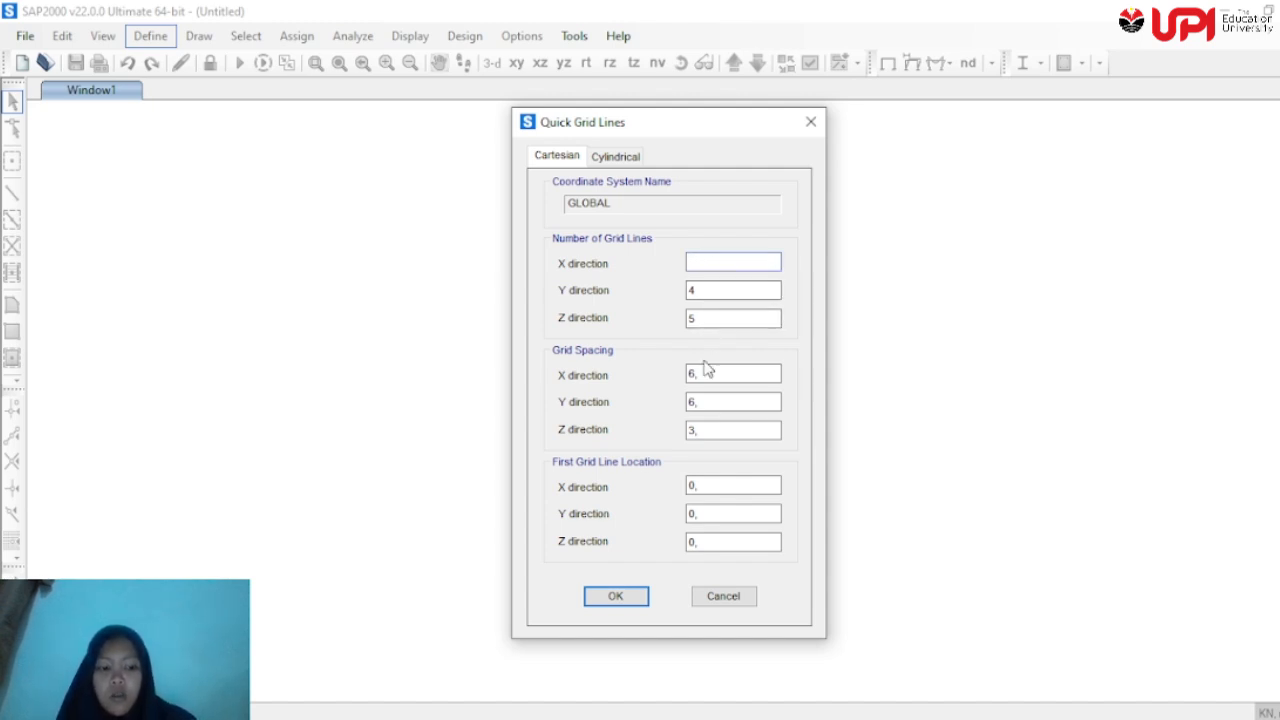
text(18)
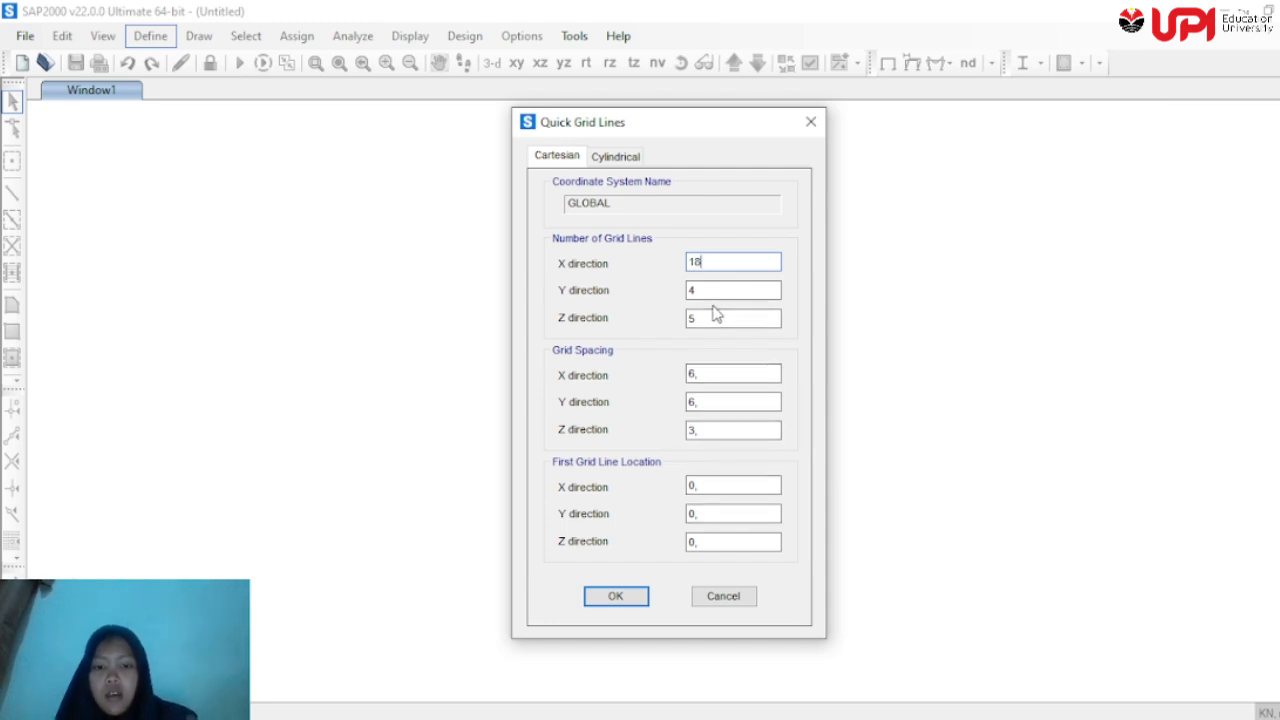
drag(711, 289, 636, 290)
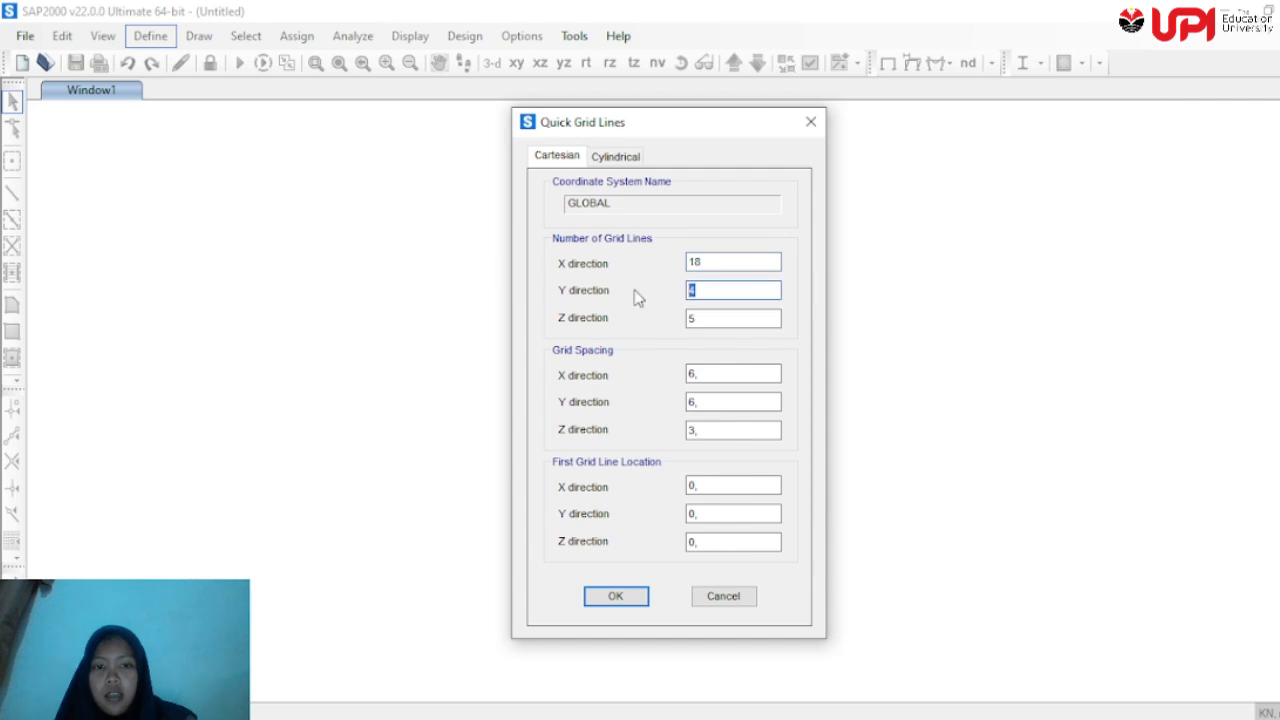
key(Tab)
text(4)
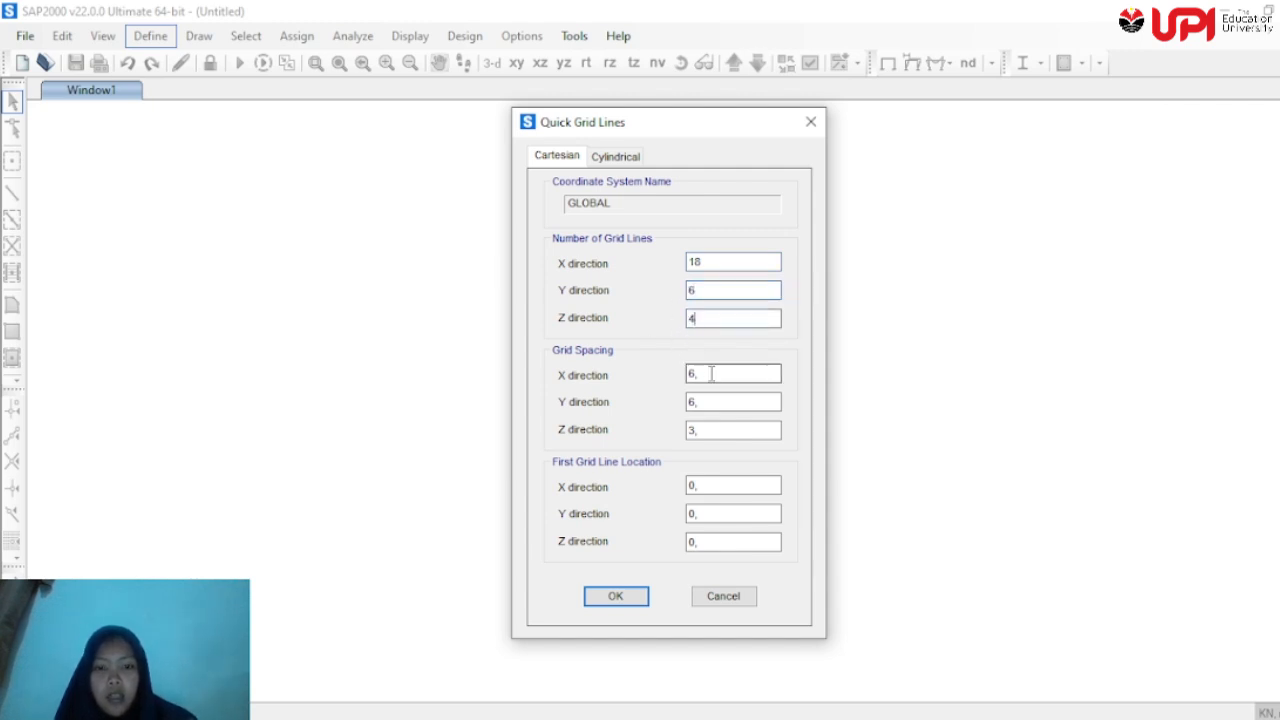
Create the grid with spacings of 3,6 m in X, 1,8 m in Y and 3,85 m in Z, and close the 3-D view
key(Tab)
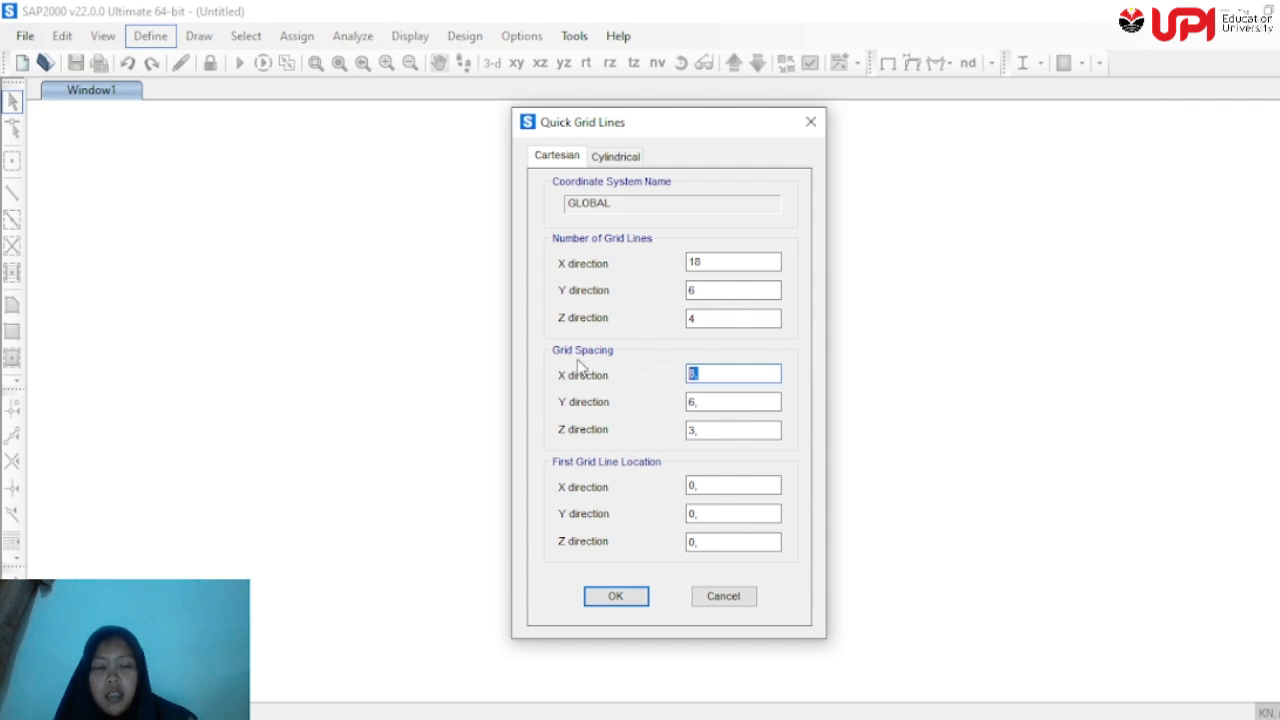
text(3)
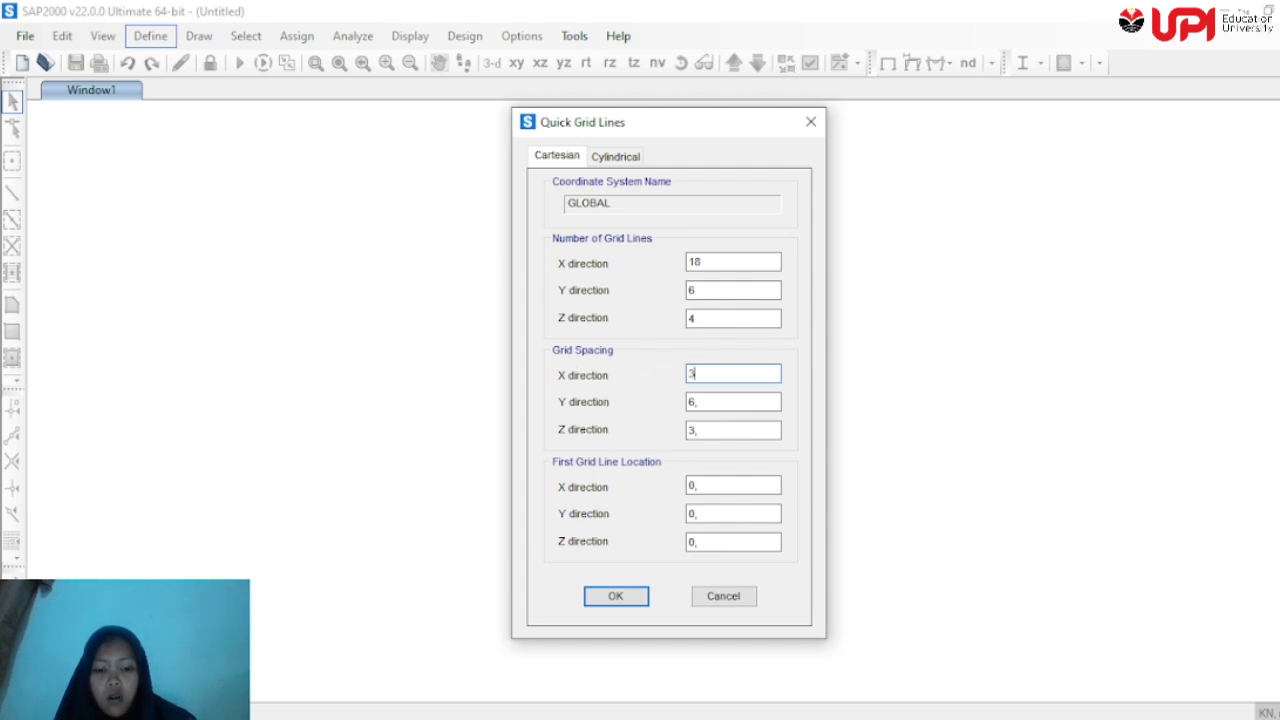
text(,6)
key(Tab)
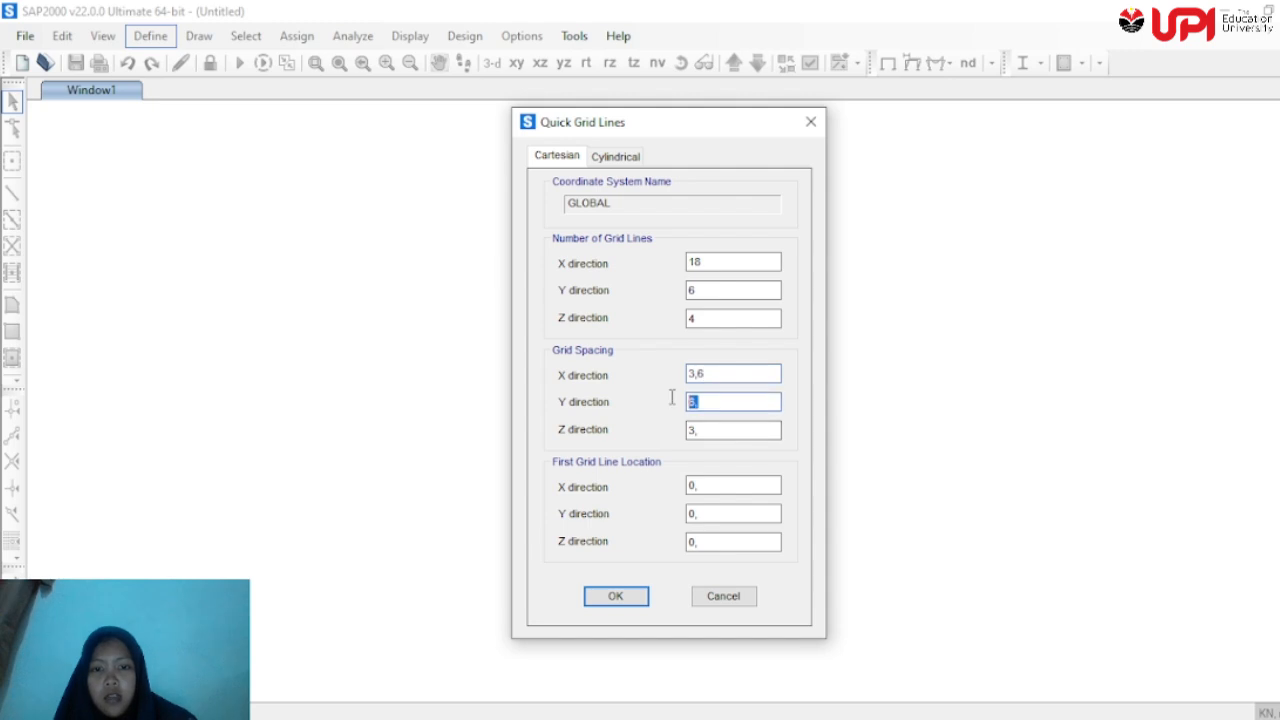
text(1)
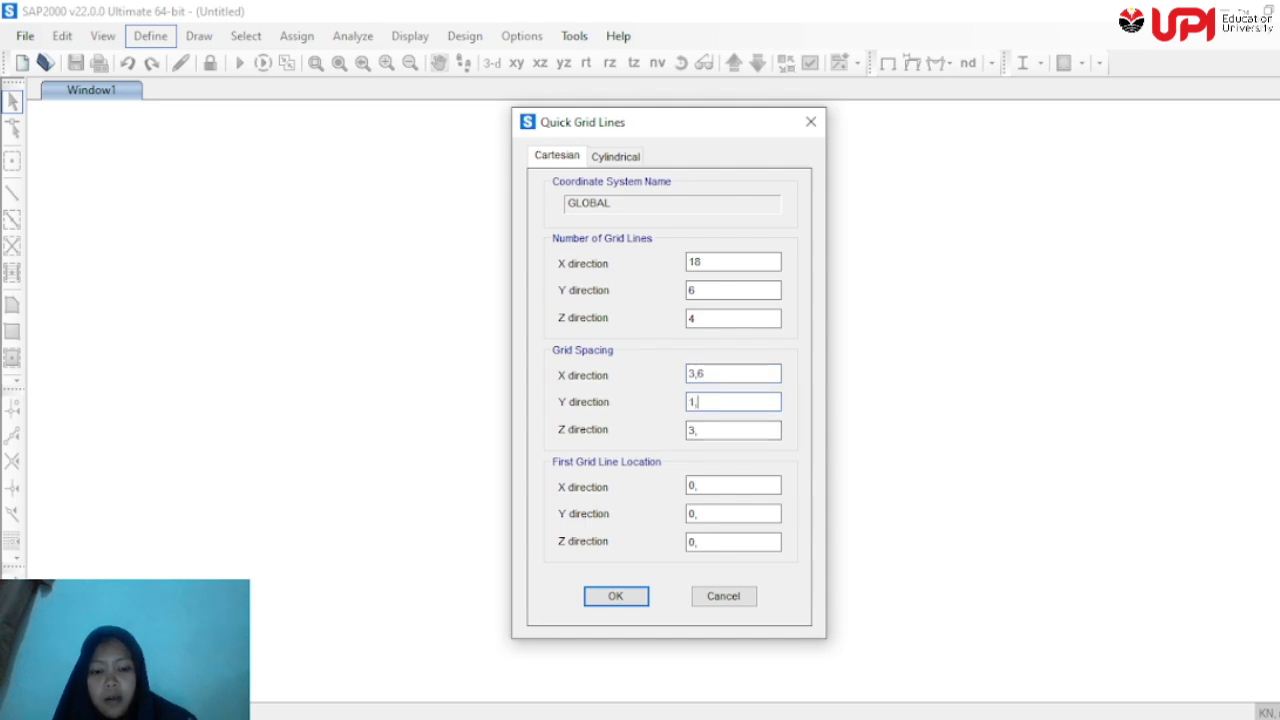
text(,8)
key(Tab)
text(33)
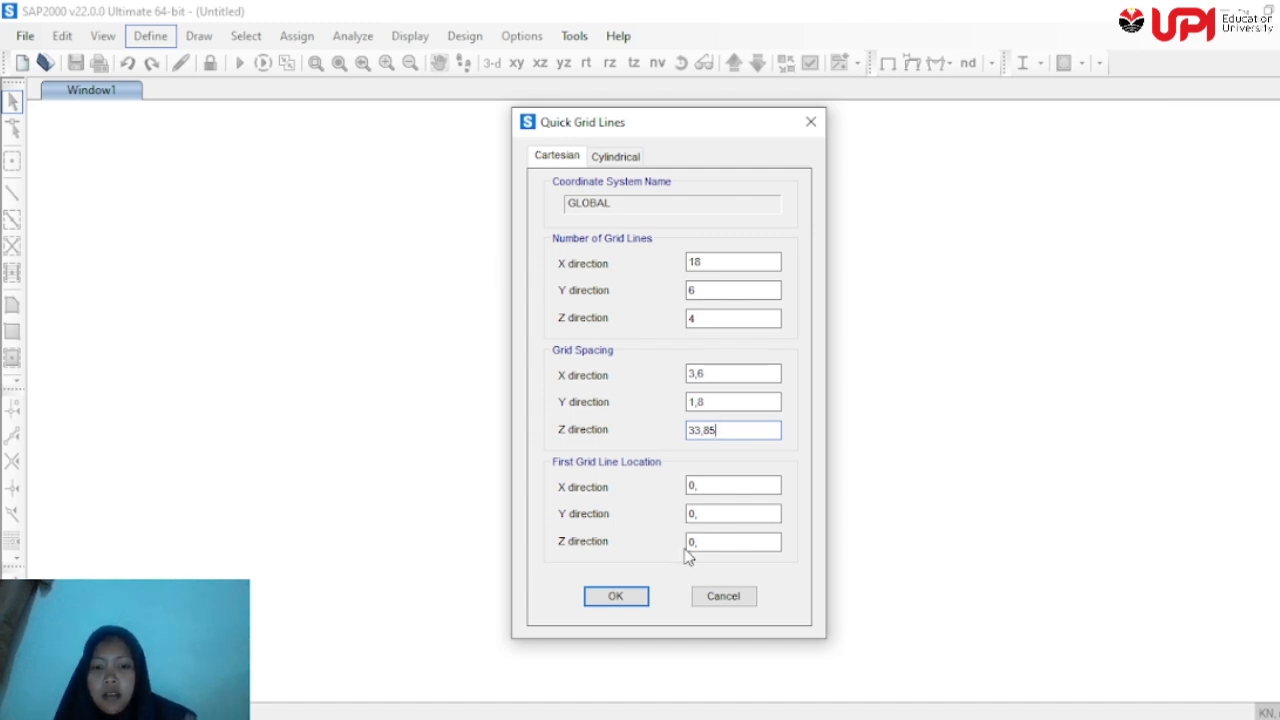
click(693, 430)
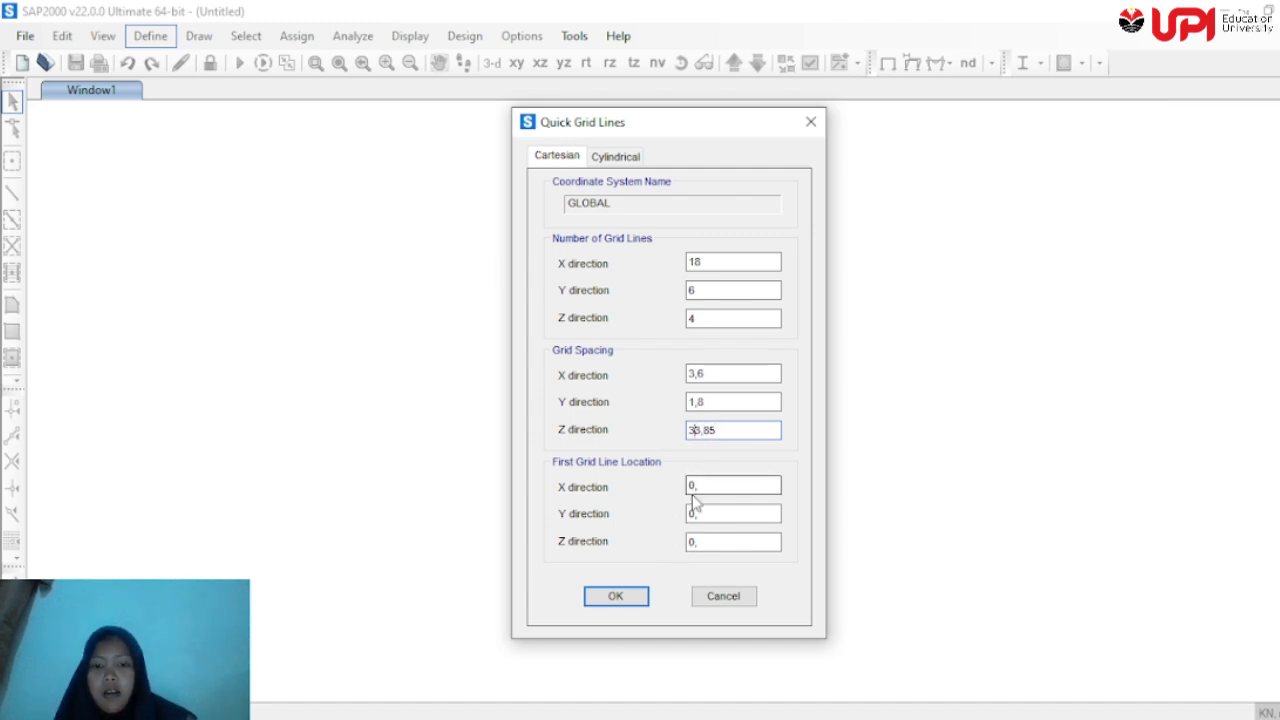
key(BackSpace)
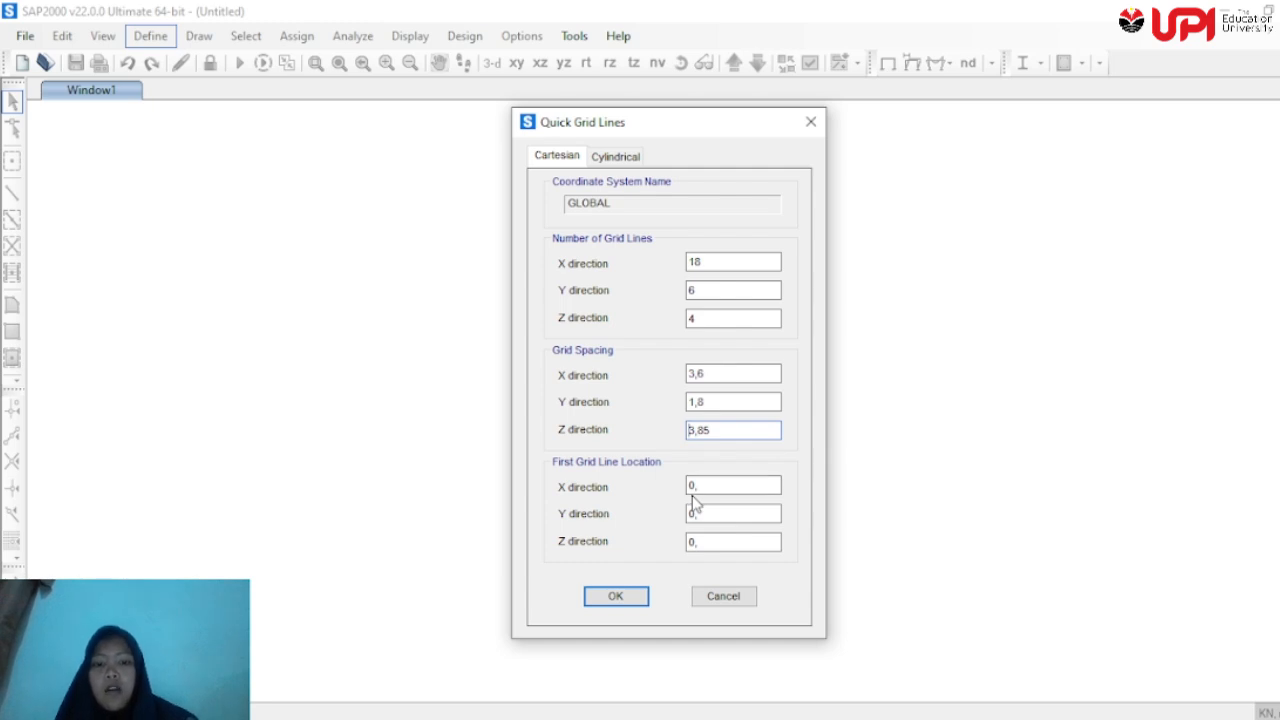
click(635, 597)
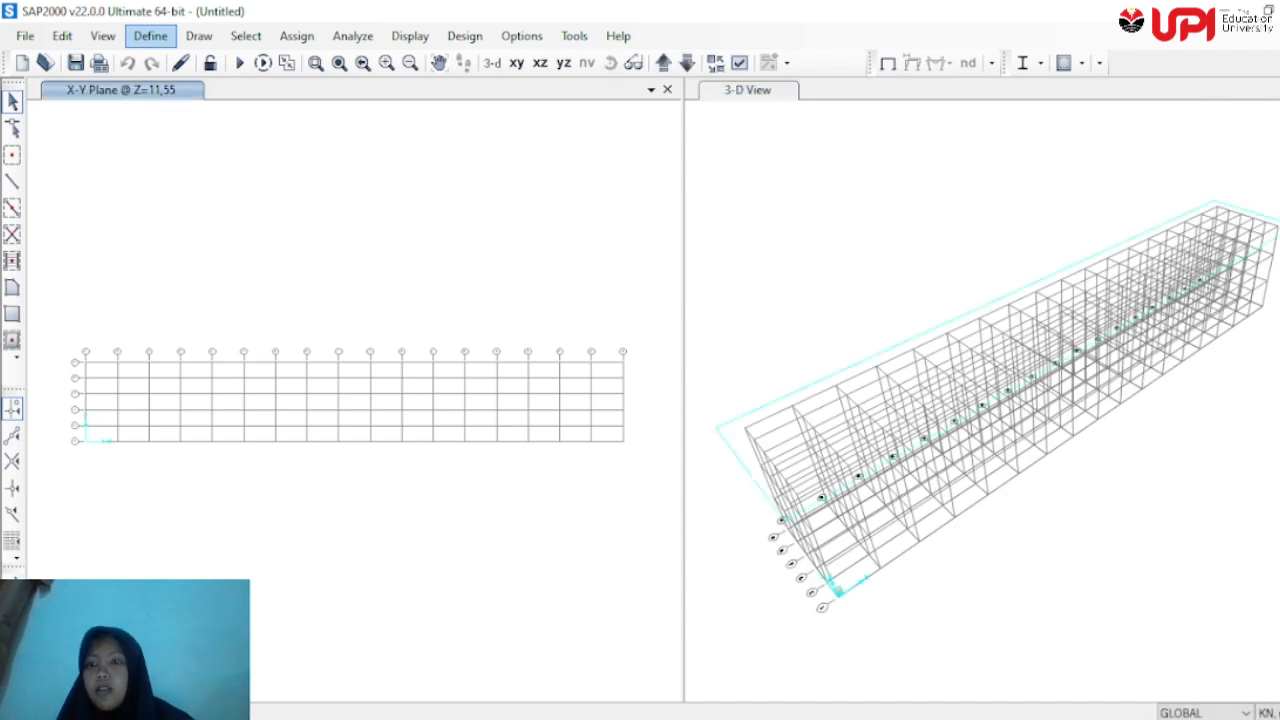
click(1266, 90)
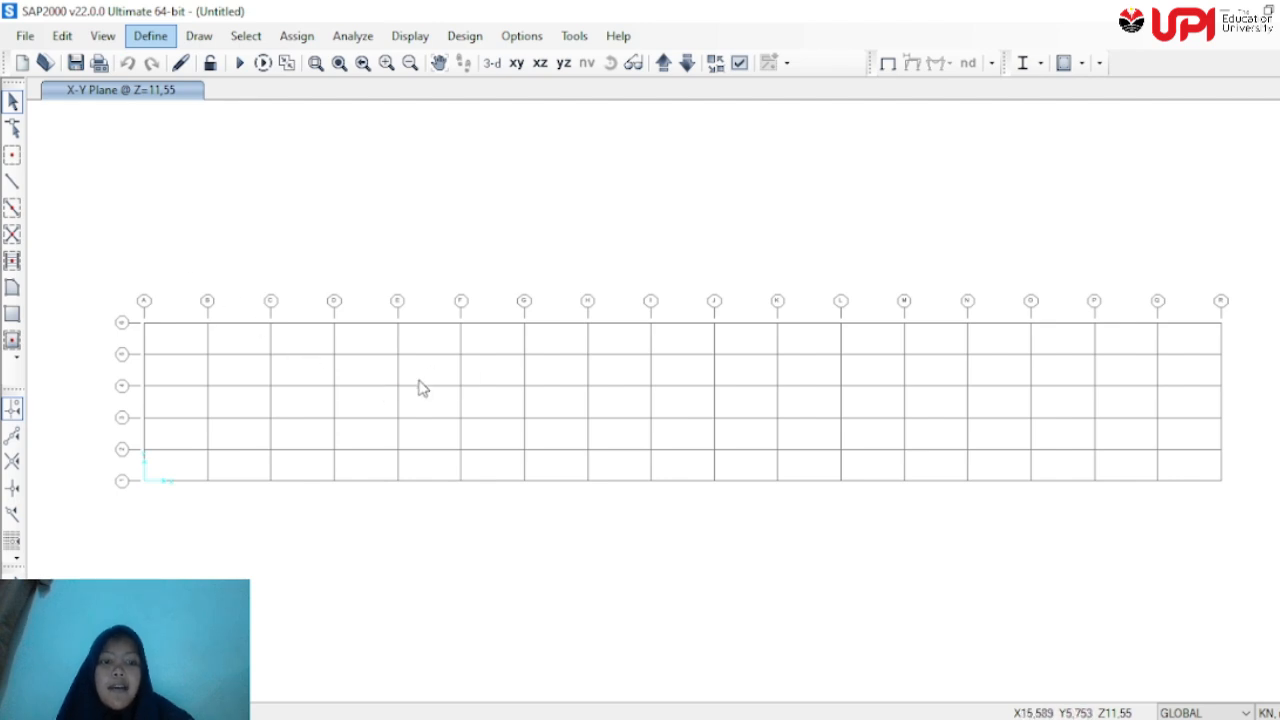
Try to set the ordinate of X grid line I to 27 m in the grid system data
double_click(461, 362)
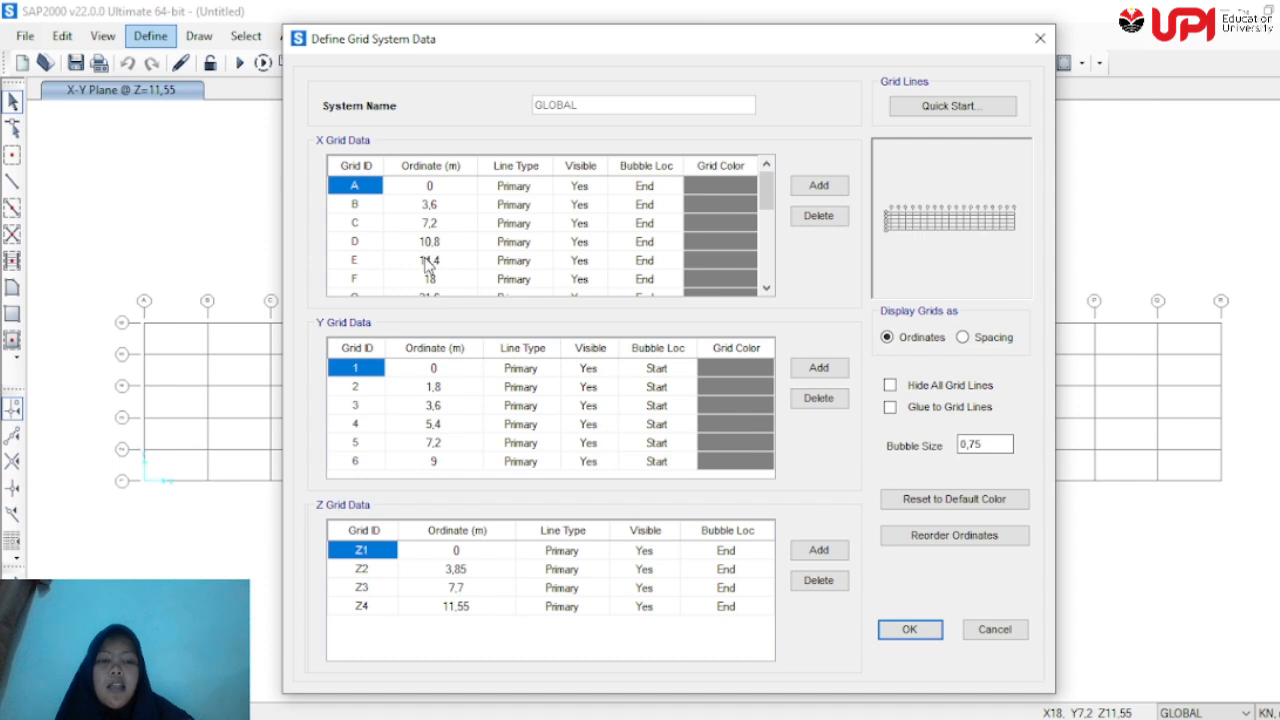
scroll(429, 258, down, 1)
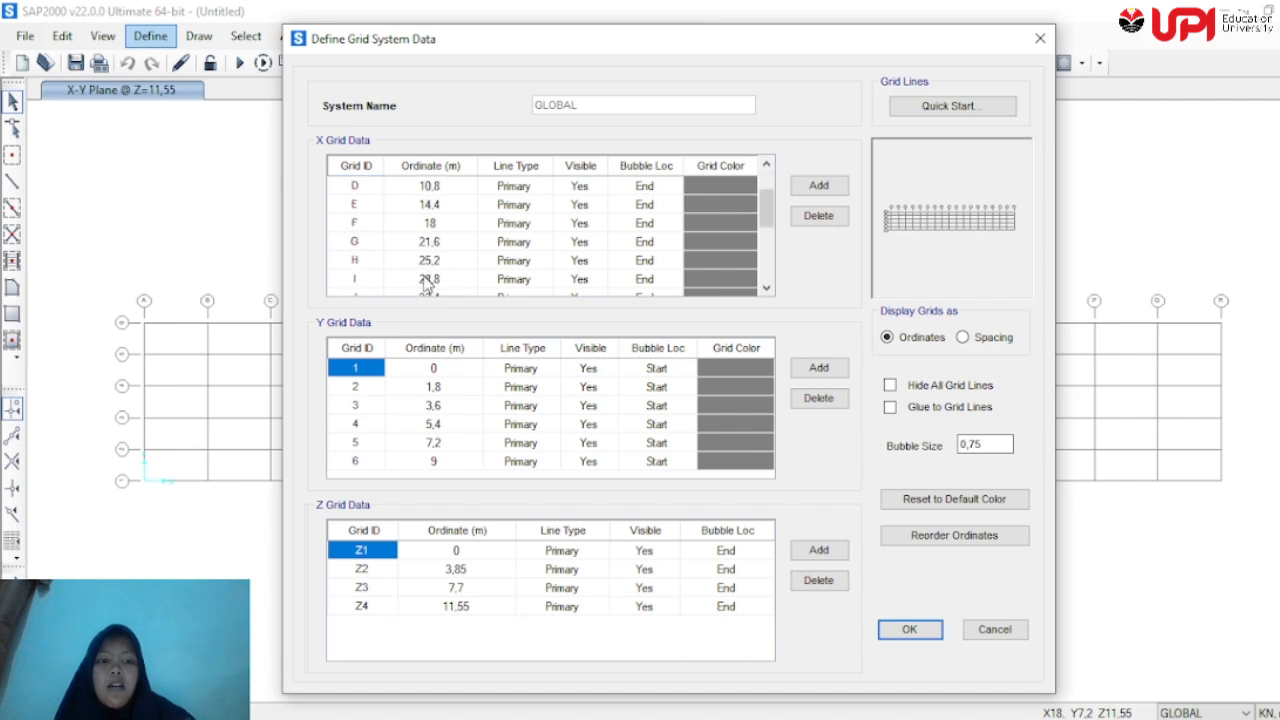
scroll(410, 278, down, 1)
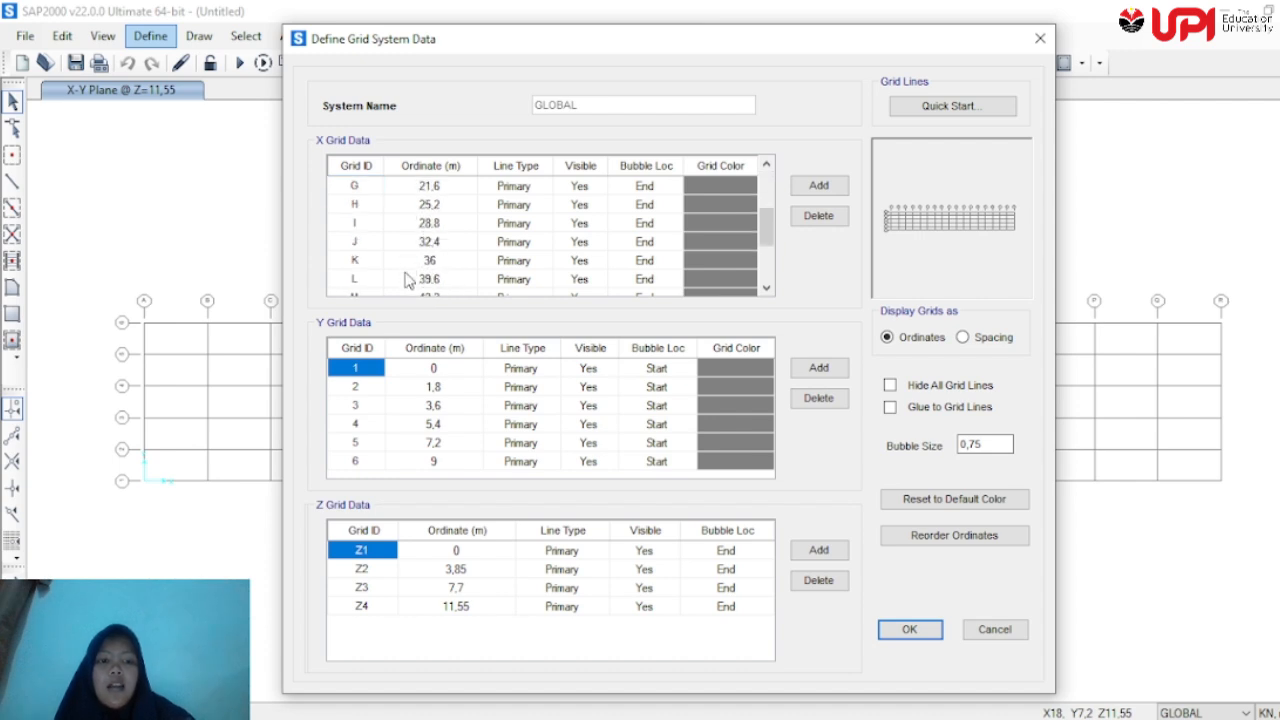
click(430, 226)
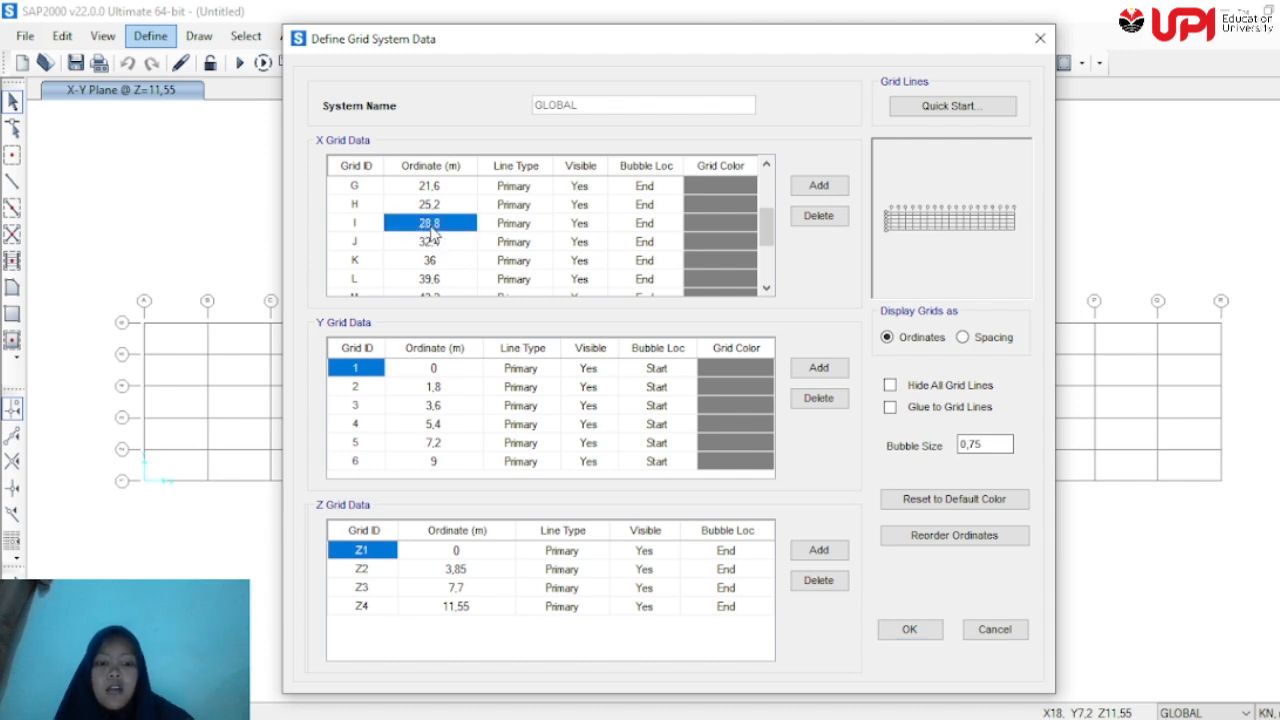
text(27)
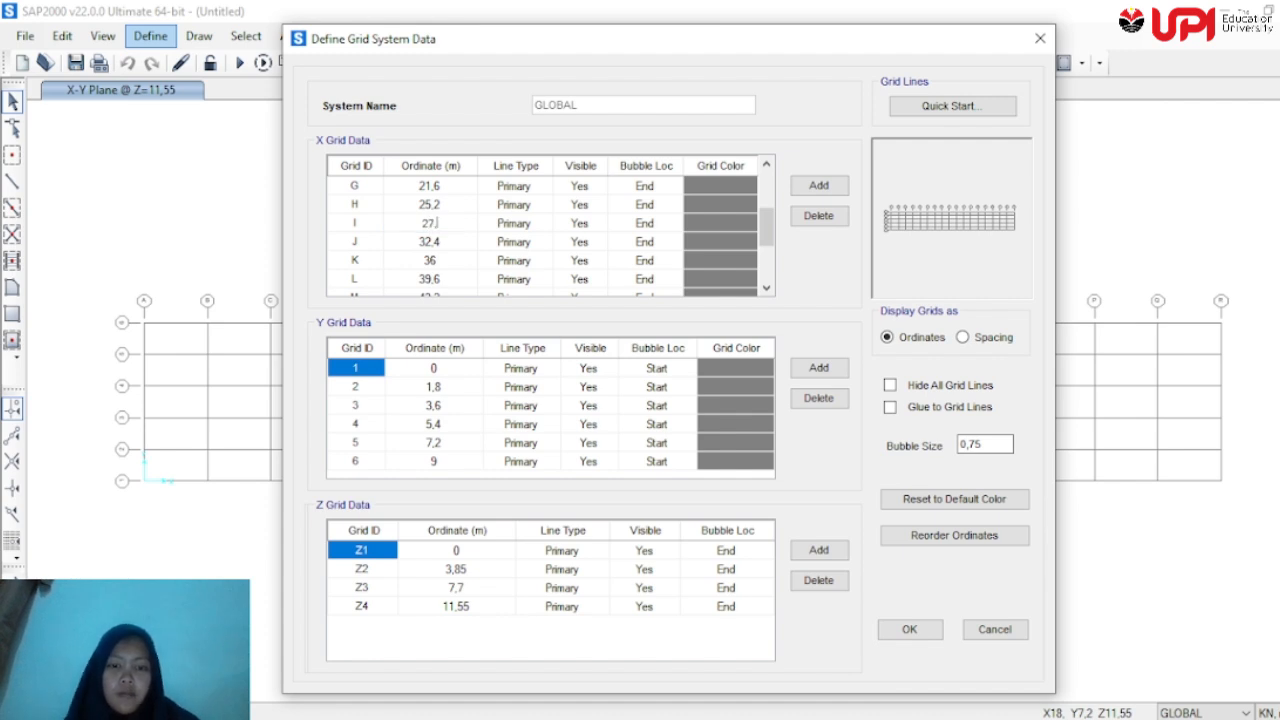
key(Return)
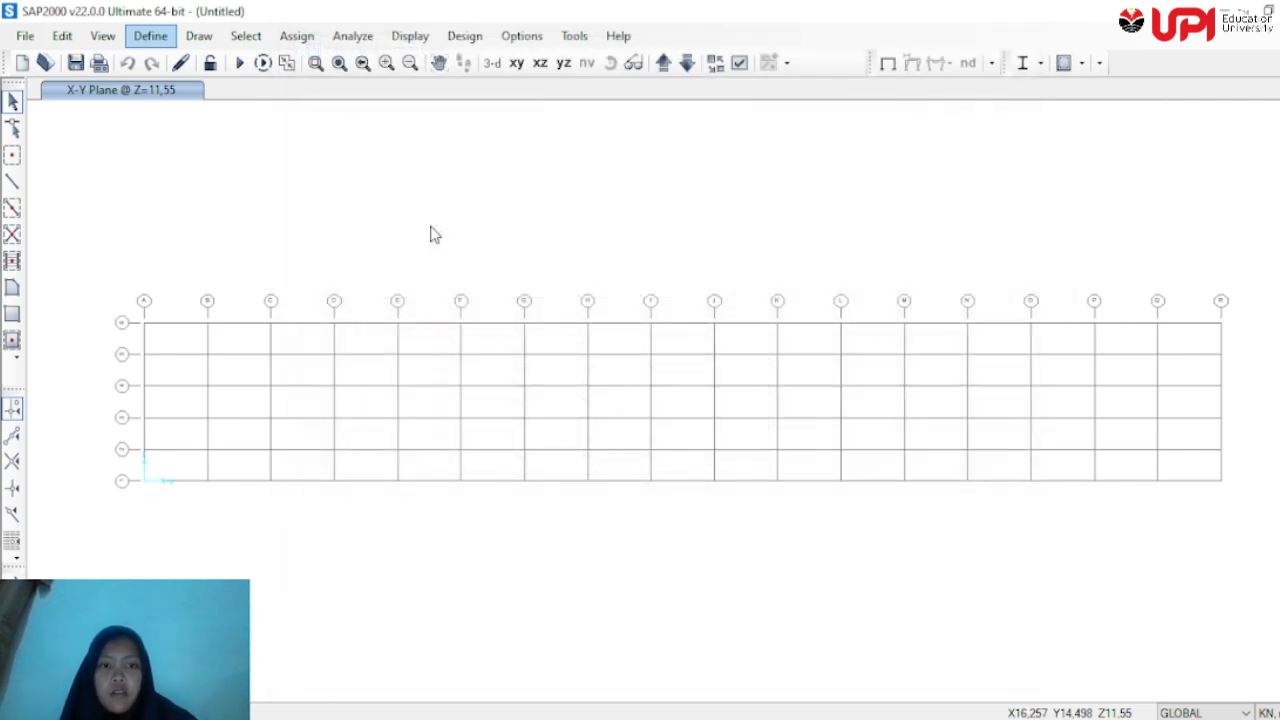
In the grid system data, set the ordinates of X grid lines I, J and K to 27,6, 30 and 32,4 m
double_click(458, 357)
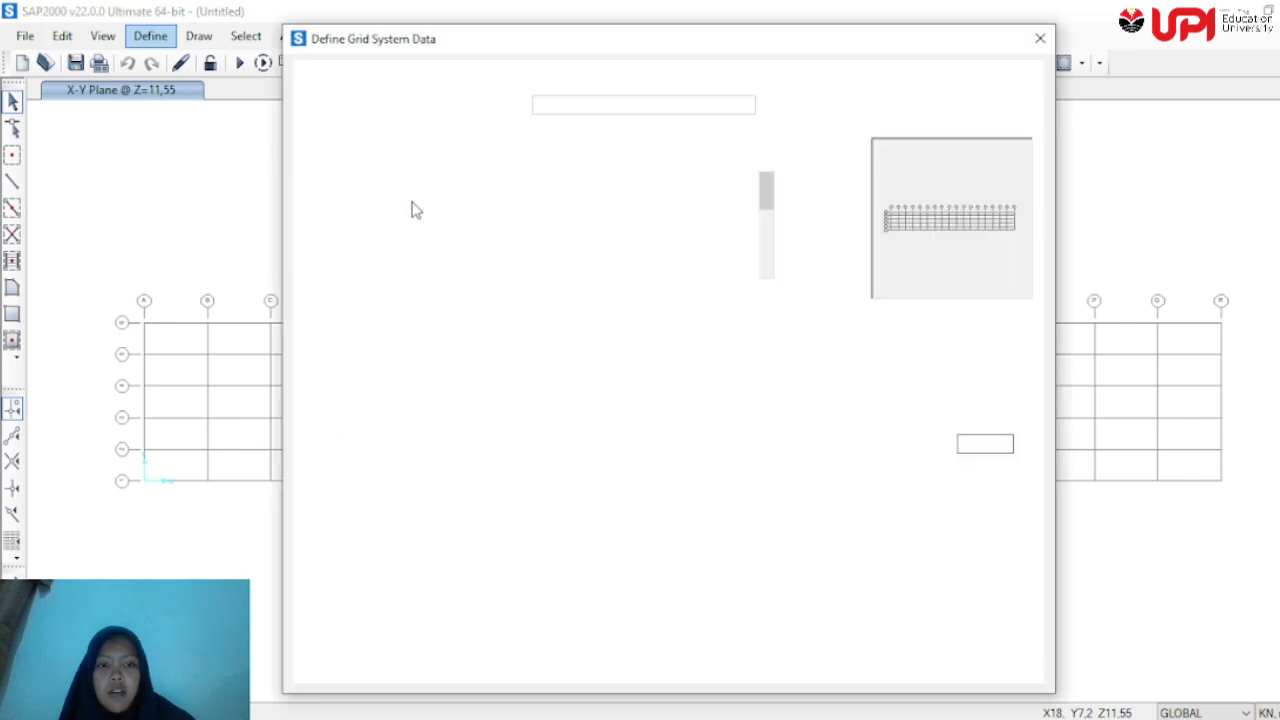
scroll(440, 235, down, 1)
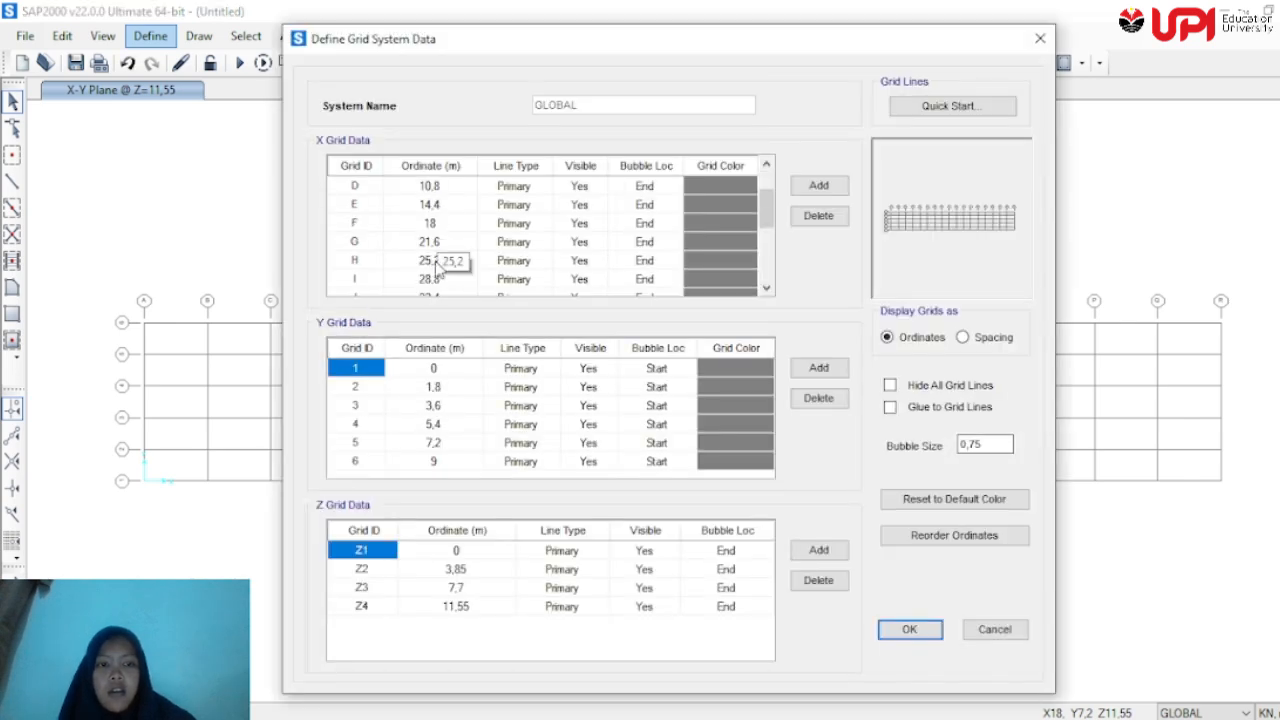
scroll(440, 265, down, 1)
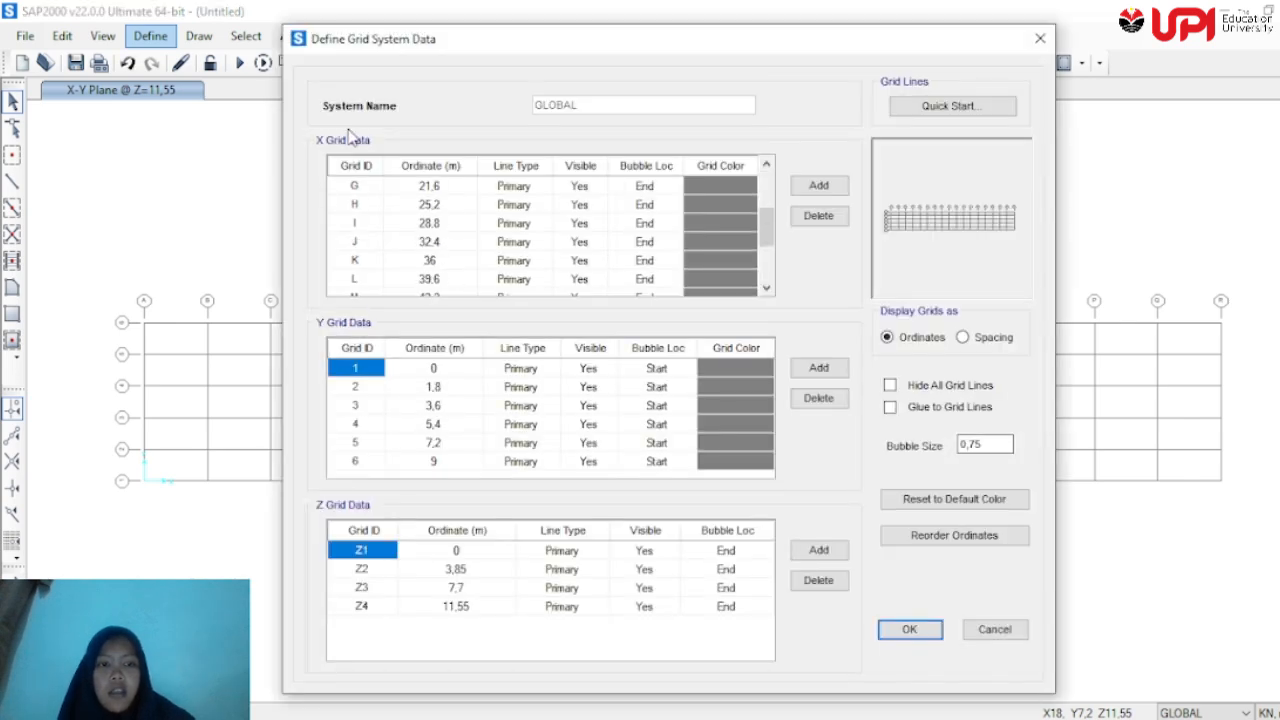
click(421, 226)
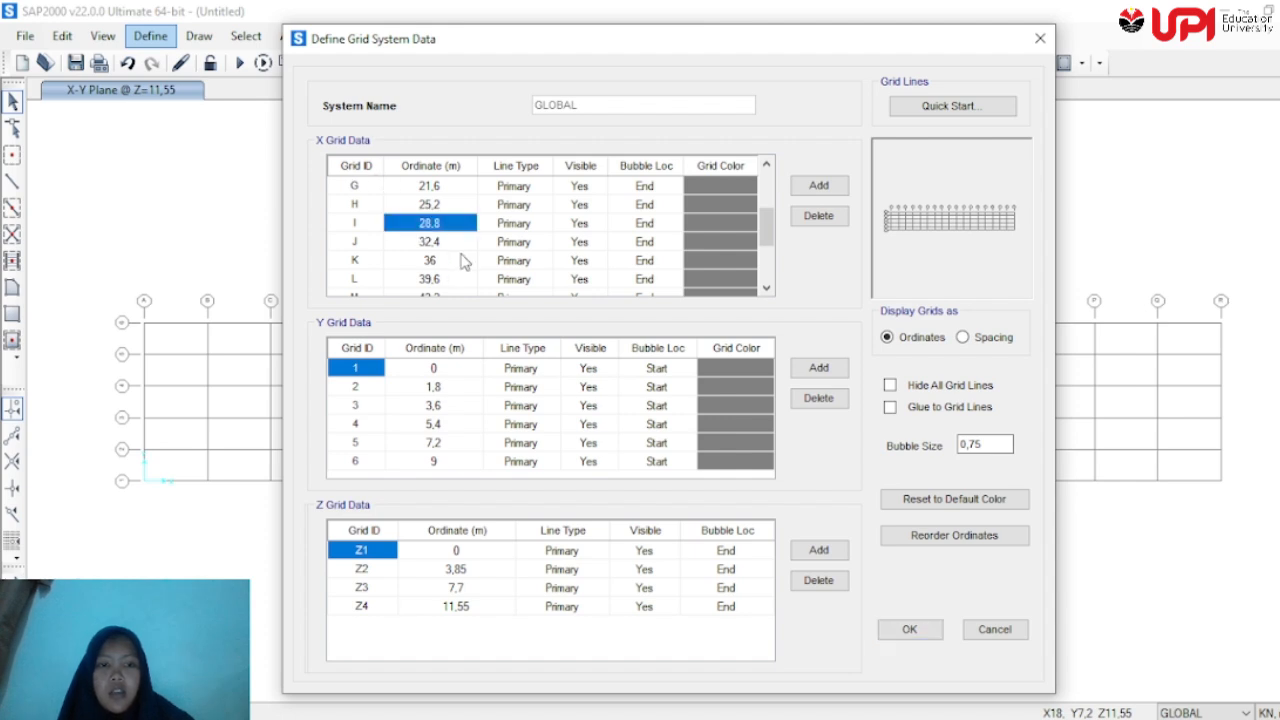
text(27,6)
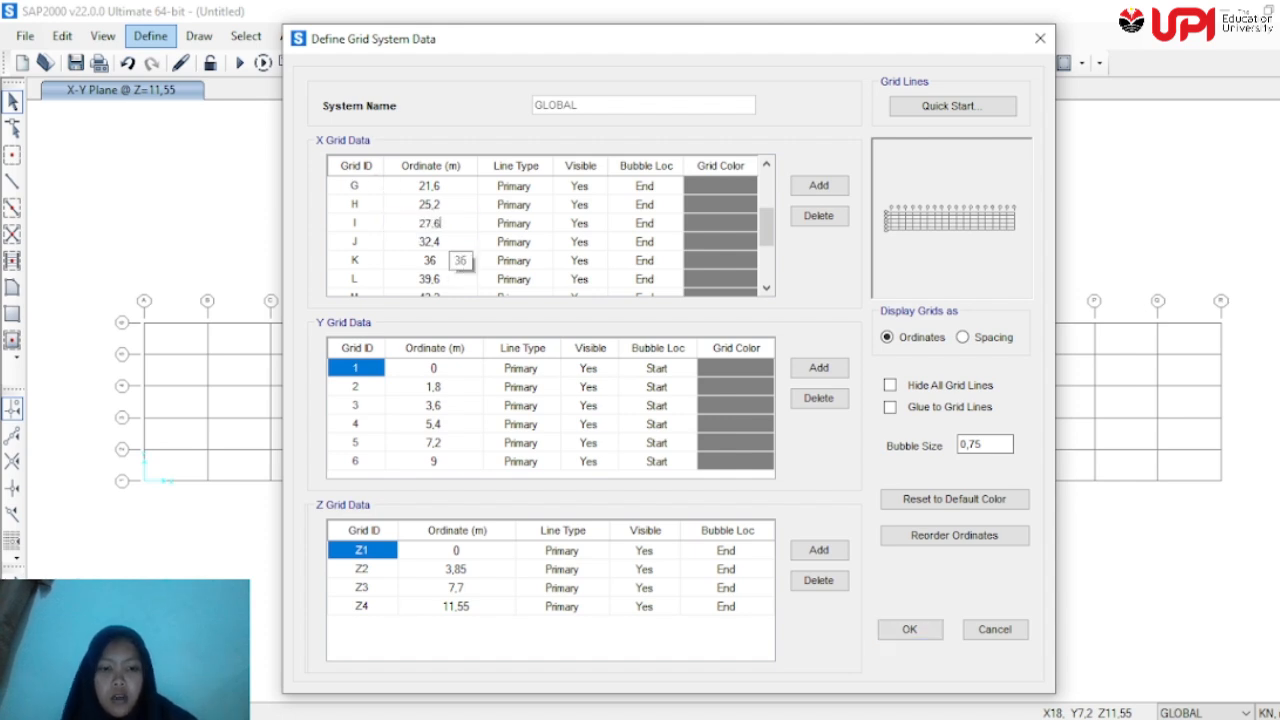
click(430, 245)
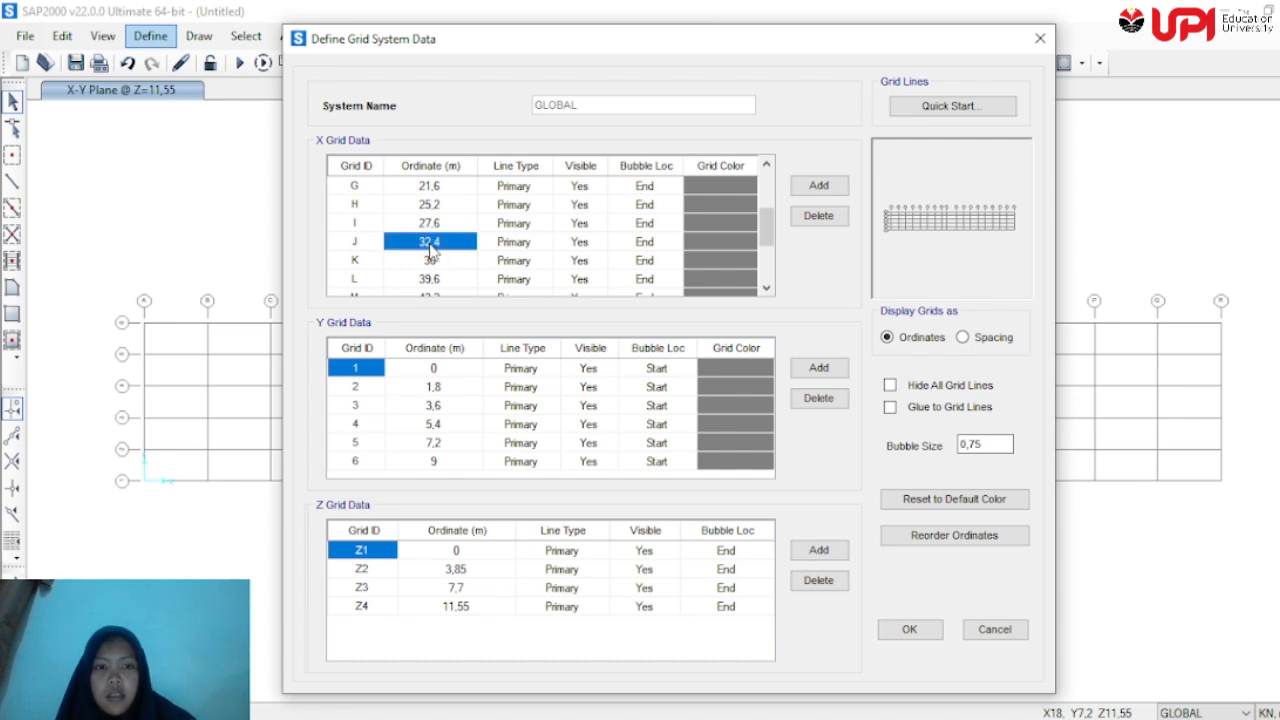
text(30)
click(435, 262)
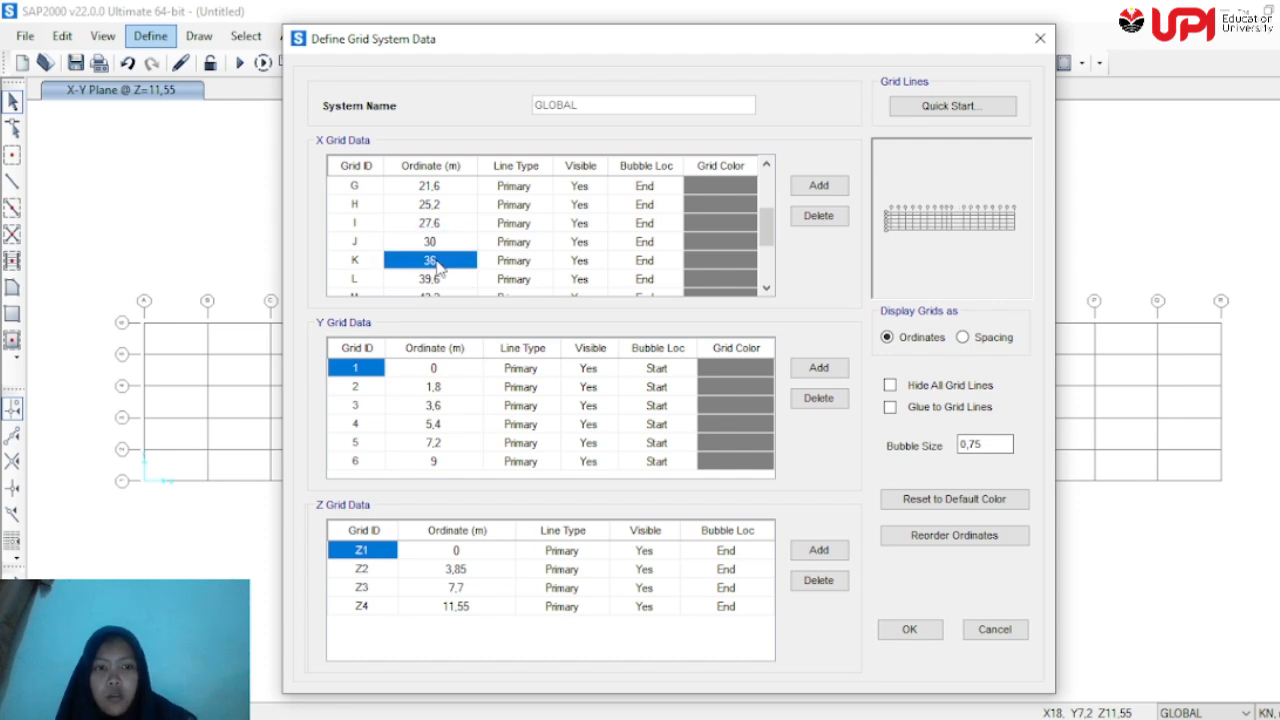
text(32)
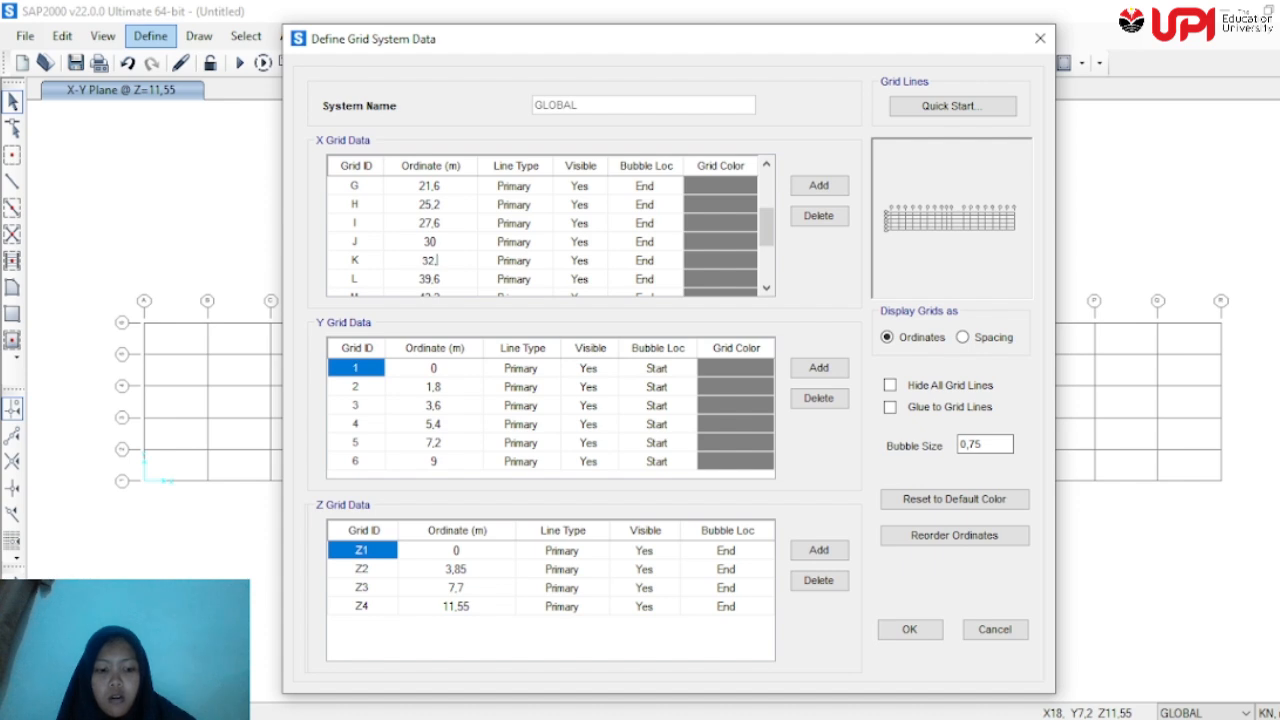
text(,4)
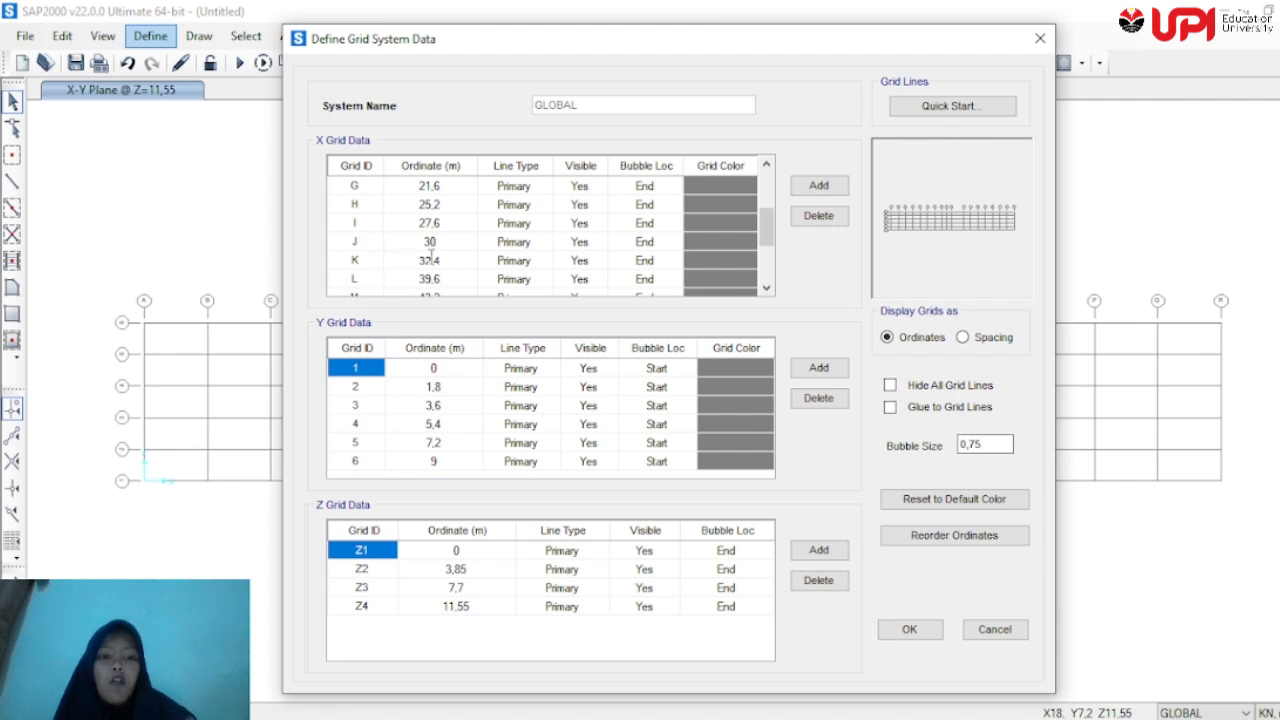
scroll(428, 262, down, 1)
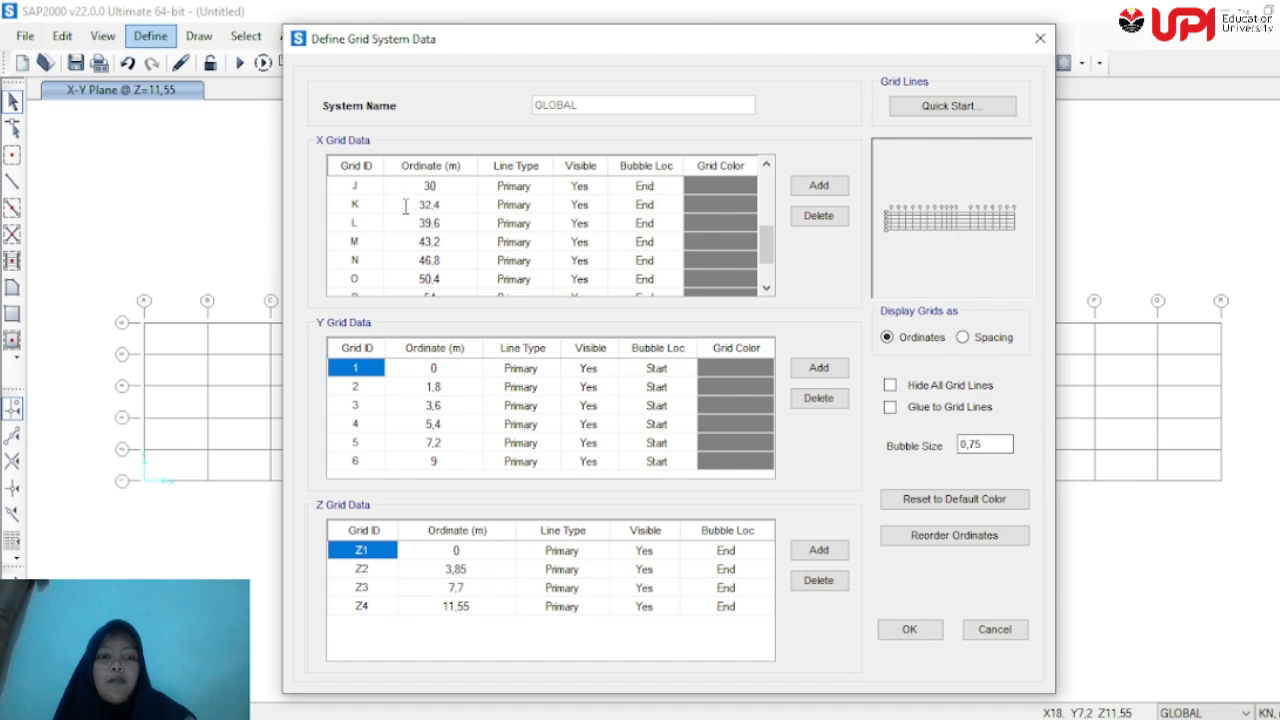
Set the ordinates of X grid lines L and M to 36 and 39,6 m in the grid system data
click(440, 204)
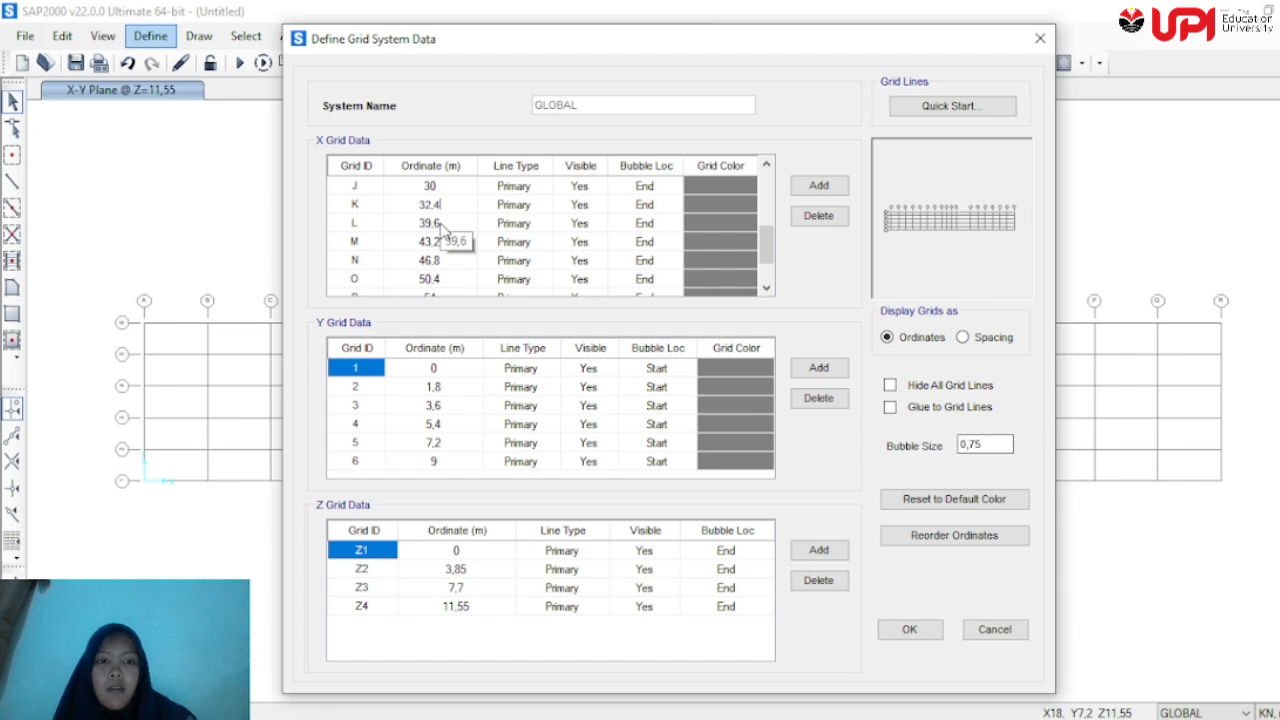
click(441, 225)
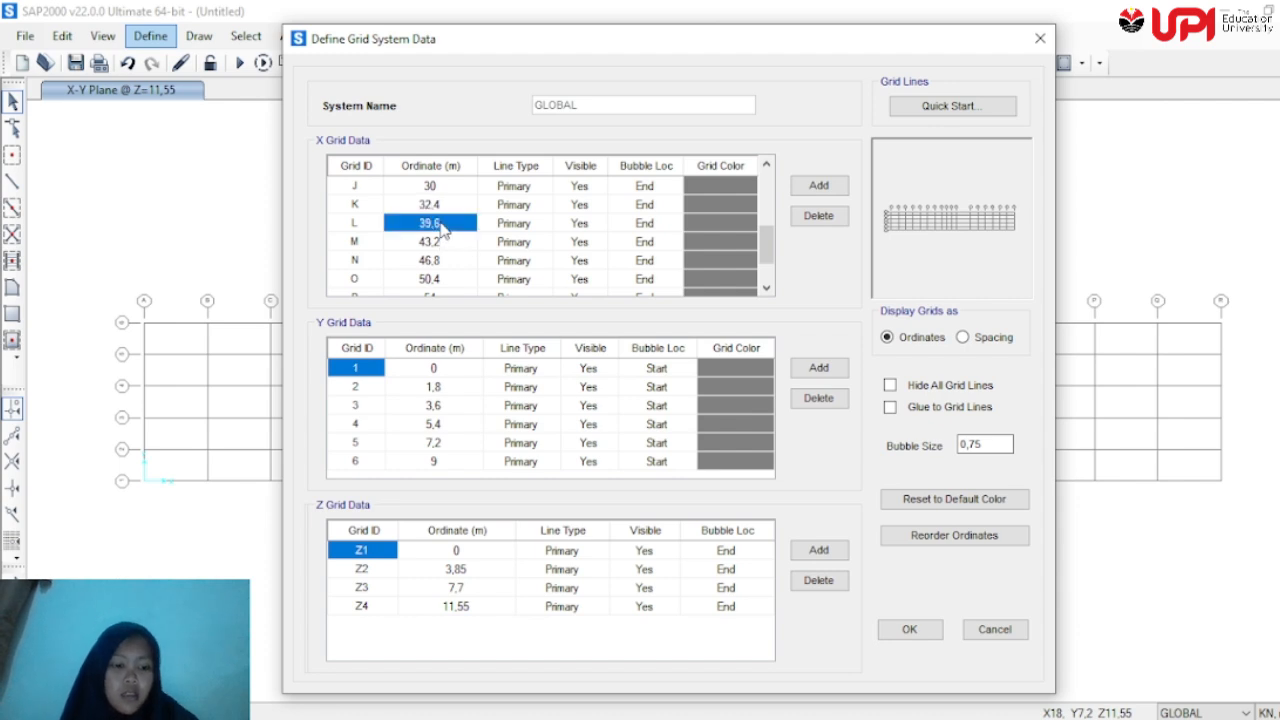
text(3)
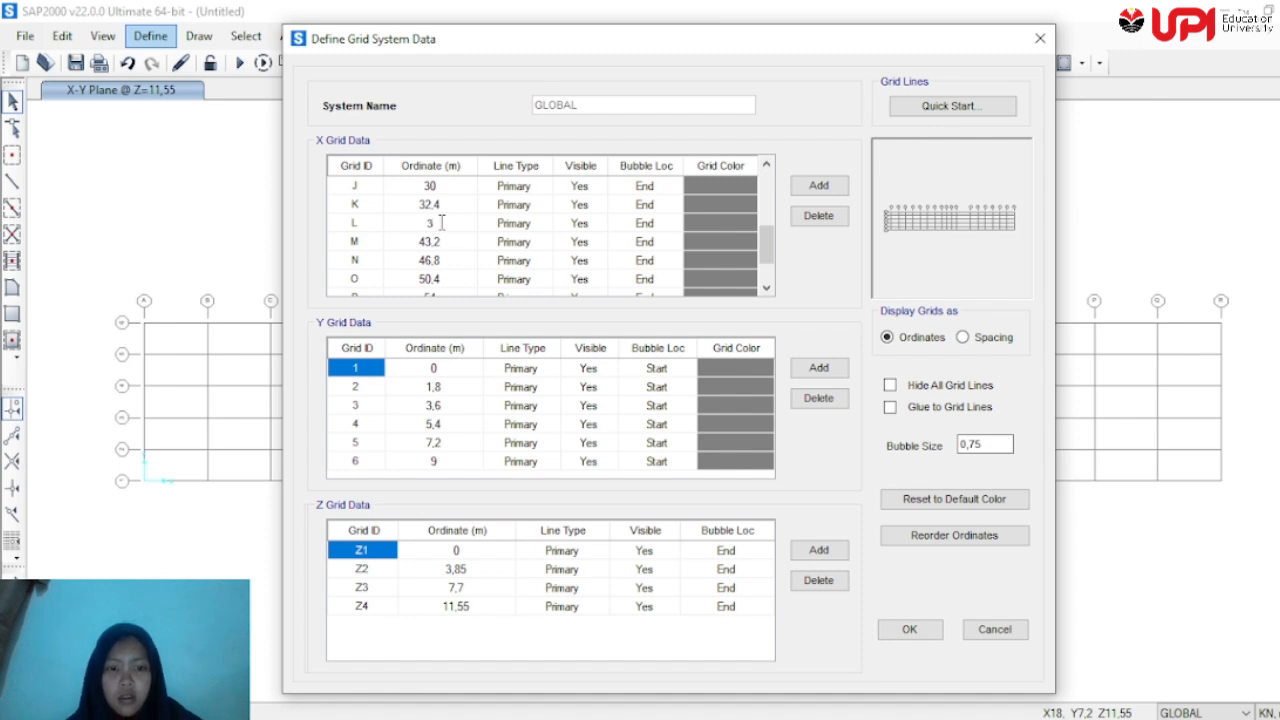
text(6)
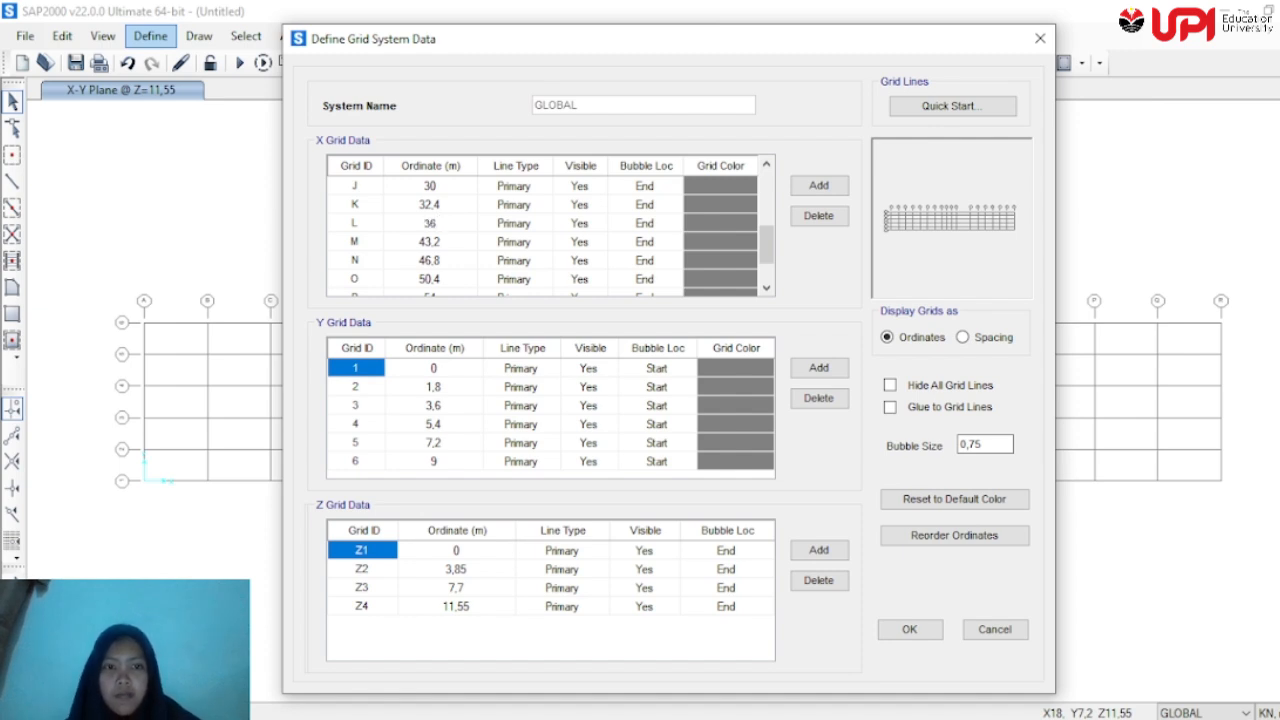
click(440, 248)
text(6)
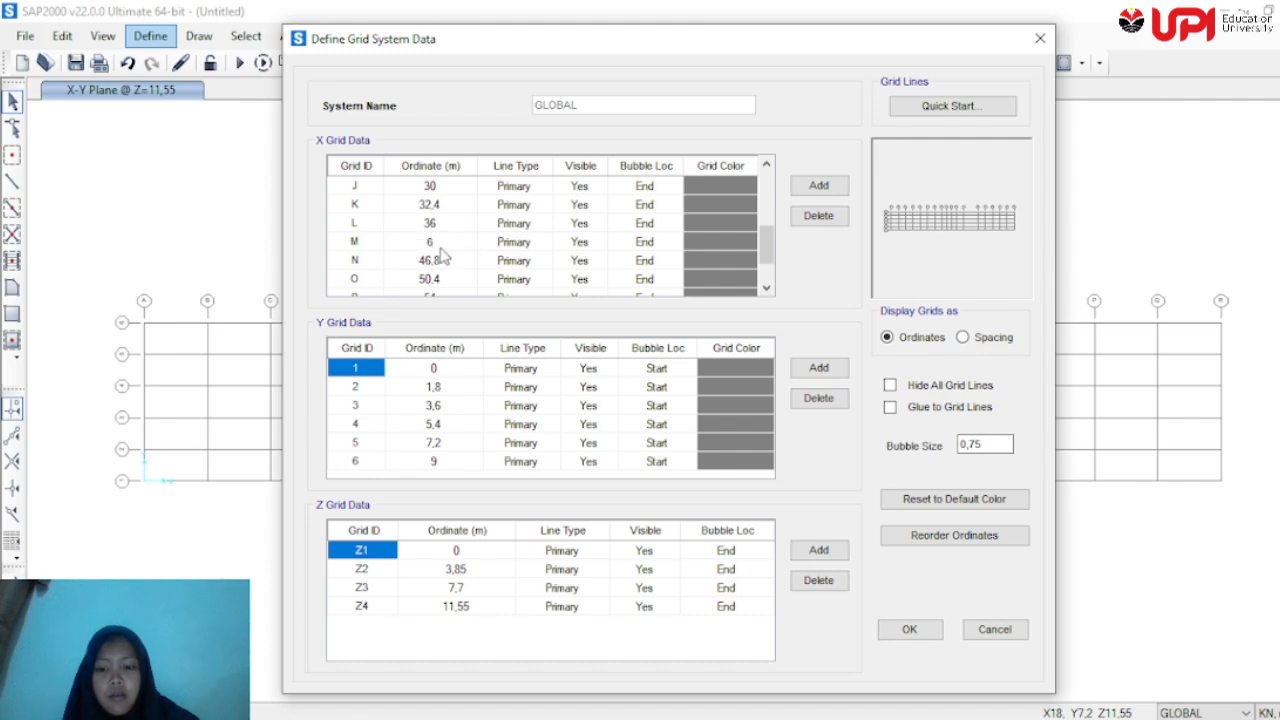
text(39,6)
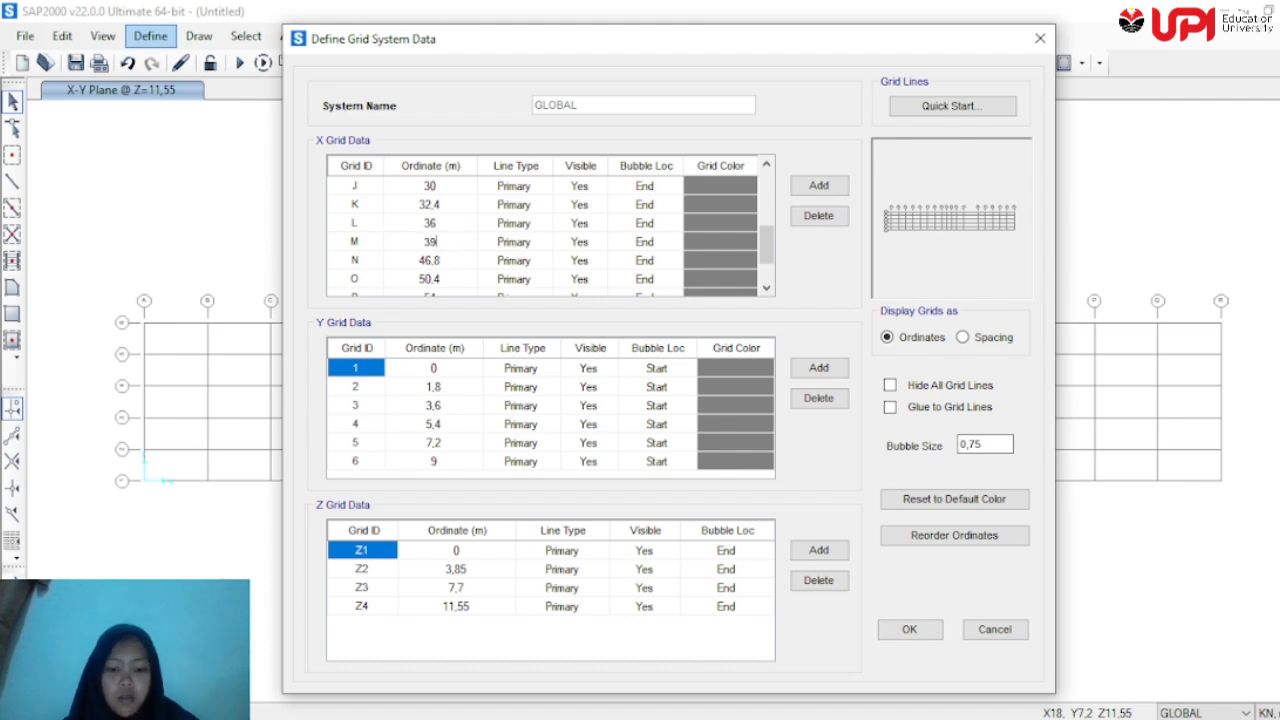
Set the ordinates of X grid lines N, O and P to 43,2, 46,8 and 50,4 m
click(441, 257)
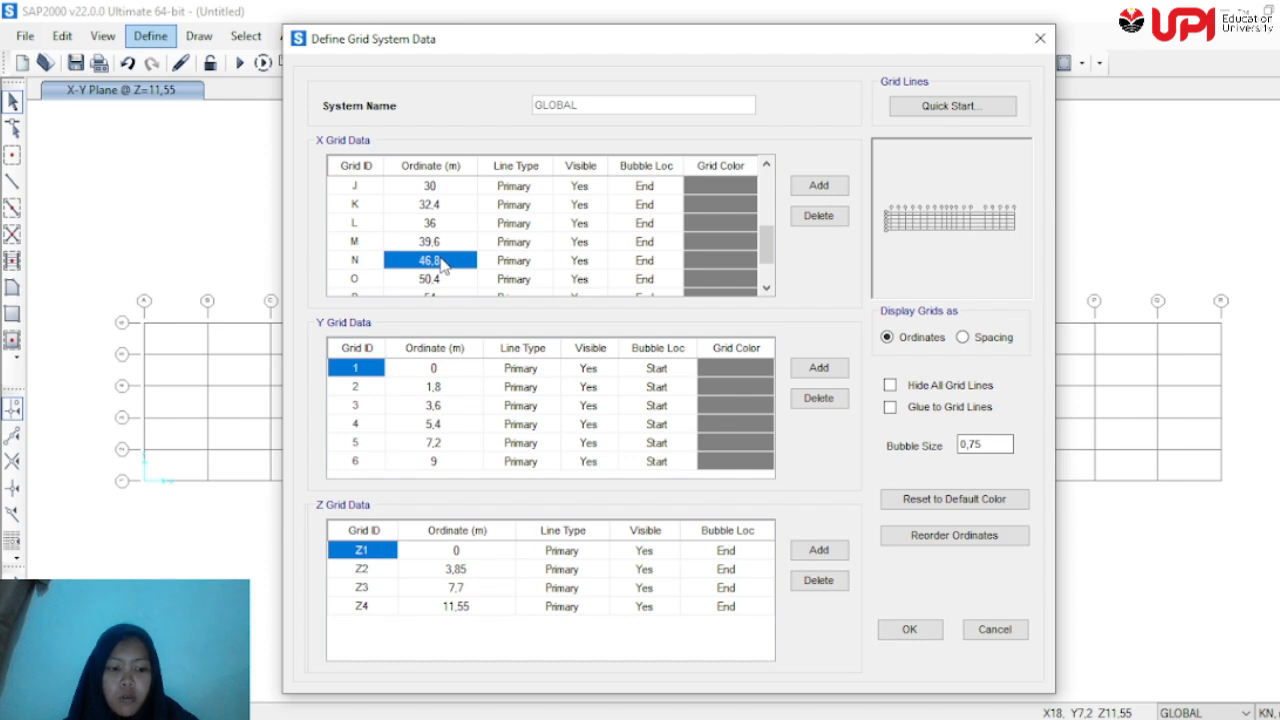
text(43,2)
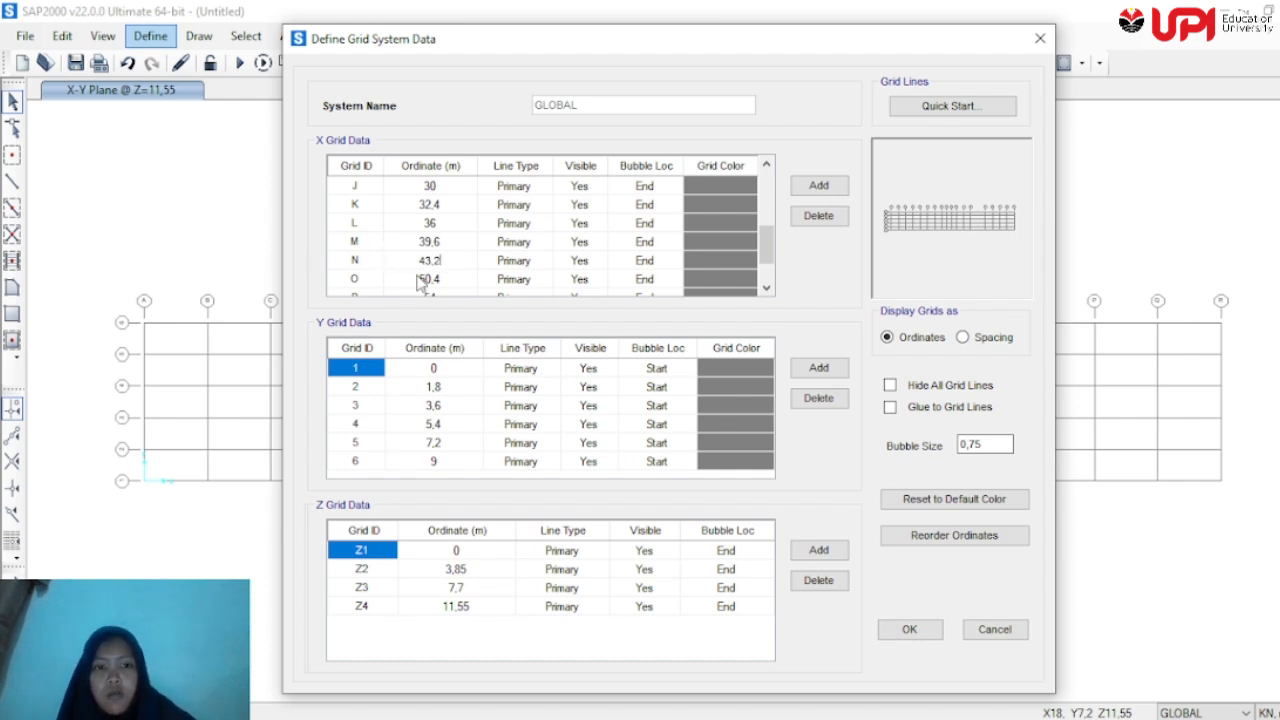
click(420, 280)
text(46.8)
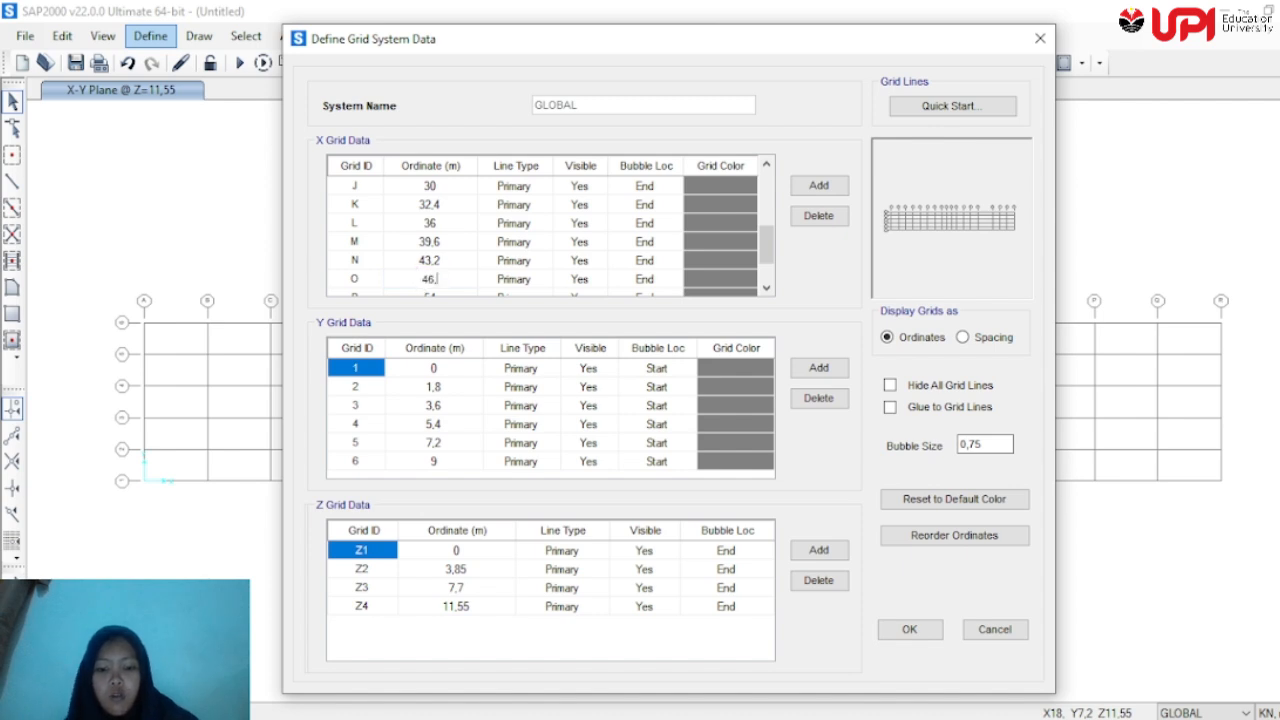
scroll(435, 277, down, 1)
click(428, 247)
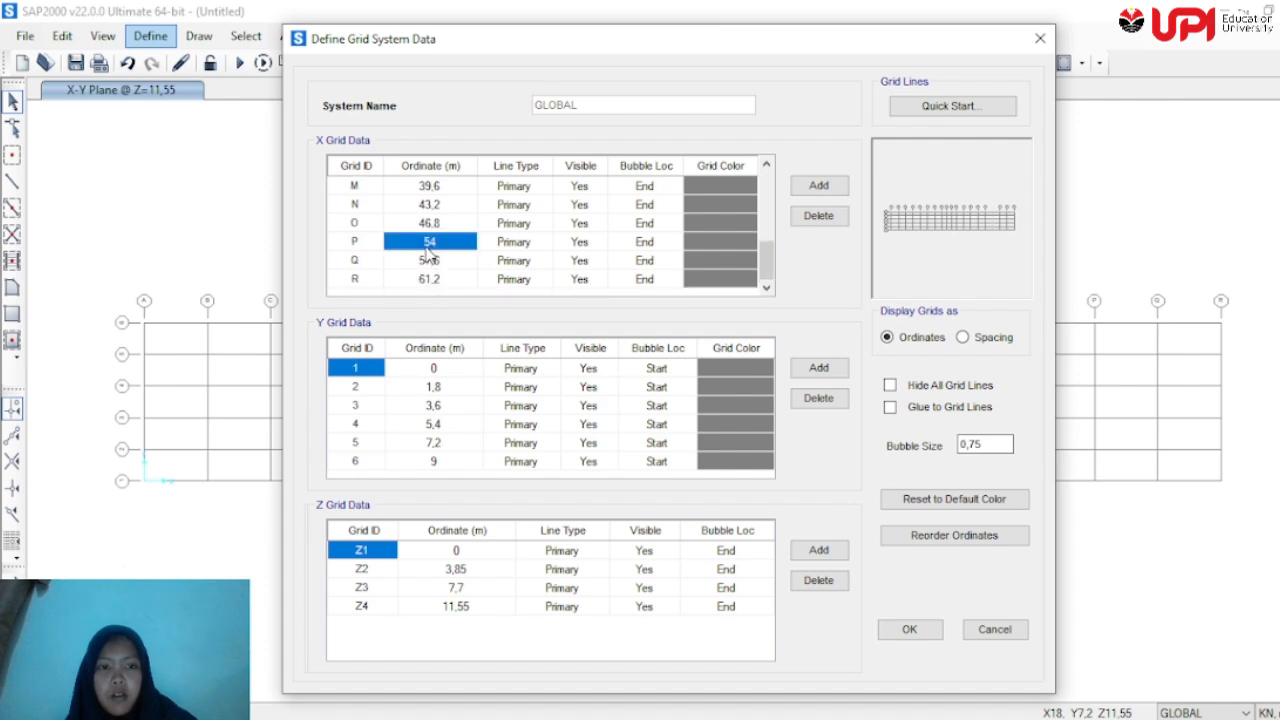
text(50)
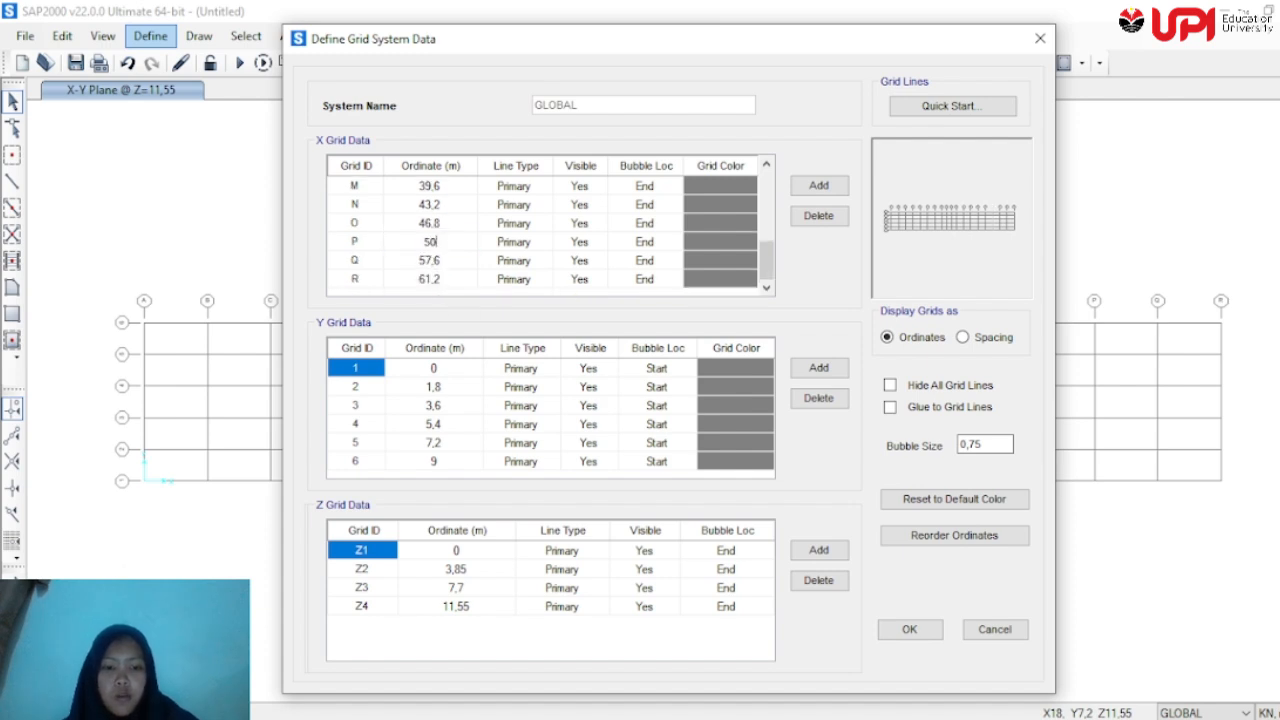
text(.4)
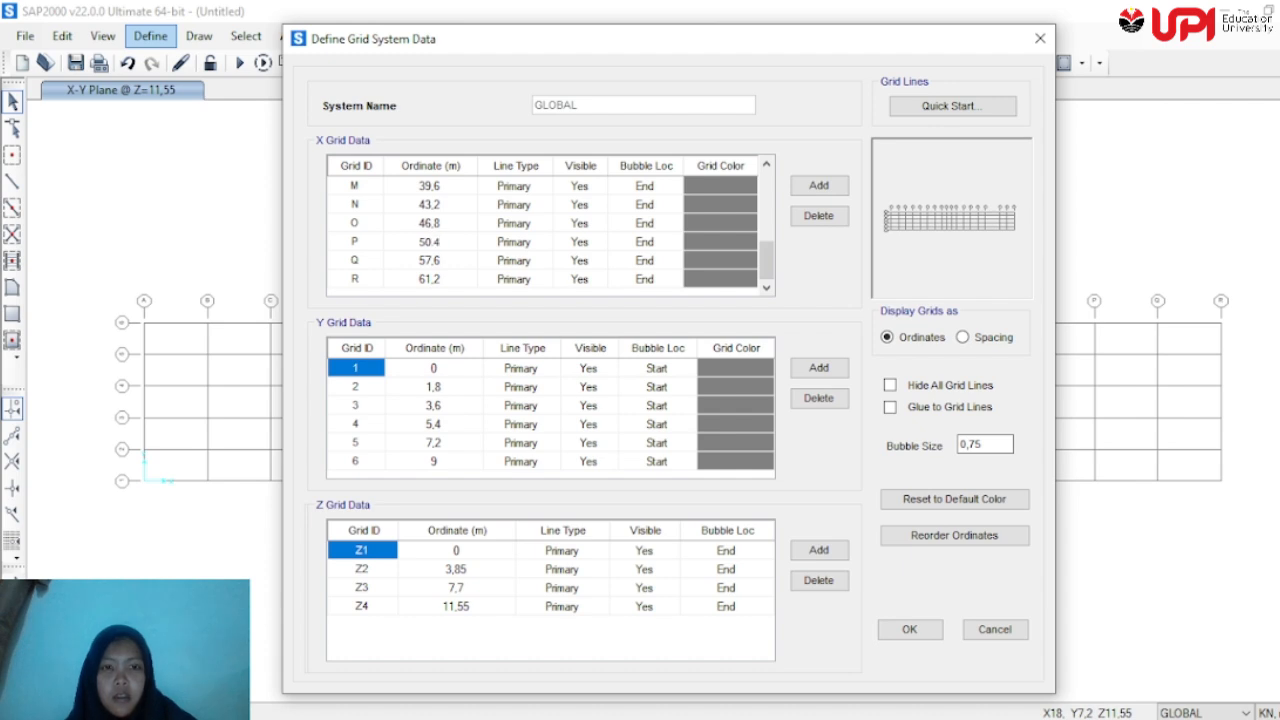
Set the ordinates of the last two X grid lines, Q and R, to 54 and 57,6 m
click(433, 262)
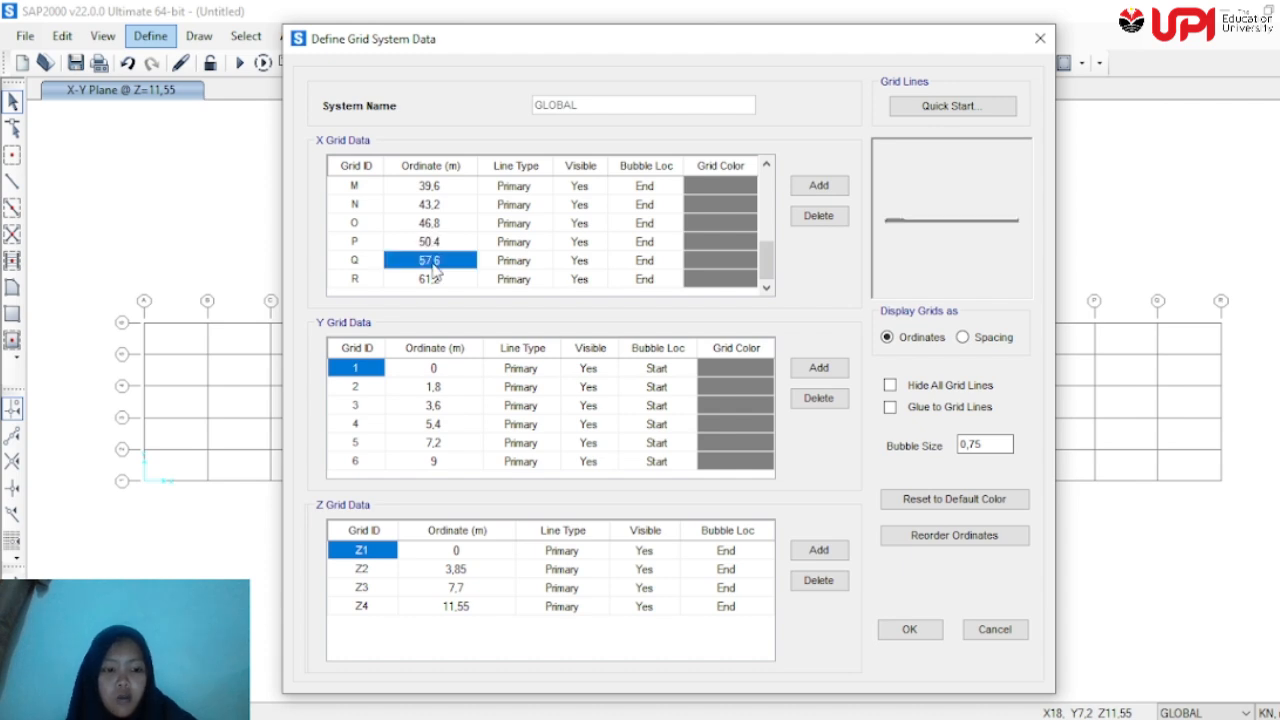
text(54)
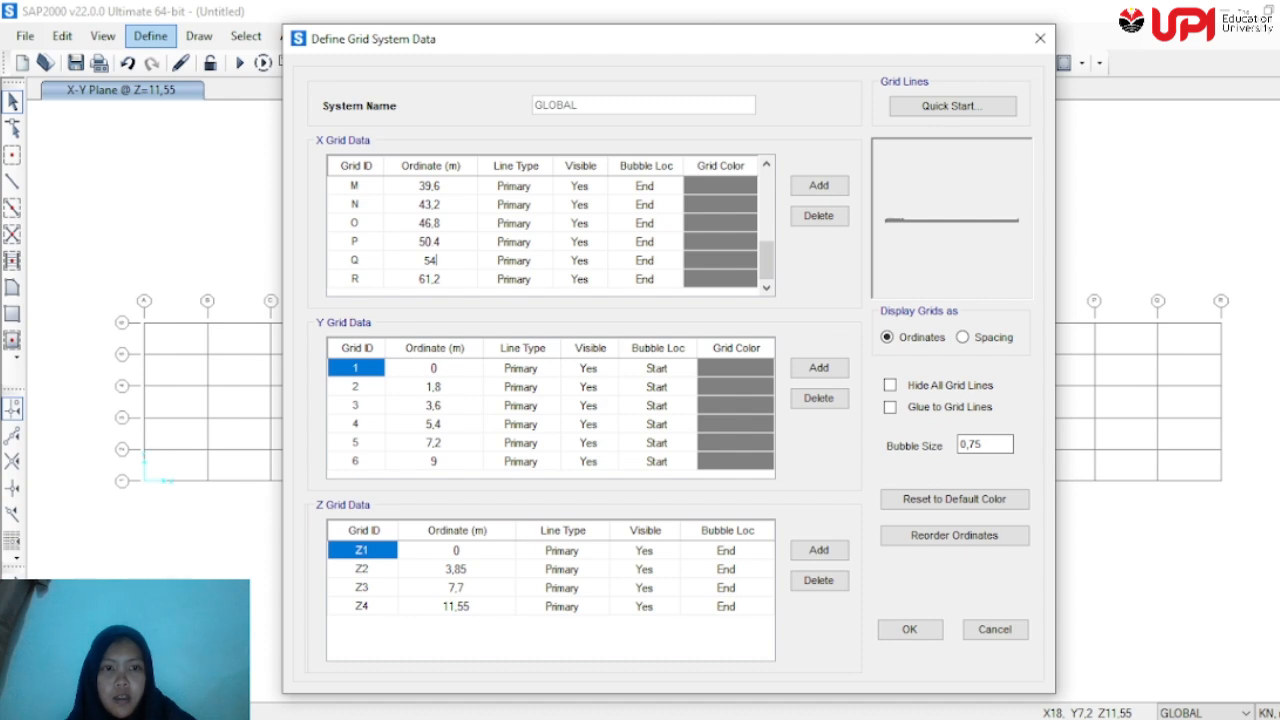
click(447, 283)
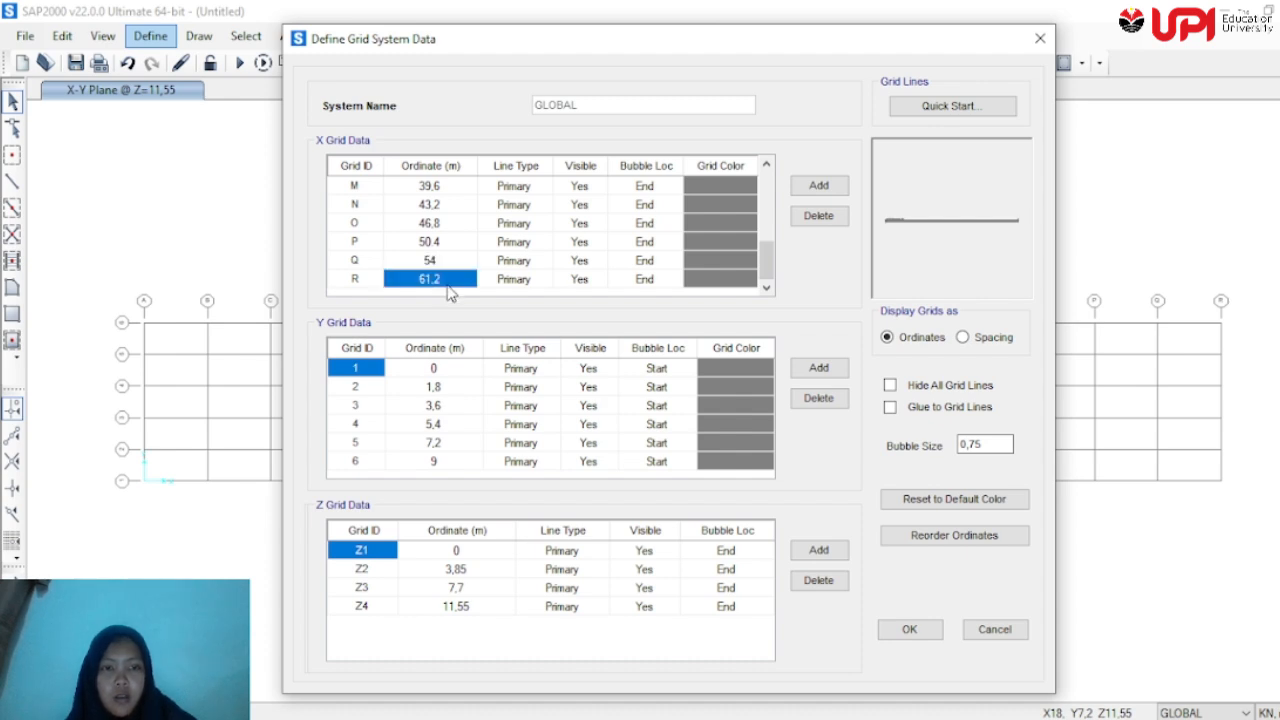
text(5)
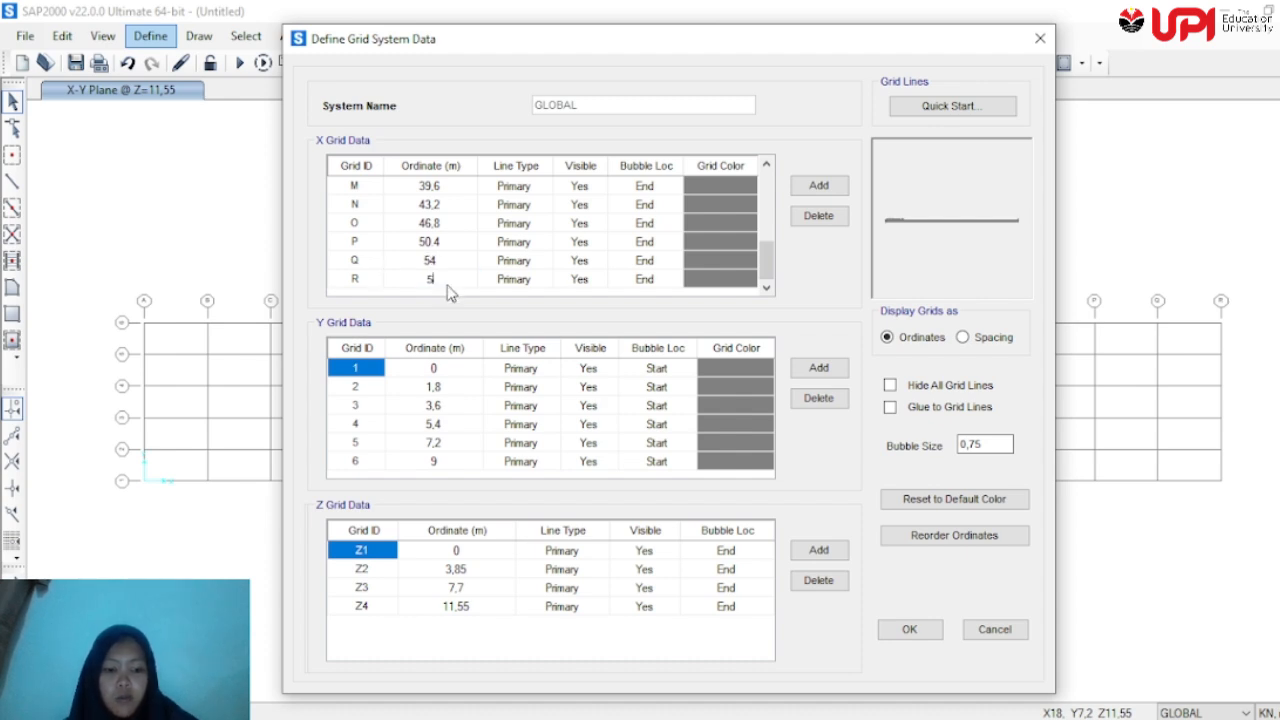
text(7,6)
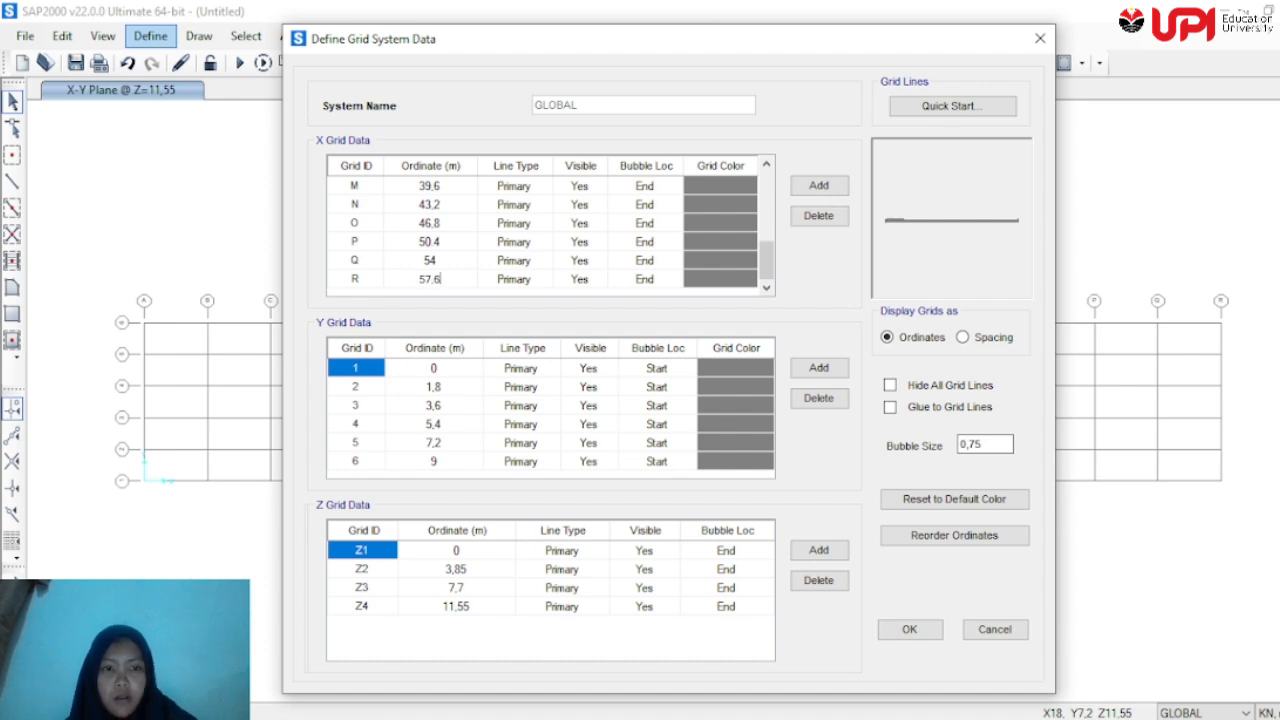
Set the ordinates of Y grid lines 3 and 4 to 6,9 and 9,3 m
click(427, 406)
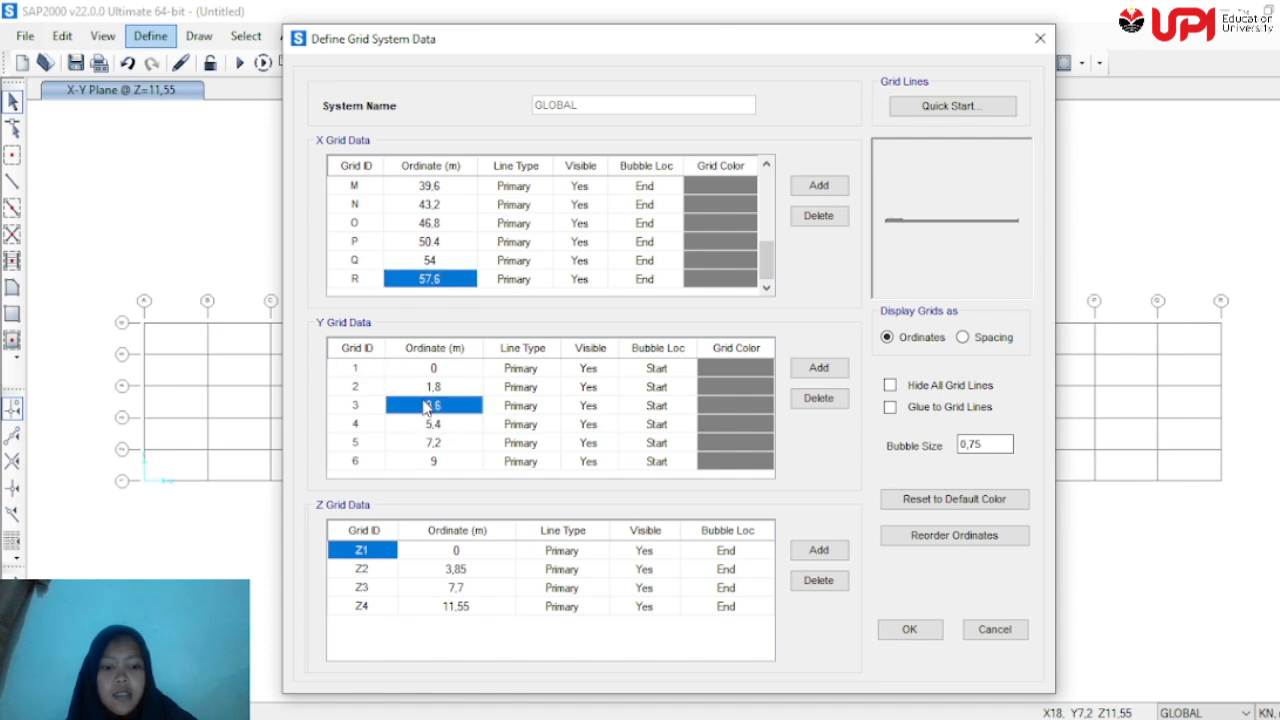
text(6.9)
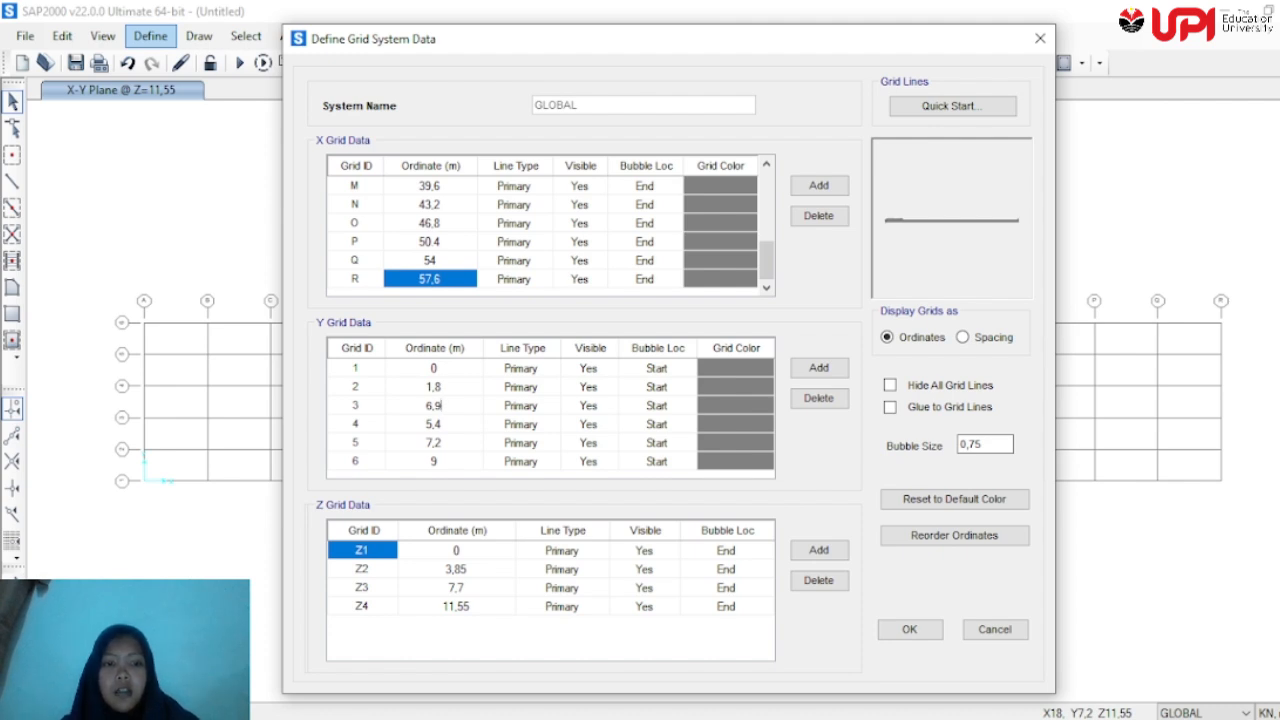
click(444, 427)
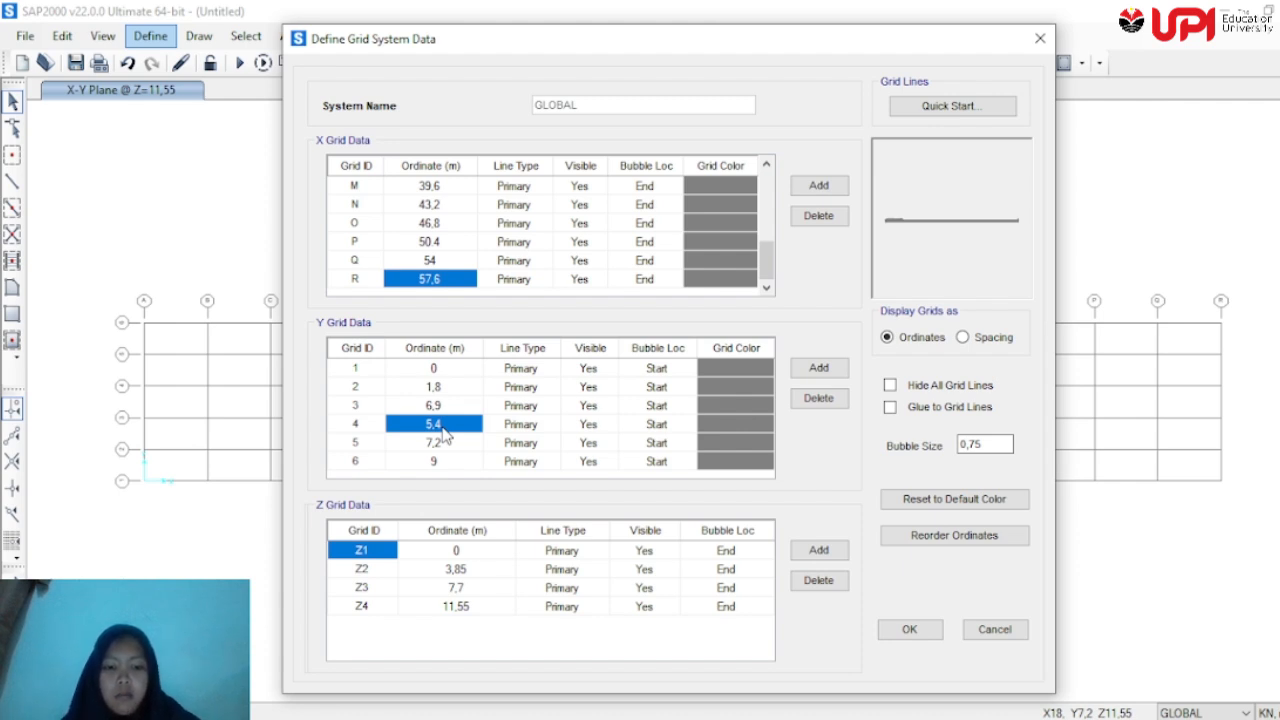
text(9)
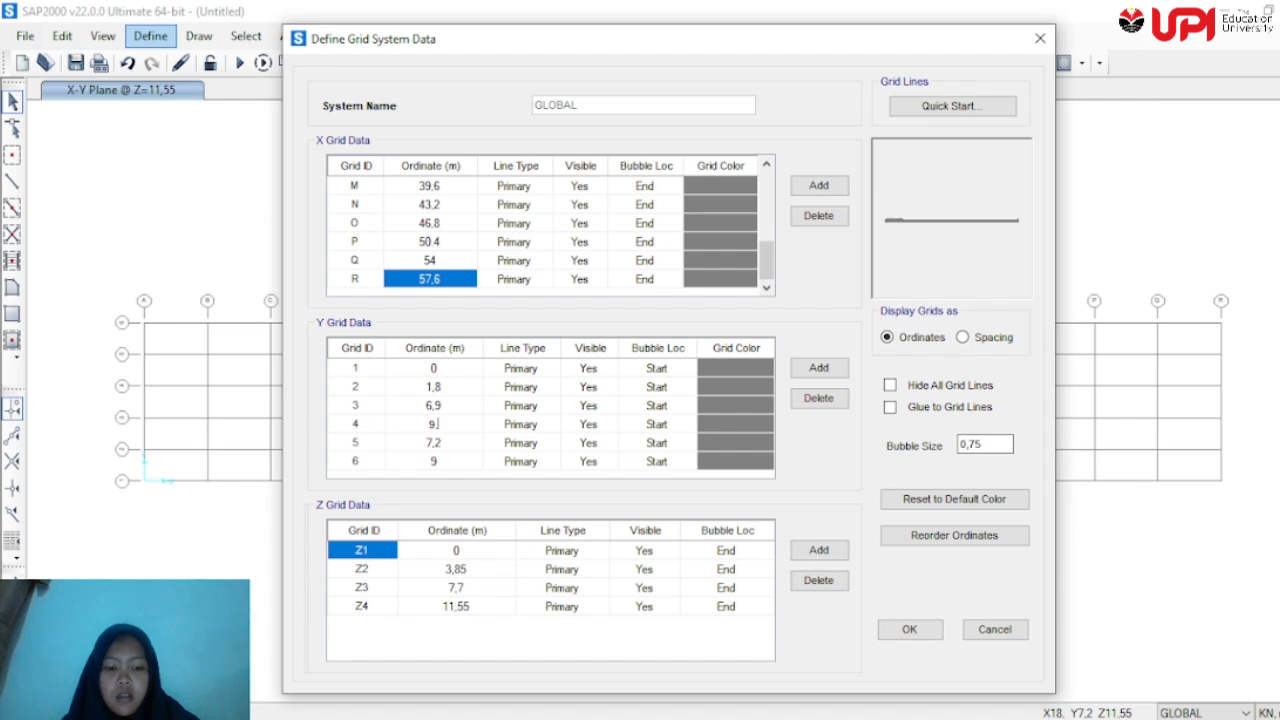
text(,3)
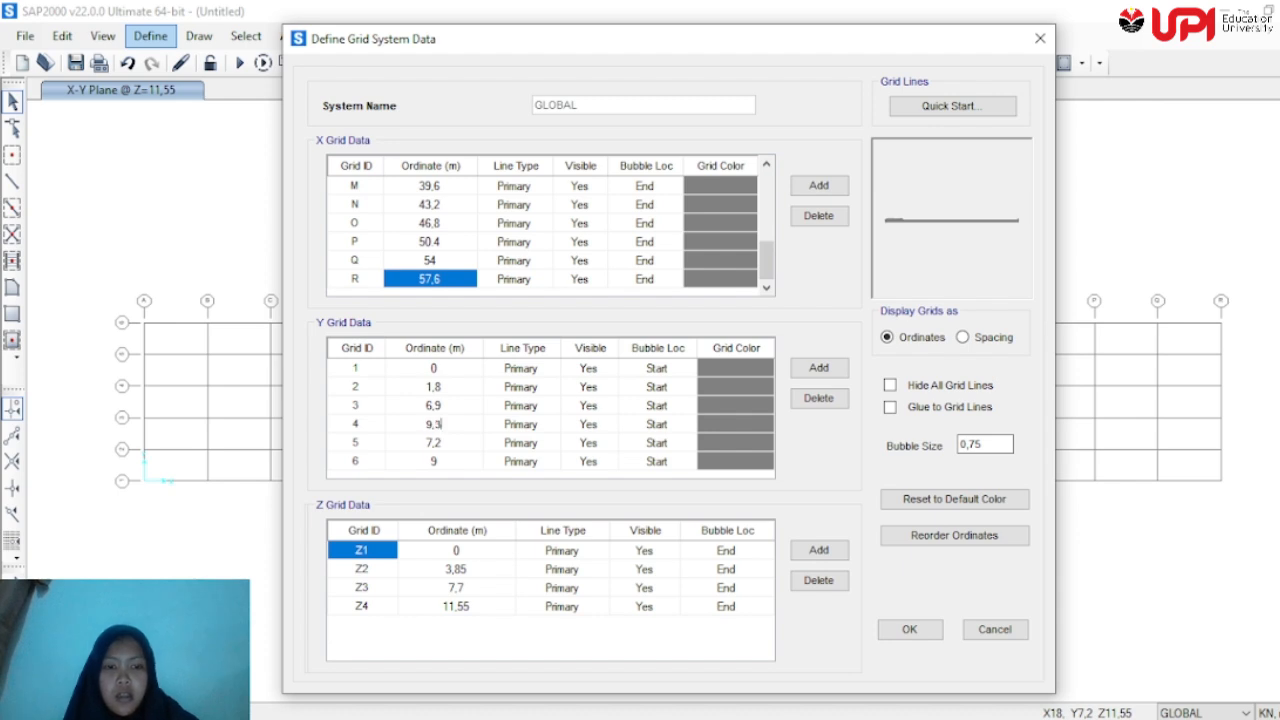
Set Y grid lines 5 and 6 to 14,4 and 16,2 m and Z grid line Z4 to 11,2 m, and apply the grid
click(435, 446)
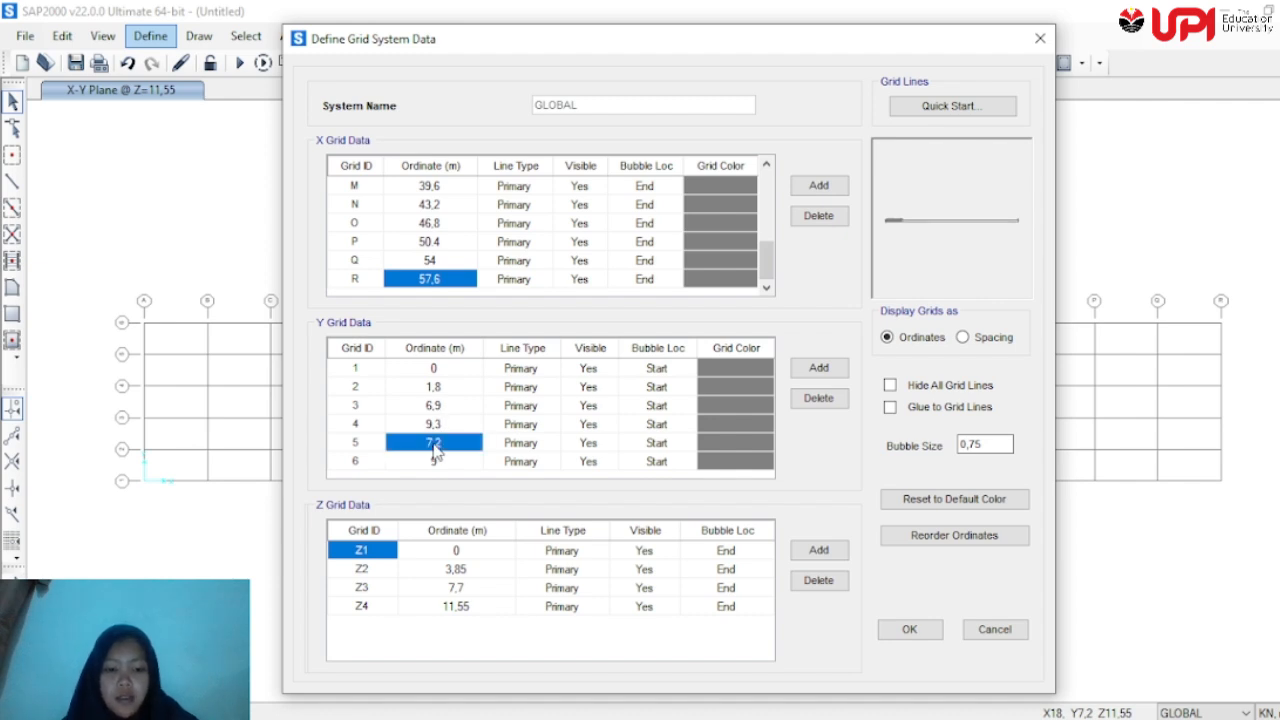
text(14)
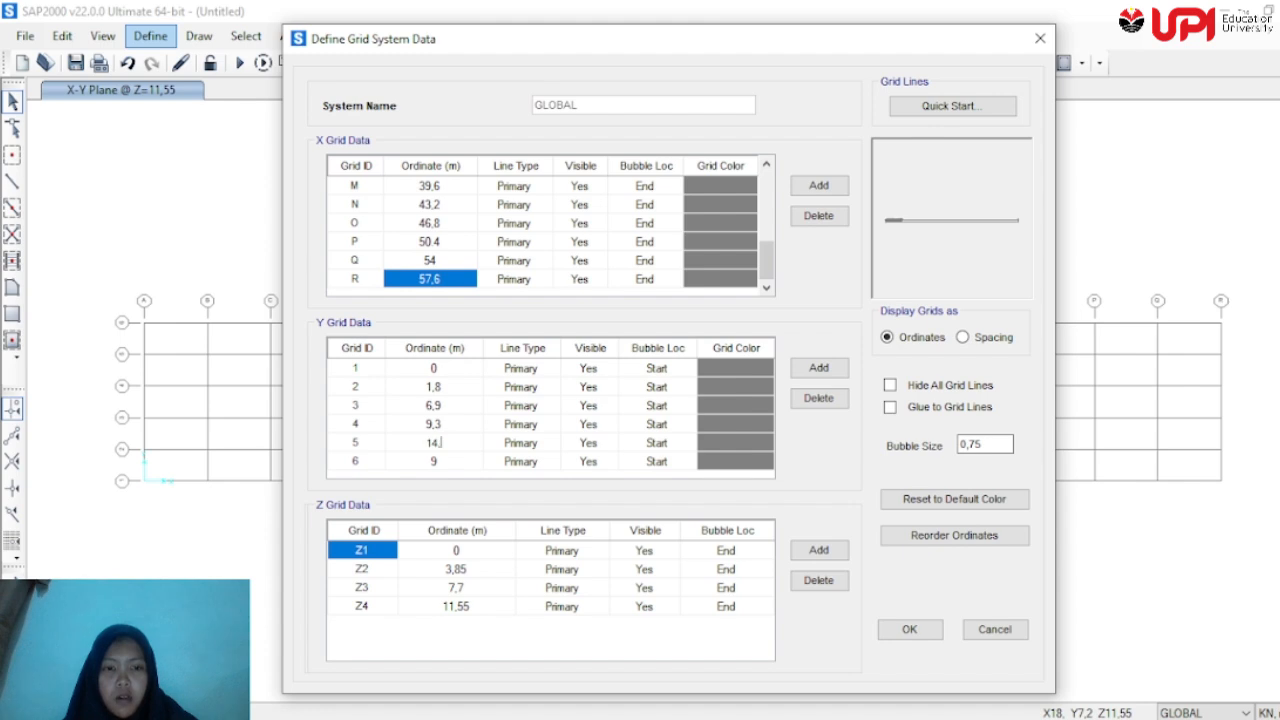
text(,4)
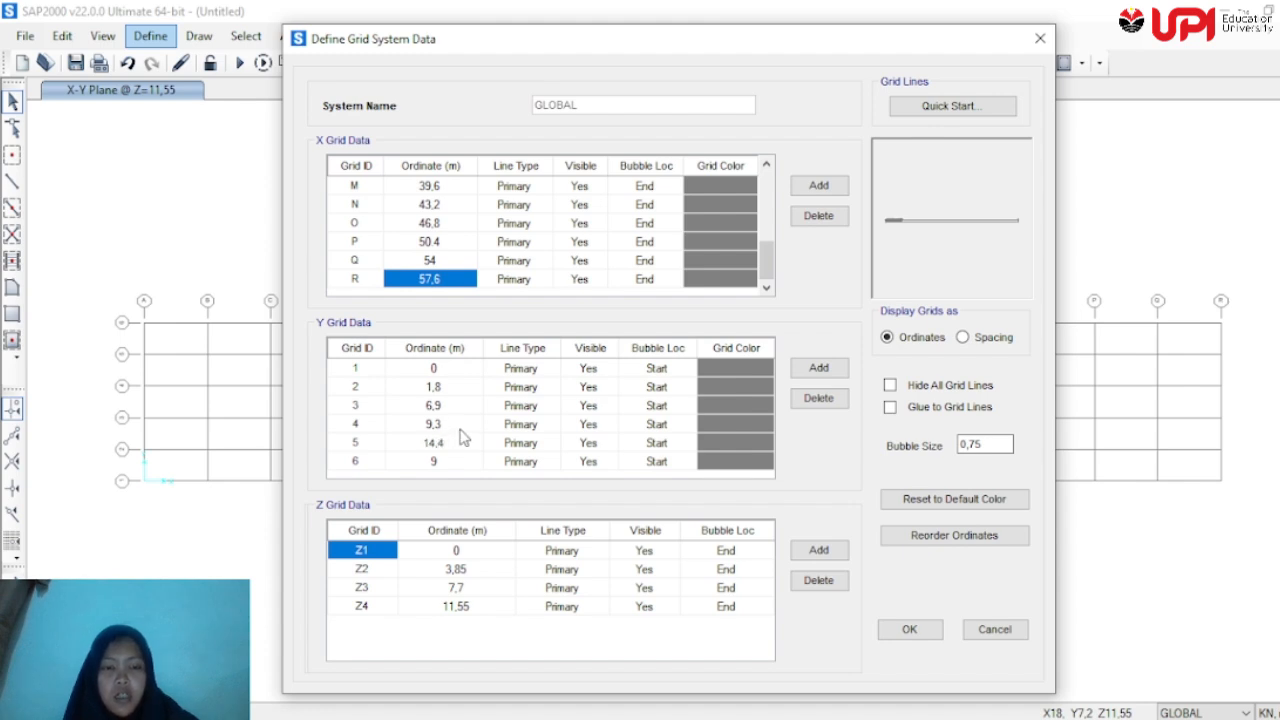
click(447, 462)
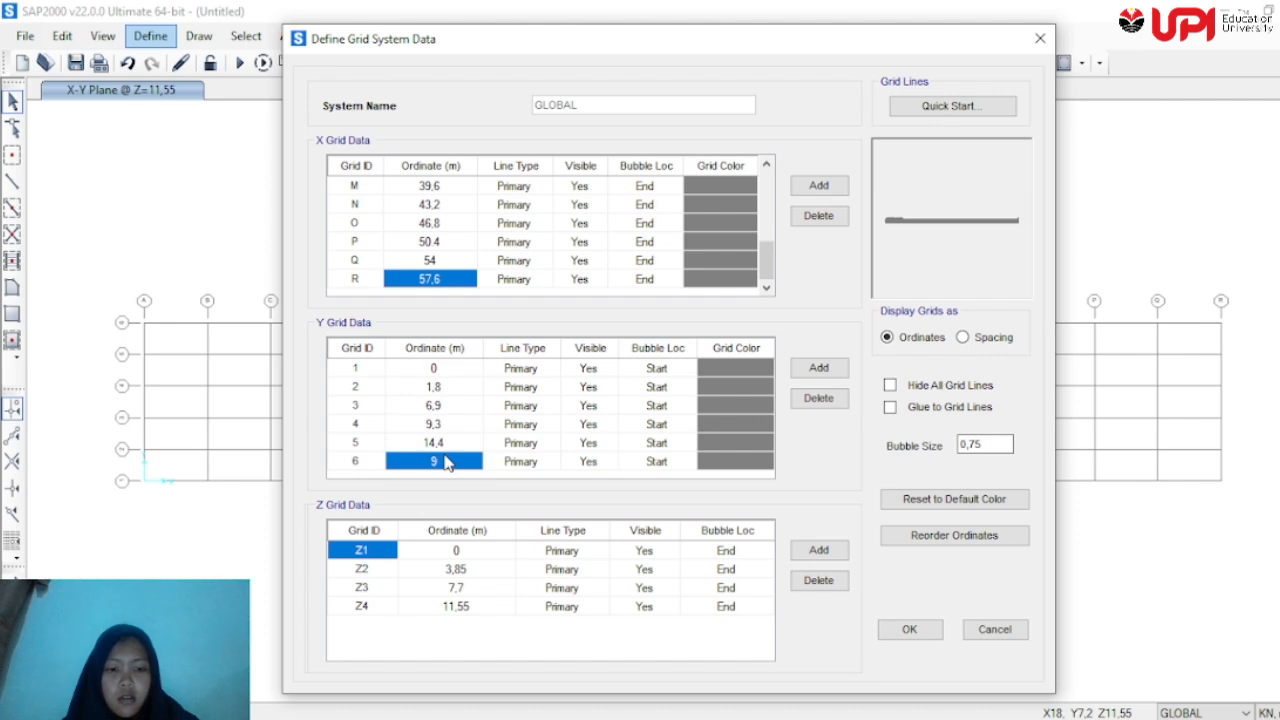
text(16,2)
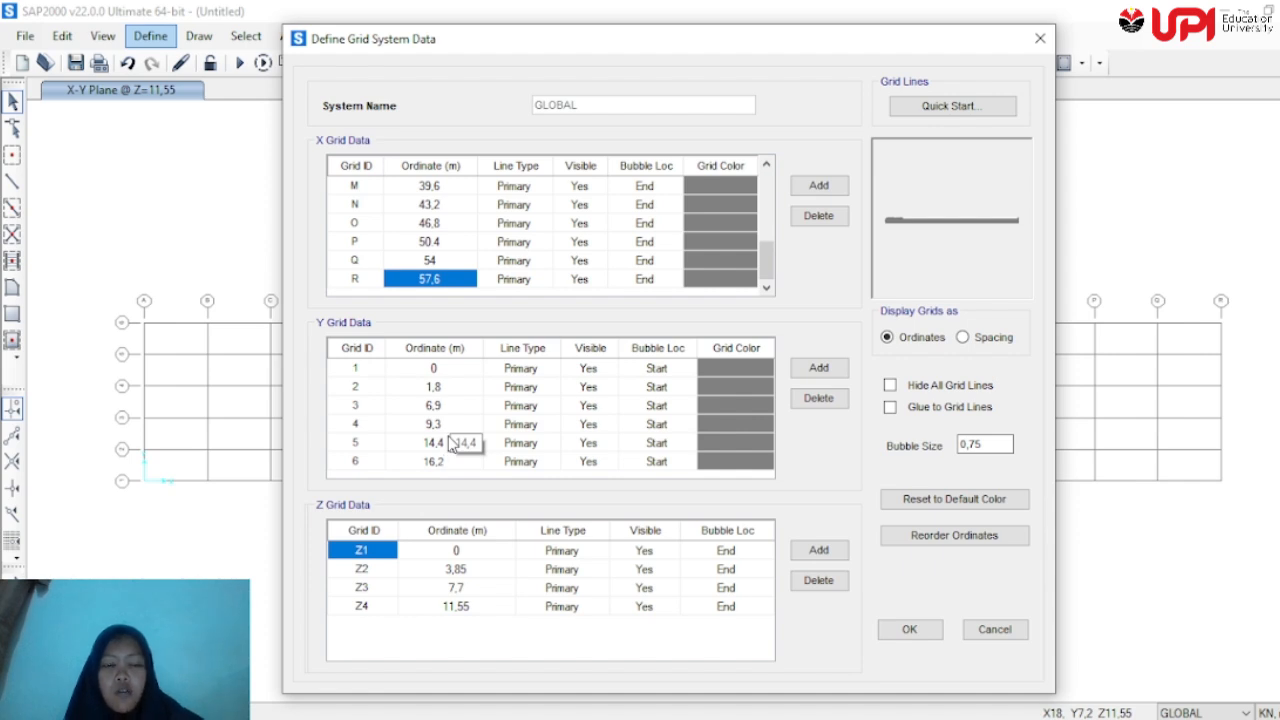
click(460, 609)
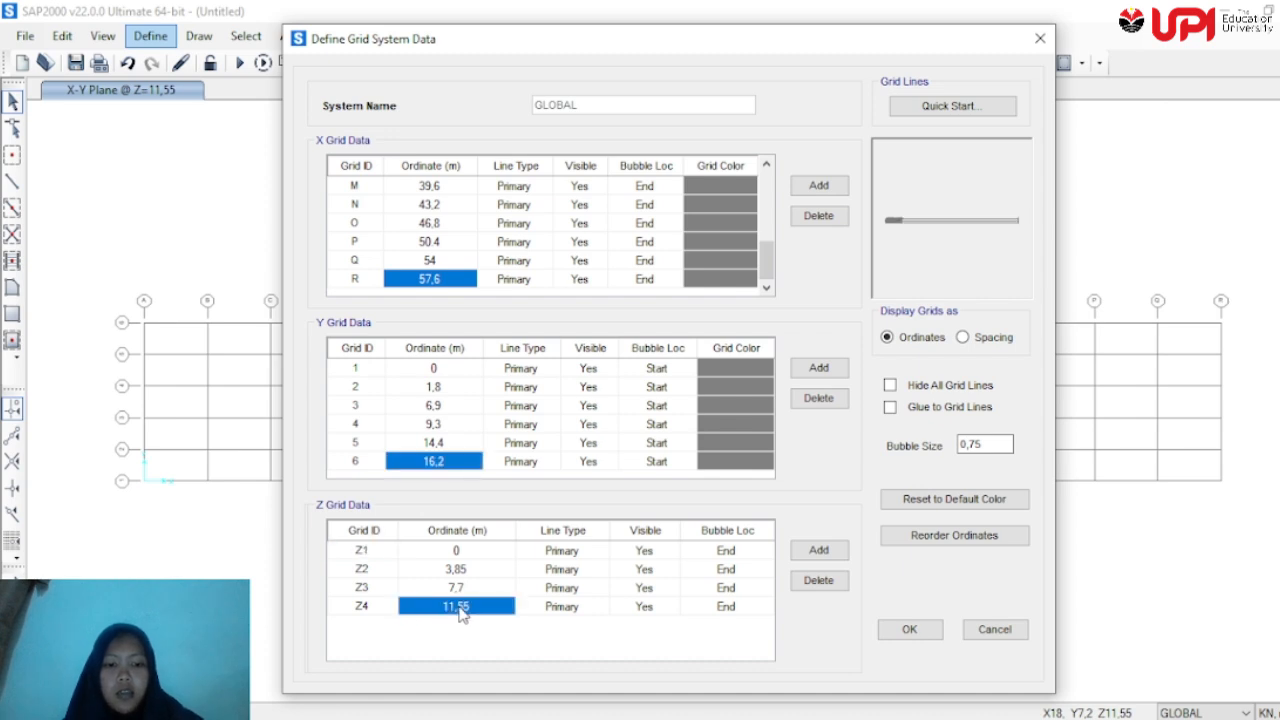
text(11,2)
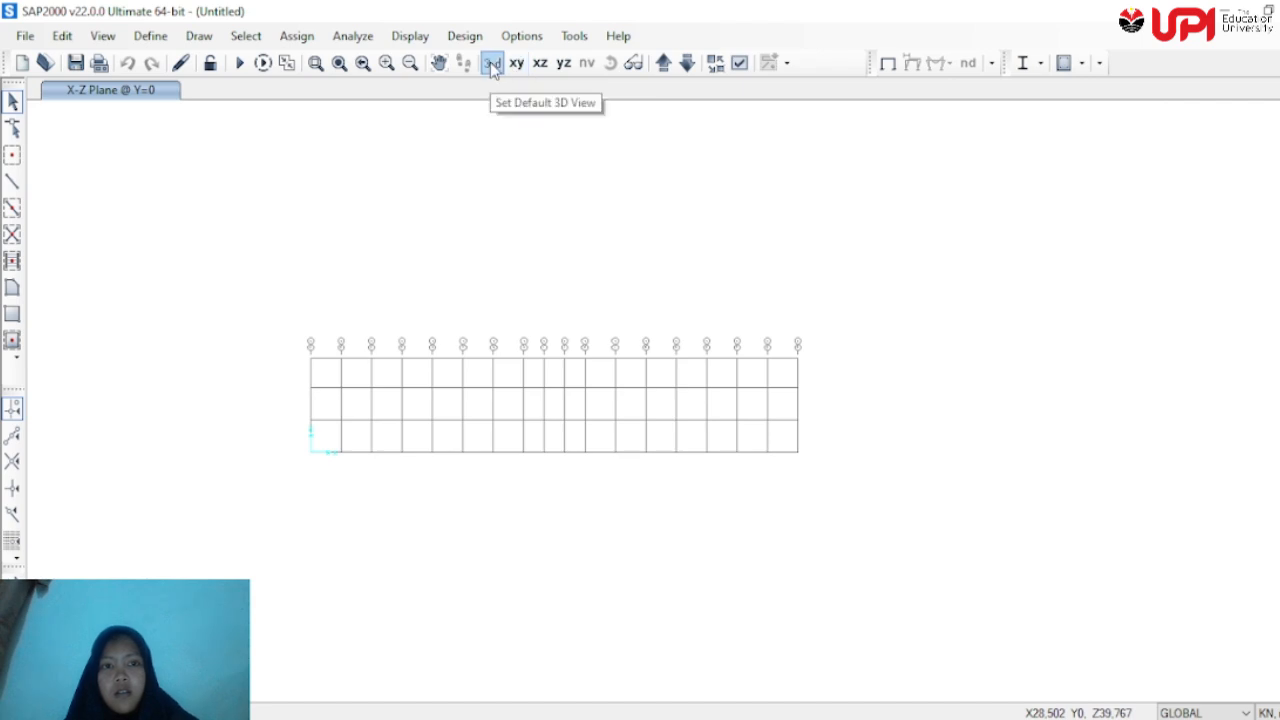
Inspect the revised grid in the 3-D view, the XY plan at Z=0 and the XZ elevation at Y=0
click(516, 63)
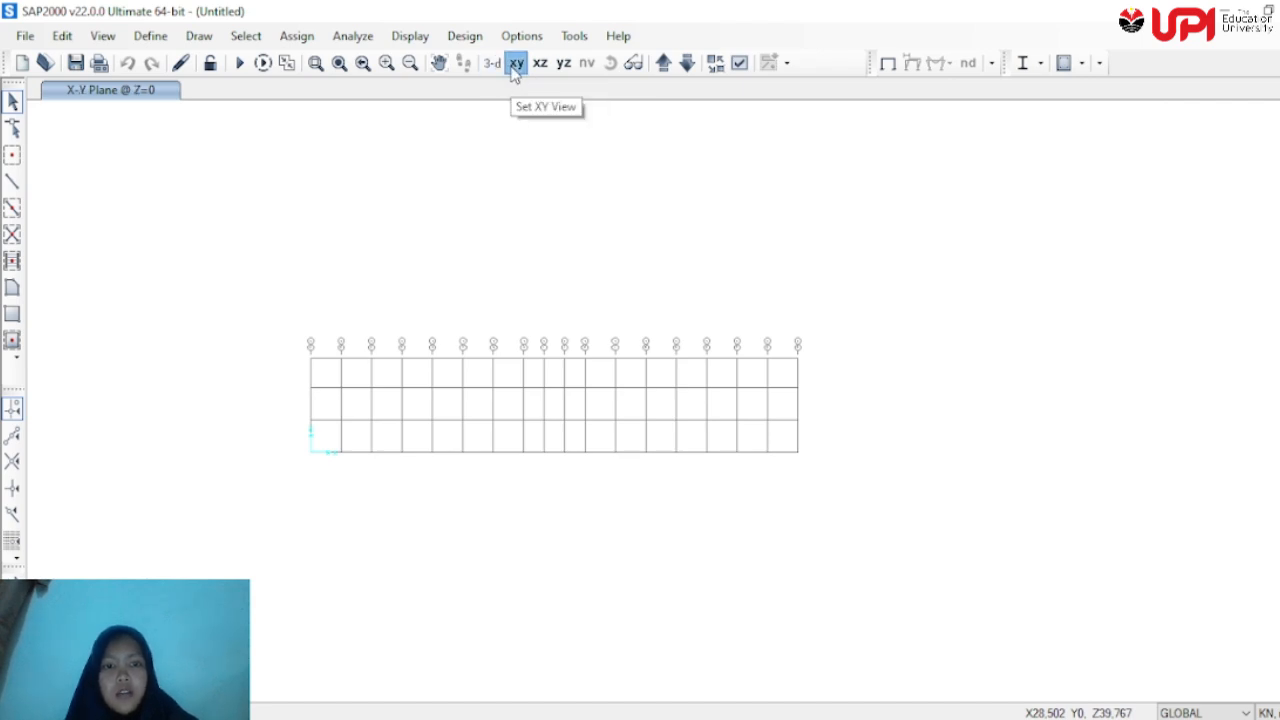
click(492, 63)
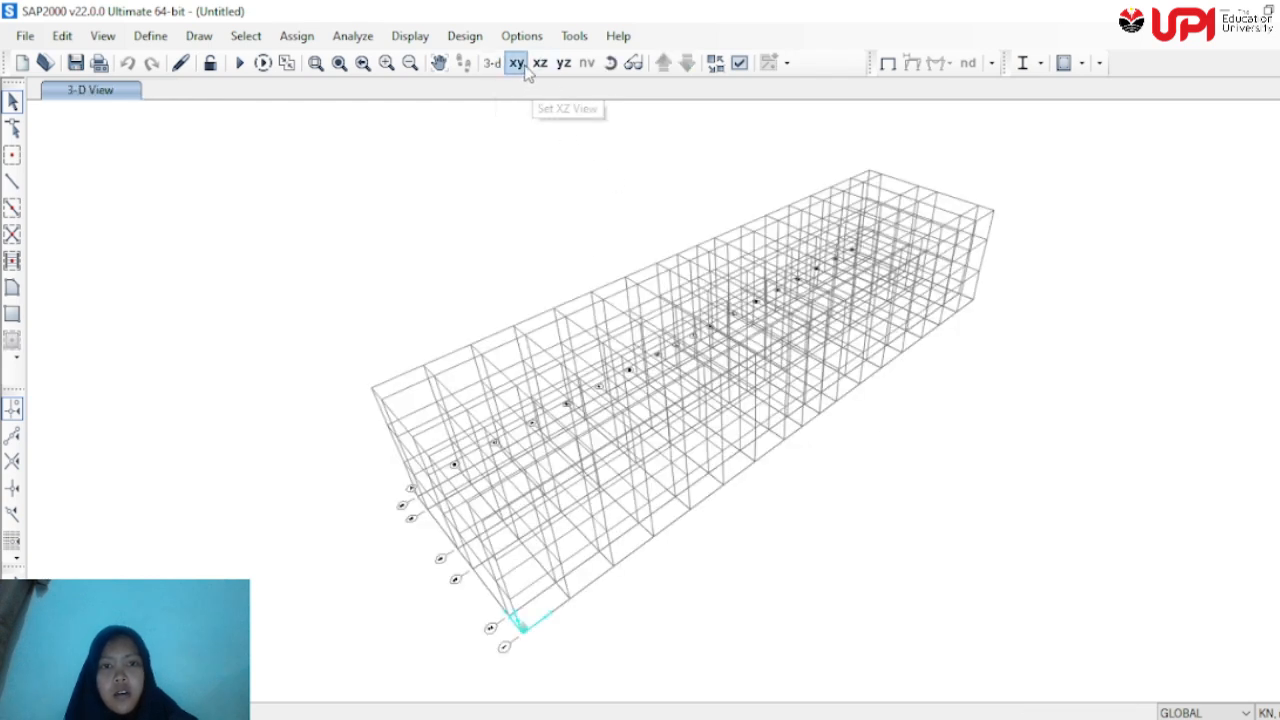
click(526, 70)
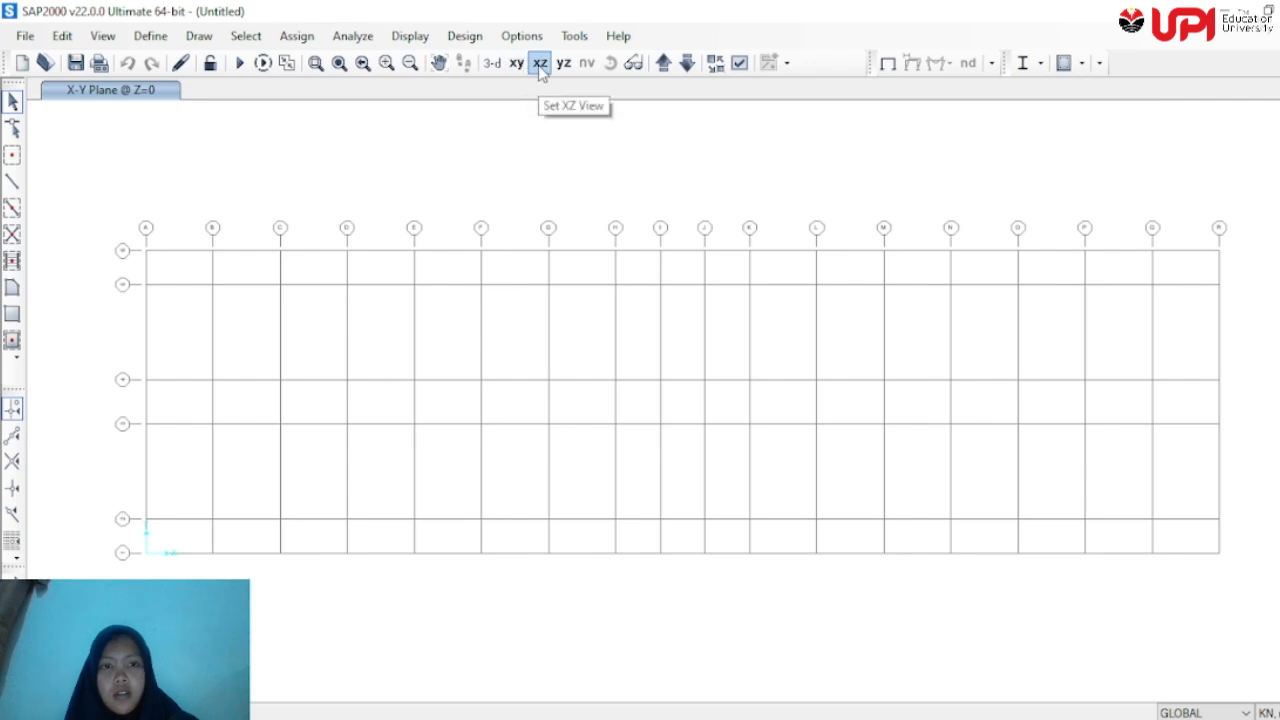
click(540, 66)
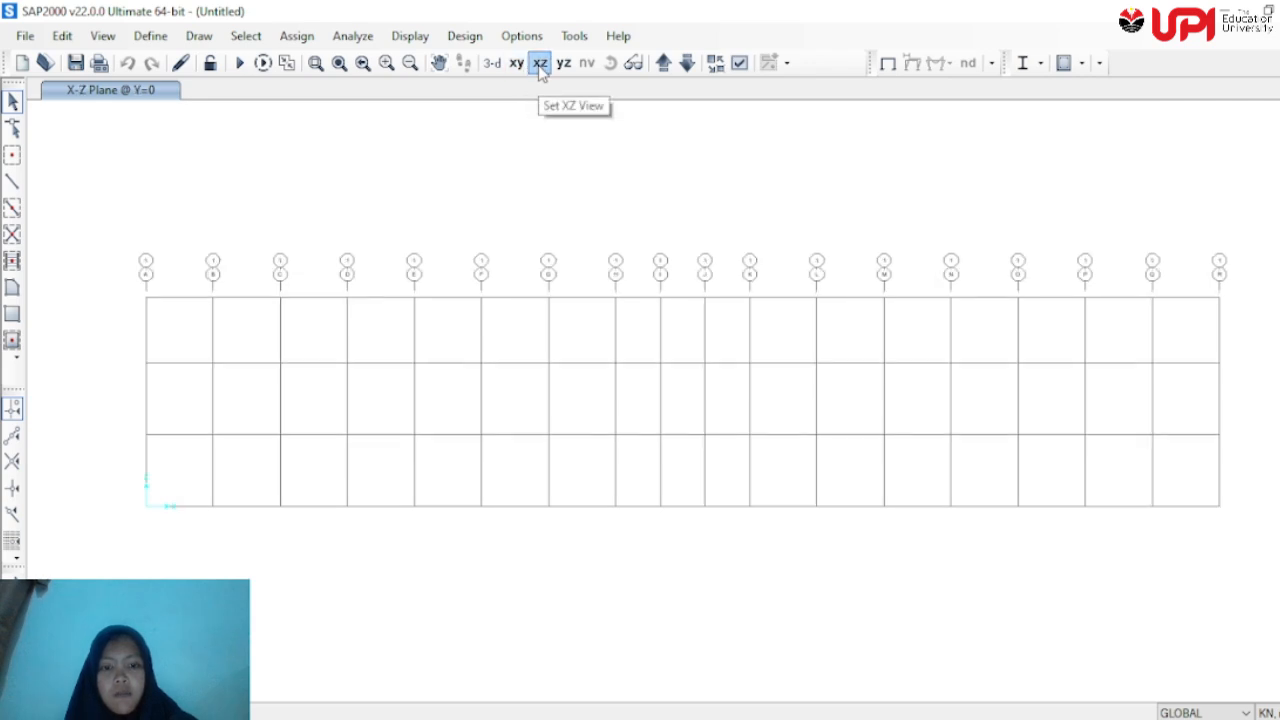
Start a new frame section property with the Concrete type and a rectangular shape
click(151, 38)
mouse_move(213, 95)
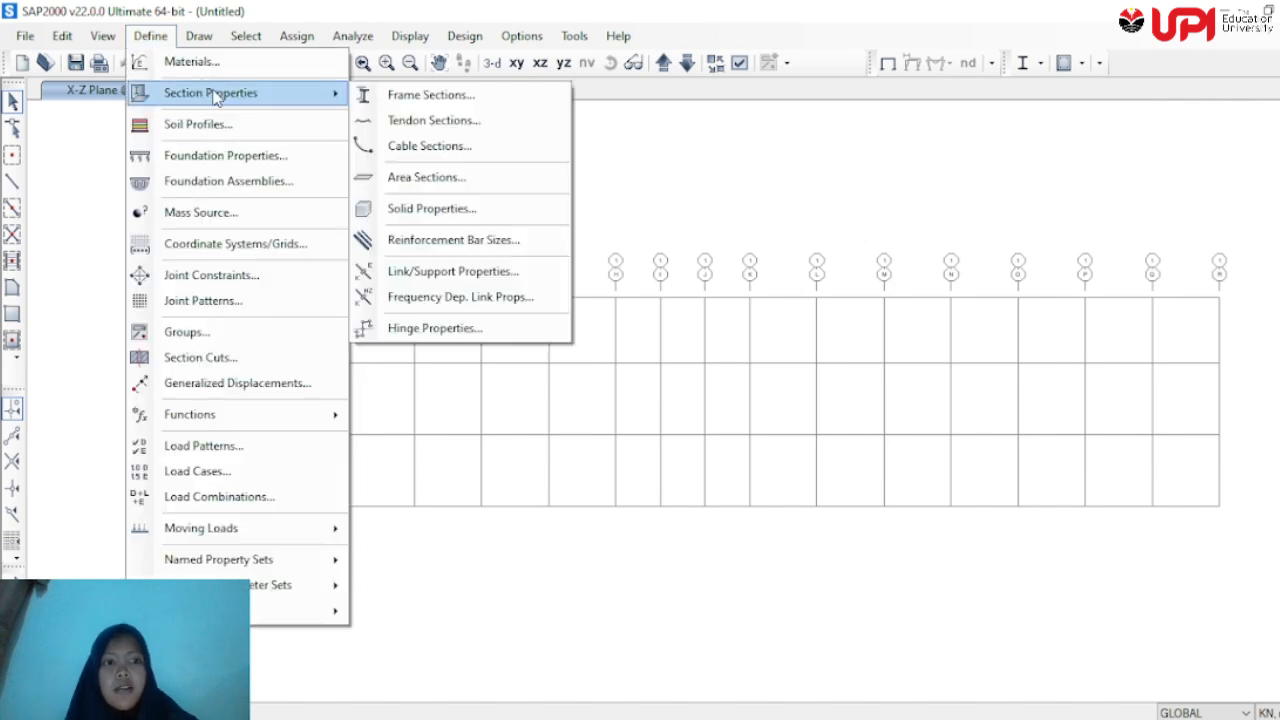
click(406, 97)
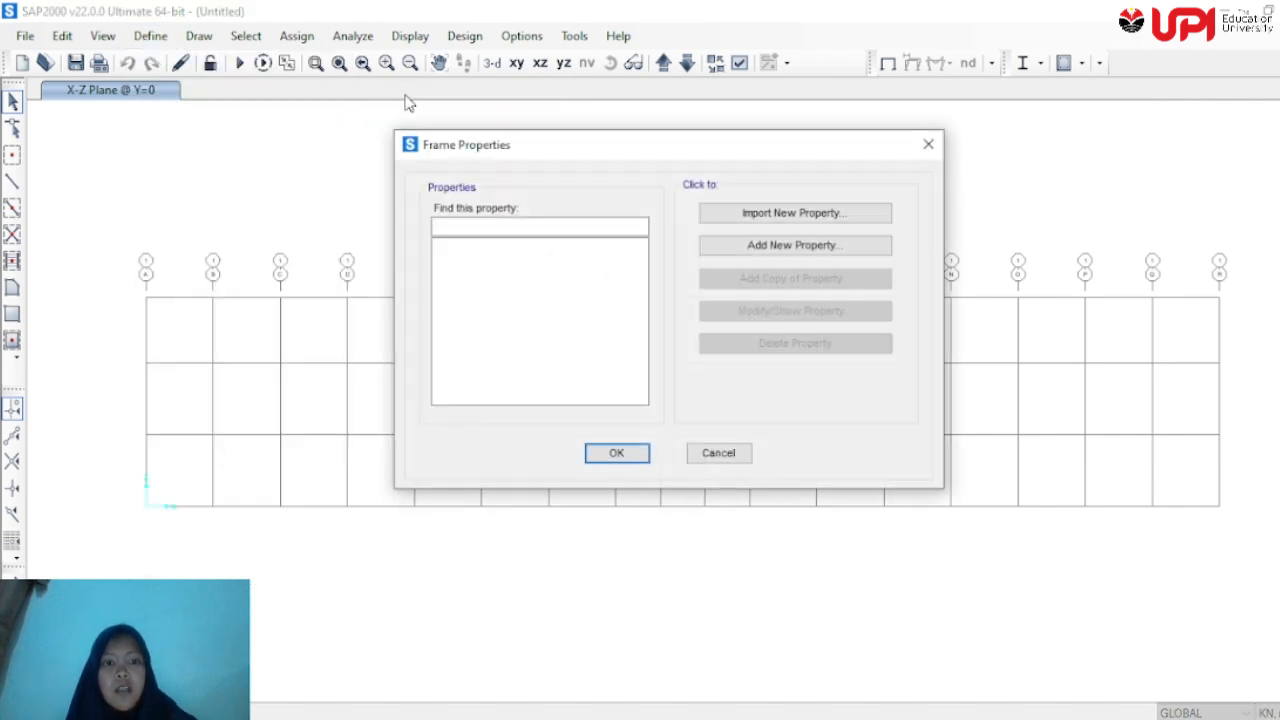
click(812, 250)
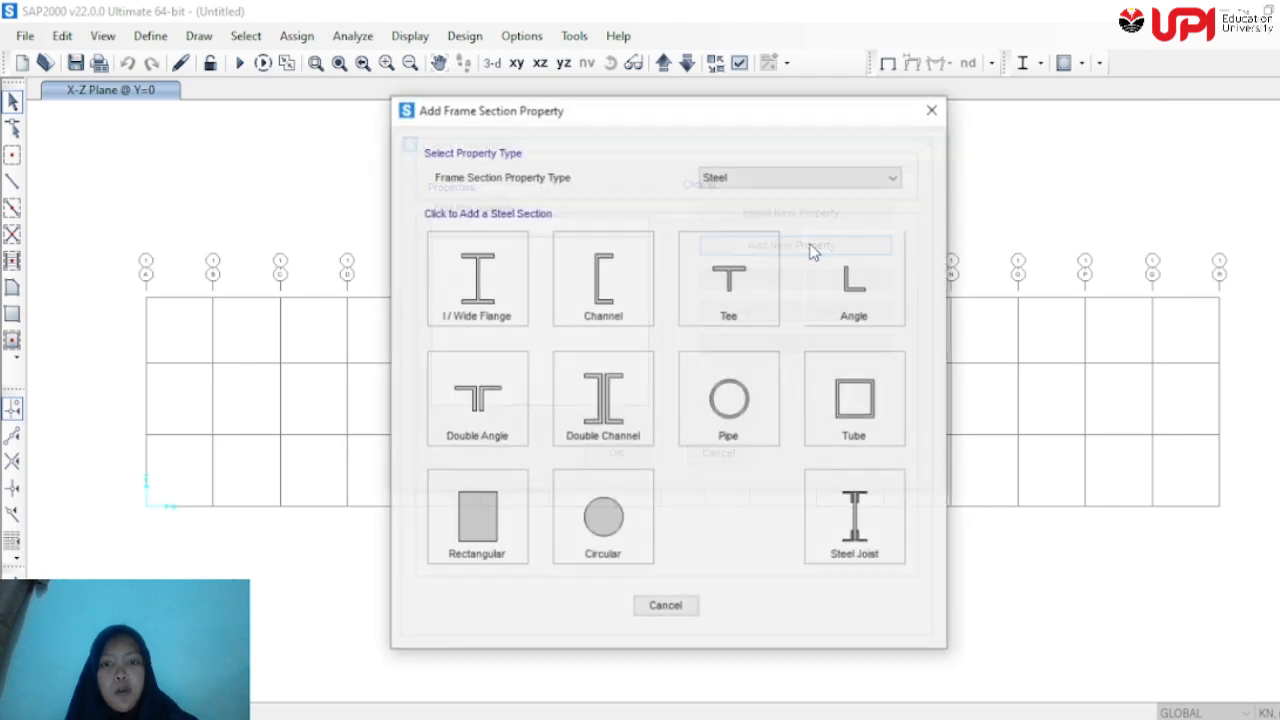
click(766, 178)
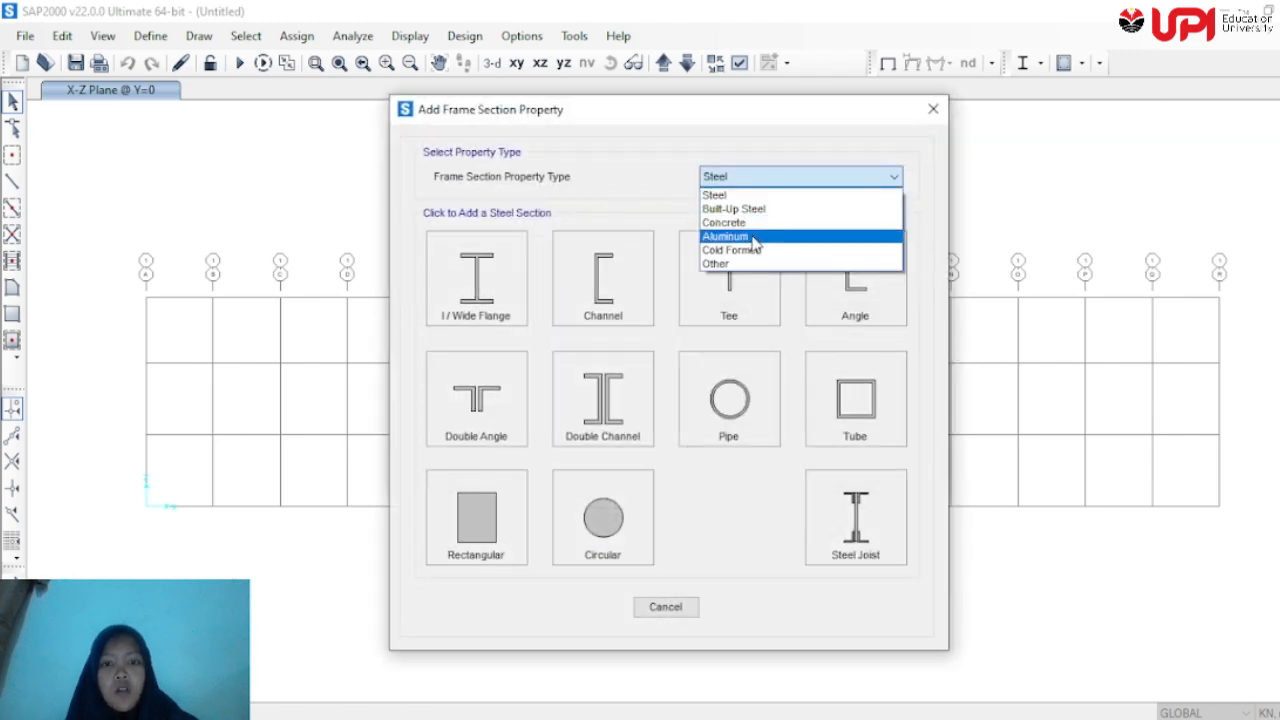
click(752, 223)
click(490, 253)
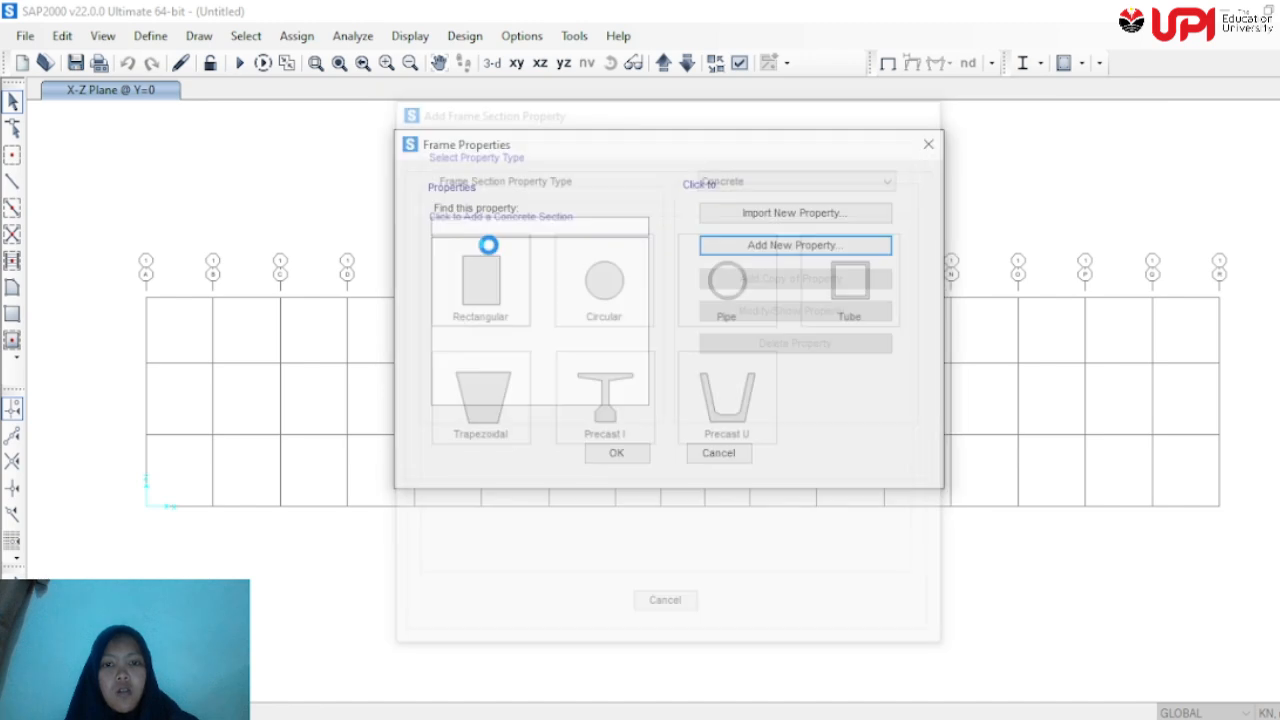
Name the new rectangular concrete section K1 35x35
drag(628, 192, 512, 195)
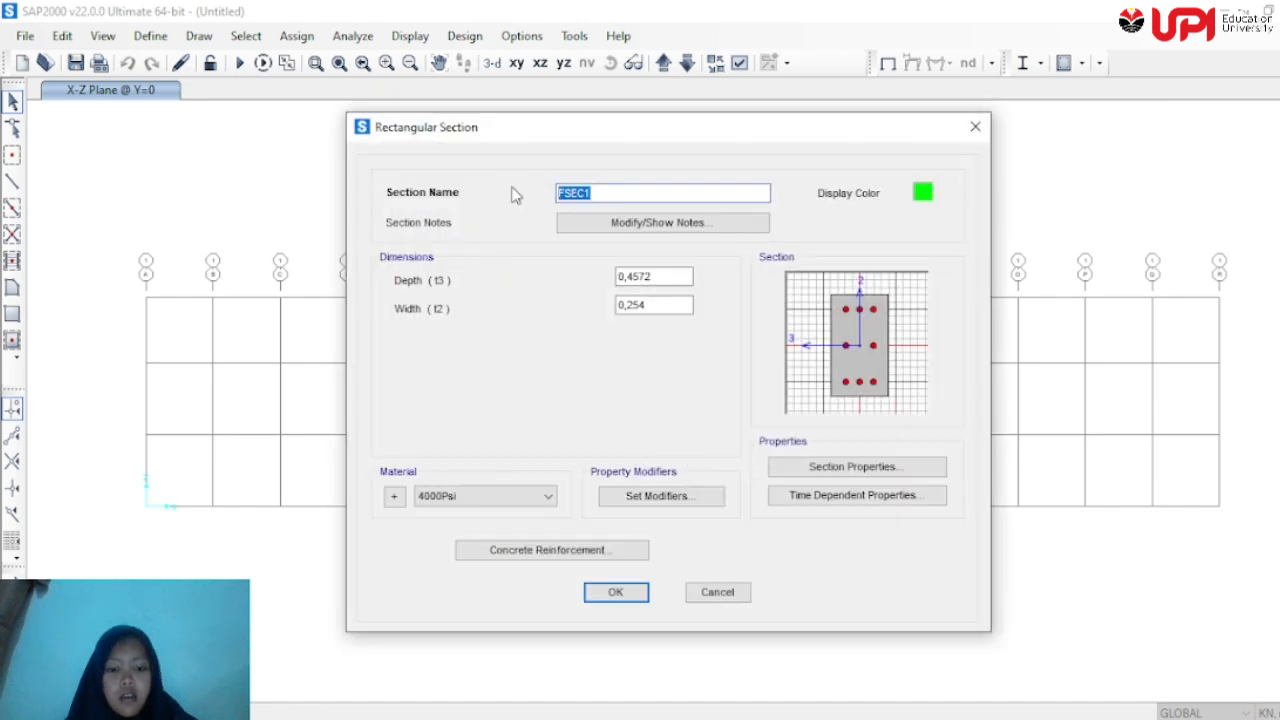
text(K1)
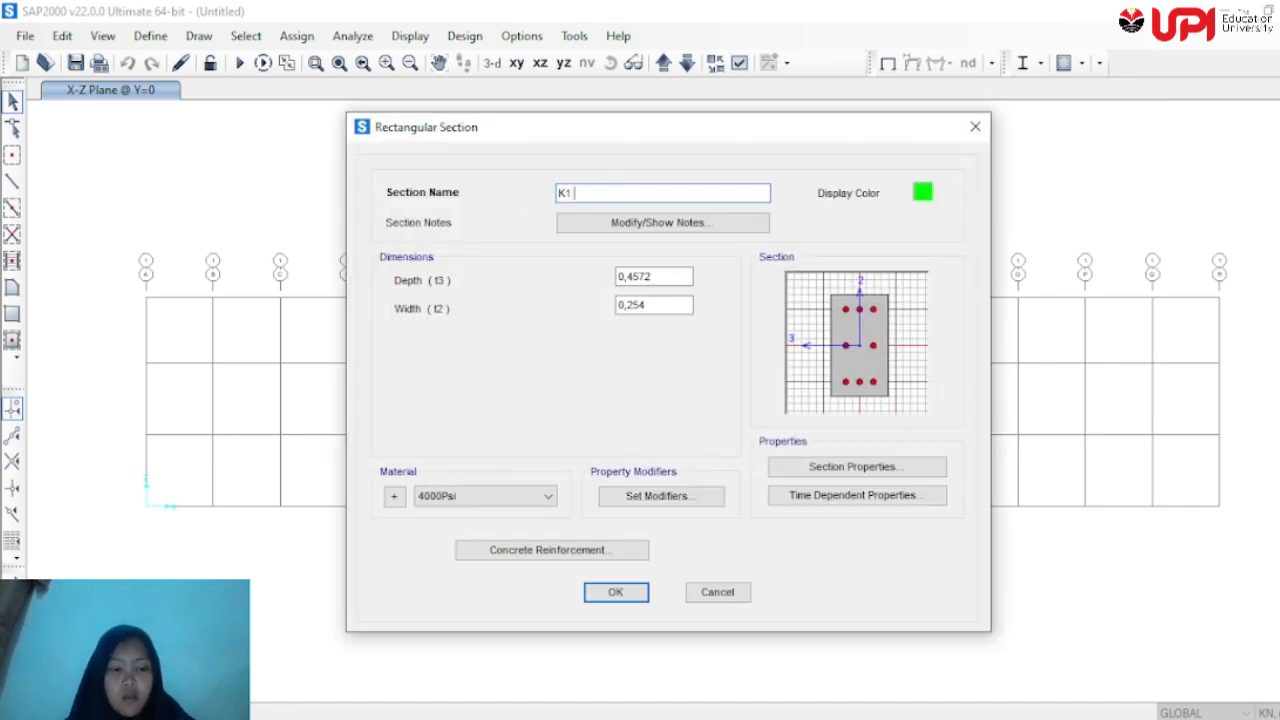
text( 30)
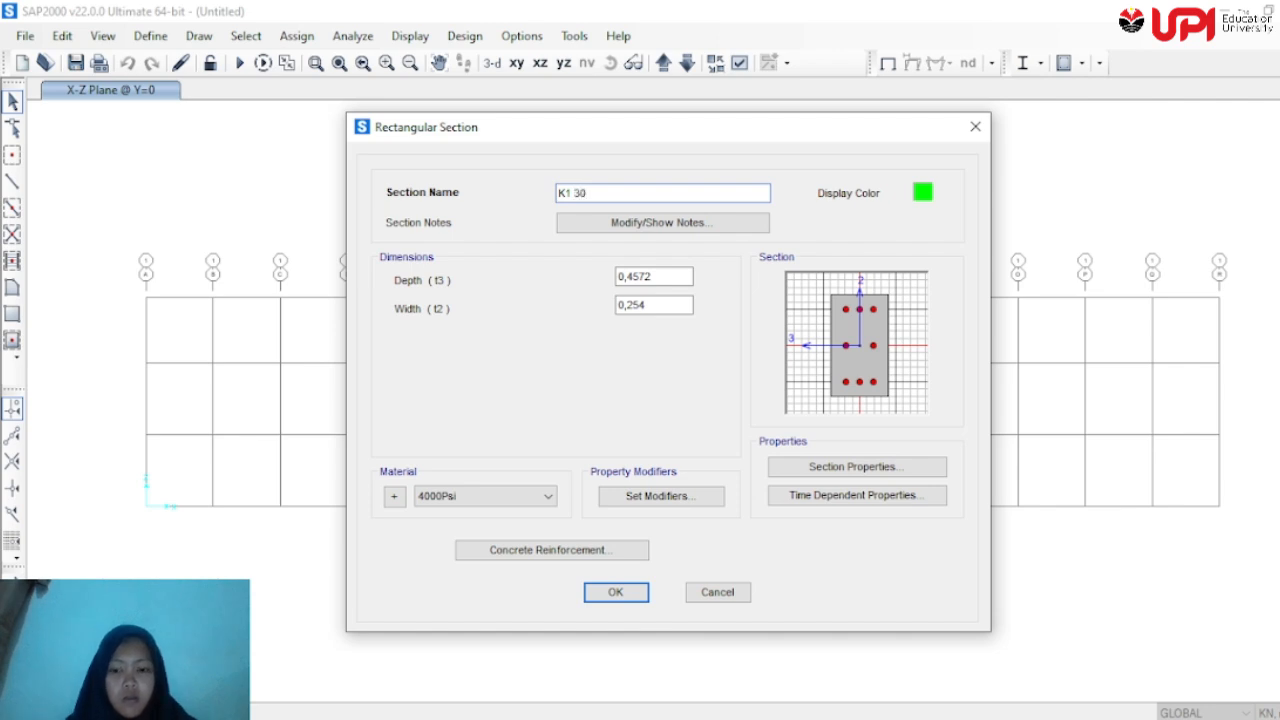
key(BackSpace)
text(5)
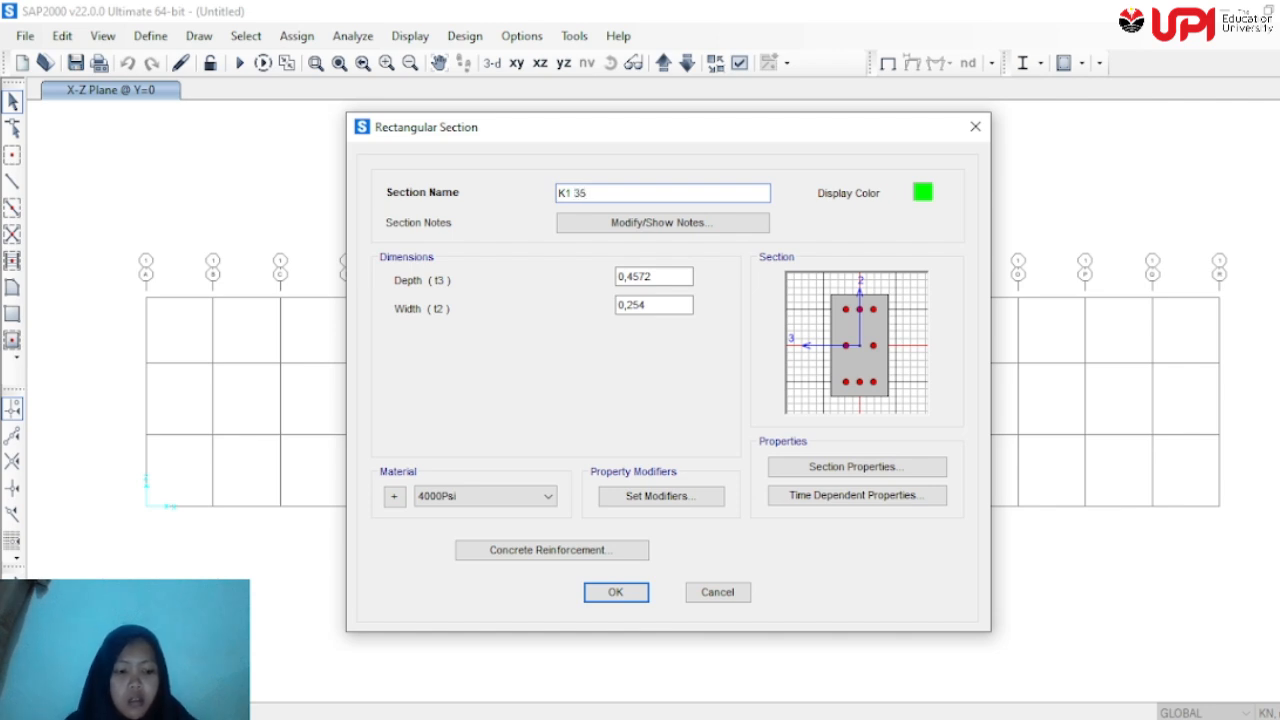
text(x35)
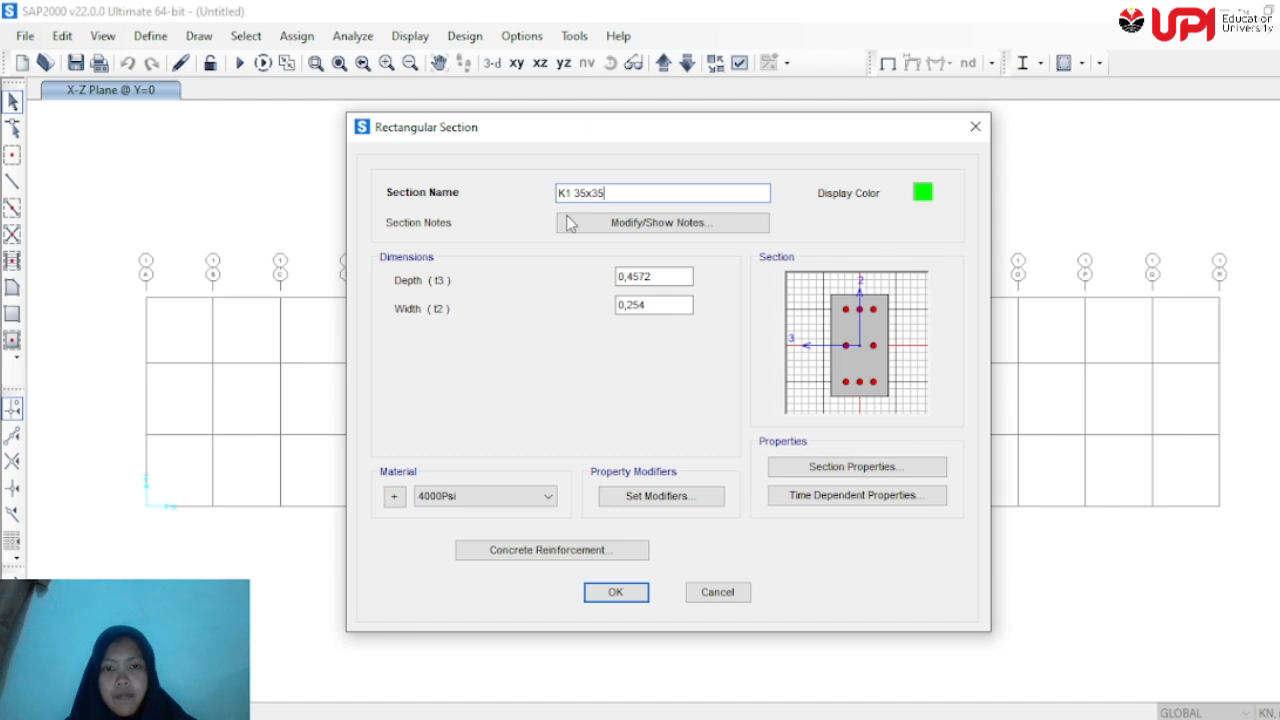
Set both the depth (t3) and the width (t2) of section K1 35x35 to 0,35 m
click(661, 281)
key(BackSpace)
key(BackSpace)
key(BackSpace)
key(BackSpace)
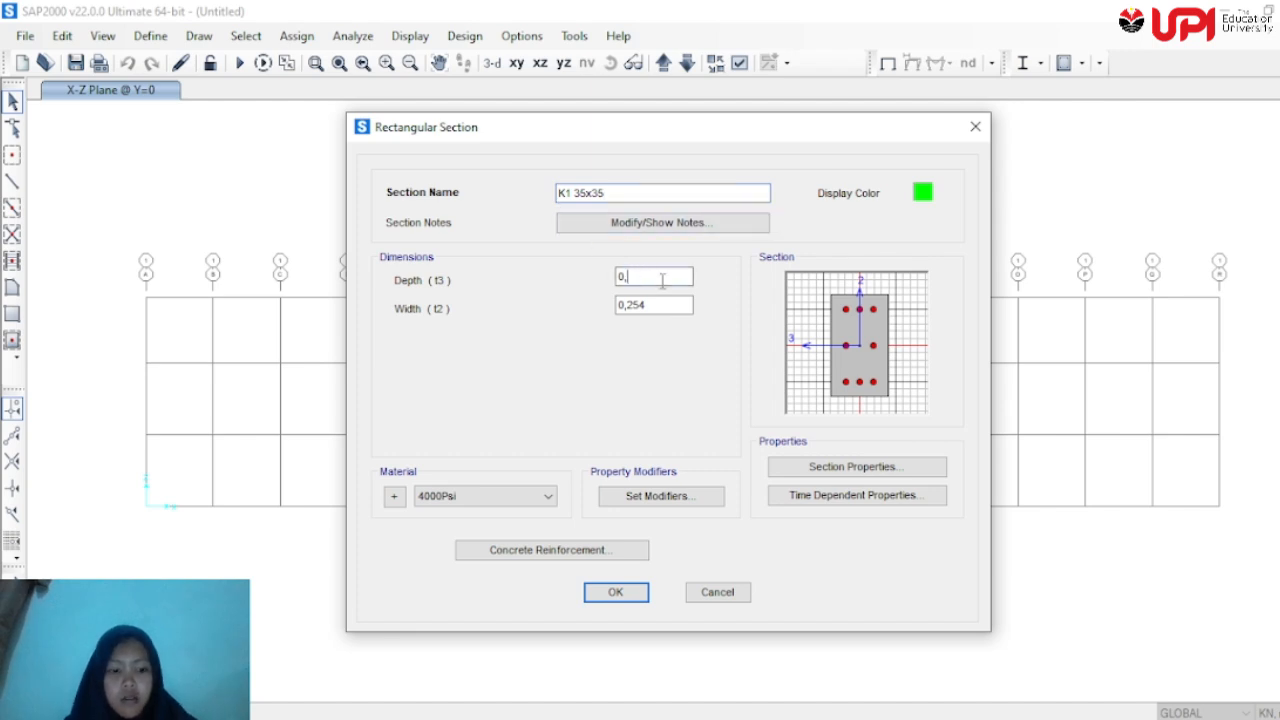
text(35)
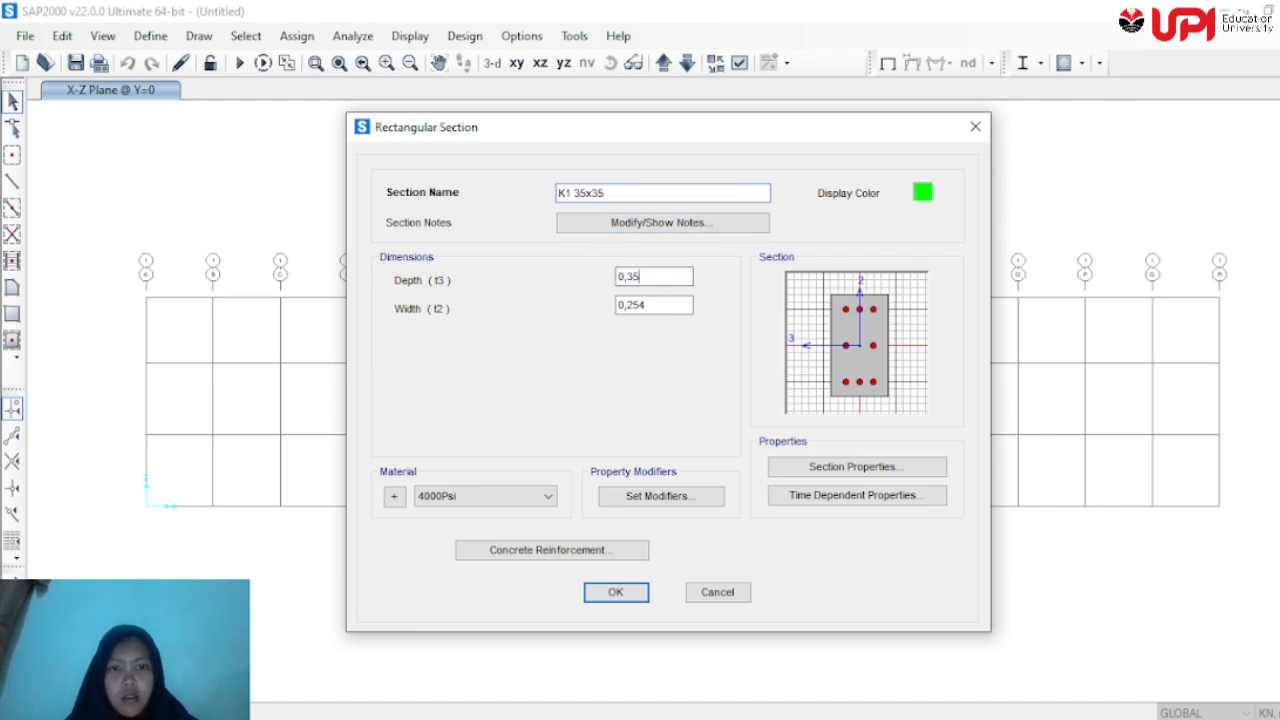
click(678, 307)
key(BackSpace)
key(BackSpace)
key(BackSpace)
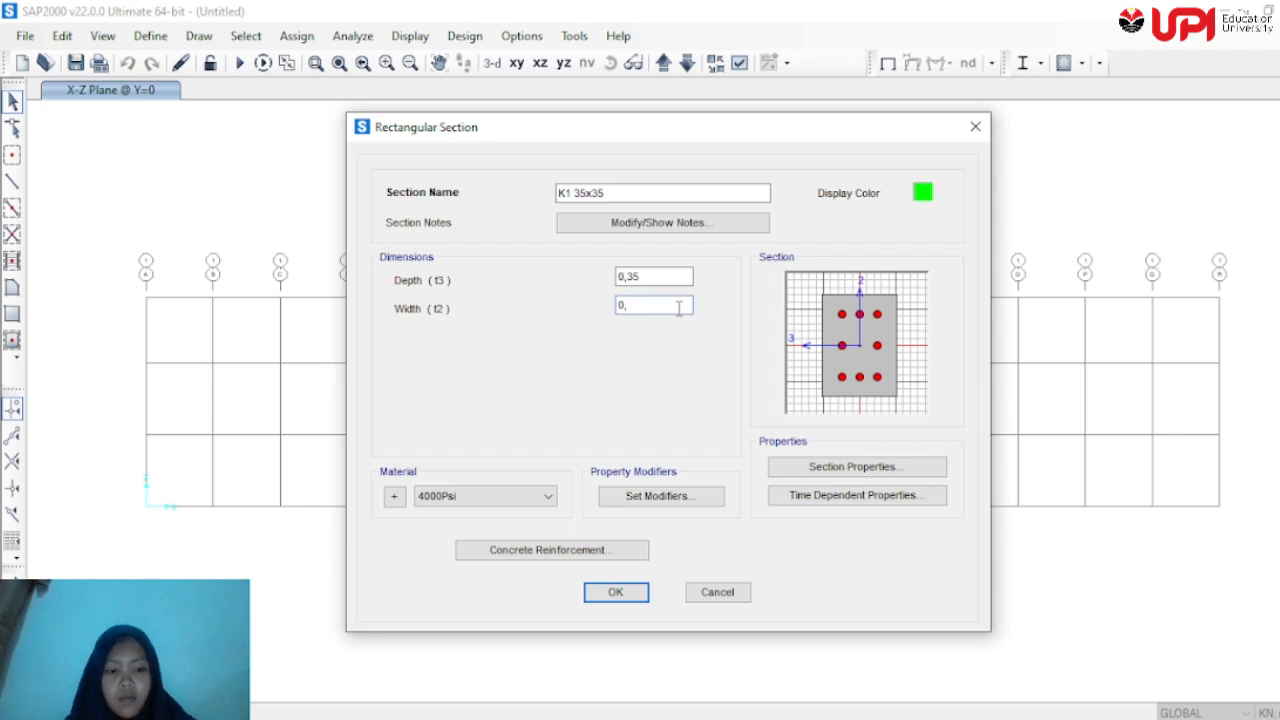
text(35)
Set the K1 35x35 stiffness modifiers for moment of inertia about the 2 and 3 axes to 0,7 and save the section
click(662, 497)
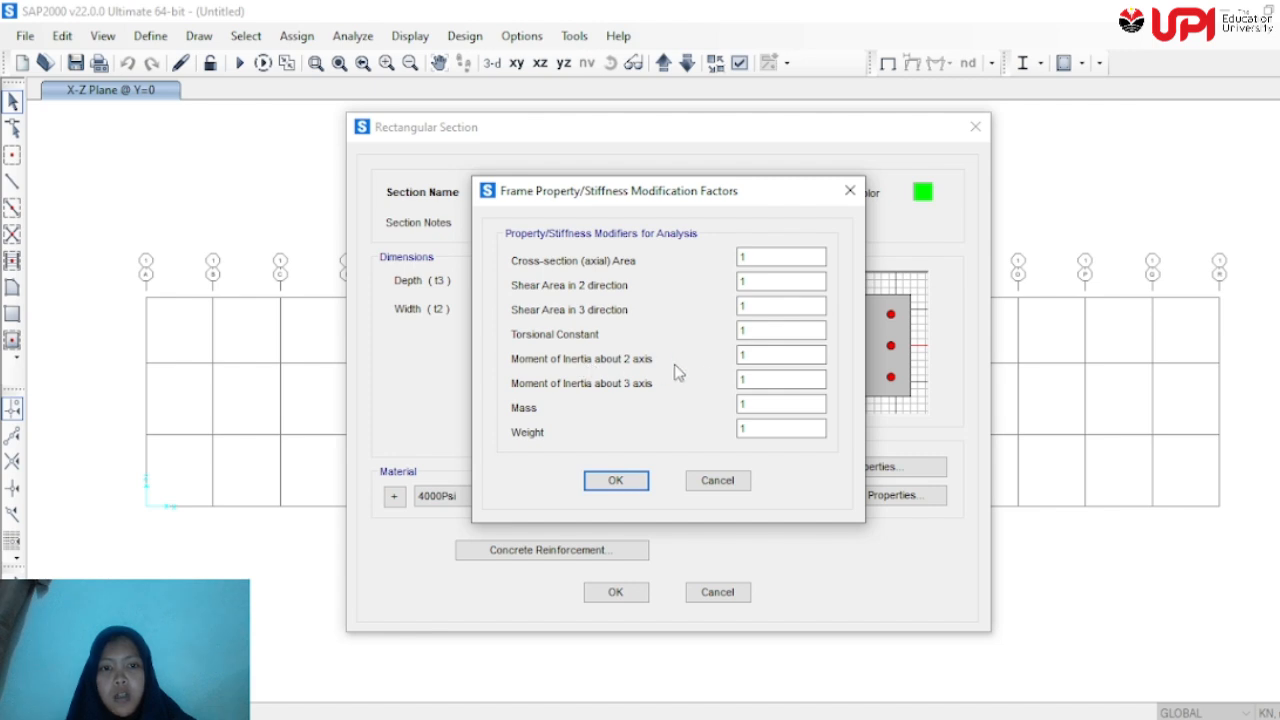
click(762, 356)
key(BackSpace)
text(0,7)
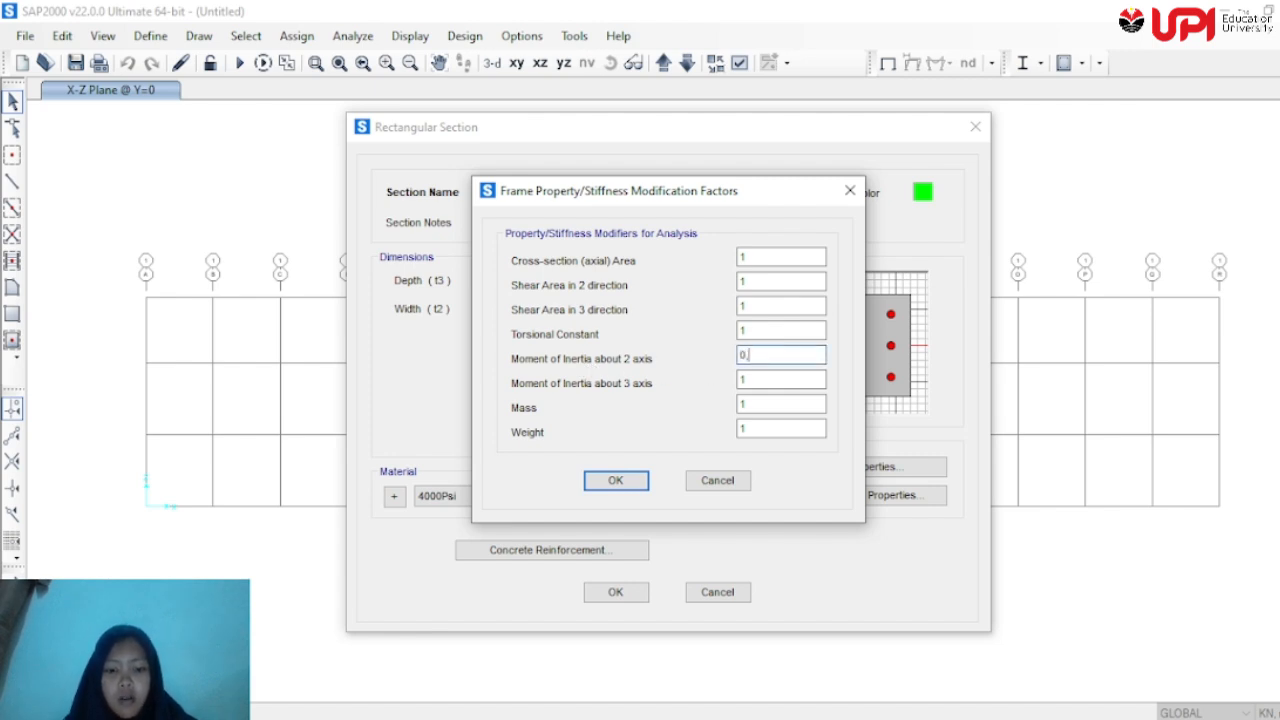
click(762, 378)
key(BackSpace)
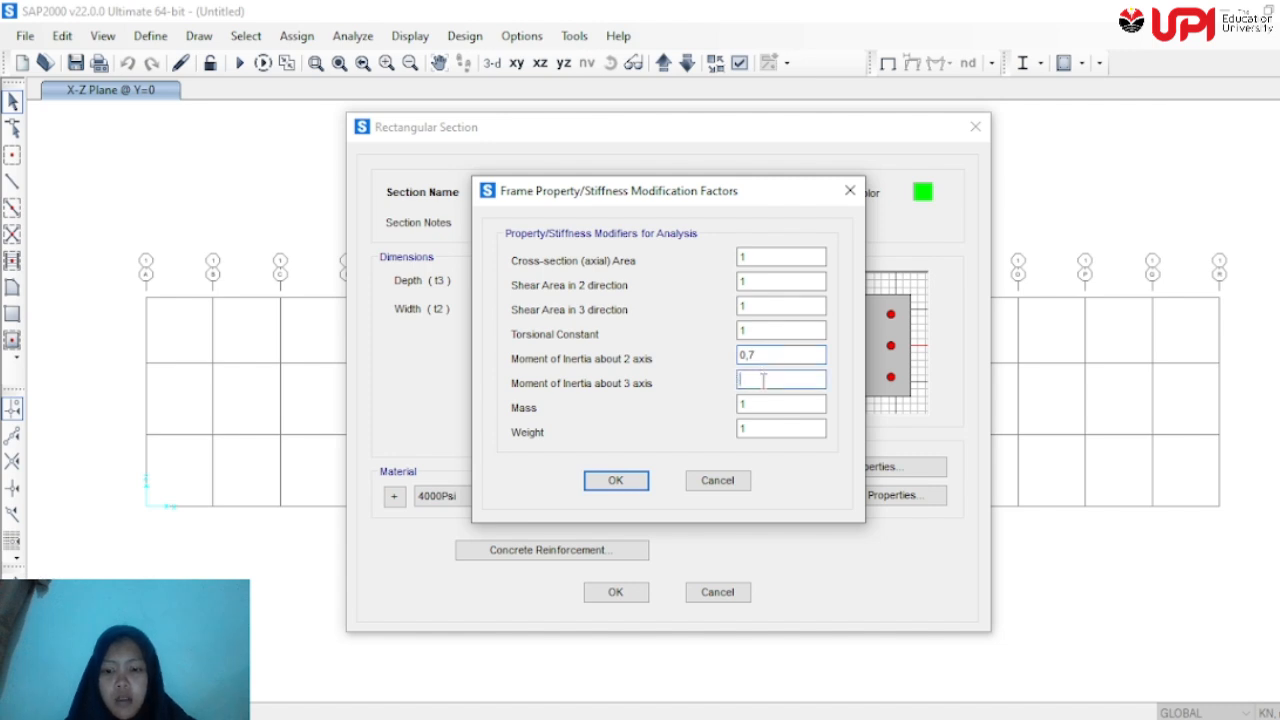
text(0,7)
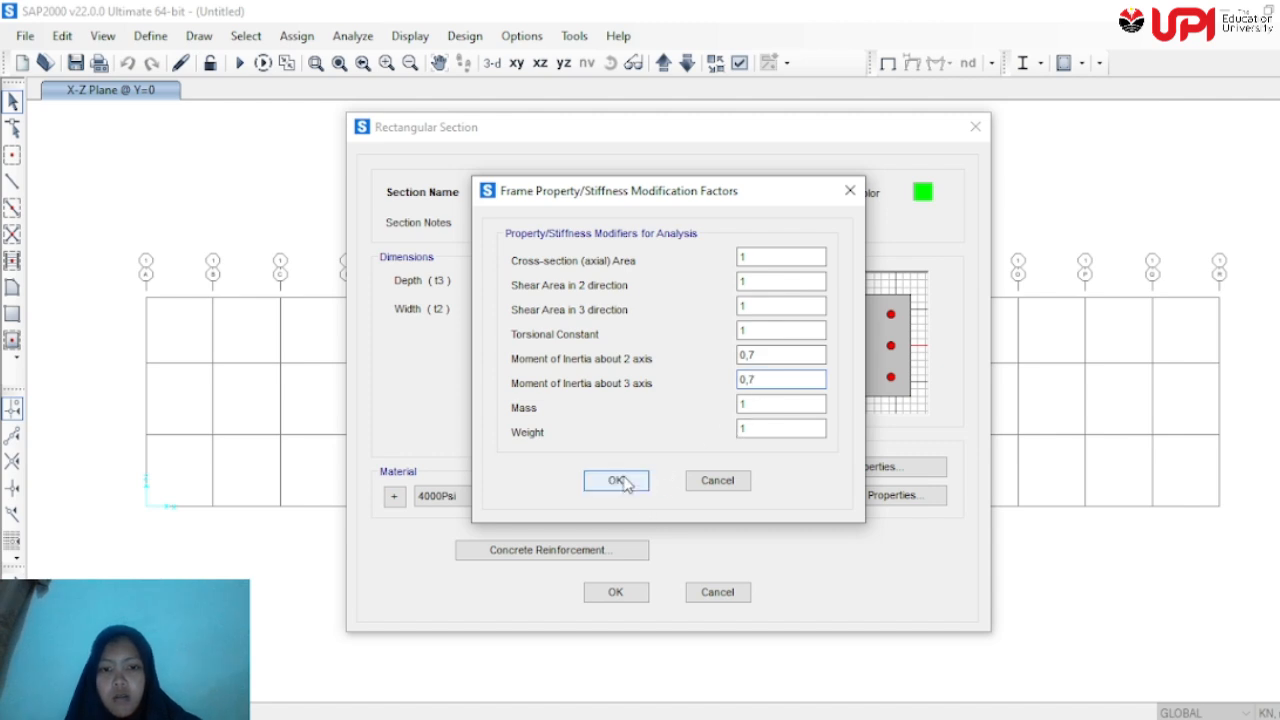
click(620, 481)
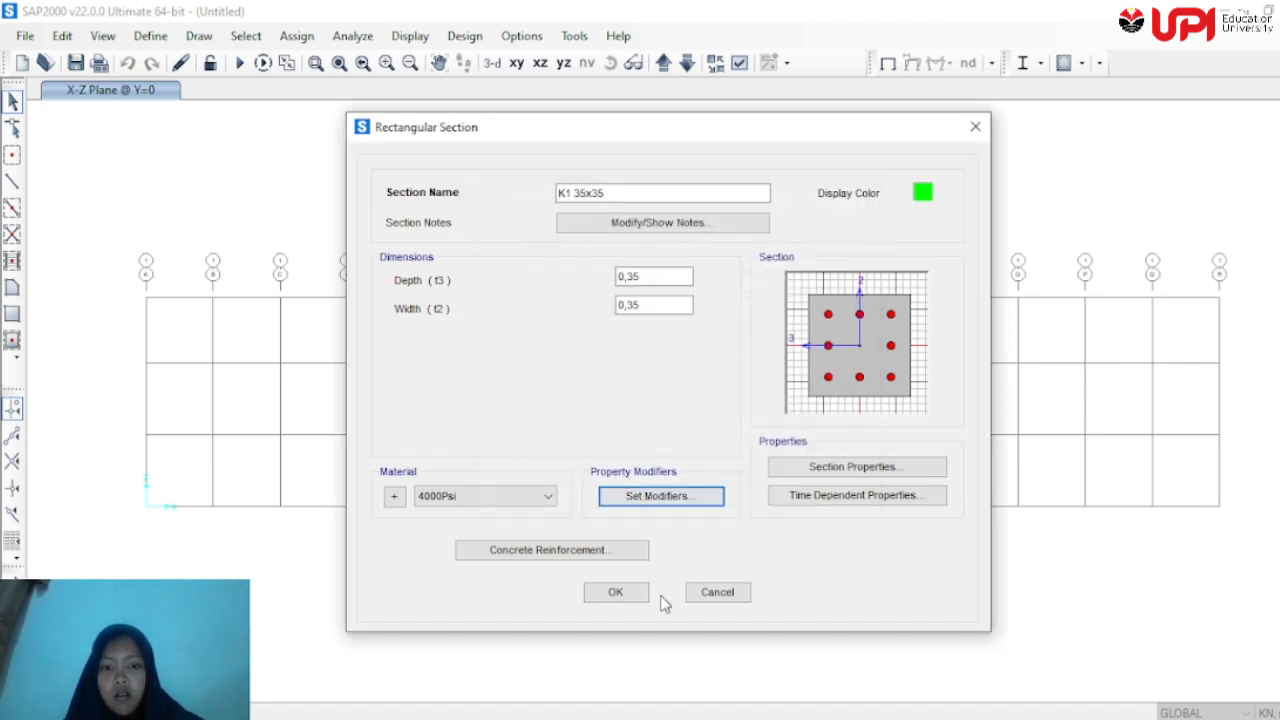
click(616, 592)
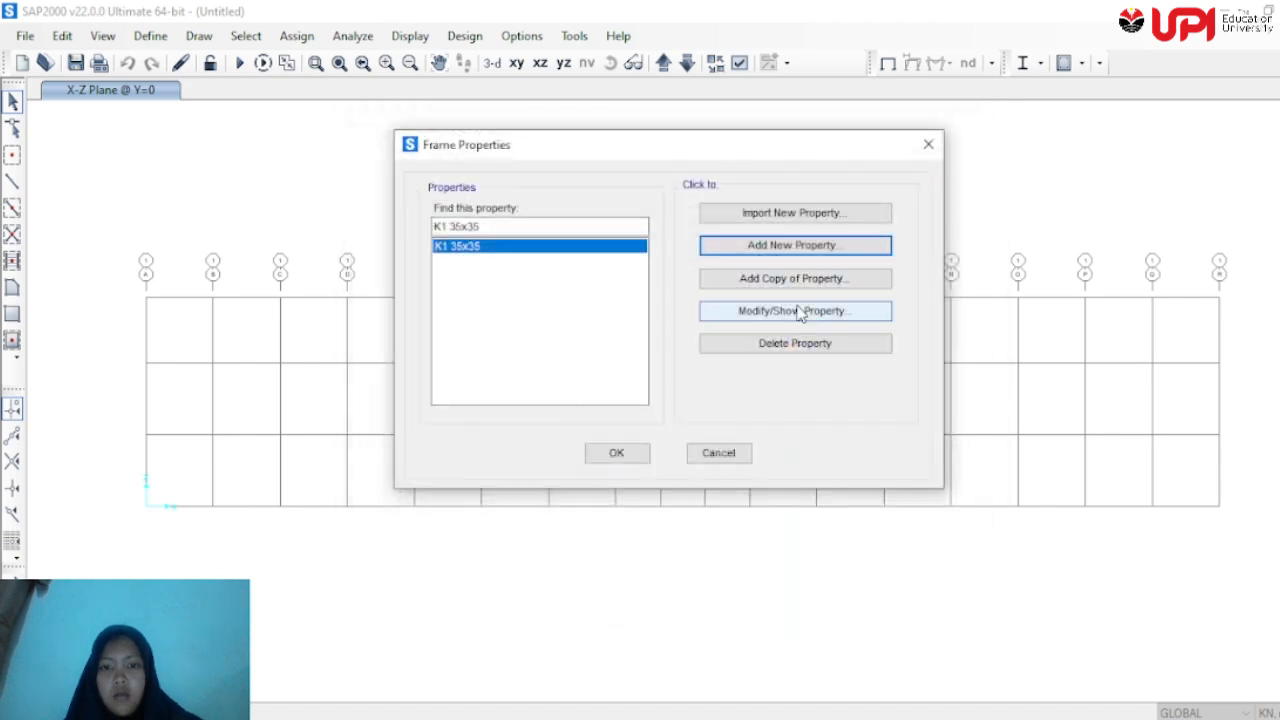
Create a copy of the K1 35x35 section and name it K2 35x45
click(785, 280)
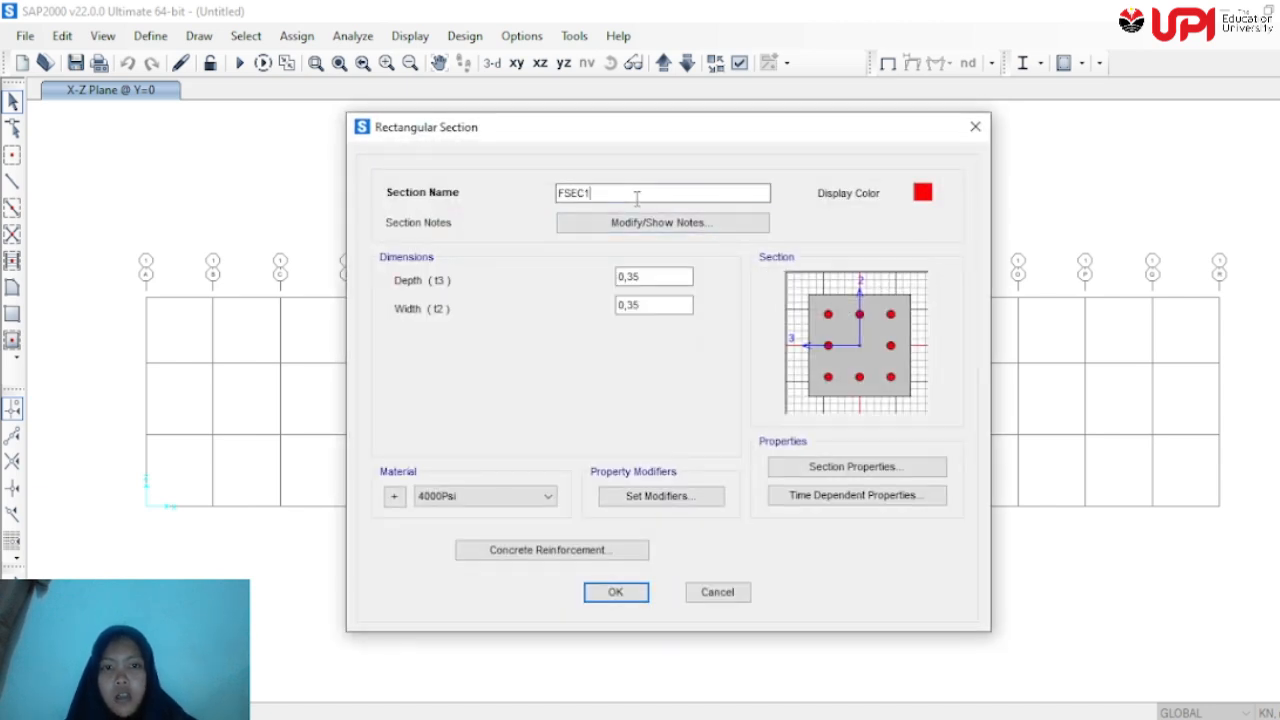
key(BackSpace)
key(BackSpace)
key(BackSpace)
key(BackSpace)
key(BackSpace)
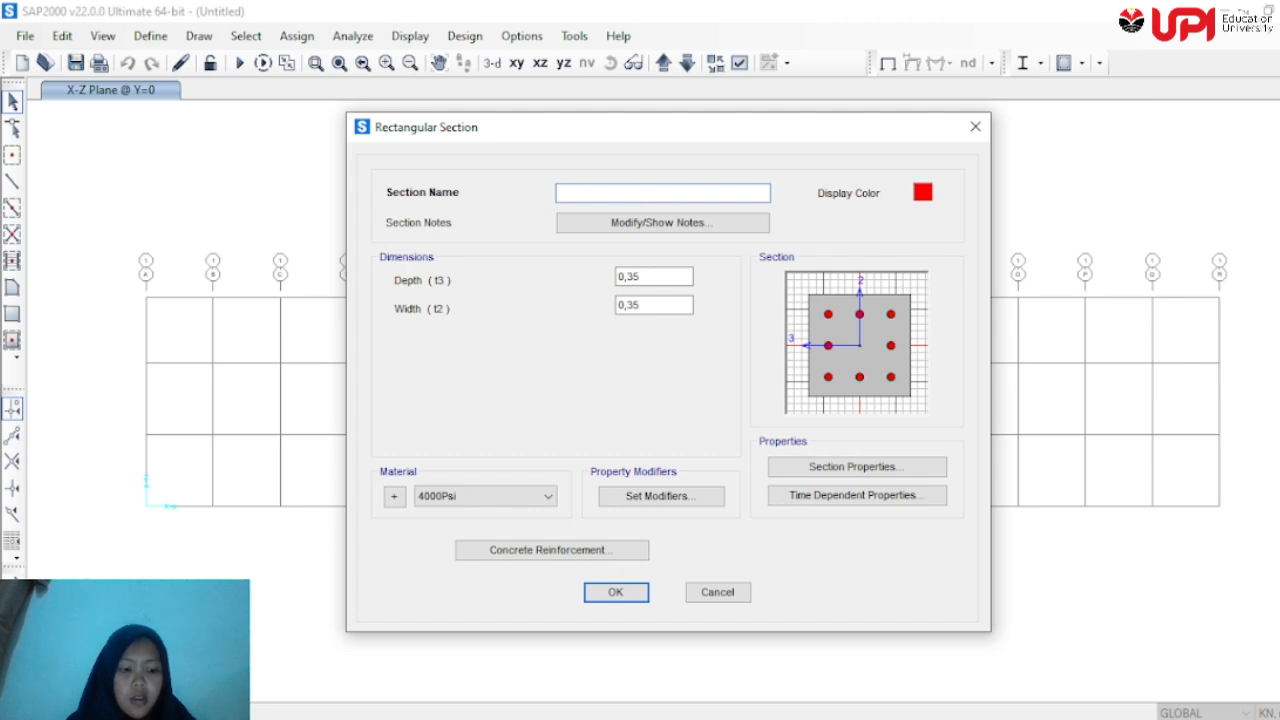
text(K2)
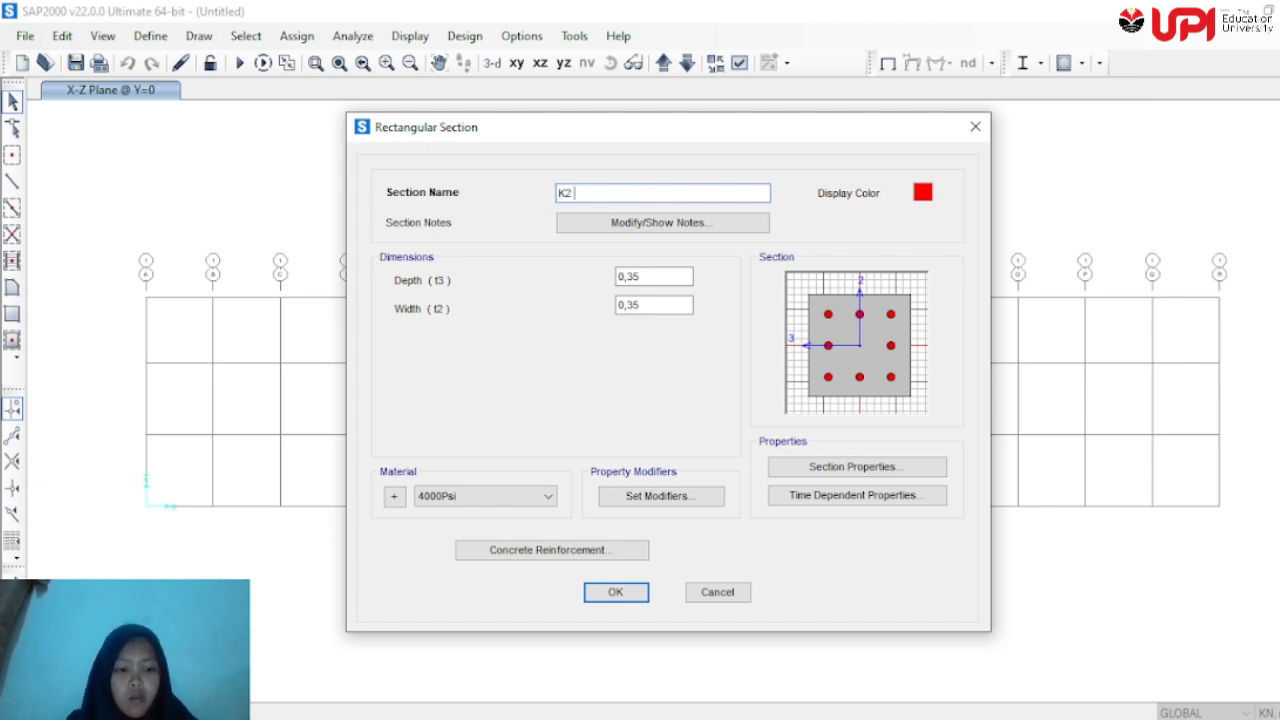
text( 35x)
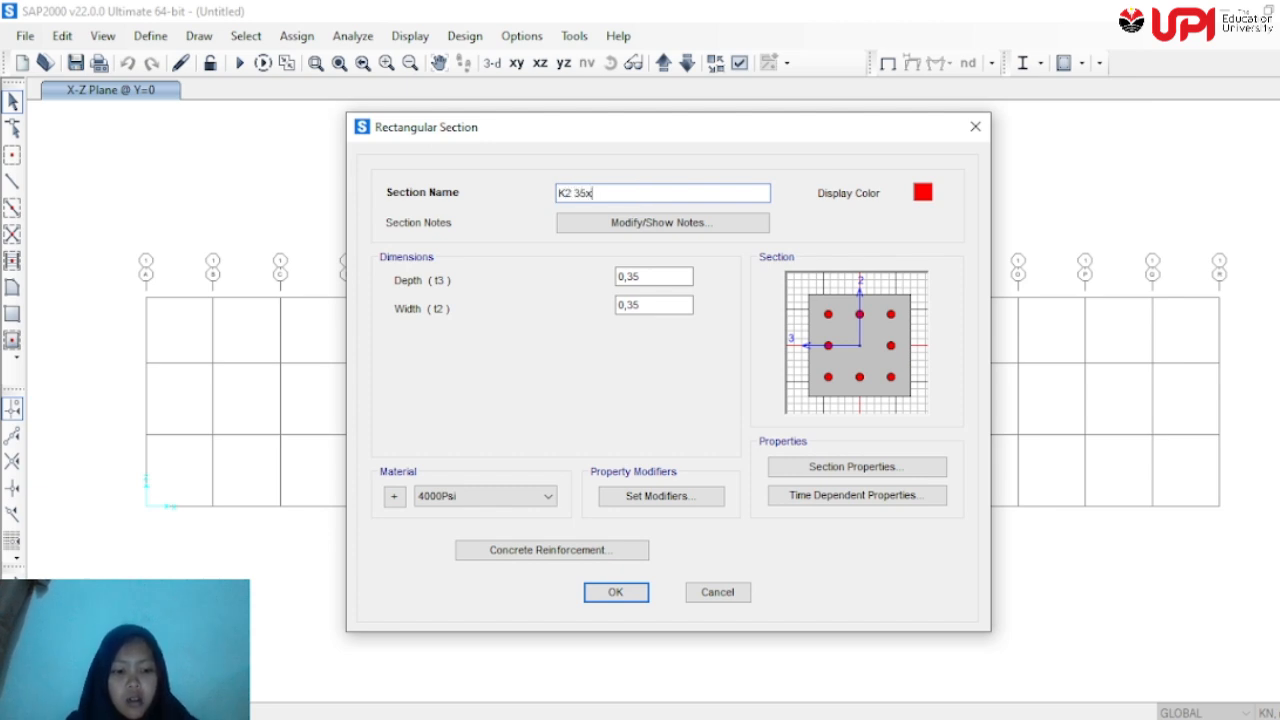
text(46)
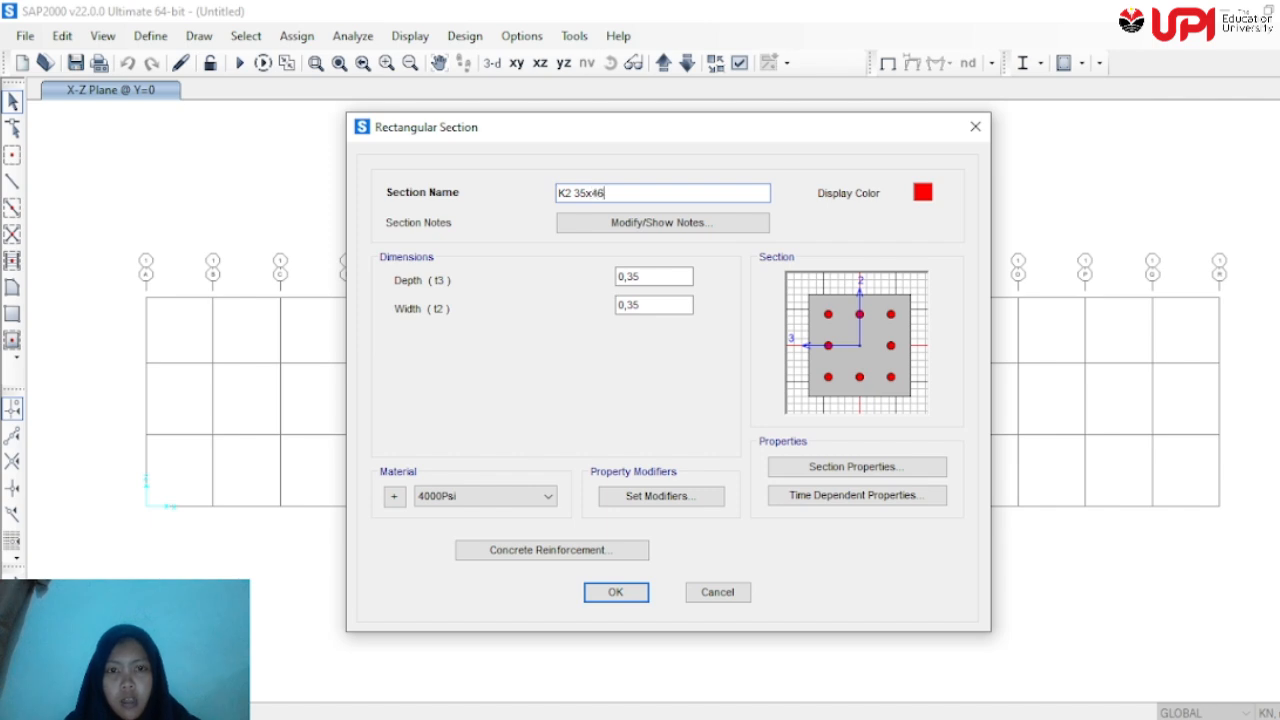
key(BackSpace)
text(5)
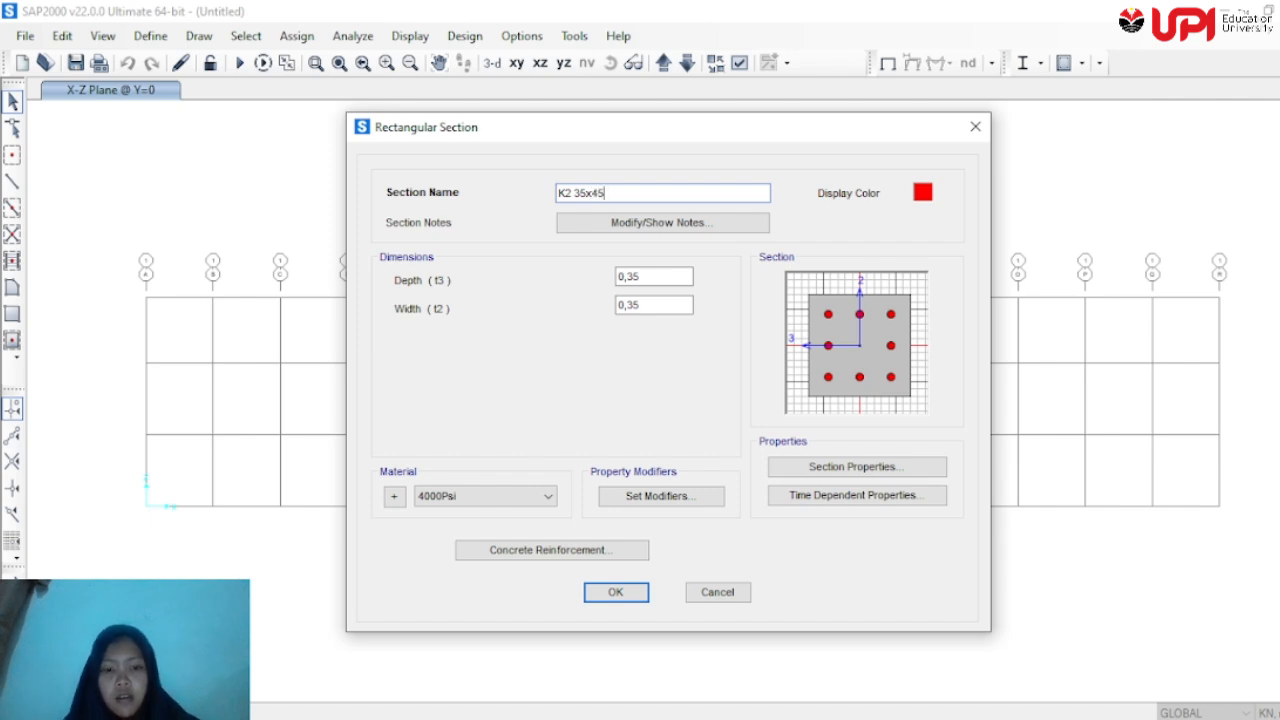
Set the depth (t3) of section K2 35x45 to 0,45 m and save the section
click(636, 276)
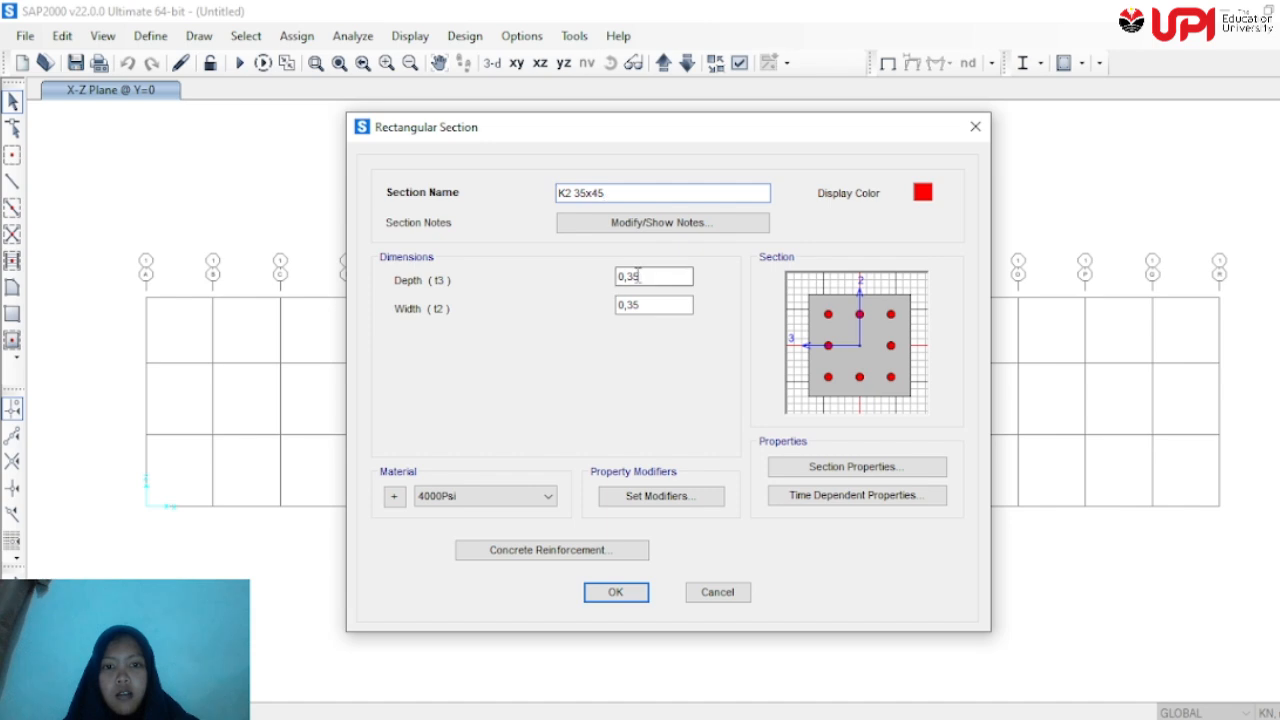
key(BackSpace)
text(4)
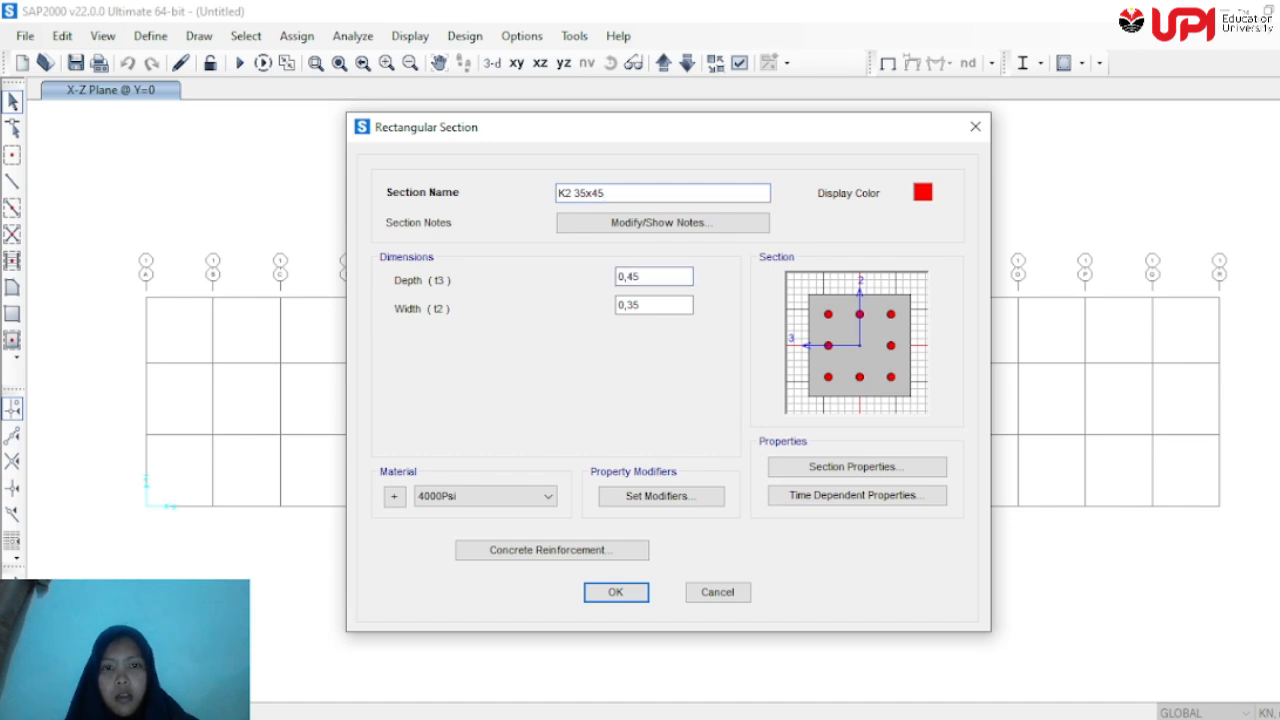
click(630, 596)
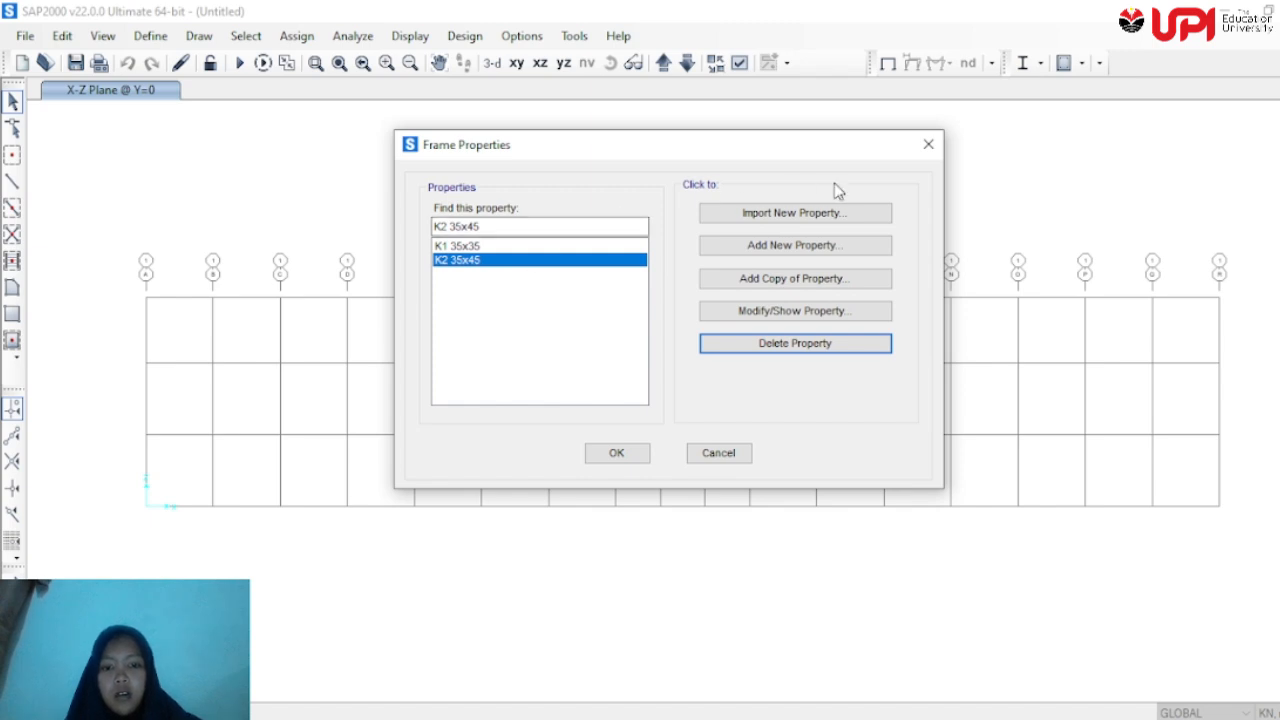
Add another rectangular concrete frame section and name it B1 30x50
click(766, 247)
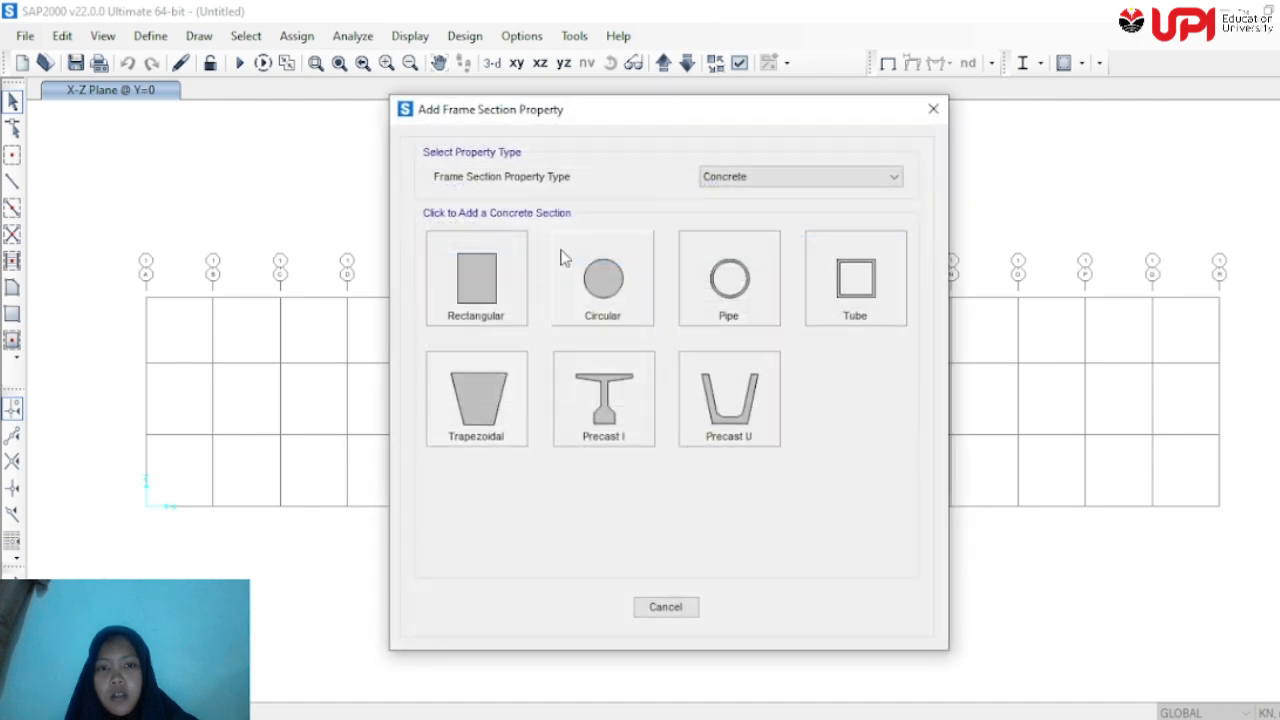
click(503, 266)
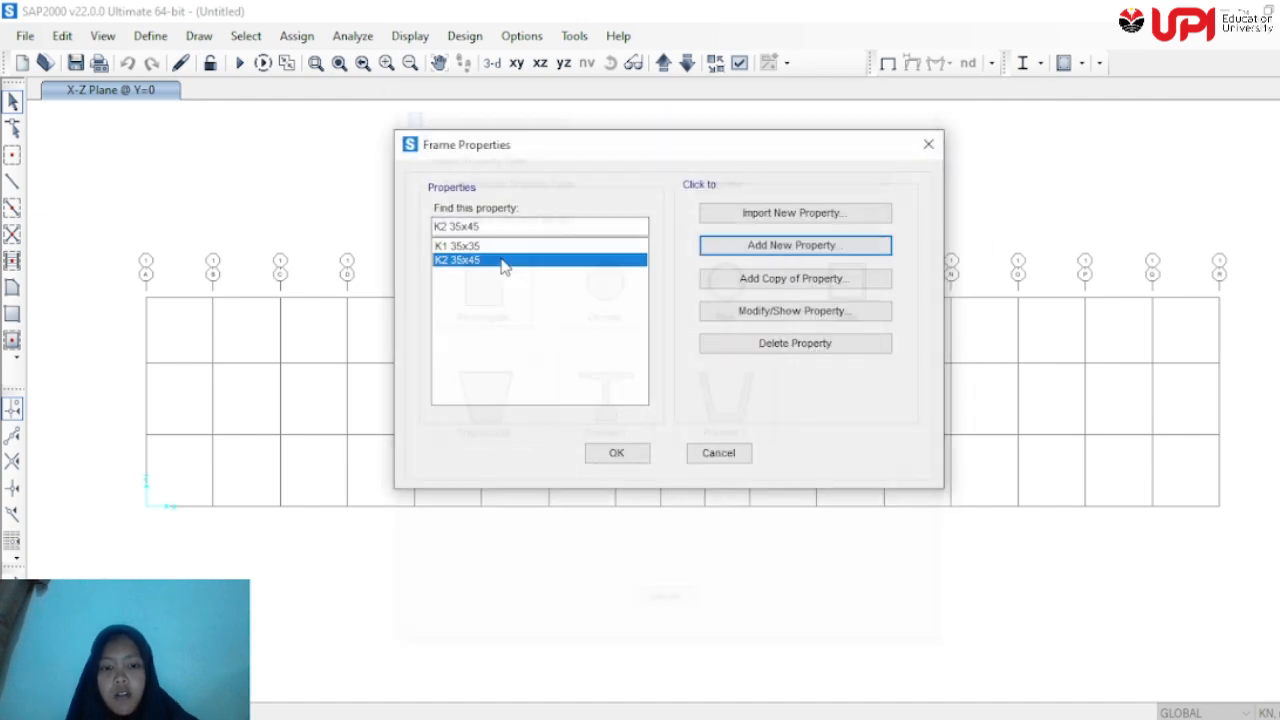
double_click(572, 197)
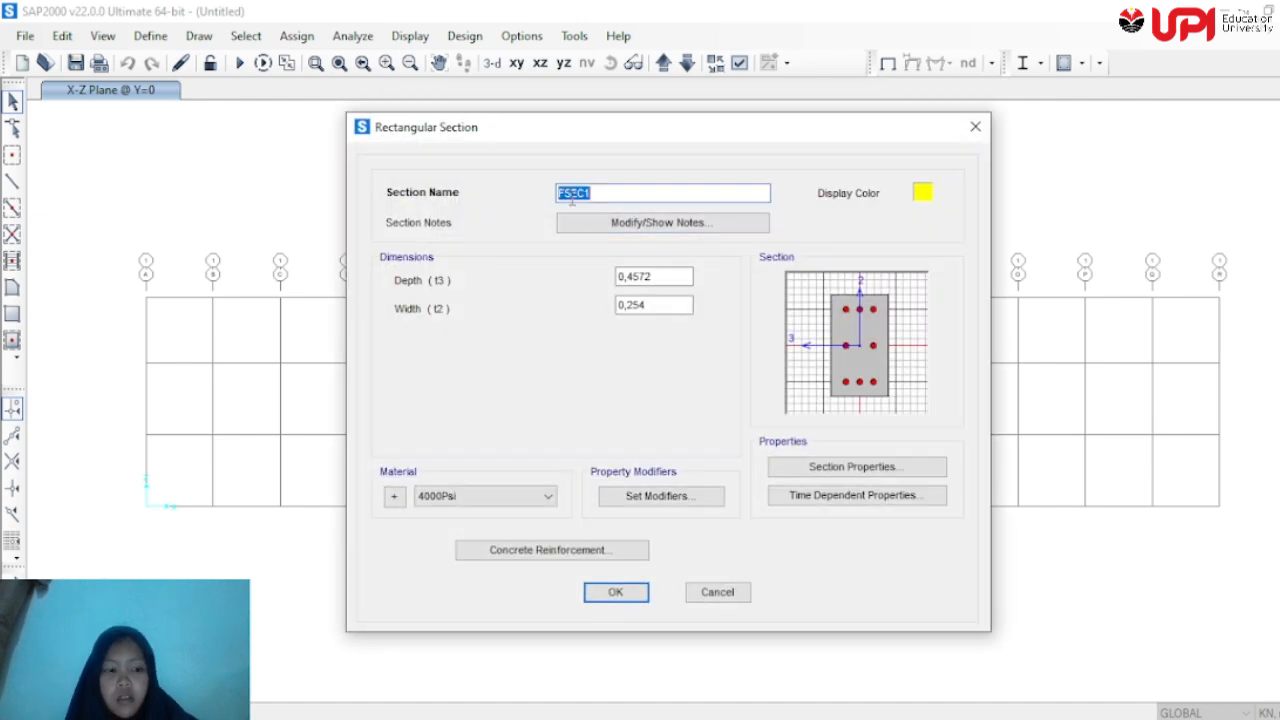
text(B1)
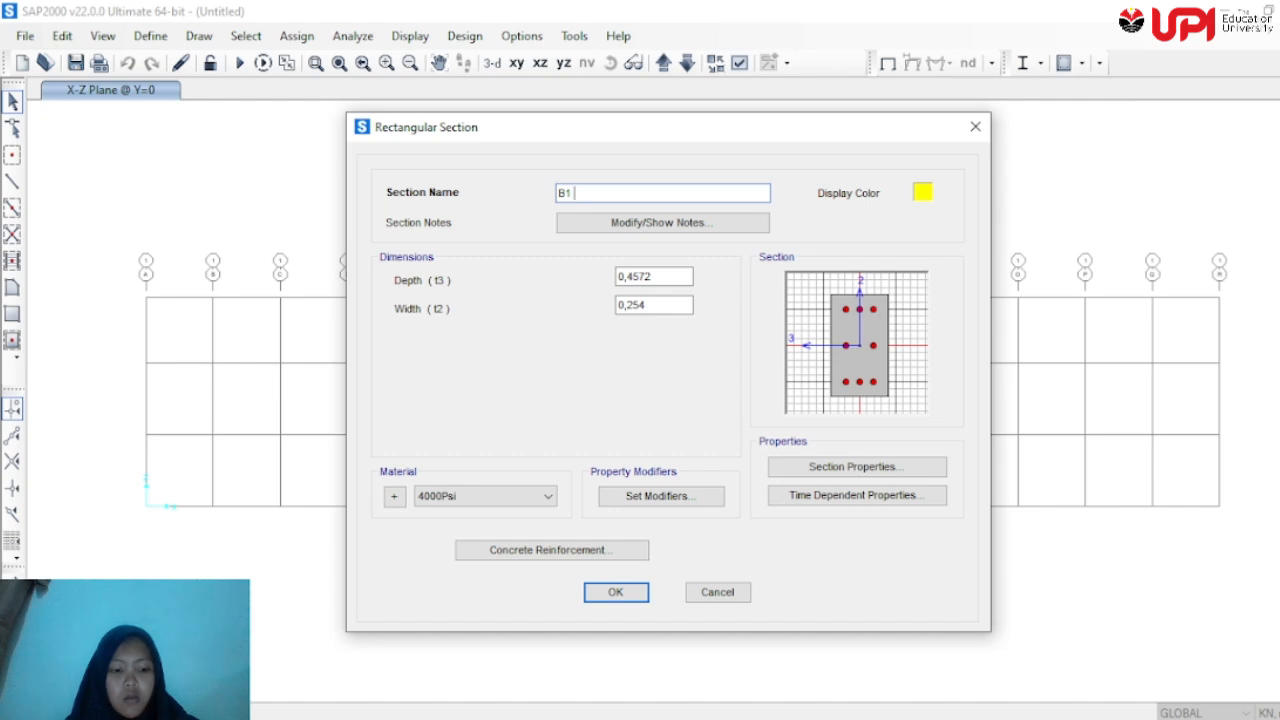
text(50)
key(BackSpace)
key(BackSpace)
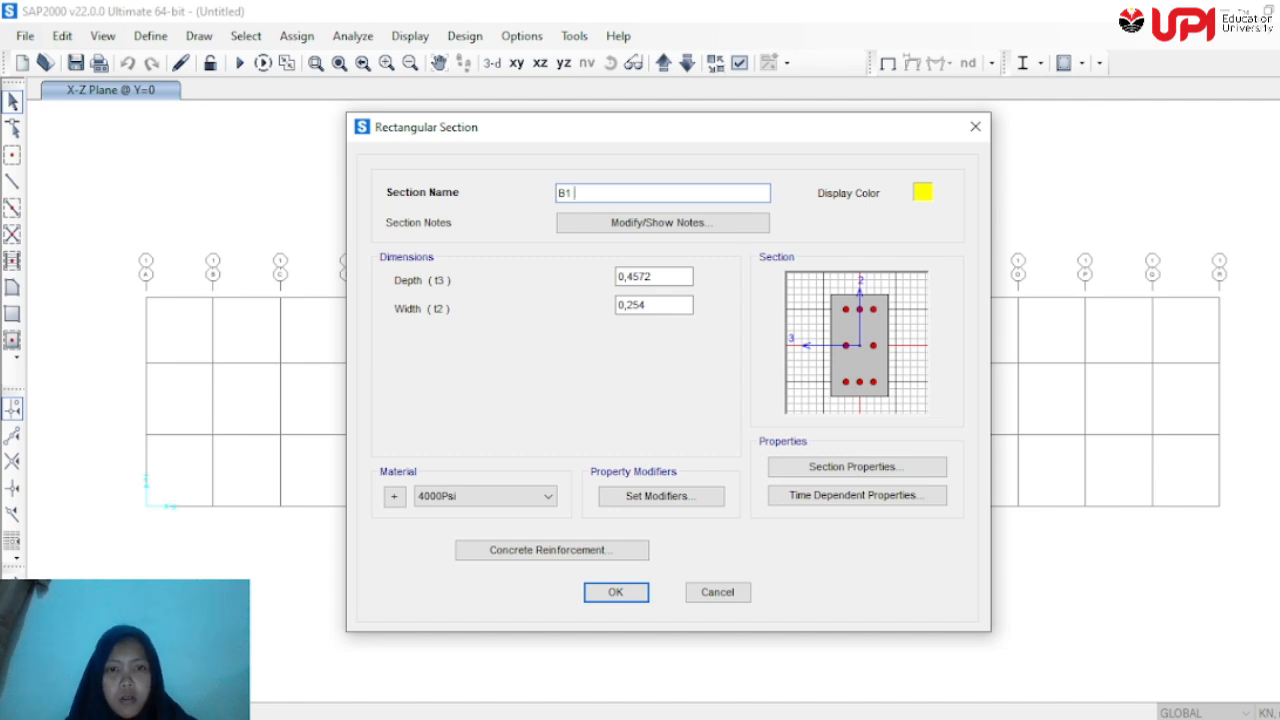
text(30)
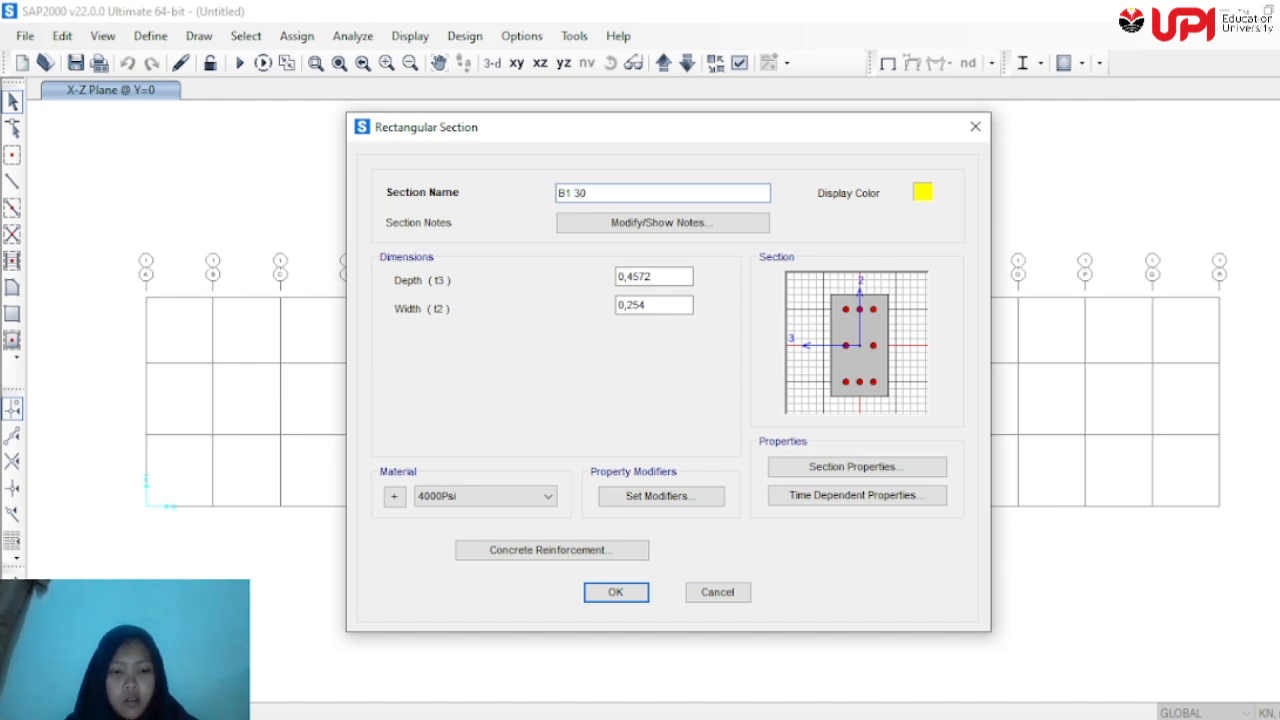
text(x50)
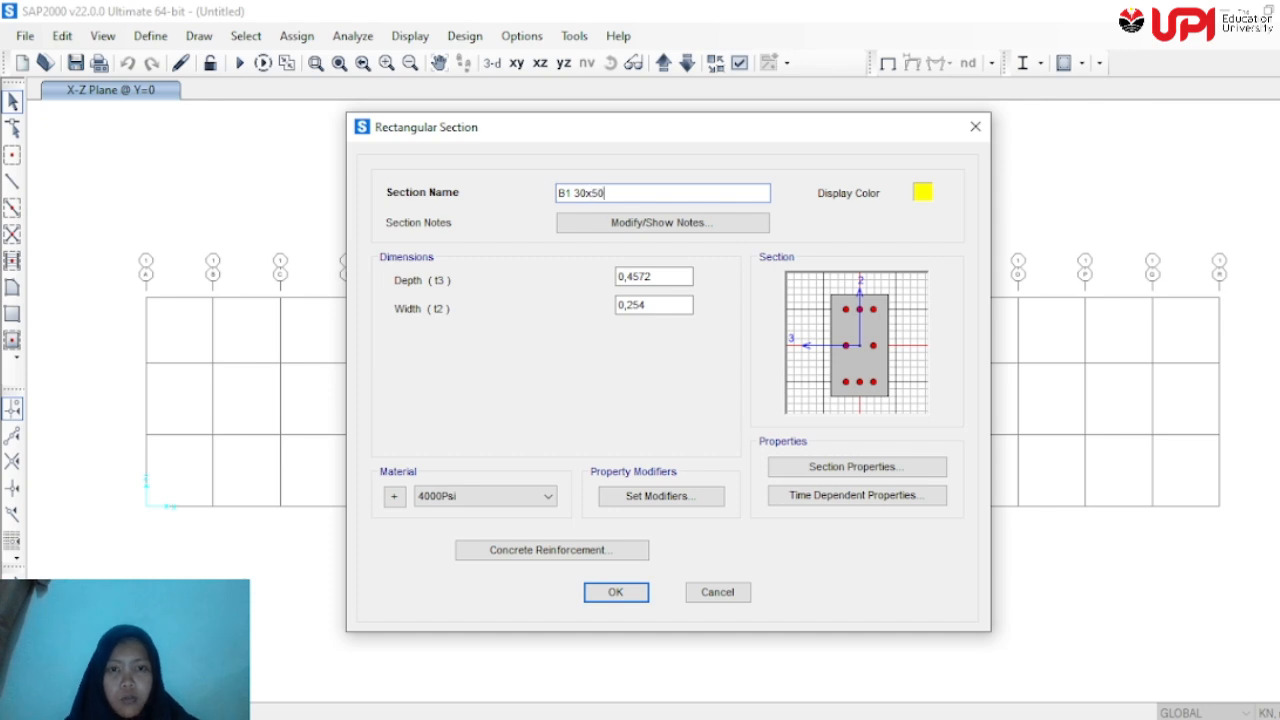
Set the depth (t3) of section B1 30x50 to 0,50 m and its width (t2) to 0,30 m
click(658, 276)
key(BackSpace)
key(BackSpace)
key(BackSpace)
key(BackSpace)
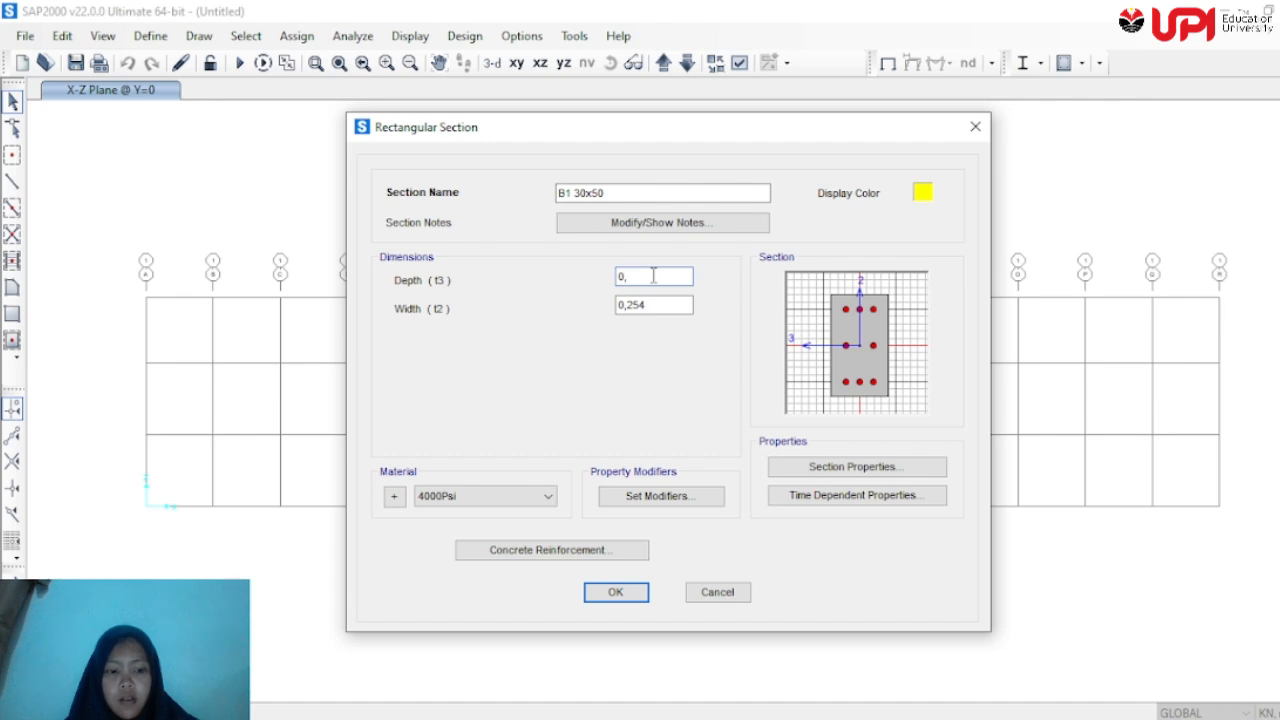
text(50)
click(655, 300)
key(BackSpace)
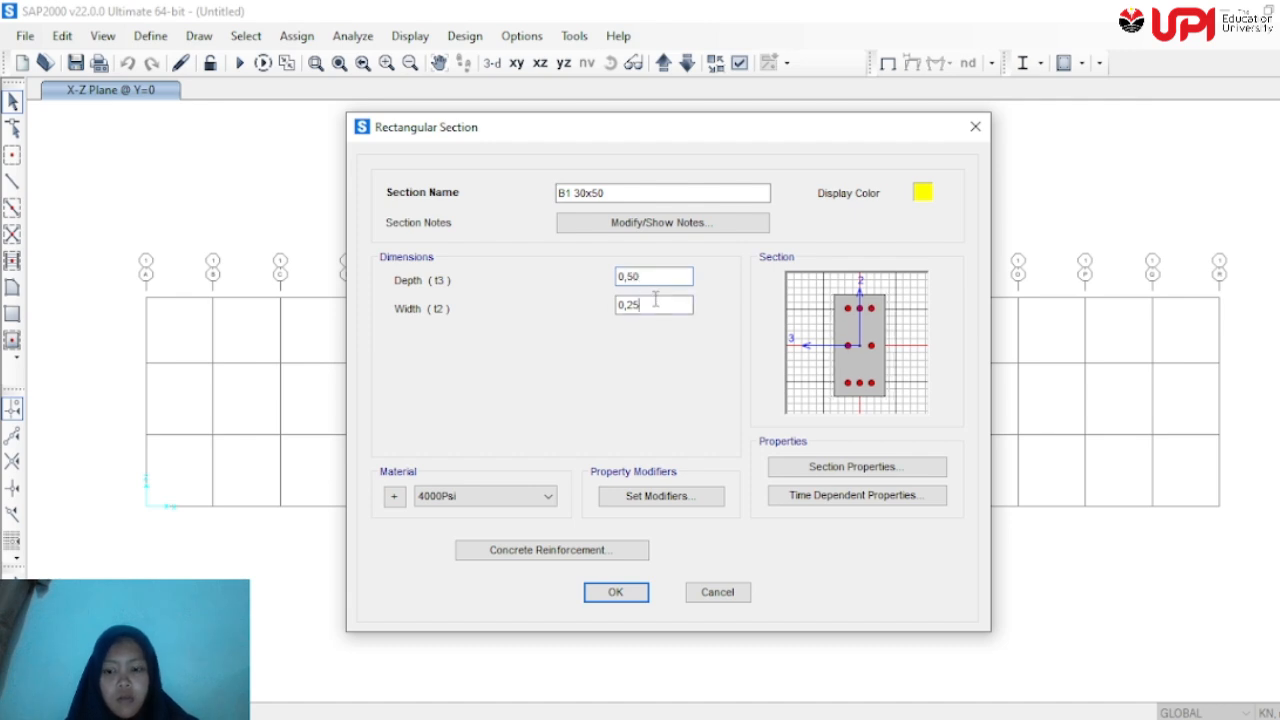
key(BackSpace)
key(BackSpace)
text(30)
Set the B1 30x50 stiffness modifiers for moment of inertia about the 2 and 3 axes to 0,35
click(648, 498)
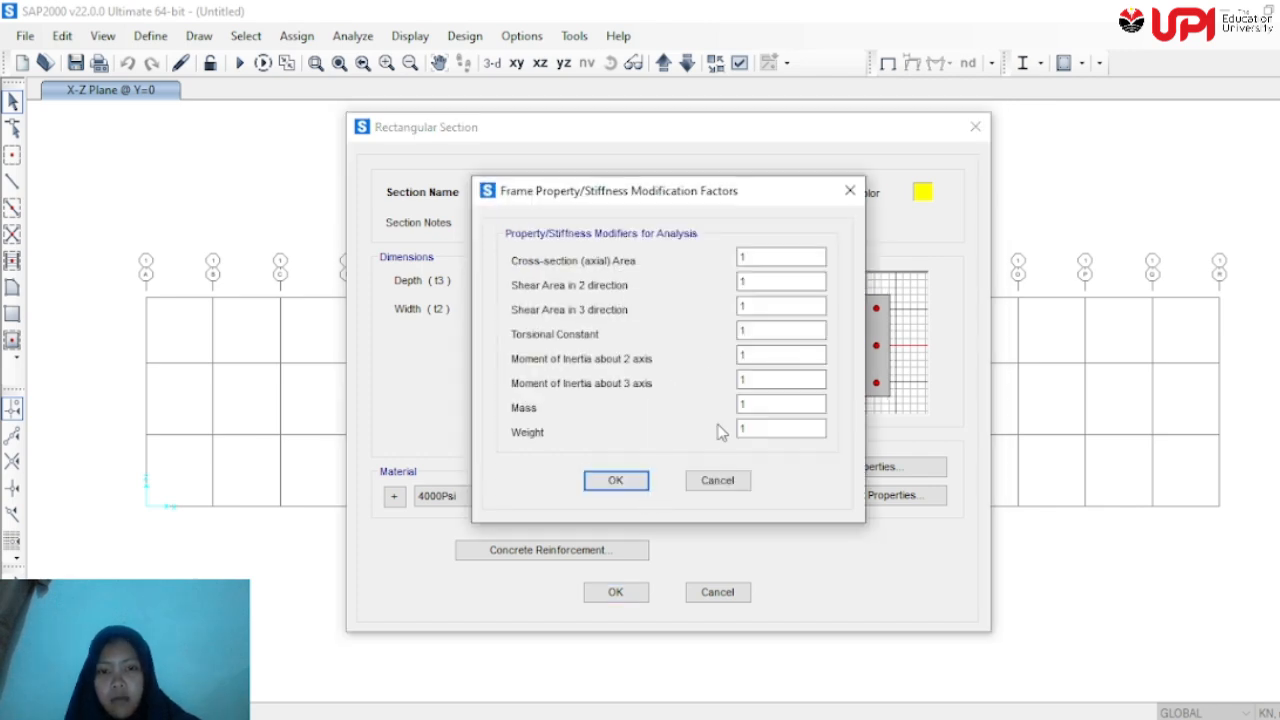
click(757, 357)
key(BackSpace)
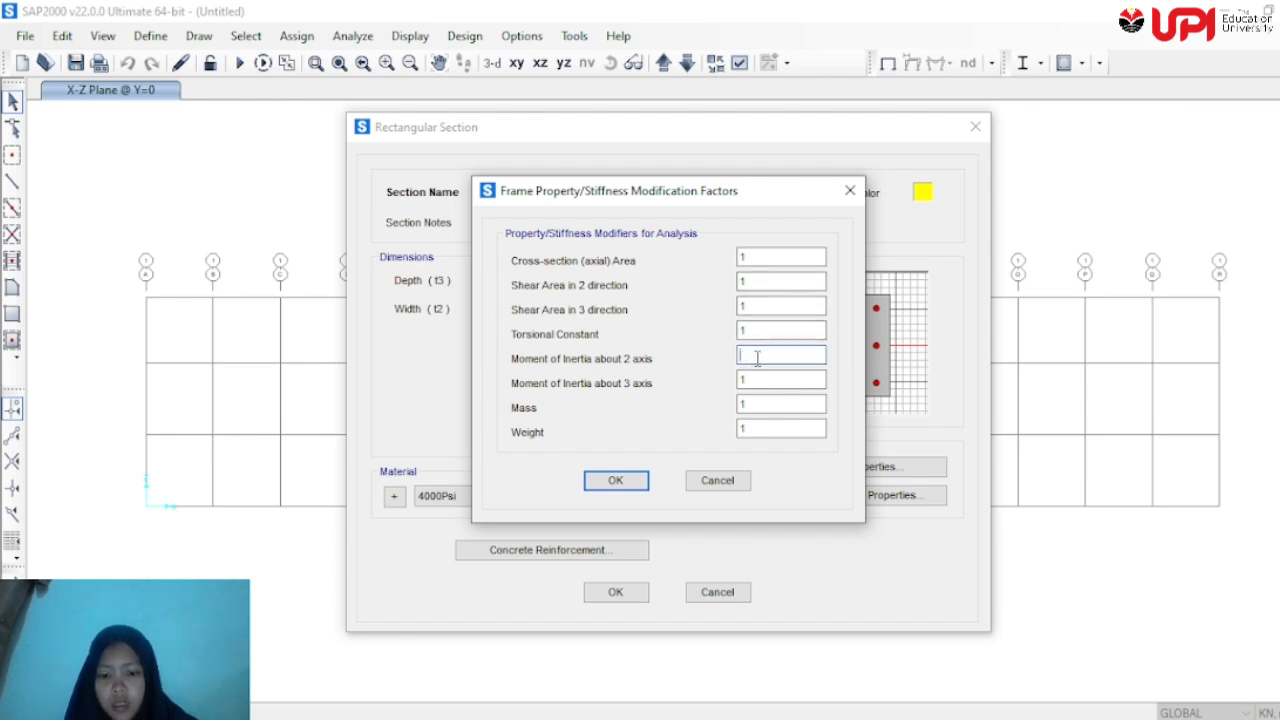
text(0,35)
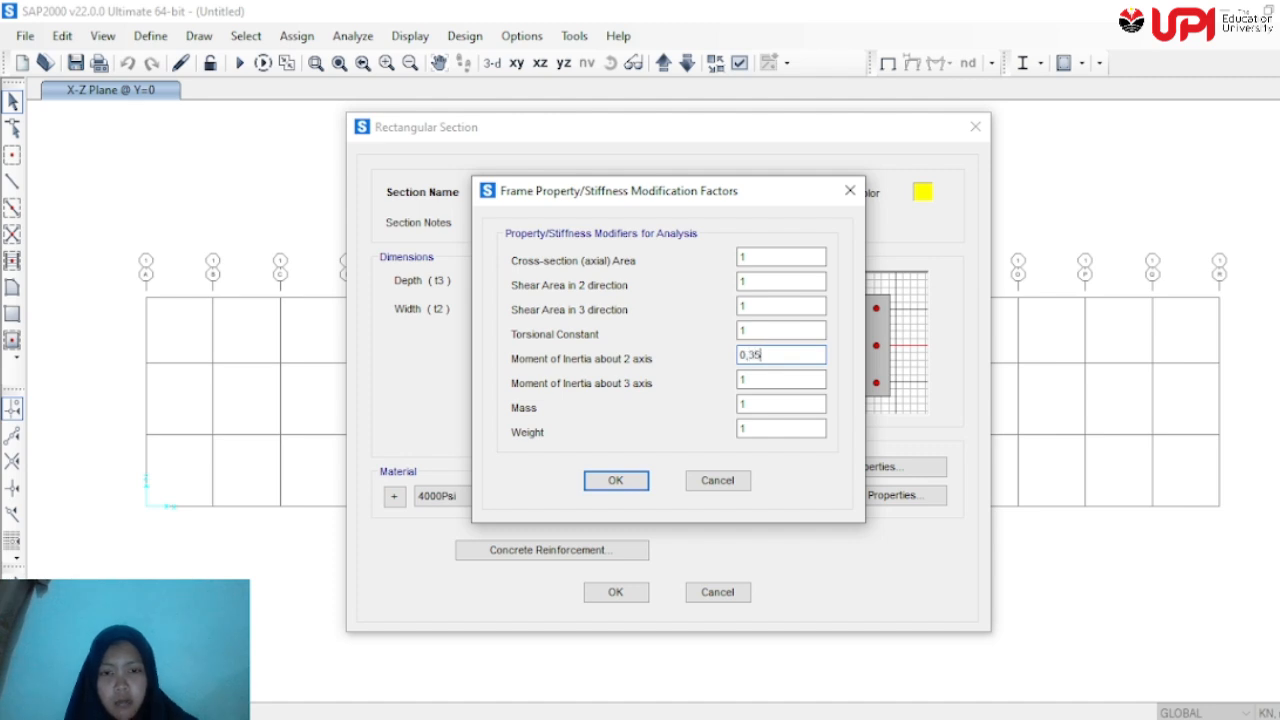
click(806, 378)
key(BackSpace)
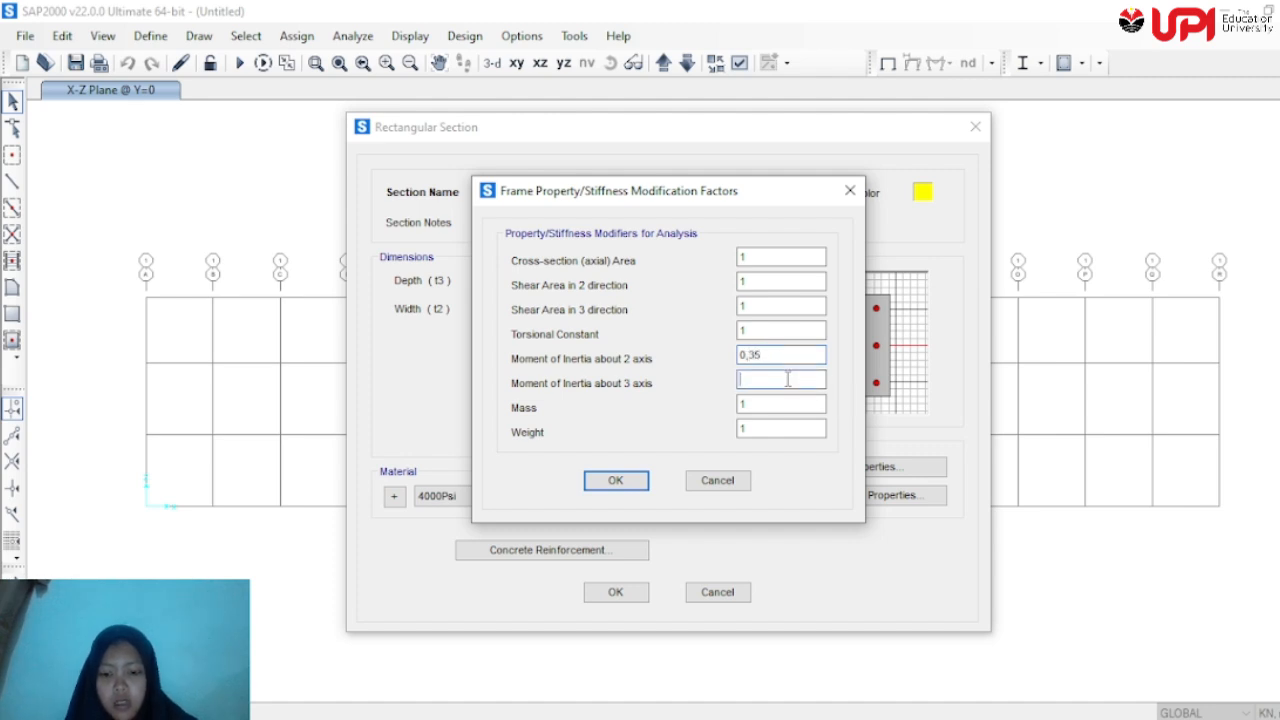
text(0,35)
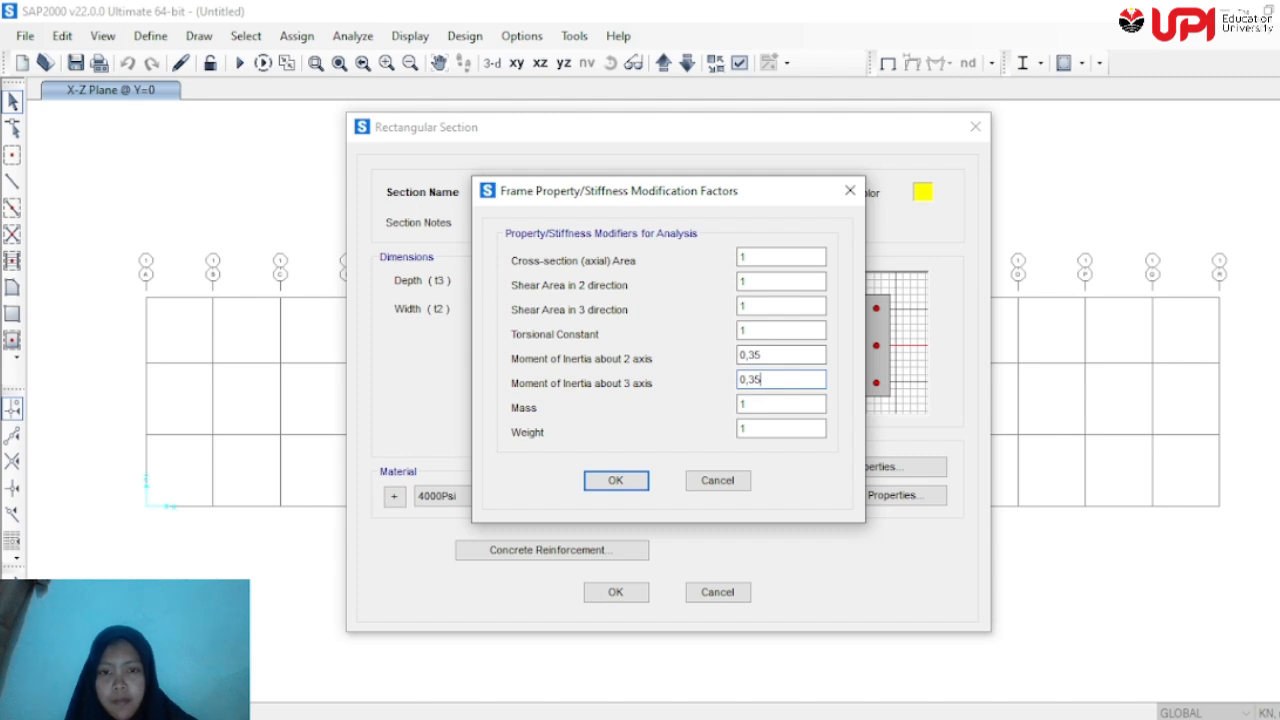
click(627, 481)
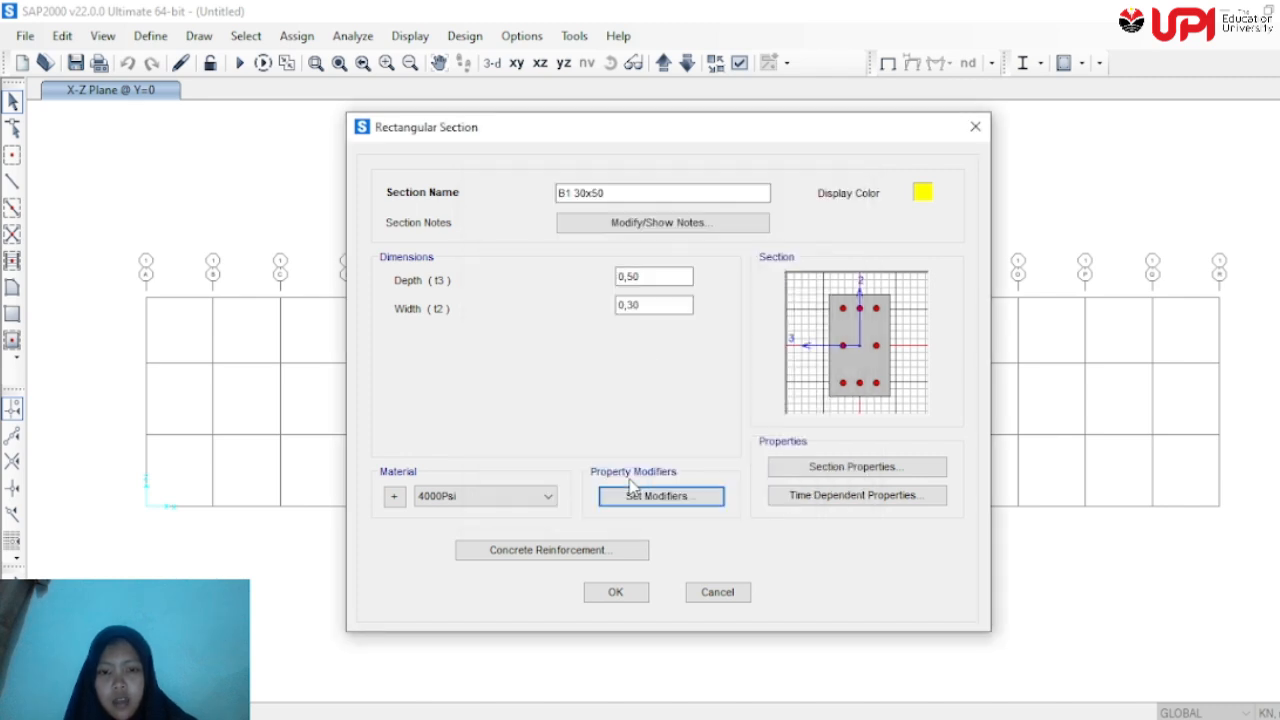
Set the concrete reinforcement design type of B1 30x50 to Beam (M3 Design Only) and save the section
click(548, 552)
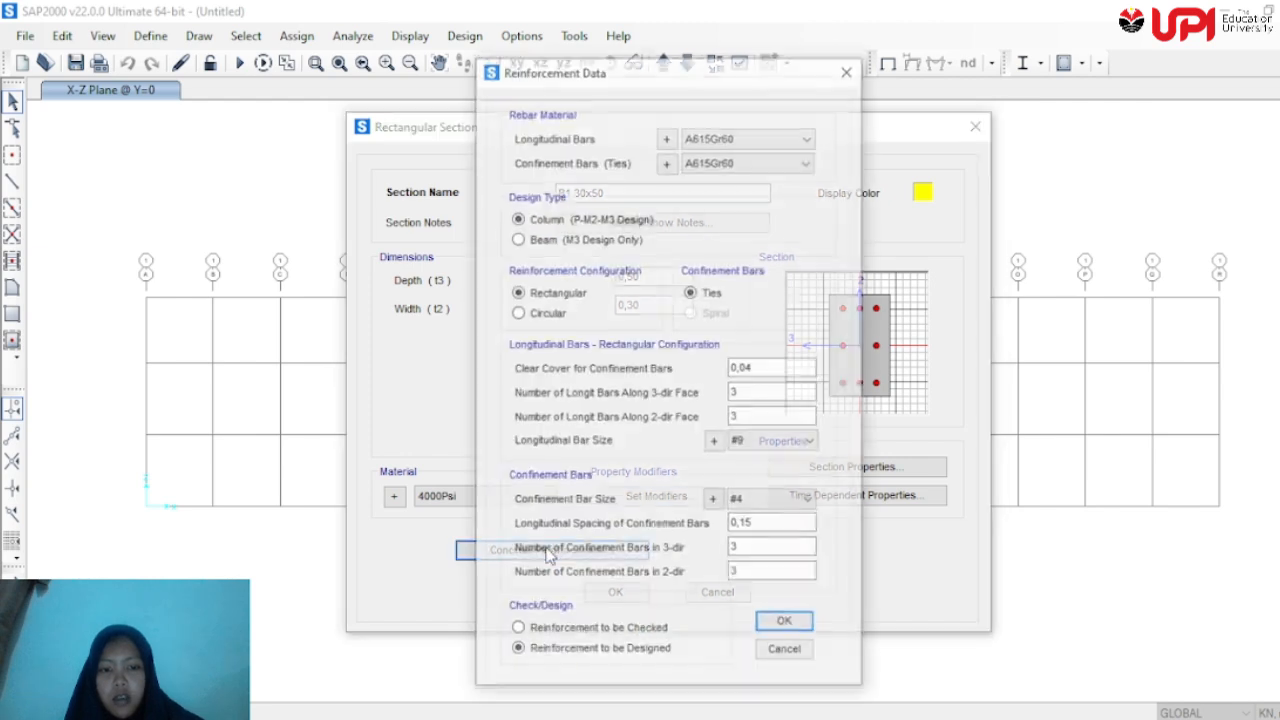
click(516, 239)
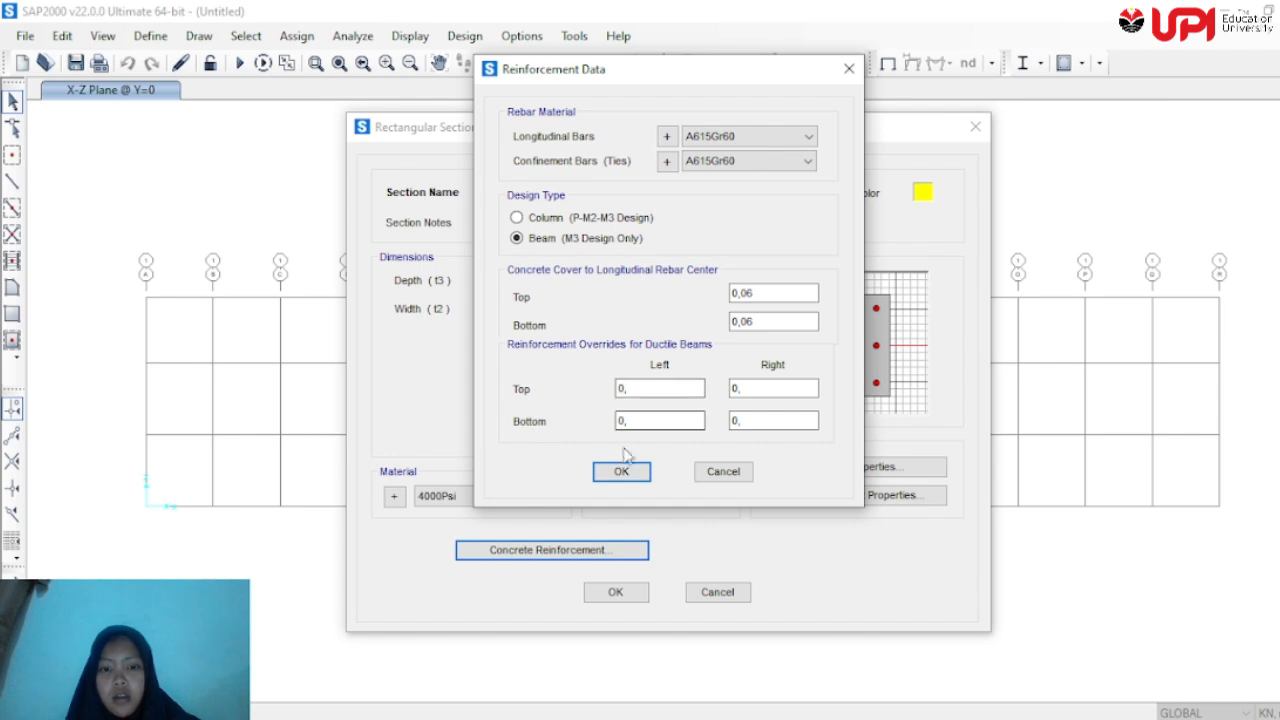
click(615, 471)
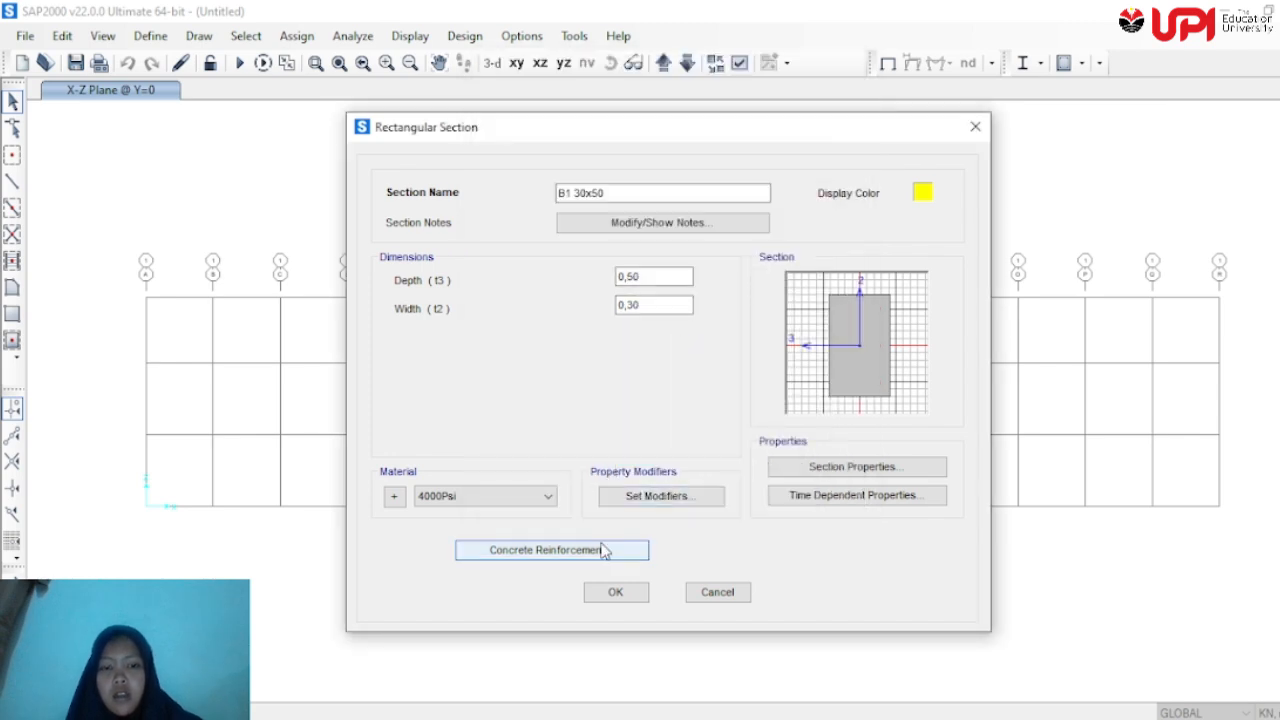
click(612, 590)
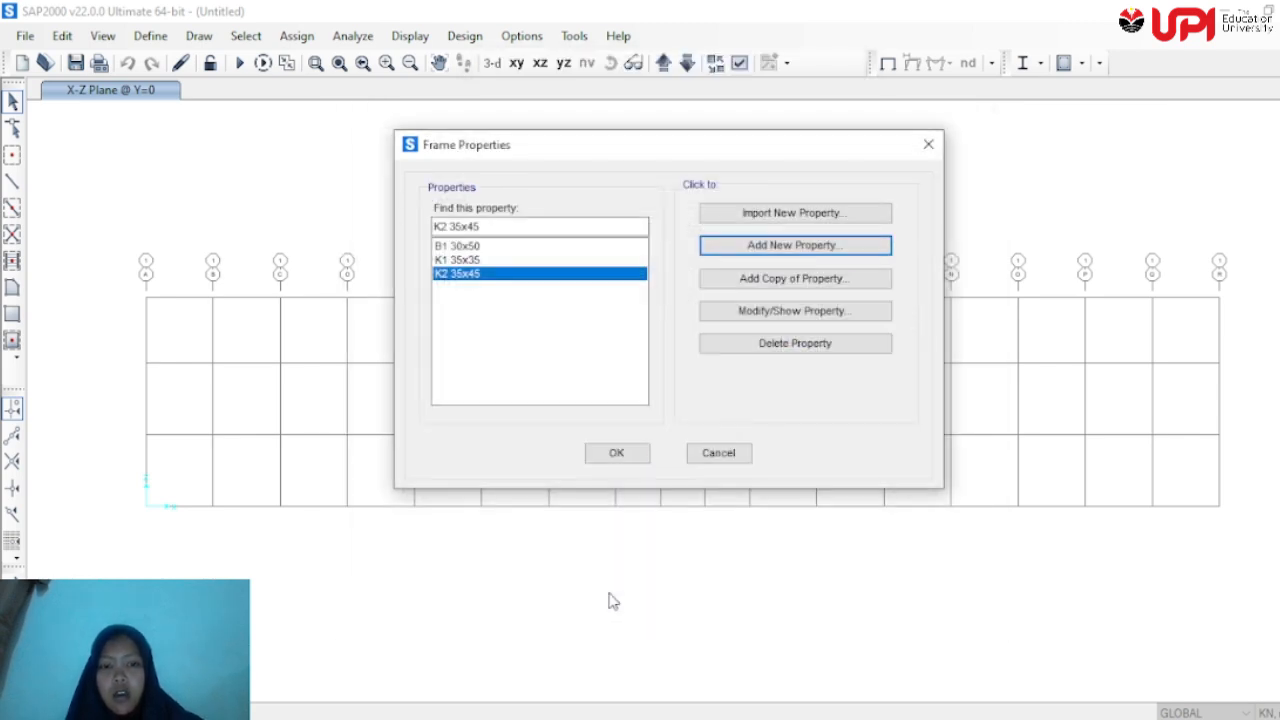
Create a copy of section B1 30x50 named B2 20x40 with a depth of 0,40 m and a width of 0,20 m
click(508, 246)
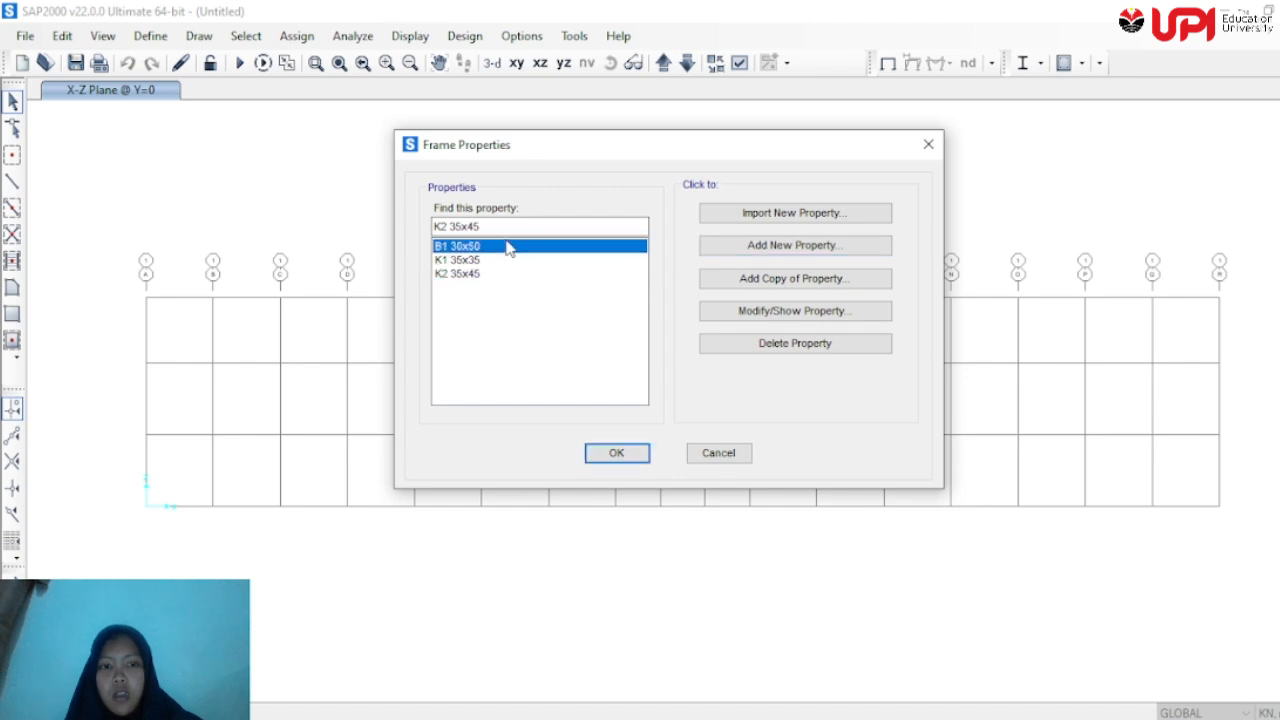
click(760, 283)
click(637, 195)
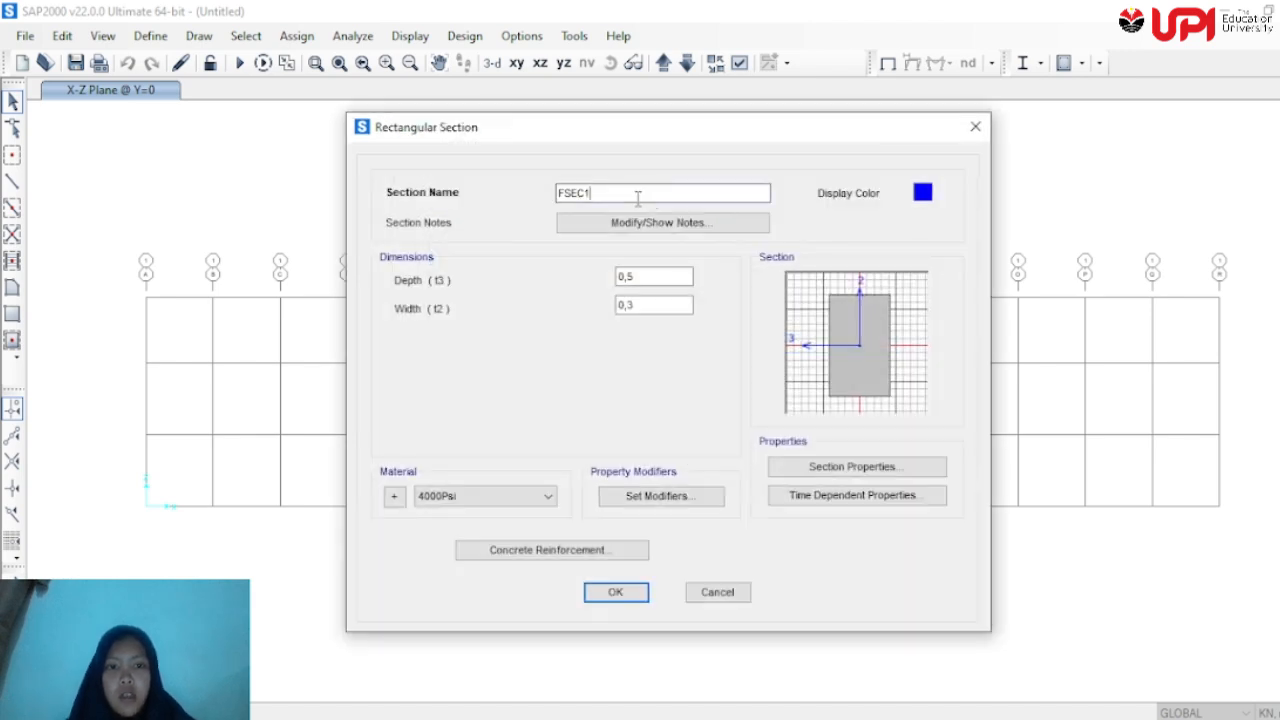
key(BackSpace)
key(BackSpace)
key(BackSpace)
key(BackSpace)
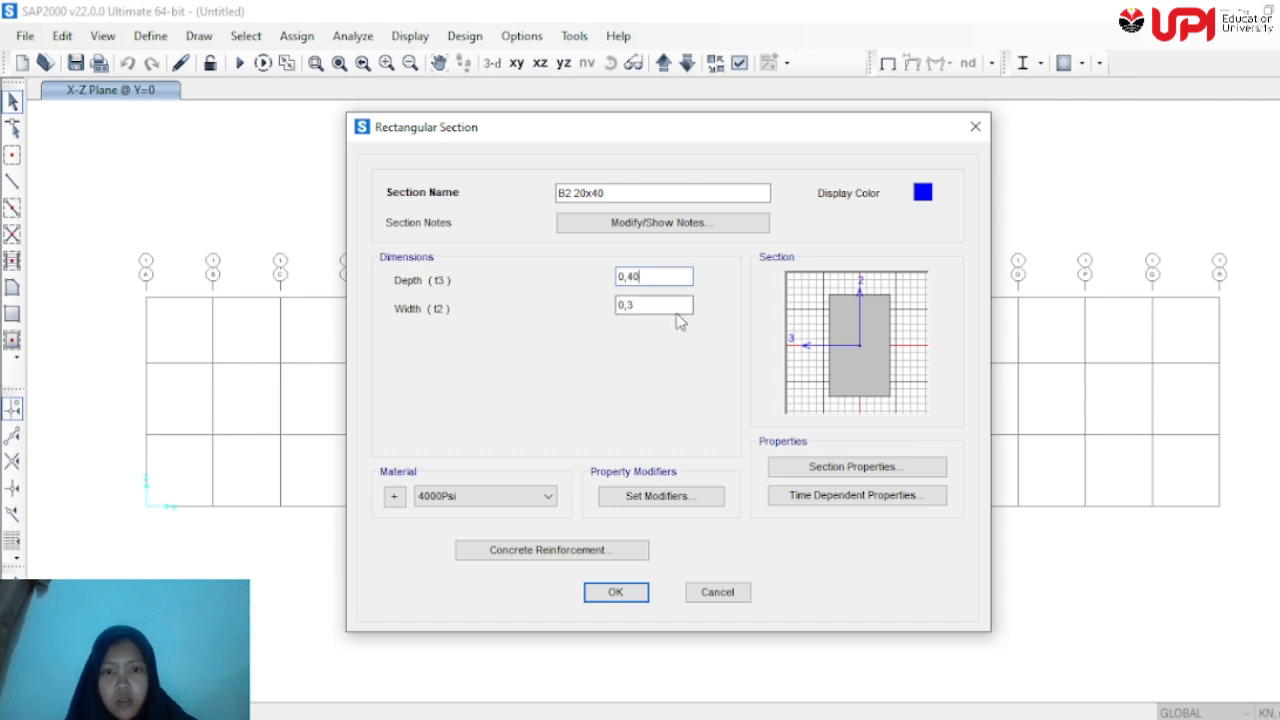
click(675, 309)
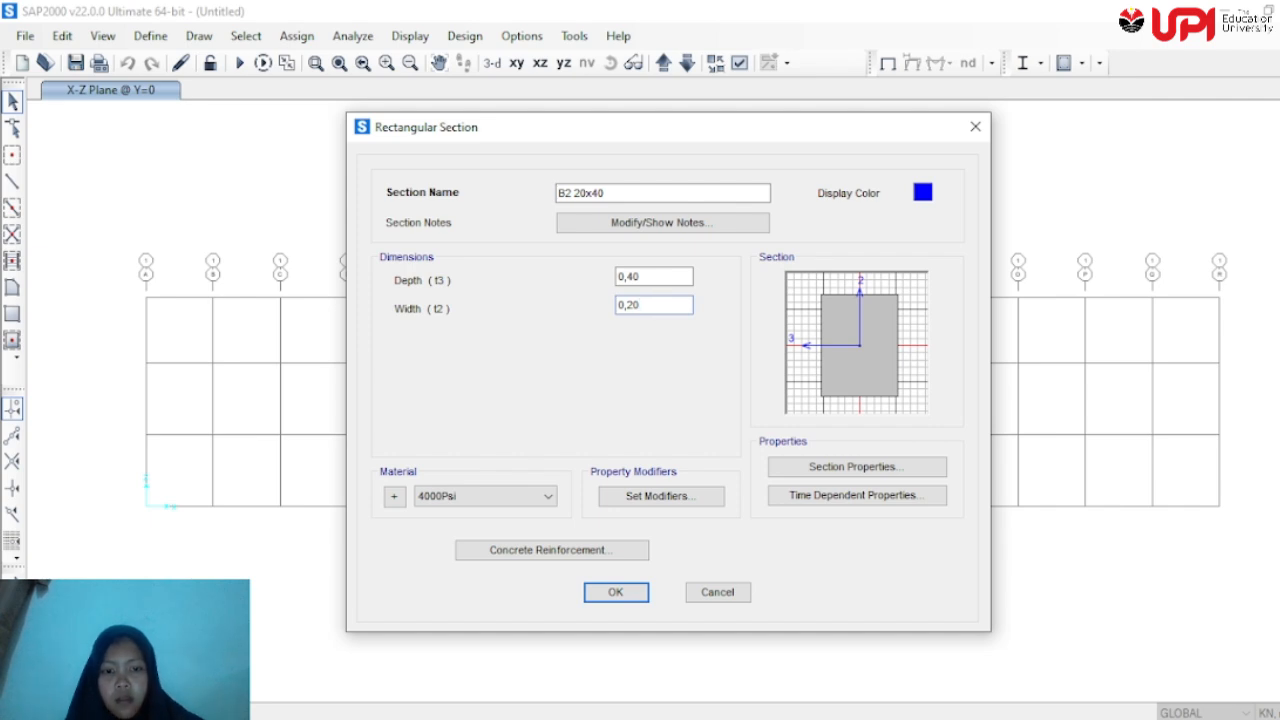
Check and accept the stiffness modifiers and beam reinforcement data of B2 20x40, then save the frame sections
click(668, 498)
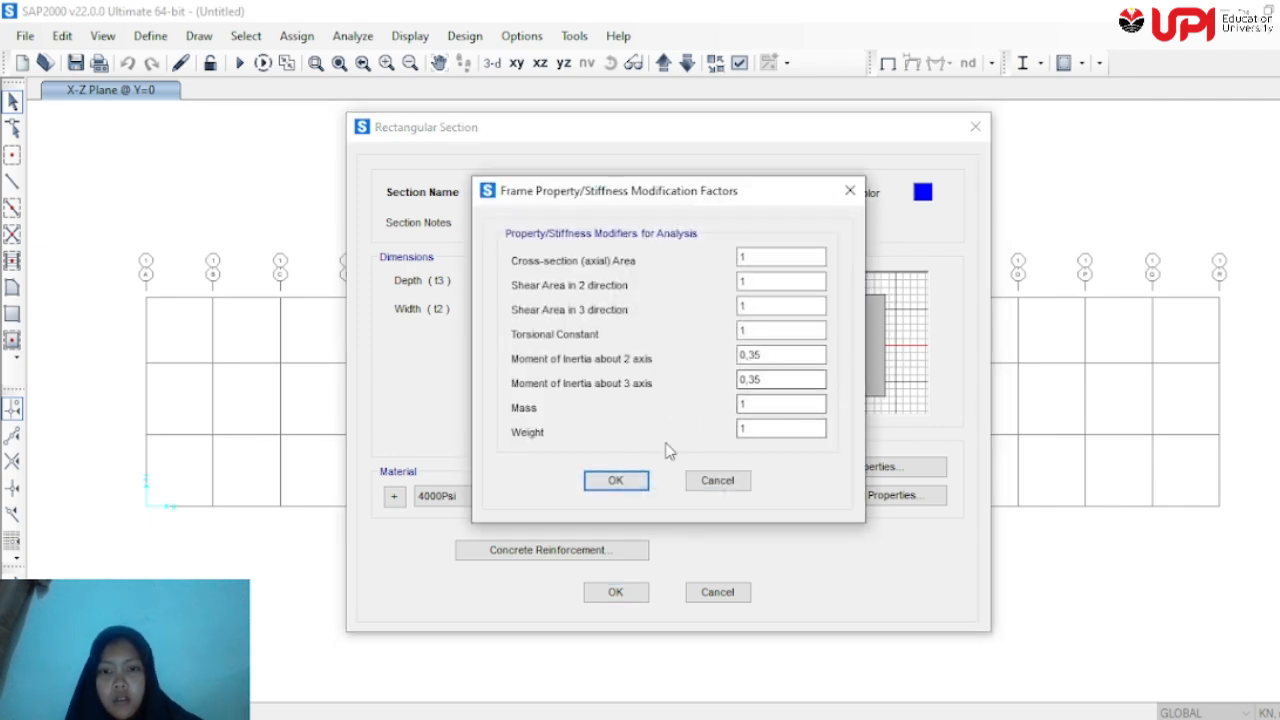
click(616, 481)
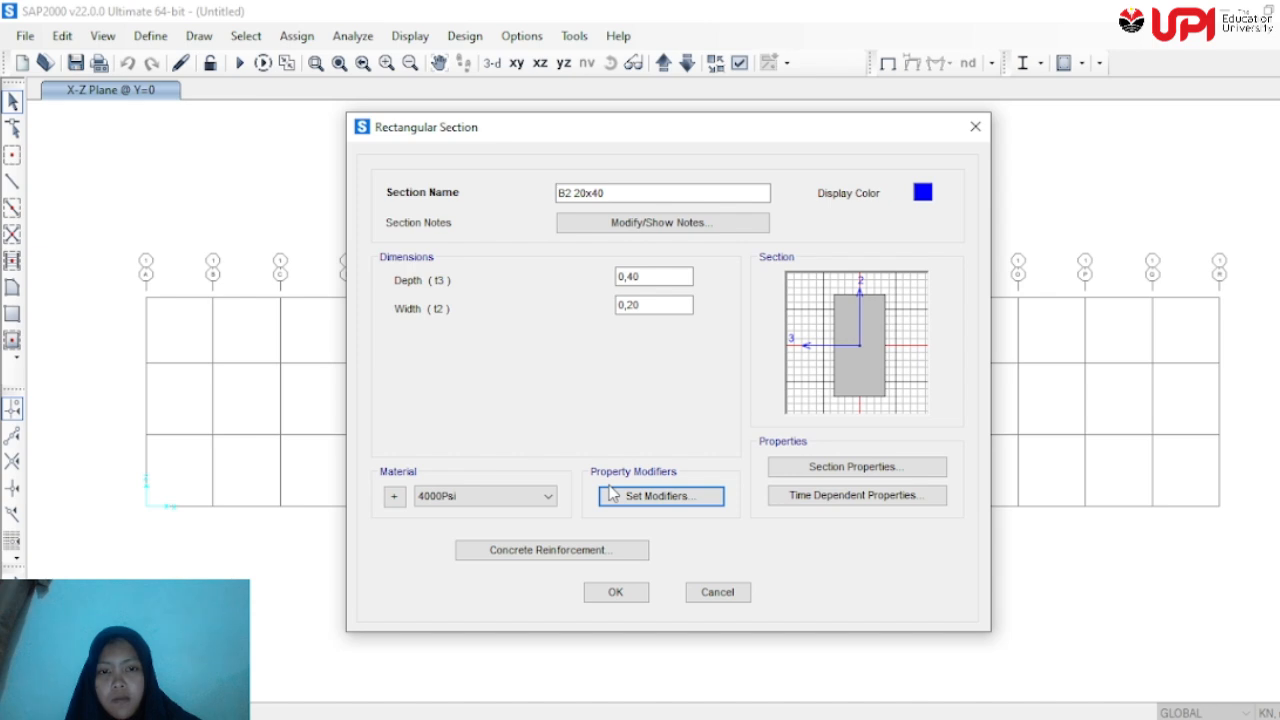
click(566, 549)
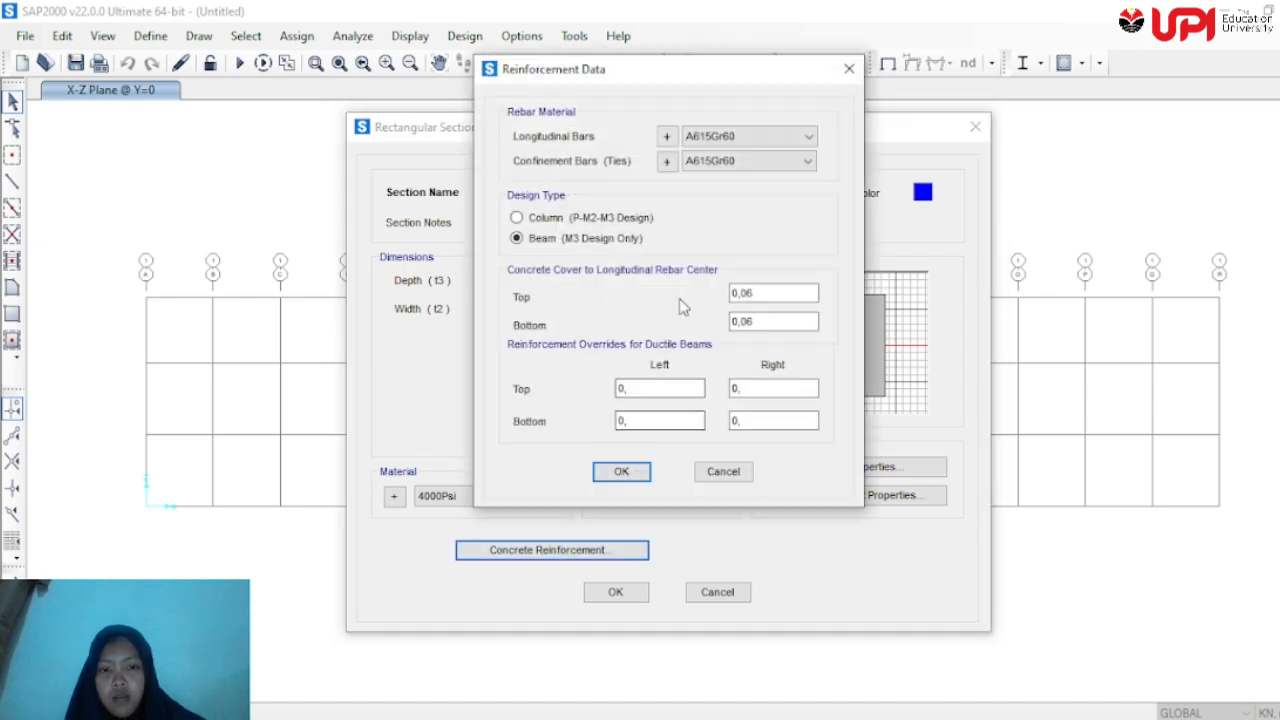
click(621, 471)
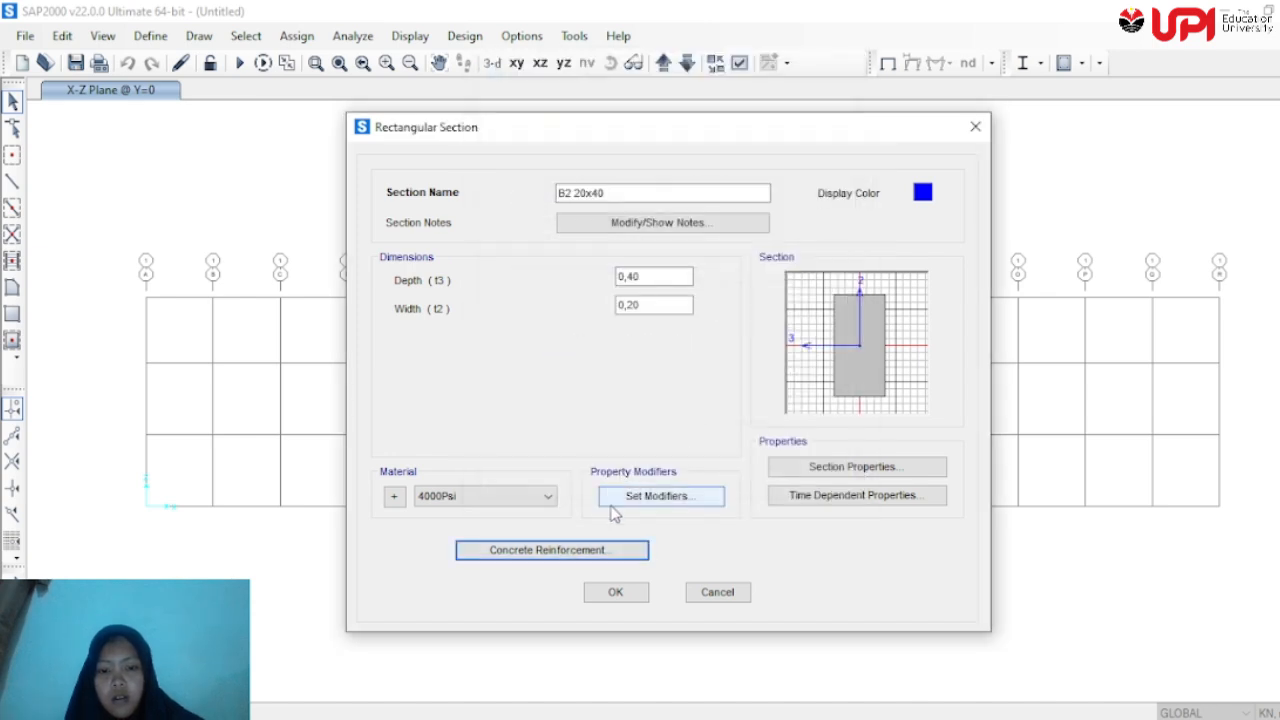
click(622, 594)
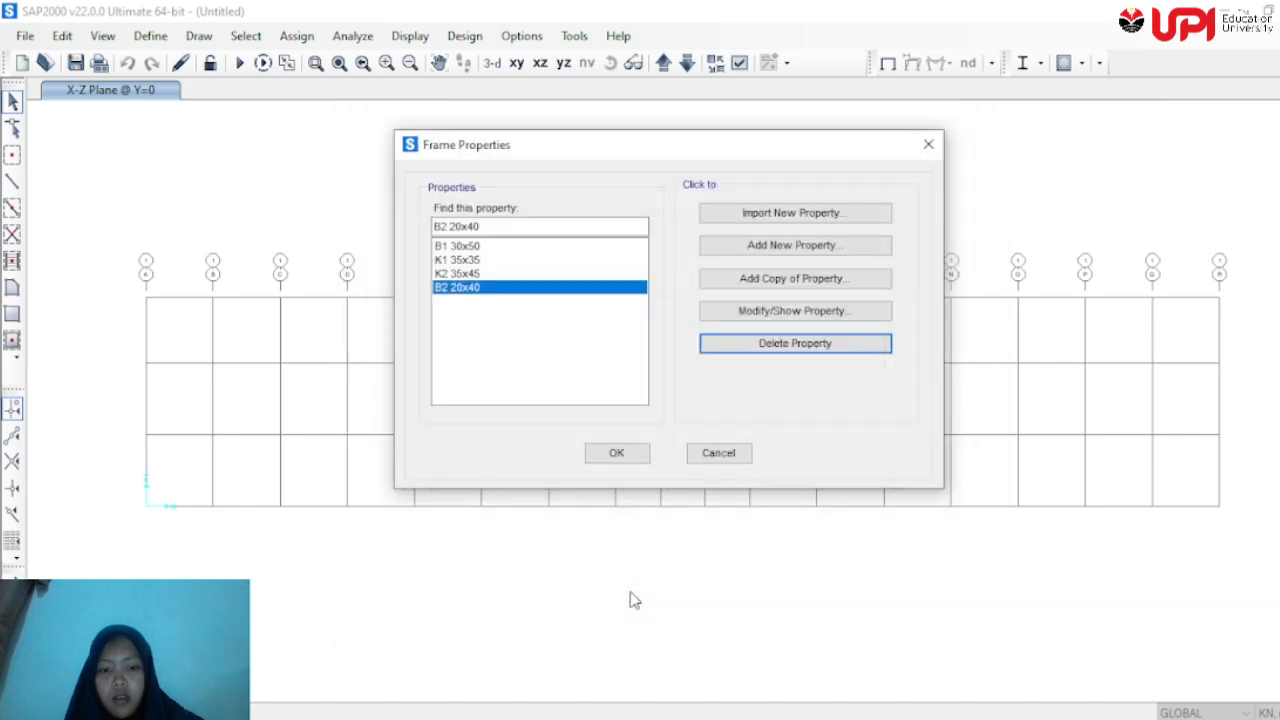
click(617, 452)
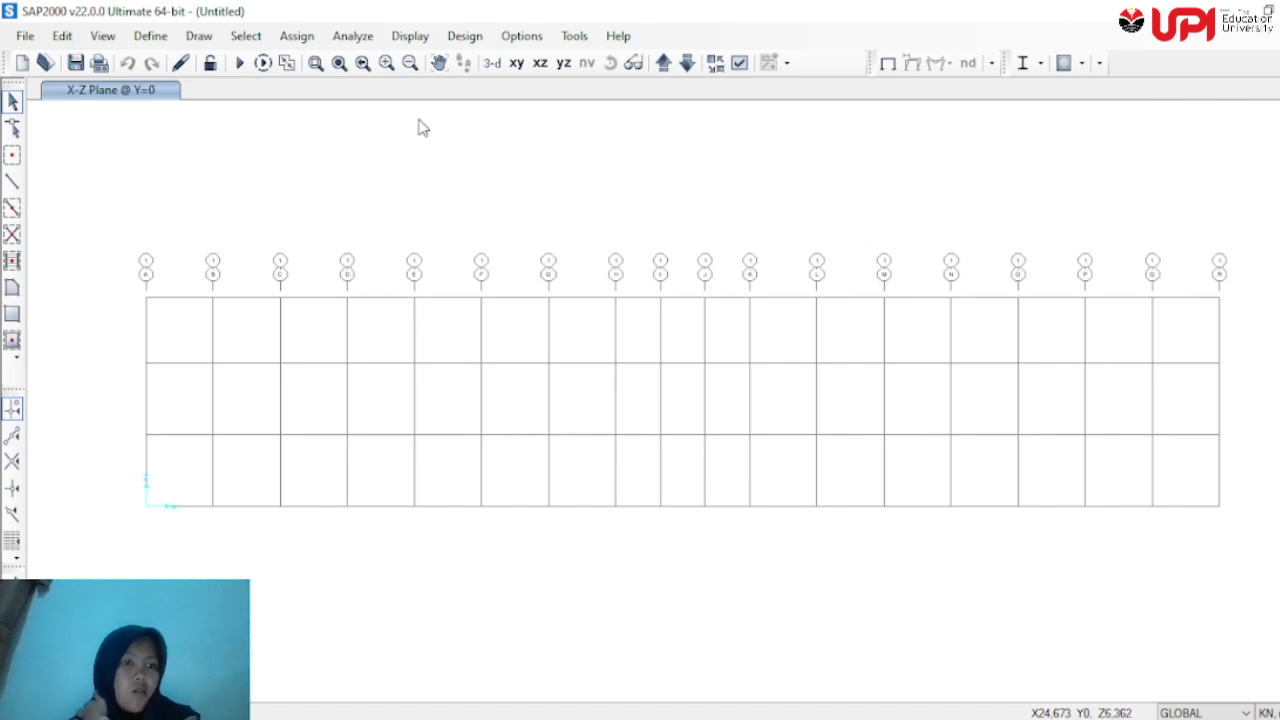
Add a thin shell area section named Plat 12 cm with membrane and bending thicknesses of 0,12 m
click(166, 36)
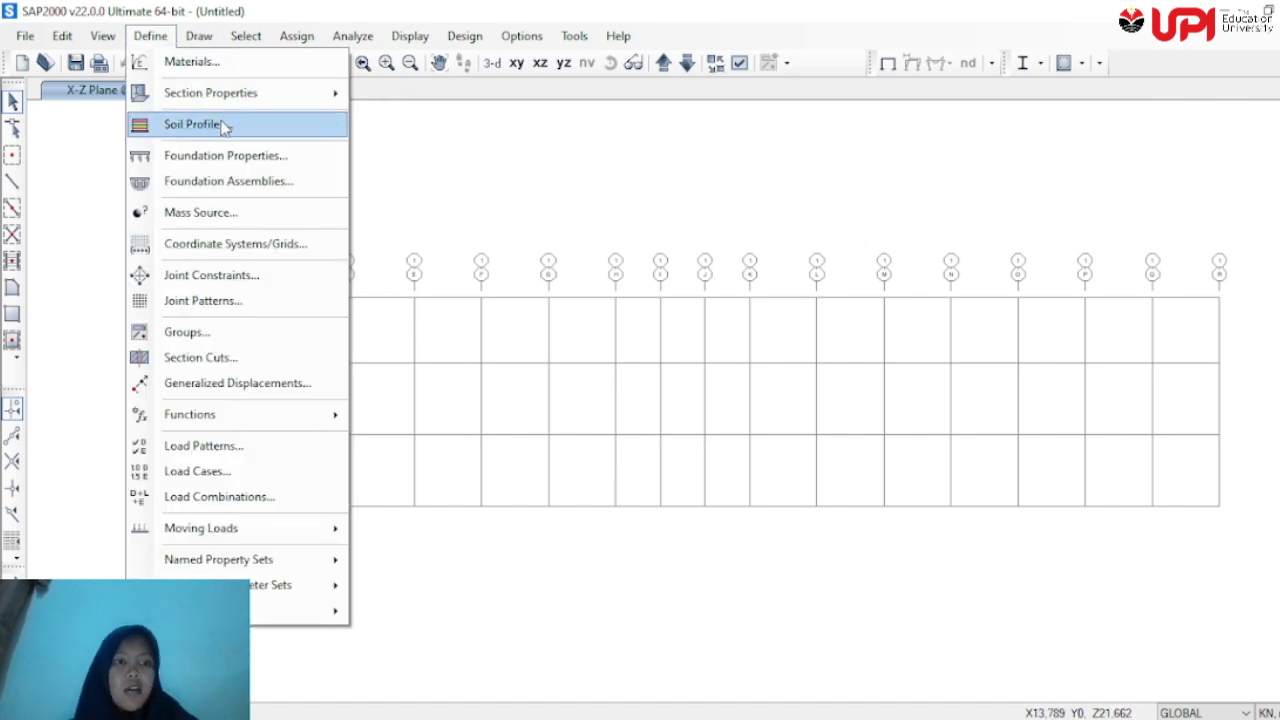
mouse_move(222, 95)
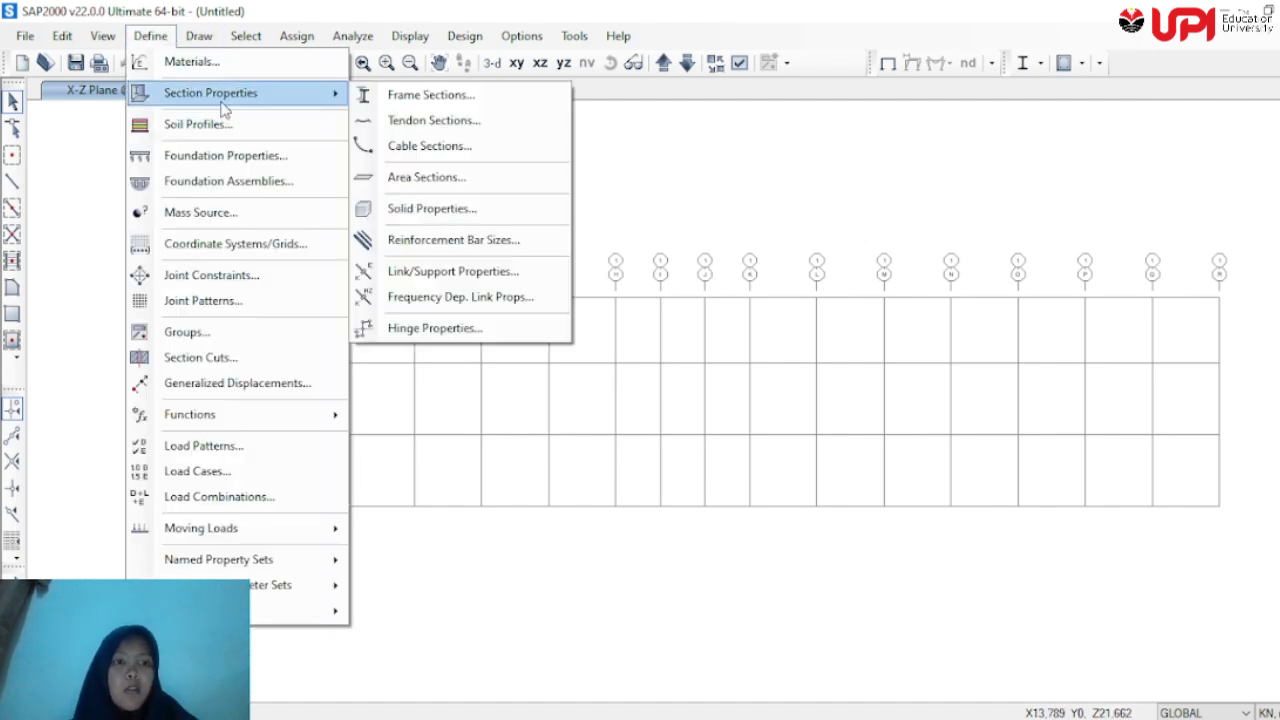
click(462, 178)
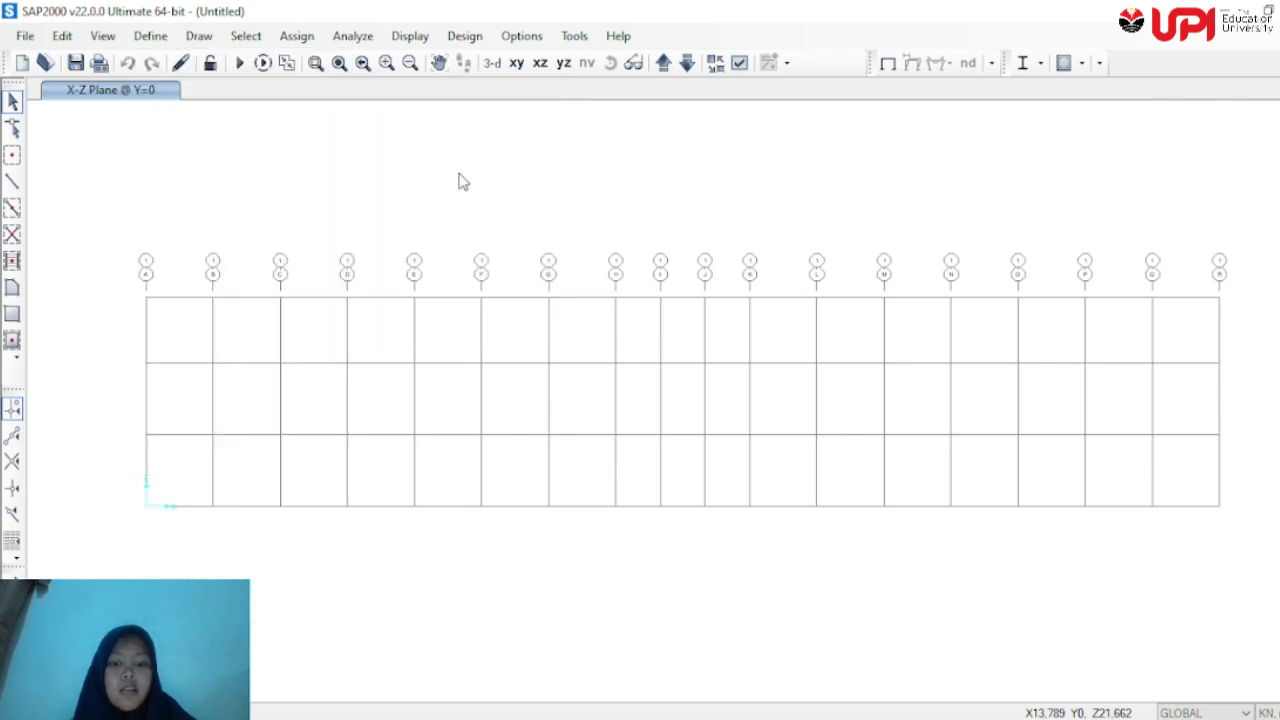
click(697, 357)
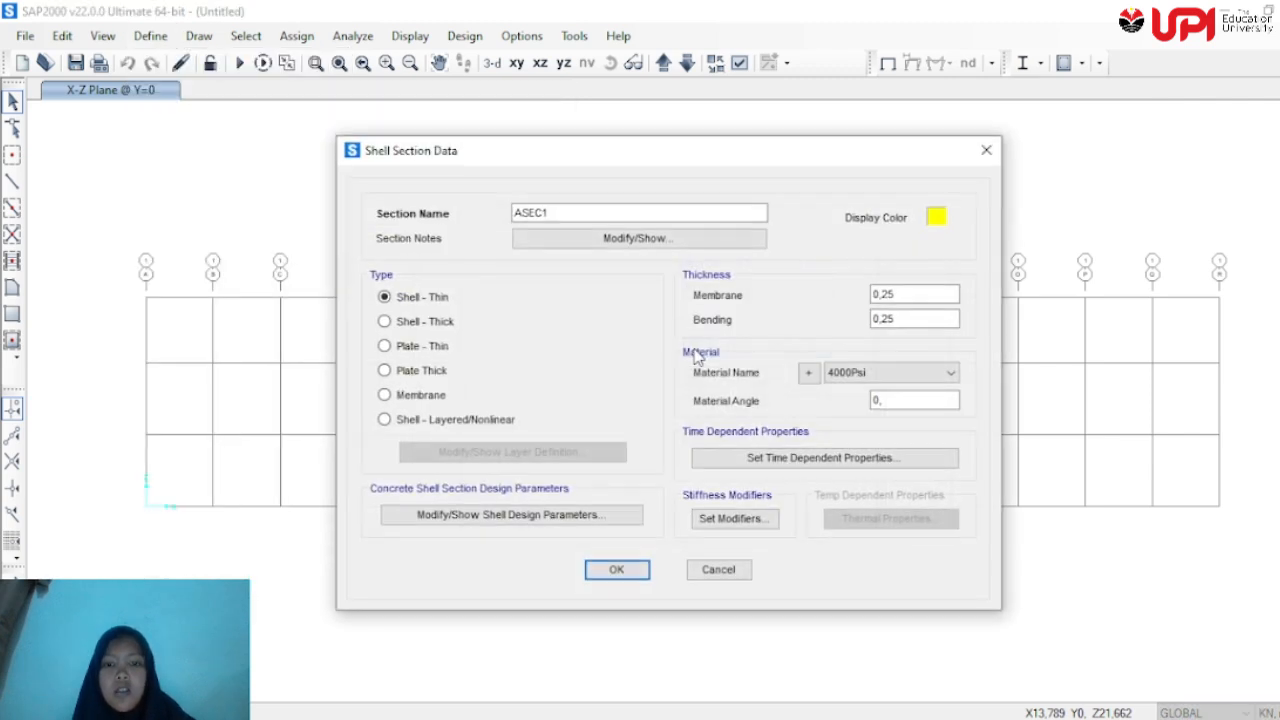
drag(576, 218, 487, 216)
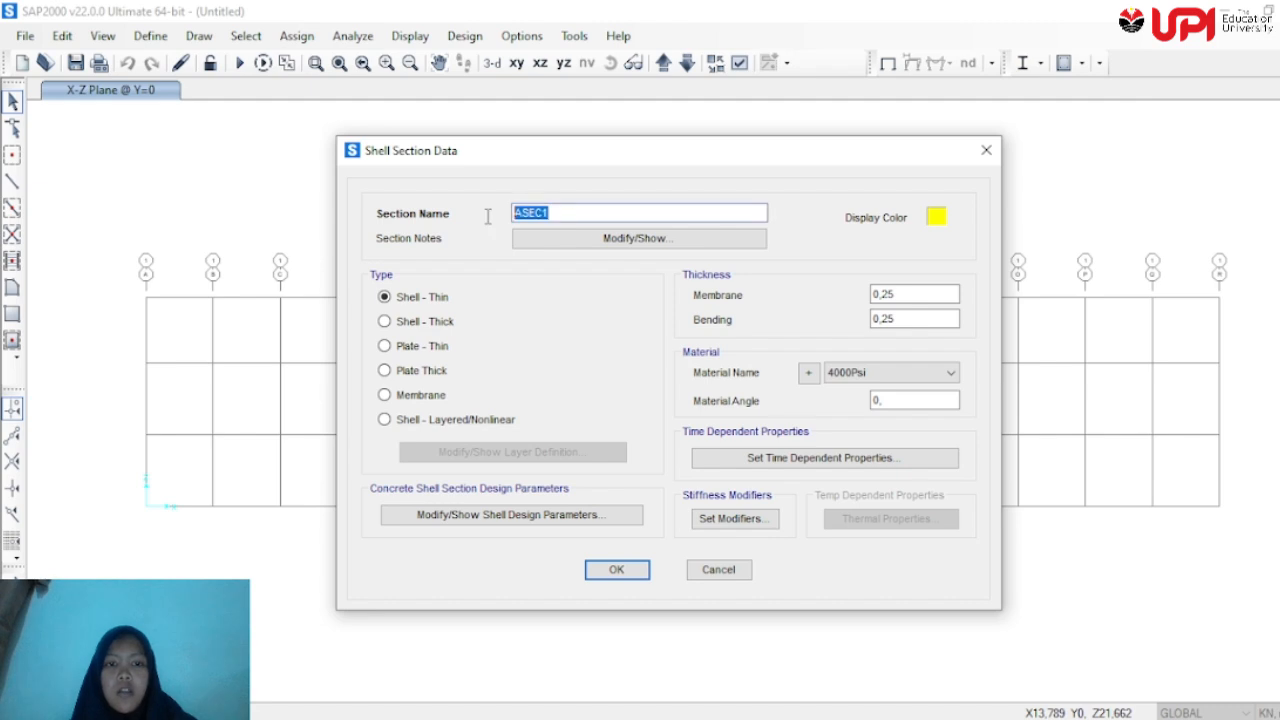
text(Plat 12 cm)
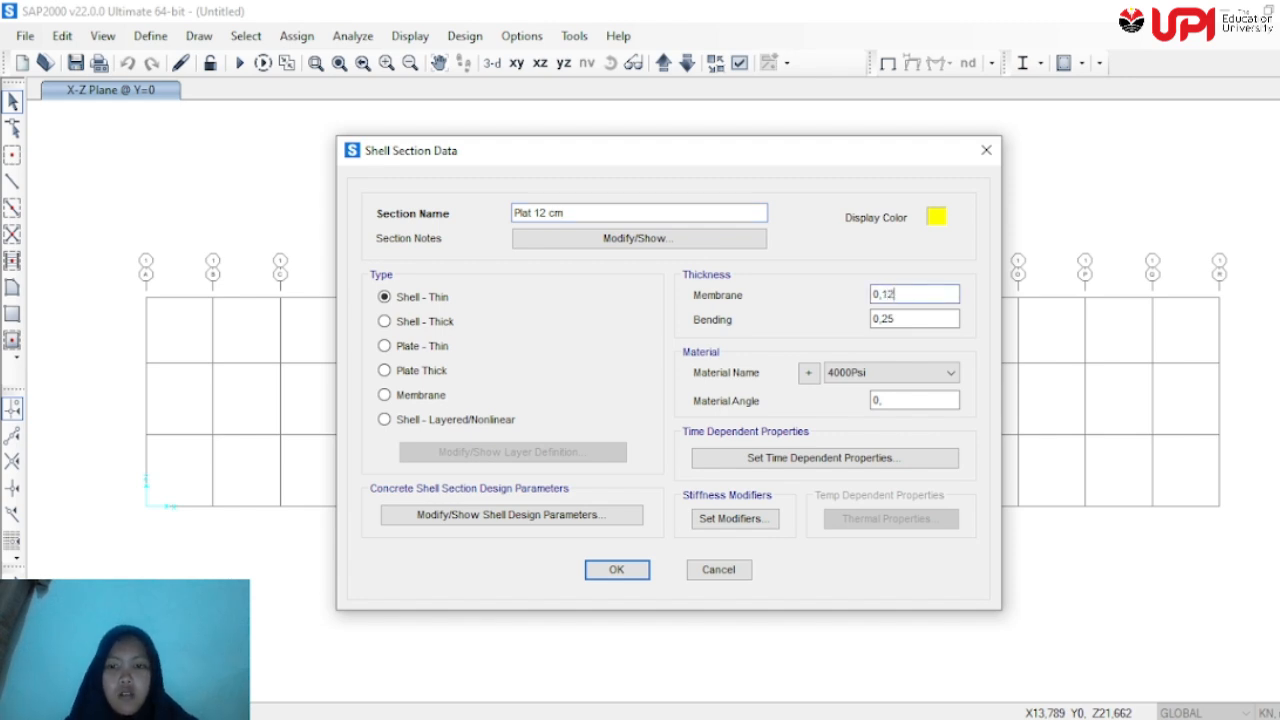
click(902, 324)
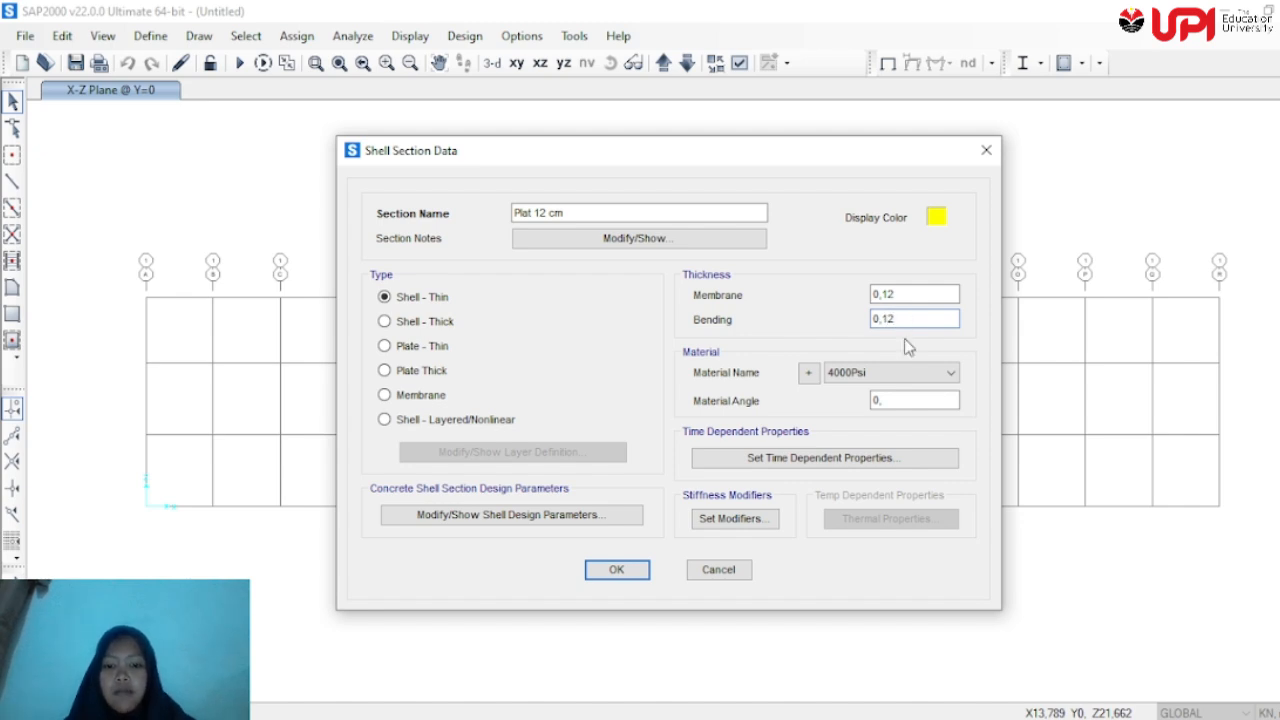
Set the bending m11 and m22 stiffness modifiers of Plat 12 cm to 0,25 and save the section
click(714, 519)
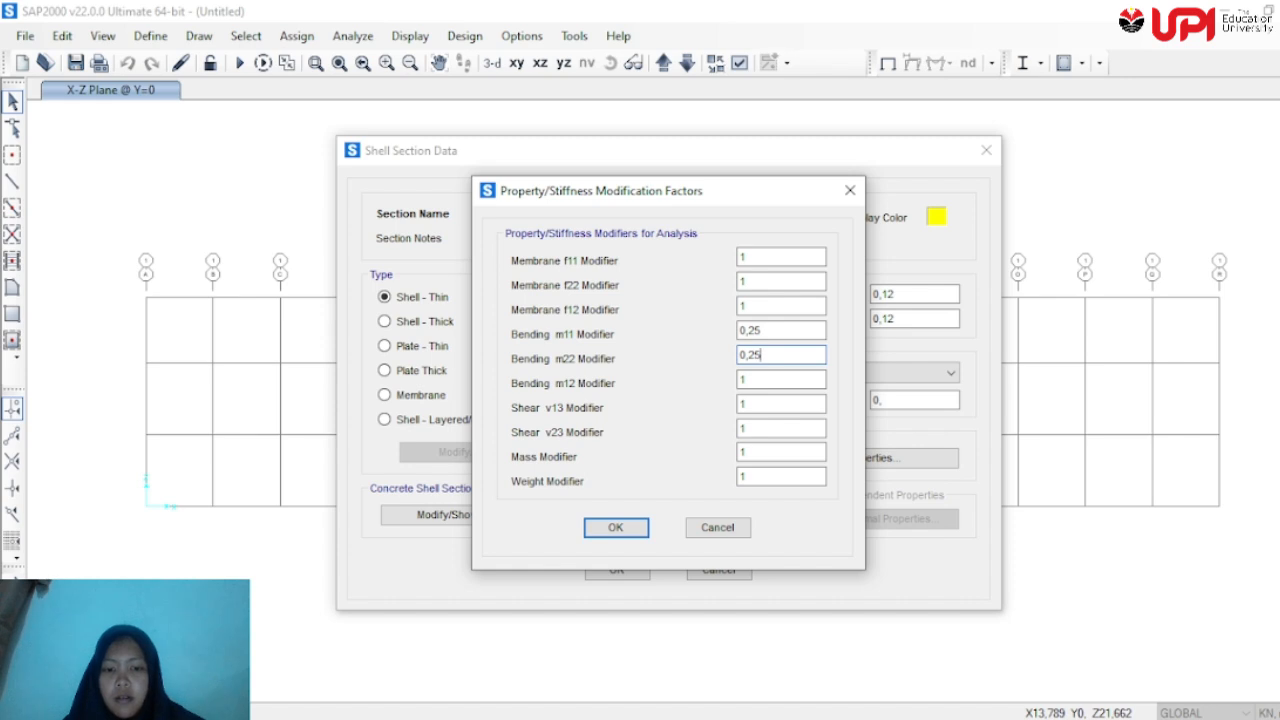
click(640, 531)
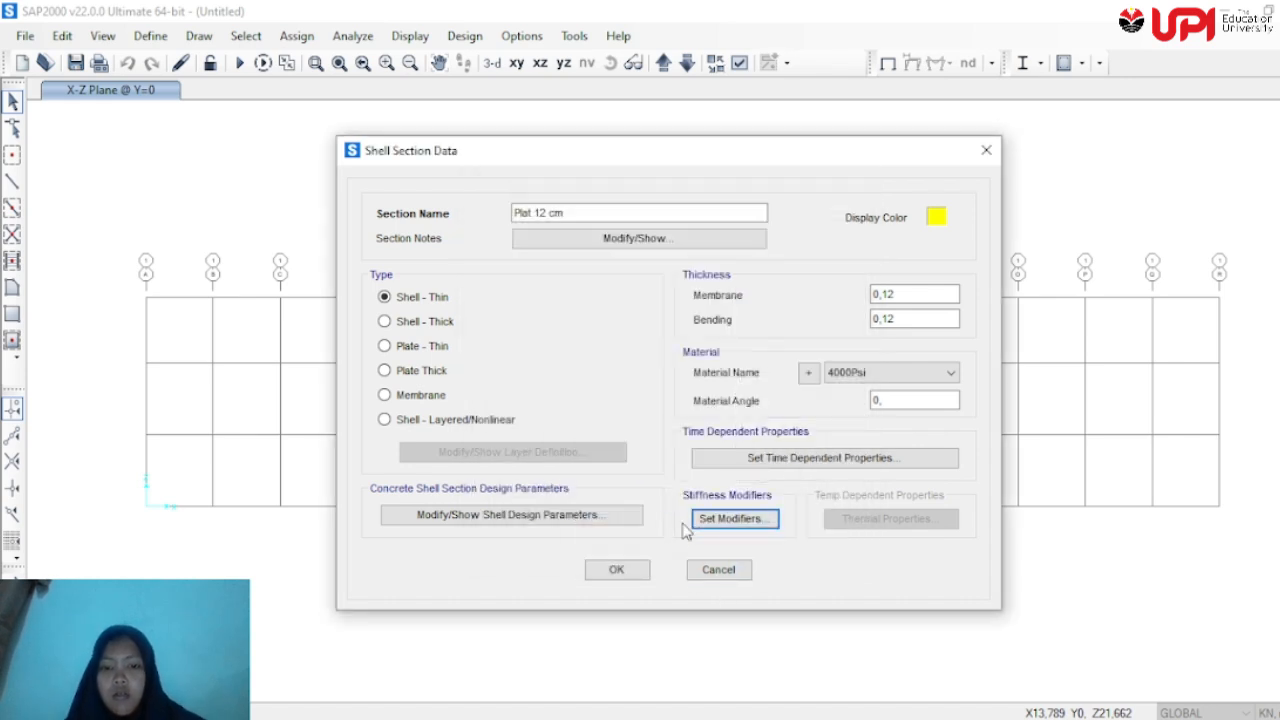
click(630, 568)
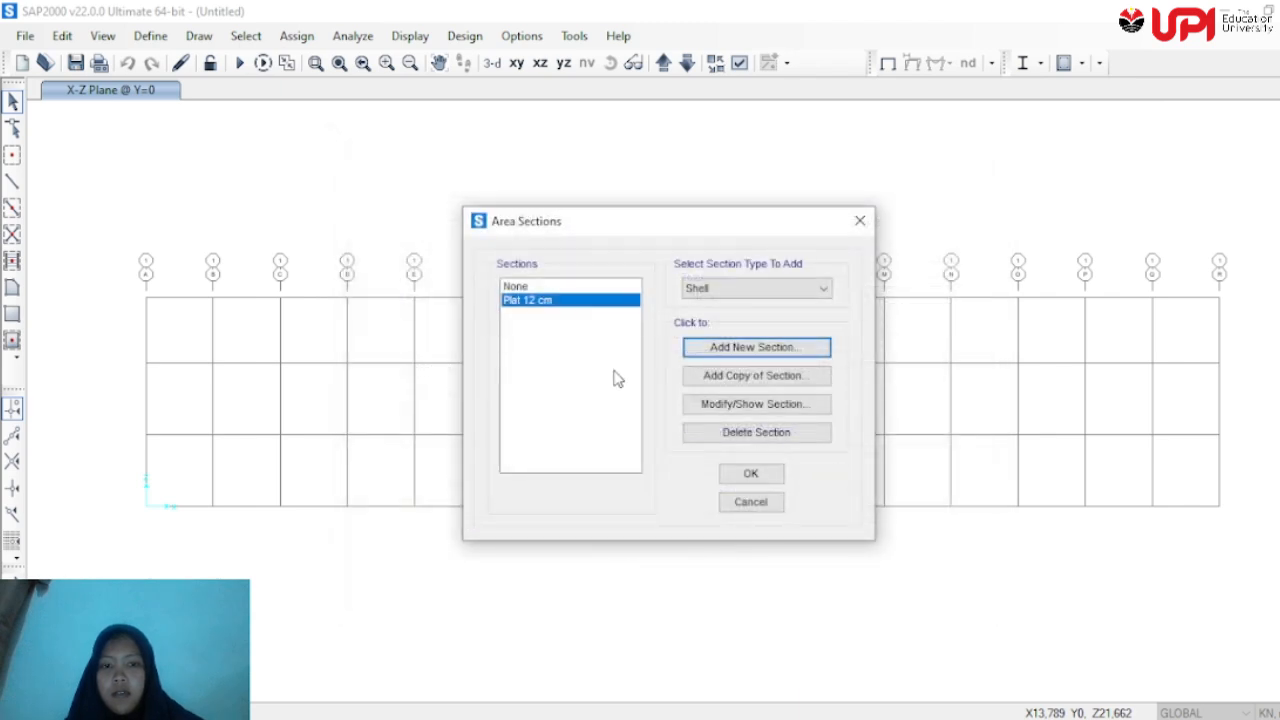
Reopen the Plat 12 cm section for modification and change its display color to gray
click(721, 398)
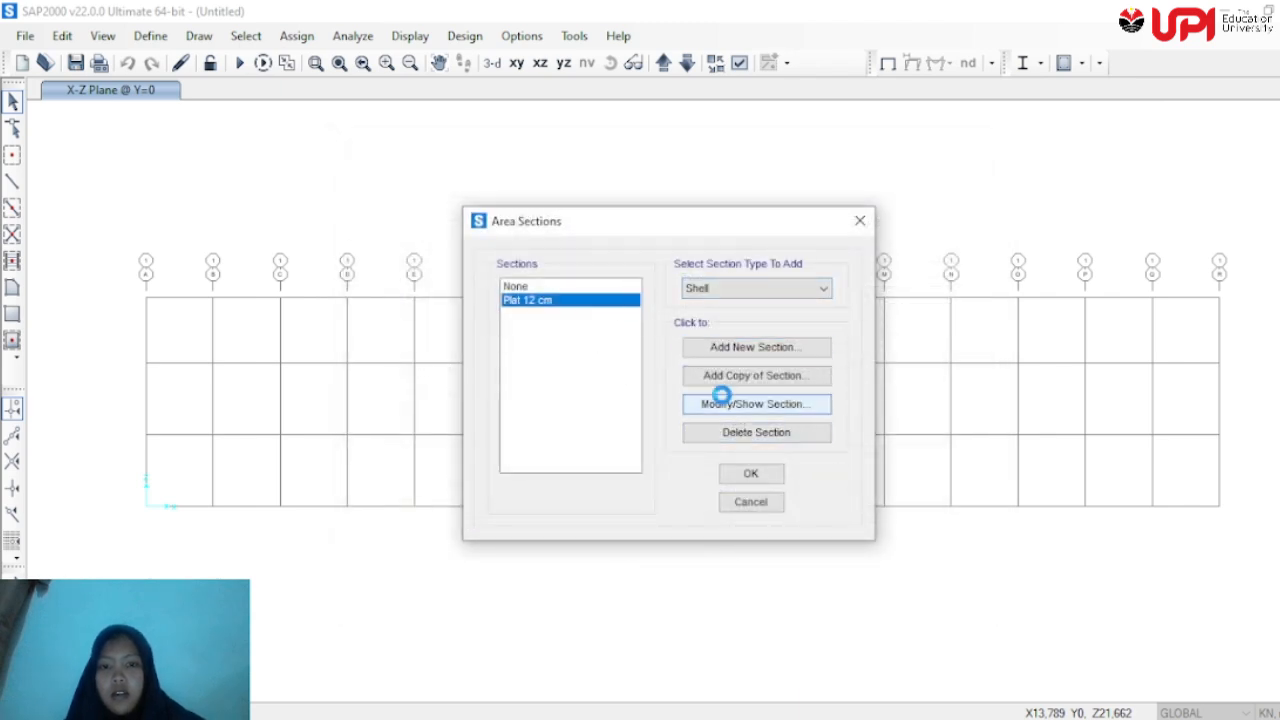
click(935, 217)
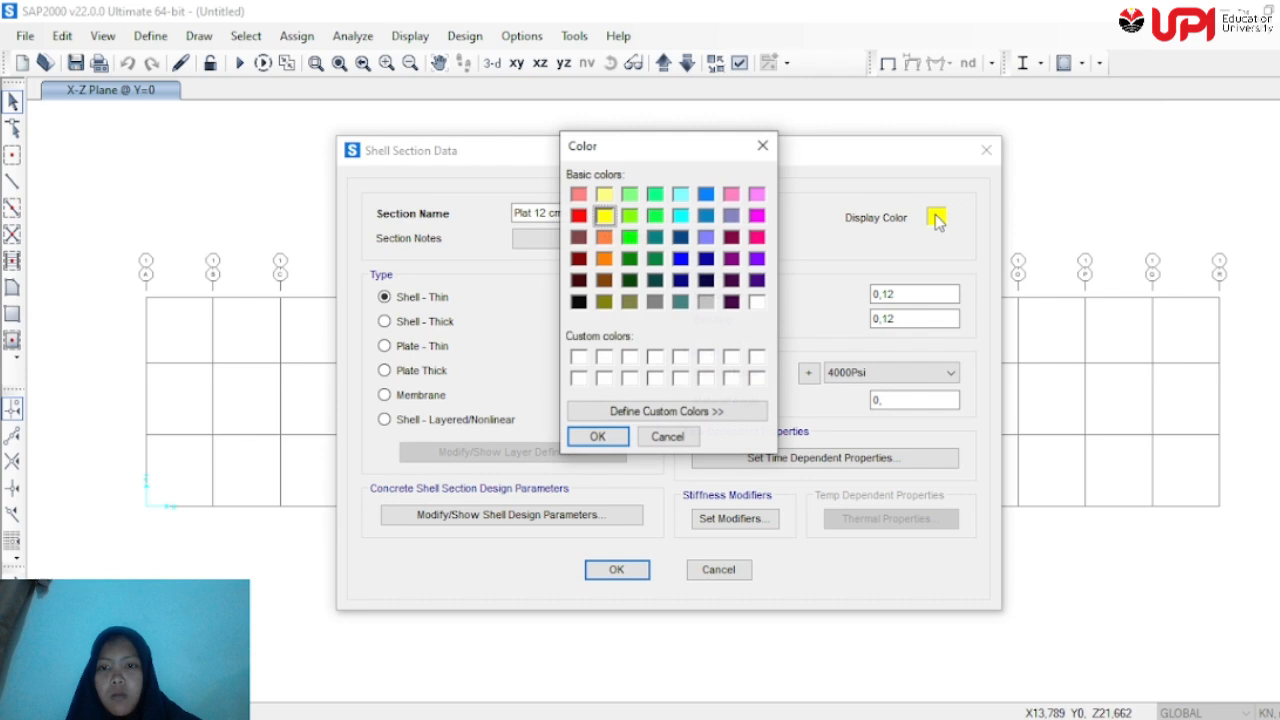
click(655, 302)
click(598, 437)
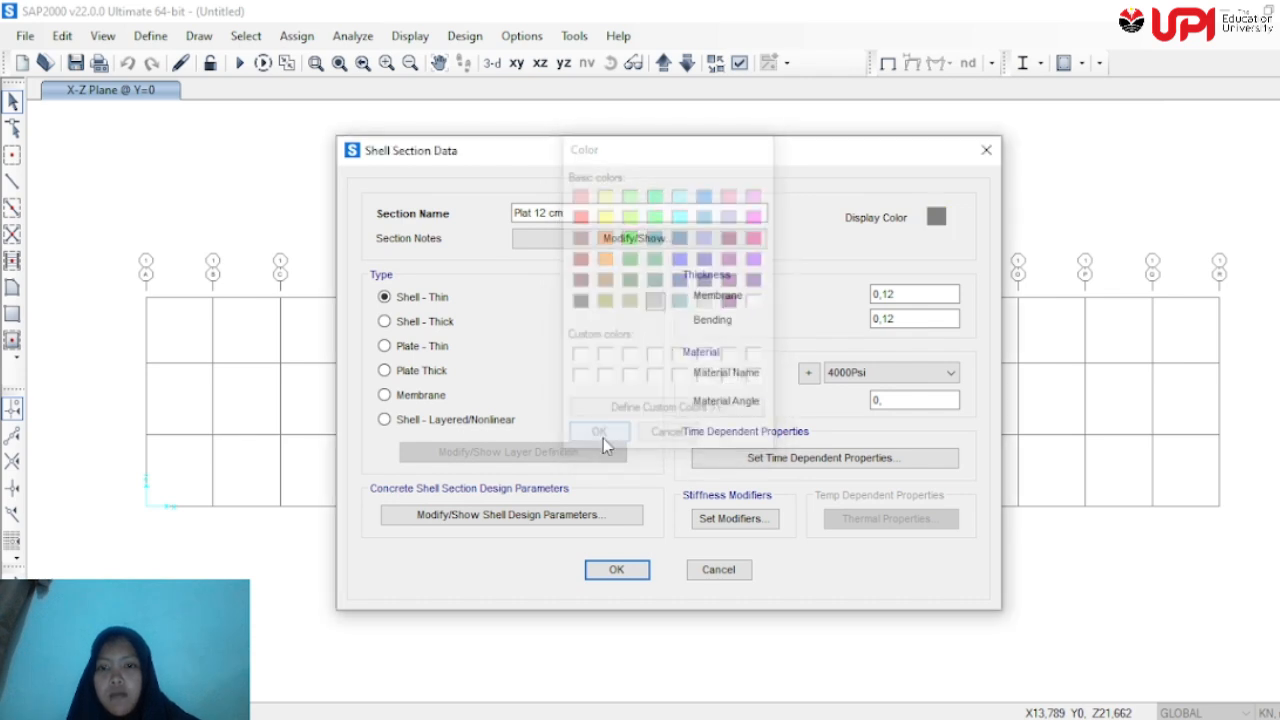
Save the modified Plat 12 cm shell section and accept the area sections
click(630, 570)
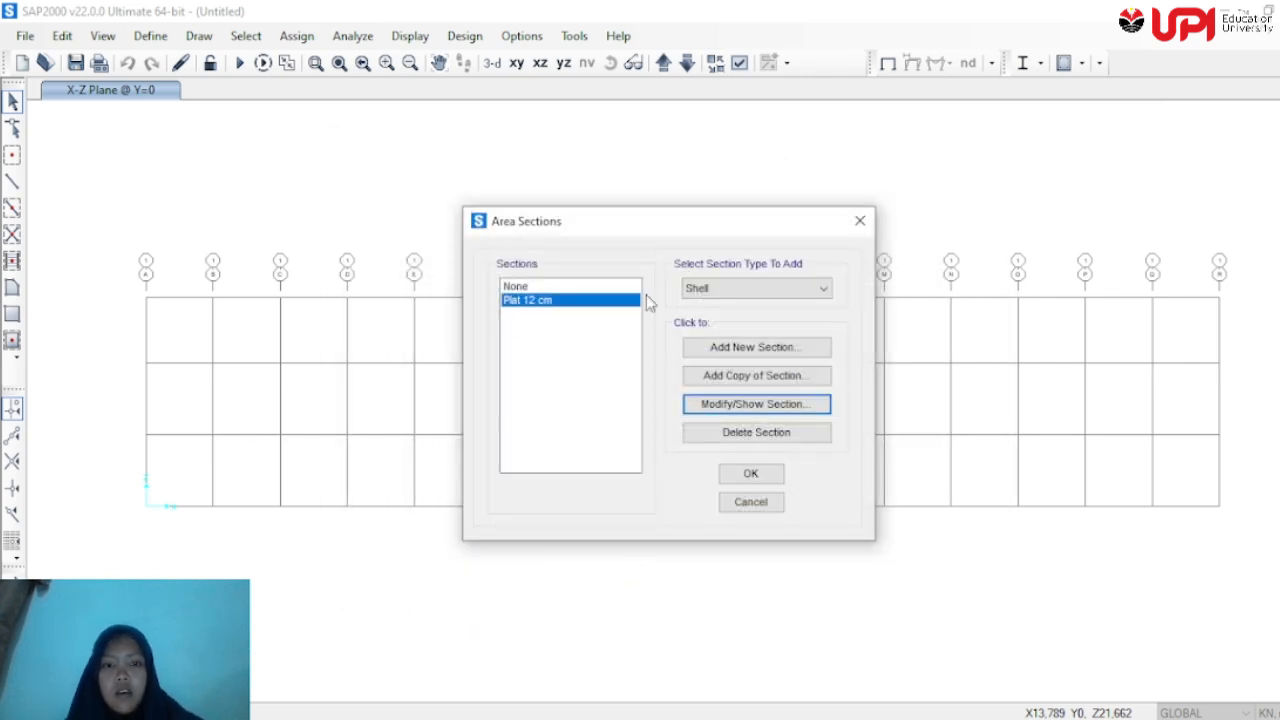
click(738, 474)
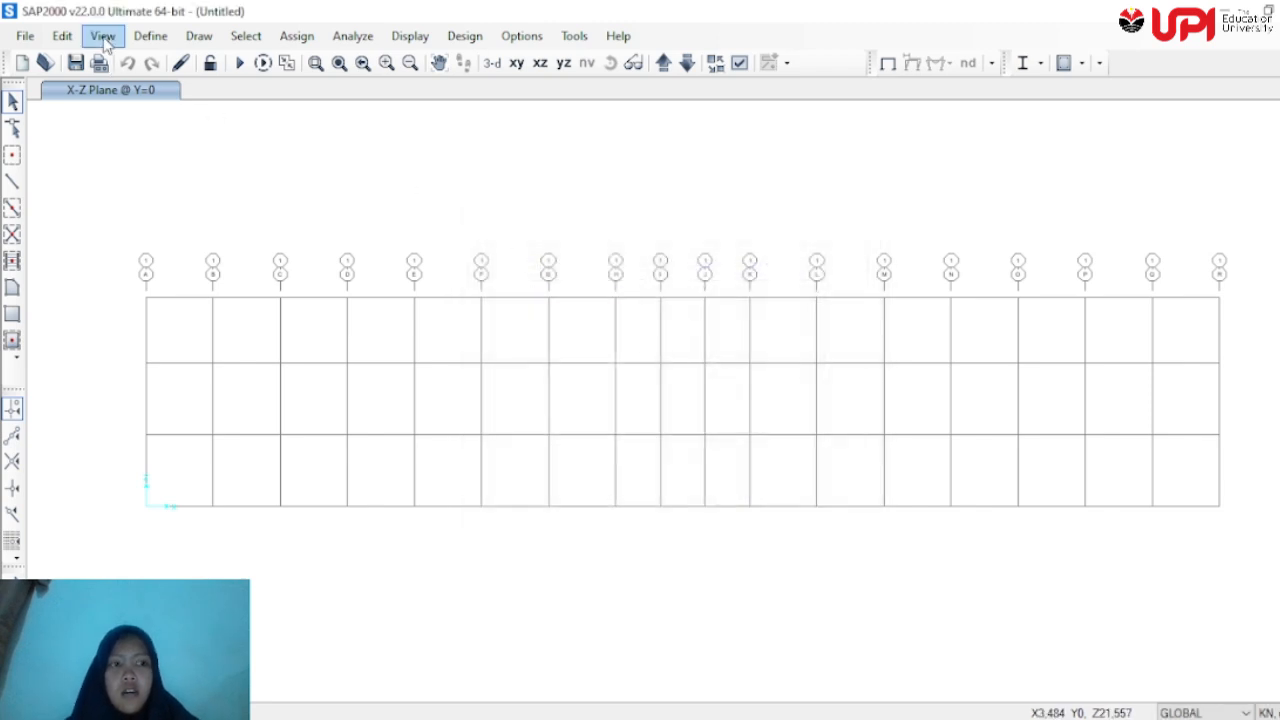
Change the display color of frame section B1 30x50 to bright pink and save the section
click(150, 36)
mouse_move(210, 93)
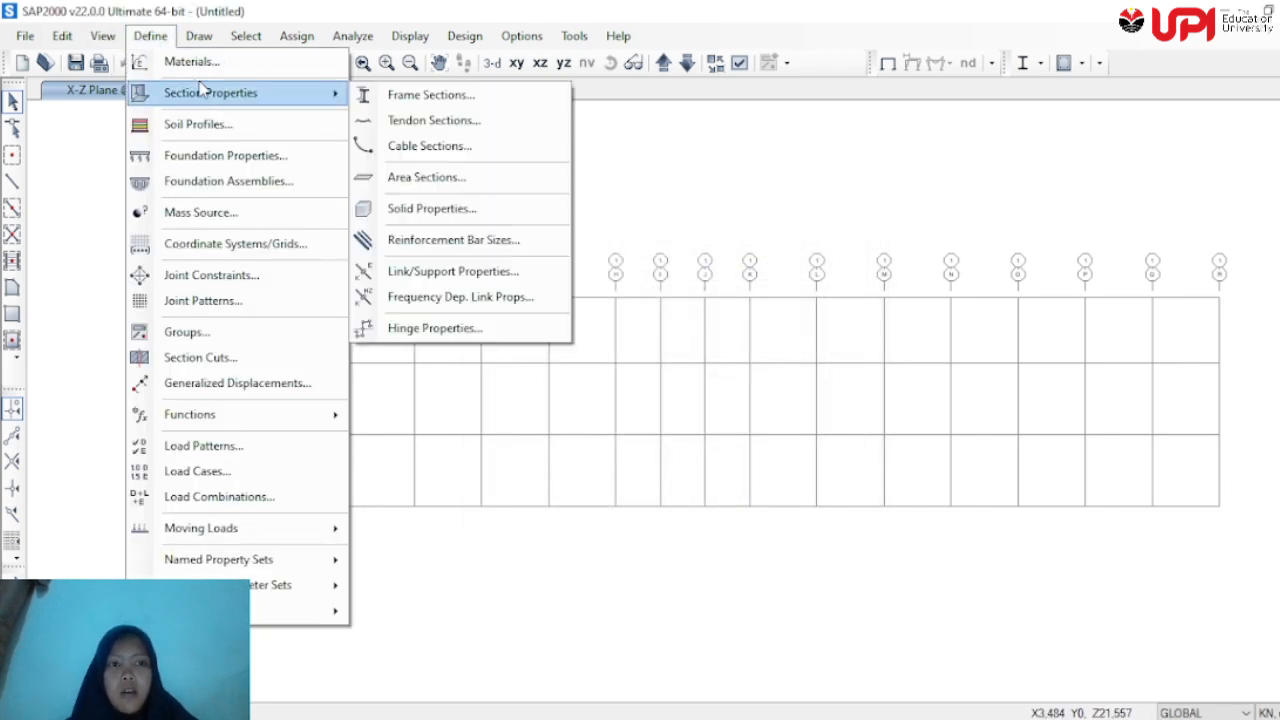
click(375, 94)
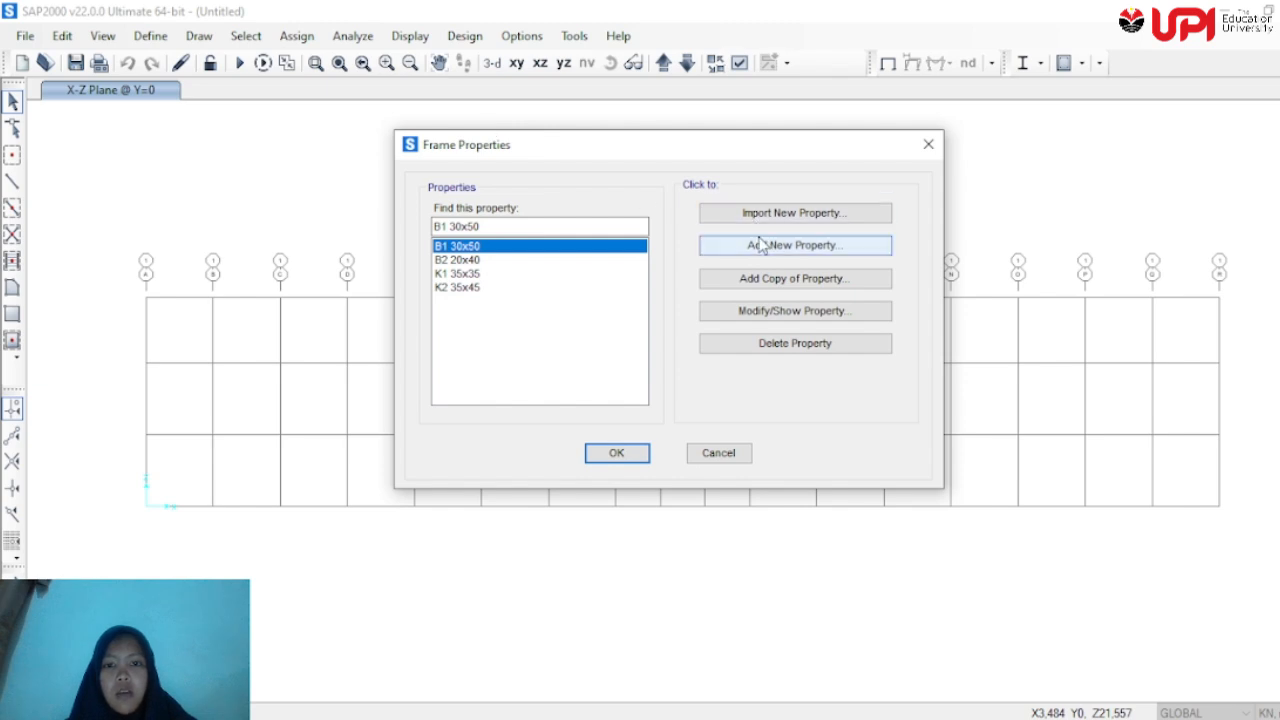
click(752, 310)
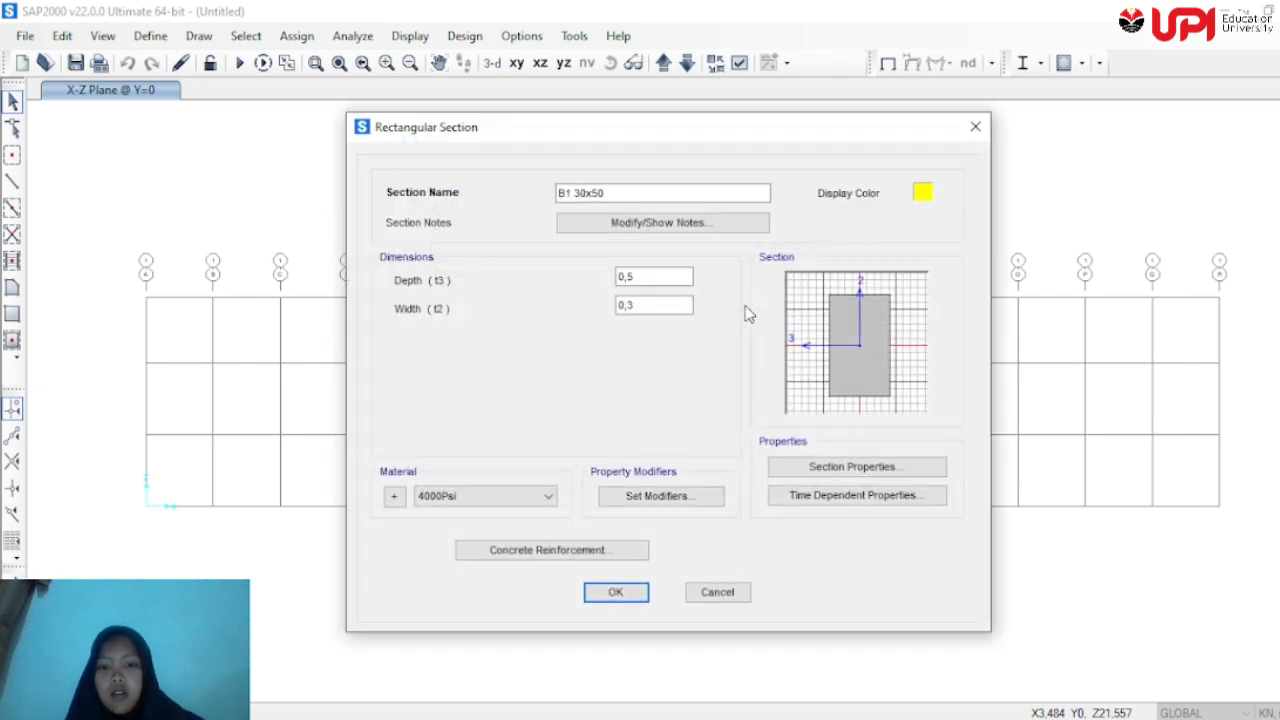
click(922, 193)
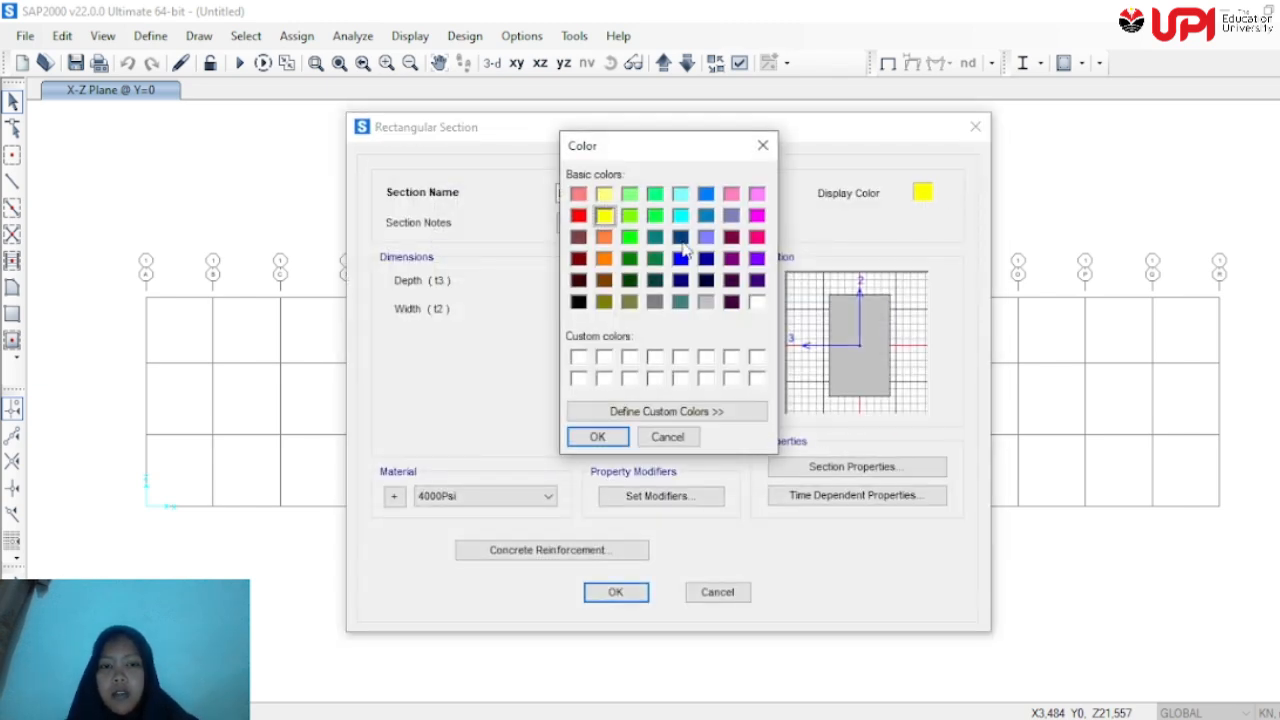
click(757, 238)
click(605, 437)
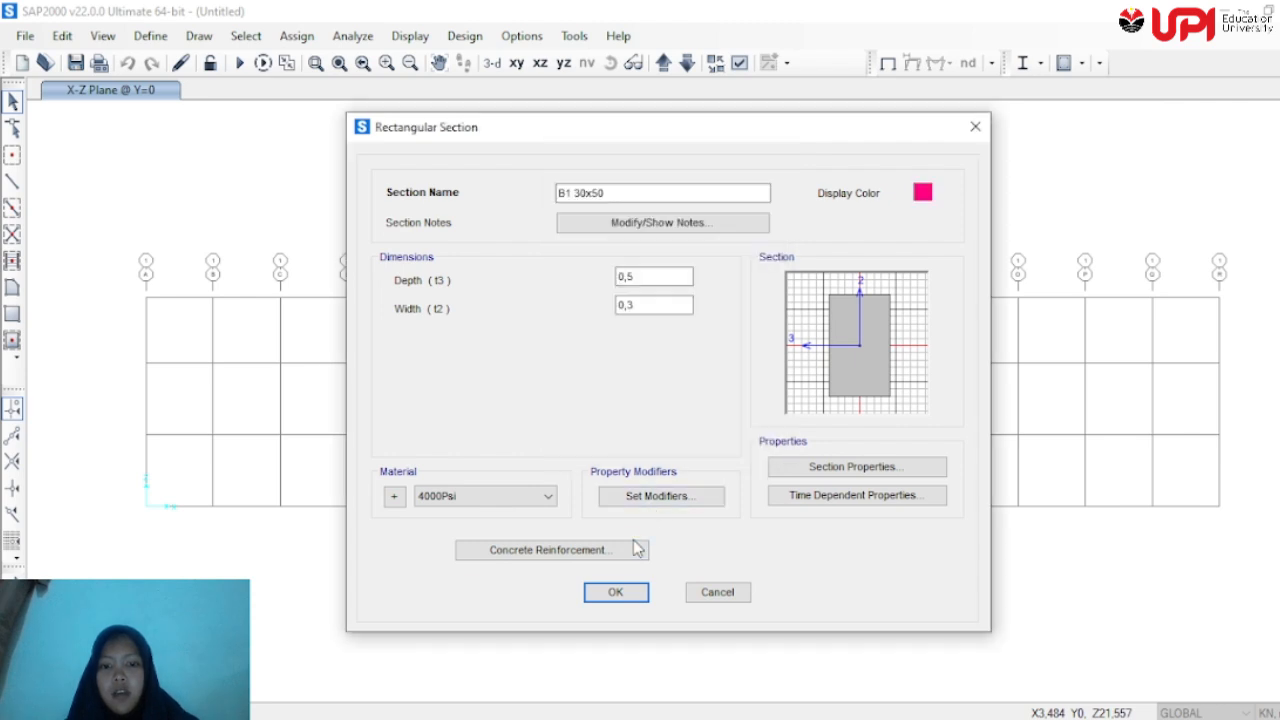
click(630, 592)
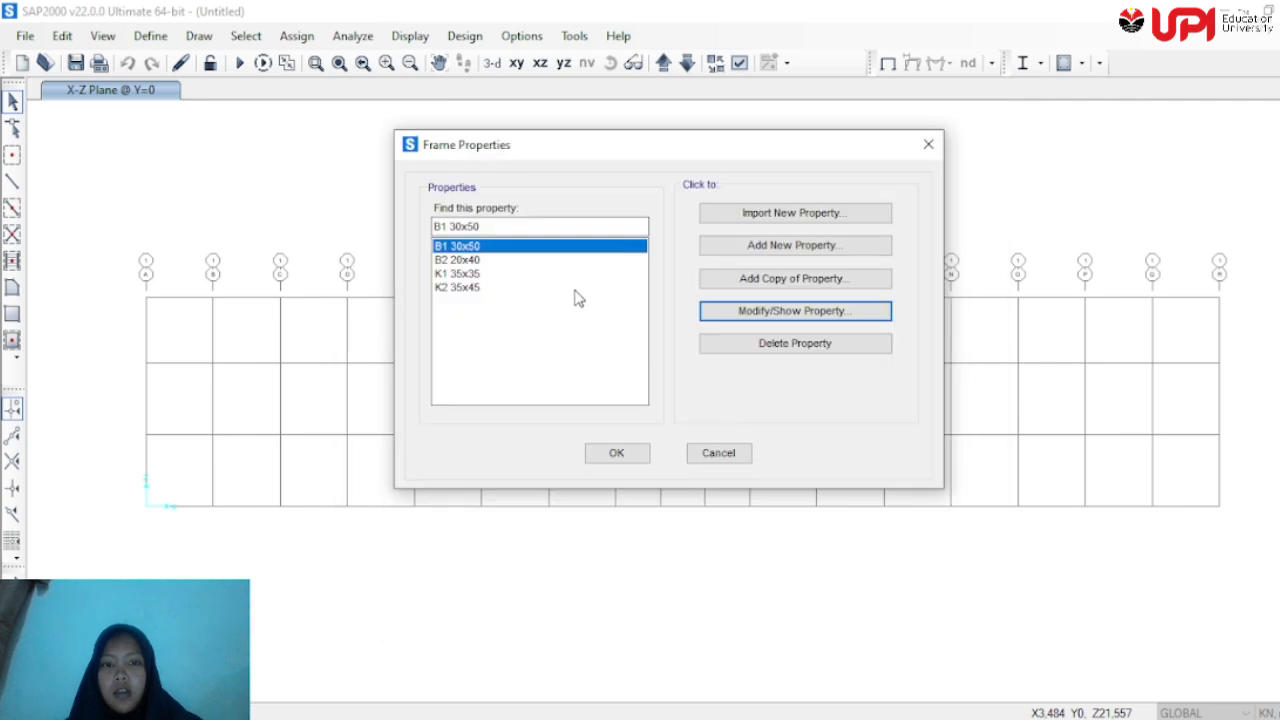
Review the B2 20x40, K1 35x35 and K2 35x45 section data in turn, then save the frame sections
click(535, 262)
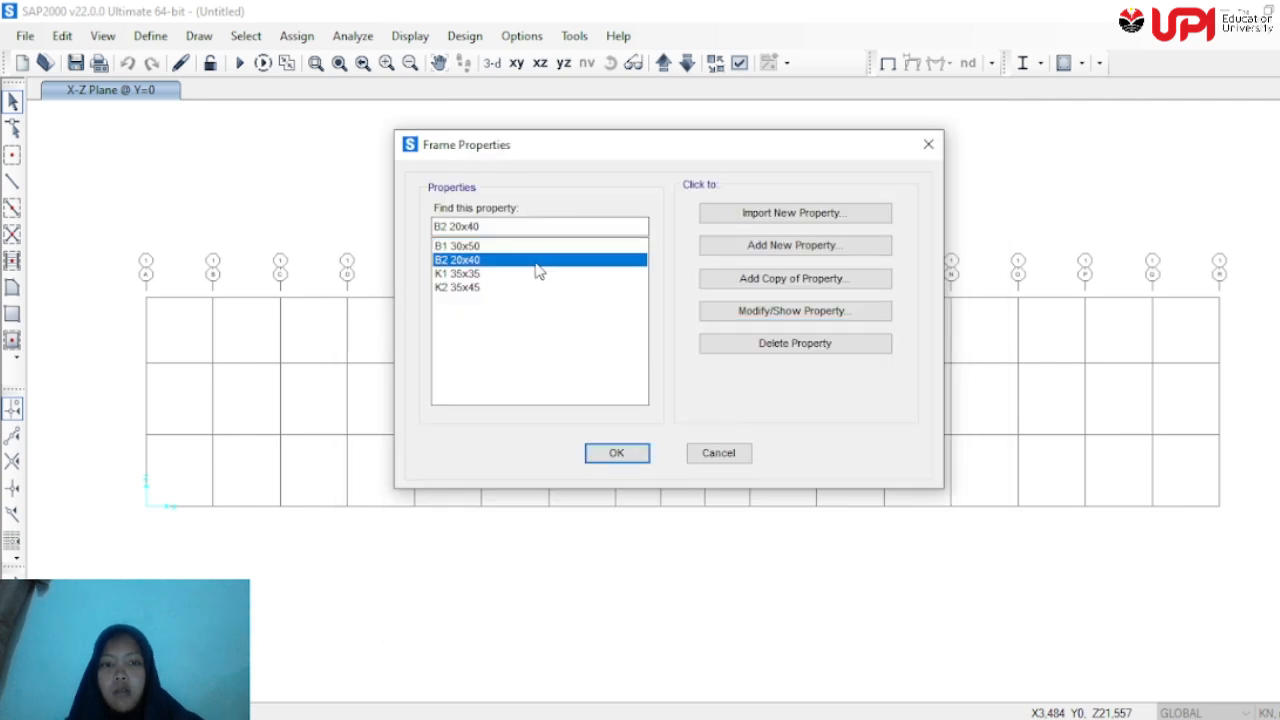
click(744, 316)
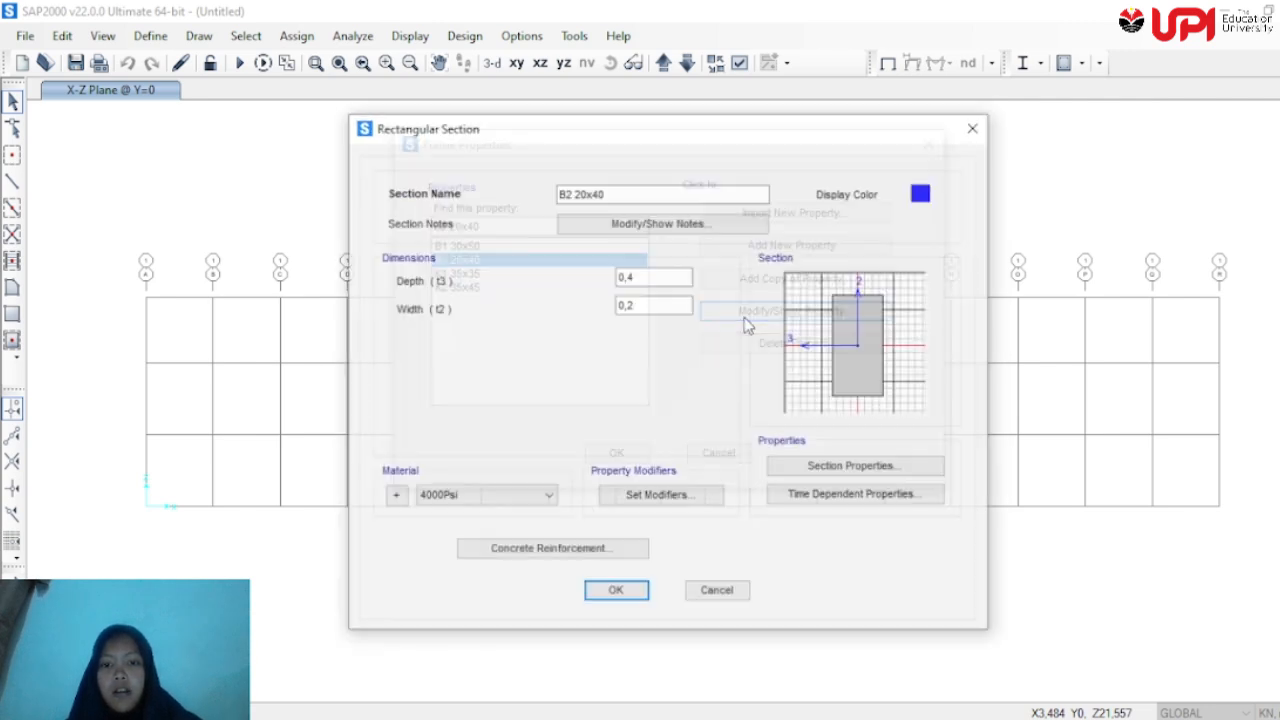
click(615, 592)
click(462, 274)
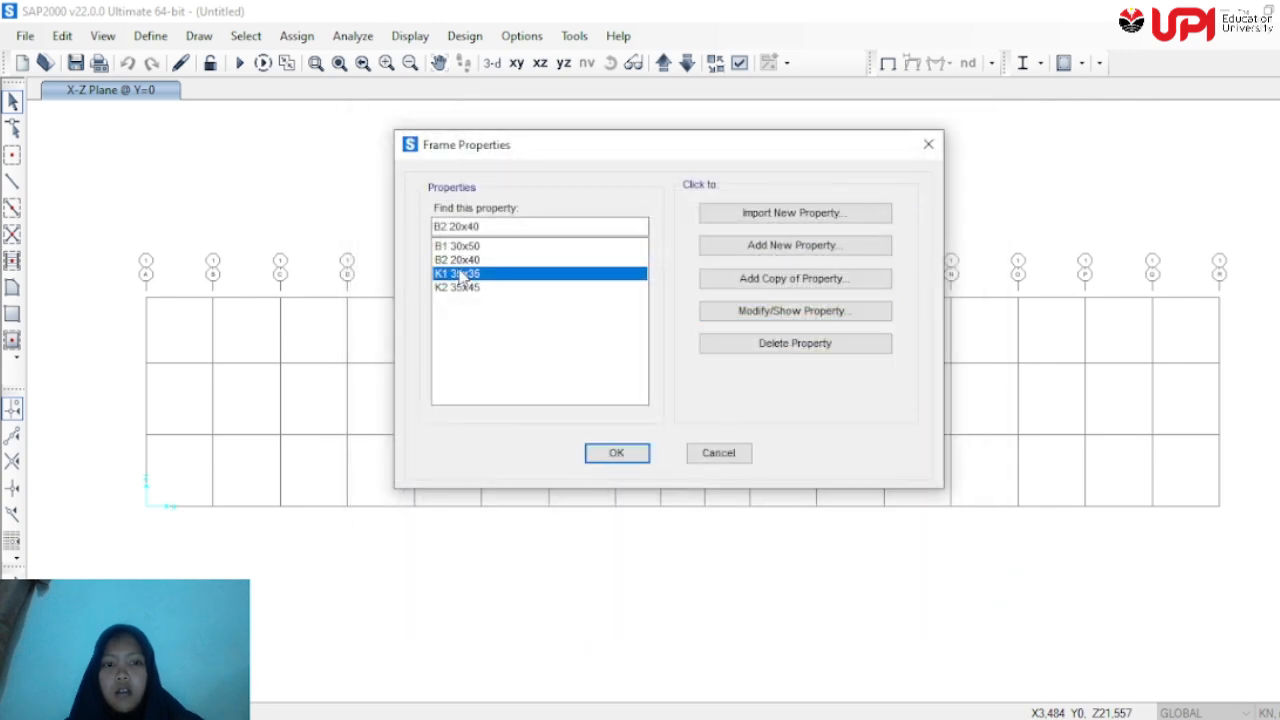
click(734, 316)
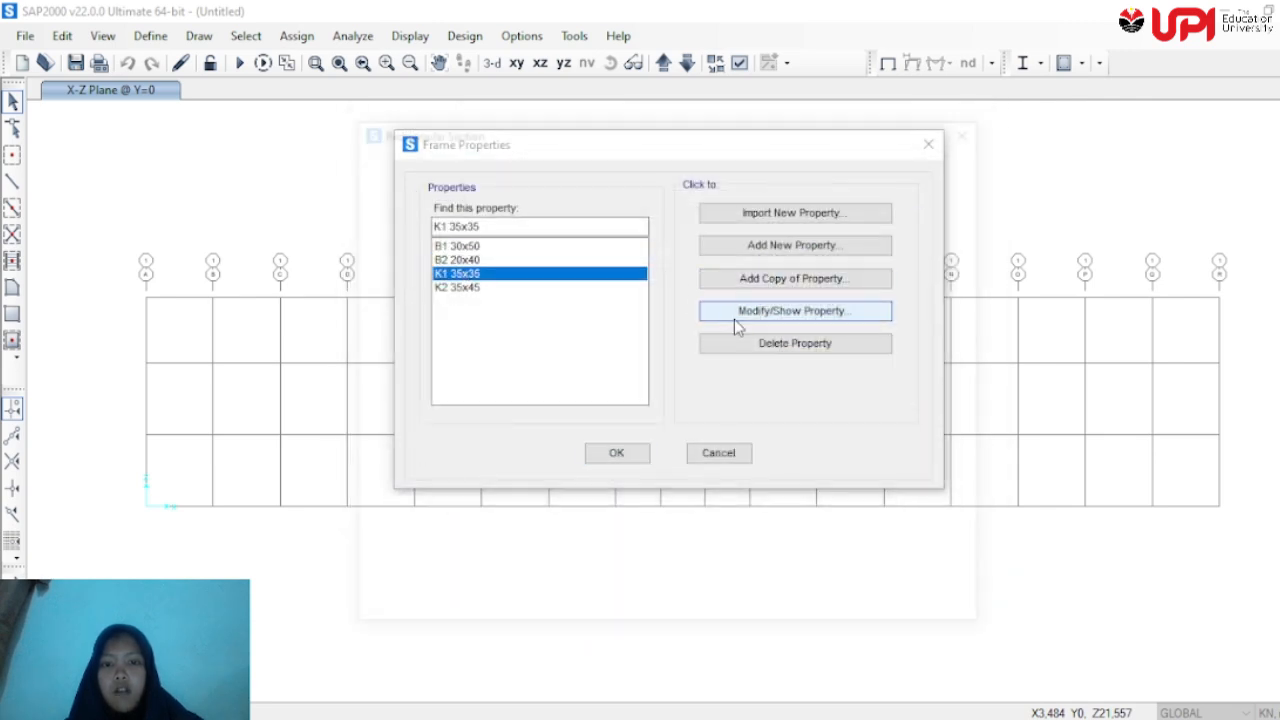
click(614, 592)
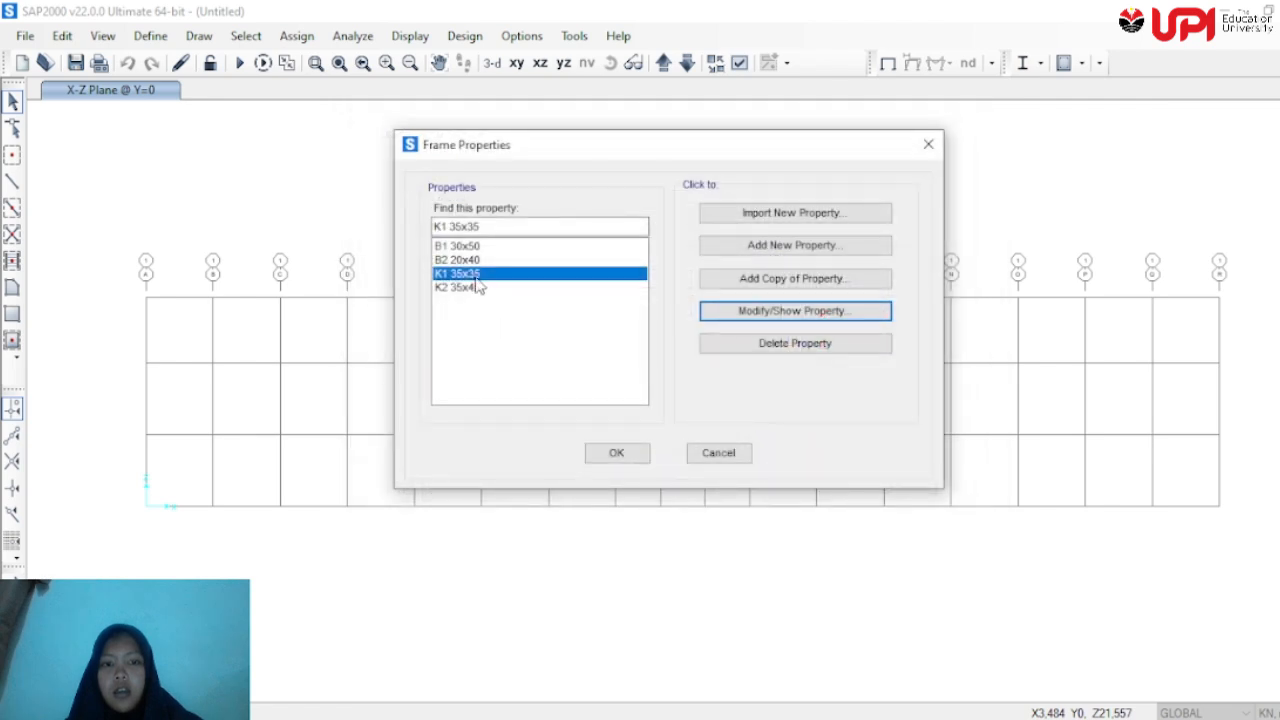
click(478, 287)
click(760, 314)
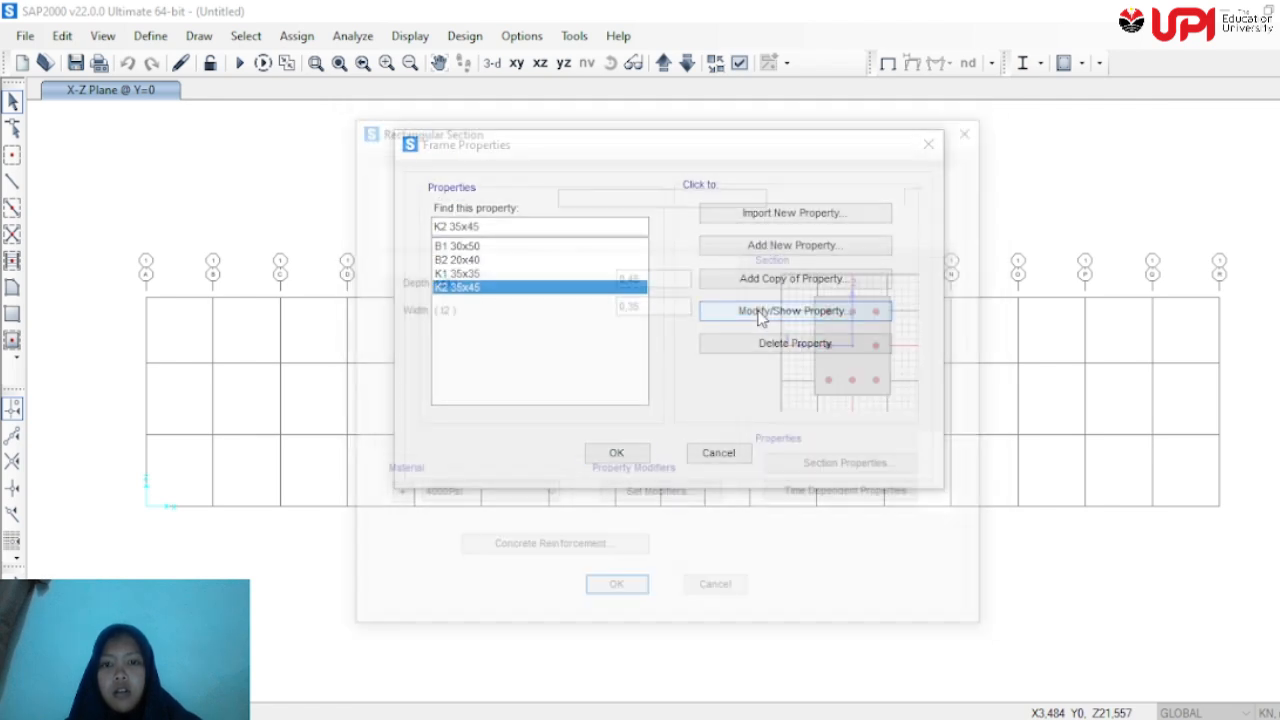
click(636, 591)
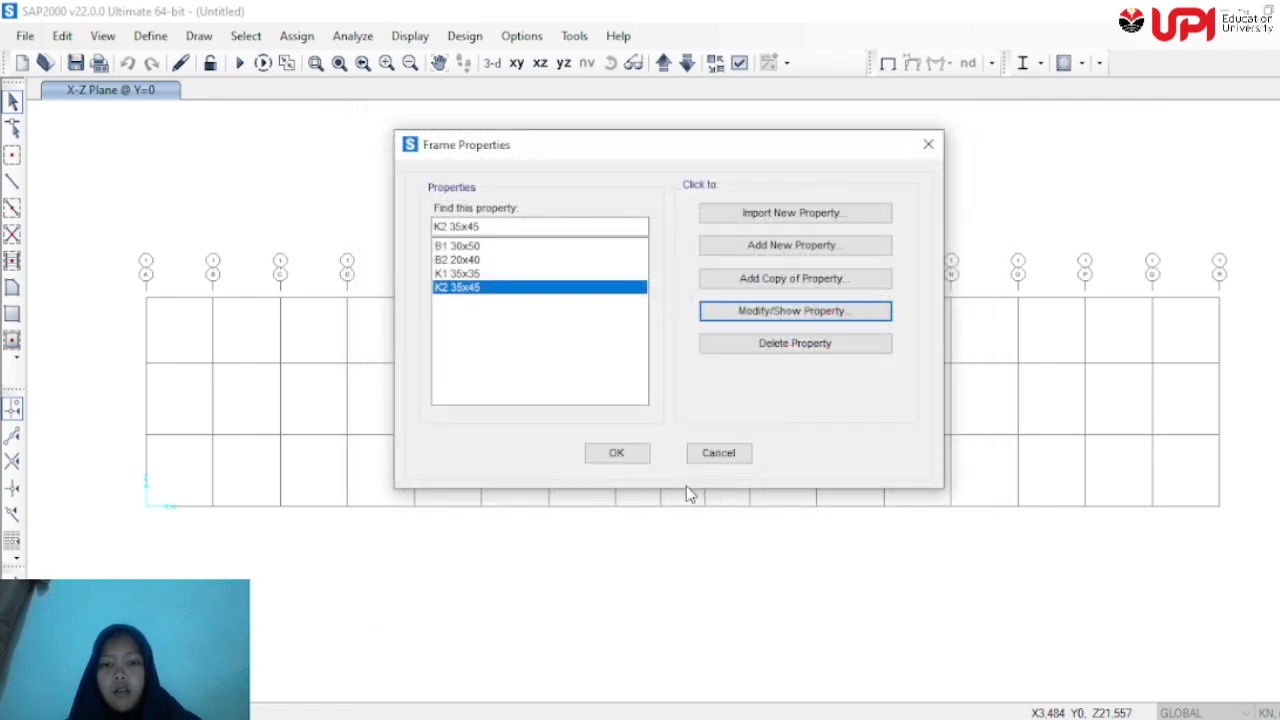
click(622, 452)
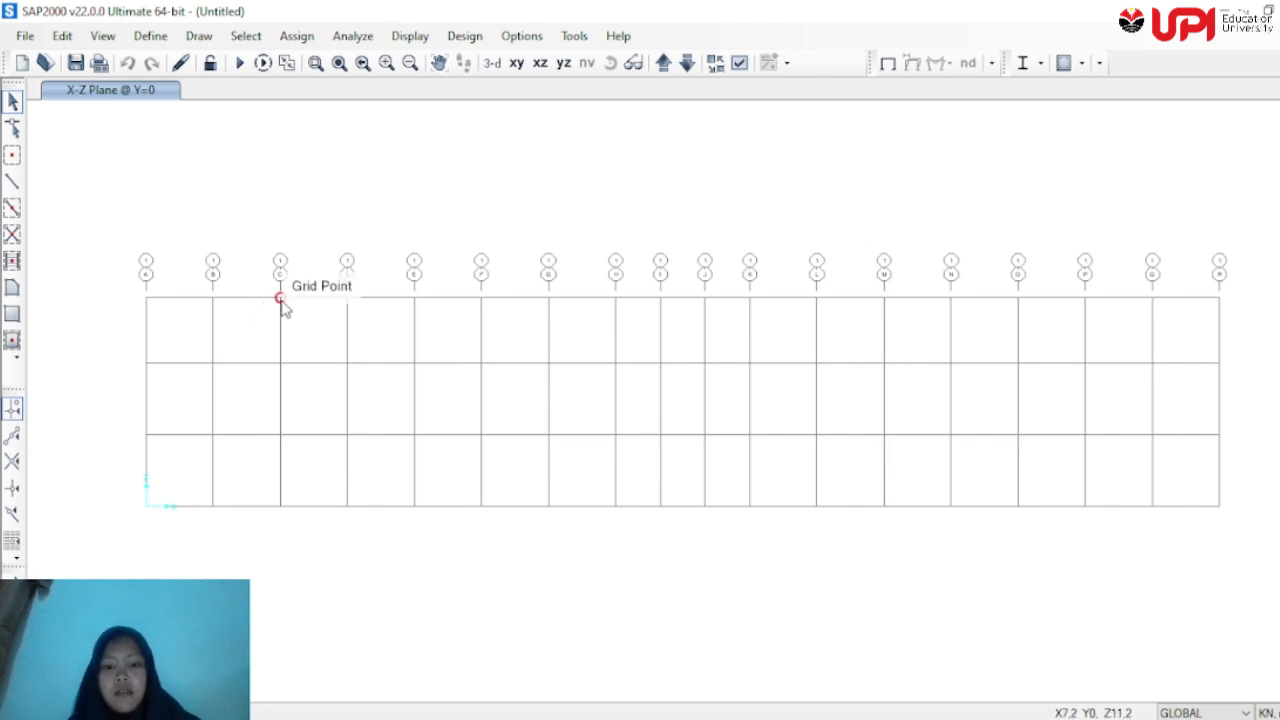
Draw straight K2 35x45 frame columns storey by storey along grid line B, from the base to the top level, in the X-Z plane at Y=0
click(540, 63)
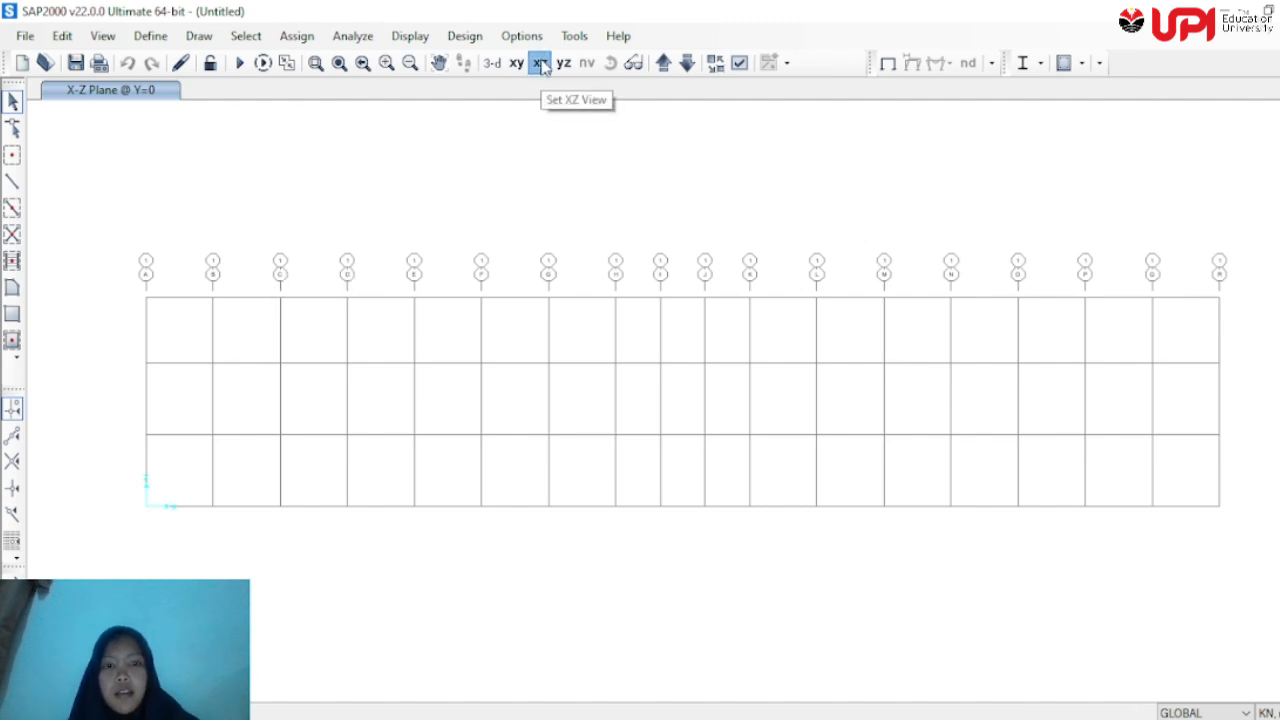
click(12, 182)
click(718, 354)
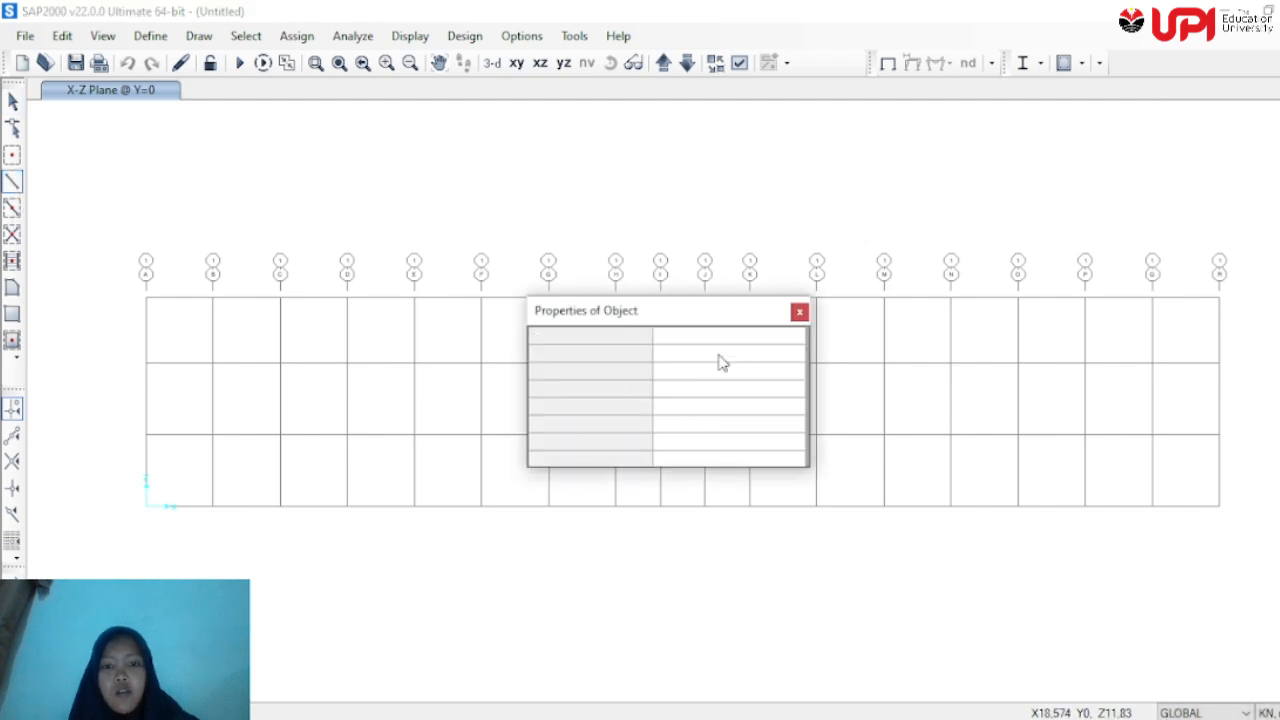
click(743, 360)
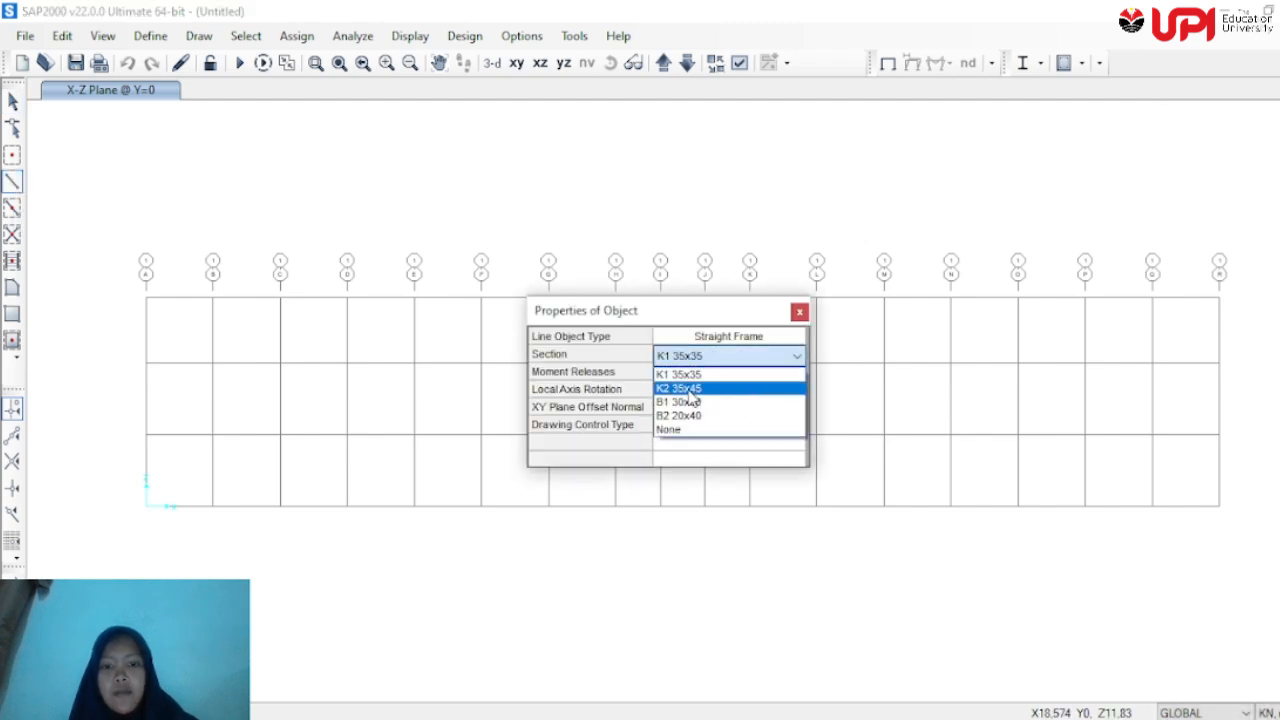
click(690, 390)
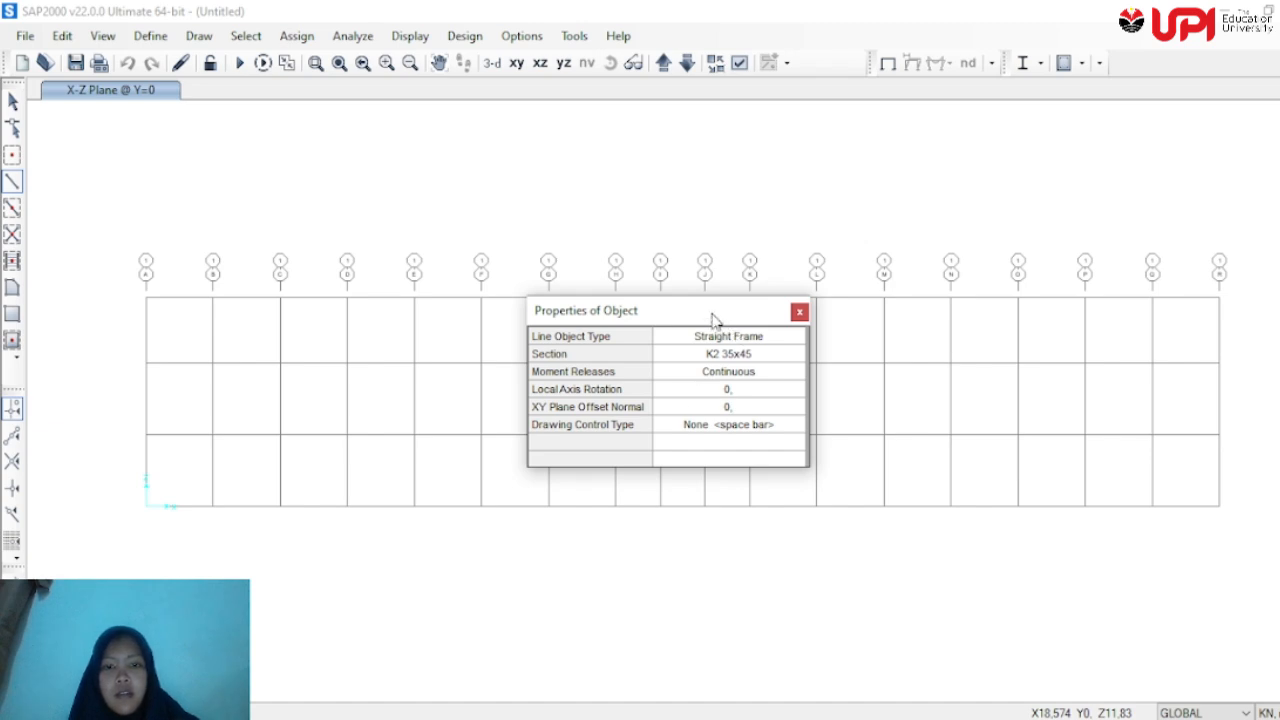
drag(712, 312, 865, 181)
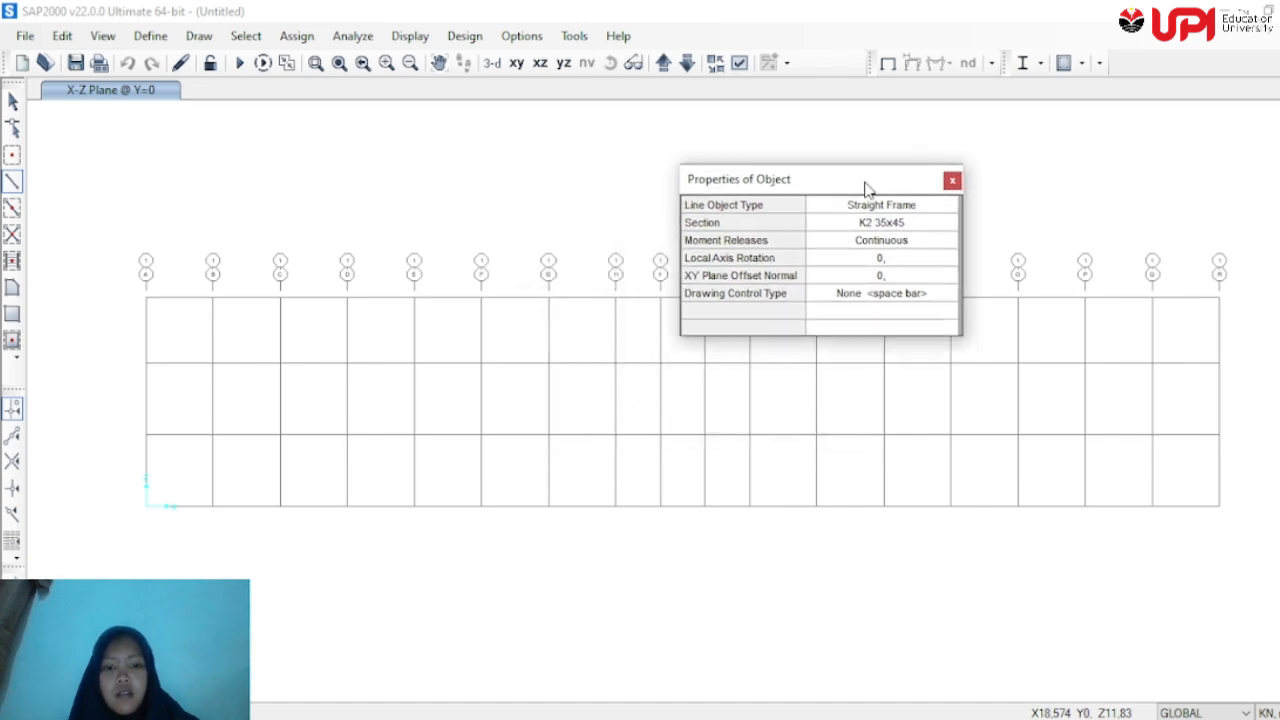
click(212, 505)
click(212, 435)
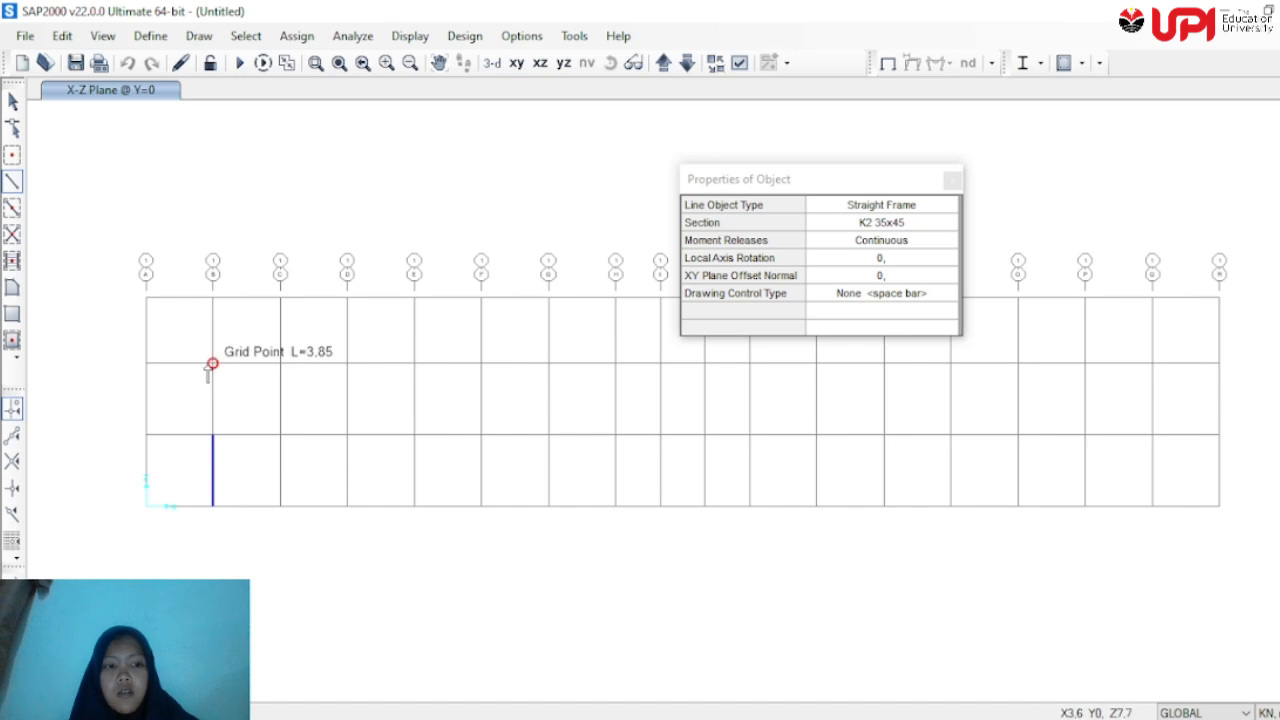
click(212, 363)
click(212, 297)
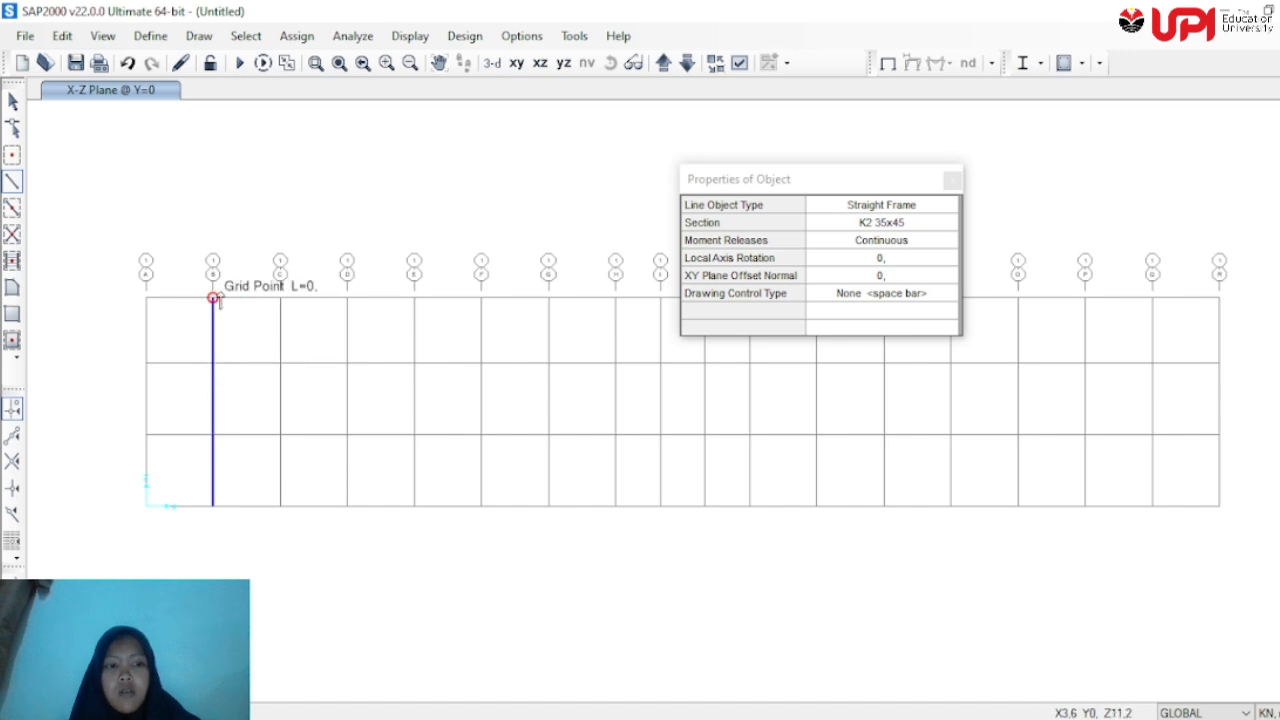
key(Escape)
Replicate the three column segments on grid line B linearly with dx 3,6 and 6 copies
click(211, 322)
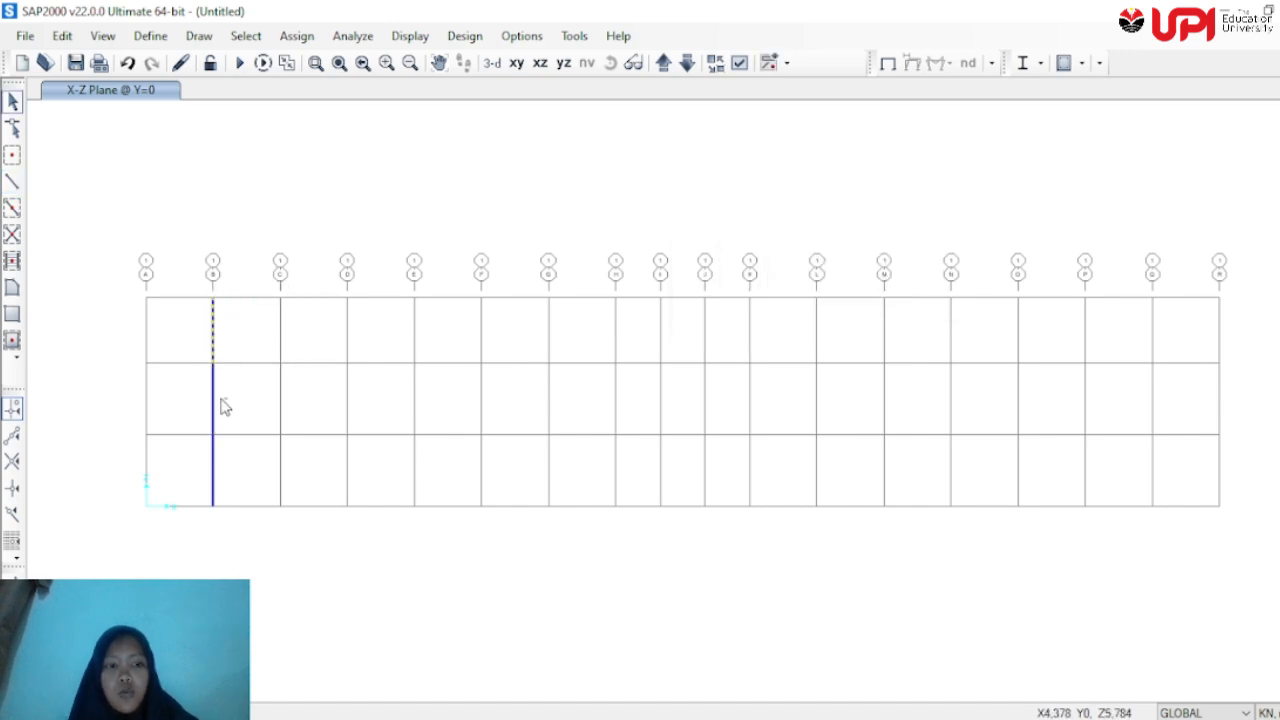
drag(217, 397, 193, 397)
drag(250, 472, 188, 458)
click(62, 35)
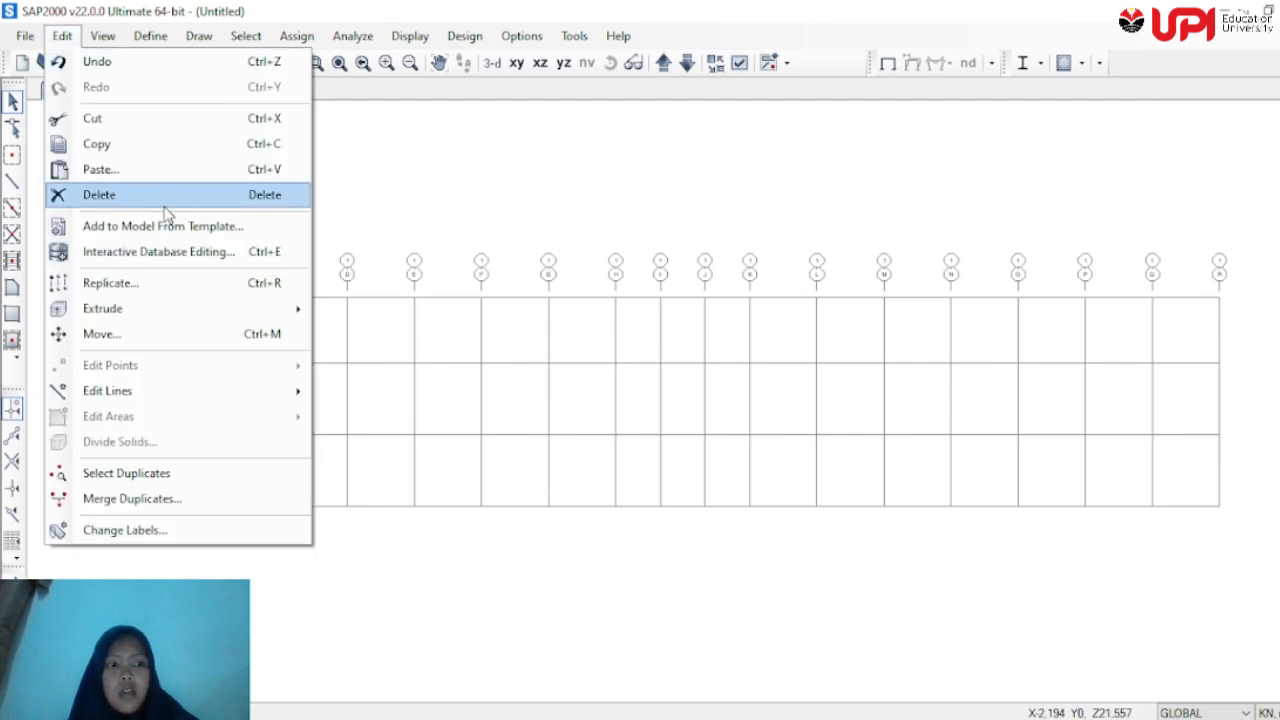
click(128, 283)
drag(631, 156, 879, 153)
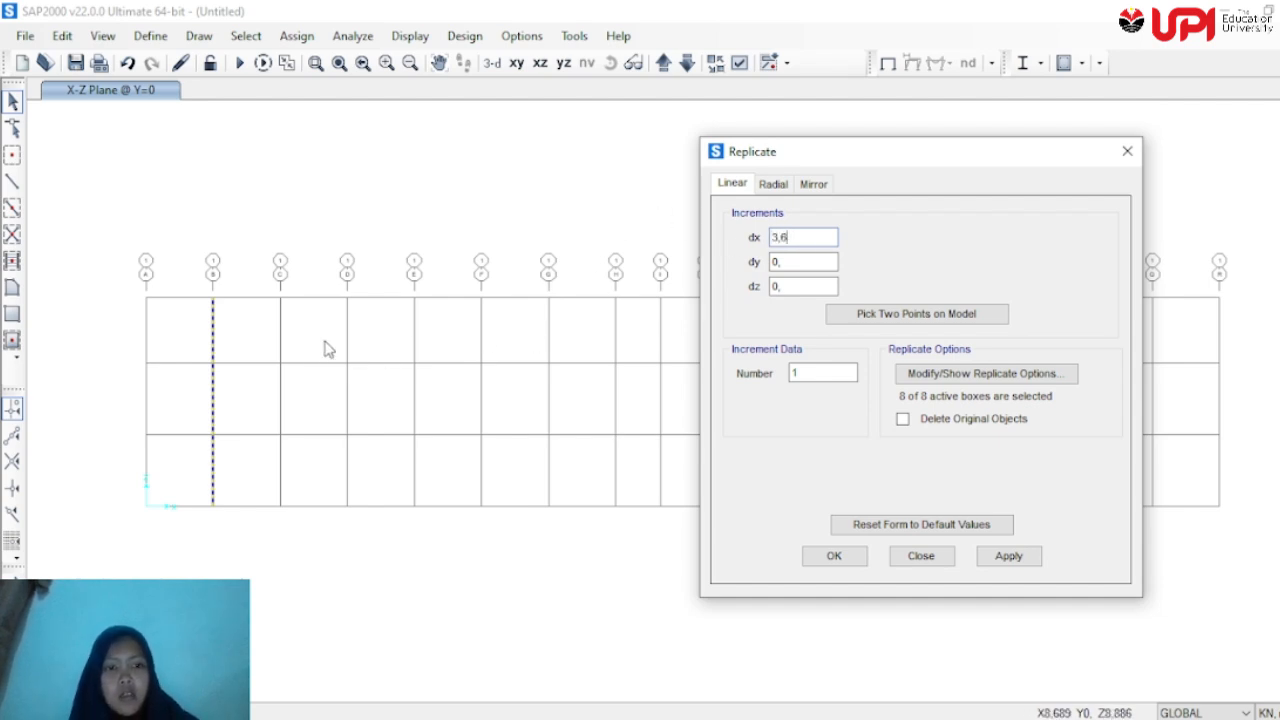
click(796, 372)
text(1)
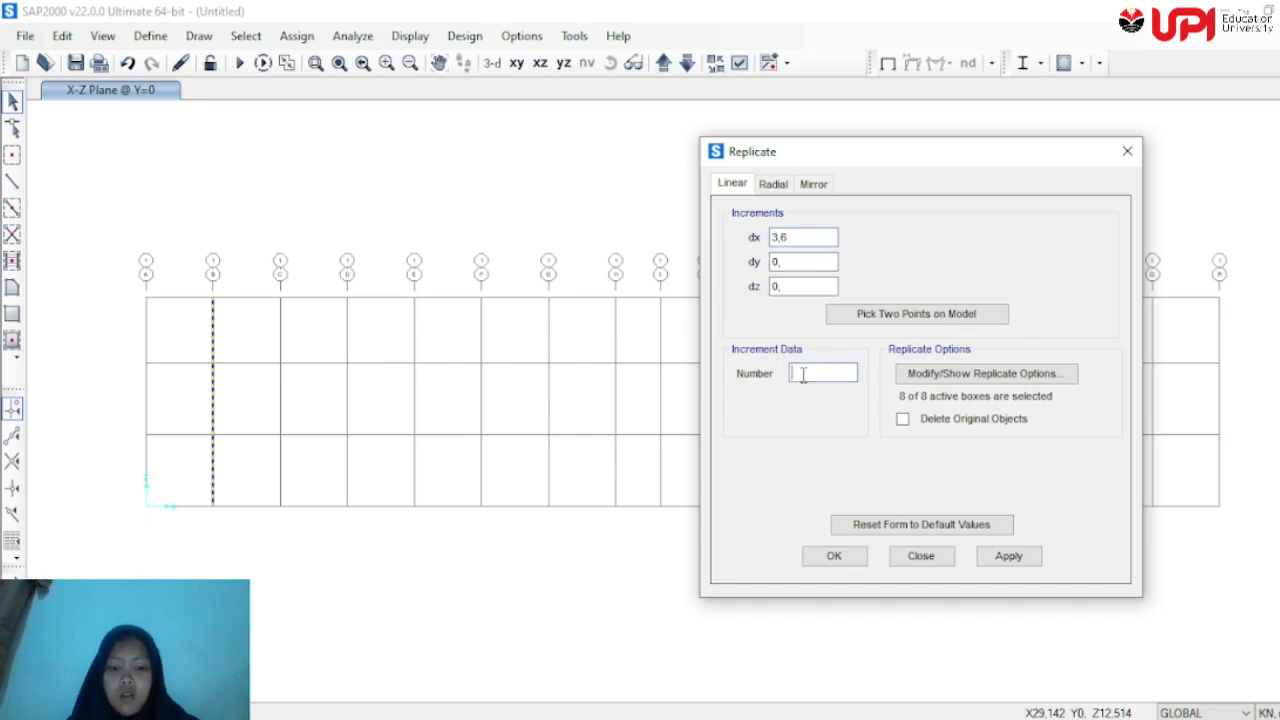
click(1030, 560)
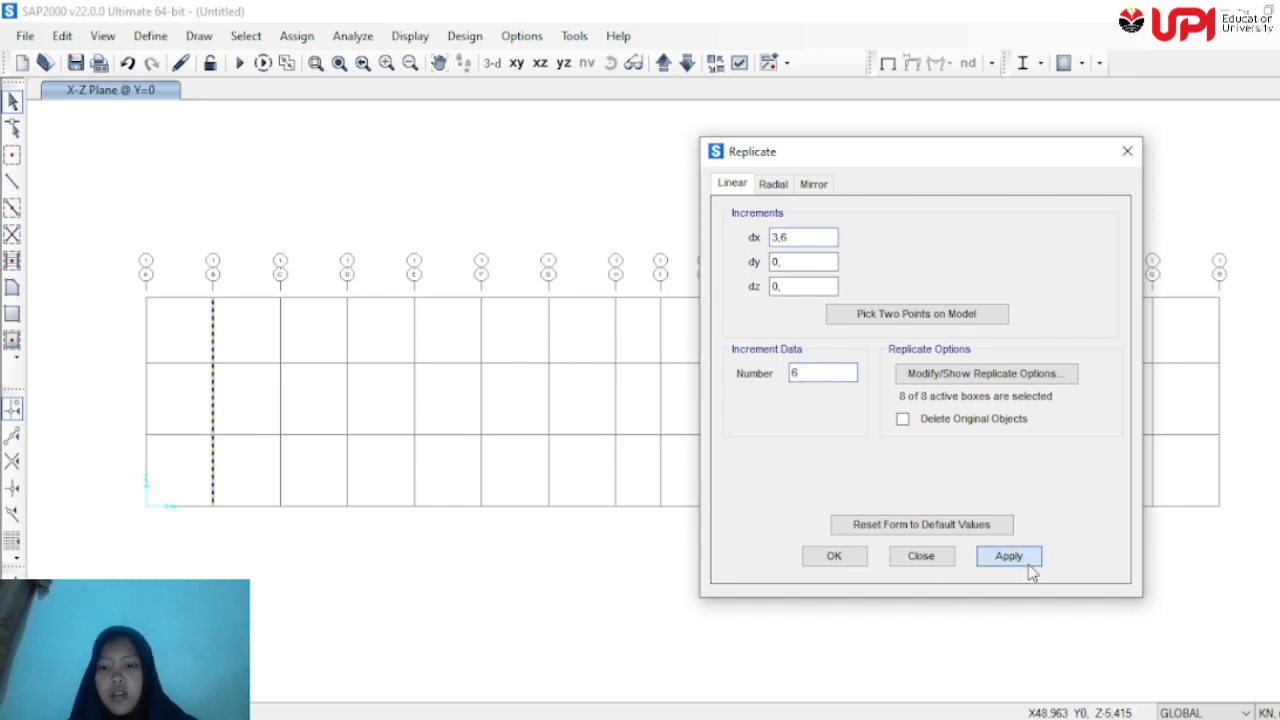
click(832, 553)
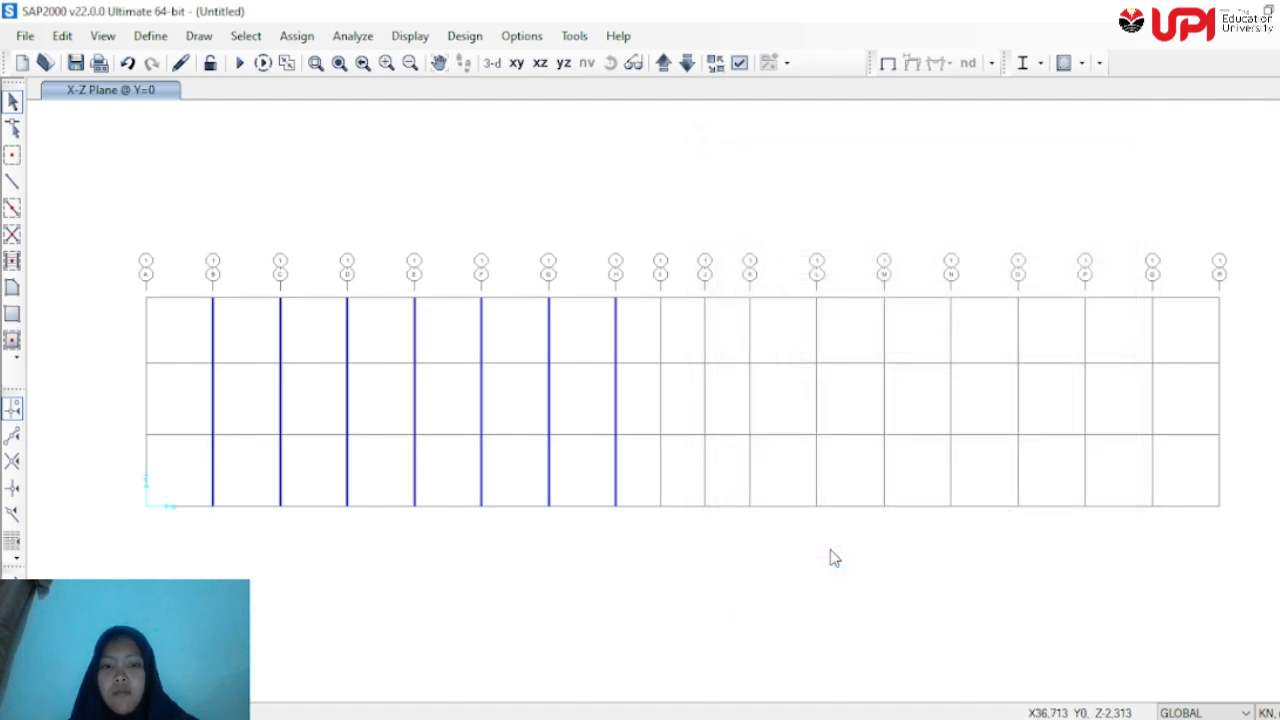
Replicate the three column segments on grid line H linearly with dx 2,4 and 3 copies
click(613, 343)
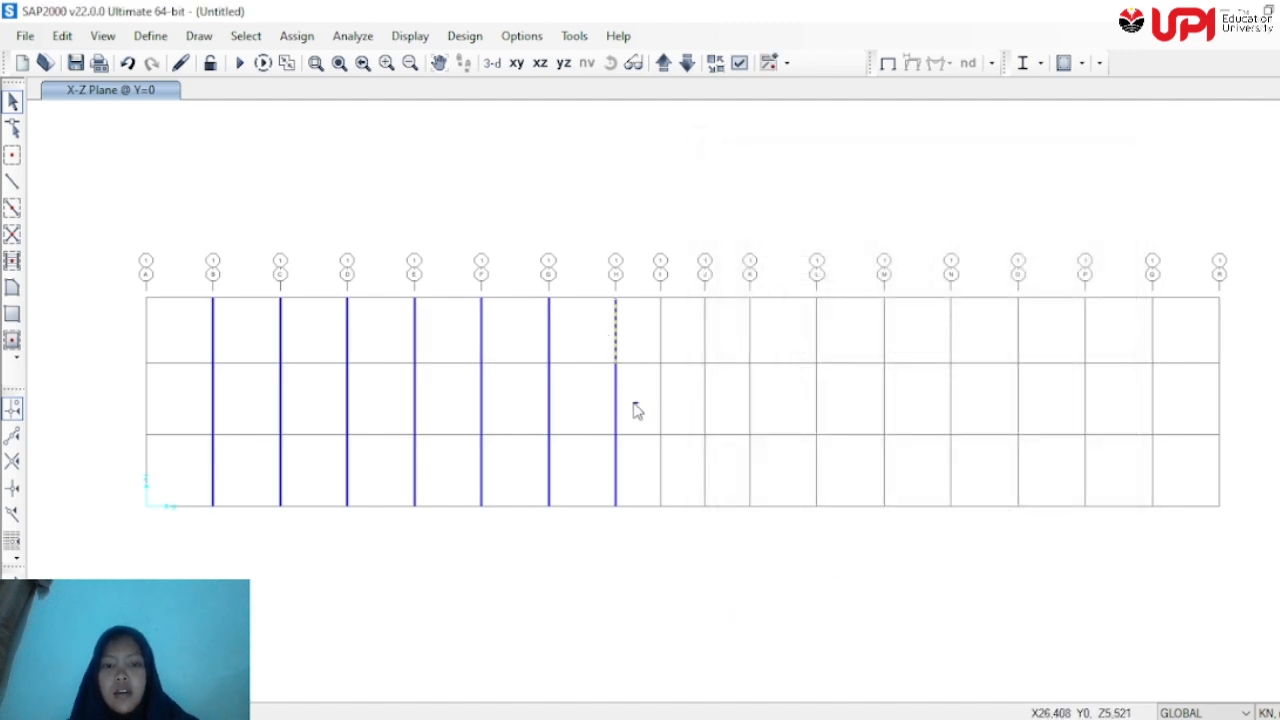
click(616, 462)
click(68, 42)
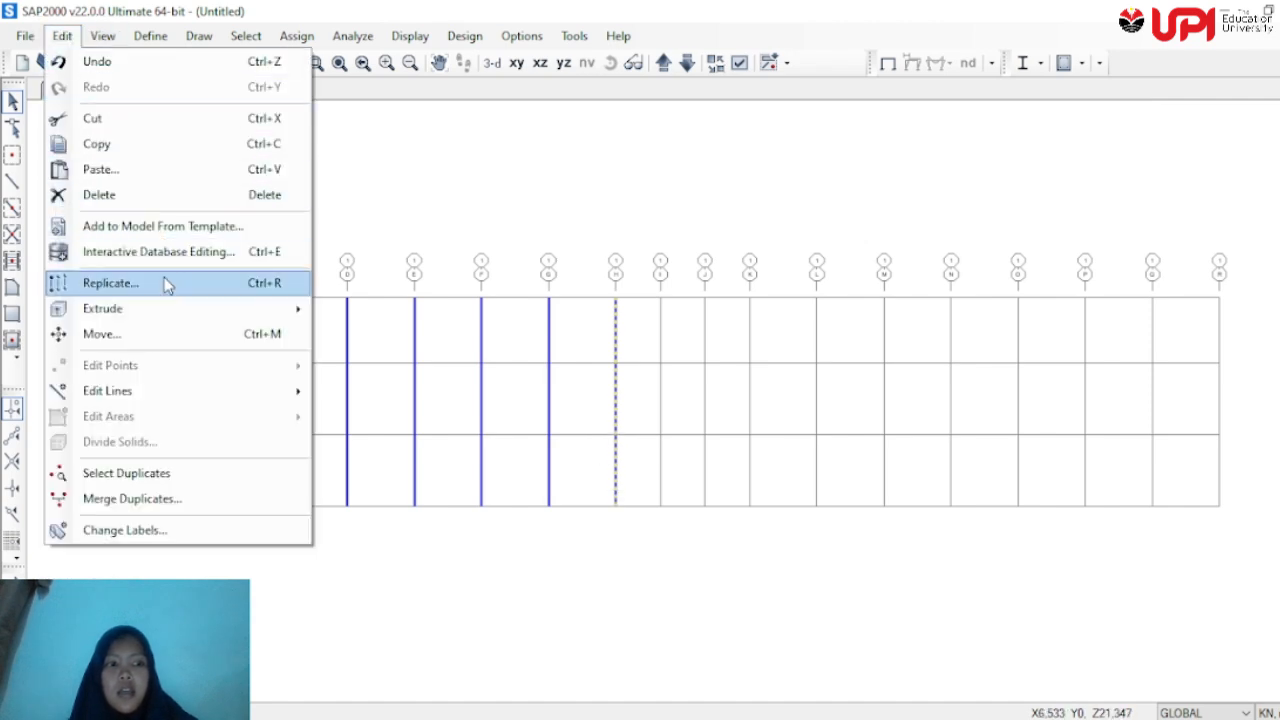
click(561, 190)
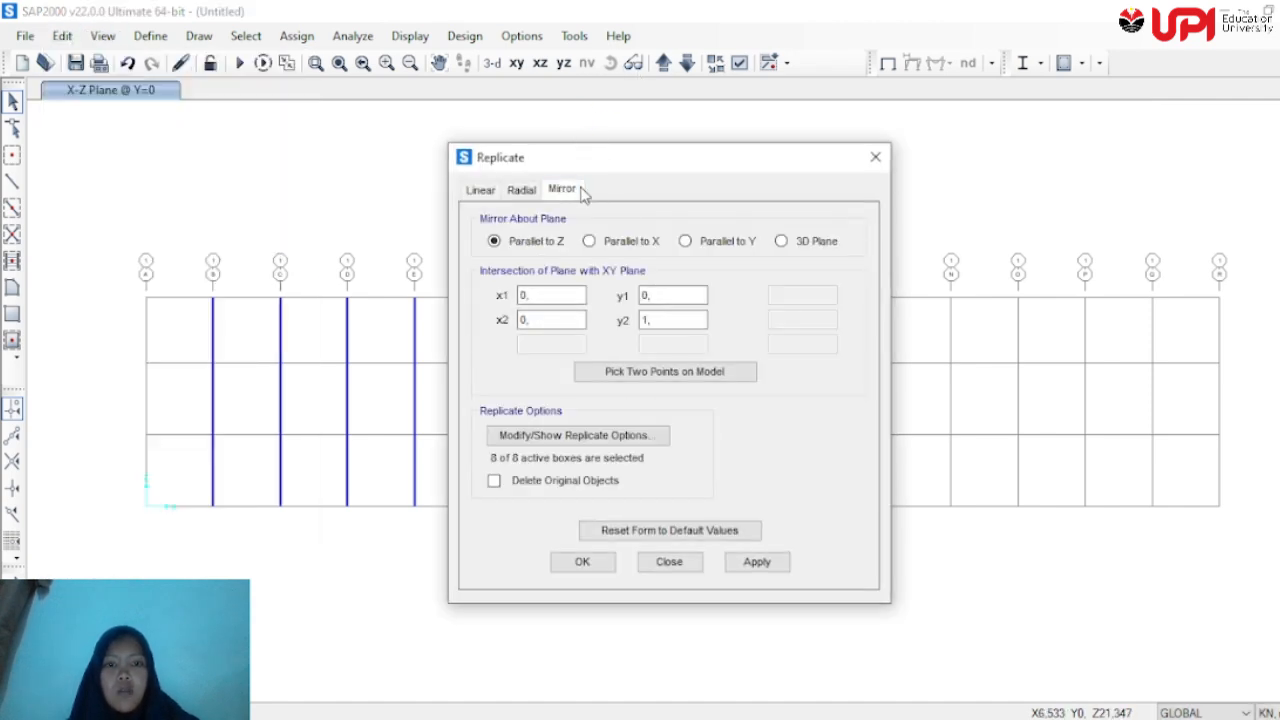
click(480, 190)
drag(634, 157, 868, 167)
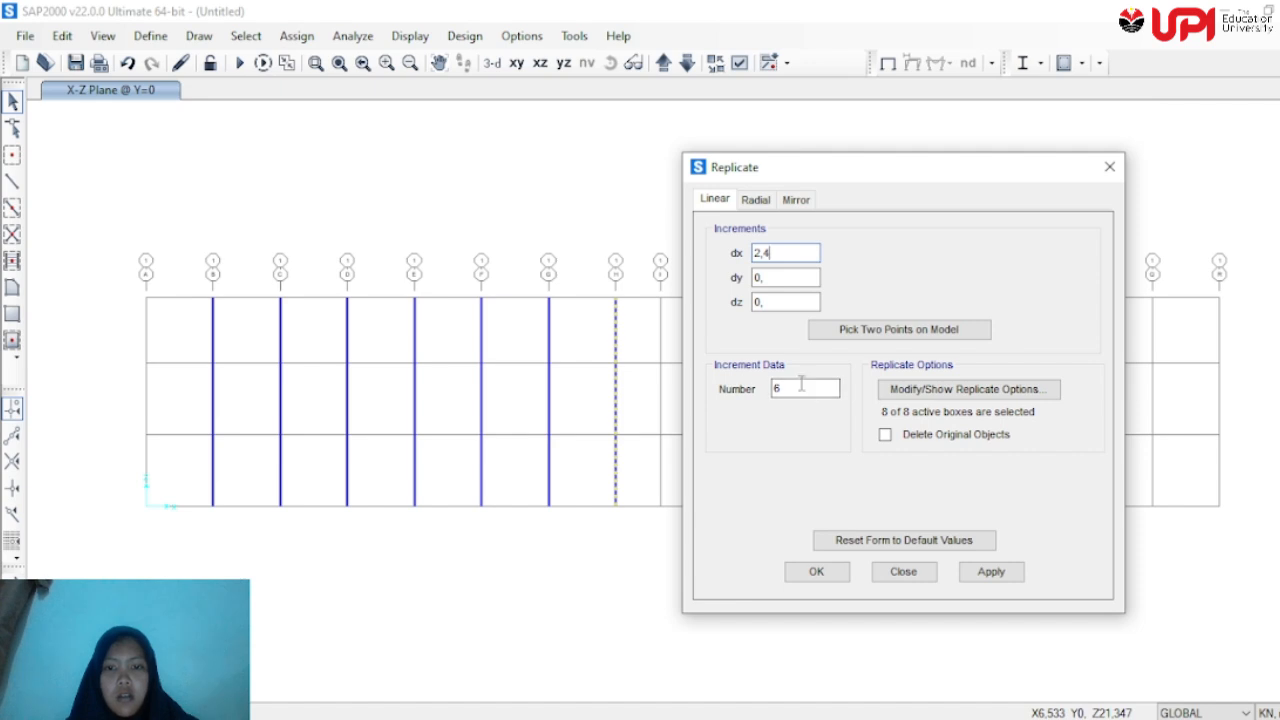
double_click(801, 386)
text(3)
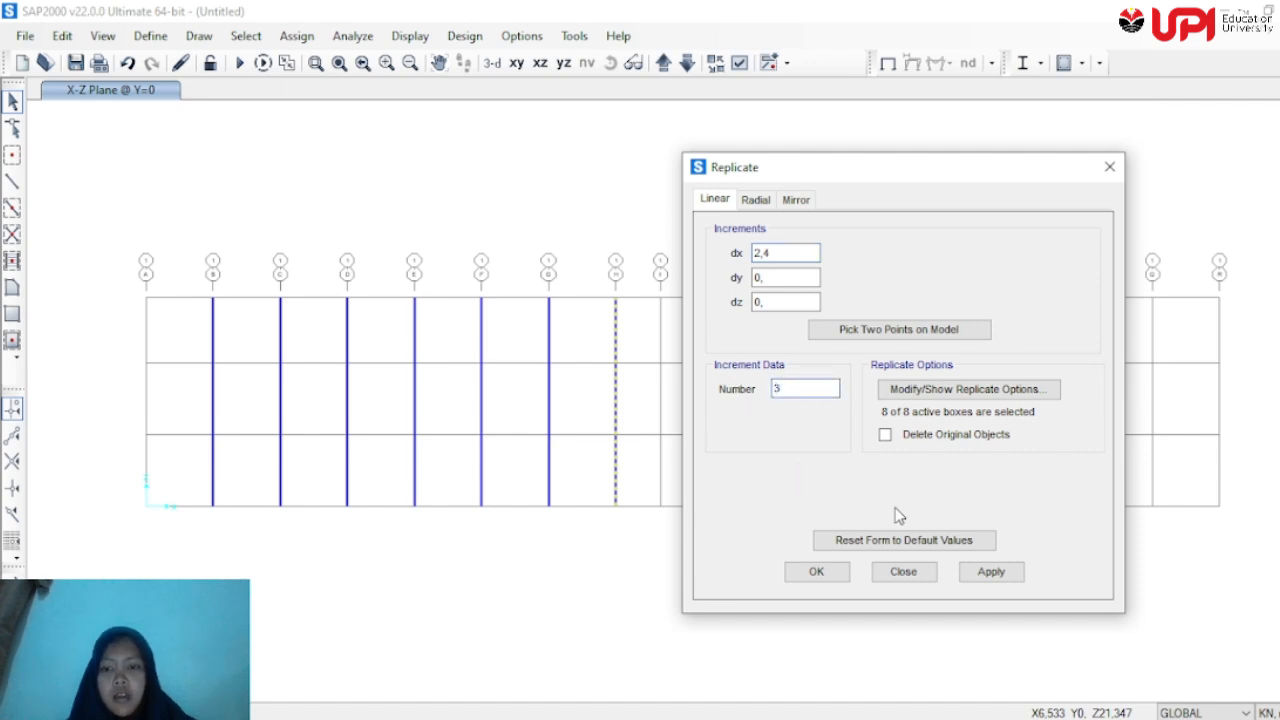
click(995, 571)
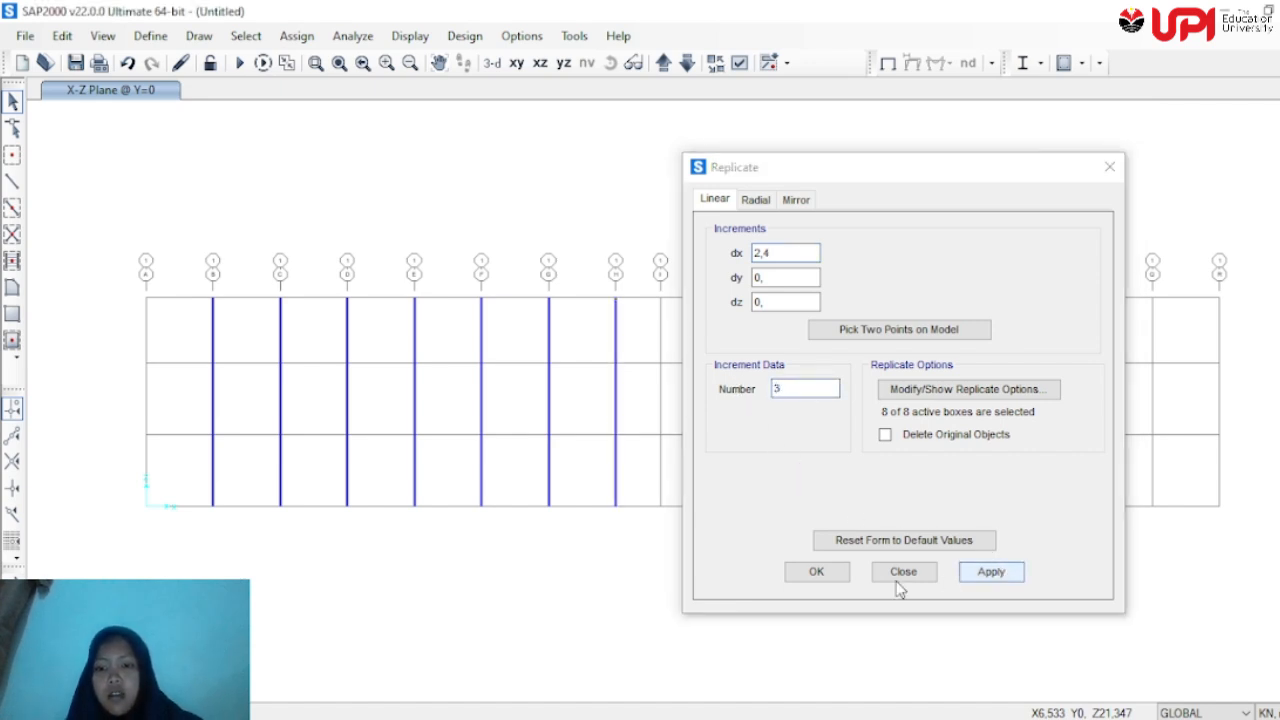
Replicate the three column segments on grid line K linearly with dx 3,6 and 6 copies
click(817, 571)
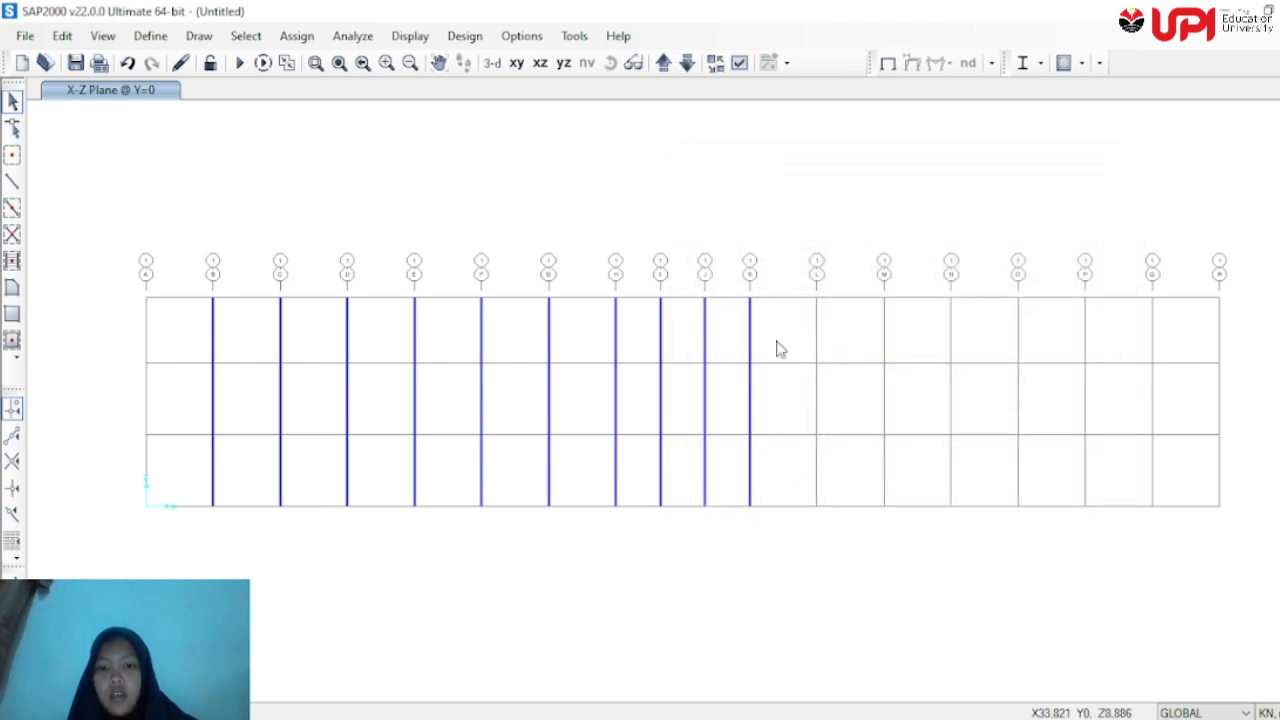
click(745, 337)
click(746, 386)
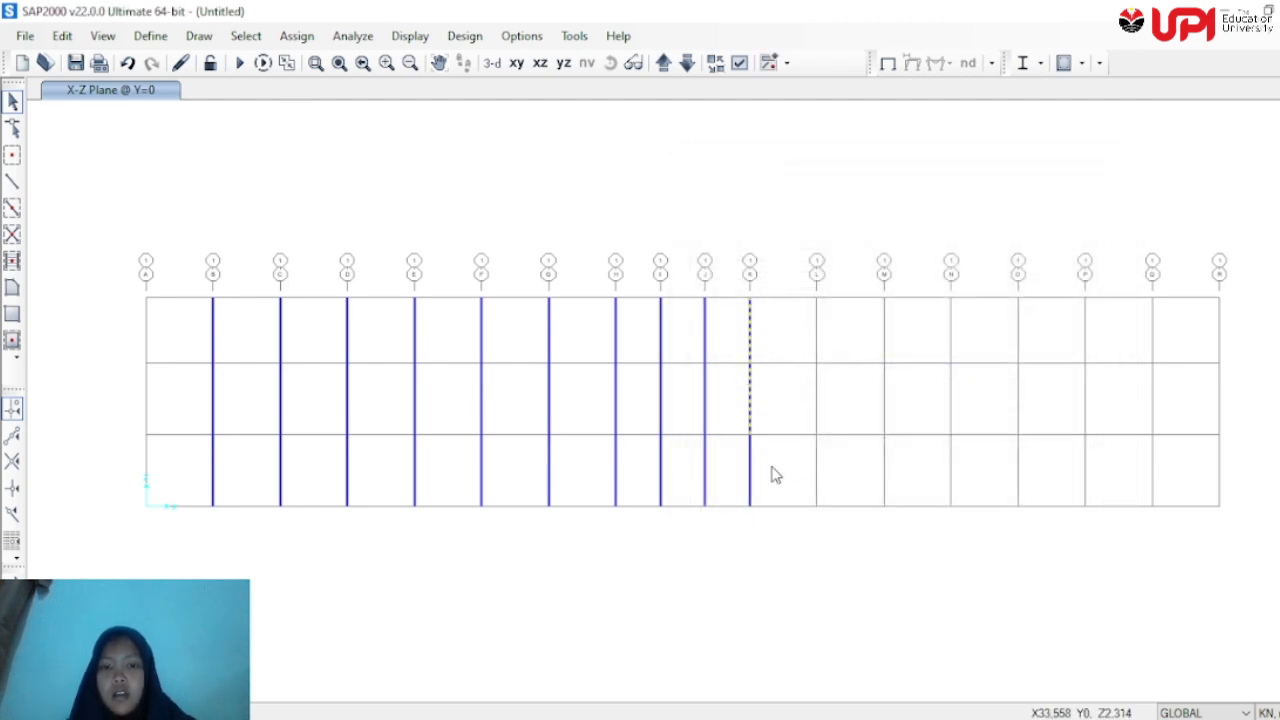
click(751, 460)
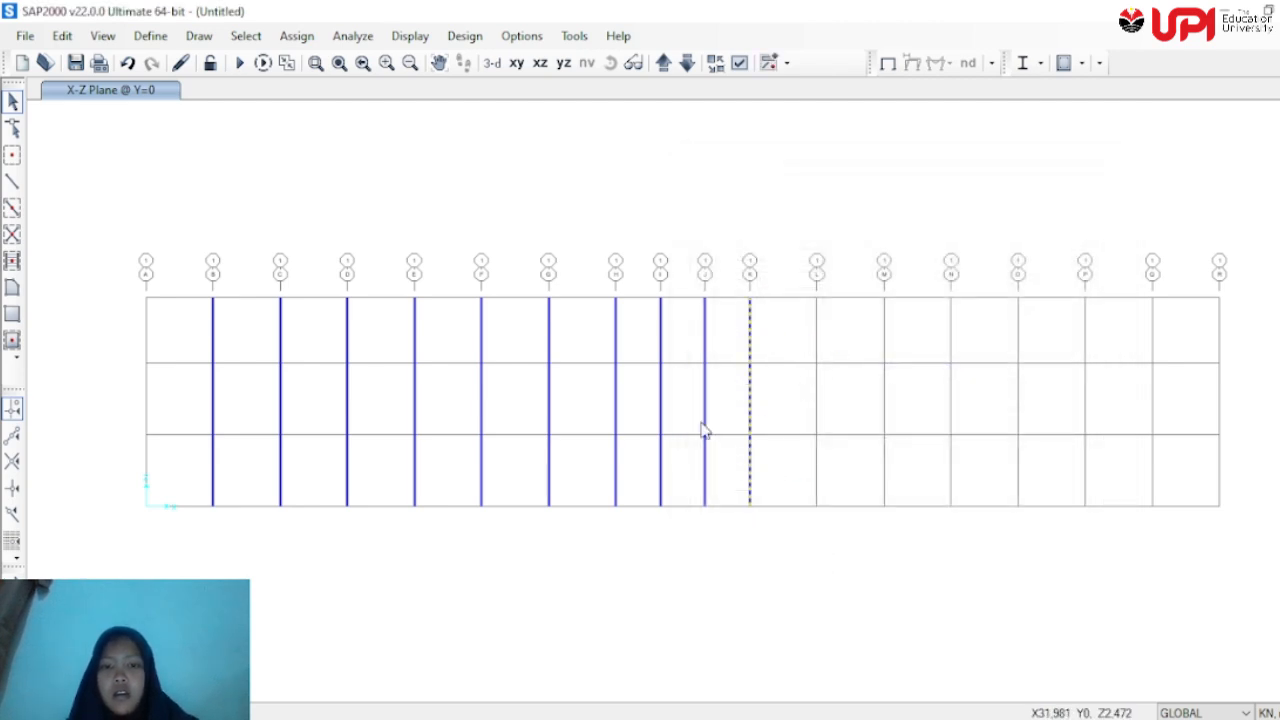
click(62, 36)
click(185, 292)
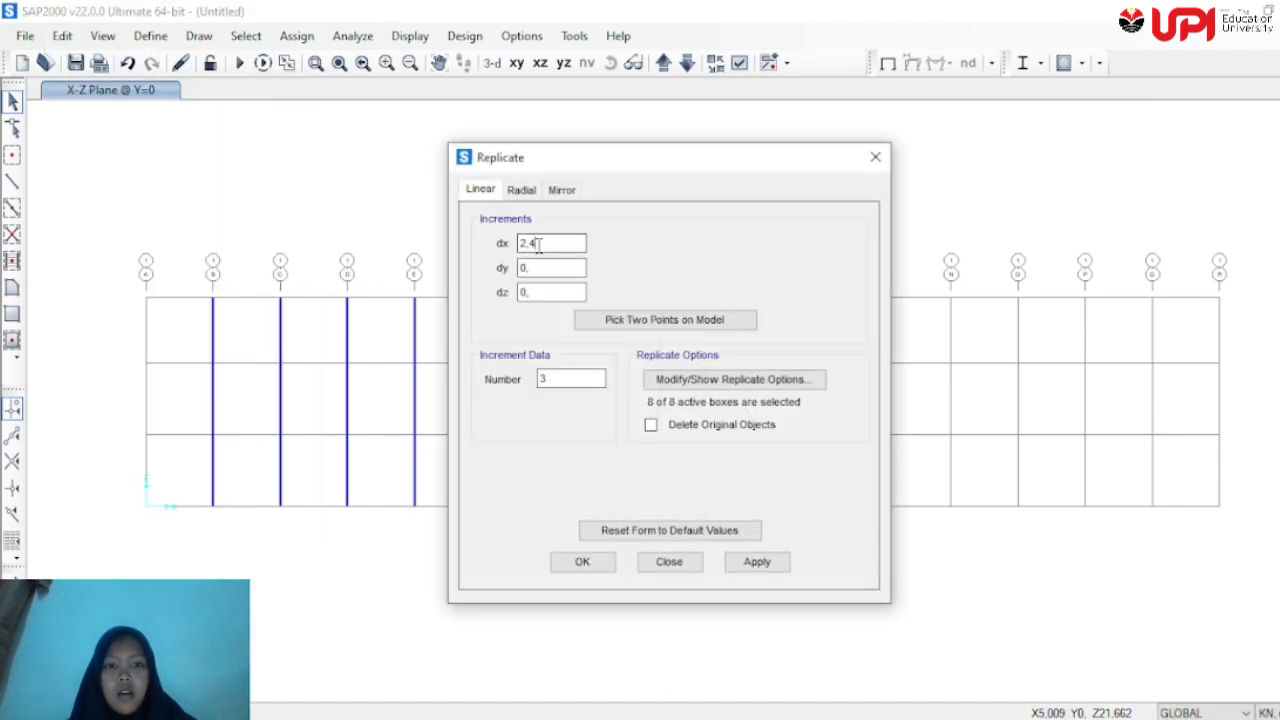
drag(538, 246, 518, 252)
text(3,6)
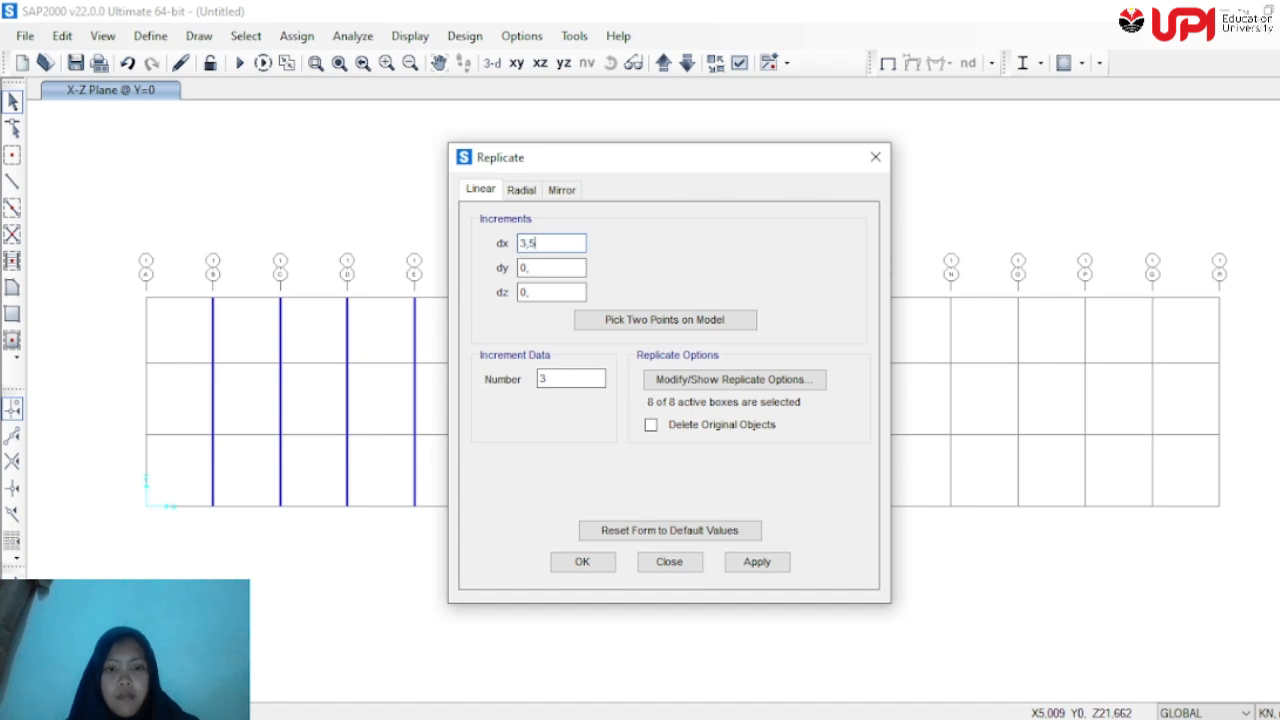
click(551, 377)
click(740, 565)
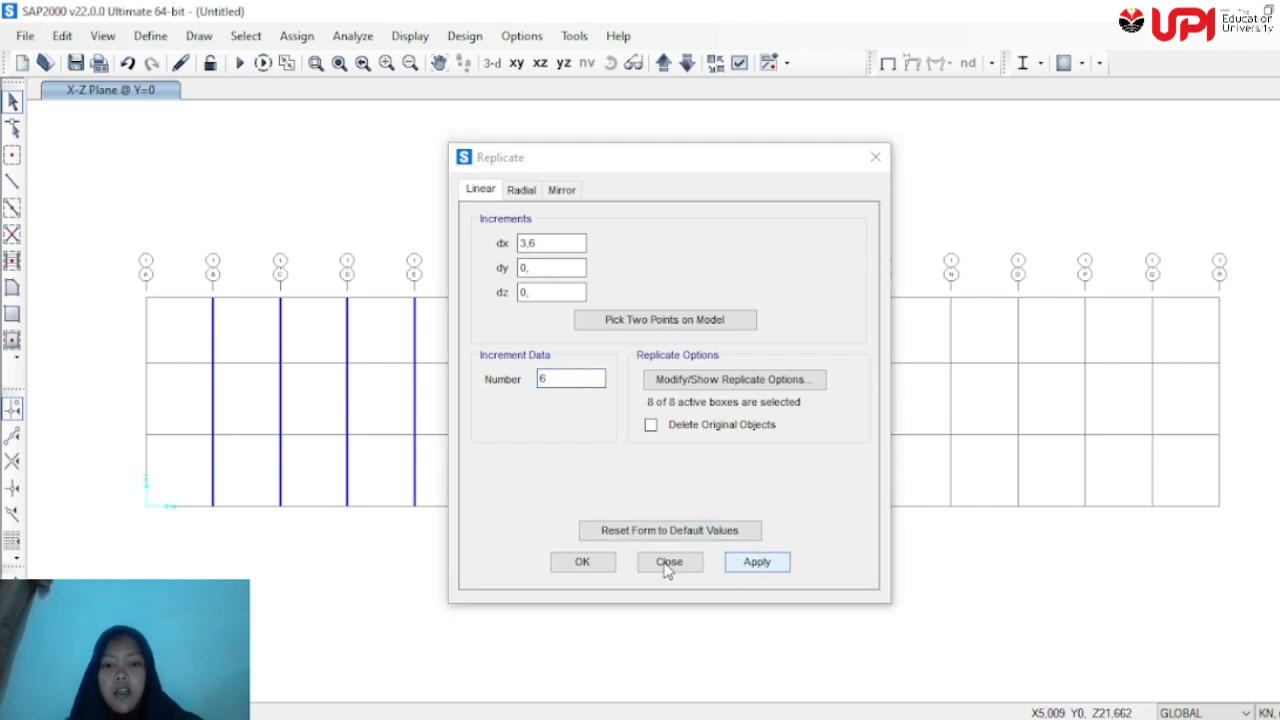
click(578, 563)
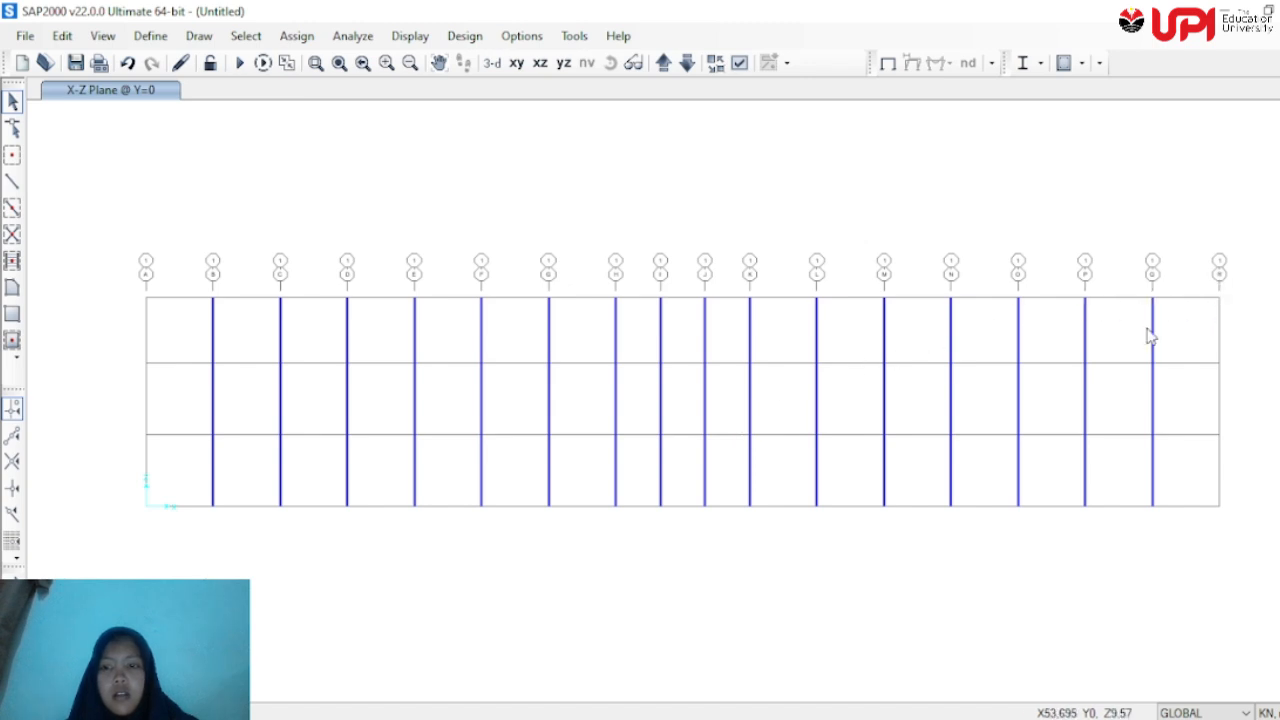
Replicate all column segments in the Y=0 plane linearly with dx 0, dy 16,2 and 1 copy
drag(1178, 328, 209, 350)
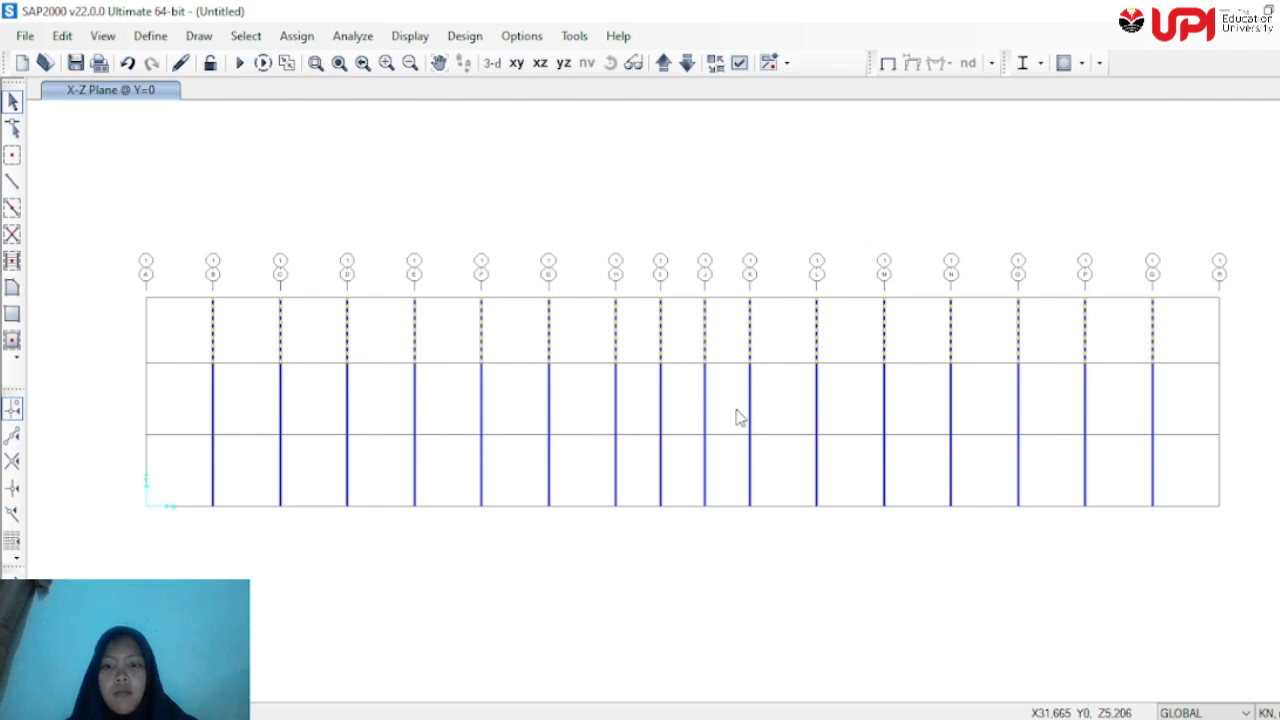
drag(1158, 400, 197, 411)
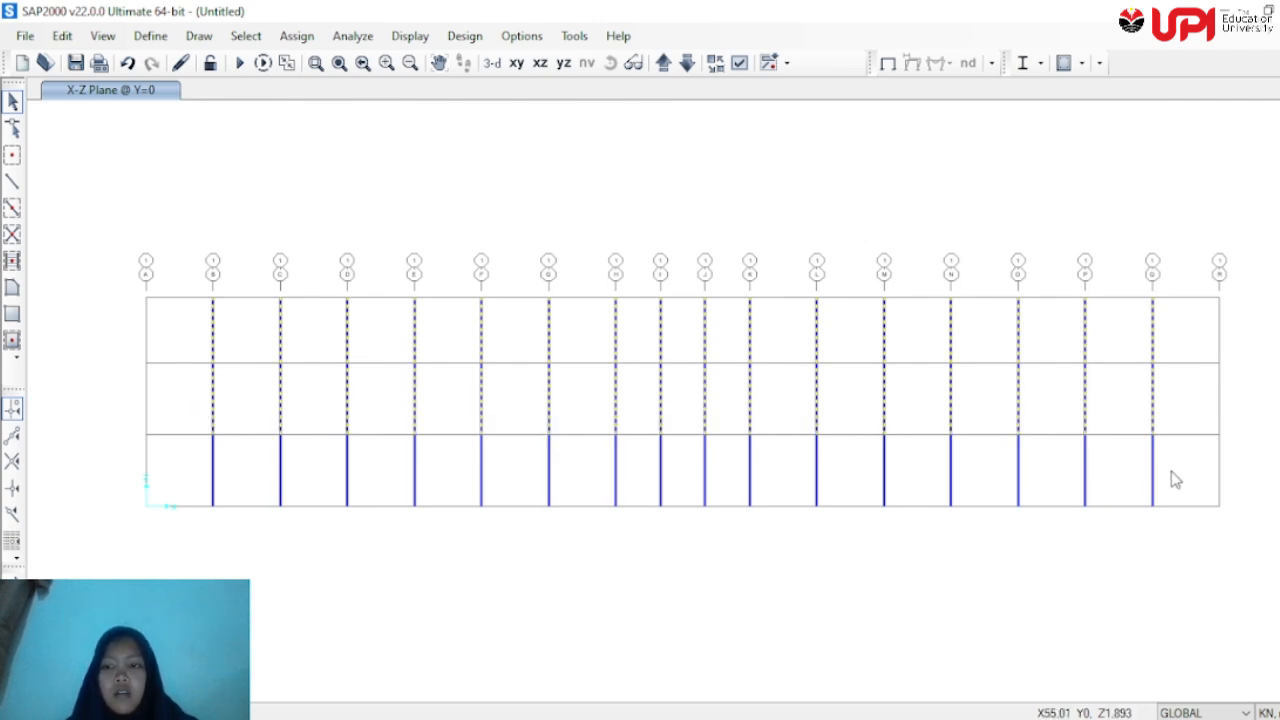
drag(1171, 471, 150, 467)
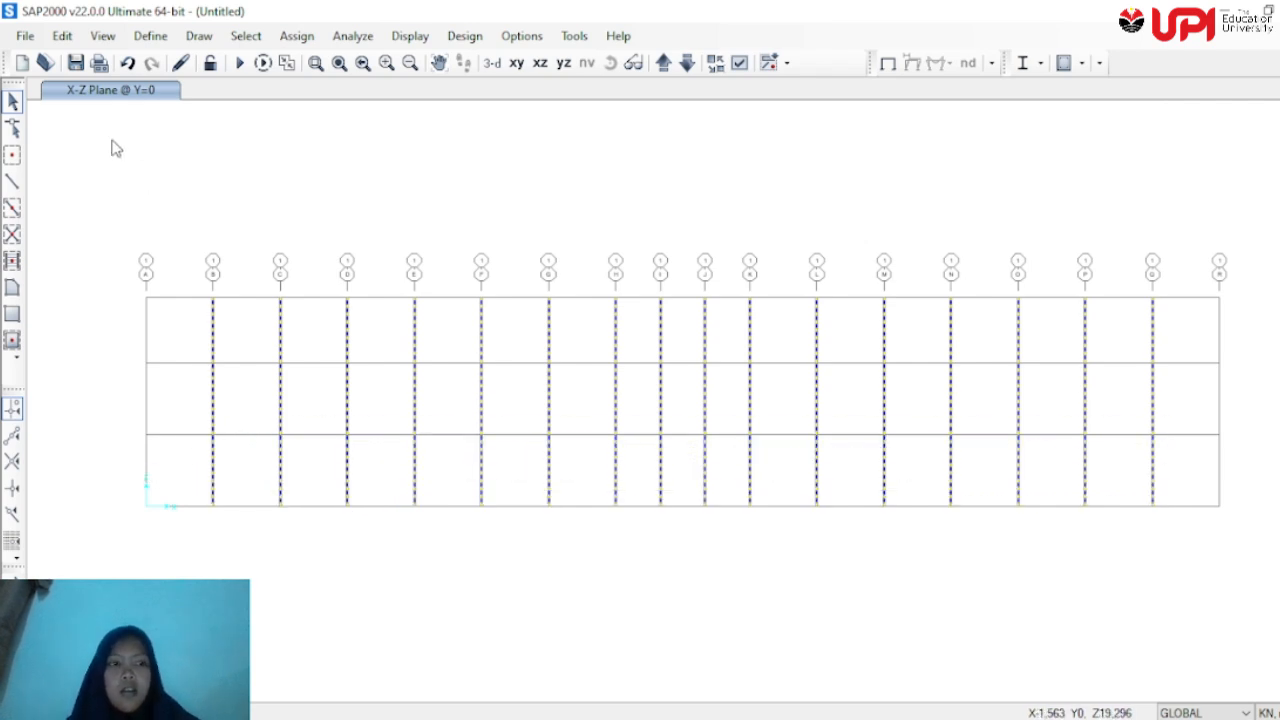
click(62, 38)
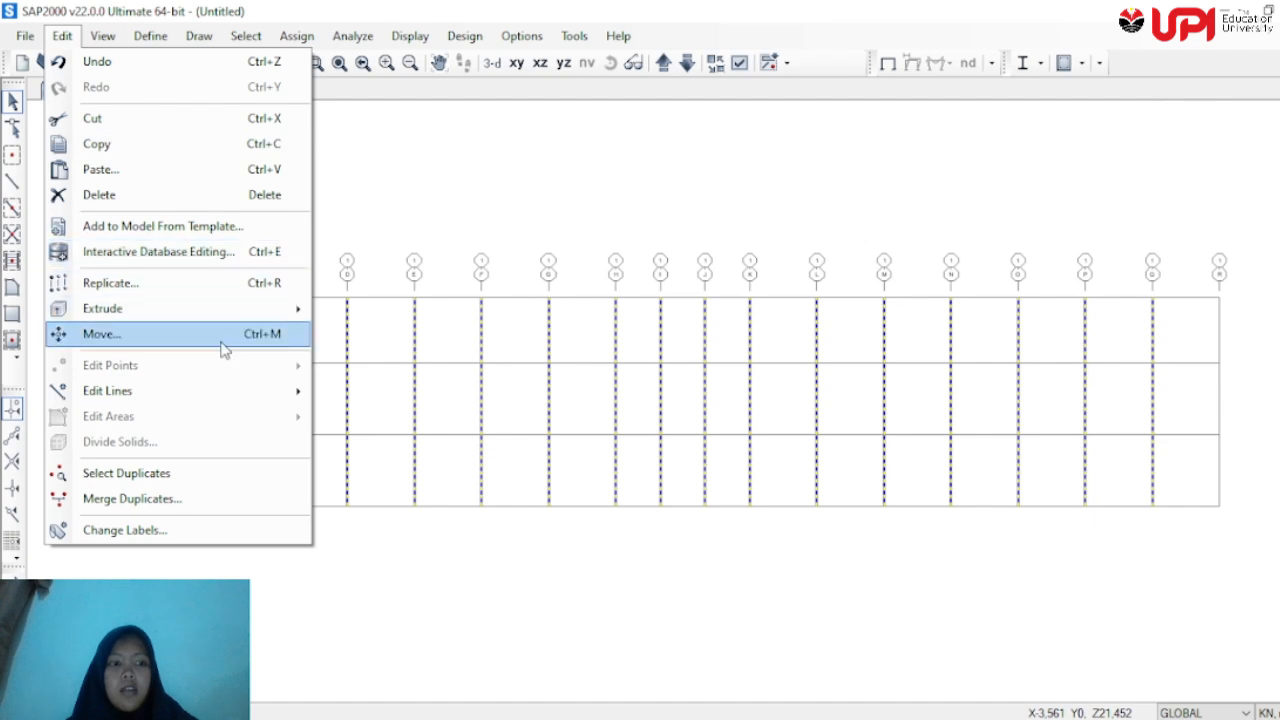
click(171, 290)
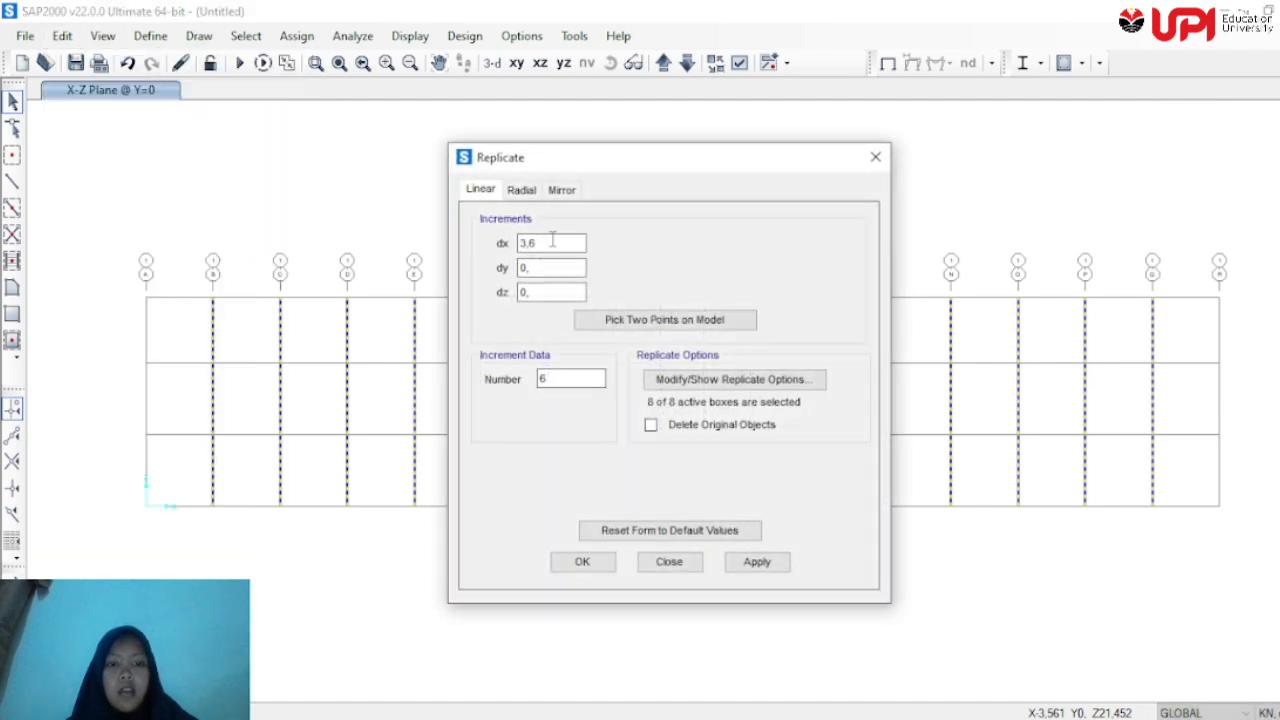
text(0)
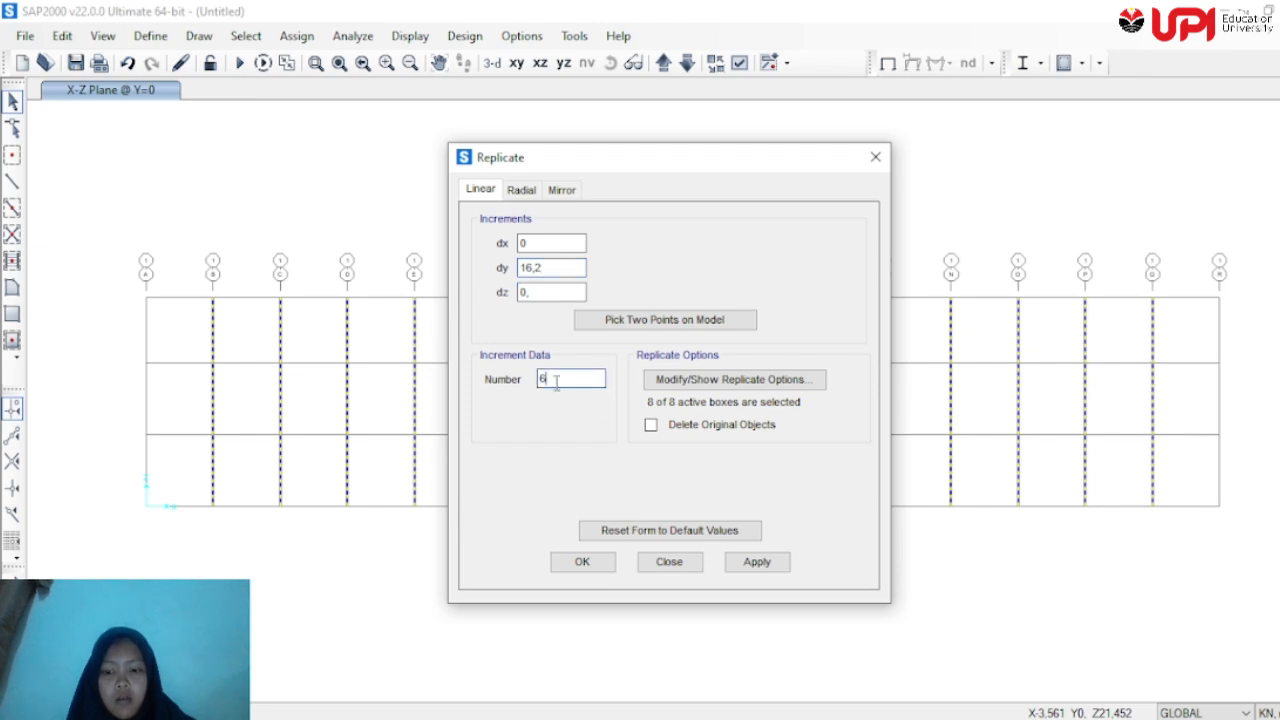
key(BackSpace)
text(1)
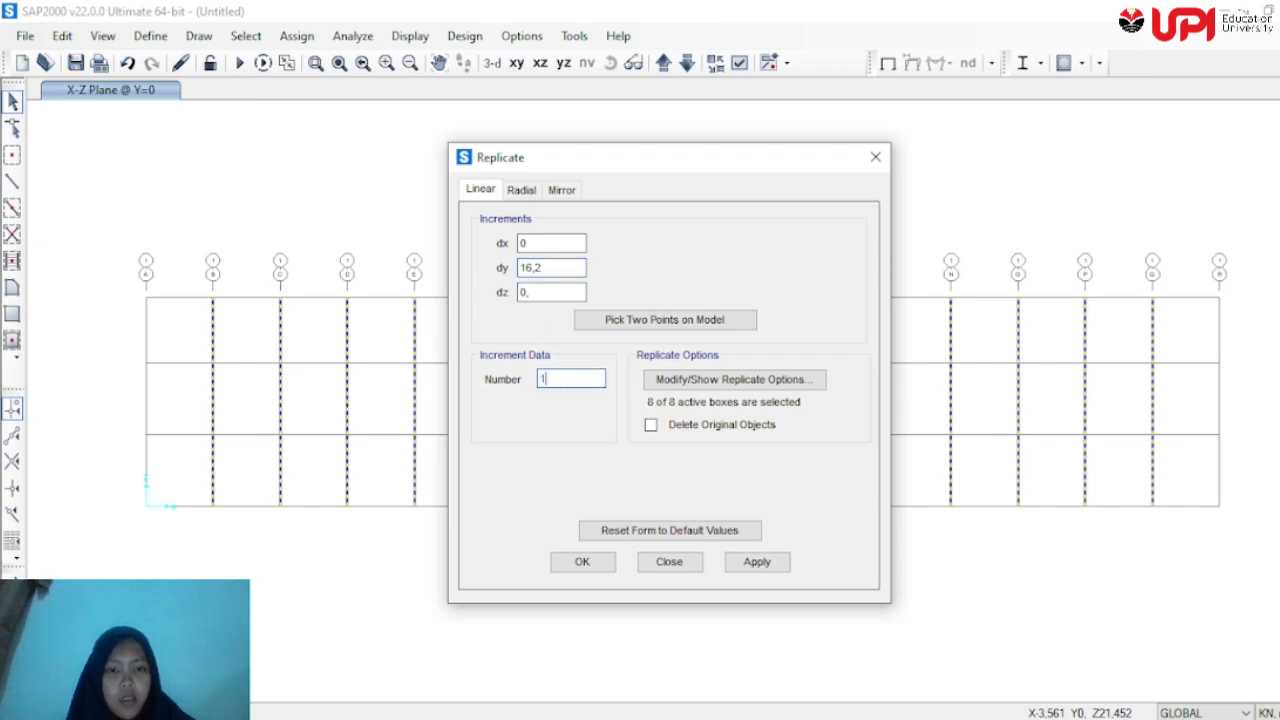
click(752, 561)
click(590, 562)
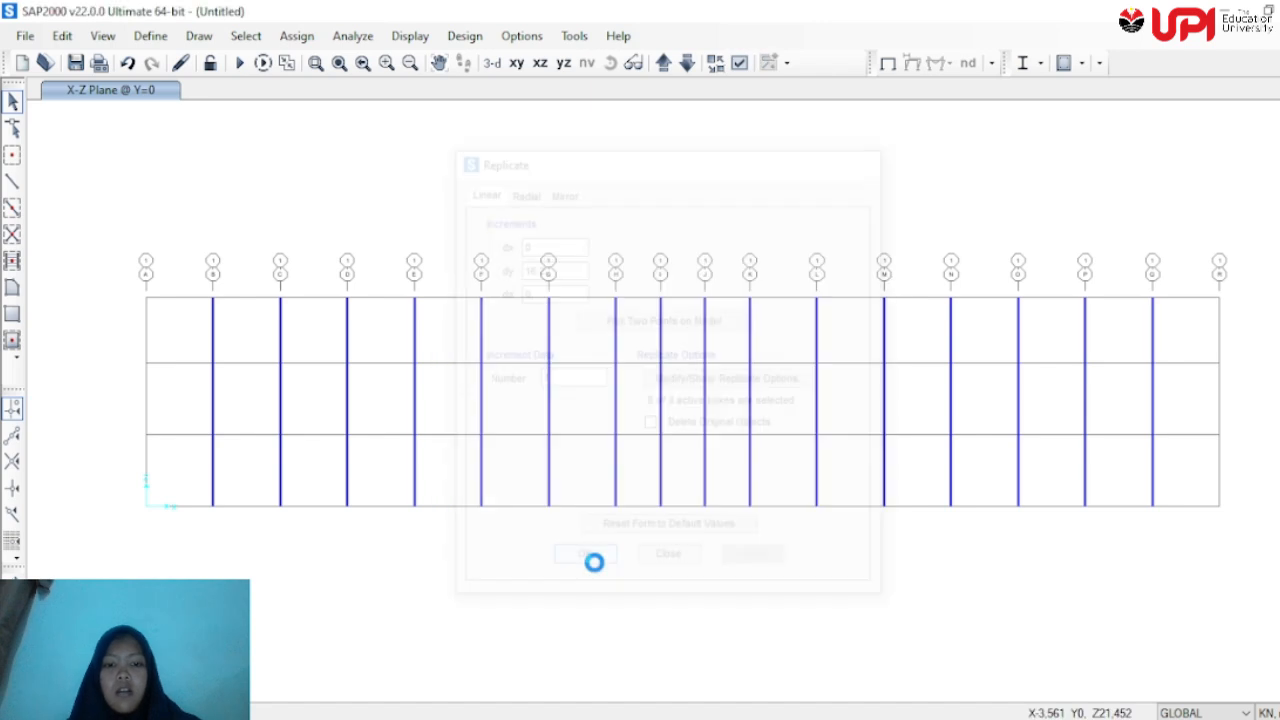
Inspect both rows of replicated columns in the 3-D view from a rotated angle
click(490, 70)
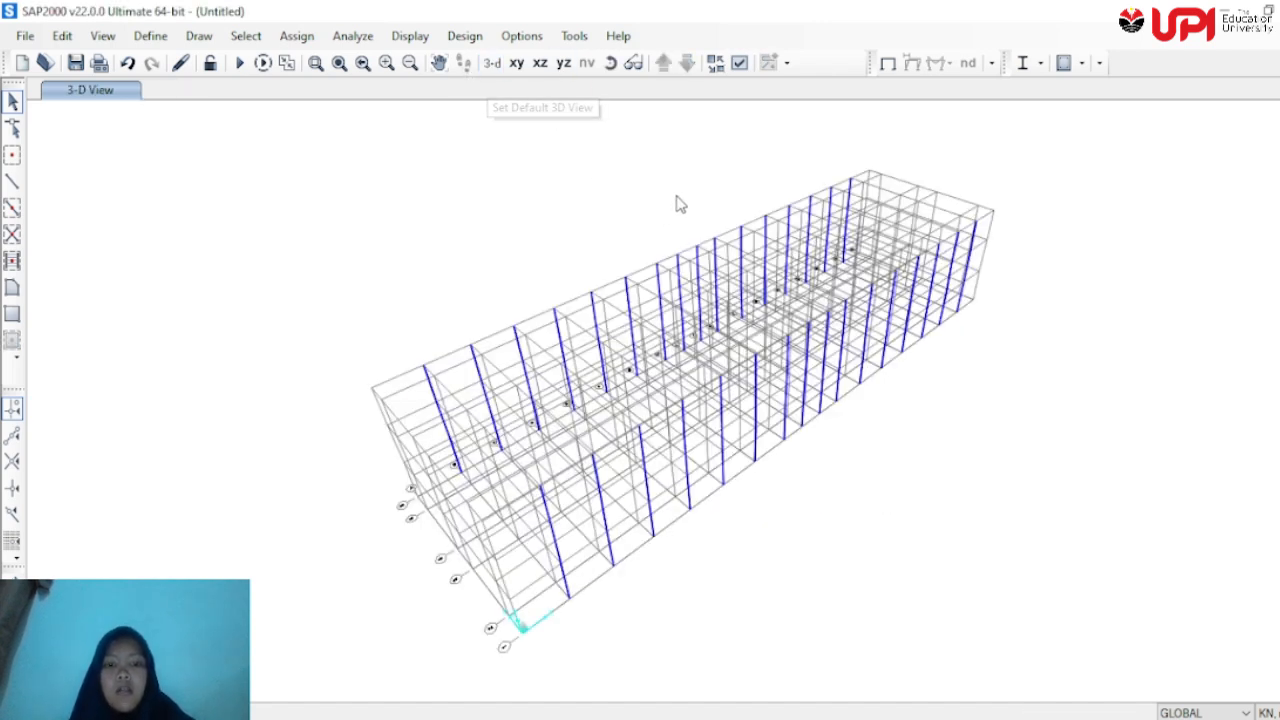
click(617, 64)
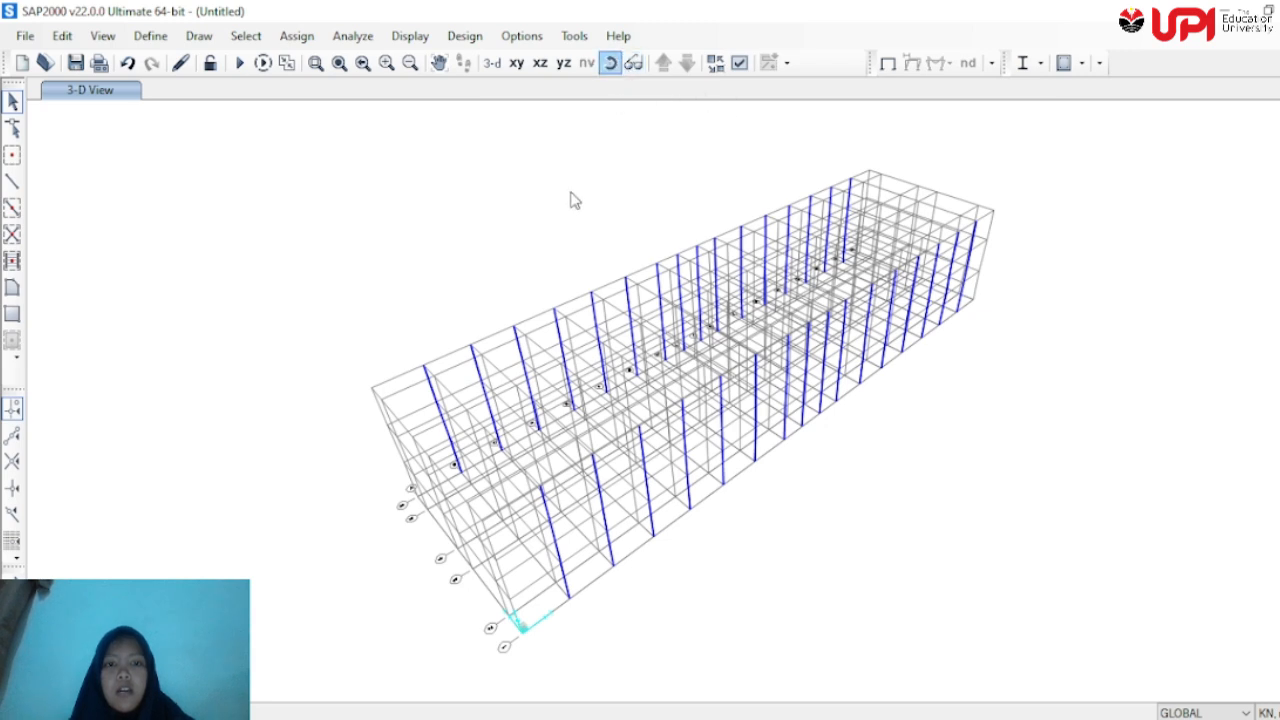
mouse_move(570, 192)
mouse_down()
mouse_move(586, 178)
mouse_move(573, 179)
mouse_up()
click(611, 62)
drag(589, 257, 534, 180)
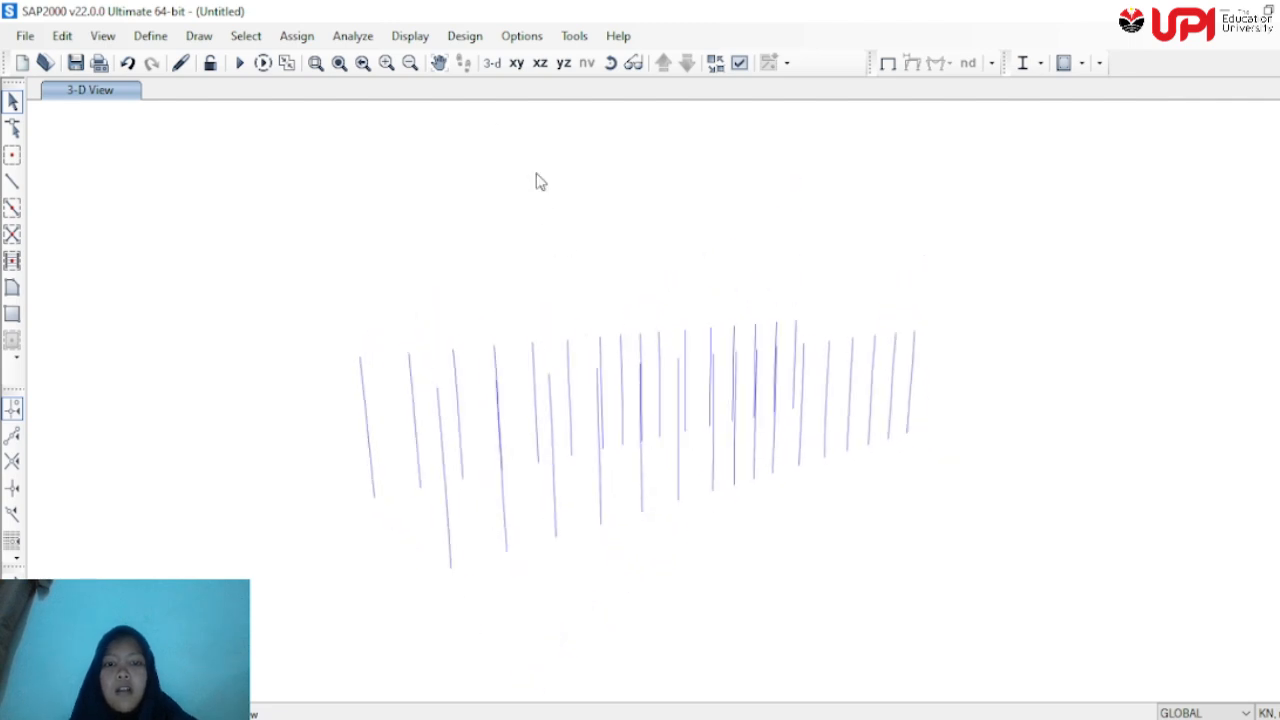
Draw straight K1 35x35 frame columns storey by storey along grid line A, from the base to the top level, in the X-Z plane at Y=1,8
click(540, 63)
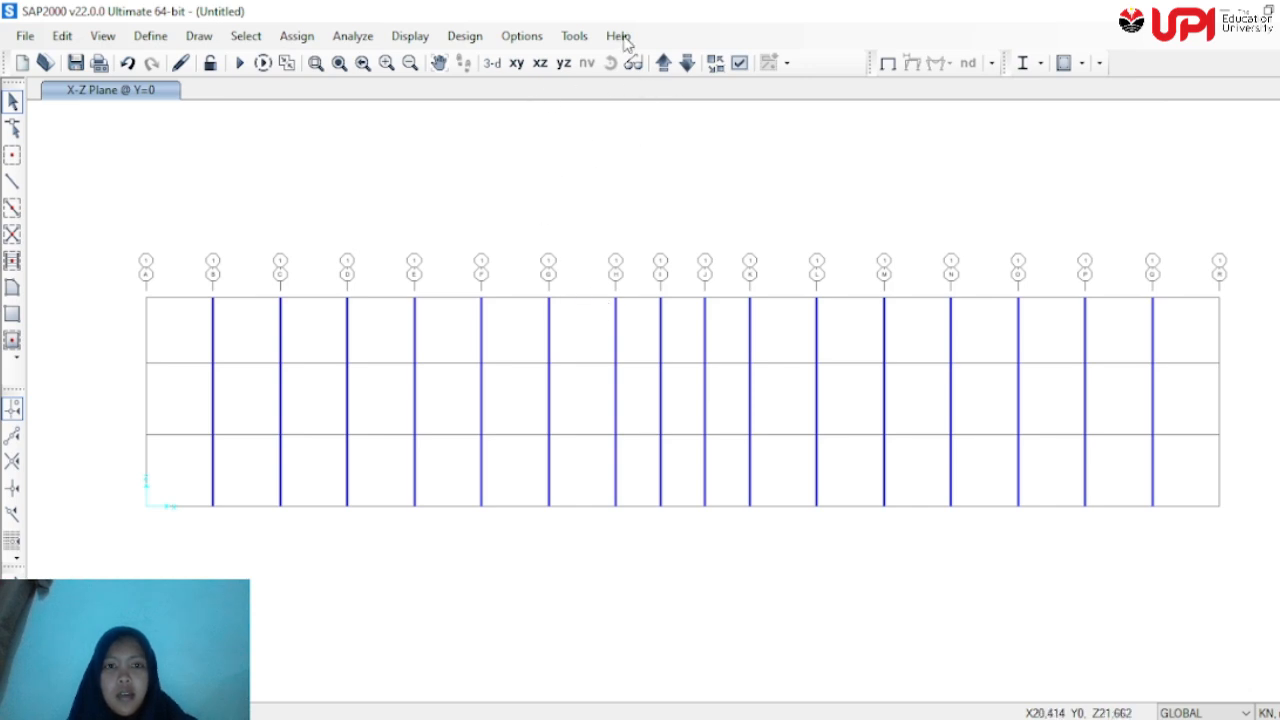
click(663, 63)
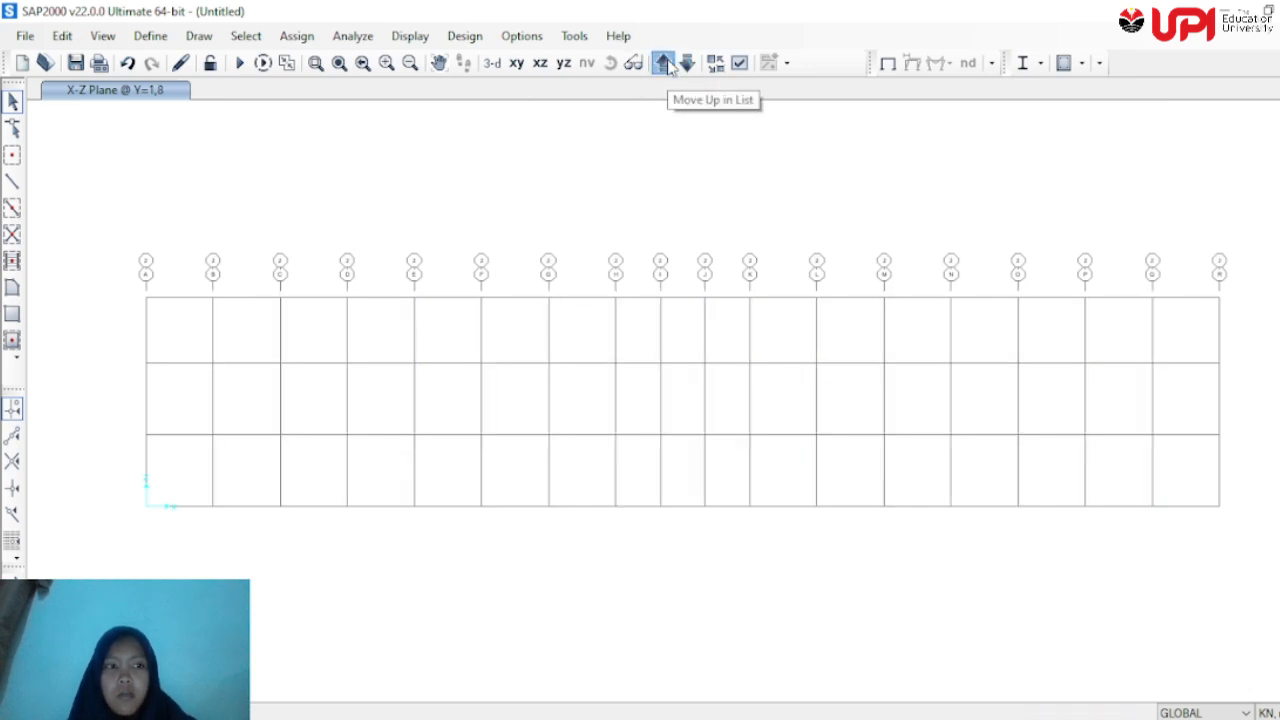
click(18, 184)
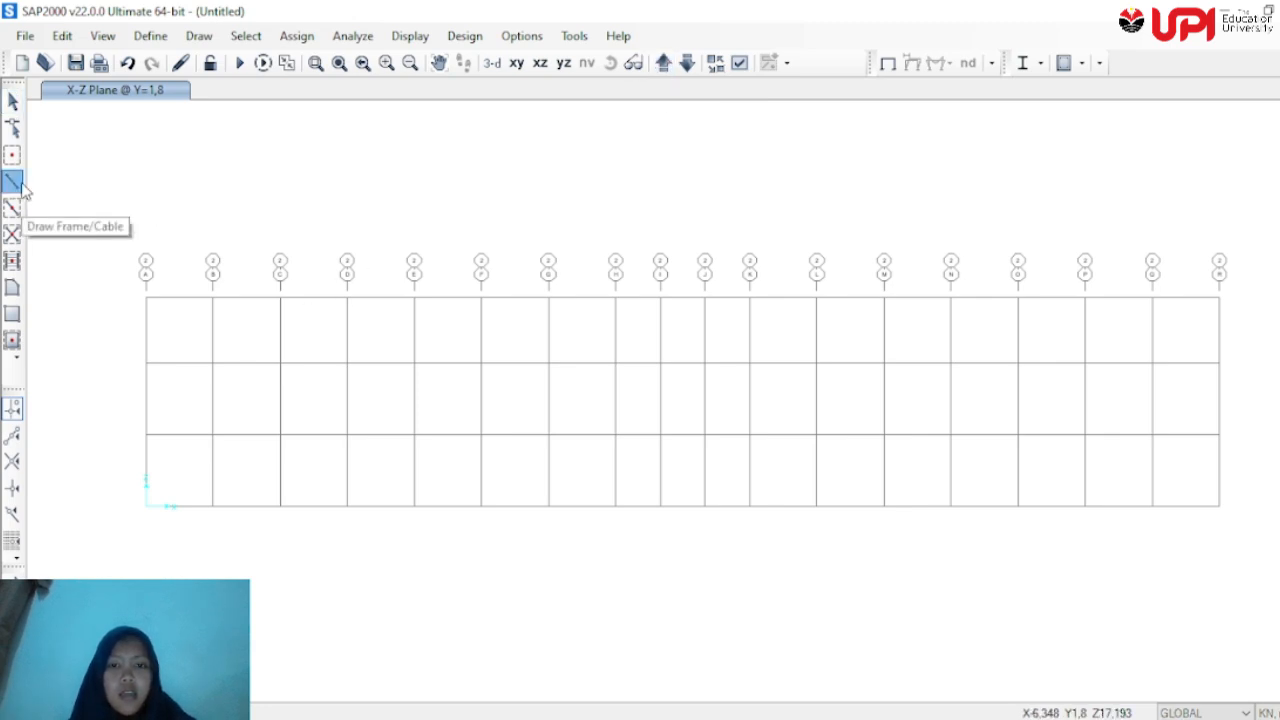
click(932, 230)
click(932, 230)
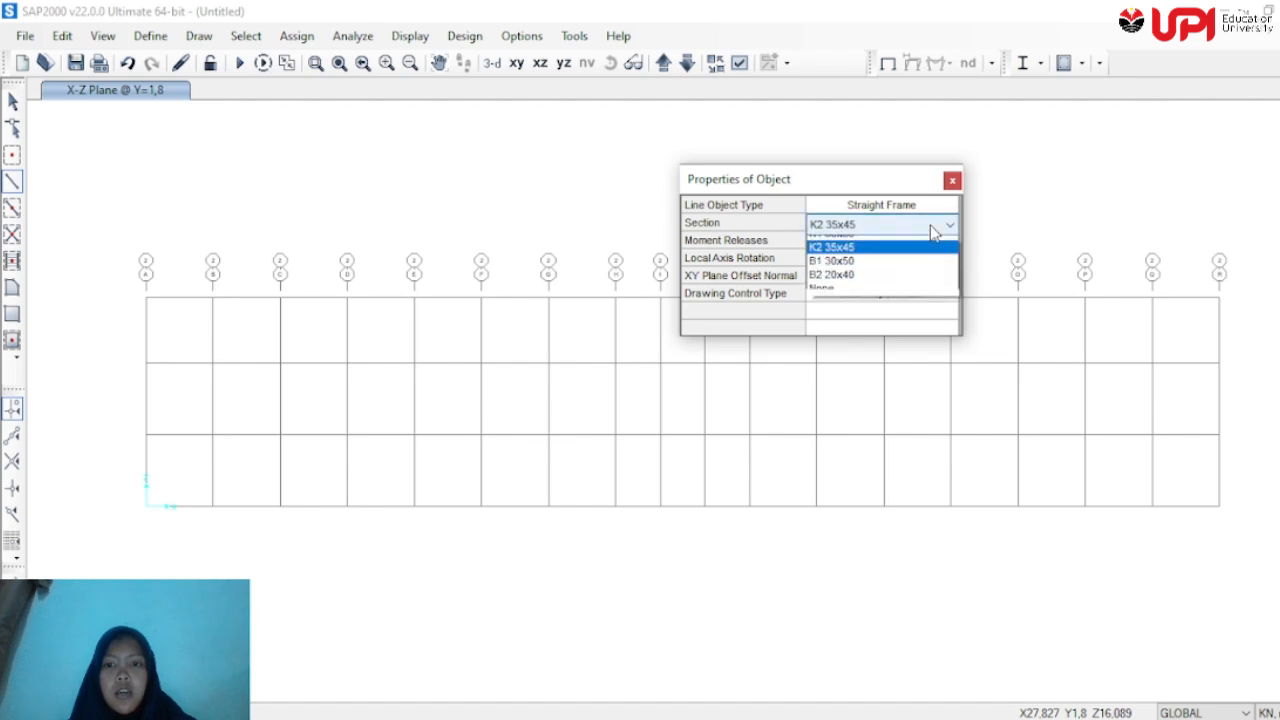
click(897, 244)
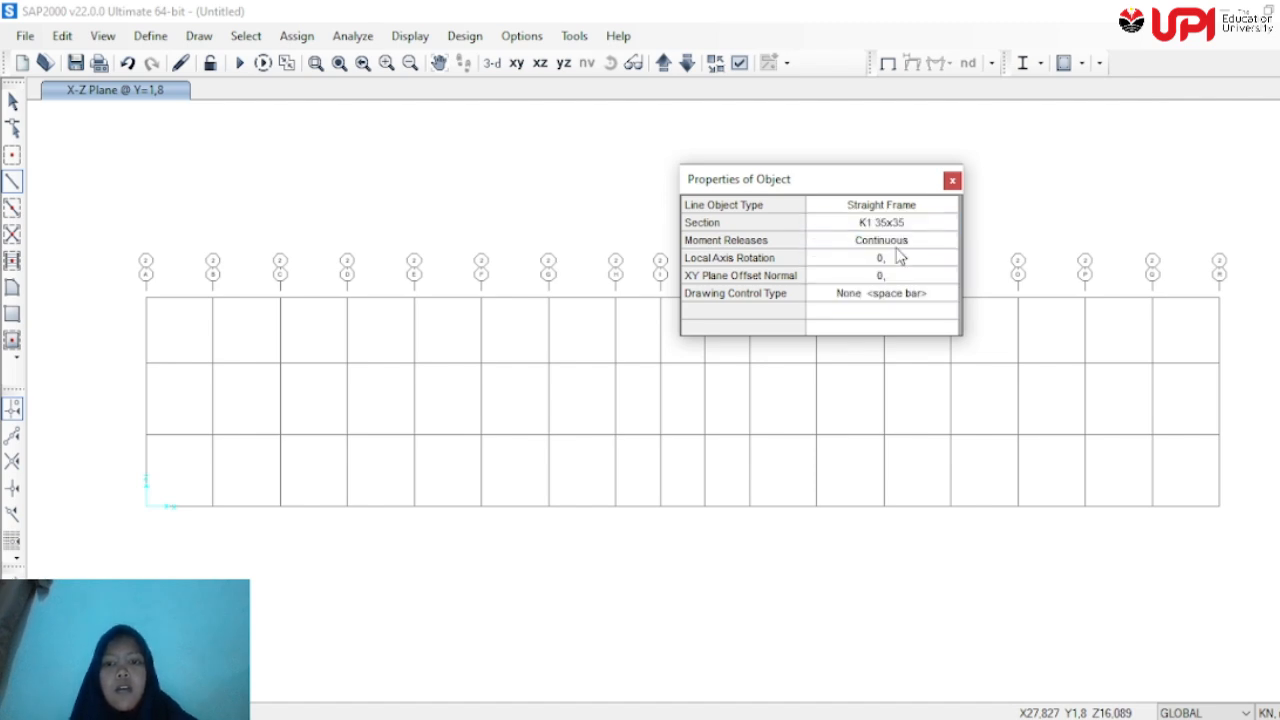
drag(826, 180, 937, 129)
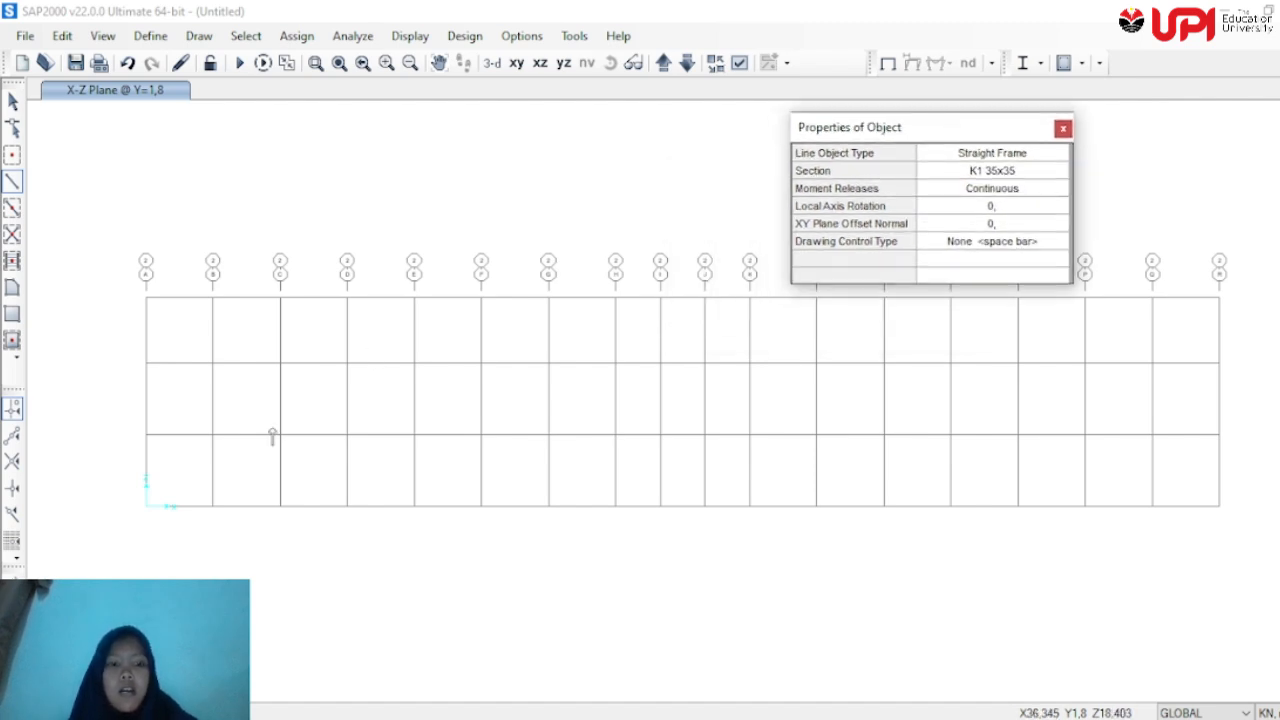
click(146, 505)
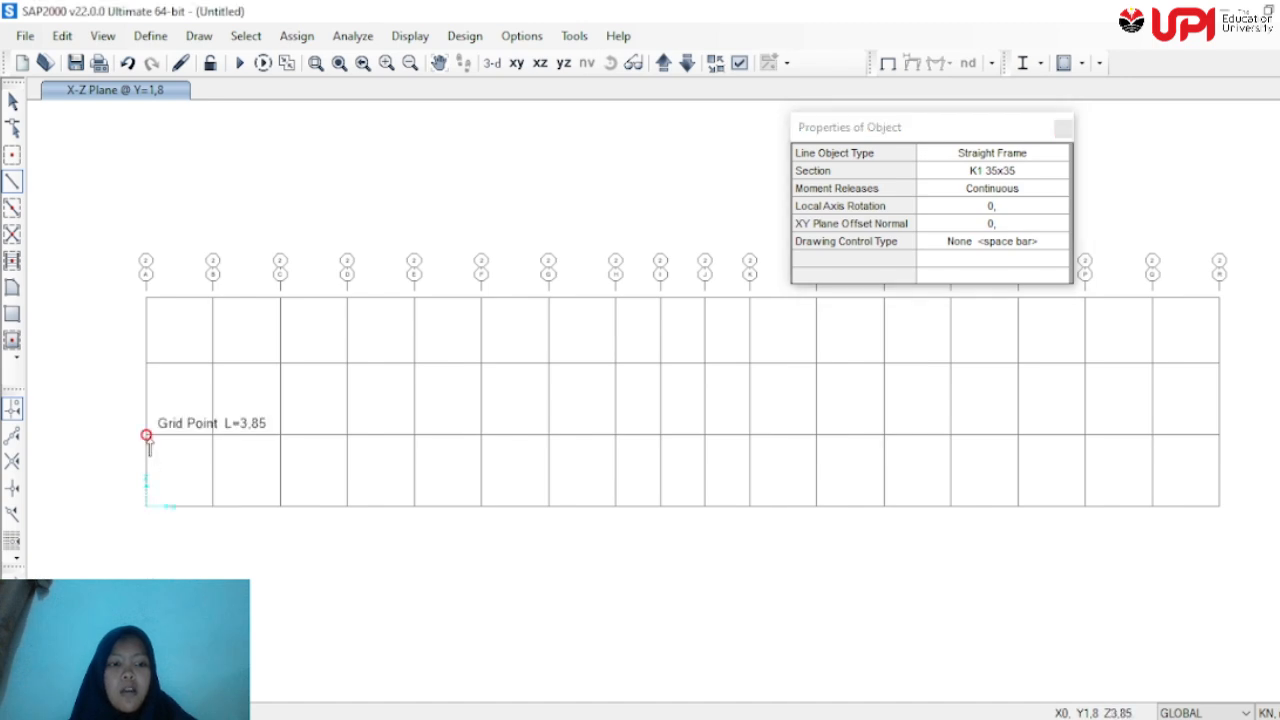
click(146, 435)
click(146, 364)
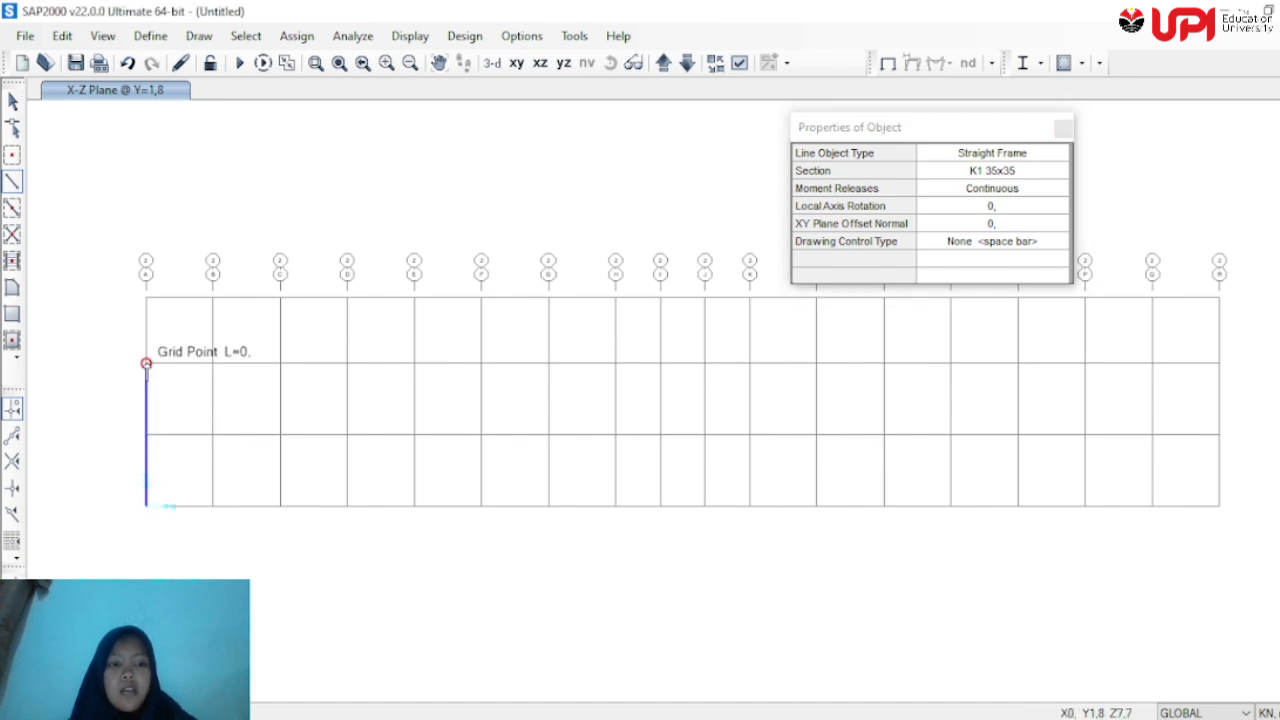
click(146, 298)
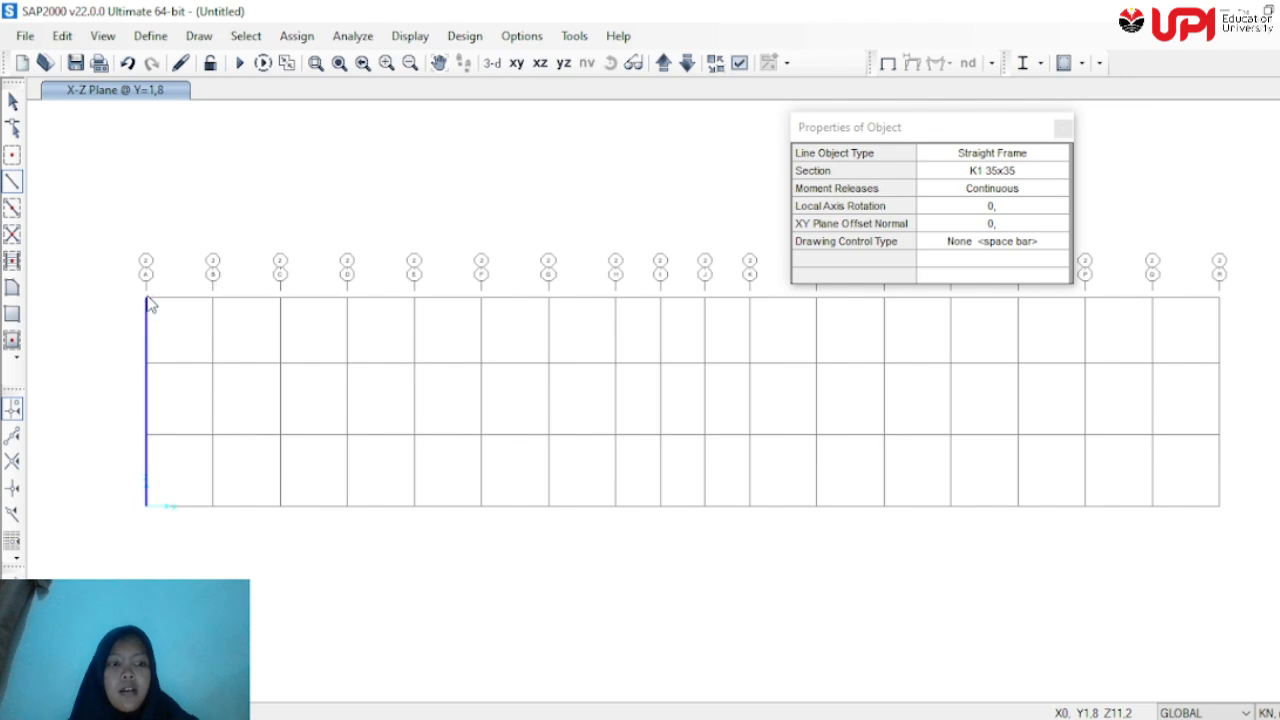
key(Escape)
Replicate the three column segments on grid line A linearly with dx 3,6, dy 0 and 7 copies
drag(178, 343, 123, 333)
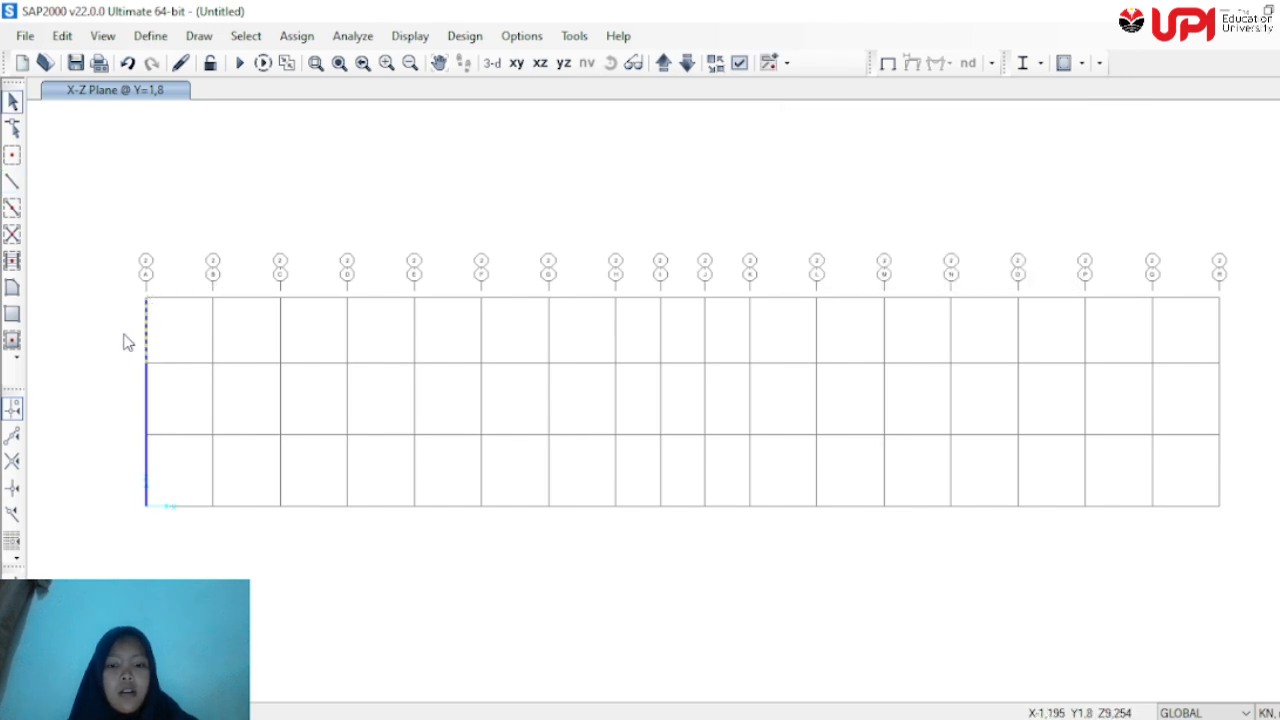
drag(151, 390, 112, 379)
drag(170, 481, 141, 465)
click(64, 35)
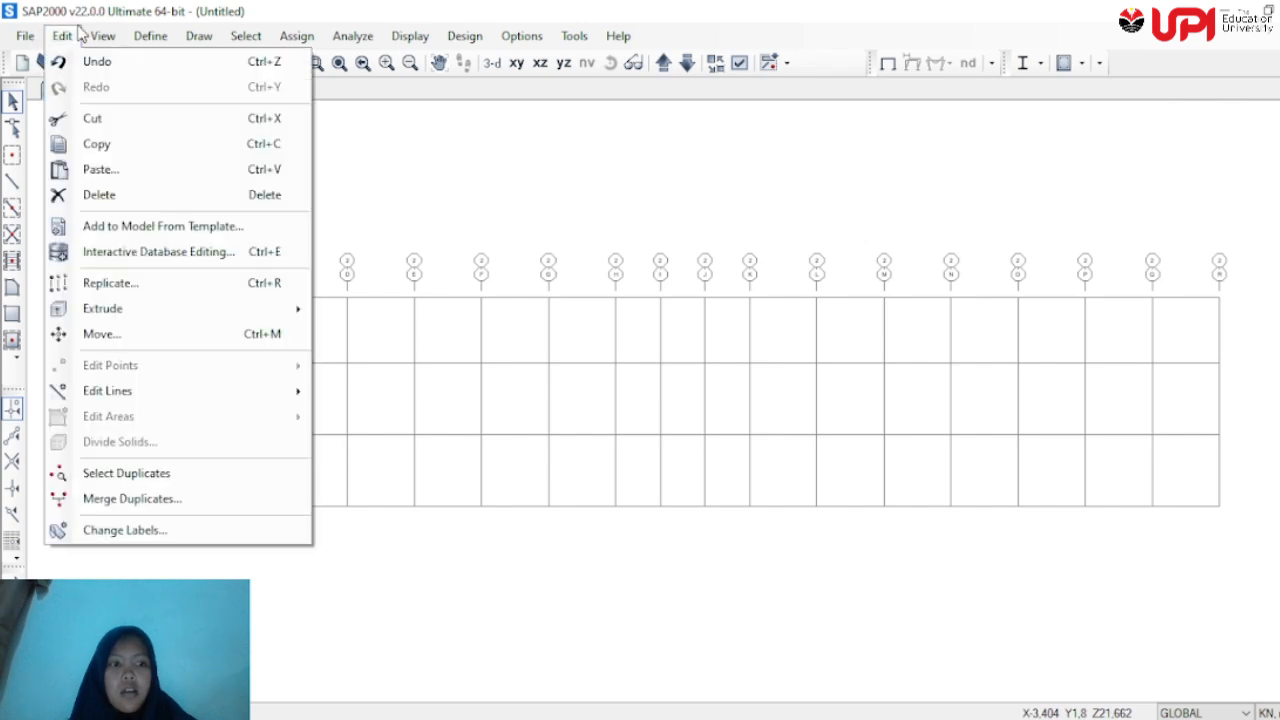
click(62, 36)
click(62, 37)
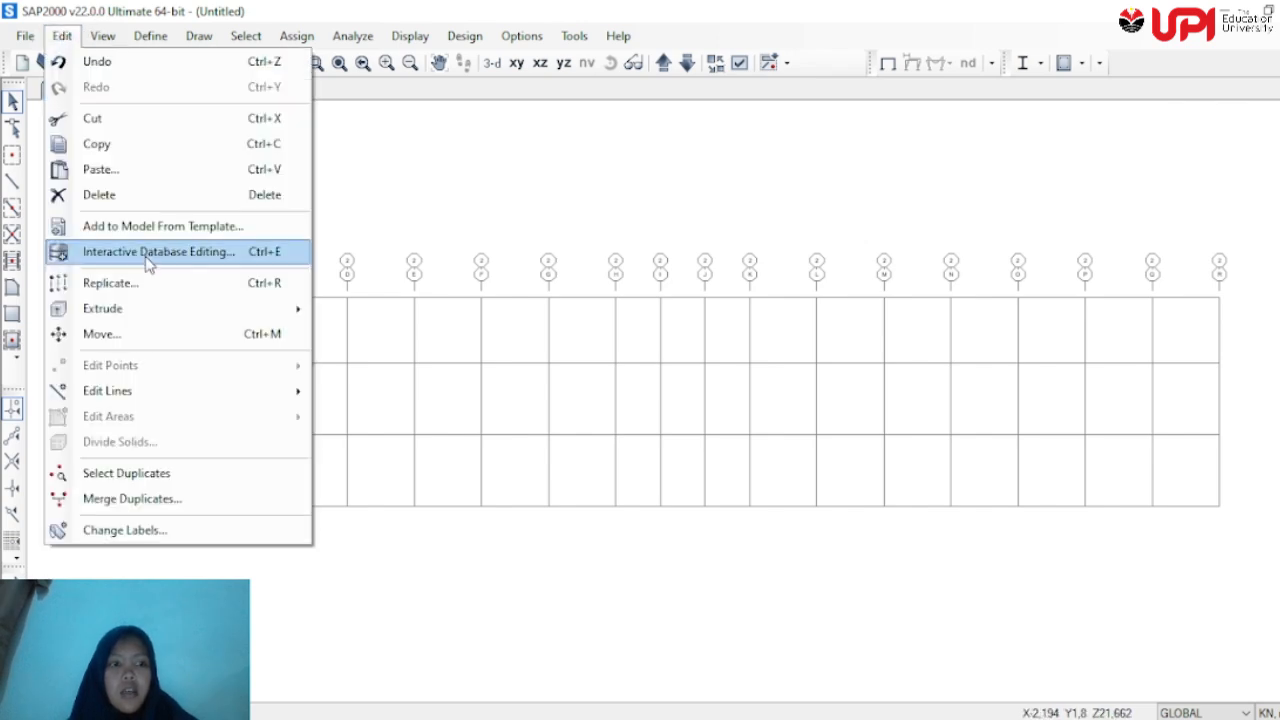
click(110, 283)
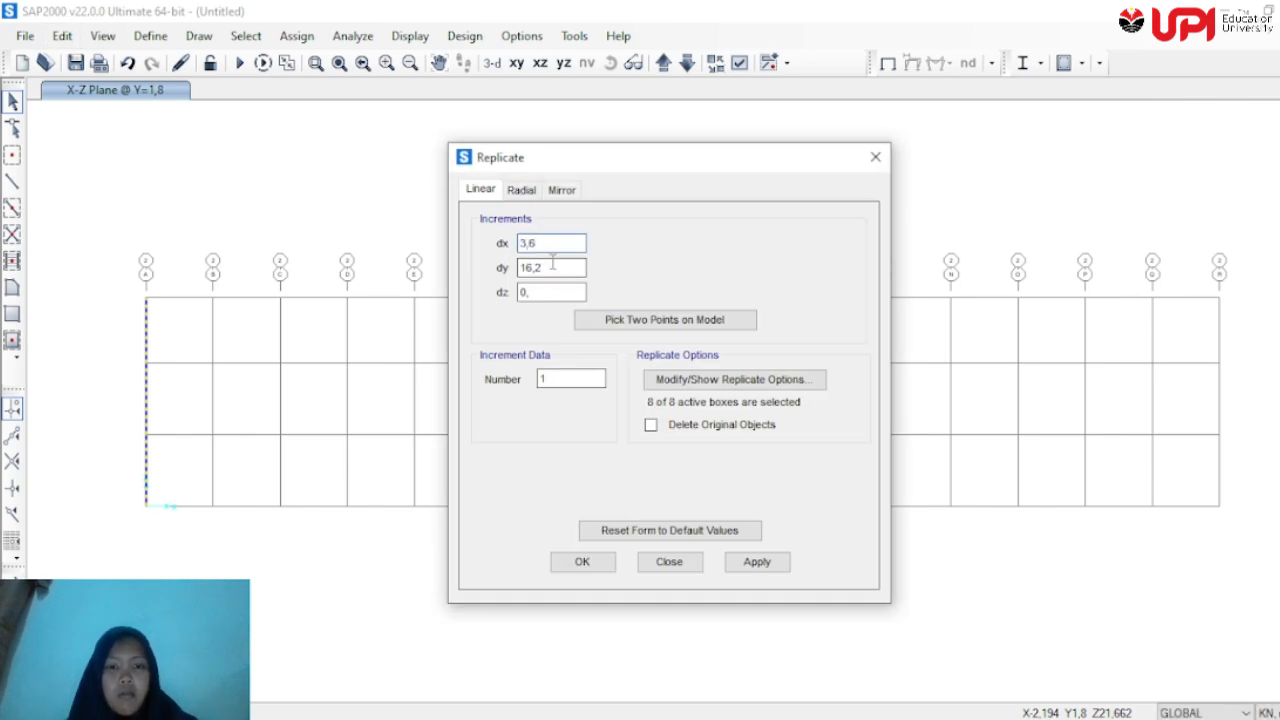
drag(552, 263, 517, 267)
text(0)
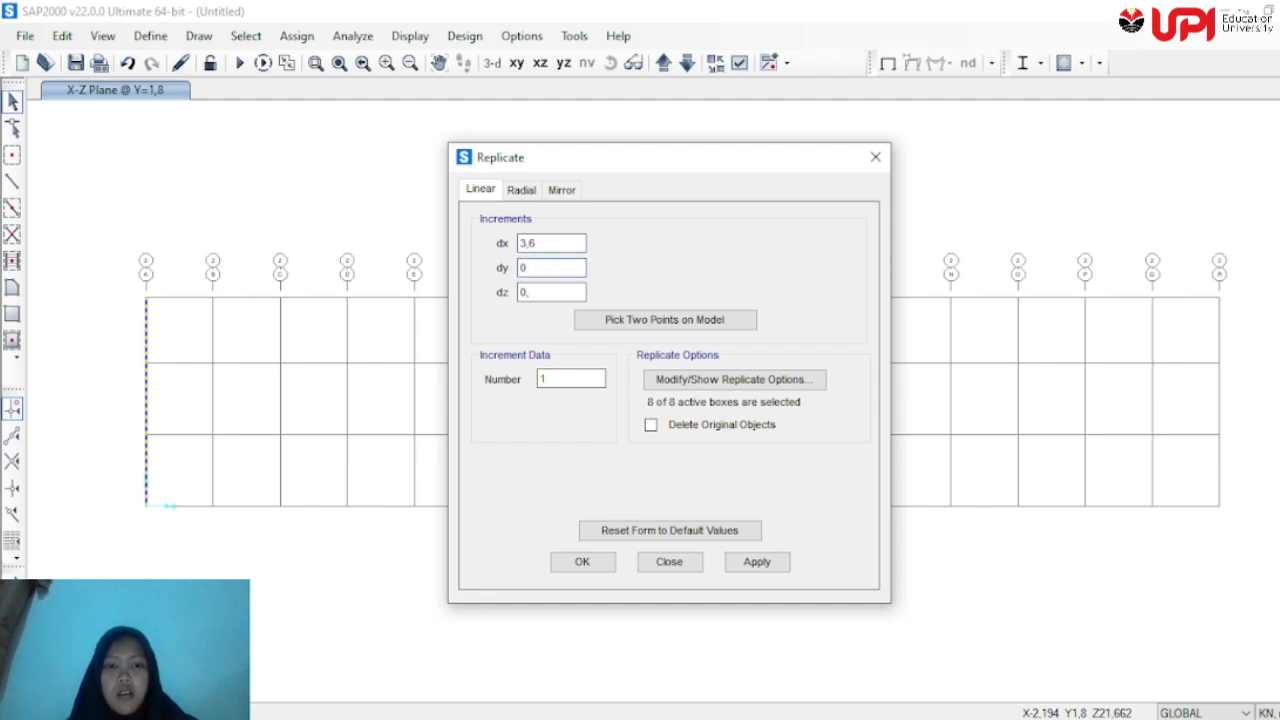
drag(658, 171, 957, 178)
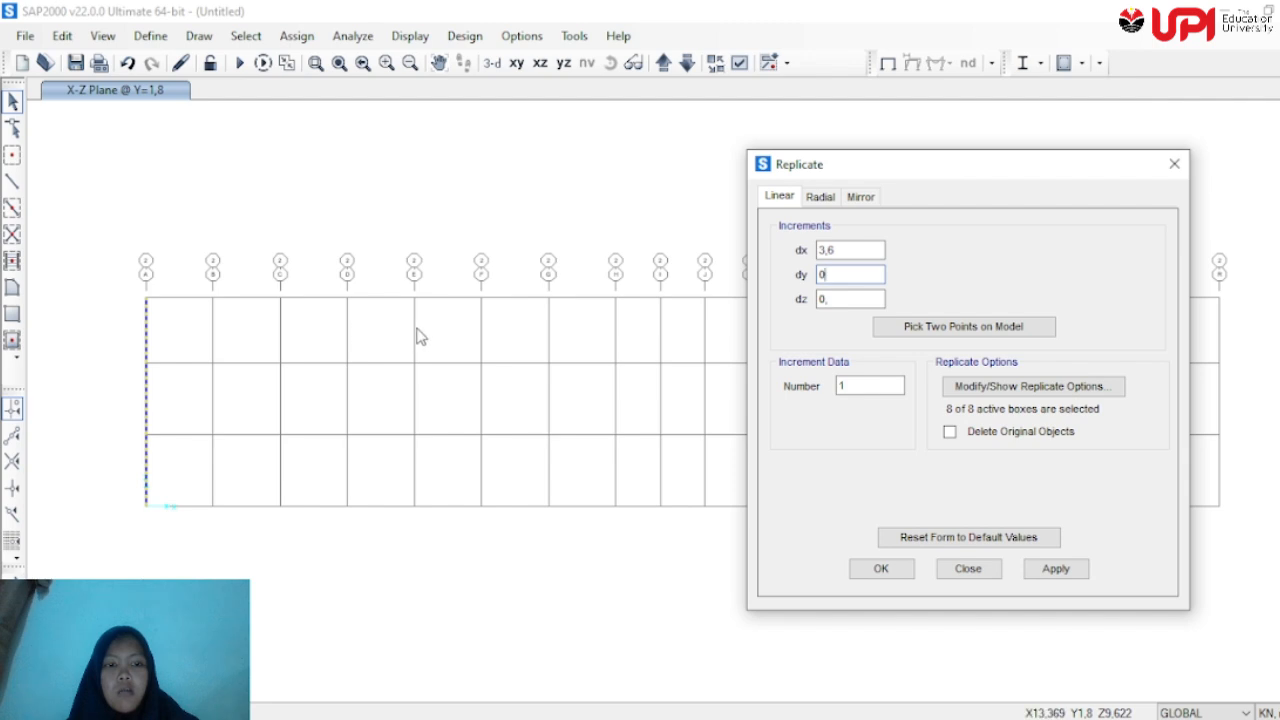
click(841, 386)
text(7)
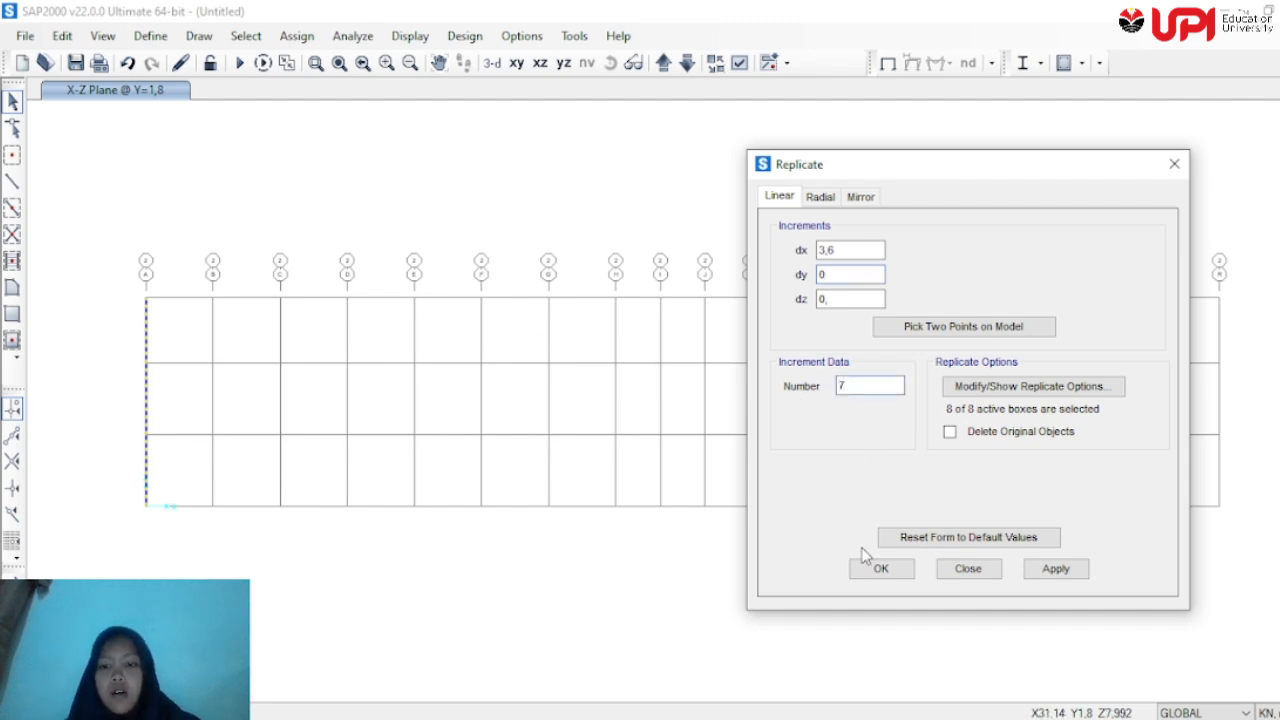
click(1083, 571)
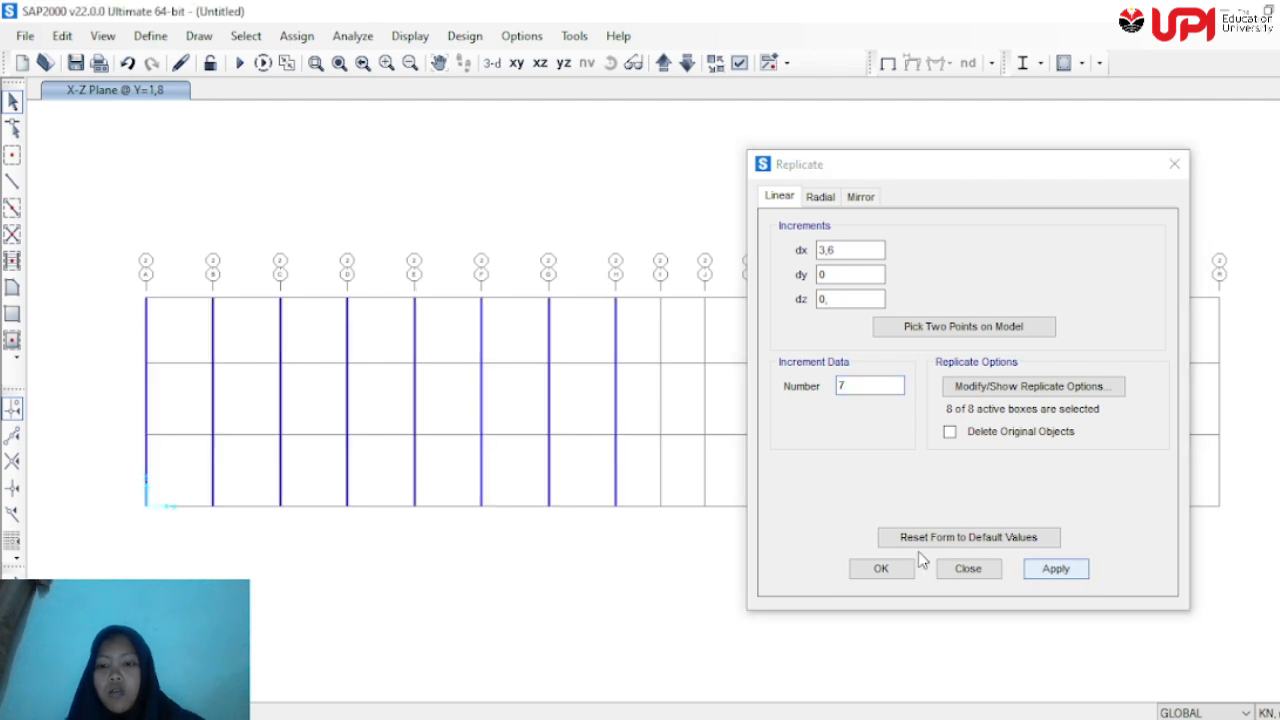
Replicate the three column segments on grid line H linearly with dx 2,4, dy 0, dz 0 and 3 copies
click(892, 564)
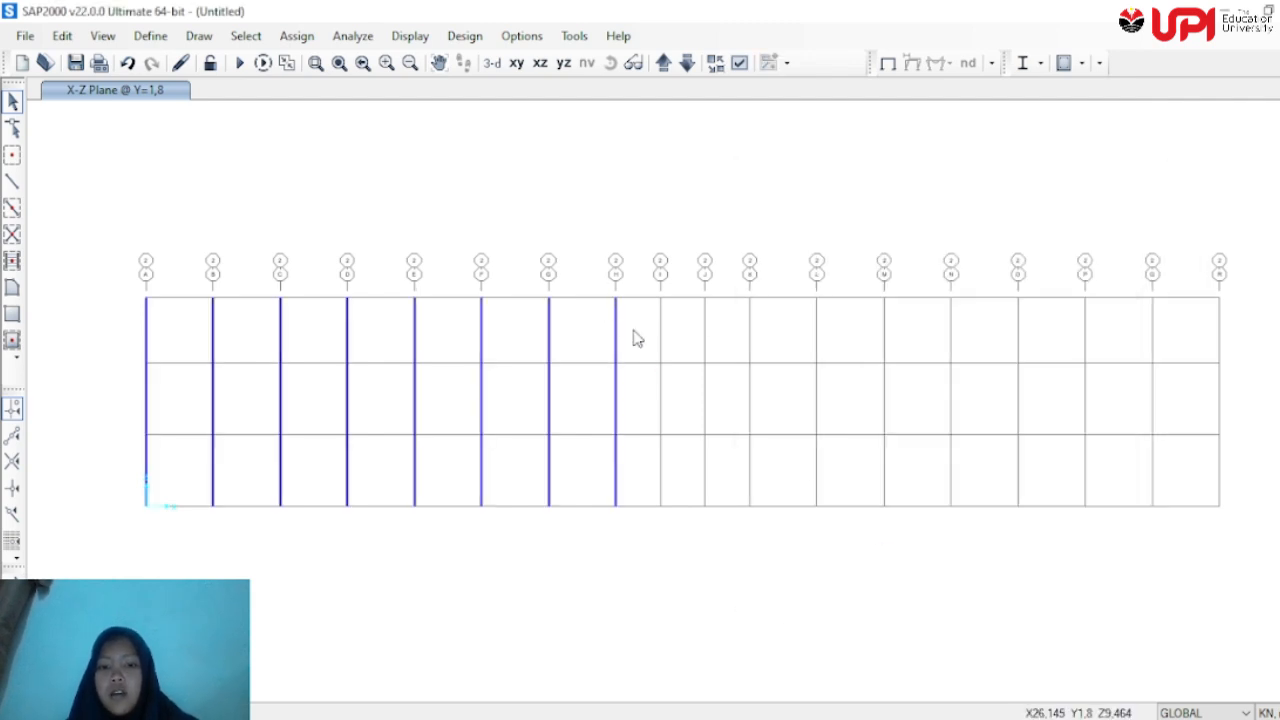
click(616, 337)
click(616, 401)
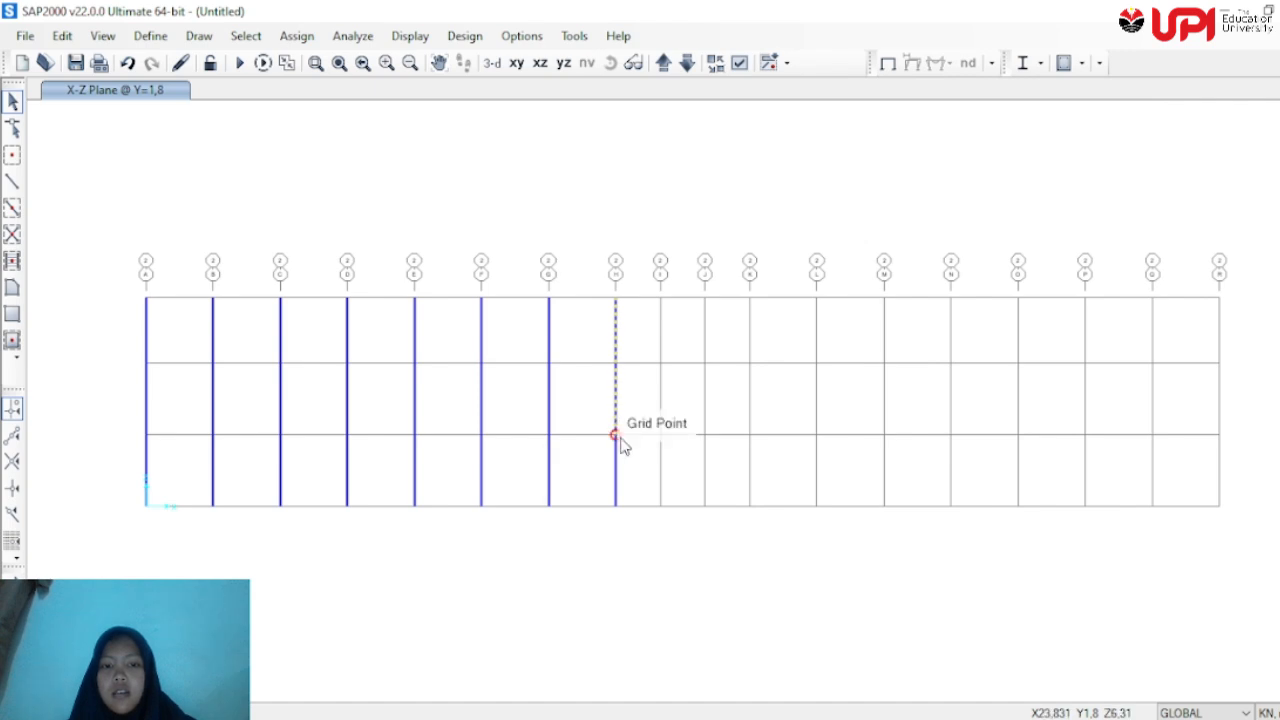
click(616, 449)
click(62, 36)
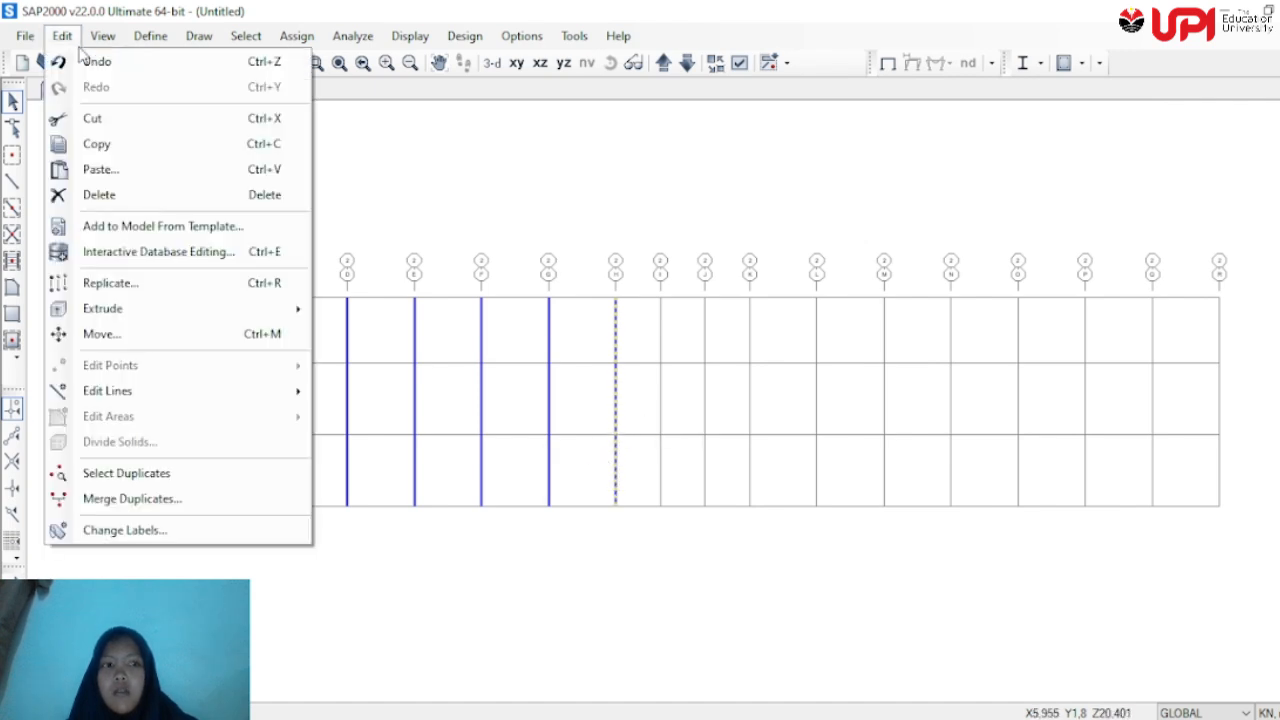
click(120, 288)
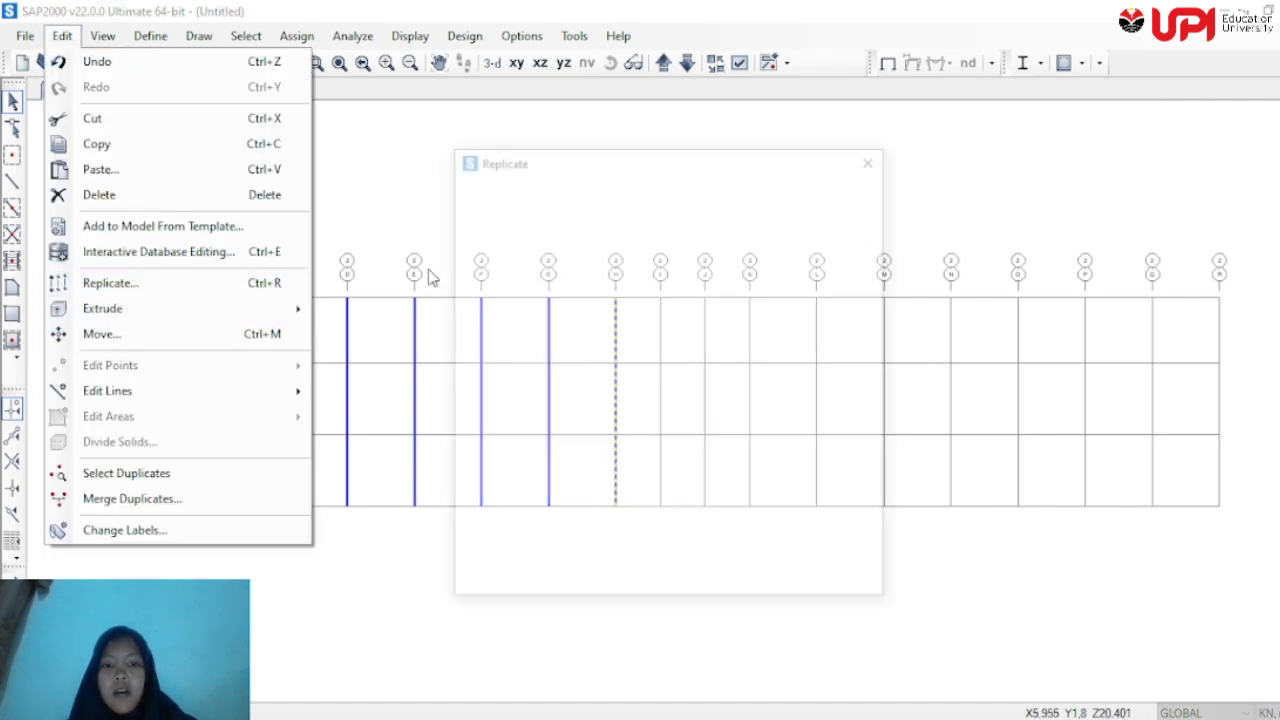
drag(565, 243, 505, 243)
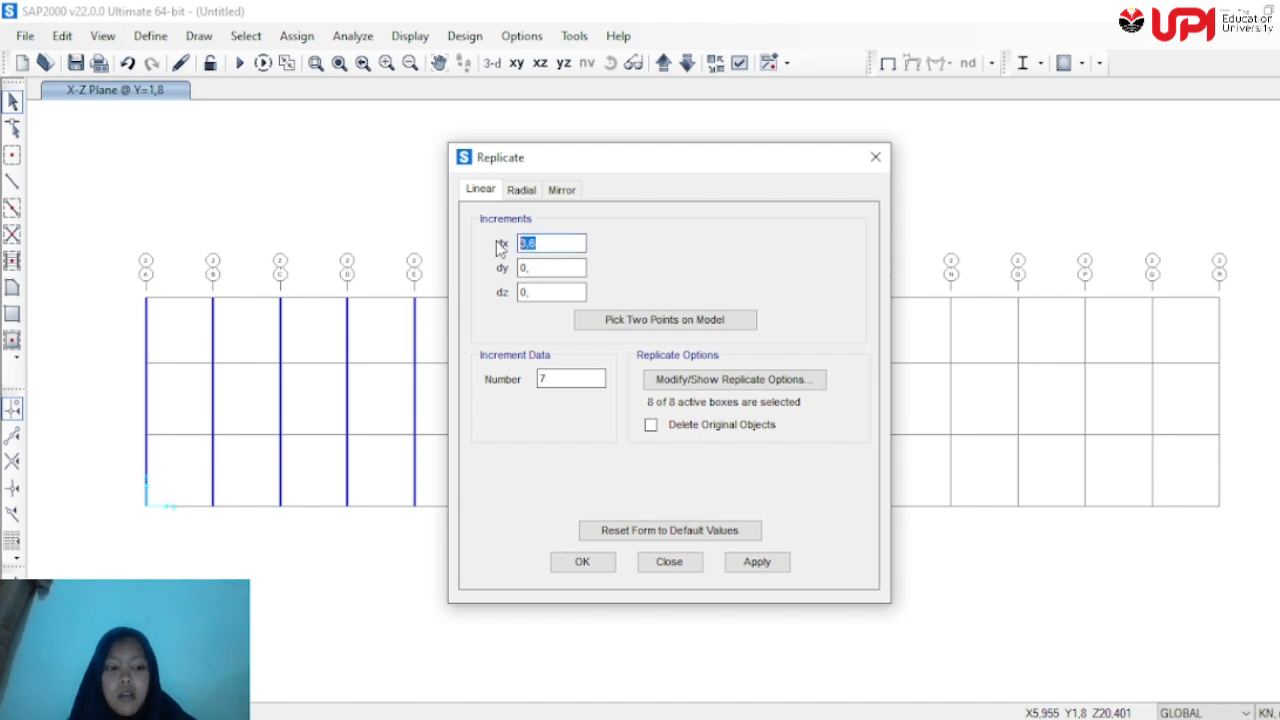
text(2,4)
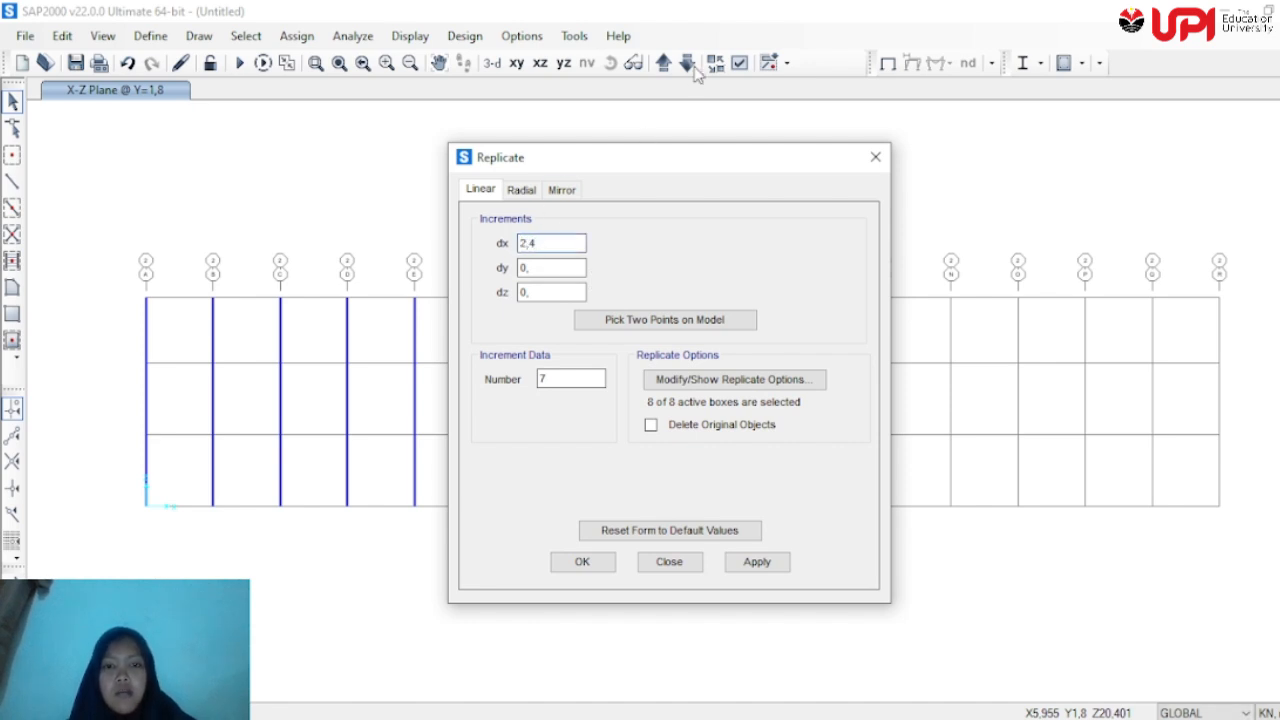
drag(689, 160, 363, 171)
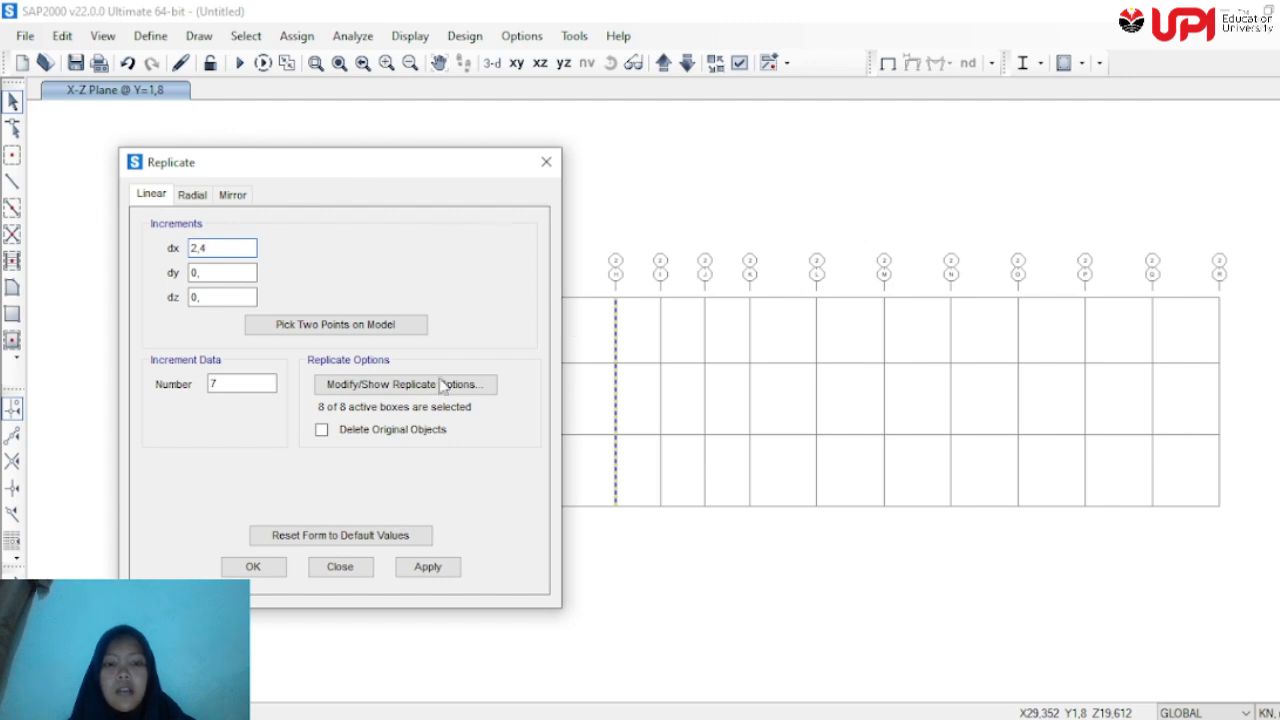
drag(247, 392, 205, 388)
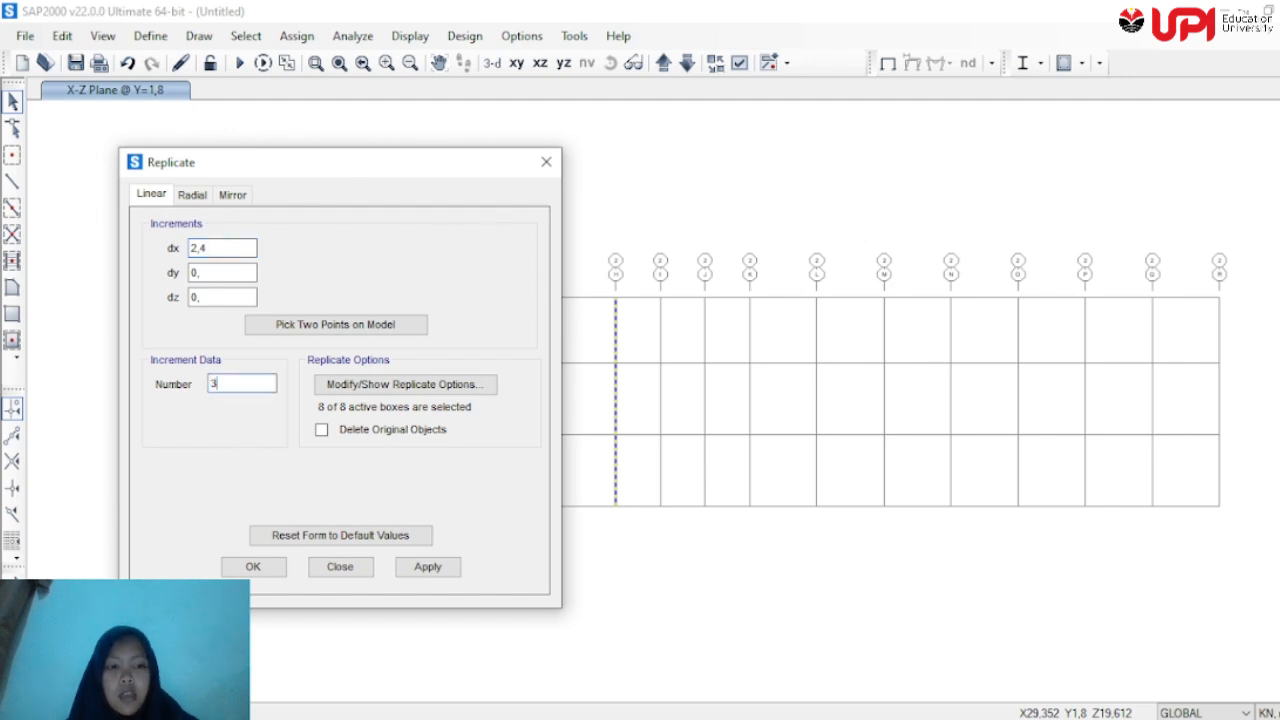
click(440, 567)
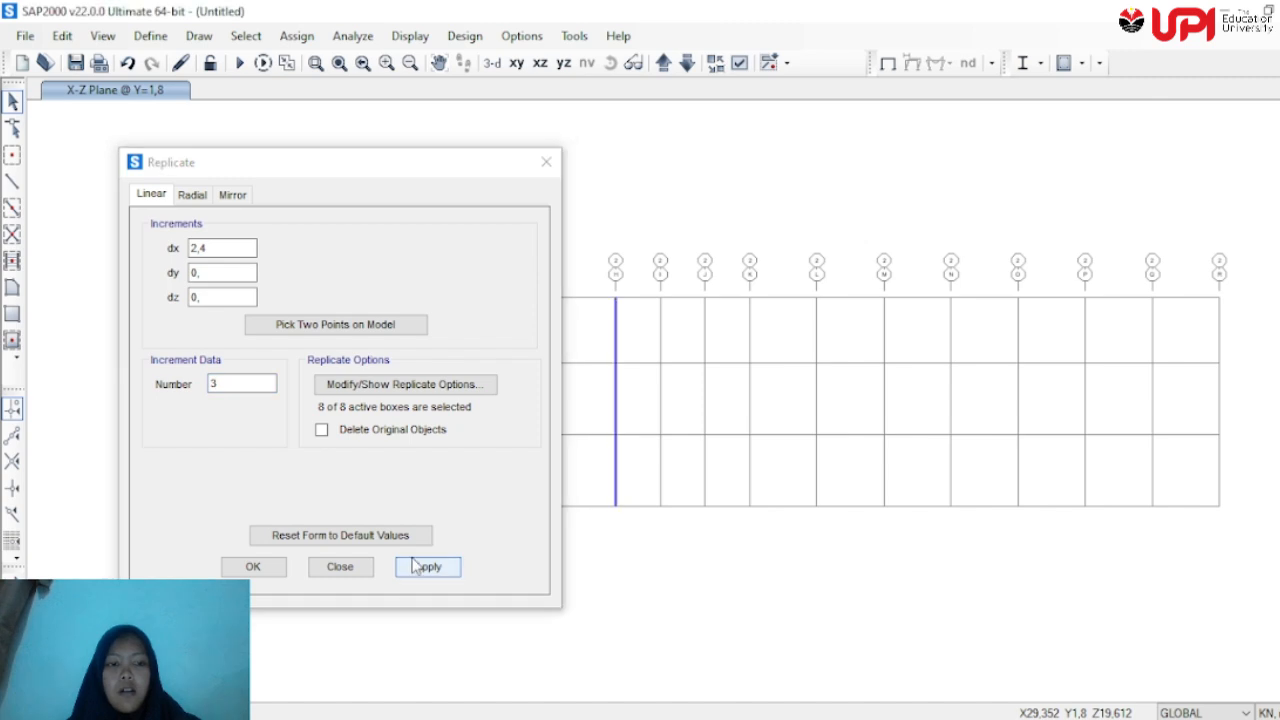
click(255, 566)
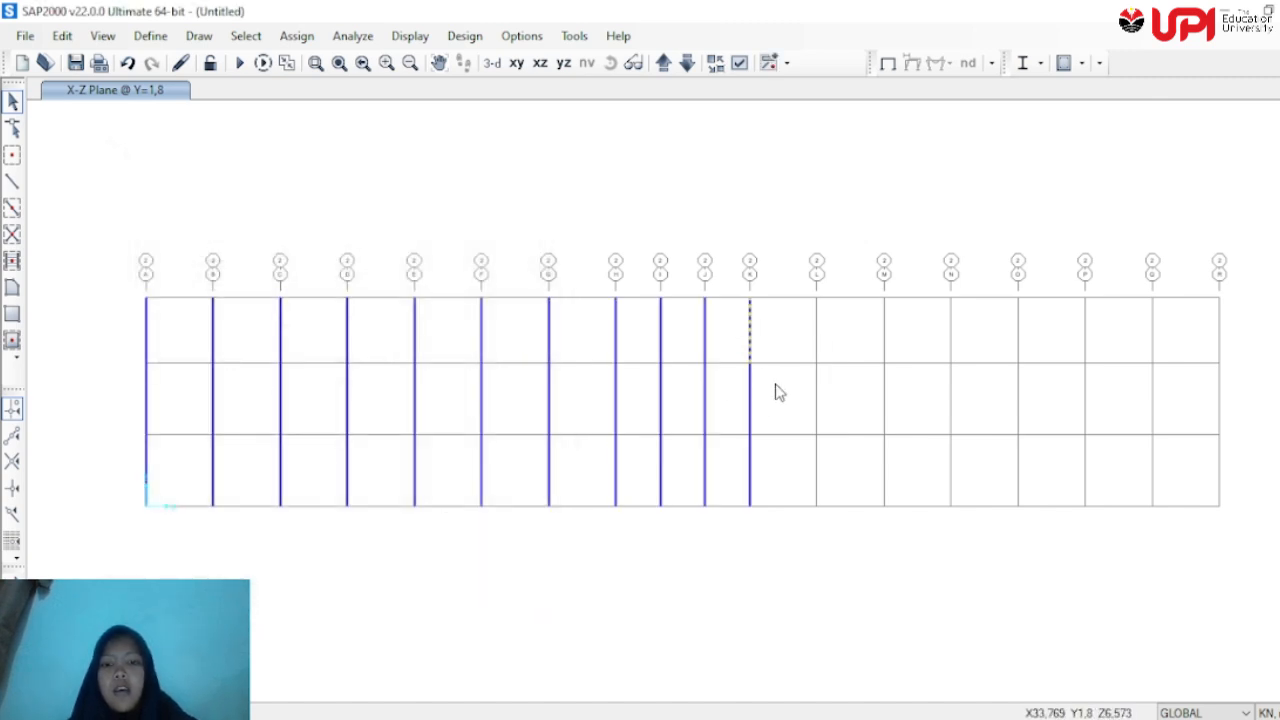
Replicate the three column segments on grid line K linearly with dx 3,6, dy 0, dz 0 and 7 copies
click(750, 391)
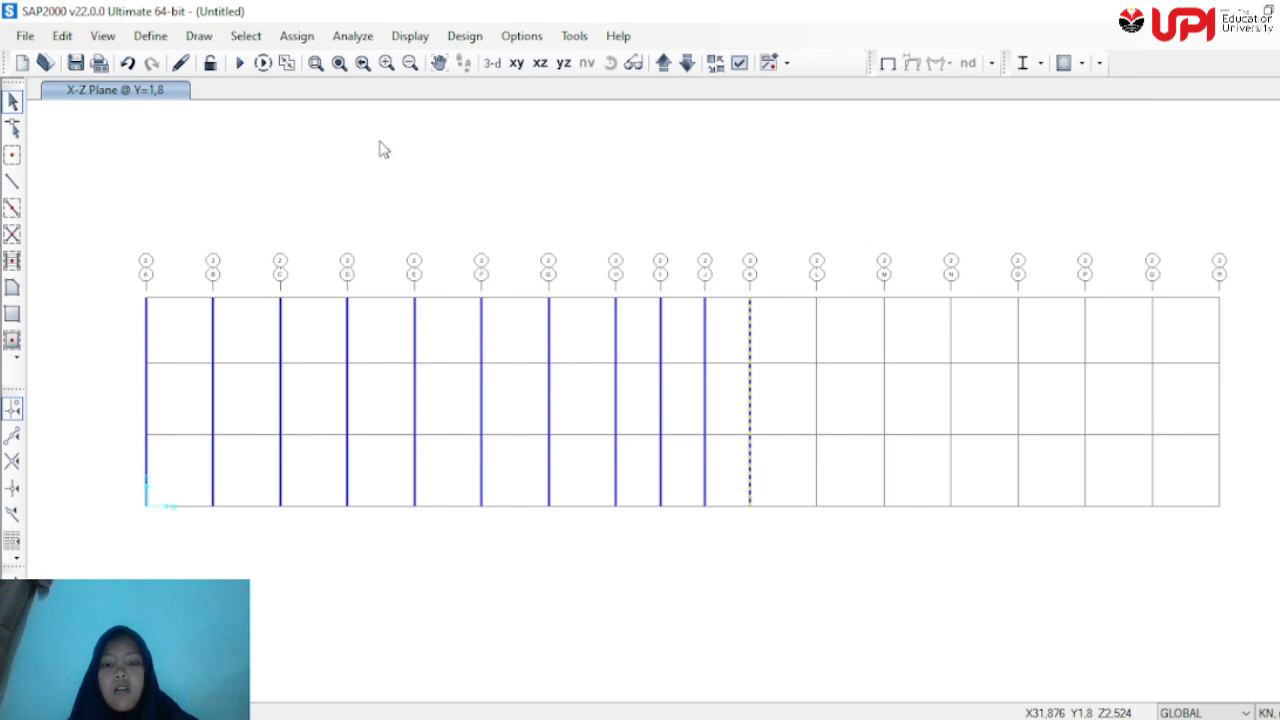
click(62, 35)
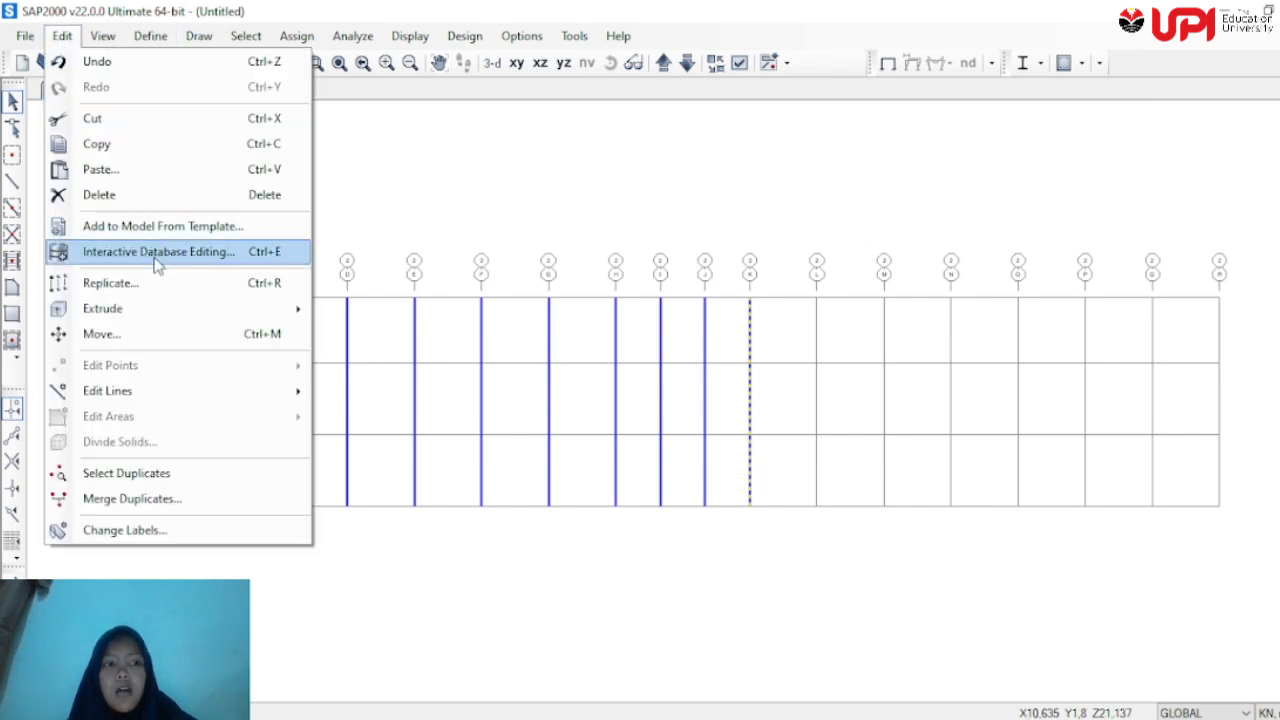
click(295, 281)
click(549, 243)
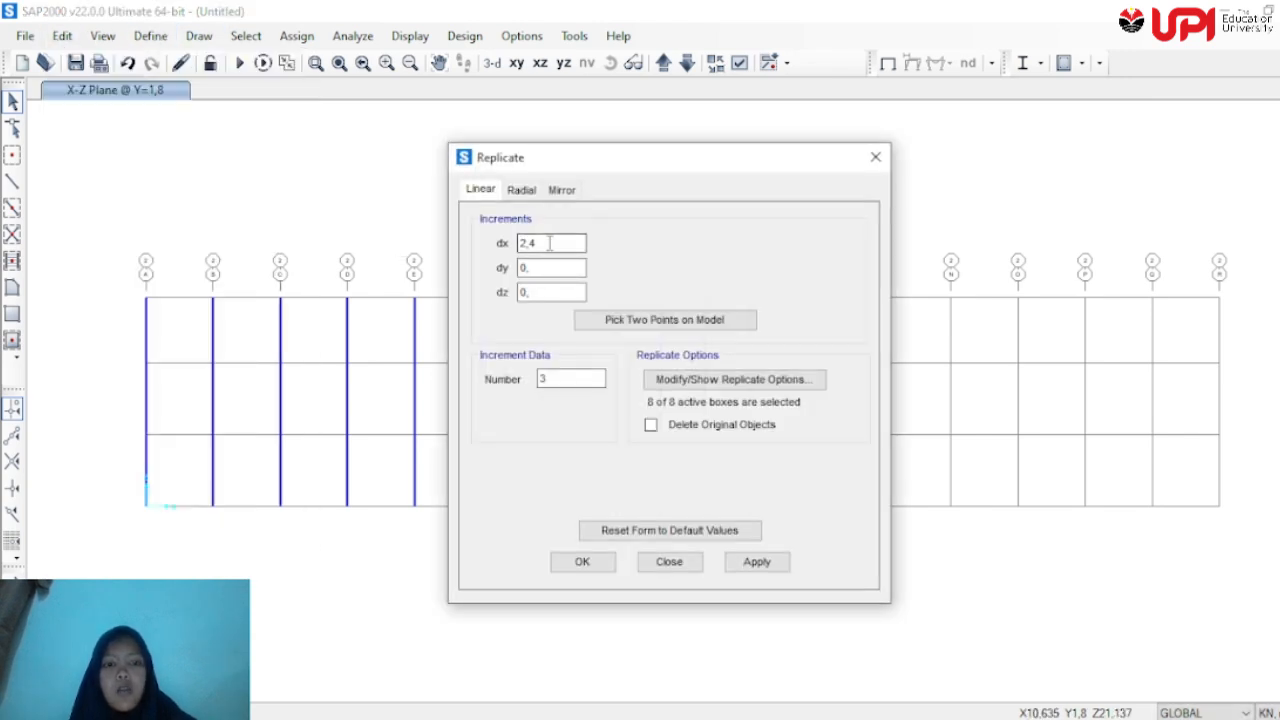
drag(549, 243, 449, 258)
text(3,6)
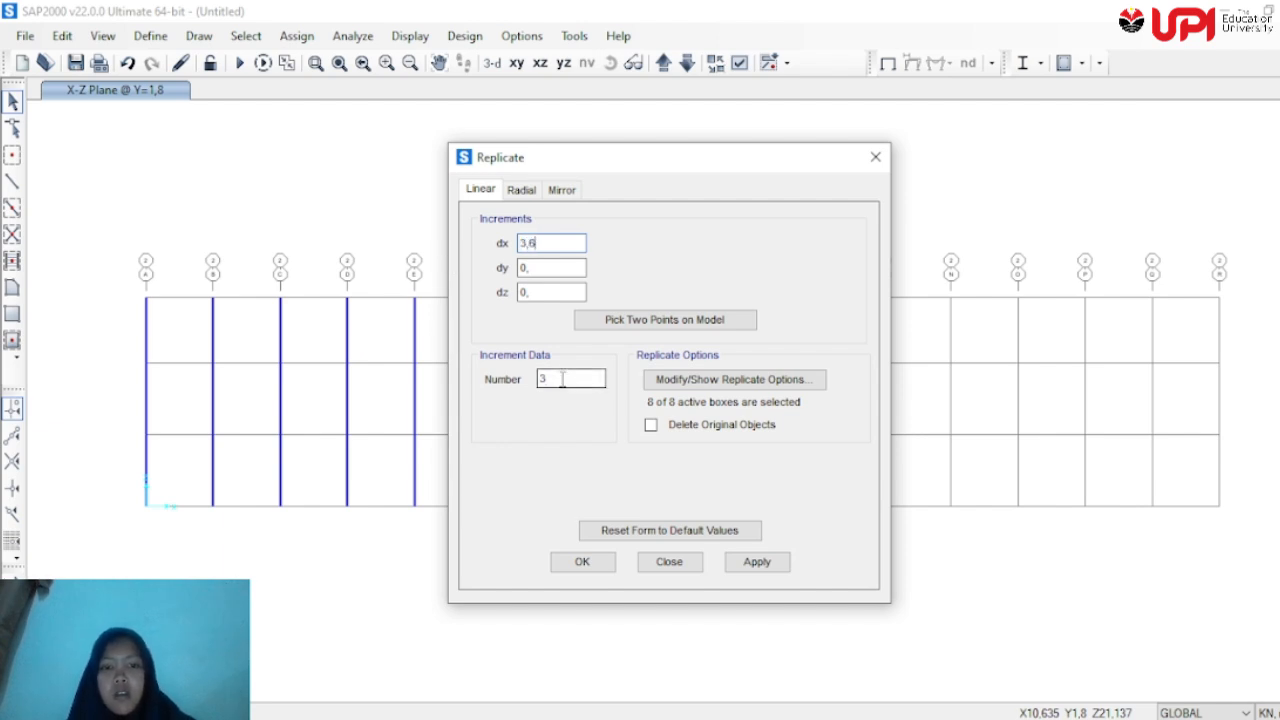
drag(722, 168, 520, 190)
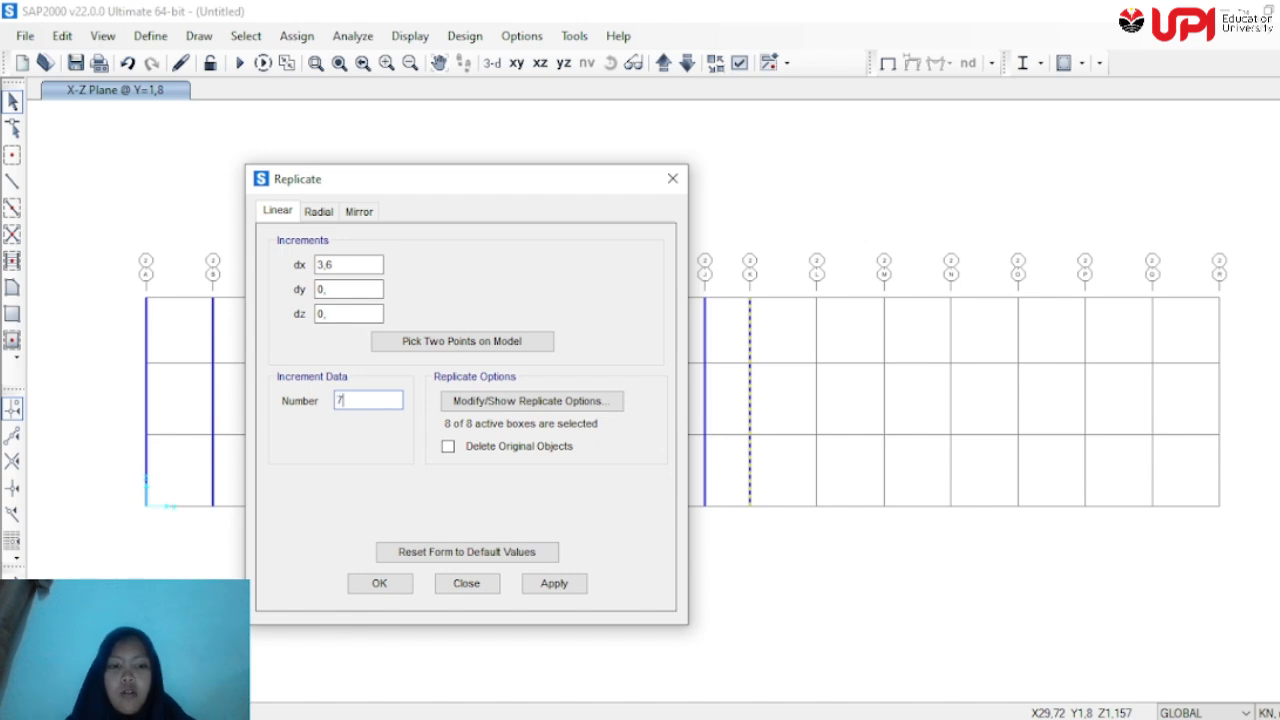
click(558, 584)
click(386, 583)
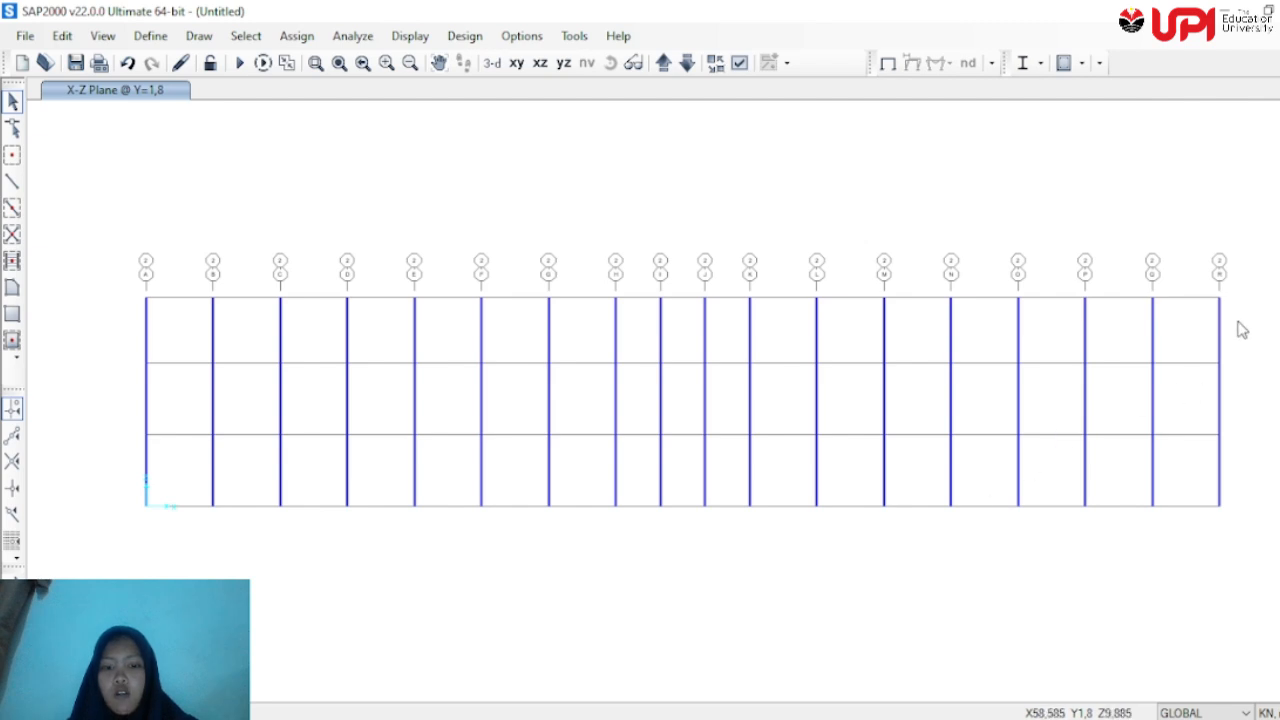
Replicate all column segments in the Y=1,8 plane linearly with dx 0, dy 5,1, dz 0 and 1 copy
drag(1238, 322, 137, 335)
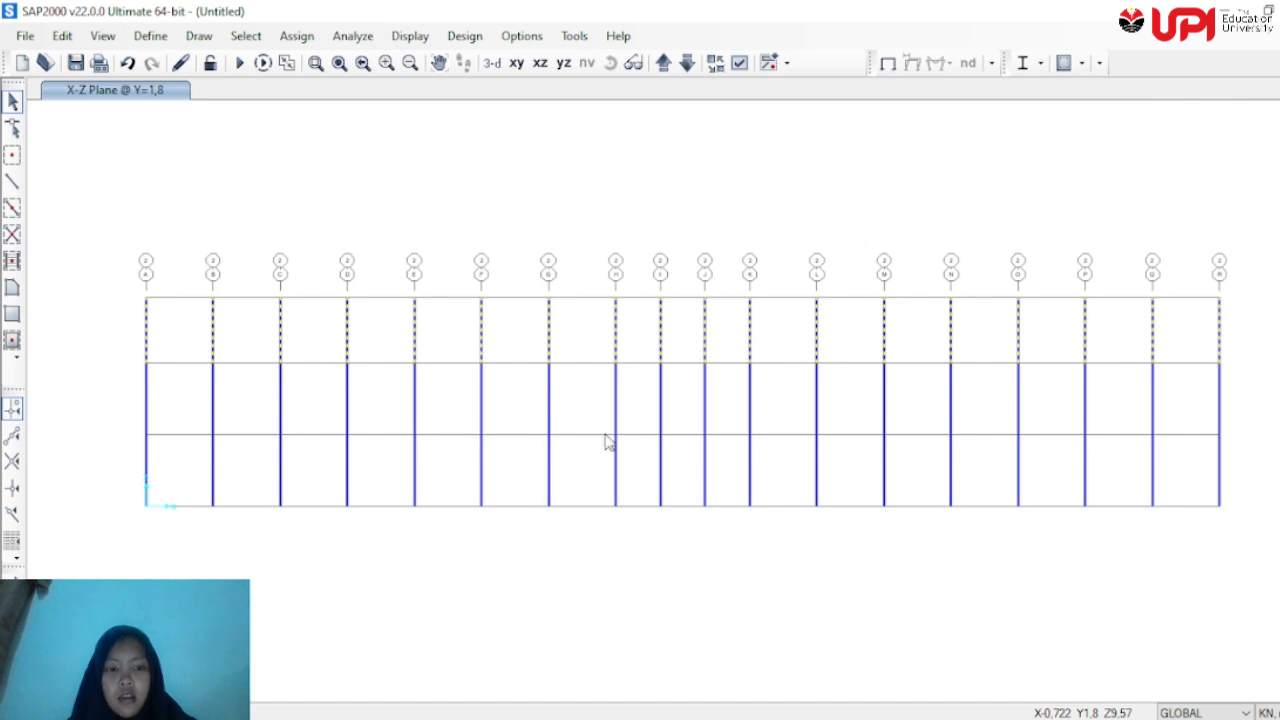
drag(1249, 378, 120, 410)
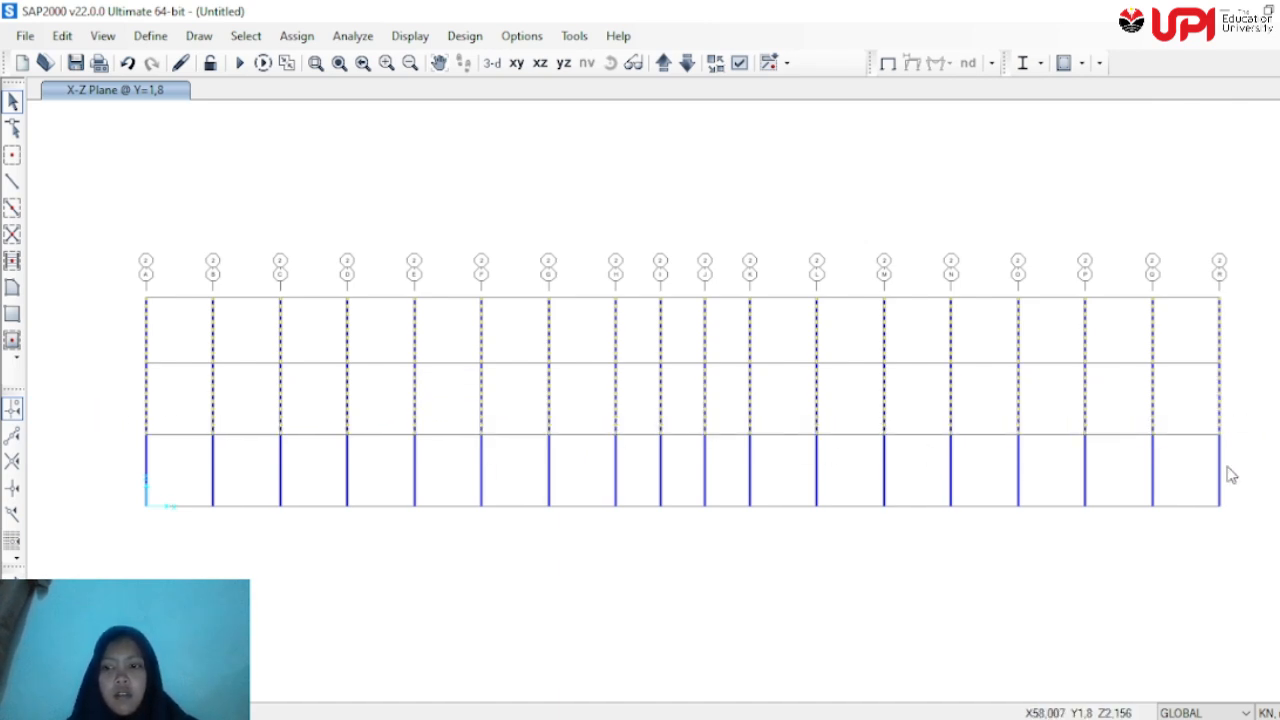
drag(1229, 466, 106, 497)
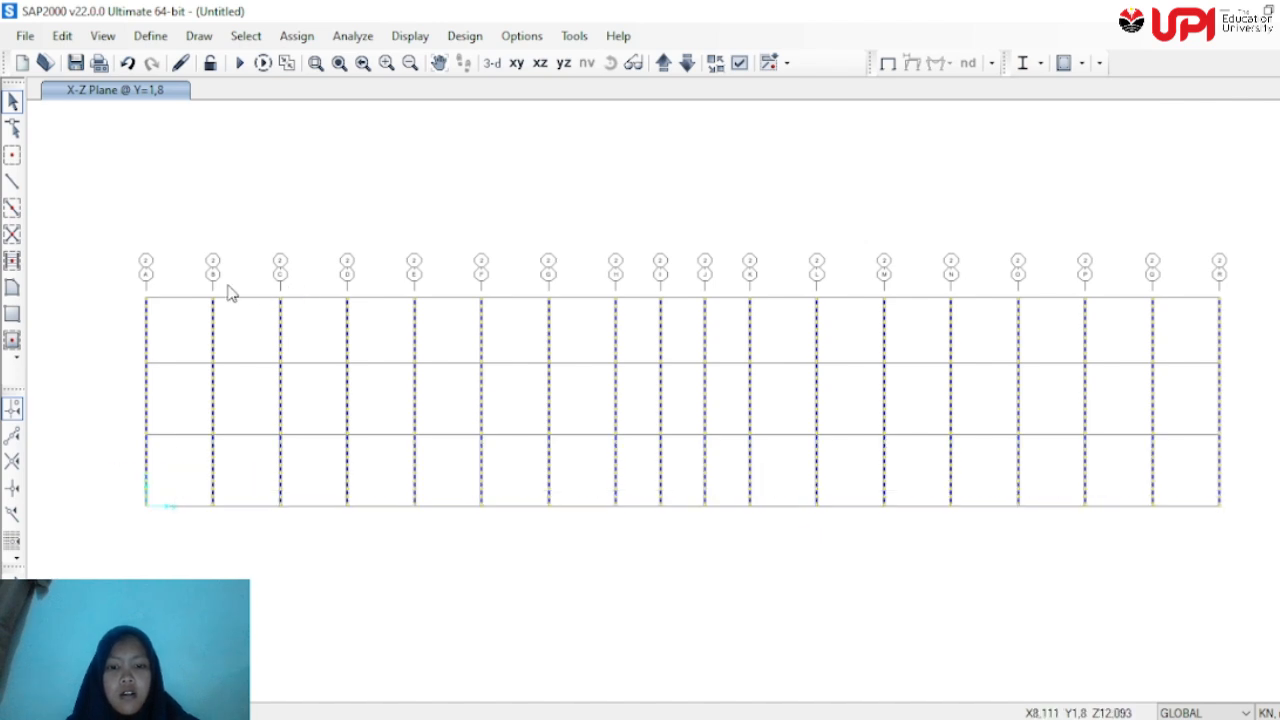
click(58, 36)
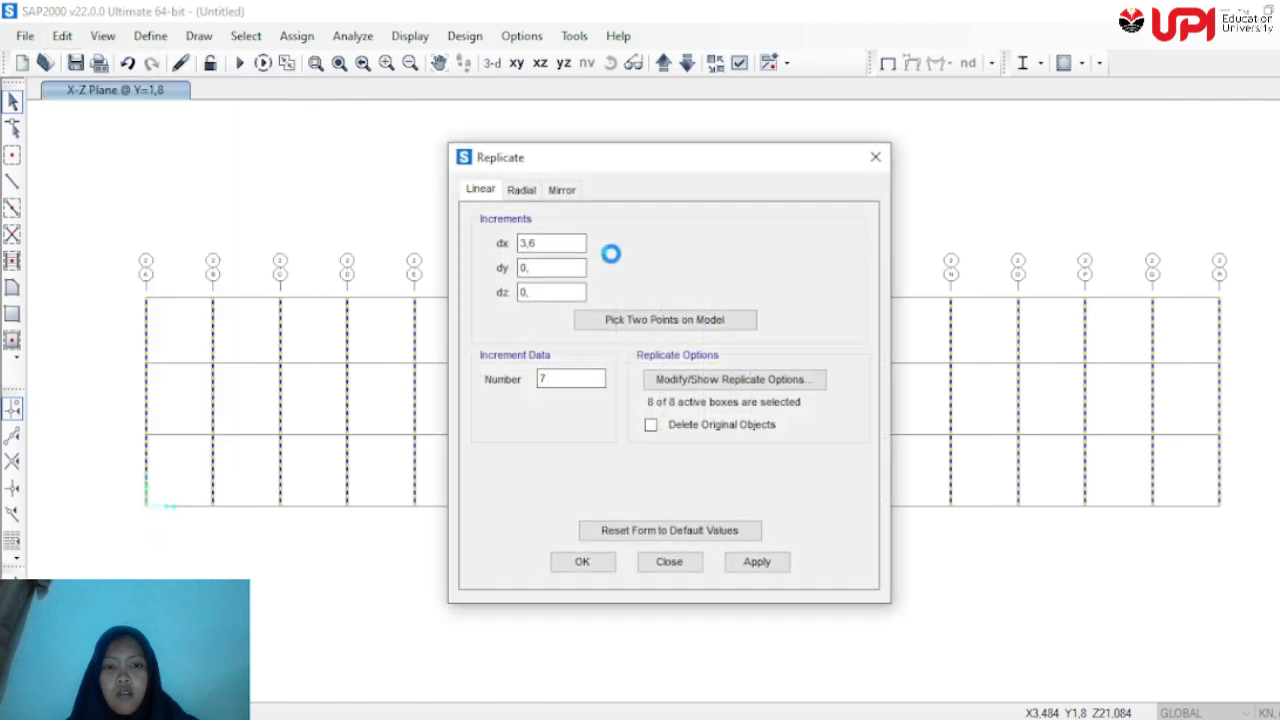
drag(548, 241, 514, 242)
text(0)
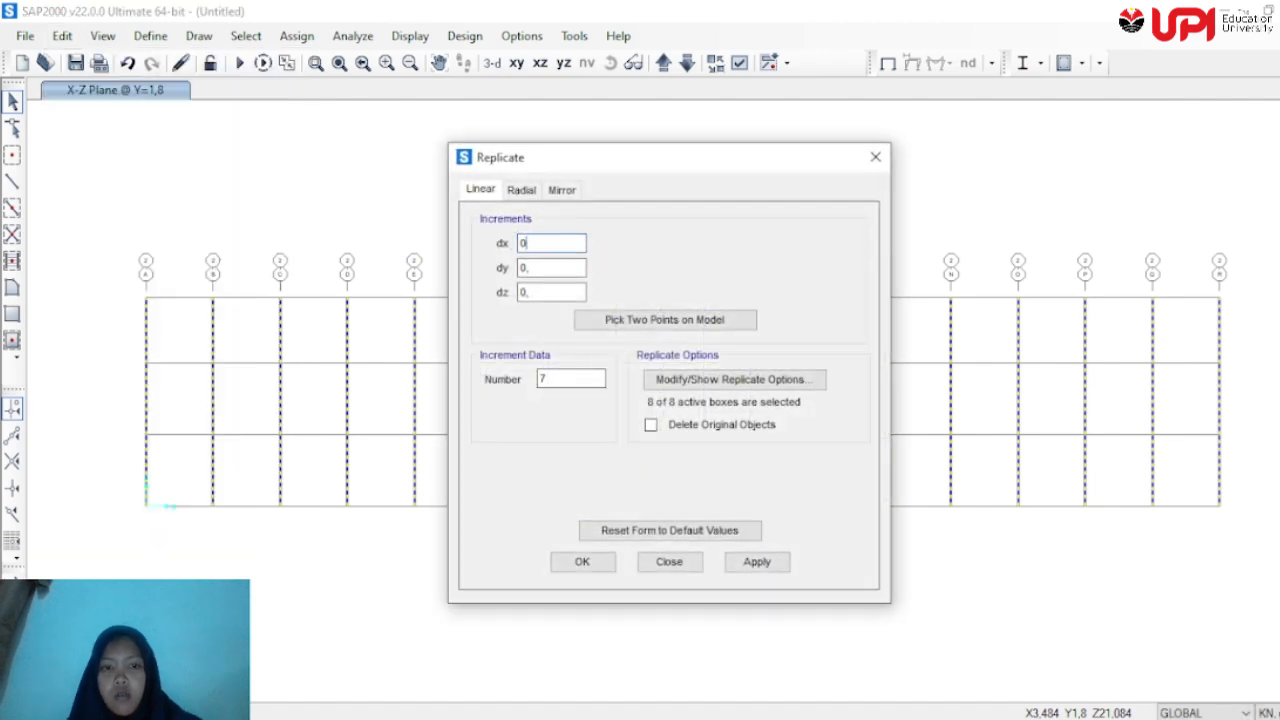
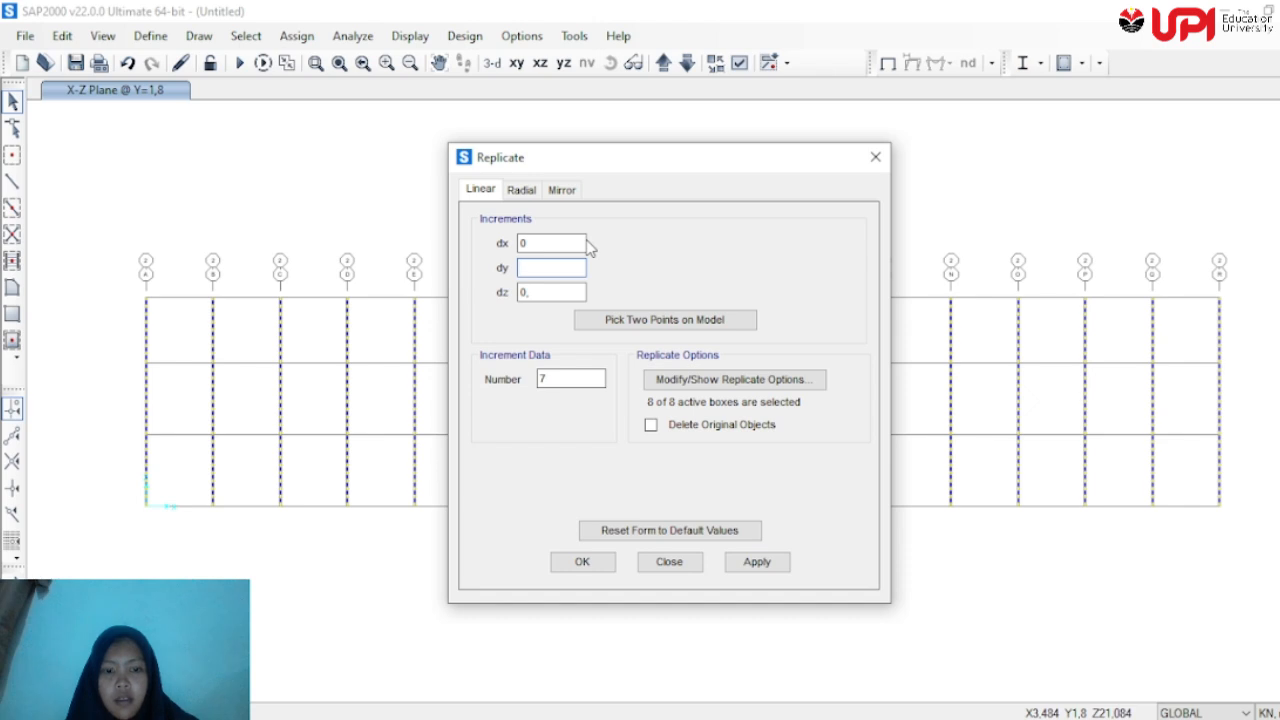
click(663, 62)
click(687, 62)
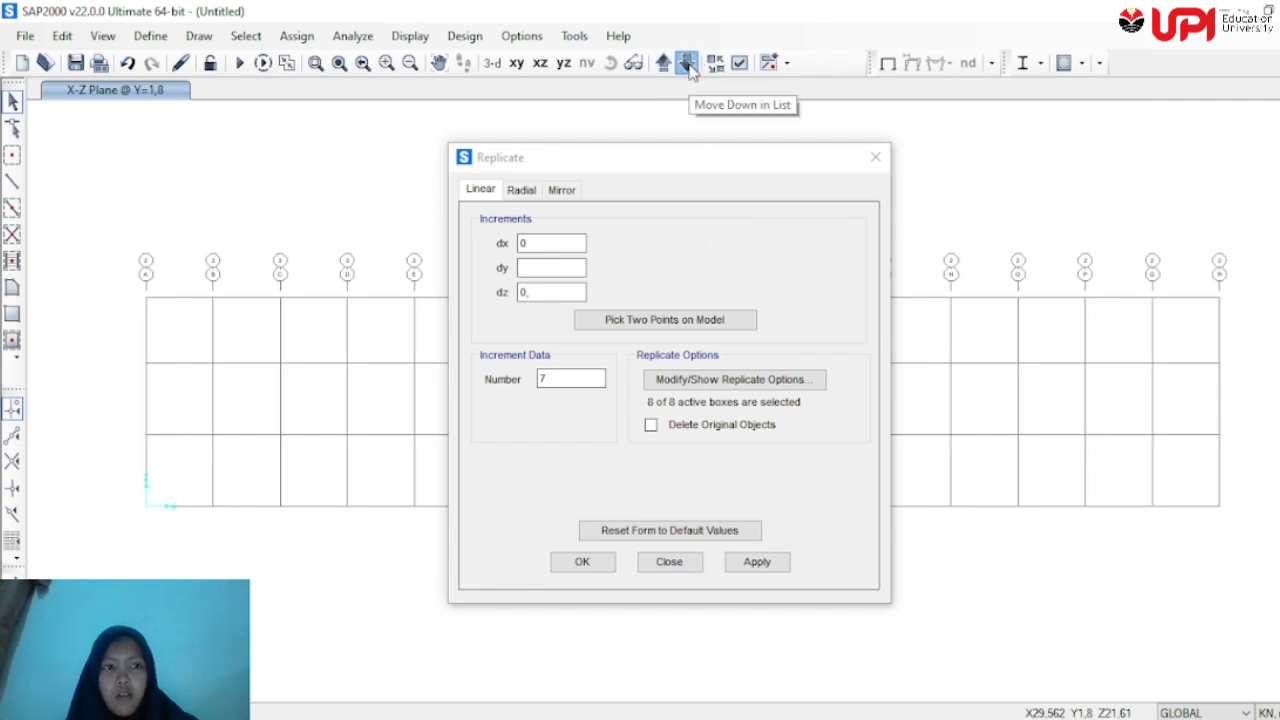
click(534, 267)
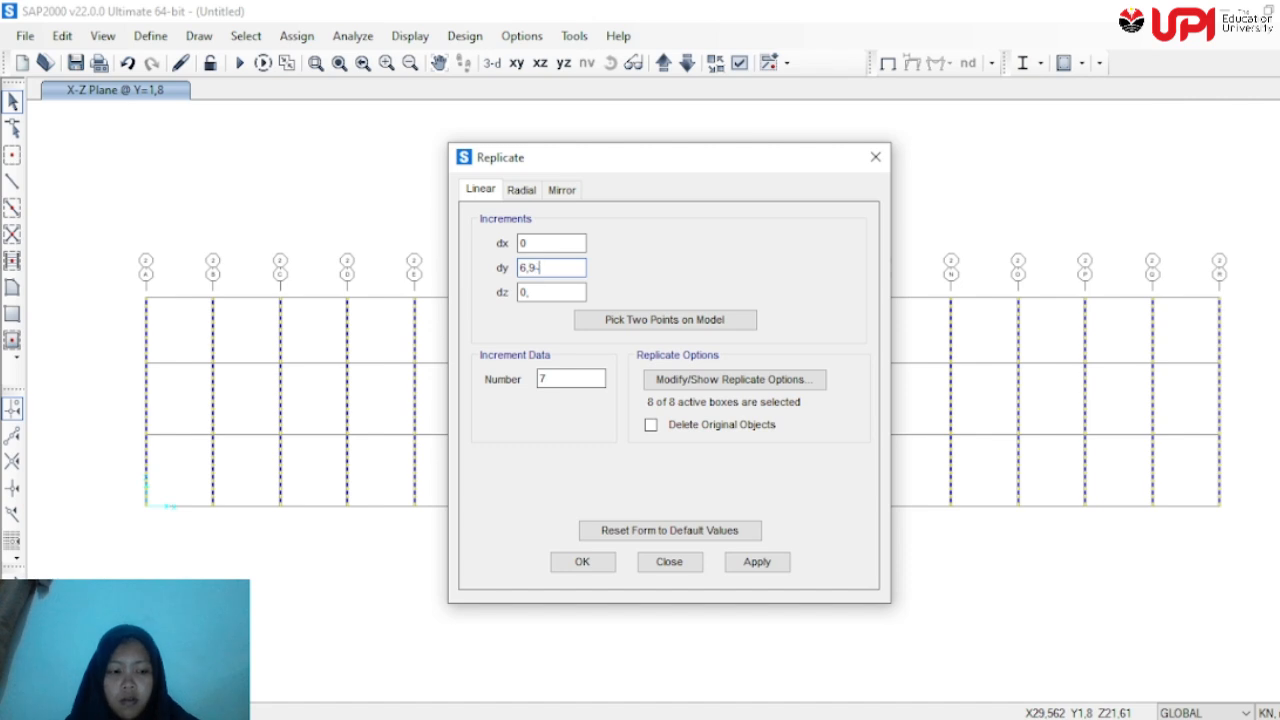
click(533, 291)
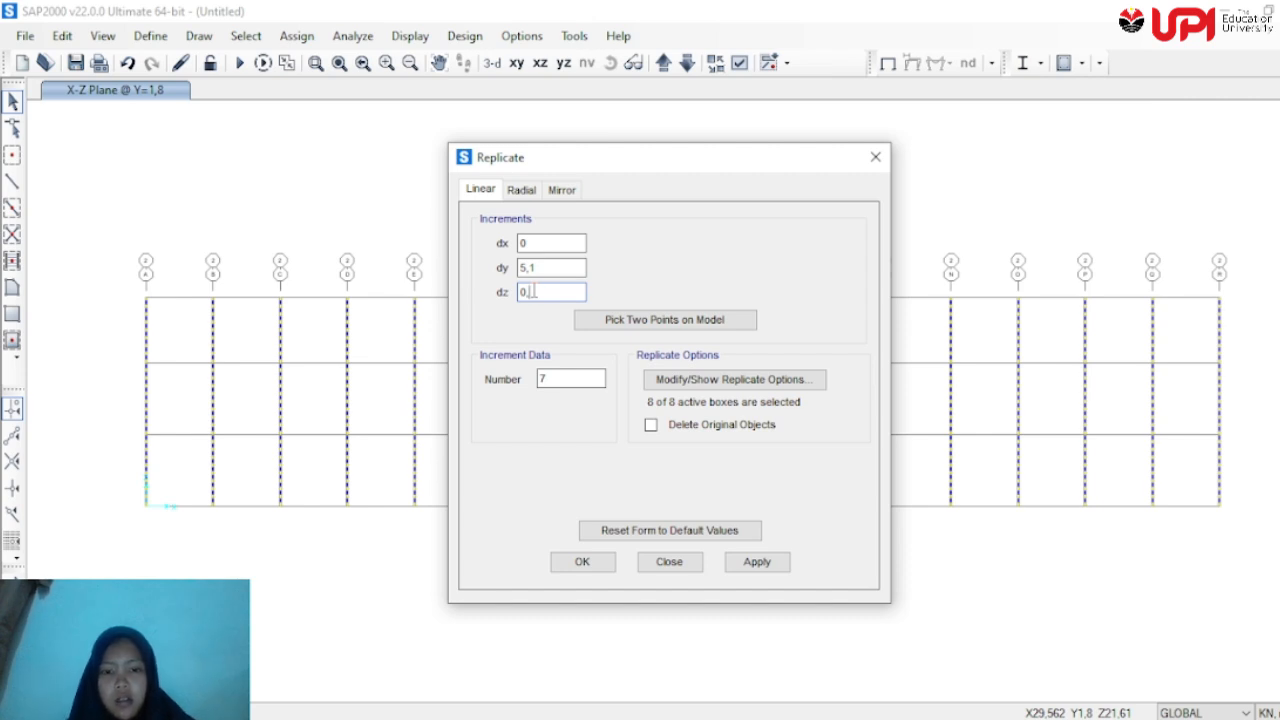
text(,)
click(553, 379)
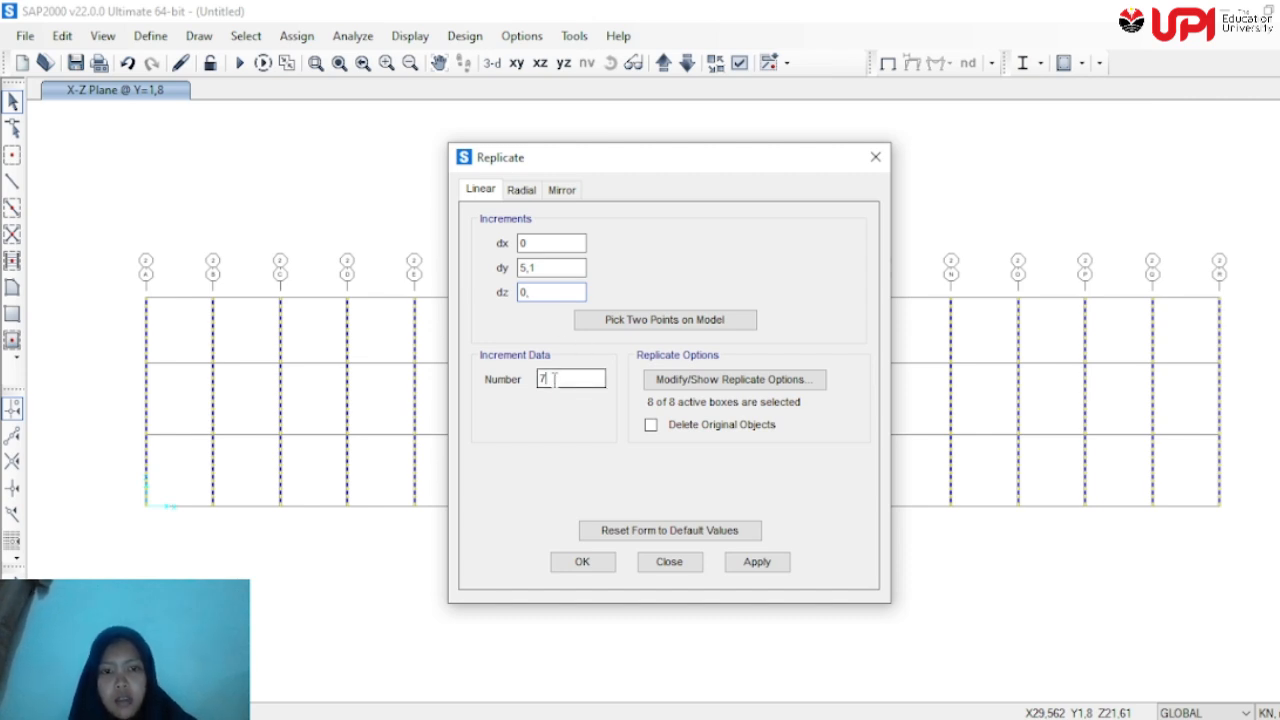
key(BackSpace)
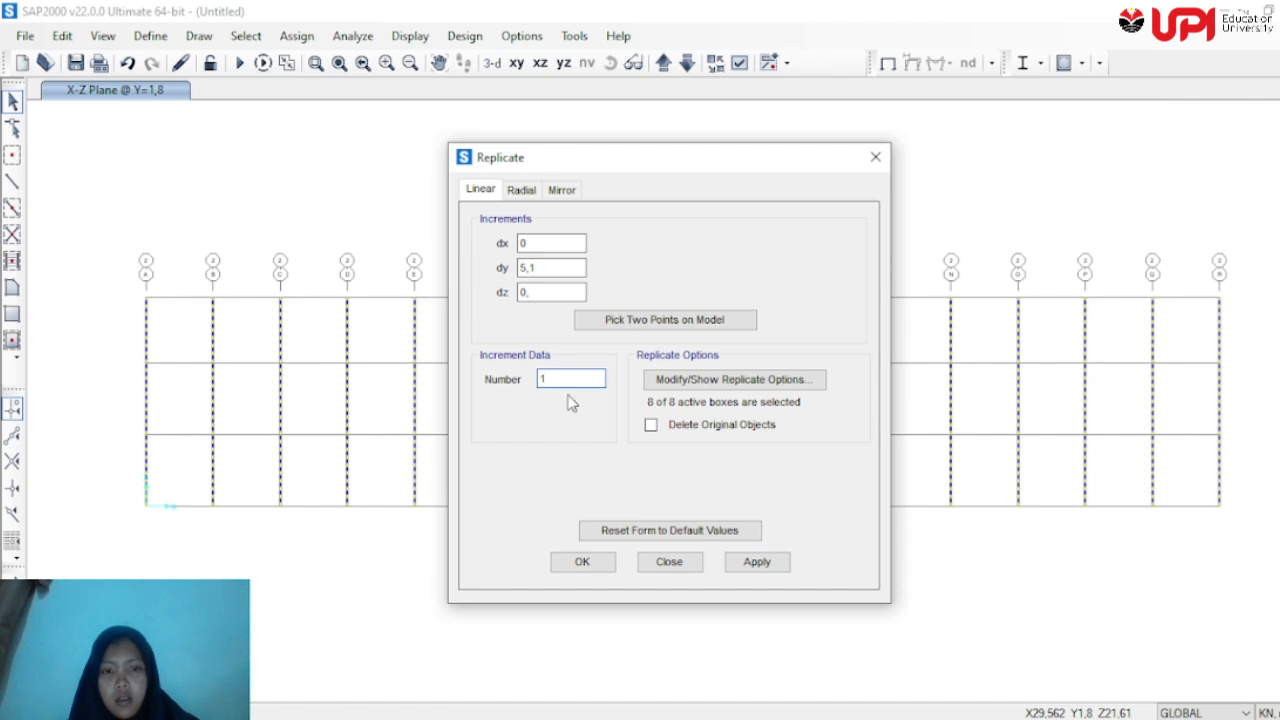
click(768, 566)
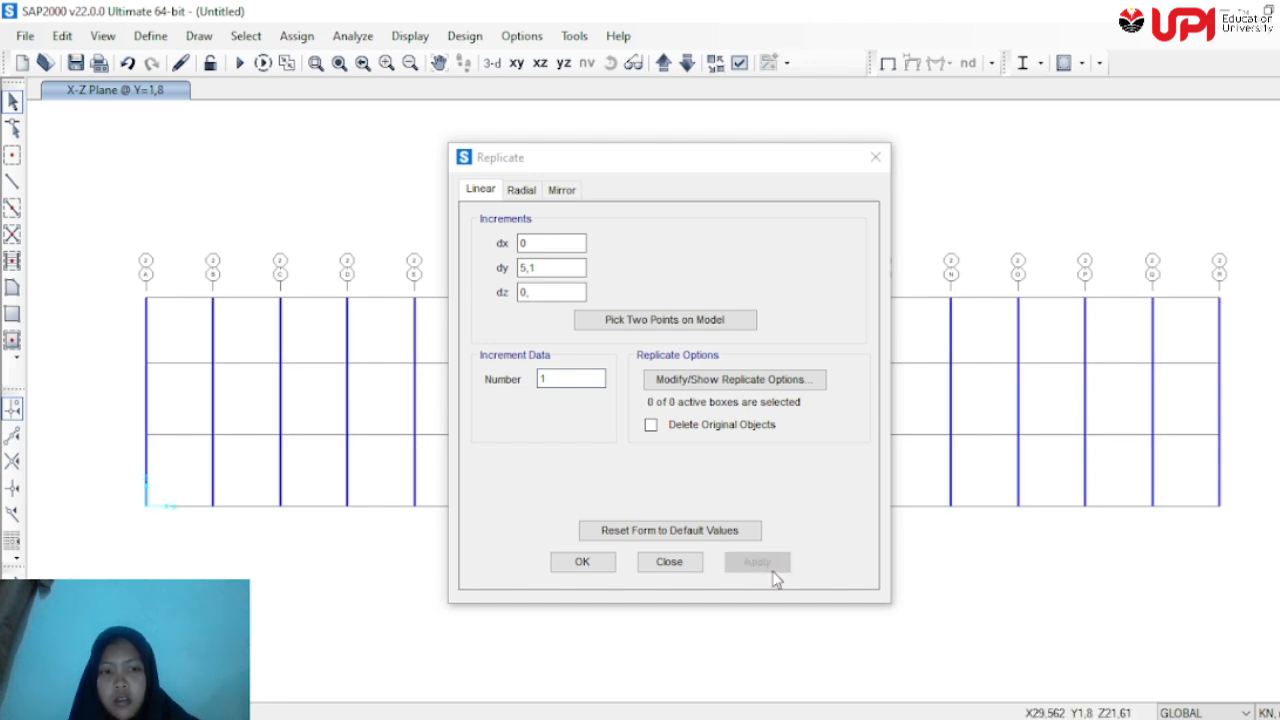
click(590, 562)
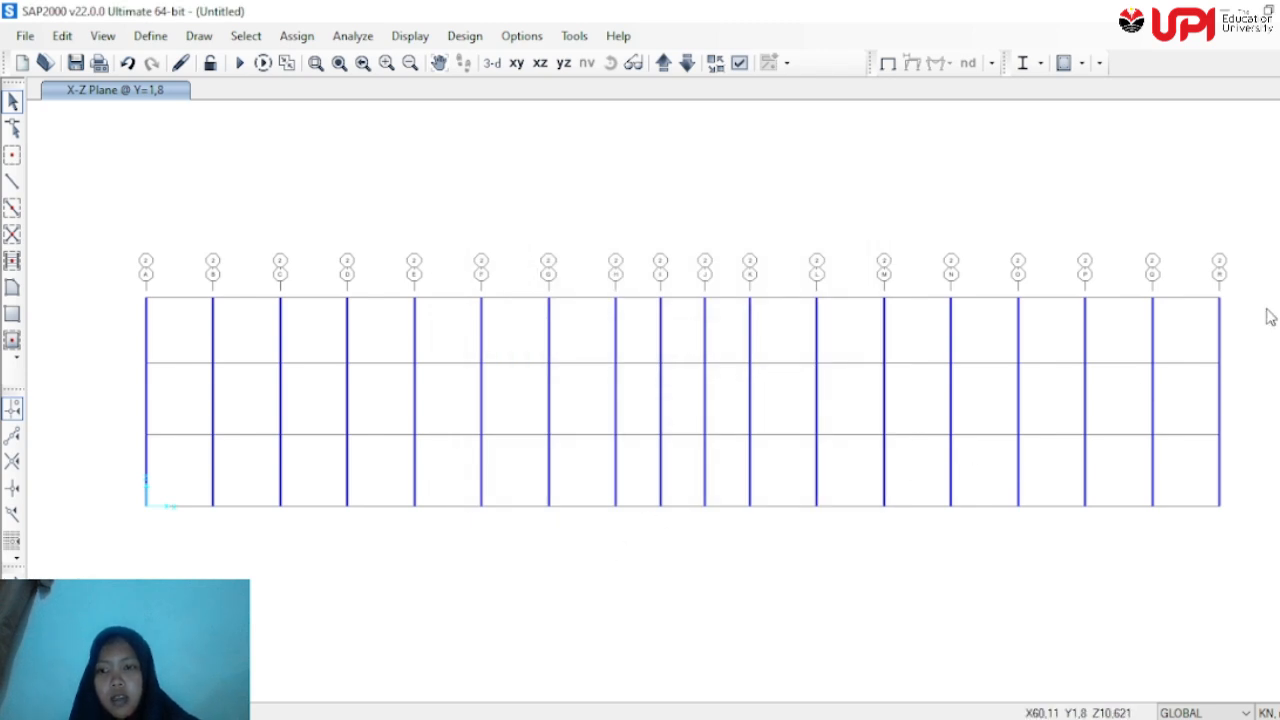
Replicate all column segments in the Y=1,8 plane linearly with dx 0, dy 9,3-1,8 (7,5), dz 0 and 1 copy
drag(1268, 310, 143, 347)
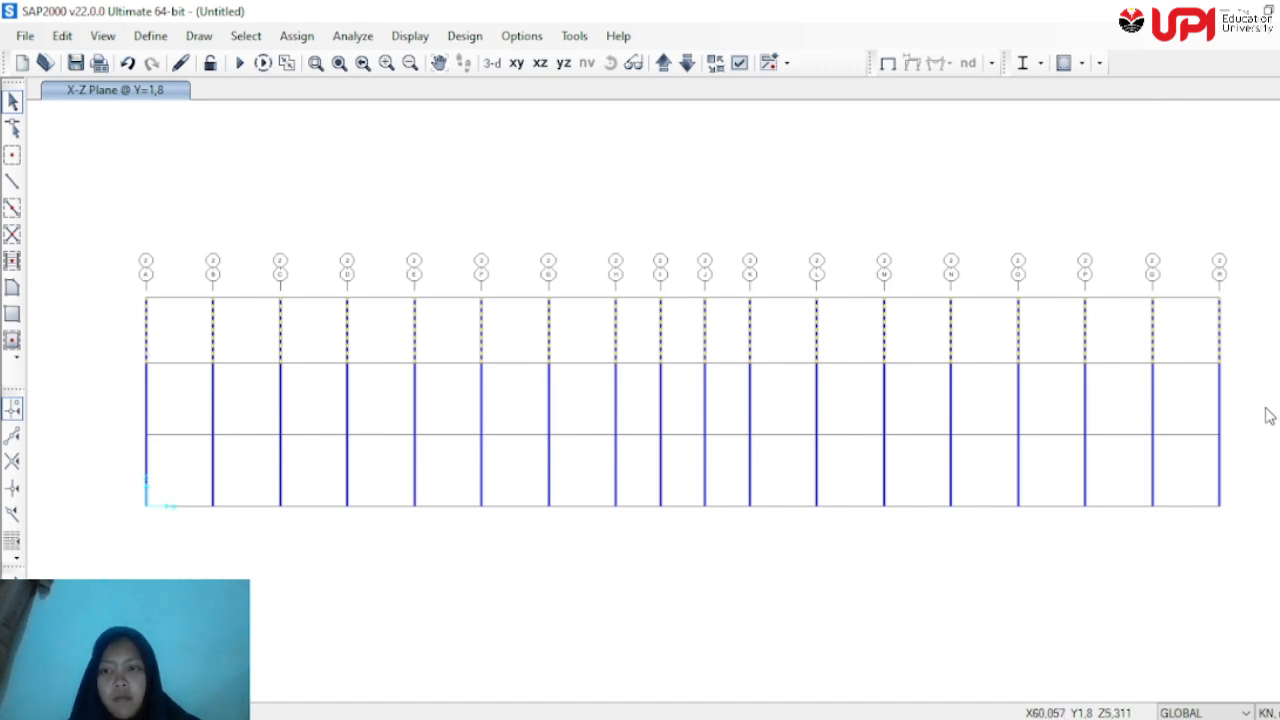
drag(1266, 408, 117, 409)
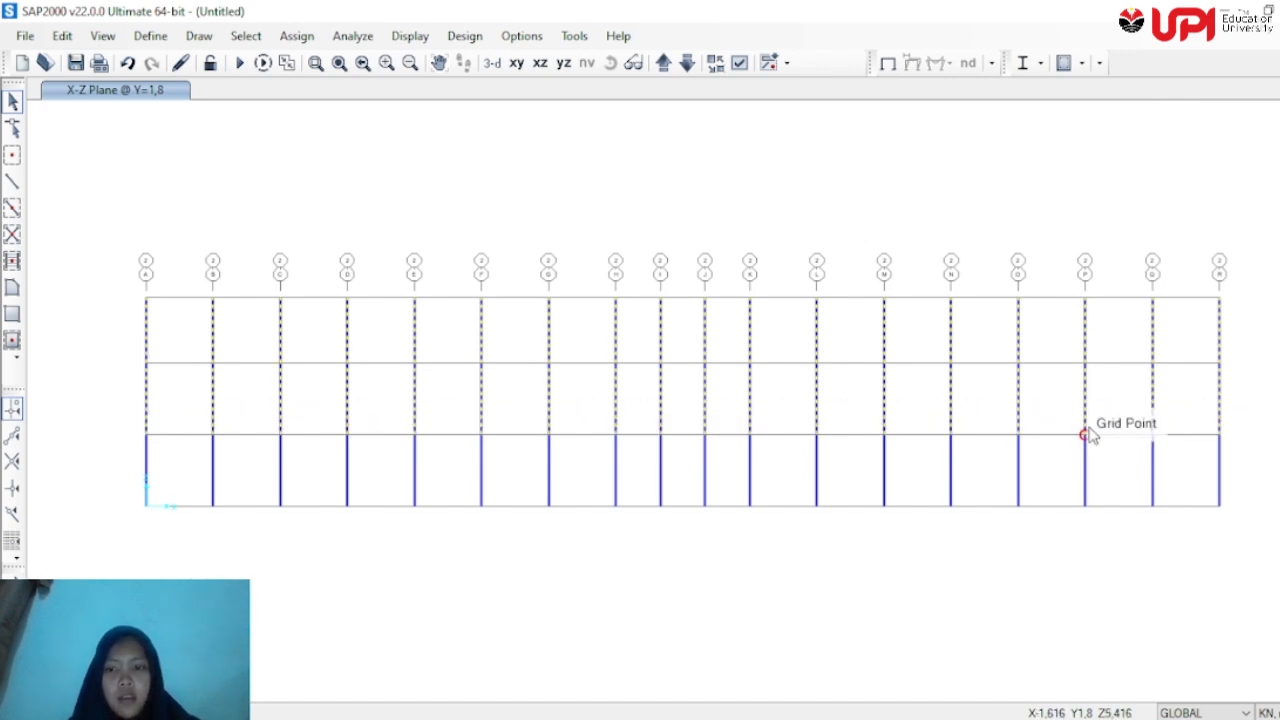
drag(1237, 467, 68, 485)
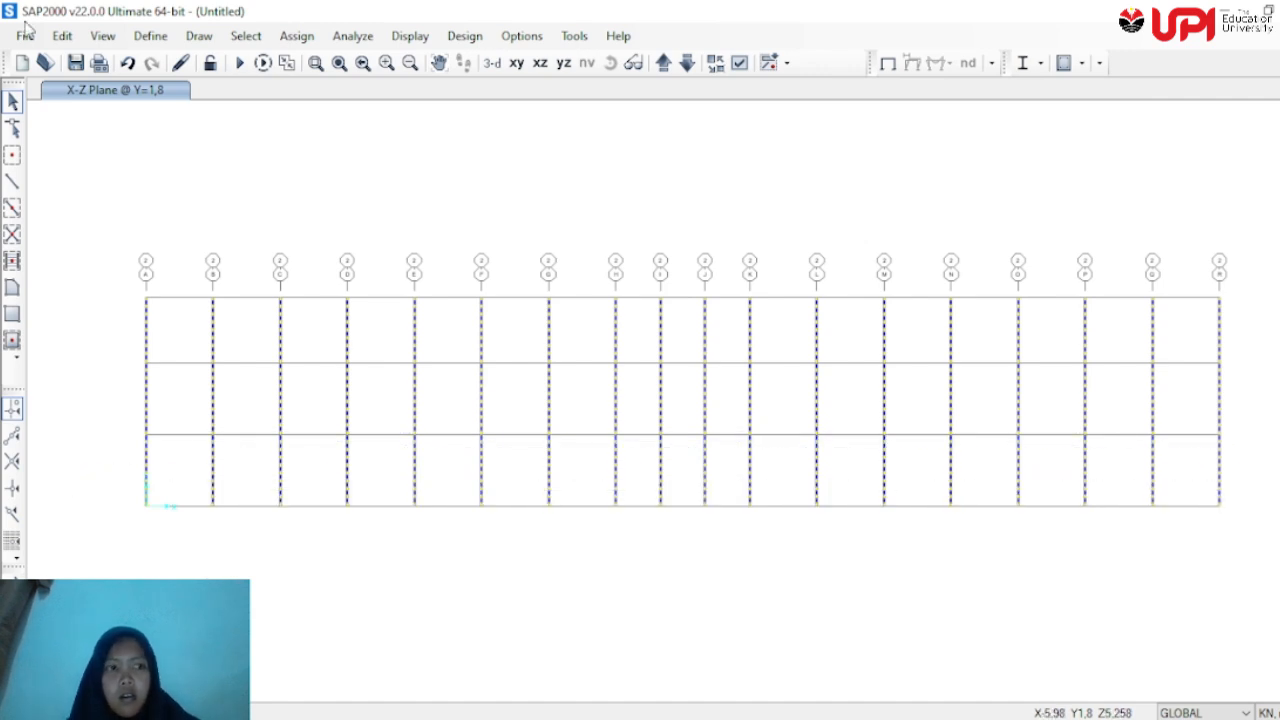
click(62, 36)
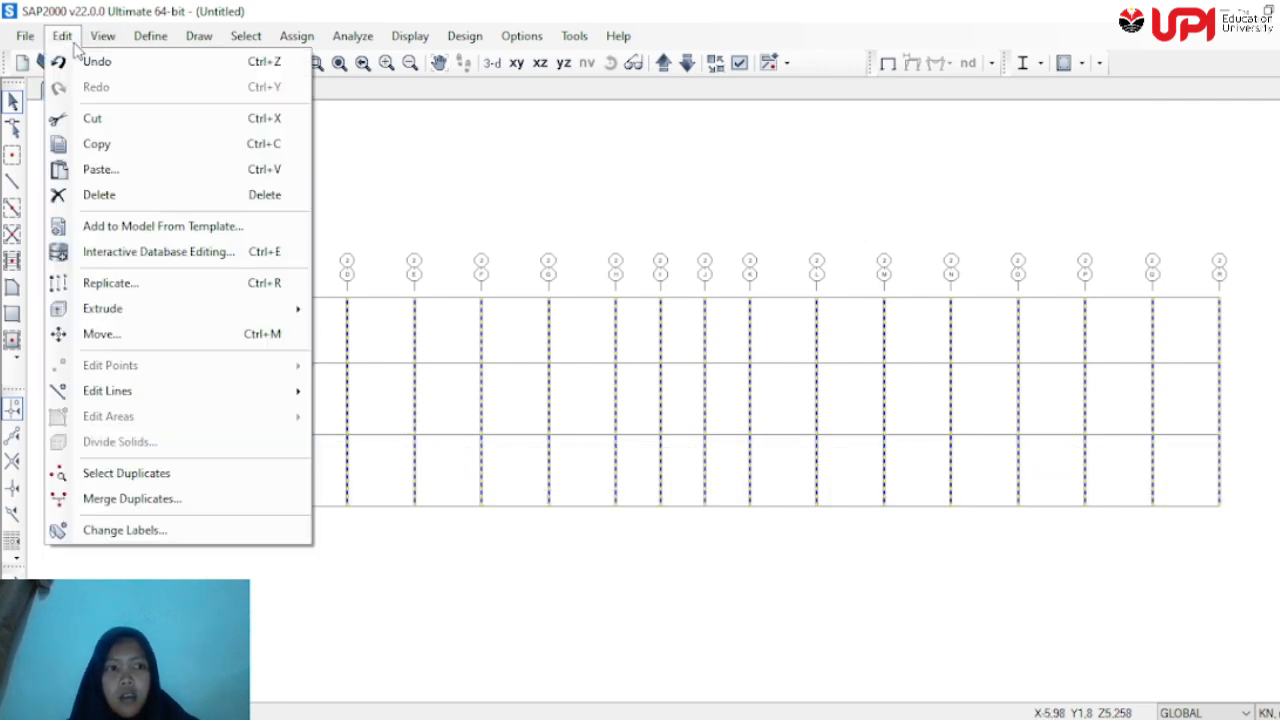
click(177, 283)
drag(618, 165, 849, 142)
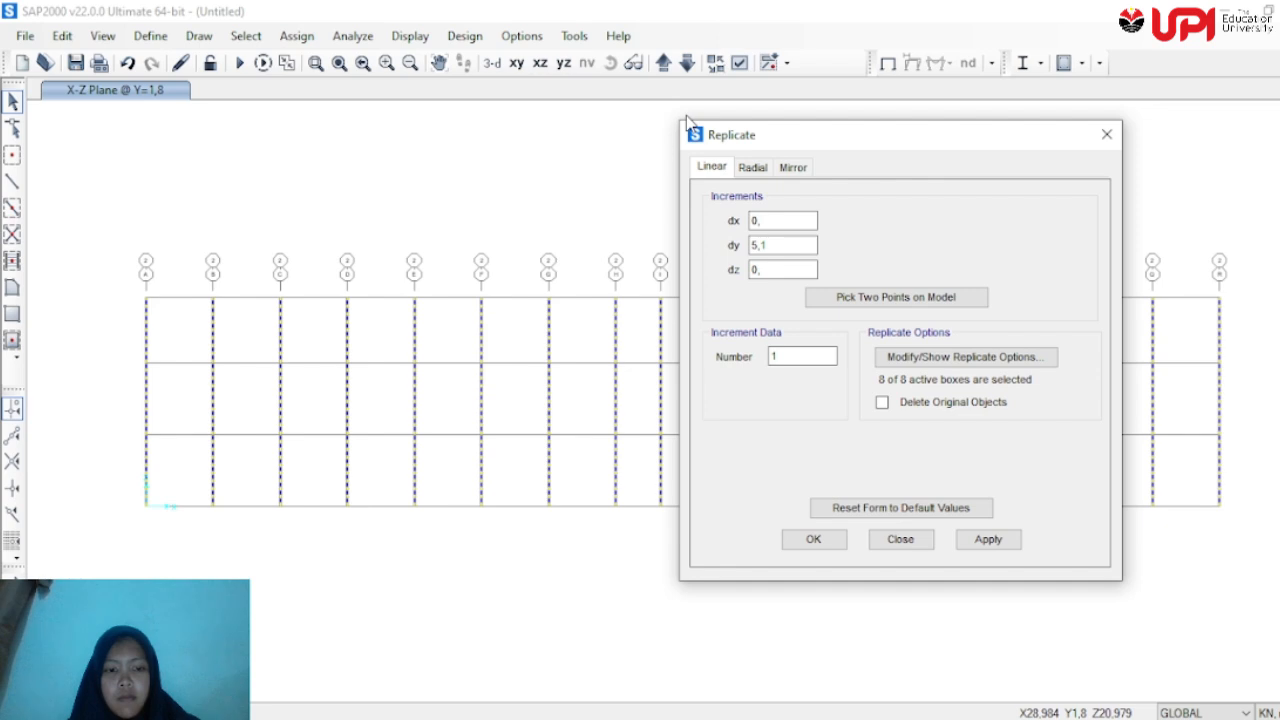
click(664, 62)
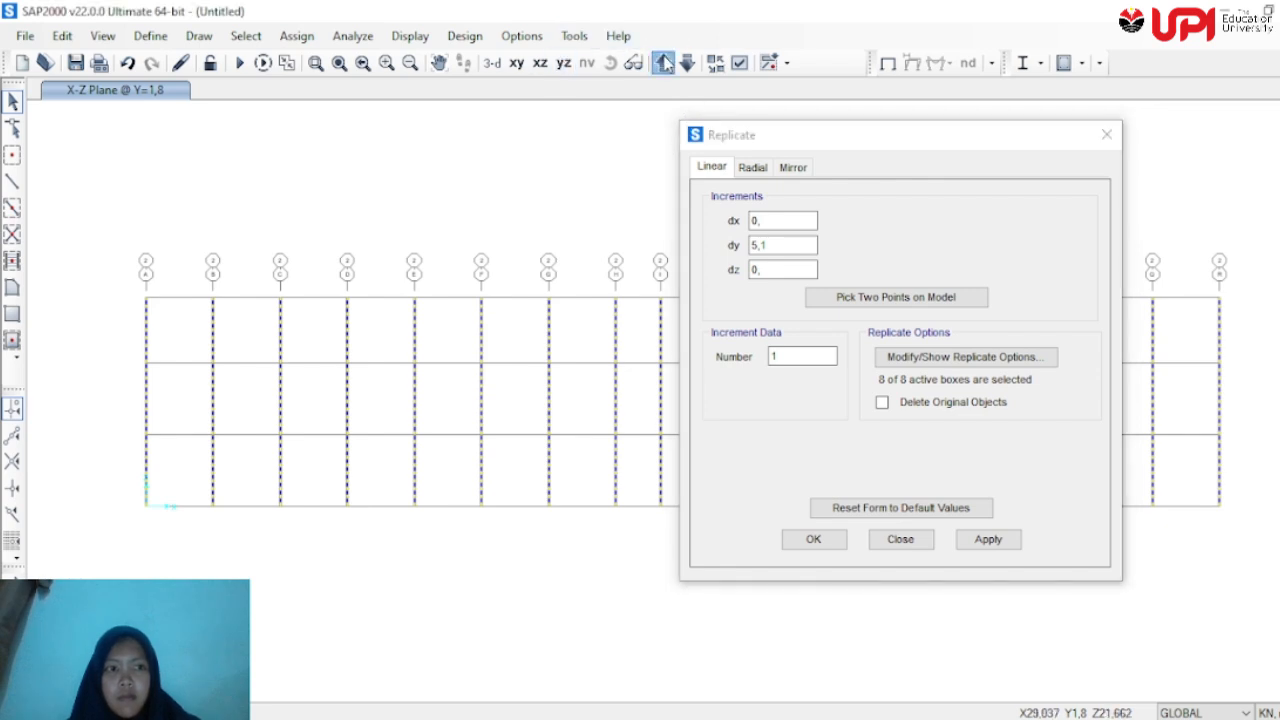
click(664, 62)
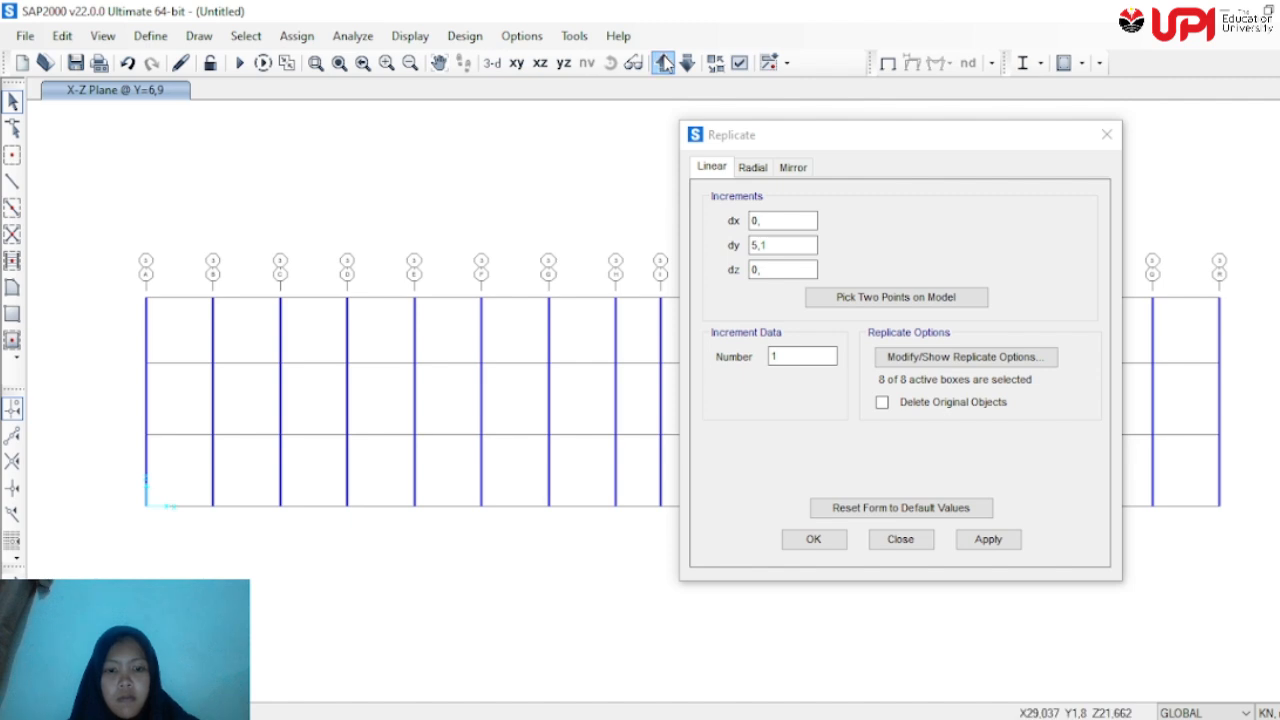
click(664, 62)
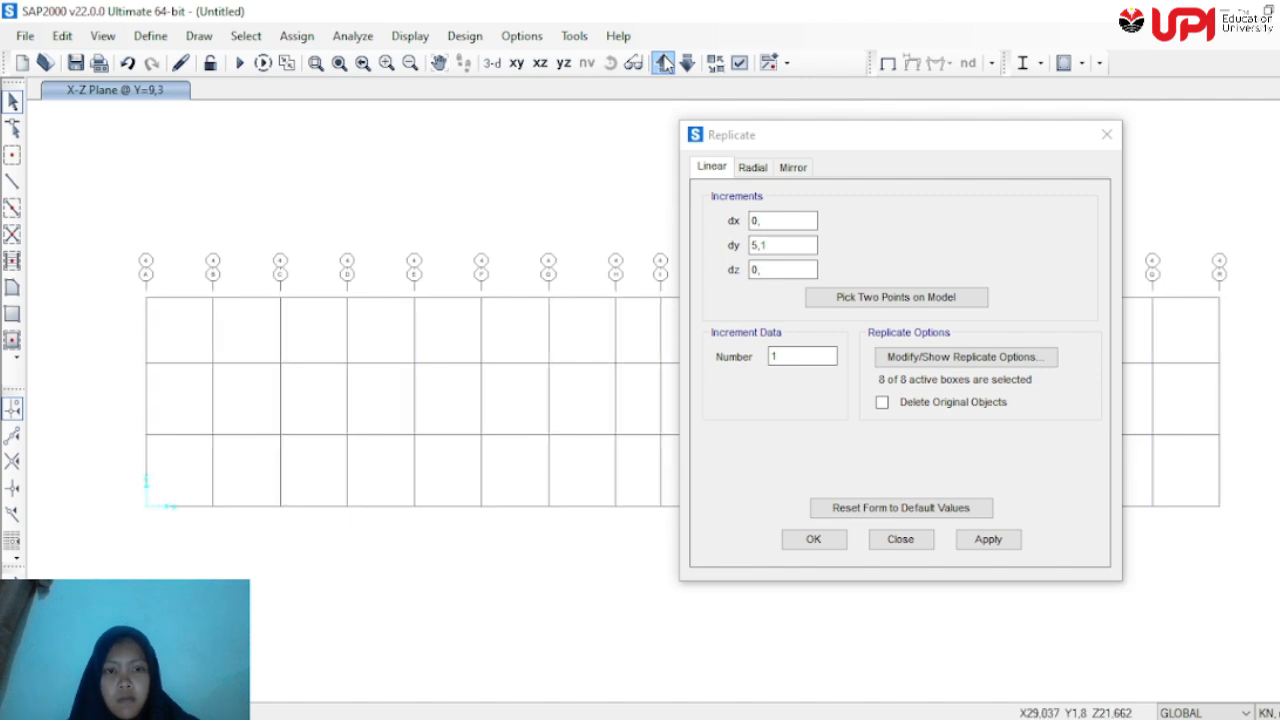
click(776, 242)
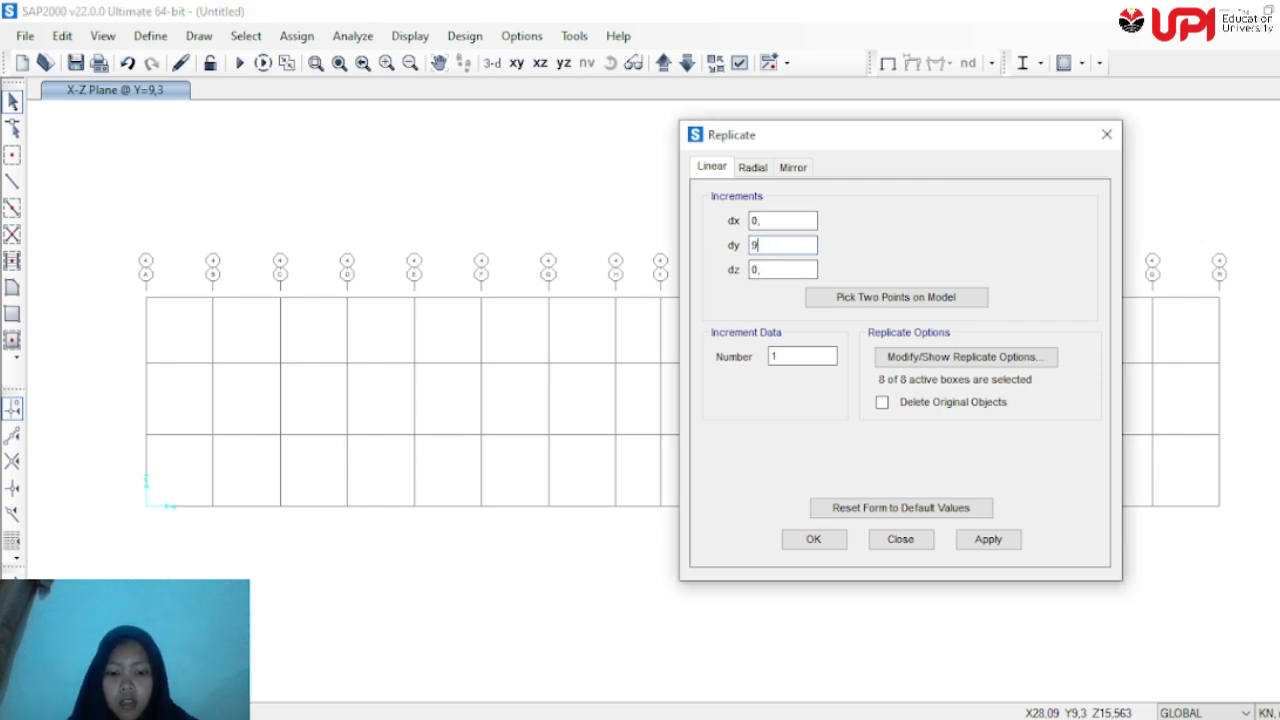
text(9,3-1)
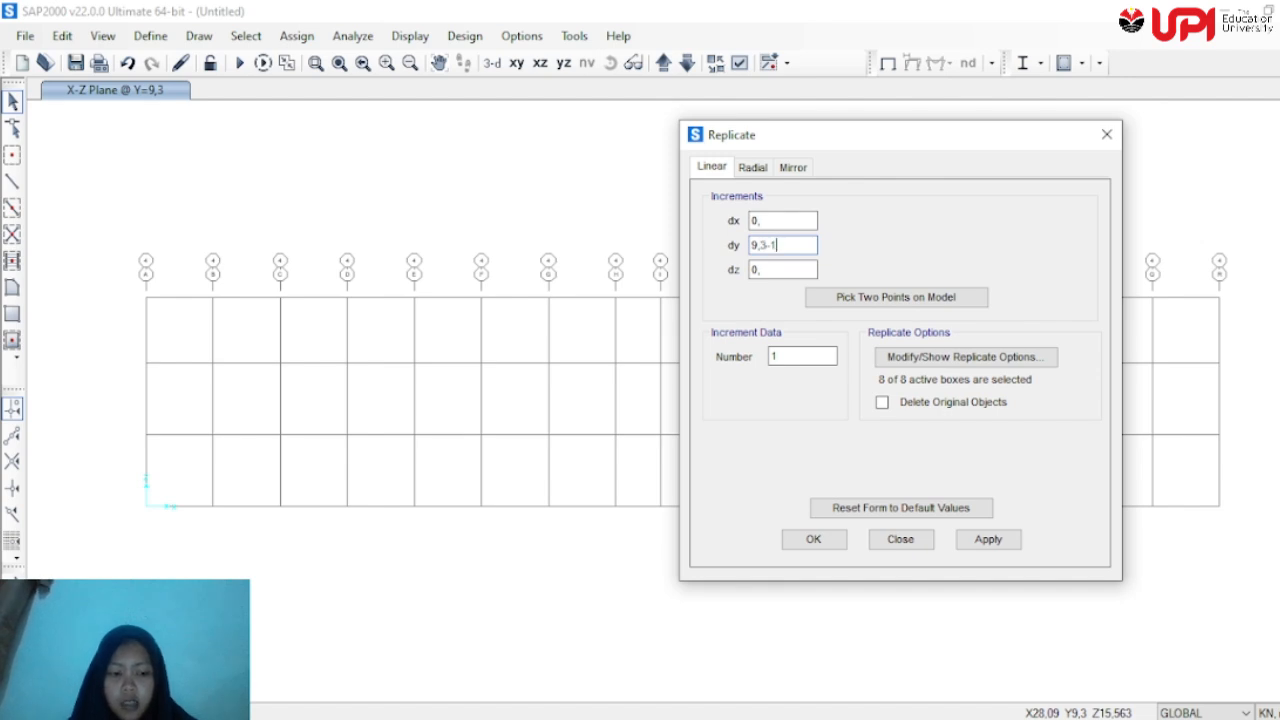
text(,8)
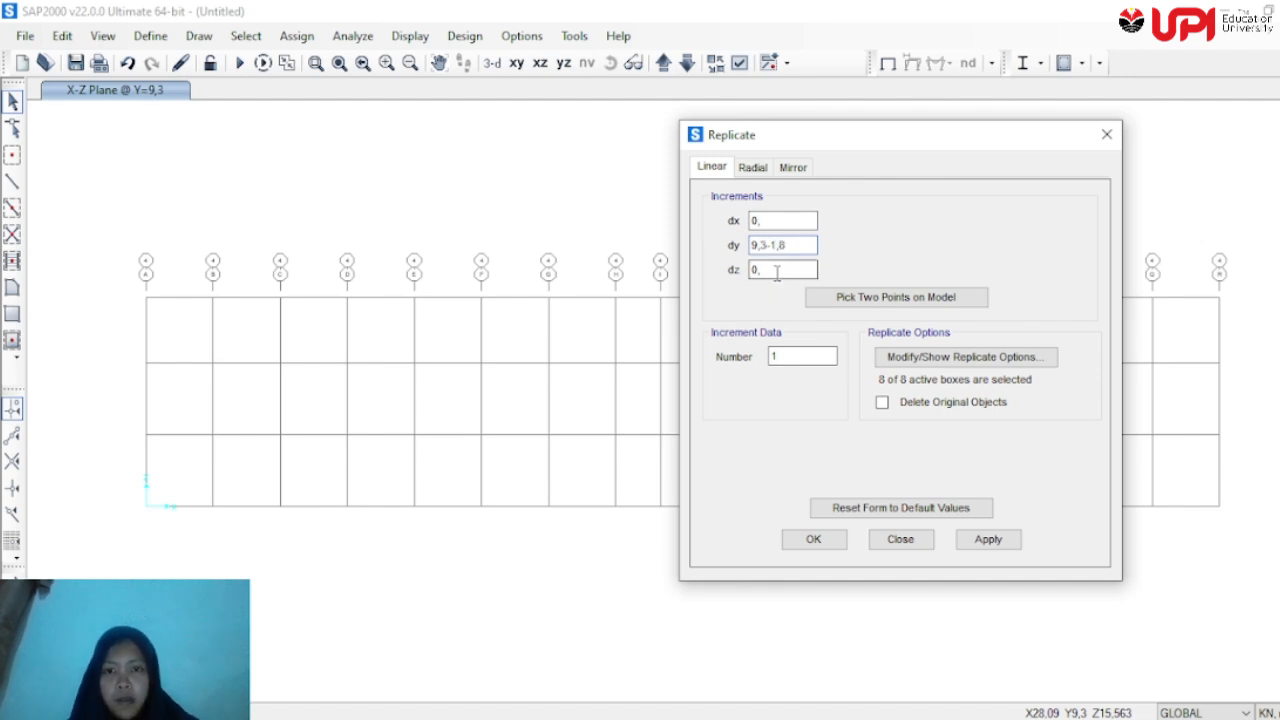
click(776, 272)
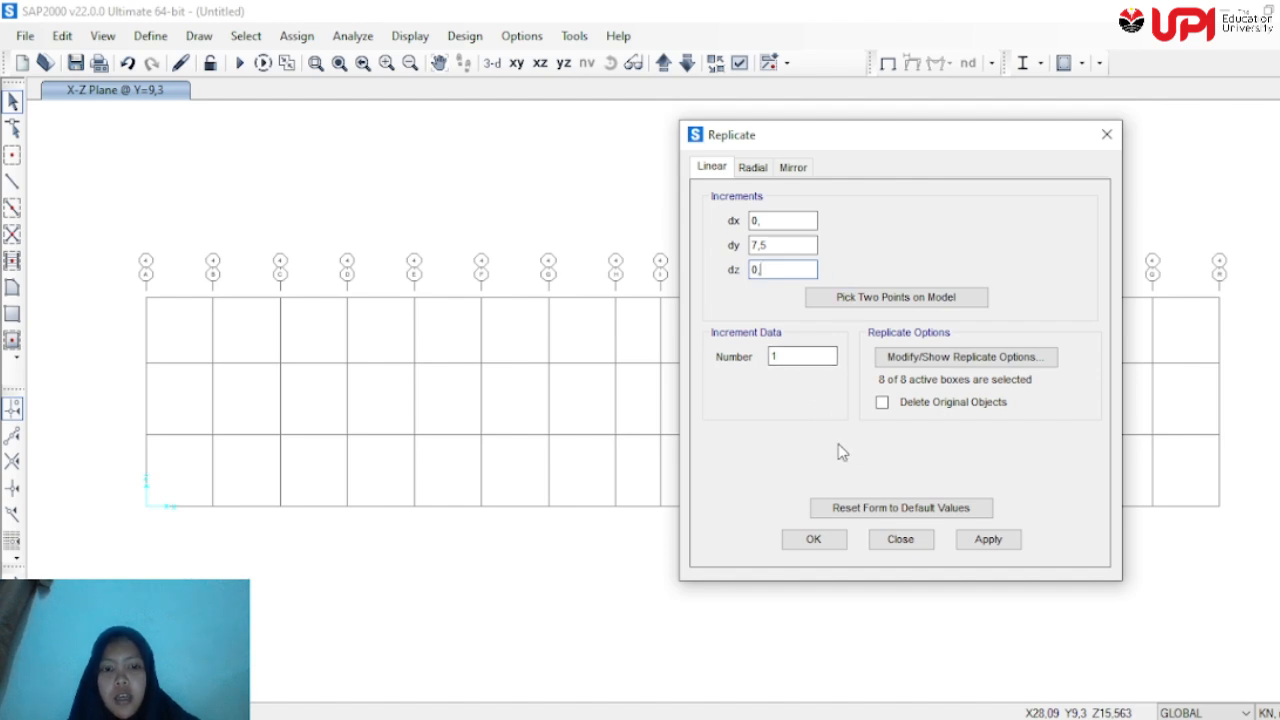
click(997, 539)
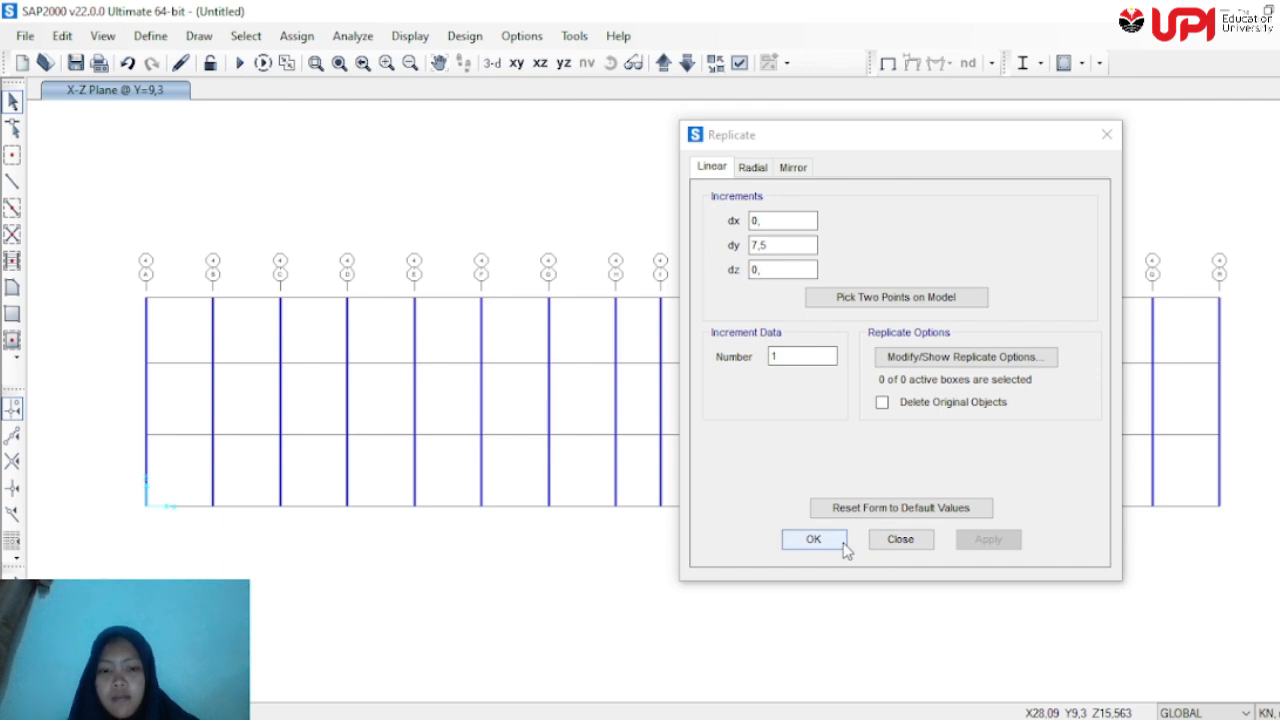
Replicate all column segments in the Y=9,3 plane linearly with dx 0, dy 14,4-9,3 (5,1), dz 0 and 1 copy
mouse_move(958, 140)
mouse_down()
mouse_move(698, 325)
mouse_move(560, 397)
mouse_move(480, 471)
mouse_move(430, 550)
mouse_move(335, 560)
mouse_up()
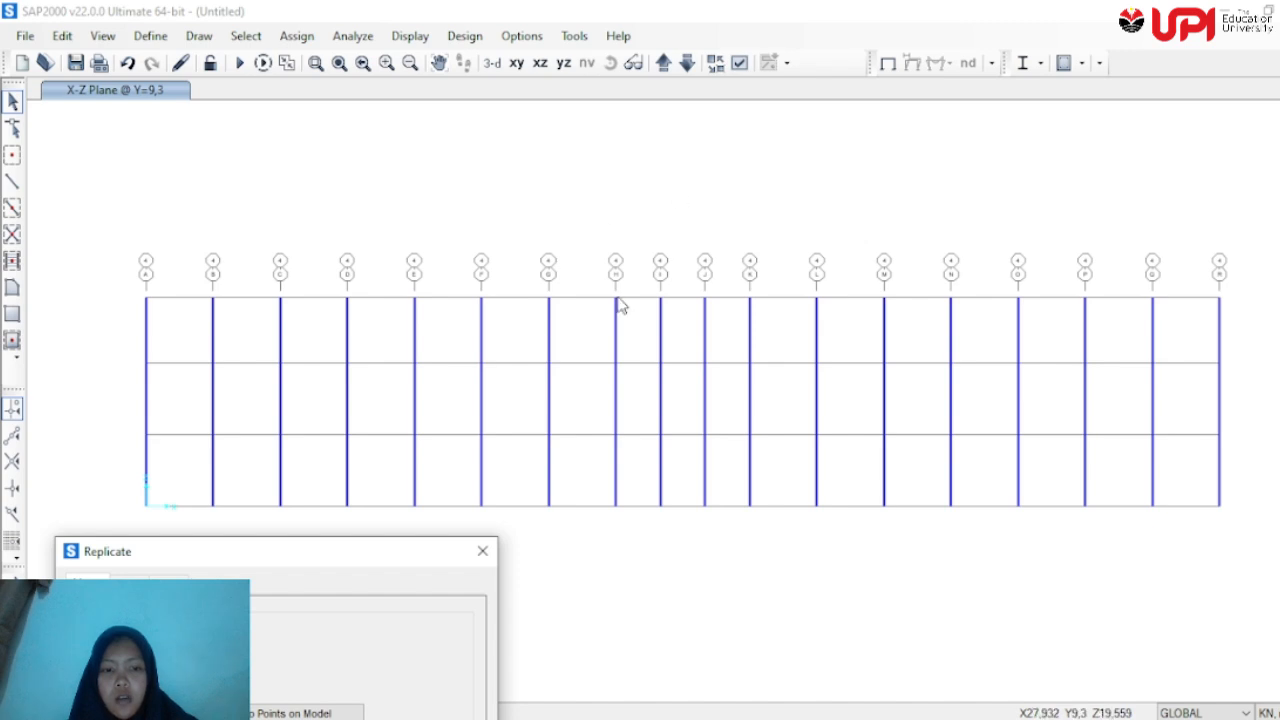
click(670, 72)
click(668, 70)
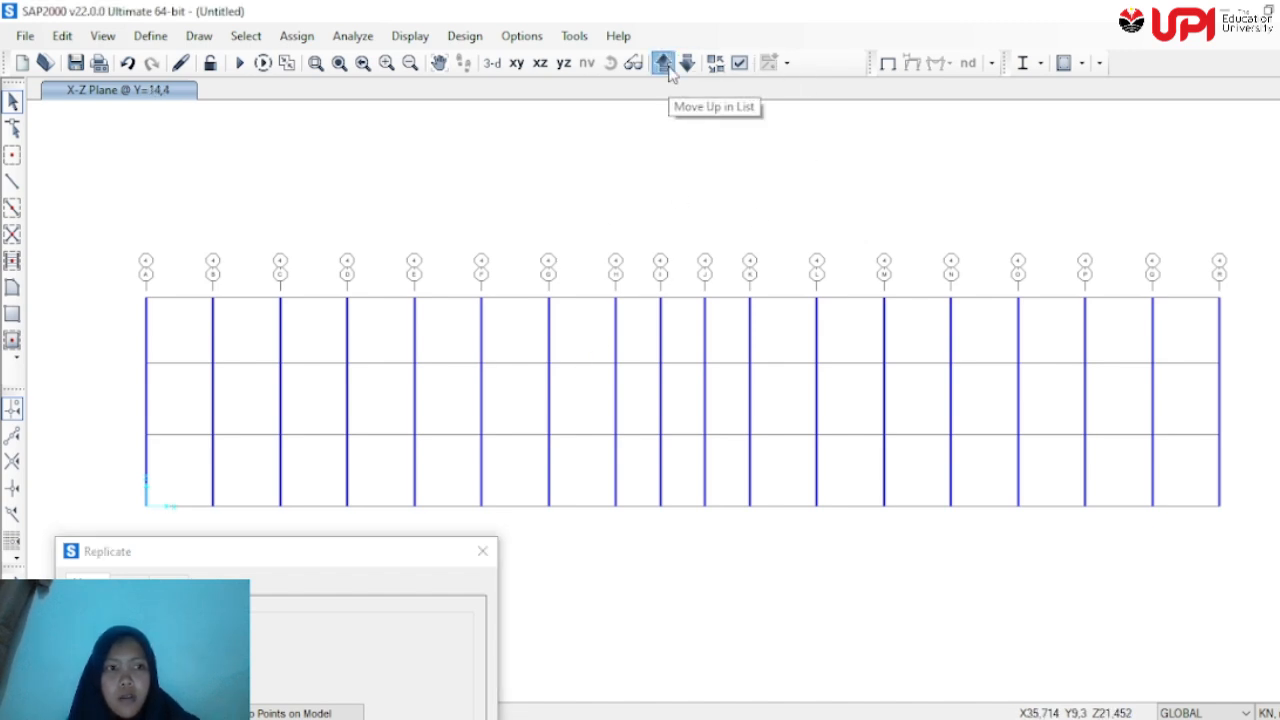
click(688, 64)
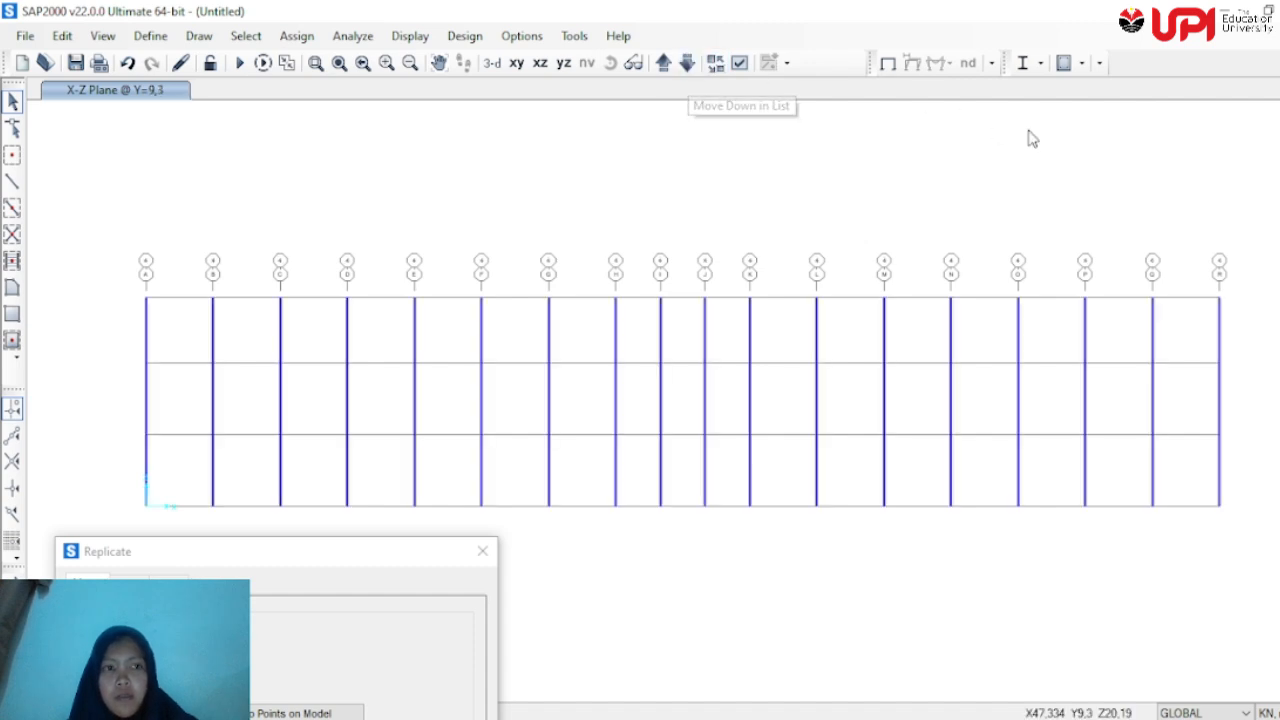
drag(1254, 330, 146, 343)
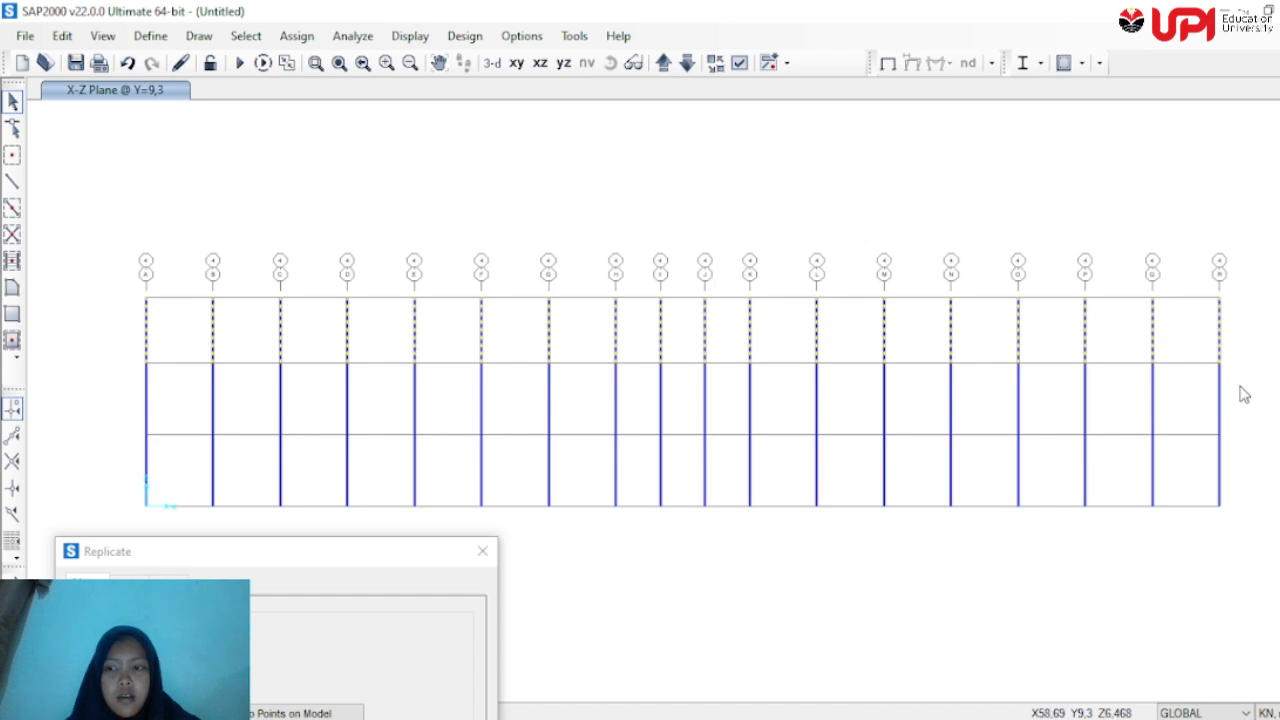
drag(1240, 386, 150, 418)
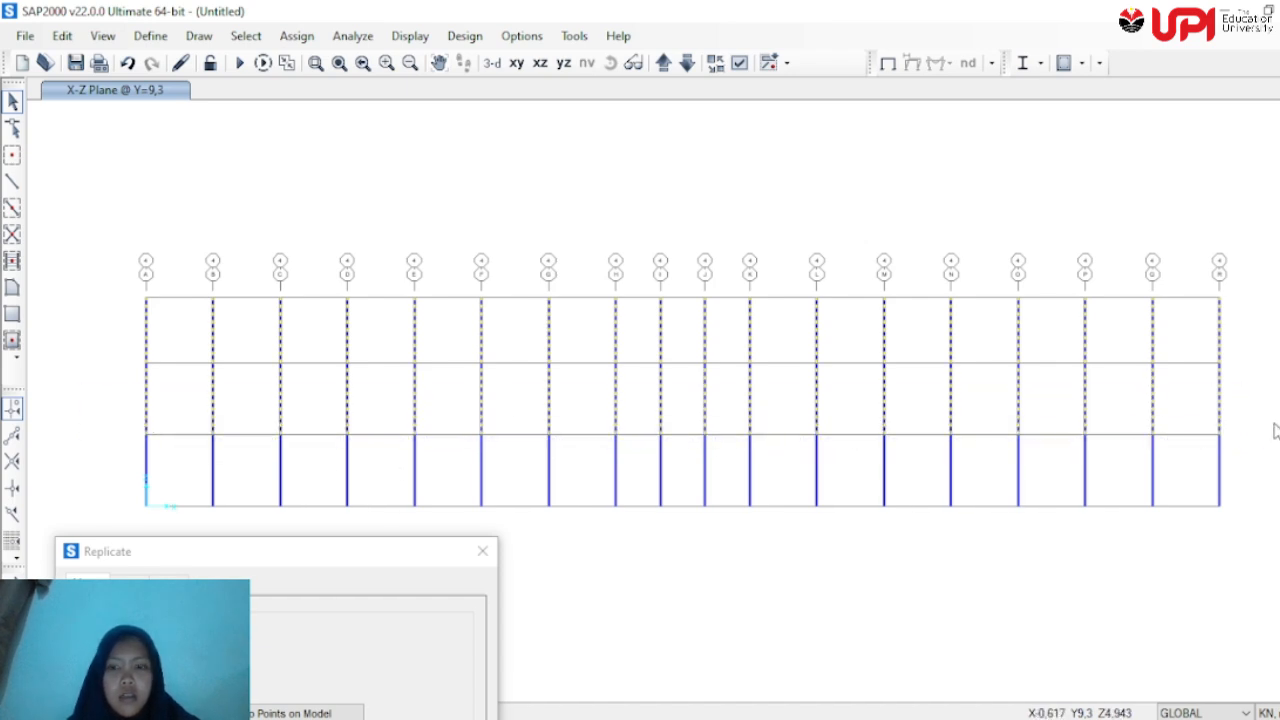
drag(1253, 477, 136, 473)
click(242, 711)
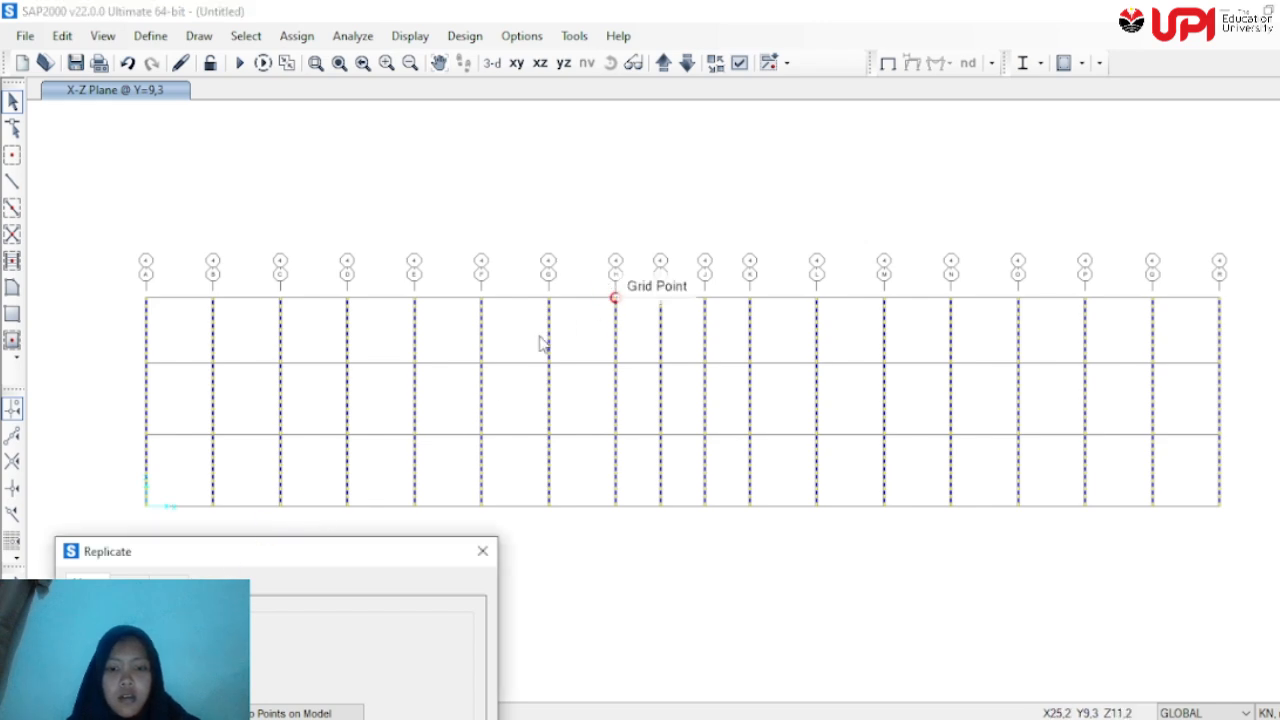
click(62, 35)
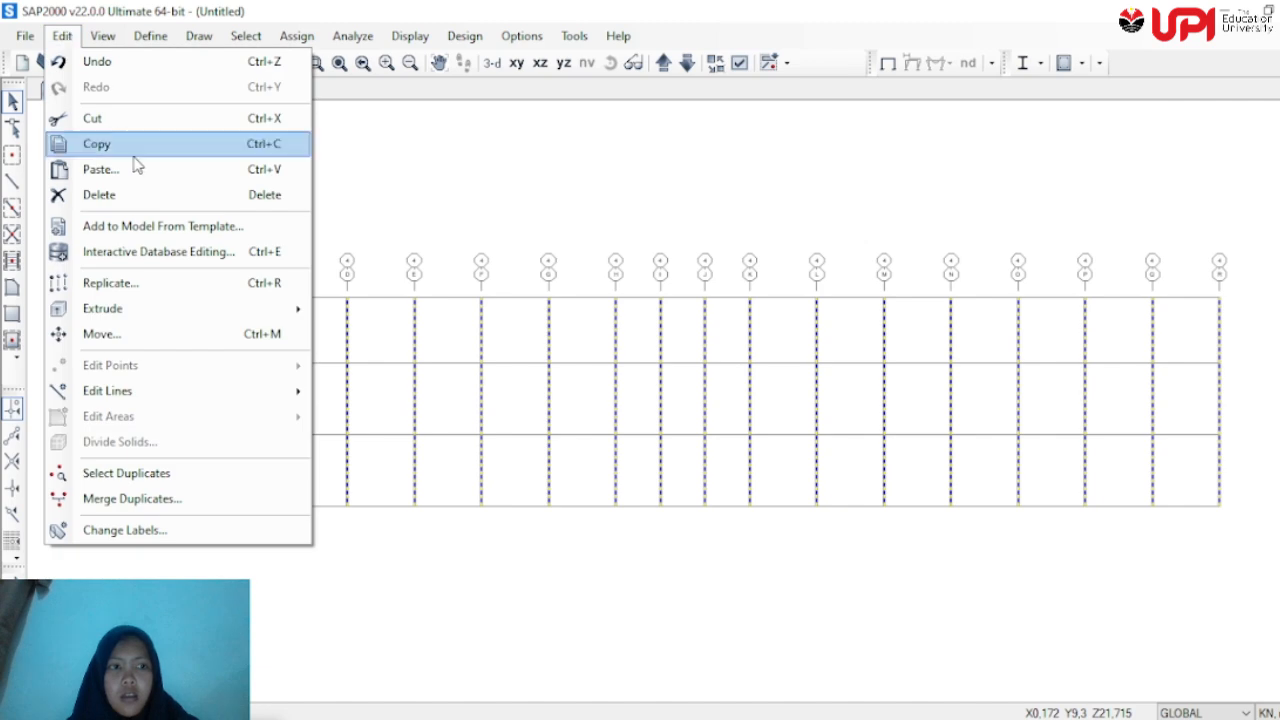
mouse_move(195, 318)
click(184, 286)
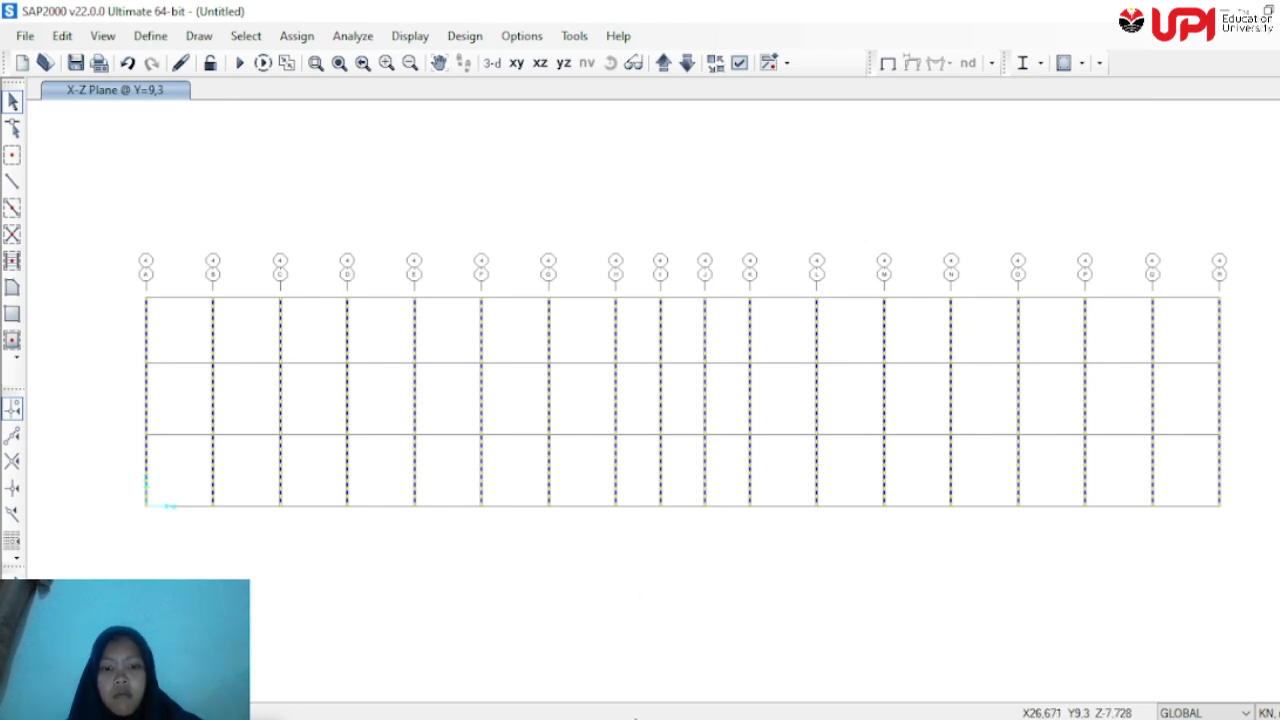
click(62, 36)
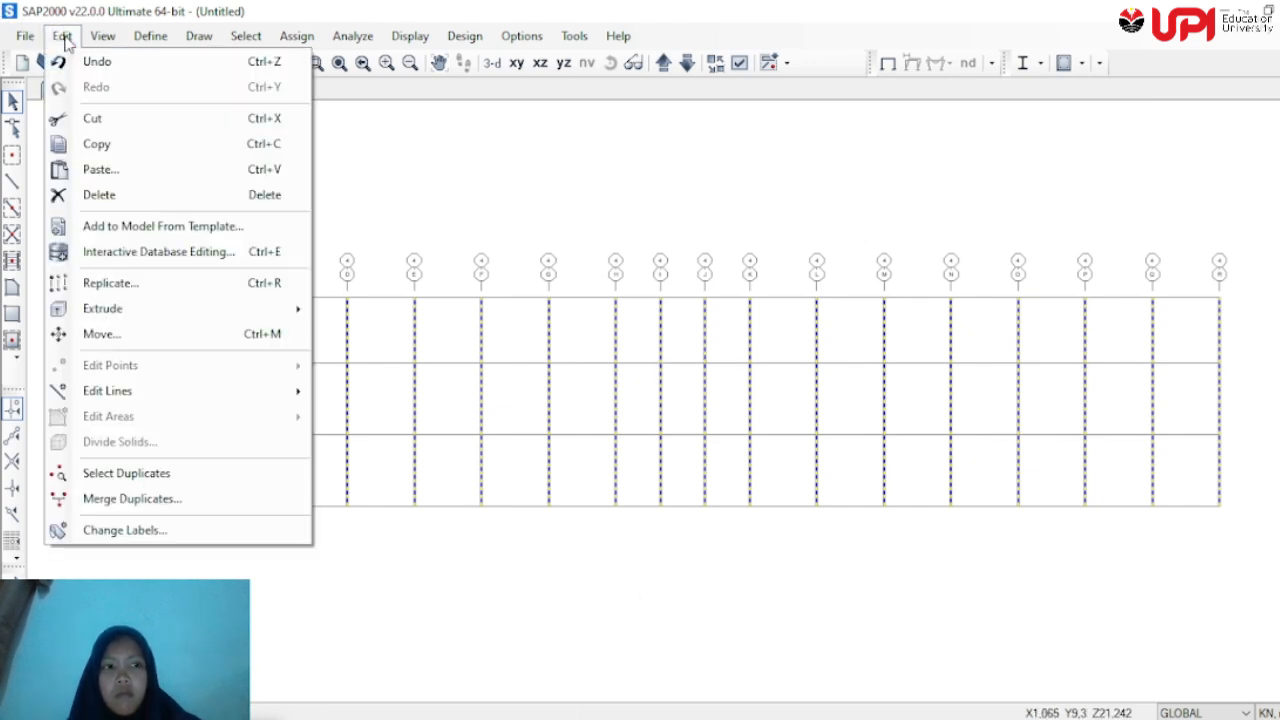
click(178, 287)
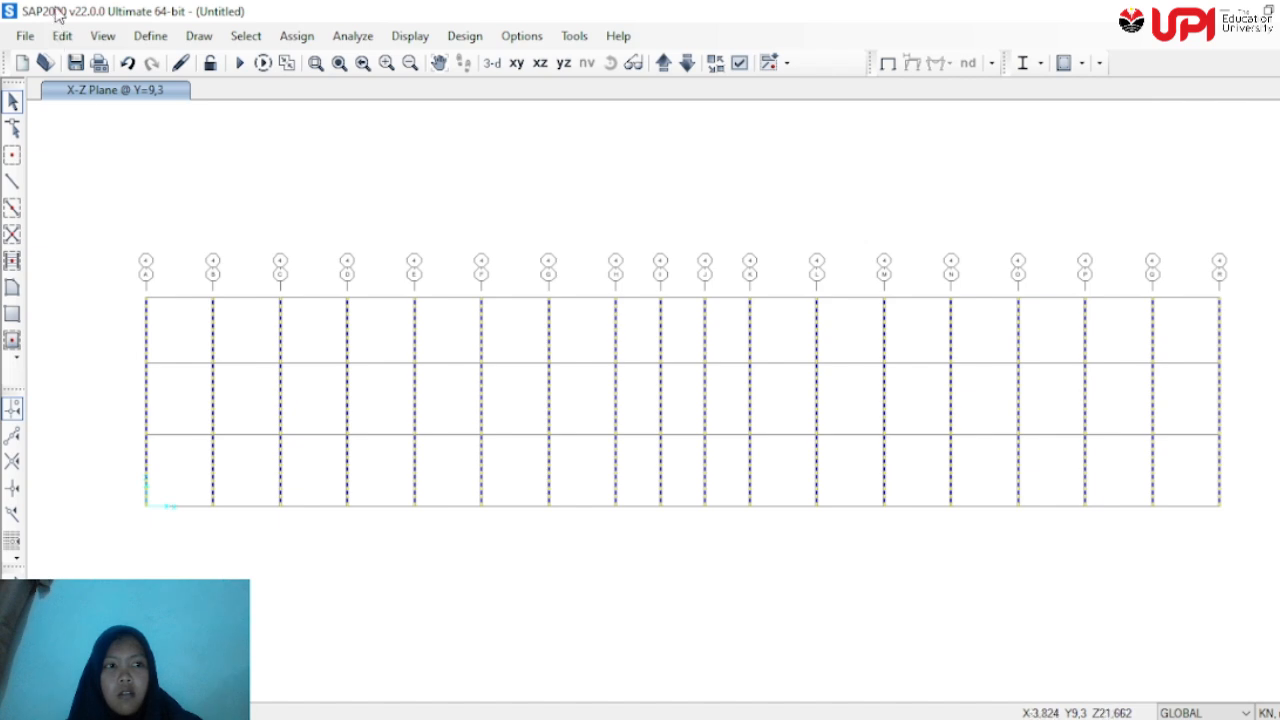
click(62, 38)
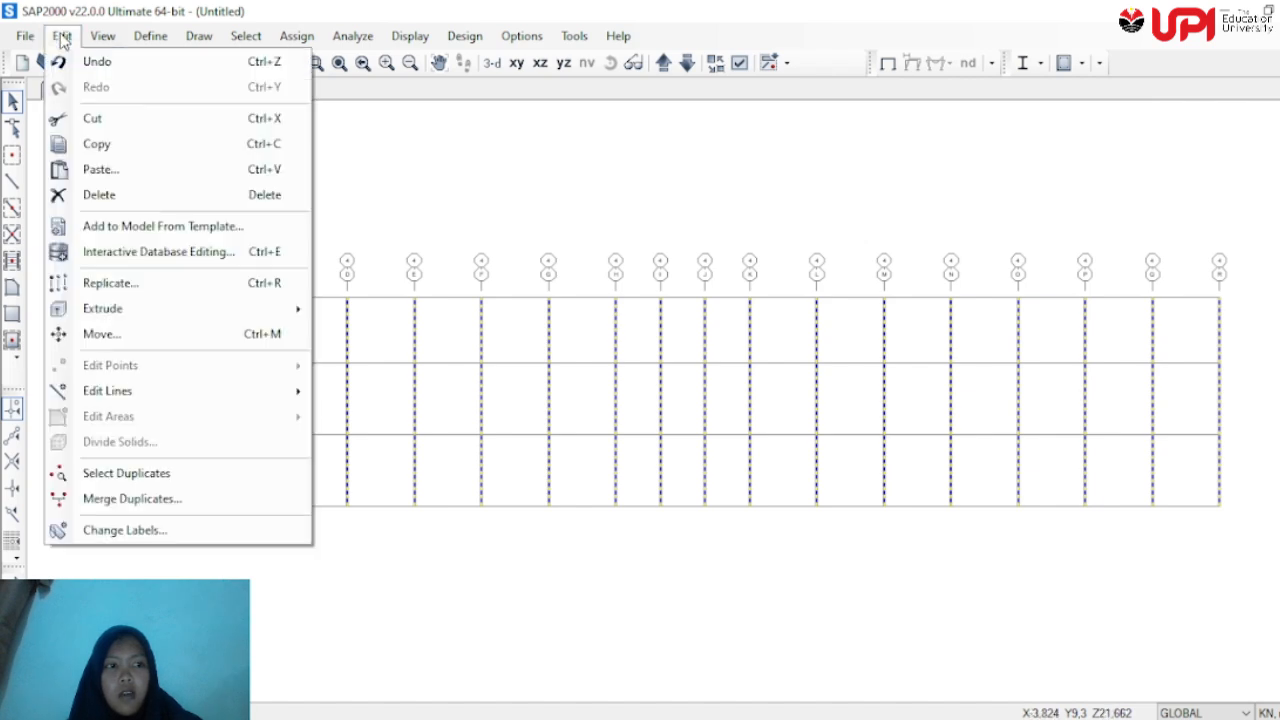
click(157, 289)
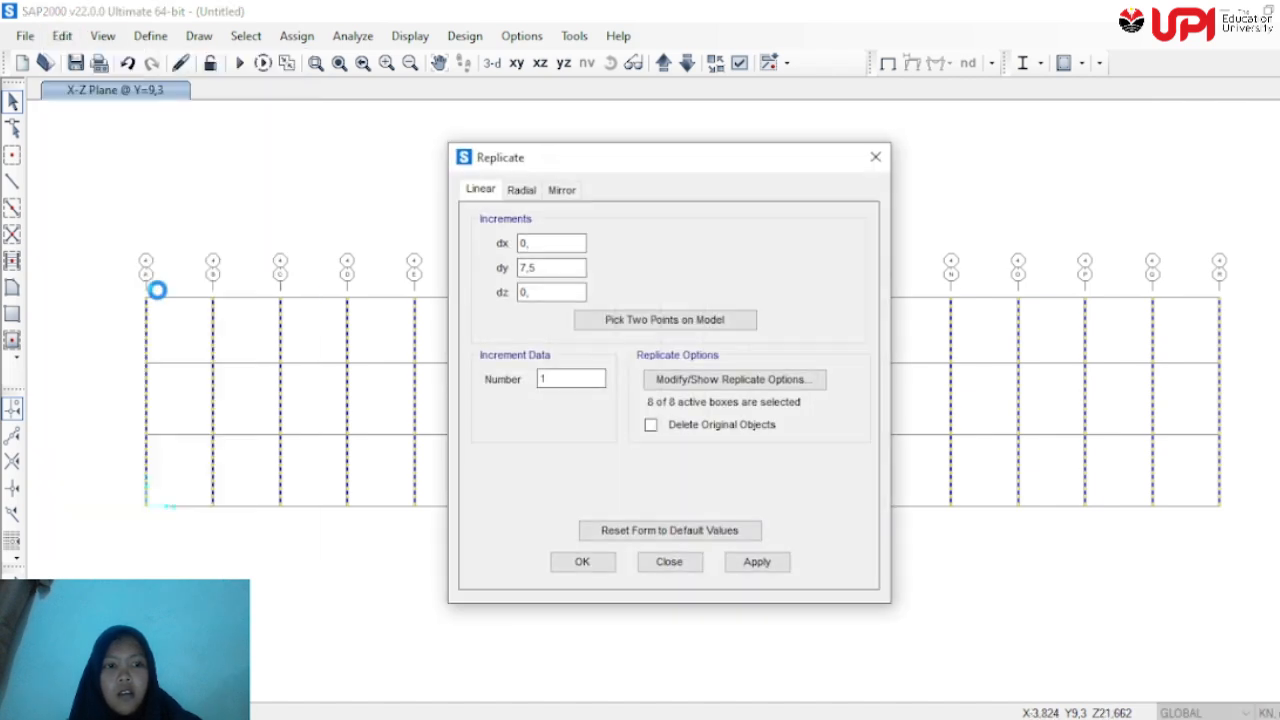
double_click(526, 266)
text(7,5)
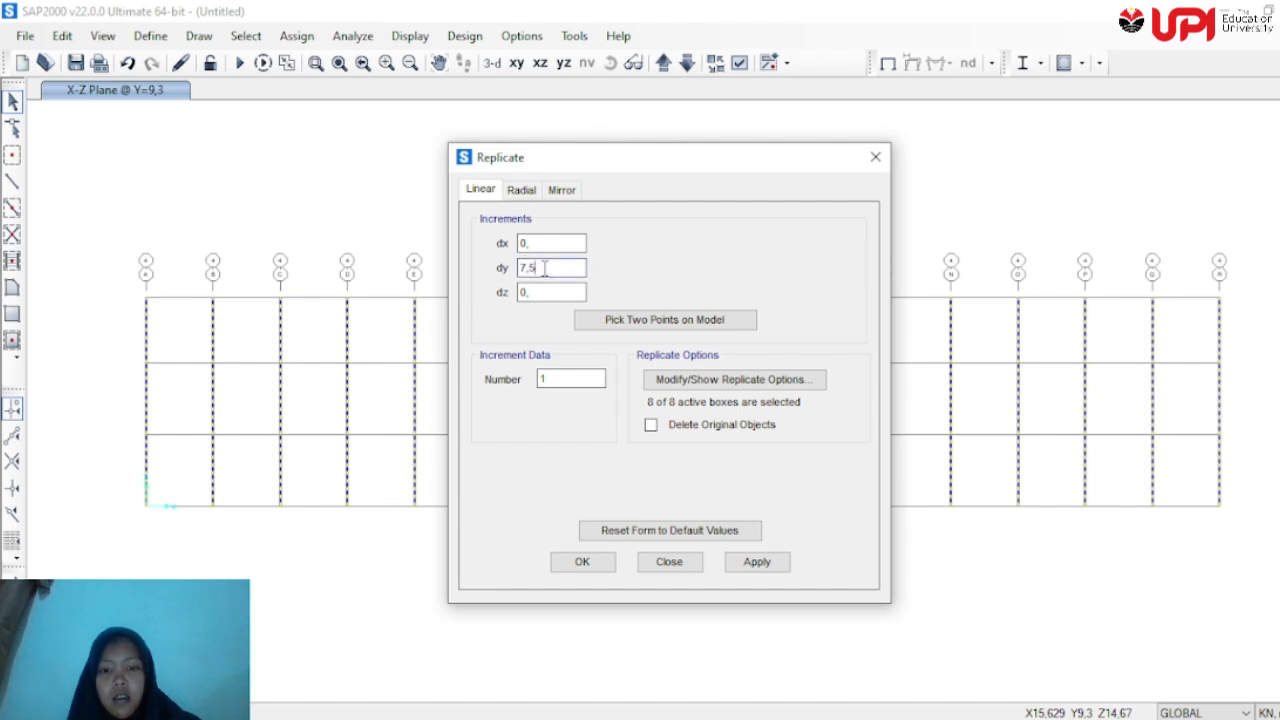
text(14,4-)
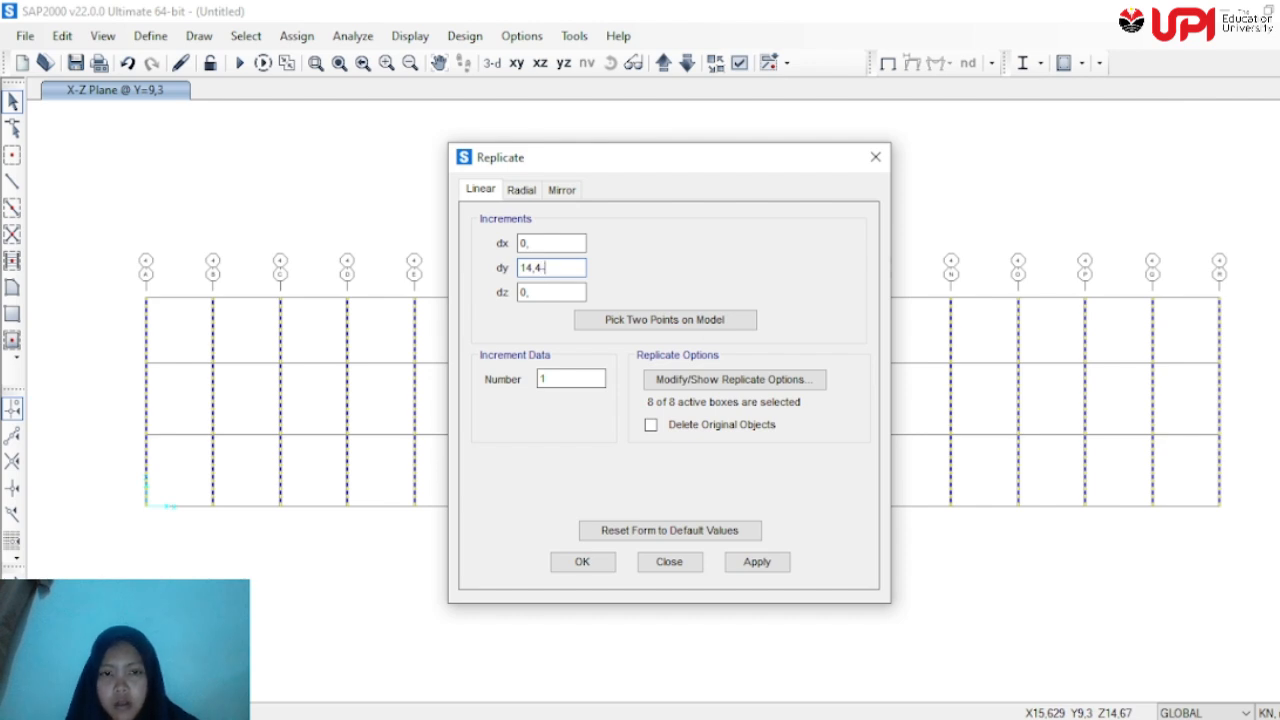
text(9,3)
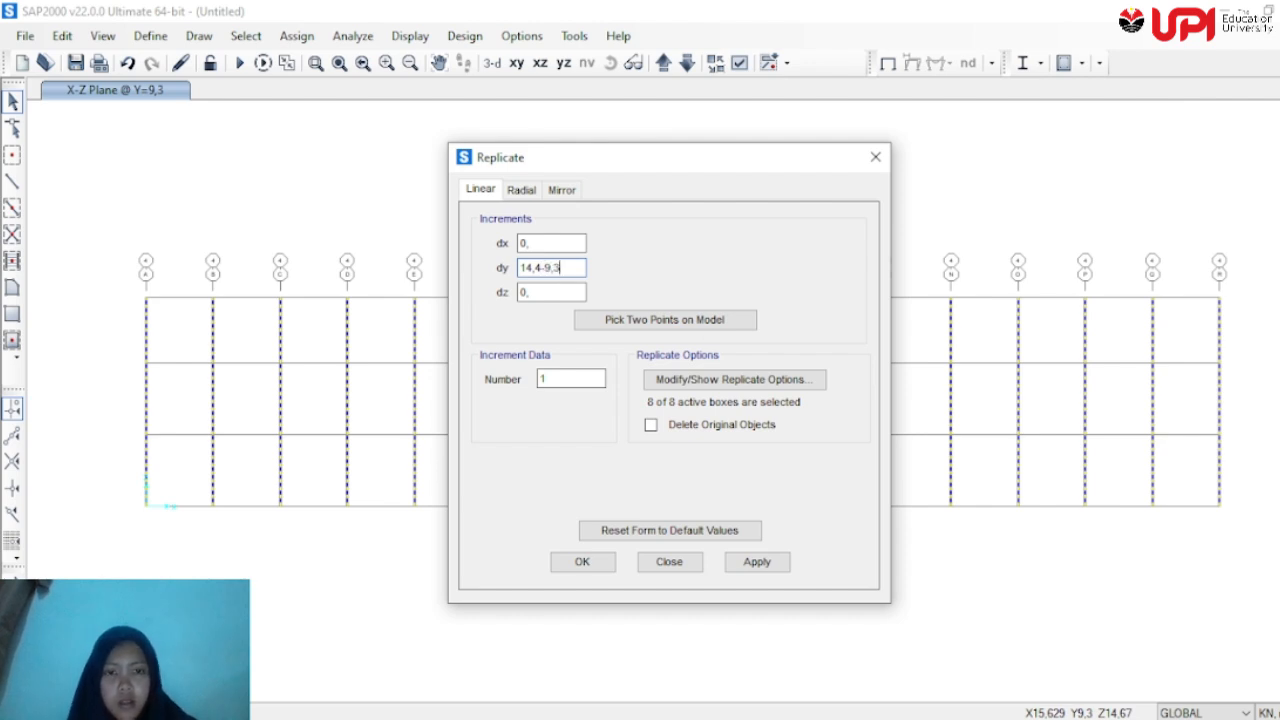
click(522, 291)
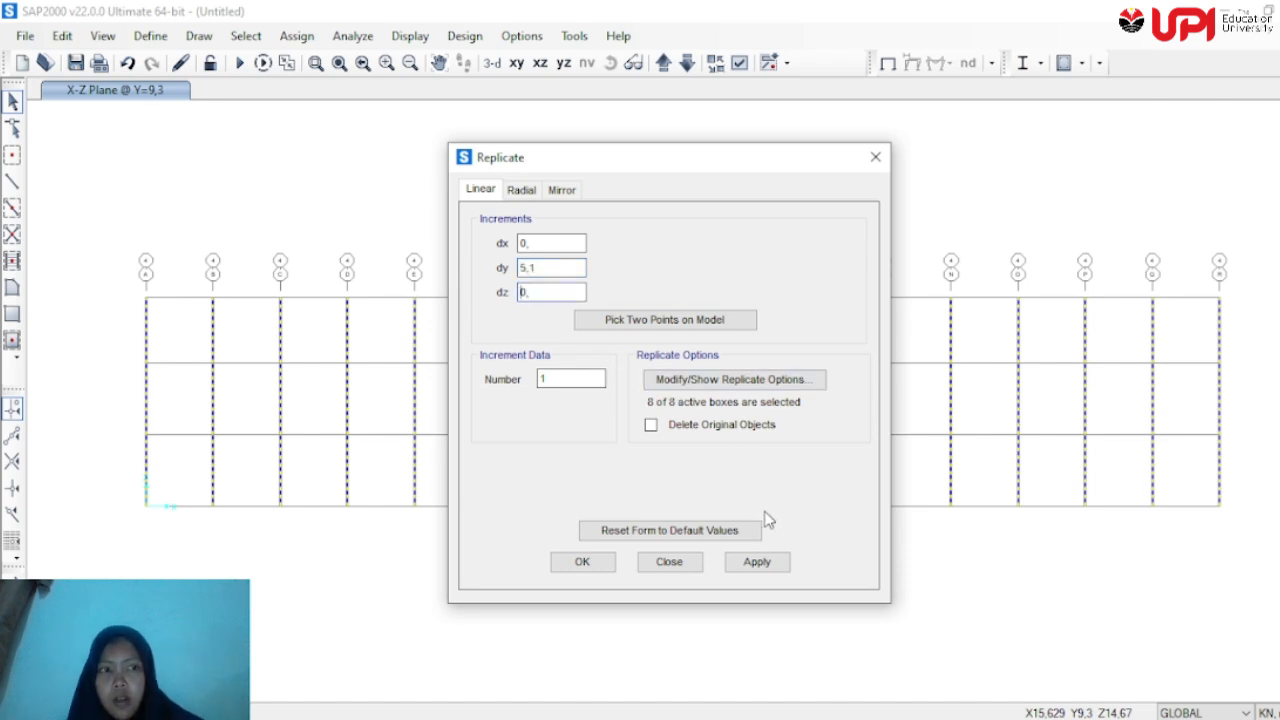
click(784, 566)
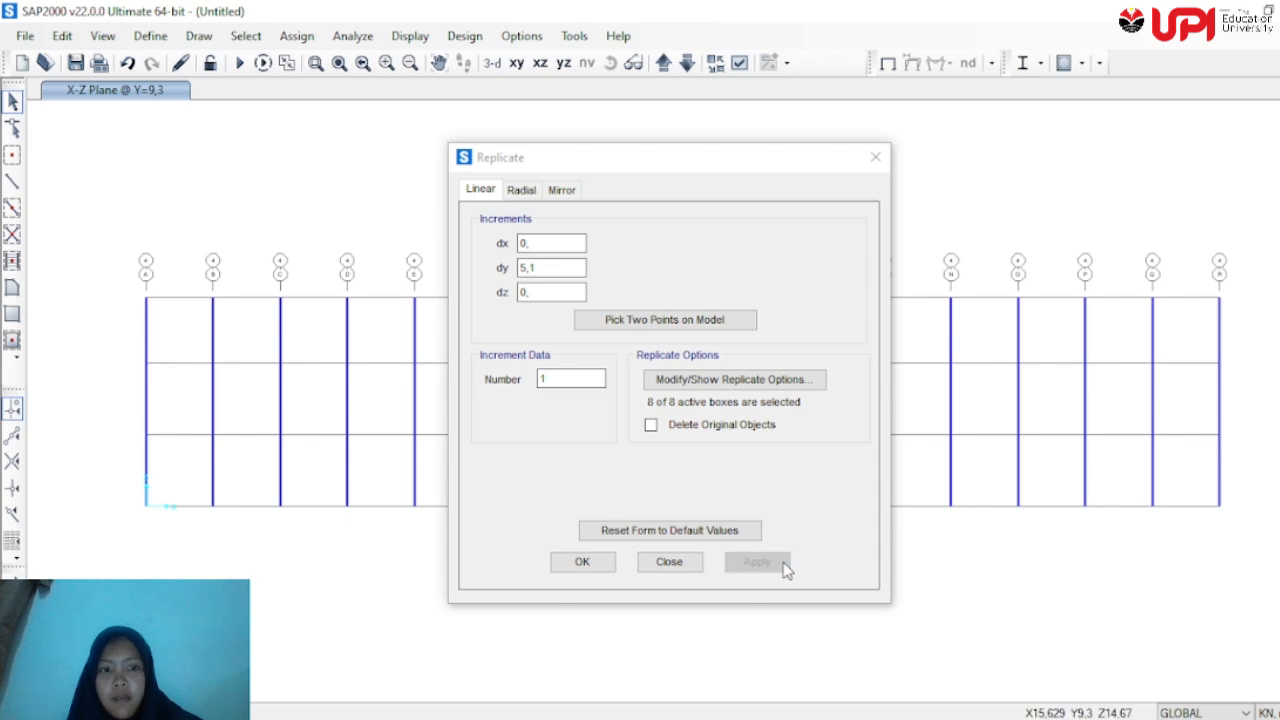
click(603, 562)
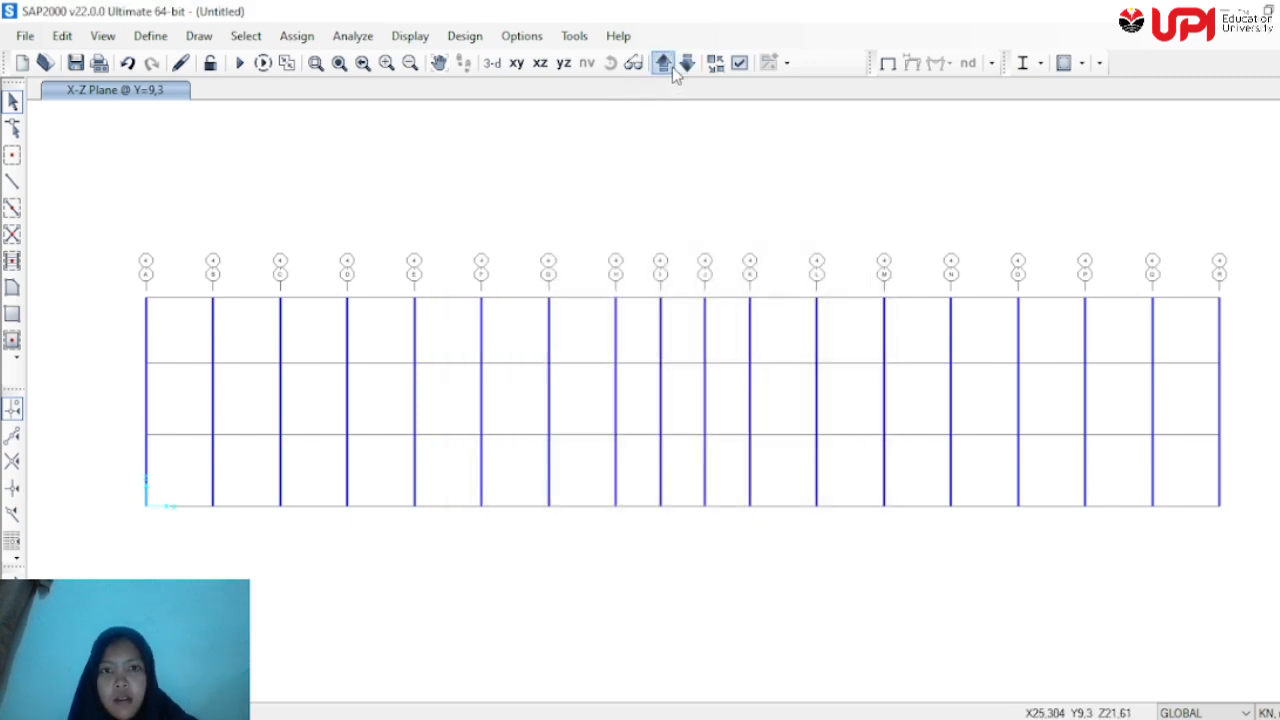
Move the three column segments on grid line B in the Y=1,8 plane by Delta X -1 m
click(665, 66)
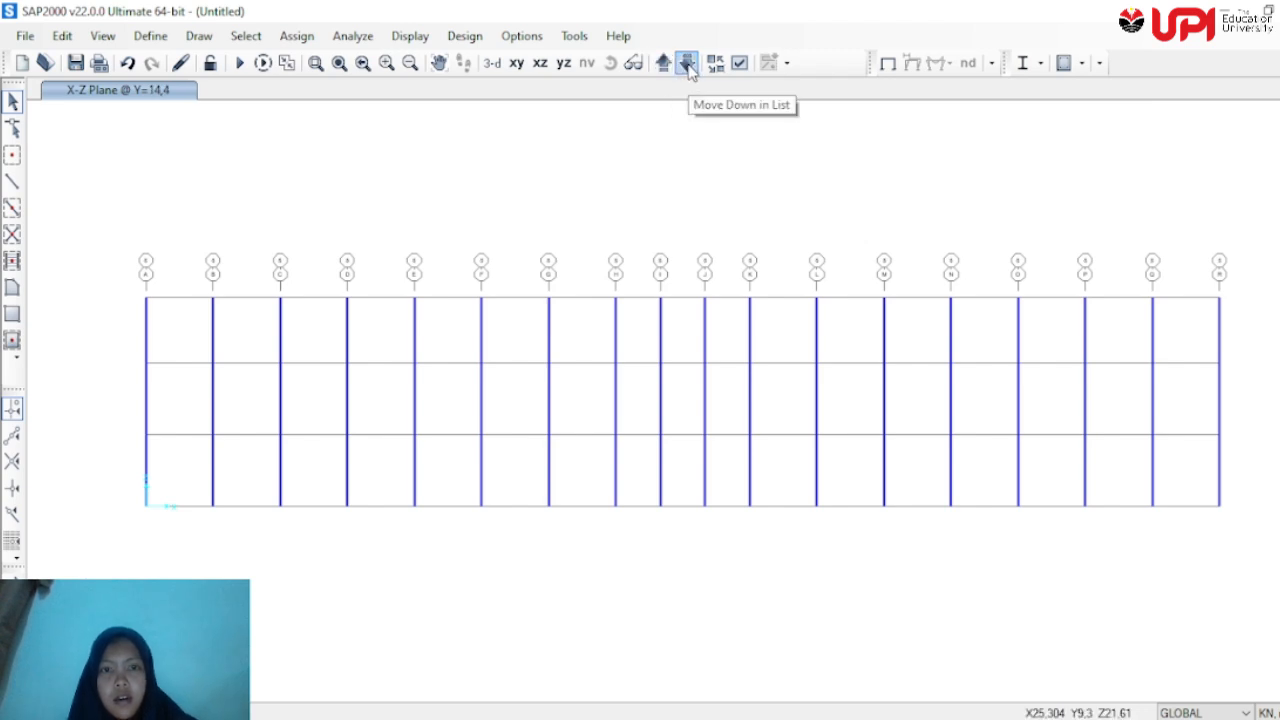
click(688, 66)
click(688, 66)
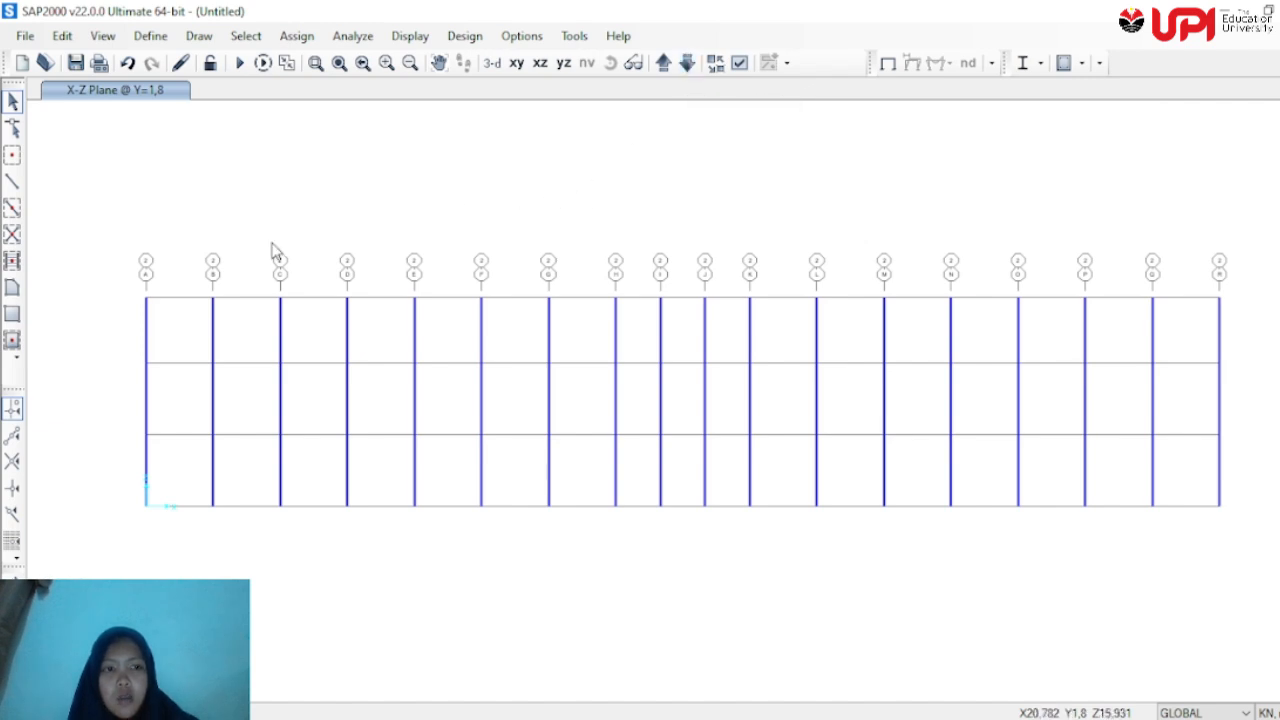
click(212, 337)
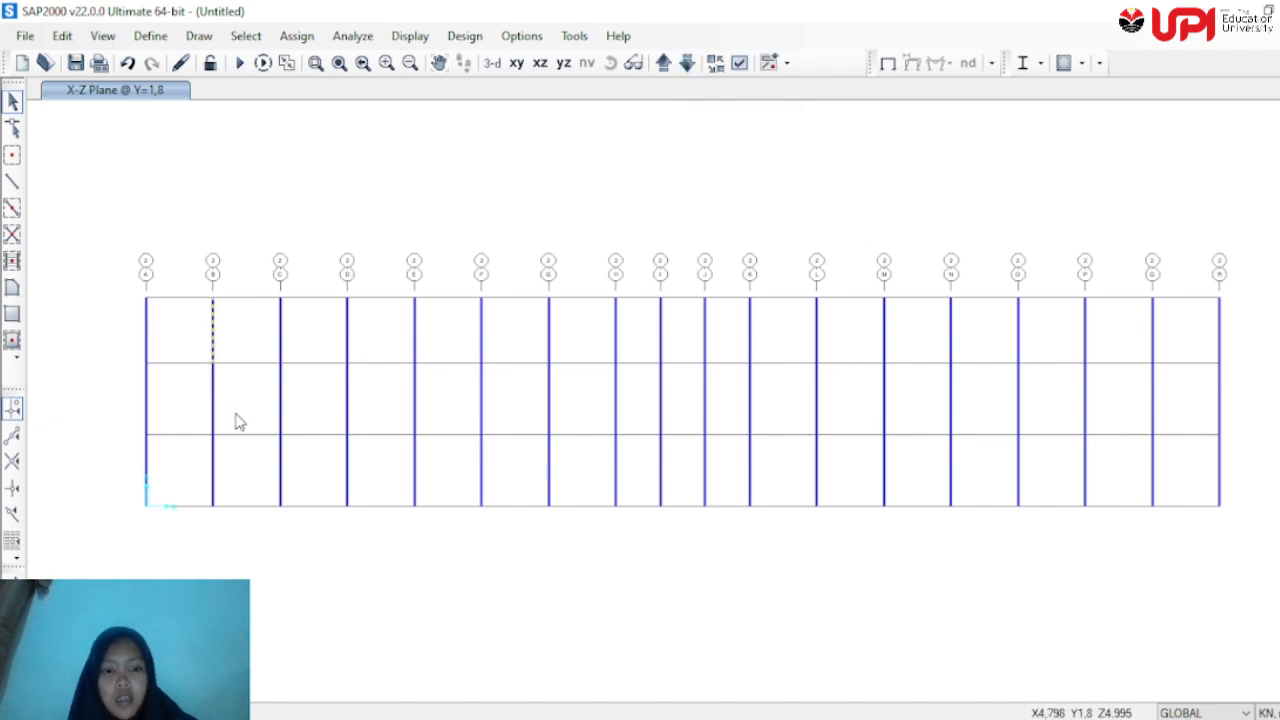
click(206, 398)
click(205, 478)
click(62, 36)
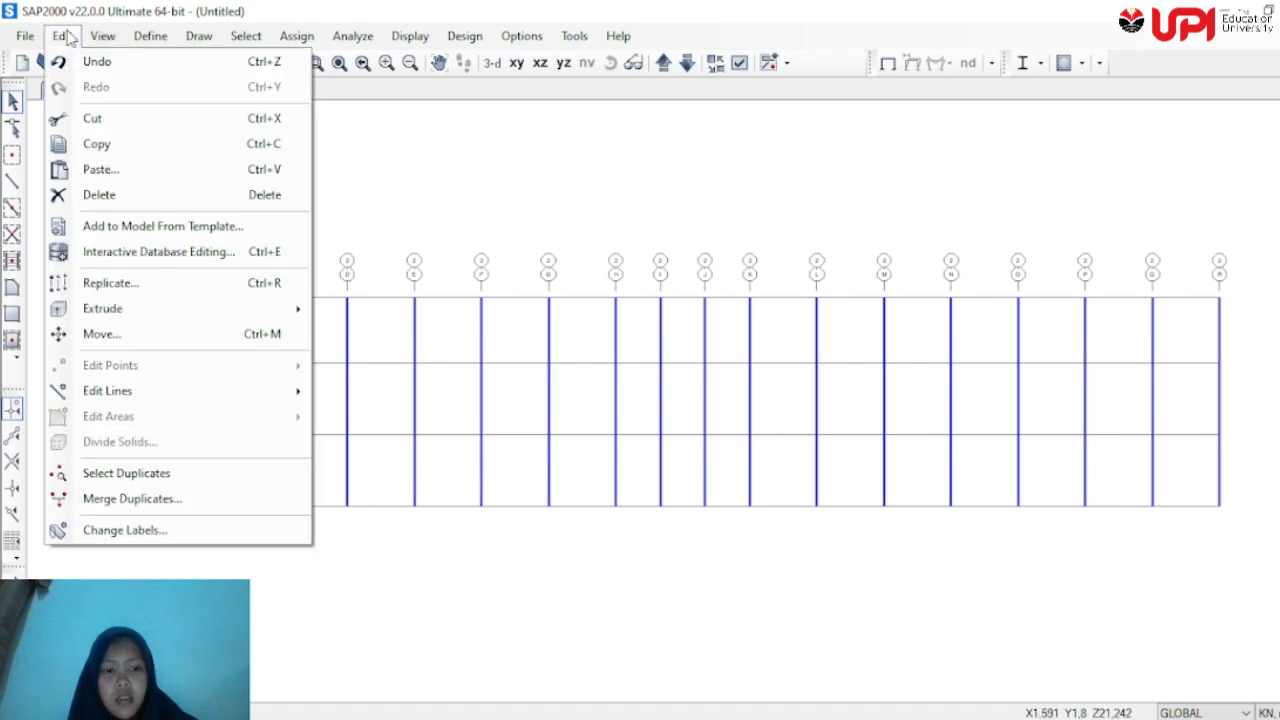
click(210, 342)
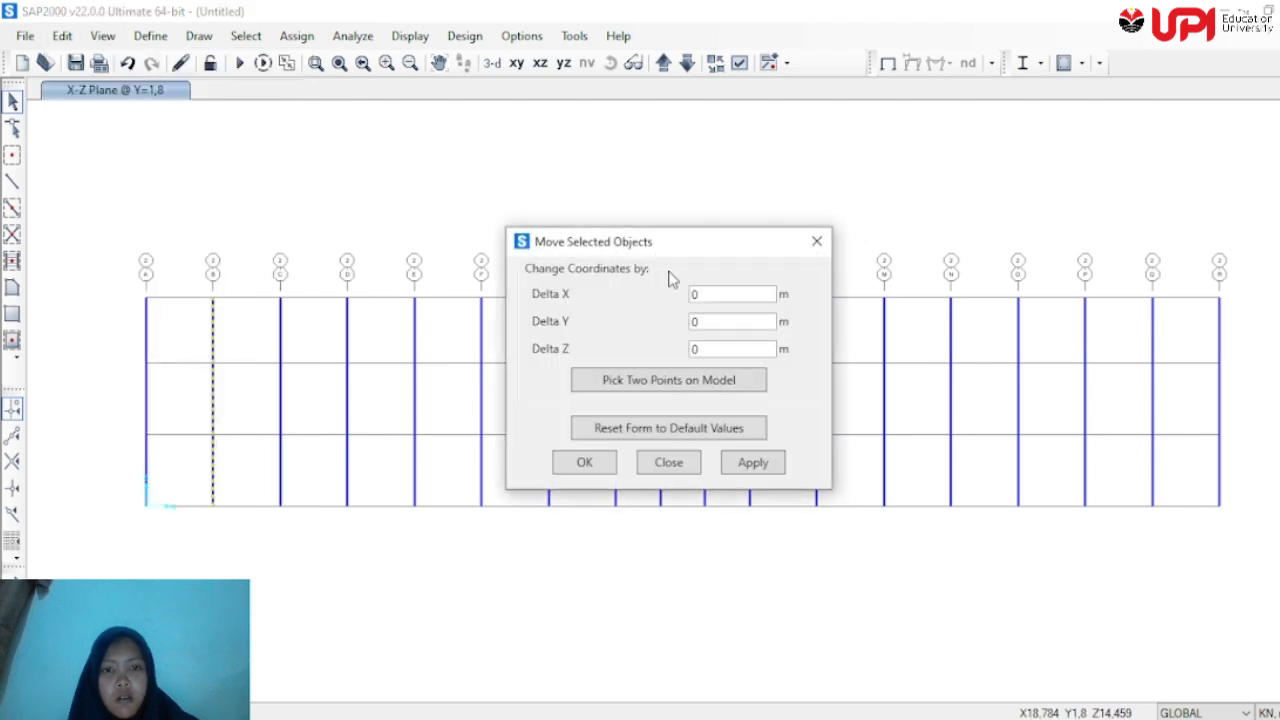
drag(710, 248, 976, 213)
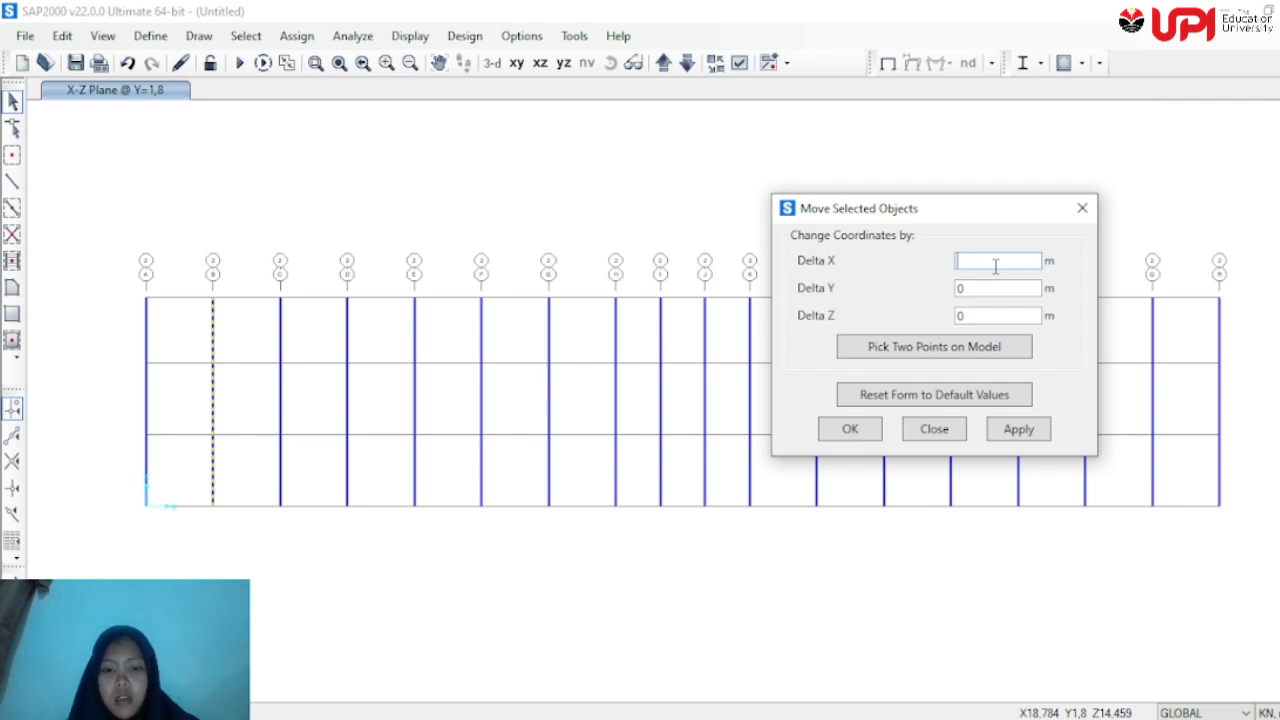
text(-1)
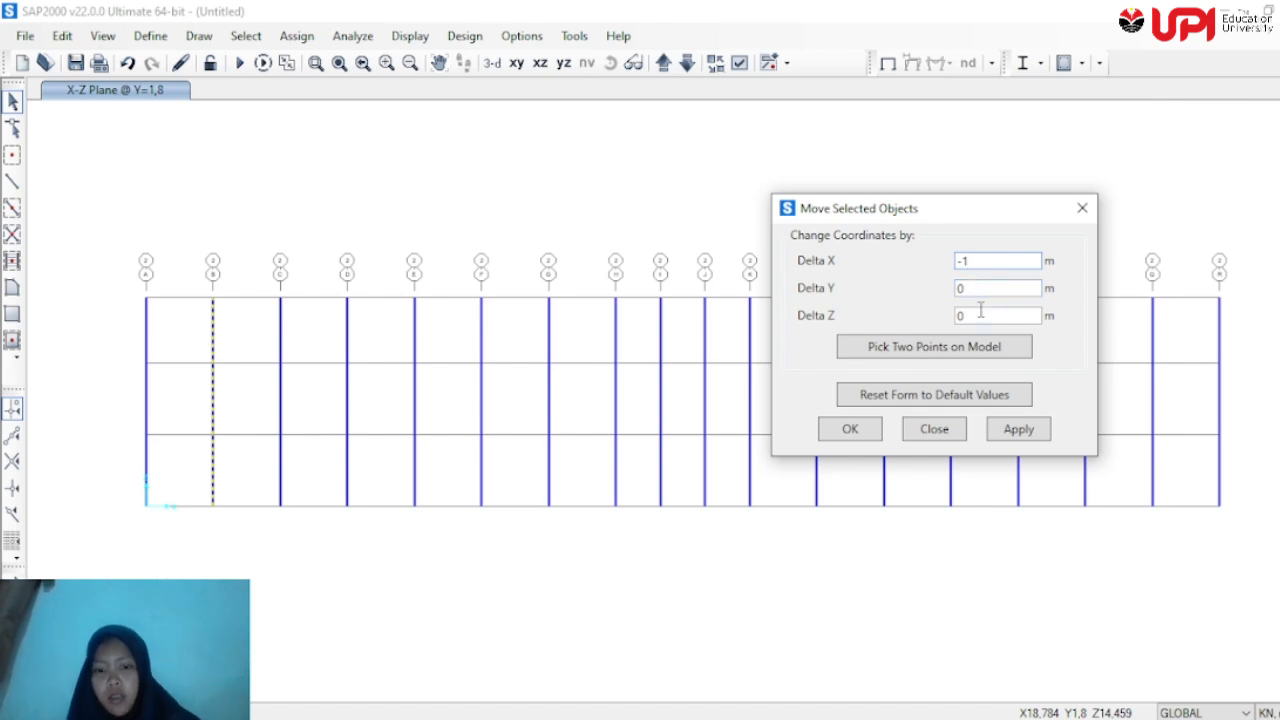
click(850, 429)
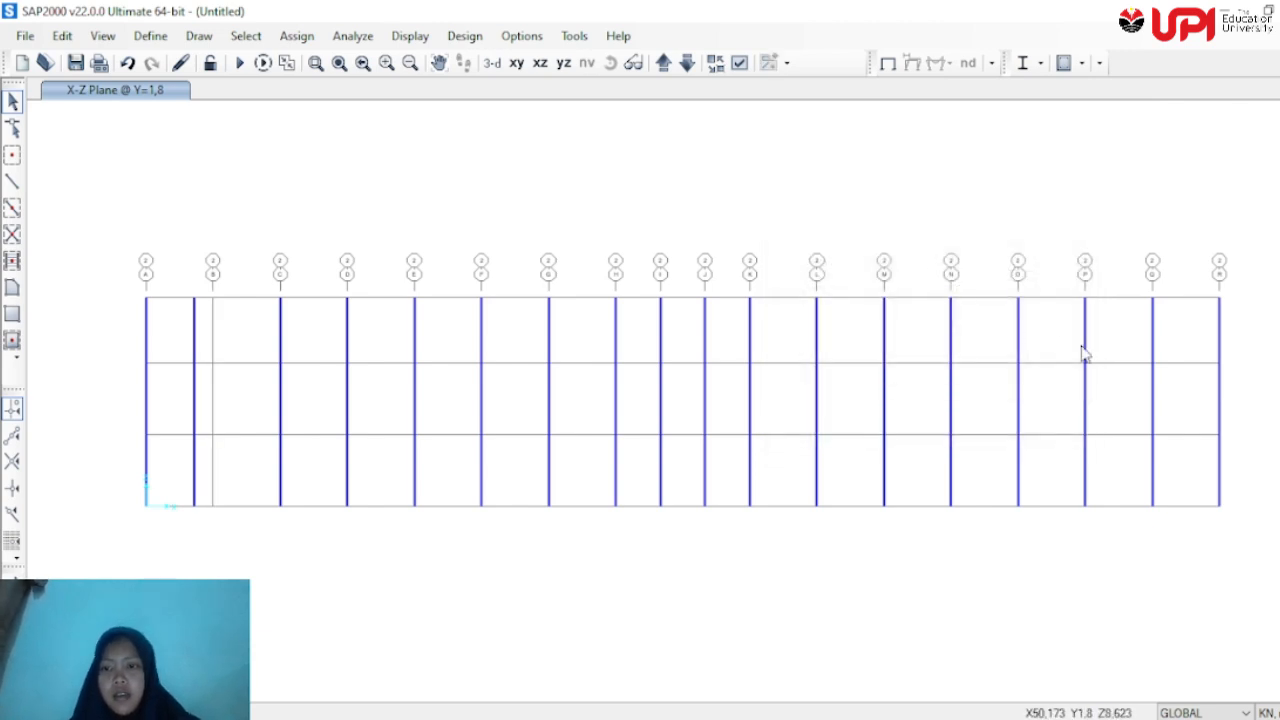
Move the three column segments on grid line Q in the Y=1,8 plane by Delta X 1 m
drag(1166, 344, 1121, 334)
drag(1163, 398, 1121, 404)
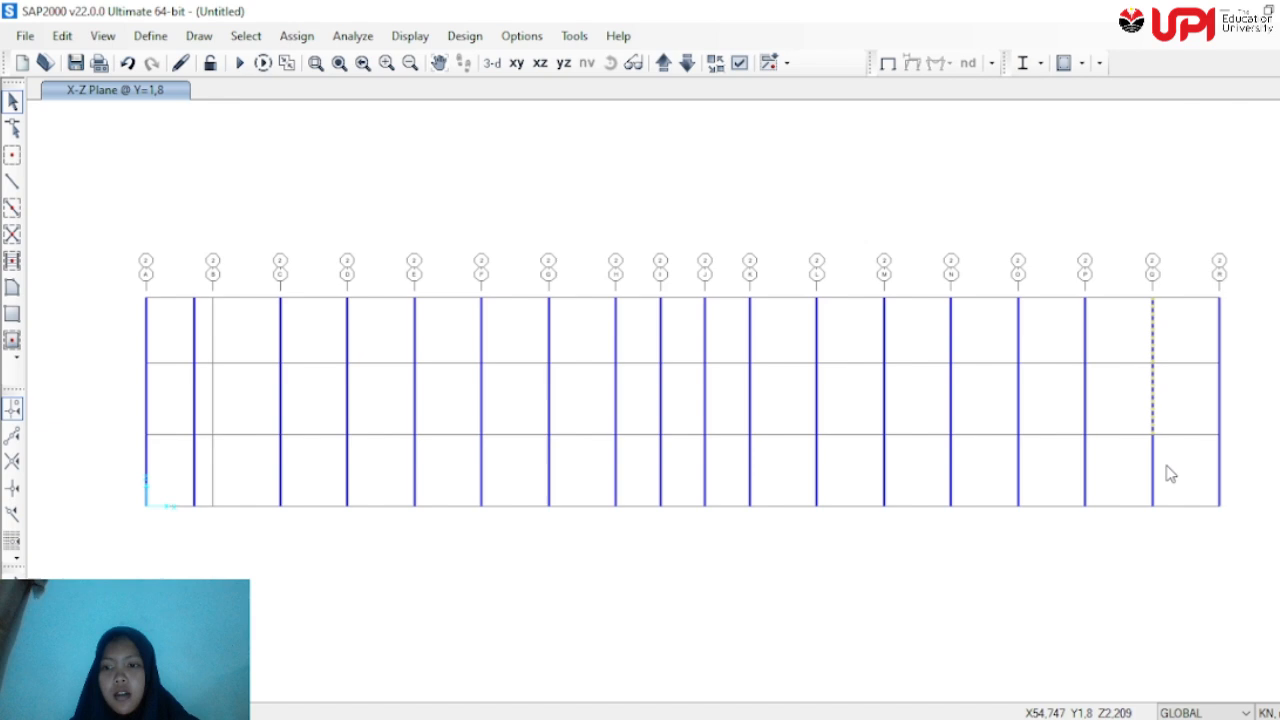
click(62, 36)
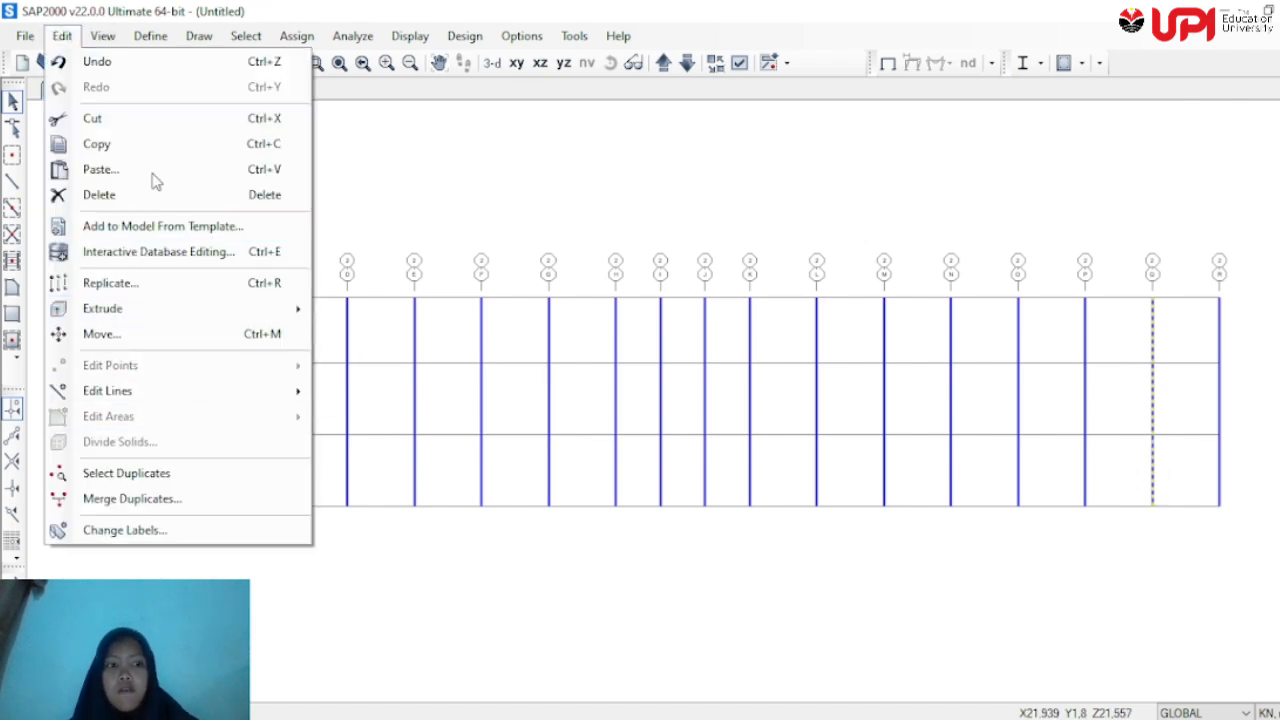
mouse_move(110, 38)
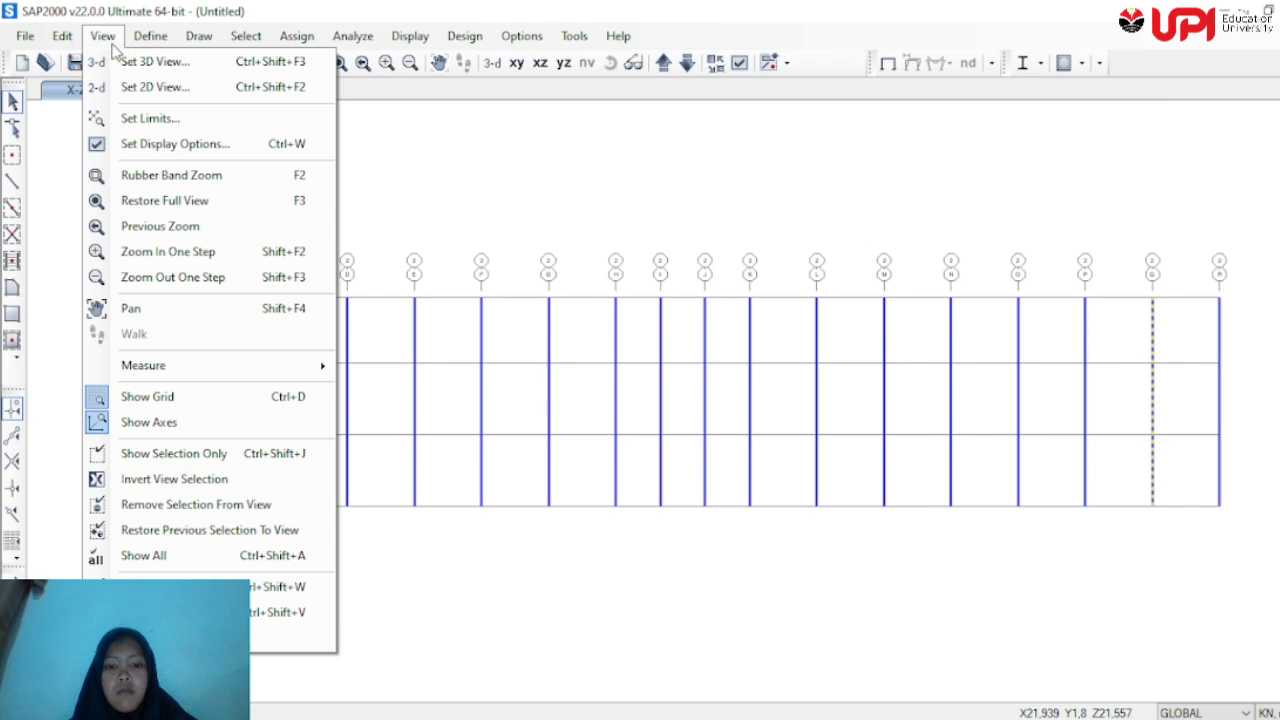
mouse_move(73, 45)
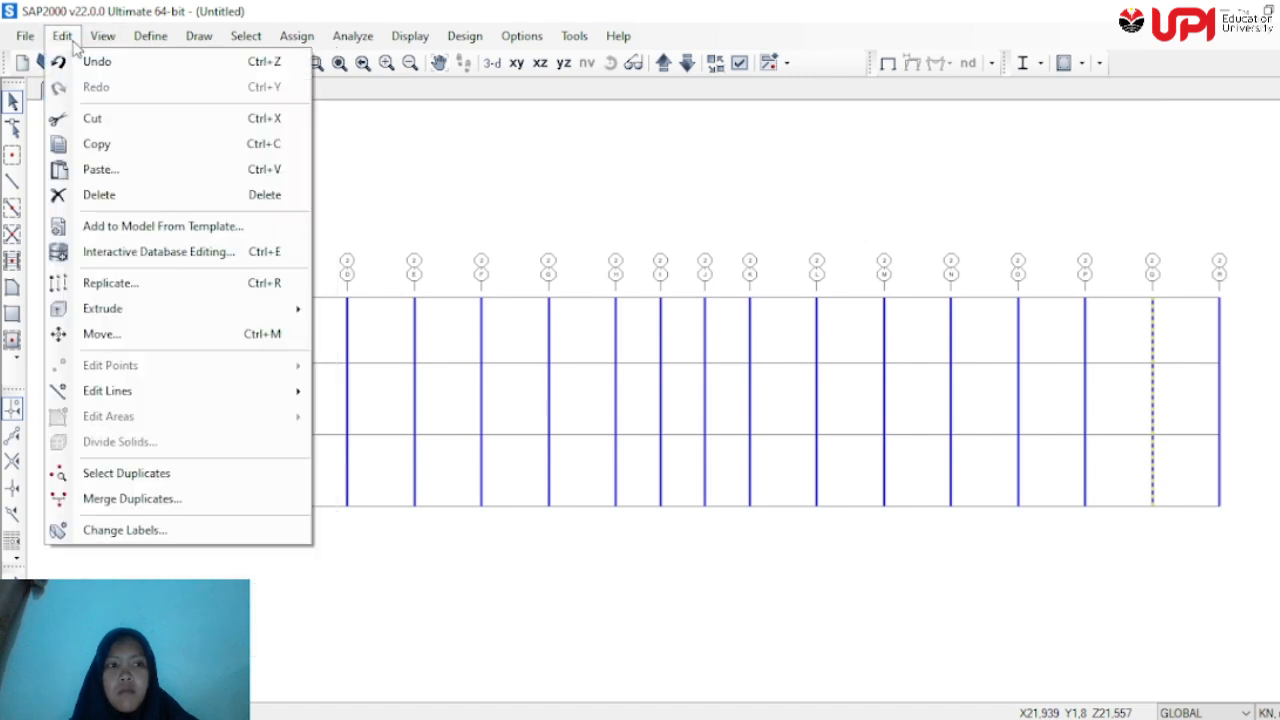
click(176, 336)
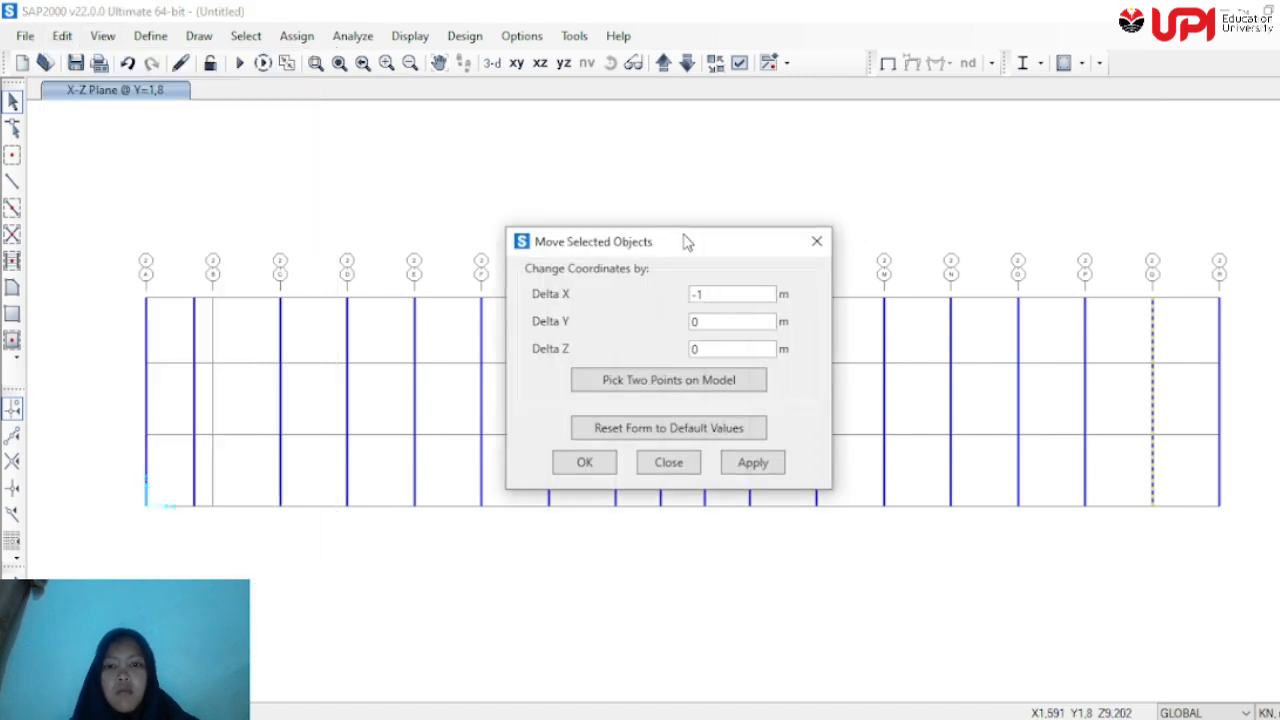
click(768, 466)
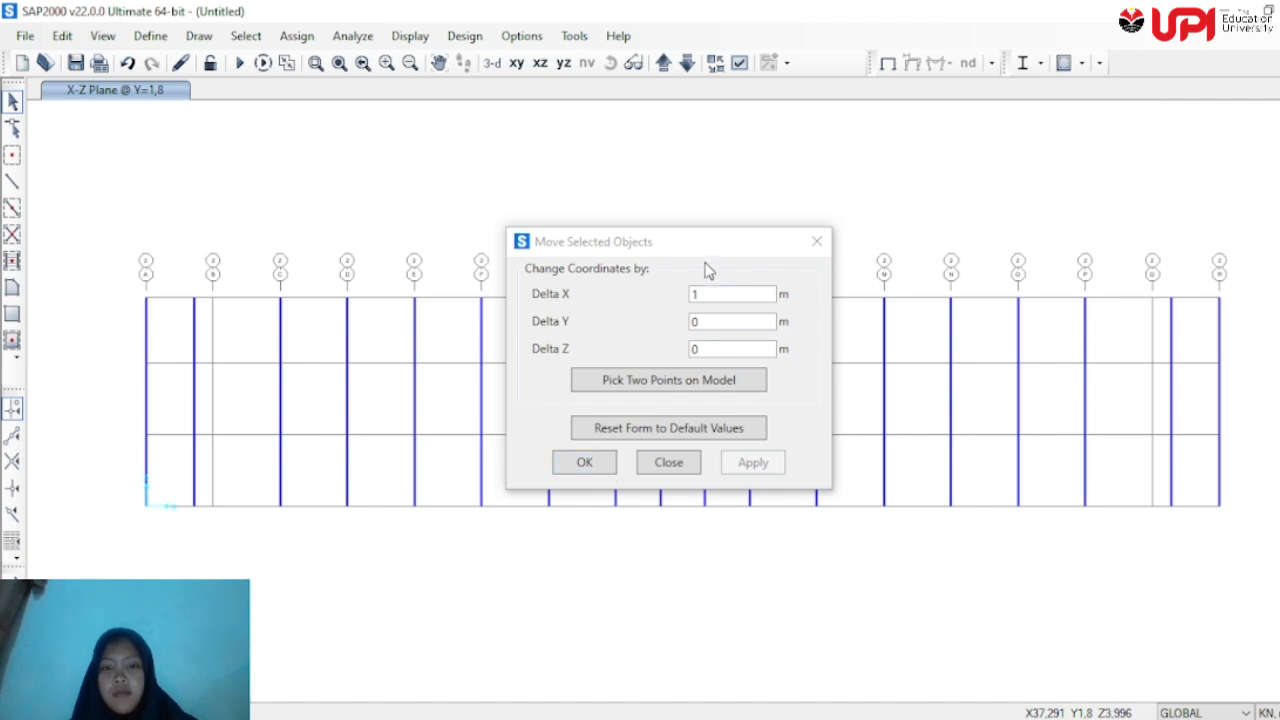
Delete all column segments on grid lines D to G and L to O in the Y=6,9 plane
drag(700, 250, 626, 293)
click(663, 63)
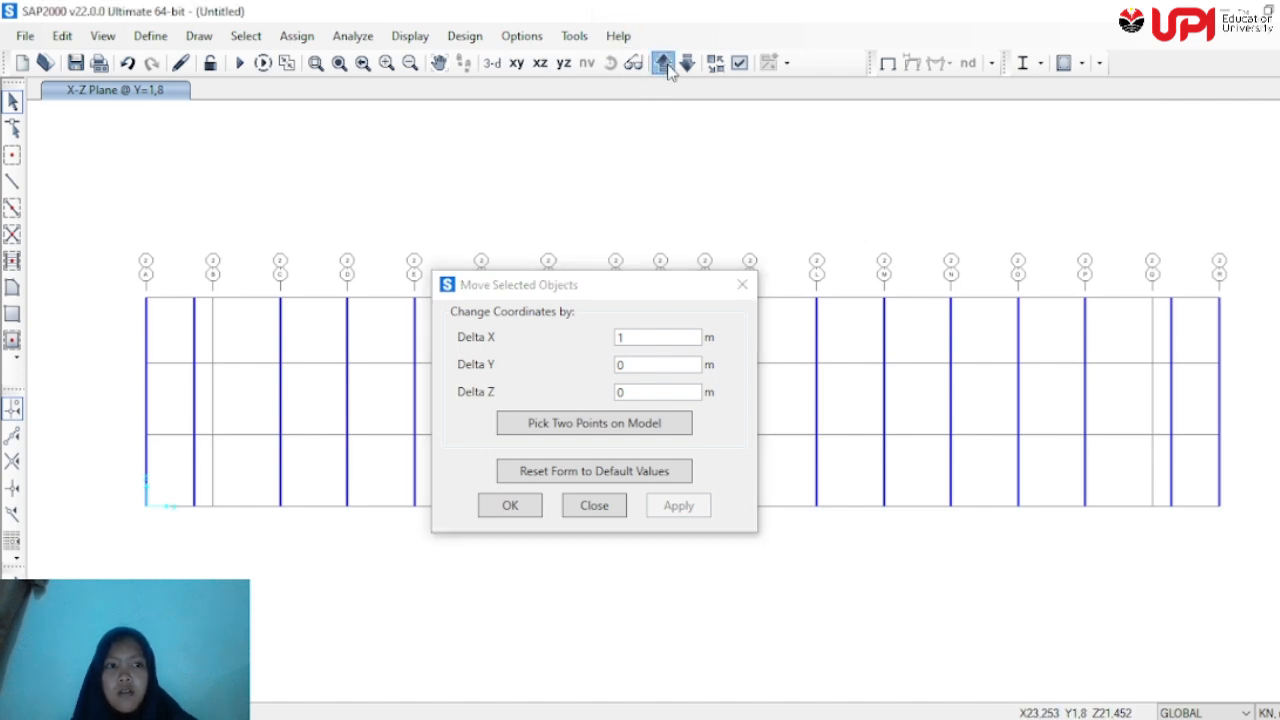
click(663, 63)
click(632, 288)
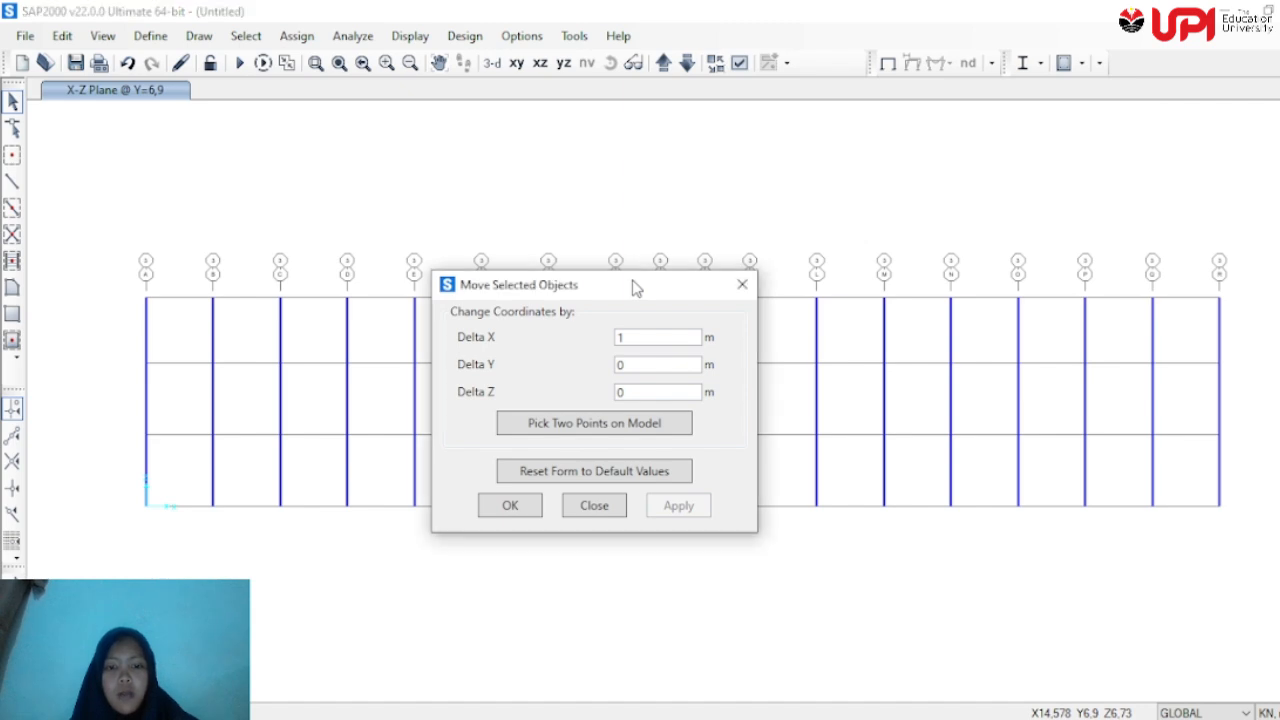
drag(632, 288, 314, 544)
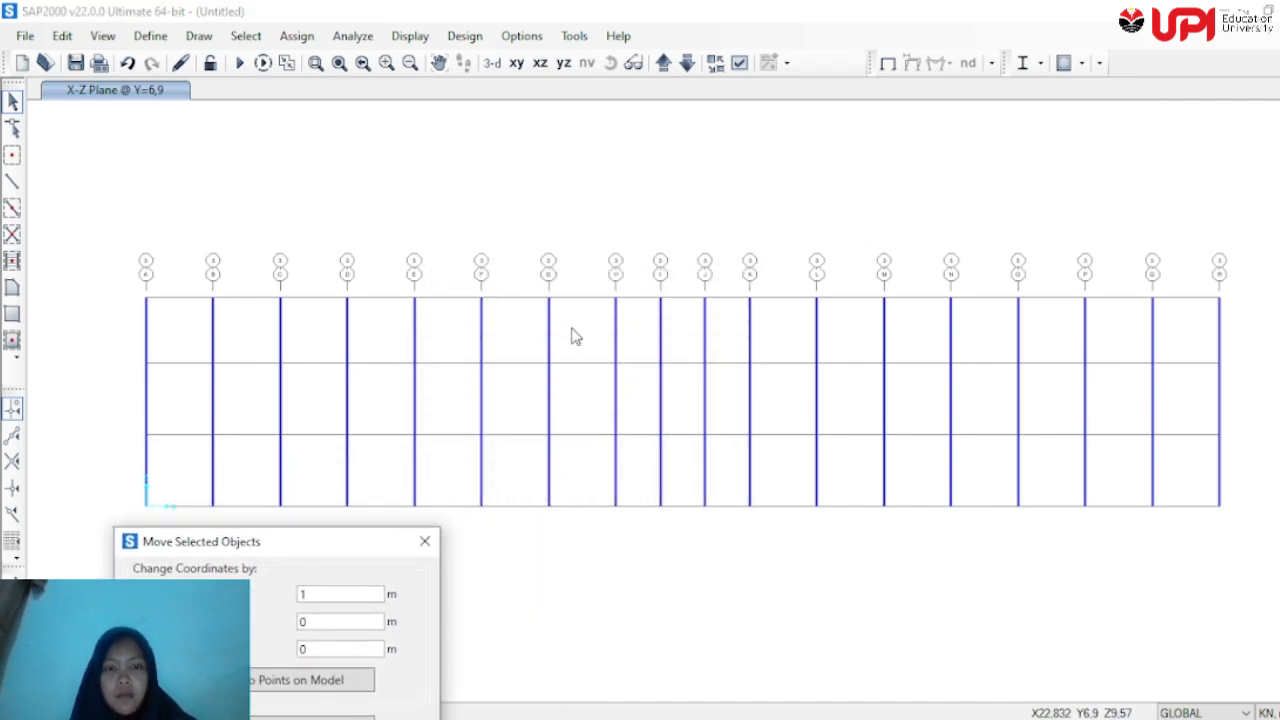
drag(571, 325, 334, 330)
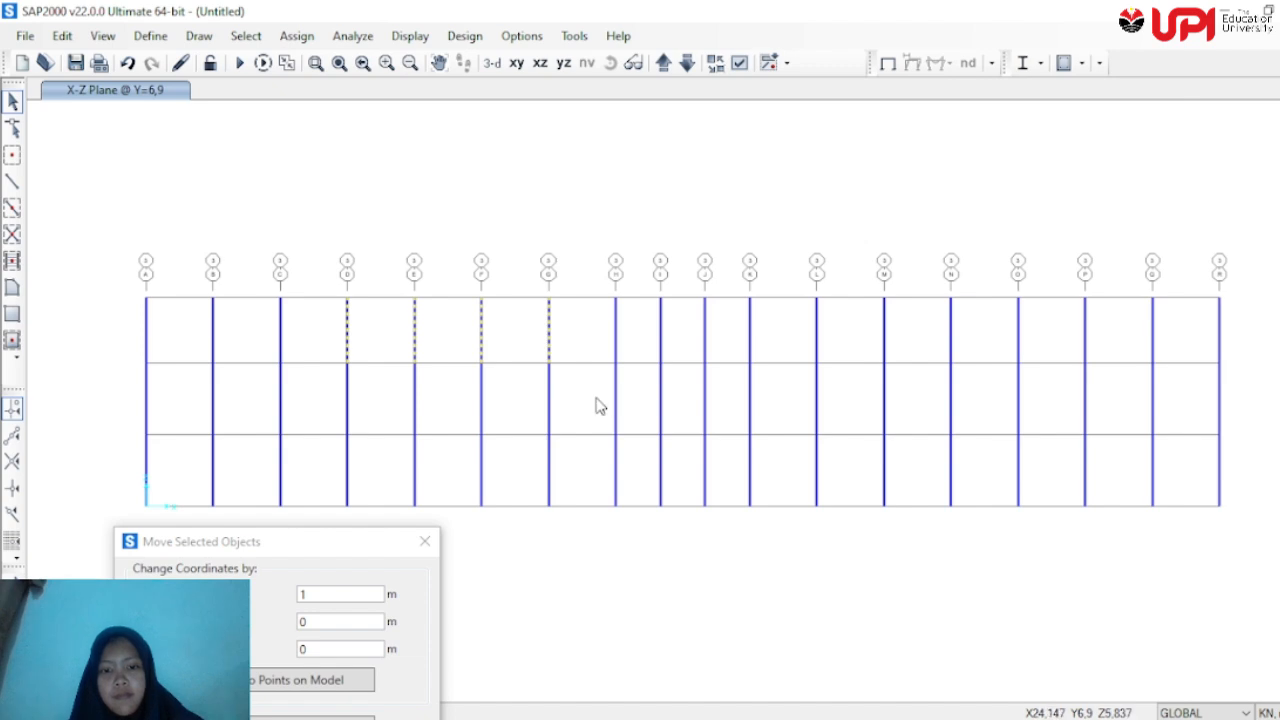
drag(597, 398, 334, 400)
drag(575, 476, 329, 460)
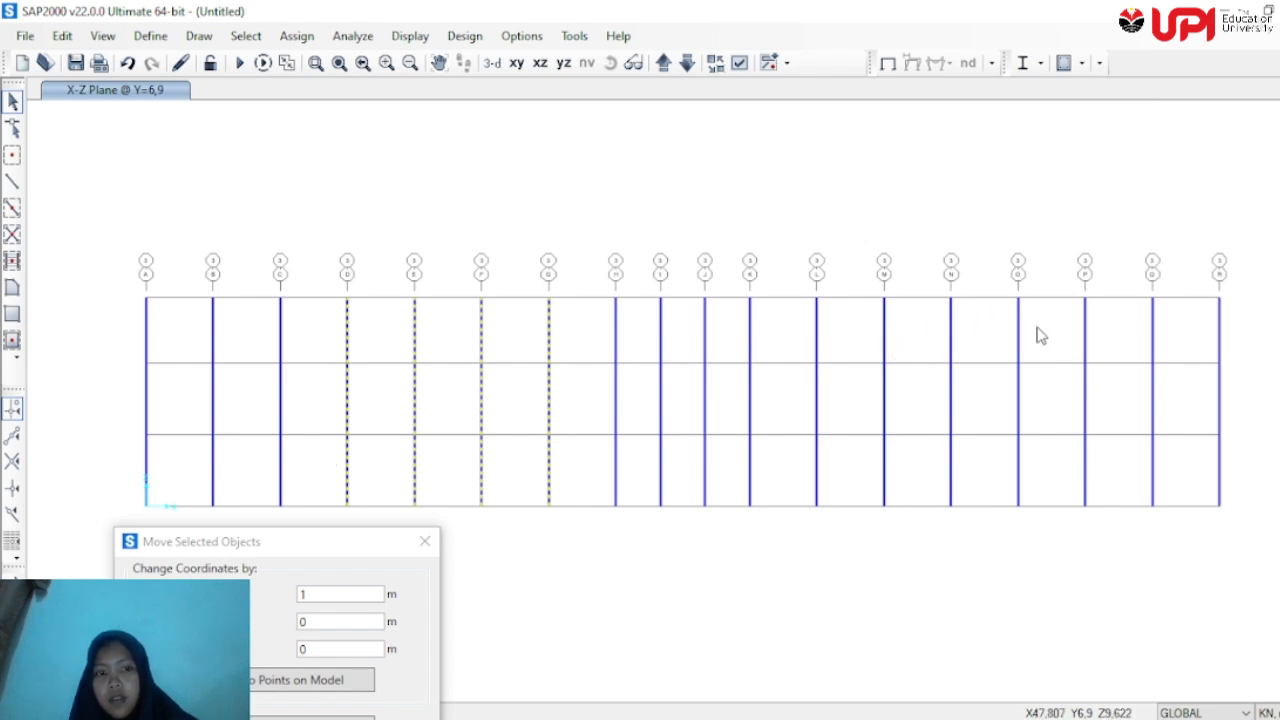
drag(1037, 327, 794, 333)
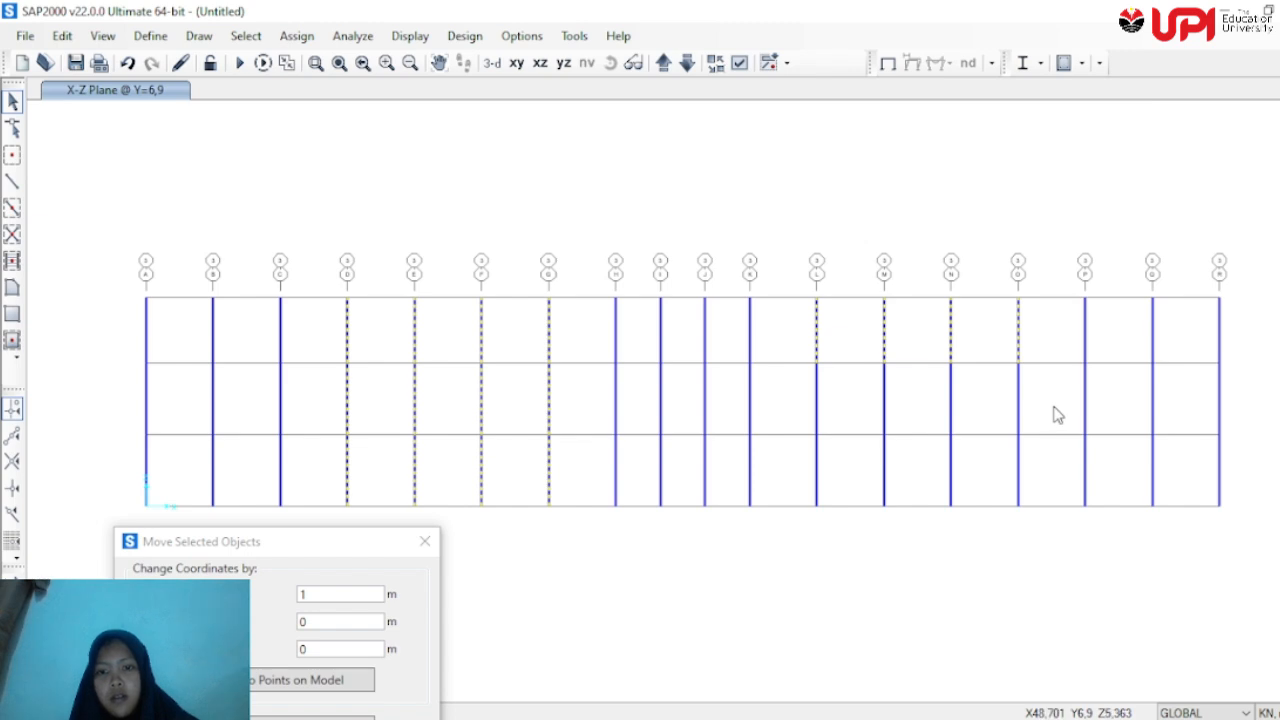
drag(1053, 406, 800, 400)
drag(1030, 466, 770, 481)
key(Delete)
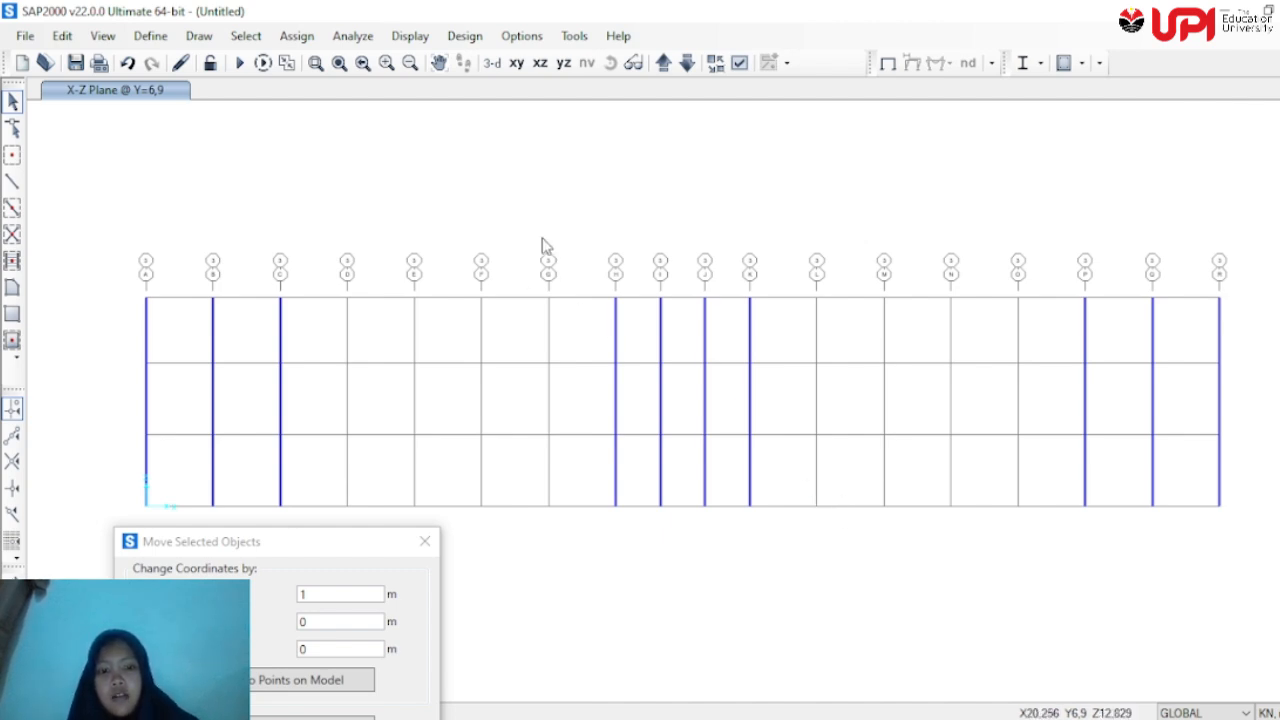
Move the column segments on grid lines I and J in the Y=9,3 plane by Delta X 0 and Delta Y 1,5 m
click(663, 63)
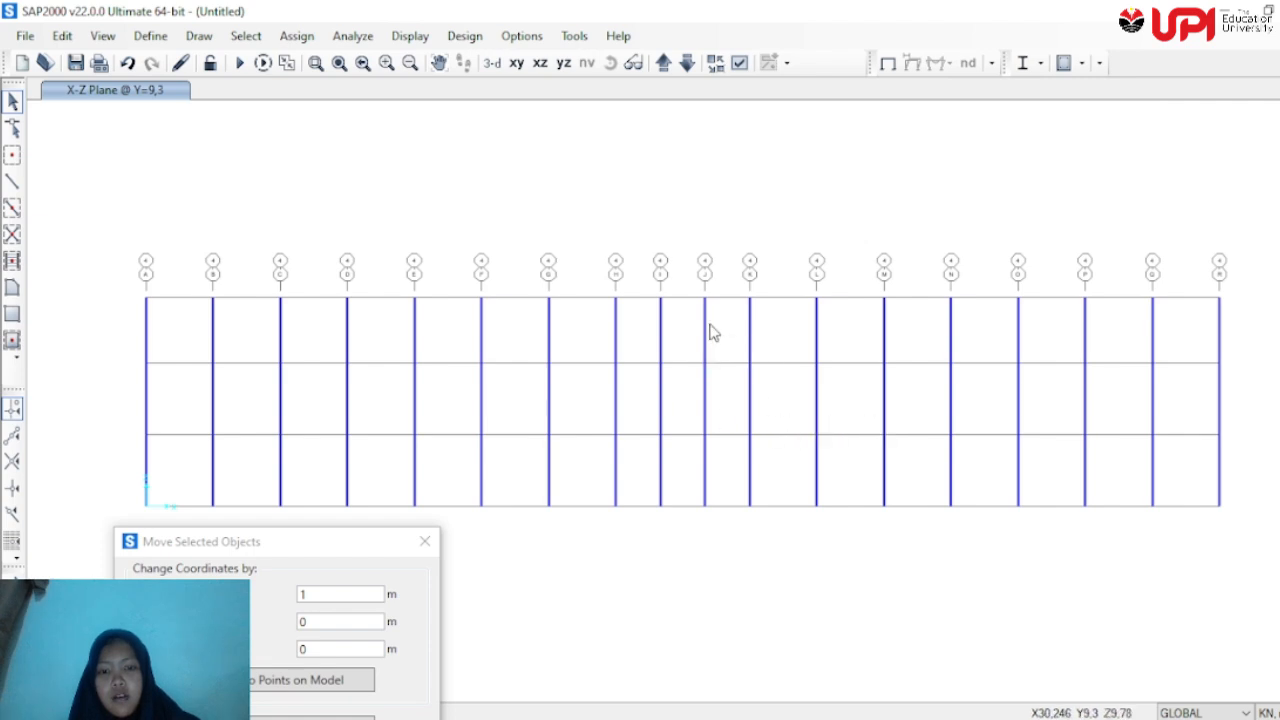
drag(721, 325, 647, 324)
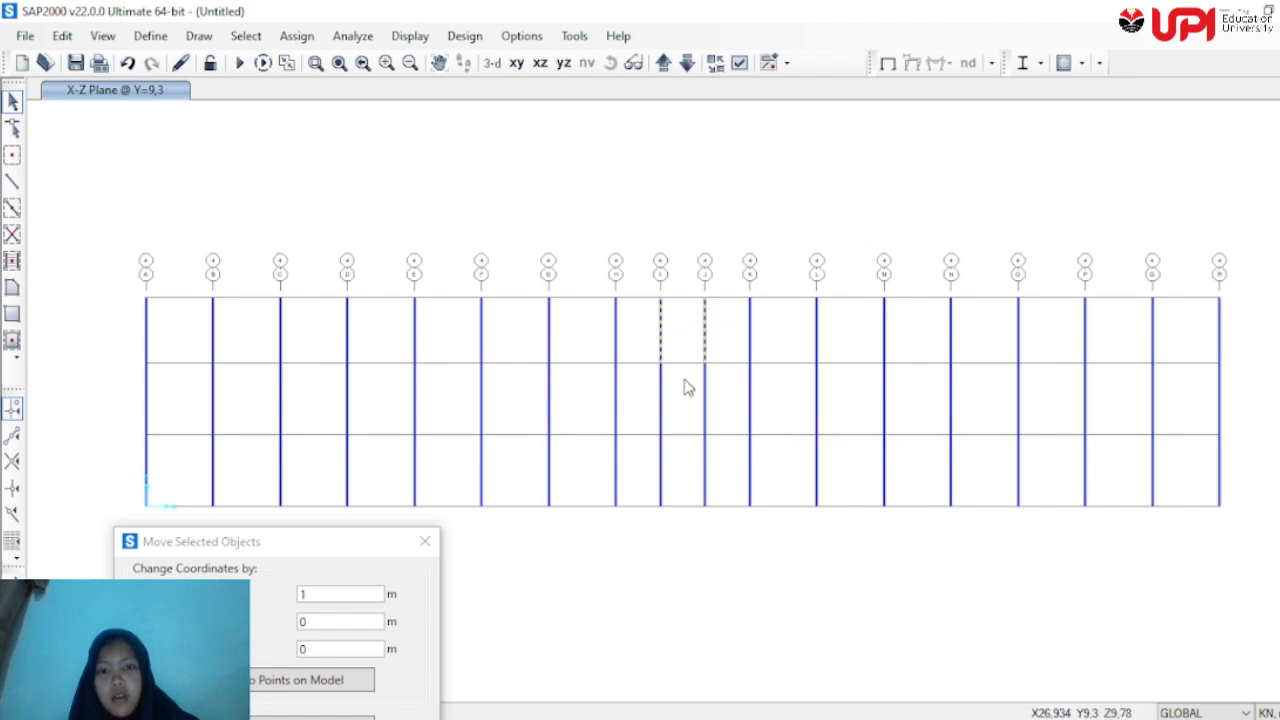
drag(716, 401, 654, 391)
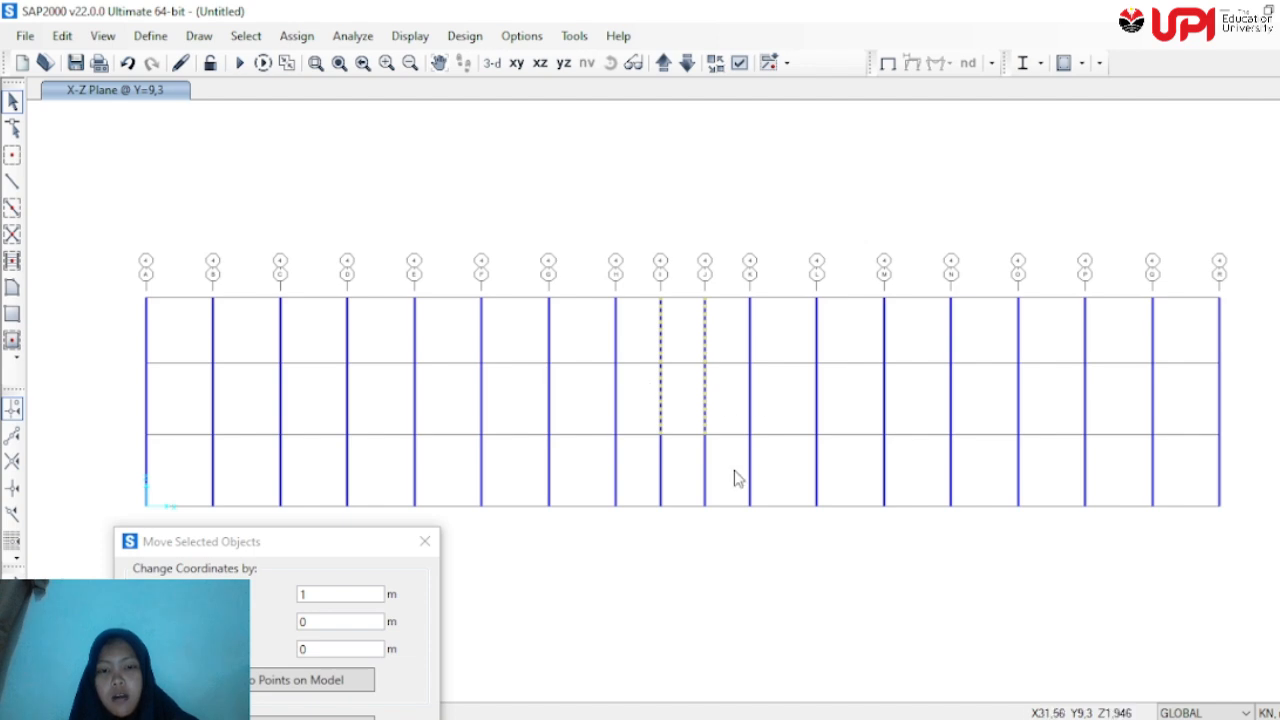
drag(737, 477, 640, 467)
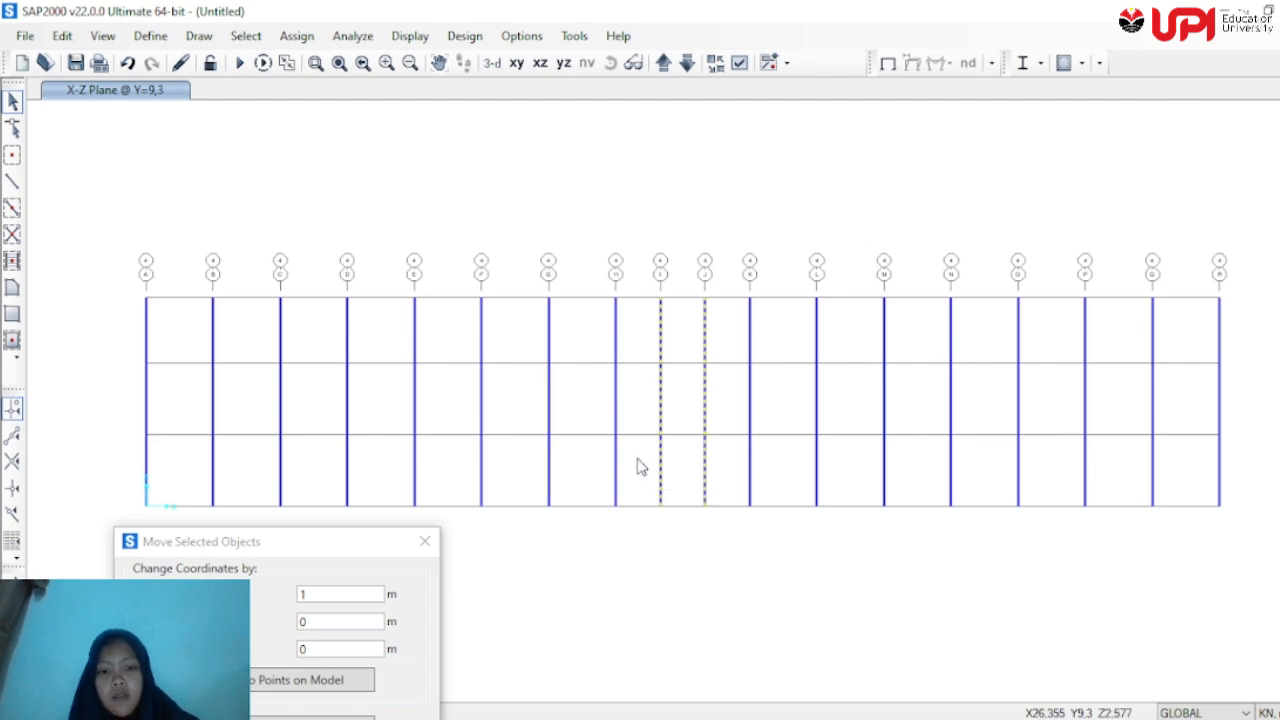
drag(350, 552, 353, 301)
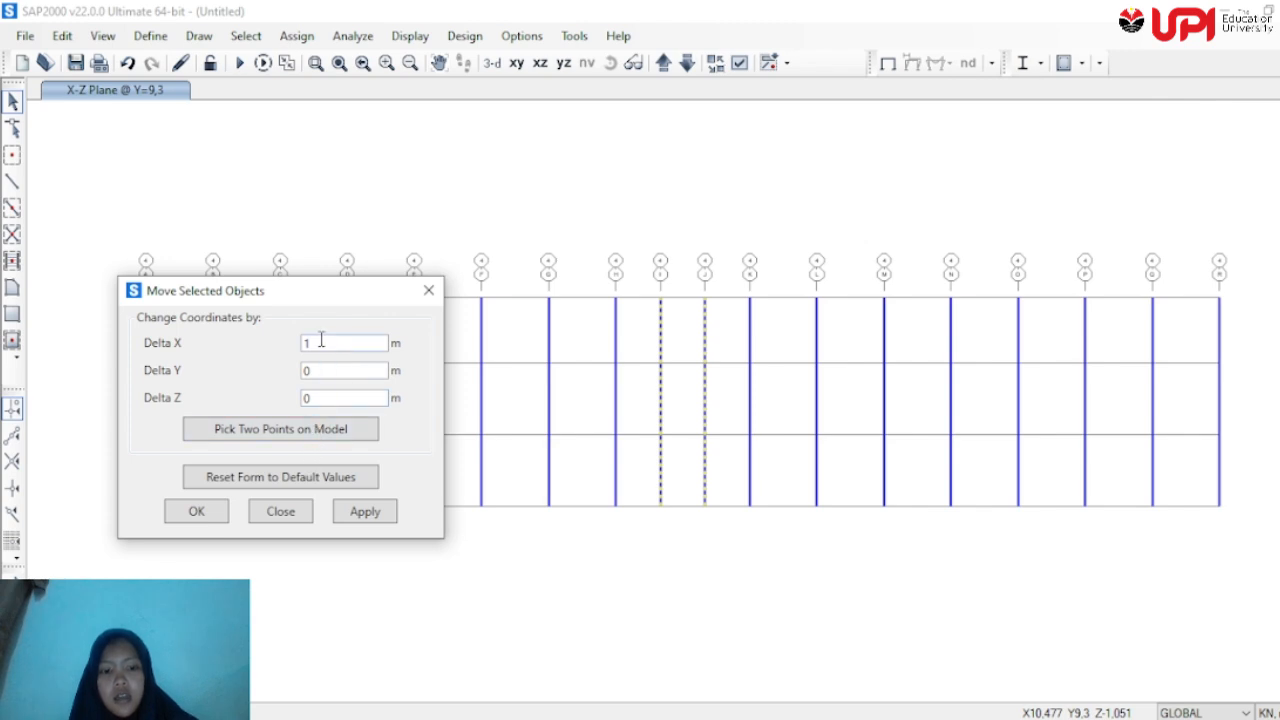
text(0)
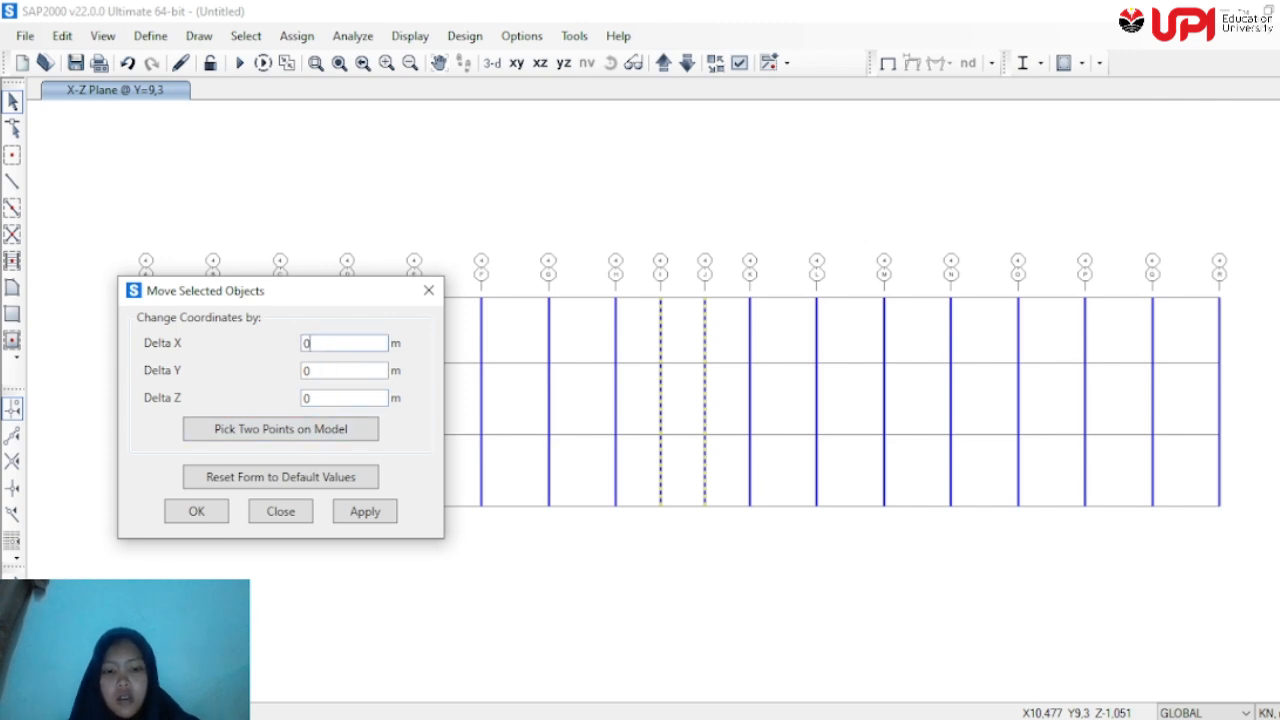
double_click(309, 370)
text(1)
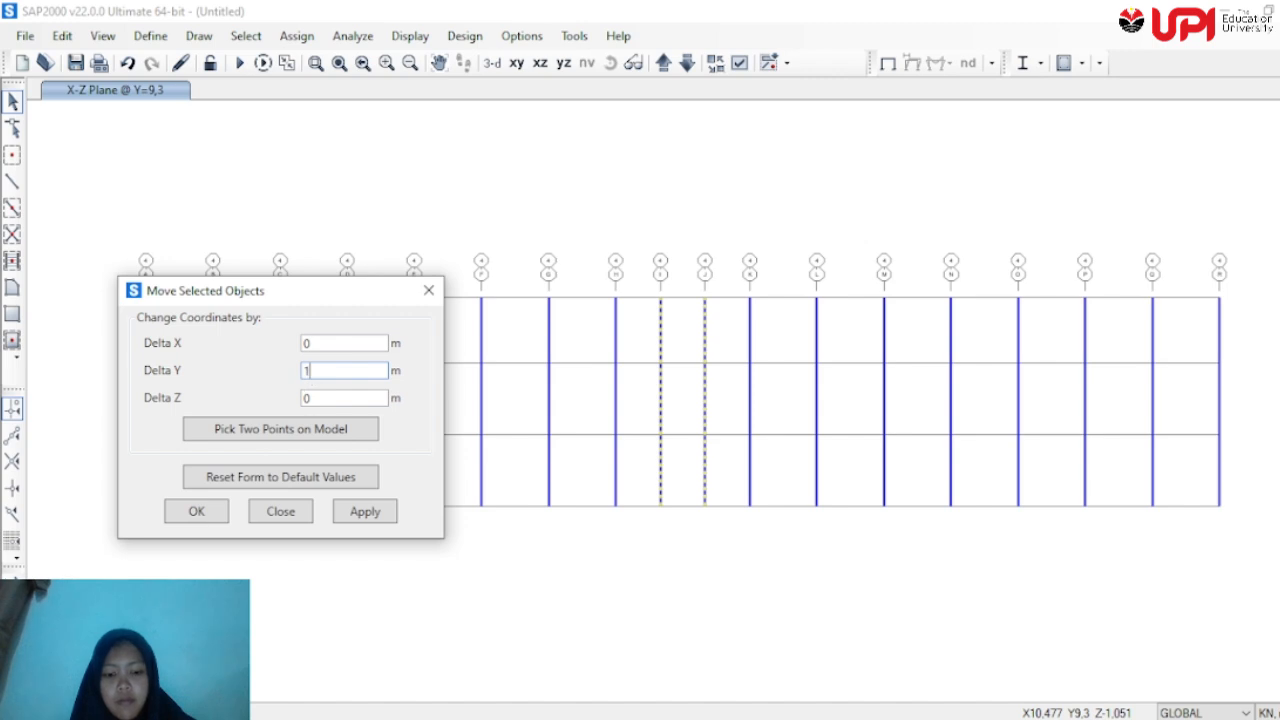
text(,5)
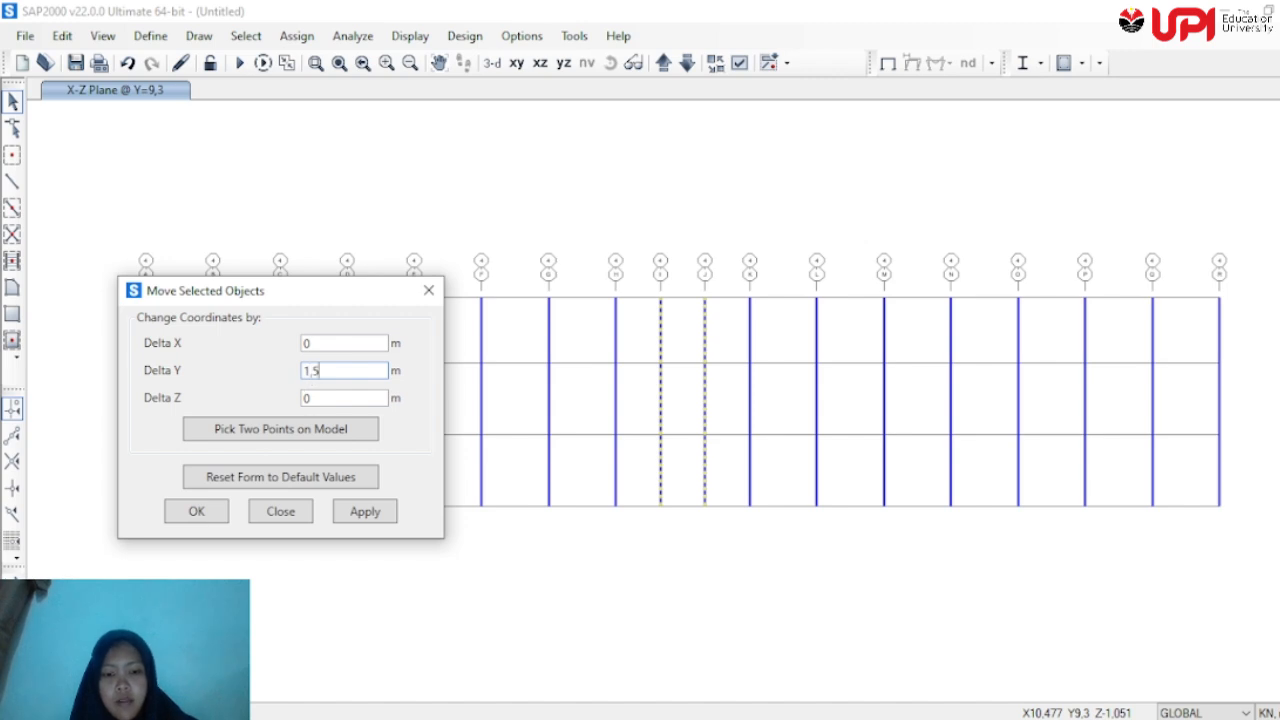
click(347, 514)
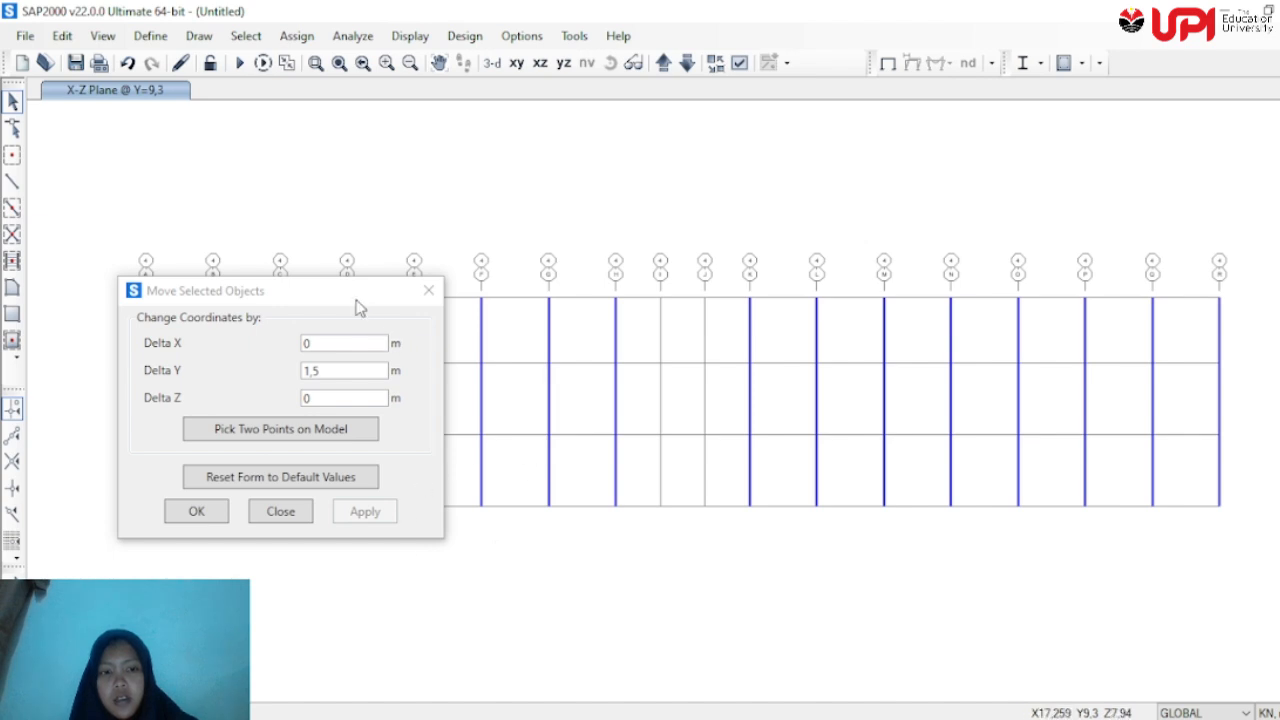
Move the three column segments on grid line B in the Y=14,4 plane by Delta X -1 m and Delta Y 0
drag(356, 299, 532, 259)
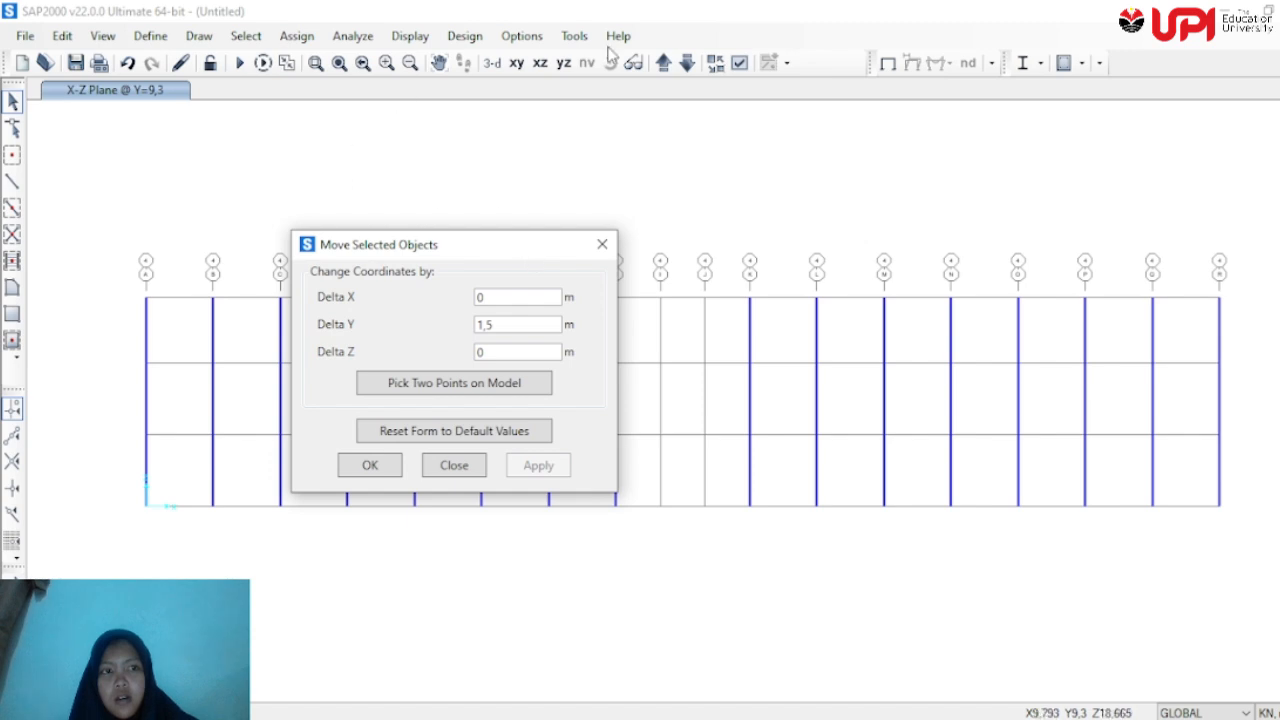
click(663, 64)
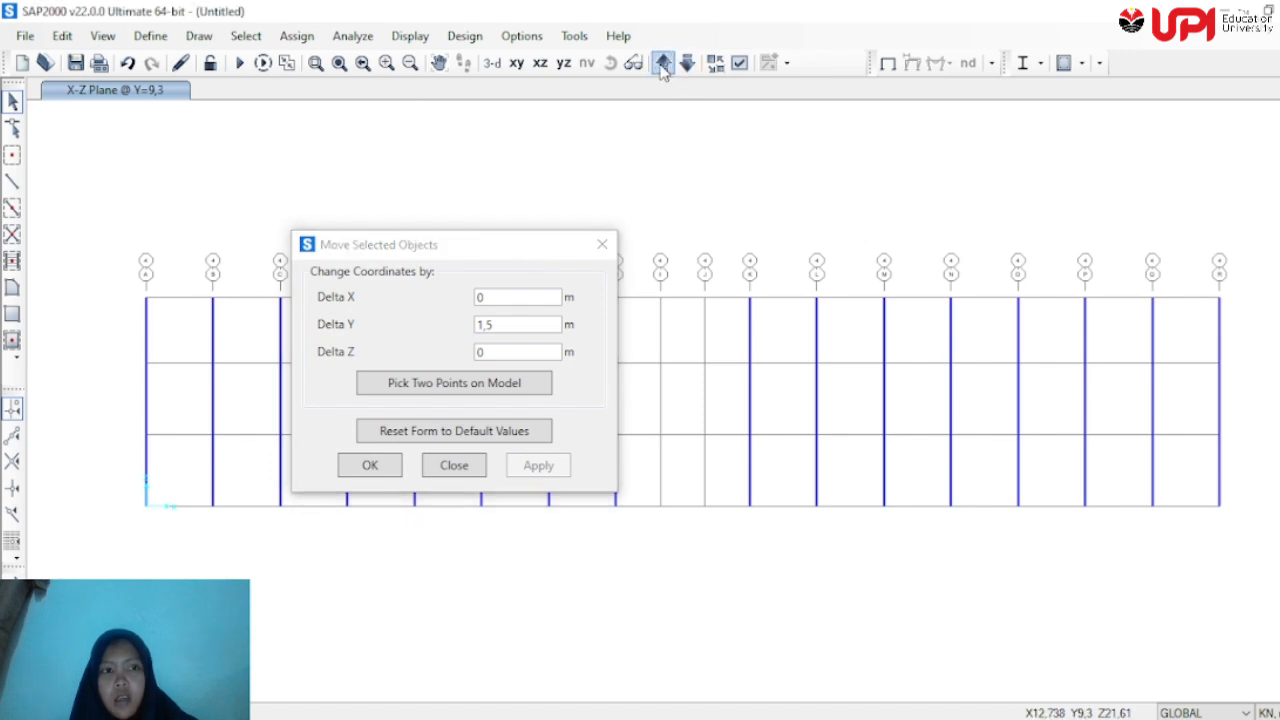
click(663, 64)
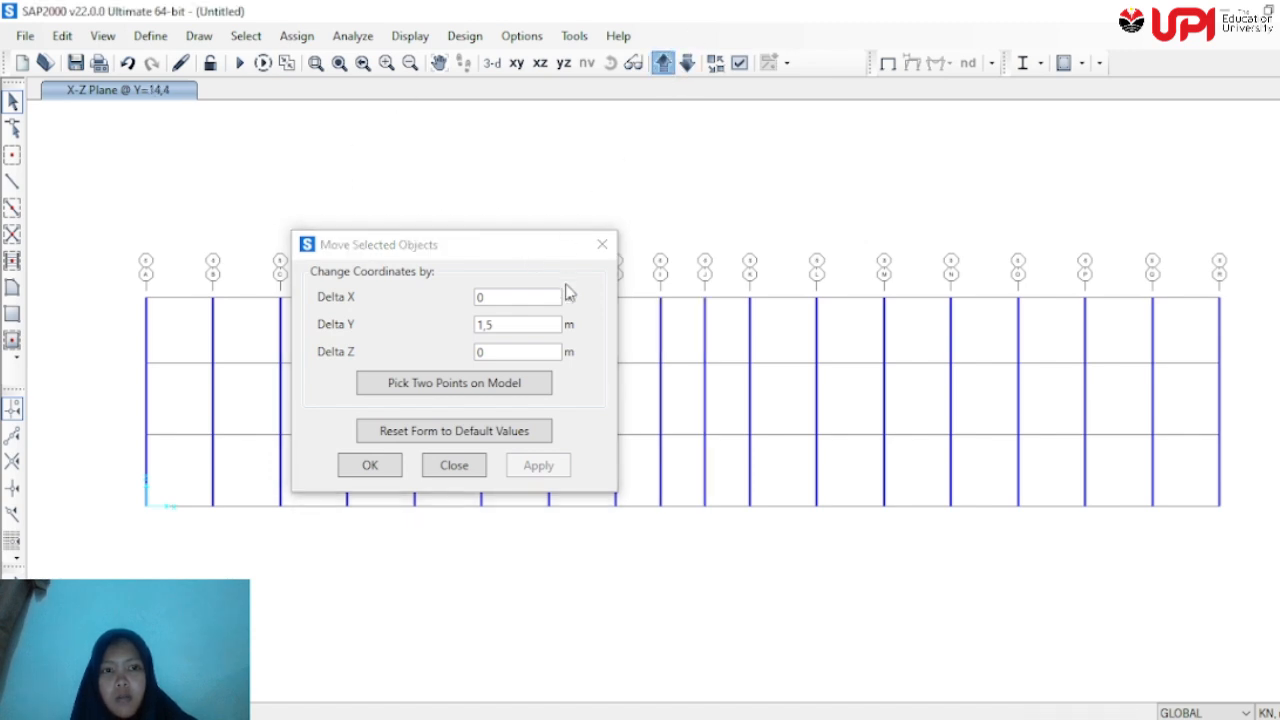
drag(548, 250, 964, 140)
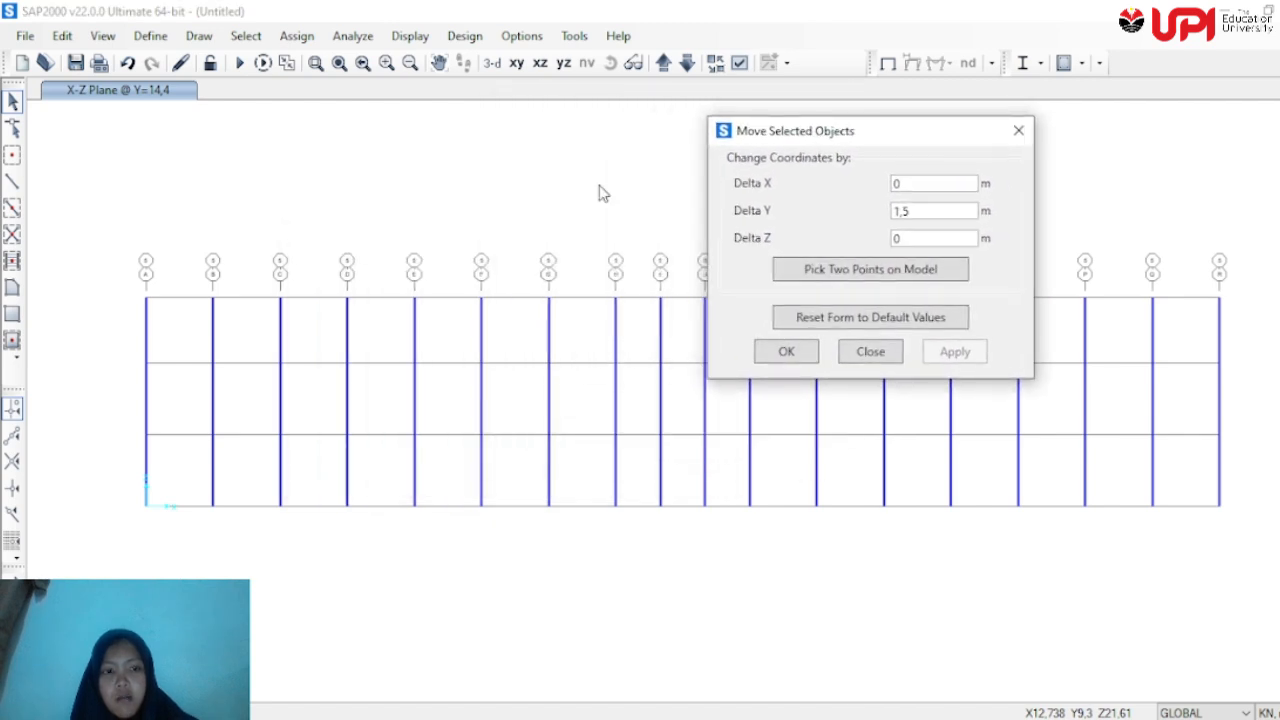
drag(234, 340, 196, 346)
drag(234, 396, 188, 394)
drag(229, 487, 203, 481)
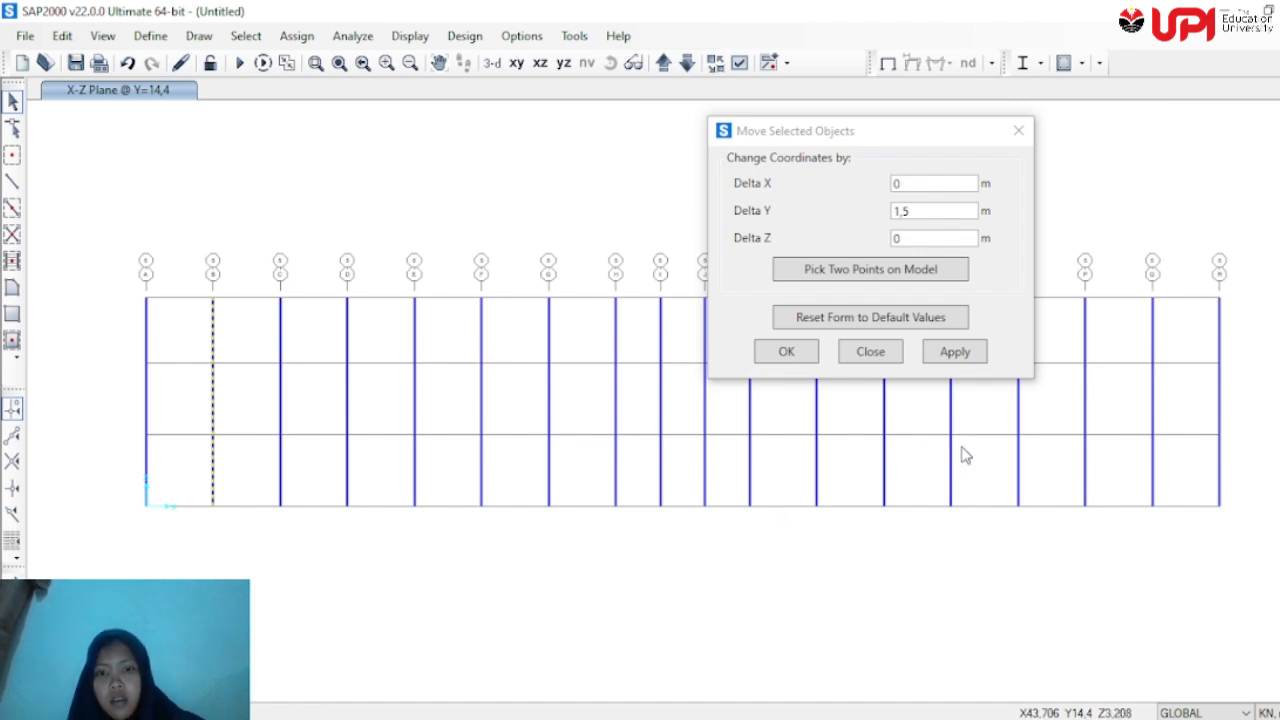
click(921, 184)
key(BackSpace)
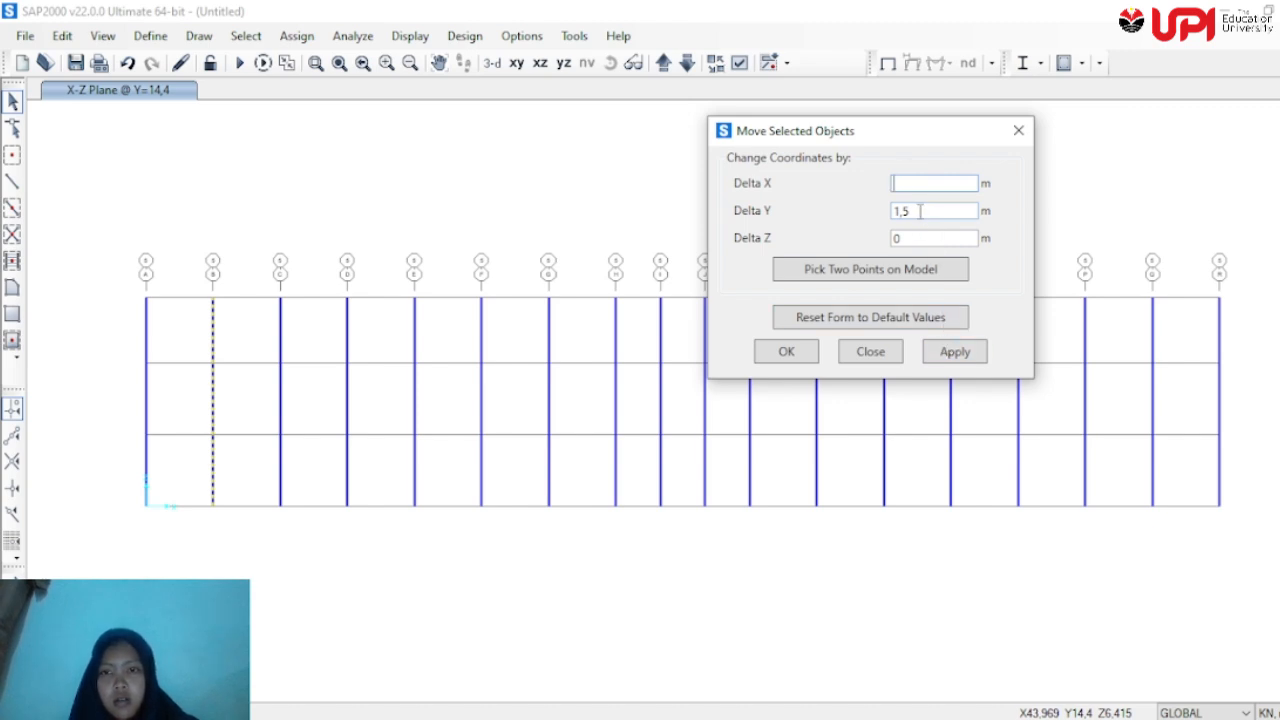
text(-1)
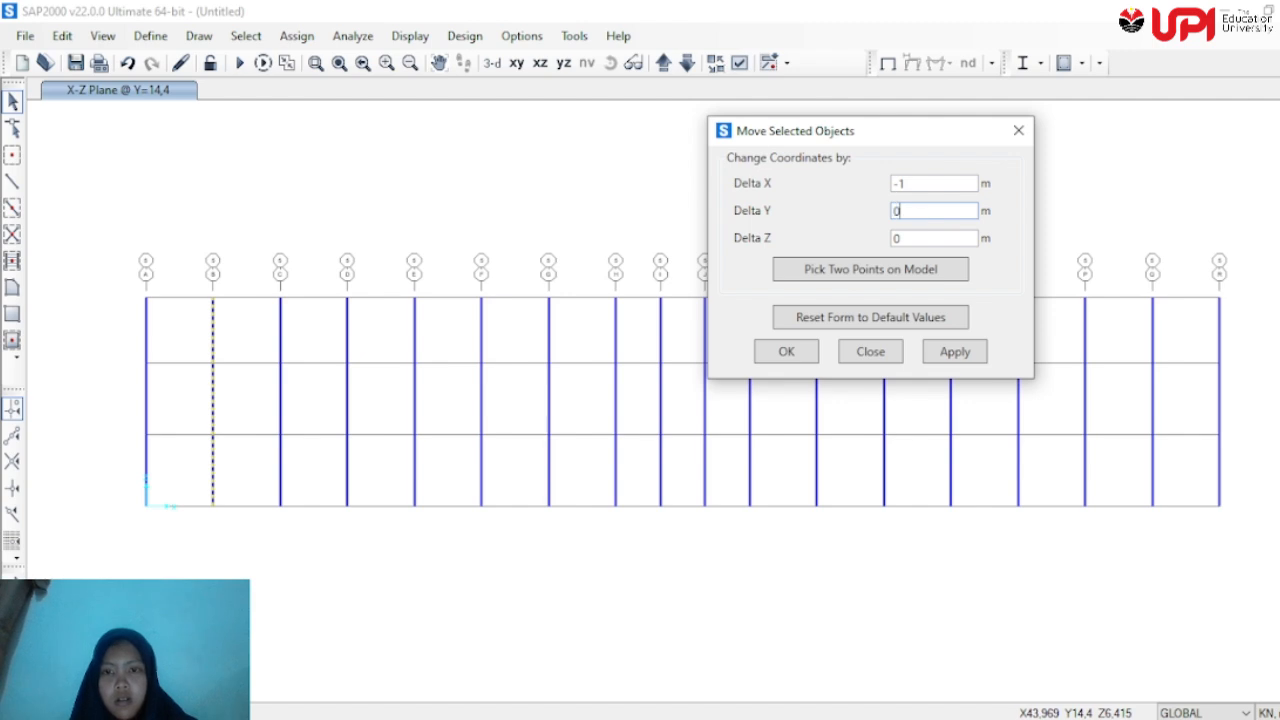
click(956, 350)
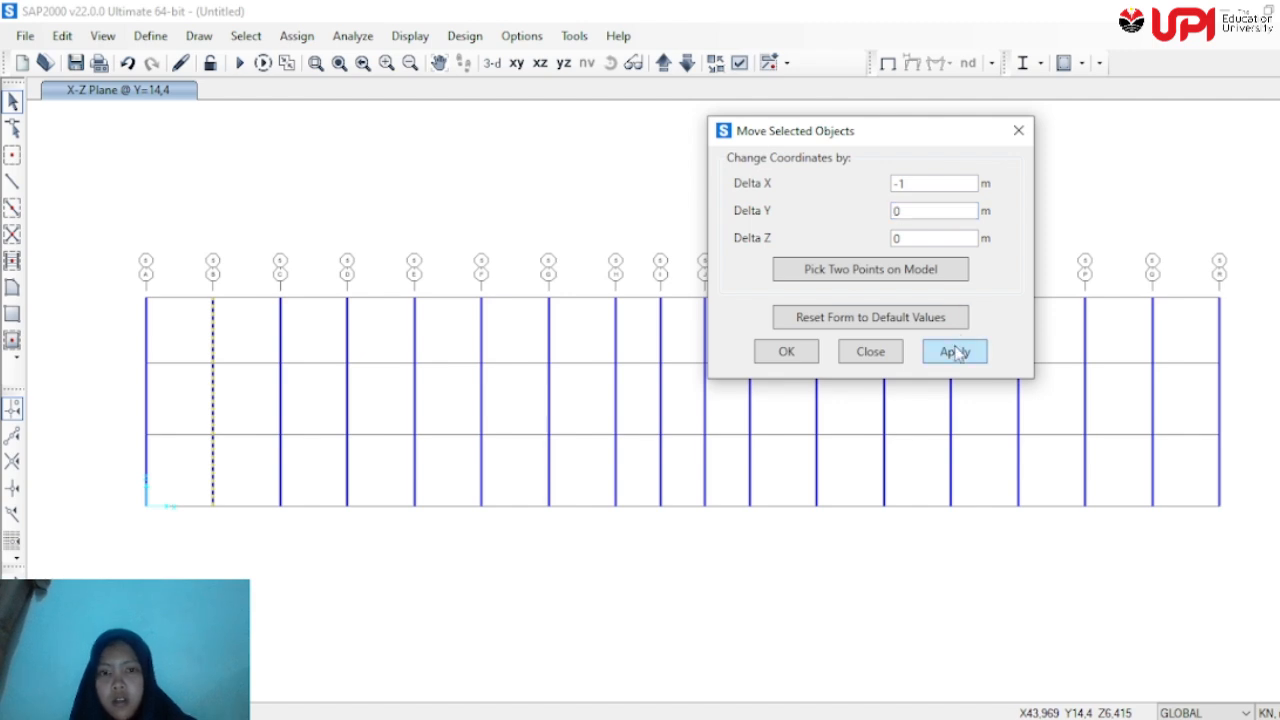
Move the column segments on grid line Q in the Y=14,4 plane by Delta X 1 m
click(1150, 340)
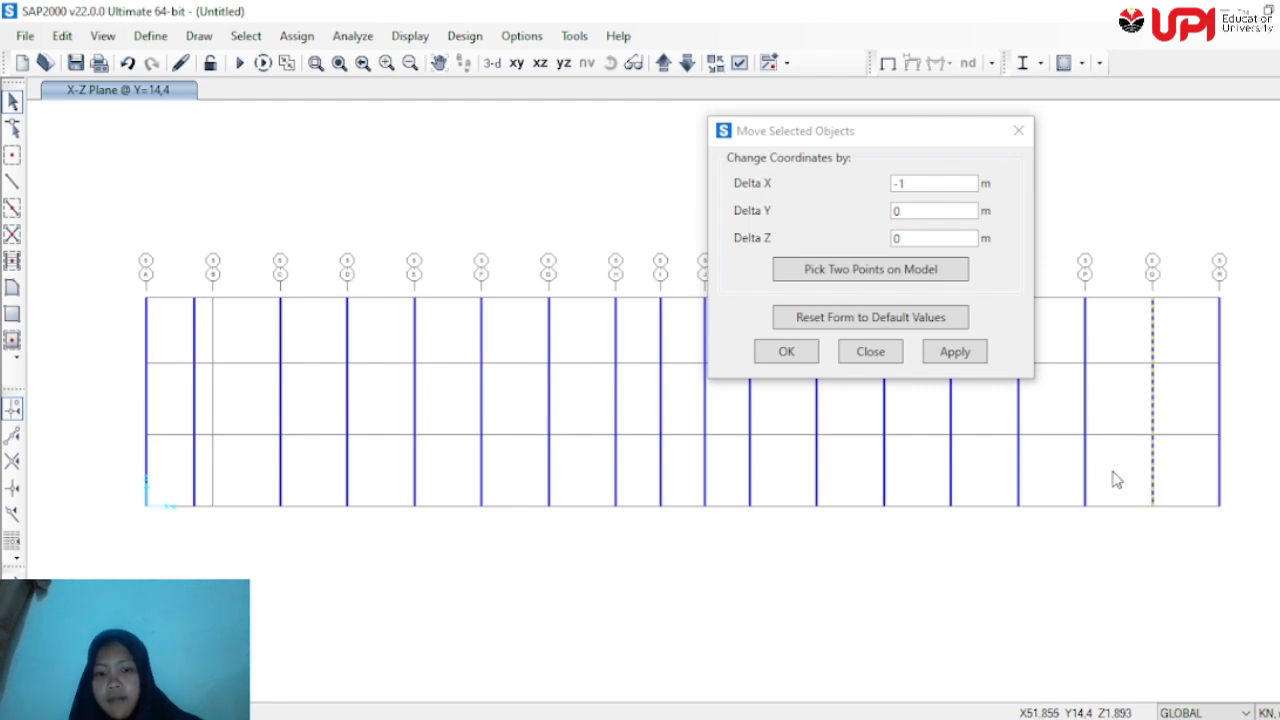
click(931, 187)
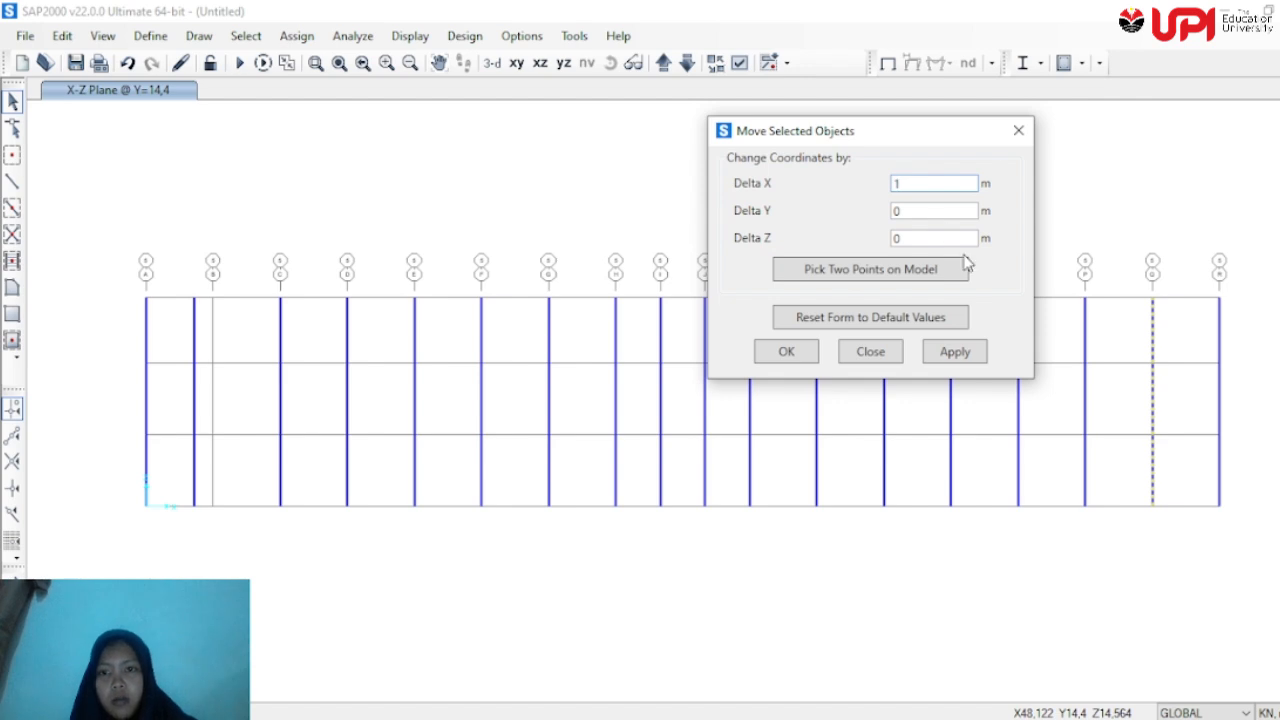
click(977, 358)
click(810, 352)
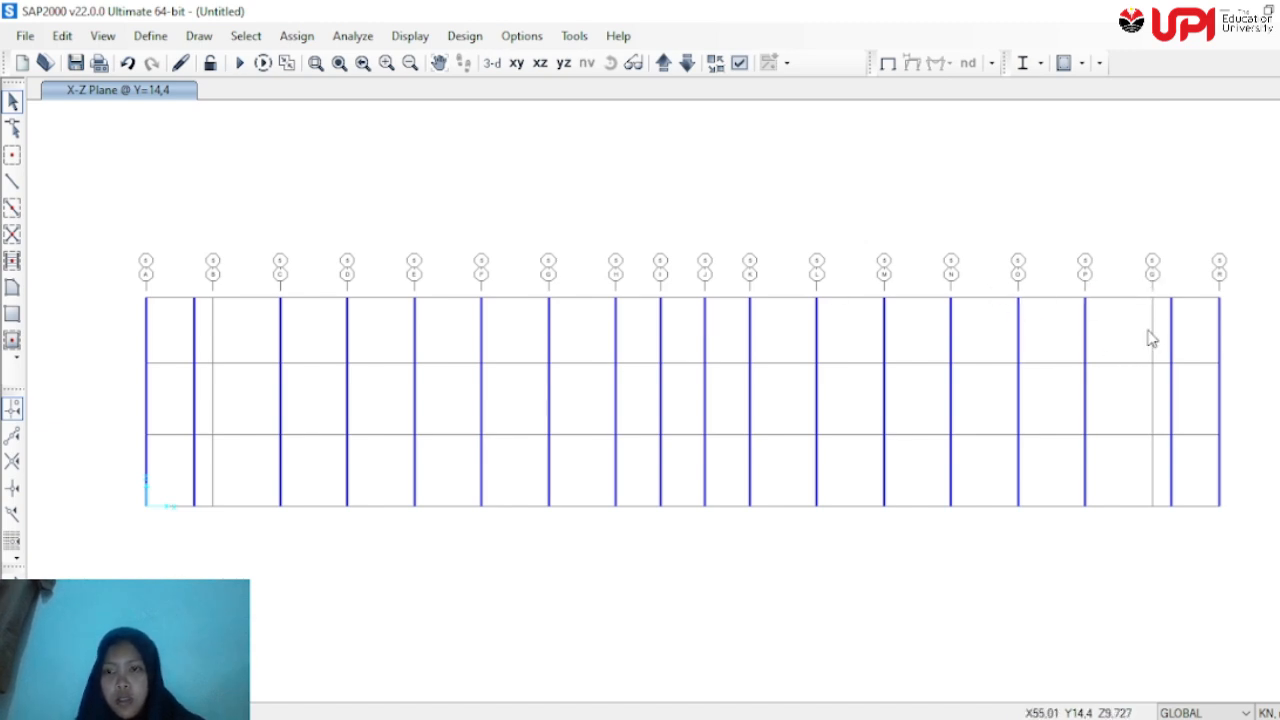
Delete all column segments on grid lines C to P in the Y=14,4 plane
drag(1098, 336, 275, 320)
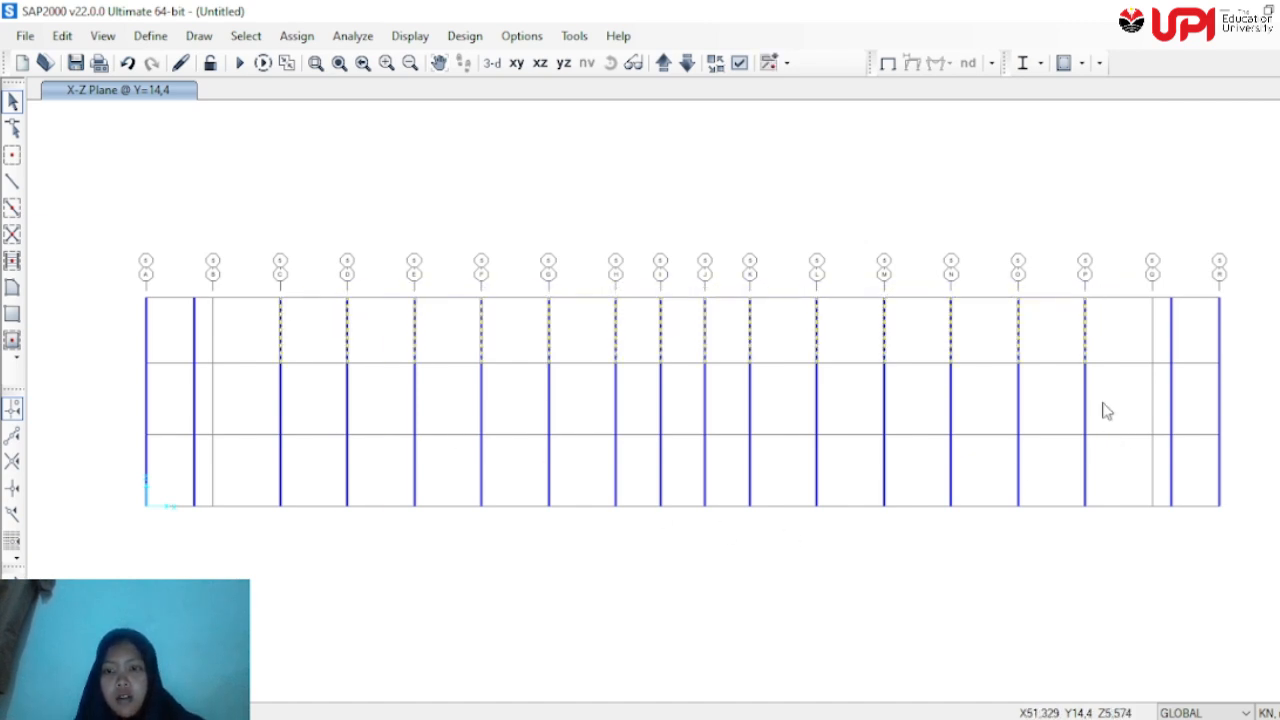
drag(1103, 398, 251, 403)
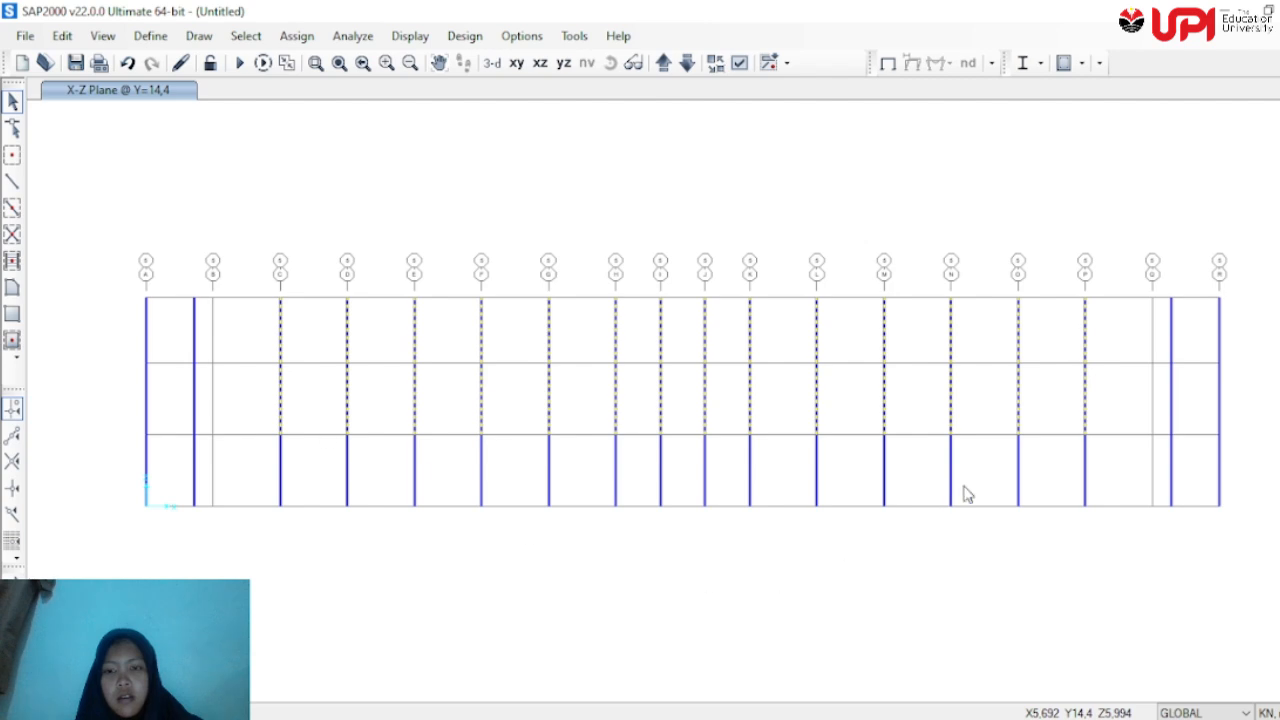
drag(1108, 482, 267, 463)
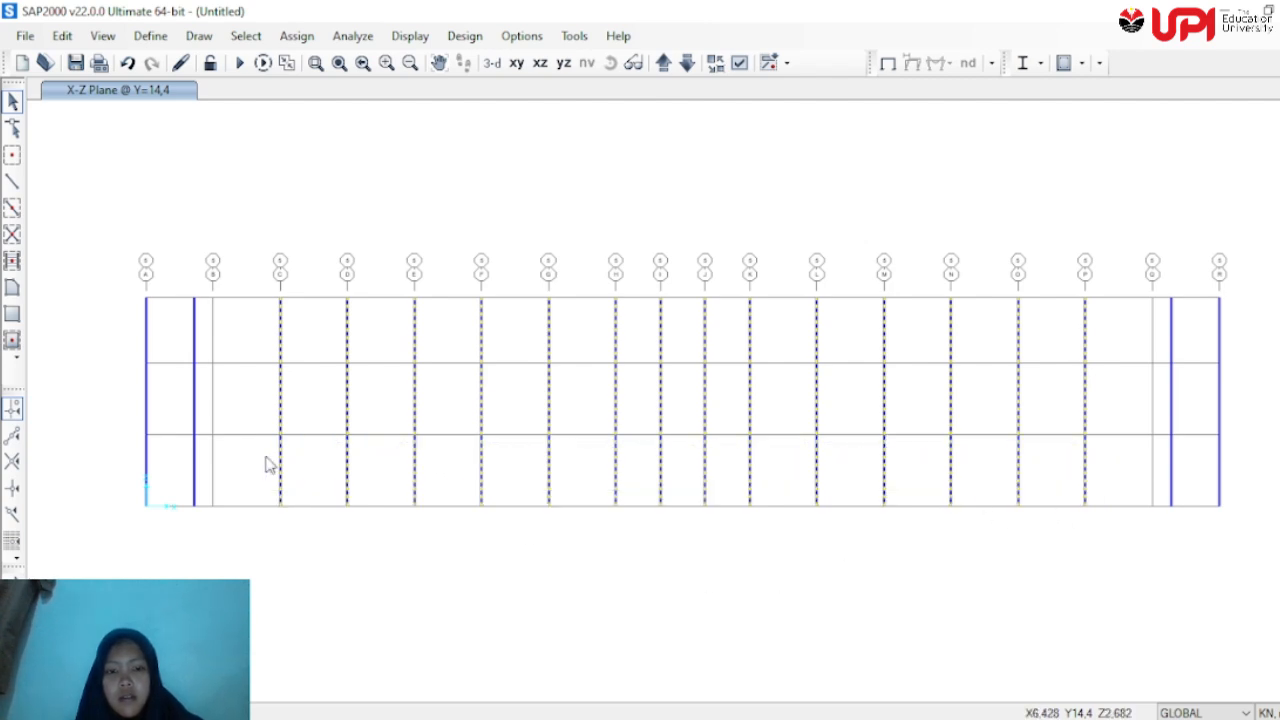
key(Delete)
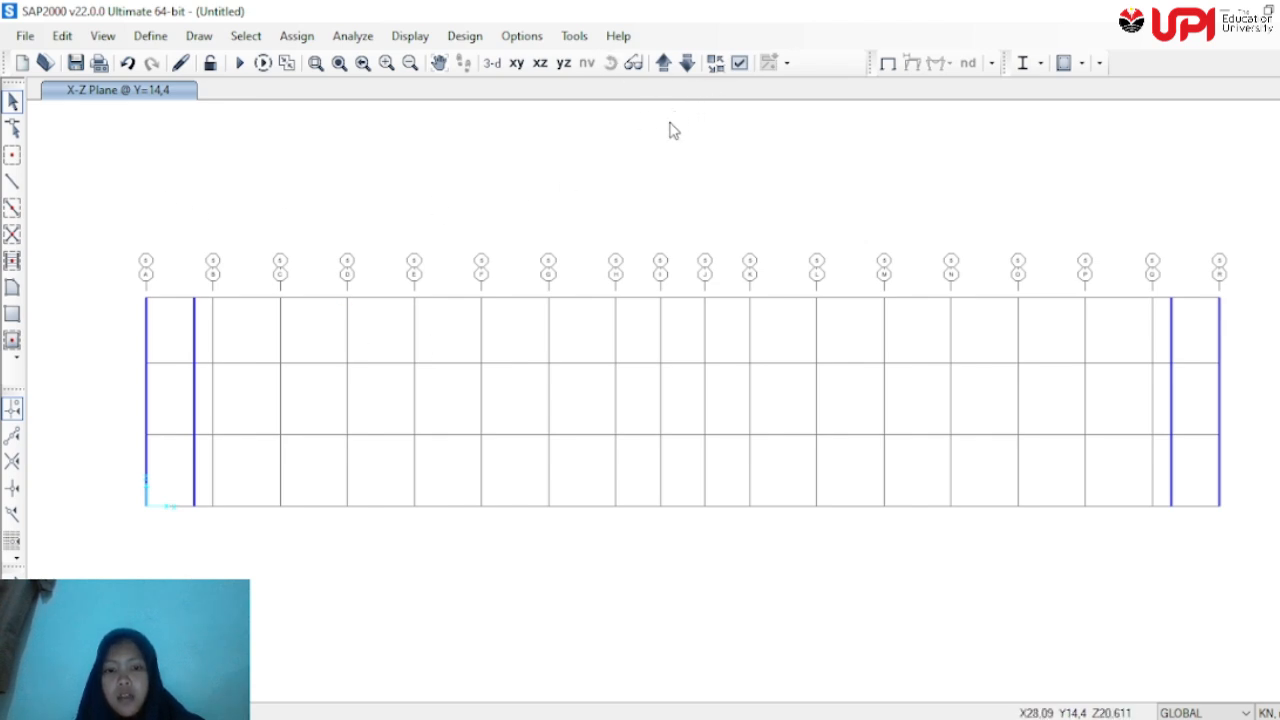
Set the display options to view the model by colors of sections
click(740, 64)
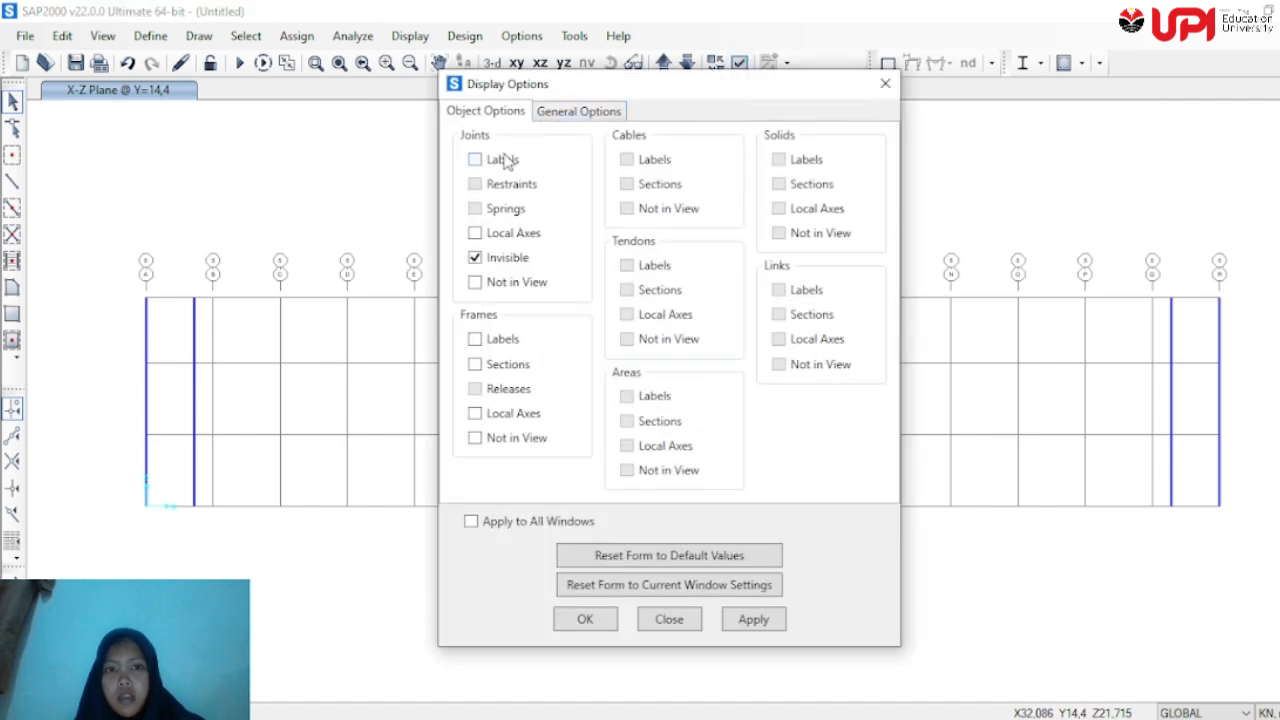
click(573, 110)
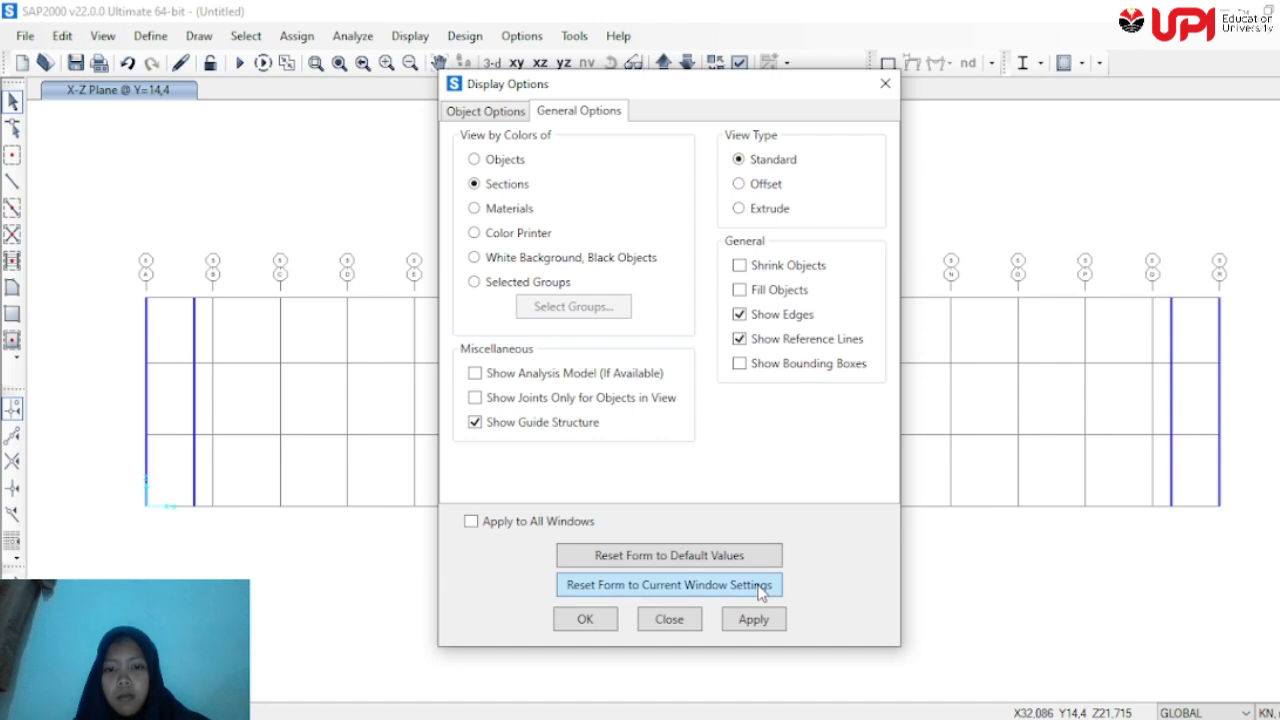
click(764, 617)
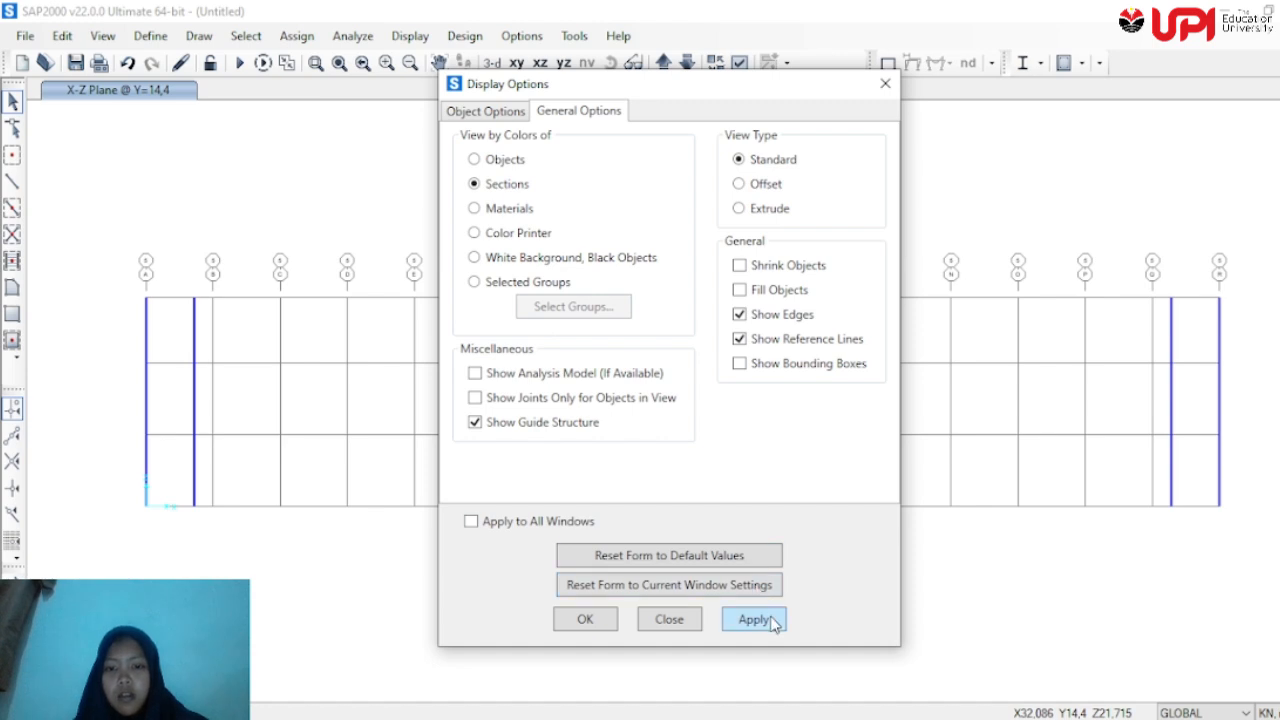
click(604, 620)
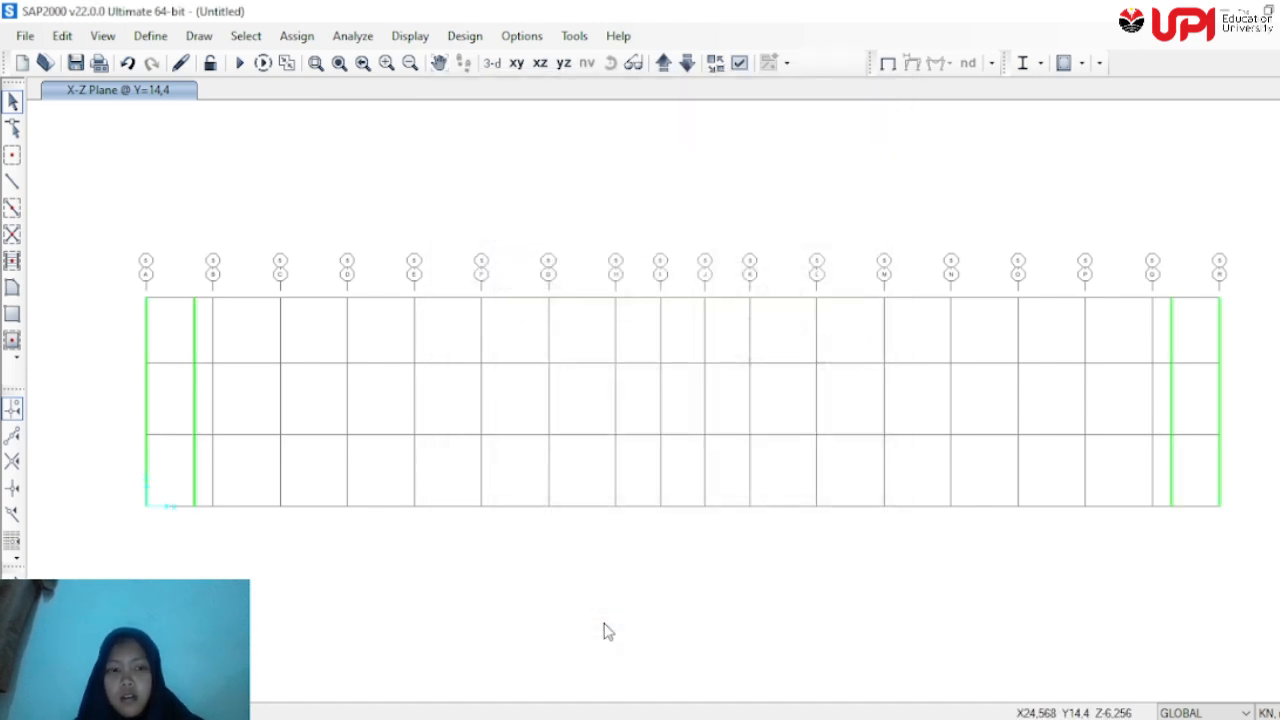
In the X-Y plane at Z=0, draw three consecutive B1 30x50 beams along the full grid line B, split at Y=6,9 and Y=9,3
click(538, 74)
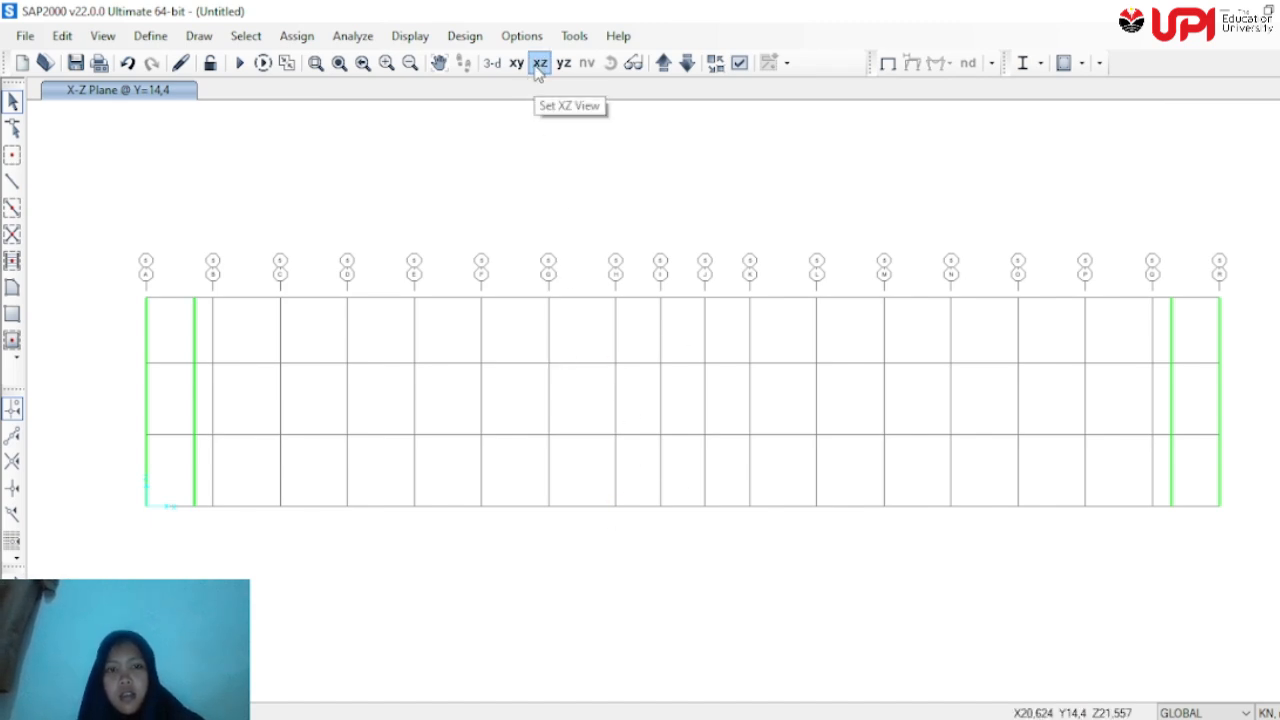
click(516, 64)
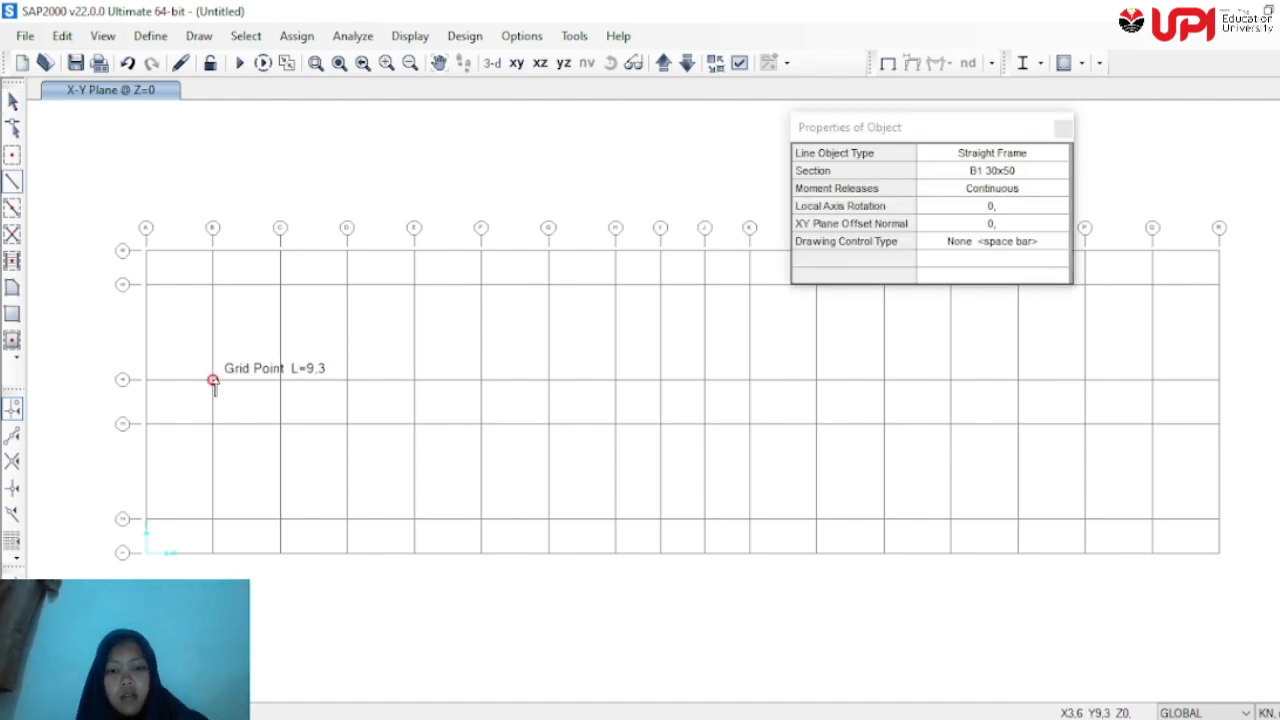
key(Escape)
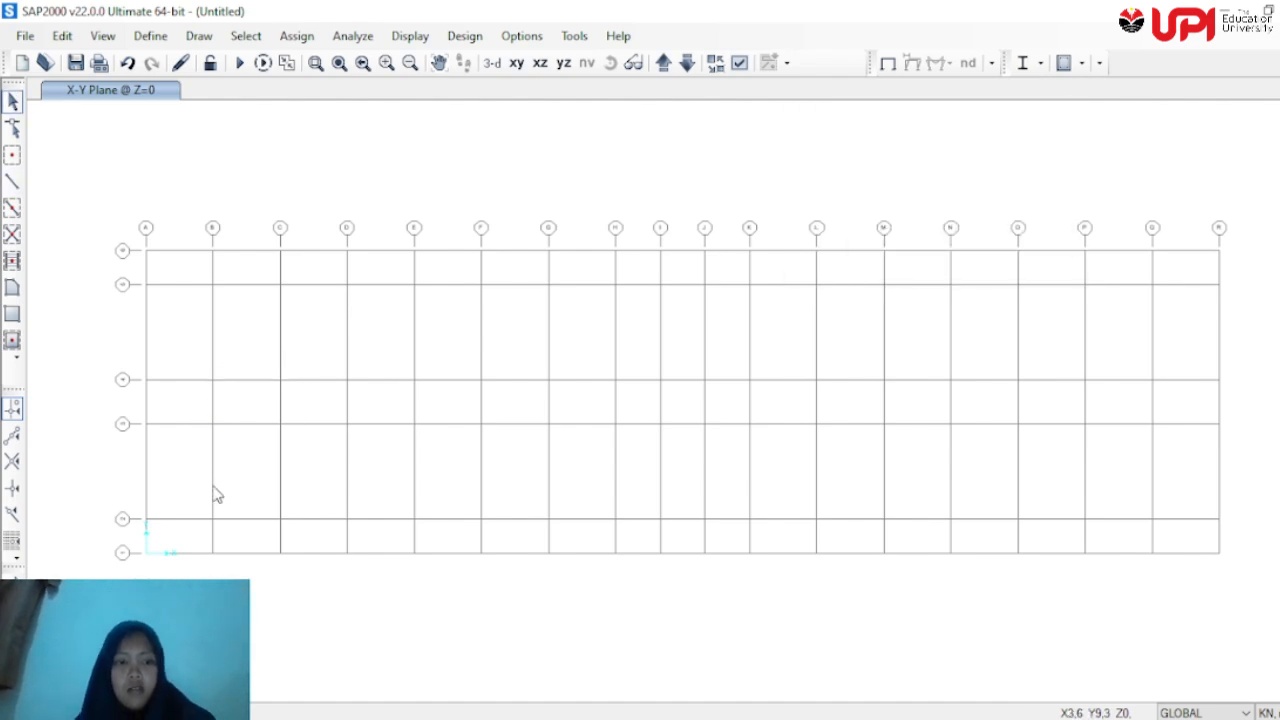
click(14, 183)
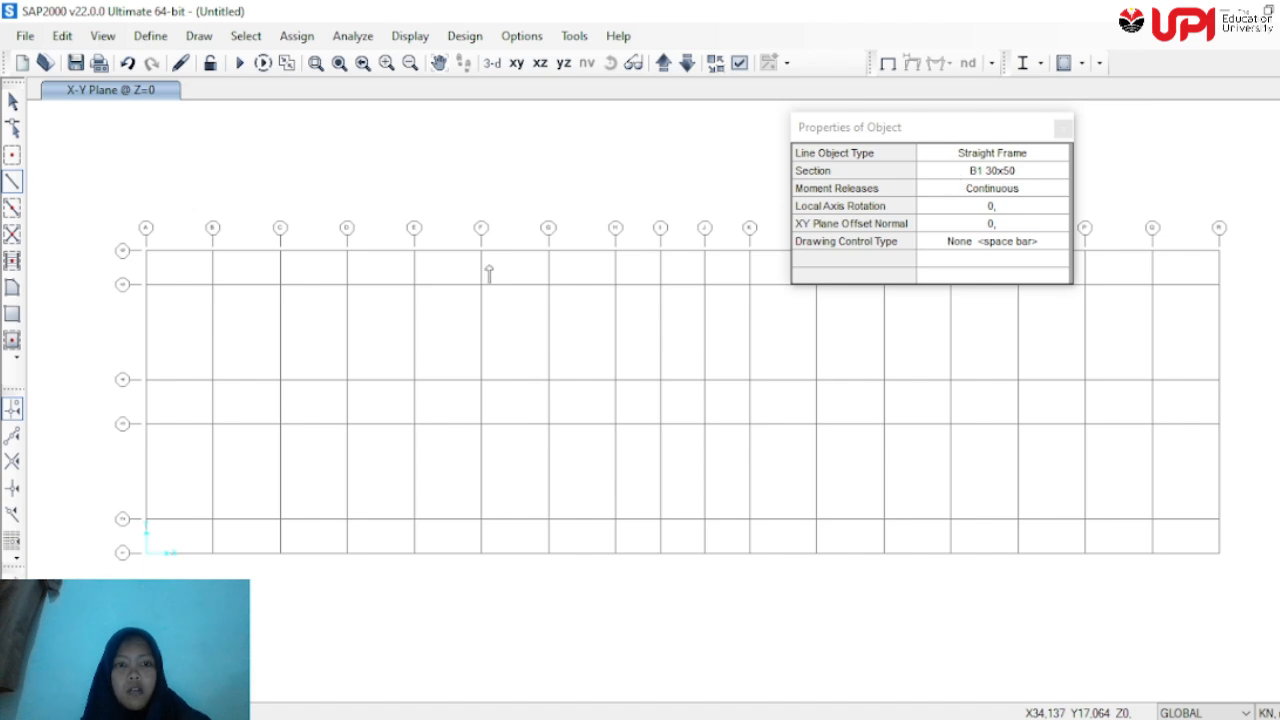
click(213, 553)
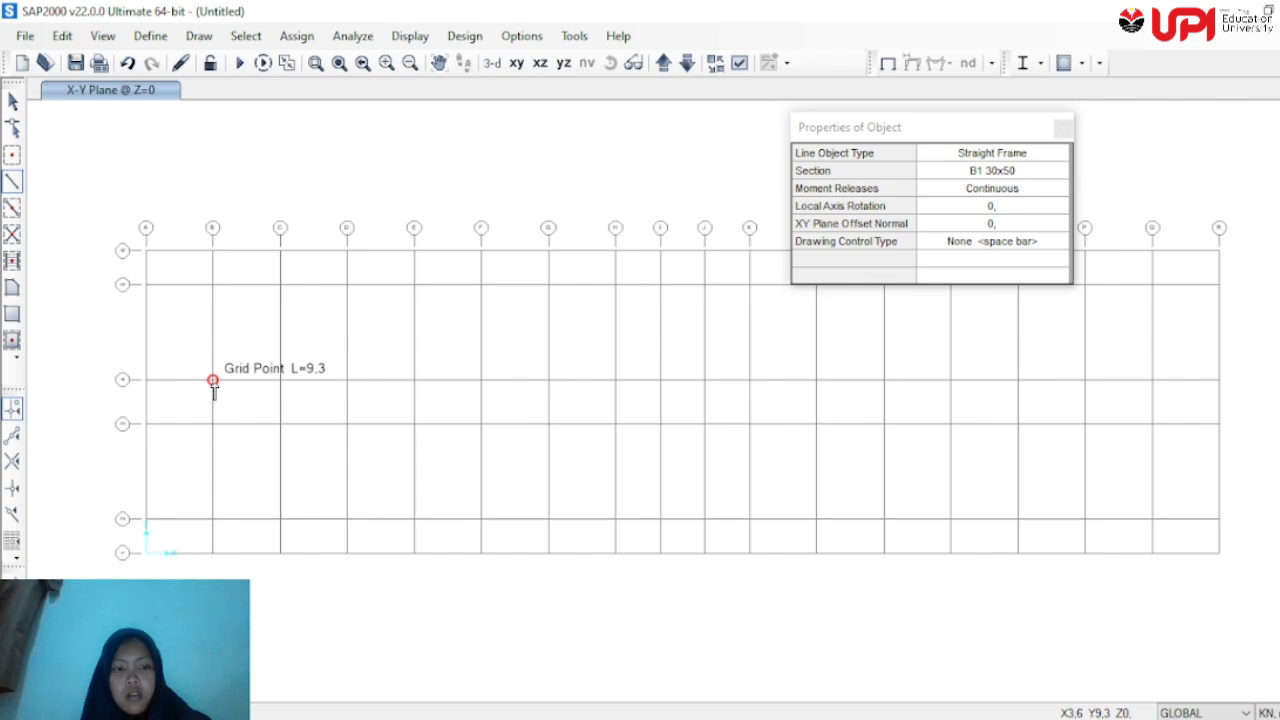
click(212, 424)
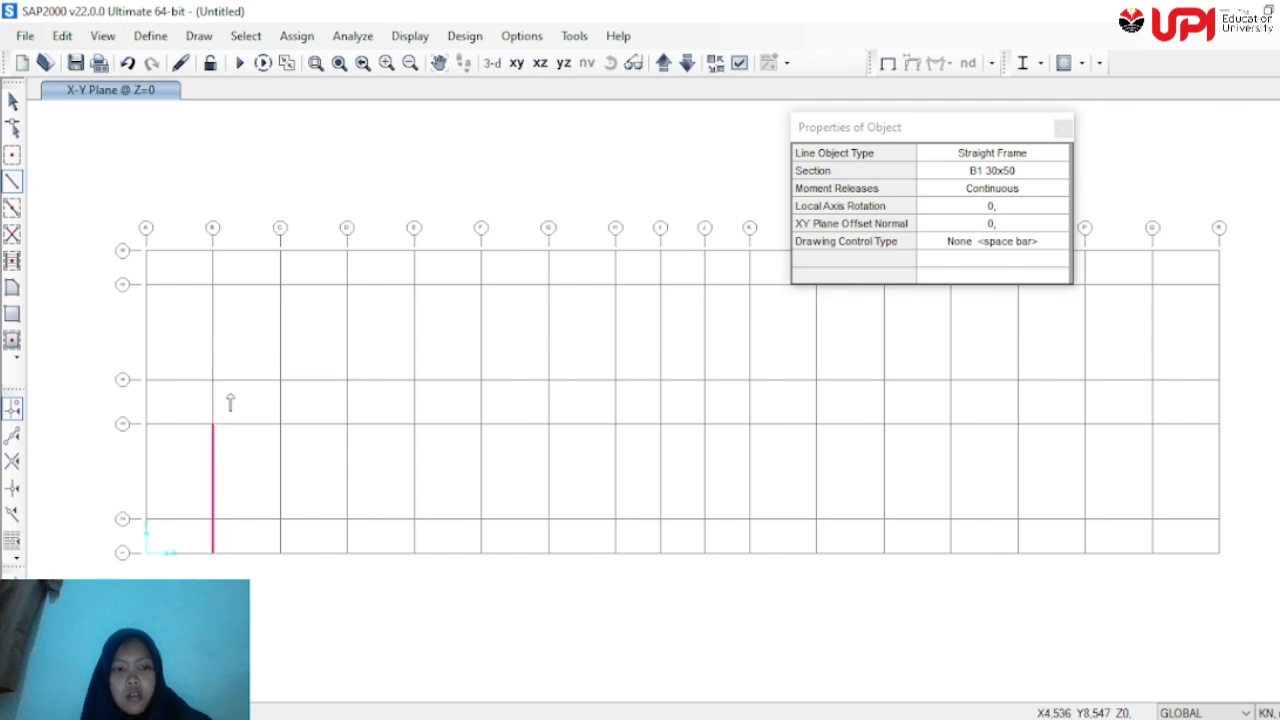
click(212, 379)
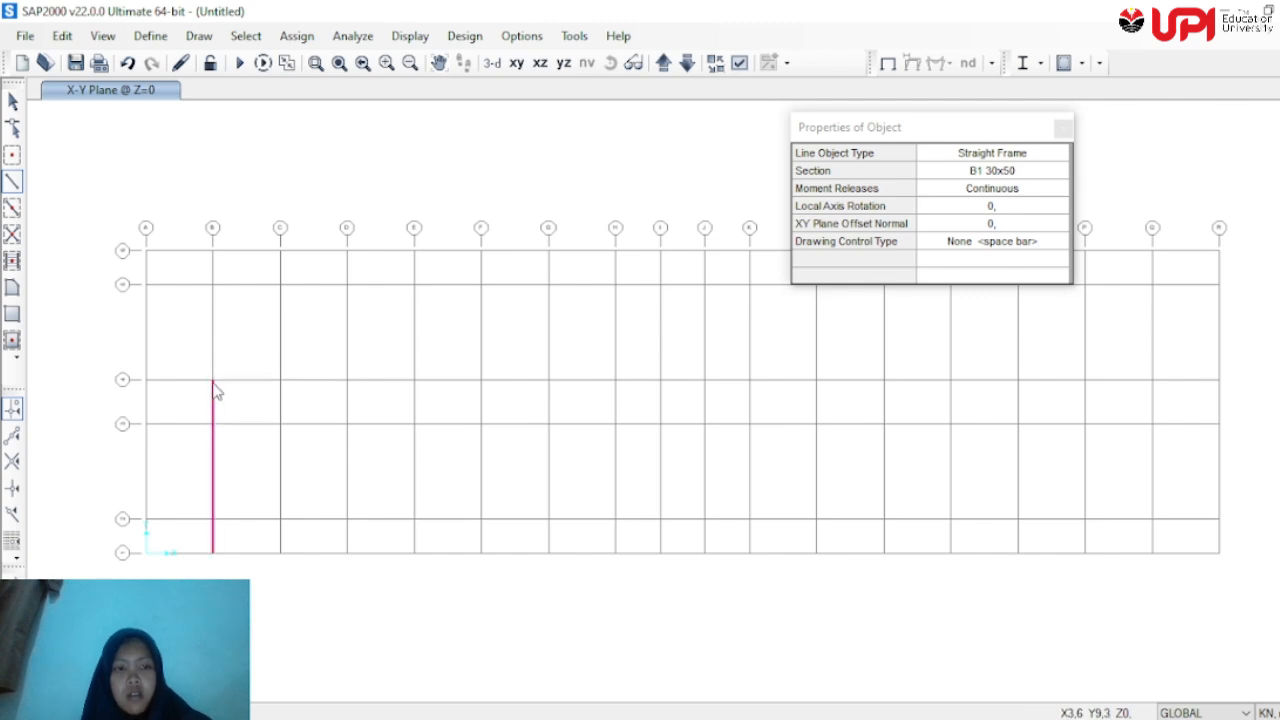
click(212, 250)
key(Escape)
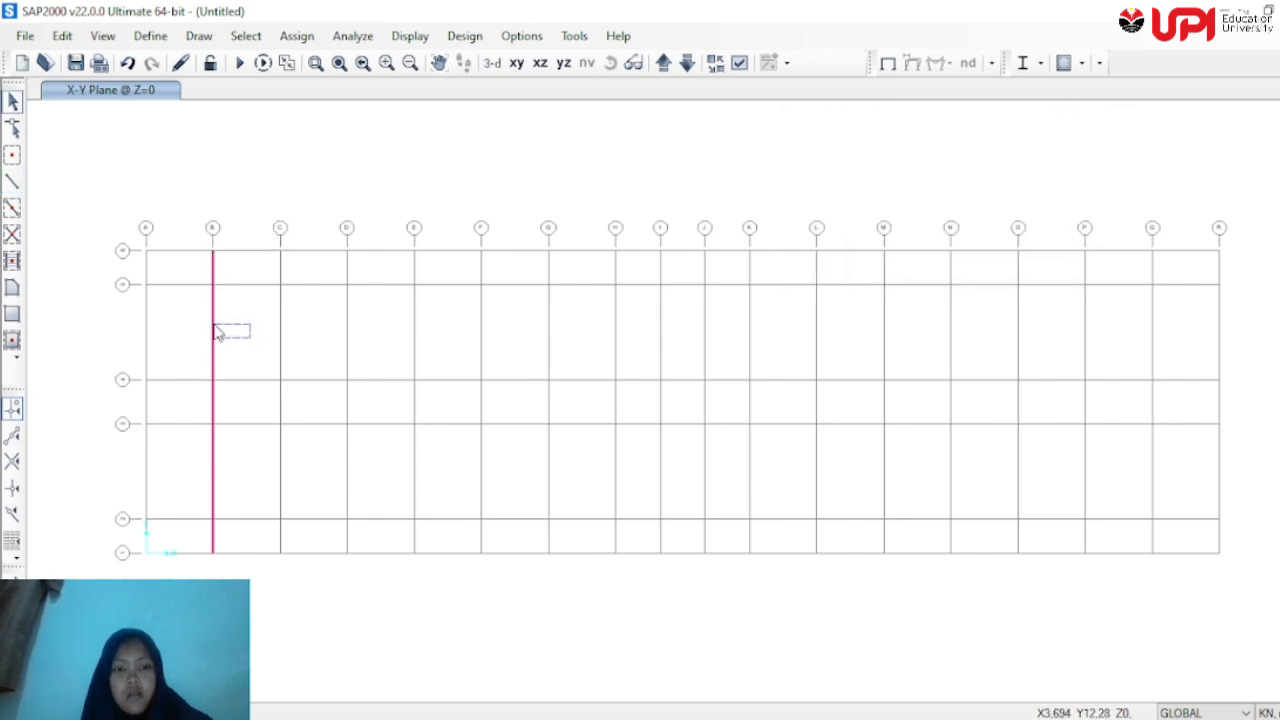
Replicate the three beam segments on grid line B once with increments dx 3,6 and dy 0
click(212, 328)
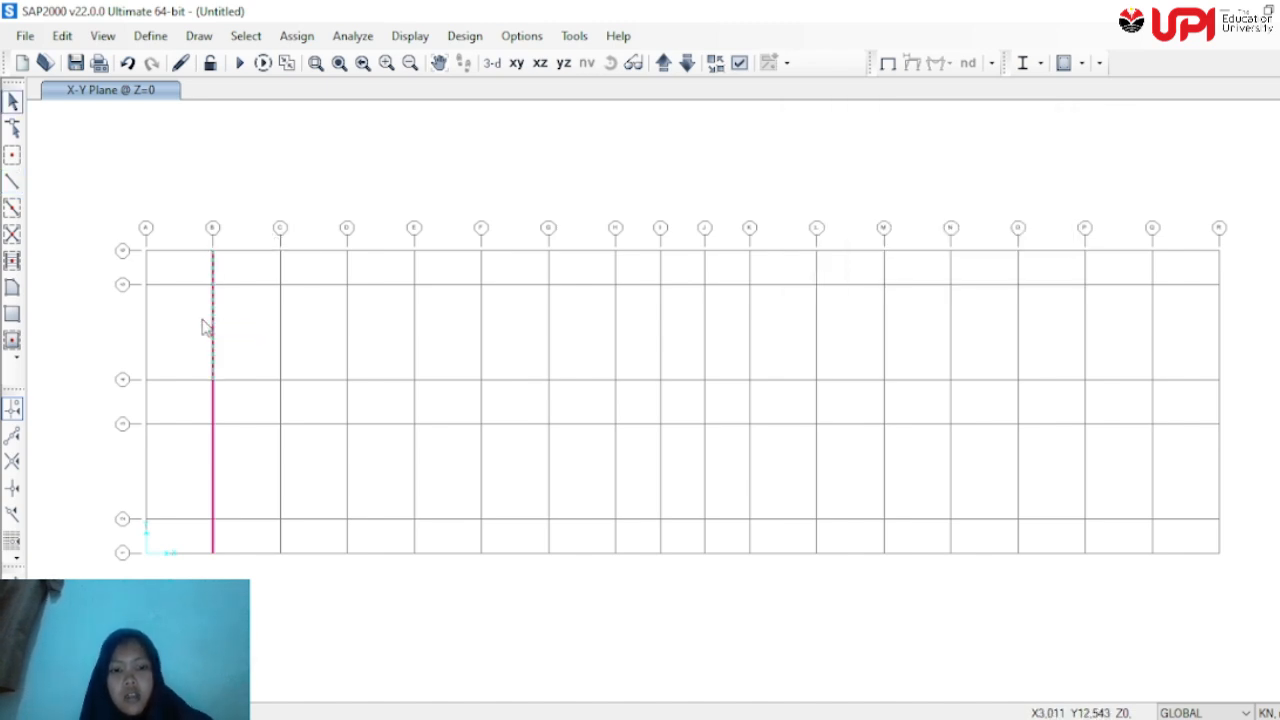
click(207, 404)
click(199, 483)
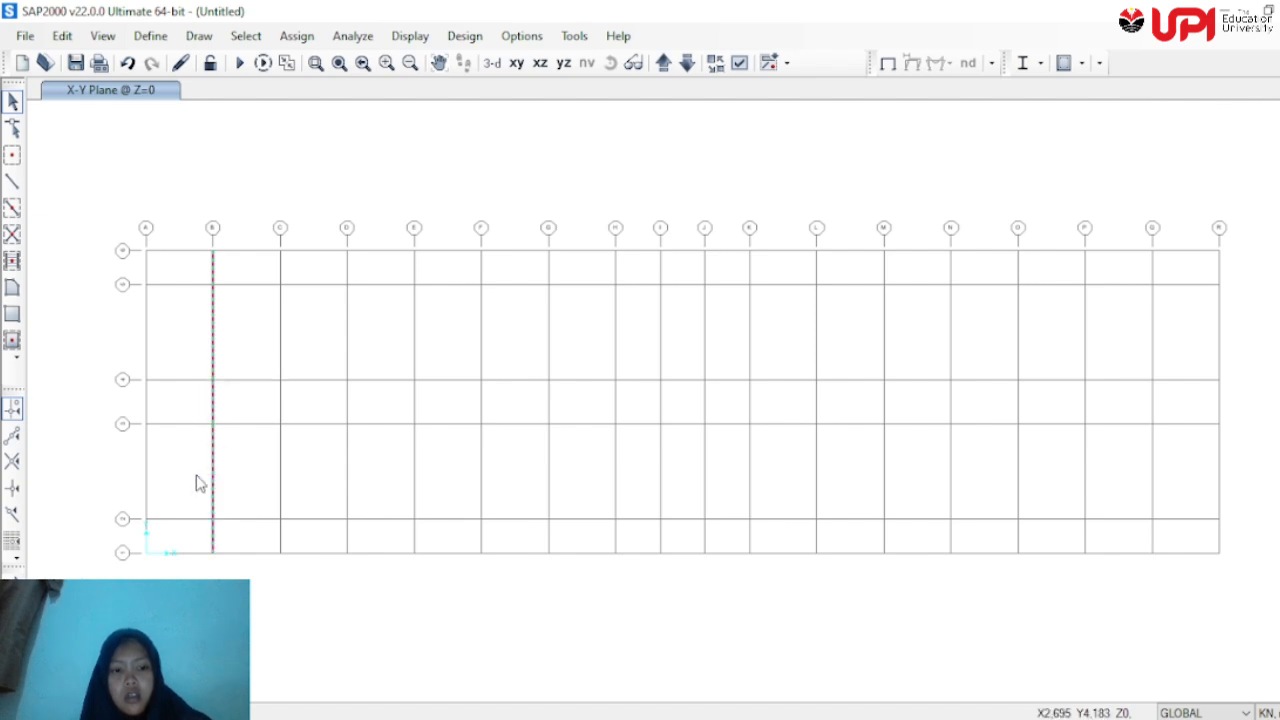
click(60, 37)
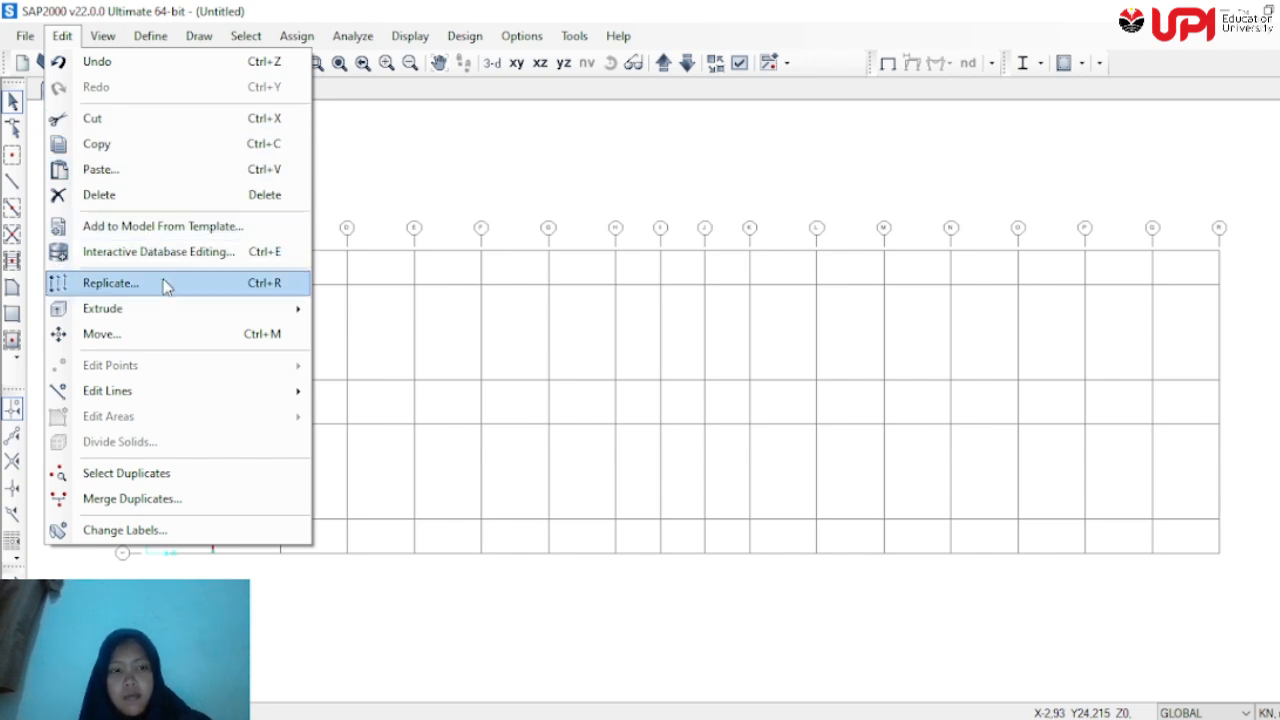
mouse_move(181, 308)
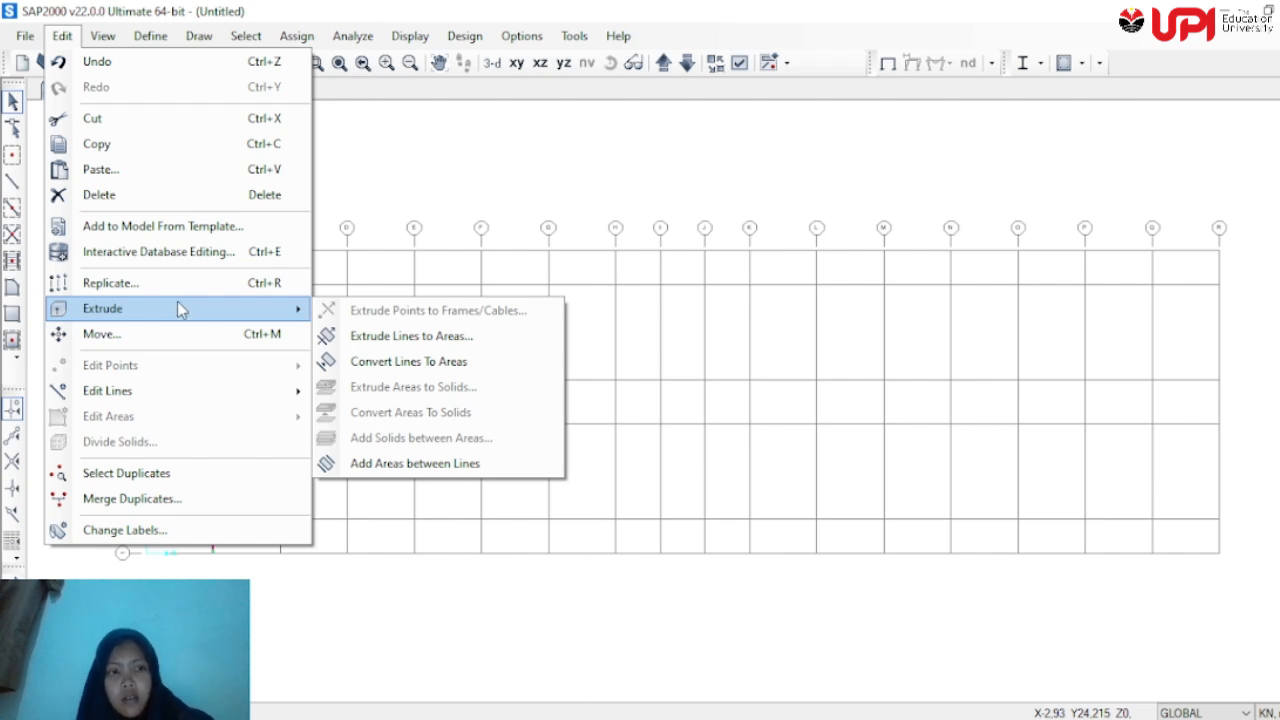
click(177, 284)
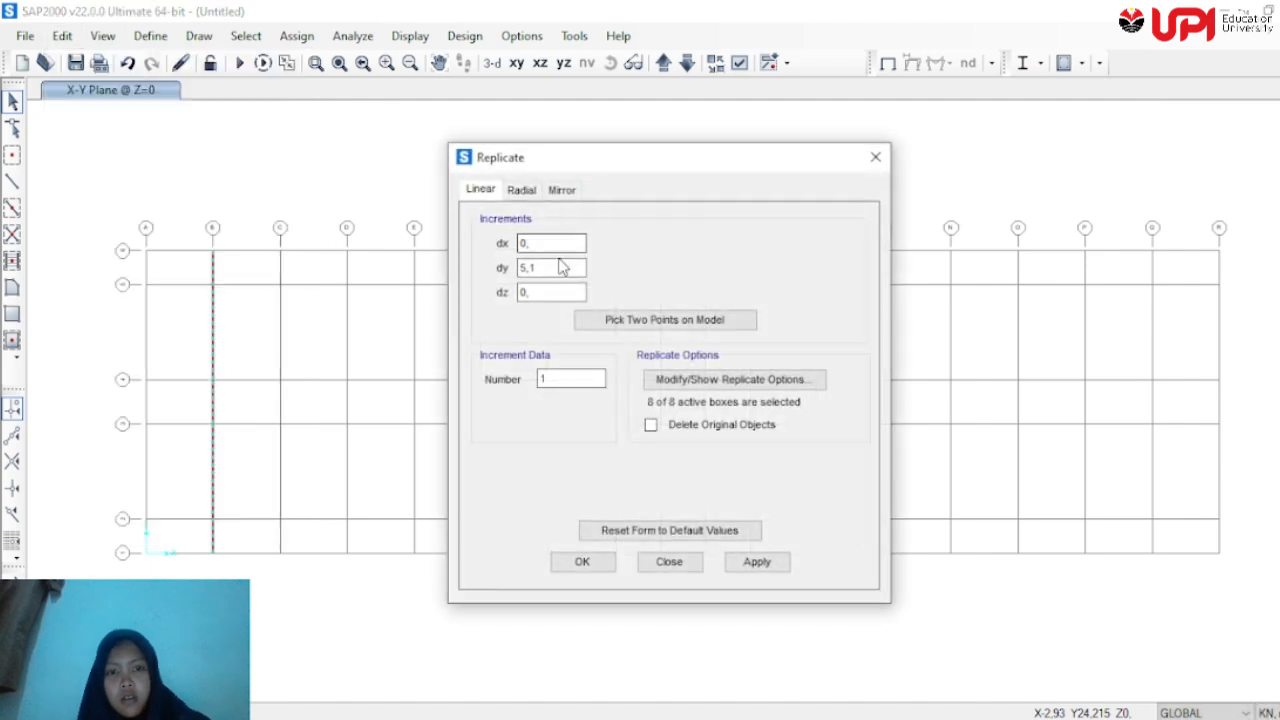
double_click(553, 267)
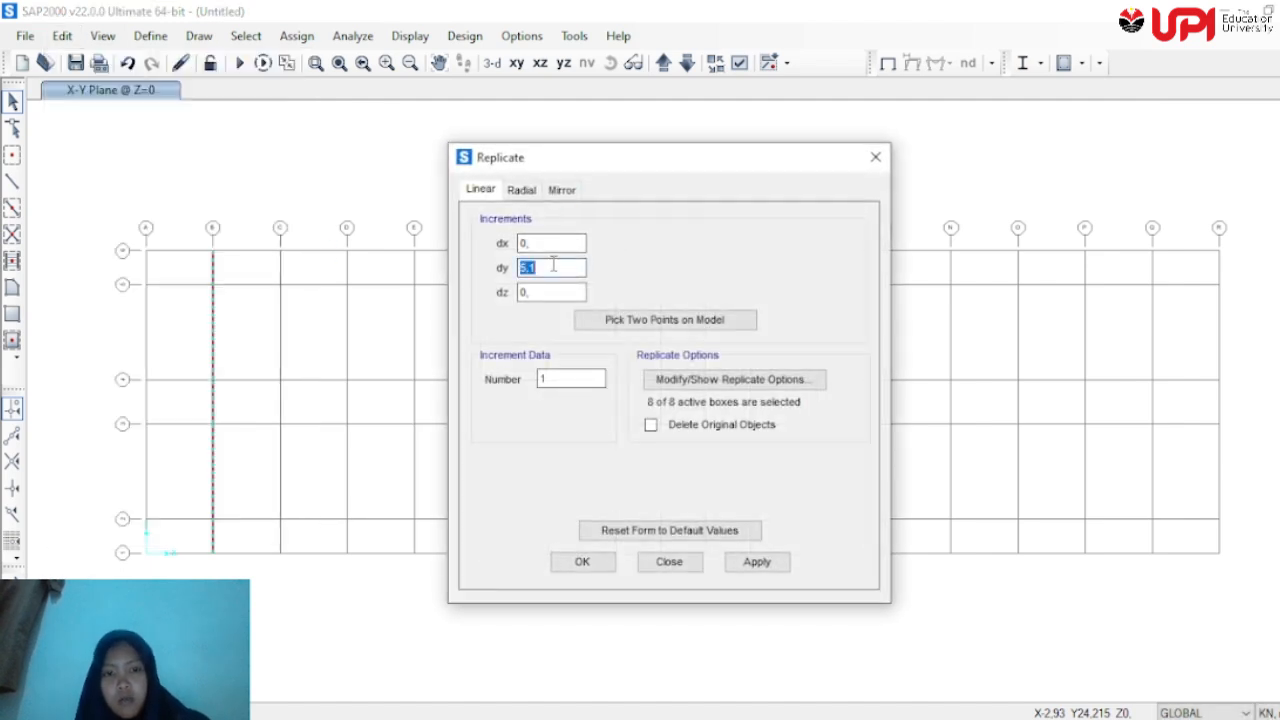
text(0)
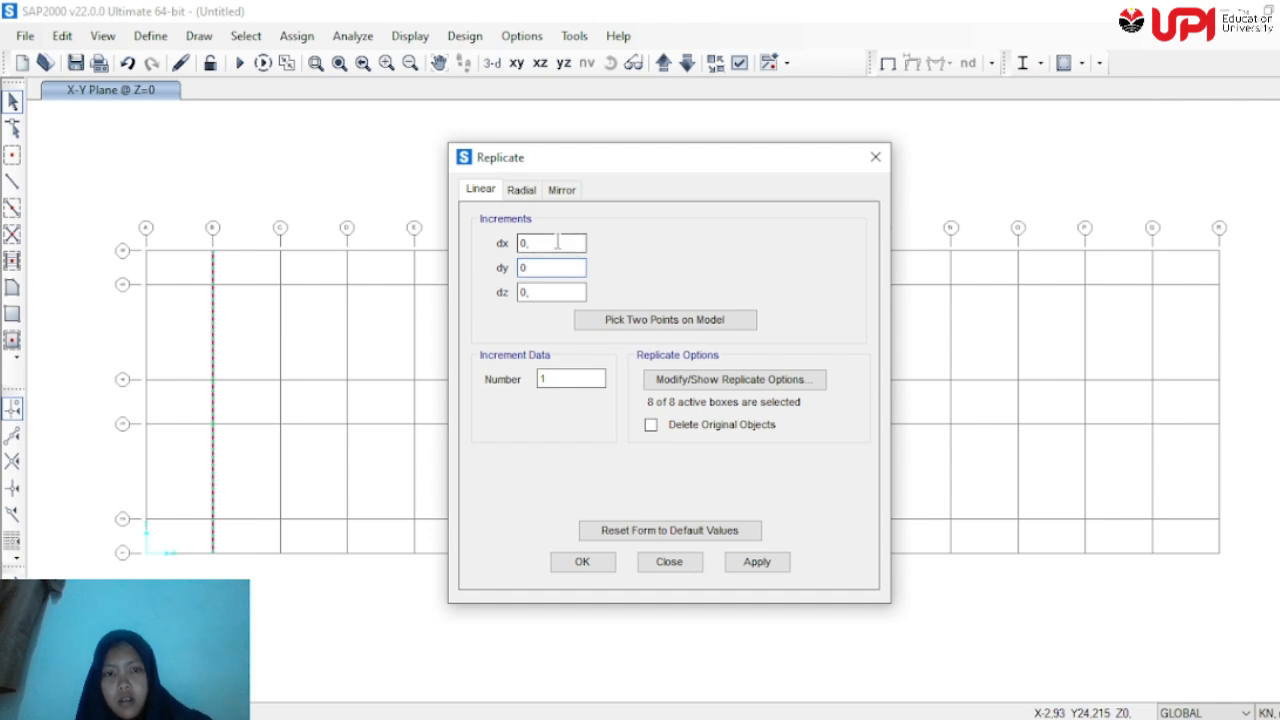
key(BackSpace)
key(BackSpace)
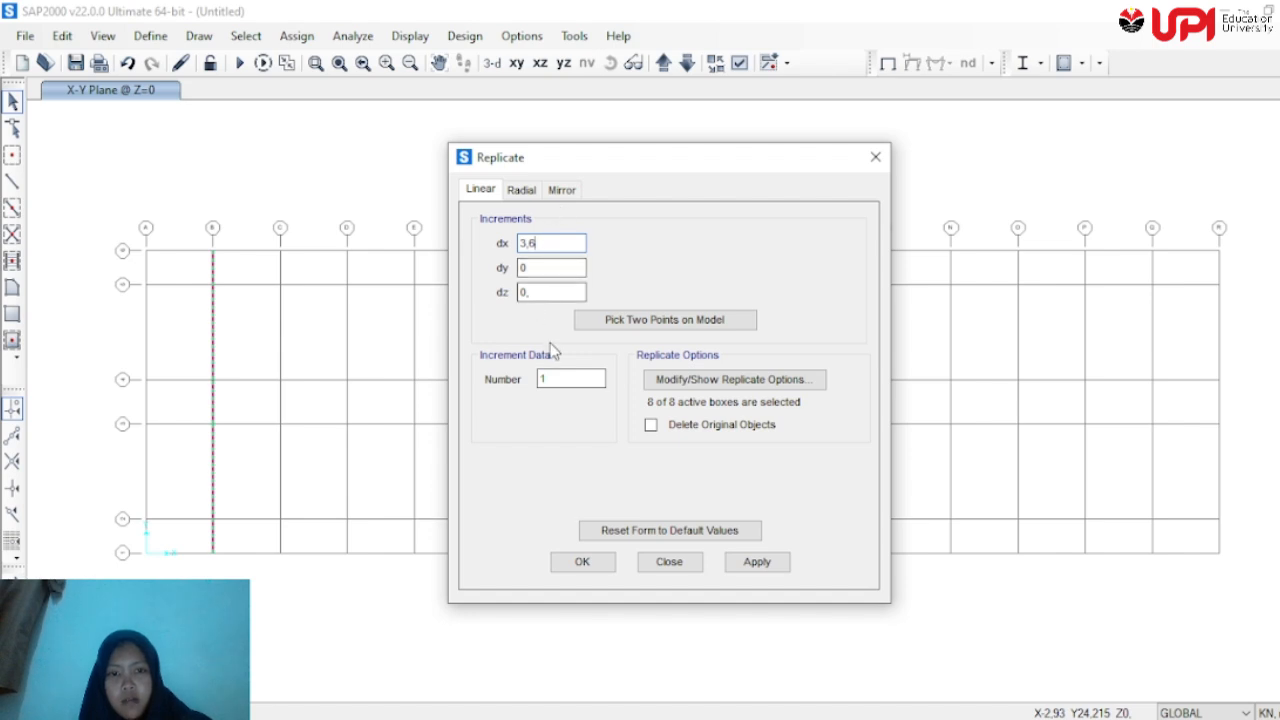
click(766, 562)
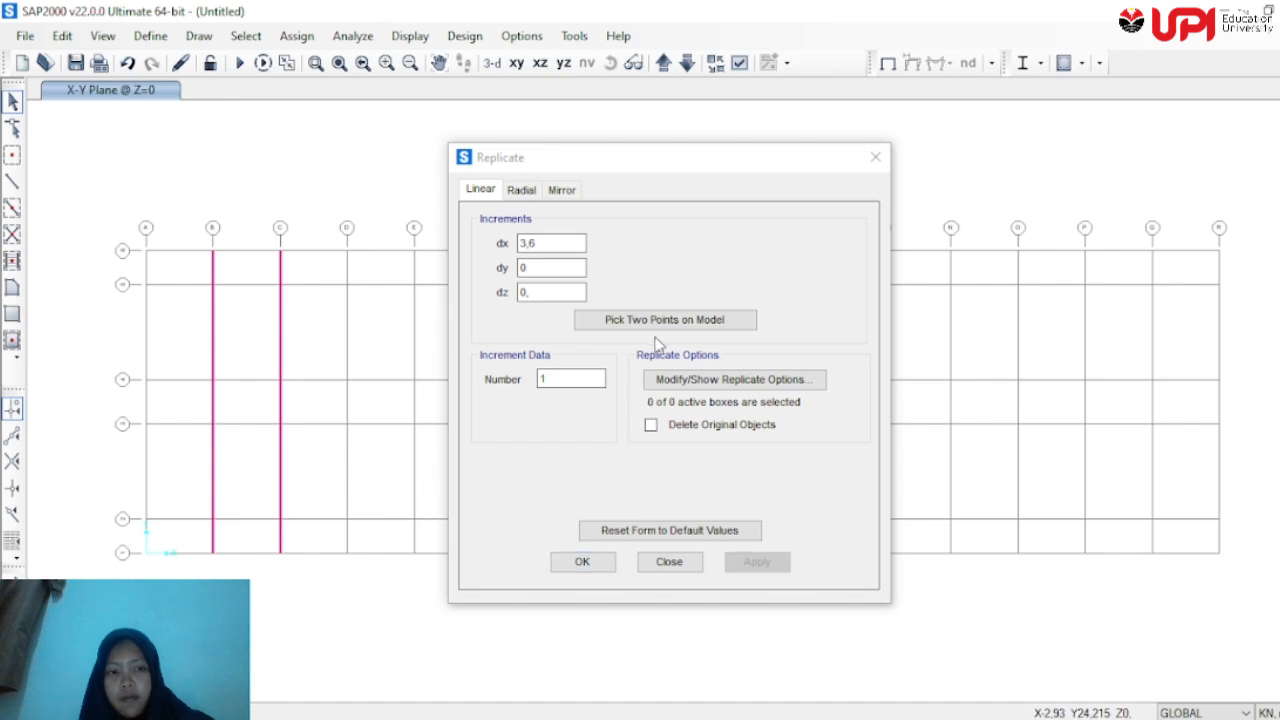
Draw three consecutive B1 30x50 beams along the full grid line D, split at the second grid line from Y=0 and at Y=9,3
drag(686, 157, 984, 149)
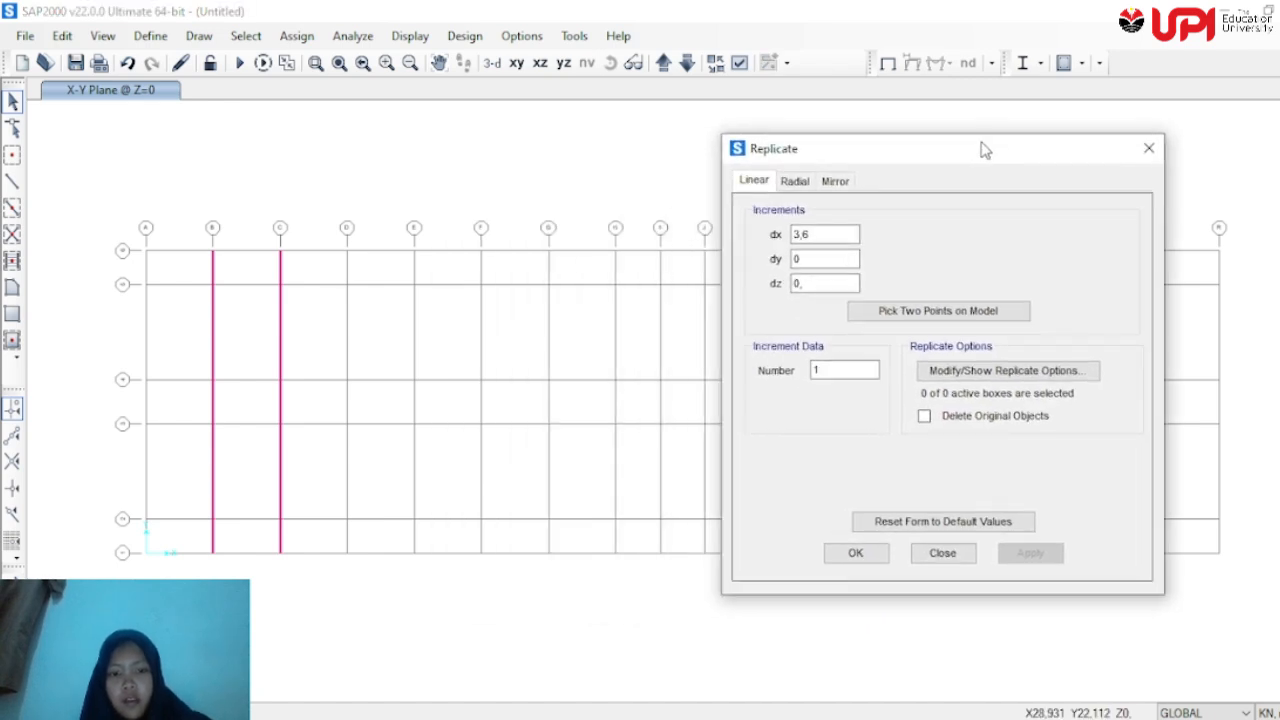
click(351, 554)
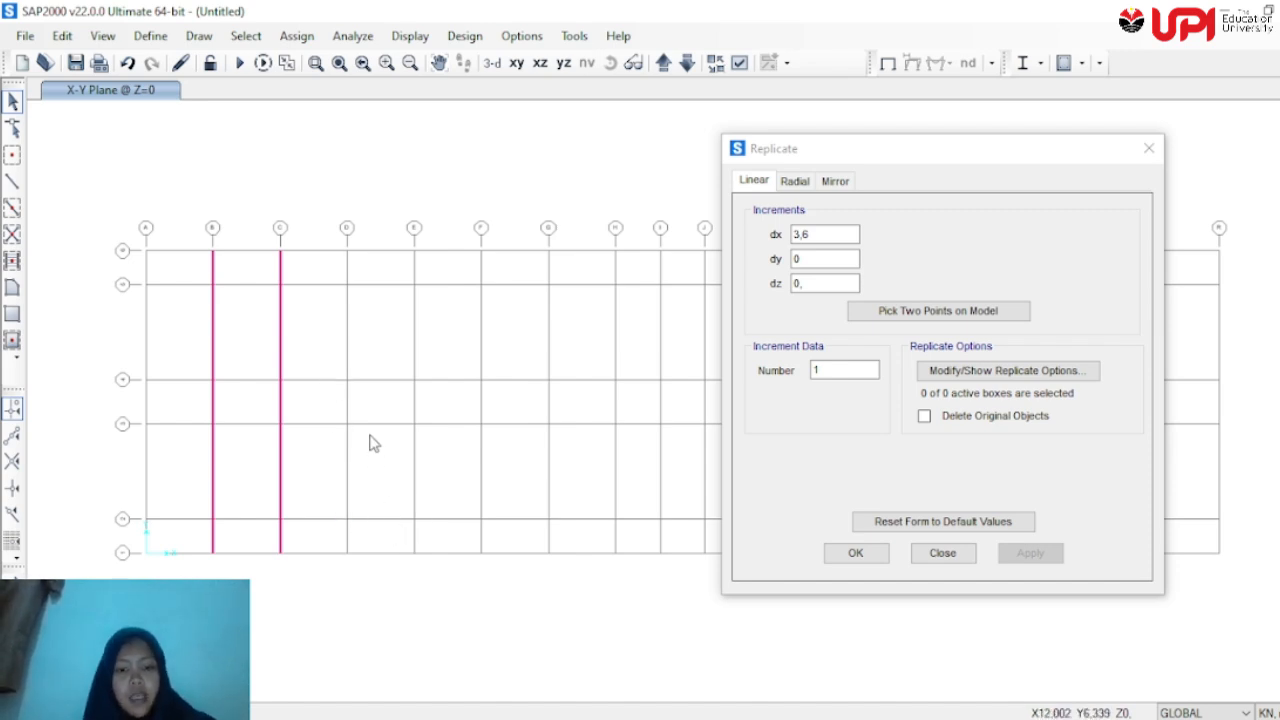
click(347, 552)
click(347, 519)
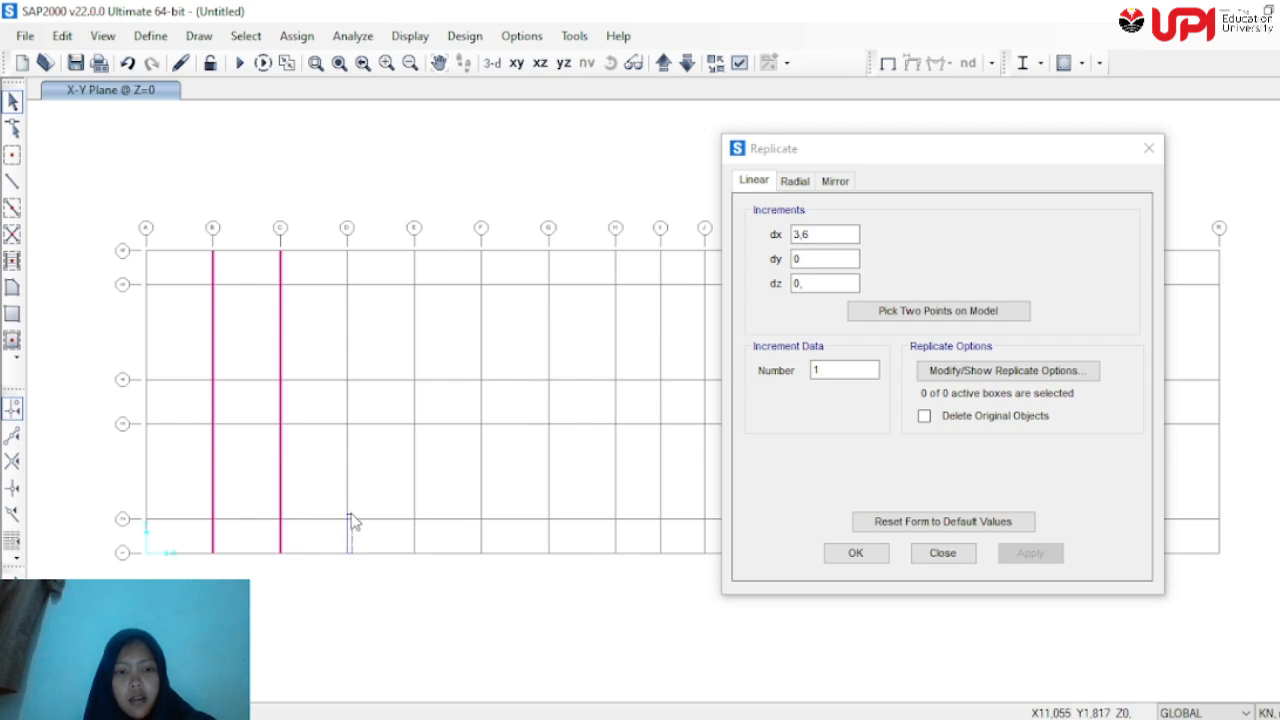
click(12, 182)
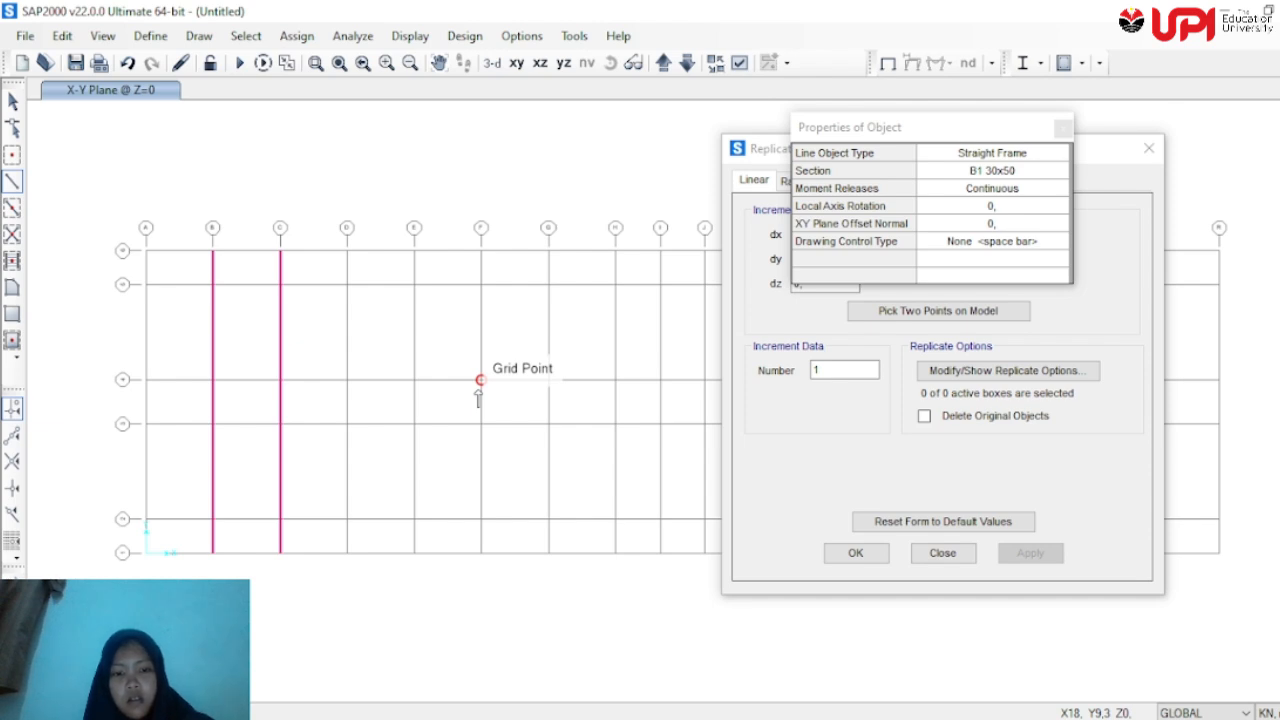
click(347, 552)
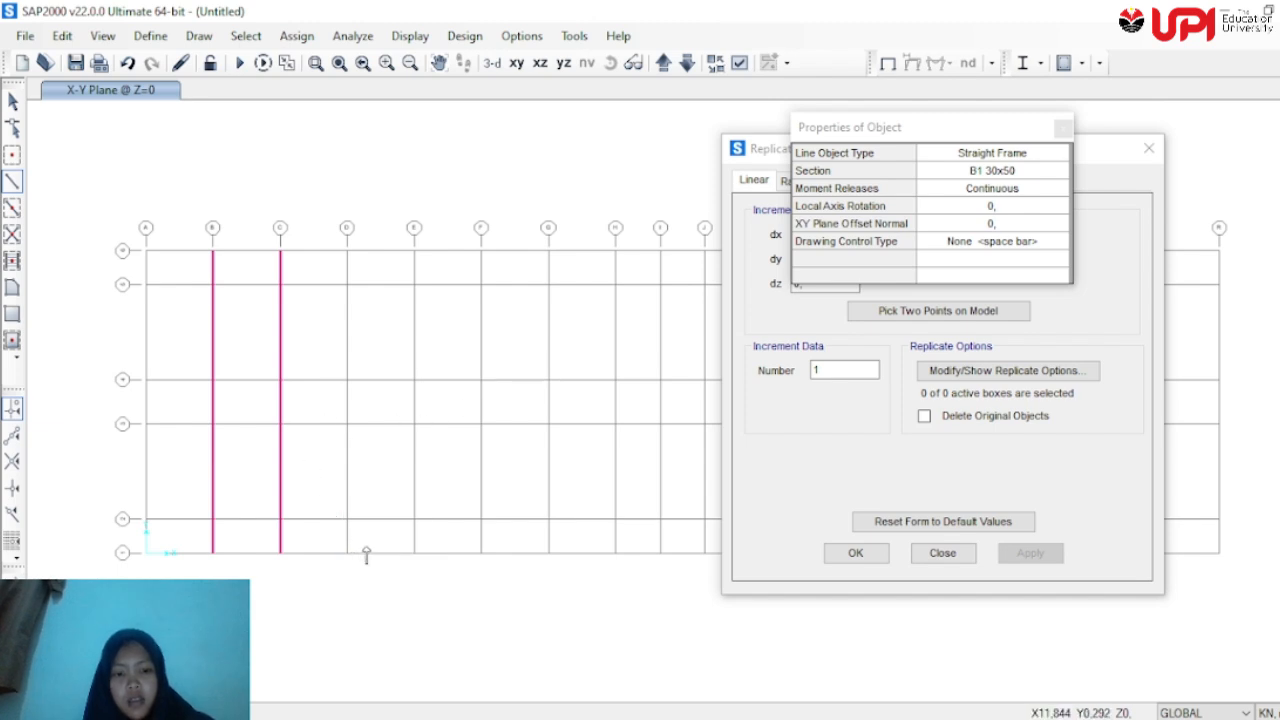
click(347, 519)
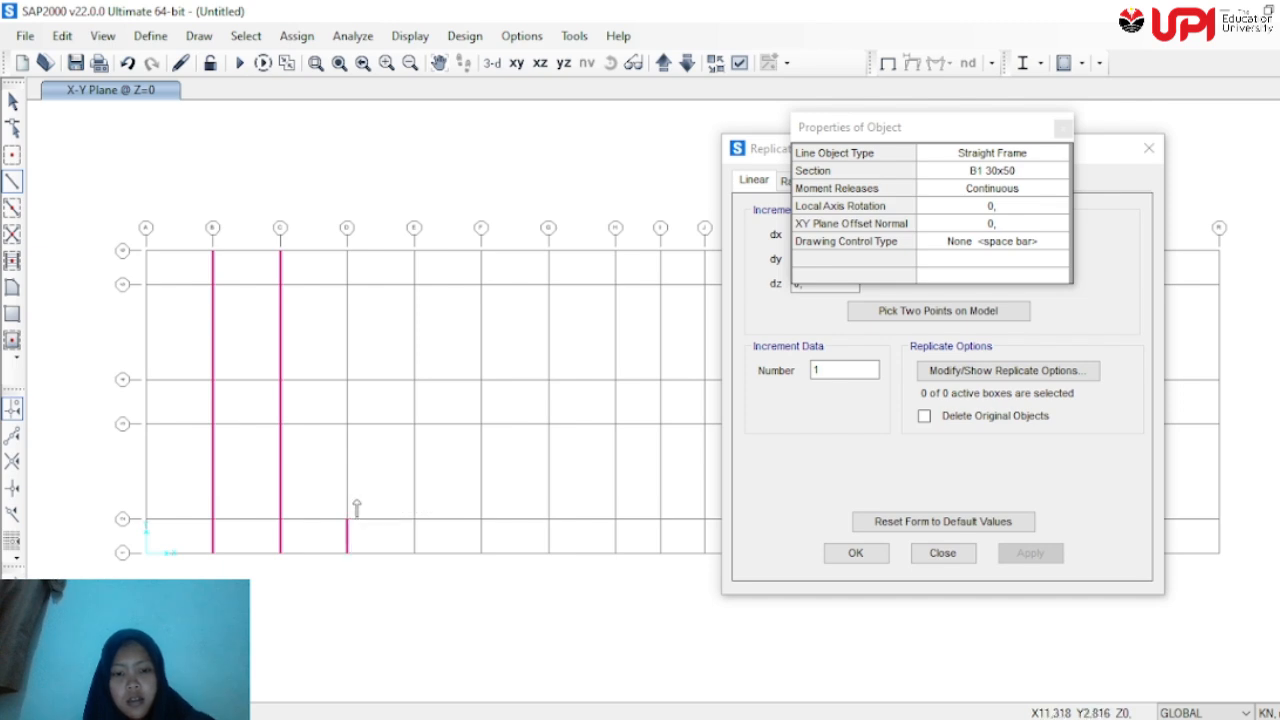
click(347, 380)
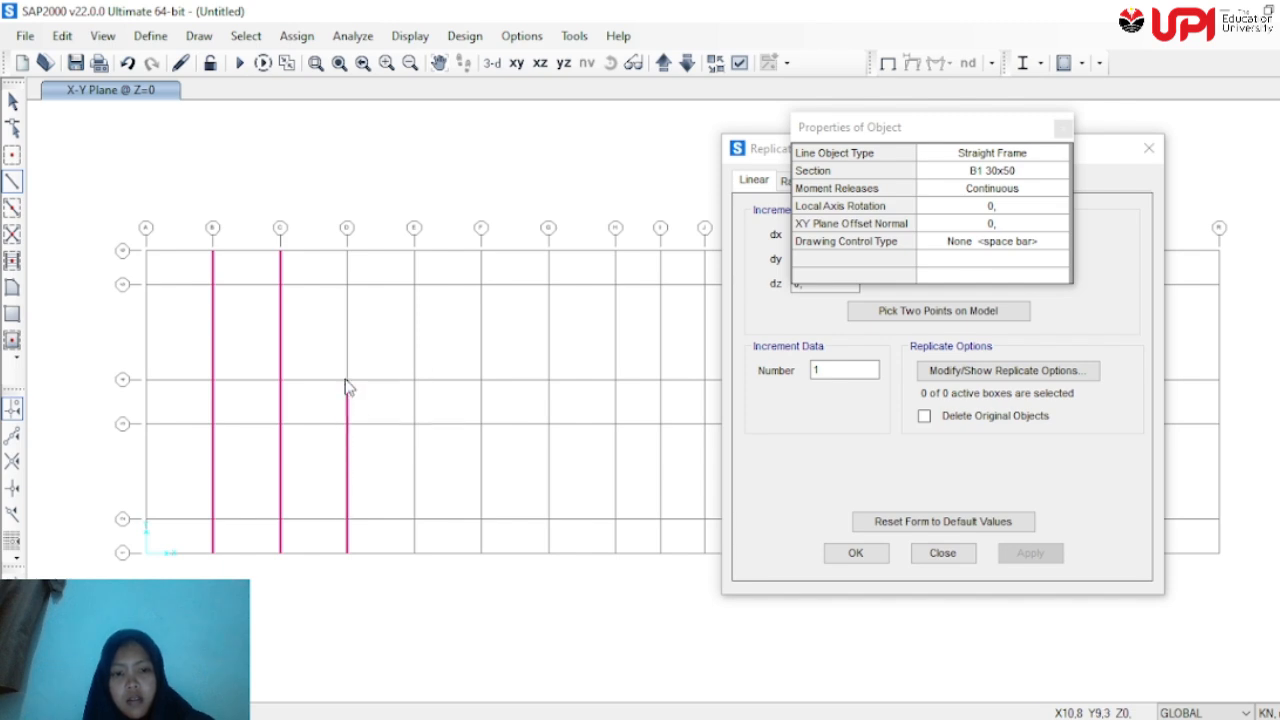
click(347, 252)
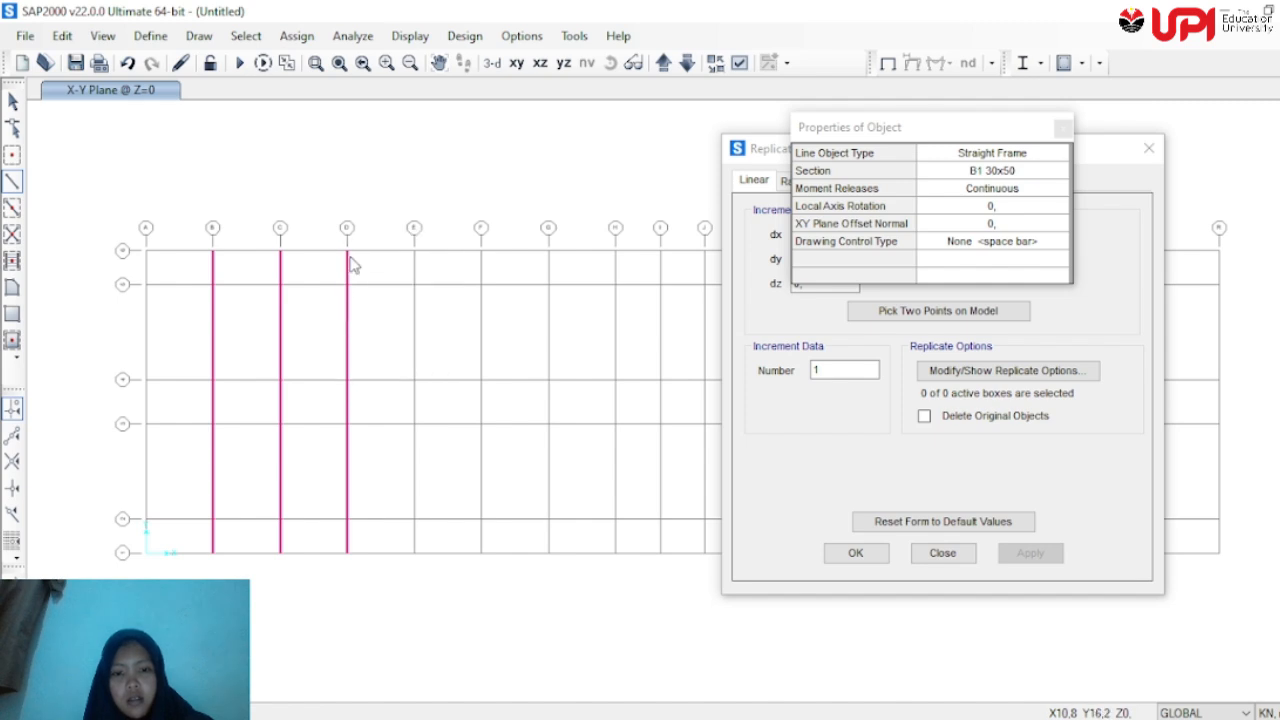
key(Escape)
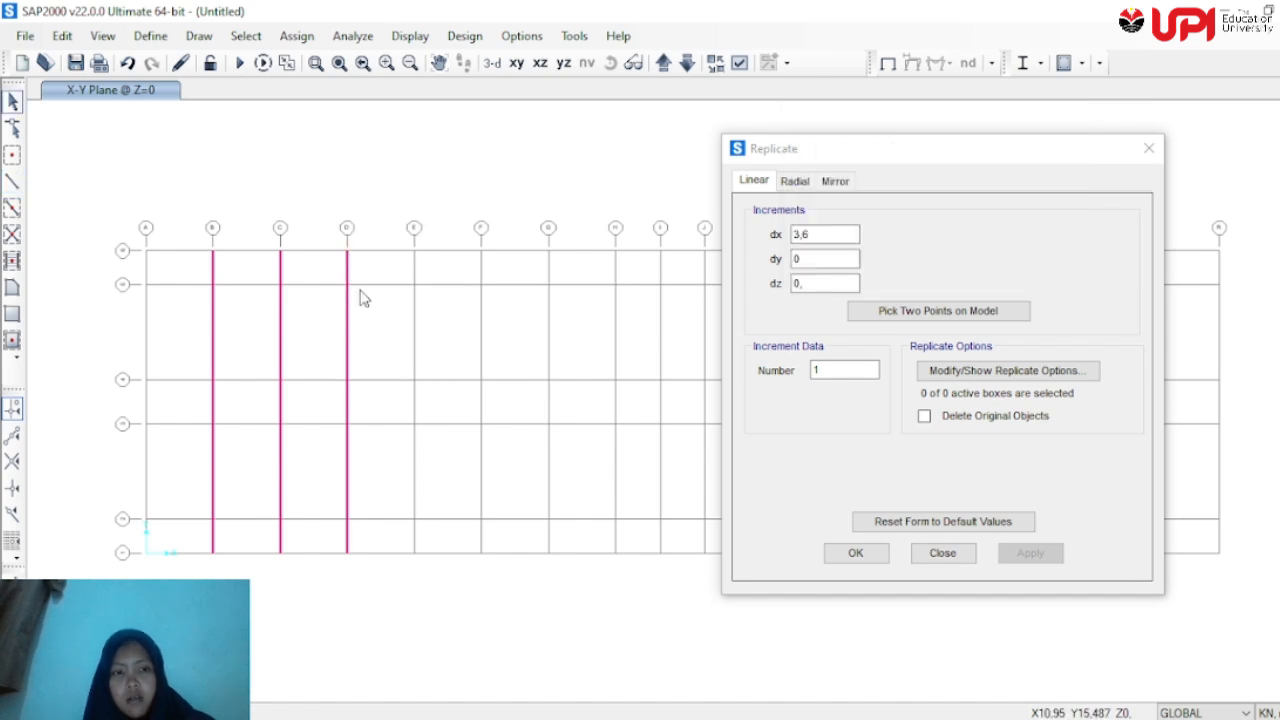
Replicate the three beam segments on grid line D 4 times at the 3,6 dx increment
drag(370, 350, 320, 340)
click(349, 474)
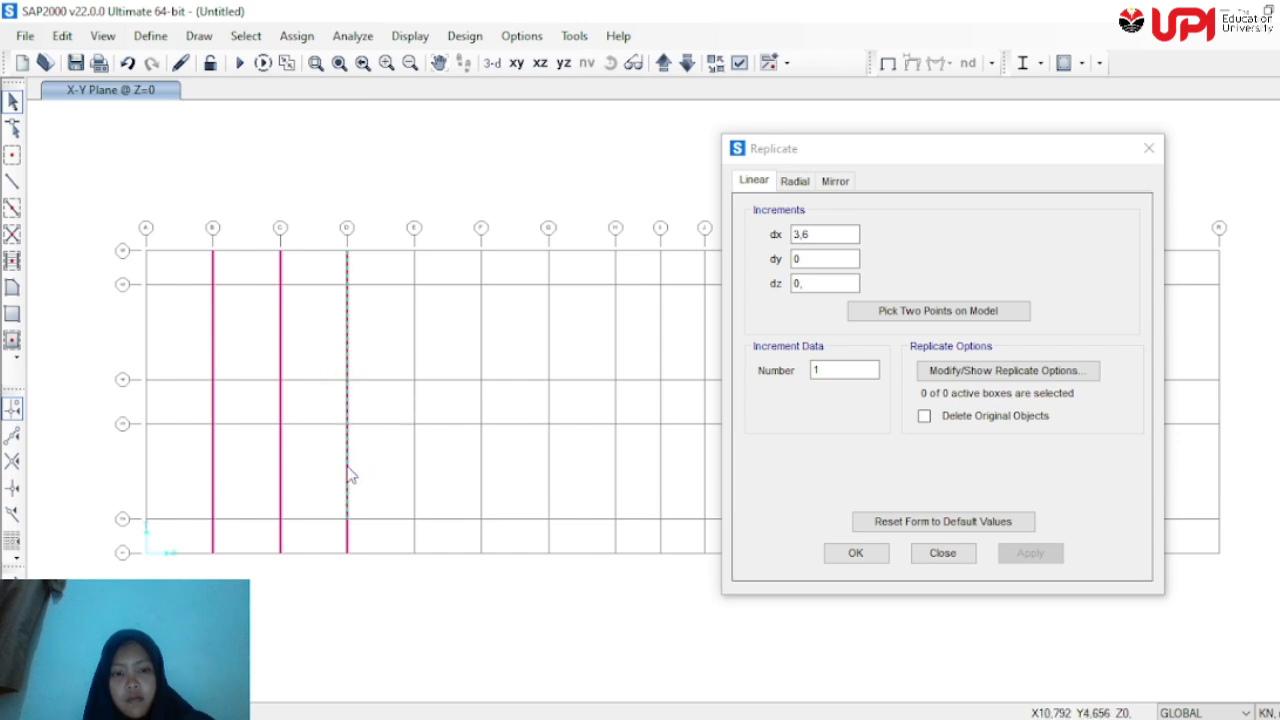
click(347, 540)
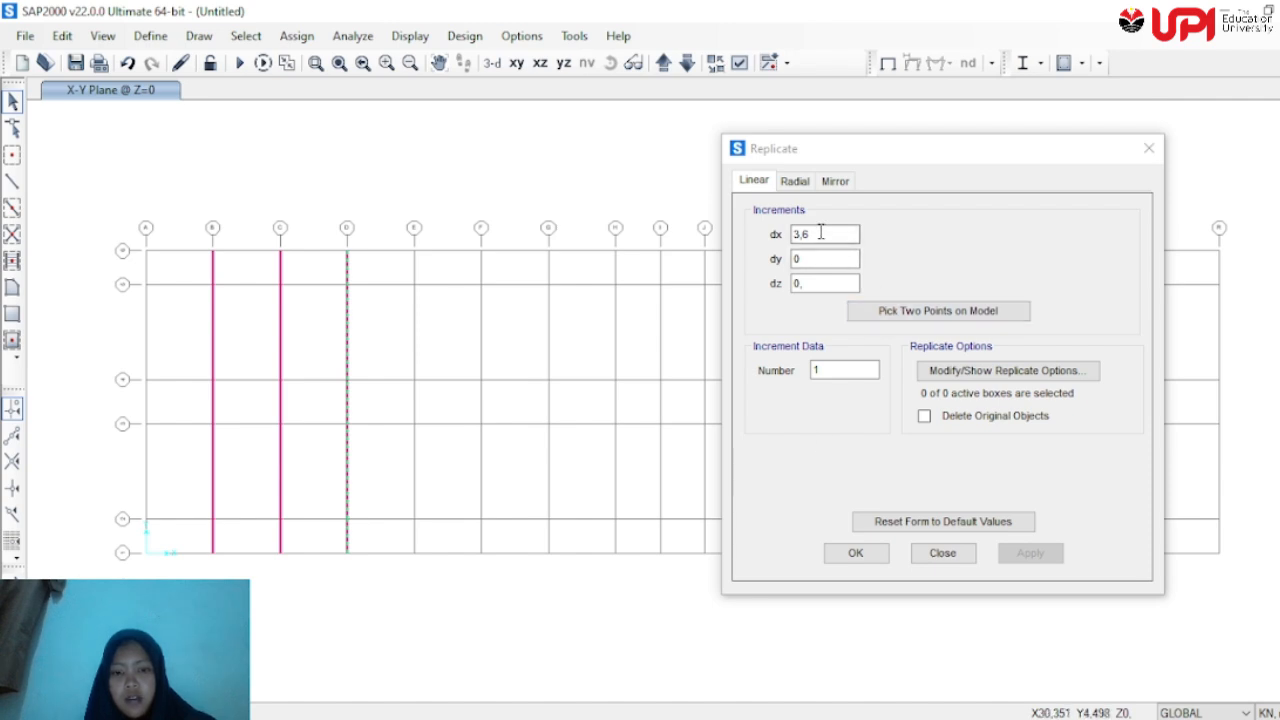
click(826, 369)
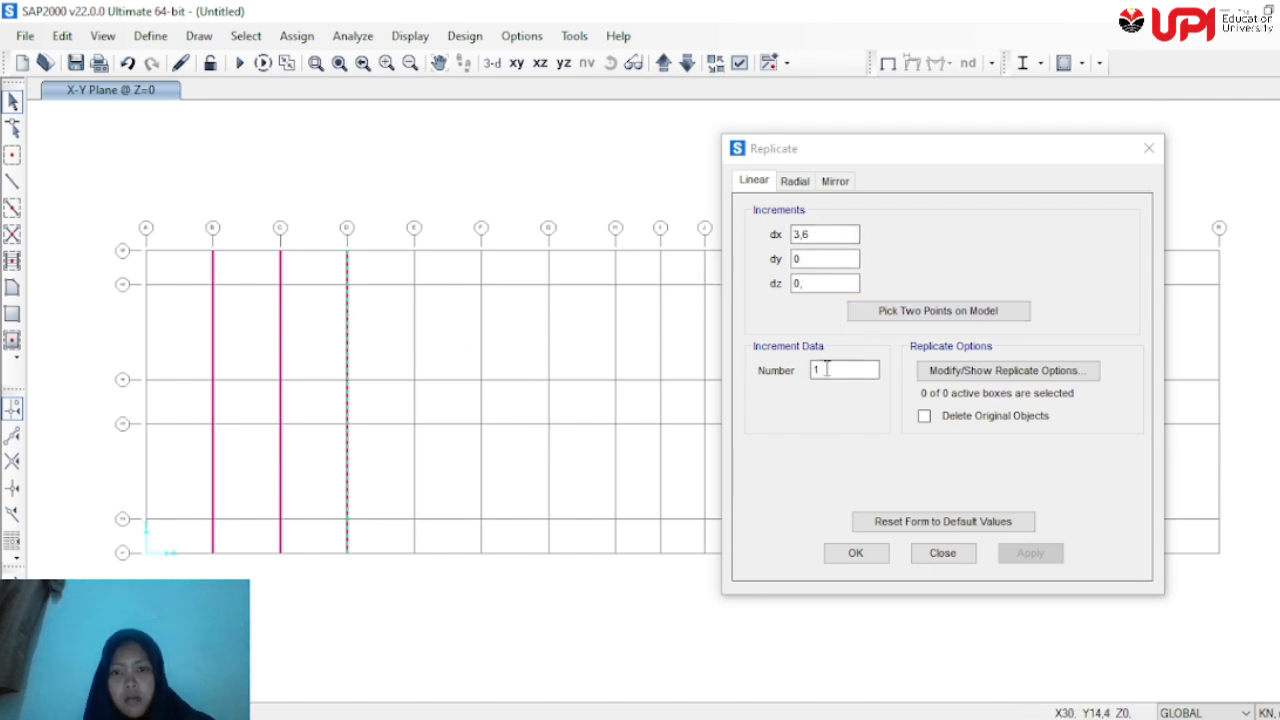
click(826, 369)
text(4)
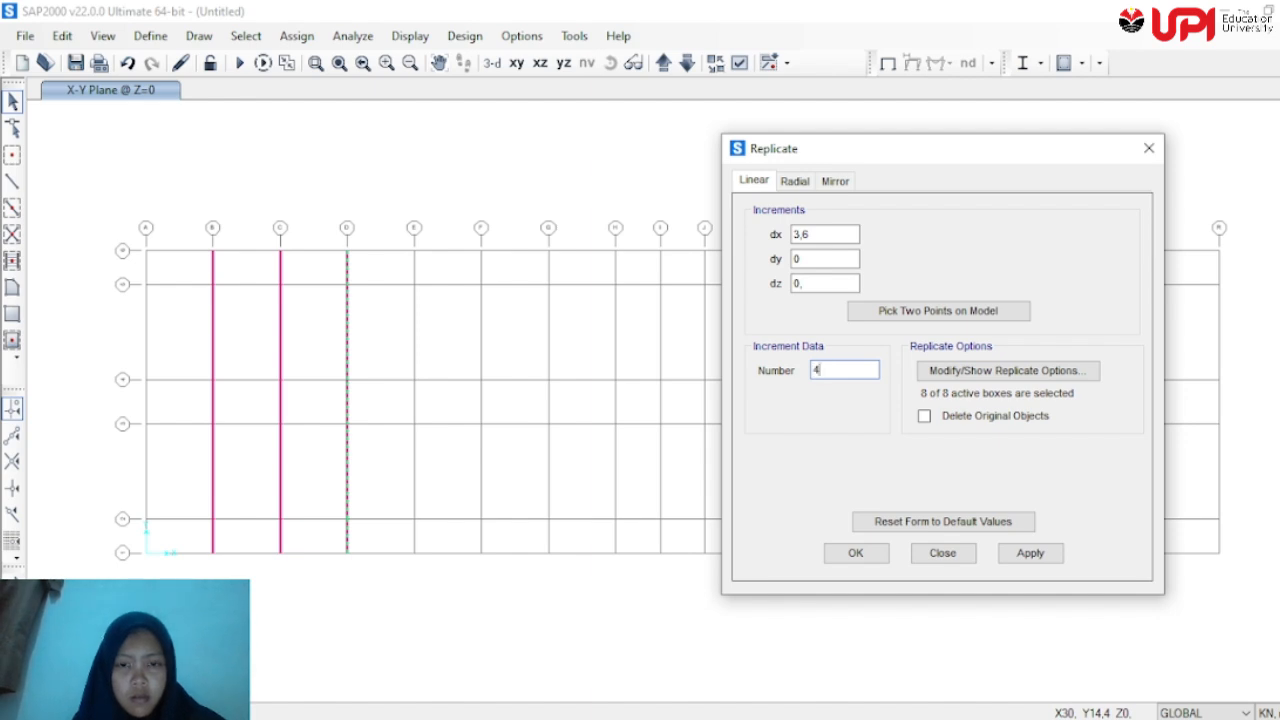
click(1030, 552)
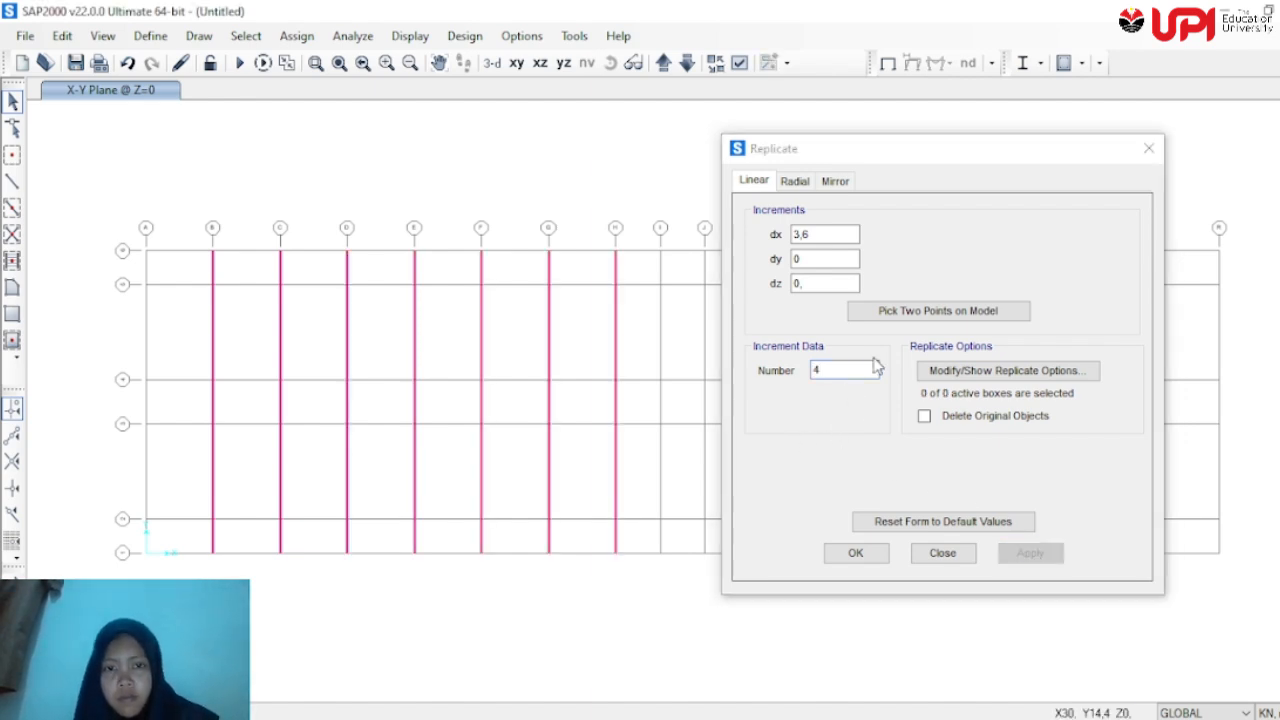
Replicate the three beam segments on grid line H with dx 7,2 and number 1, placing the copy on grid line K
click(860, 160)
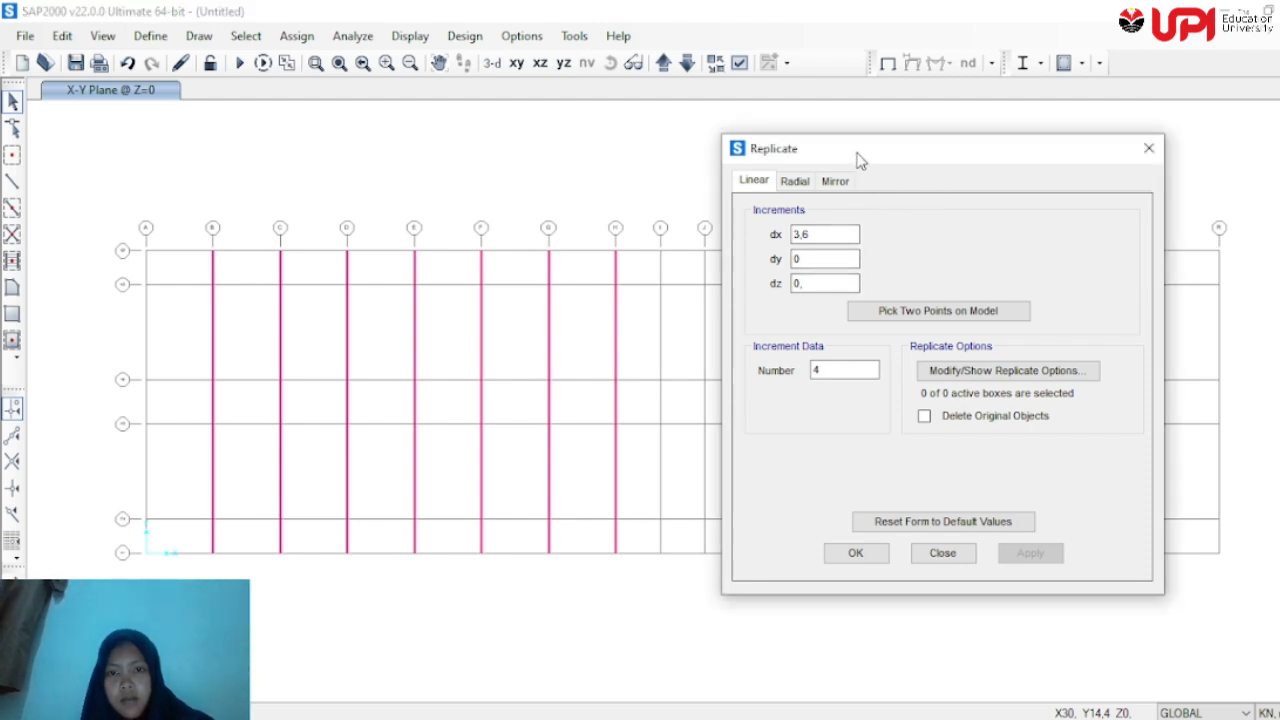
drag(860, 160, 238, 185)
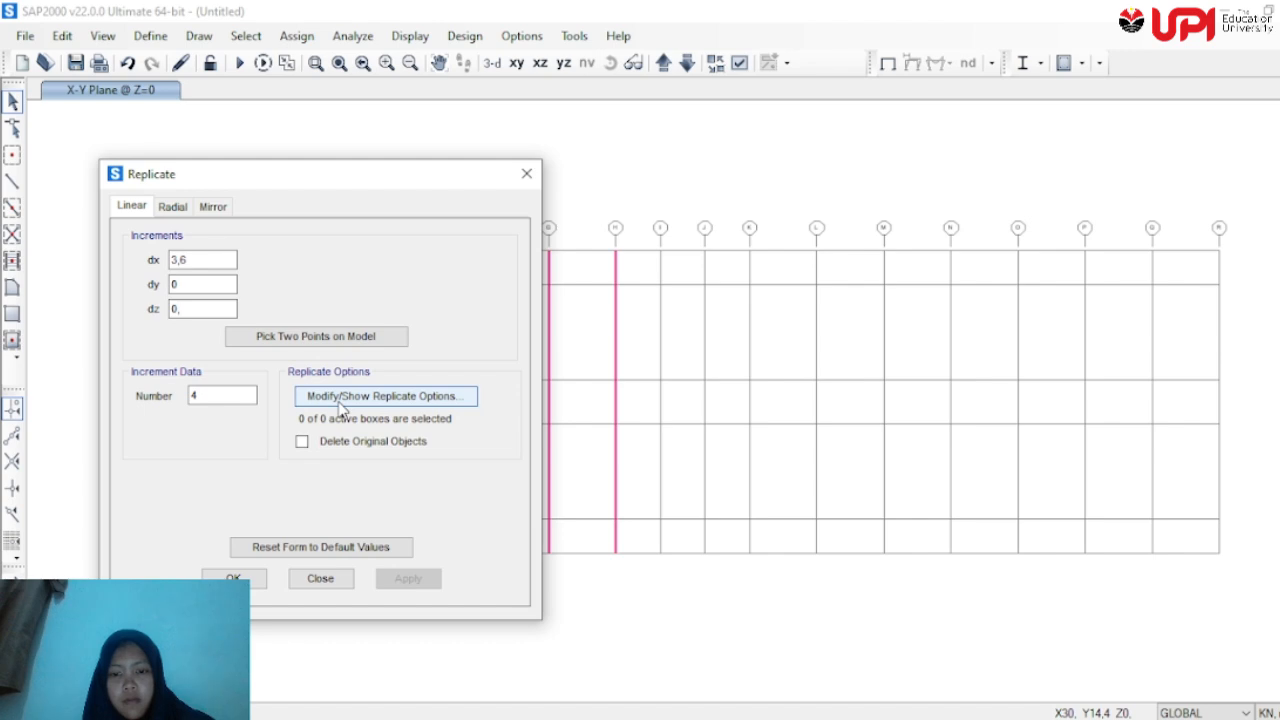
click(615, 268)
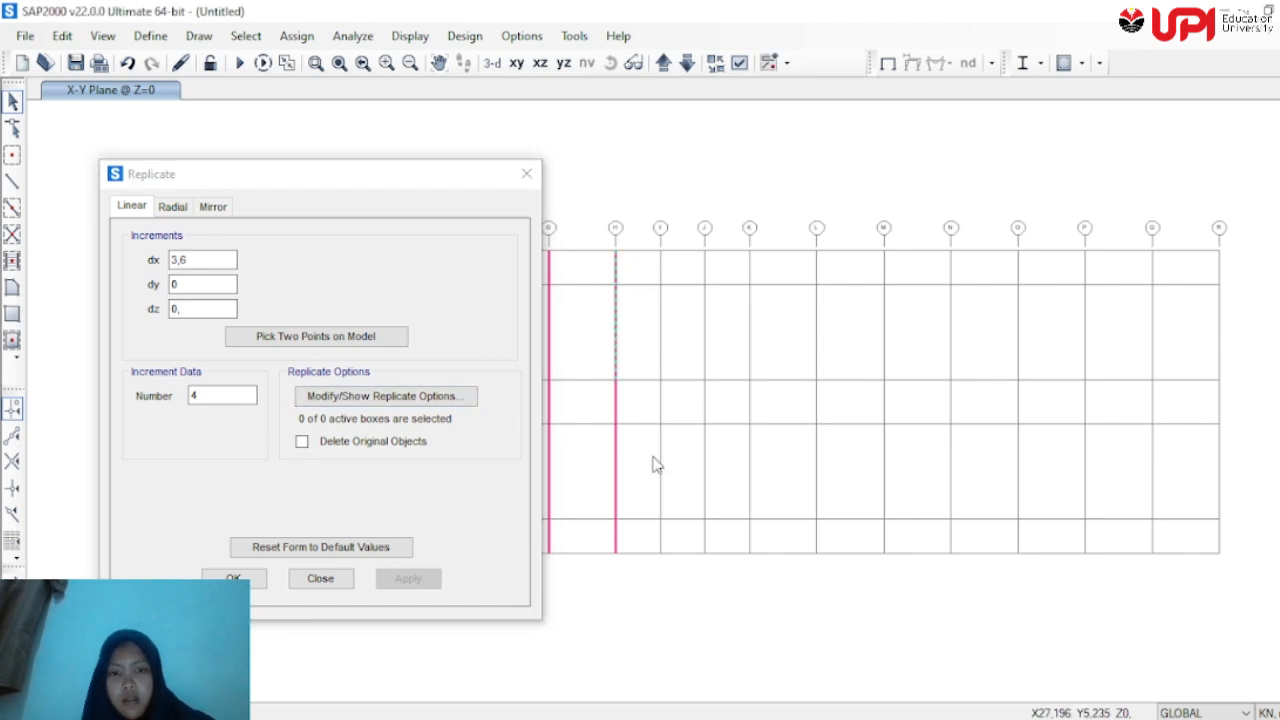
click(615, 462)
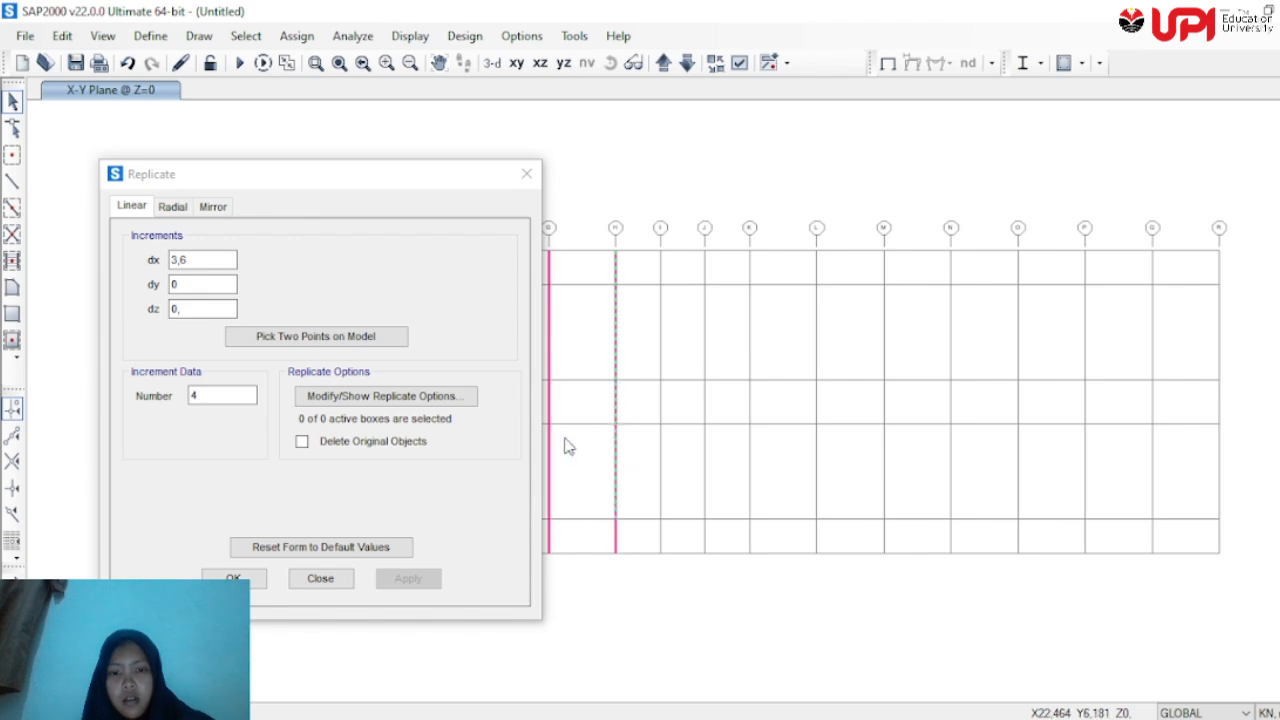
click(615, 537)
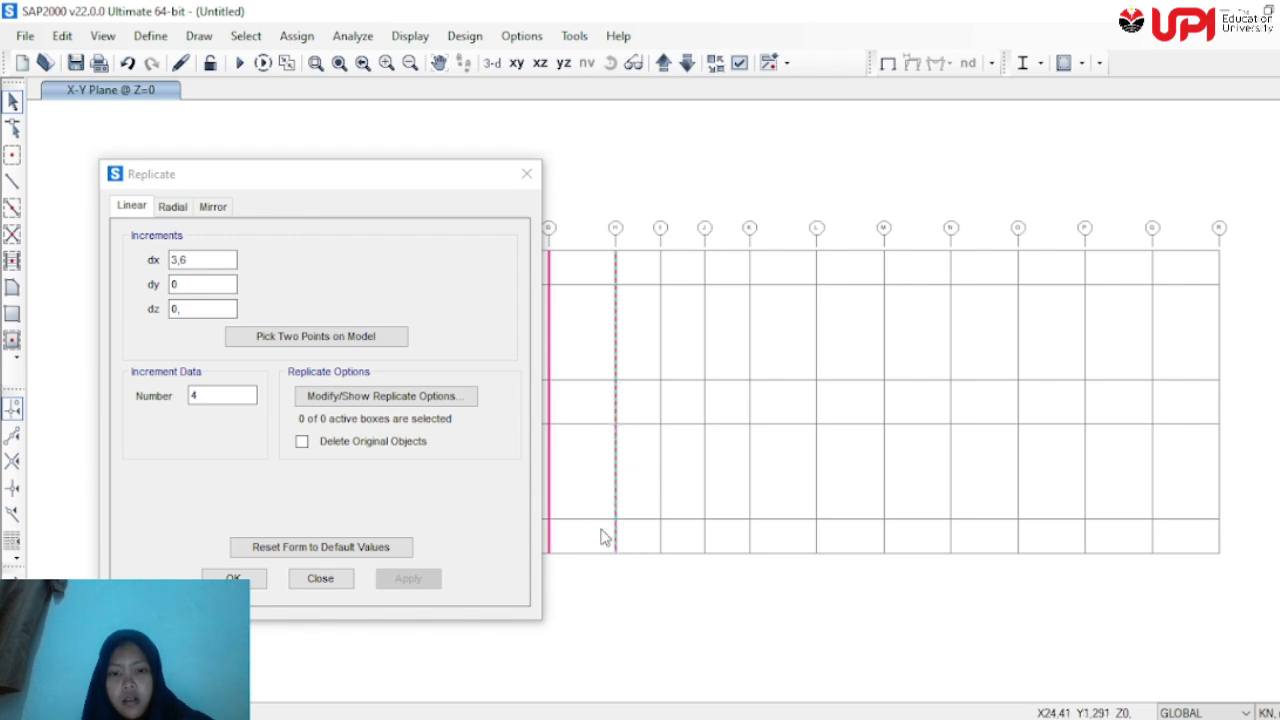
click(204, 261)
click(204, 260)
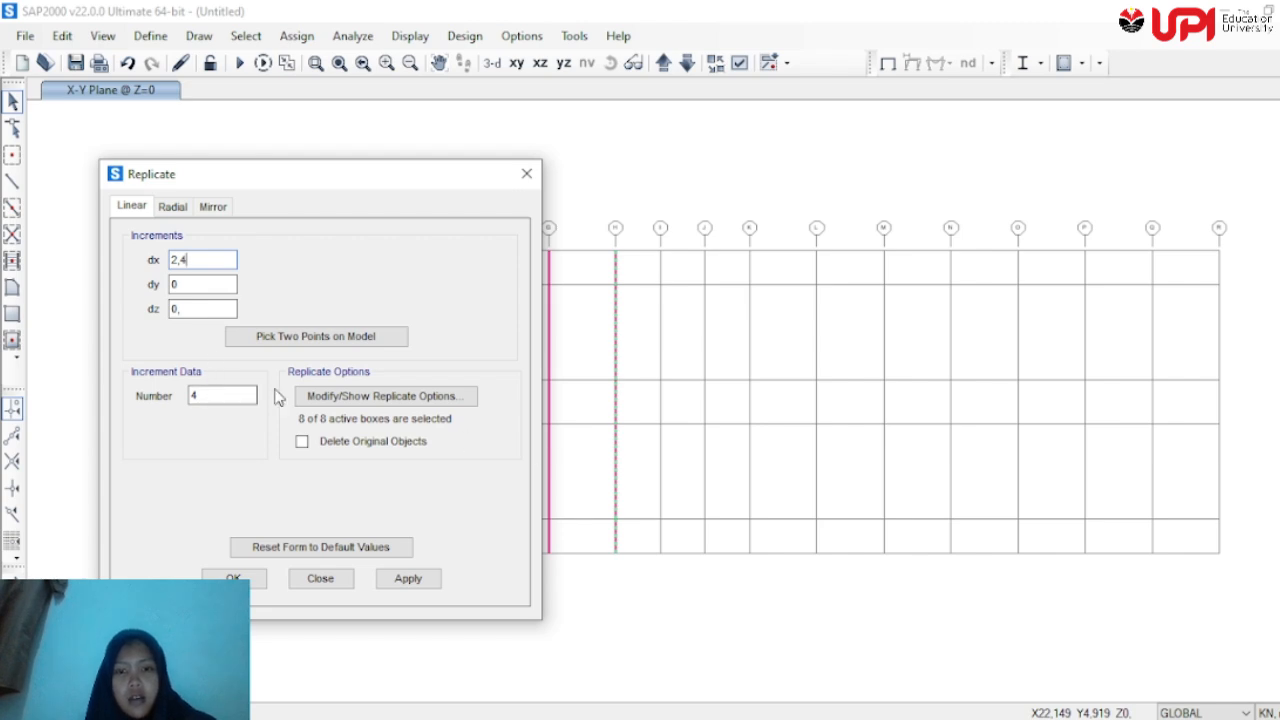
click(200, 398)
key(BackSpace)
text(3)
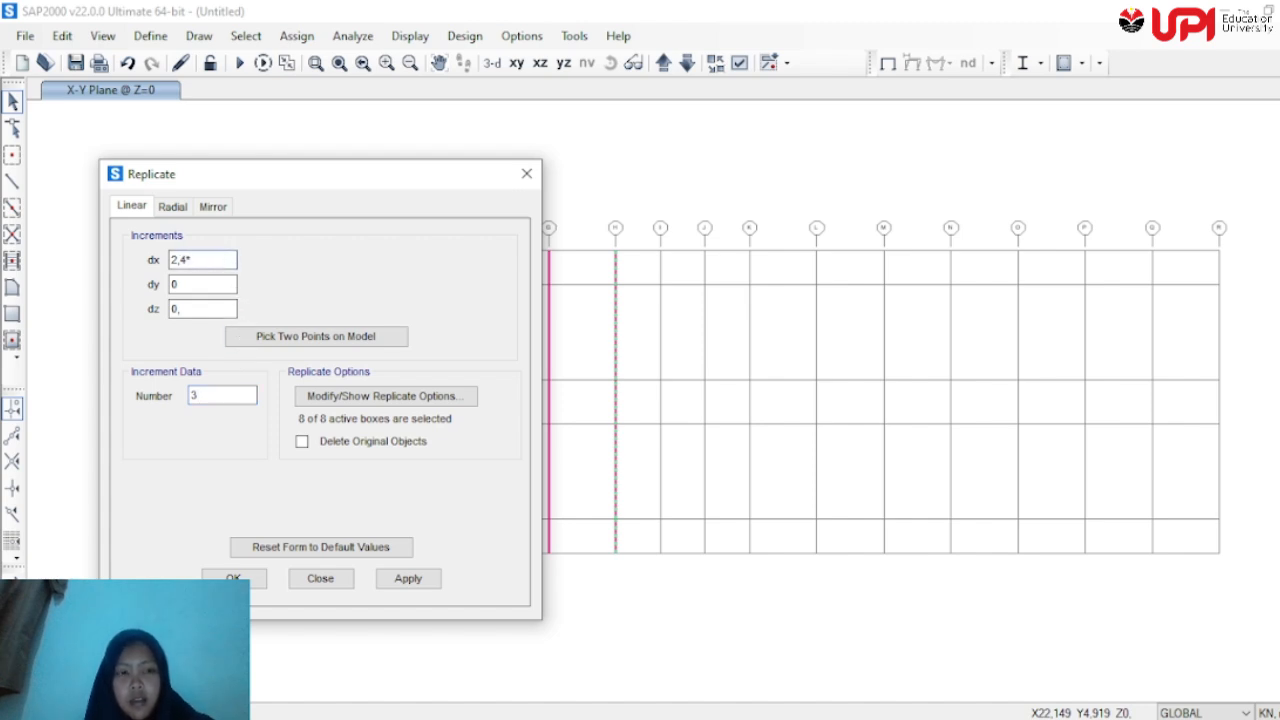
click(177, 284)
click(206, 394)
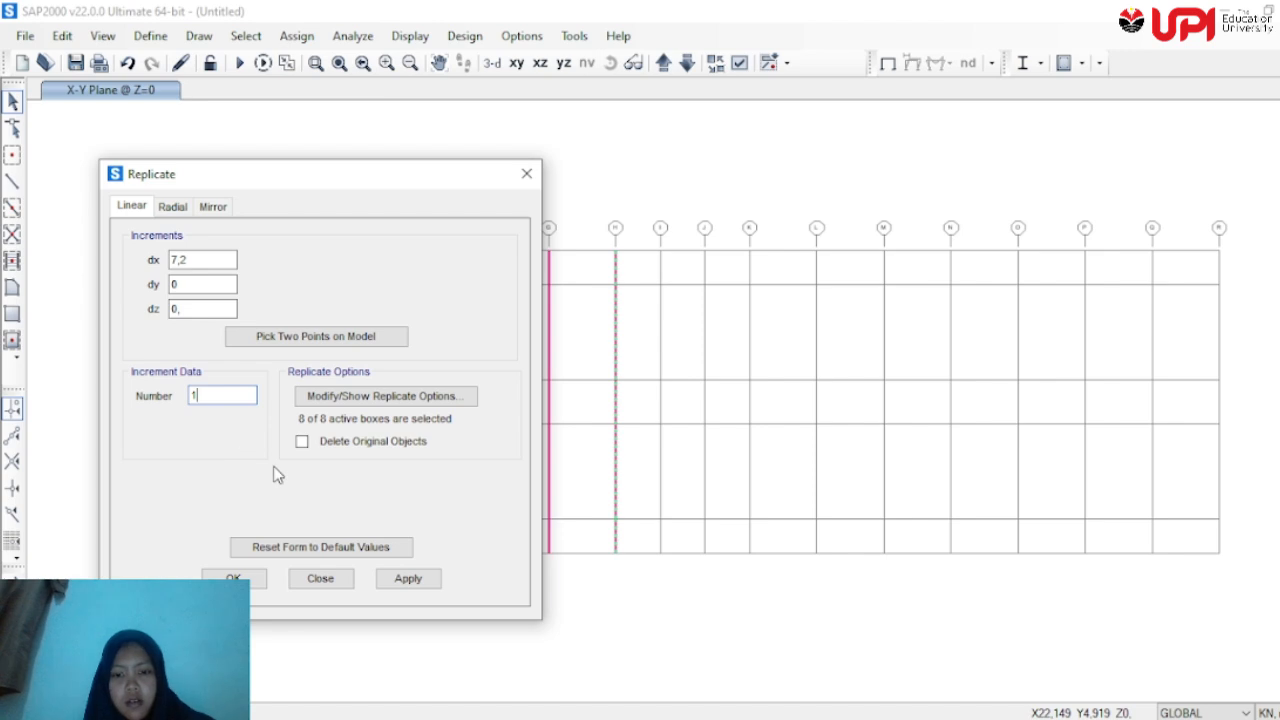
click(420, 578)
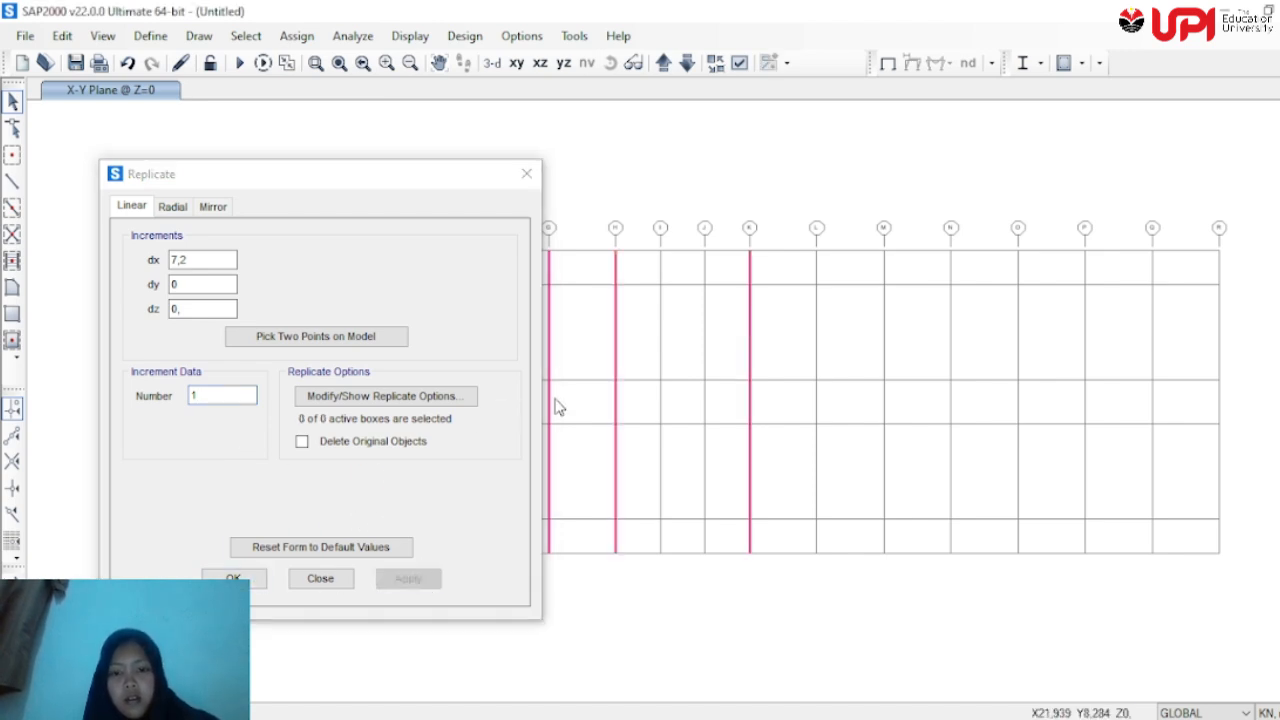
Replicate the beam segments on grid line K 5 times with dx 3,6 and dy 0
click(745, 315)
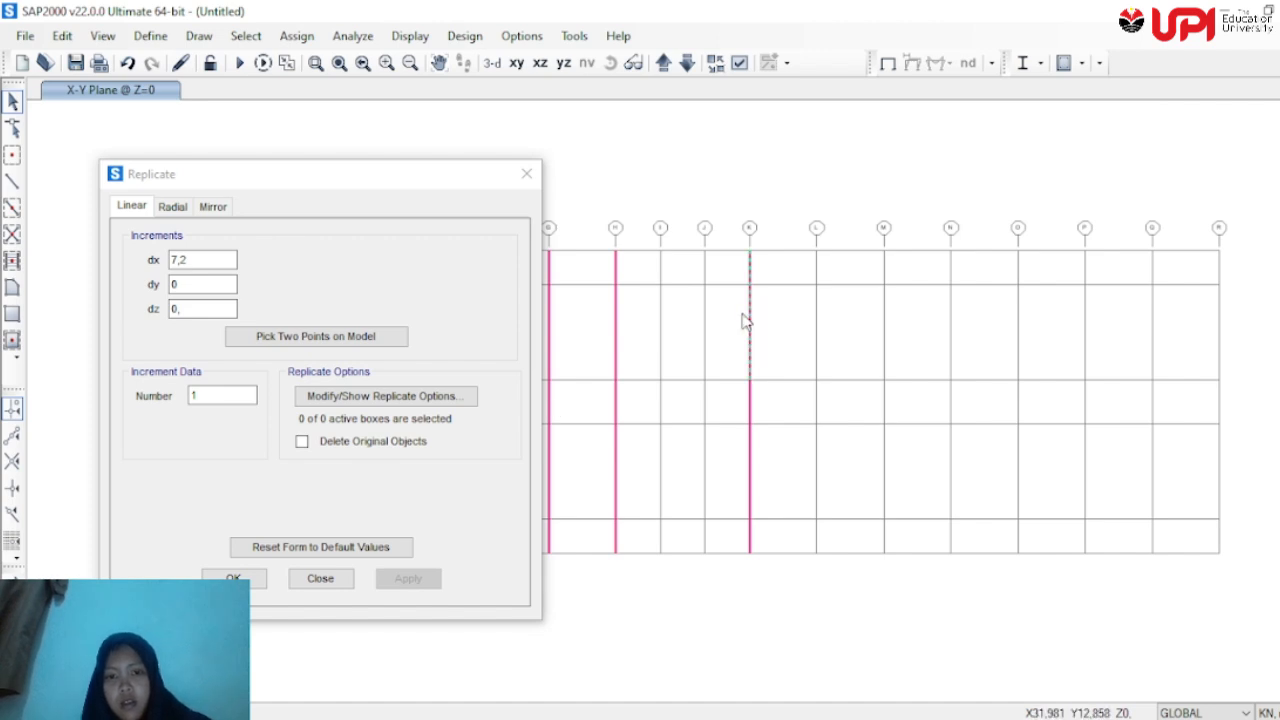
click(747, 459)
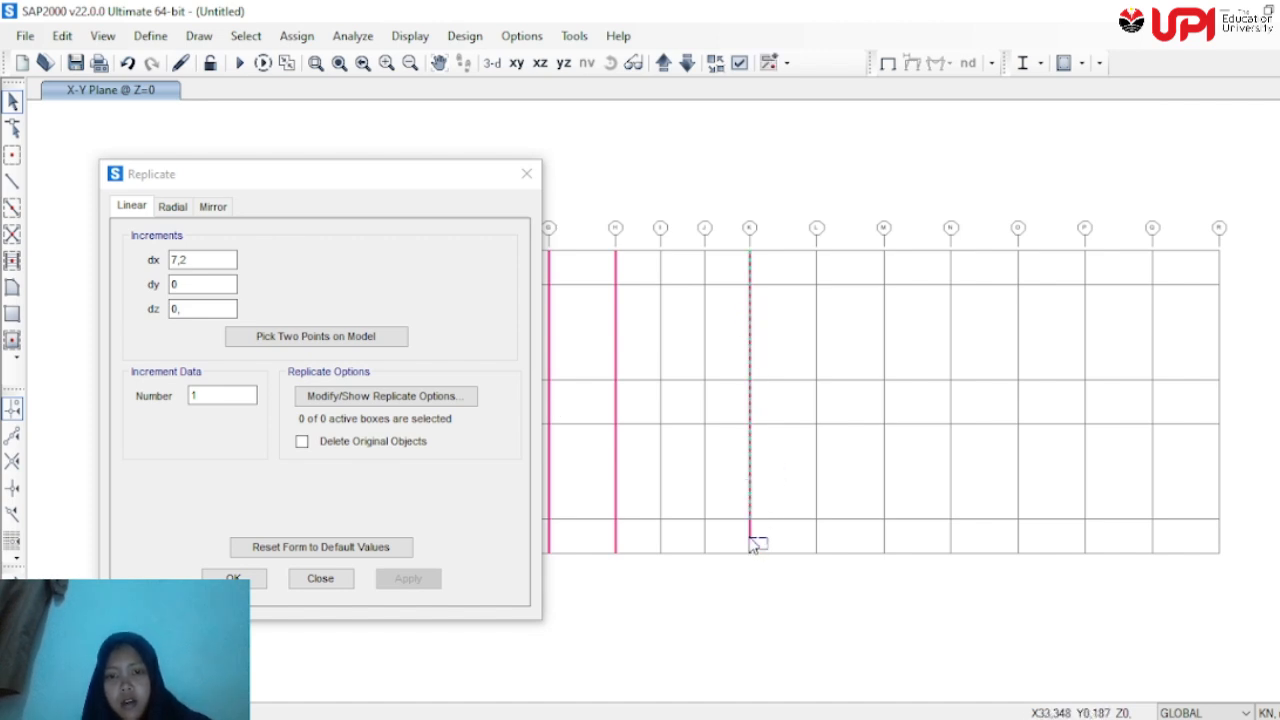
click(221, 262)
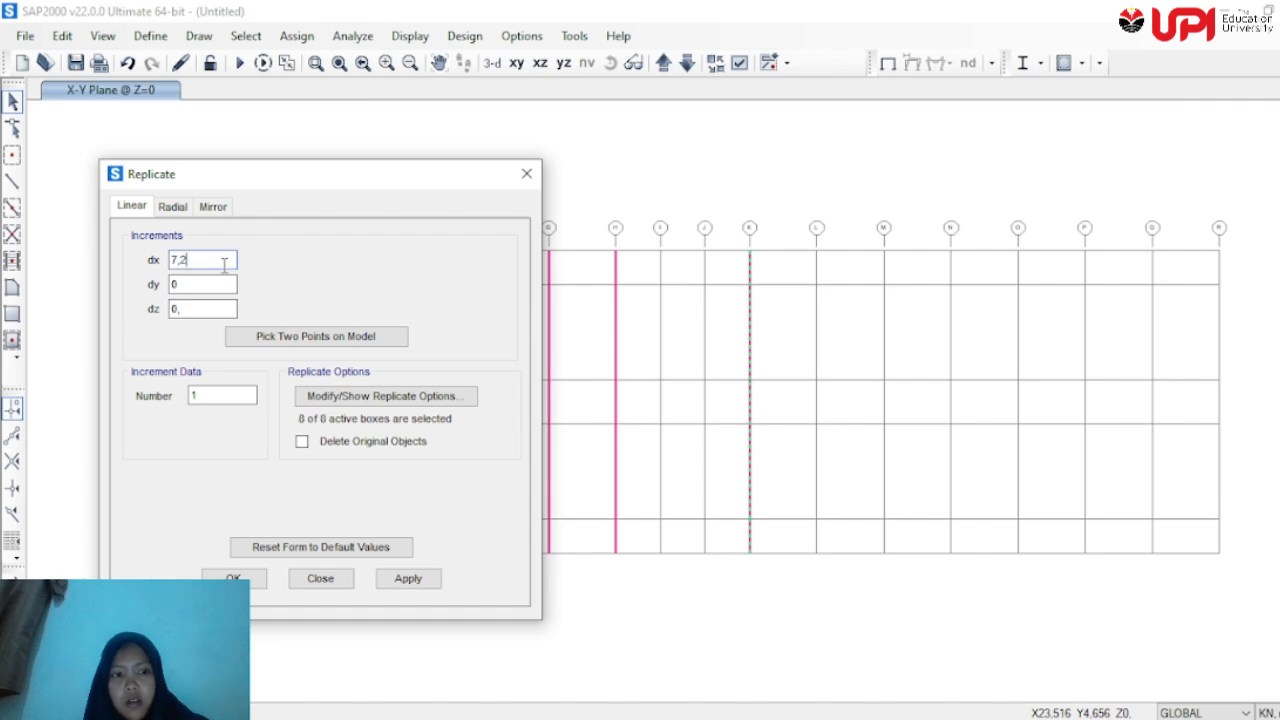
text(3,6)
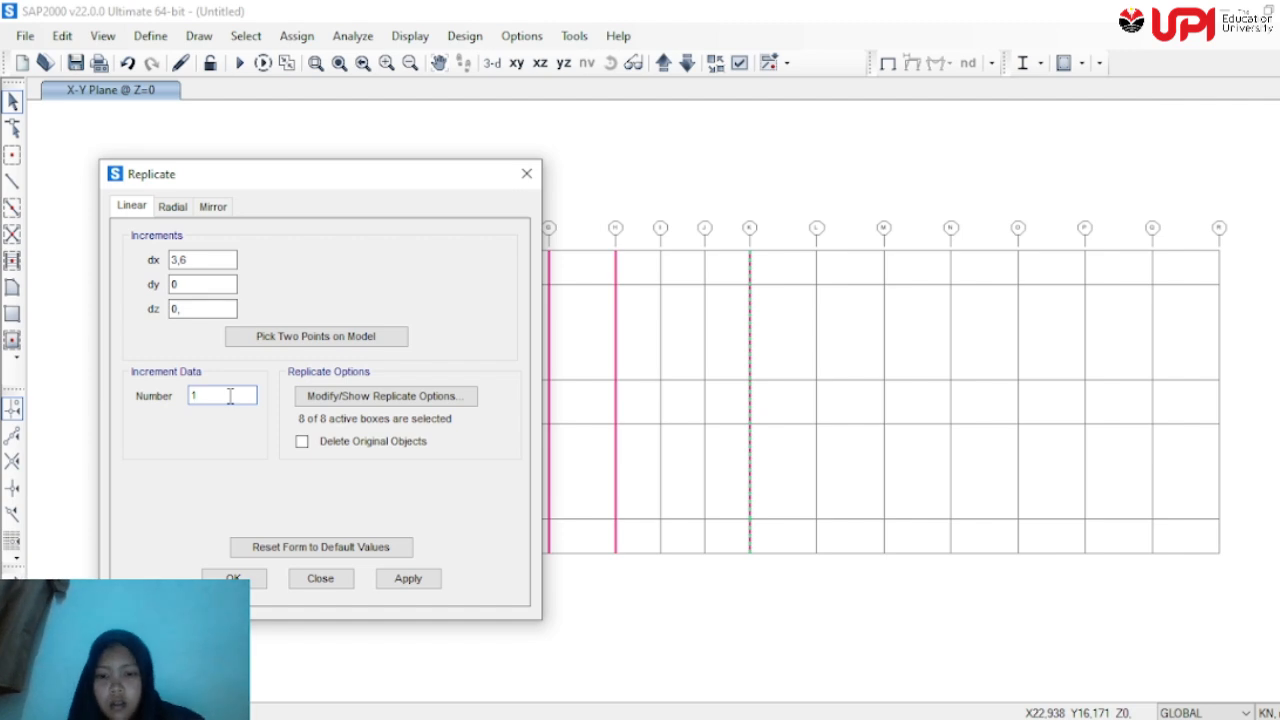
key(BackSpace)
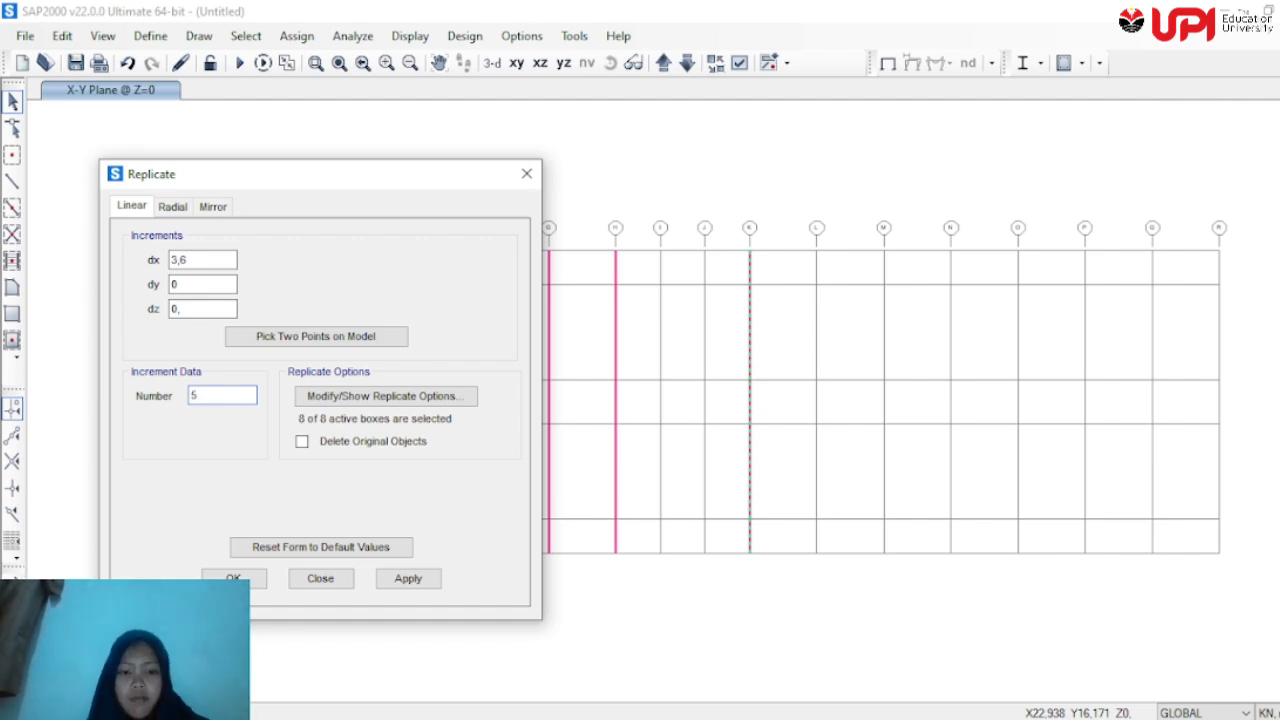
text(5)
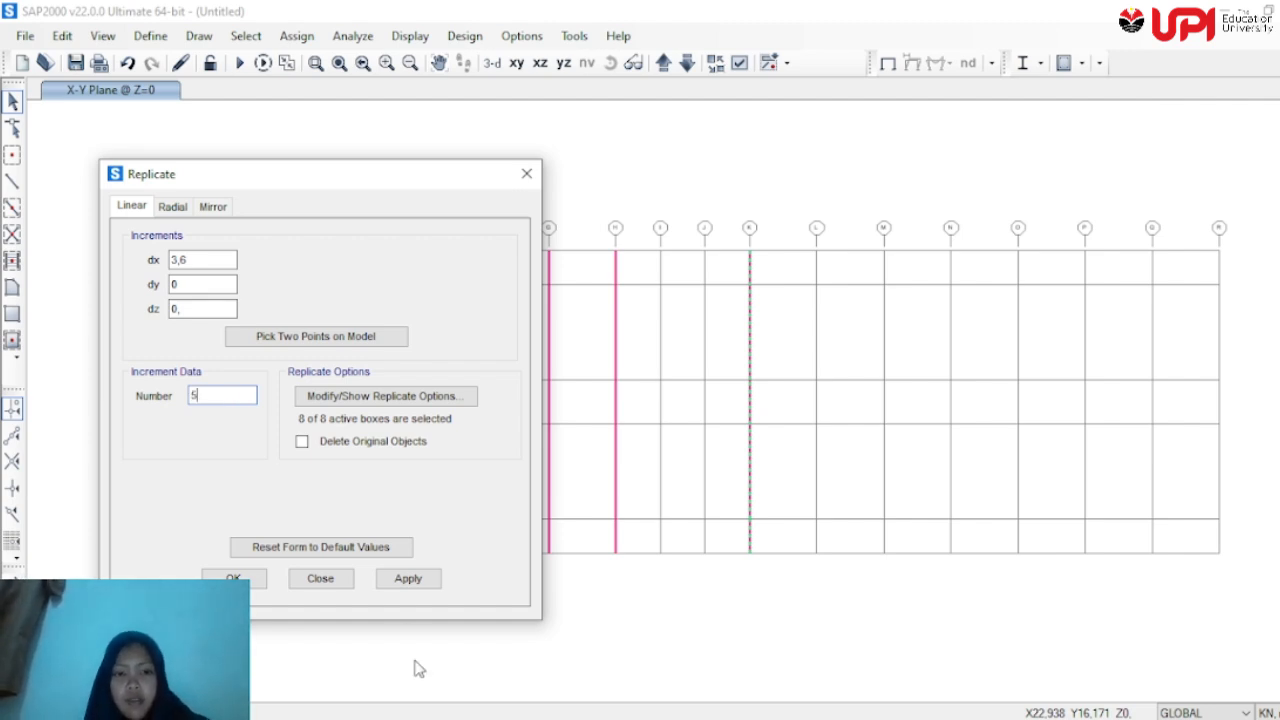
click(420, 579)
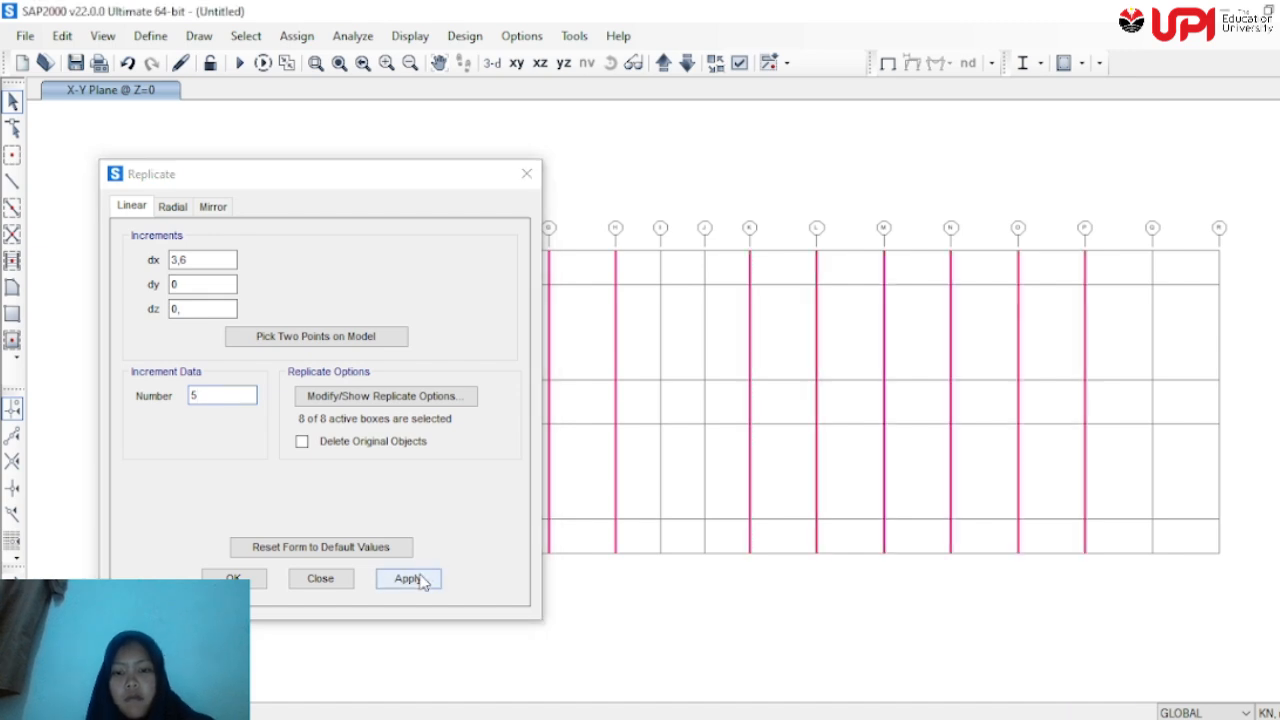
Draw consecutive B1 30x50 beams along grid line Q from Y=0 to Y=9,3, split at Y=1,8 and Y=6,9
drag(411, 183, 910, 224)
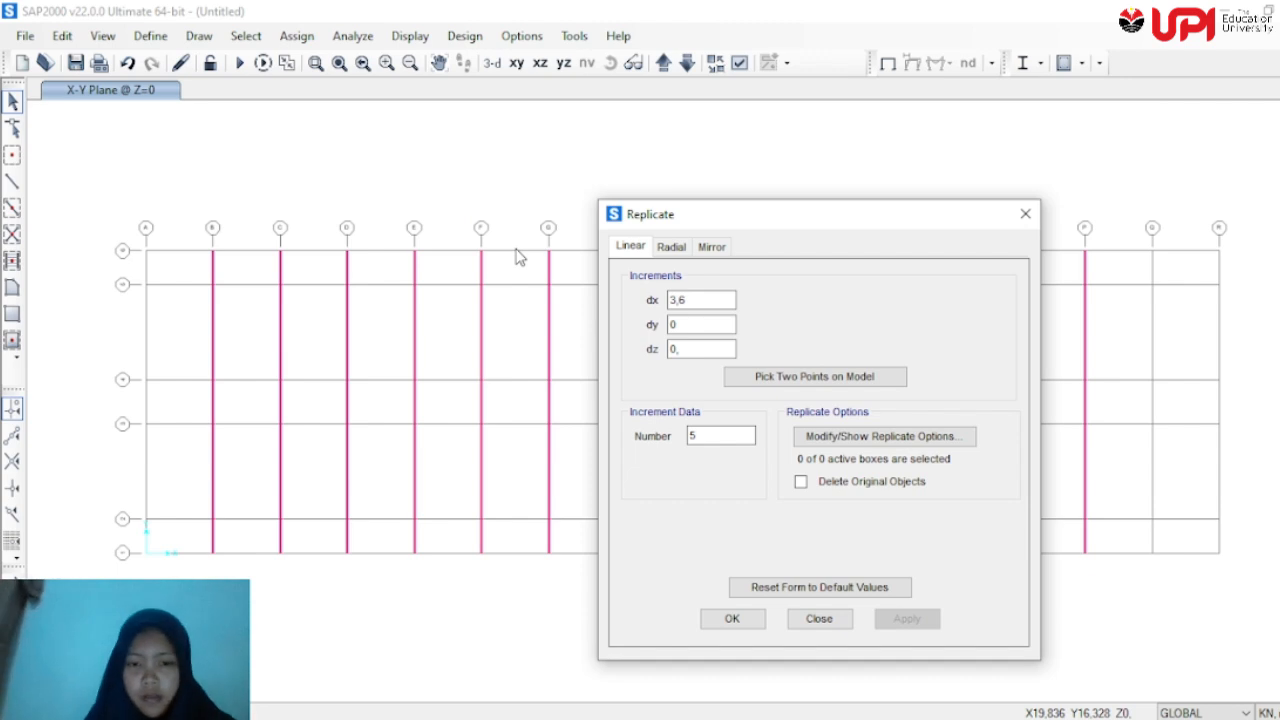
click(14, 183)
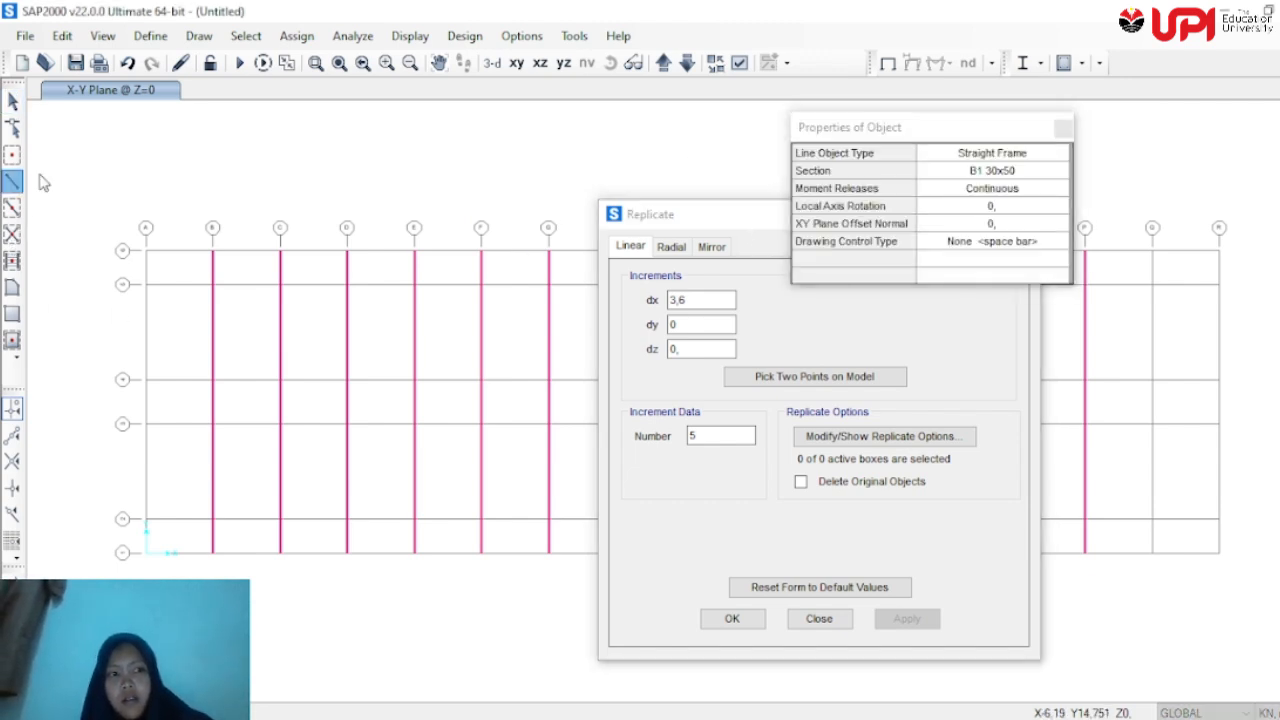
click(1151, 519)
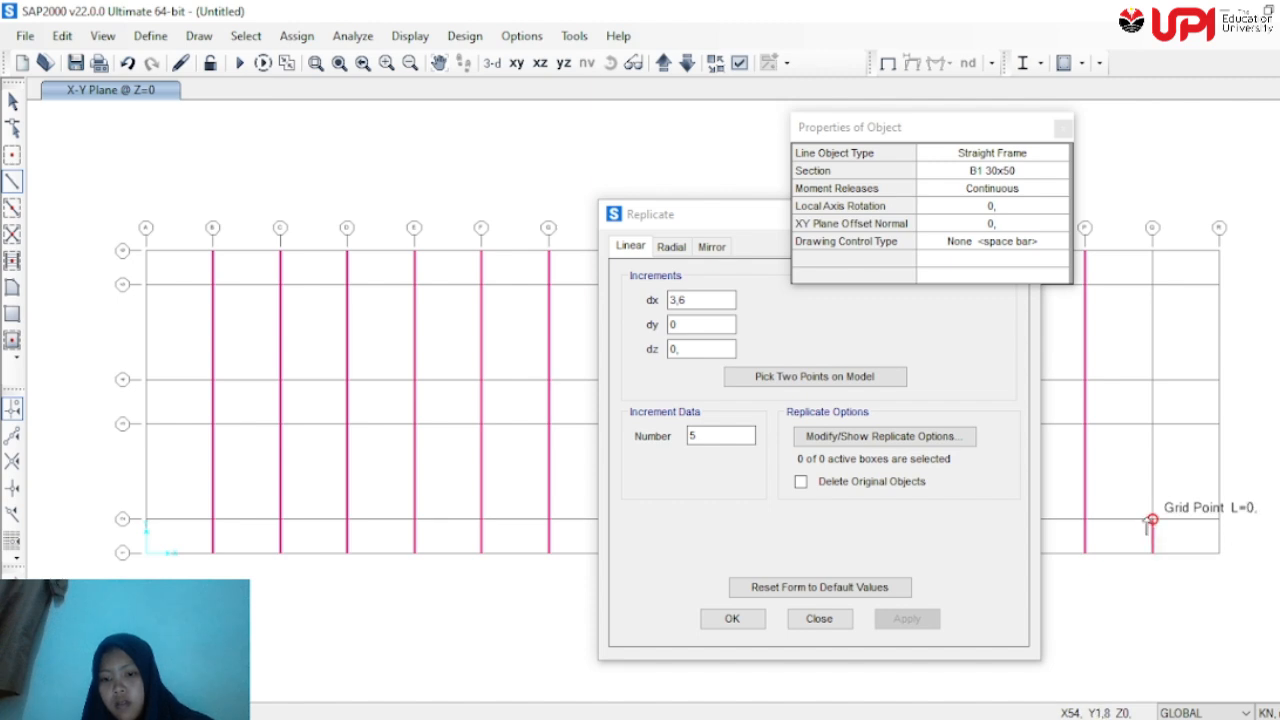
click(1152, 424)
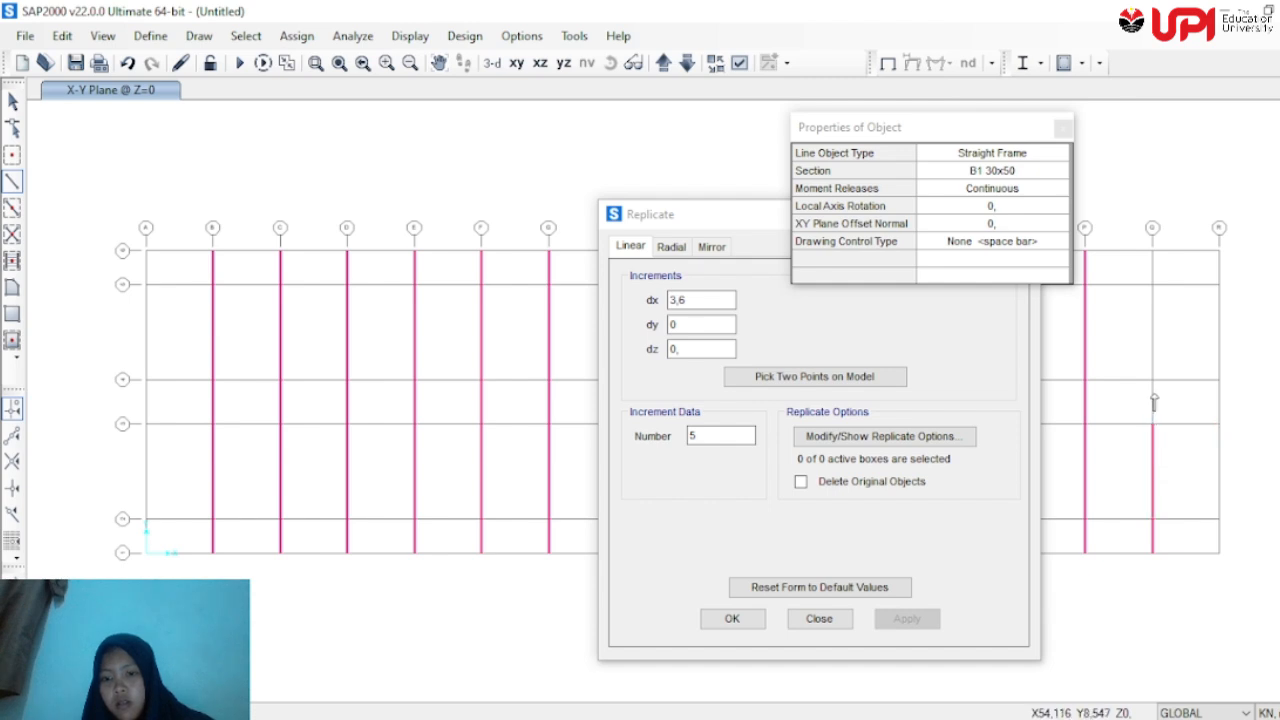
click(1152, 380)
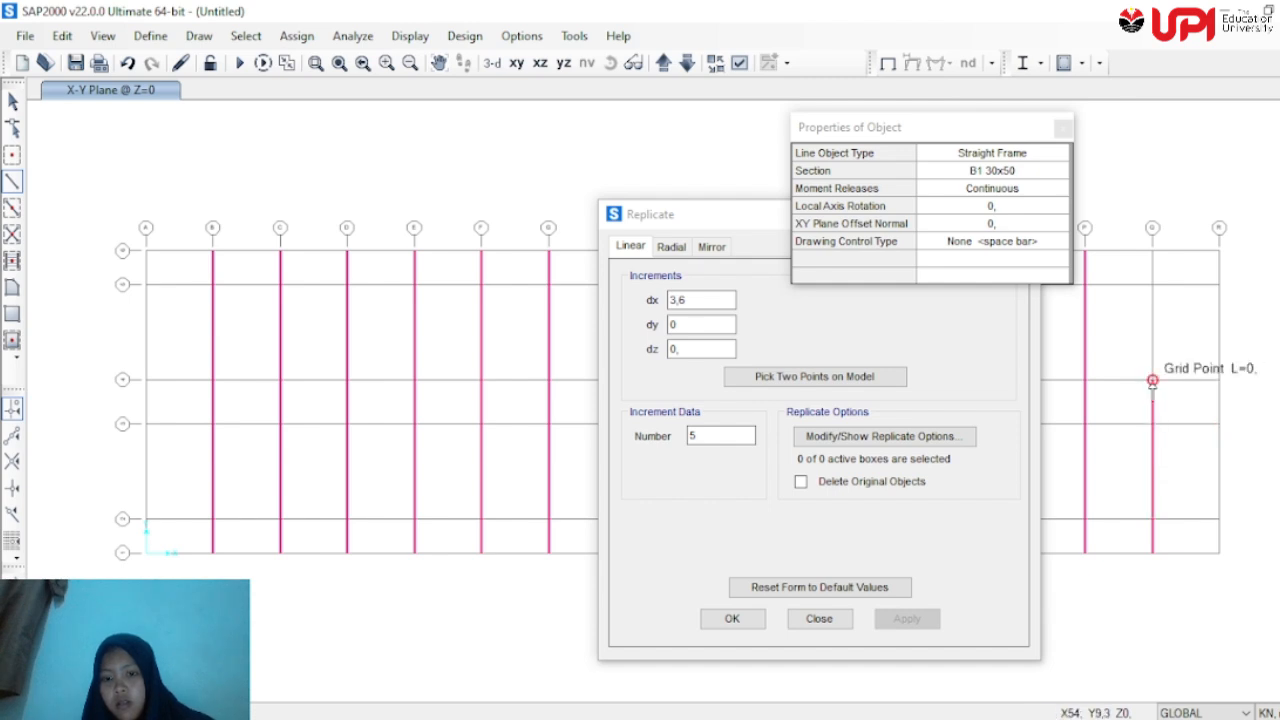
click(1152, 285)
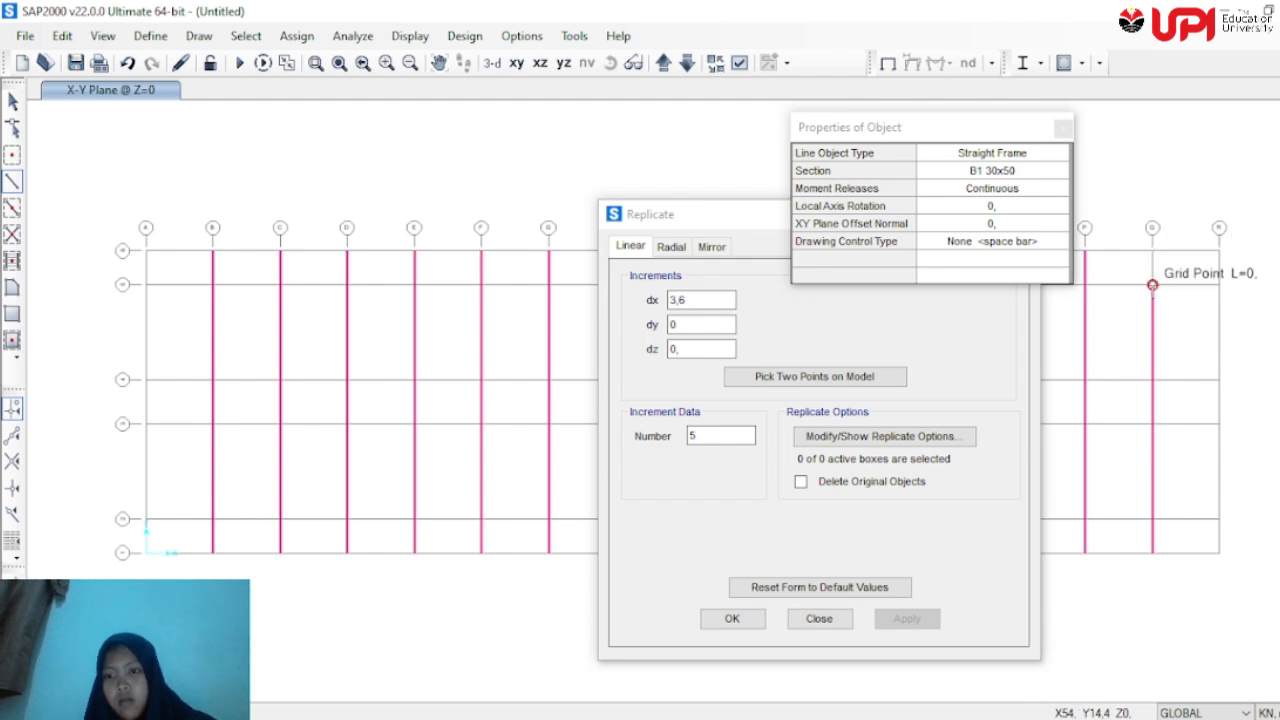
key(ctrl+z)
click(1152, 380)
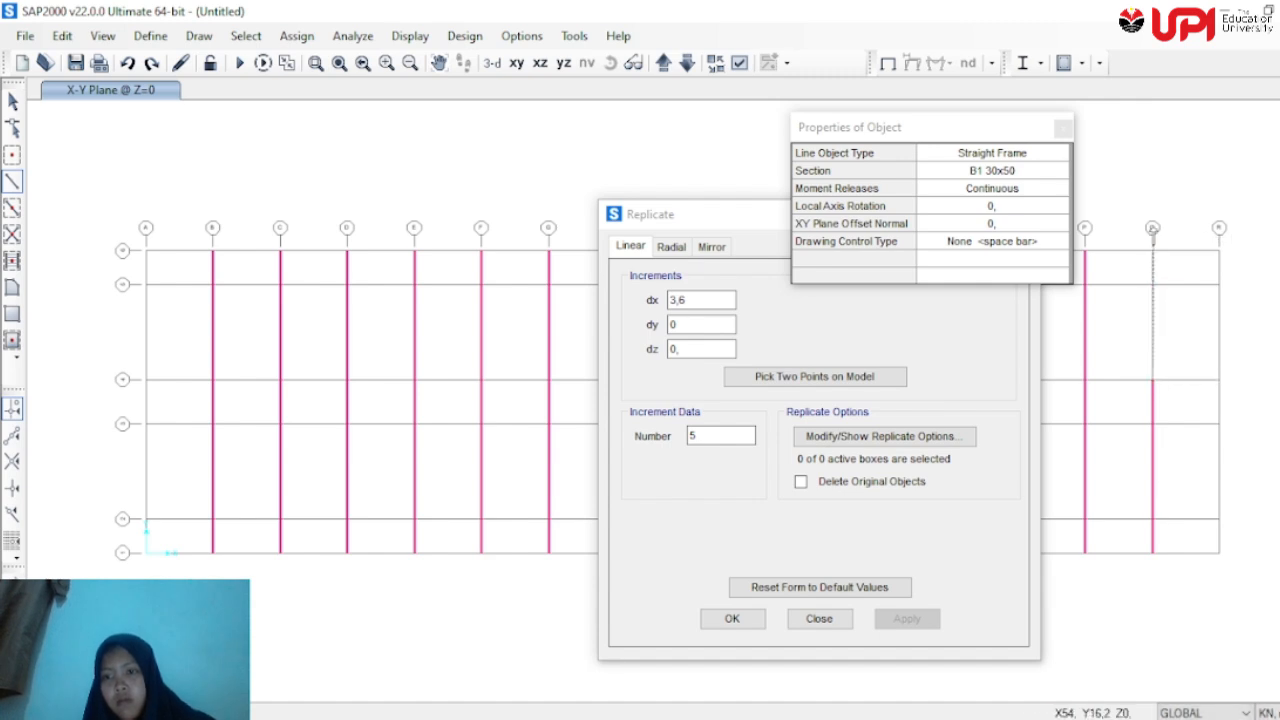
click(1152, 228)
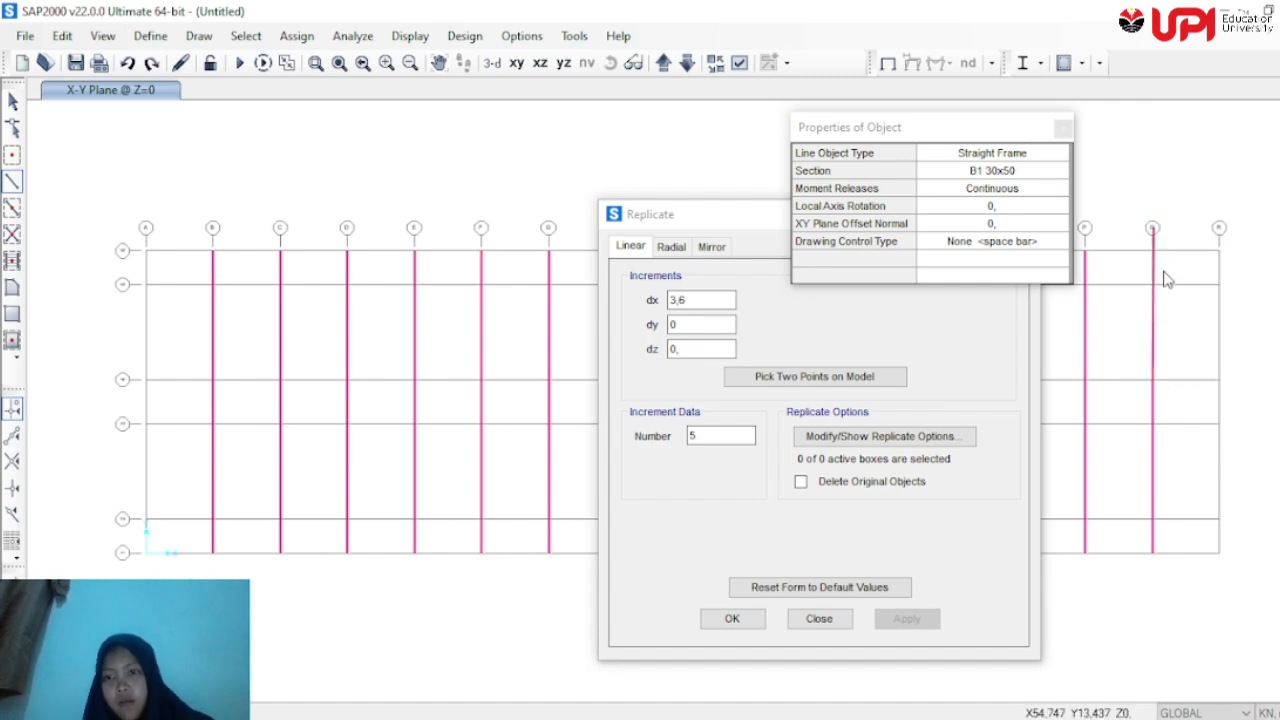
key(ctrl+z)
Draw the last B1 30x50 beam on grid line Q from Y=9,3 to Y=16,2 and close the Replicate dialog
click(1152, 380)
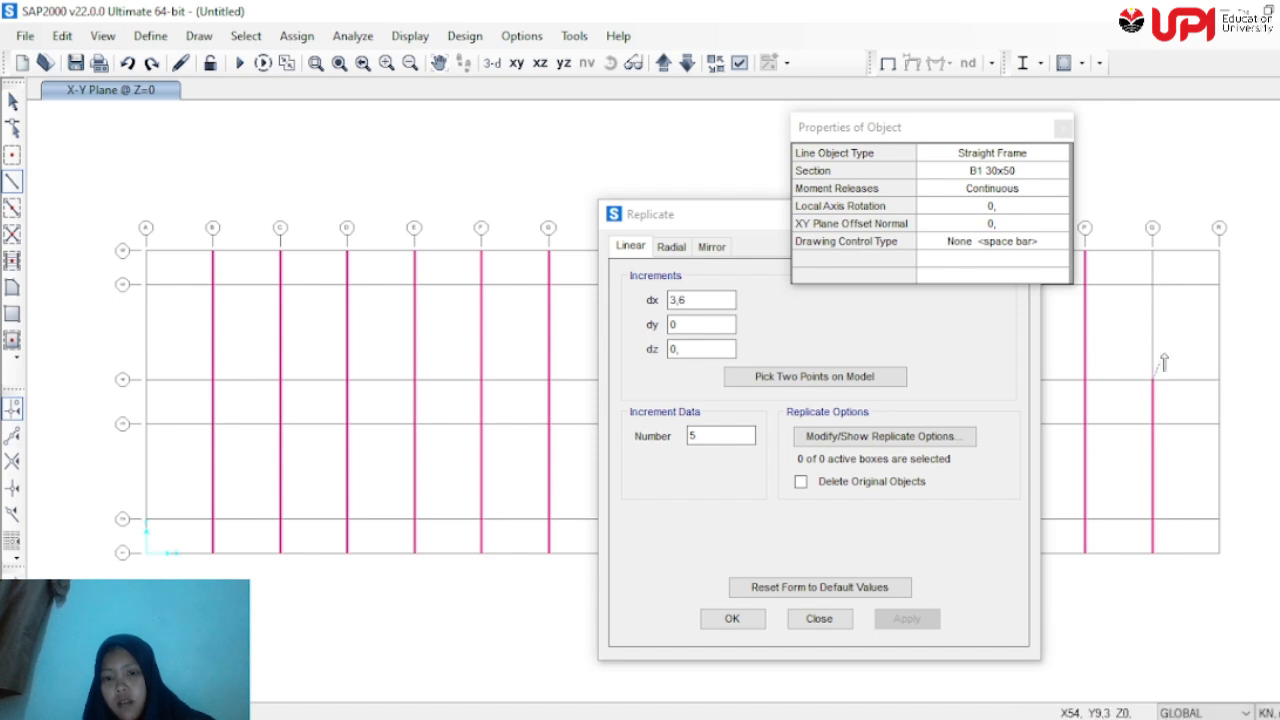
click(1152, 252)
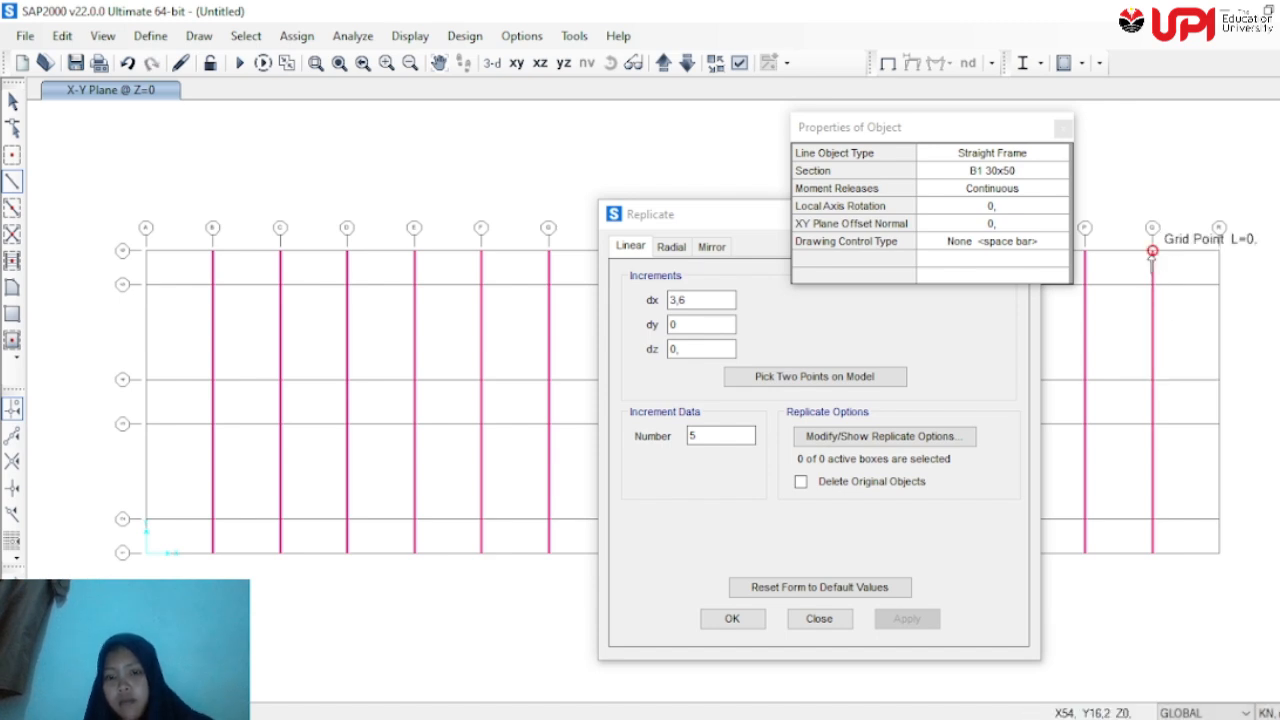
key(Escape)
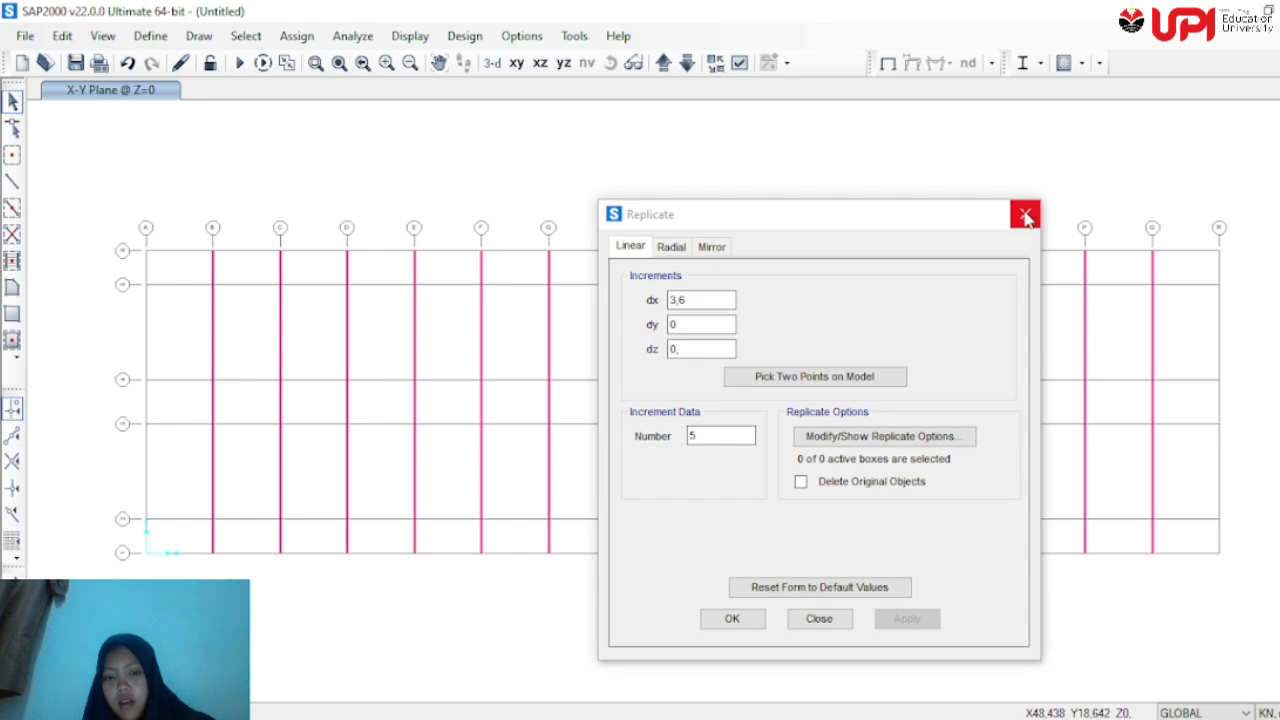
click(1025, 214)
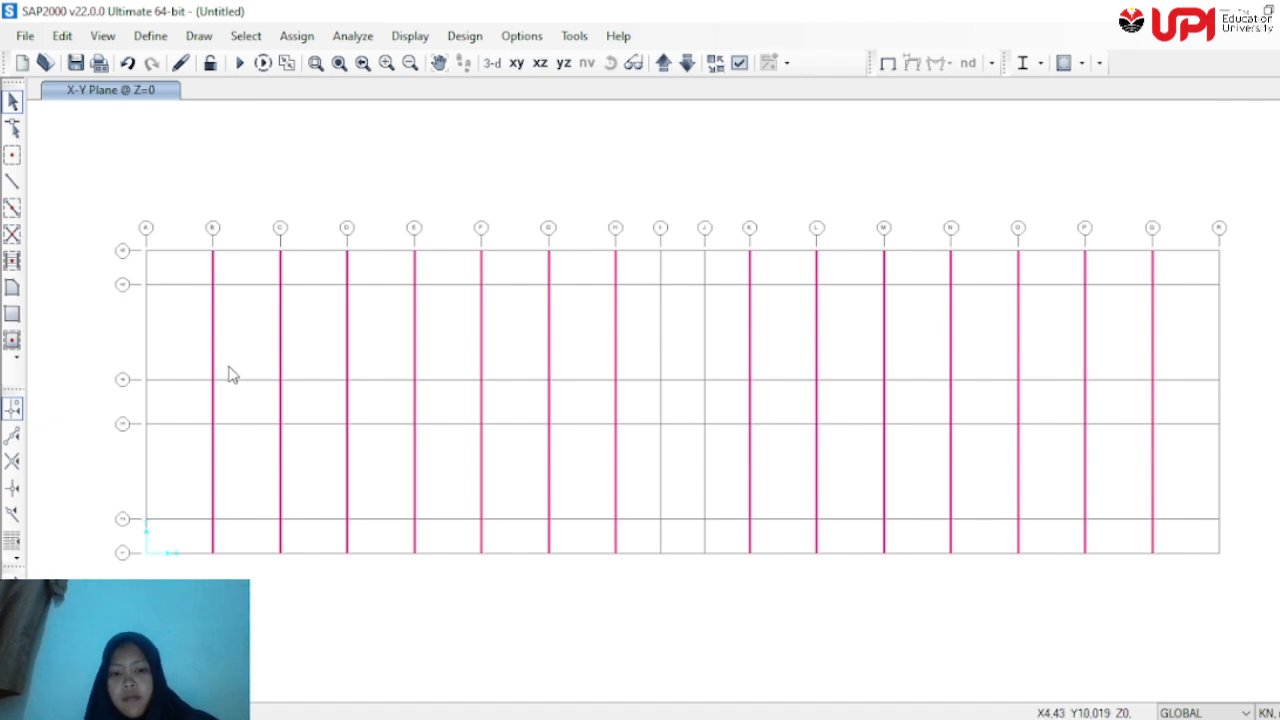
Draw B1 30x50 beams along grid line I, beginning with the segment from Y=0 to Y=1,8
click(12, 185)
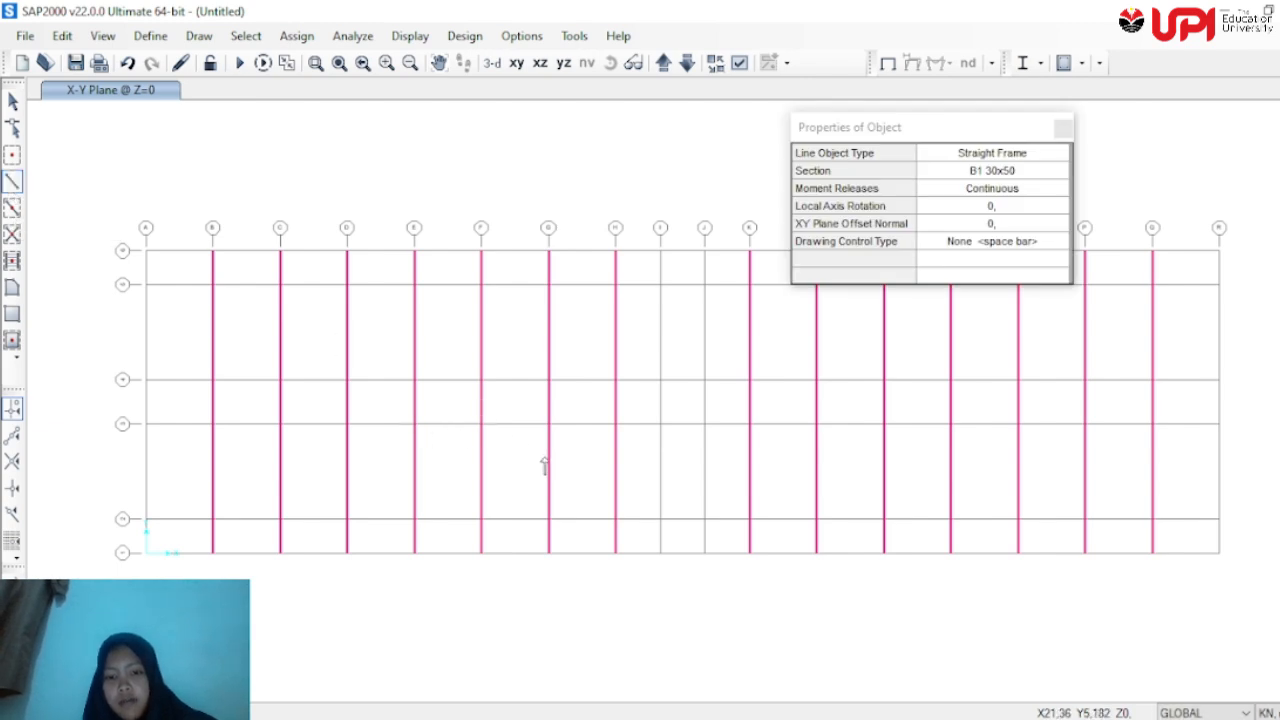
click(660, 552)
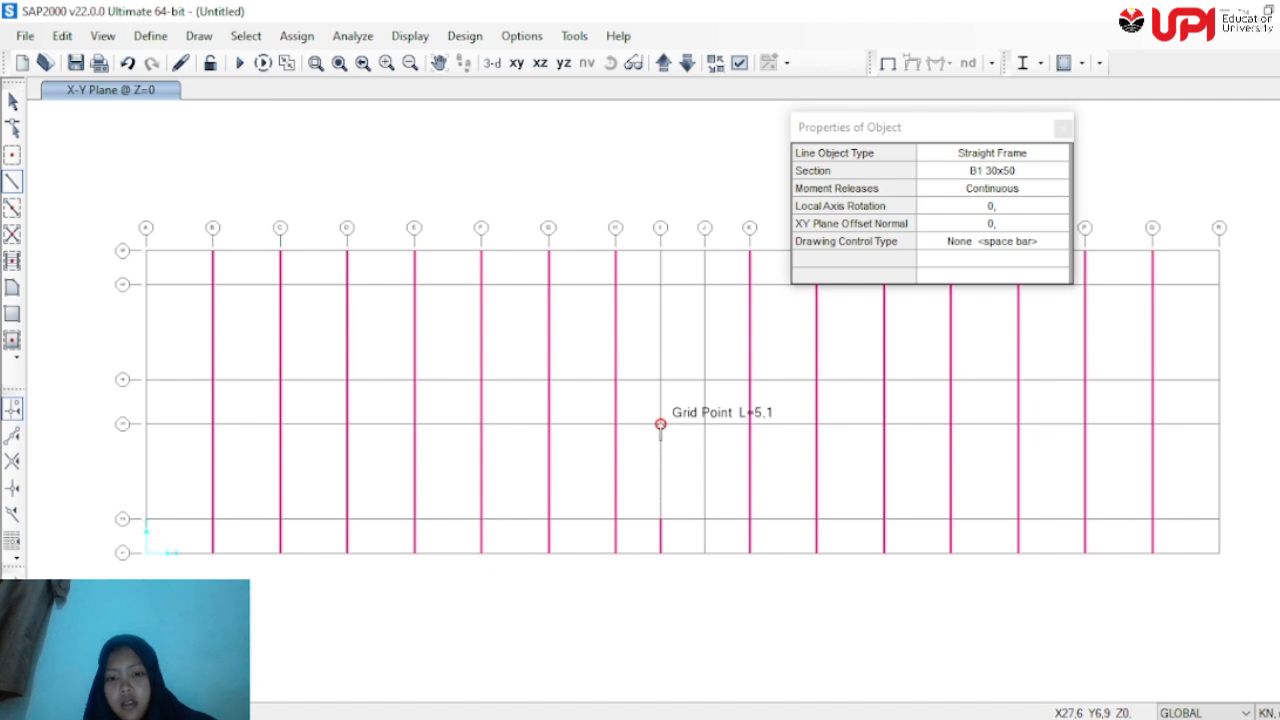
Draw B1 30x50 beams up grid I from grid line 2 to Y=10,8, across to grid J, and down to grid line 1
click(660, 424)
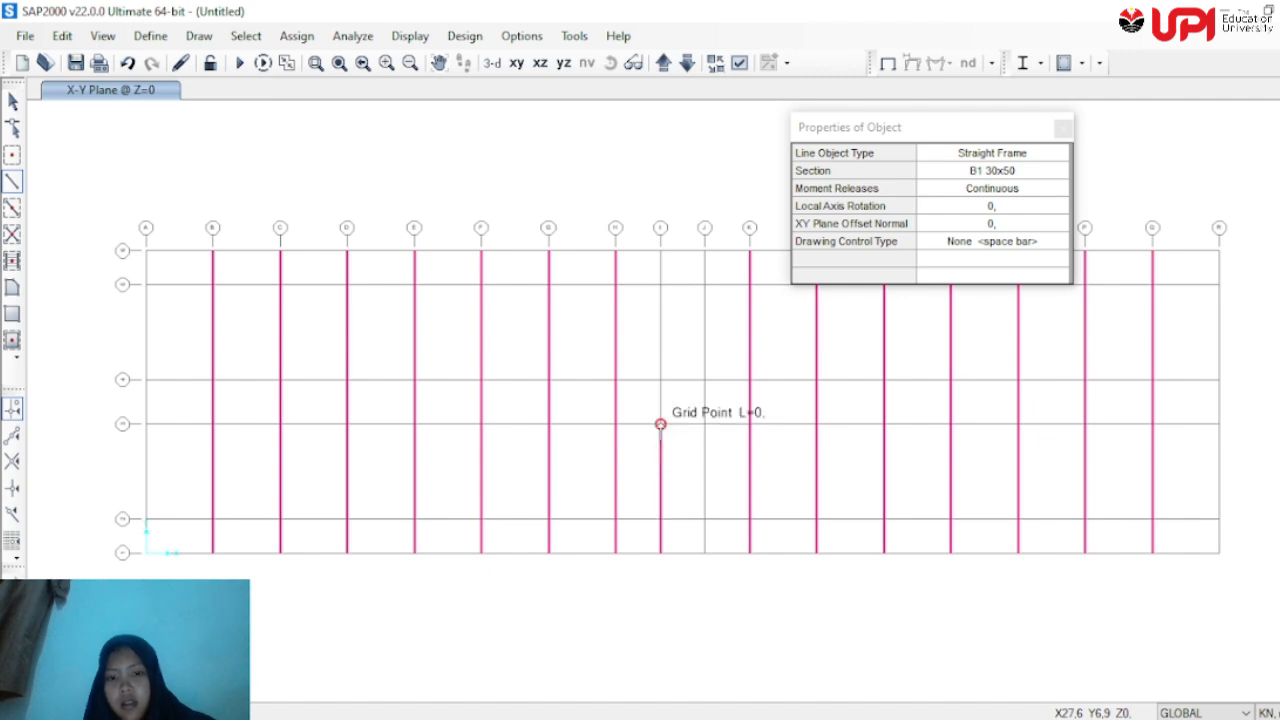
click(660, 352)
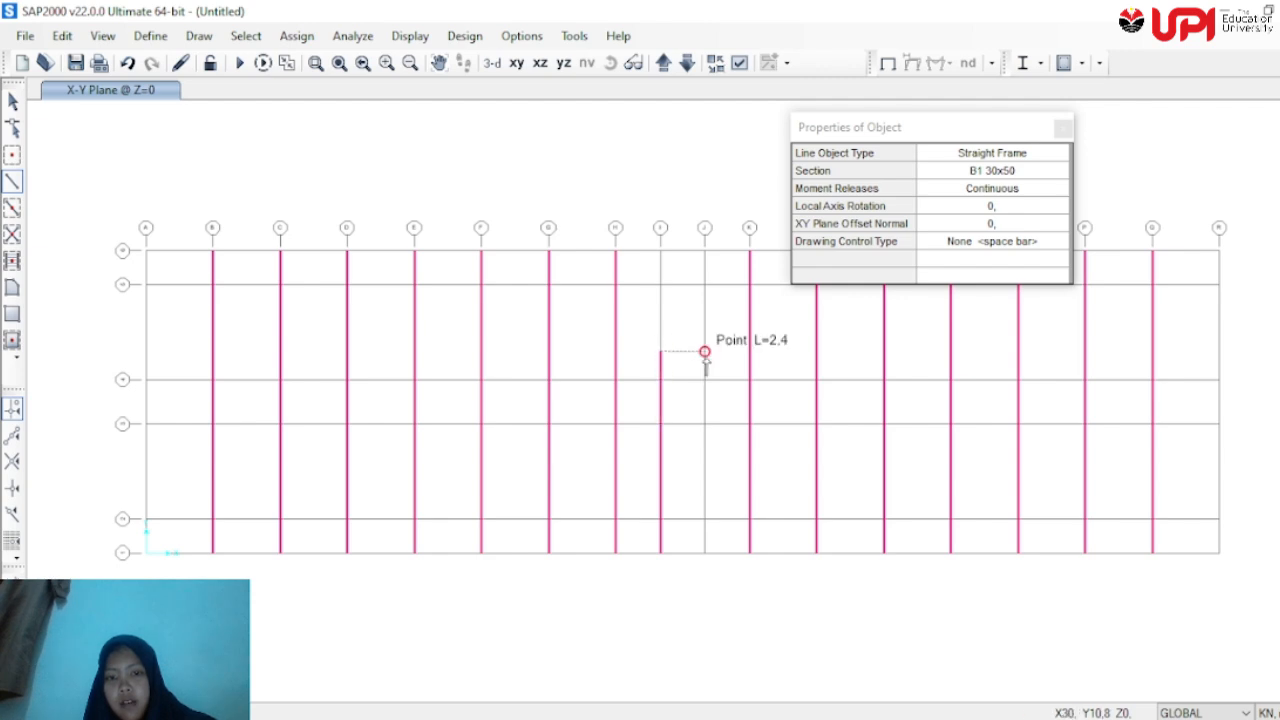
click(705, 352)
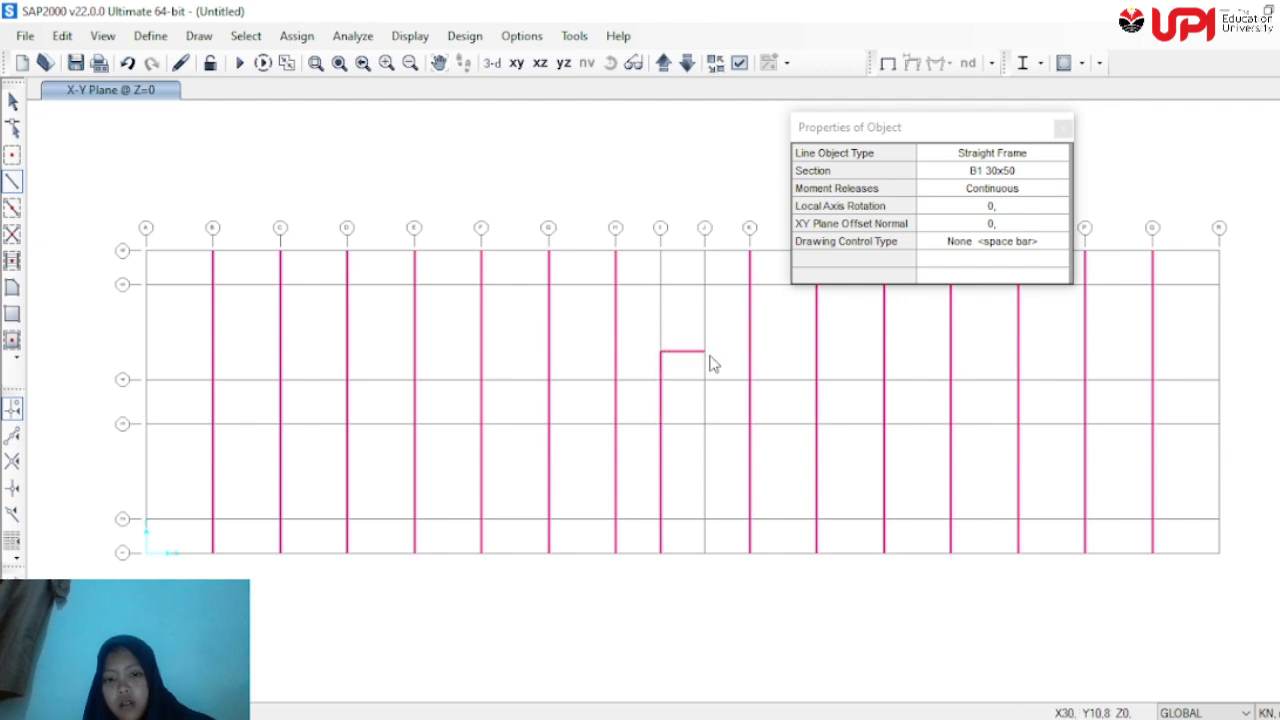
click(704, 424)
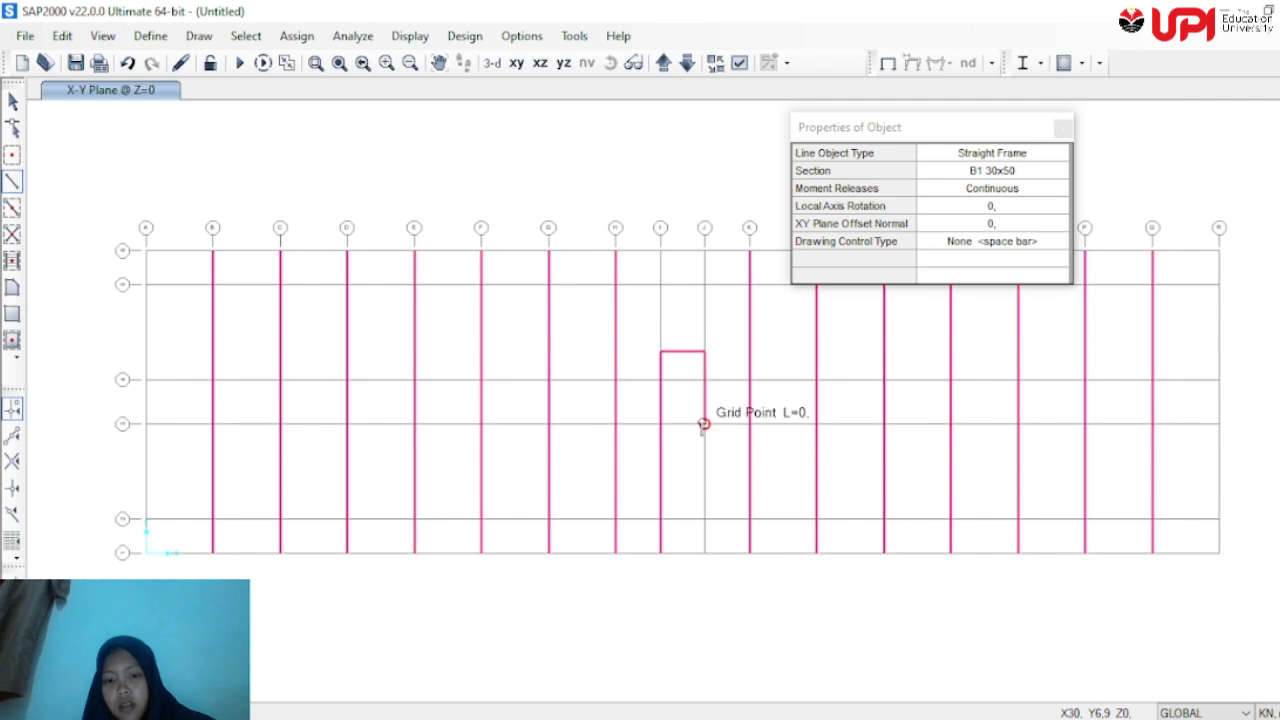
click(705, 518)
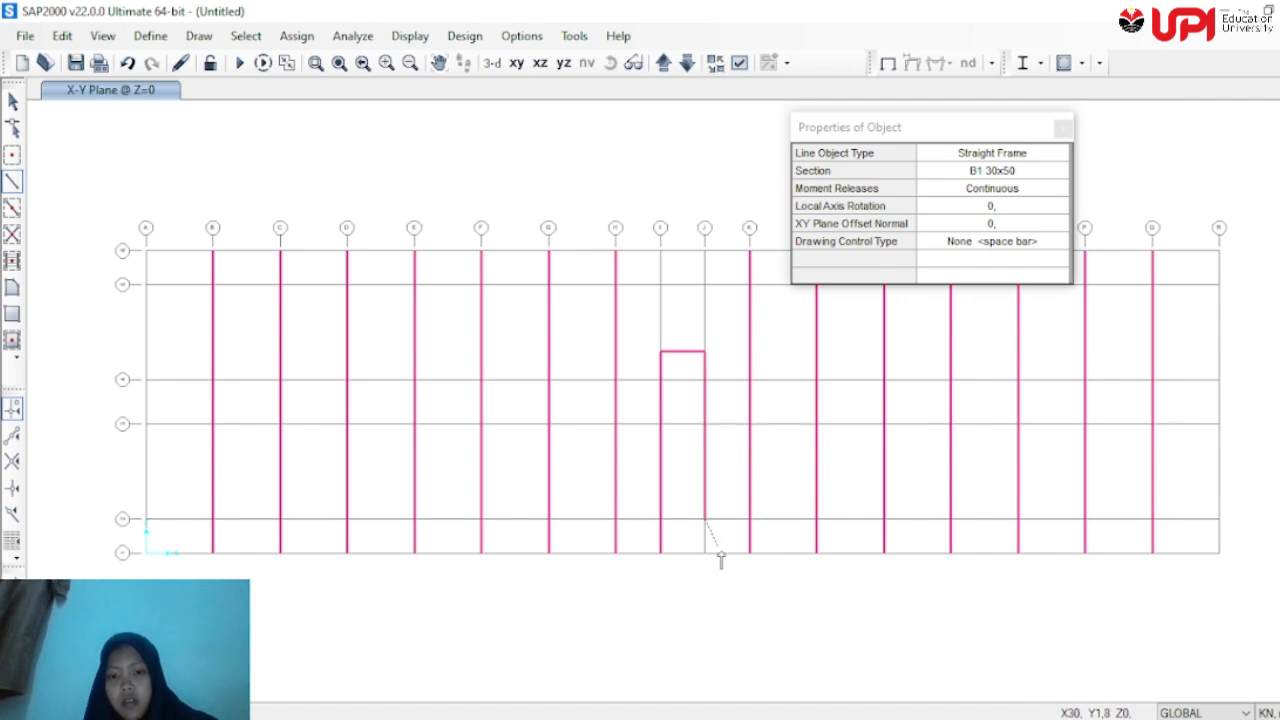
click(705, 552)
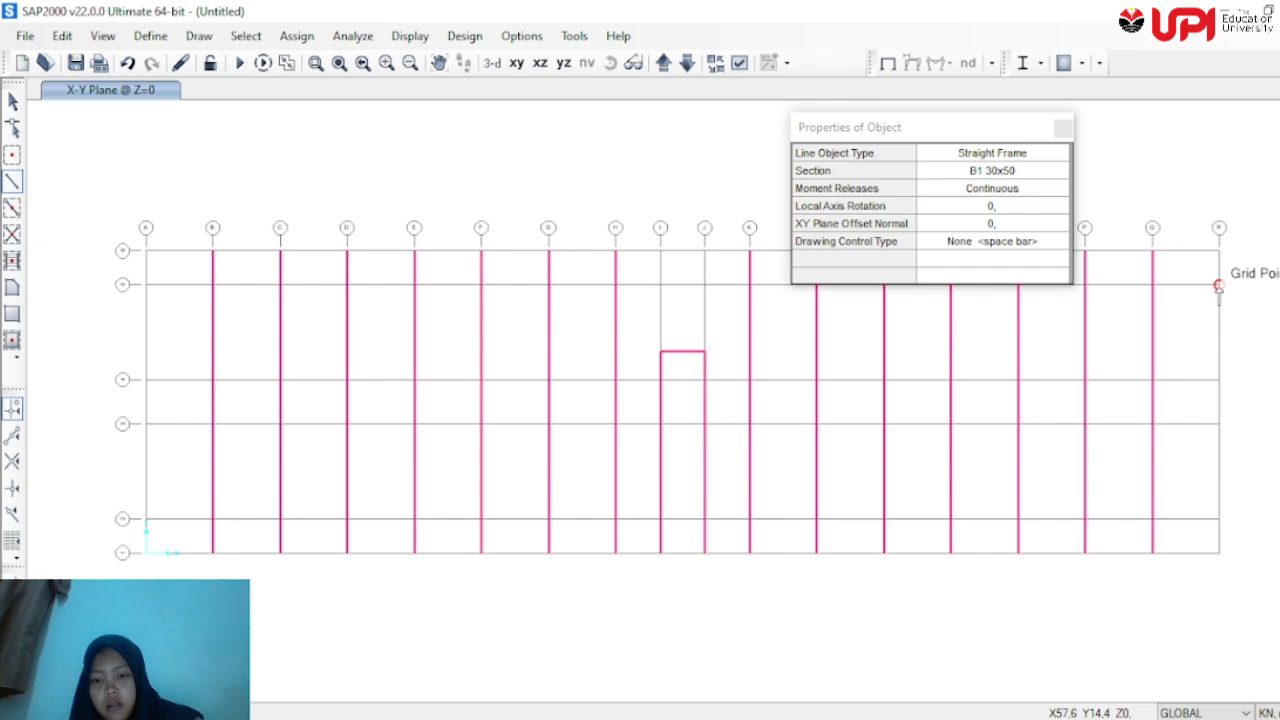
Draw B1 30x50 beams along grid R from grid line 2 (Y=1,8) to grid line 5 (Y=14,4)
click(1219, 519)
click(1219, 424)
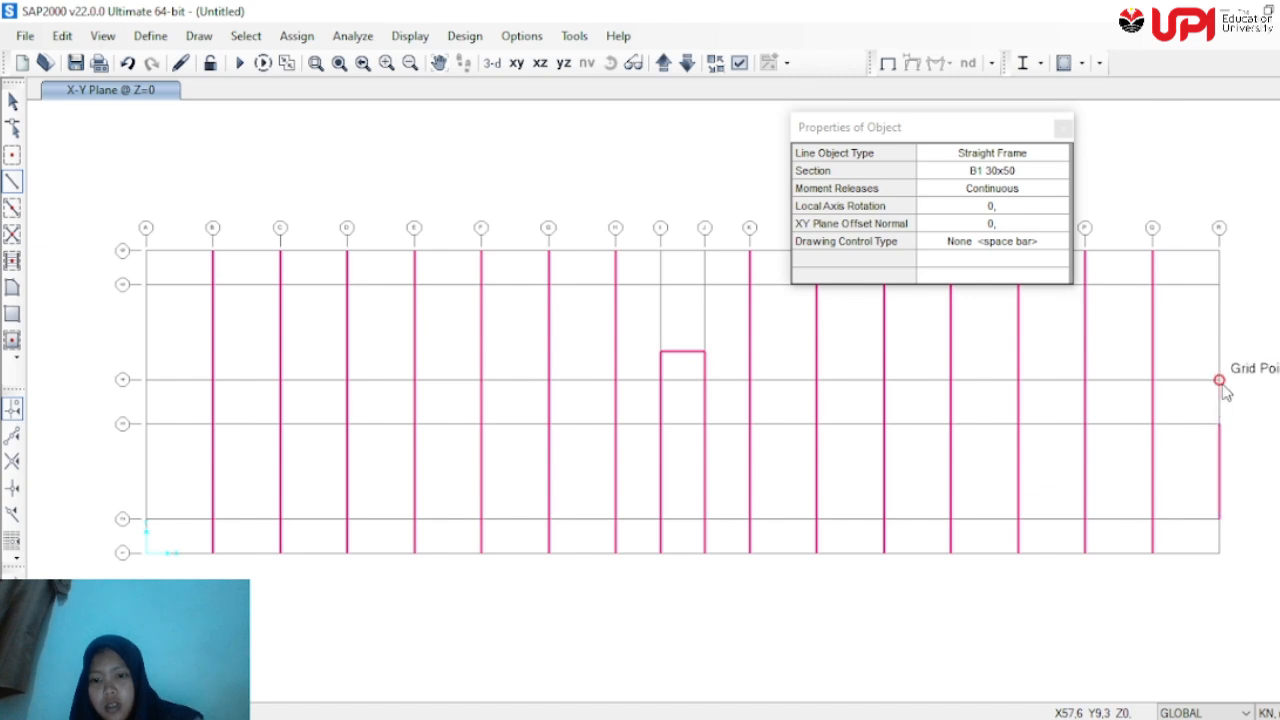
click(1219, 380)
click(1219, 285)
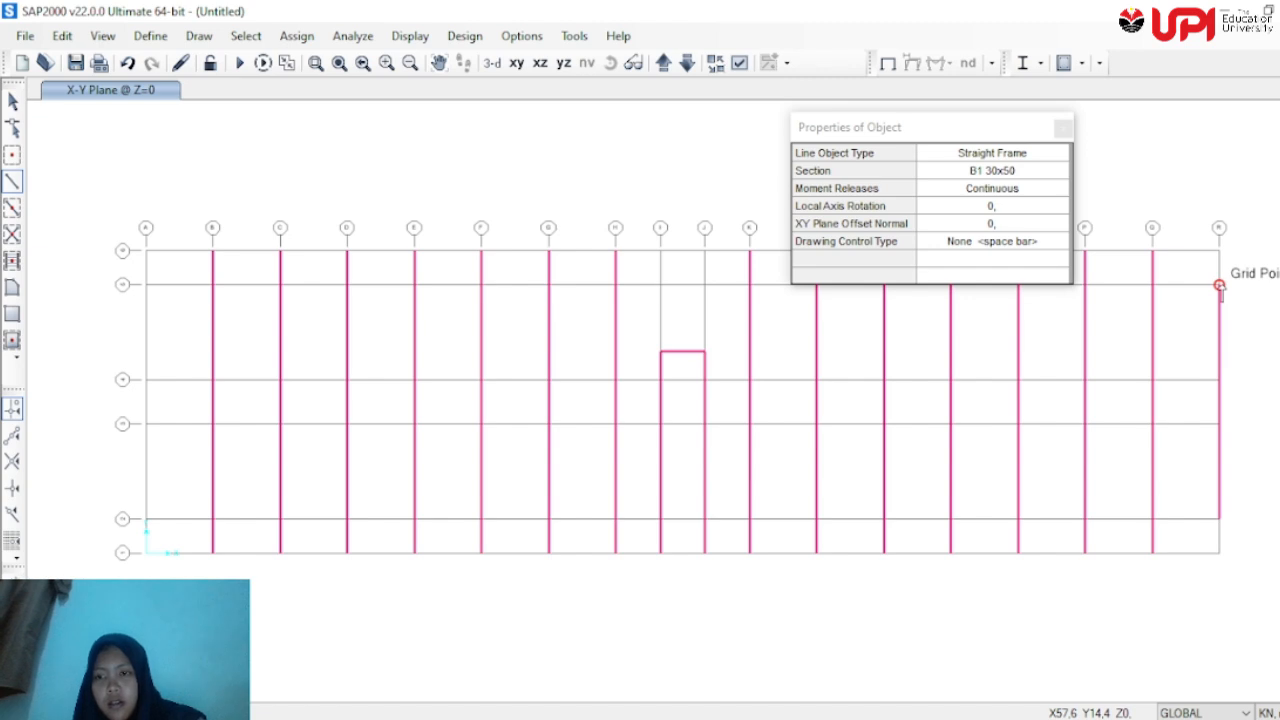
key(Escape)
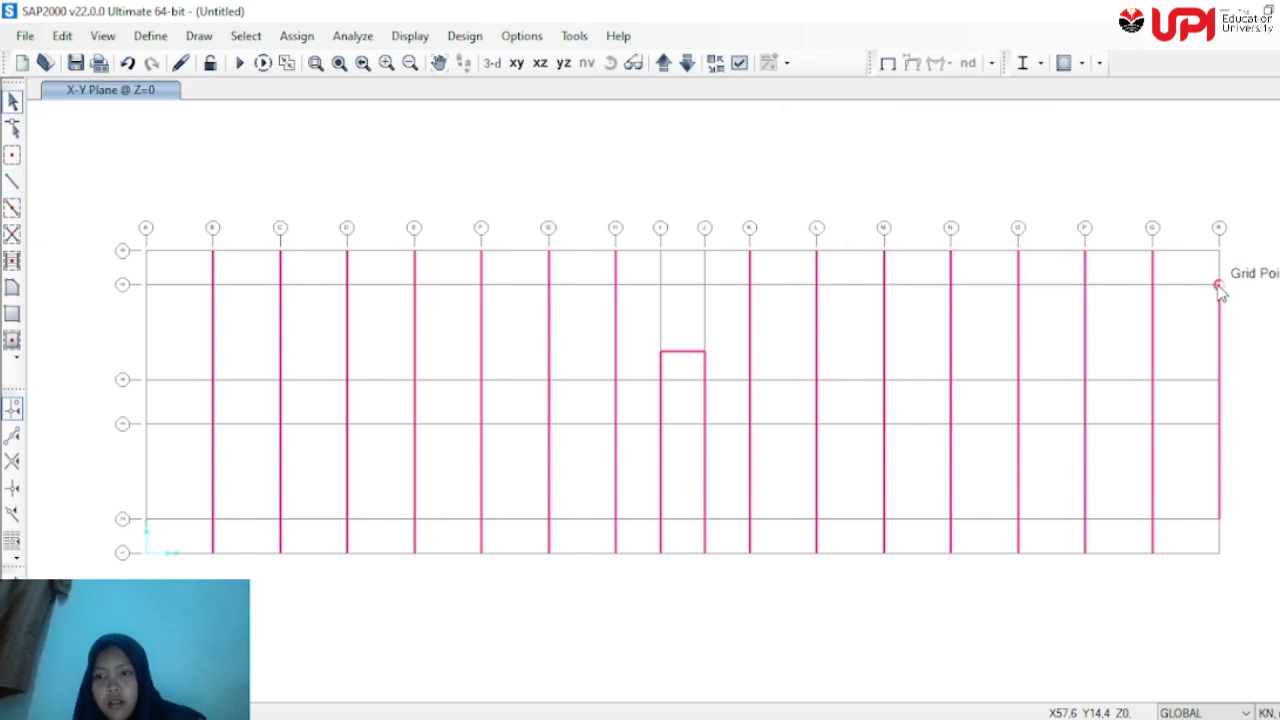
Draw B1 30x50 beams along grid A from grid line 2 through grid line 4 to grid line 5
click(12, 182)
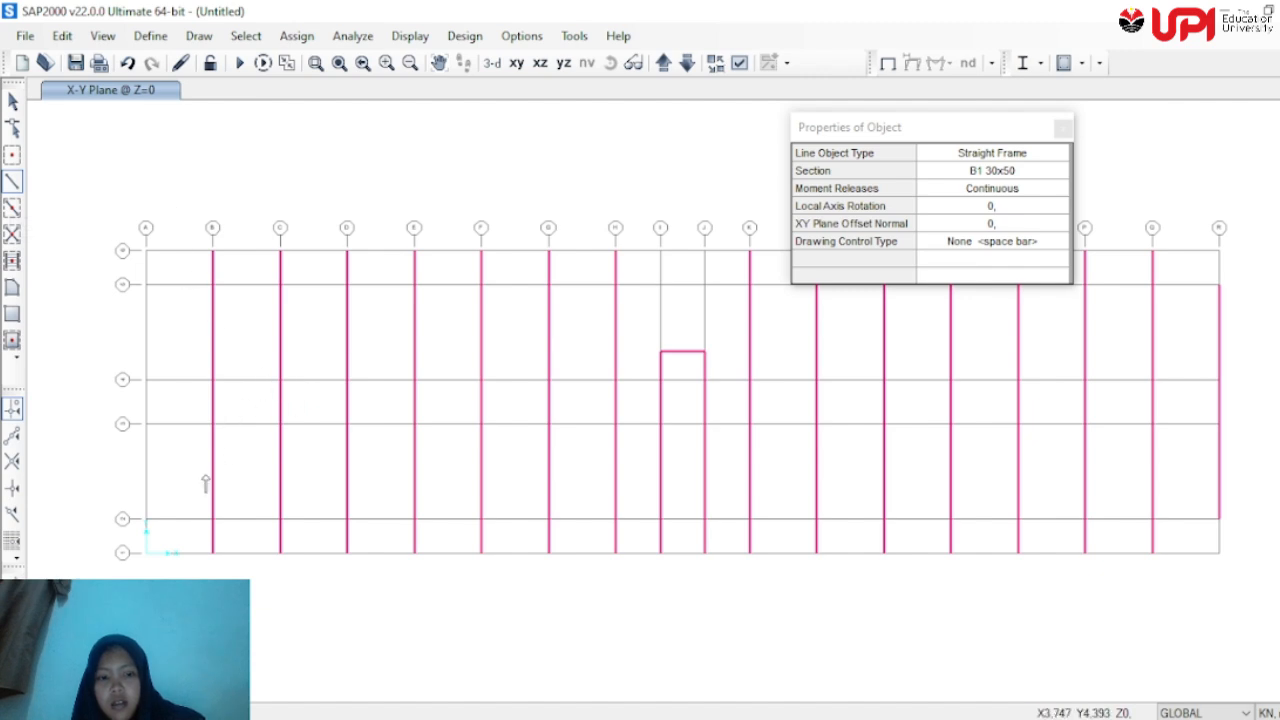
click(147, 519)
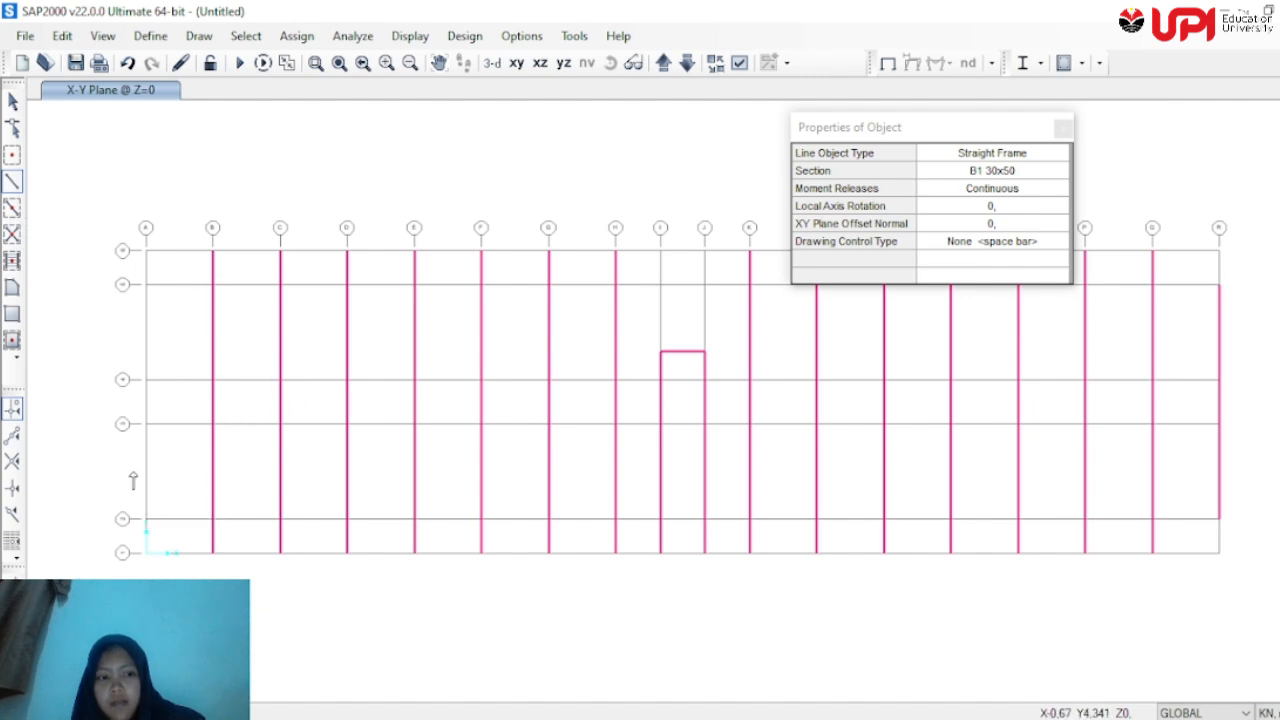
click(146, 380)
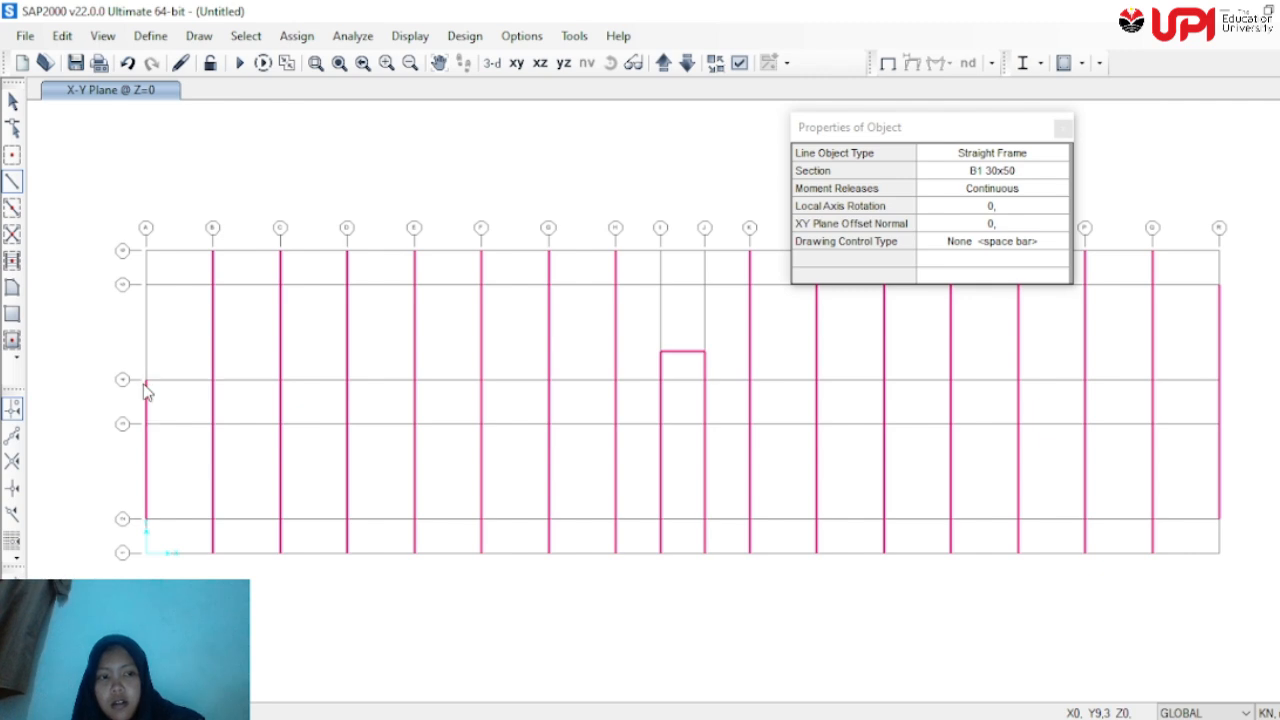
click(147, 285)
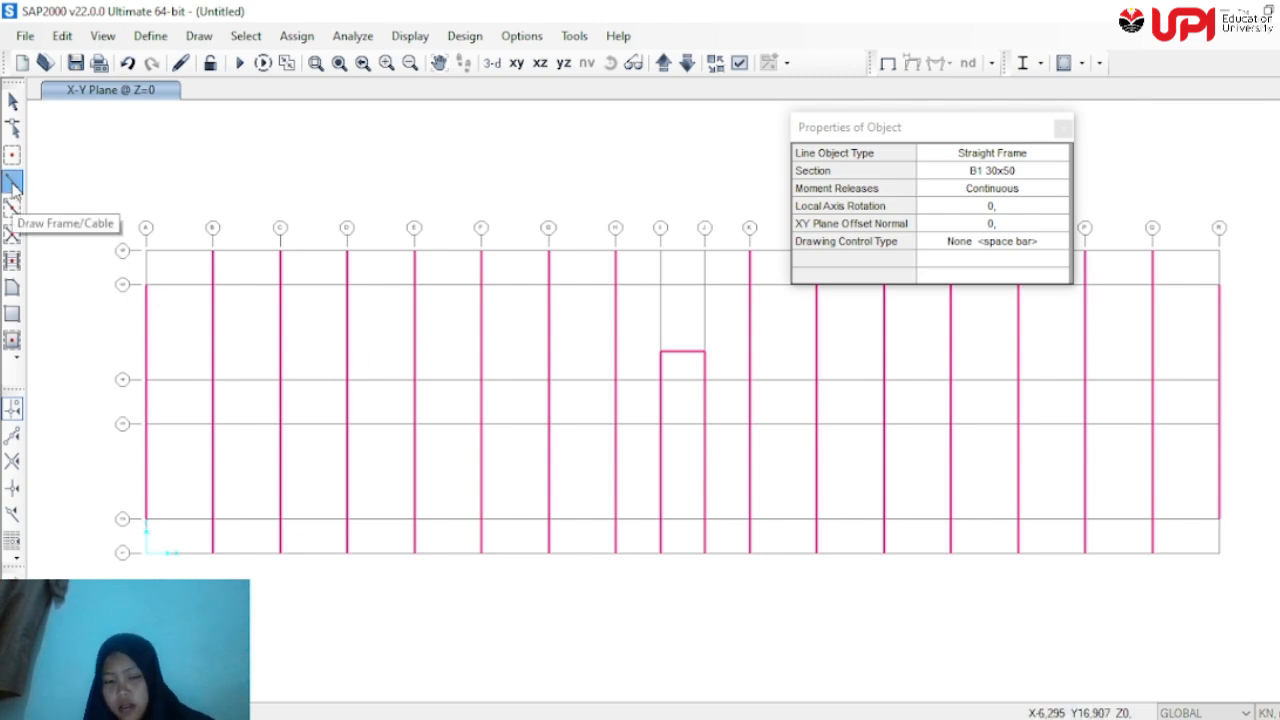
Draw a B1 30x50 beam along grid line 4 (Y=9,3) between grids A and B
click(146, 381)
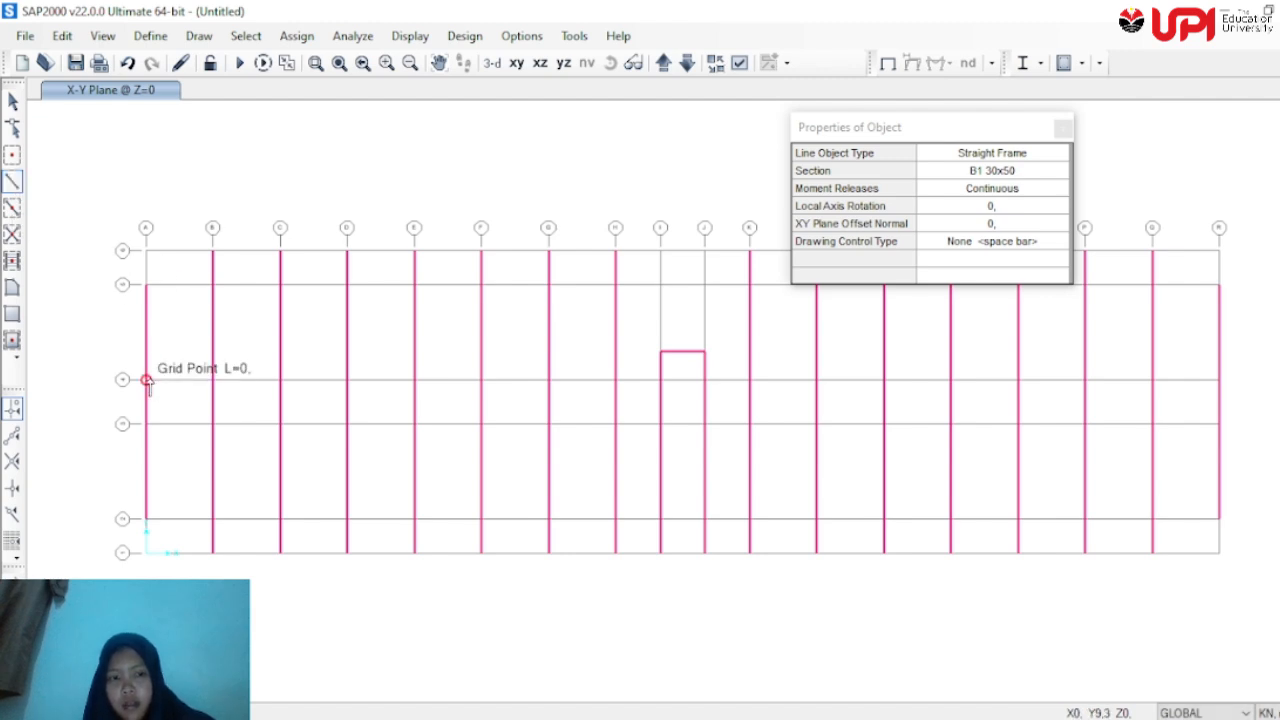
click(212, 381)
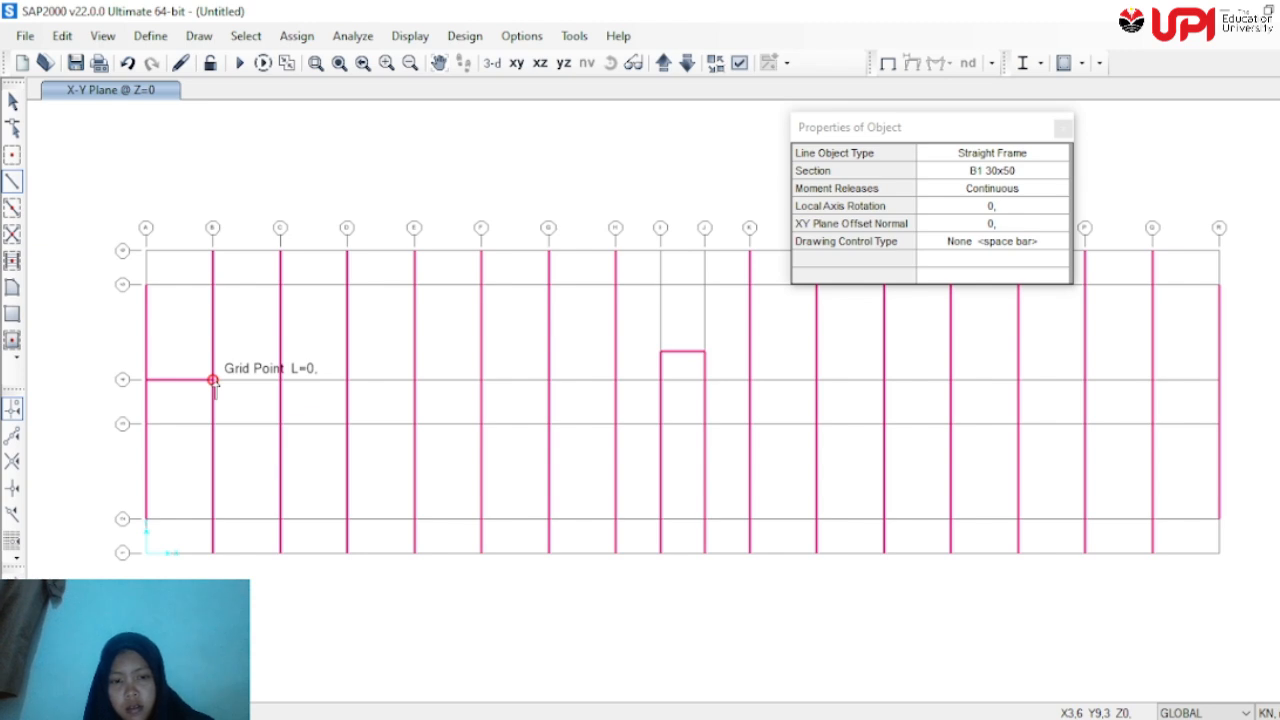
click(212, 380)
key(Escape)
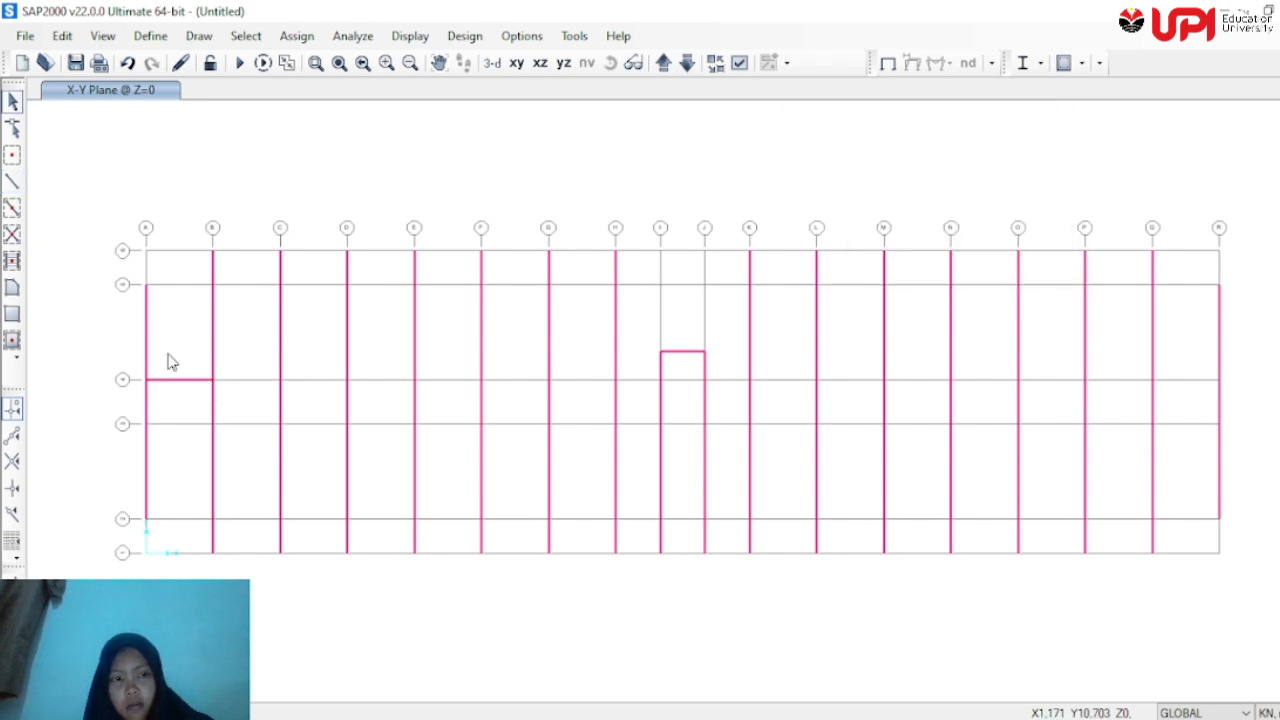
Replicate the A–B beam on grid line 4 linearly with dx 0, dy -2,4 and number 1
click(163, 388)
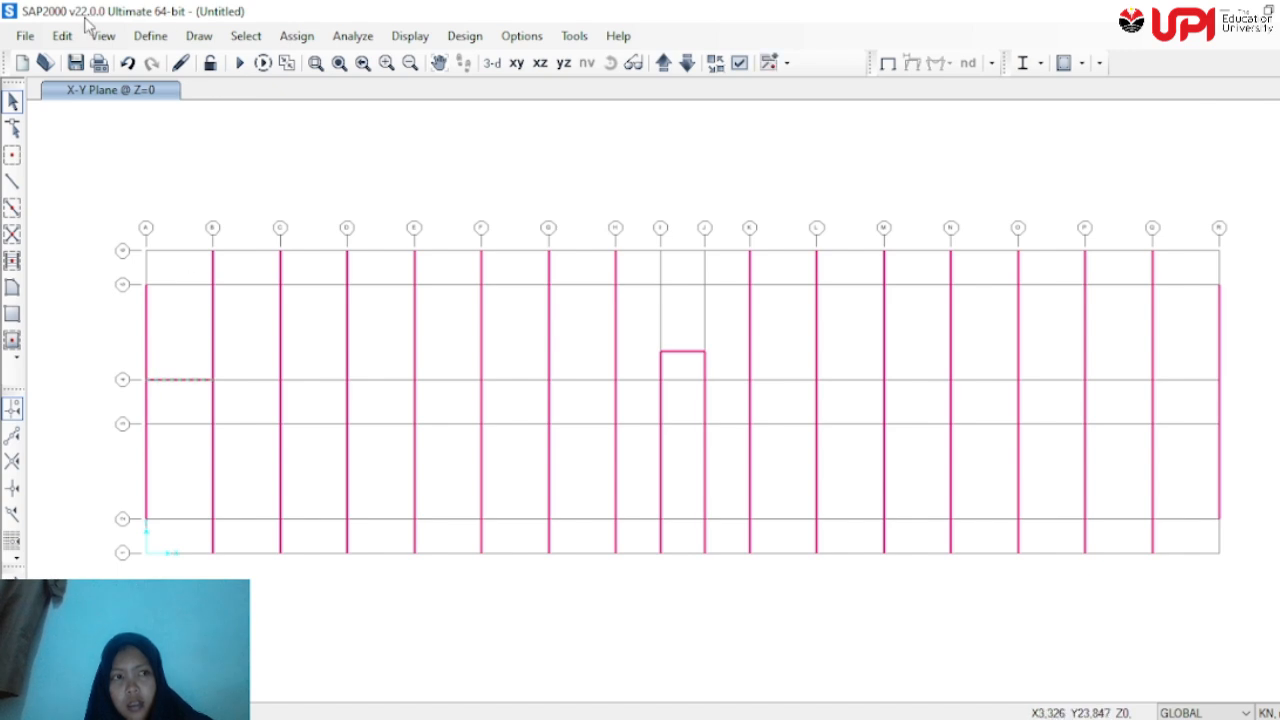
click(62, 35)
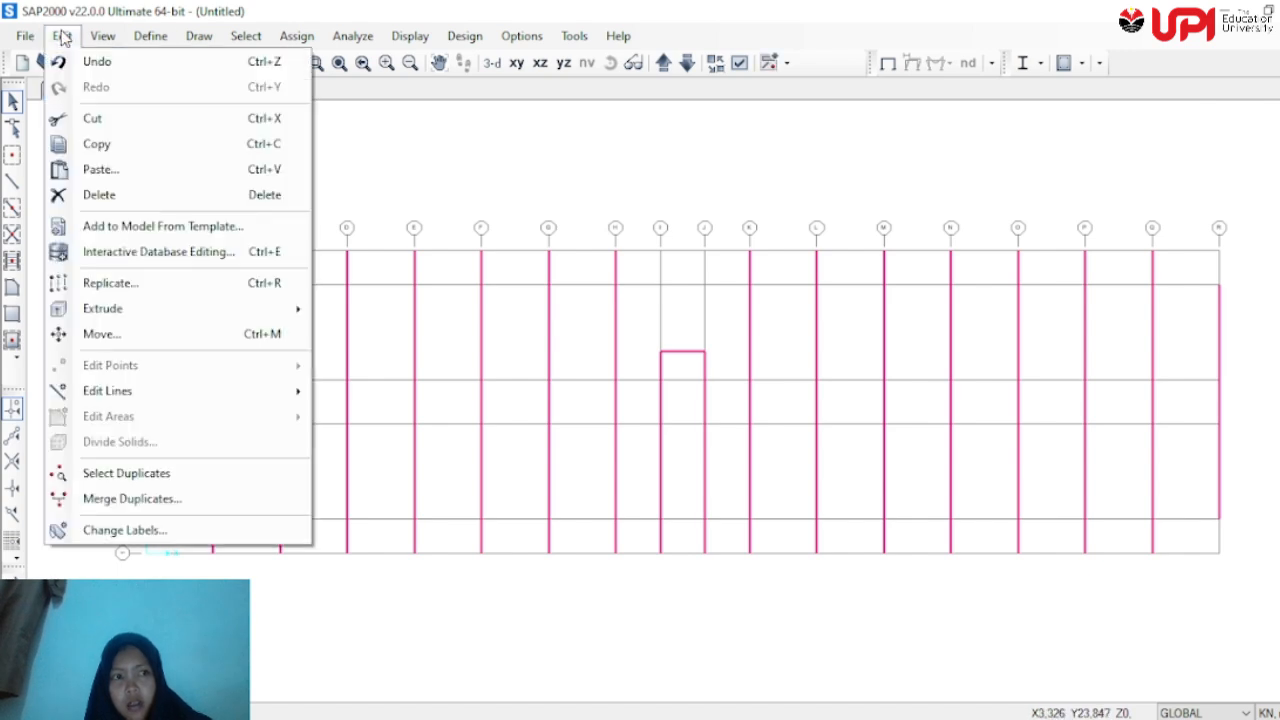
click(161, 280)
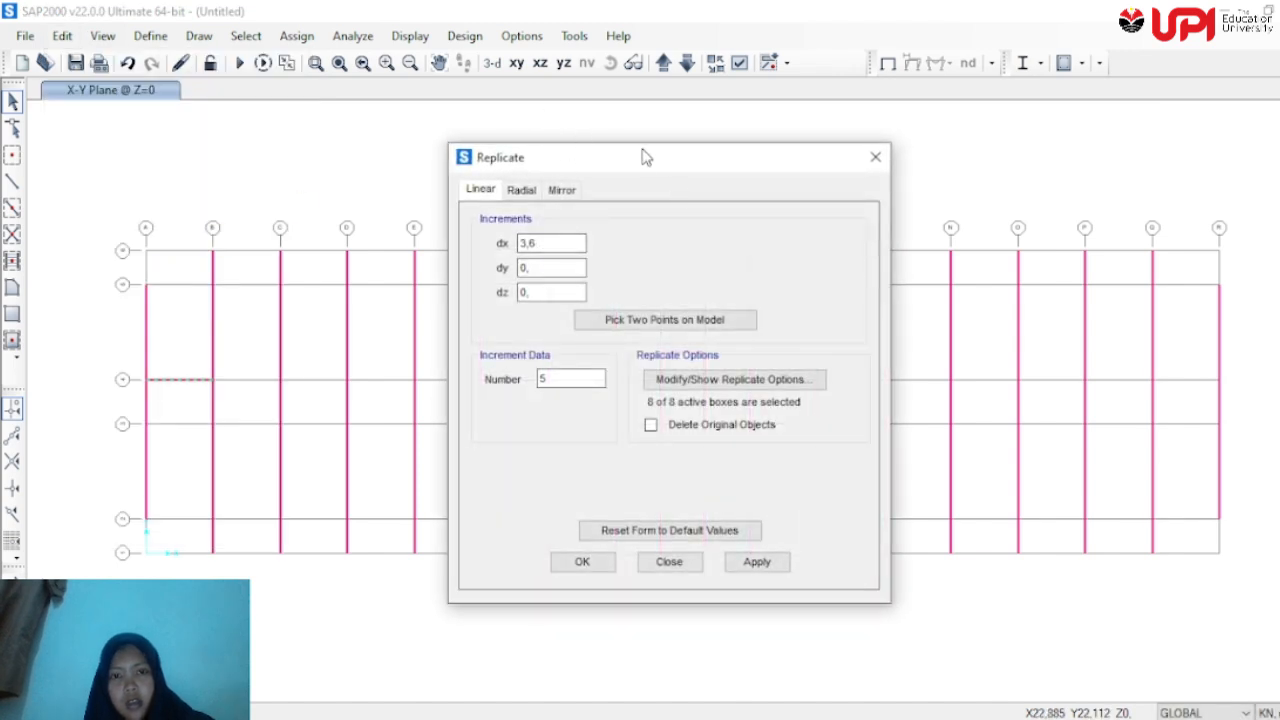
drag(645, 157, 1012, 169)
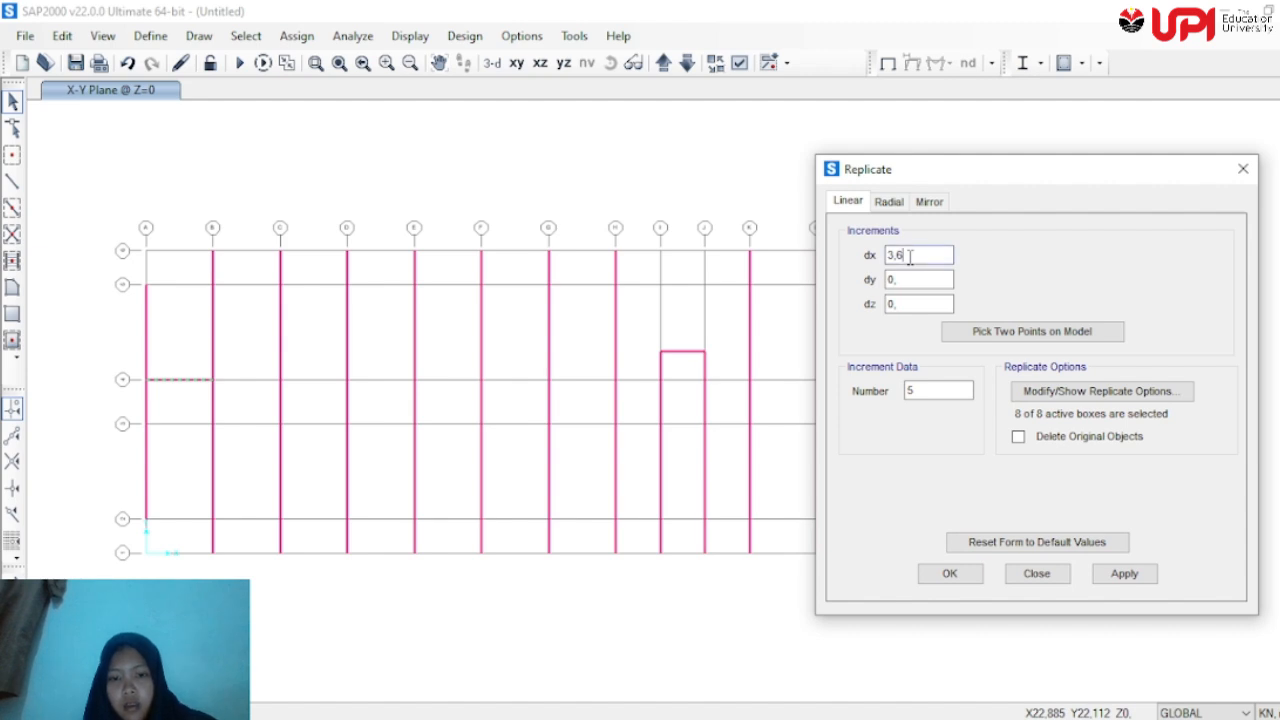
text(0)
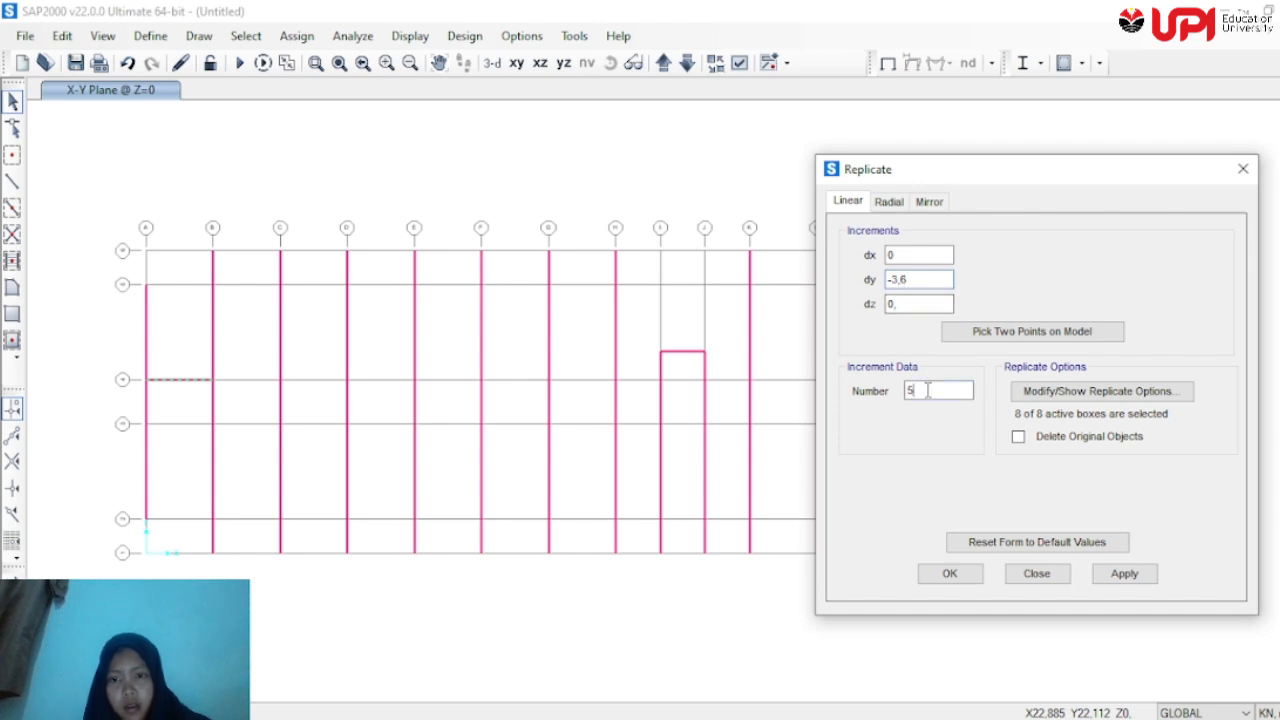
text(1)
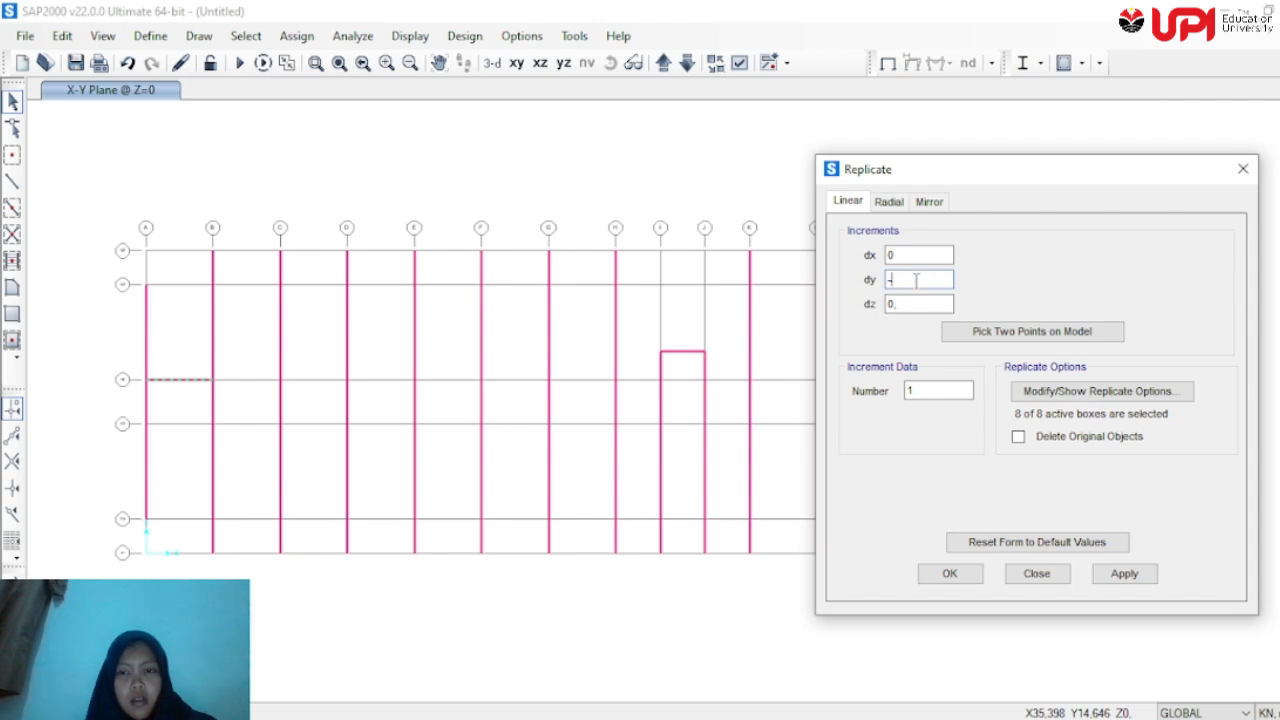
click(915, 281)
text(-2,4)
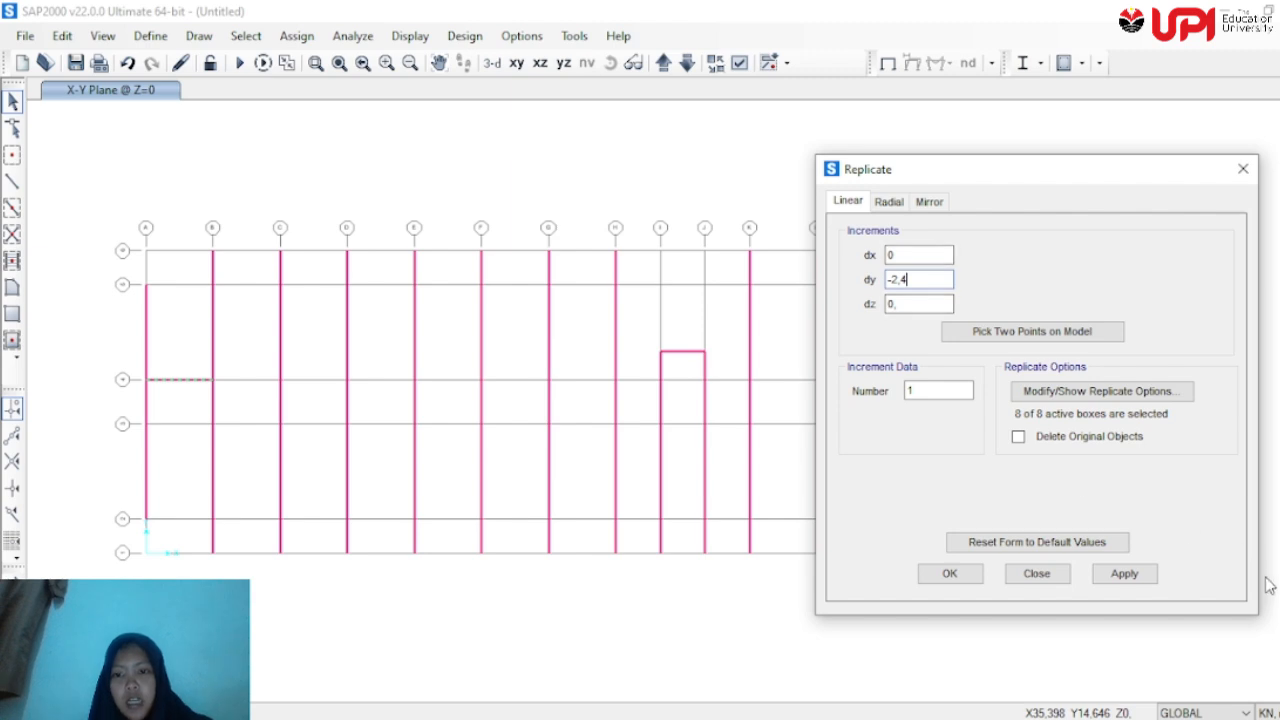
click(1126, 582)
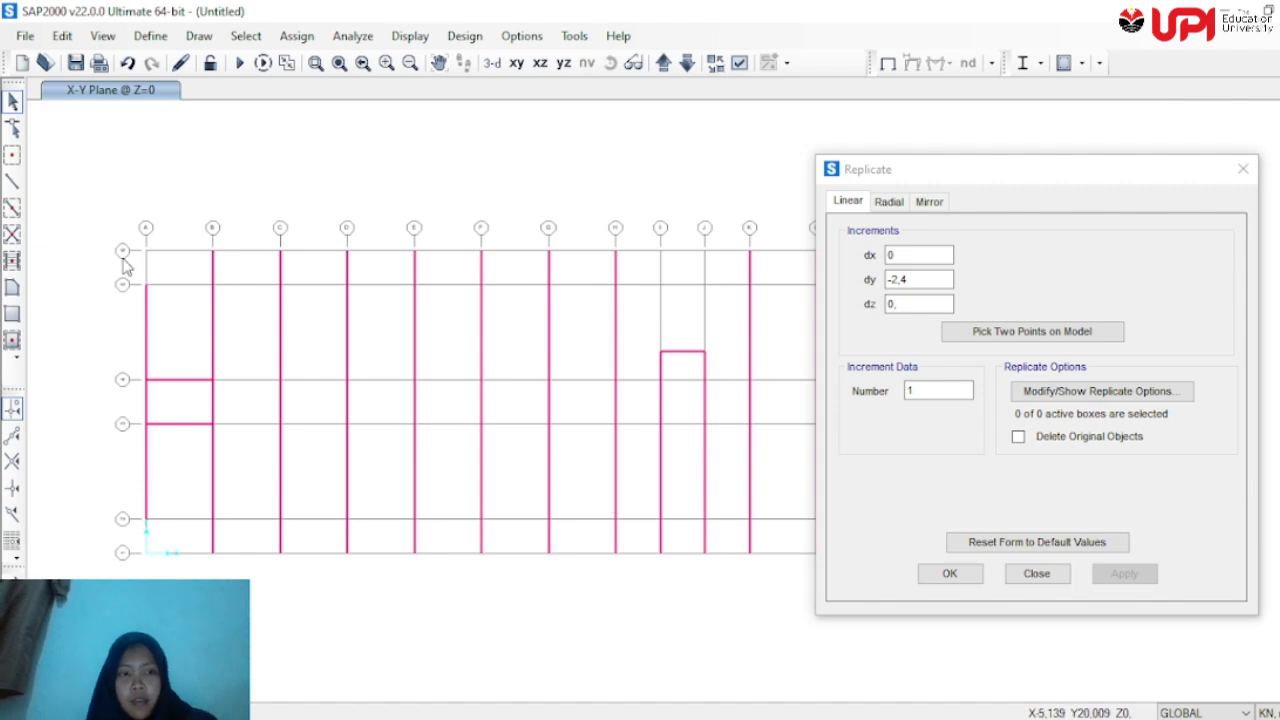
Replicate the two A–B beams on grid lines 3 and 4 with dx 3,6, dy 0 and number 1
drag(171, 359, 168, 463)
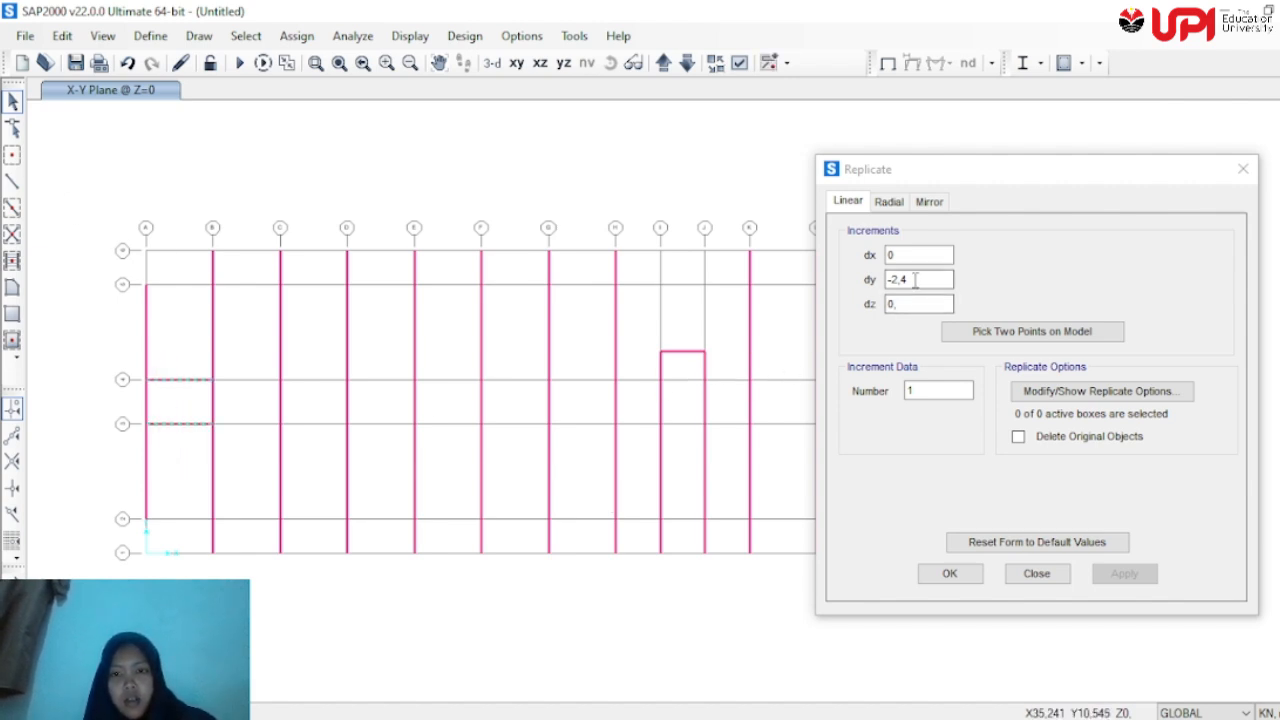
drag(915, 280, 870, 280)
text(0)
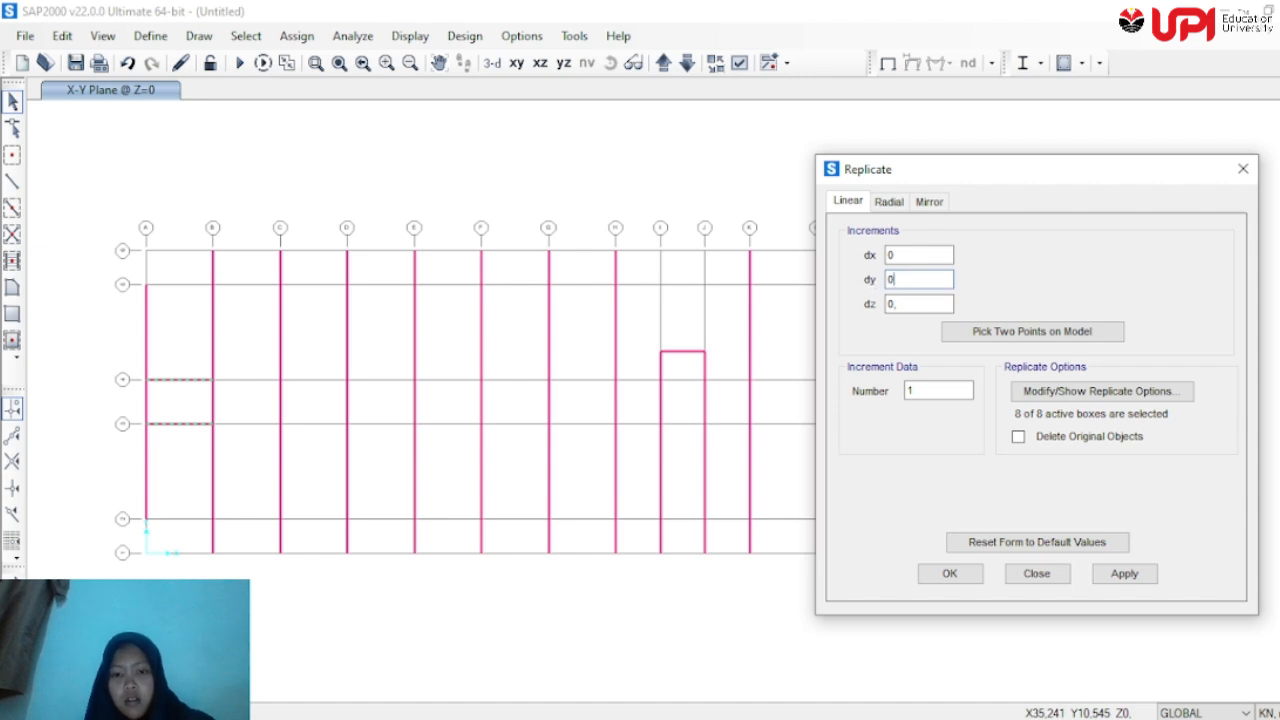
click(905, 255)
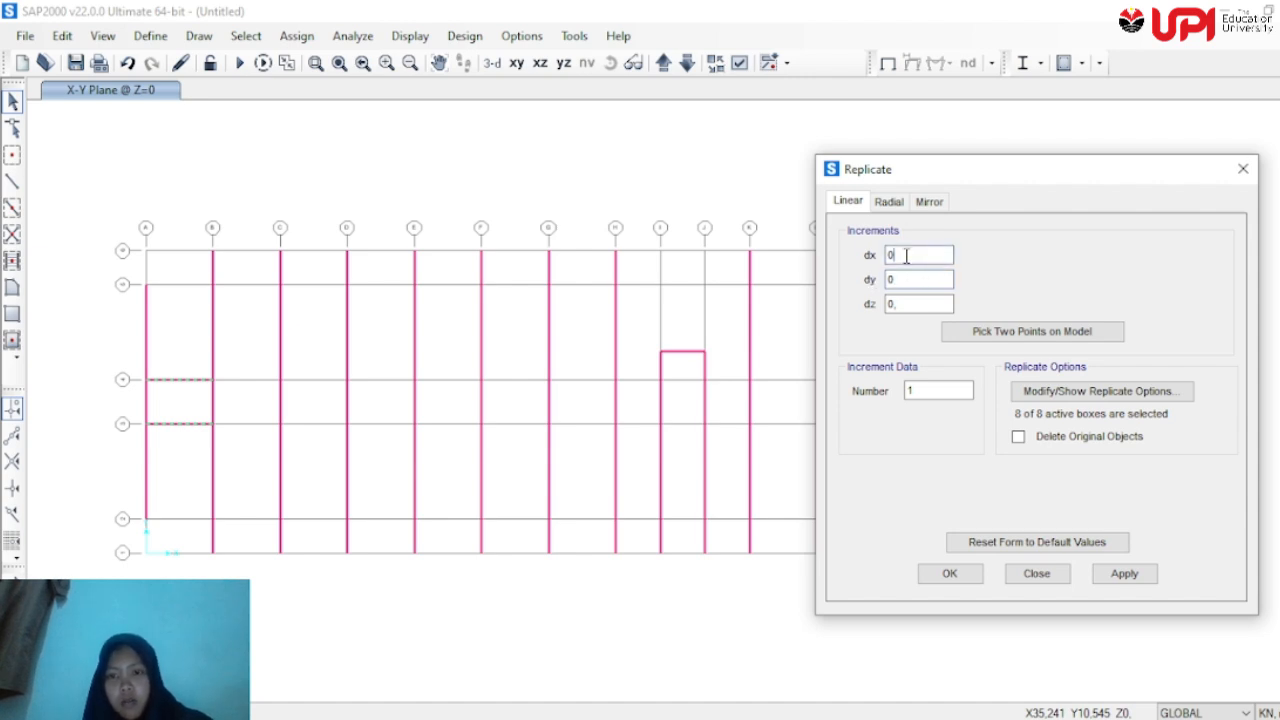
text(3,)
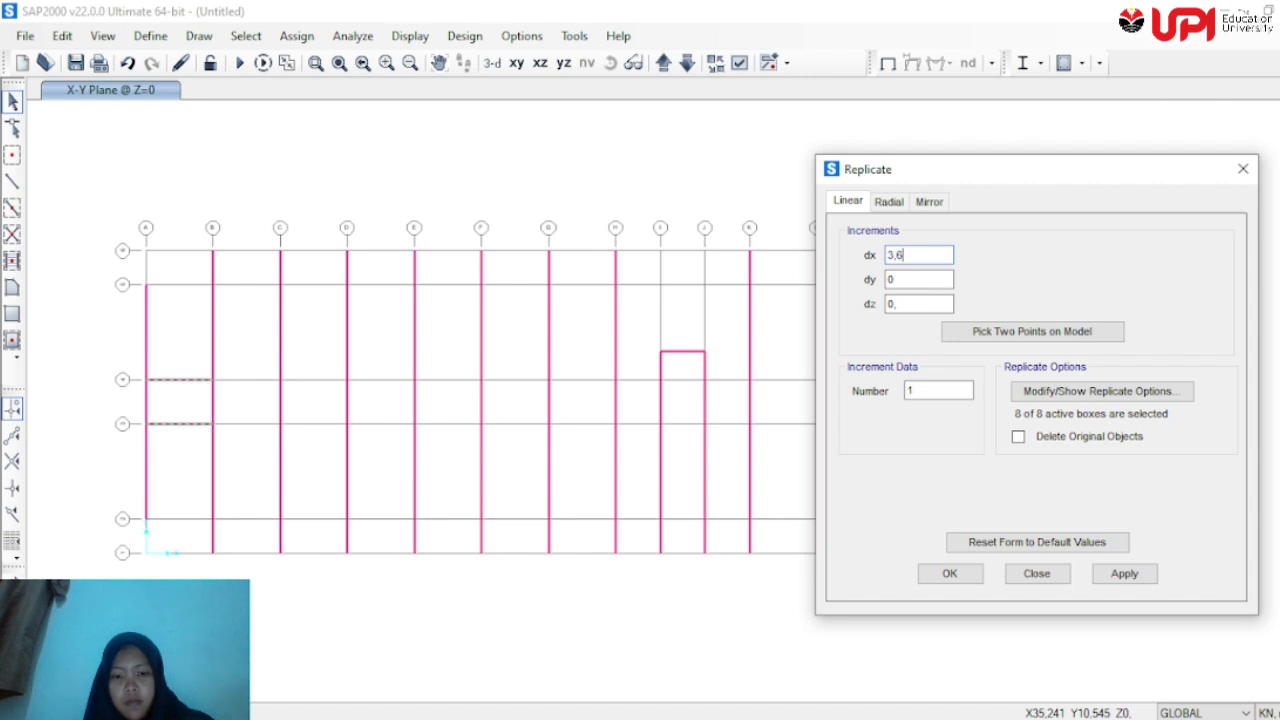
text(6)
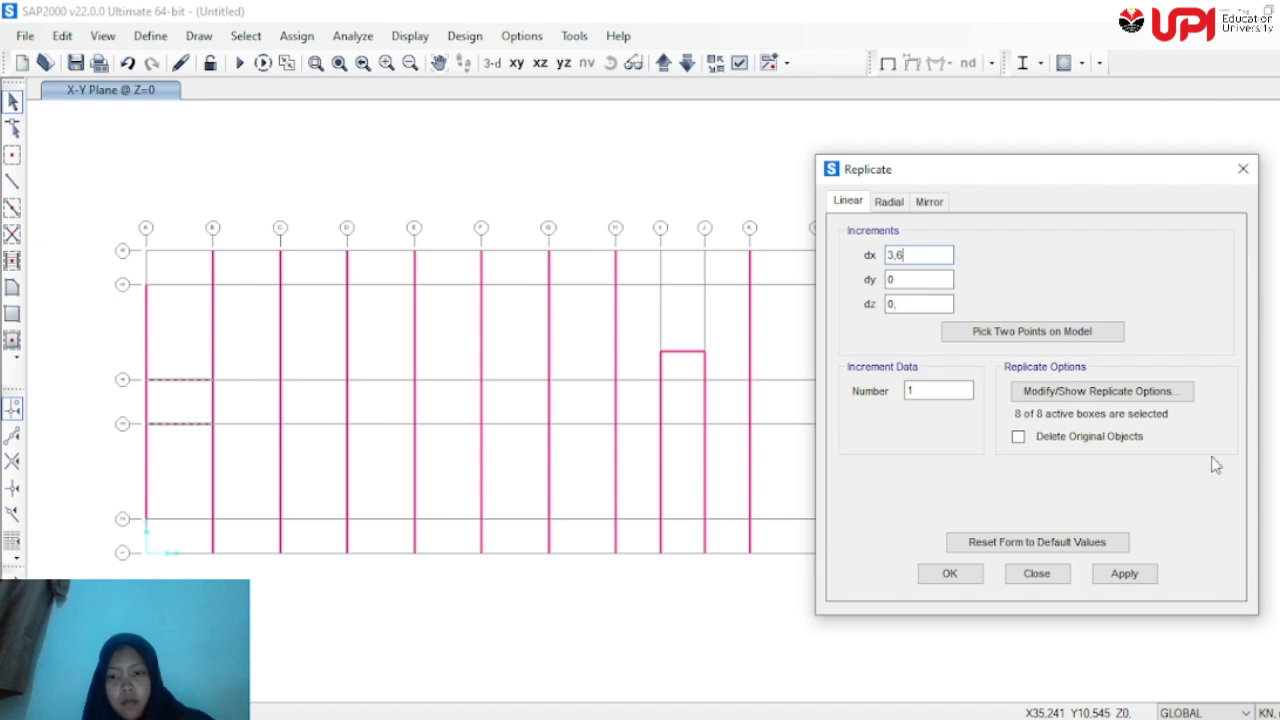
click(1120, 573)
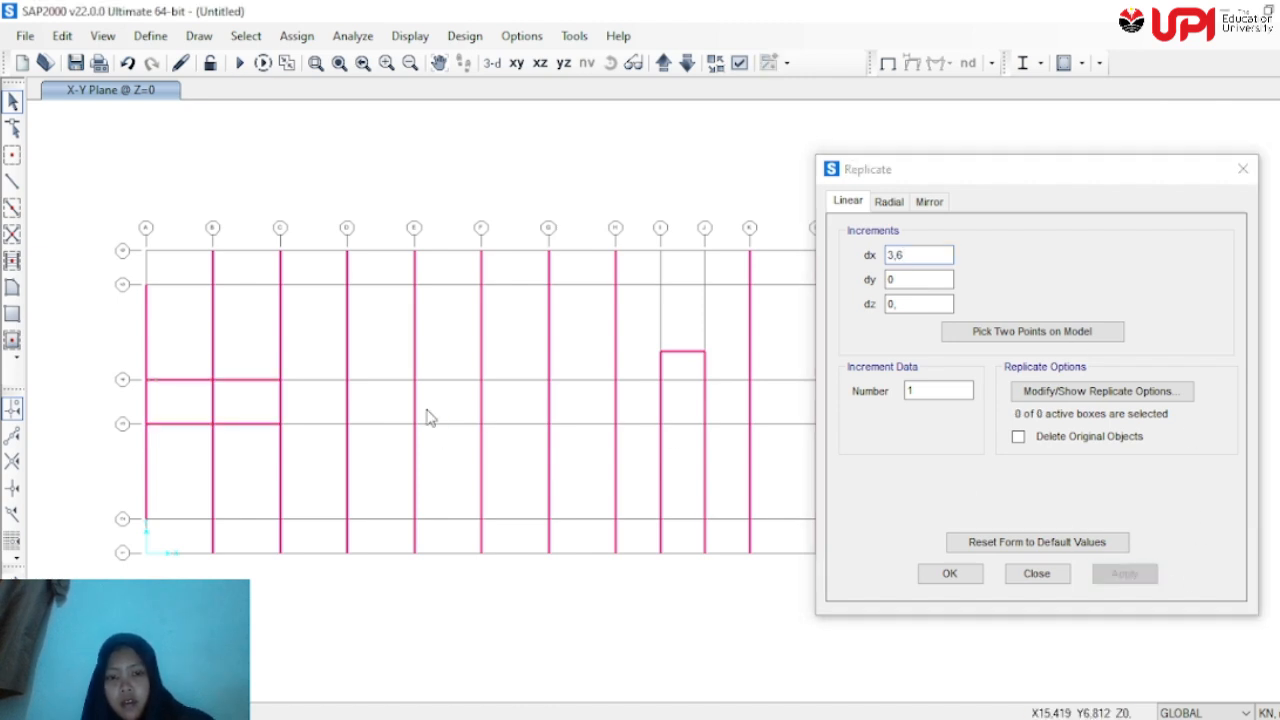
Replicate the B–C beam on grid line 4 five times along X at 3,6 spacing
drag(256, 374, 254, 440)
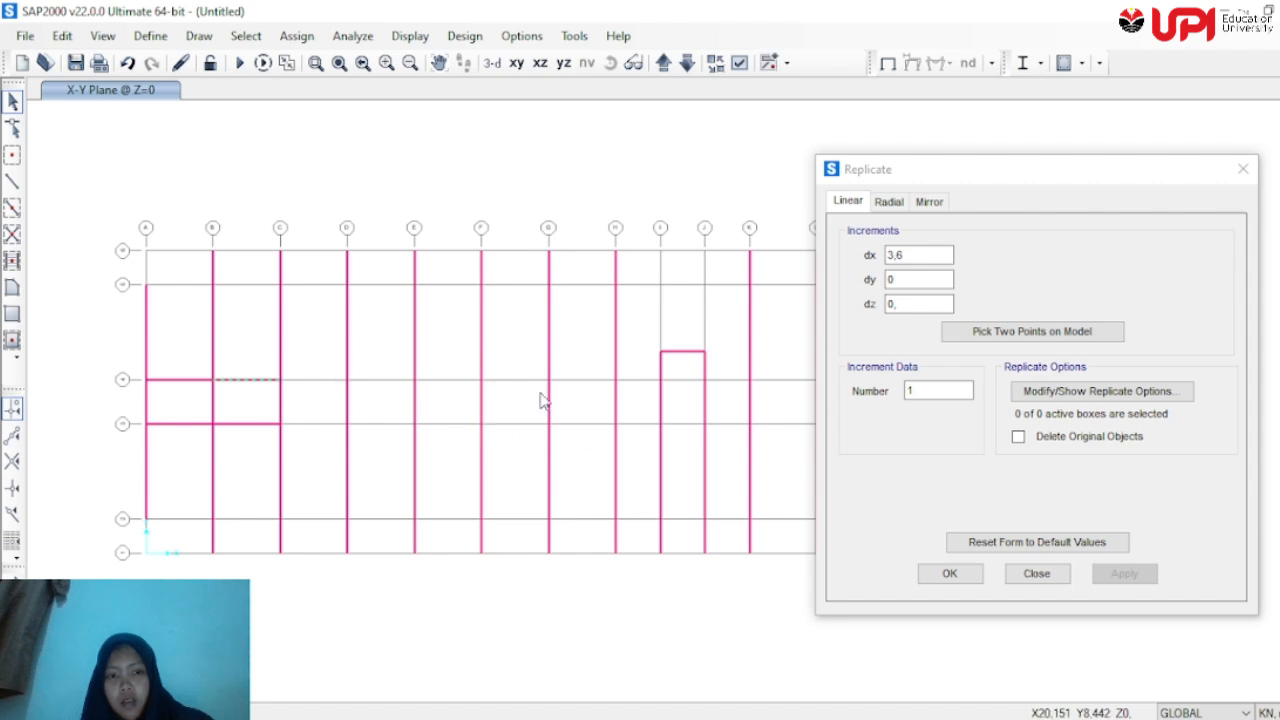
click(926, 390)
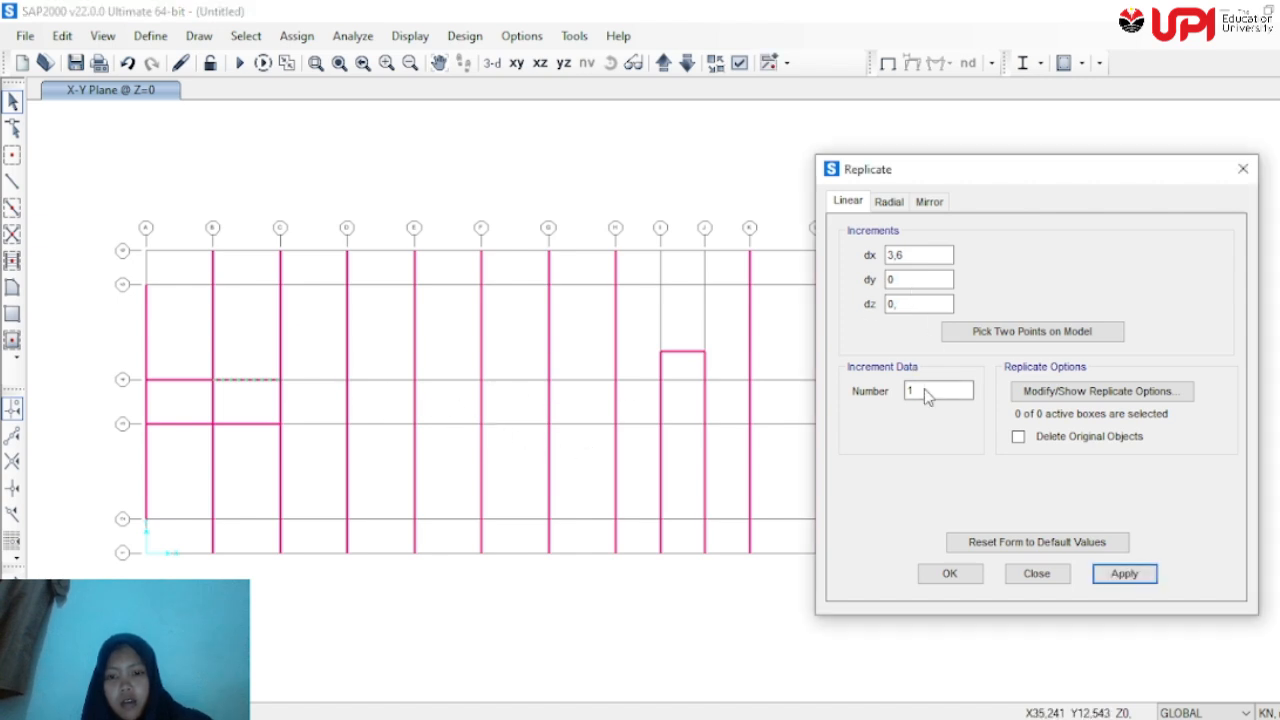
text(5)
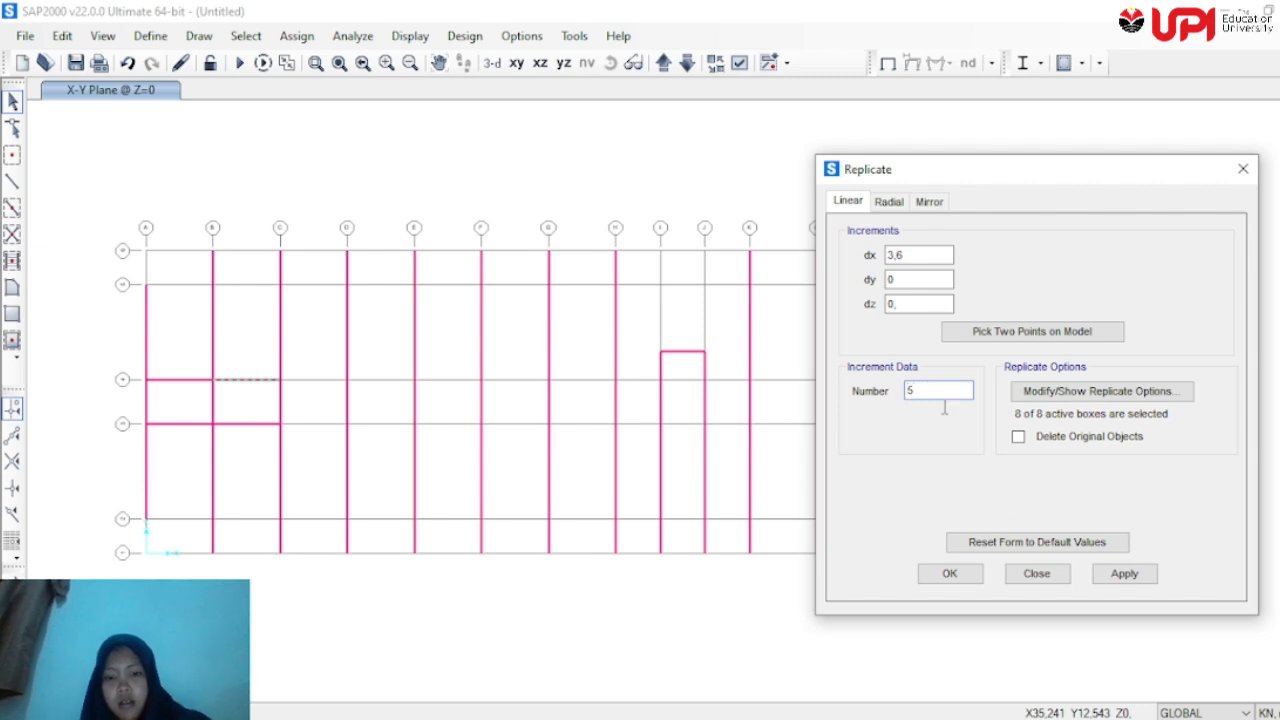
click(1133, 576)
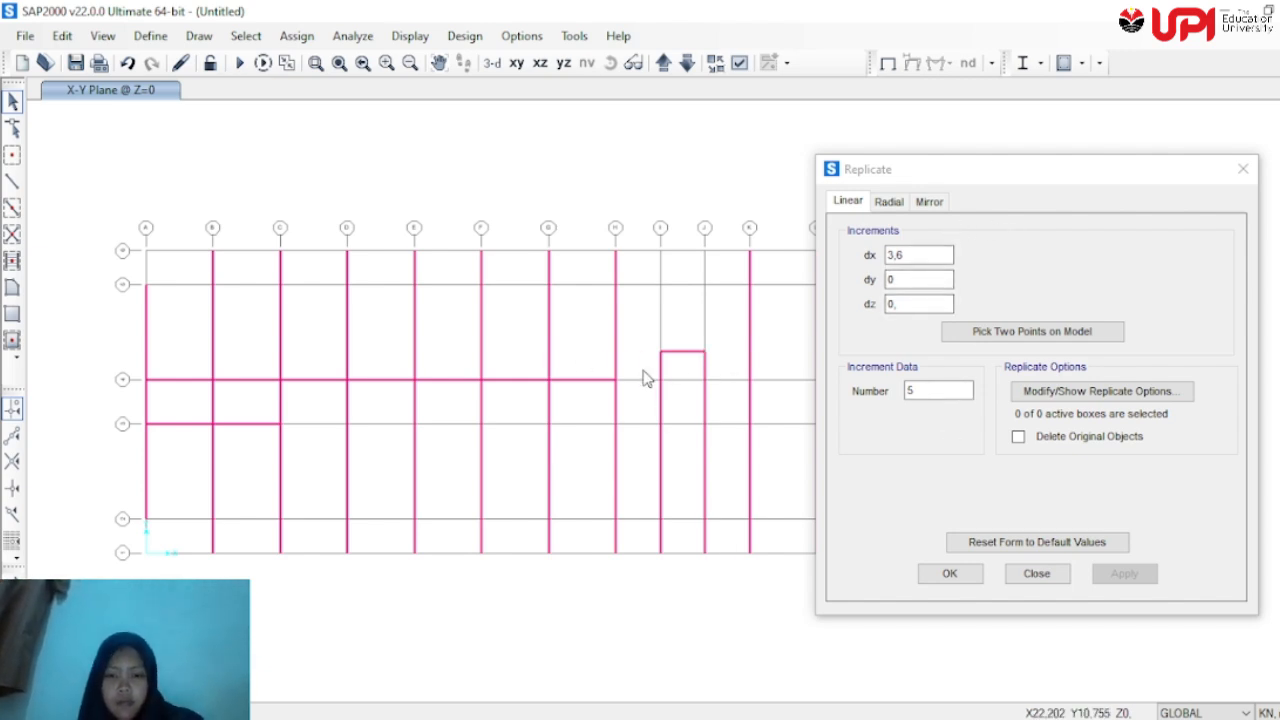
Select the five beams on grid line 4 between grids C and H
drag(967, 170, 352, 450)
click(592, 378)
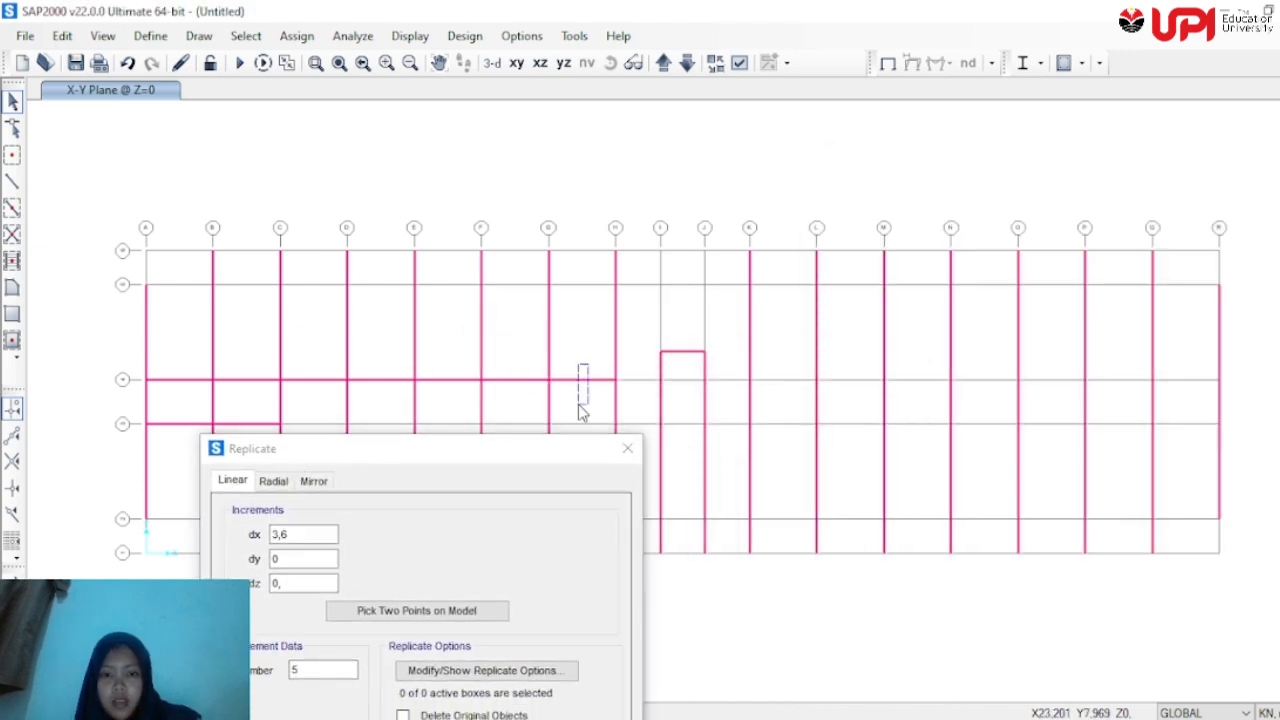
click(497, 380)
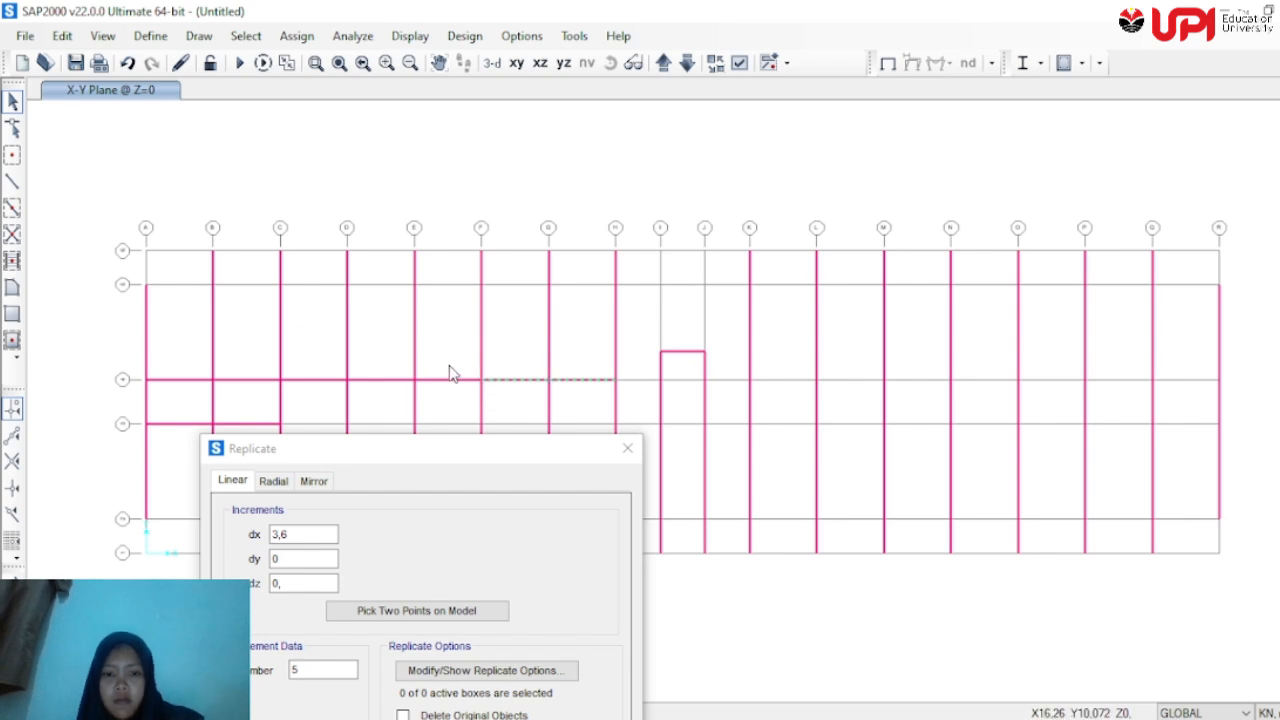
click(450, 378)
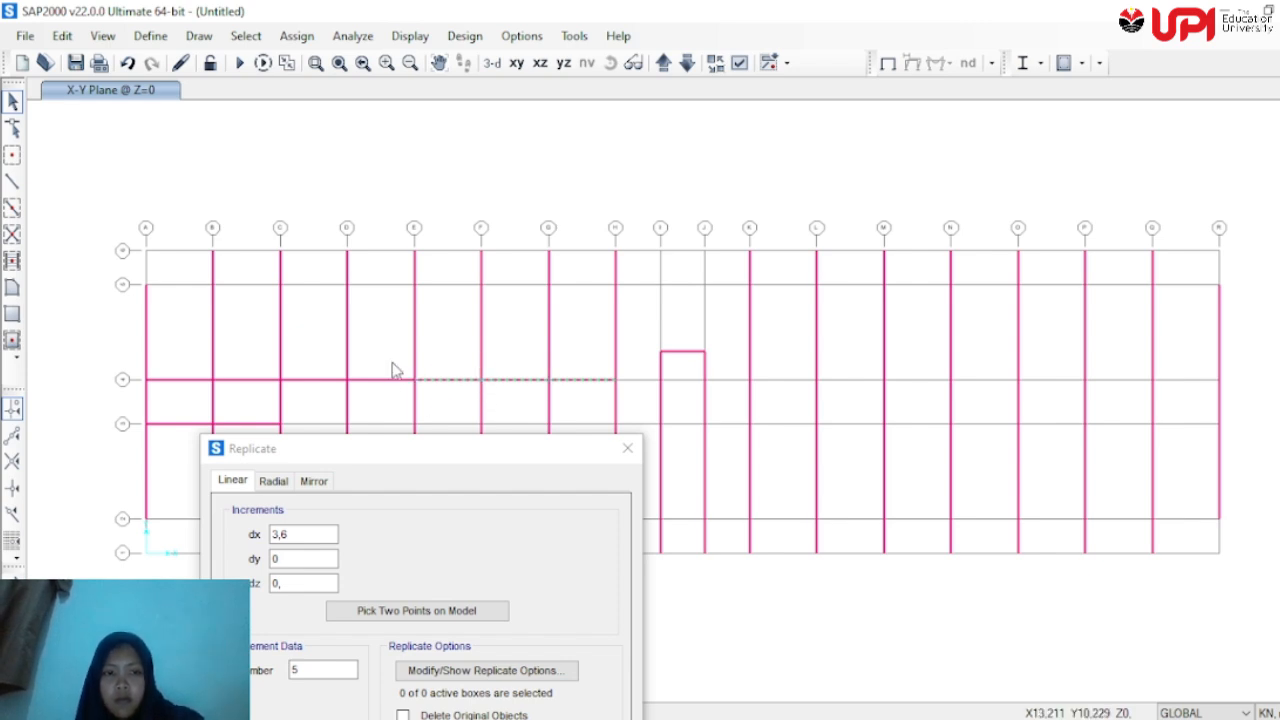
click(383, 381)
click(318, 376)
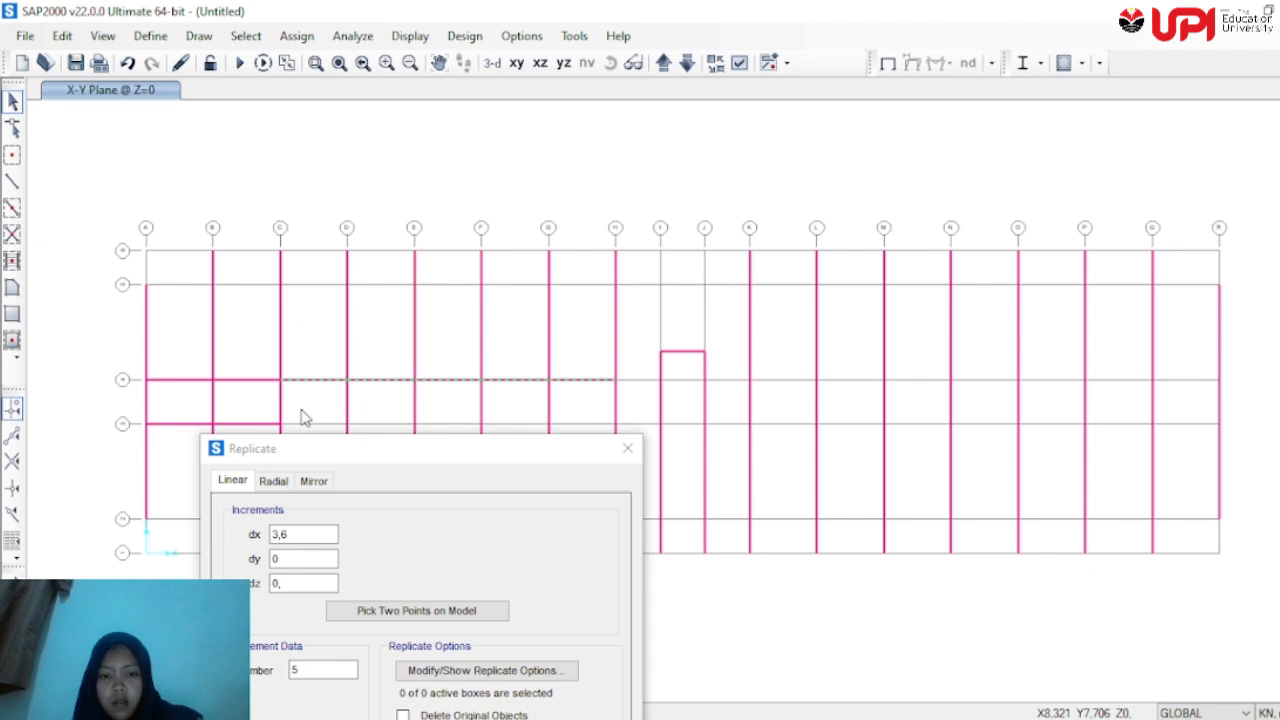
Calculate the partial offsets 3,6*5 and 2,4*3 in the dx increment
click(301, 534)
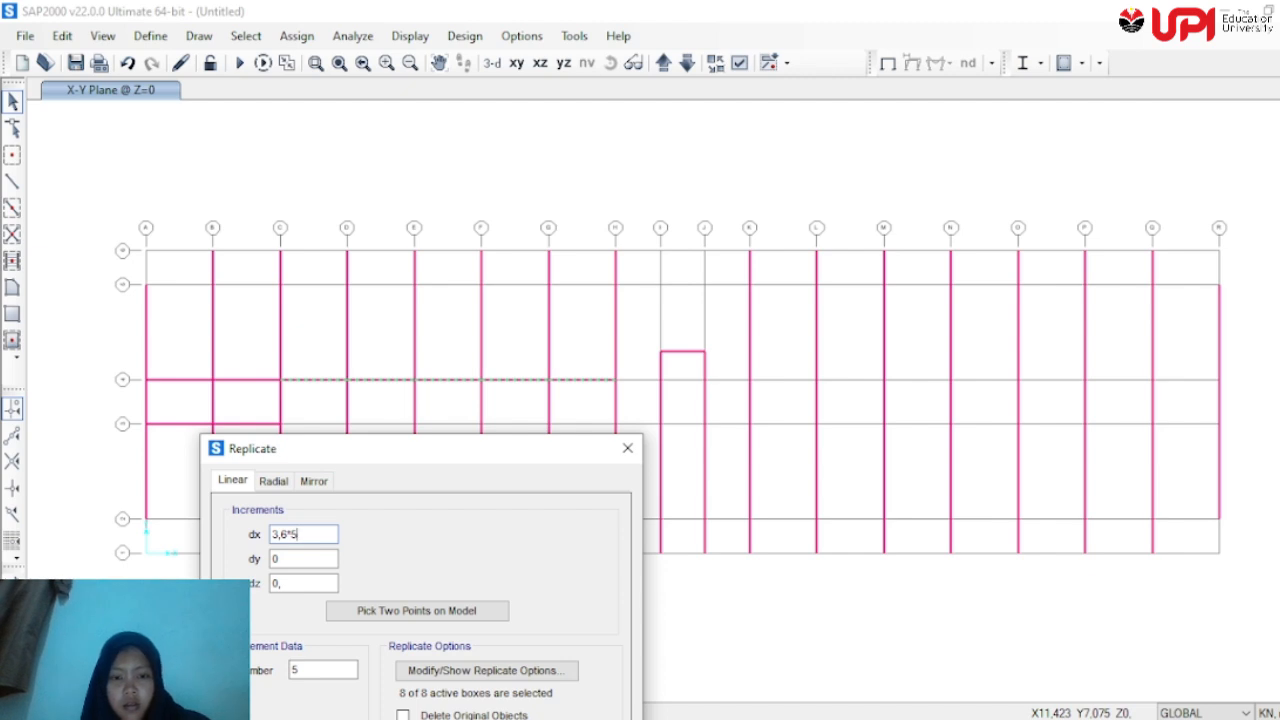
key(BackSpace)
key(BackSpace)
key(BackSpace)
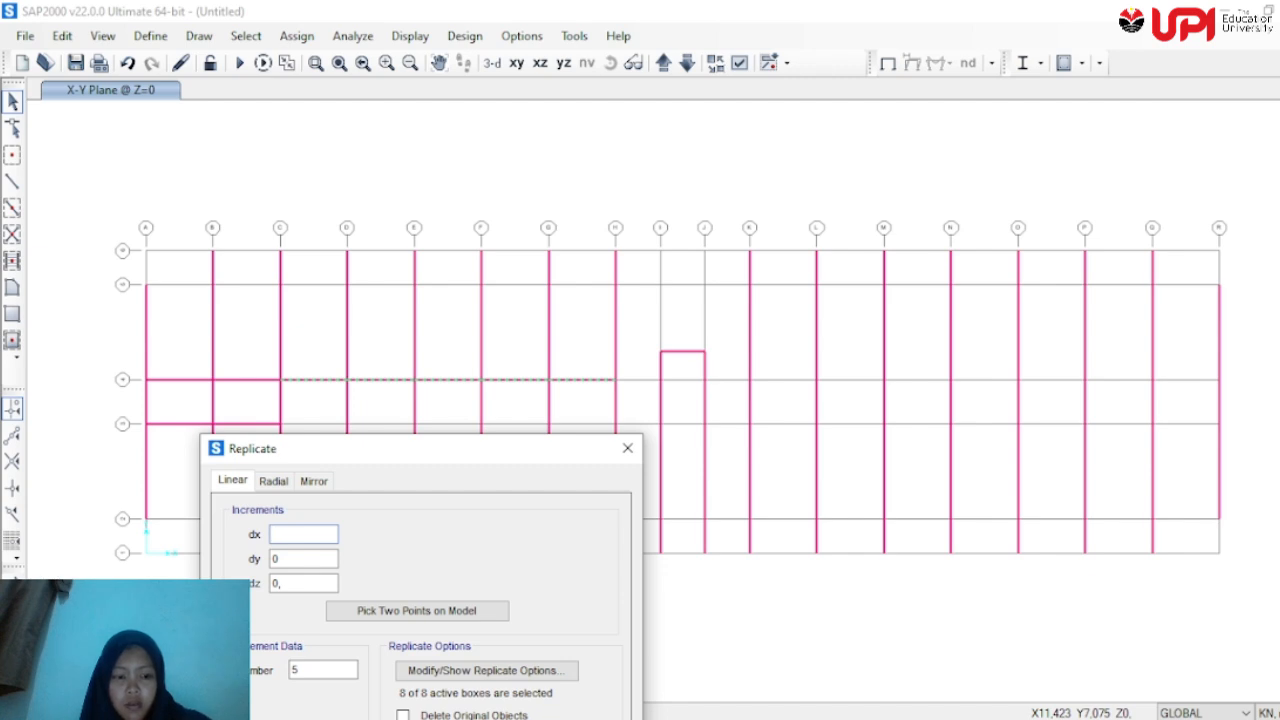
text(2,4*3)
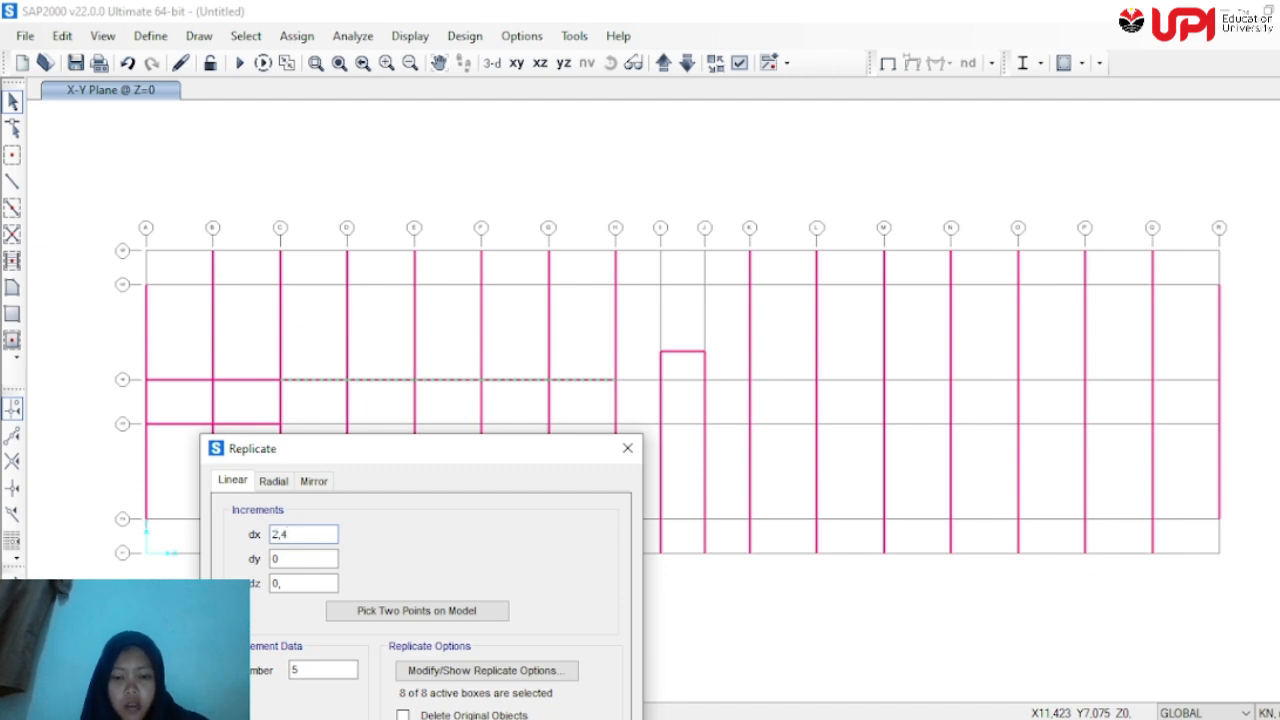
click(296, 565)
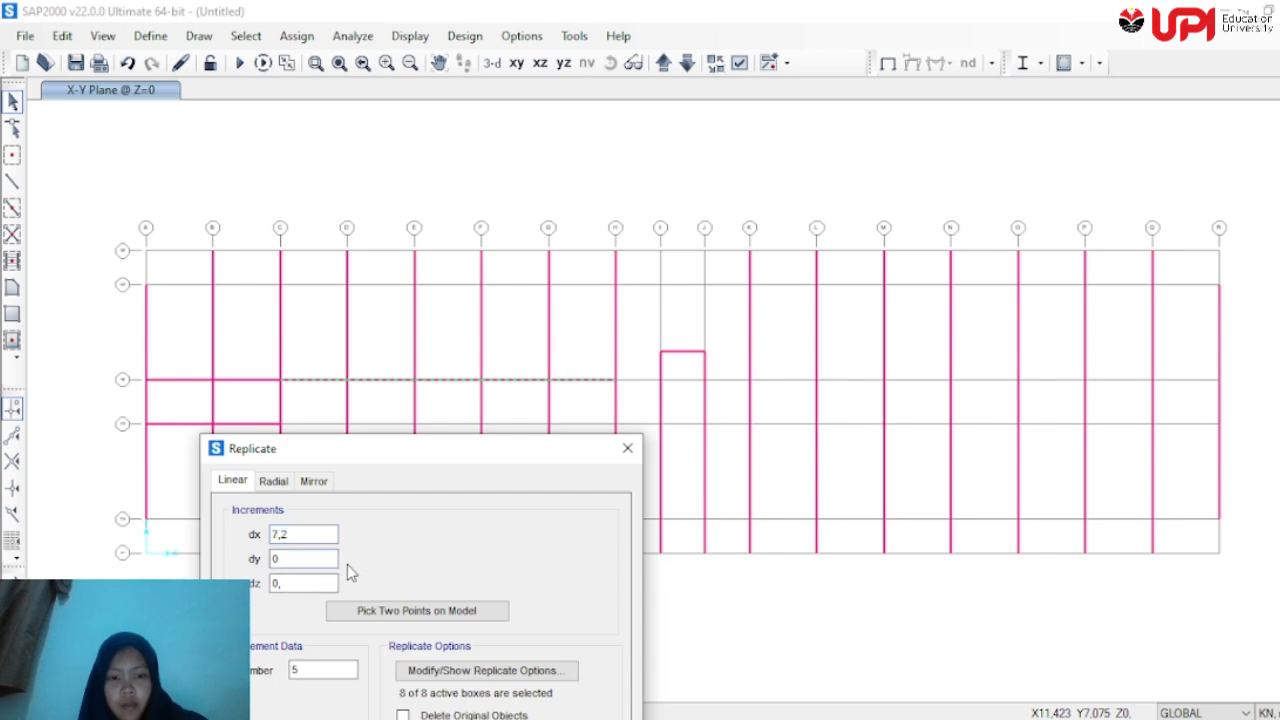
Replicate the selected C–H beams linearly with dx 18+7,2 (25,2), dy 0 and number 1
click(302, 537)
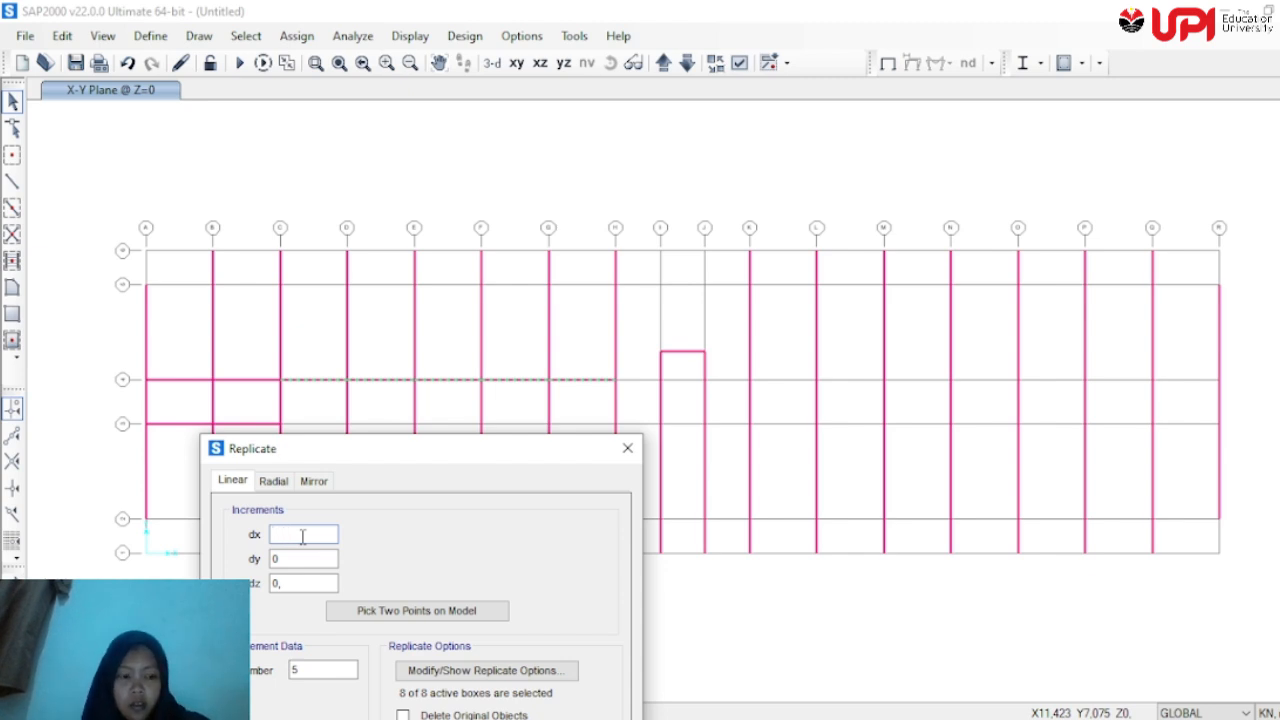
text(18)
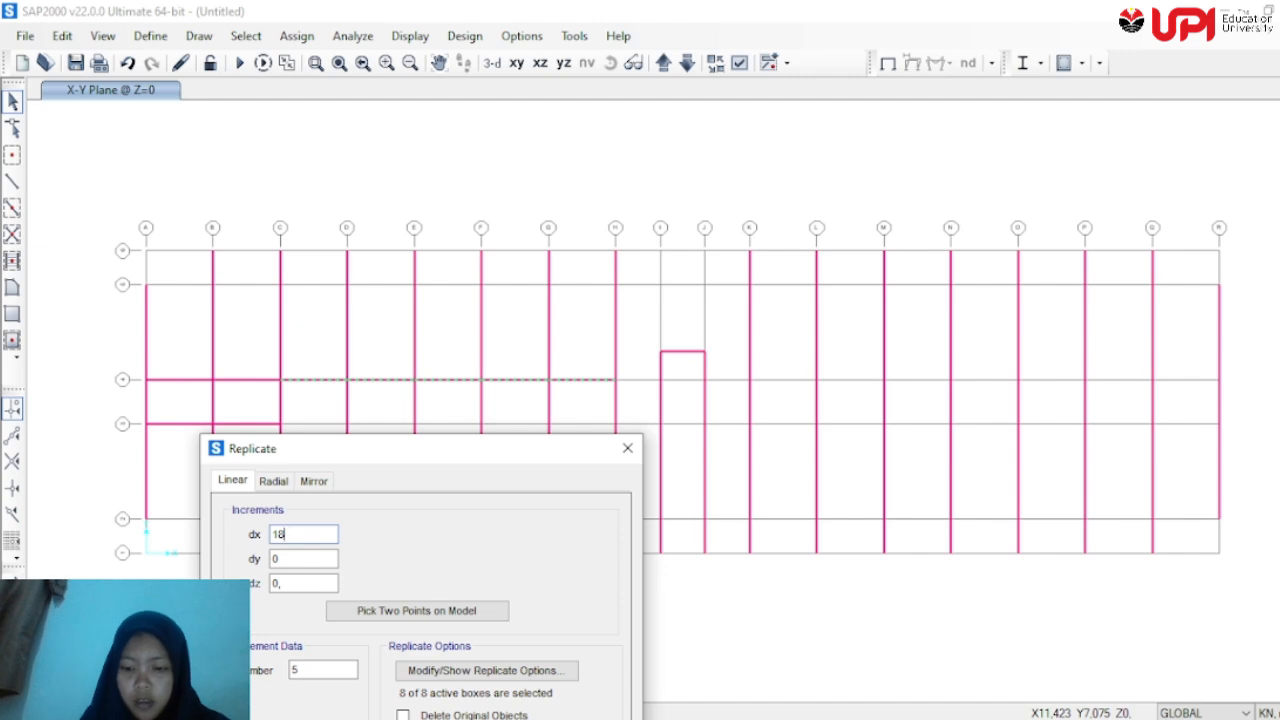
text(+7,2)
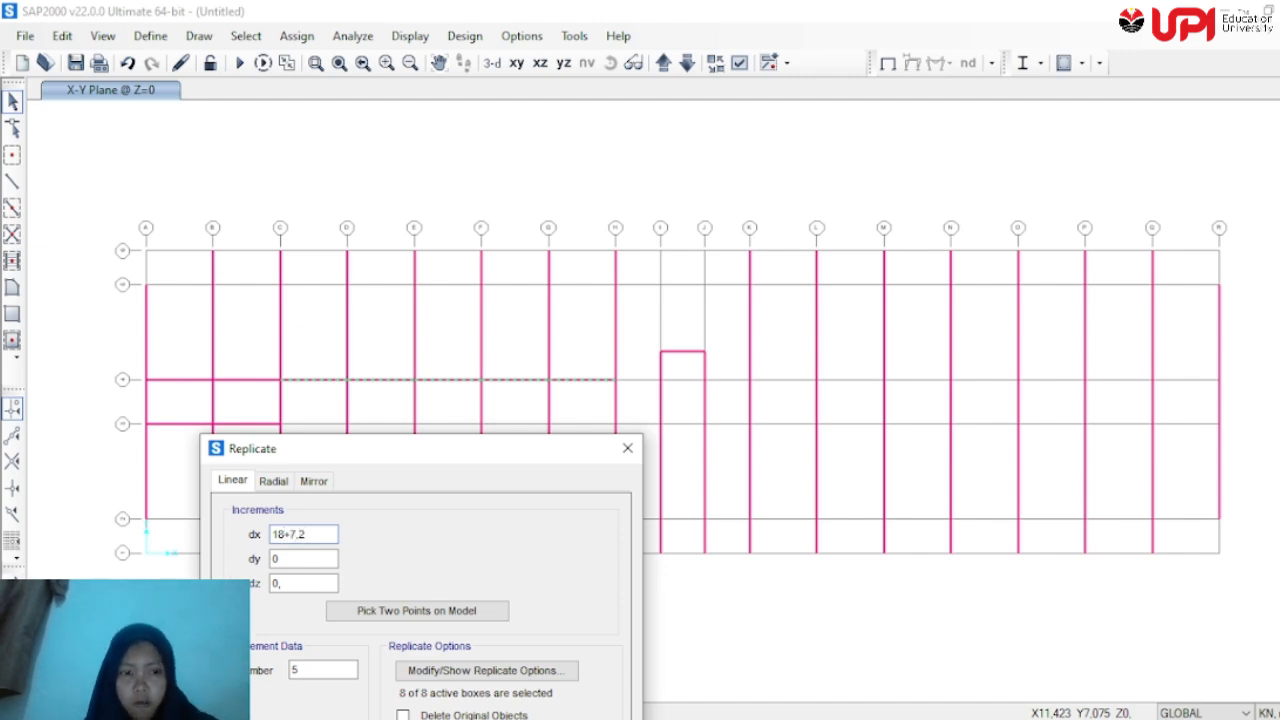
key(Tab)
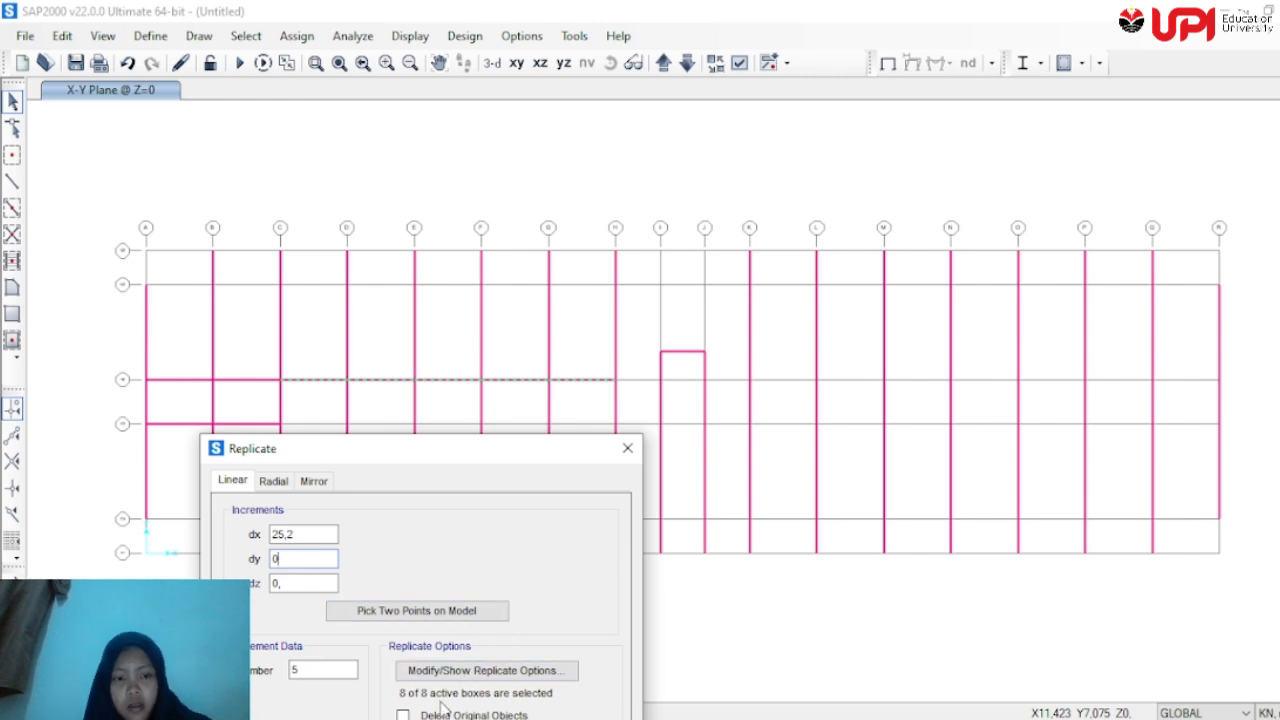
click(298, 676)
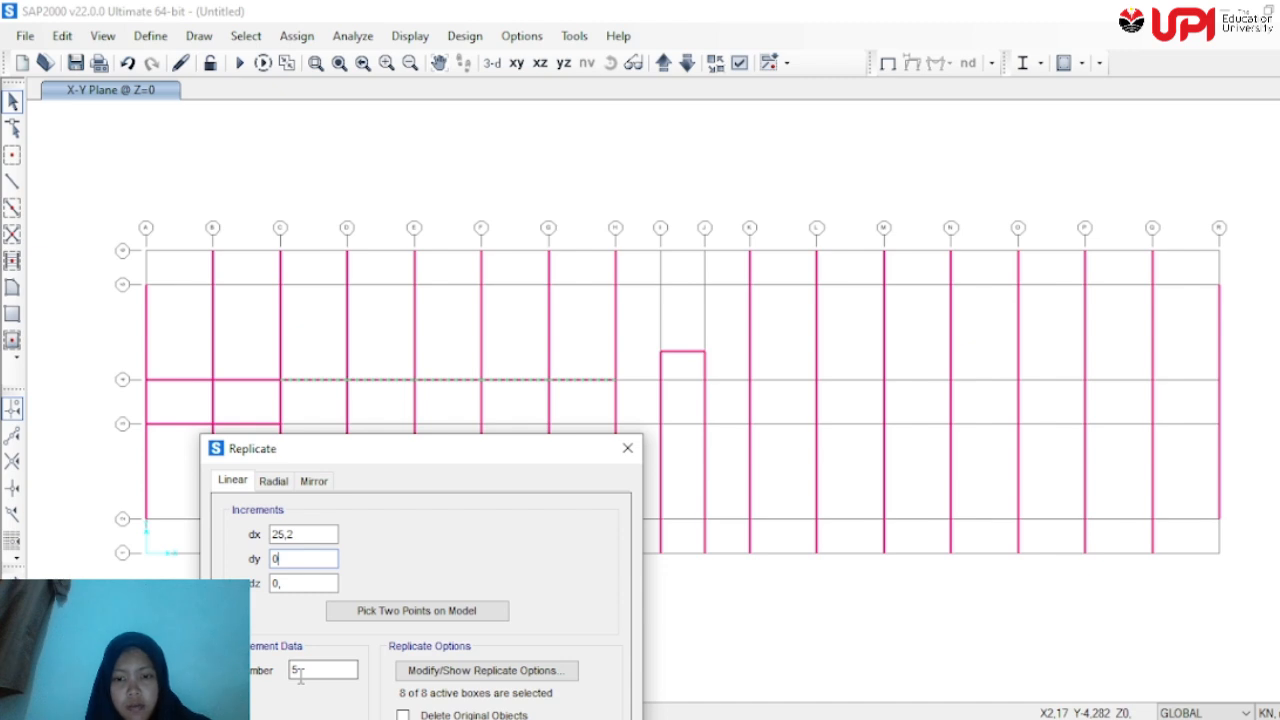
key(BackSpace)
text(1)
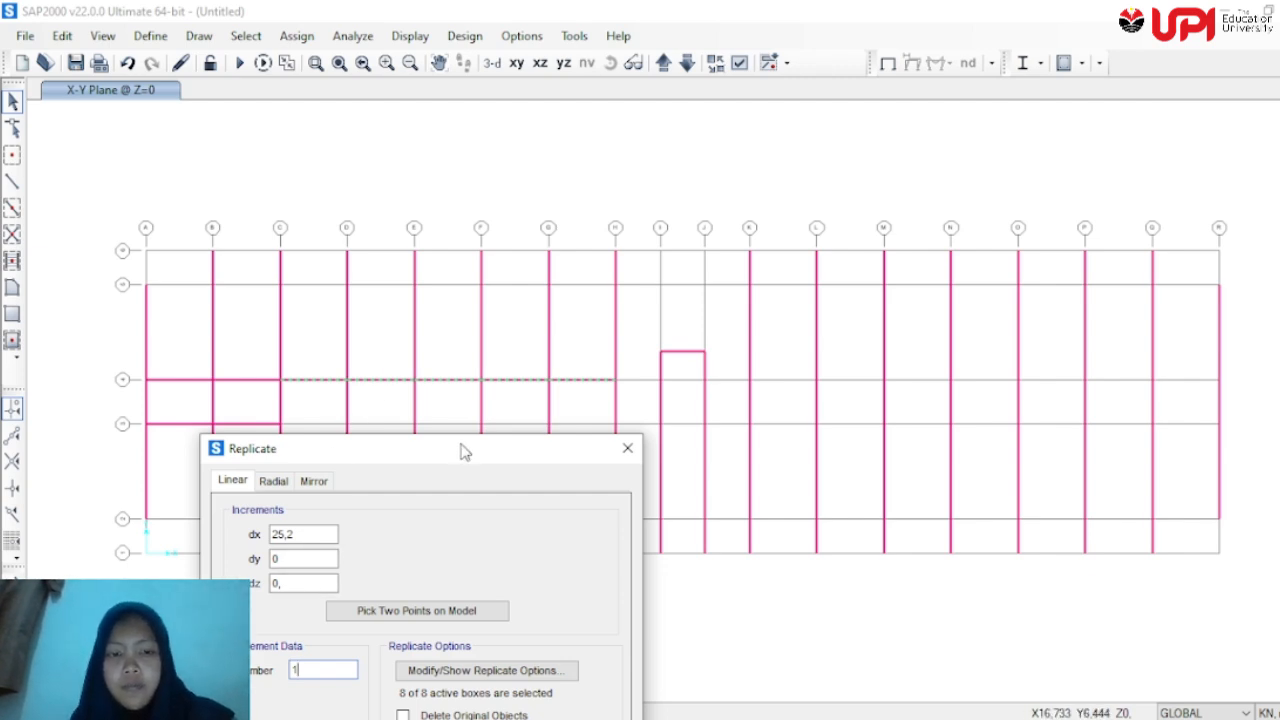
drag(465, 452, 824, 55)
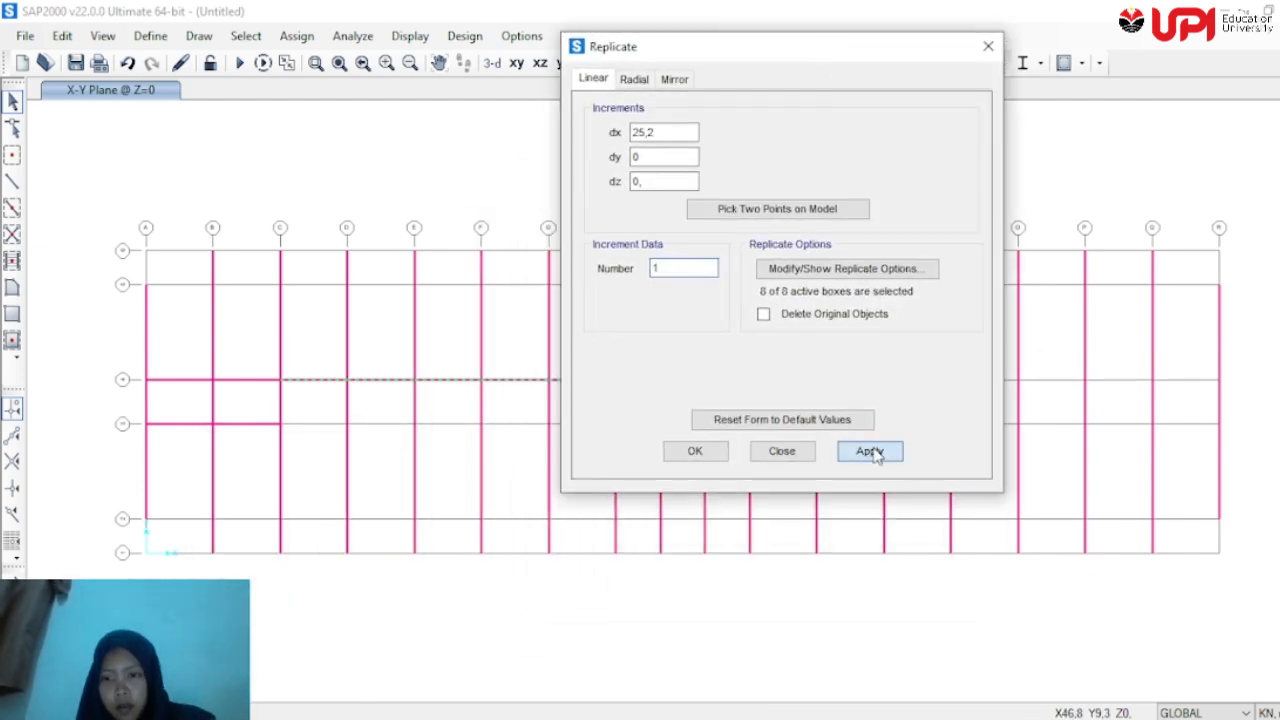
click(870, 451)
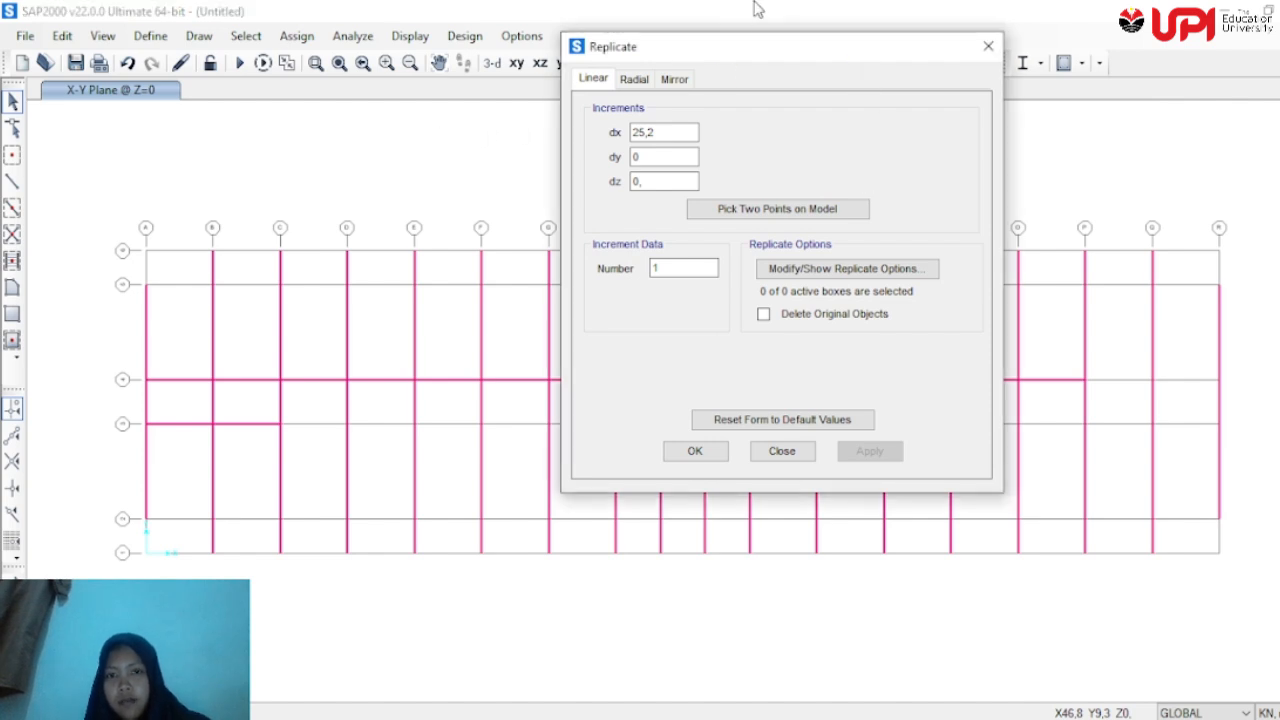
Replicate the O–P beam on grid line 4 twice along X with dx 3,6 and dy 0
drag(757, 43, 350, 63)
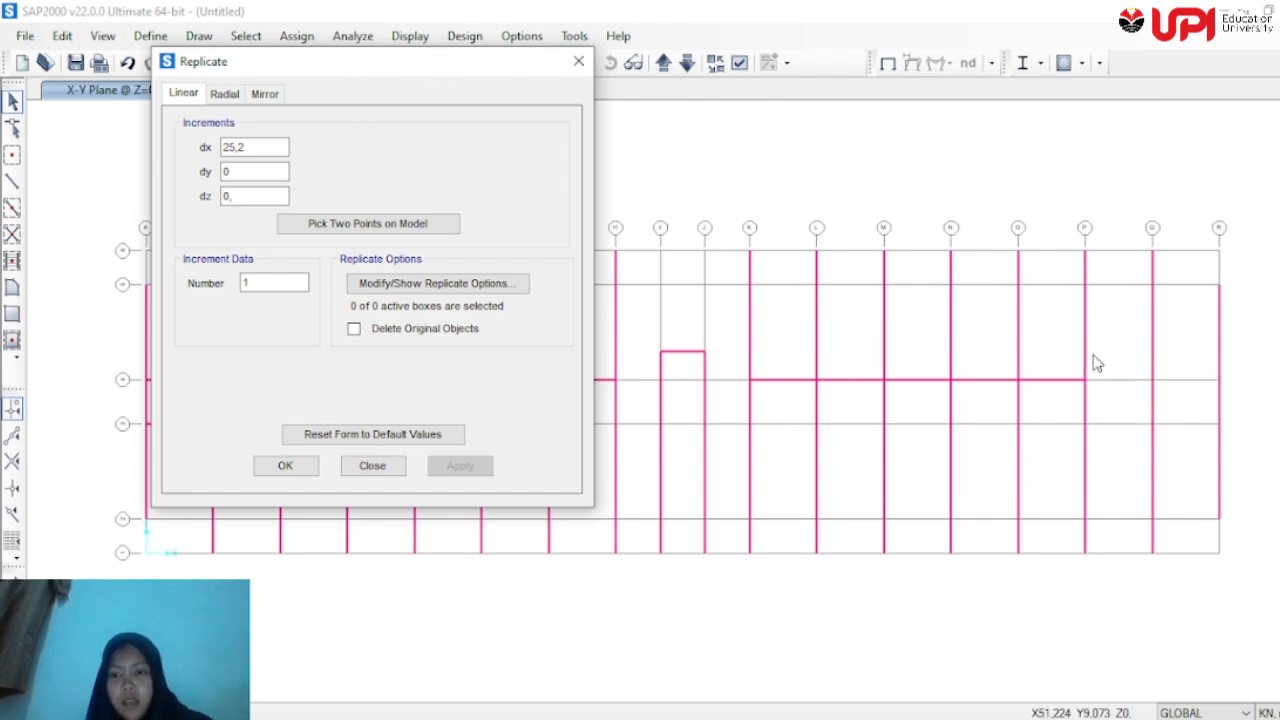
click(1055, 366)
click(1056, 375)
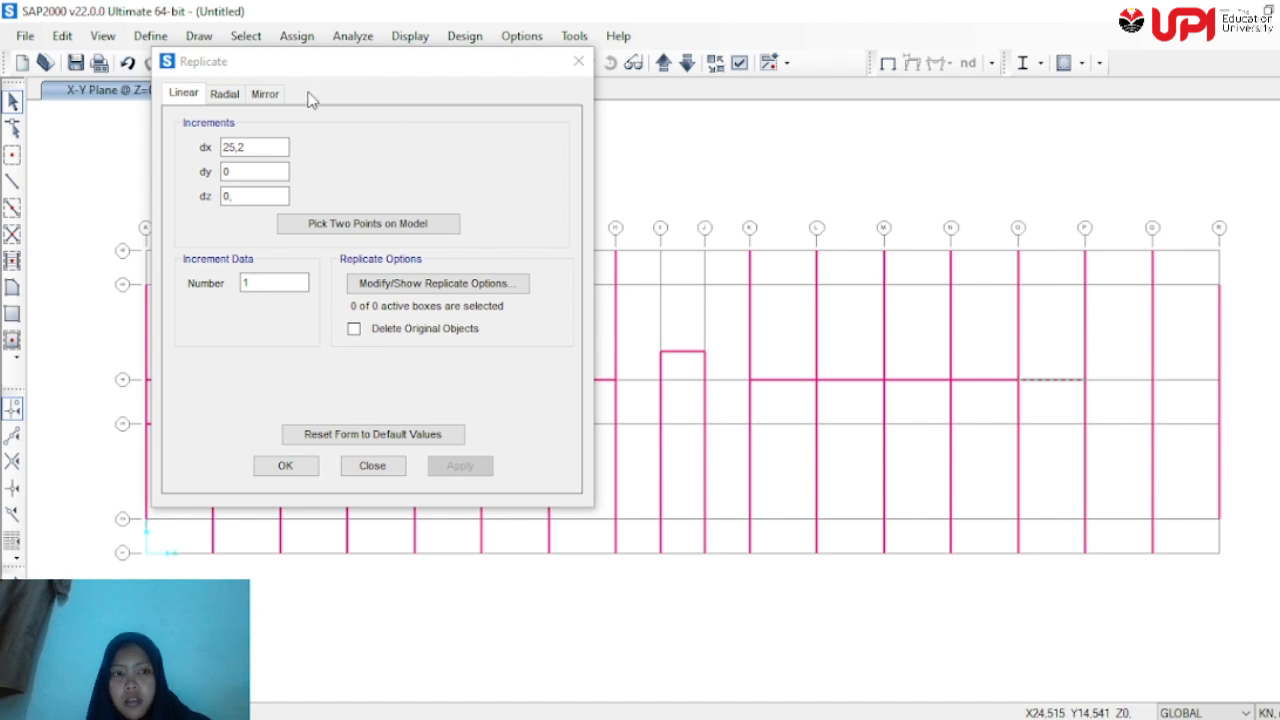
drag(253, 145, 193, 150)
text(3,6)
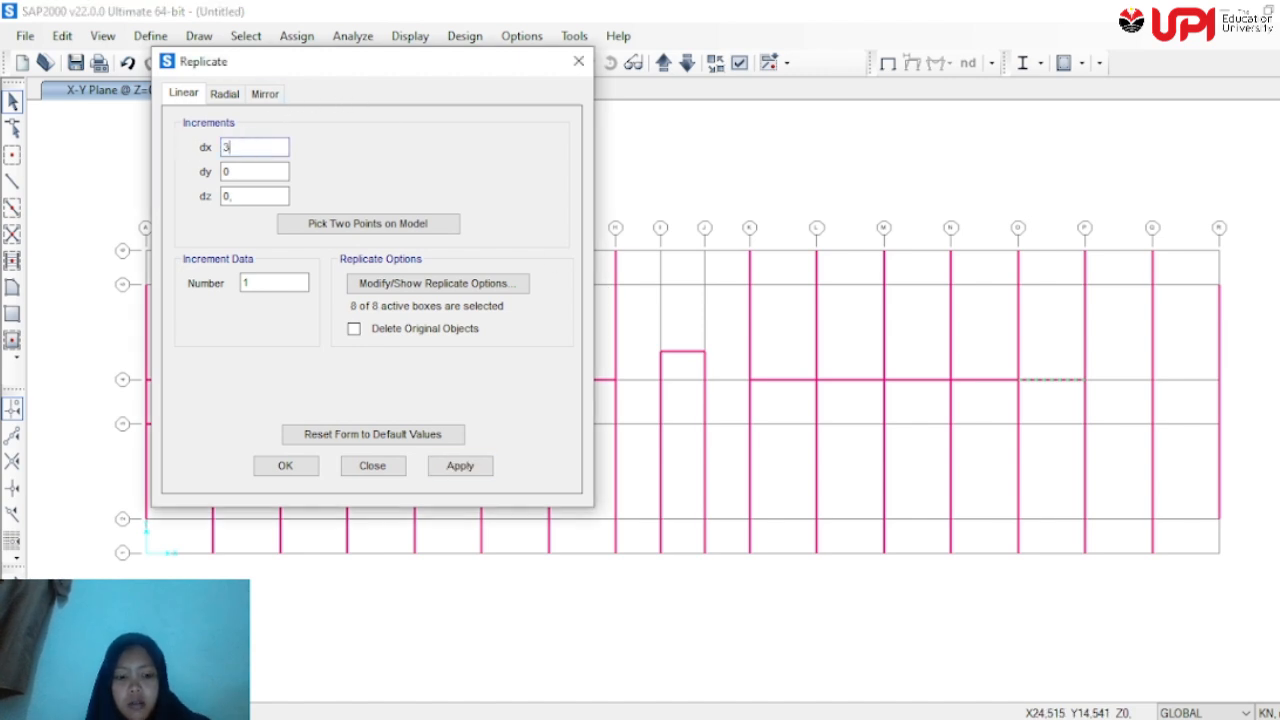
double_click(244, 283)
text(2)
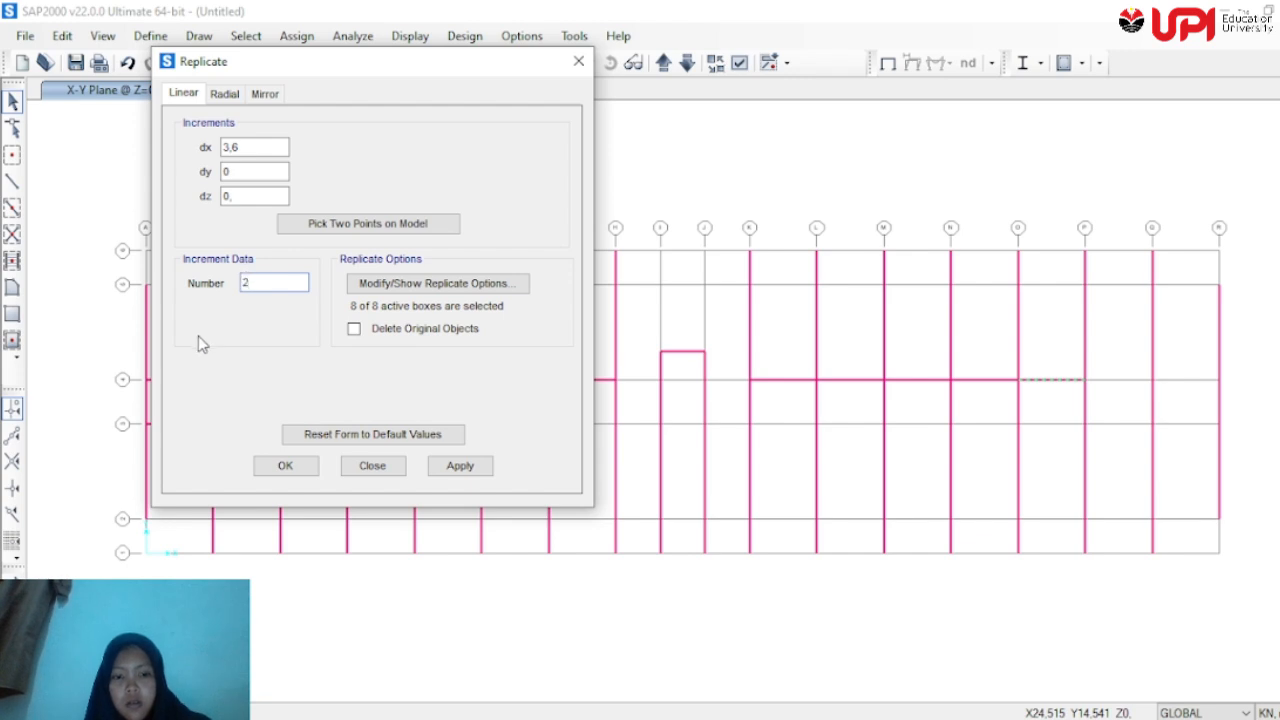
click(480, 476)
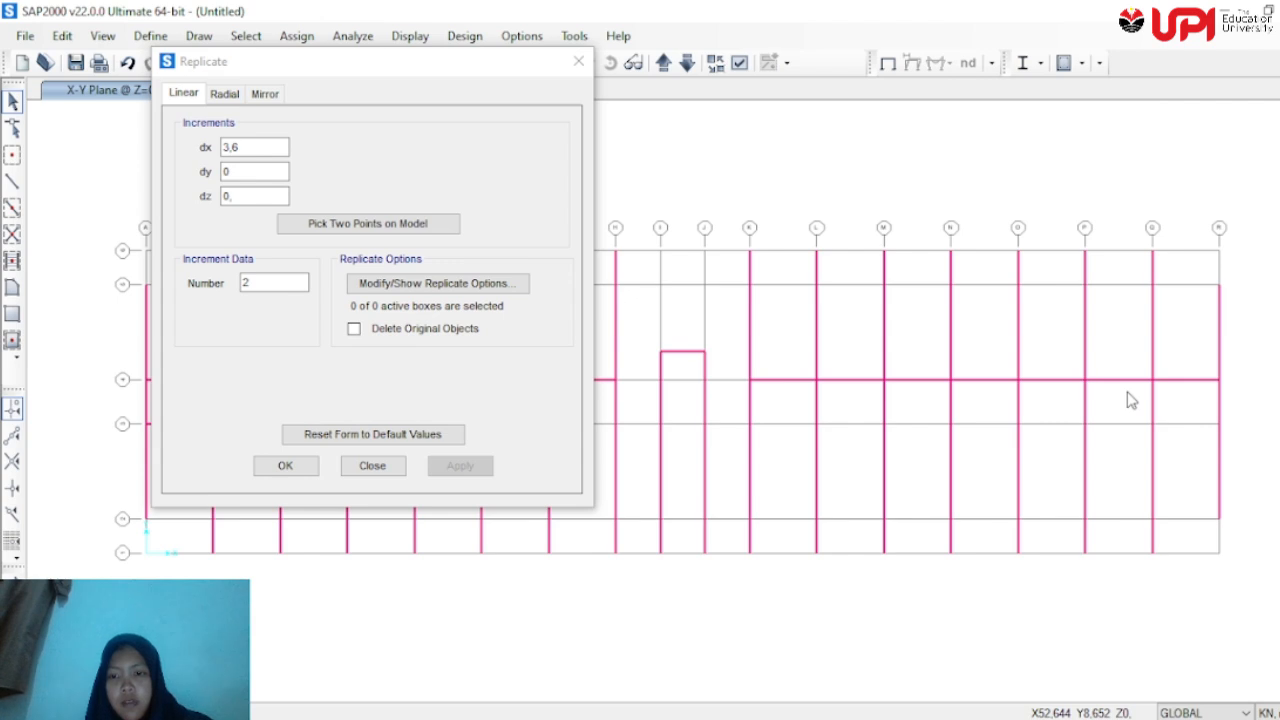
Replicate the Q–R beam on grid line 4 with dx 0, dy -2,4 and number 1
click(1196, 376)
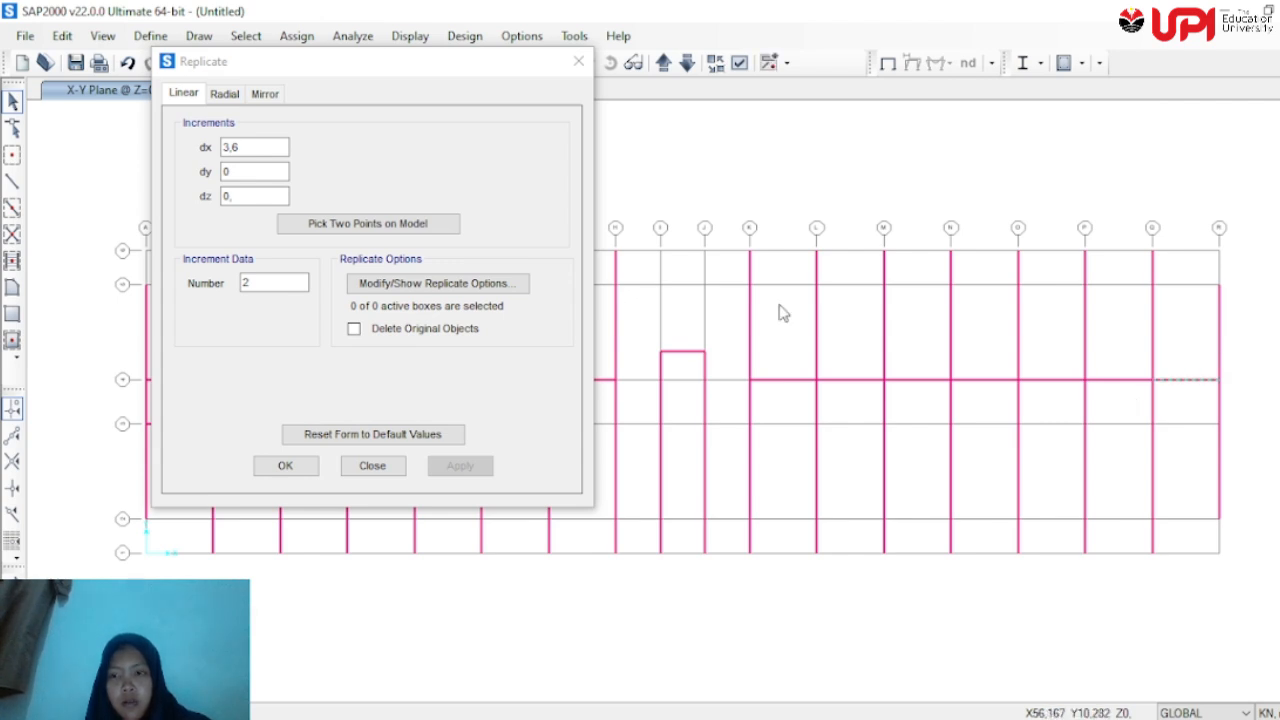
click(238, 152)
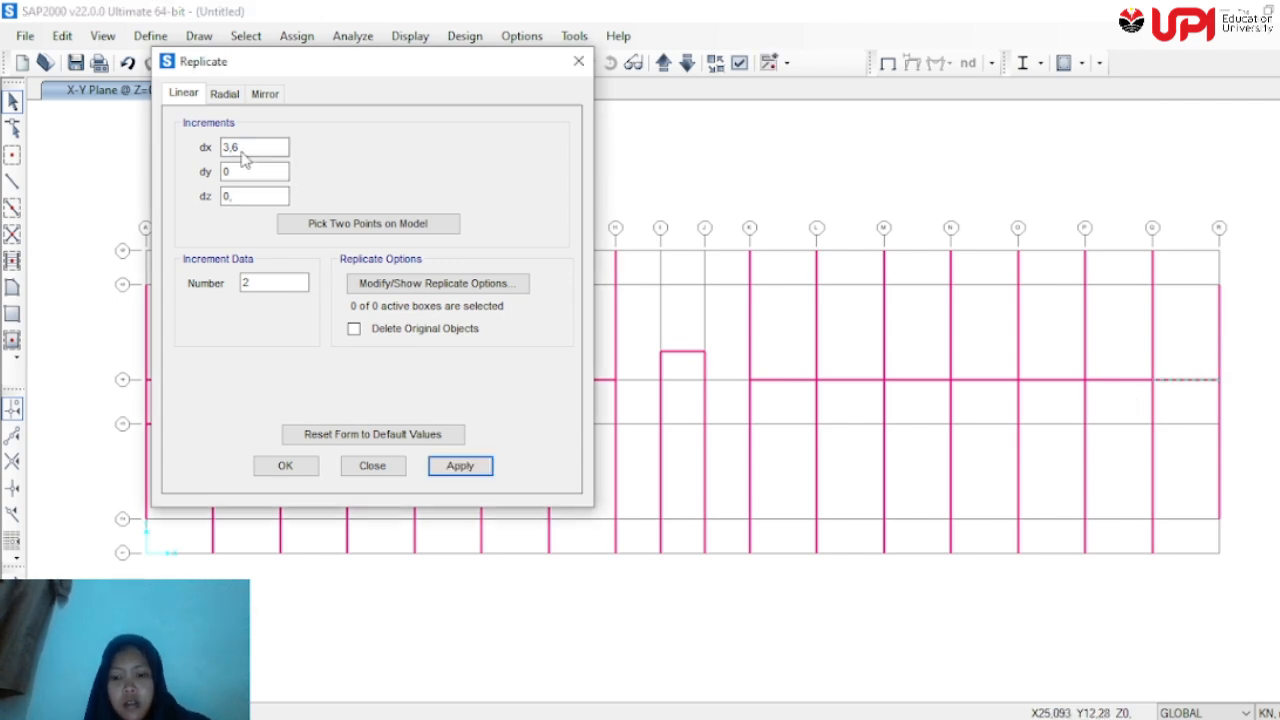
key(BackSpace)
key(BackSpace)
key(BackSpace)
text(0)
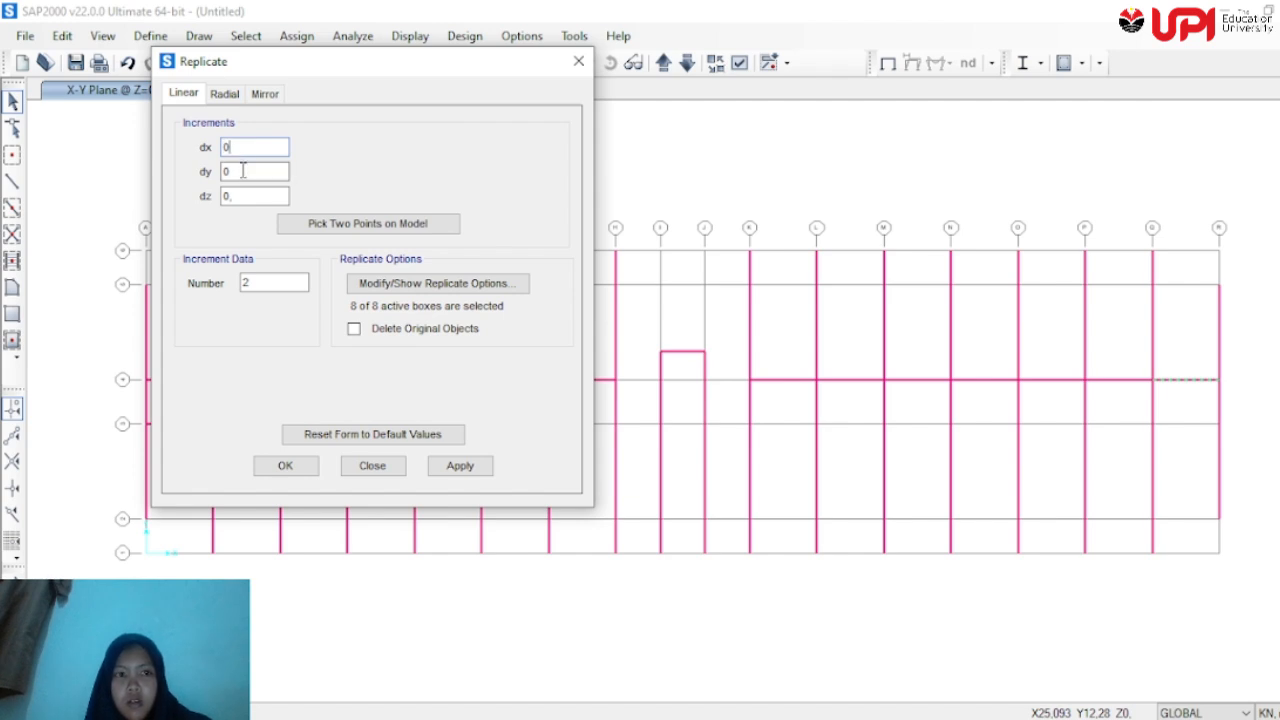
key(BackSpace)
text(-2,4)
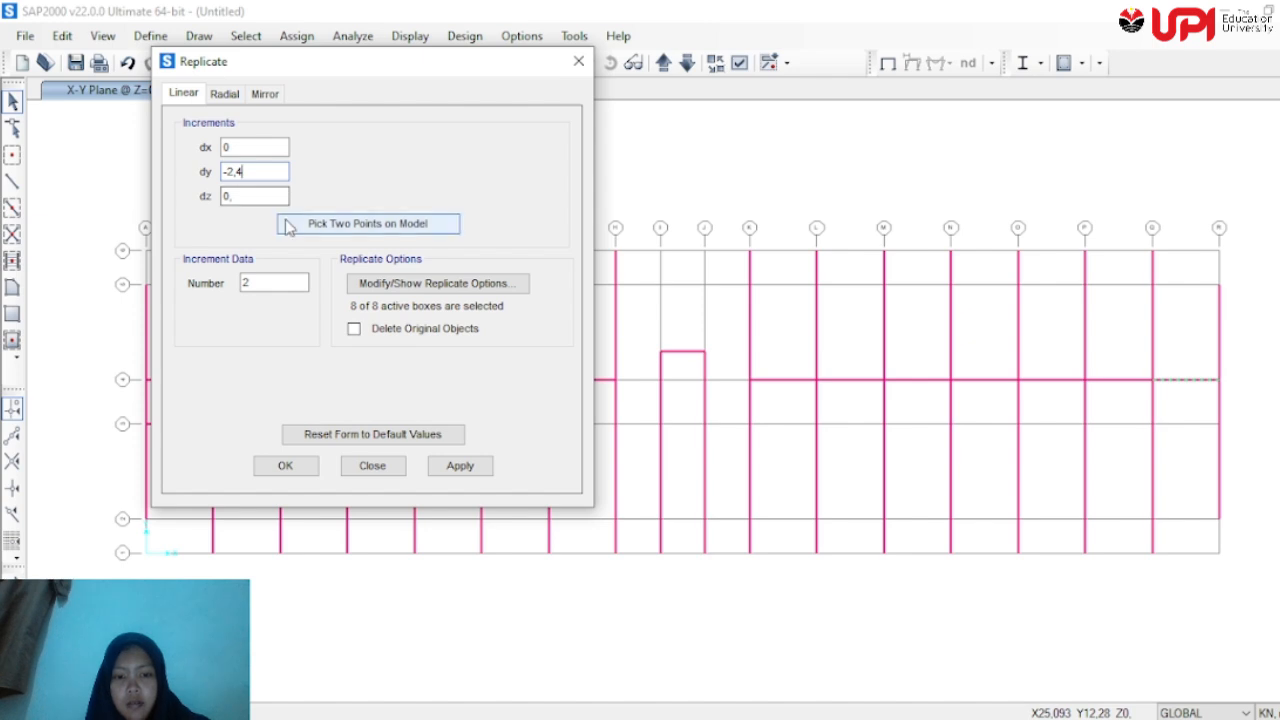
click(259, 284)
key(BackSpace)
text(1)
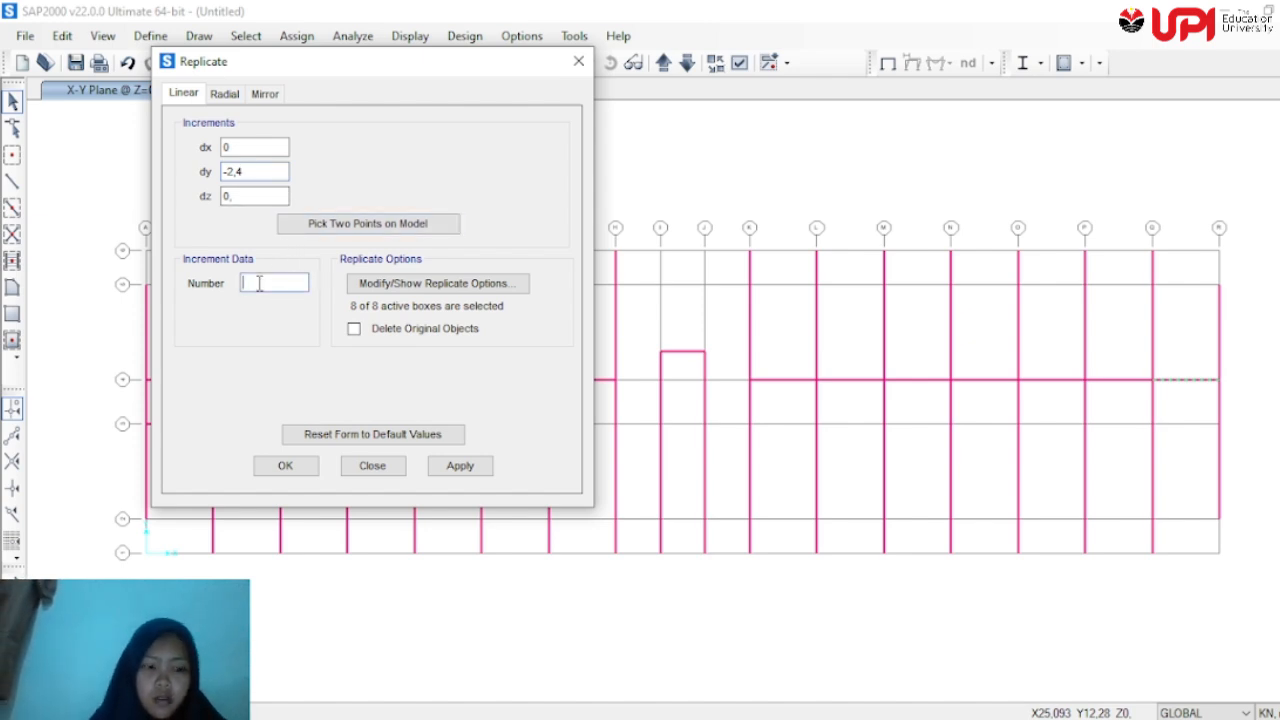
click(460, 466)
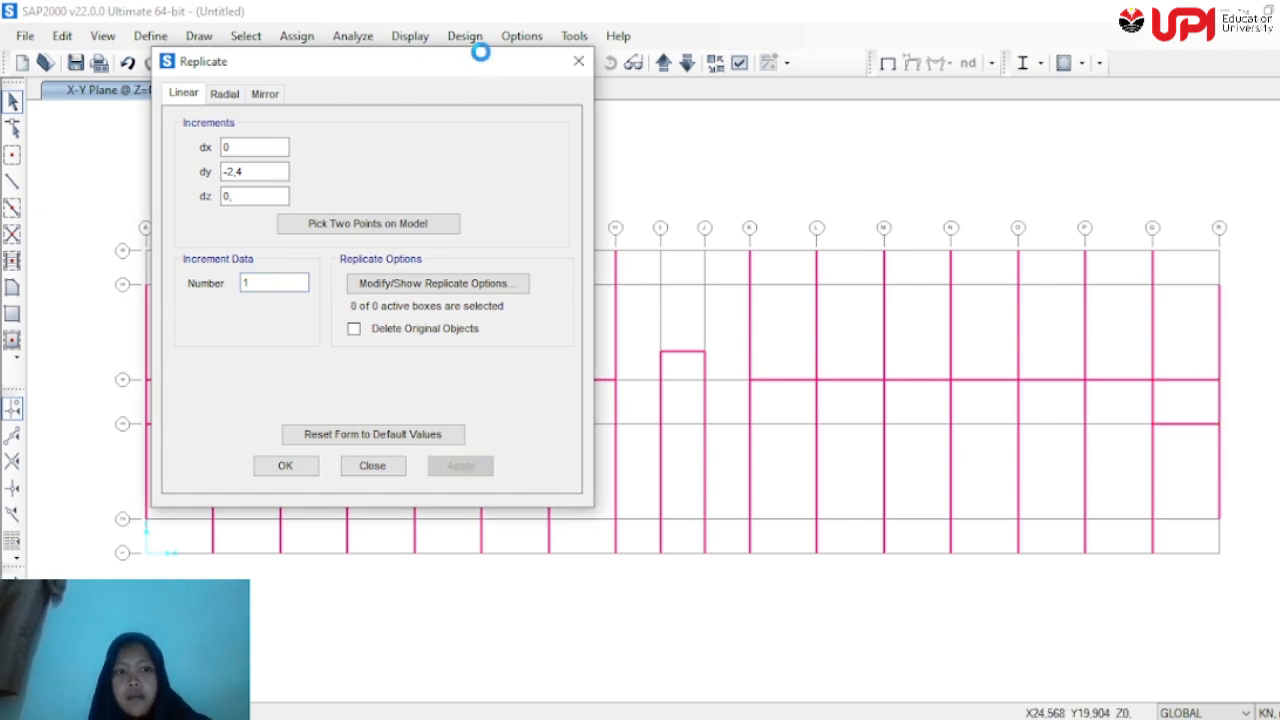
Replicate the P–Q beam on grid line 4 once with dx 0 and dy -2,4
drag(518, 58, 505, 35)
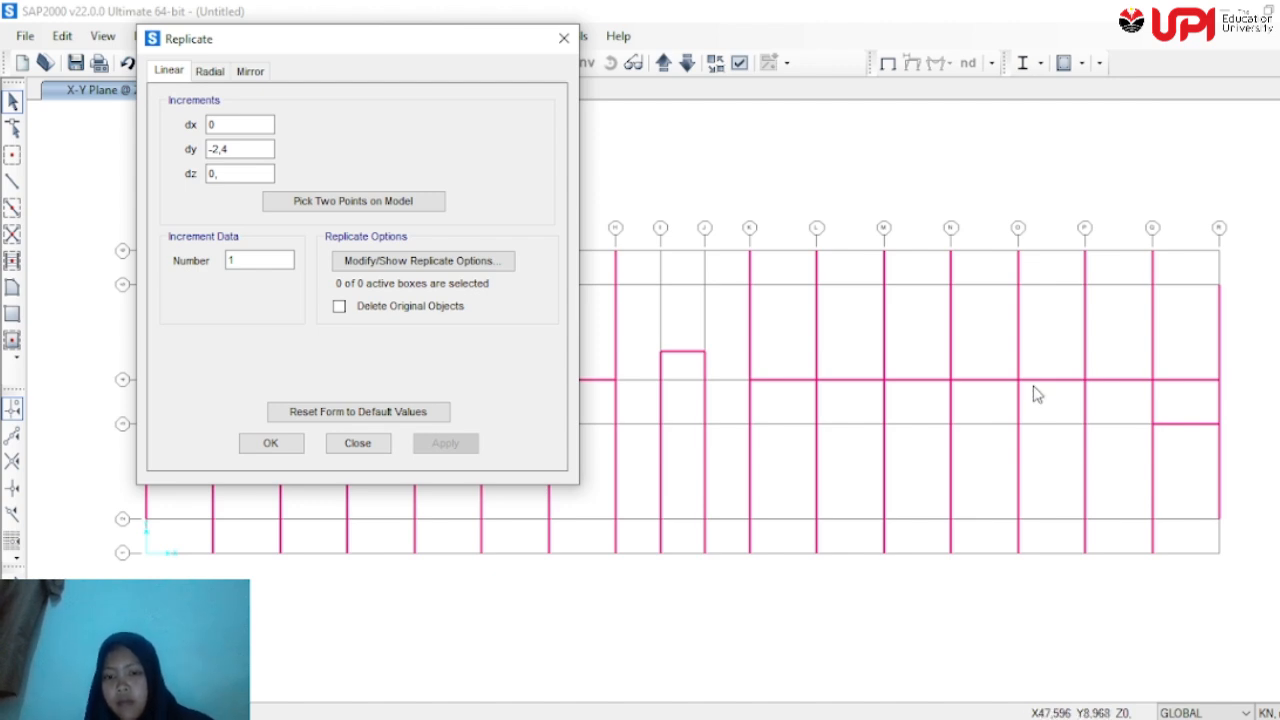
click(1120, 380)
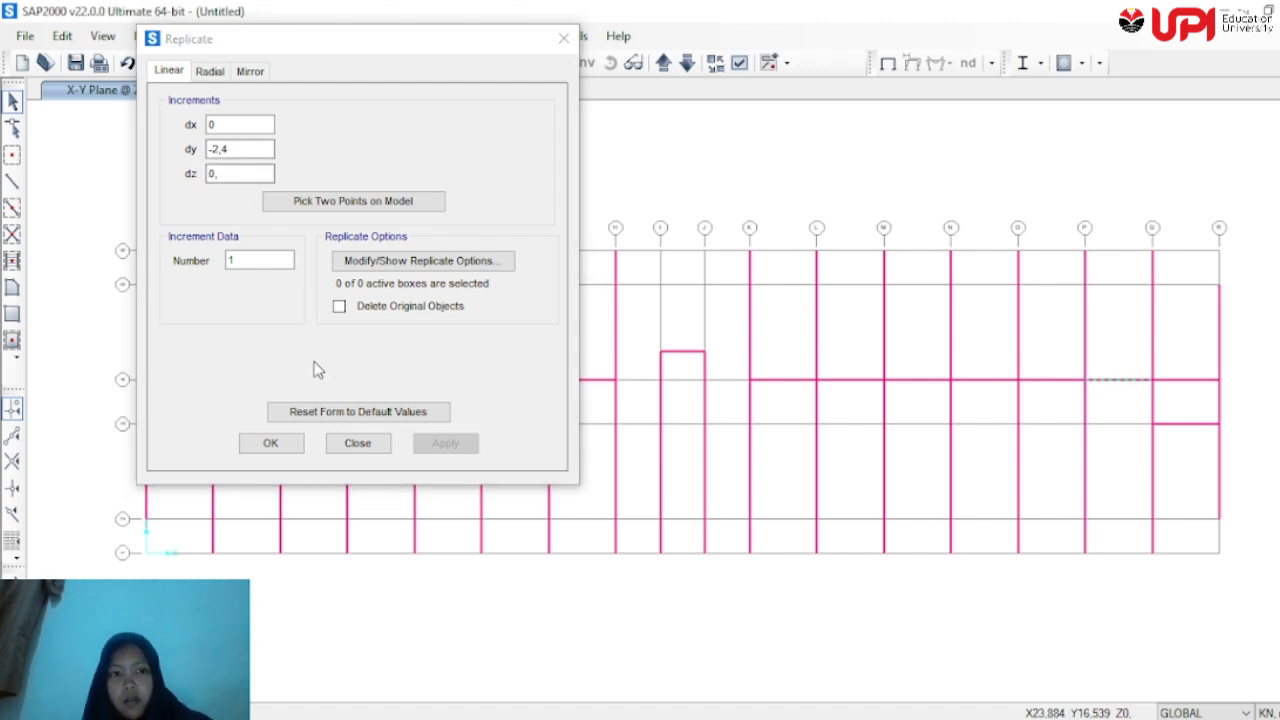
click(243, 149)
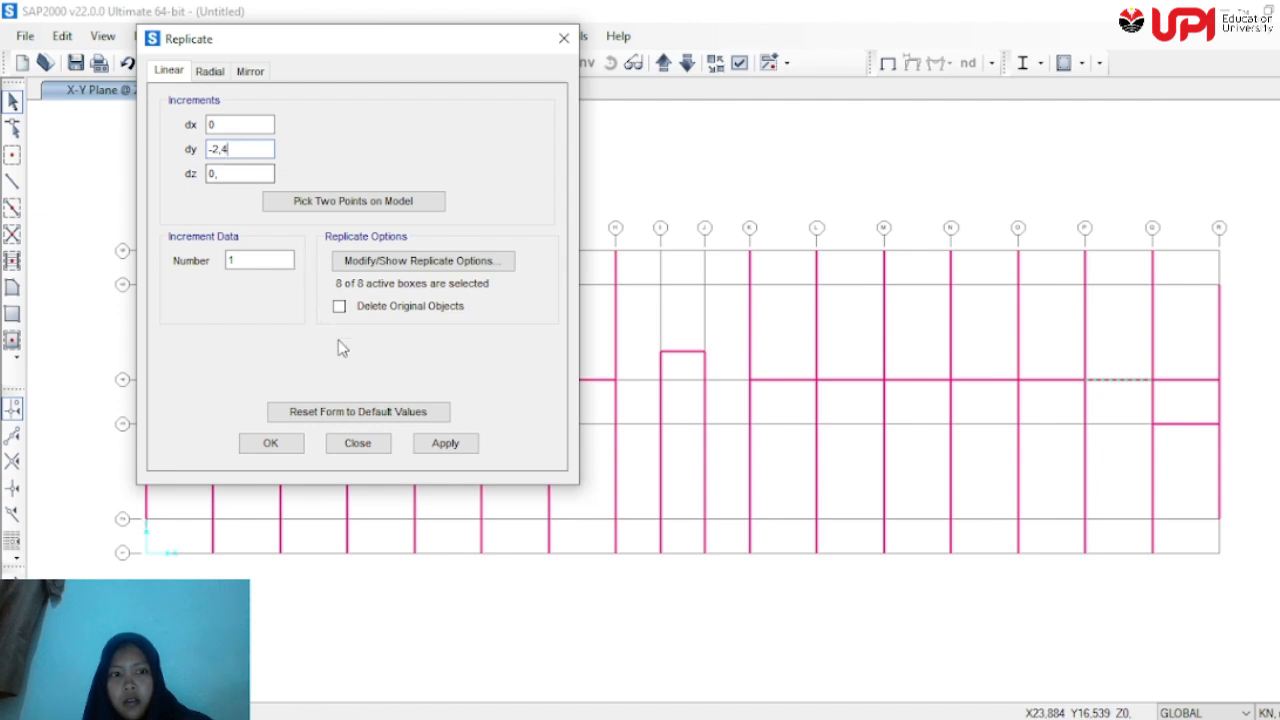
click(433, 445)
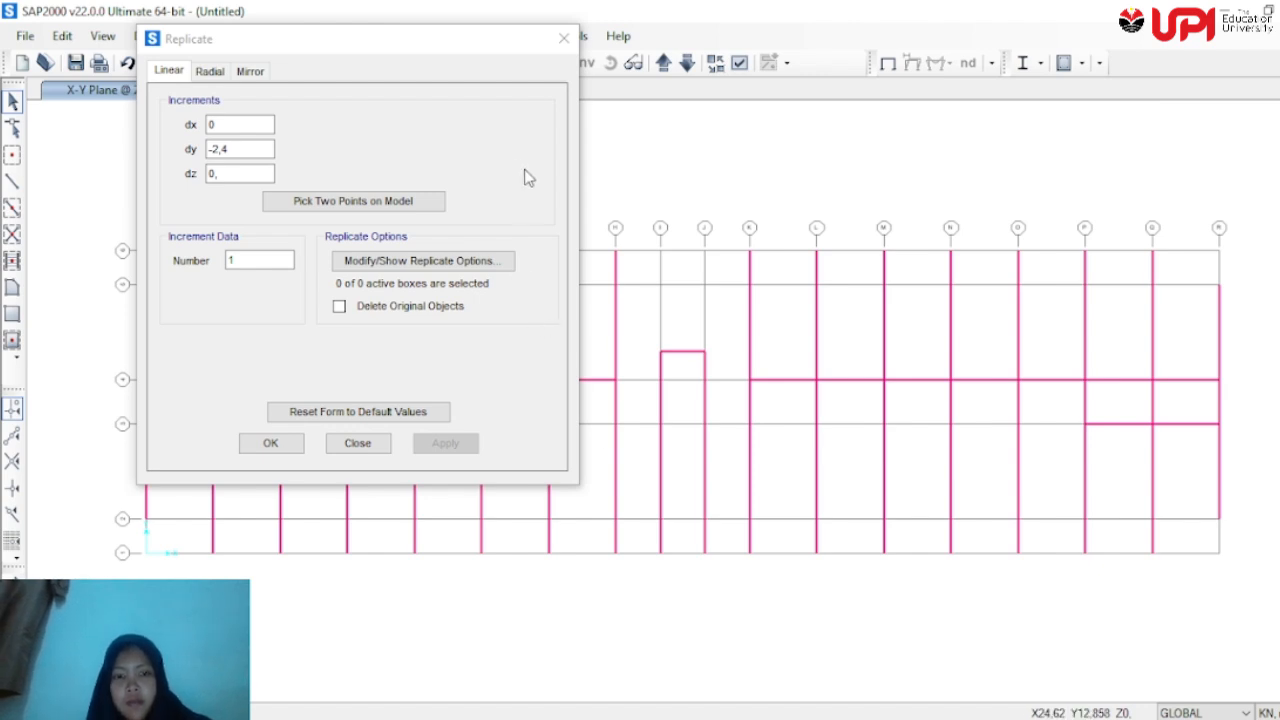
Replicate the C–H and K–P beams on grid line 4 once with dx 0 and dy 1,8-9,3 (-7,5)
drag(487, 40, 592, 445)
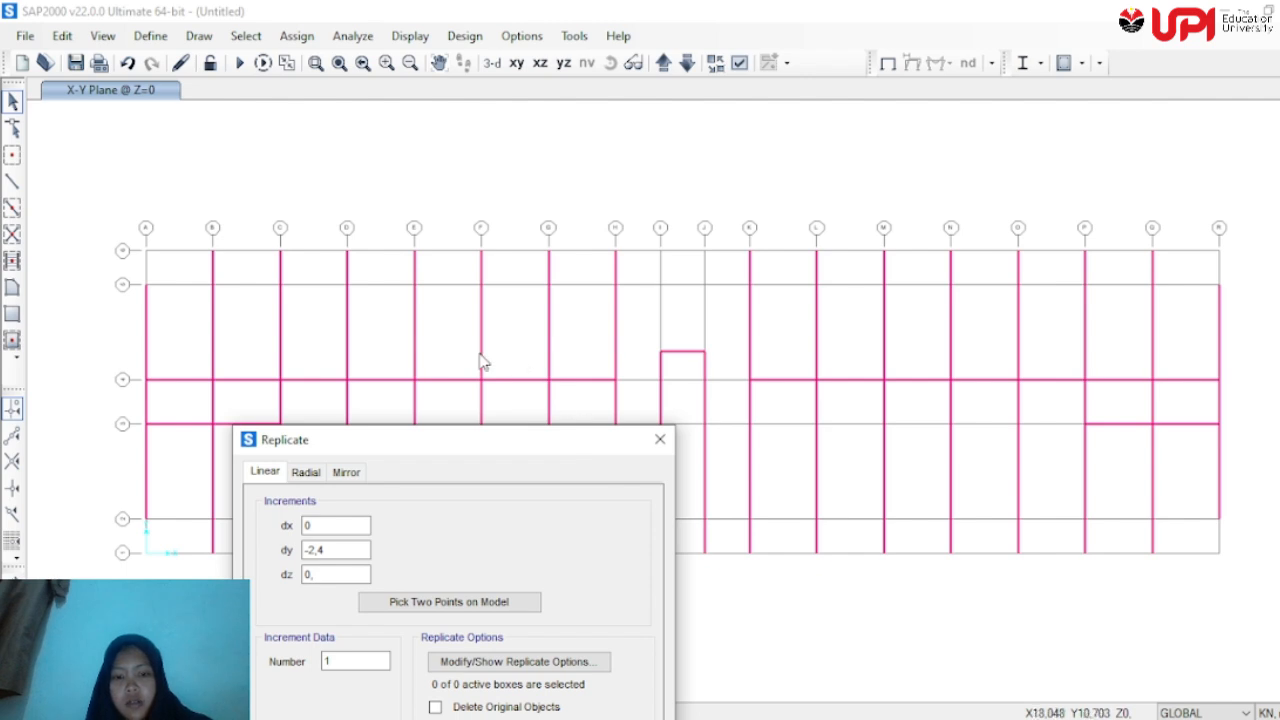
click(308, 379)
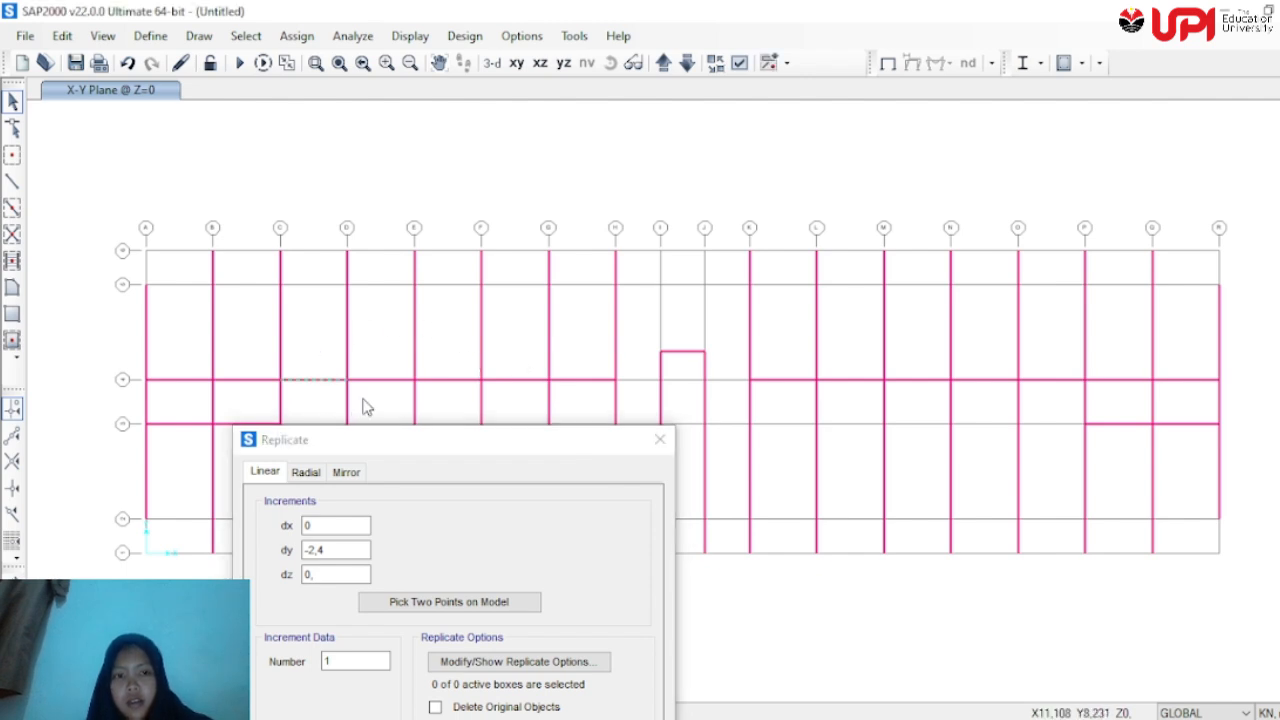
drag(383, 360, 366, 405)
drag(440, 363, 424, 409)
drag(517, 374, 503, 417)
drag(570, 370, 562, 406)
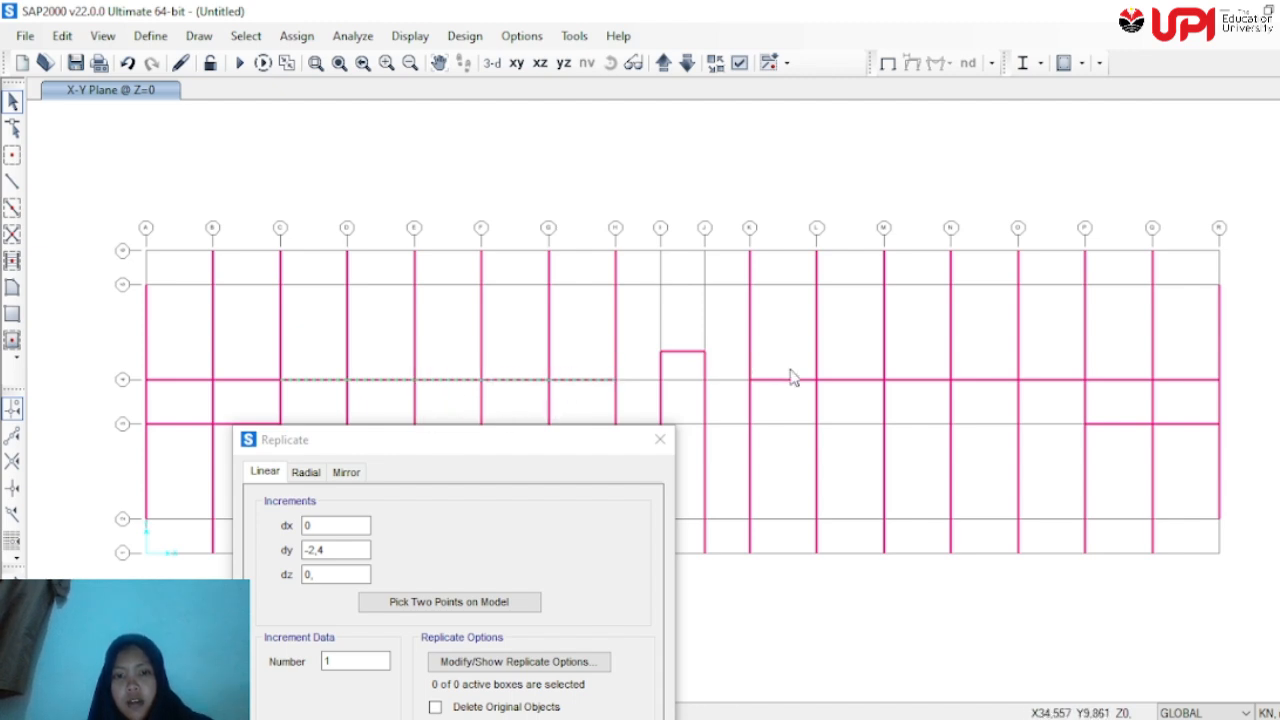
drag(790, 369, 783, 391)
drag(858, 361, 845, 391)
drag(908, 366, 975, 404)
drag(1032, 362, 1051, 388)
click(465, 441)
drag(465, 441, 1033, 181)
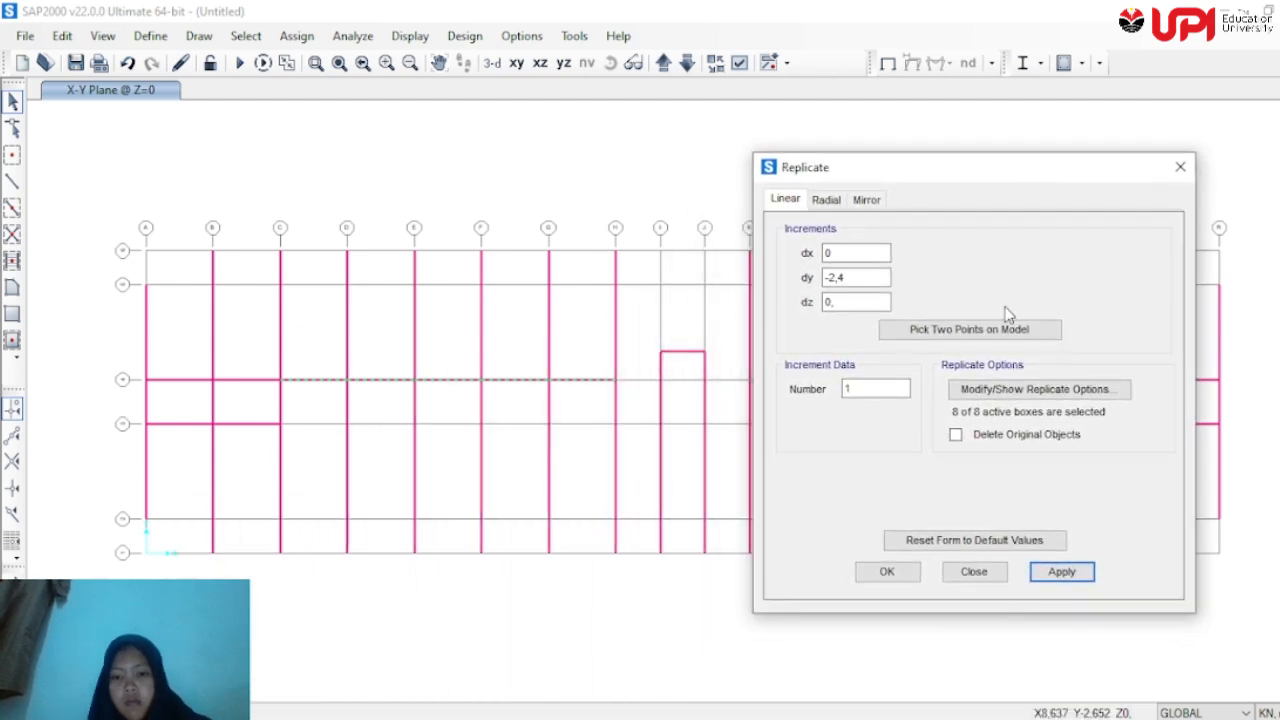
click(870, 279)
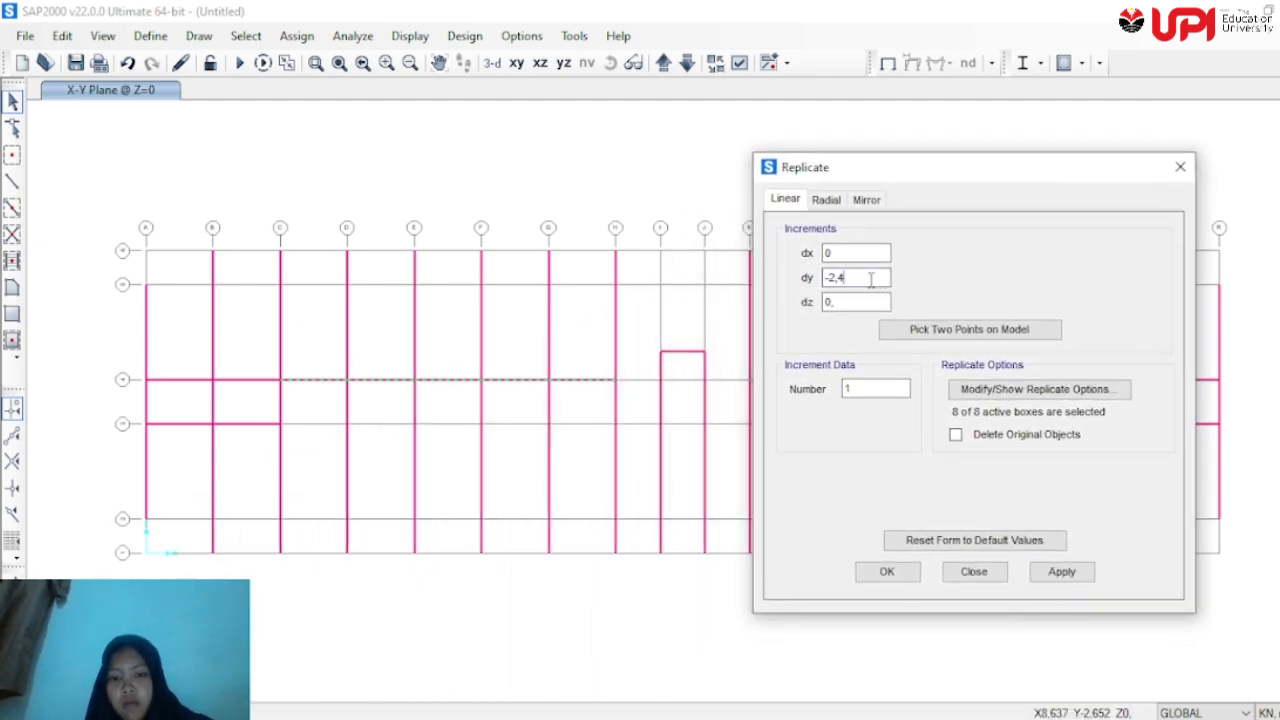
key(BackSpace)
key(BackSpace)
key(BackSpace)
key(BackSpace)
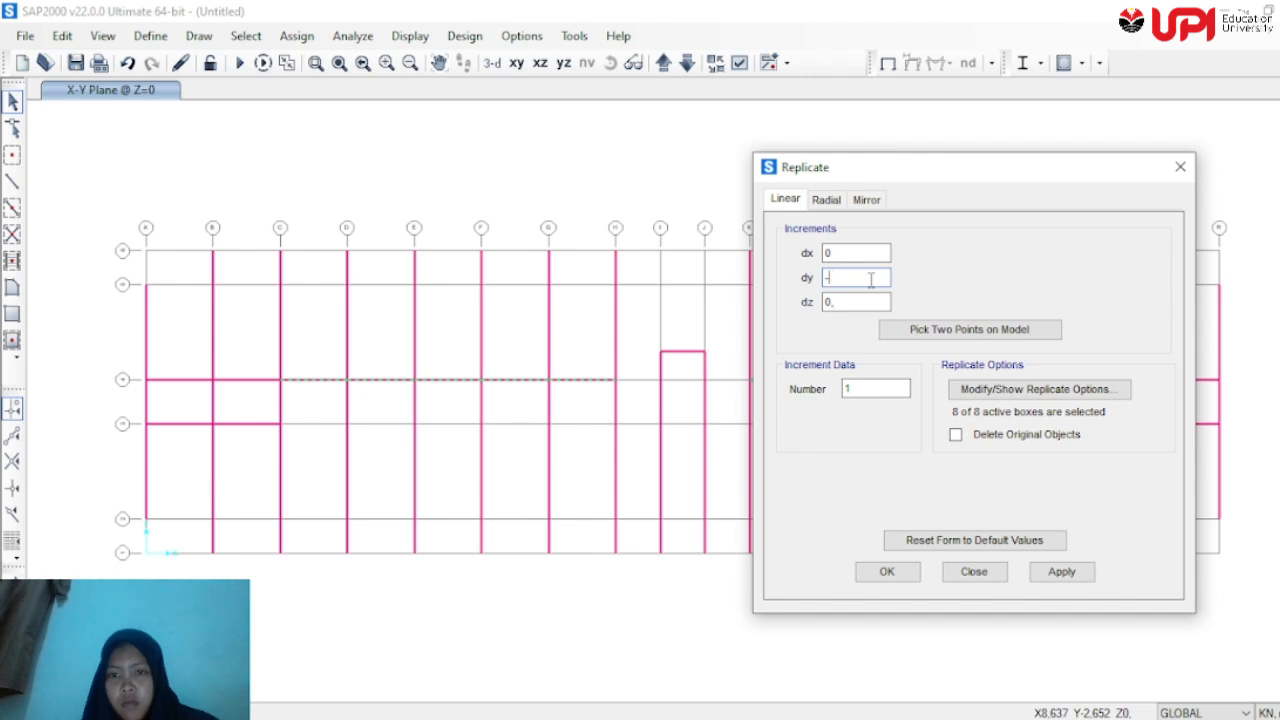
text(1,8-9,3)
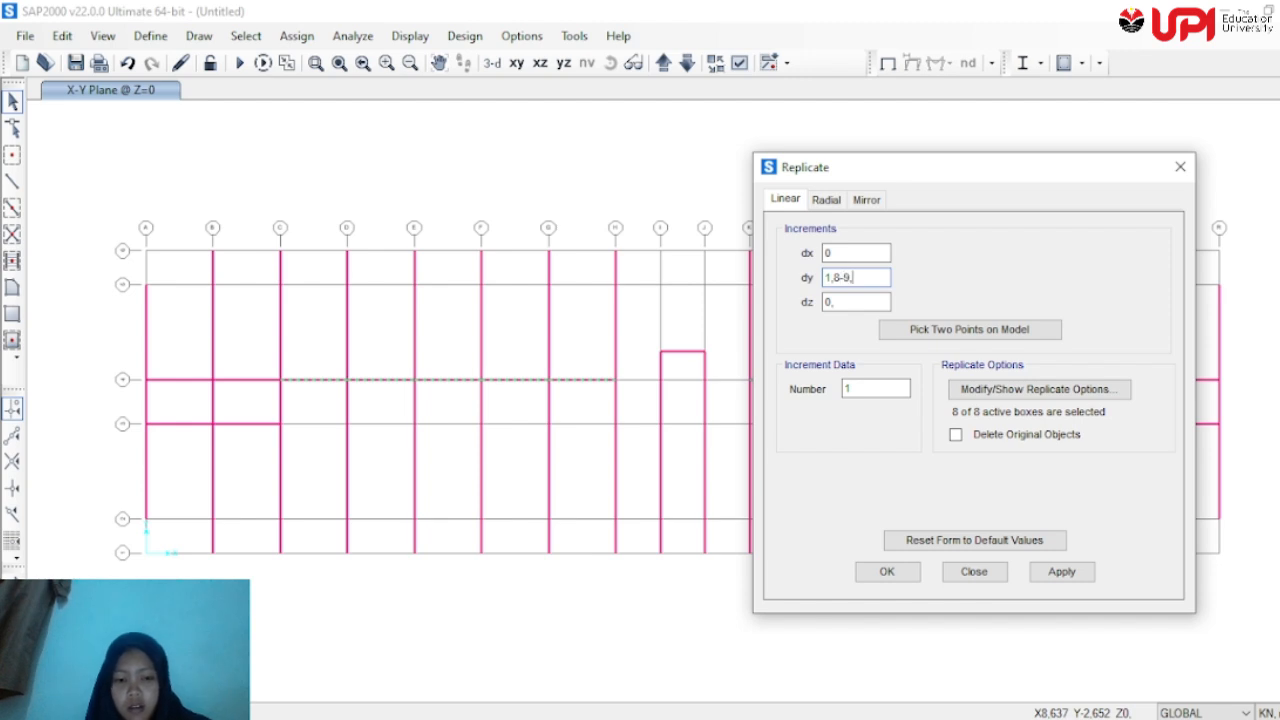
click(852, 302)
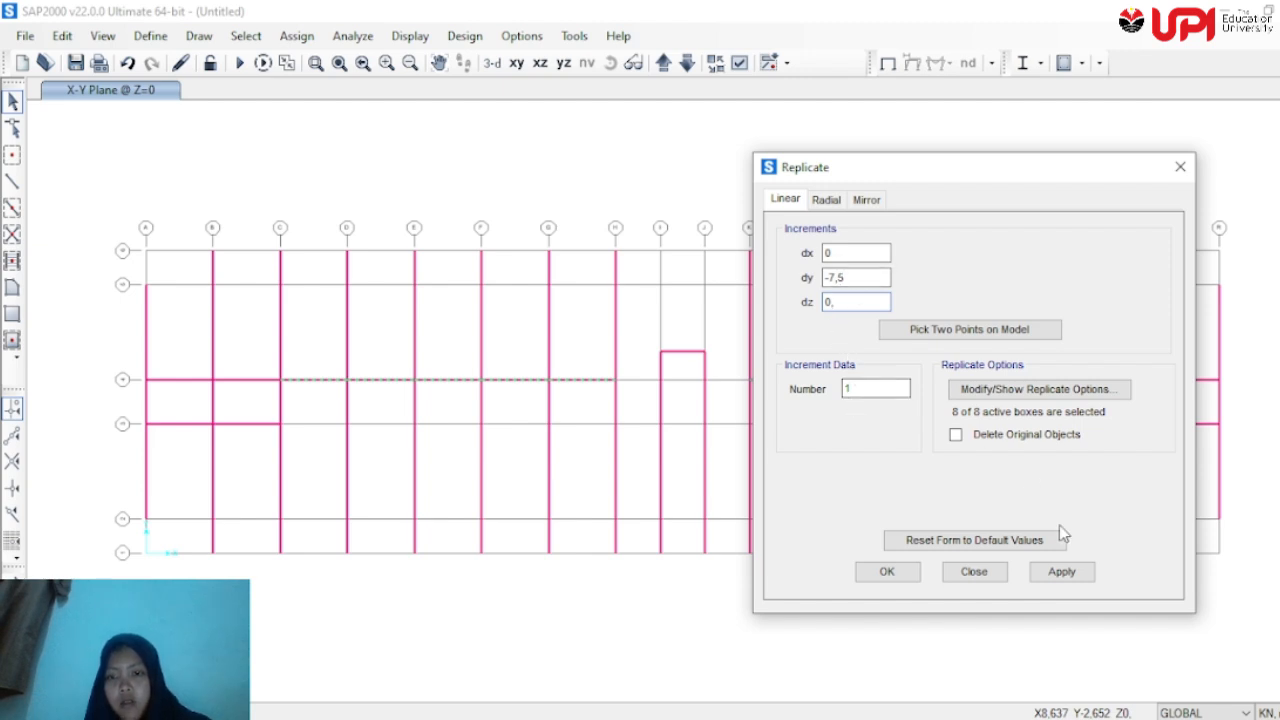
click(1051, 580)
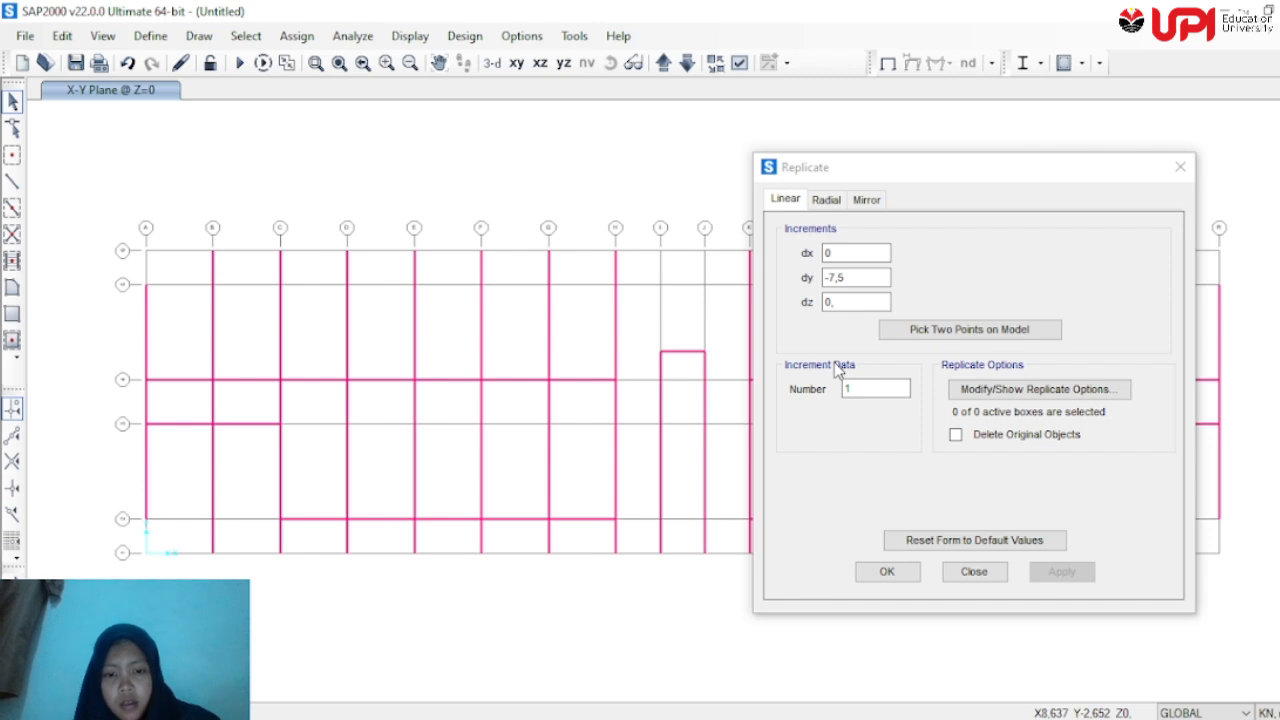
click(334, 378)
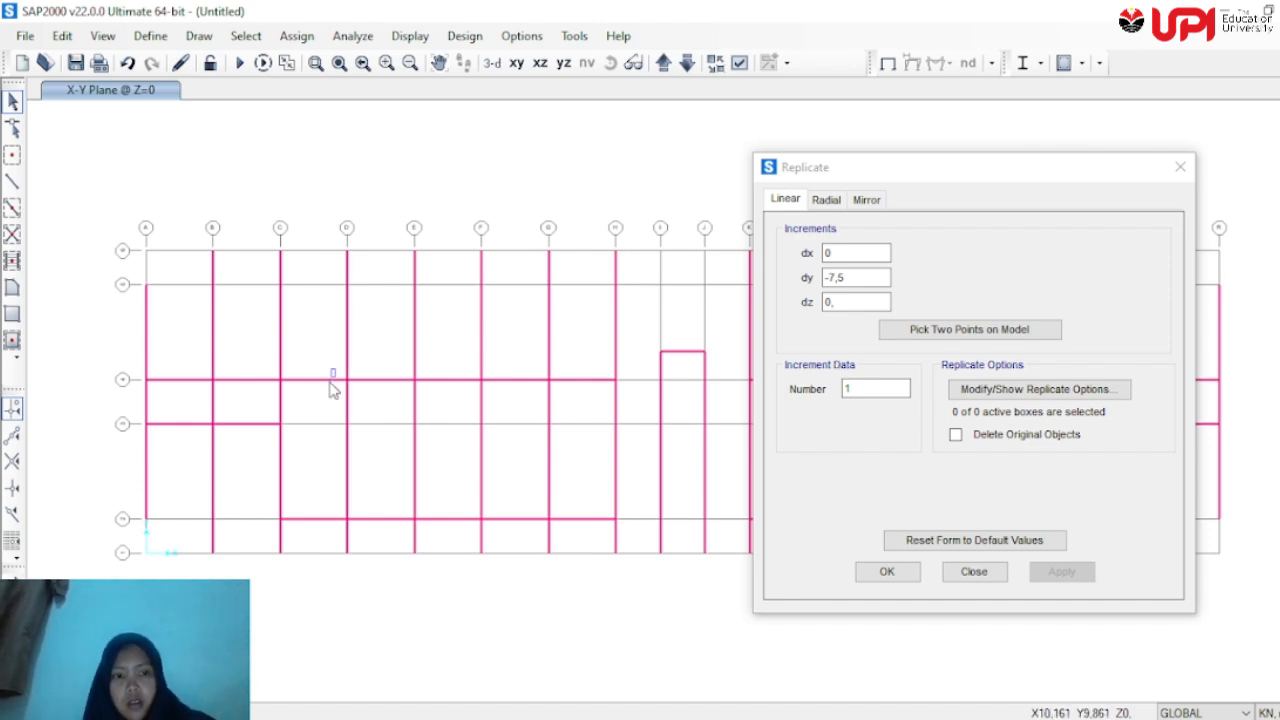
click(385, 380)
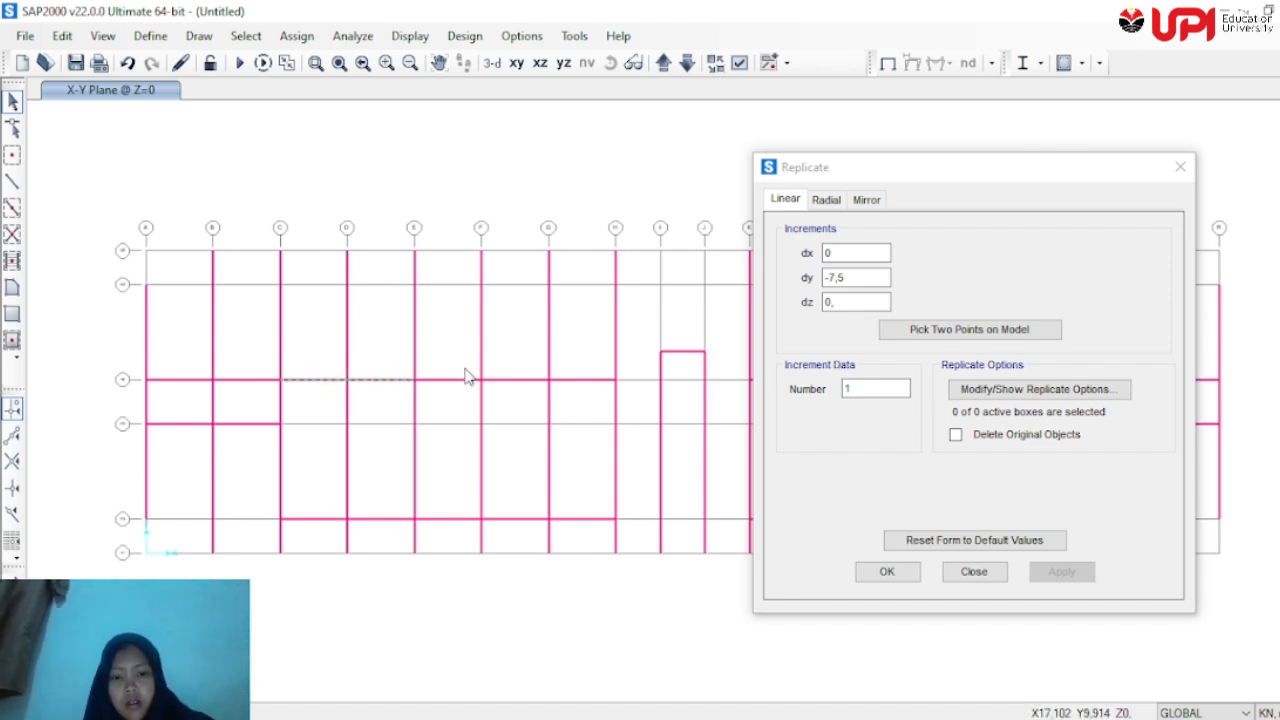
click(465, 378)
click(520, 380)
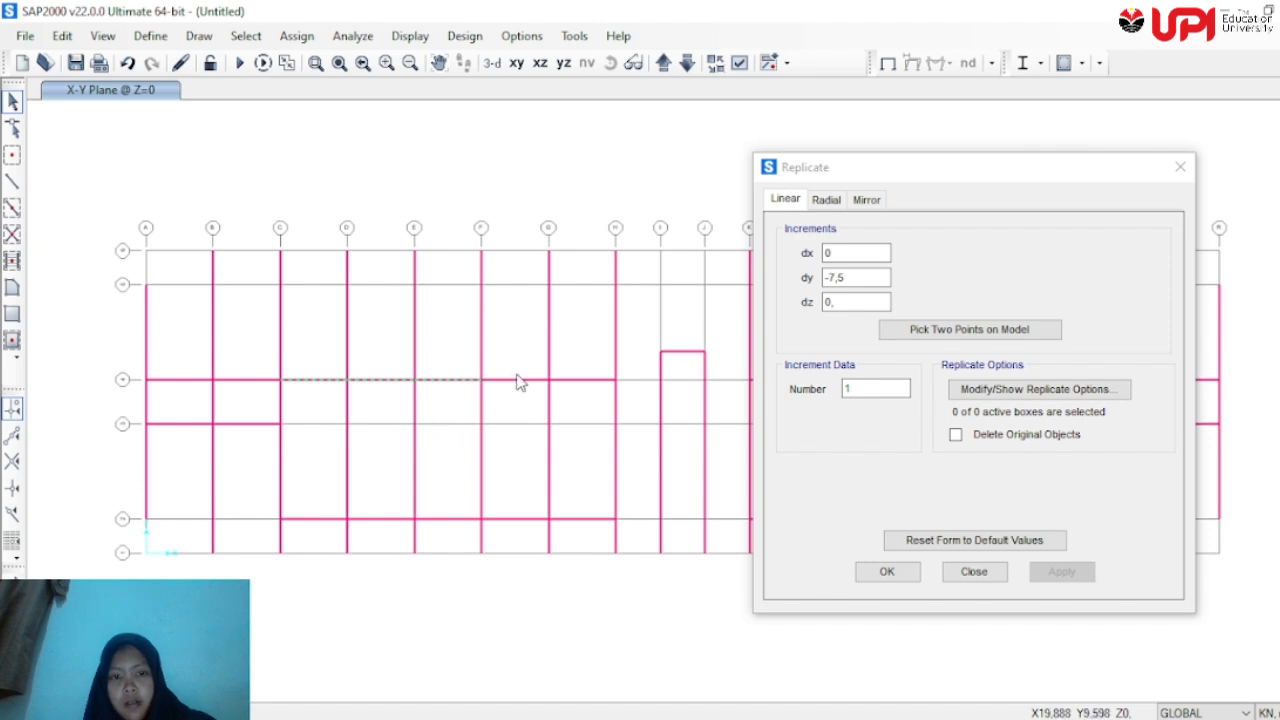
click(581, 376)
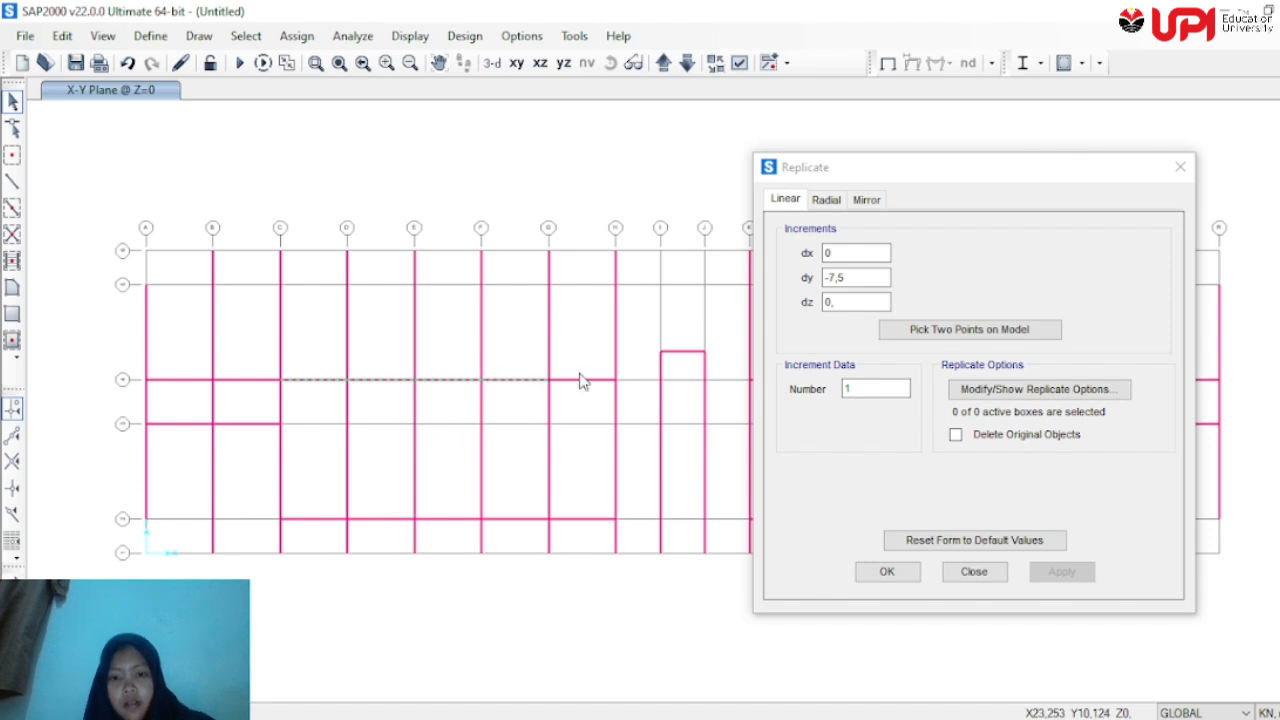
double_click(243, 379)
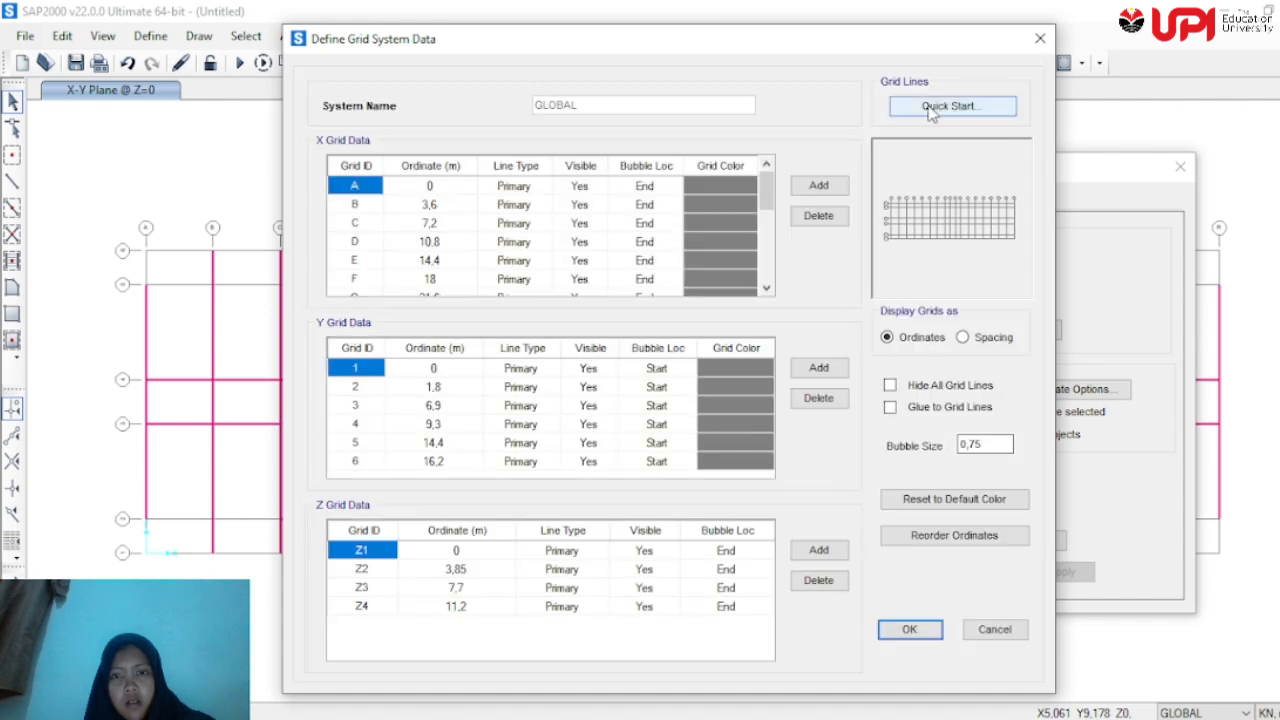
click(1040, 38)
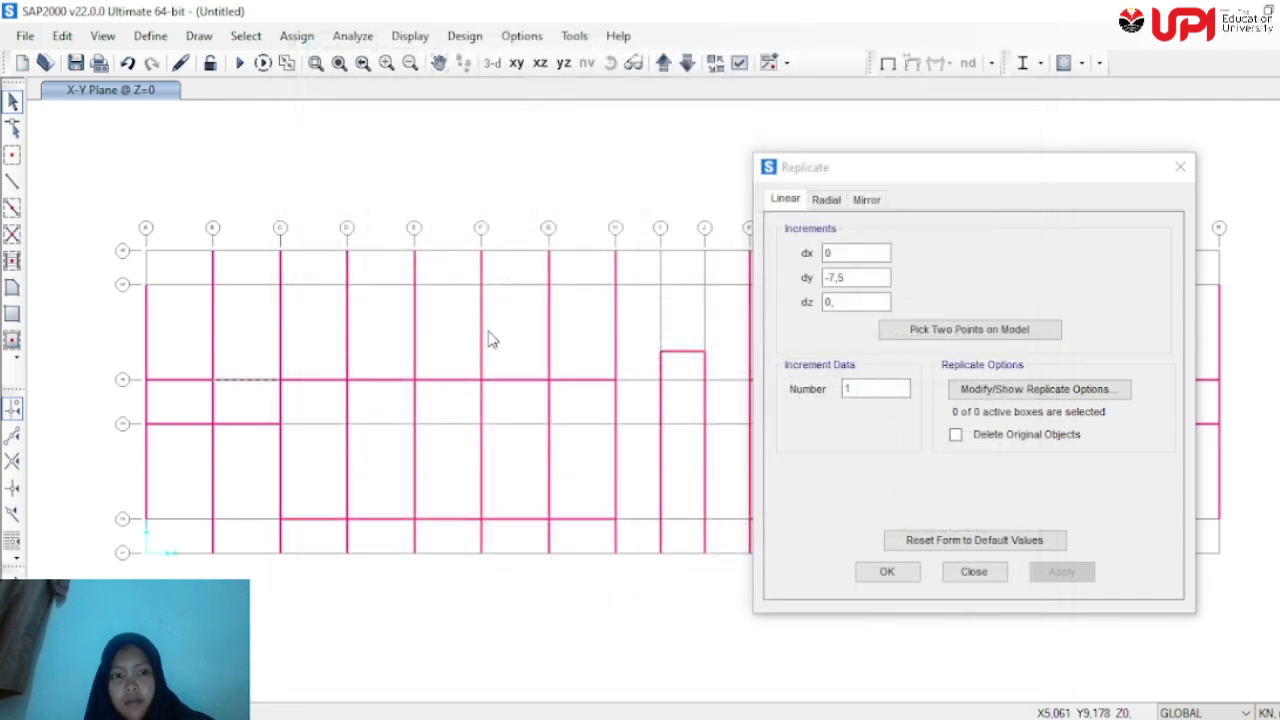
Replicate the A–H and K–R beams on grid line 4 once with dx 0 and dy 16,2-9,3 (6,9)
click(198, 378)
drag(324, 356, 308, 418)
drag(392, 360, 437, 402)
drag(509, 360, 510, 410)
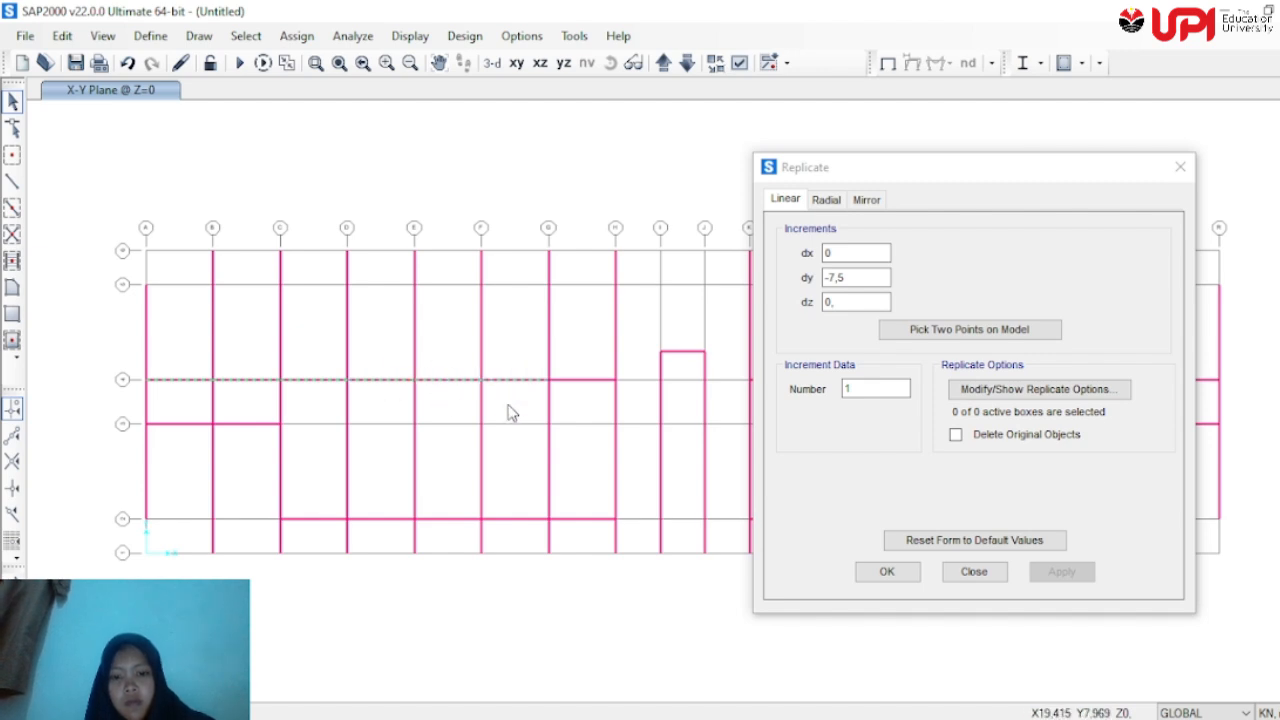
drag(603, 369, 591, 409)
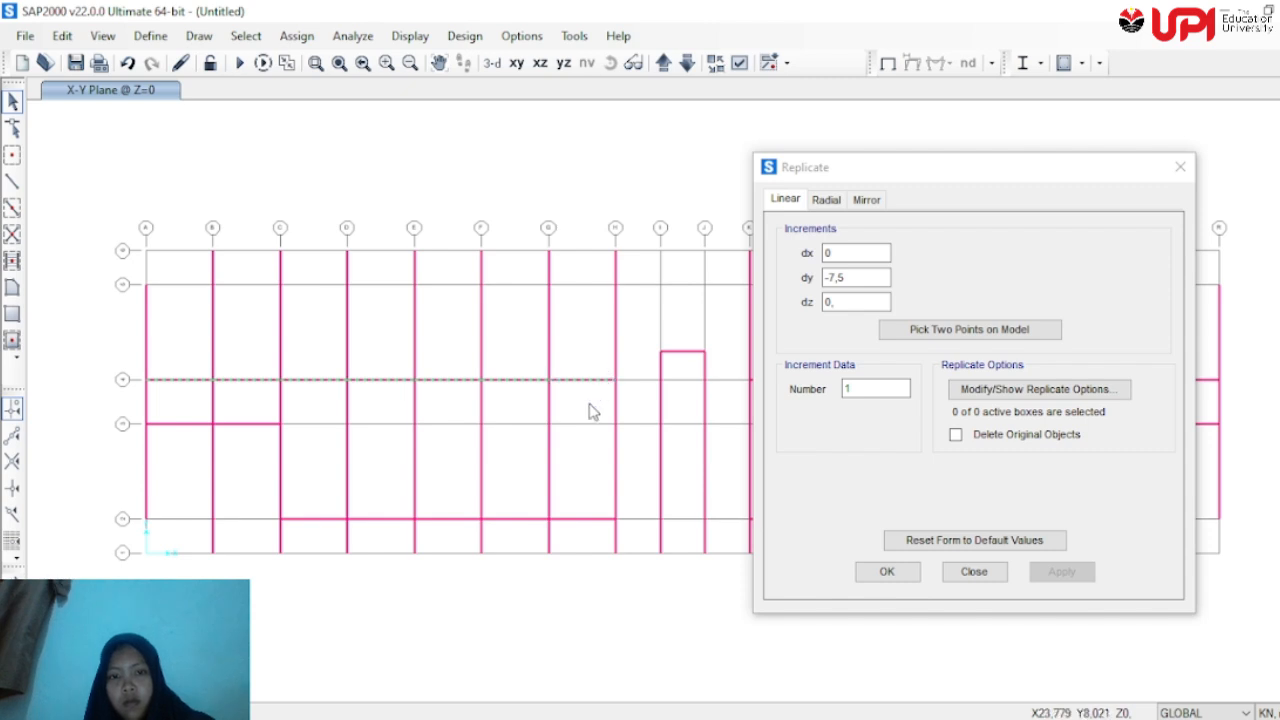
drag(923, 163, 357, 273)
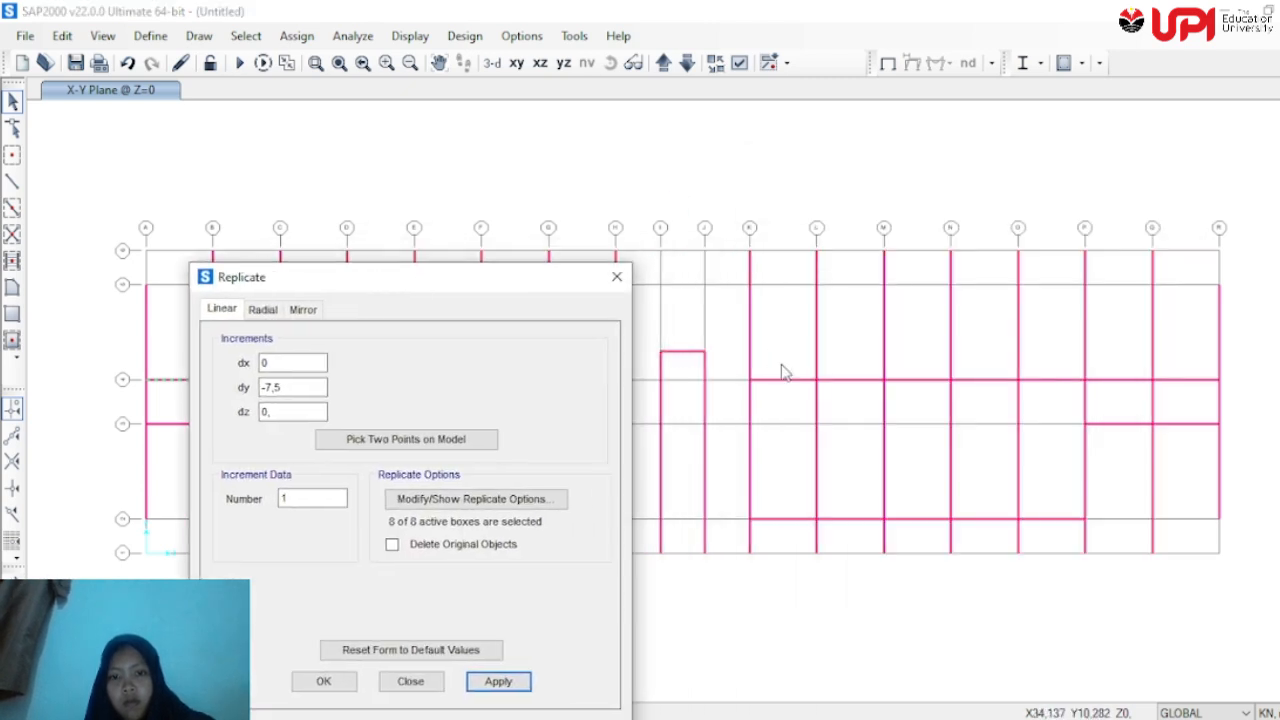
drag(781, 370, 771, 395)
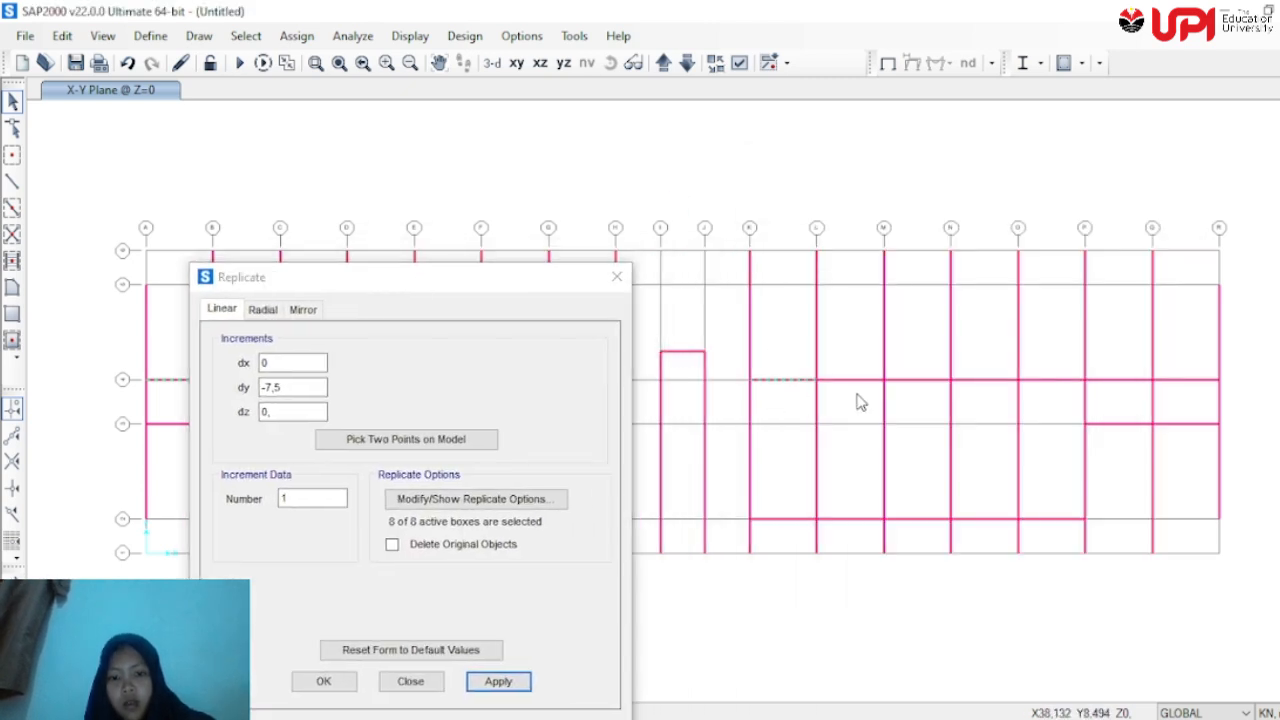
drag(849, 366, 846, 402)
drag(920, 371, 920, 405)
drag(1002, 367, 976, 414)
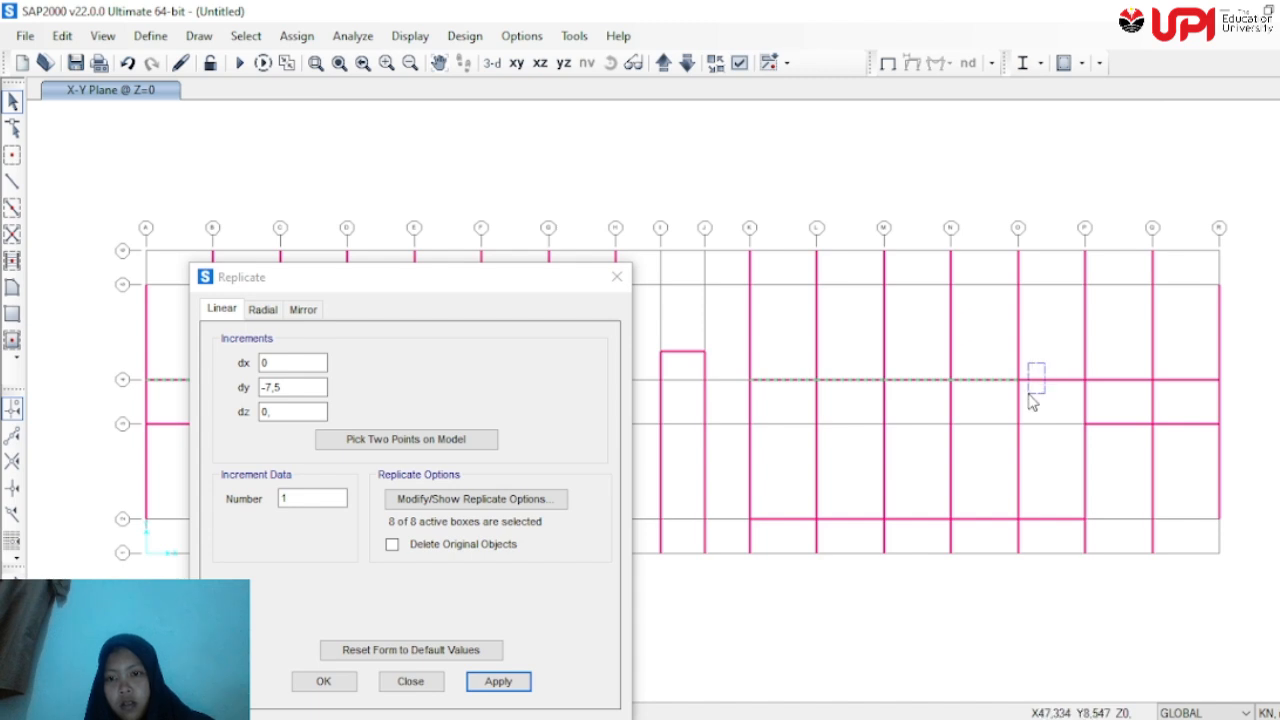
click(1035, 380)
click(1117, 377)
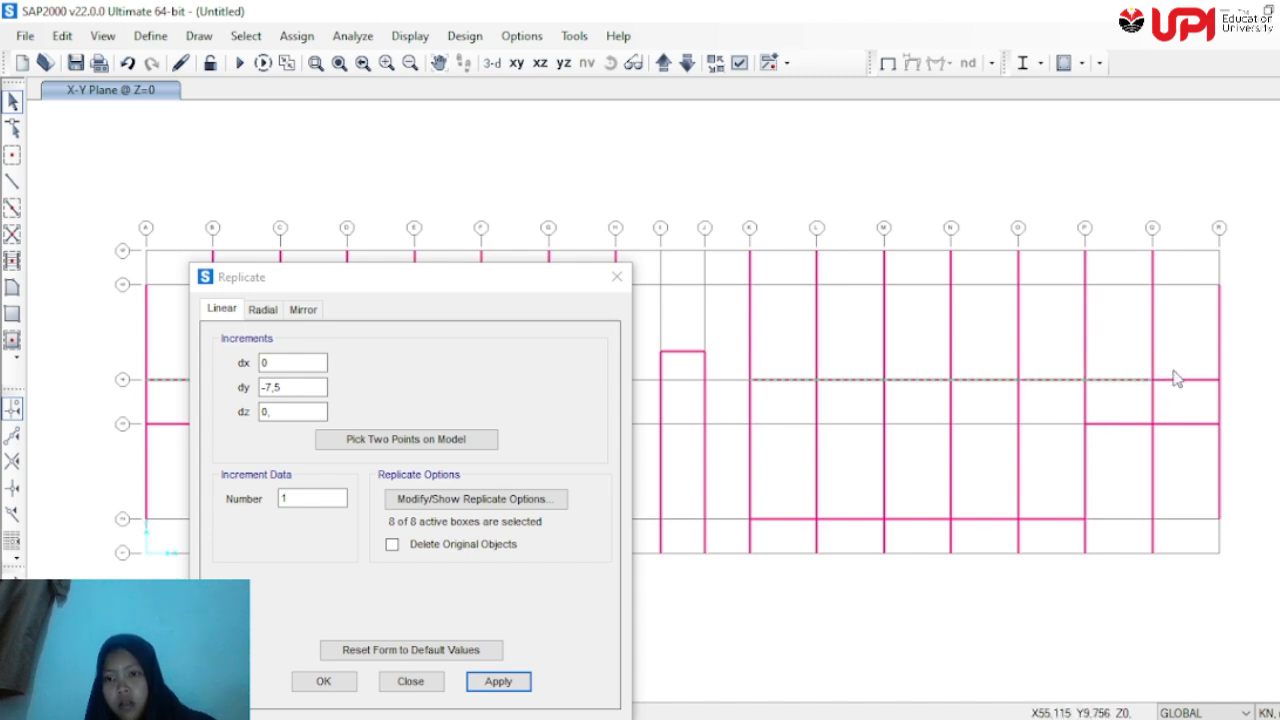
click(1175, 381)
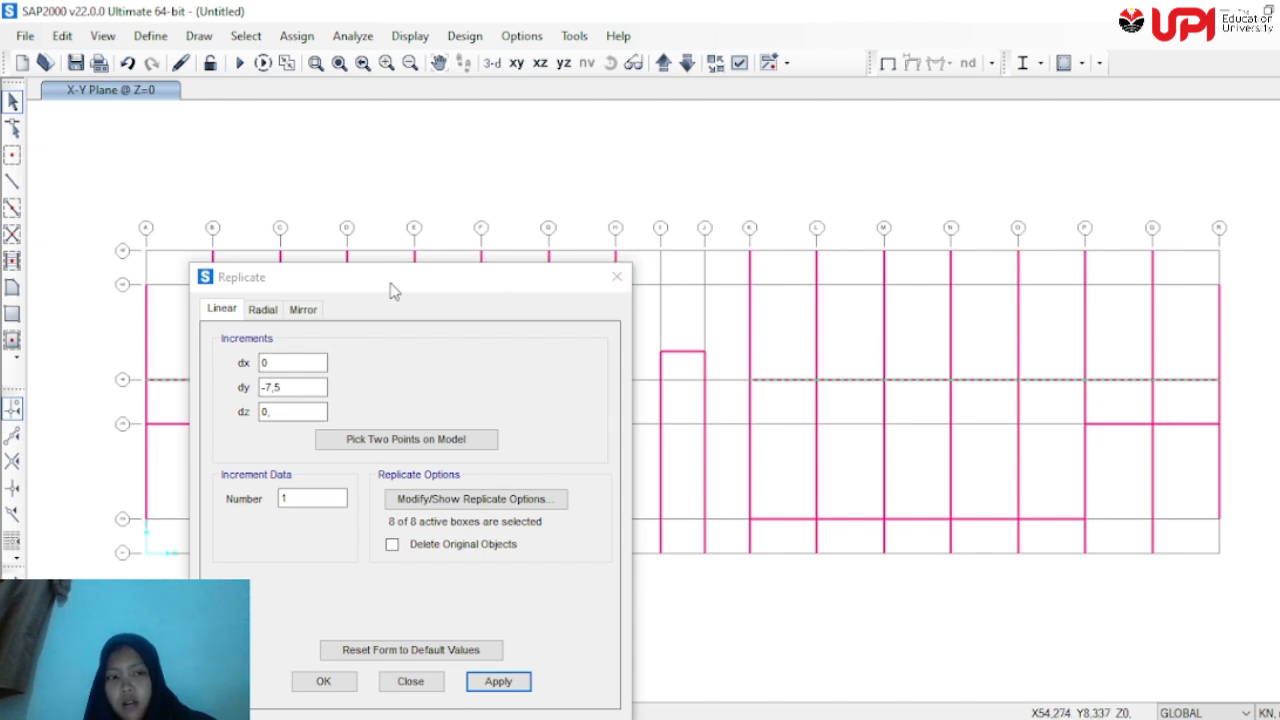
click(299, 385)
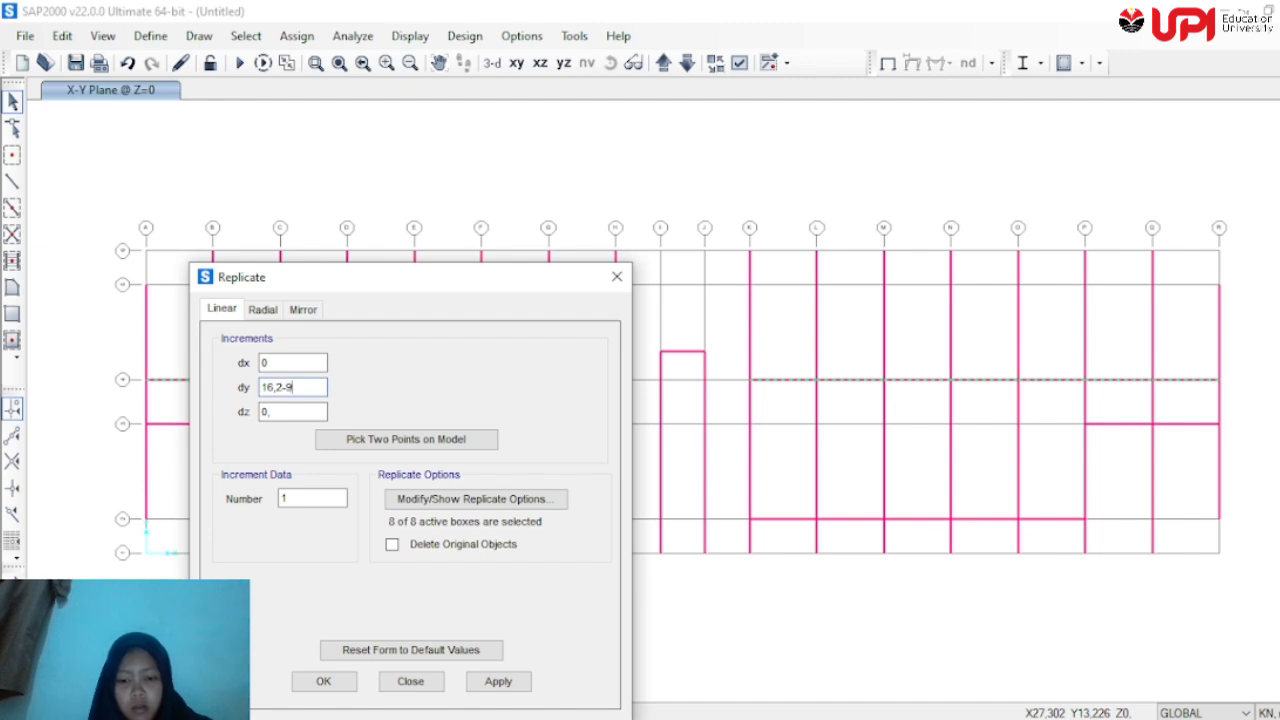
click(305, 411)
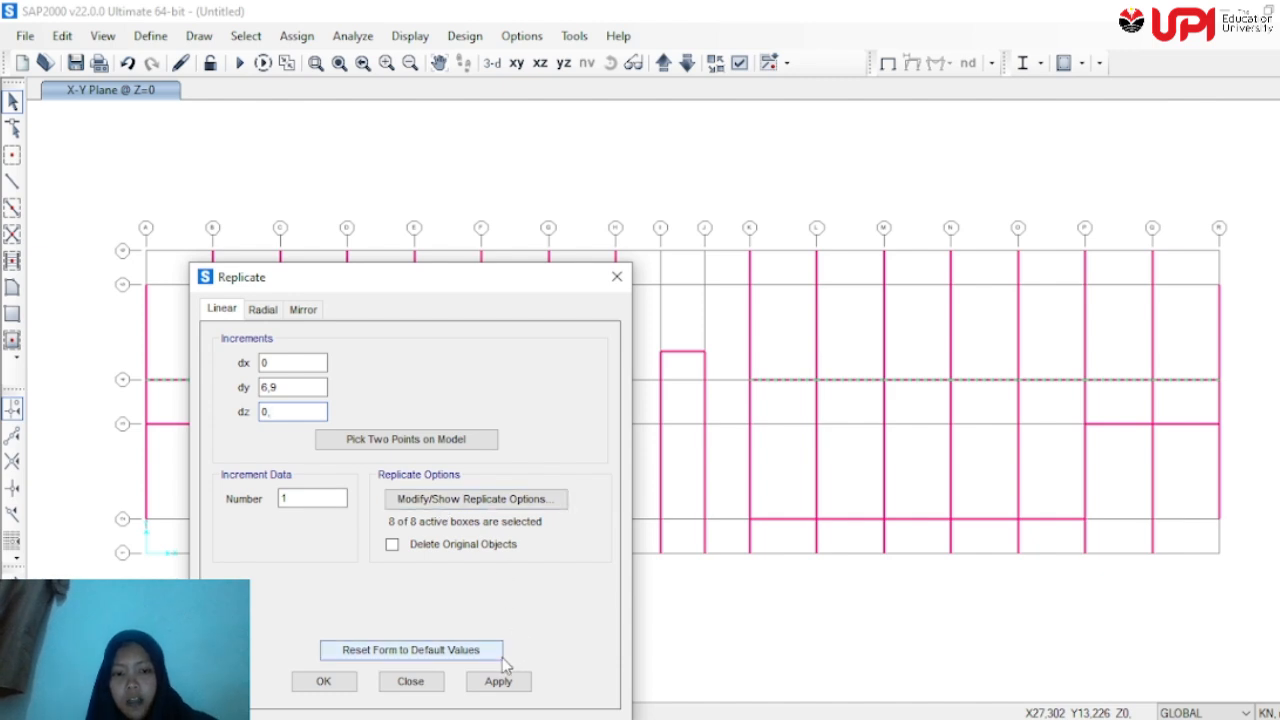
click(521, 686)
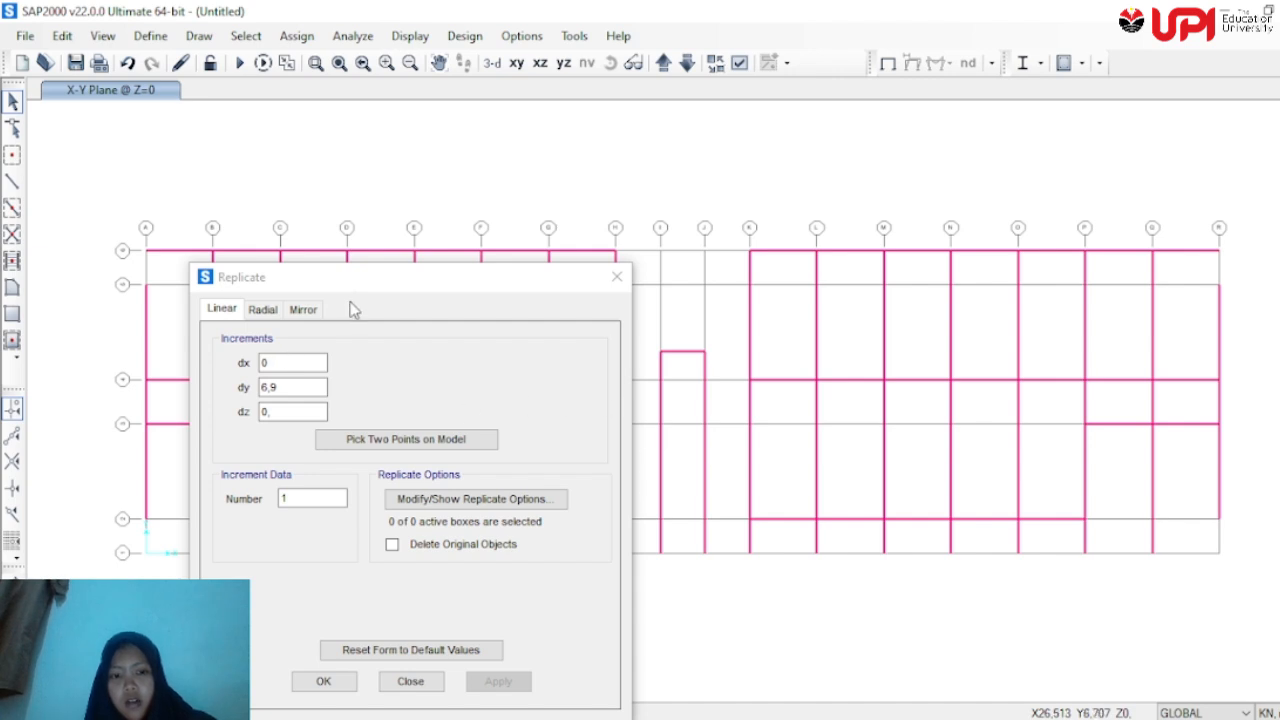
click(12, 181)
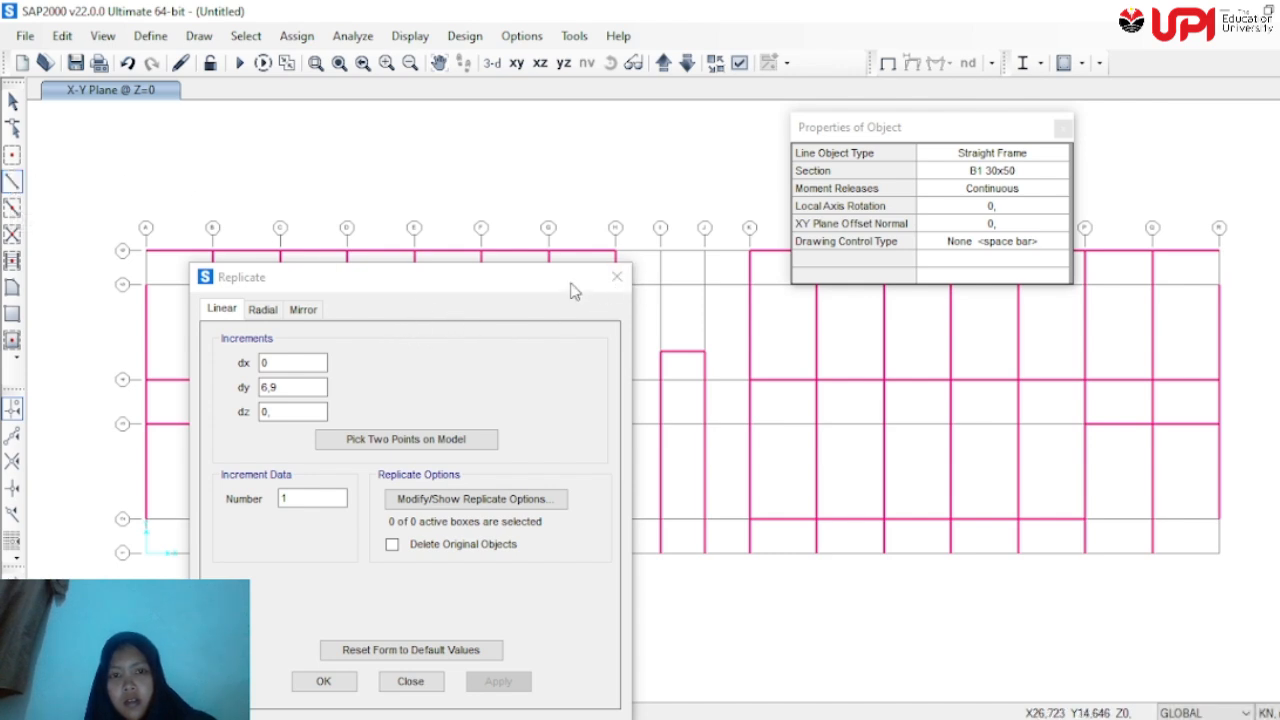
drag(575, 291, 382, 235)
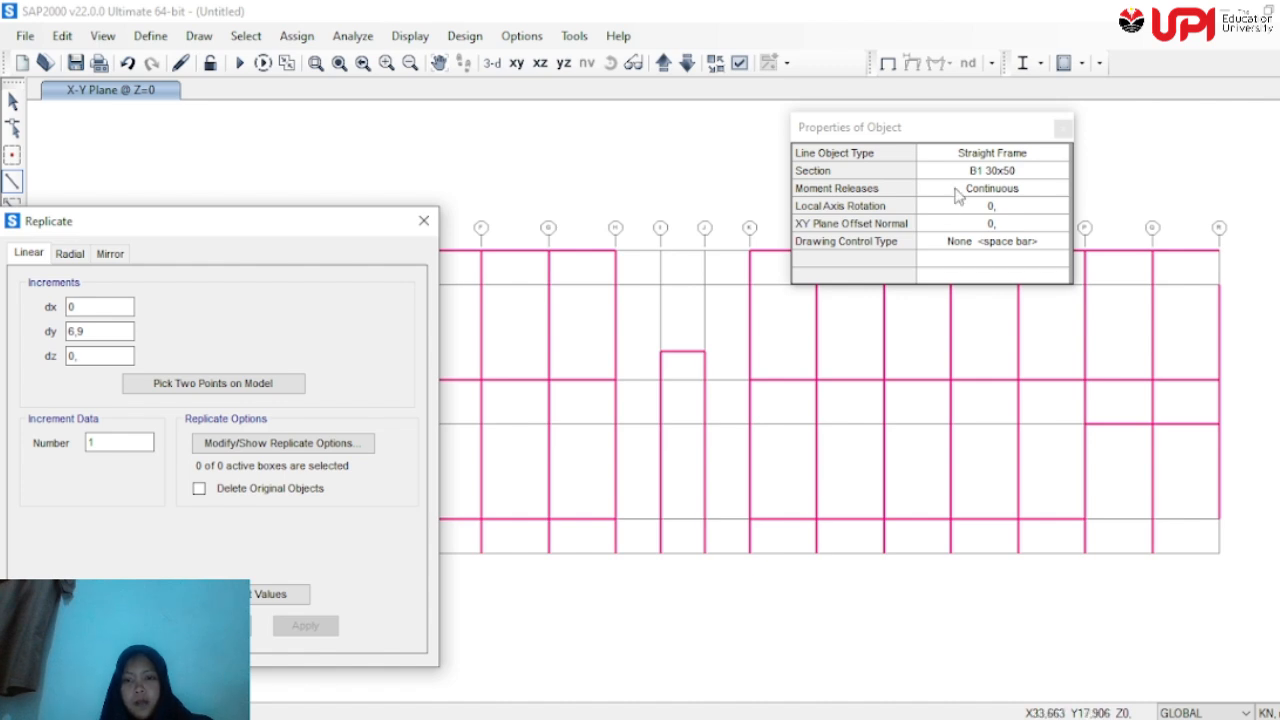
key(Escape)
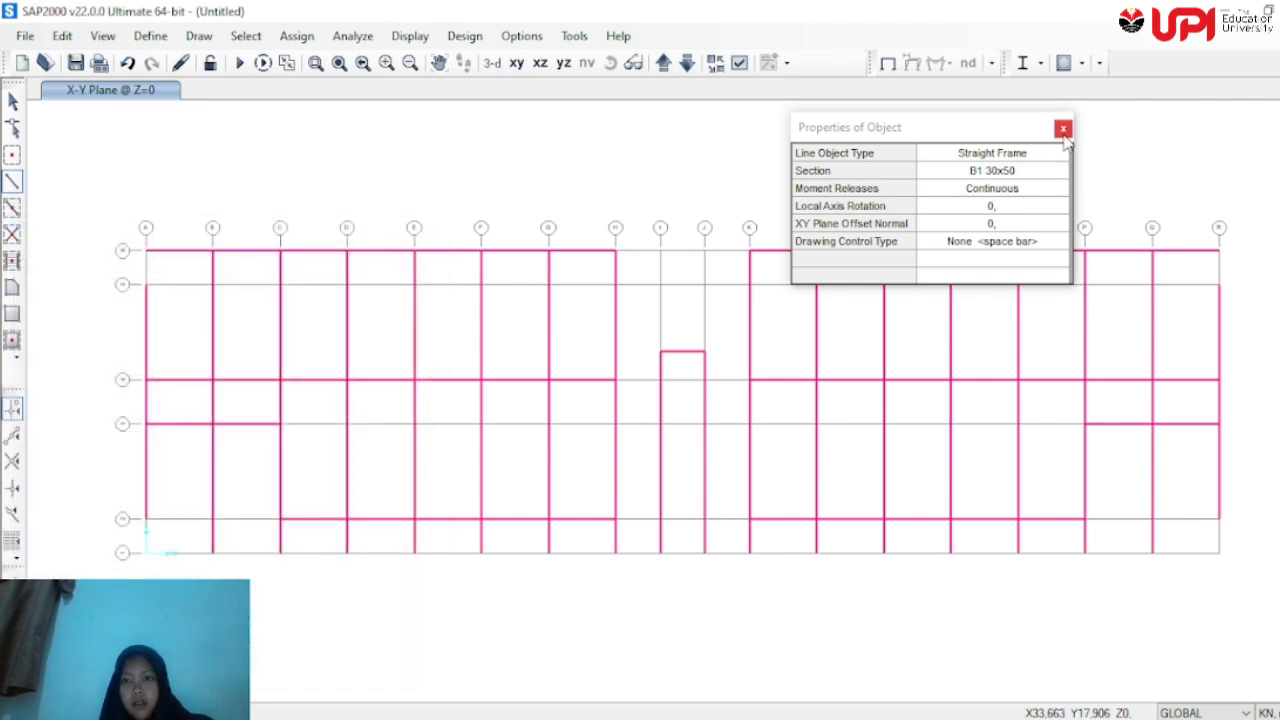
click(1063, 133)
key(Escape)
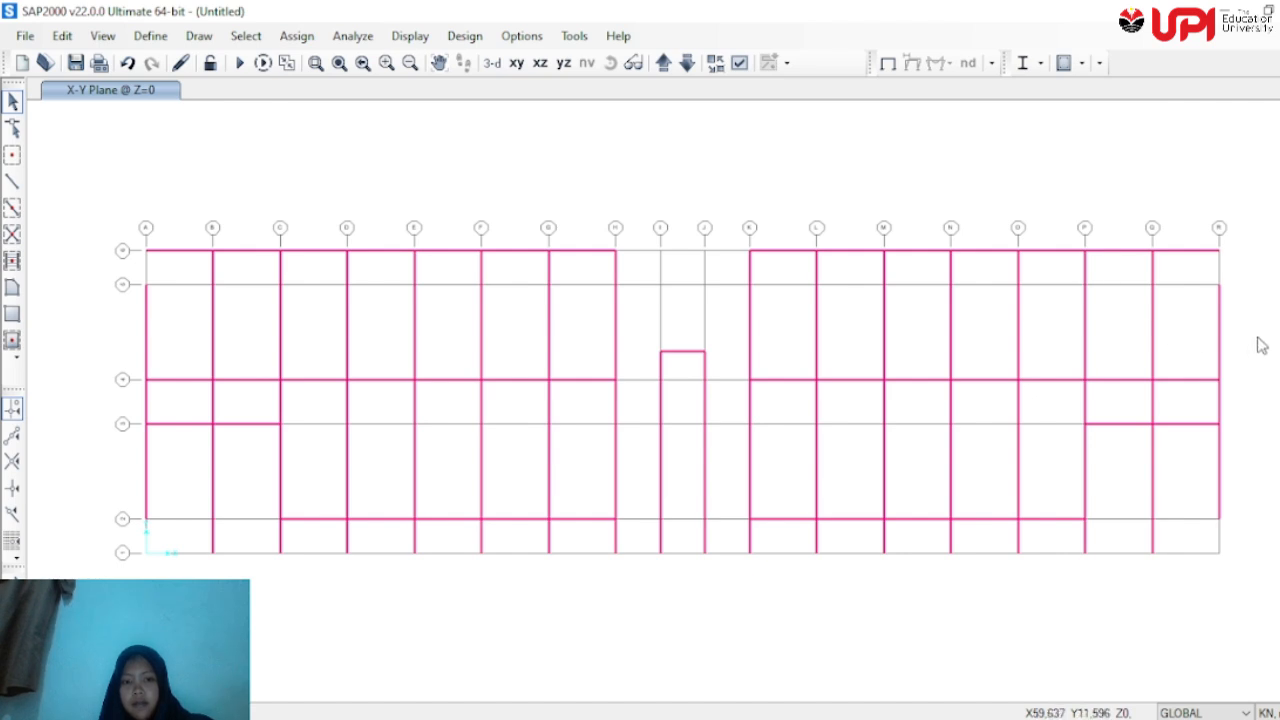
Replicate the A–H and K–R beams on grid line 6 once with dx 0 and dy -16,2
click(1188, 251)
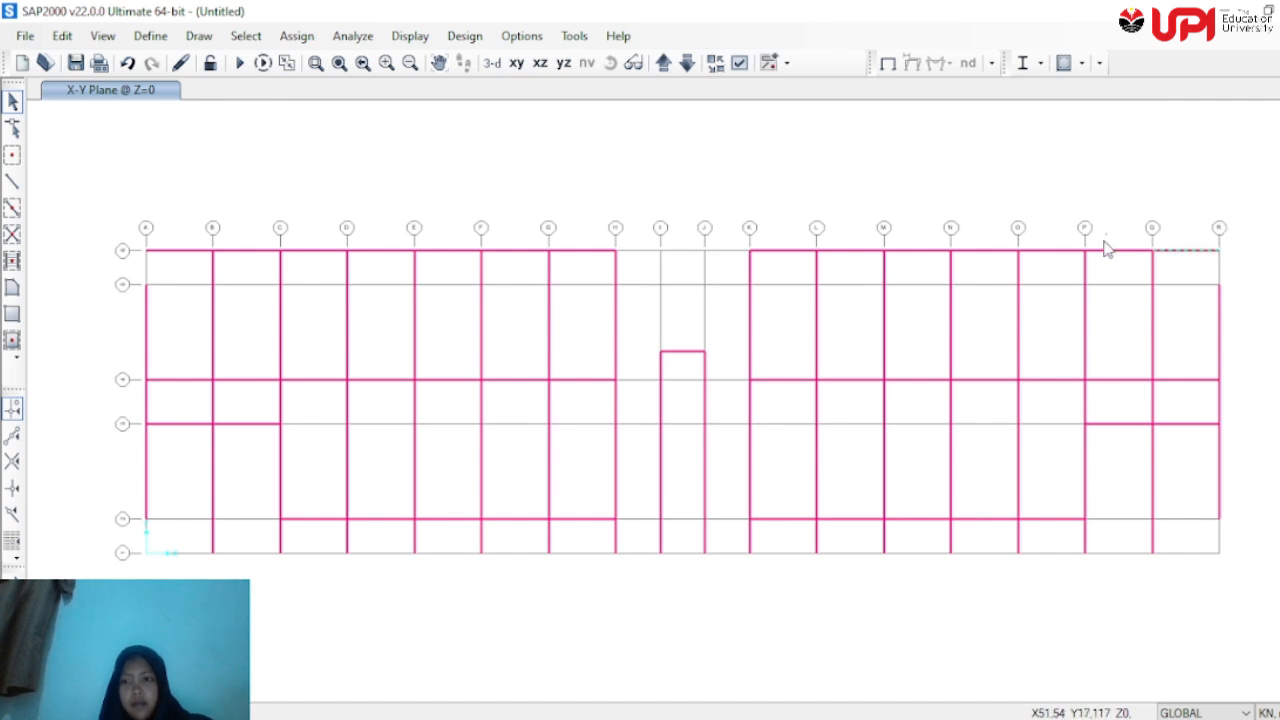
click(1101, 253)
click(1040, 252)
click(979, 251)
click(910, 250)
click(852, 250)
click(781, 251)
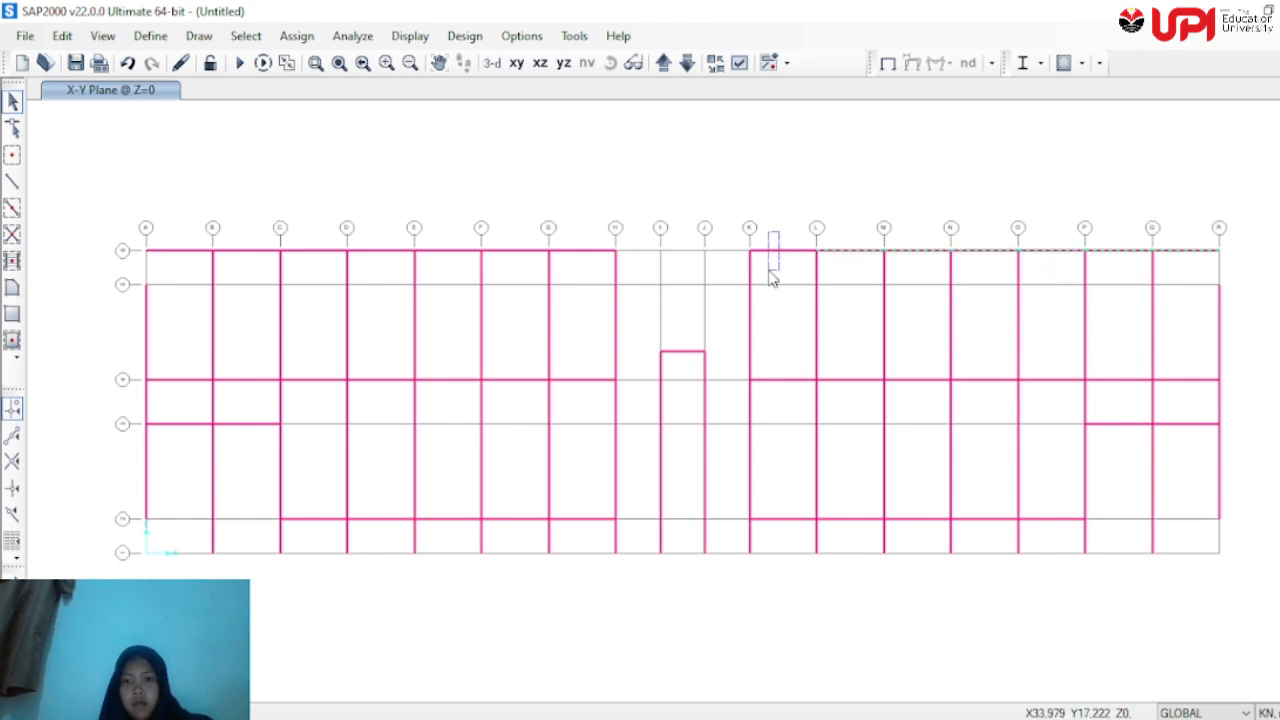
click(576, 251)
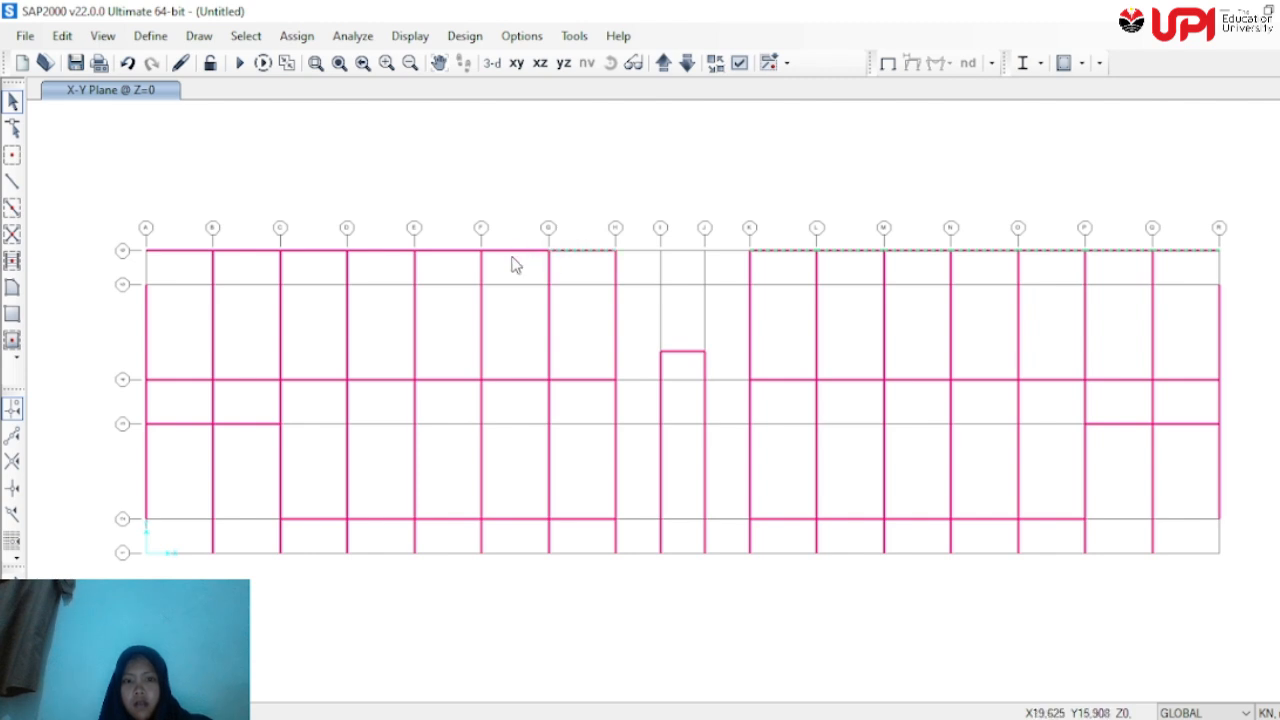
click(433, 252)
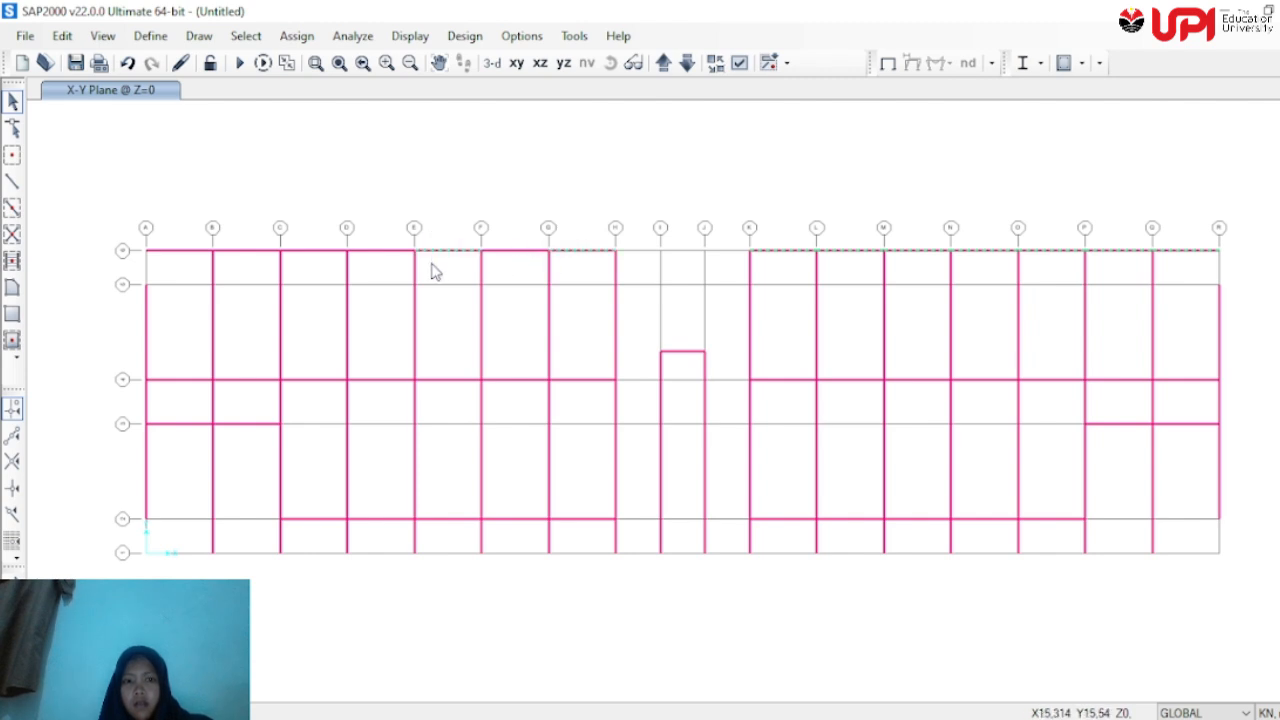
click(503, 250)
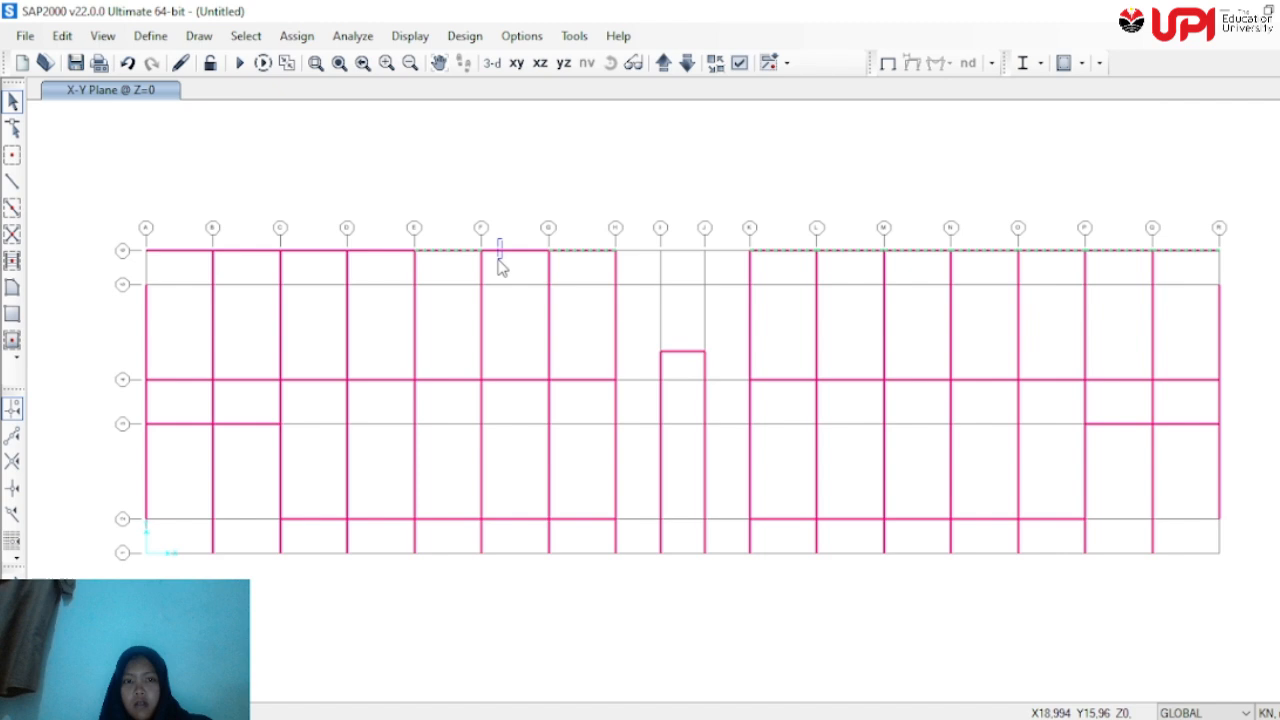
click(383, 251)
click(316, 249)
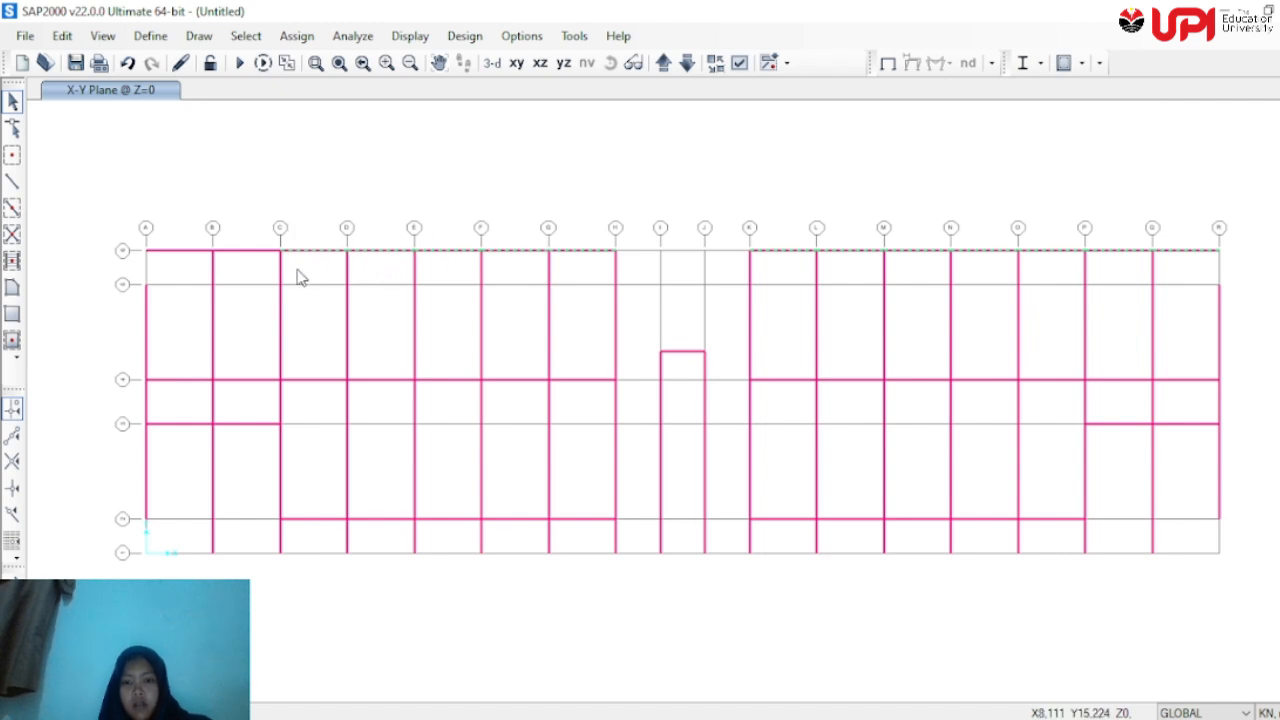
click(235, 250)
click(175, 250)
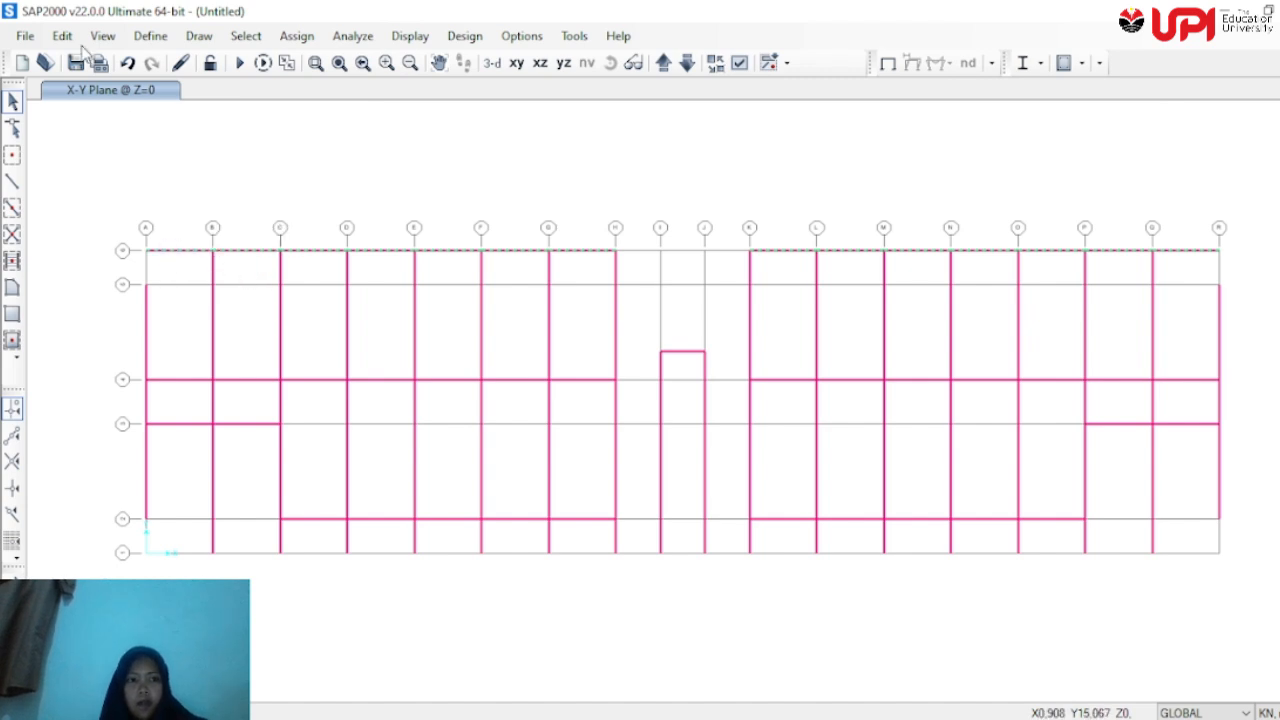
click(62, 36)
click(108, 282)
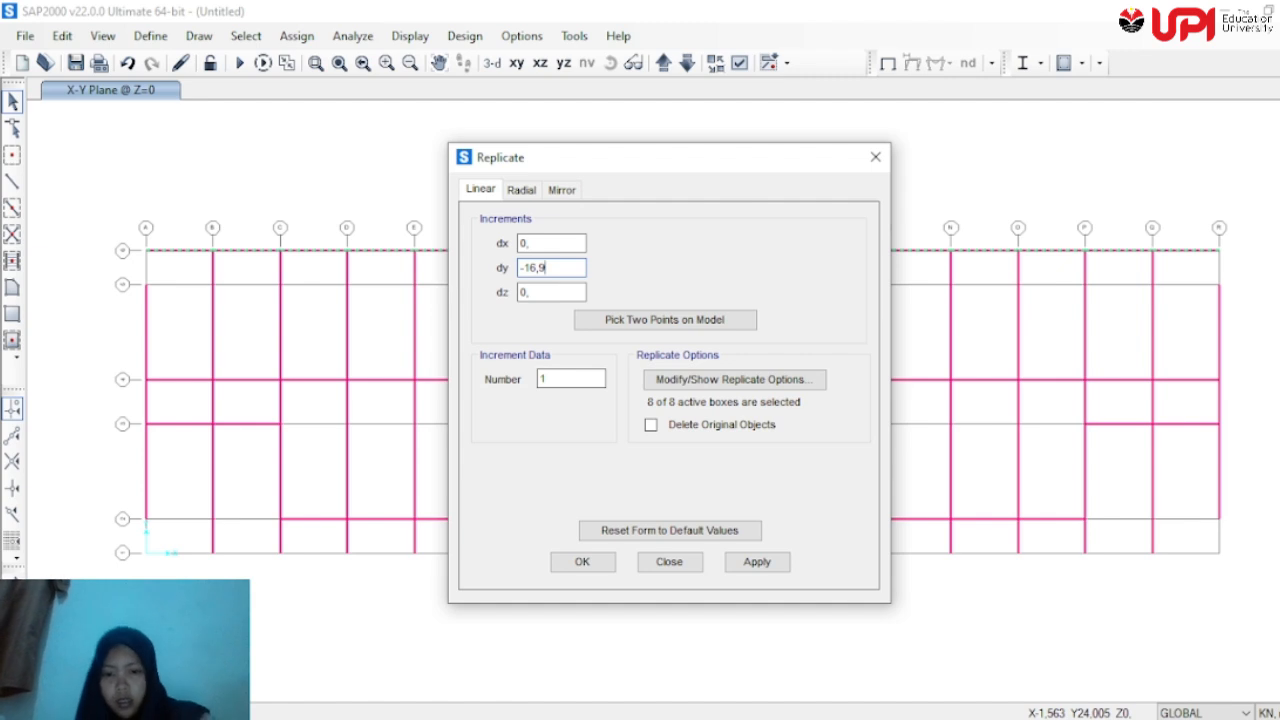
key(BackSpace)
text(2)
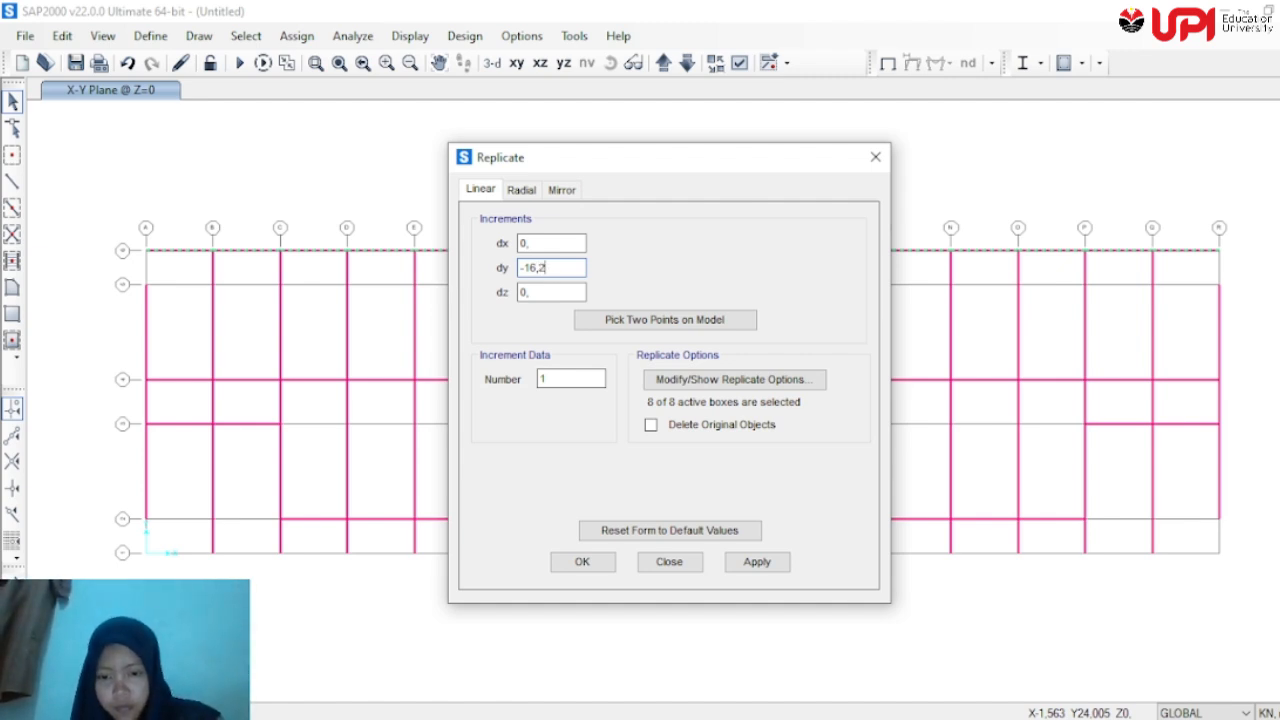
click(759, 564)
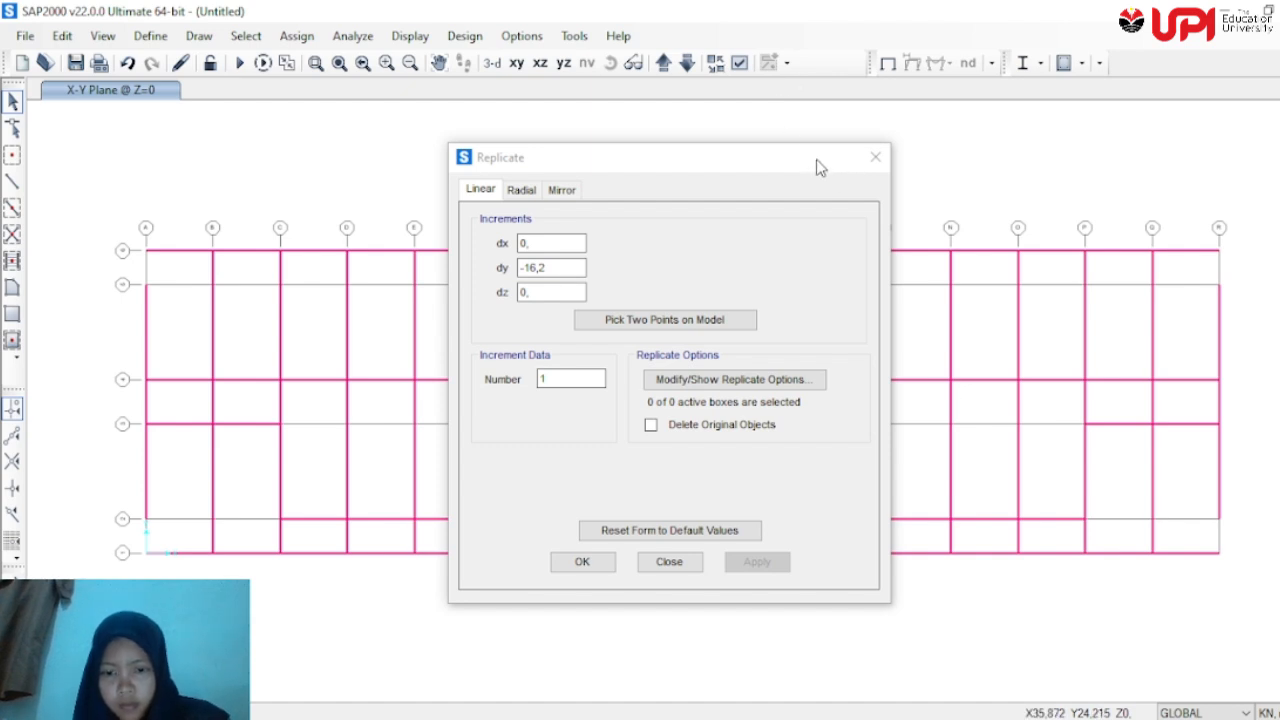
Delete the A–B and Q–R end beams on grid lines 6 and 1
drag(816, 159, 488, 494)
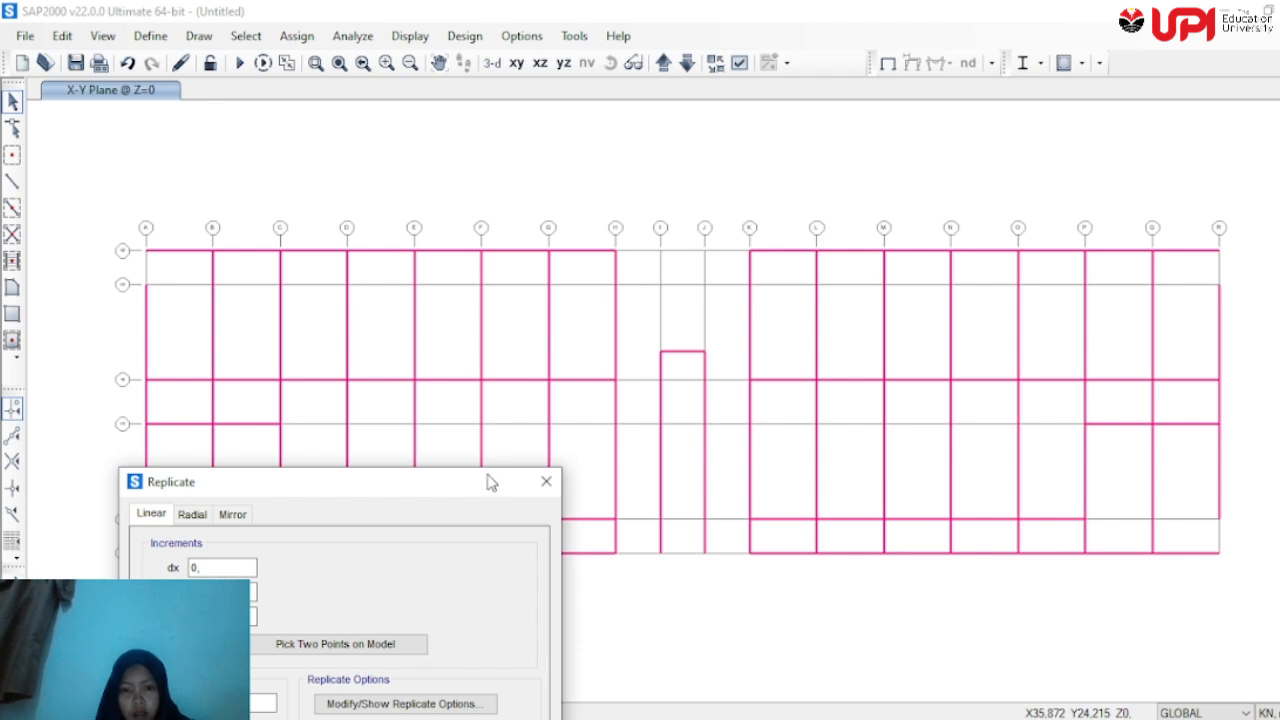
click(185, 248)
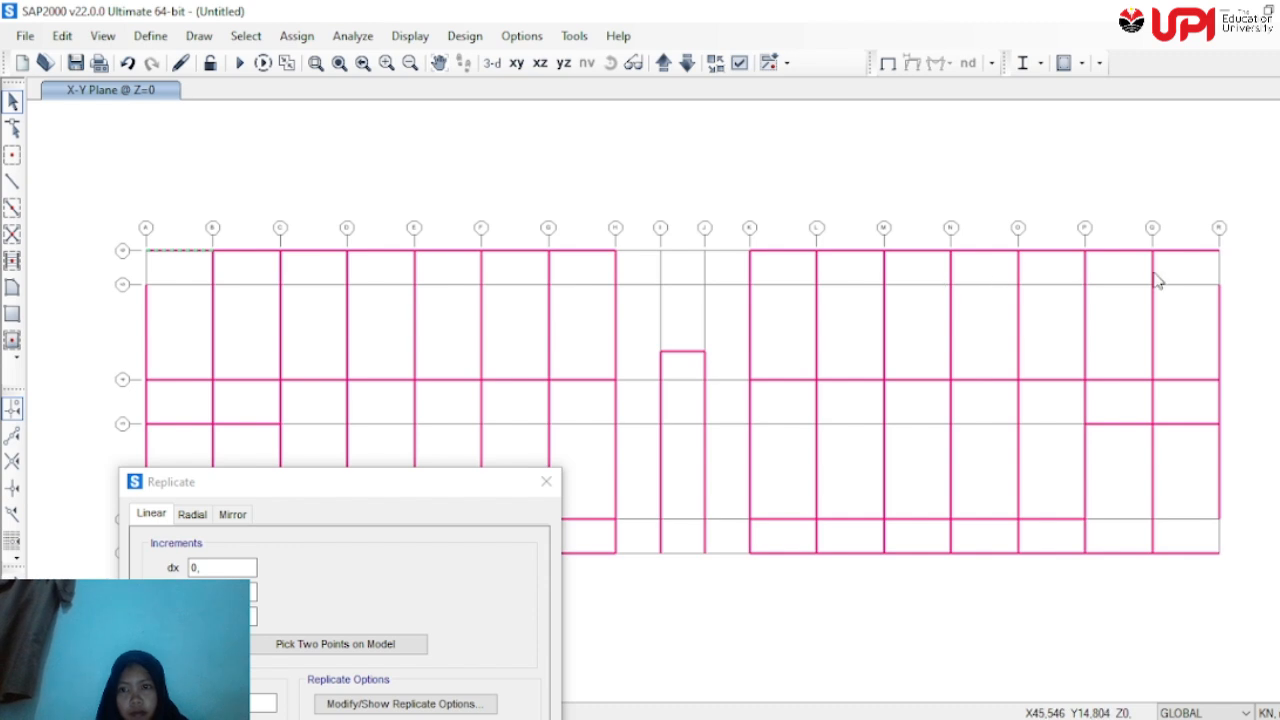
click(1185, 250)
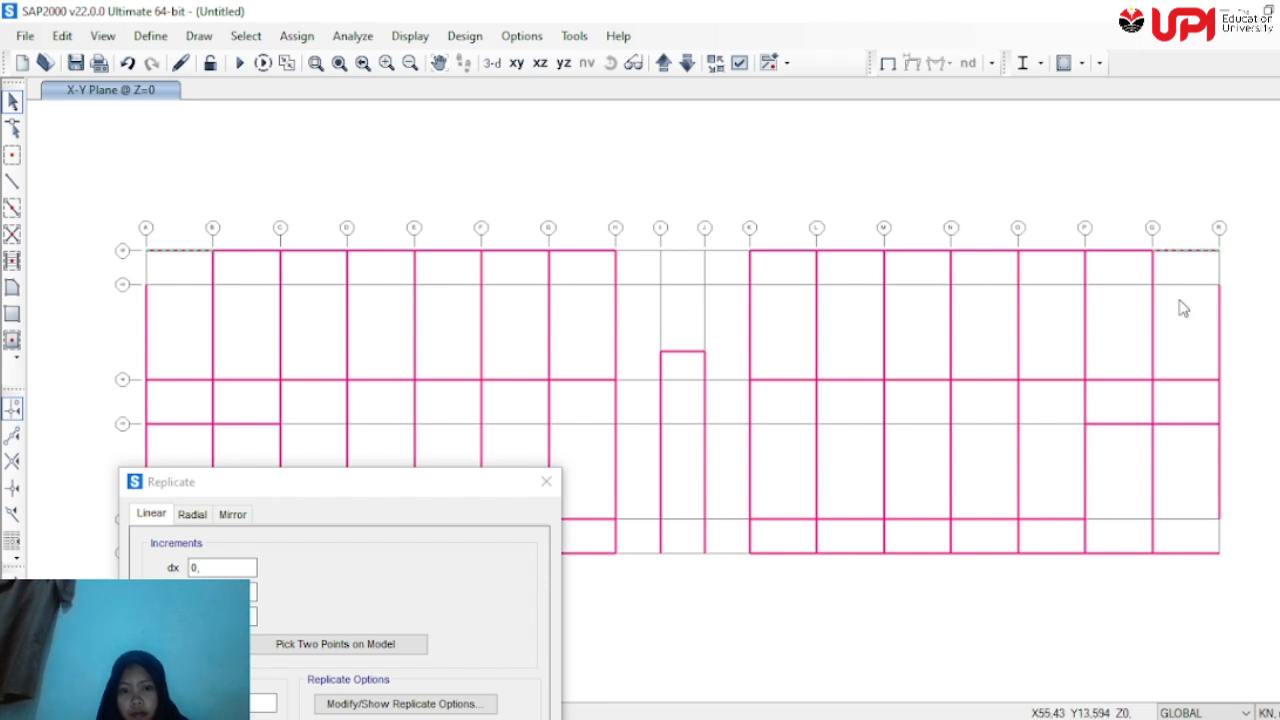
drag(1188, 574, 1179, 541)
drag(457, 491, 585, 498)
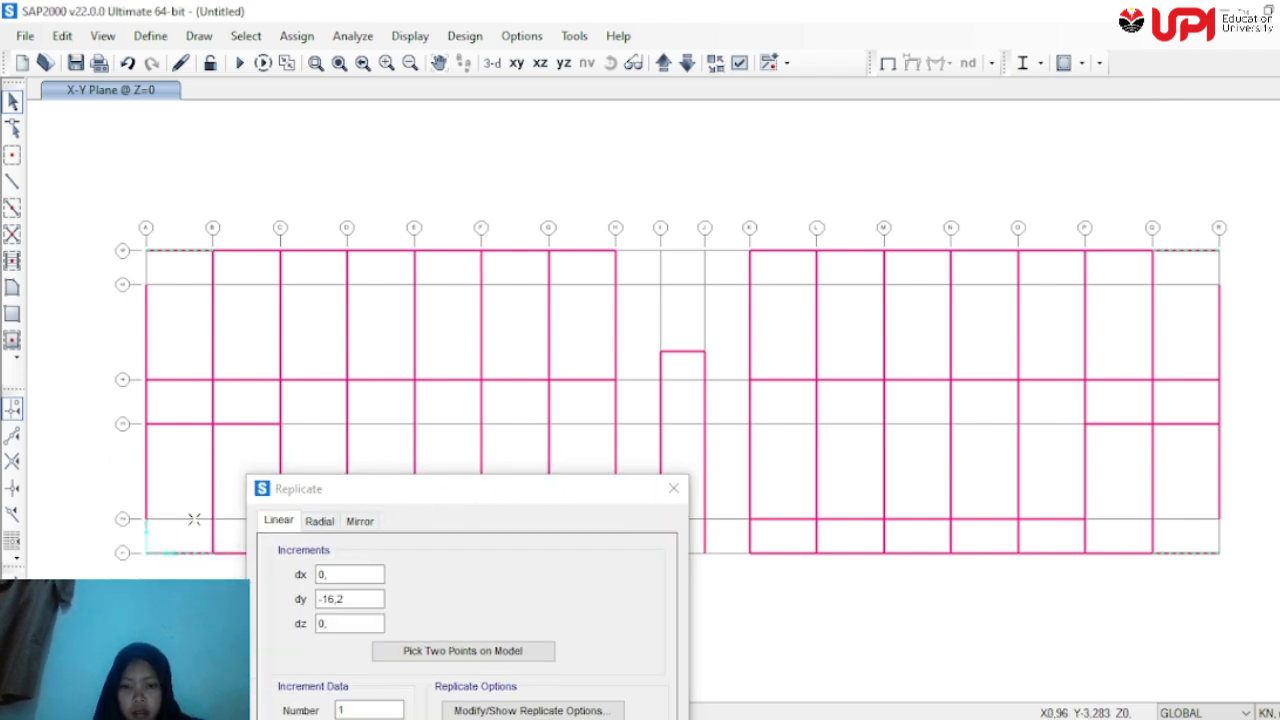
key(Delete)
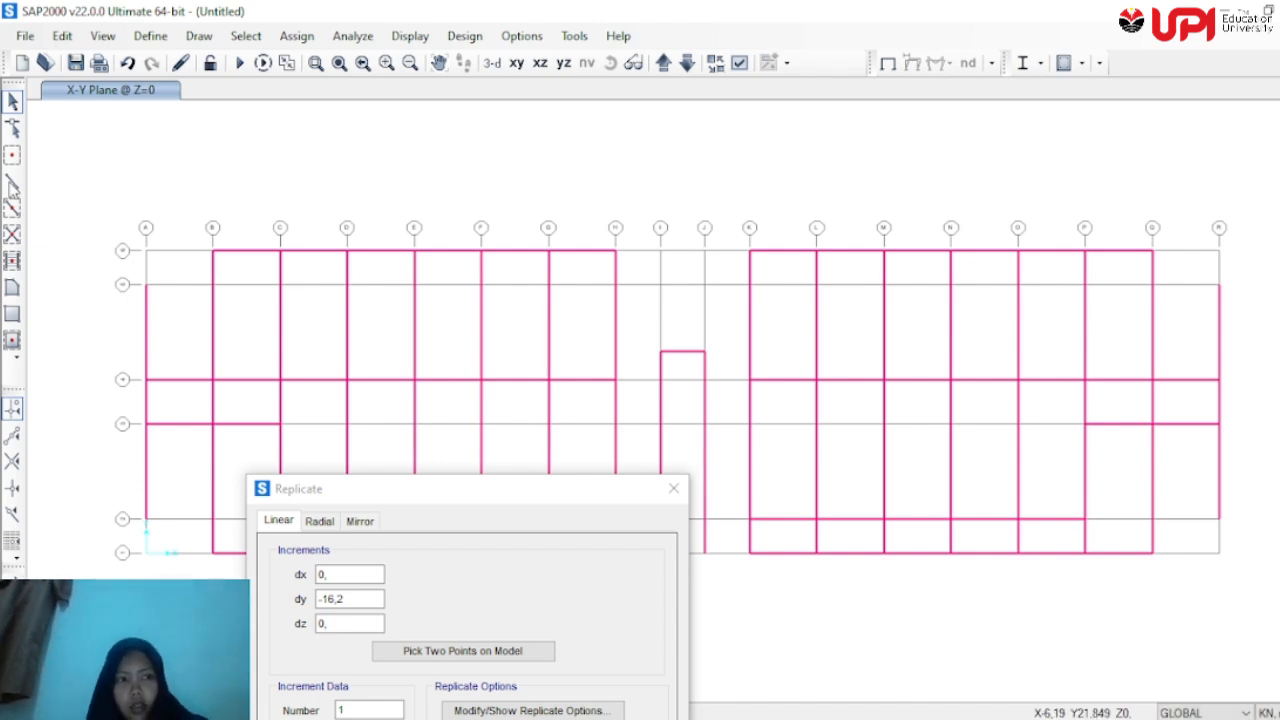
Draw B1 30x50 frames H–I, I–J and J–K along grid line 3
click(12, 183)
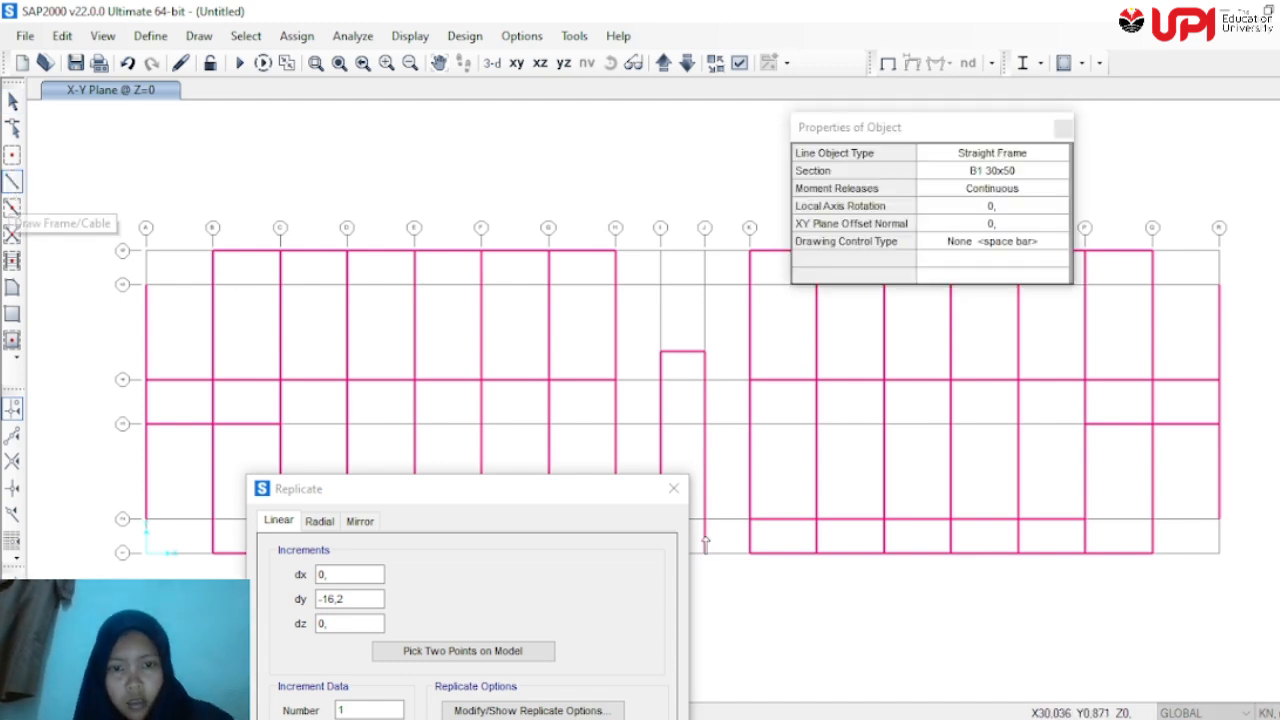
click(616, 424)
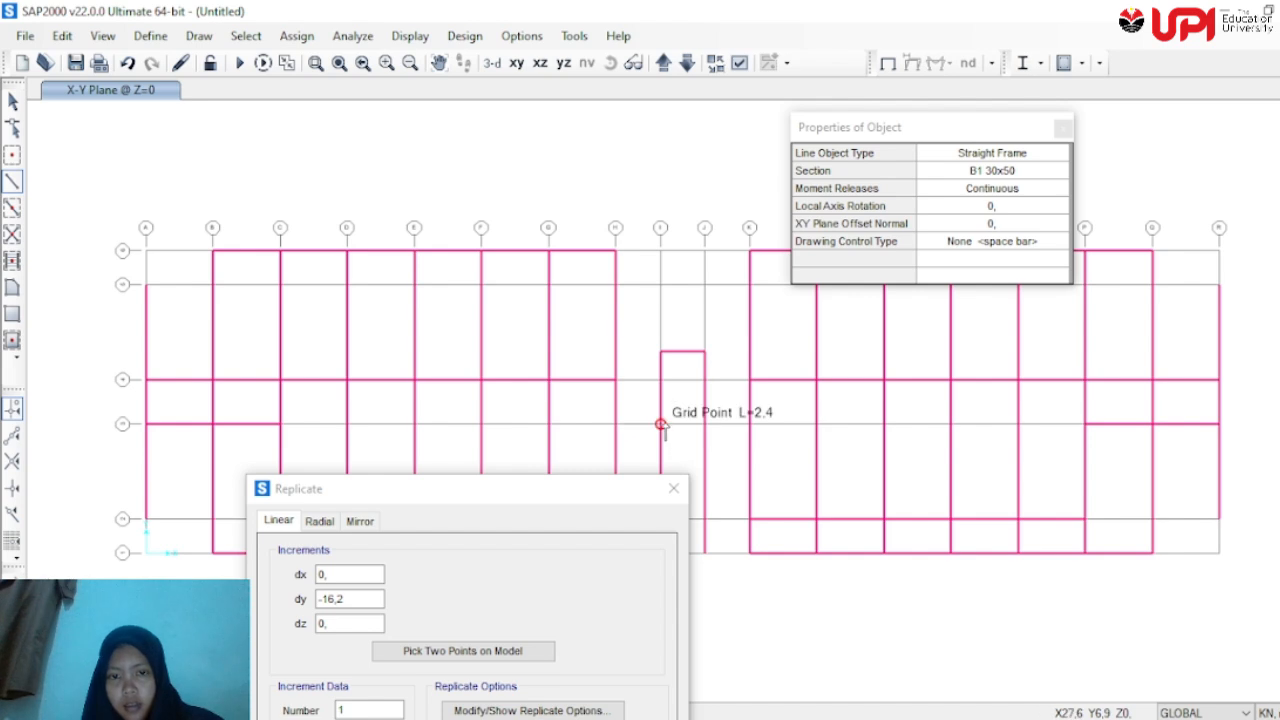
click(660, 424)
click(704, 424)
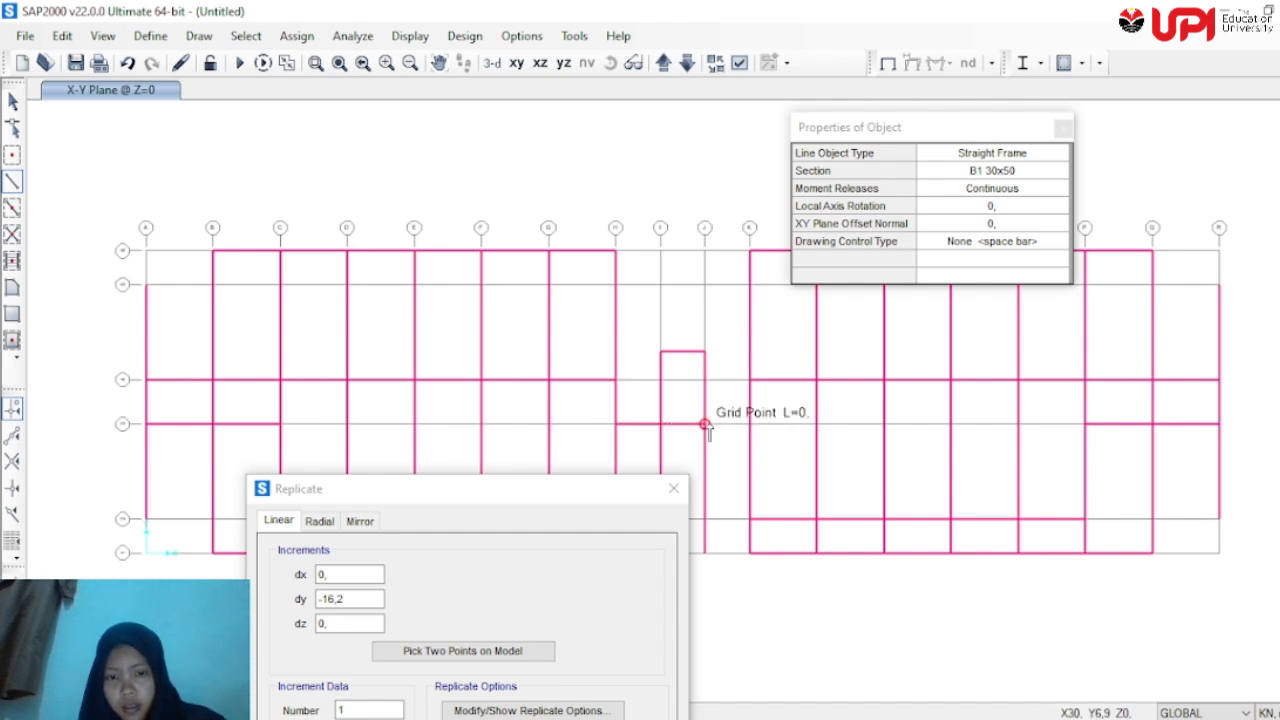
click(749, 424)
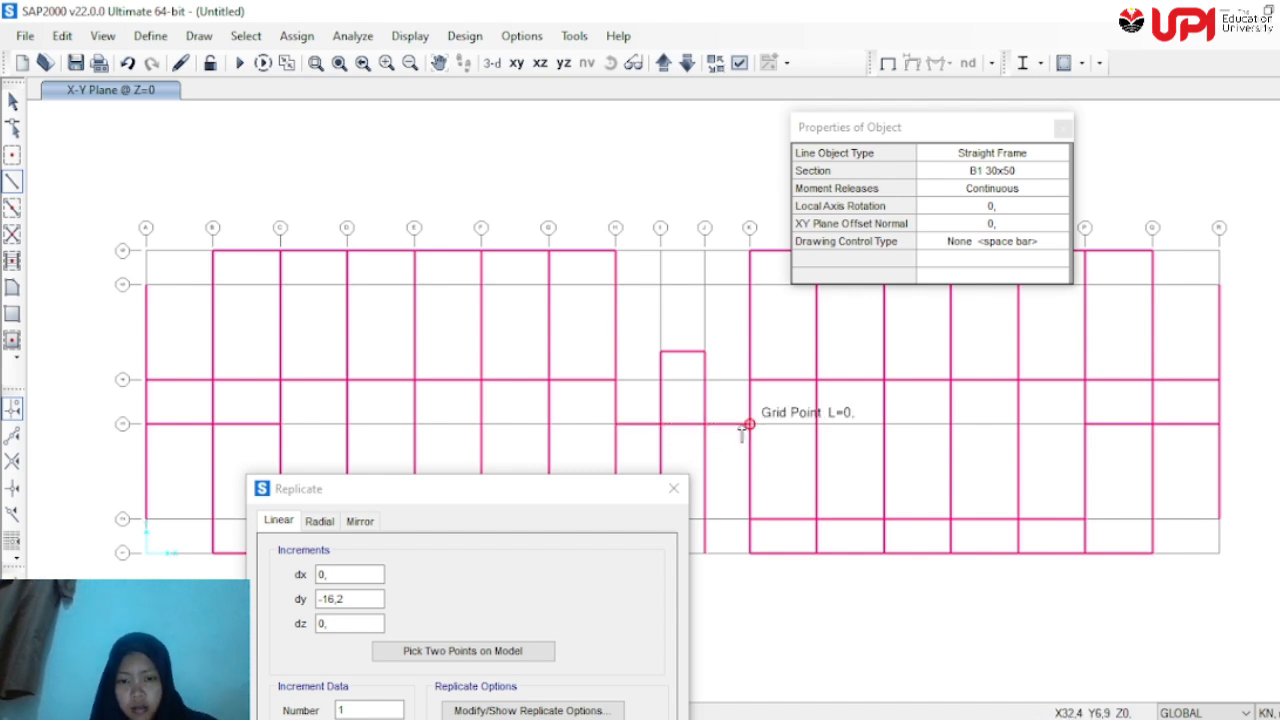
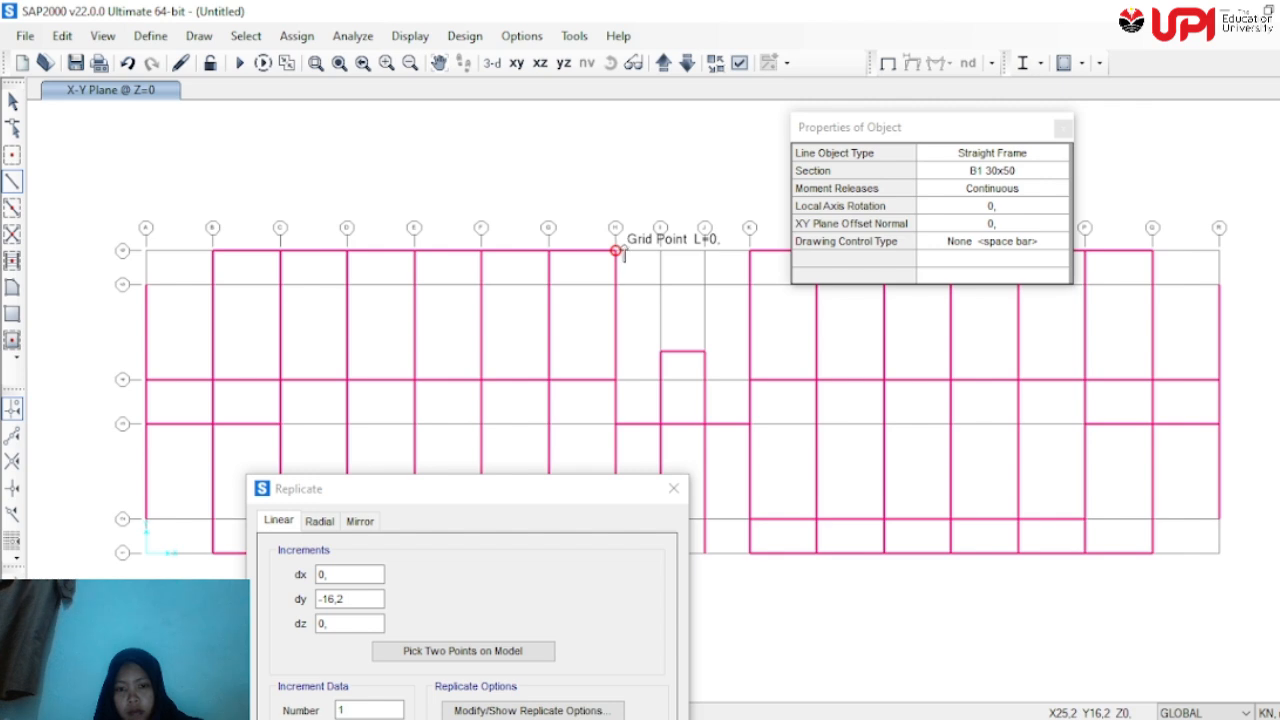
Draw B1 30x50 frames H–I, I–J and J–K along grid line 6
click(661, 251)
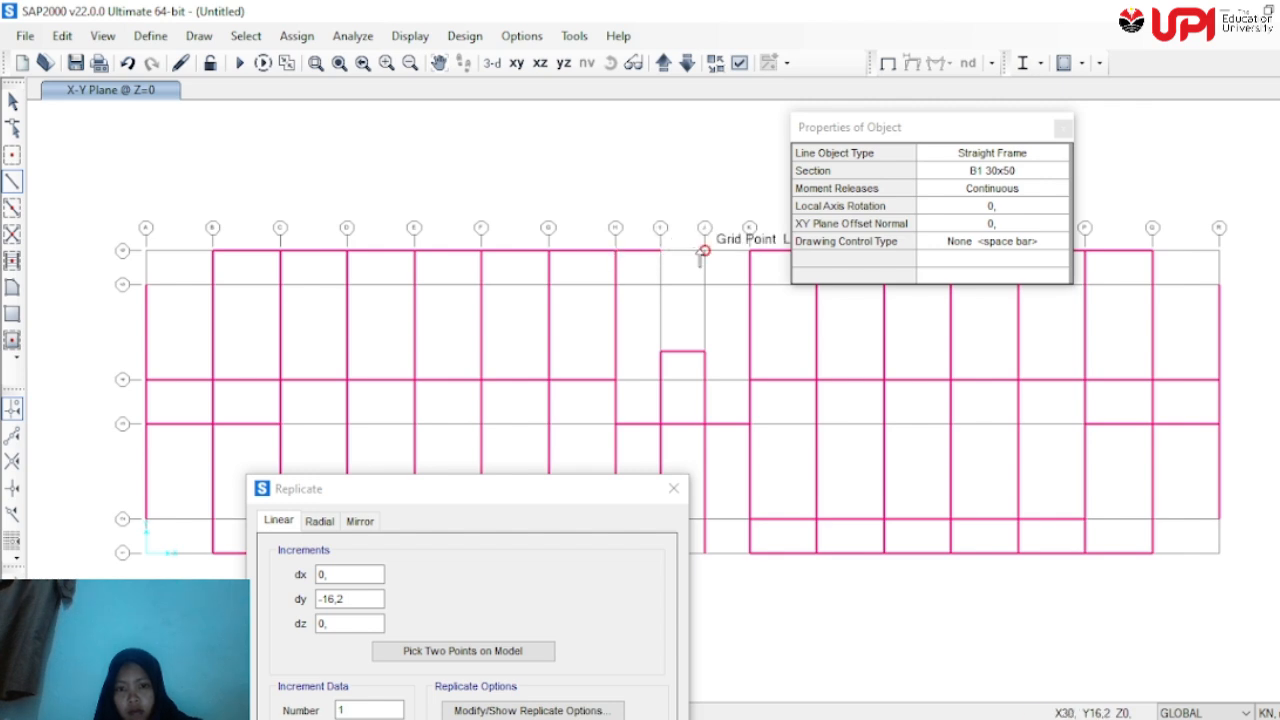
click(705, 251)
click(750, 251)
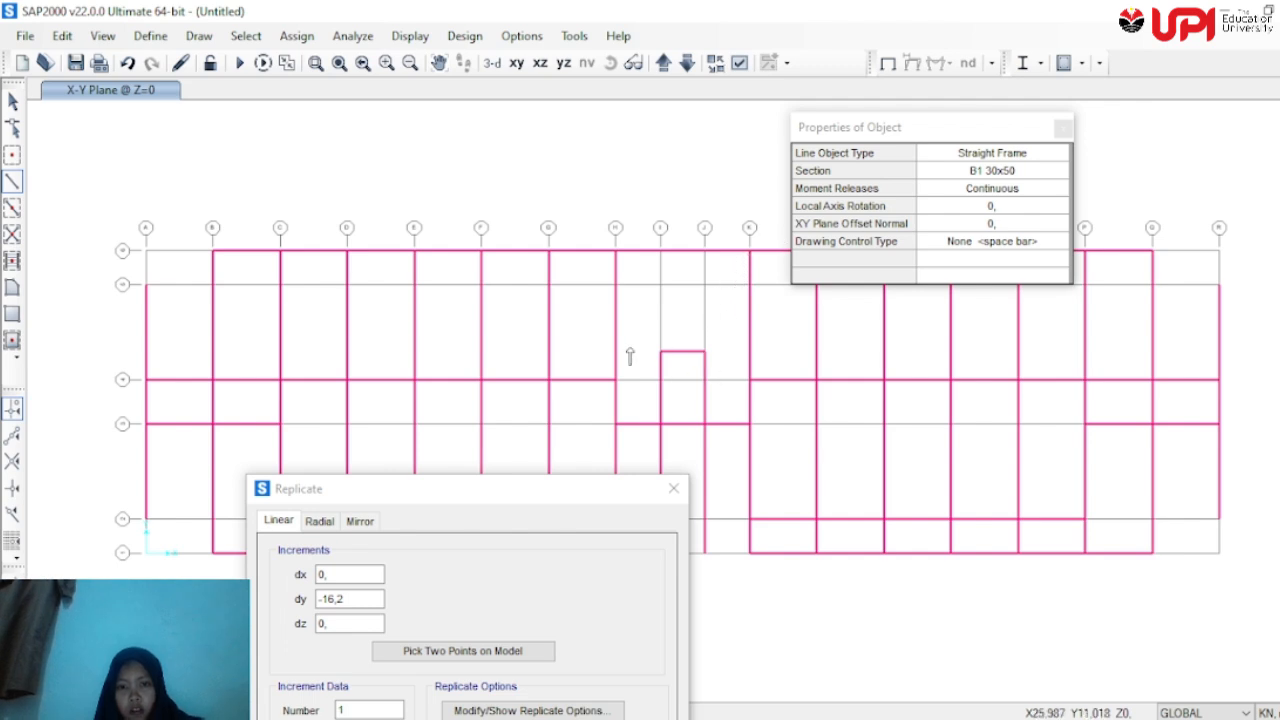
Draw B1 30x50 frames between grids H and K along grid lines 2 and 1, moving the Replicate dialog clear of them
click(577, 491)
drag(577, 491, 402, 302)
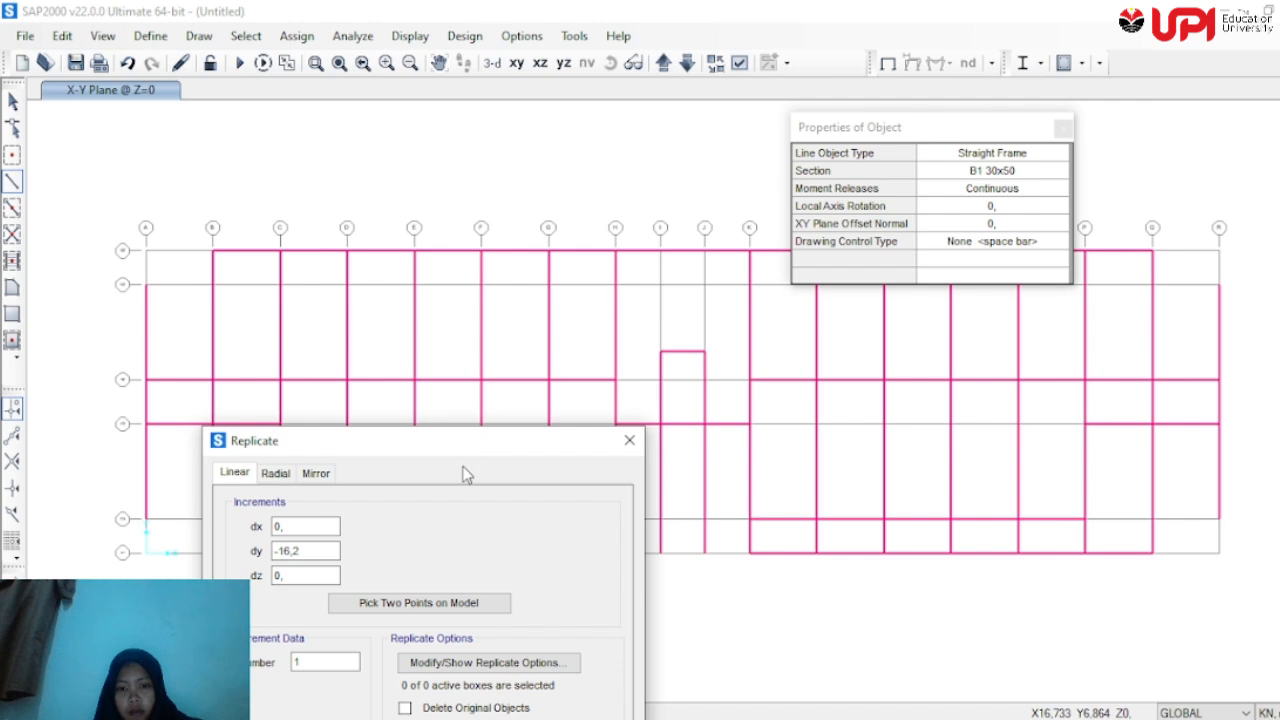
drag(450, 441, 276, 271)
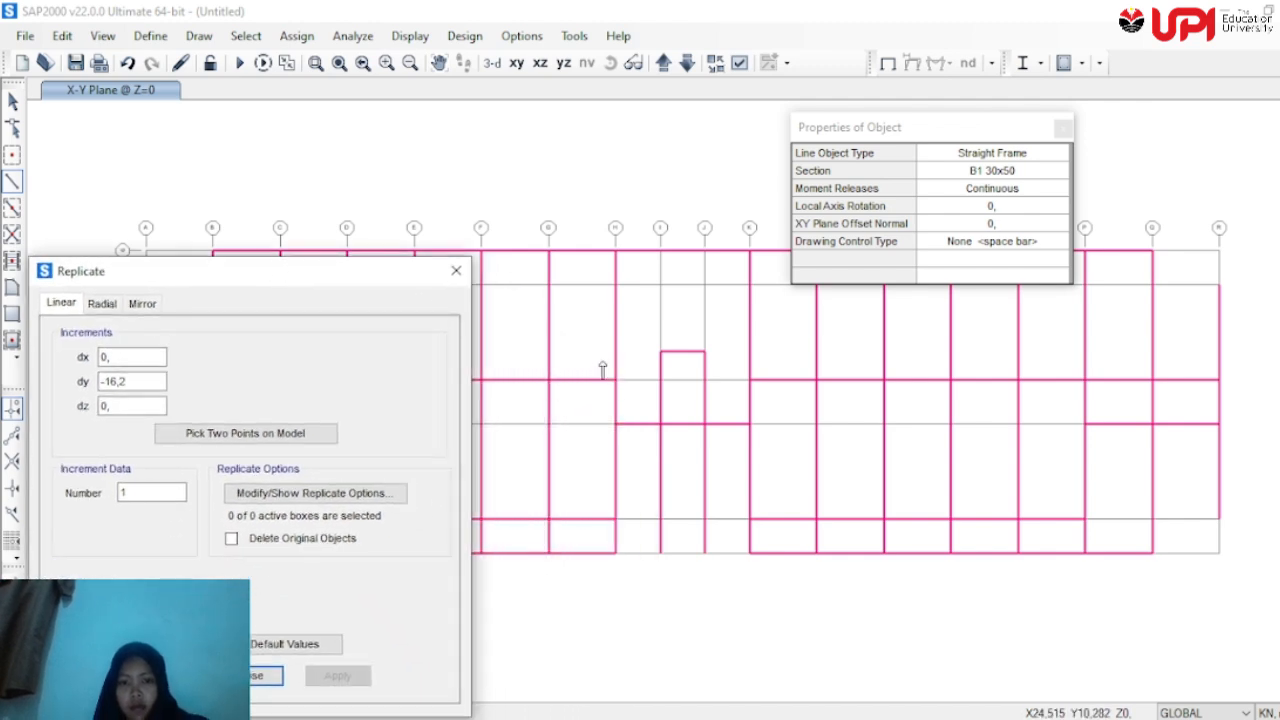
click(615, 521)
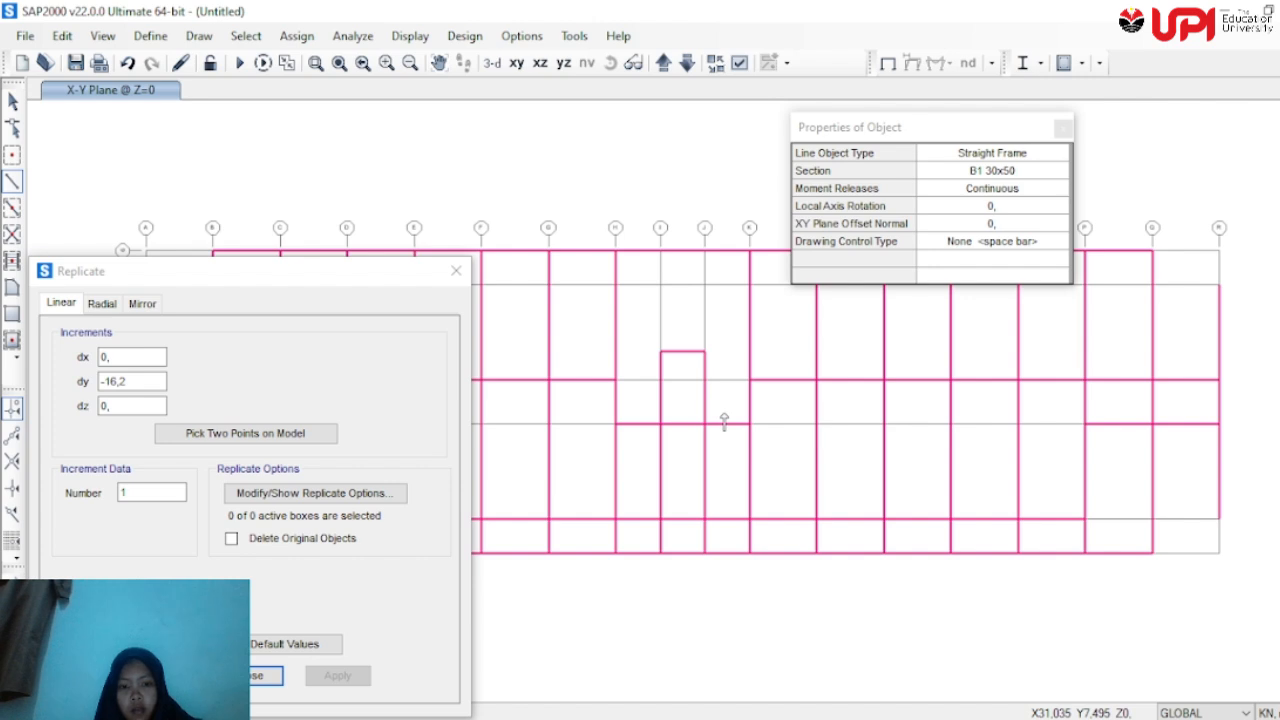
Hide the grid to inspect the whole beam layout without grid lines, and show the grid again
click(102, 36)
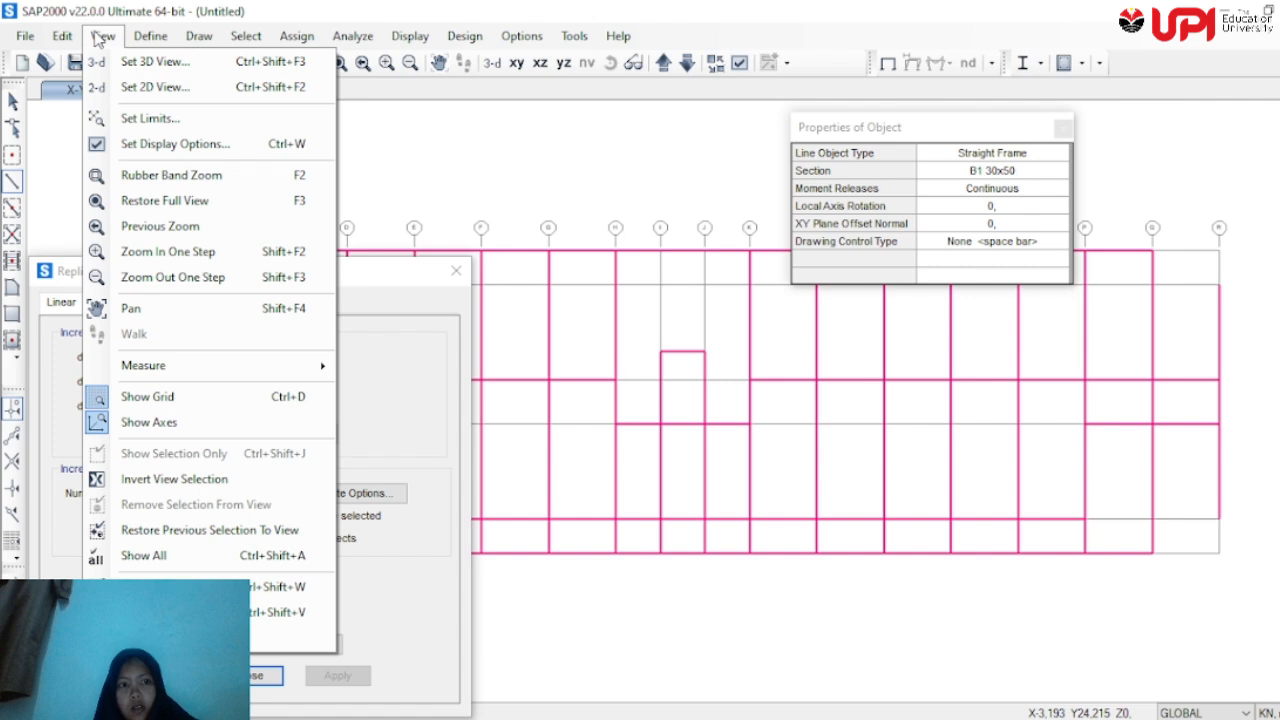
click(134, 400)
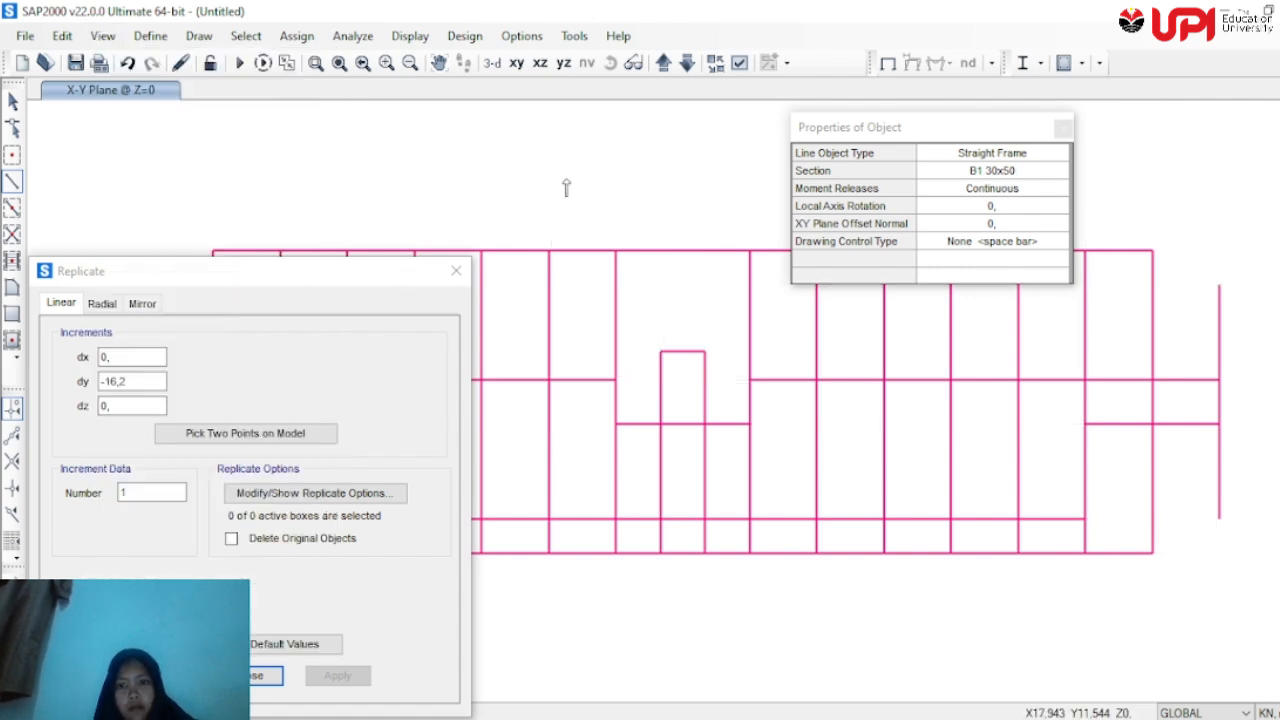
key(Escape)
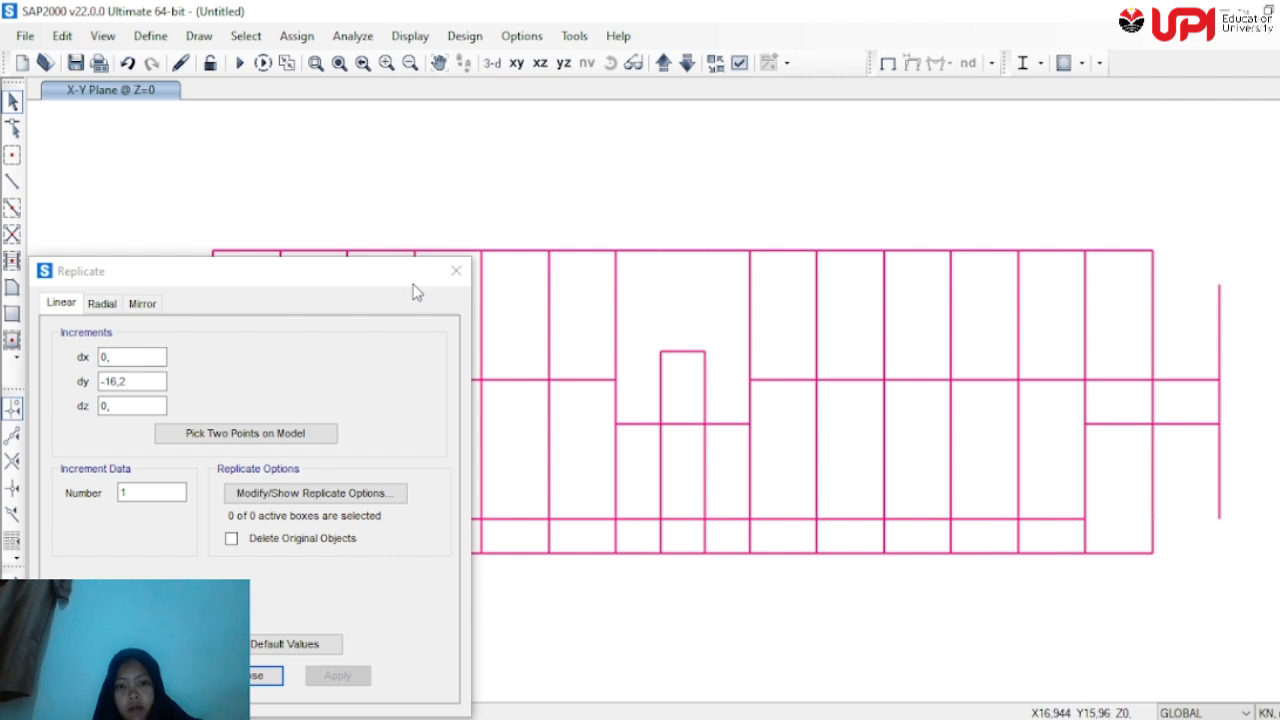
drag(397, 277, 457, 595)
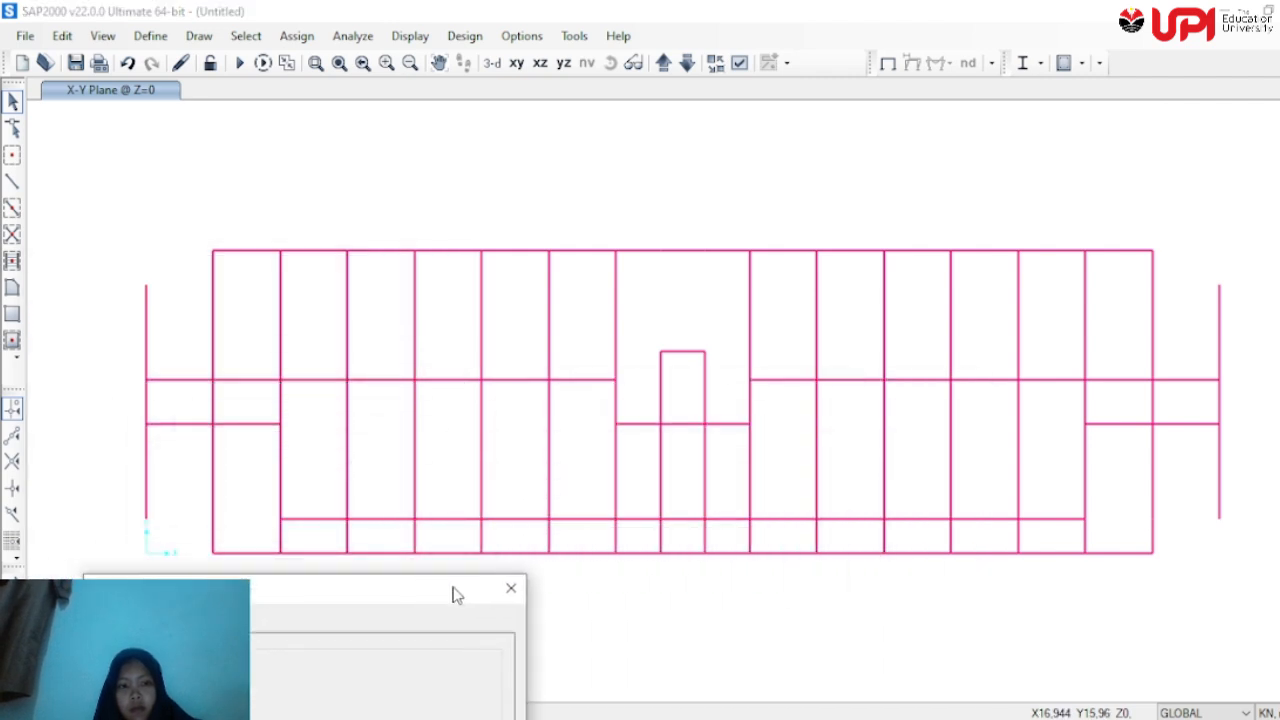
click(110, 36)
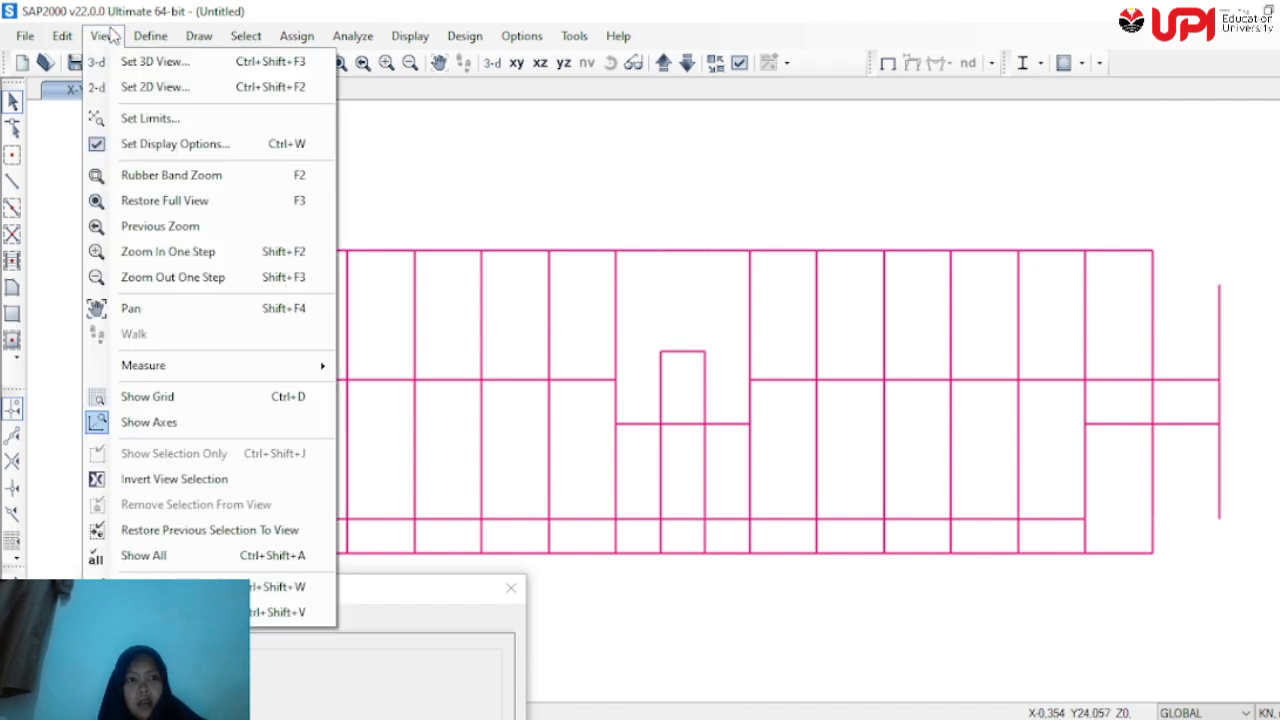
click(185, 396)
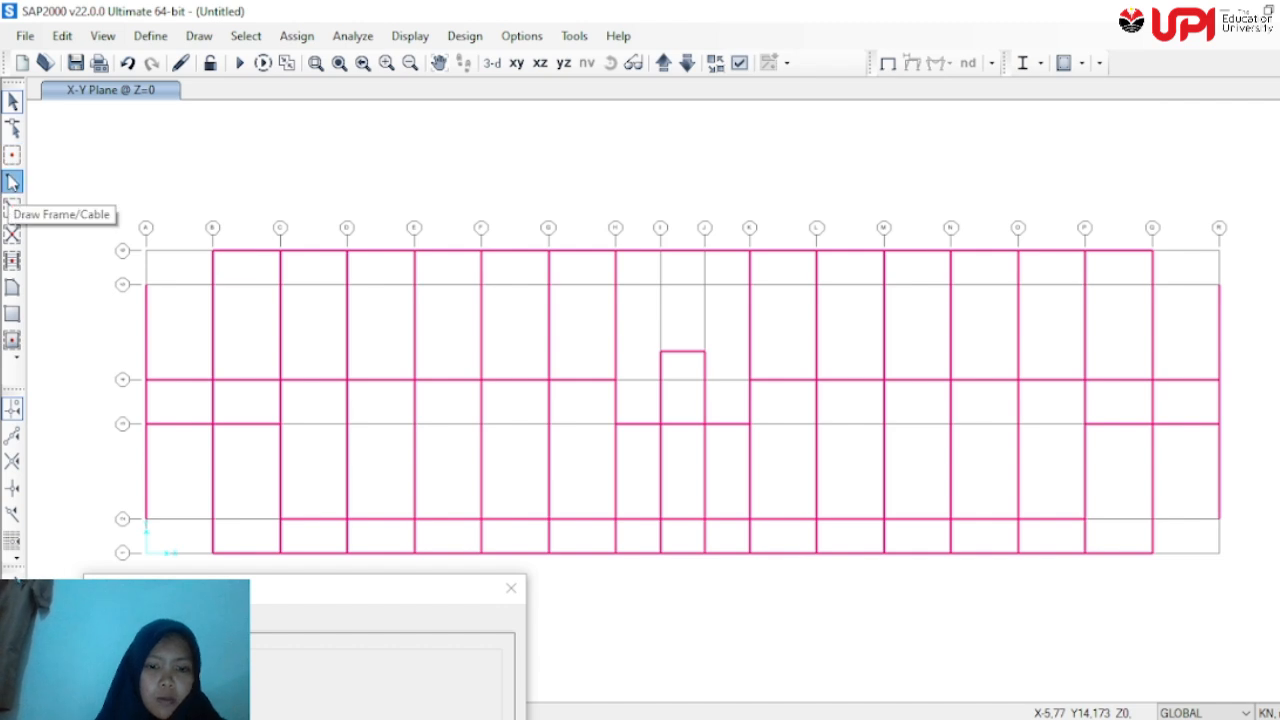
Draw B1 30x50 frames from grid A to grid B on grid lines 2 and 5
click(12, 181)
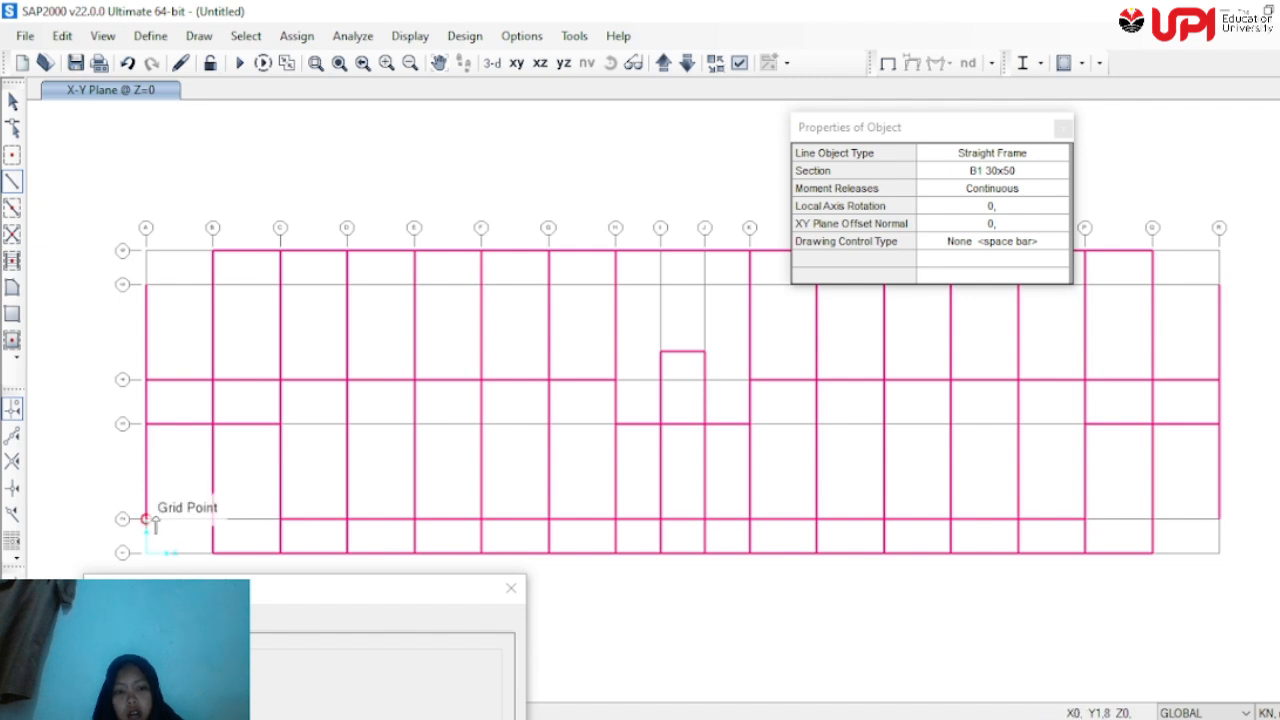
click(146, 519)
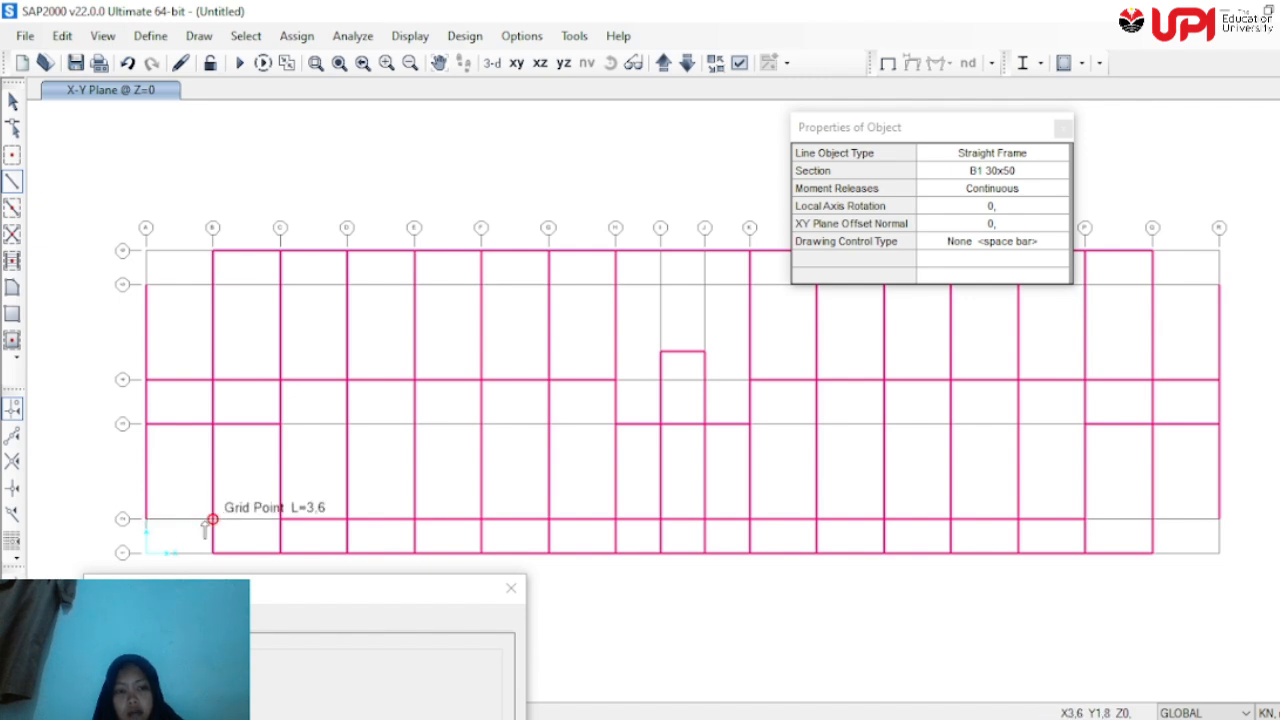
click(212, 519)
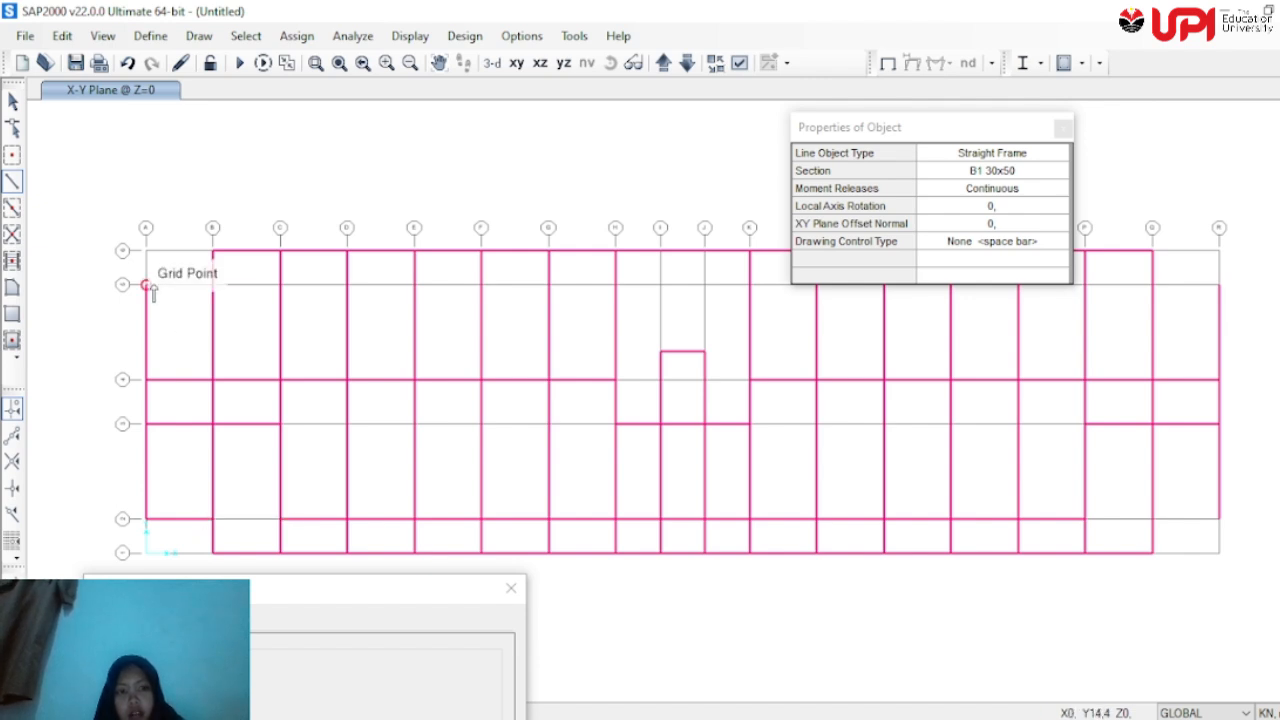
click(212, 287)
key(Escape)
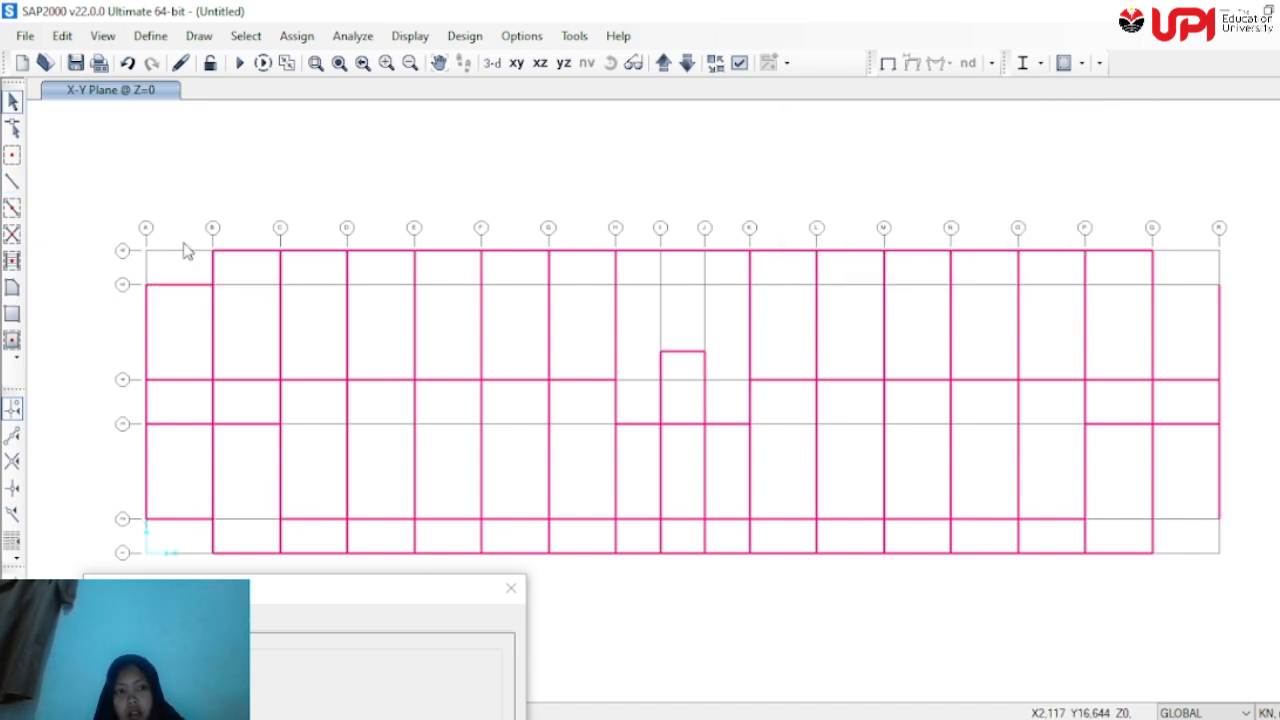
Replicate the A–B frame on grid line 5 once with a dy increment of -1
click(178, 285)
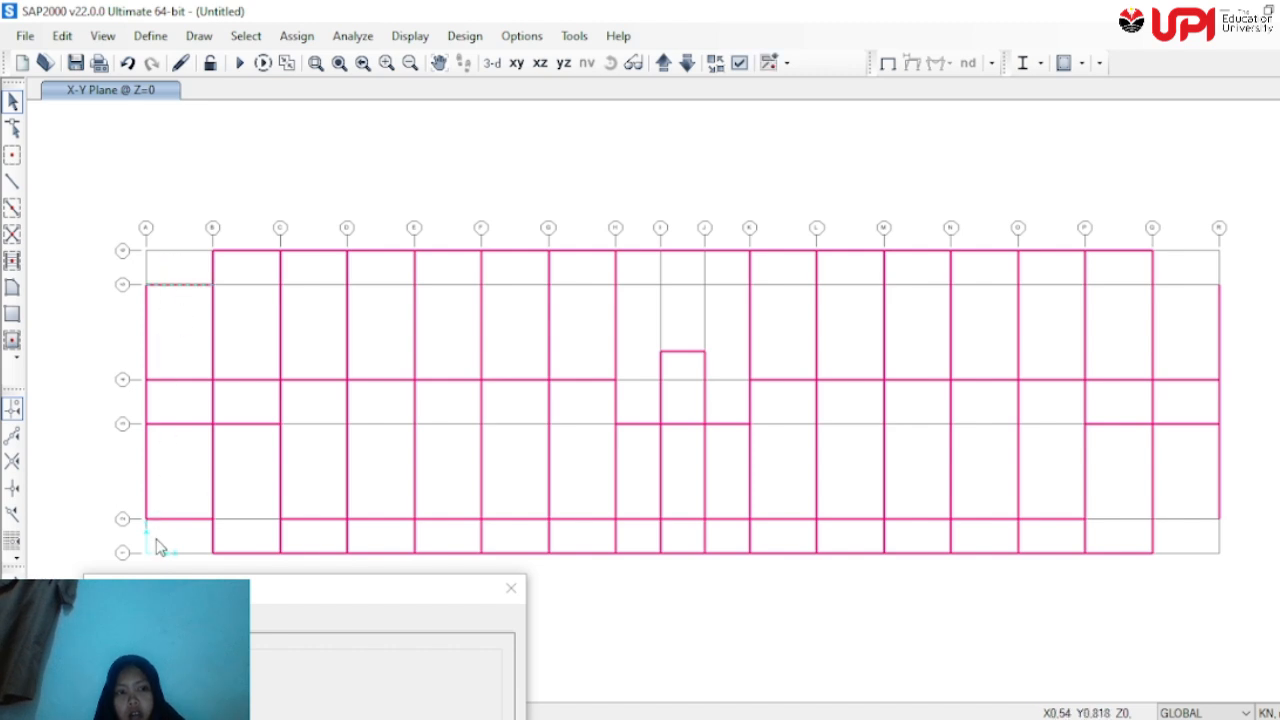
click(175, 519)
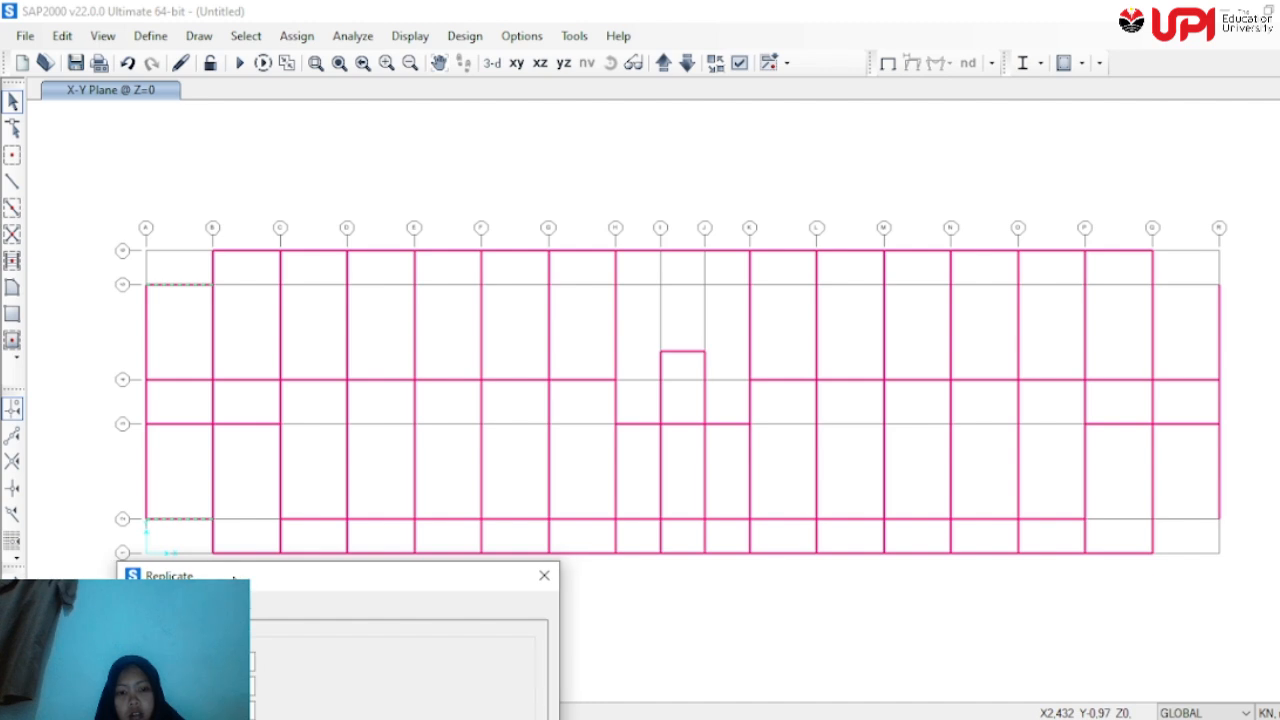
key(Return)
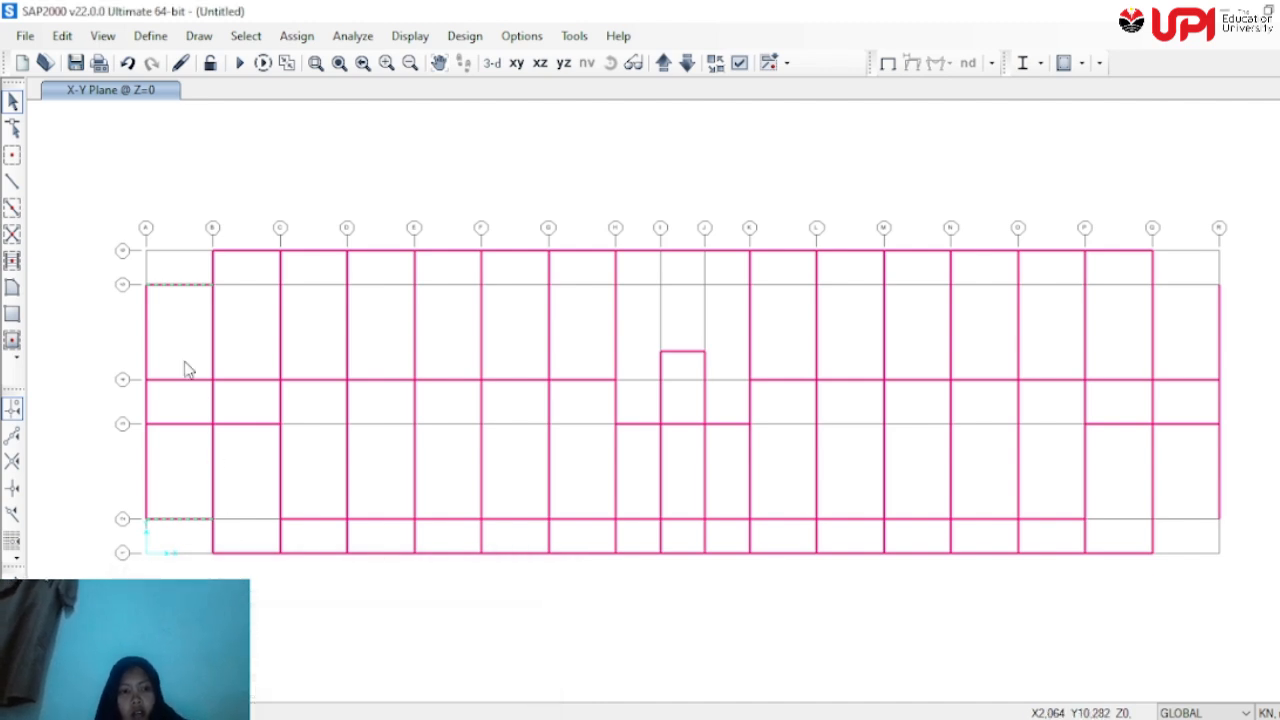
click(184, 283)
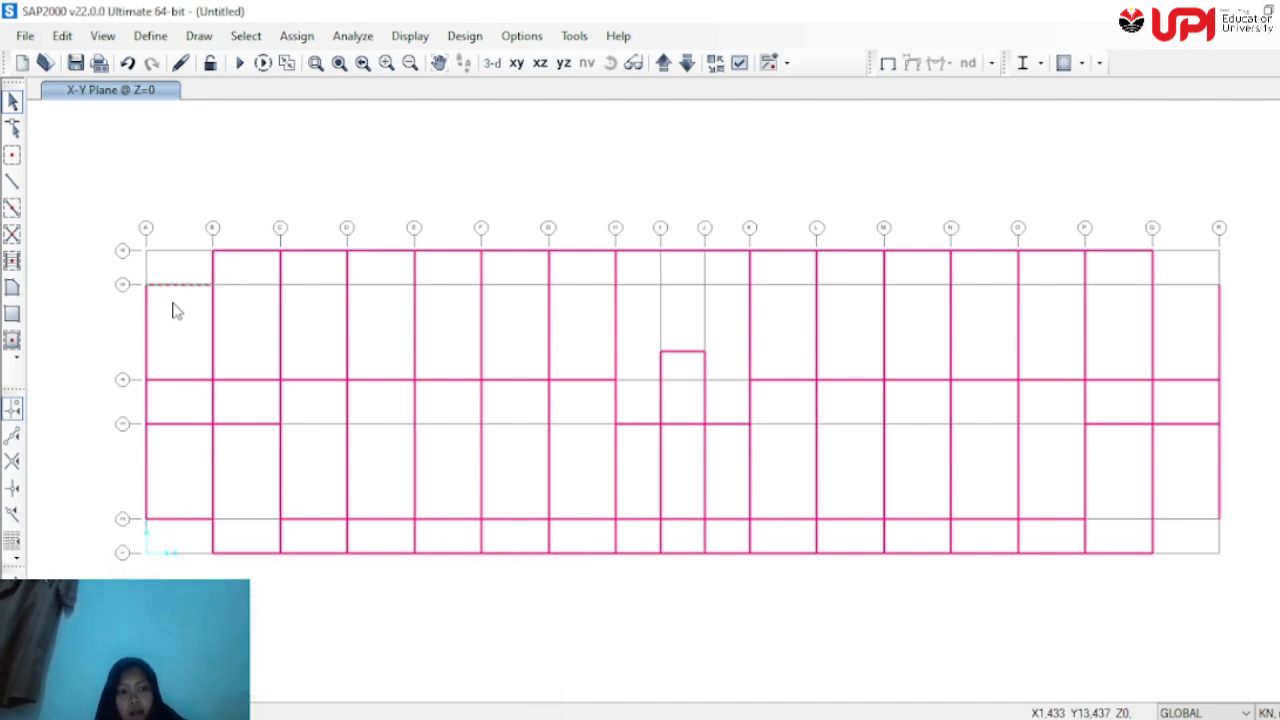
click(62, 35)
click(90, 284)
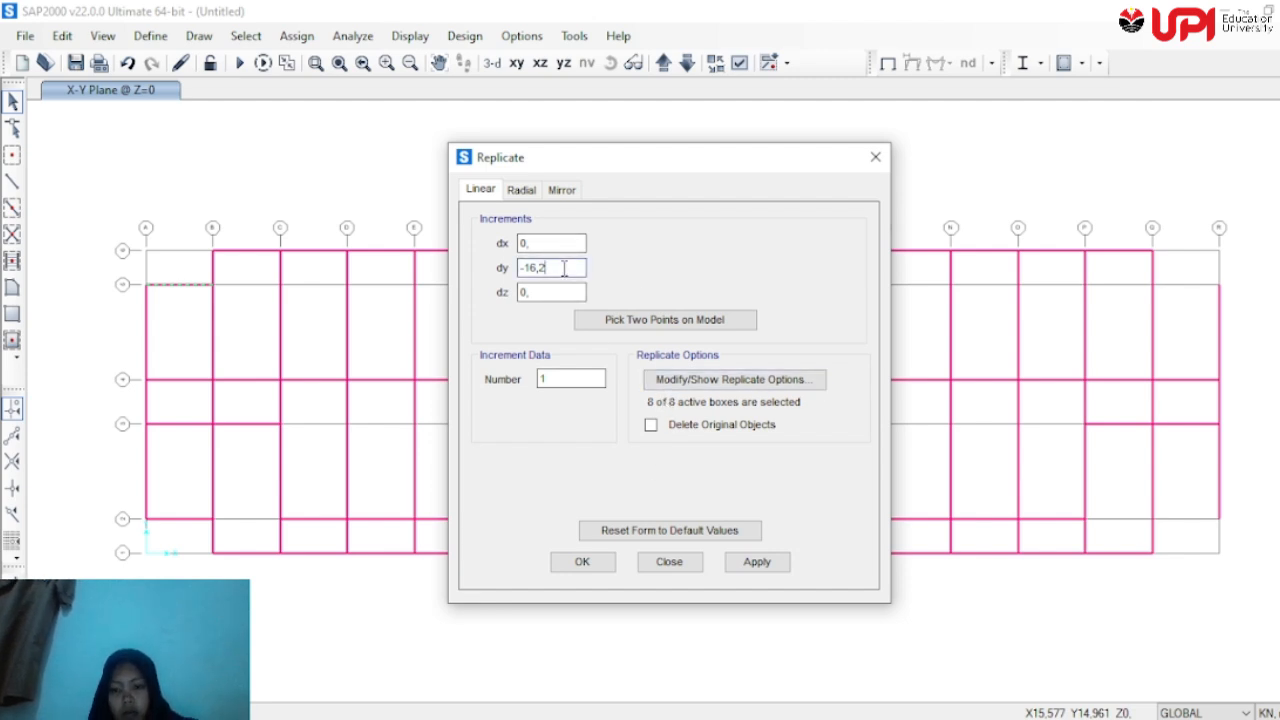
key(BackSpace)
key(BackSpace)
key(BackSpace)
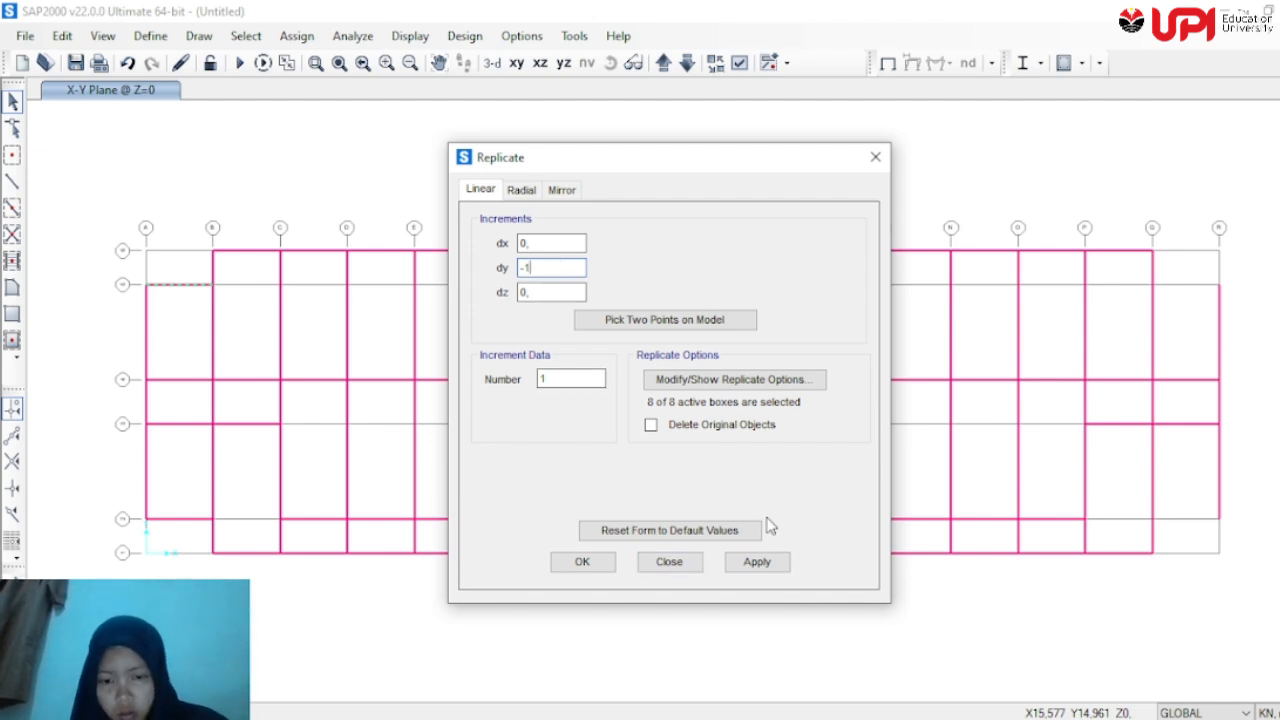
click(778, 565)
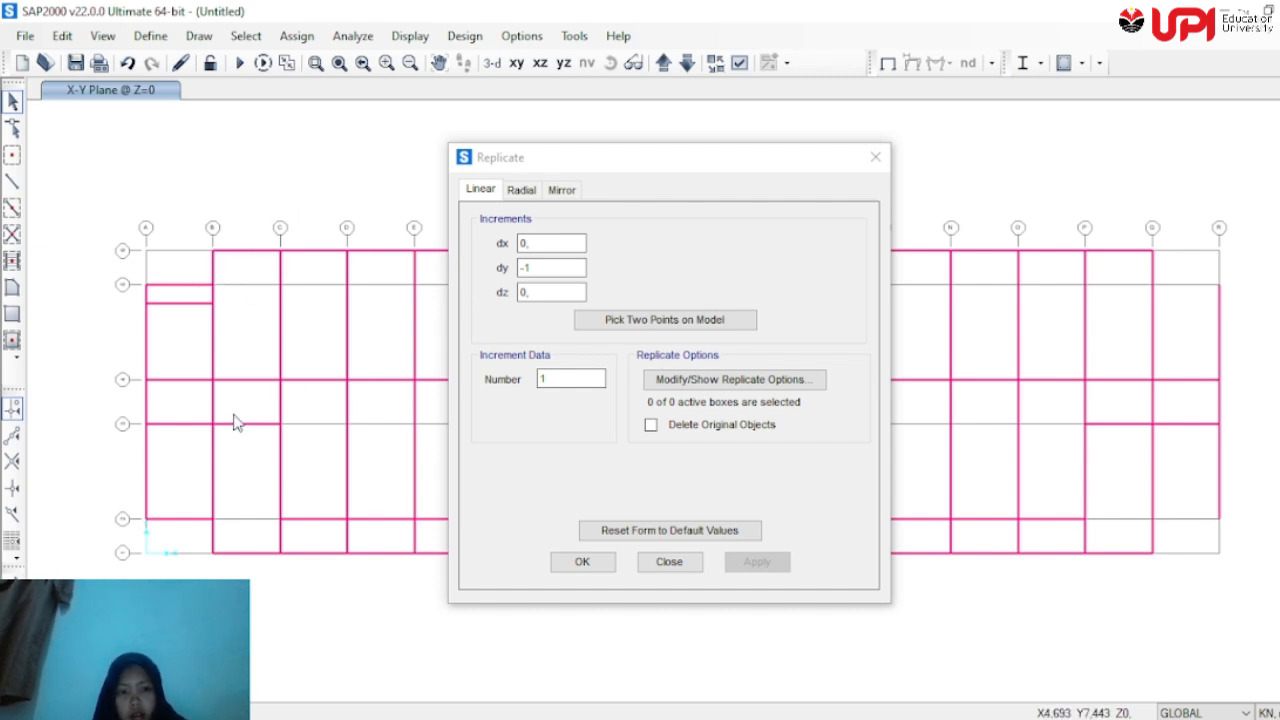
Replicate the grid line B frame between grids 4 and 6 once with dx -1 and dy 0
drag(236, 352, 177, 352)
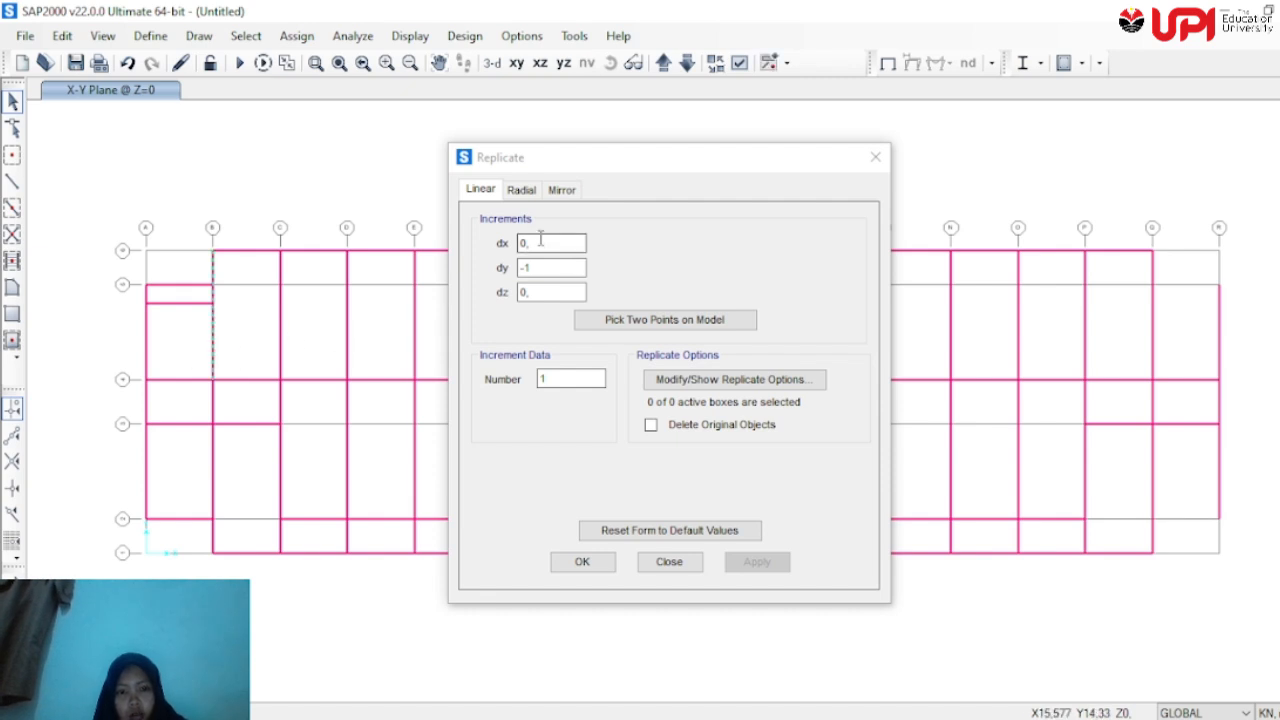
double_click(553, 266)
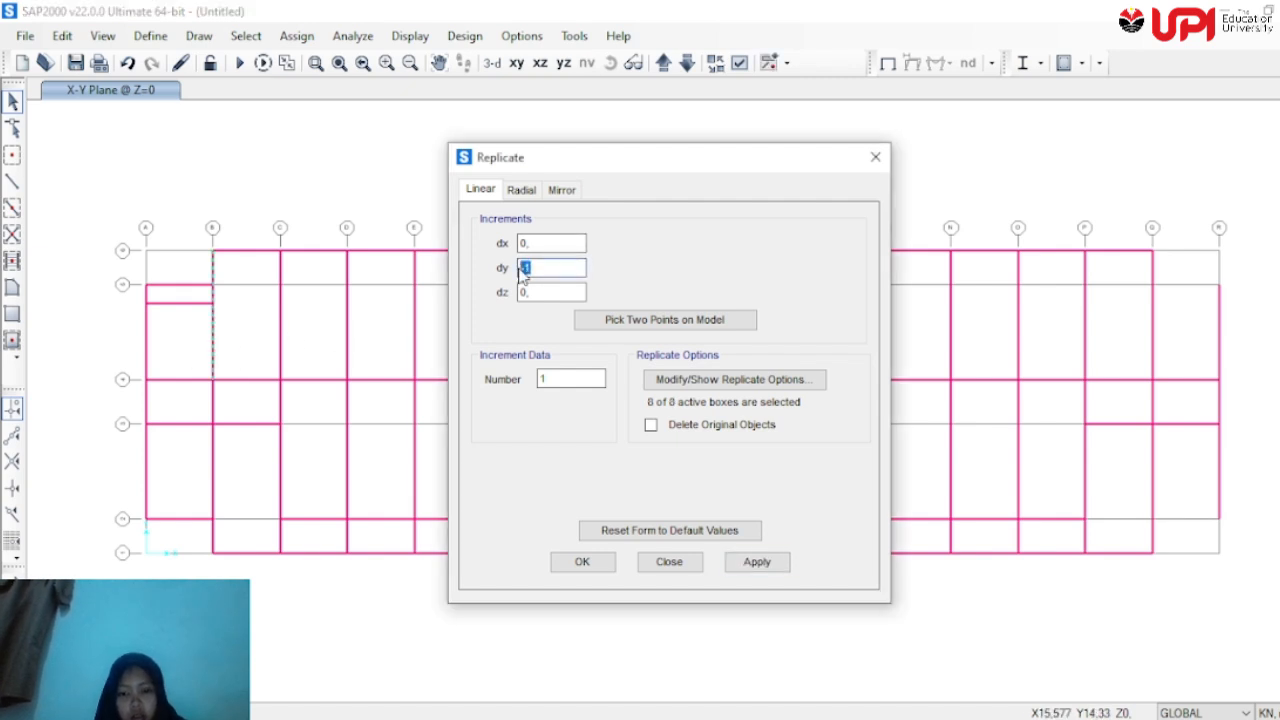
text(0)
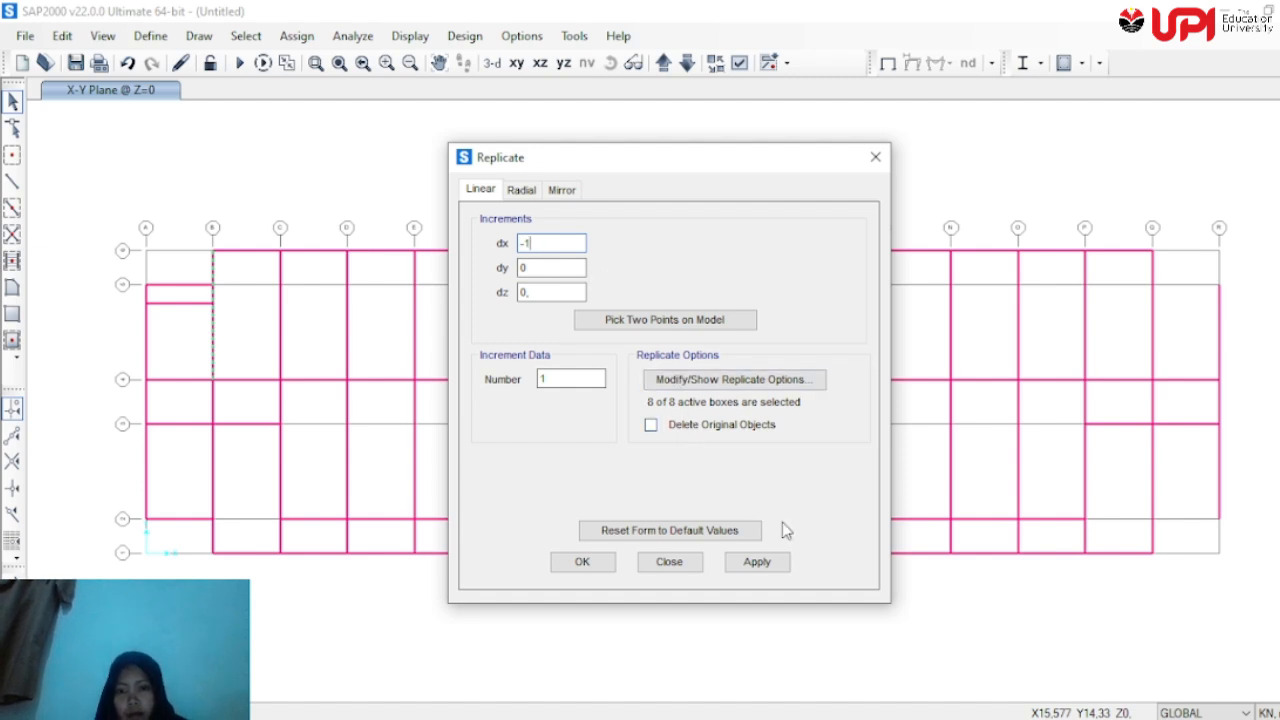
click(779, 563)
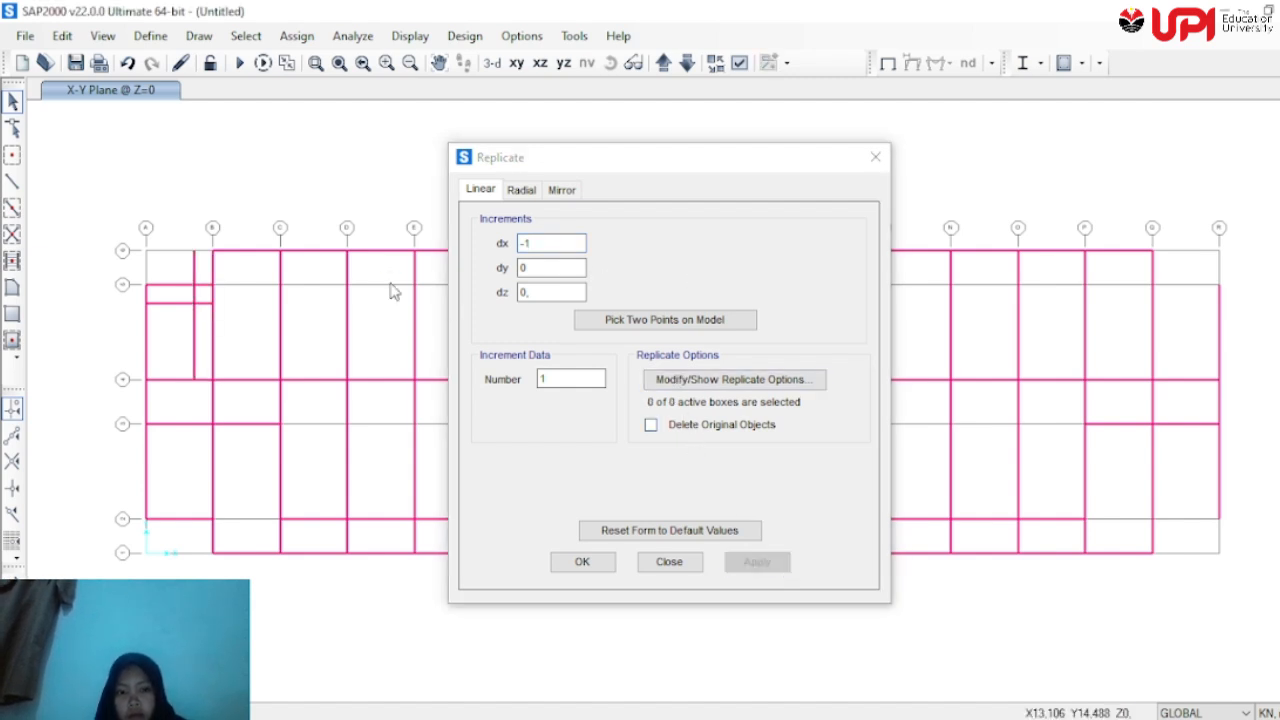
Trim the copied vertical frame above grid line 5 and the grid line 5 frame between that copy and grid B
click(196, 278)
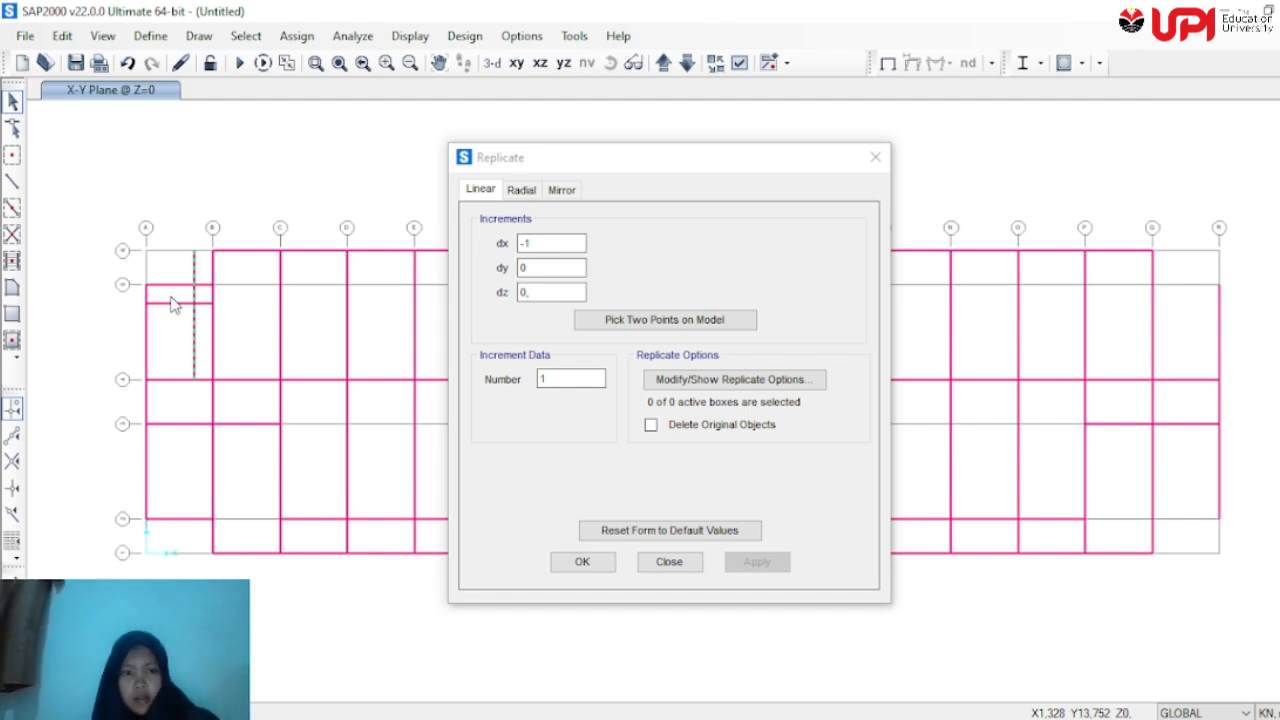
key(Escape)
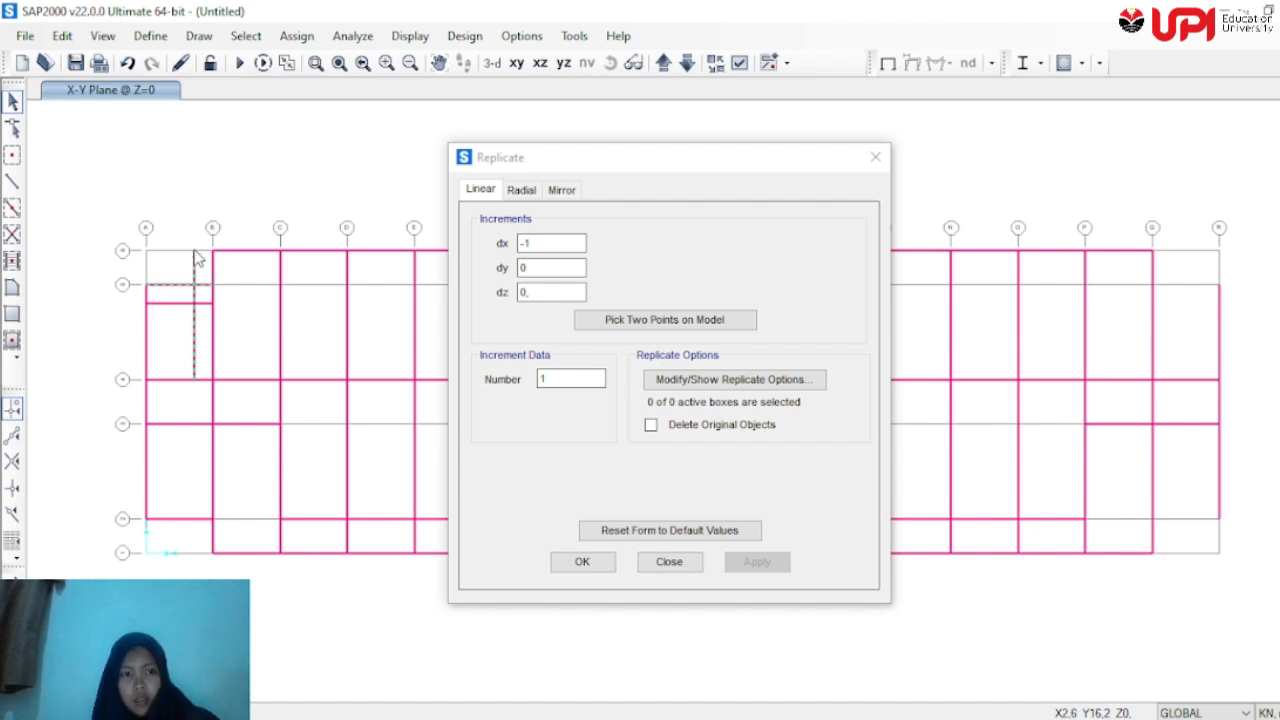
click(68, 36)
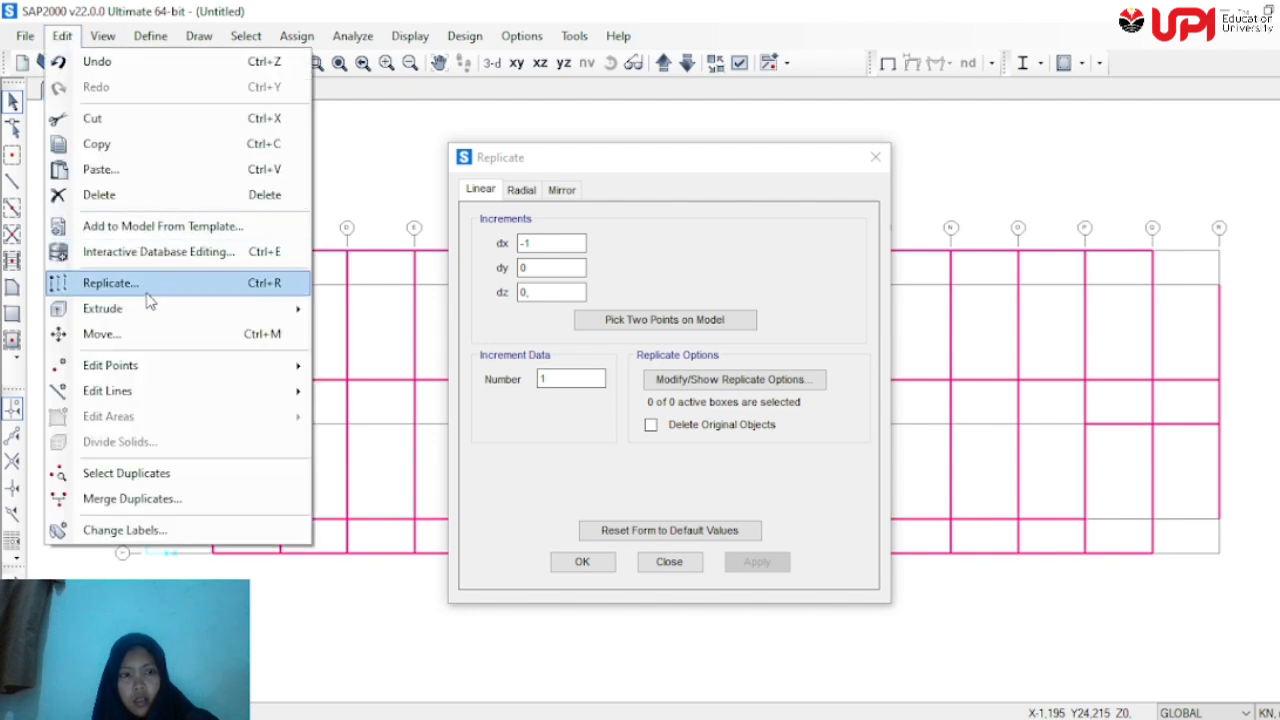
mouse_move(160, 392)
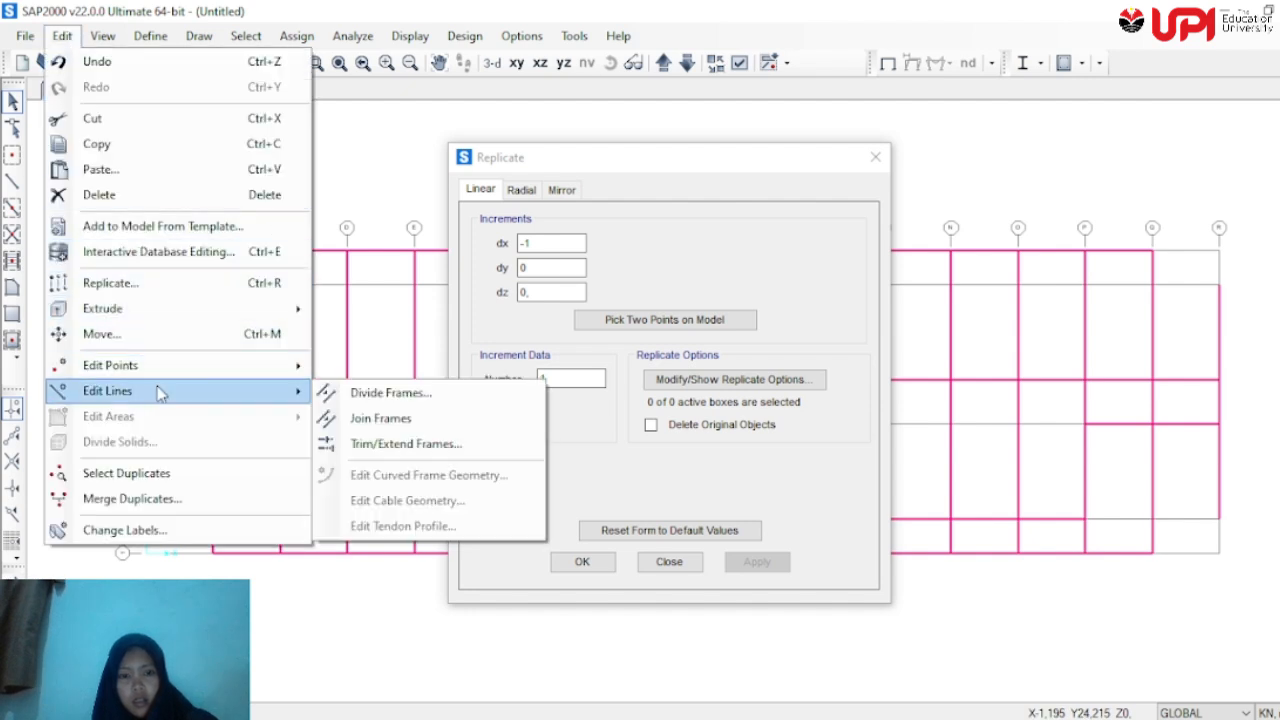
click(405, 443)
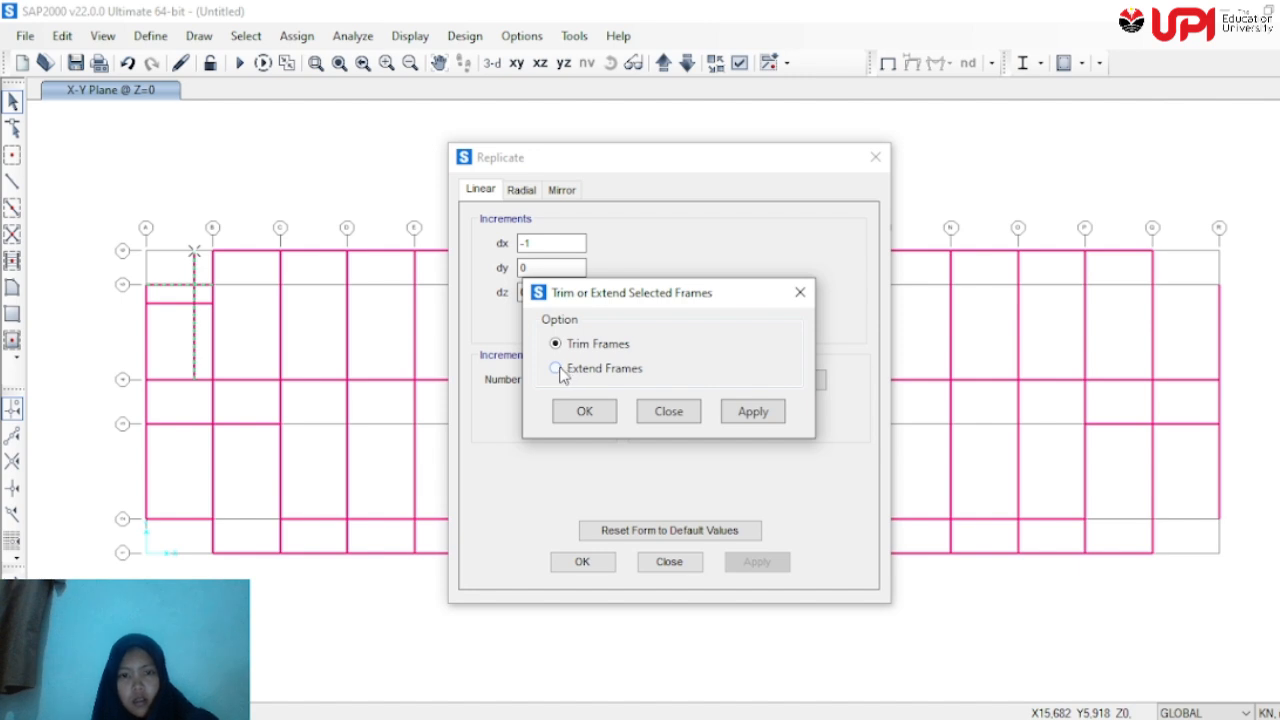
click(752, 414)
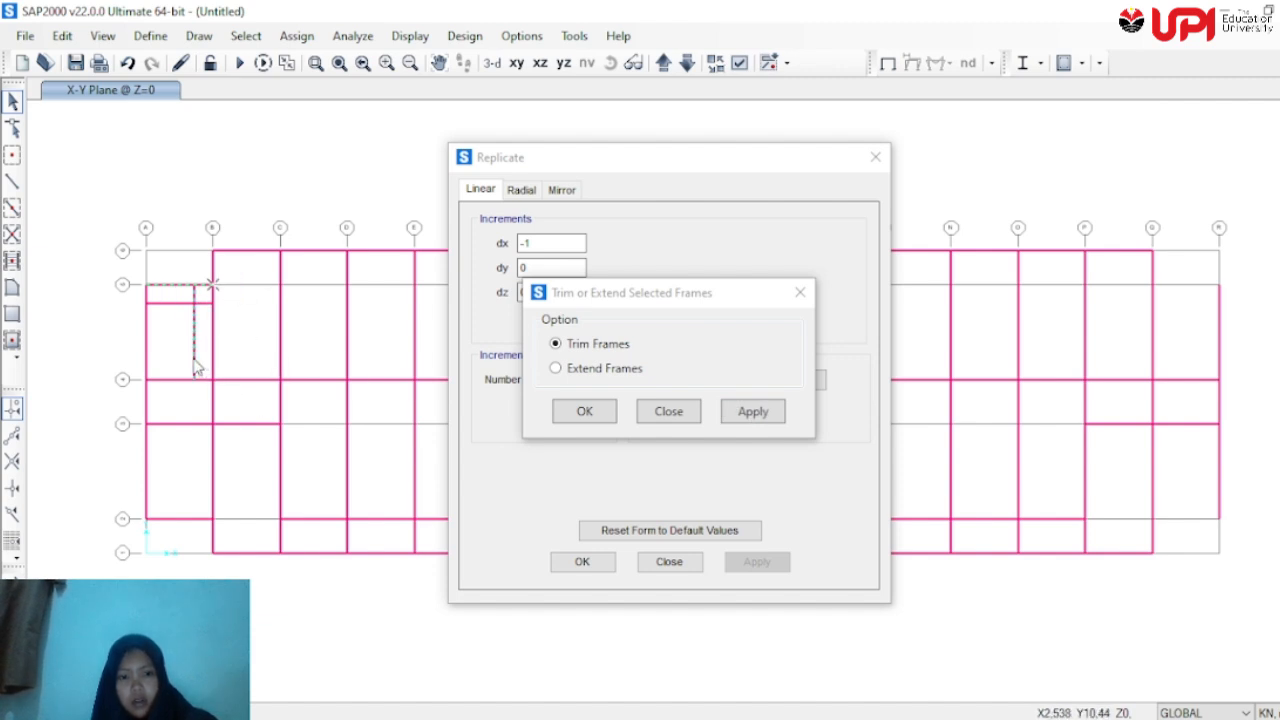
click(740, 412)
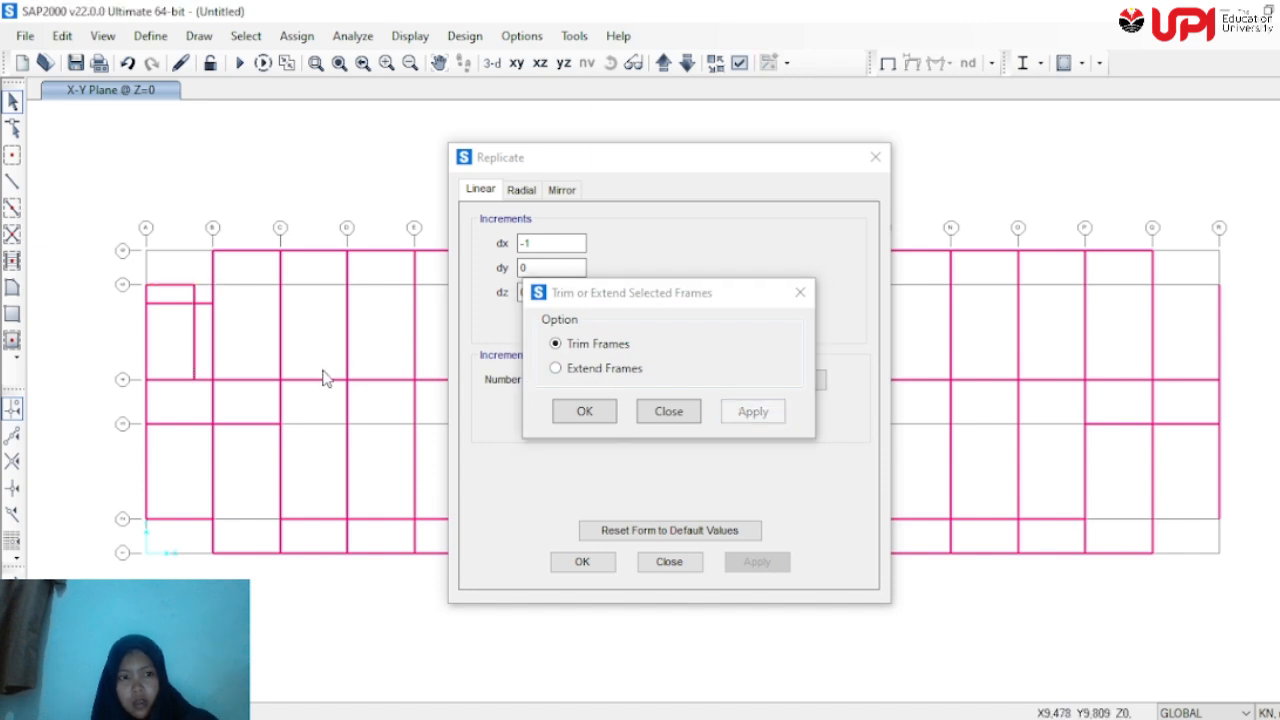
Trim the copied horizontal frame between grid A and the copied vertical frame, and trim the vertical frame below their crossing
click(193, 335)
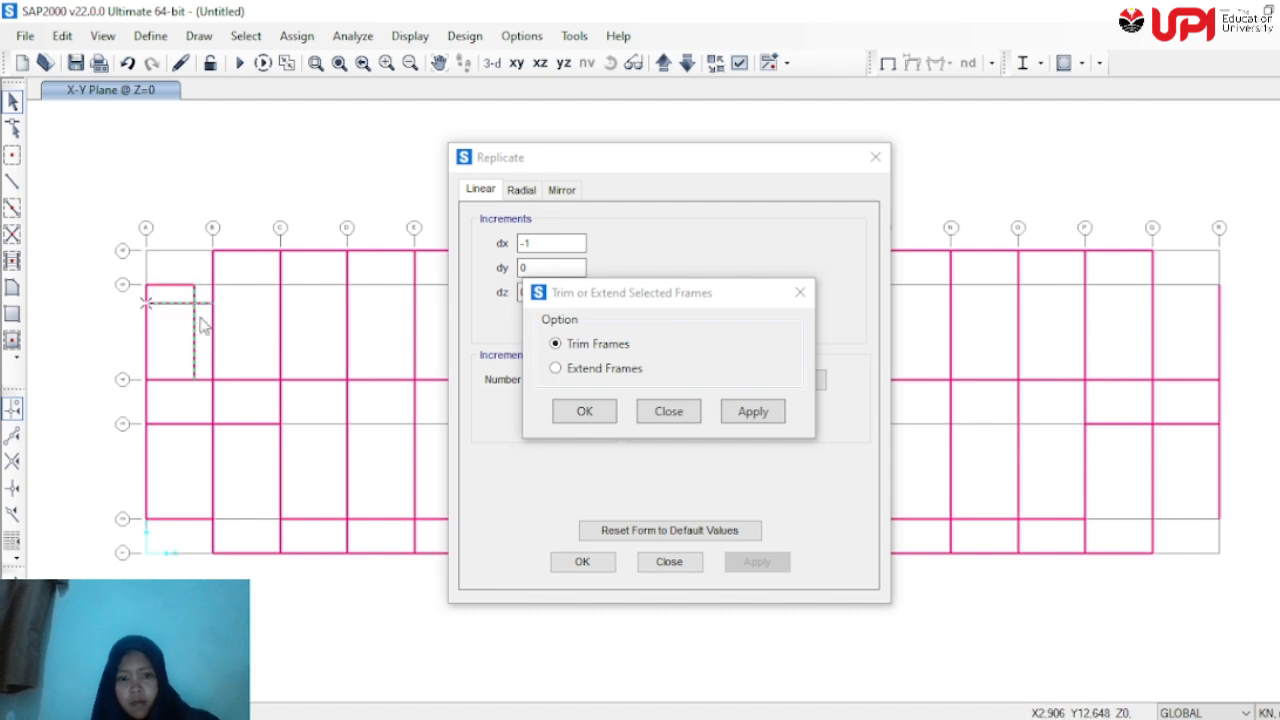
click(757, 420)
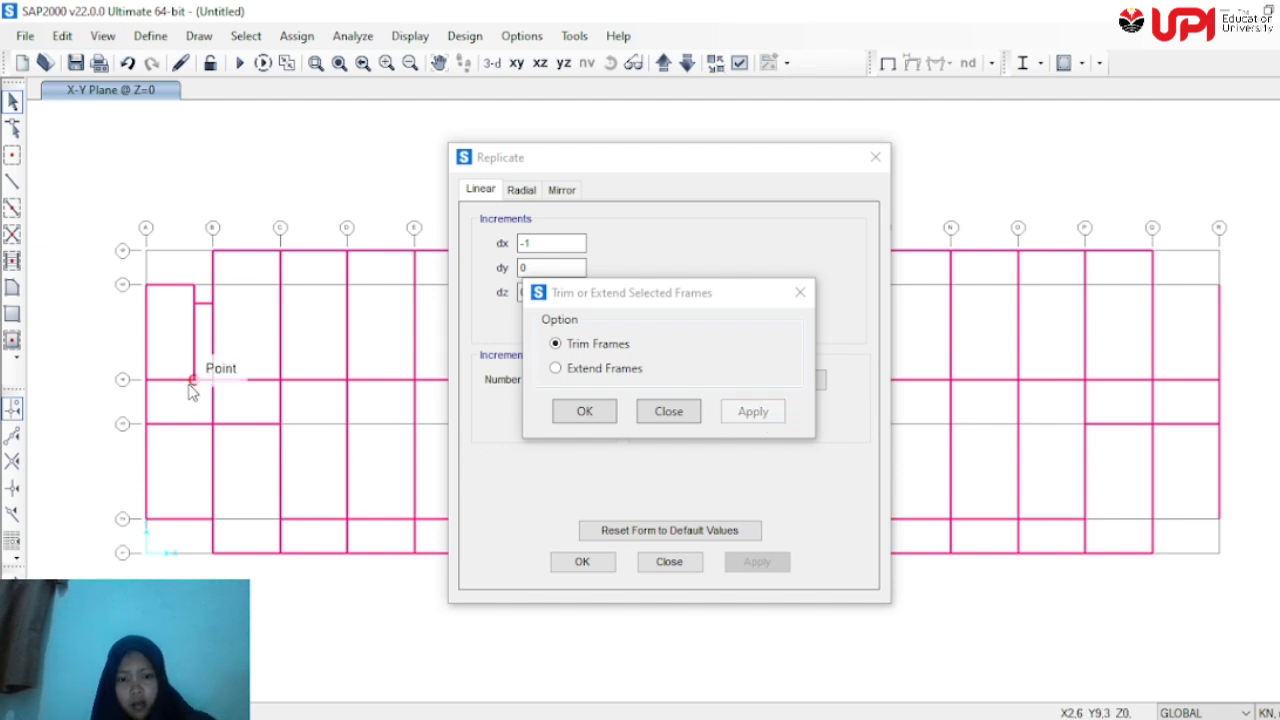
drag(200, 350, 171, 336)
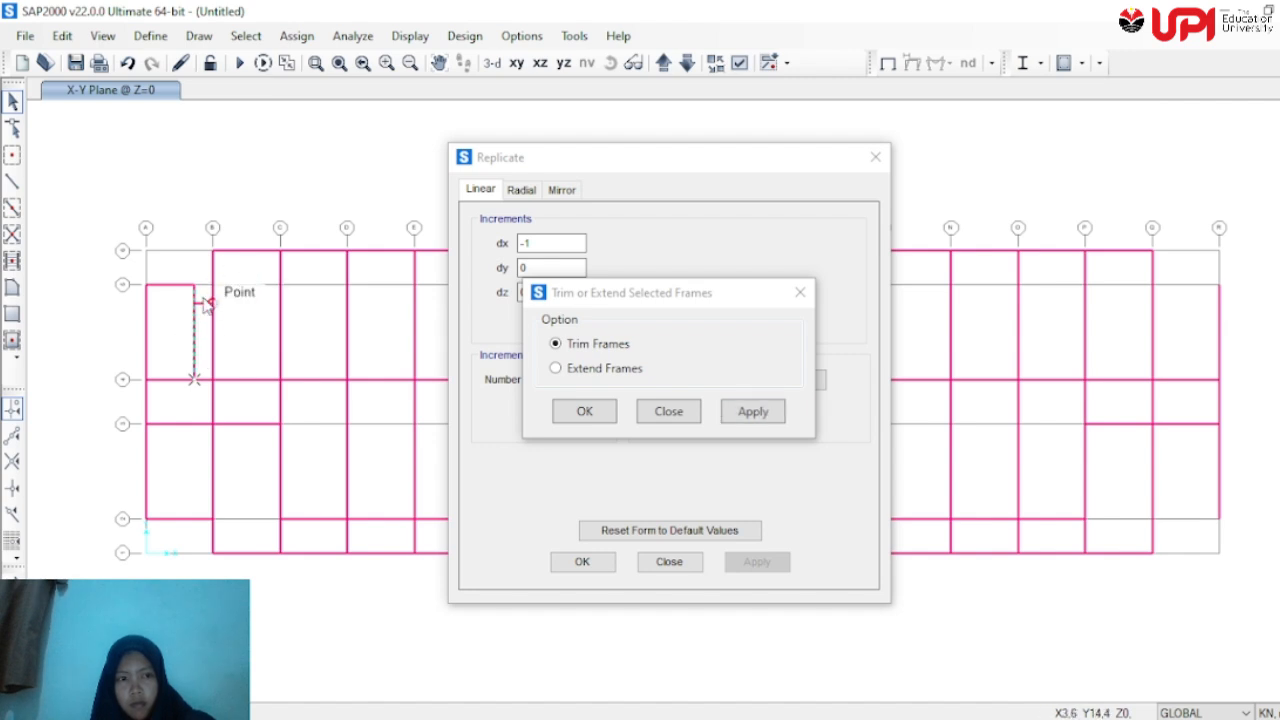
scroll(204, 312, up, 3)
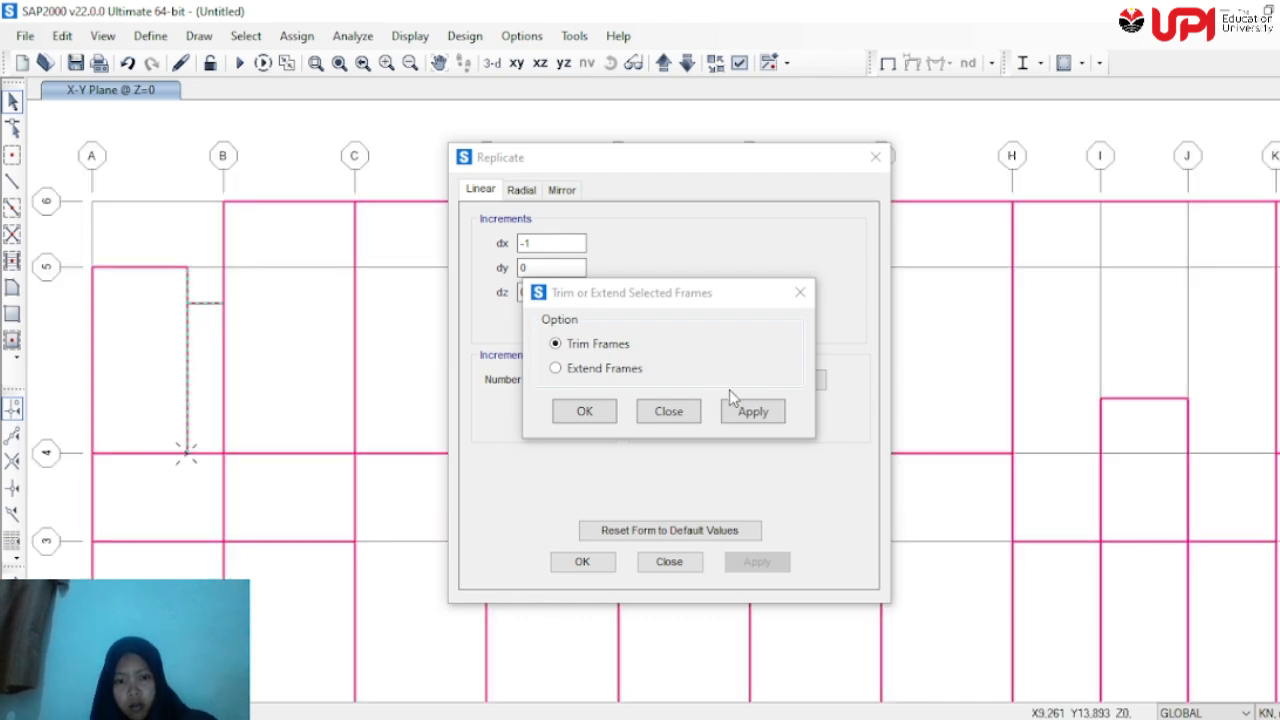
click(756, 422)
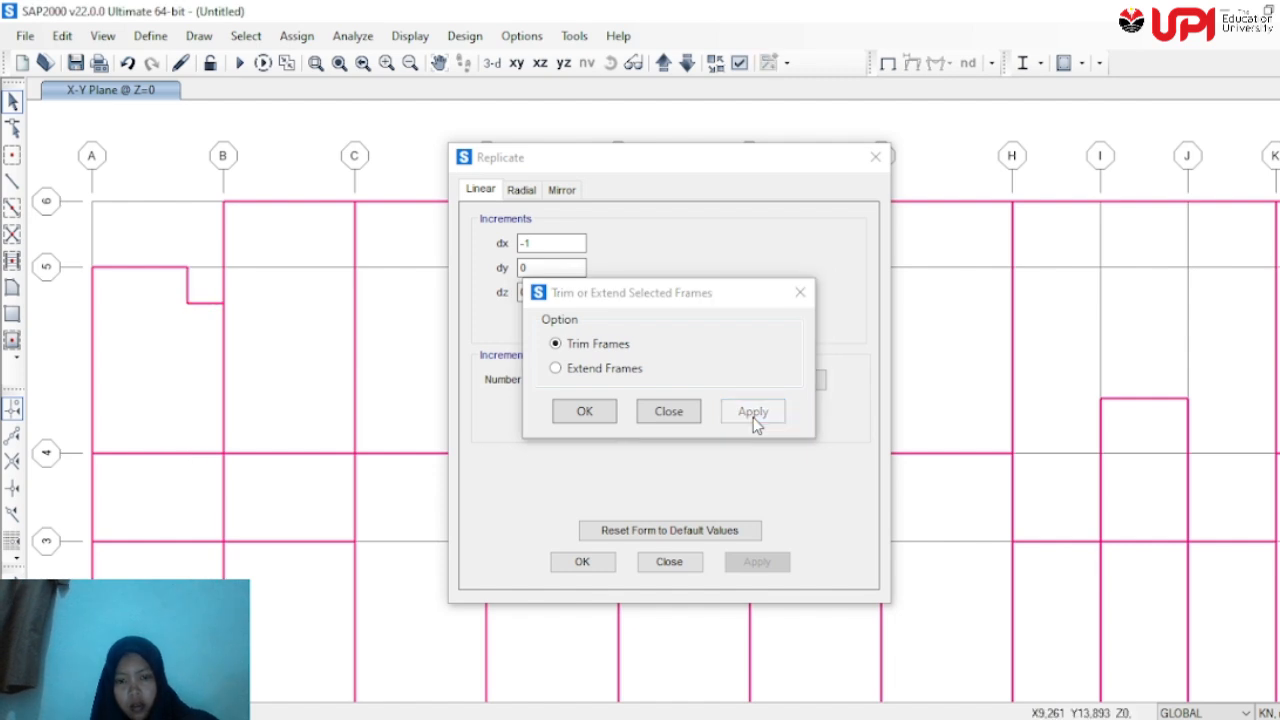
Replicate the grid line B frame between grids 1 and 3 with dx -1, moving the Trim or Extend dialog aside
scroll(281, 398, down, 2)
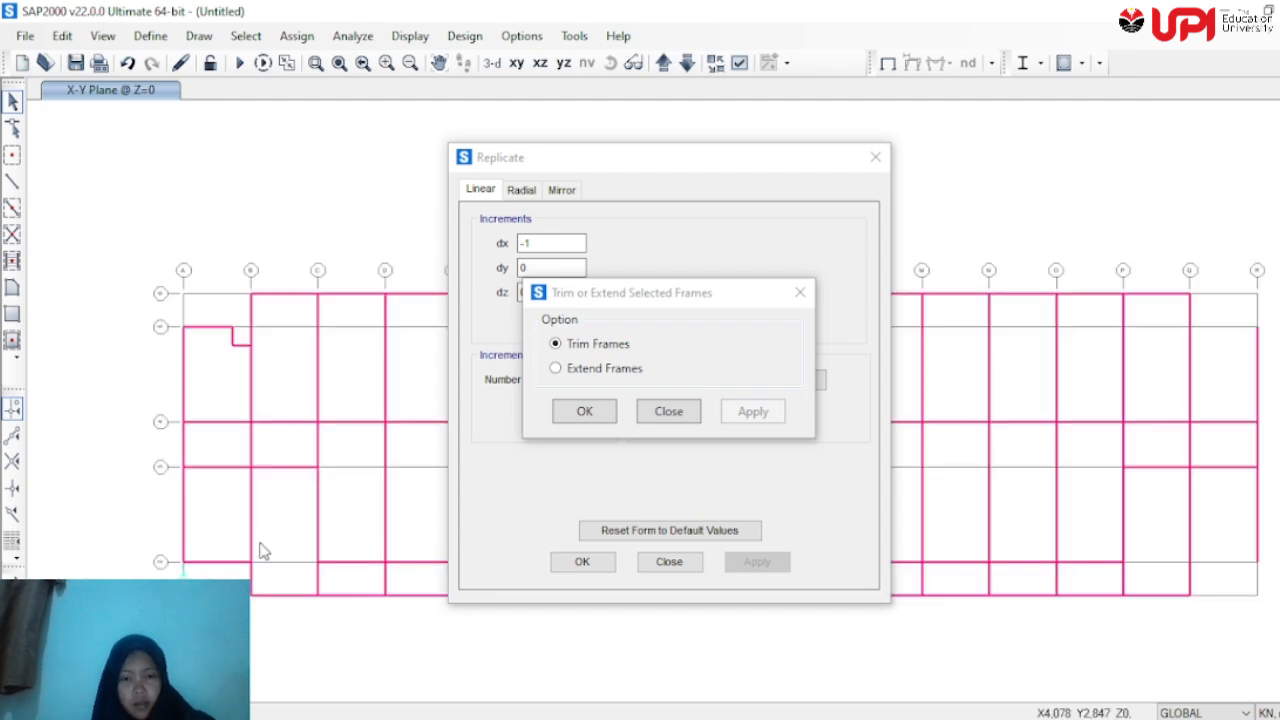
click(238, 506)
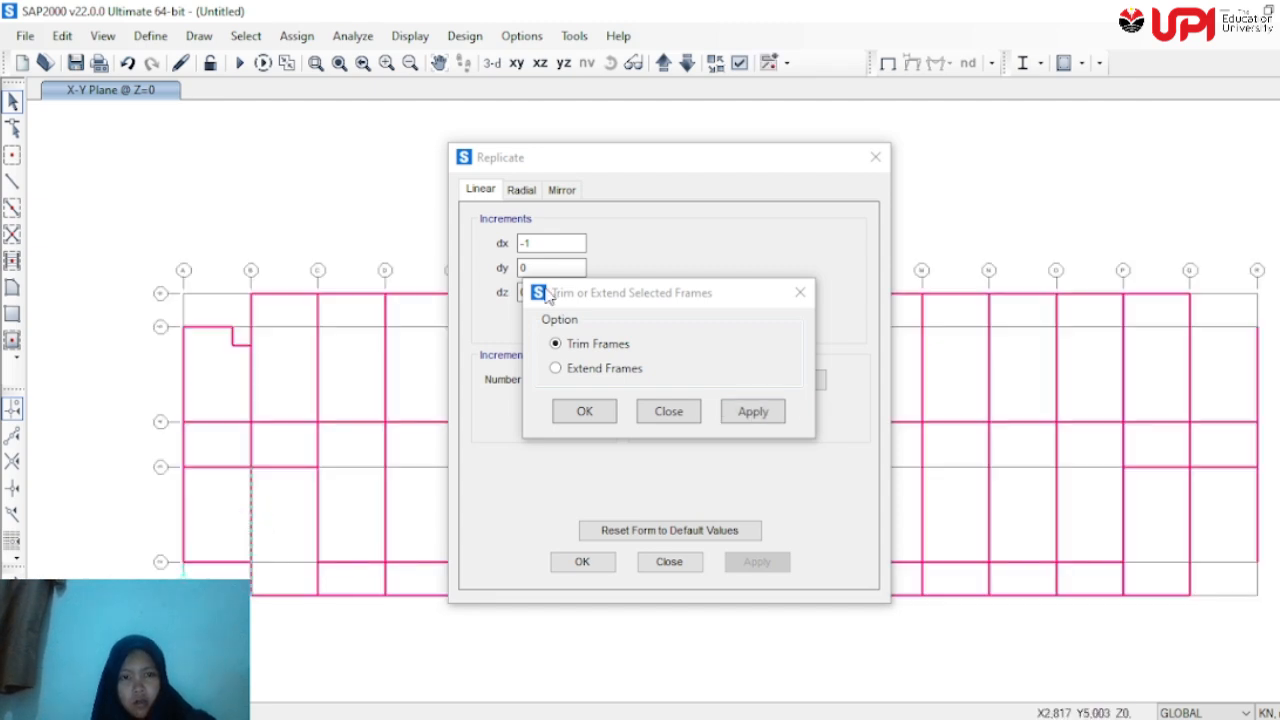
drag(724, 300, 1138, 281)
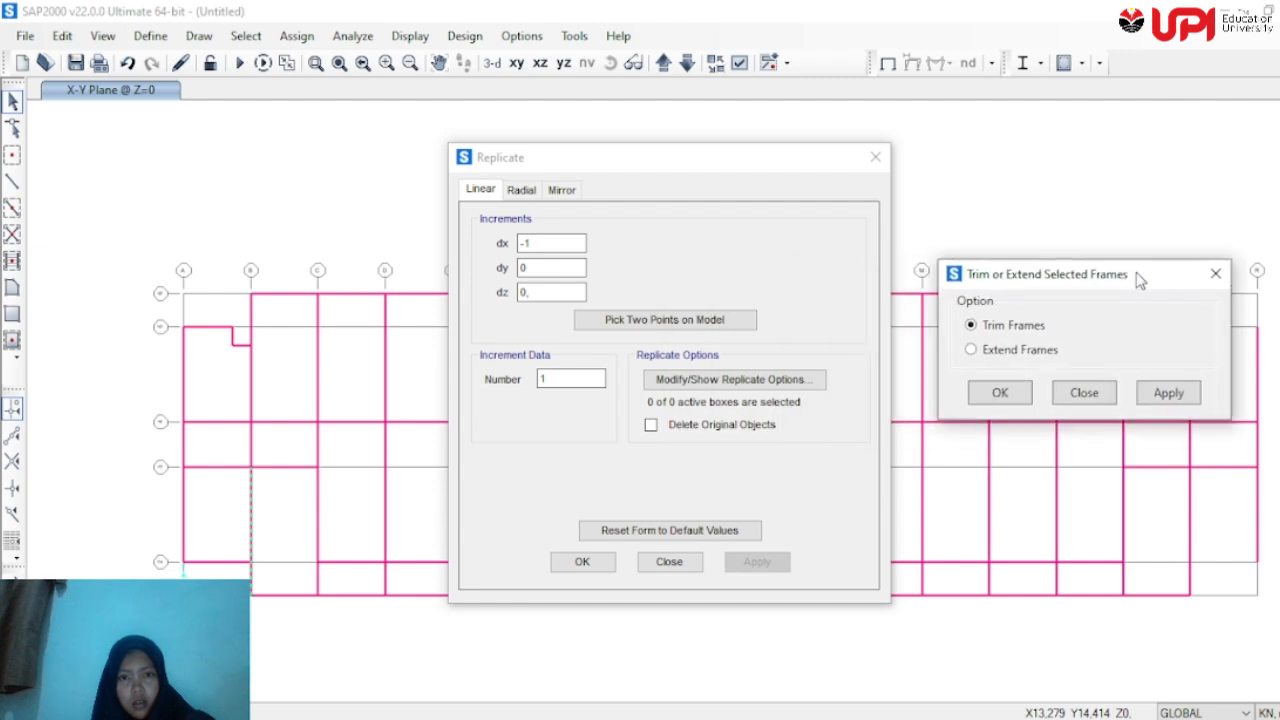
click(564, 243)
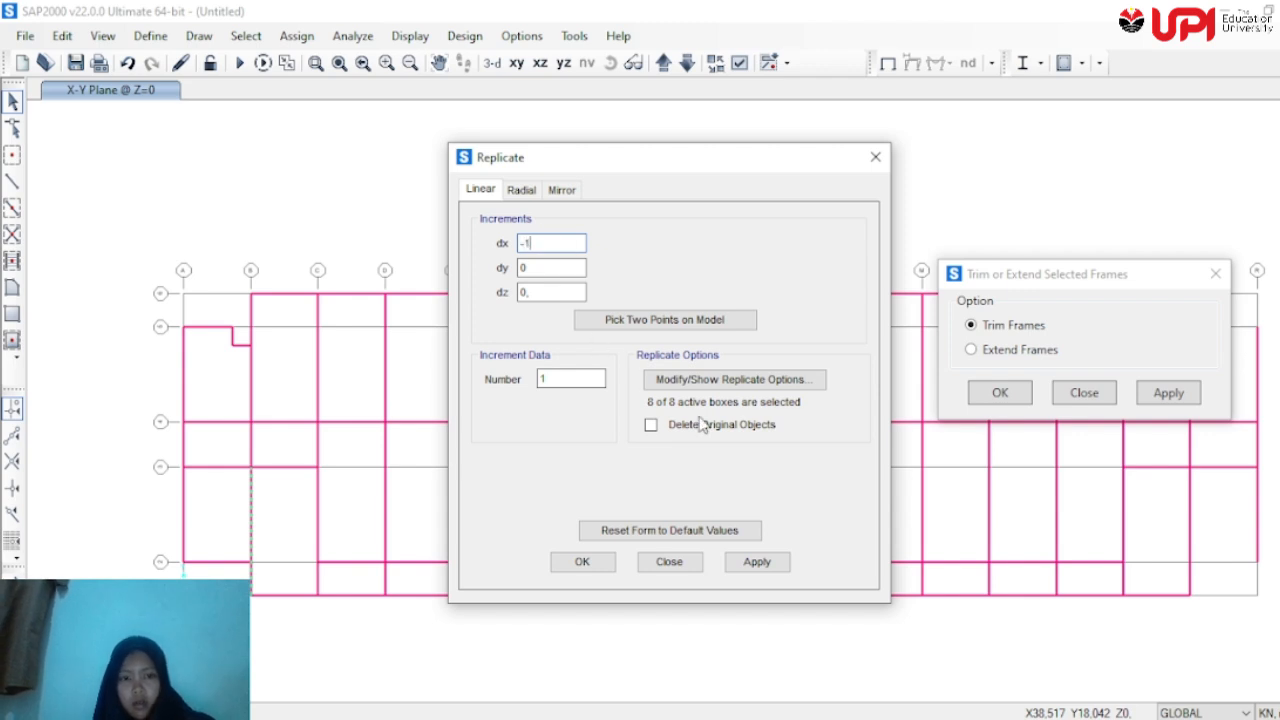
text(-1)
click(780, 562)
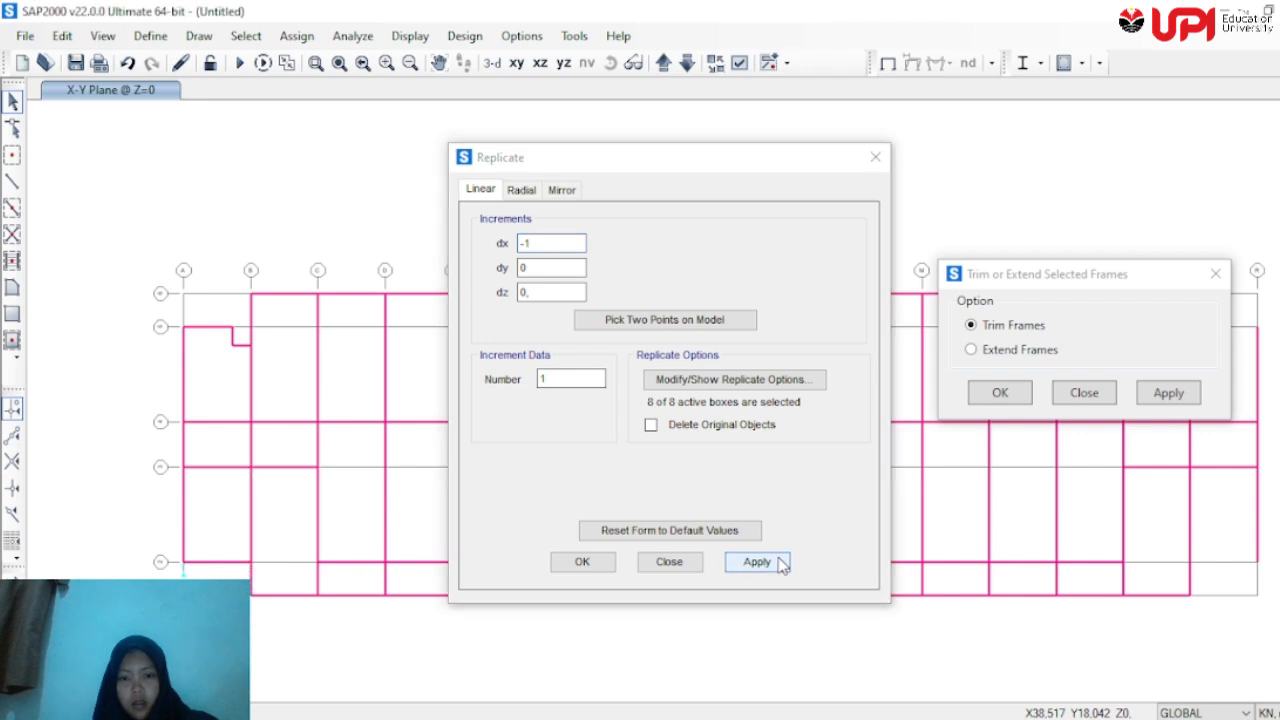
Replicate the A–B frame on grid line 2 once with dx 0 and dy -1
click(220, 570)
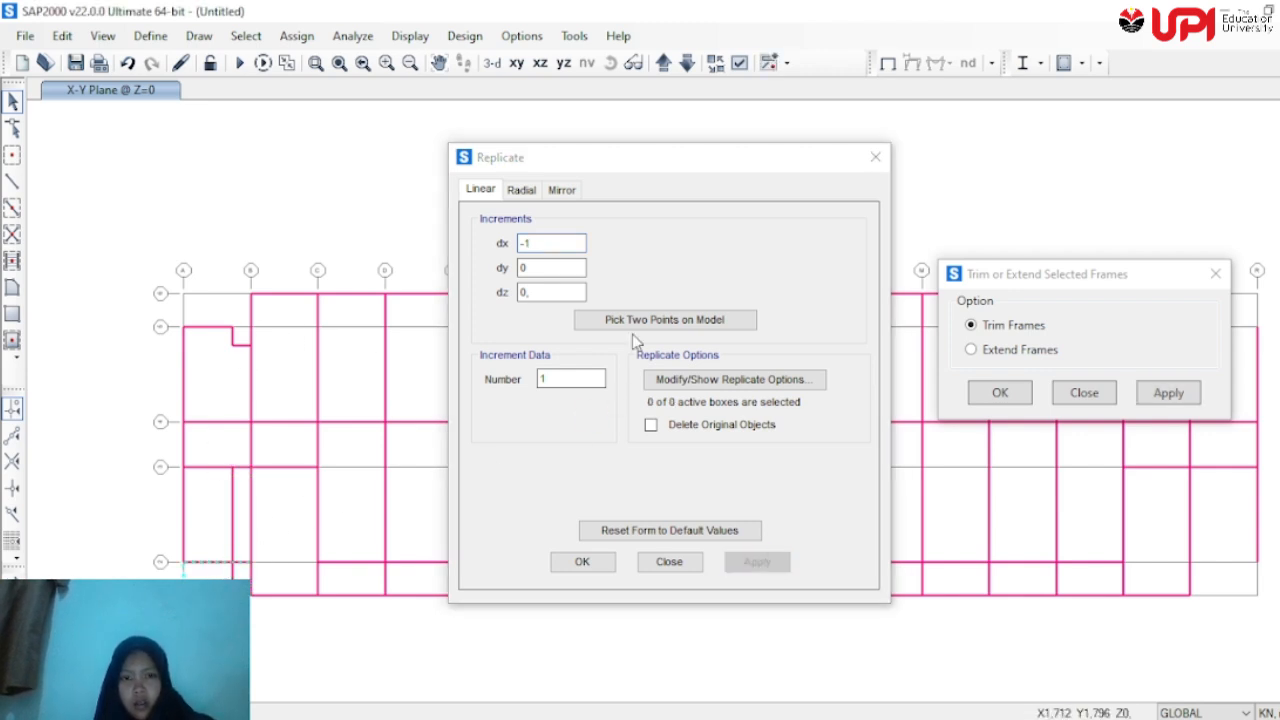
click(535, 245)
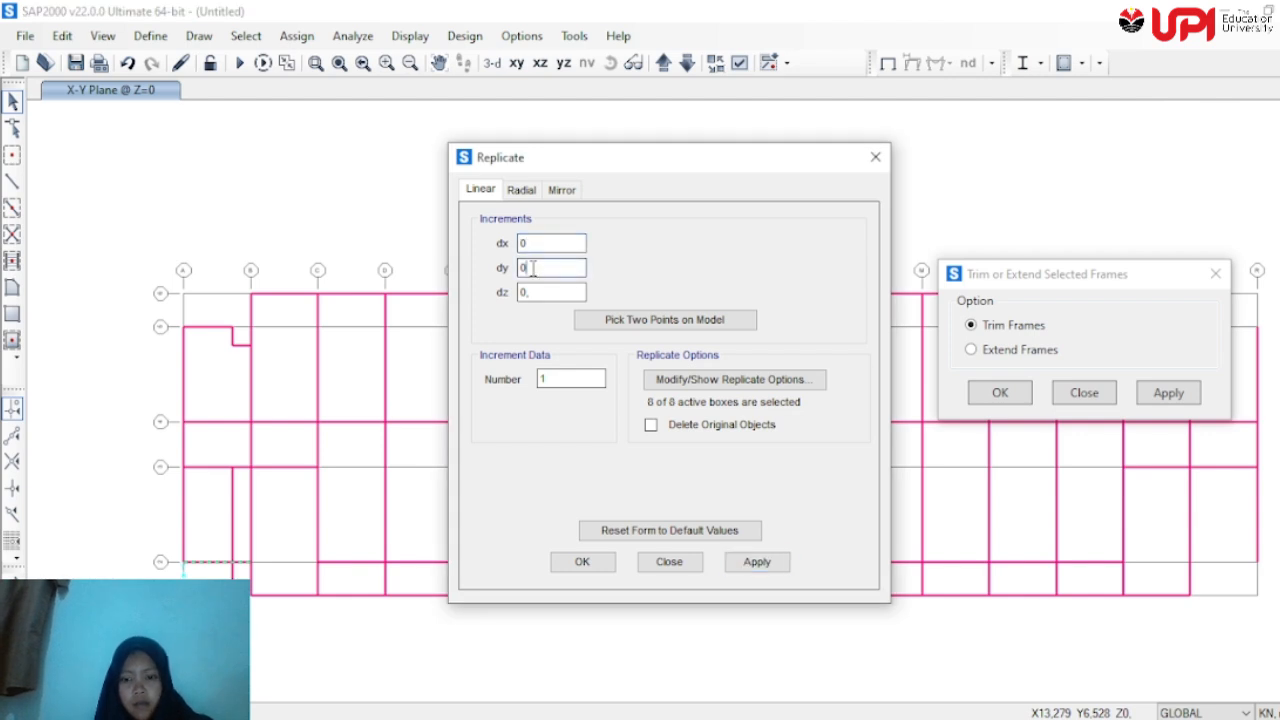
click(729, 557)
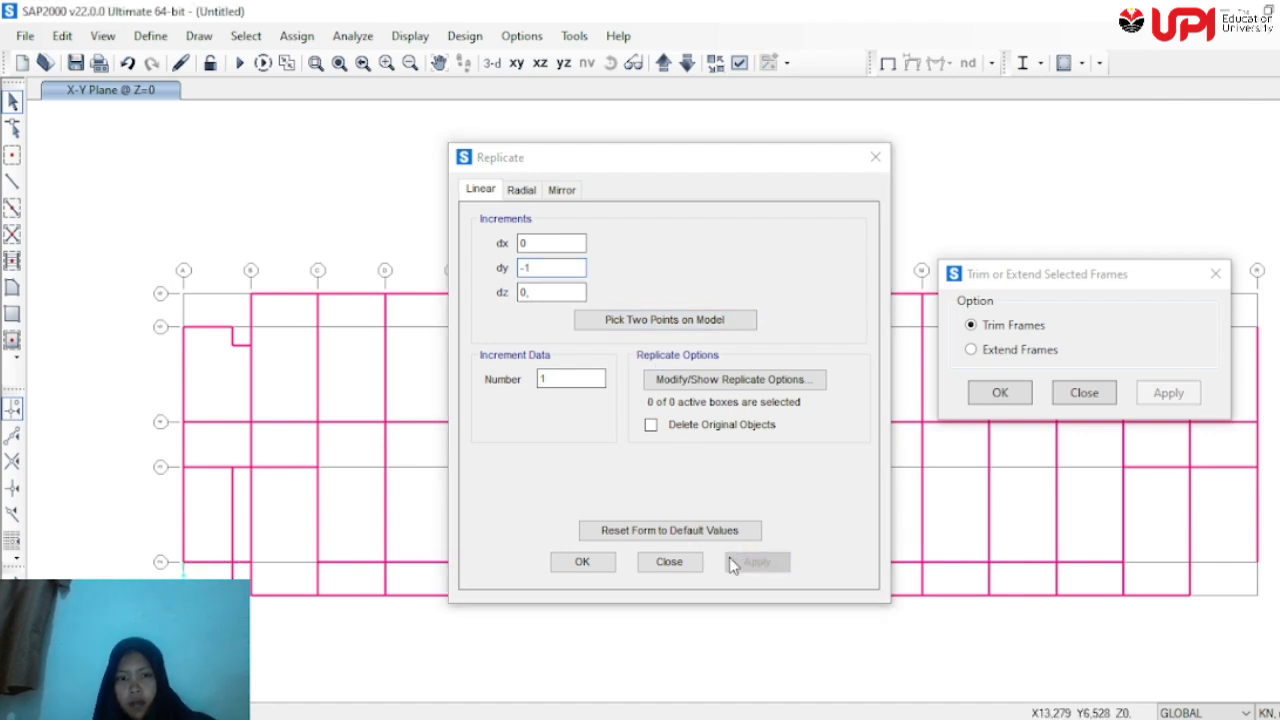
click(529, 268)
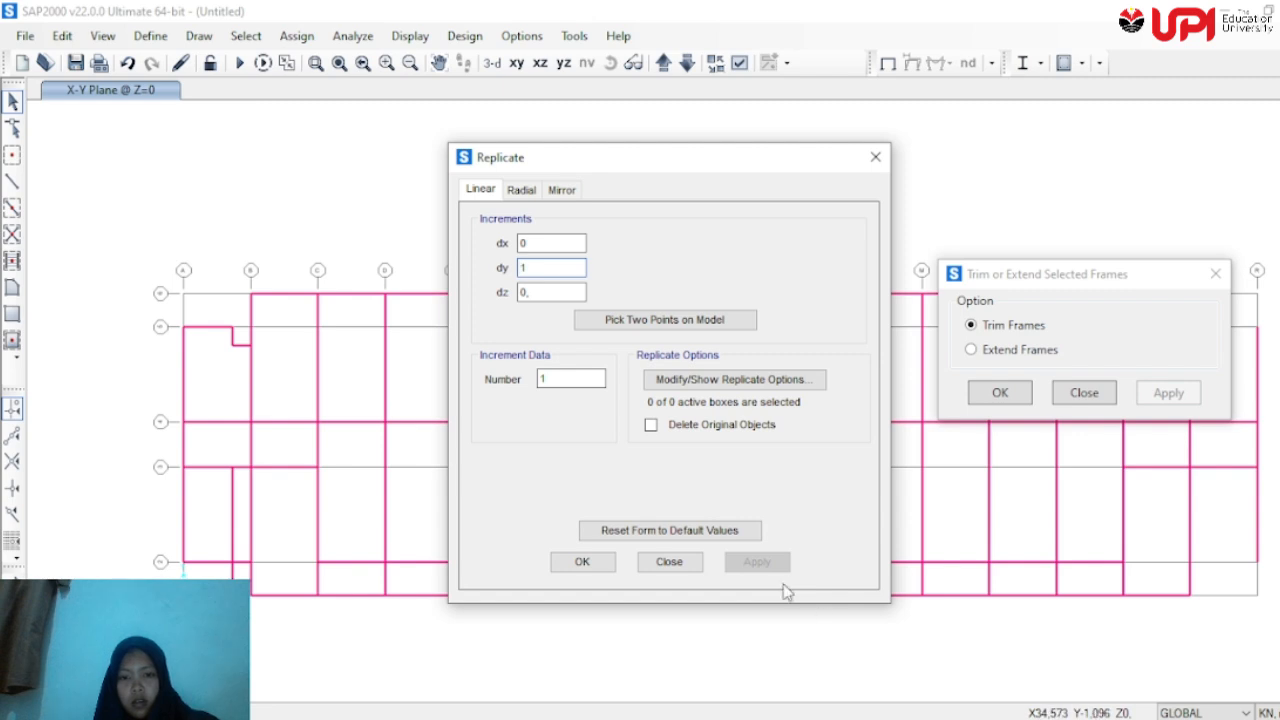
click(556, 378)
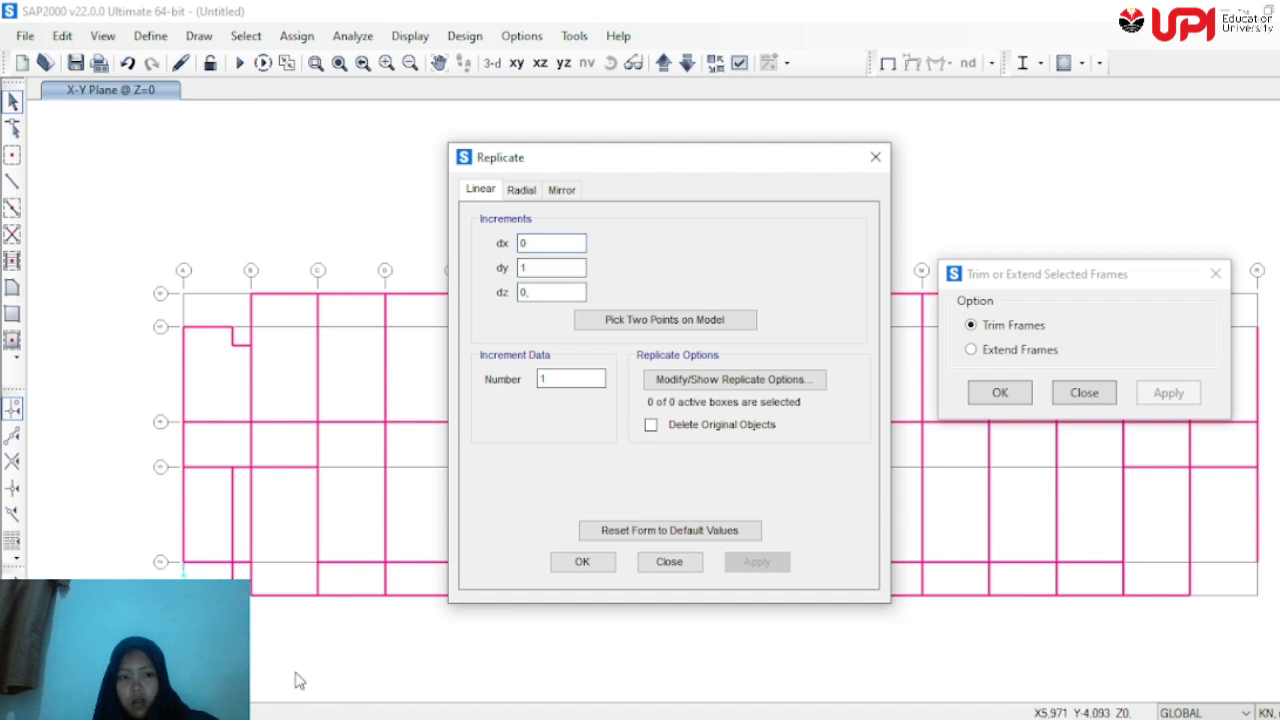
key(Return)
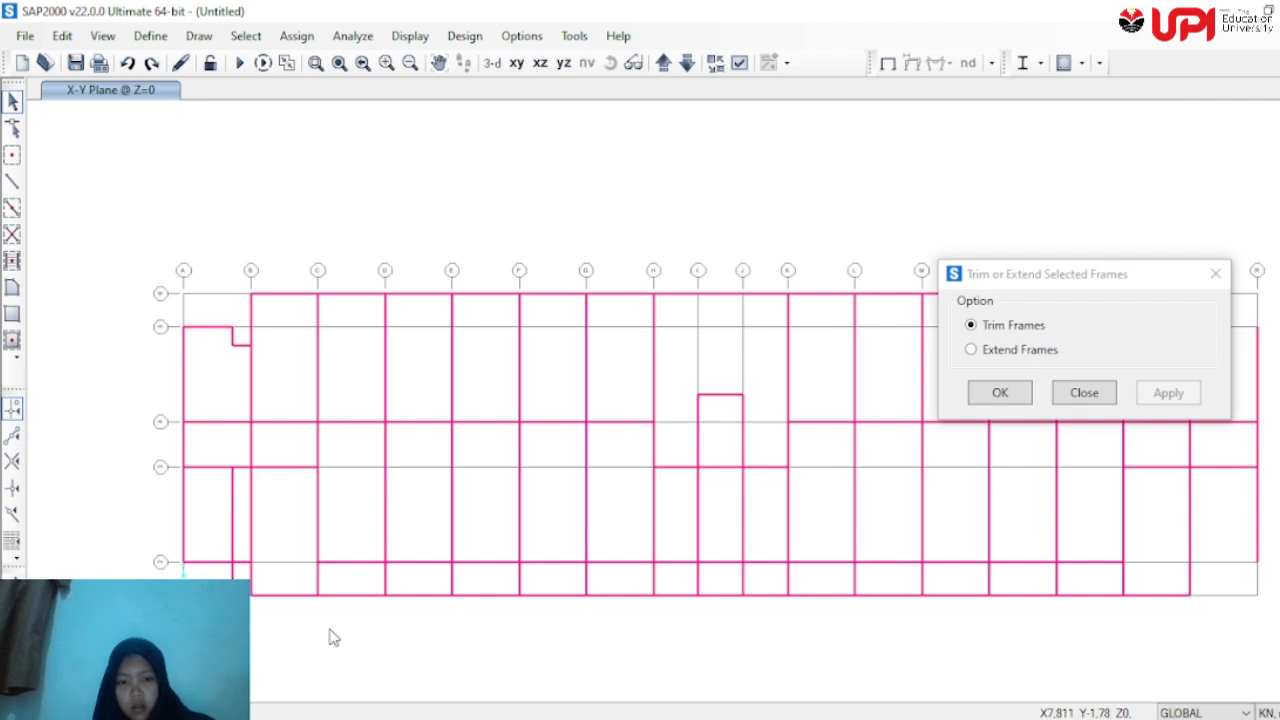
Replicate the A–B frame on grid line 2 once with dx 0 and dy 1, moving the Replicate dialog aside
click(200, 566)
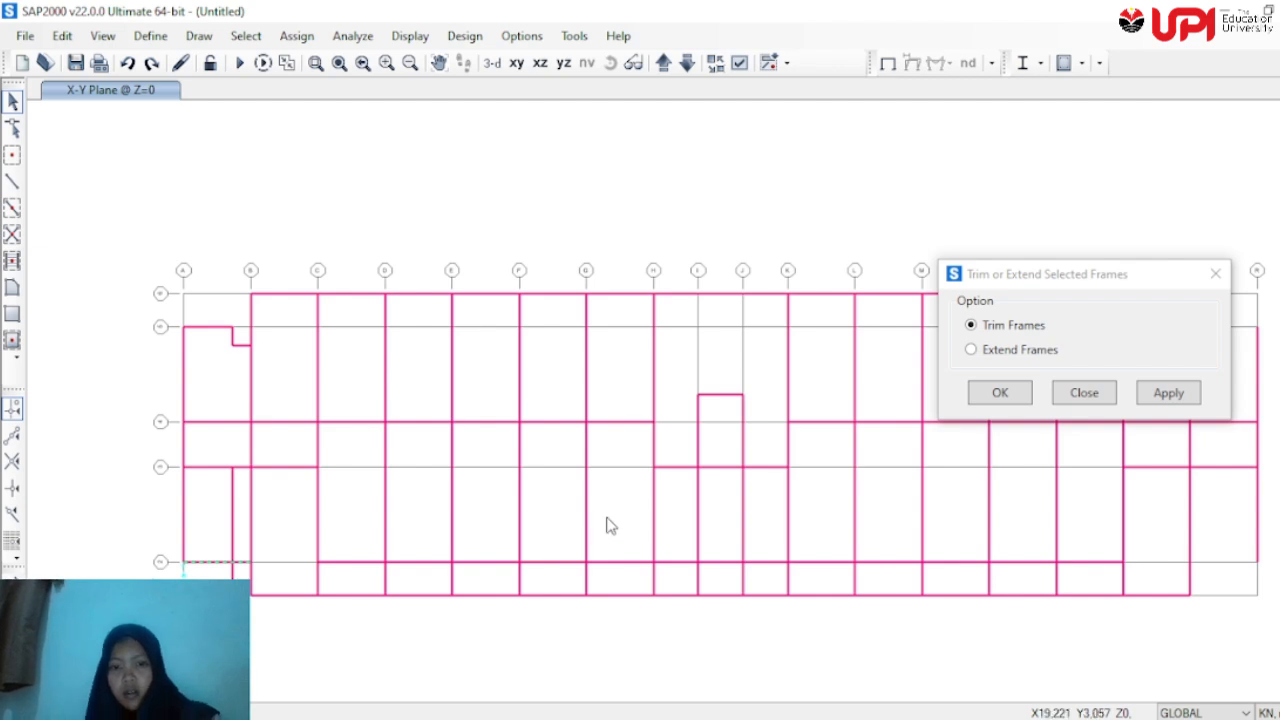
click(62, 36)
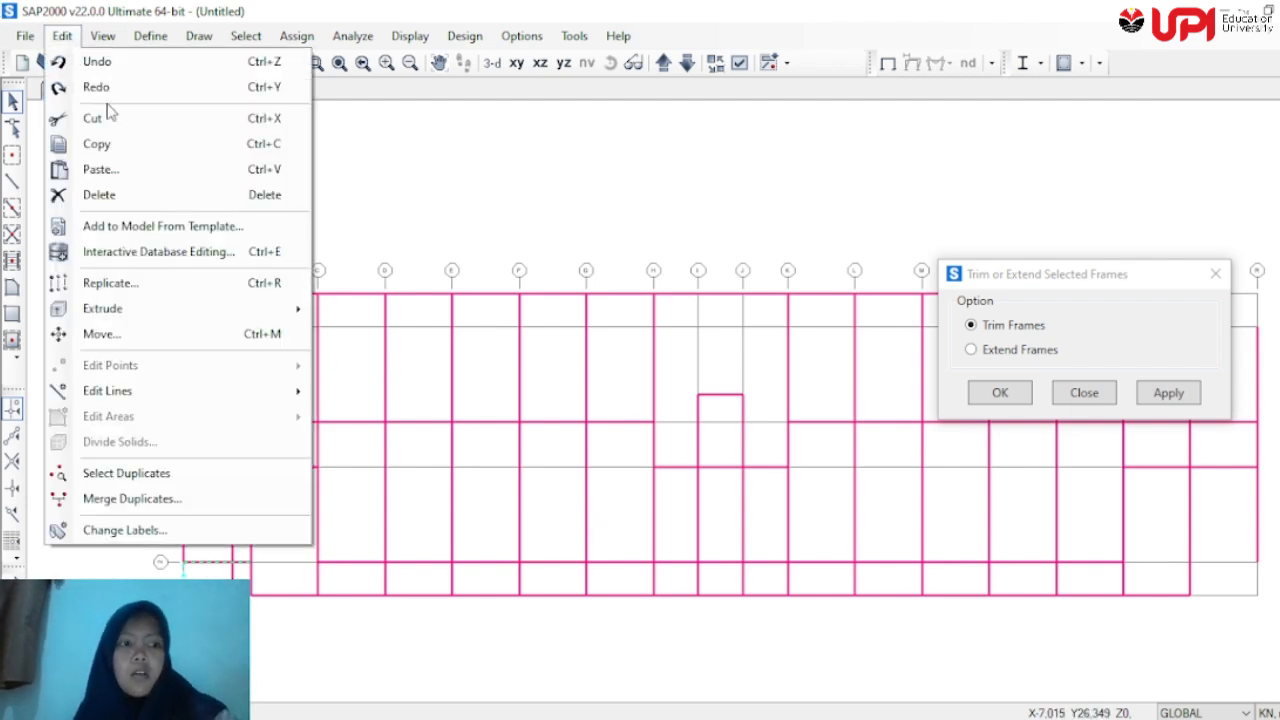
click(165, 284)
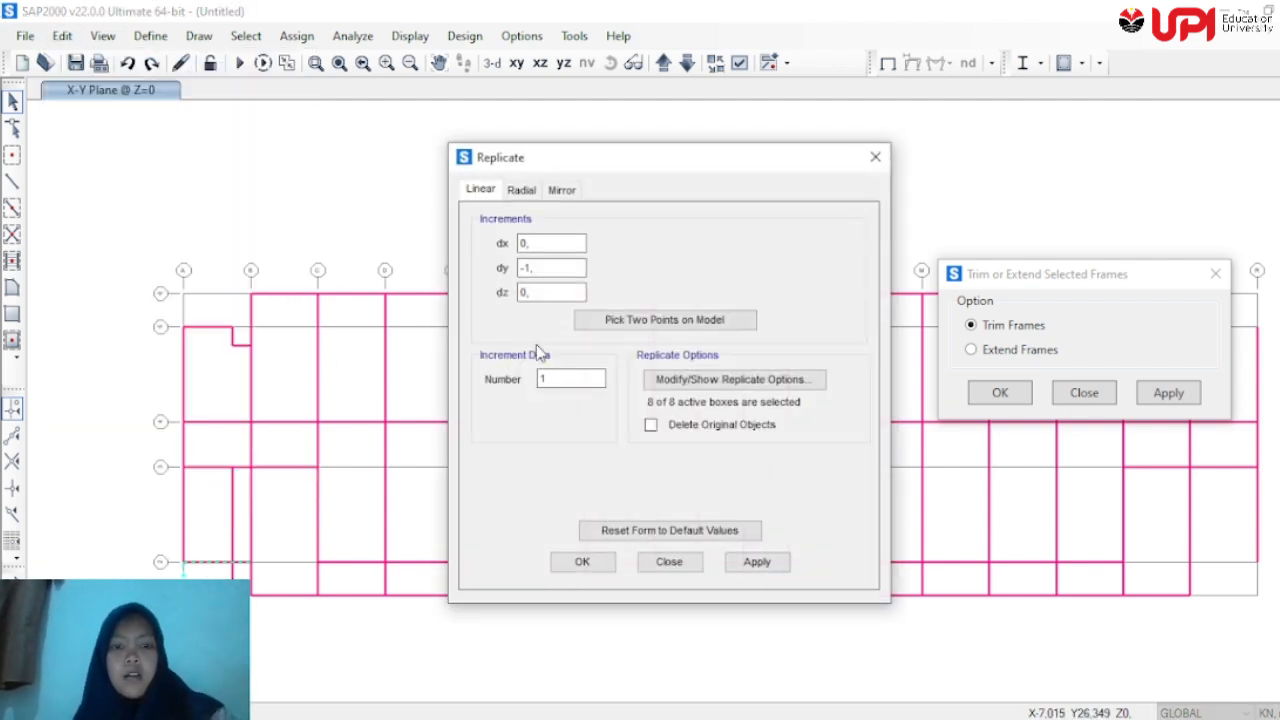
click(743, 566)
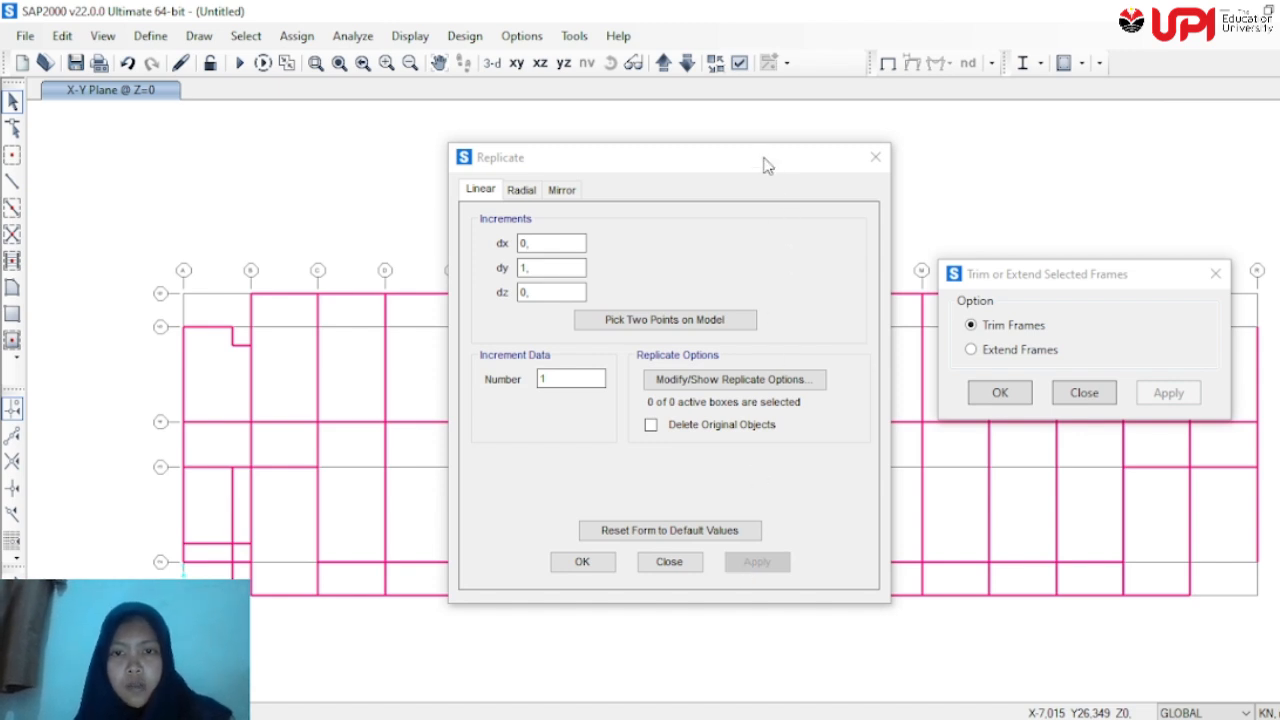
drag(765, 160, 715, 262)
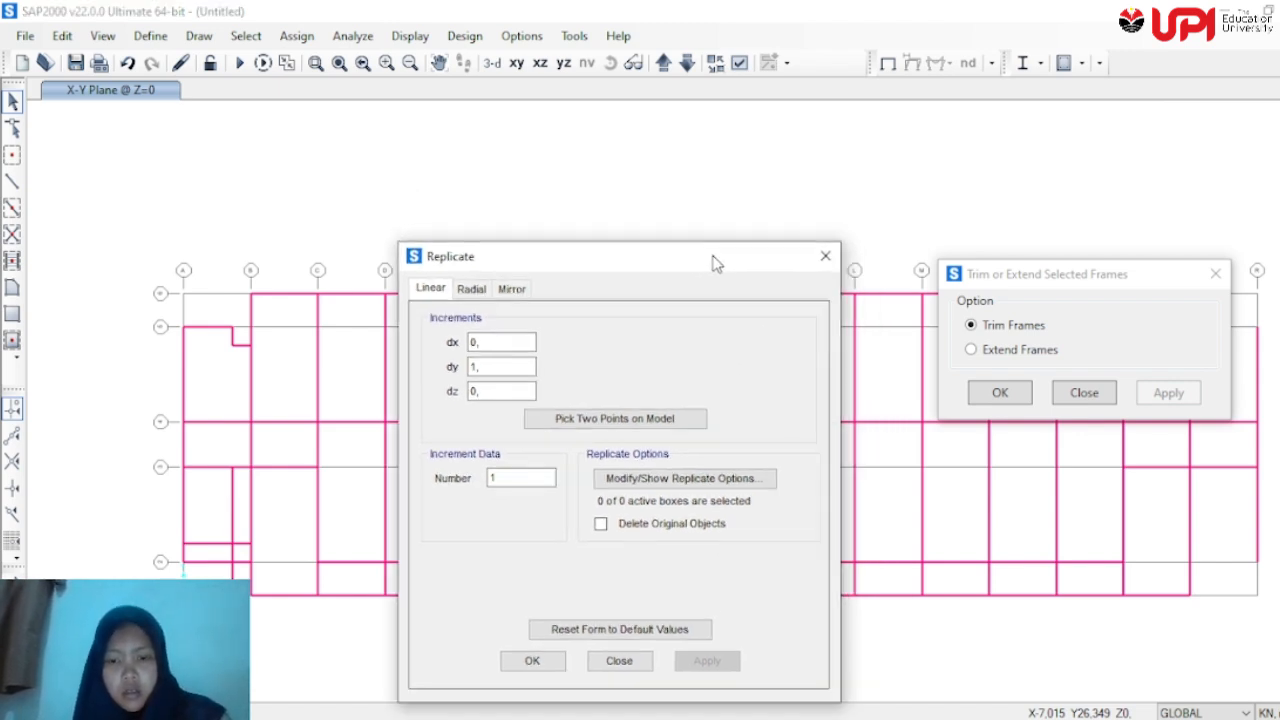
drag(714, 262, 727, 293)
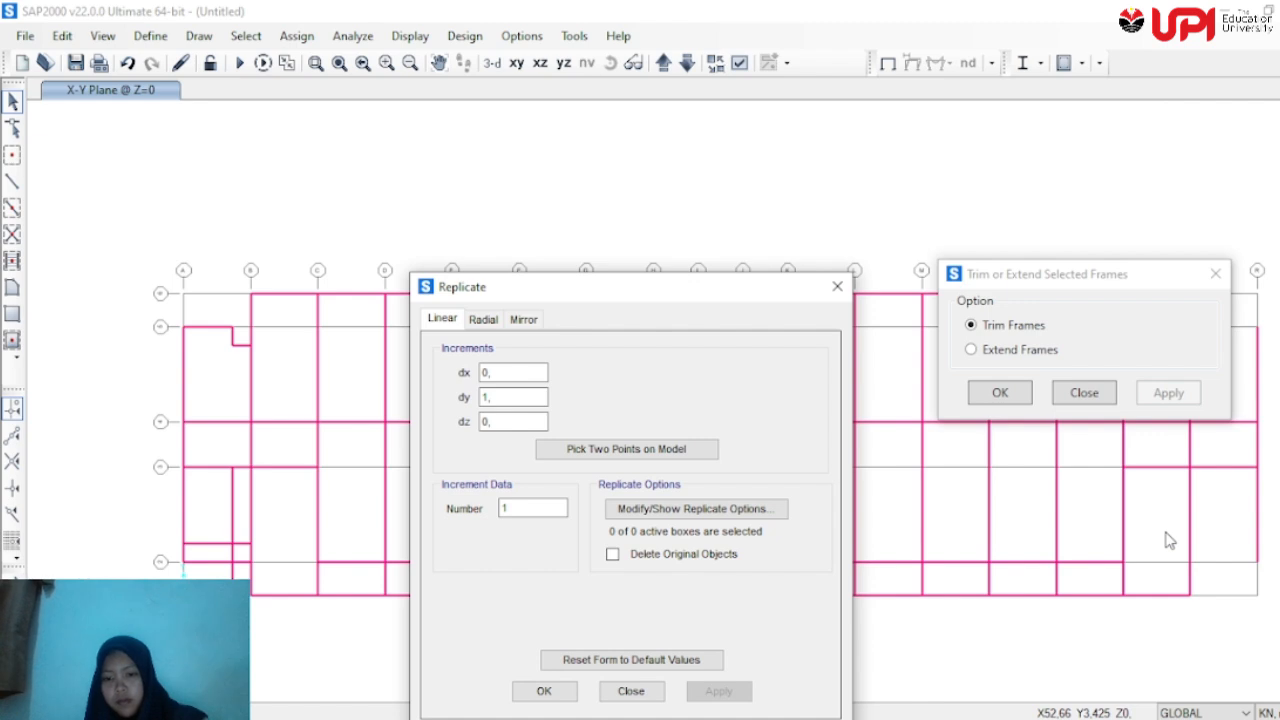
Draw B1 30x50 frames between grids Q and R on grid lines 2 and 5, moving the Trim or Extend dialog aside
click(13, 183)
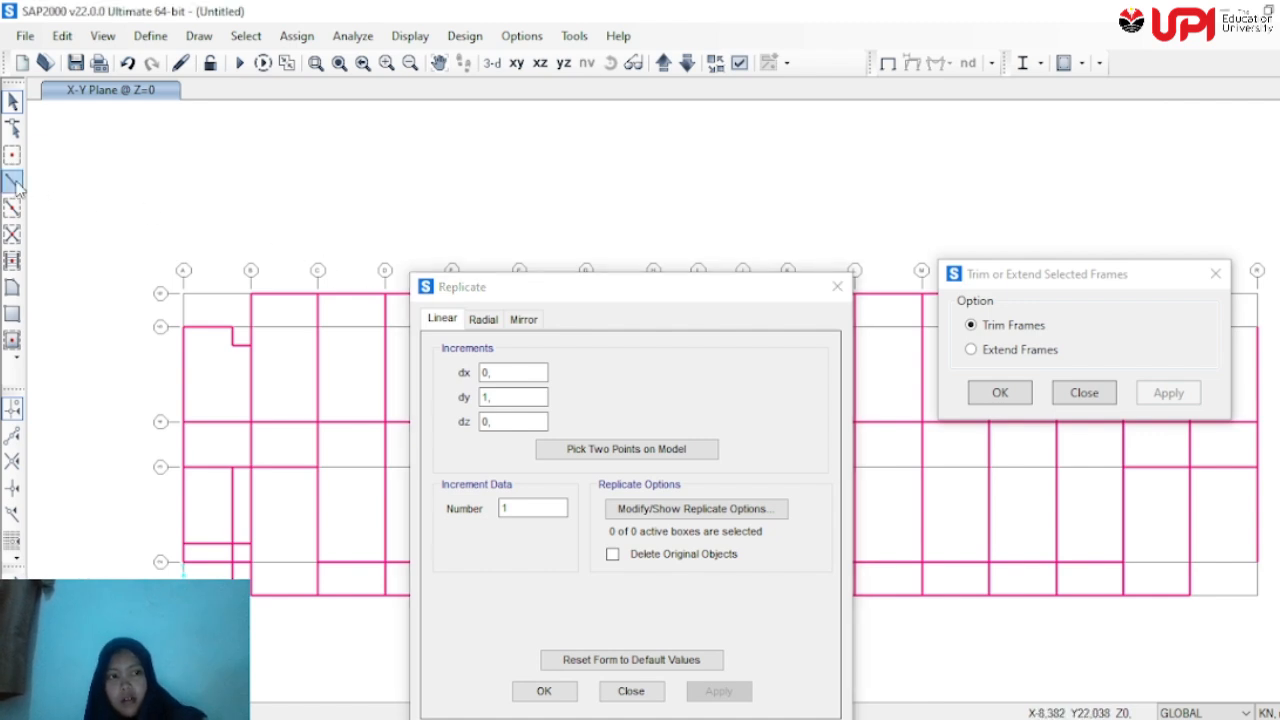
click(14, 184)
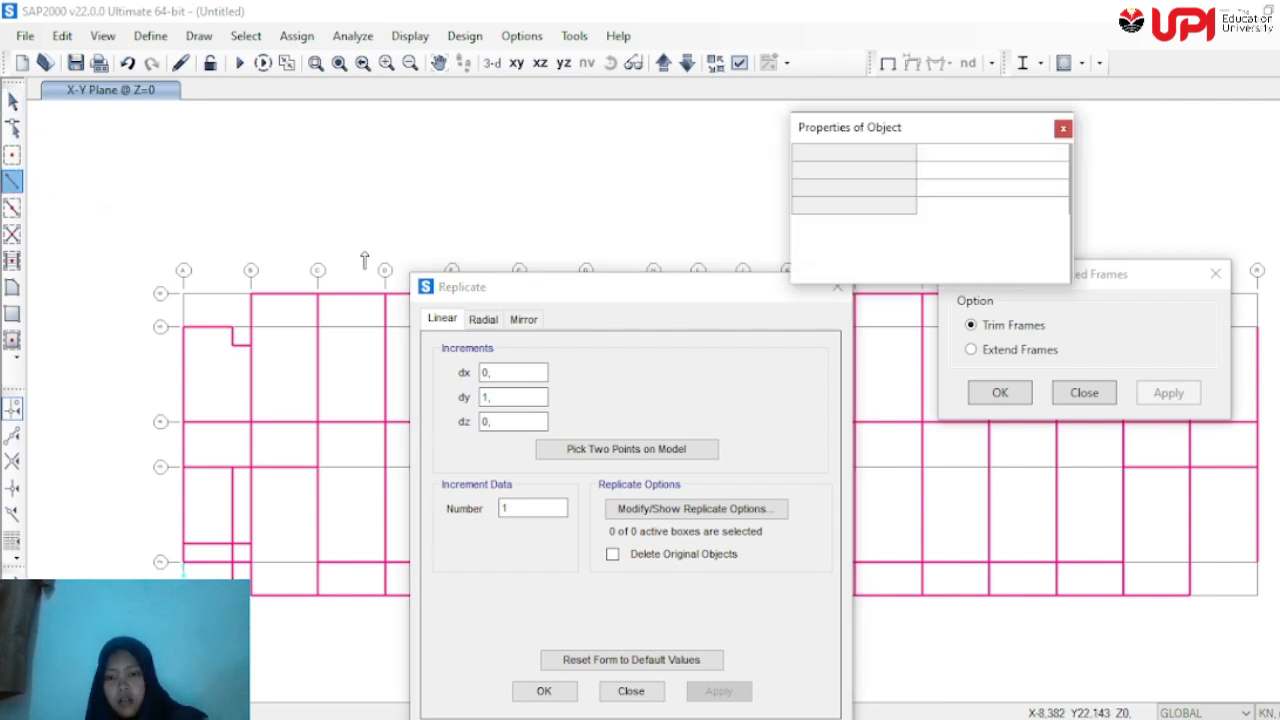
click(1190, 563)
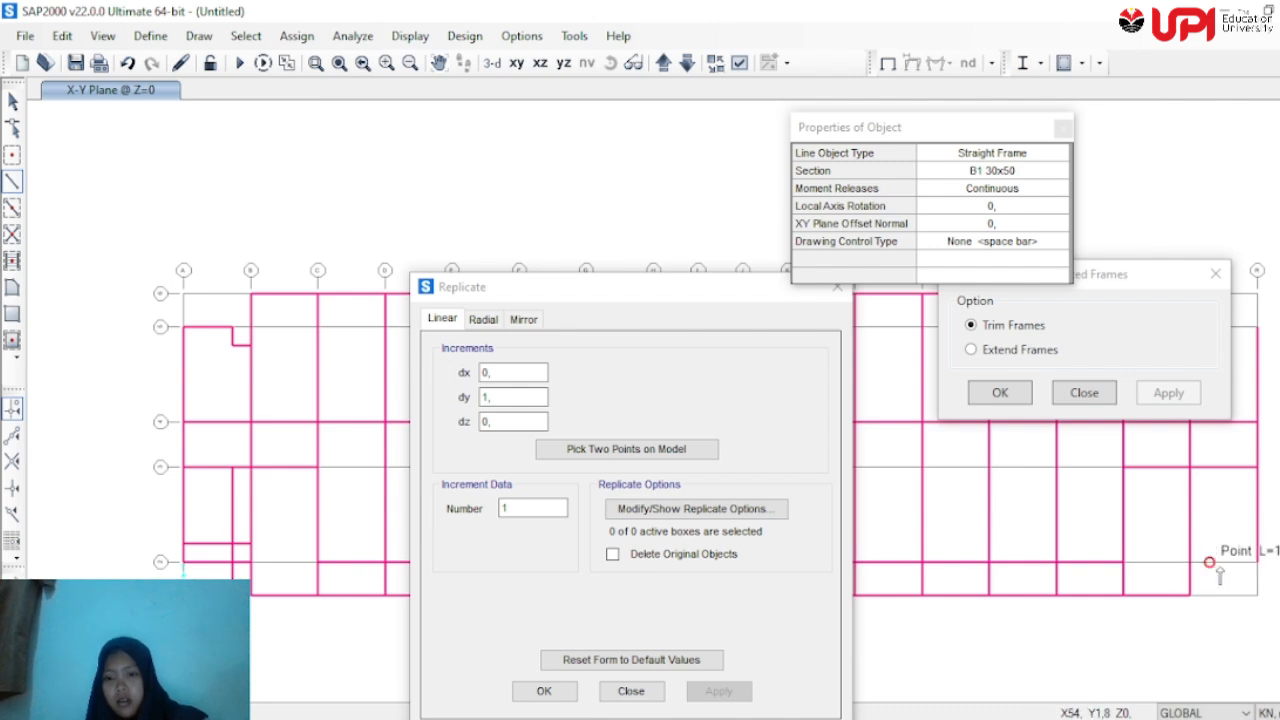
click(1257, 563)
key(Escape)
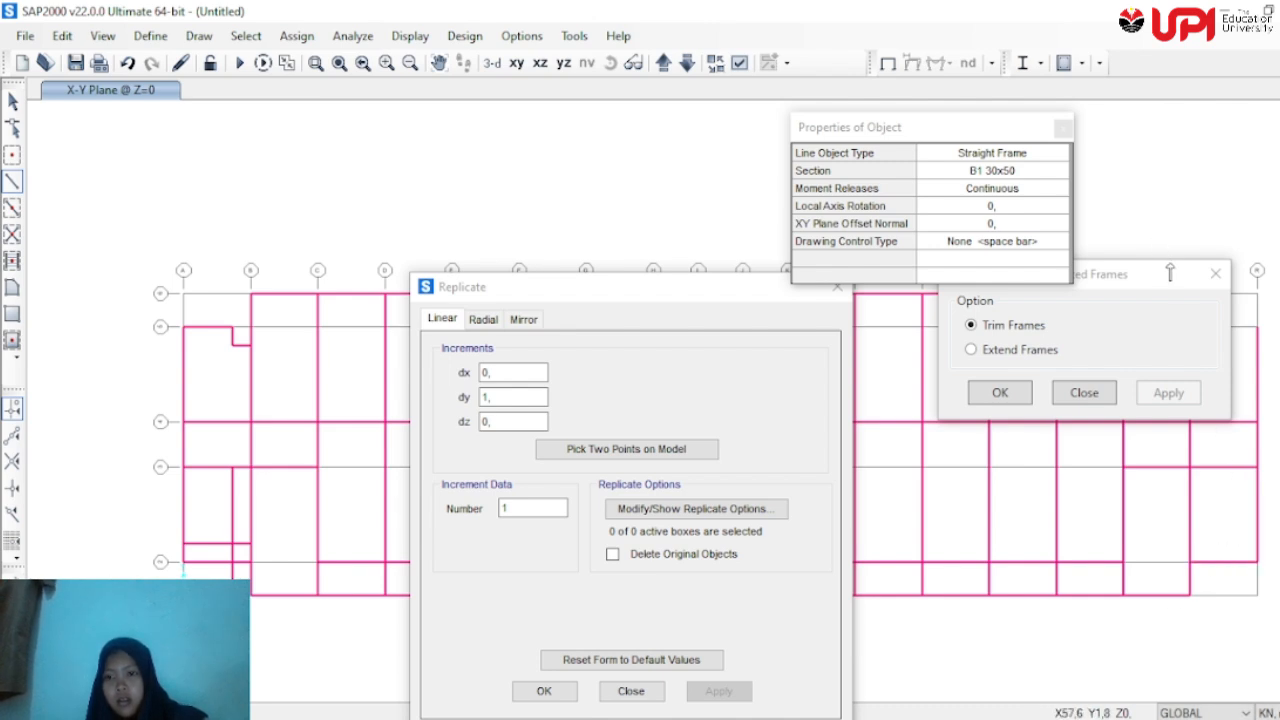
click(1224, 392)
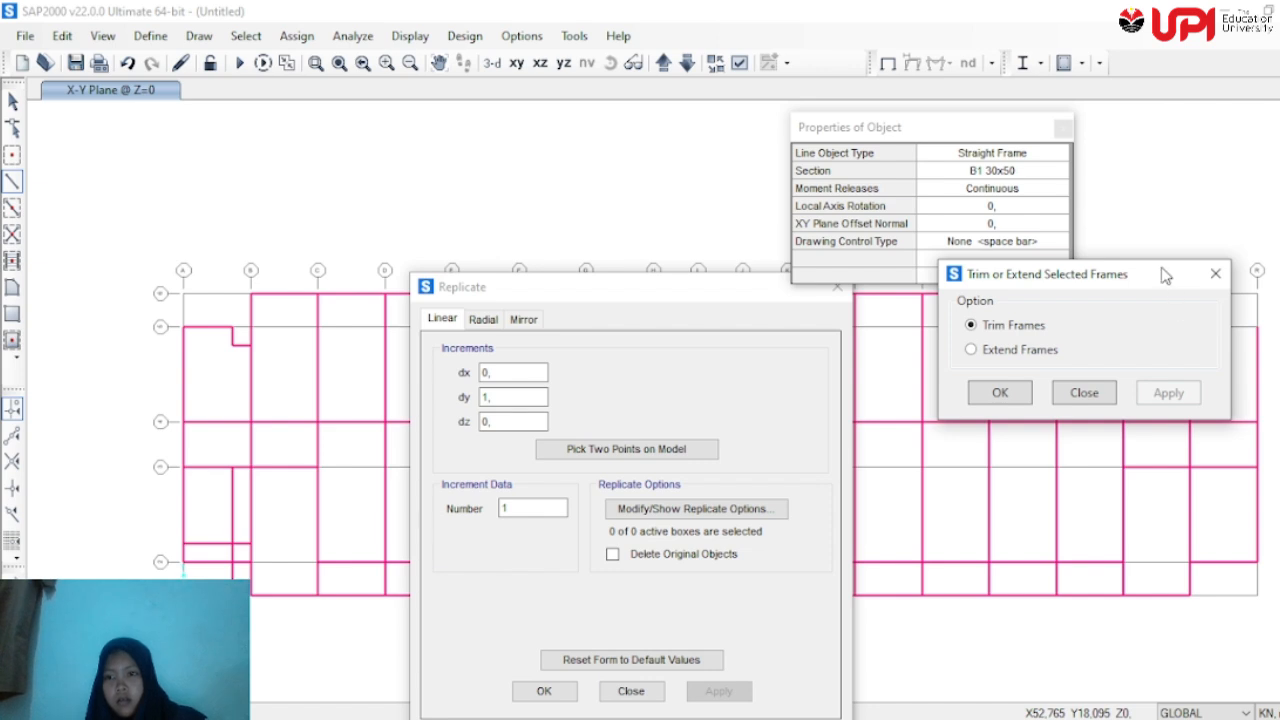
drag(1163, 272, 1027, 370)
right_click(1179, 338)
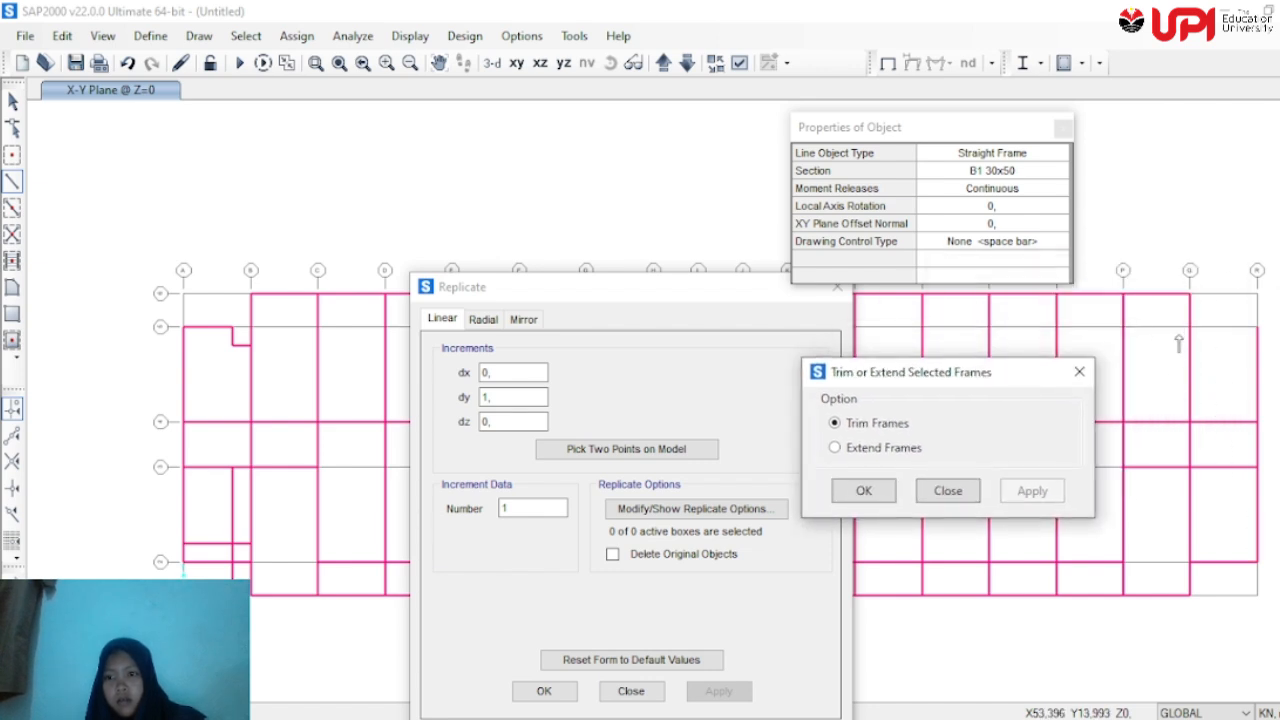
click(1227, 386)
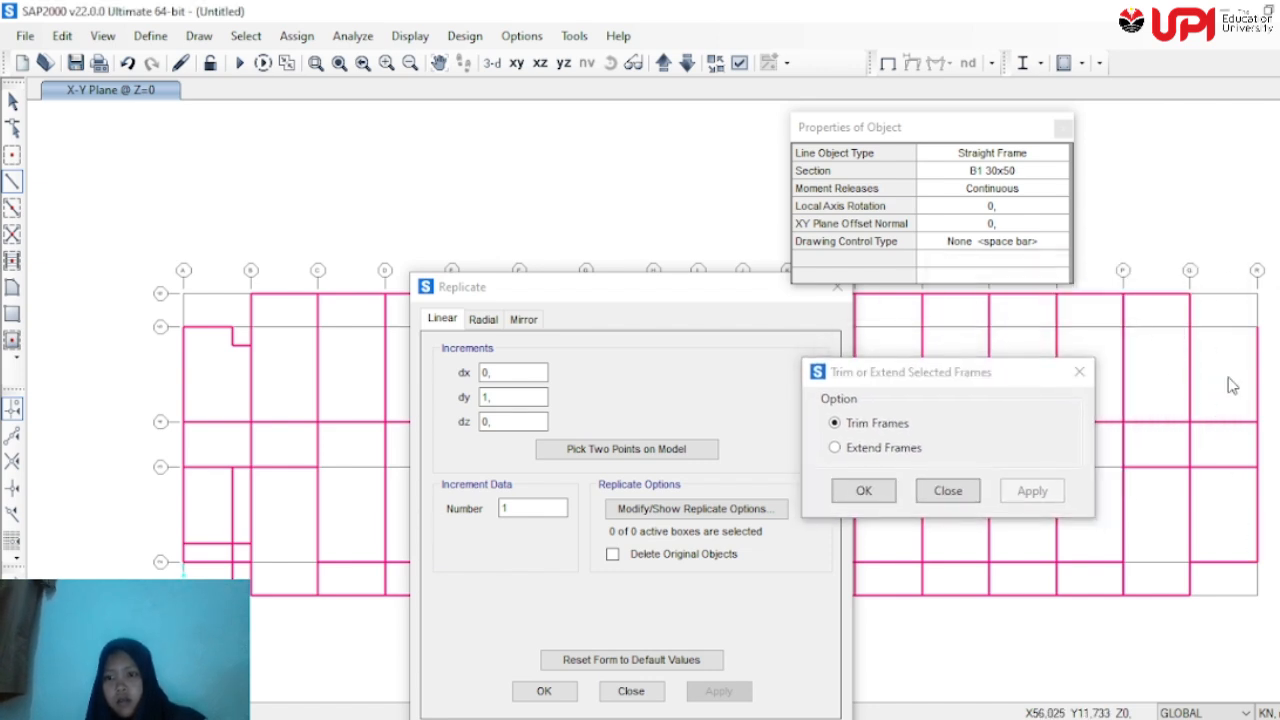
click(1257, 327)
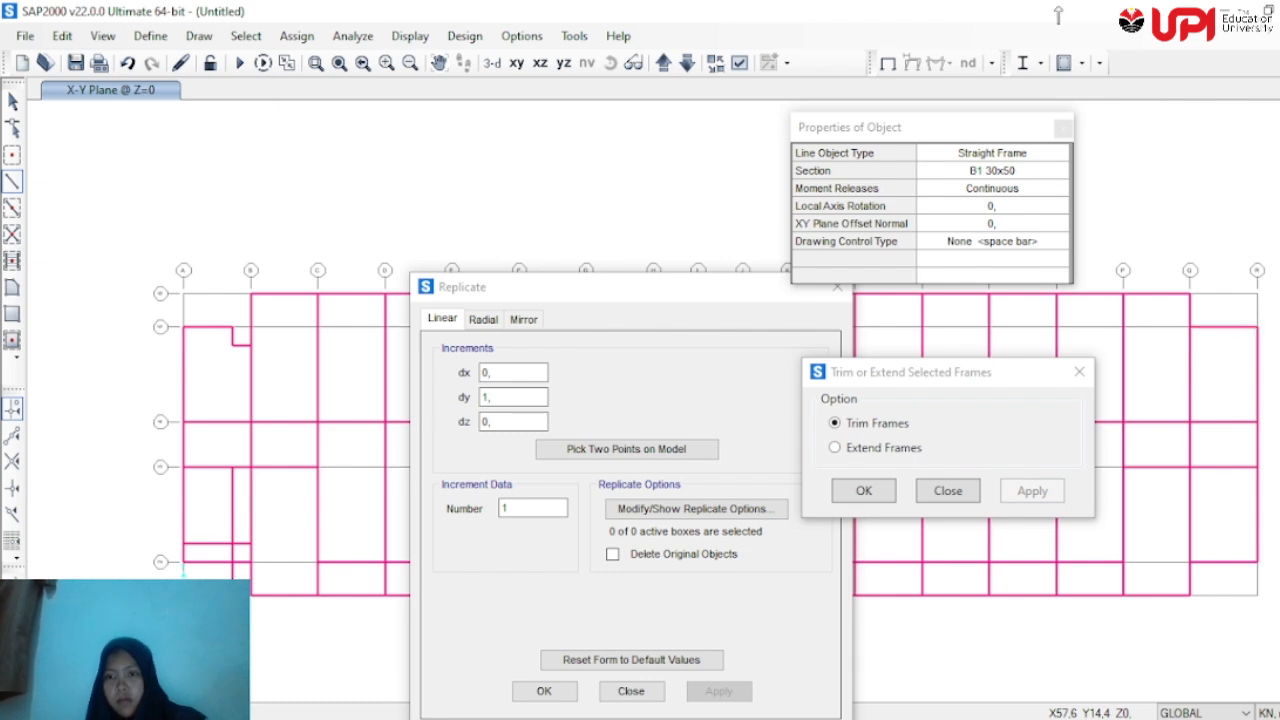
Close the object properties, Trim or Extend and Replicate windows and leave frame drawing
click(1063, 129)
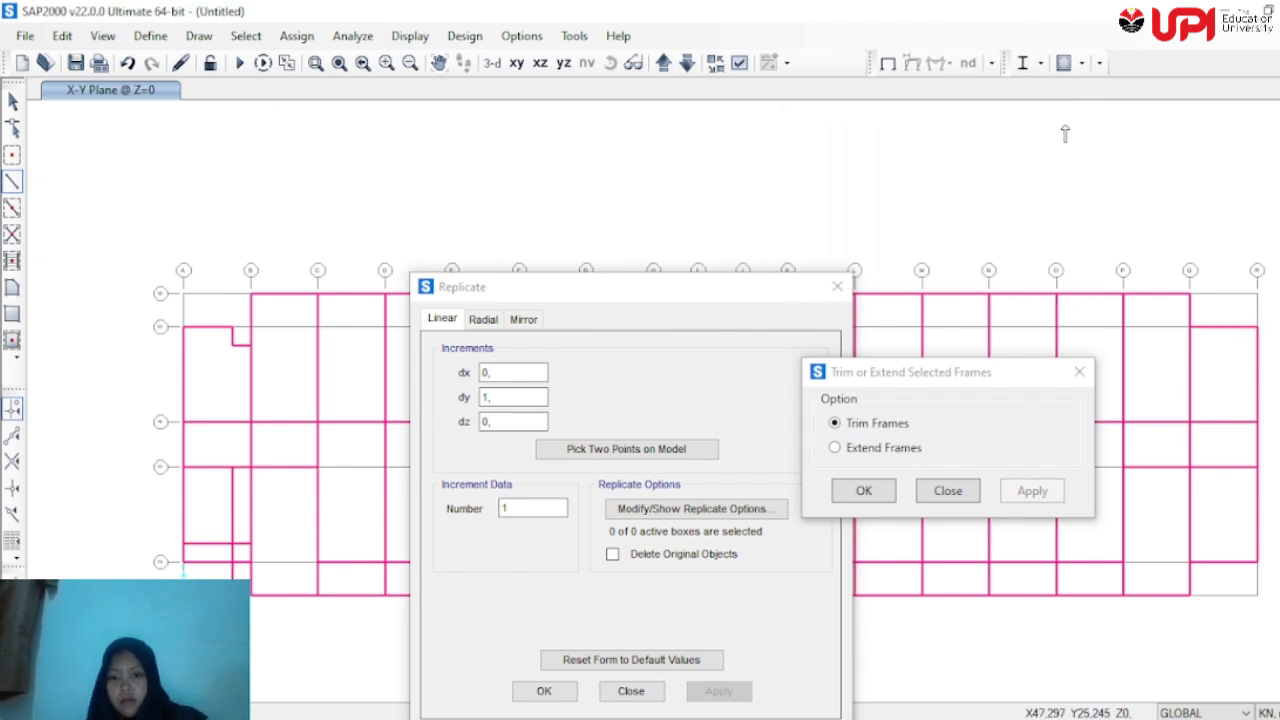
click(1079, 372)
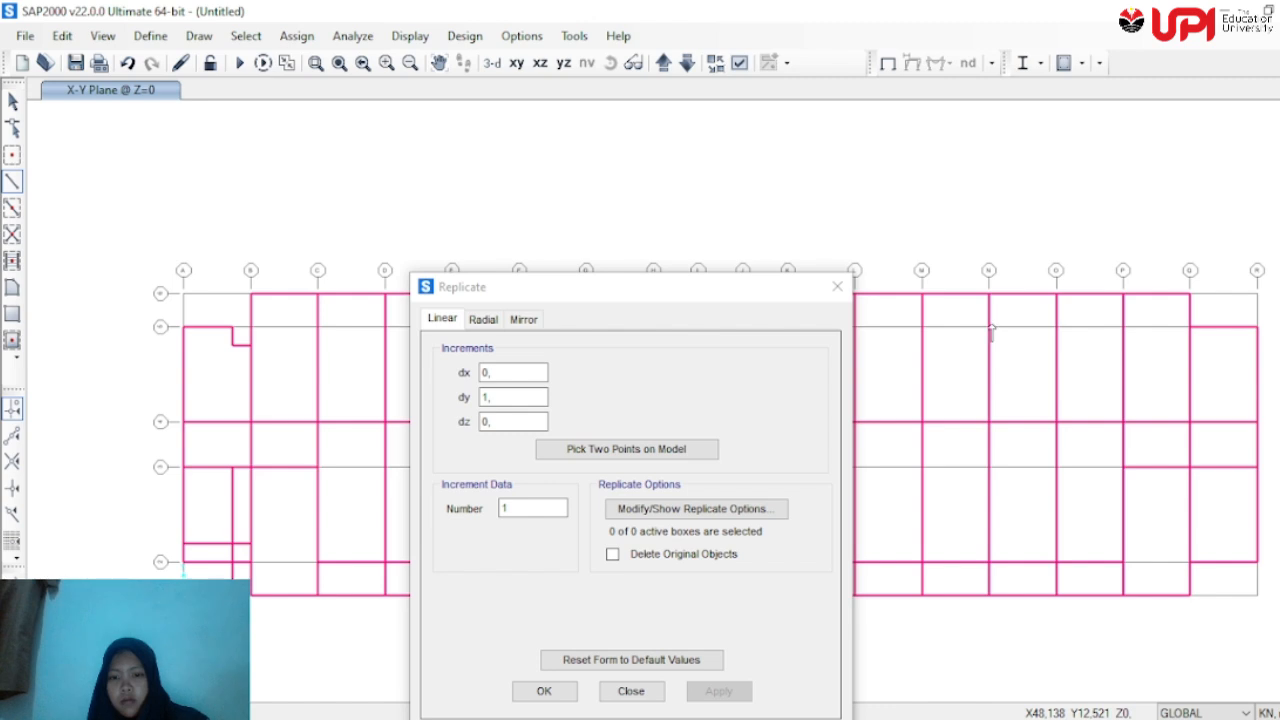
click(840, 287)
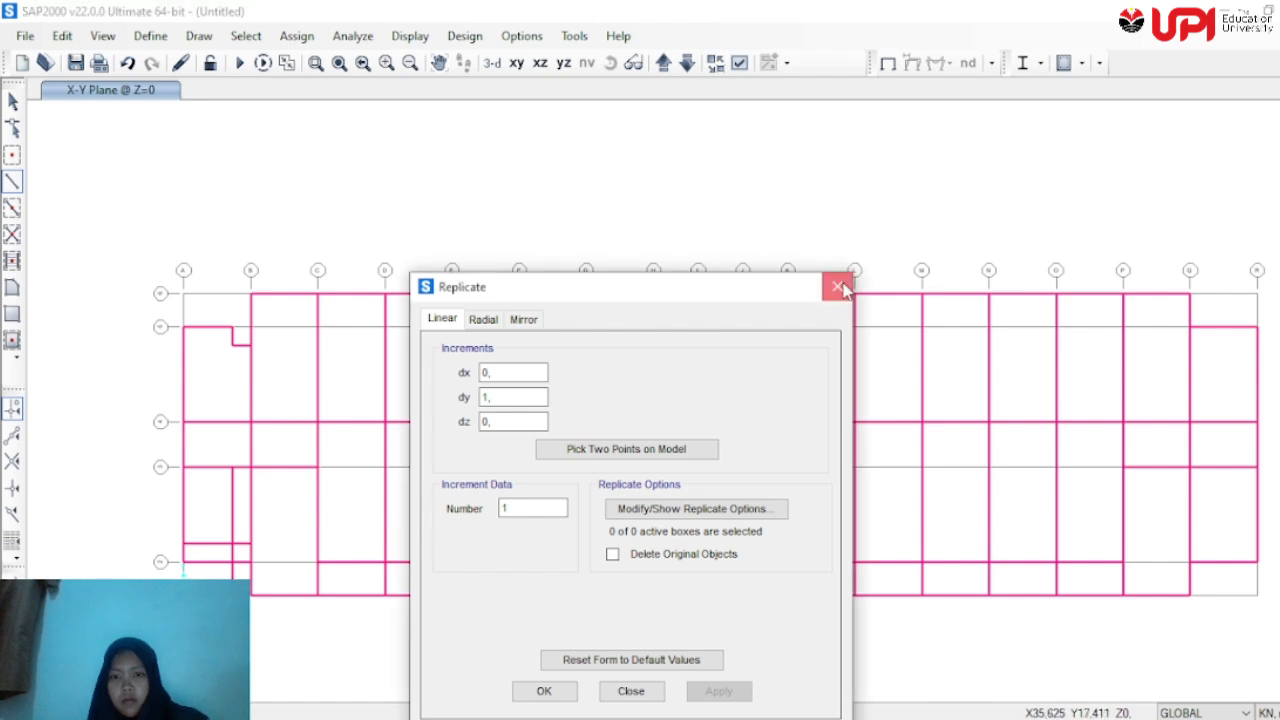
click(840, 288)
key(Escape)
right_click(843, 290)
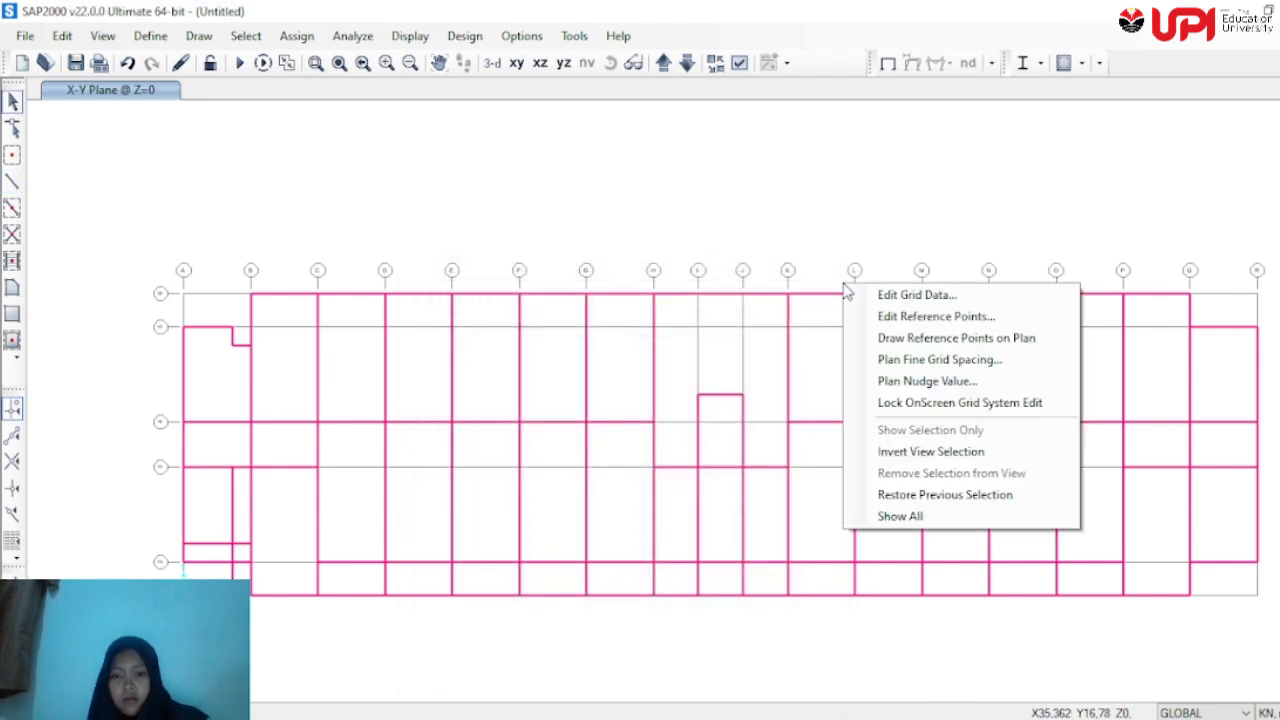
Hide the grid in the X-Y plane view
click(102, 38)
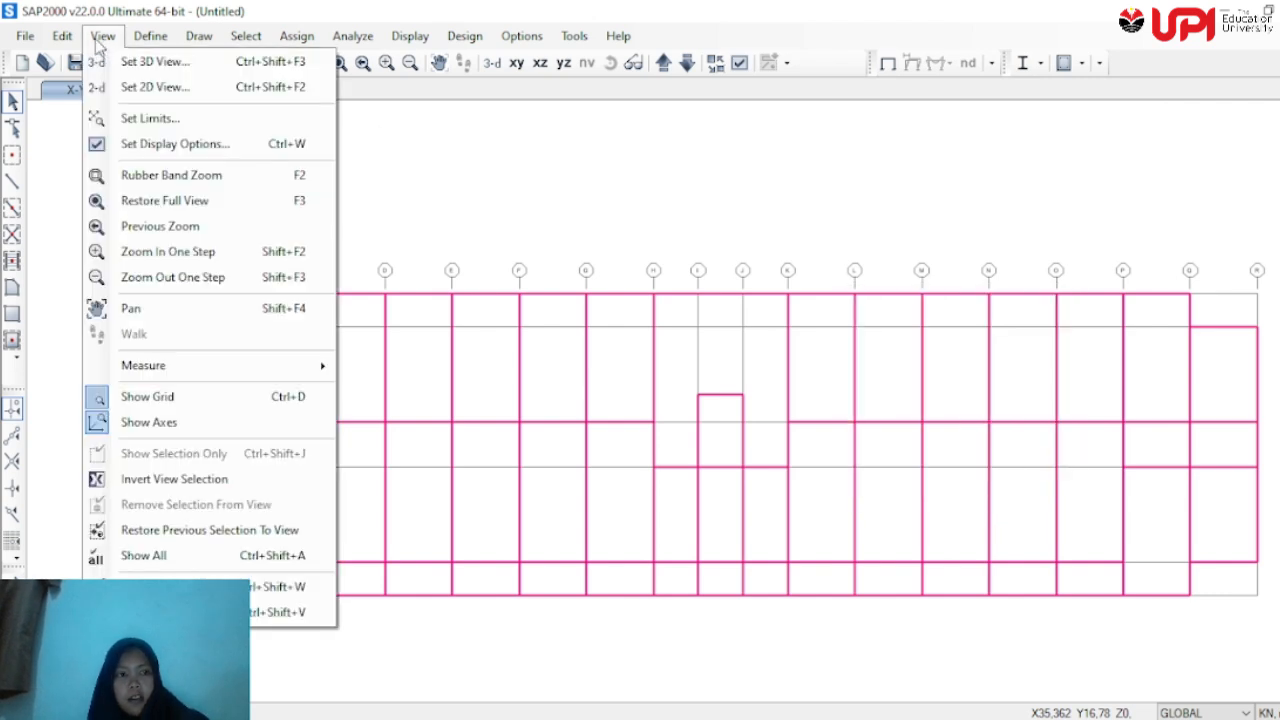
click(241, 392)
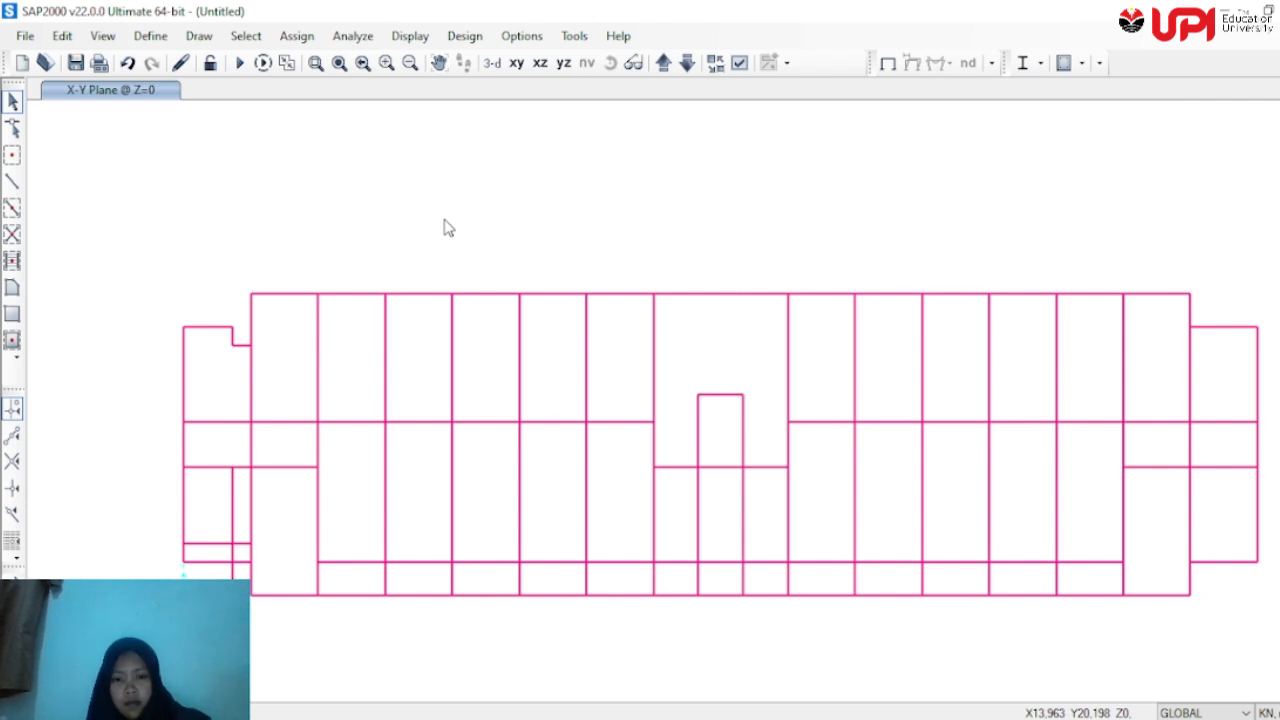
click(70, 40)
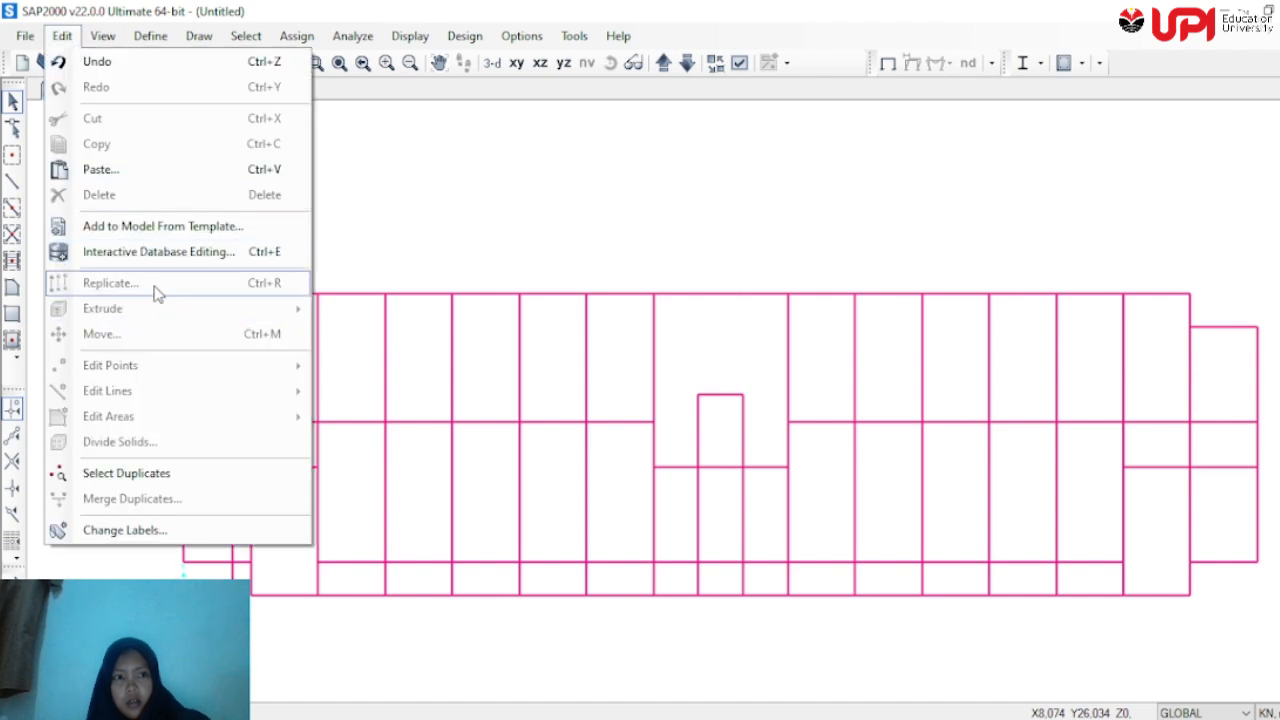
key(Escape)
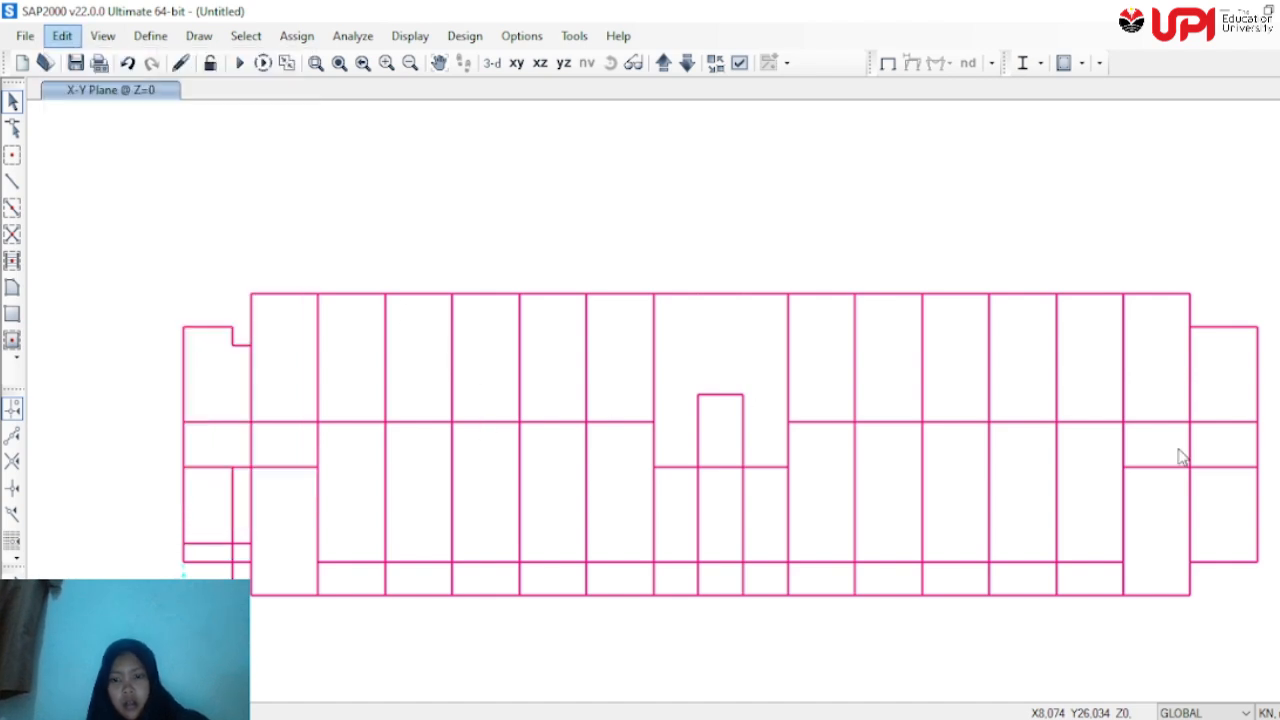
Replicate the grid line Q frame between grids 4 and 6 once with dx 1 and dy 0, moving the Replicate dialog aside
click(1190, 383)
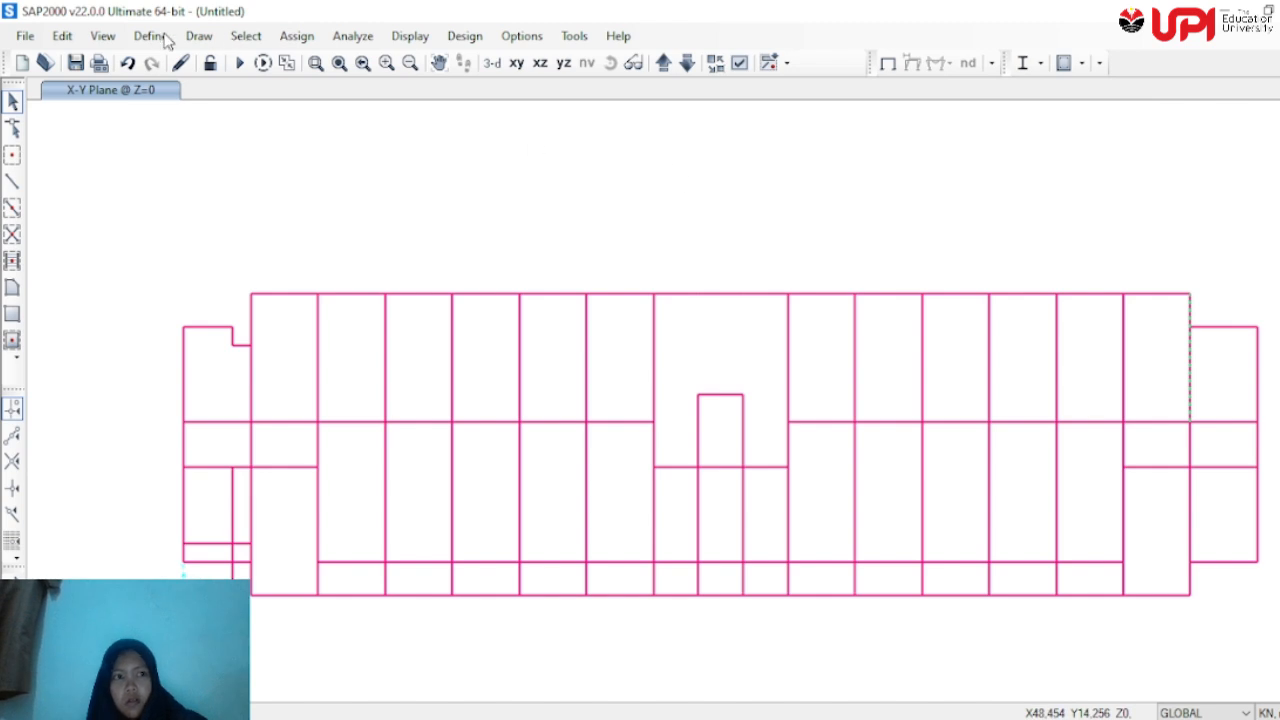
click(62, 36)
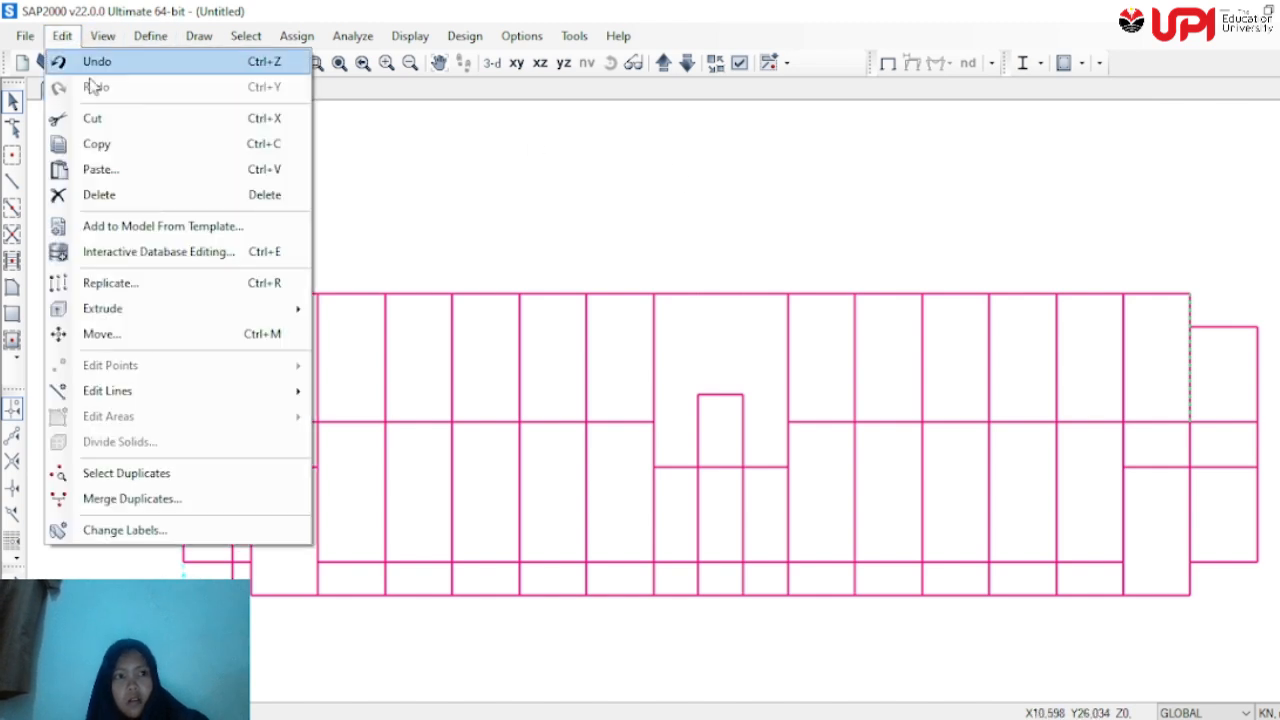
click(157, 285)
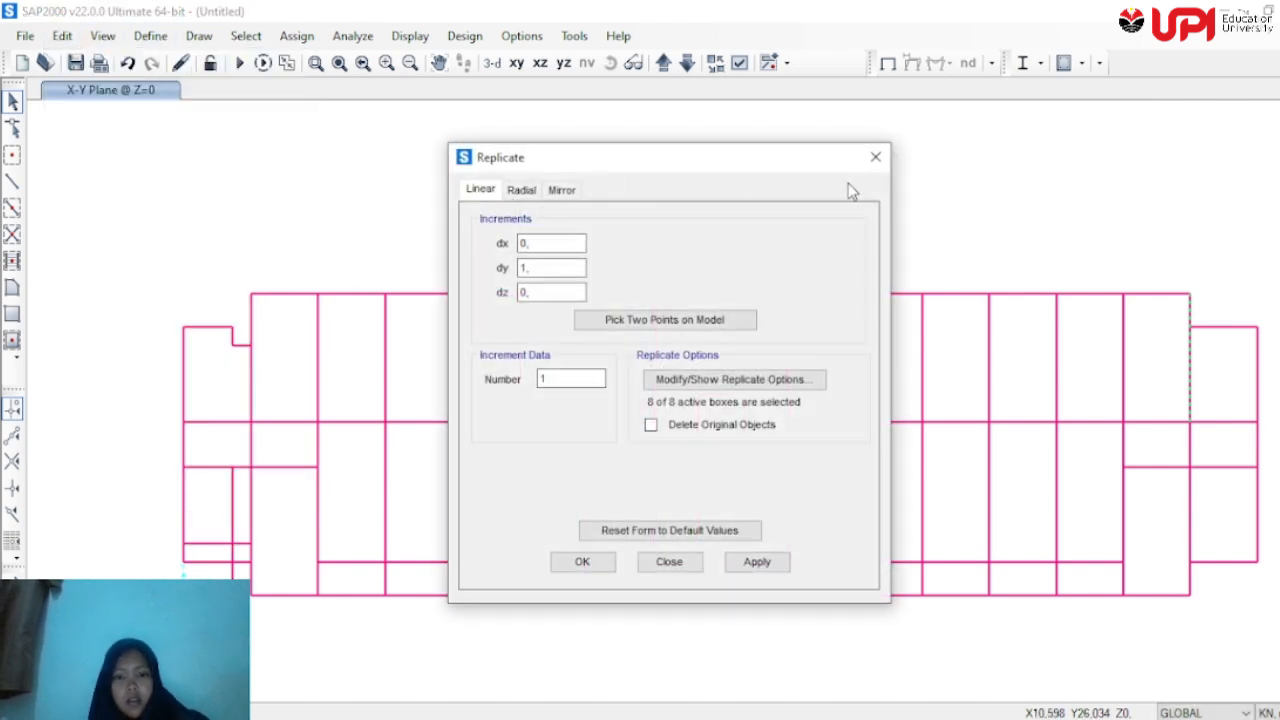
drag(814, 166, 1036, 159)
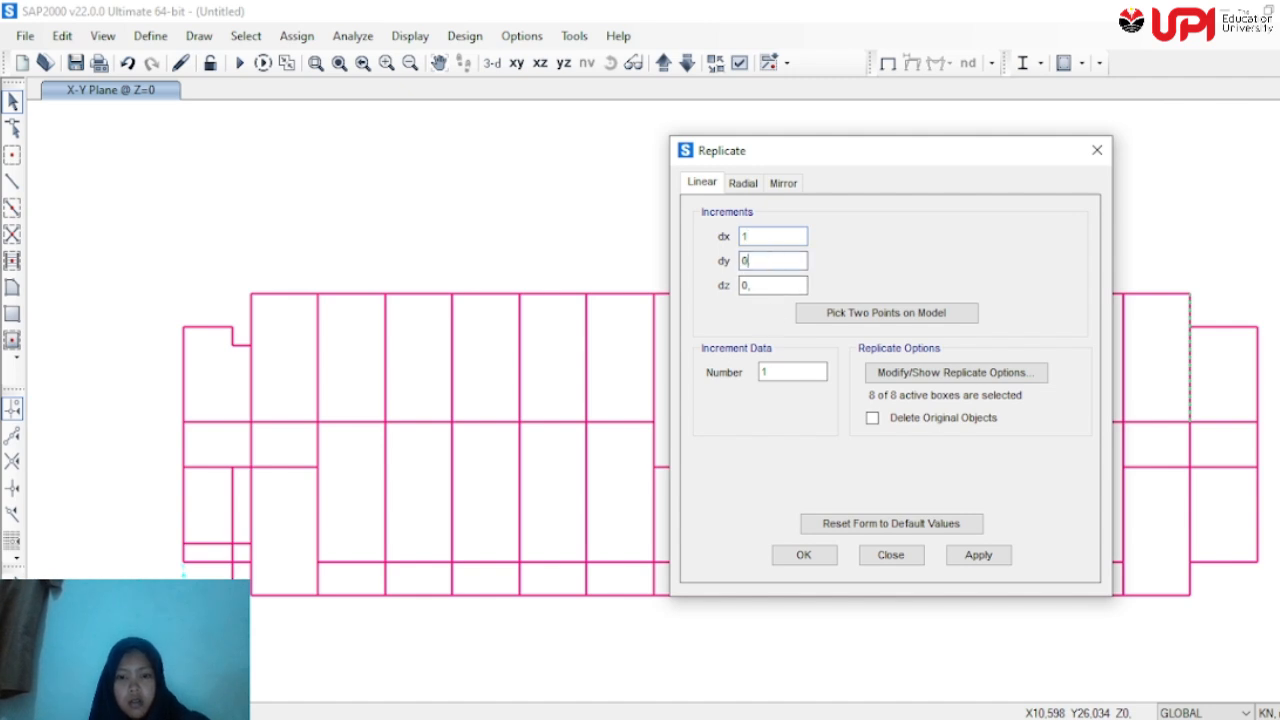
click(978, 555)
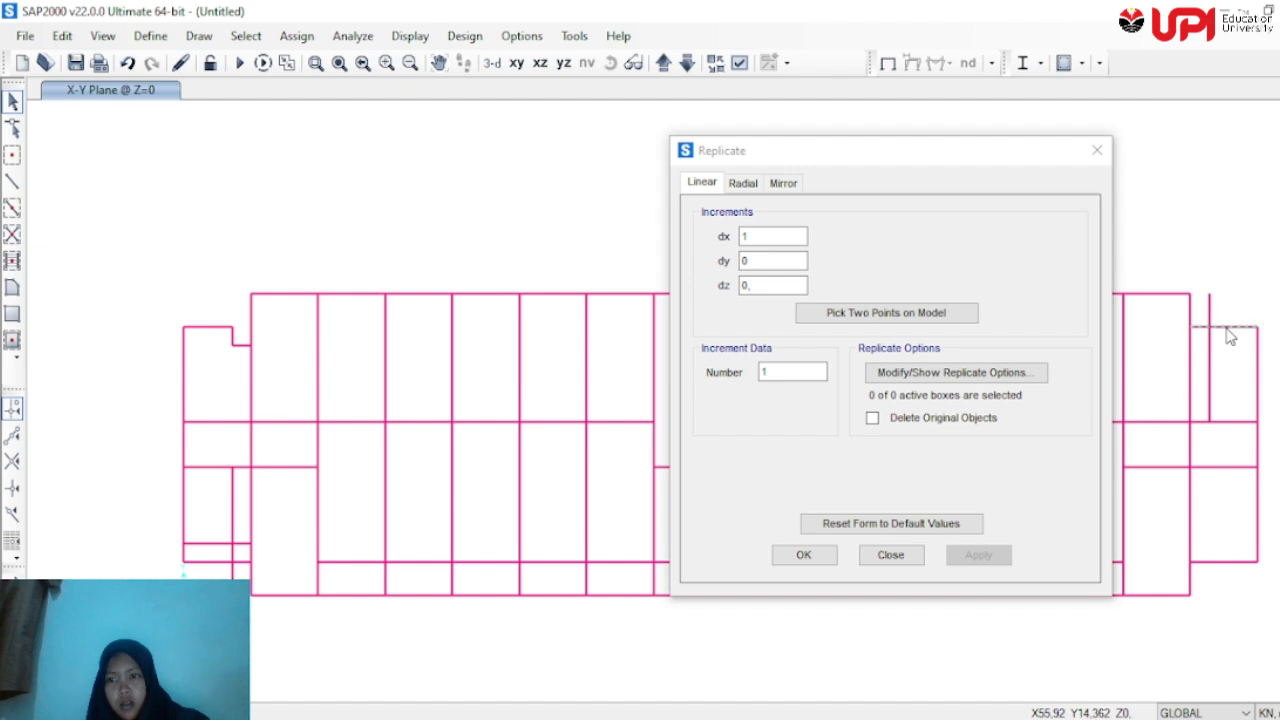
Replicate the Q–R frame on grid line 5 once with dx 0 and dy -1
double_click(779, 236)
key(BackSpace)
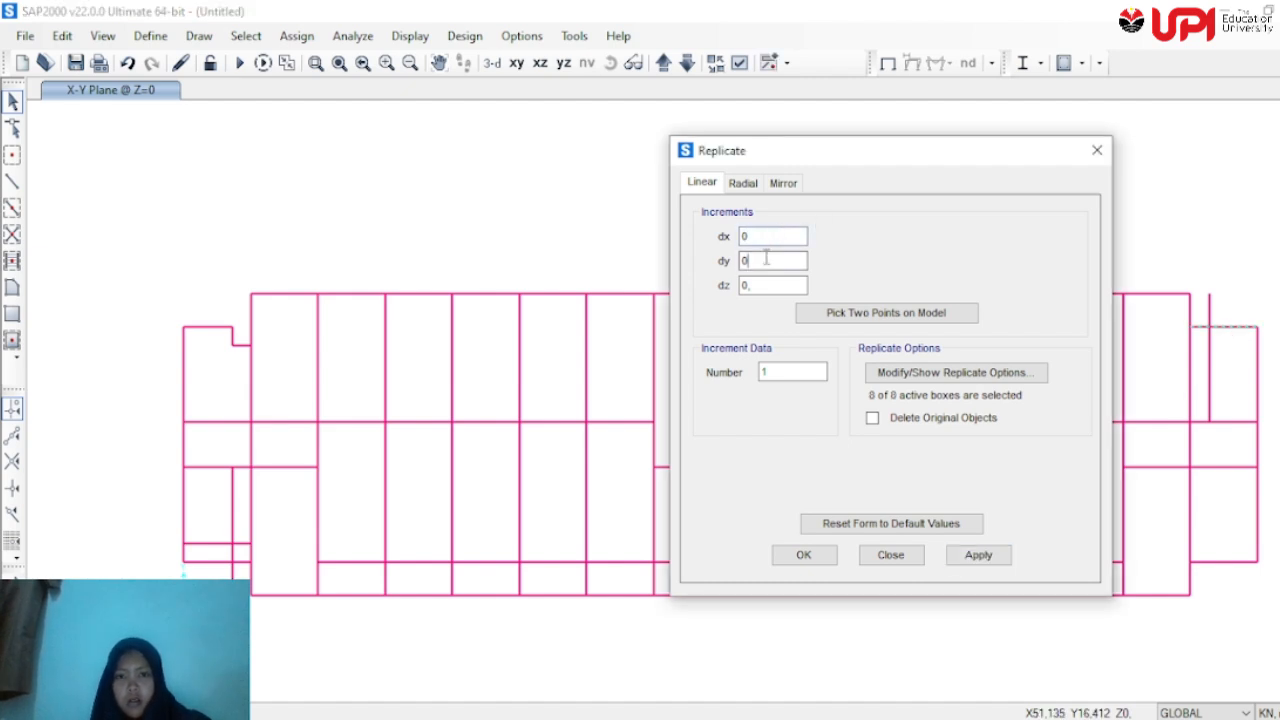
text(-1)
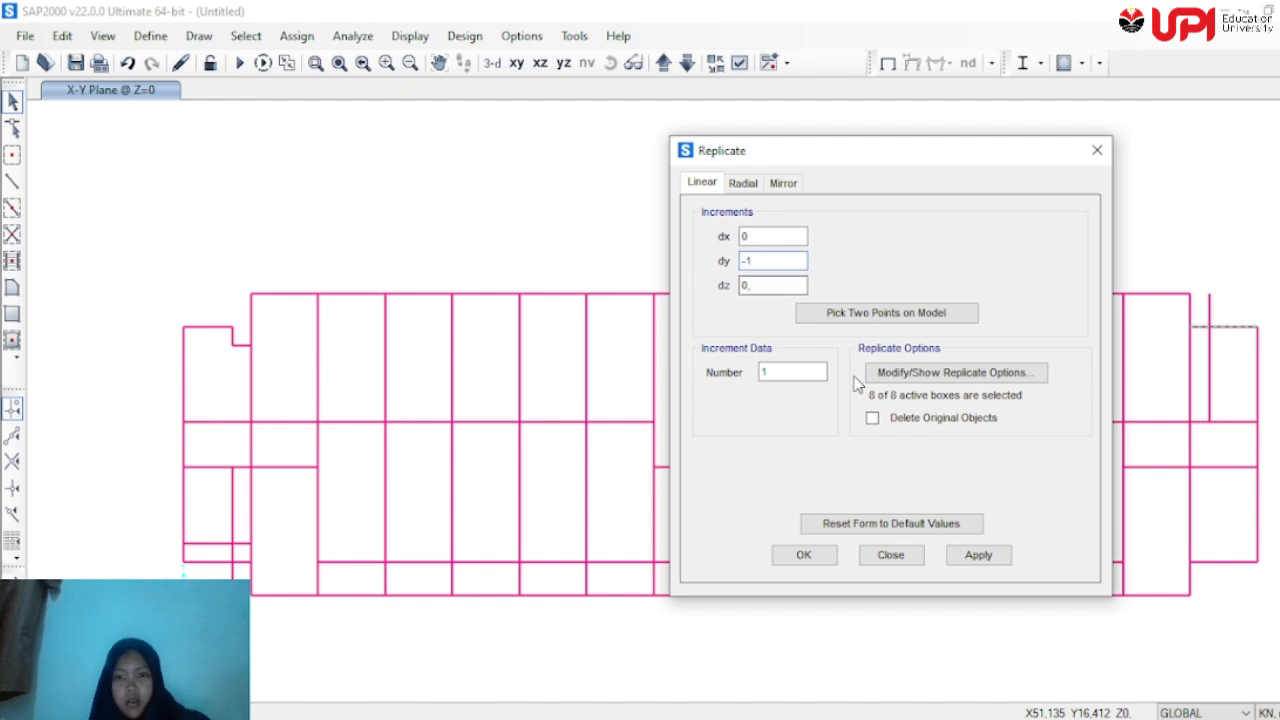
click(988, 566)
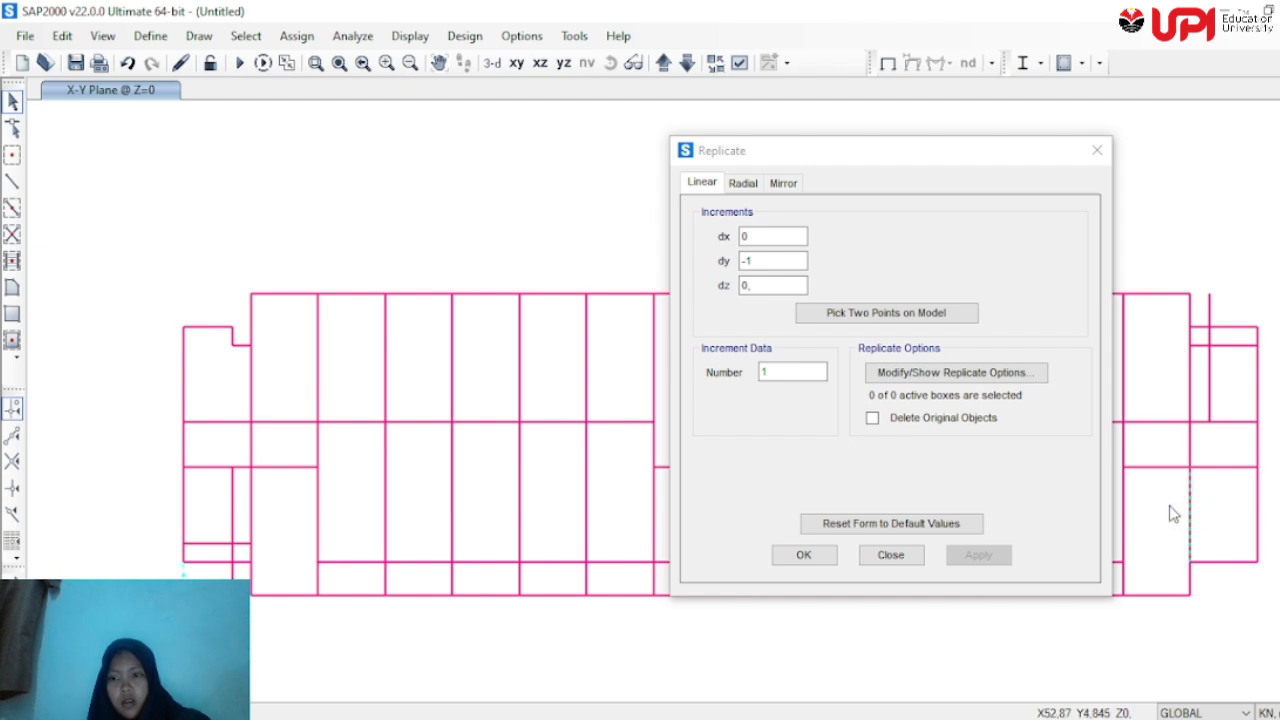
Replicate the lower grid line Q frame, down to the lower Q–R edge beam, once with dx 1 and dy 0
click(773, 238)
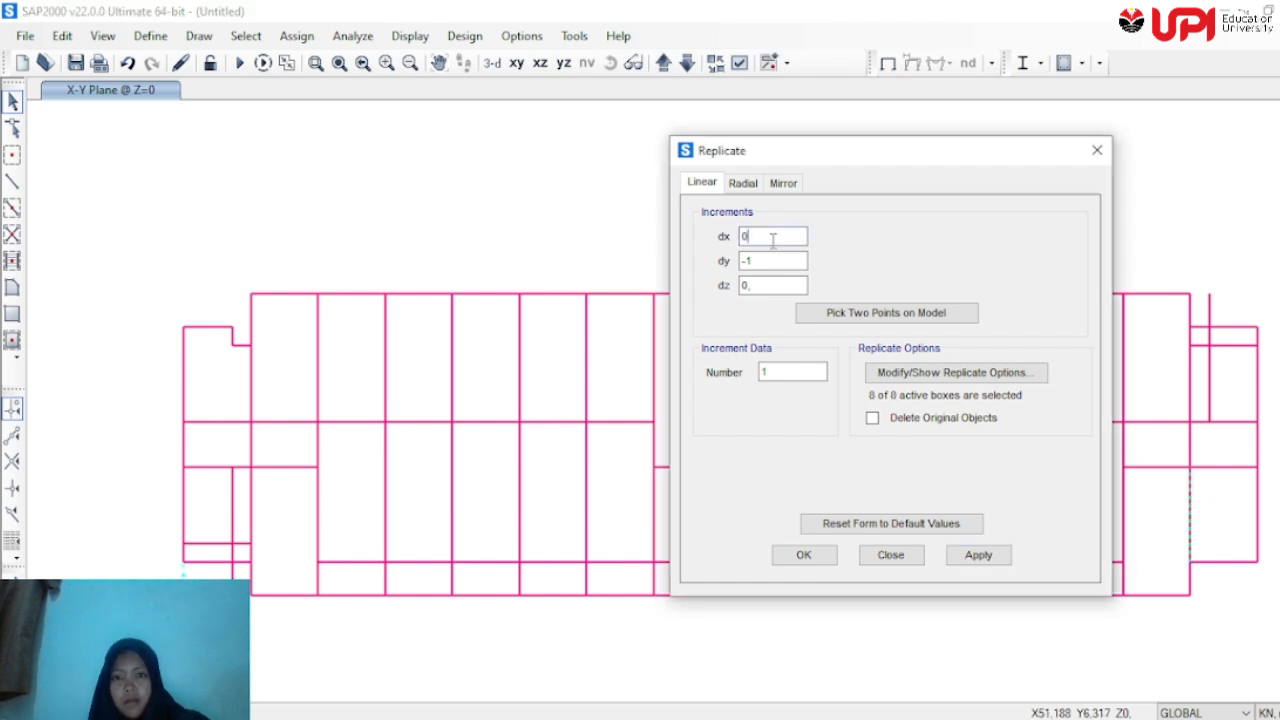
text(-1)
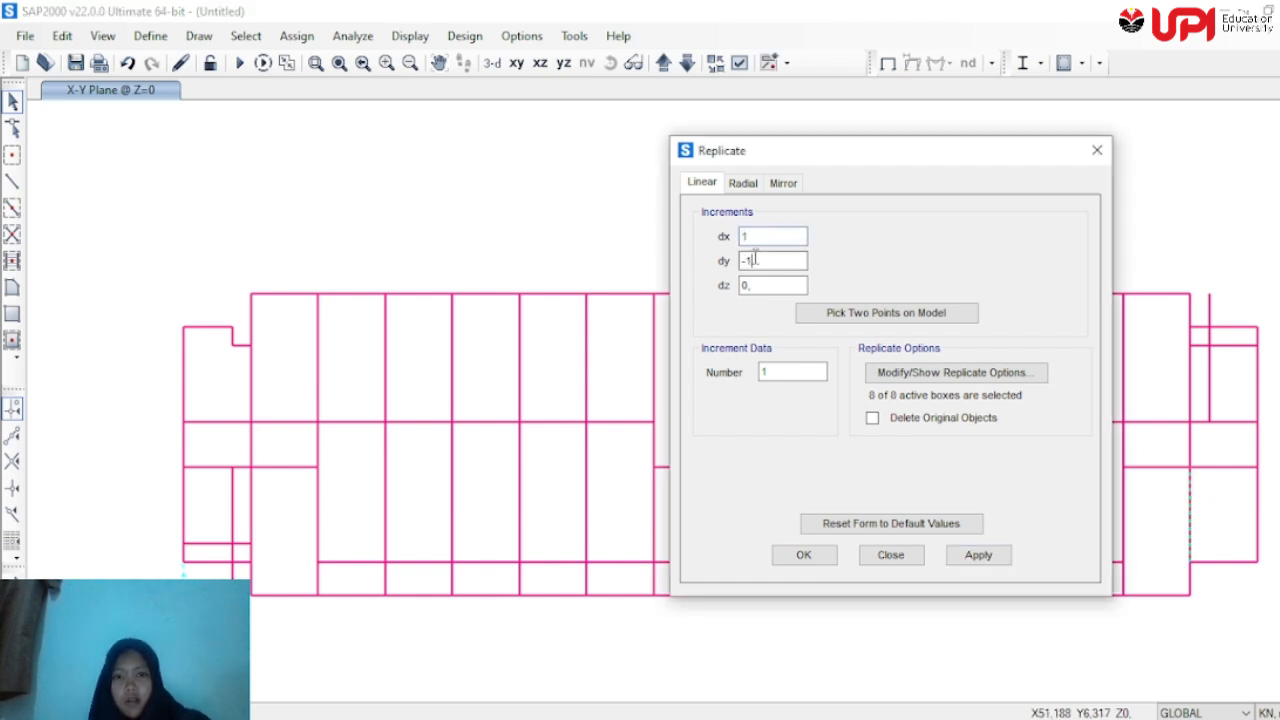
click(981, 556)
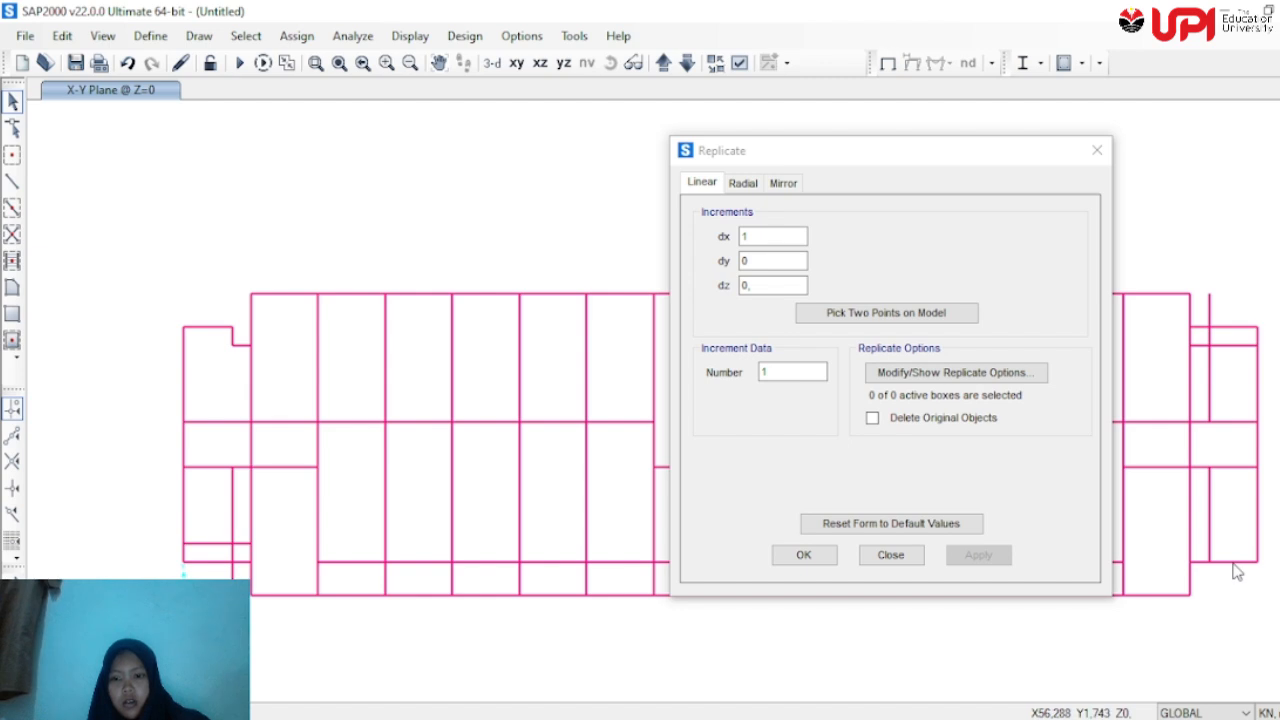
Replicate the lowest Q–R horizontal frame once with dx 0 and dy 1
click(785, 236)
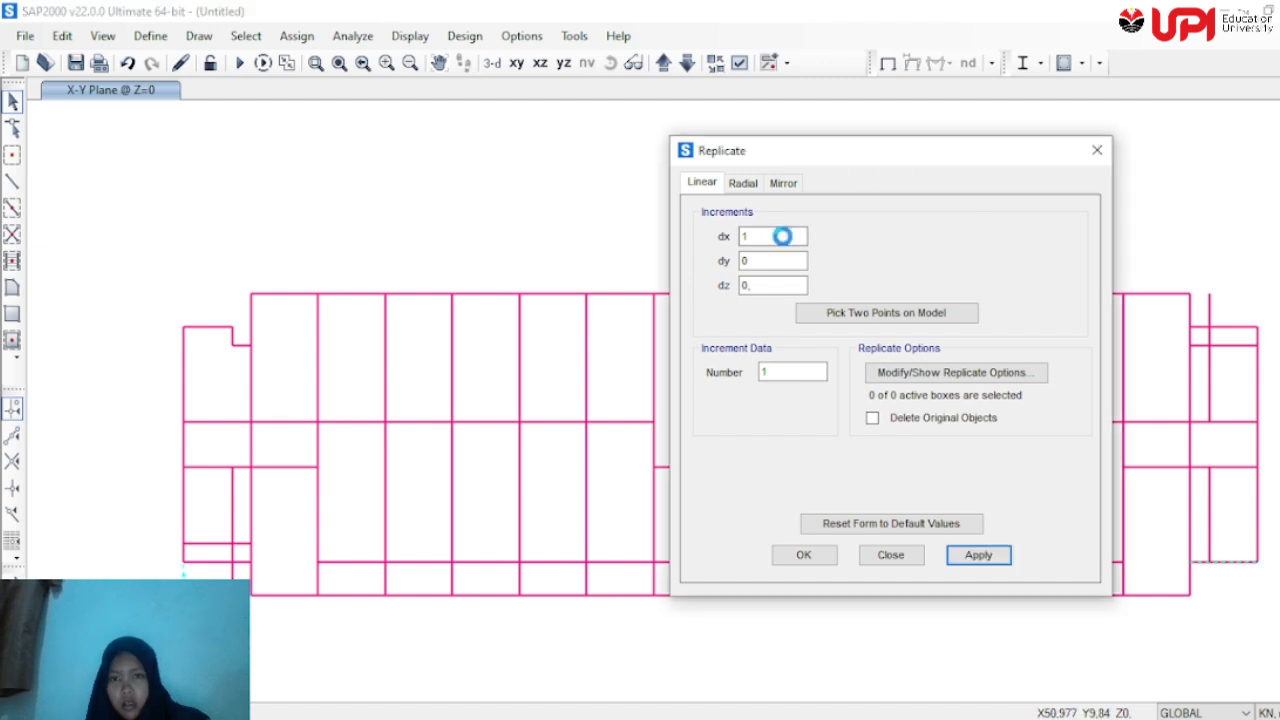
key(BackSpace)
text(0)
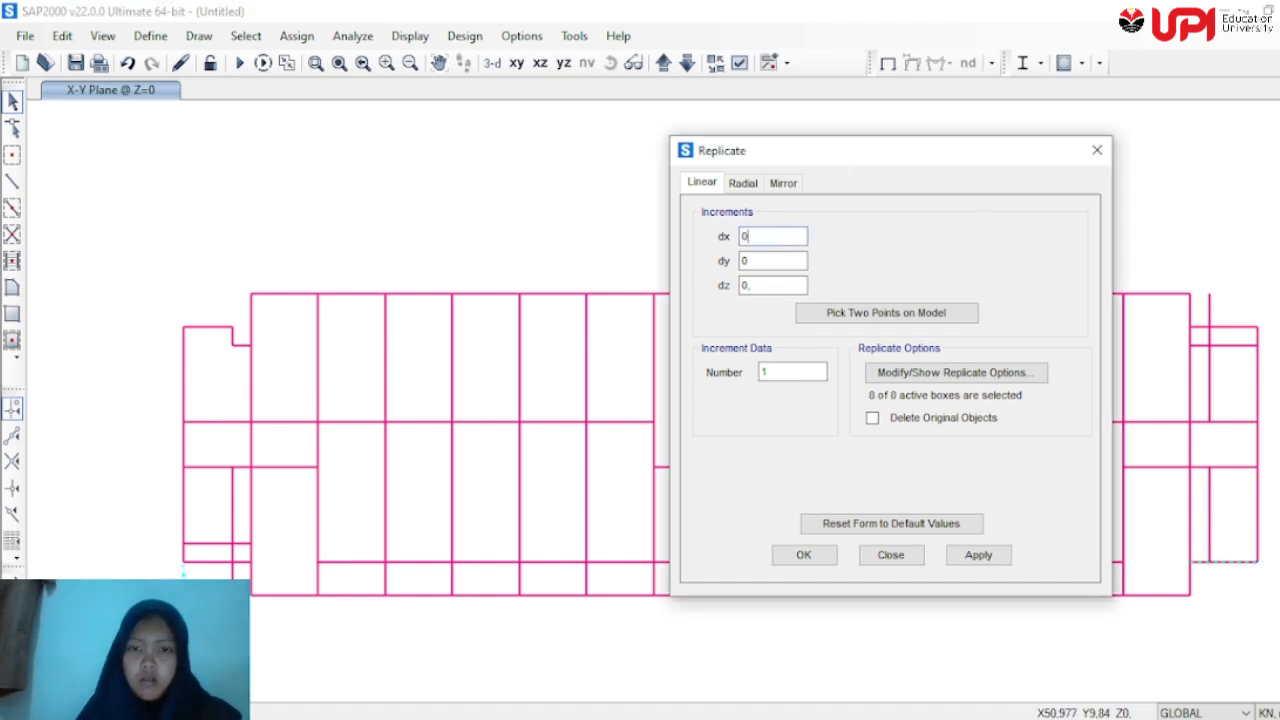
click(769, 260)
key(BackSpace)
text(1)
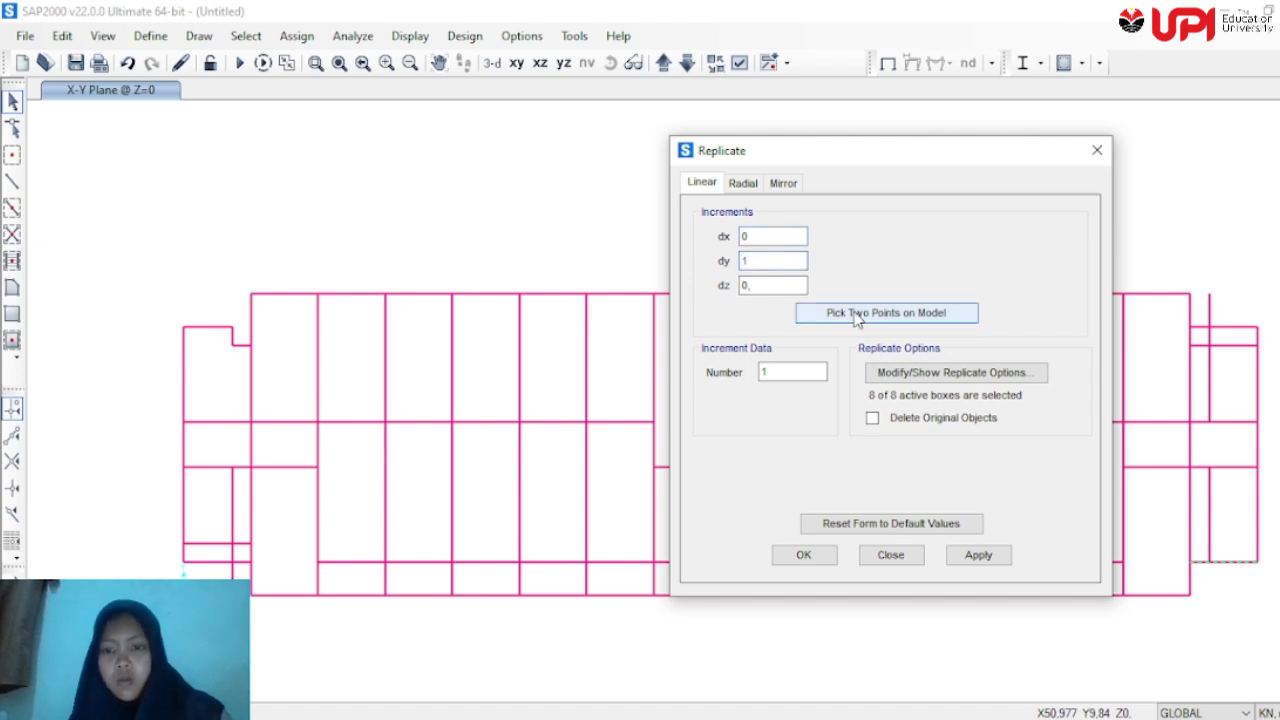
click(980, 555)
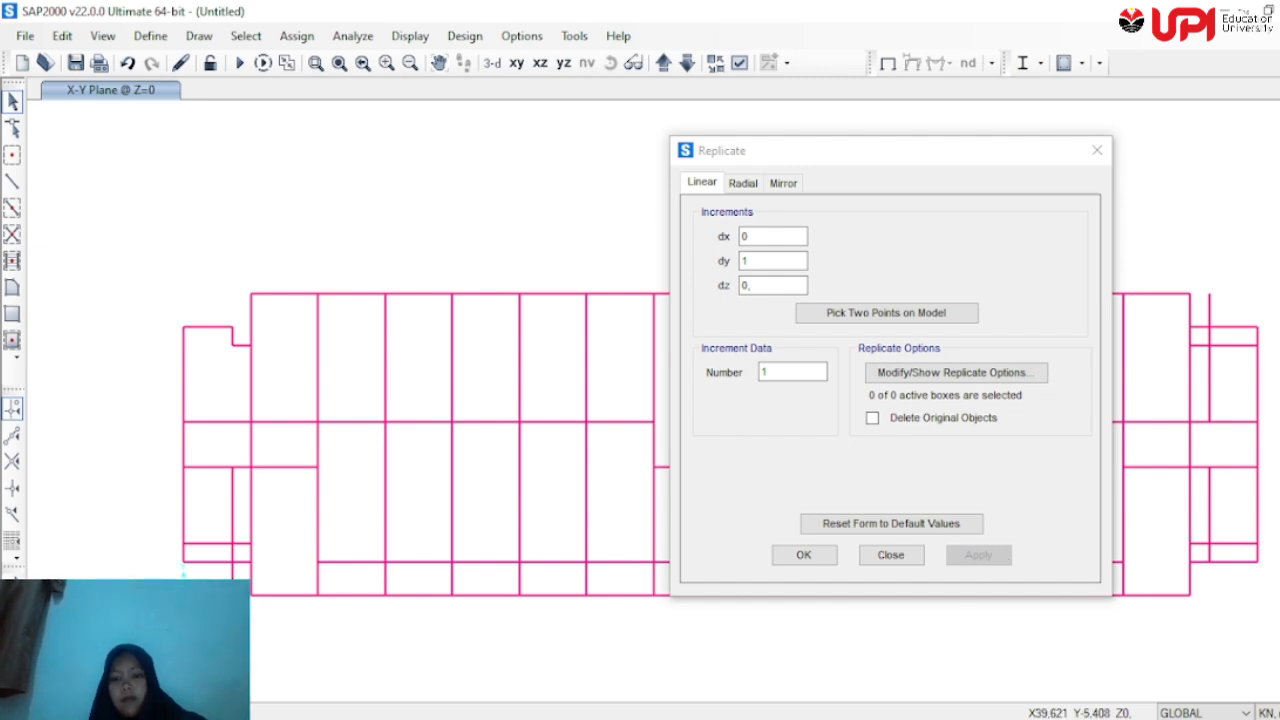
click(796, 662)
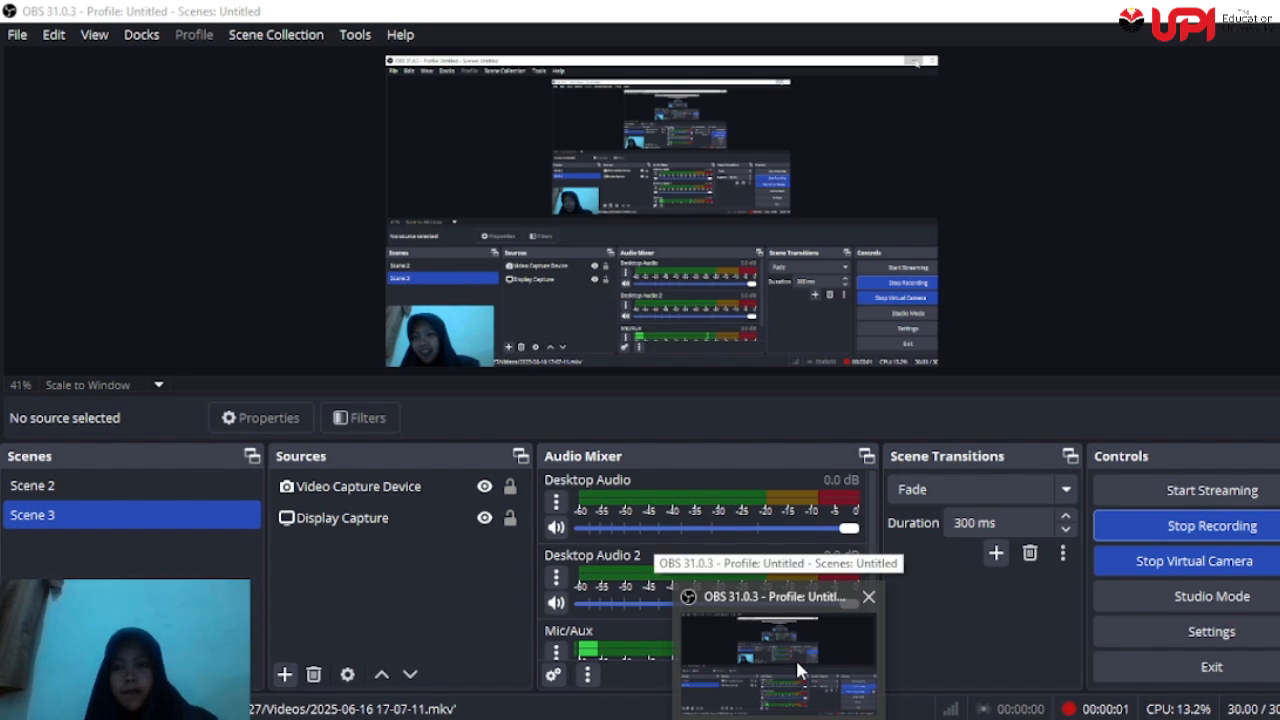
click(795, 657)
click(785, 717)
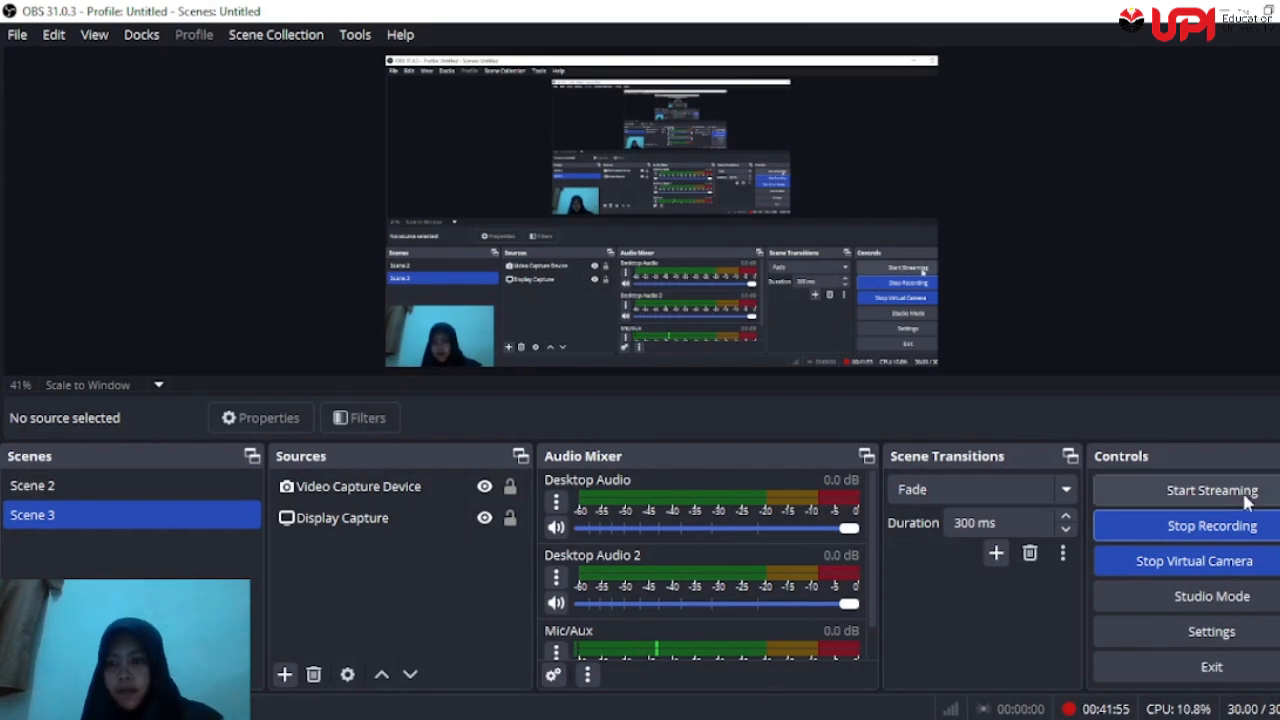
click(1221, 7)
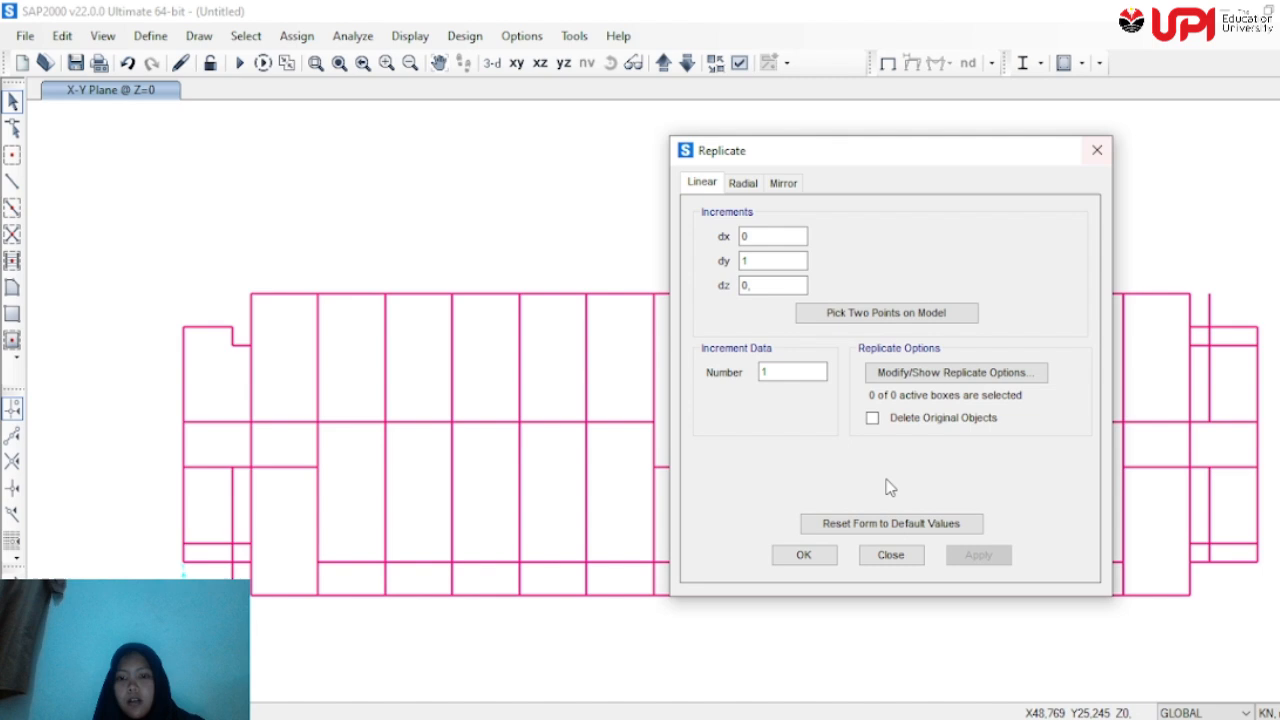
Close the Replicate dialog and trim the vertical frame between grids A and B where it extends below the lower edge beam
click(818, 558)
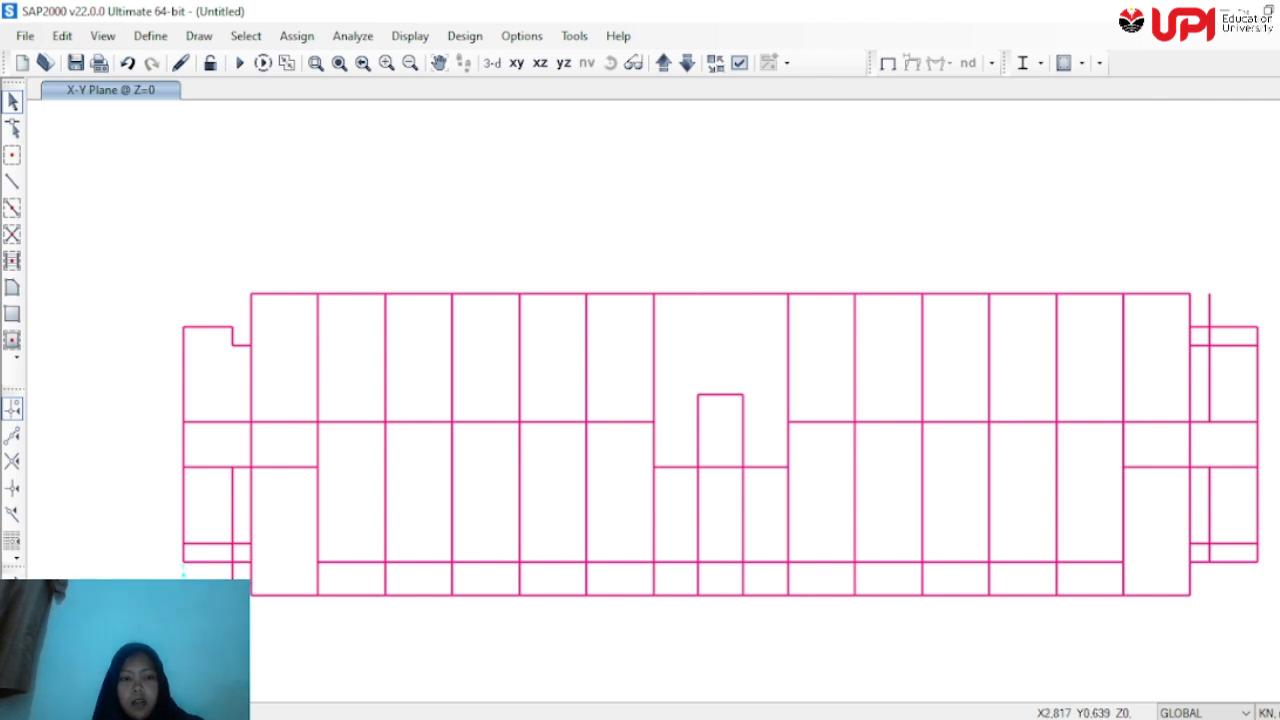
drag(240, 517, 210, 505)
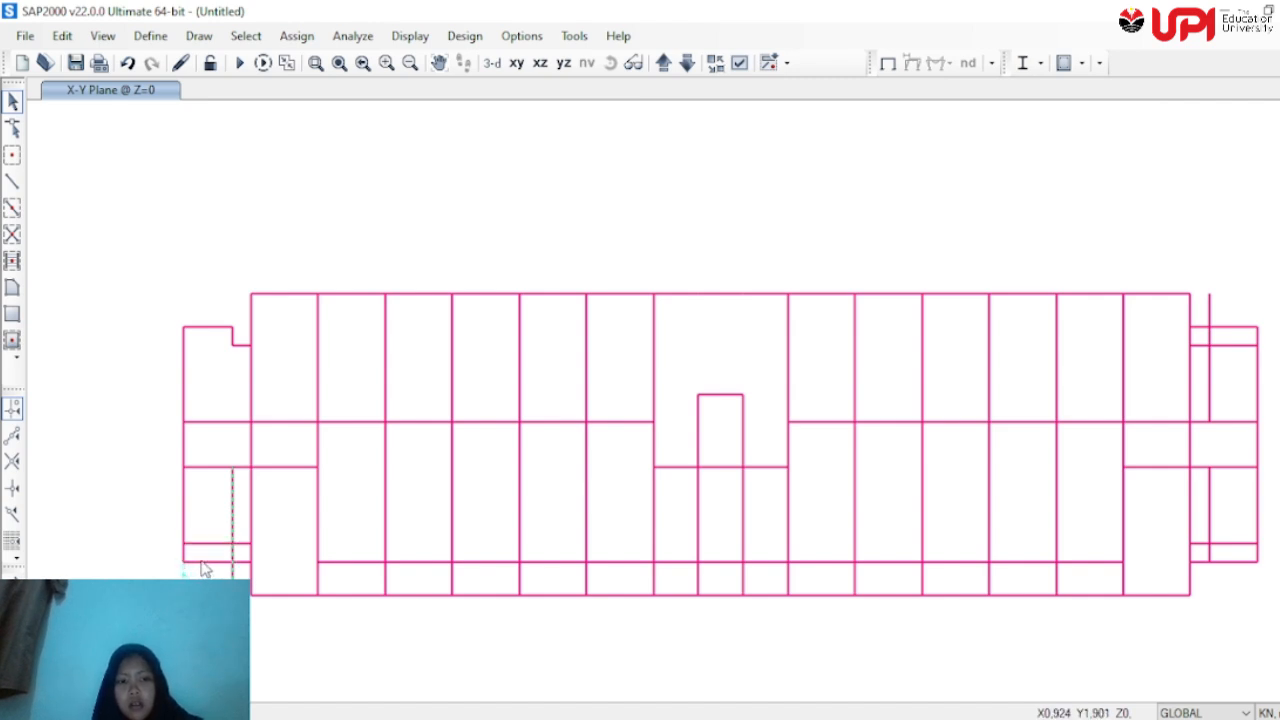
click(62, 37)
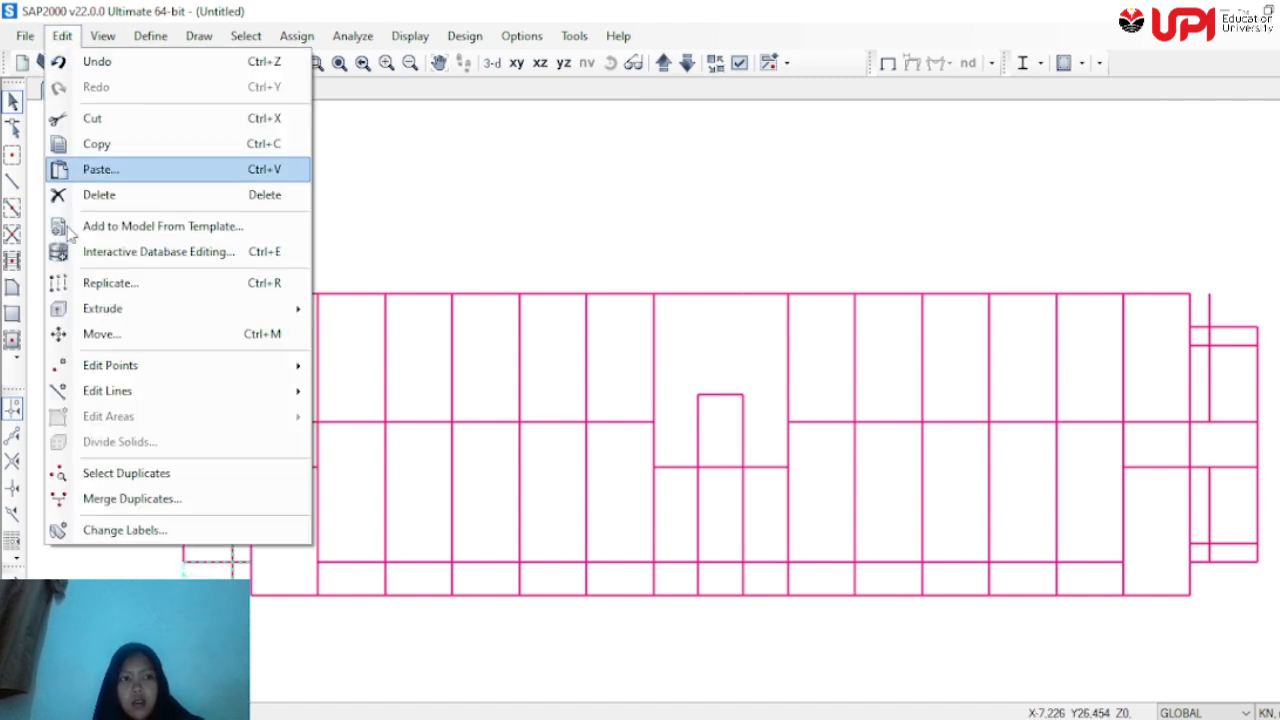
mouse_move(143, 400)
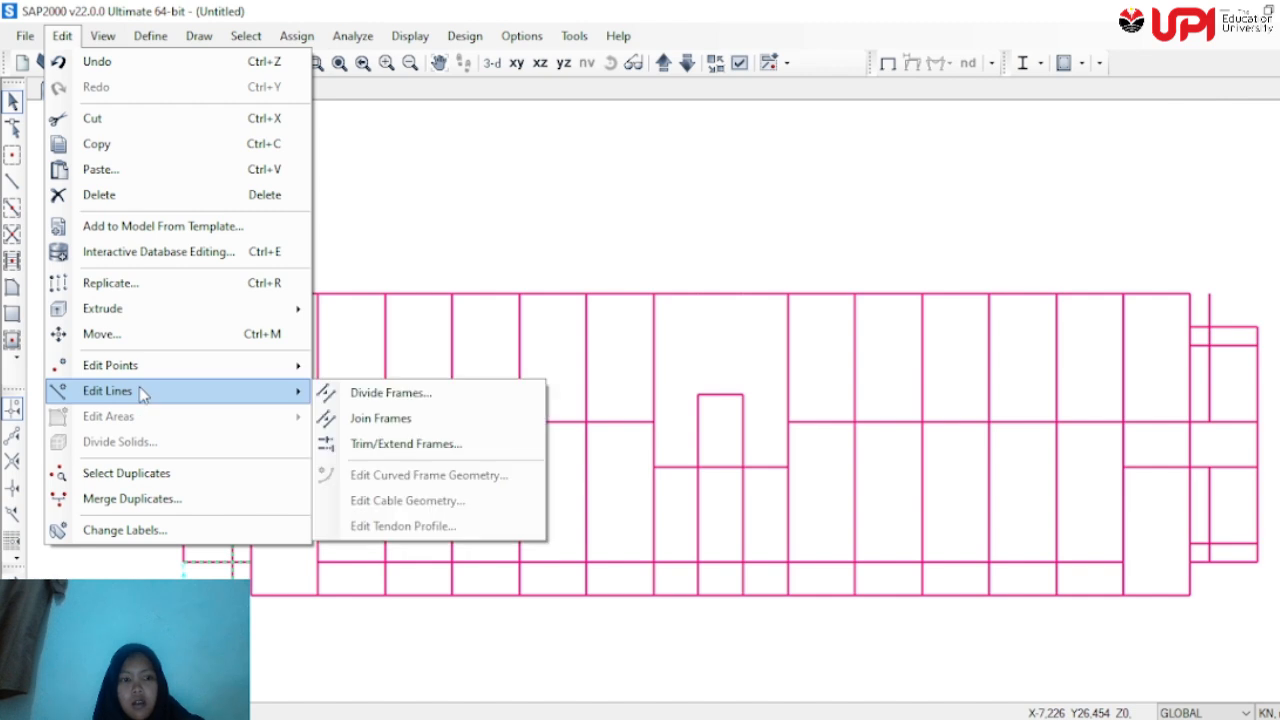
click(347, 445)
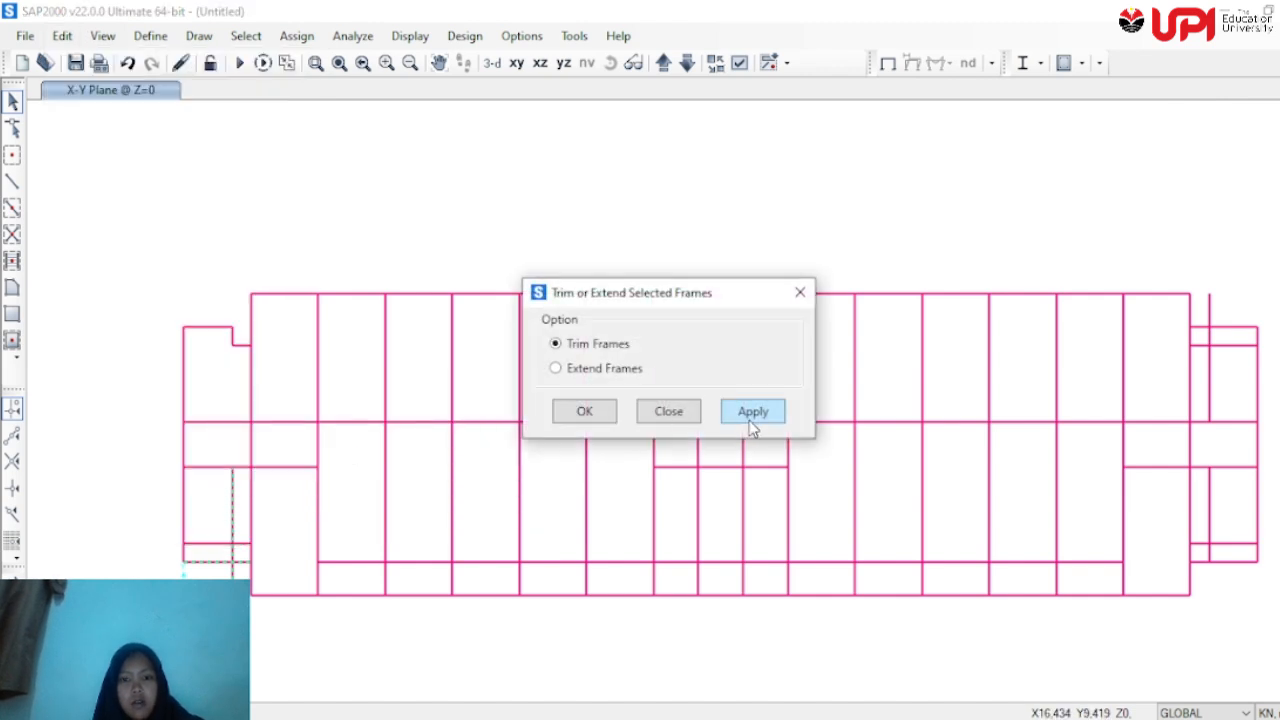
click(750, 418)
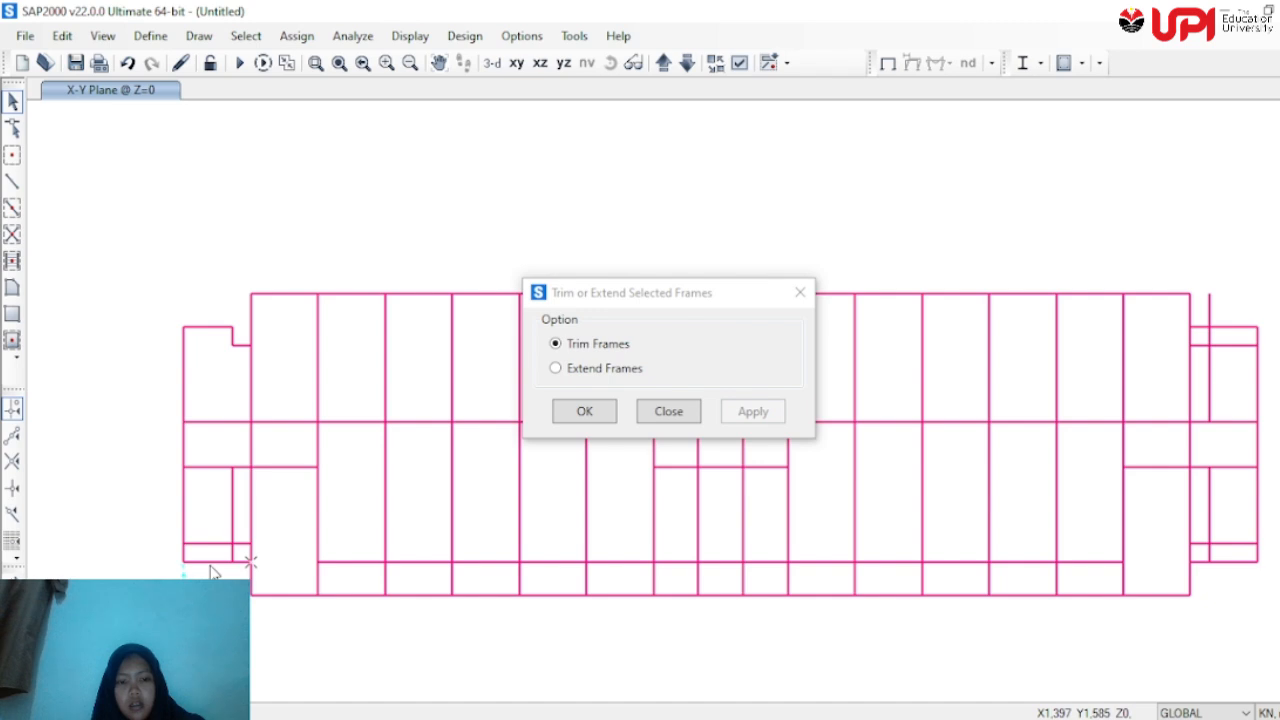
Trim the two lower A–B horizontal frames at the vertical frame, removing the outer beam's grid B end and the inner beam's grid A end
click(213, 566)
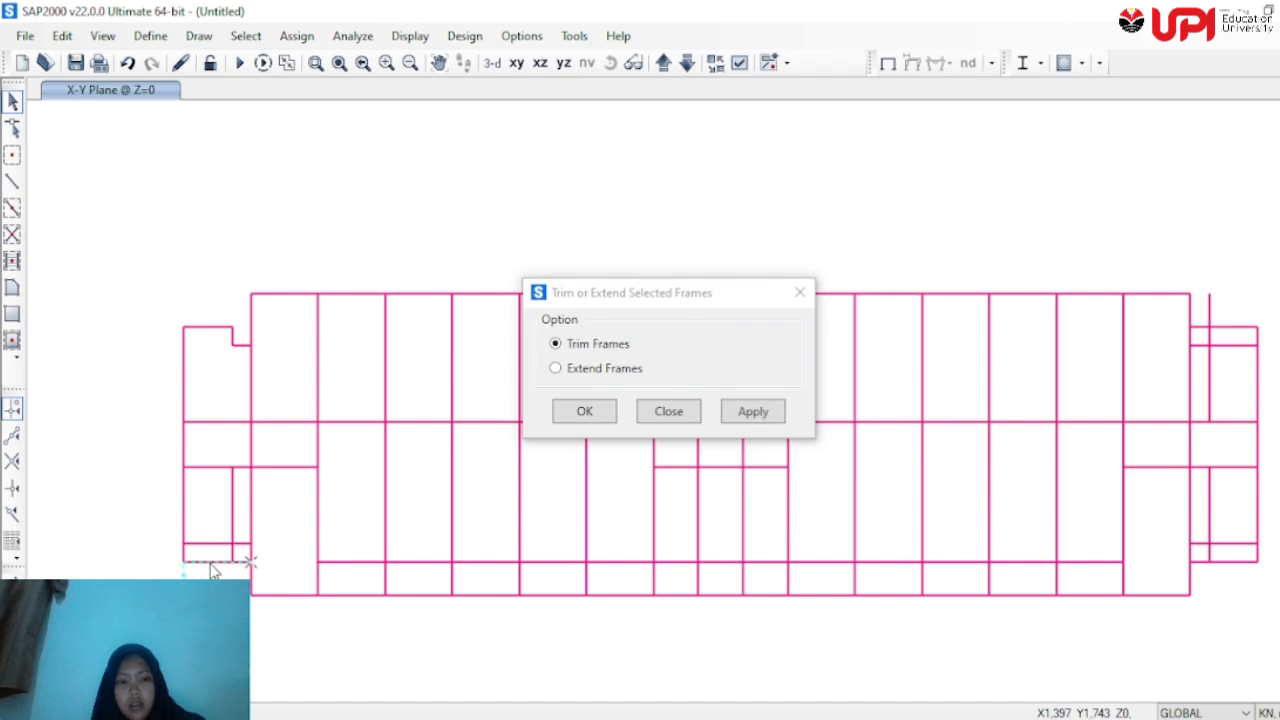
click(231, 503)
click(756, 411)
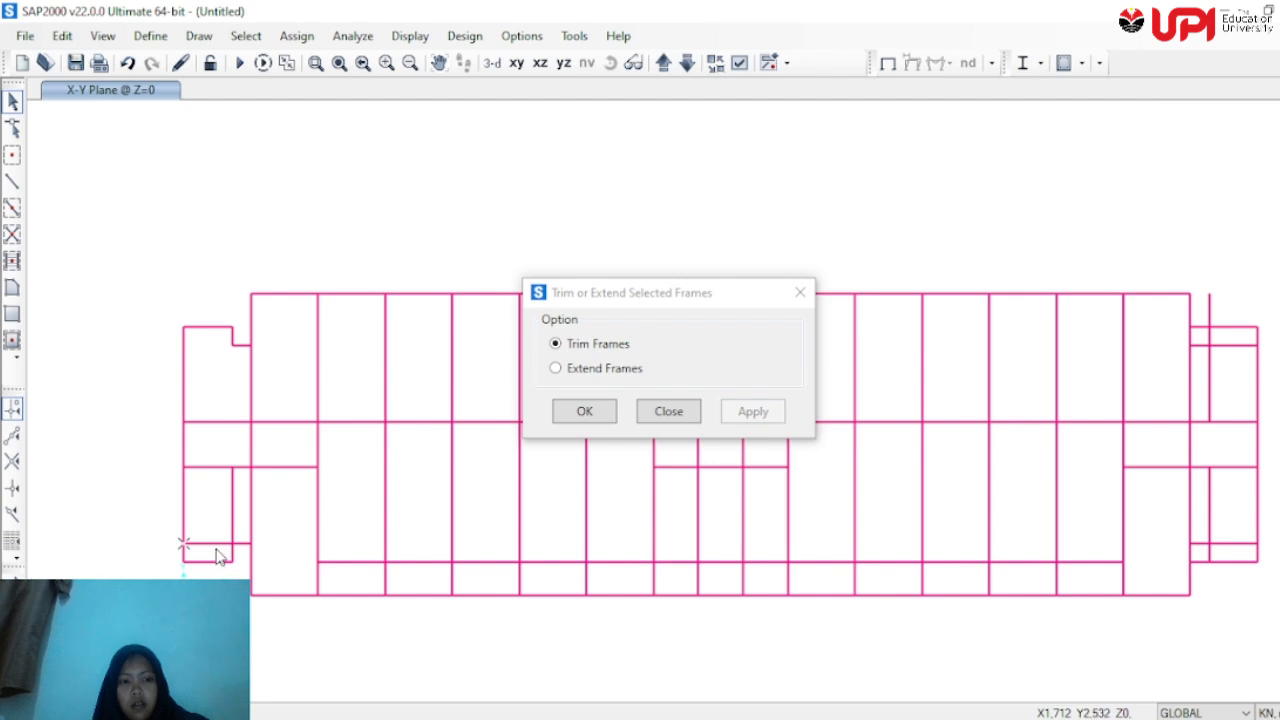
click(210, 544)
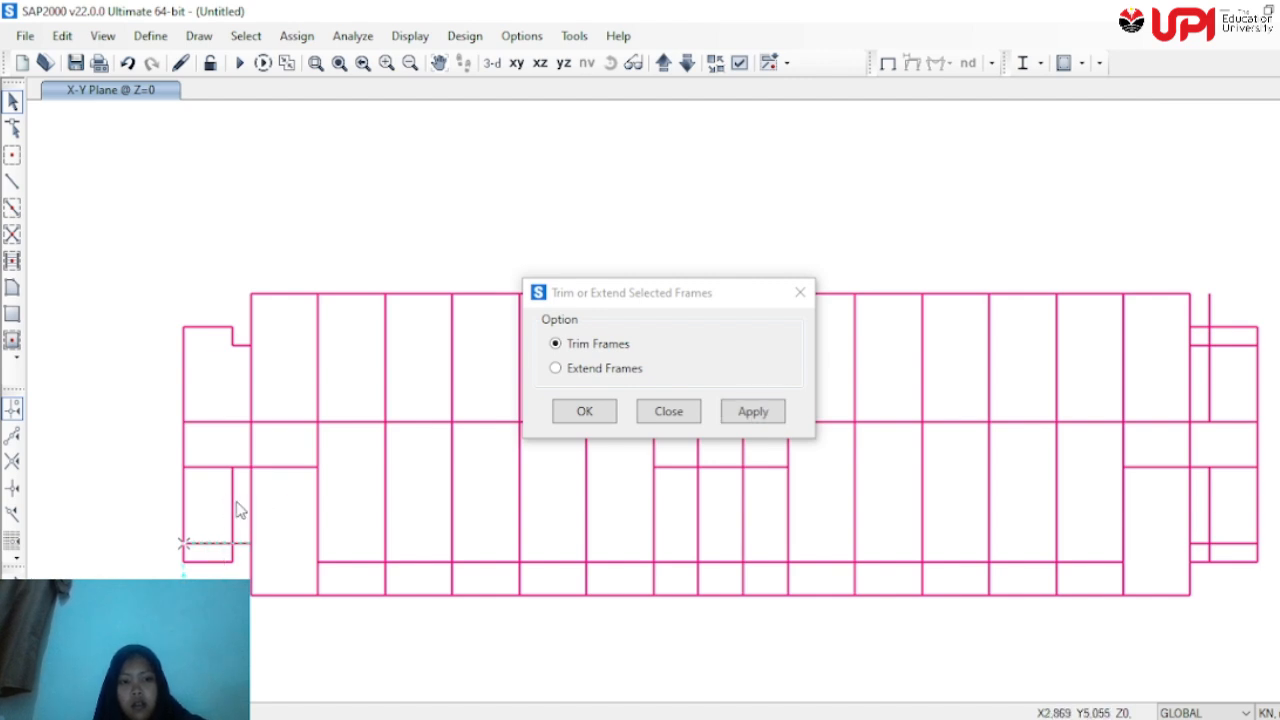
click(234, 510)
click(753, 411)
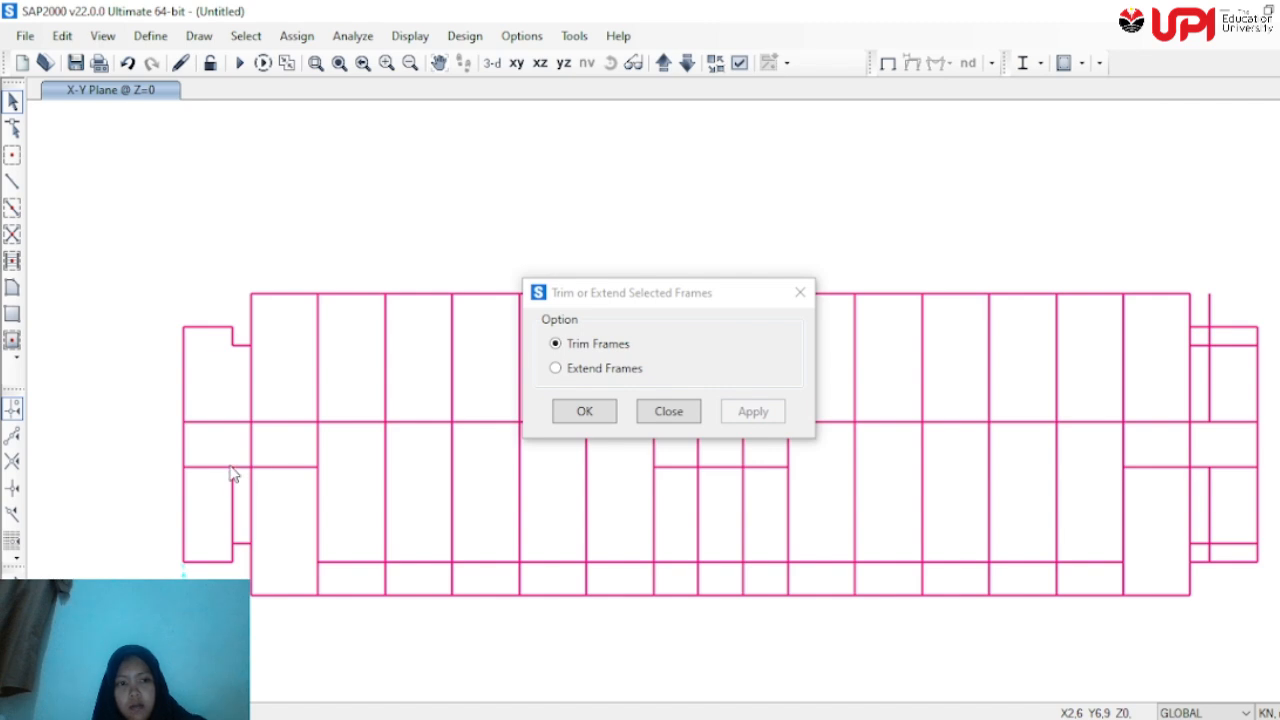
Trim off the vertical frame's portion above the inner horizontal beam at the lower A–B notch
click(232, 505)
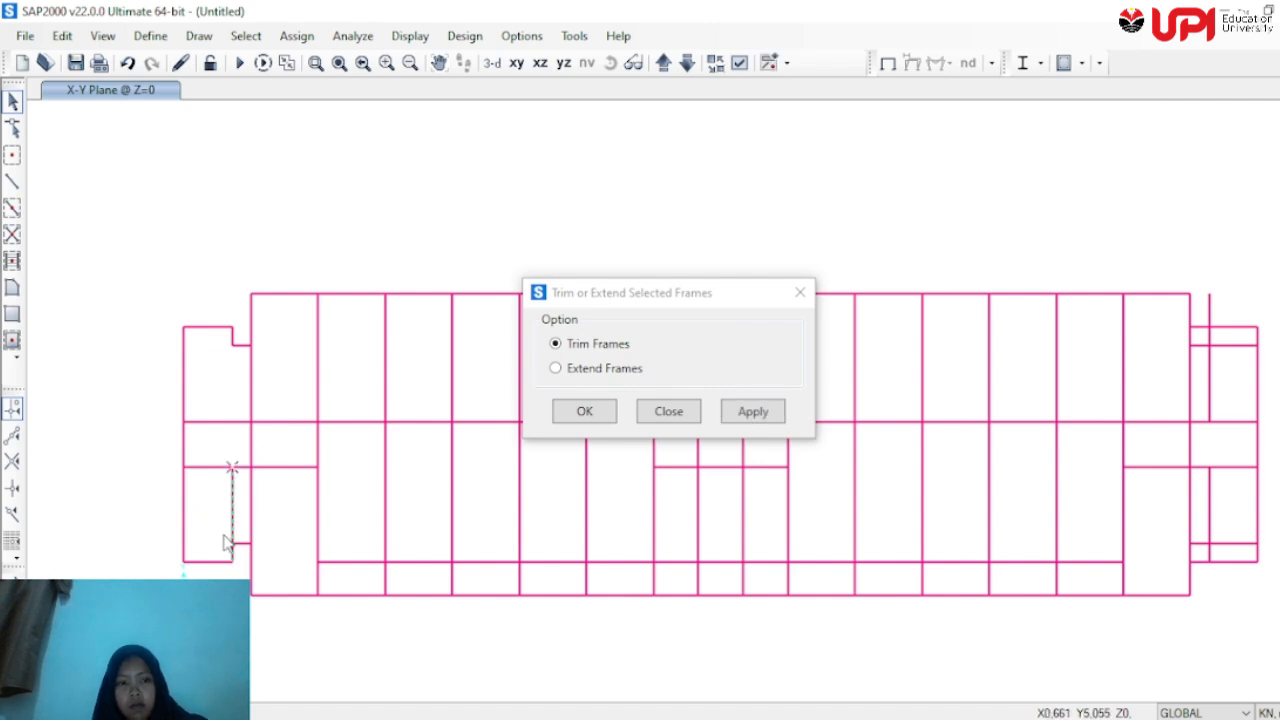
scroll(245, 548, up, 3)
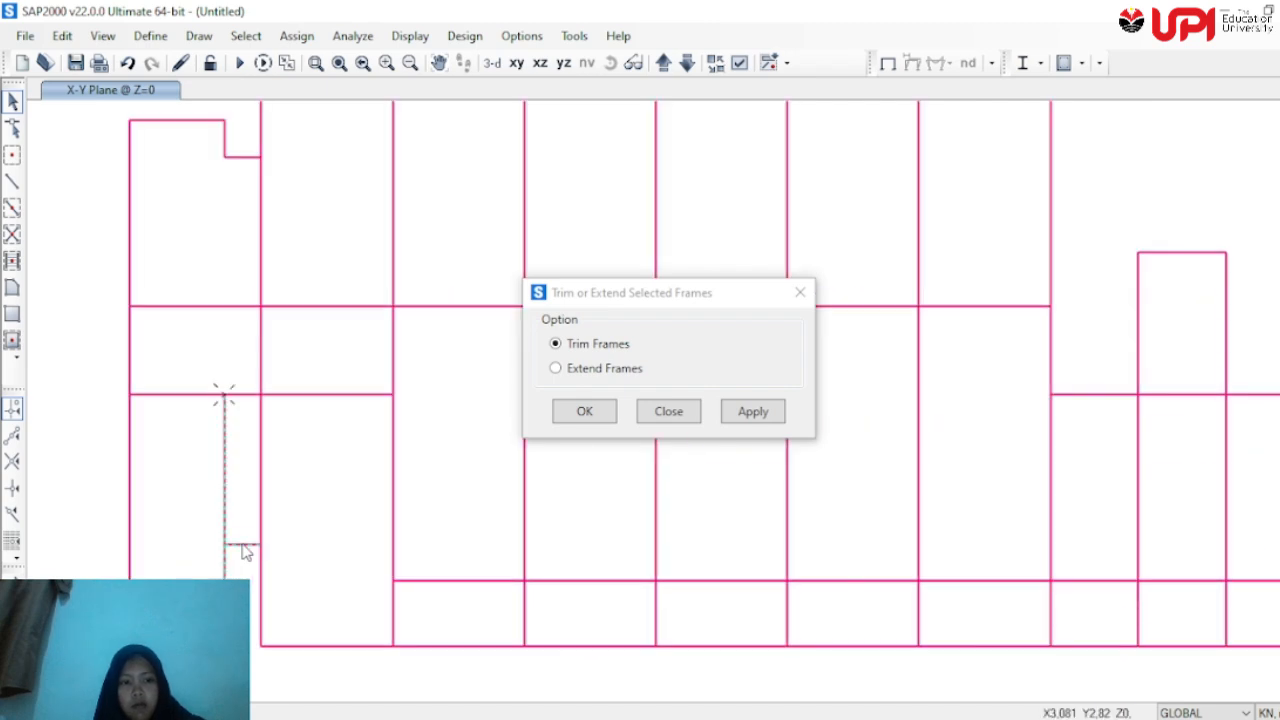
scroll(242, 544, down, 4)
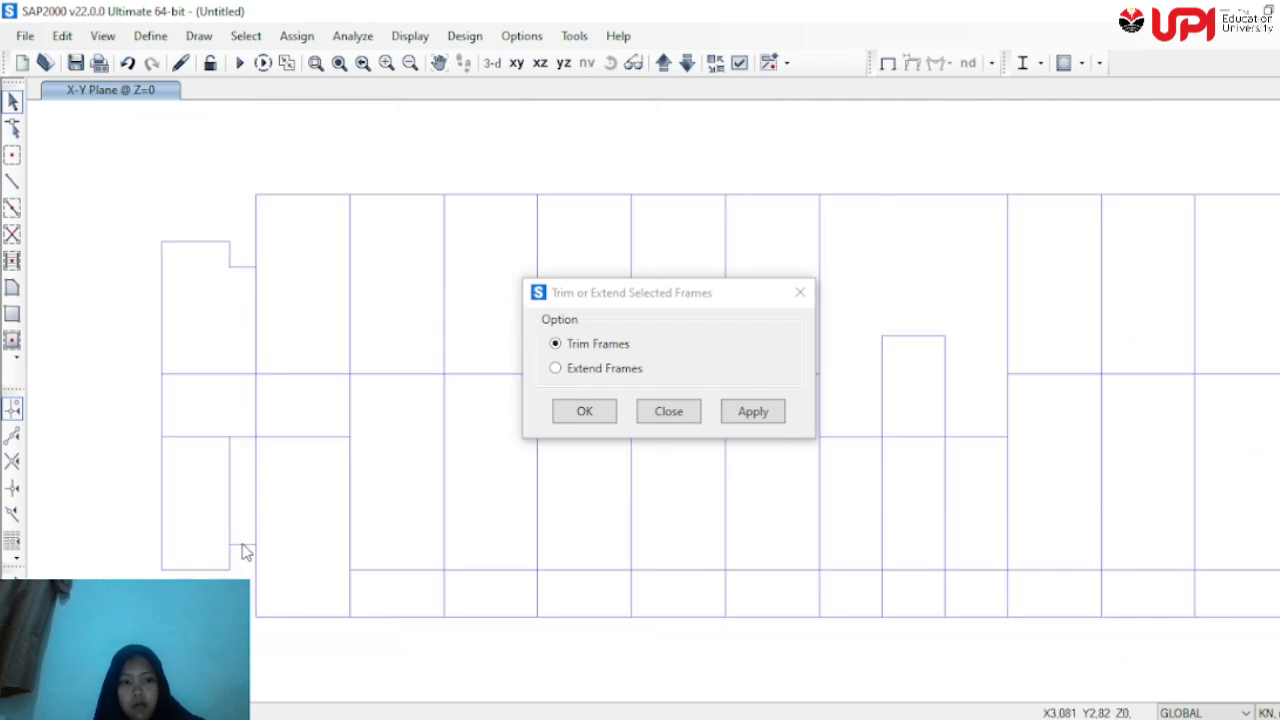
click(732, 423)
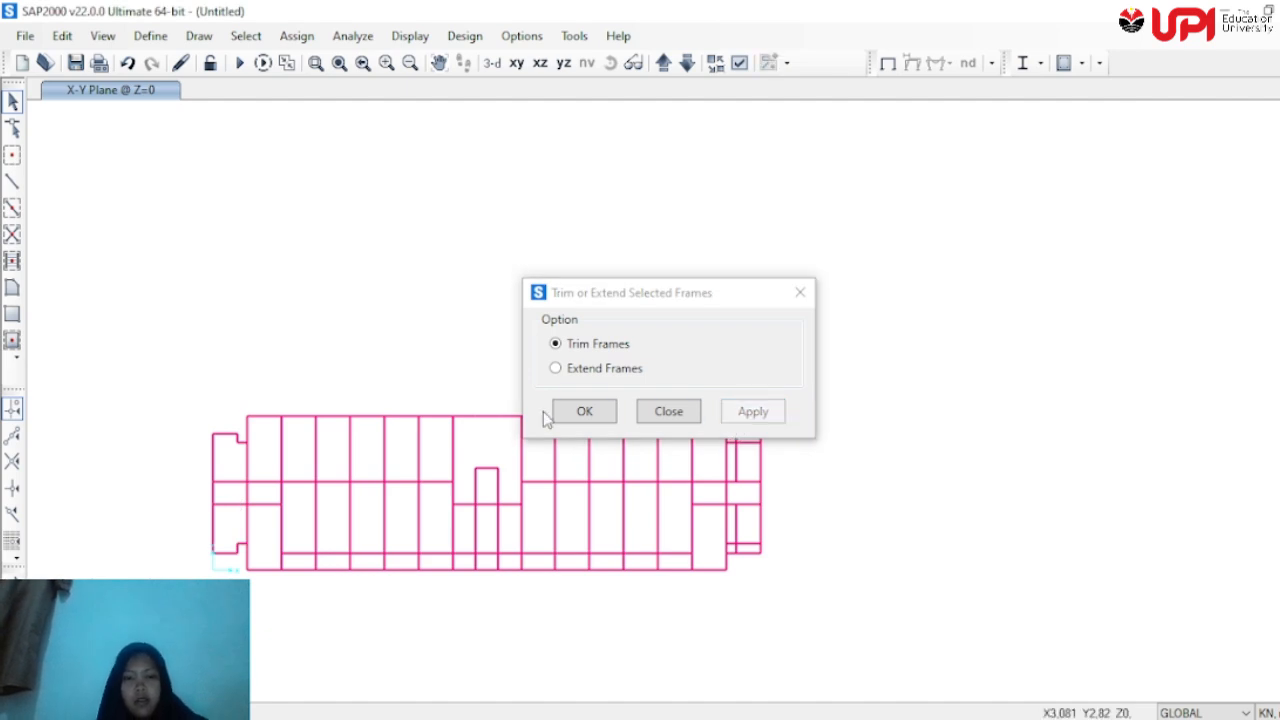
Trim the upper Q–R vertical frame's overhang above the edge beam, and cut the edge beam's grid Q end back to that vertical frame
drag(743, 302, 654, 219)
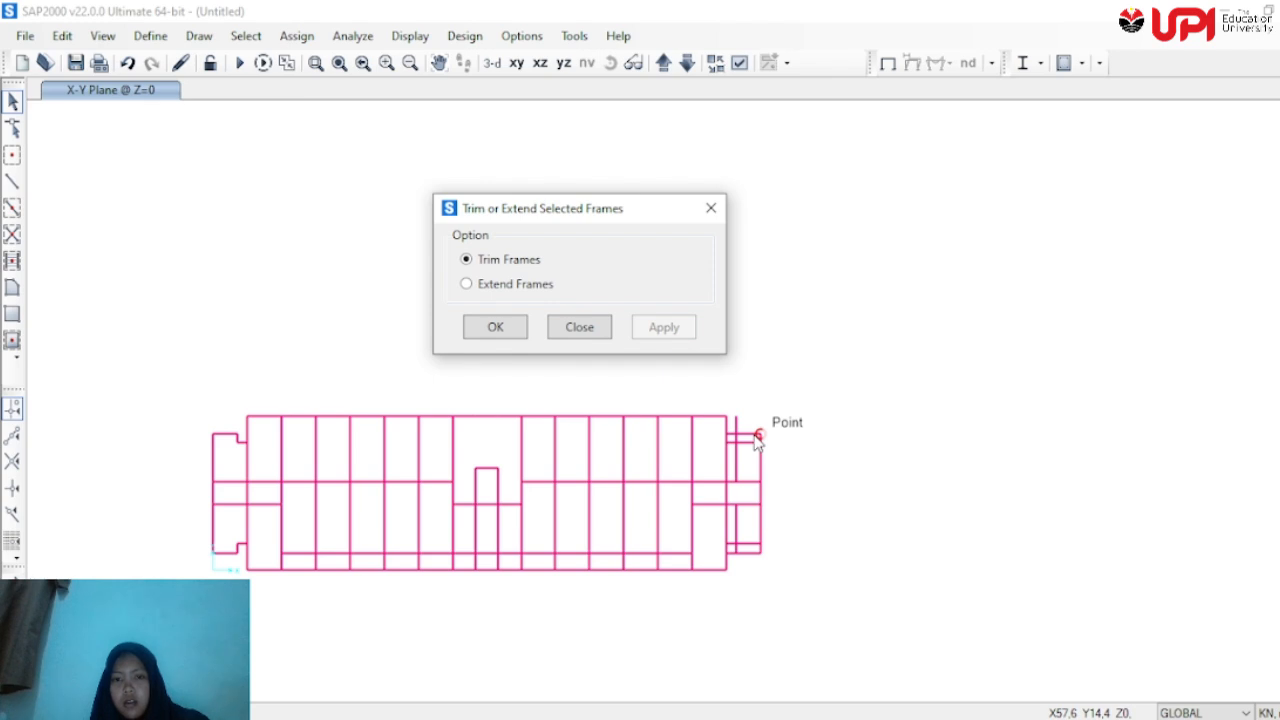
scroll(757, 443, up, 4)
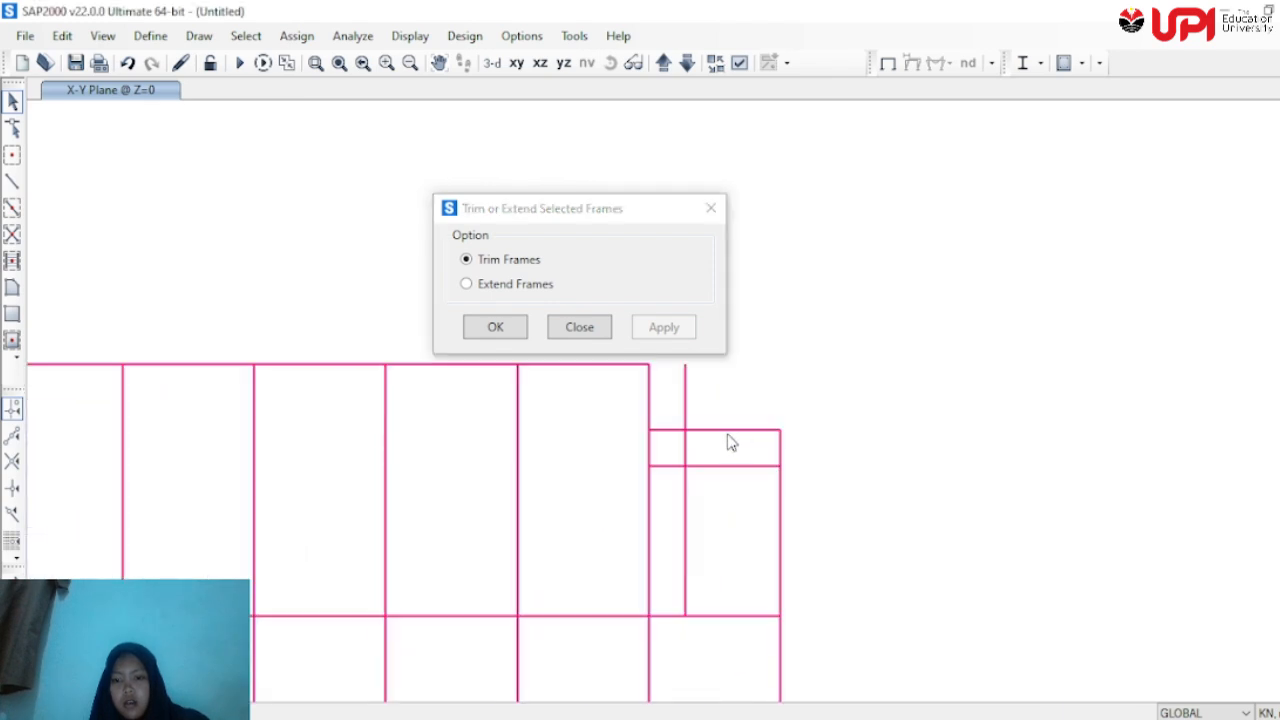
click(680, 368)
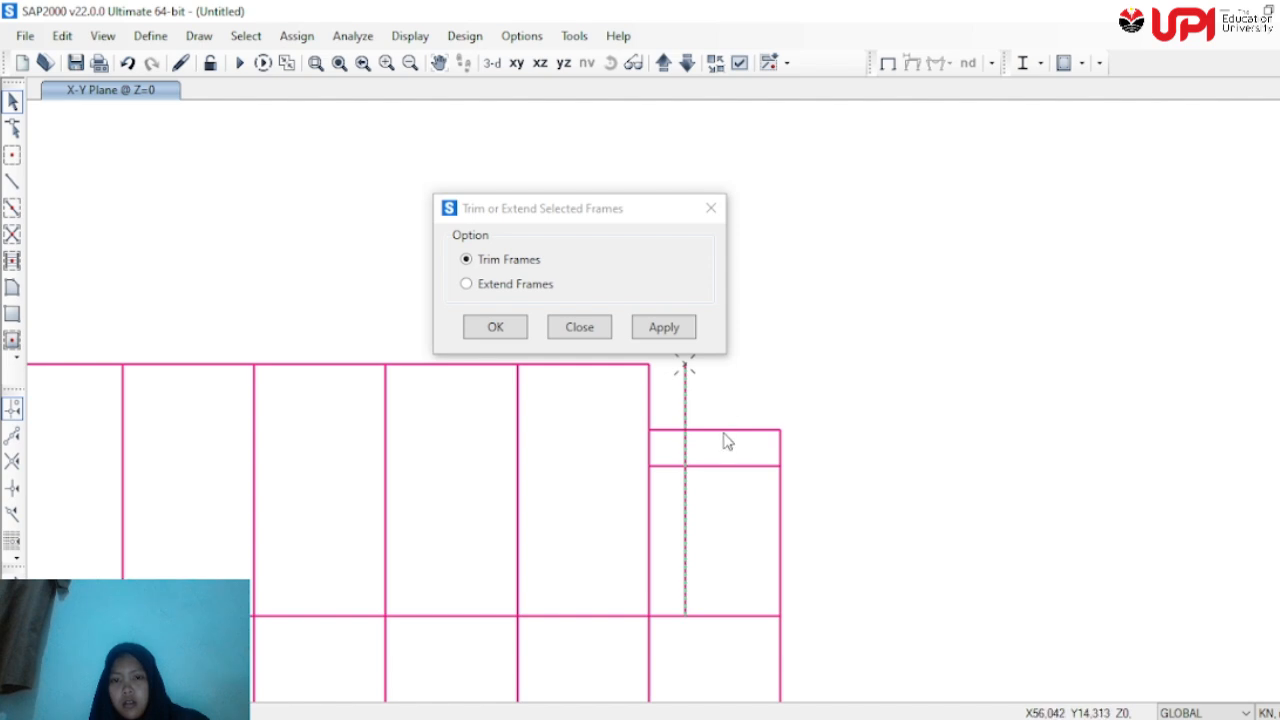
click(663, 327)
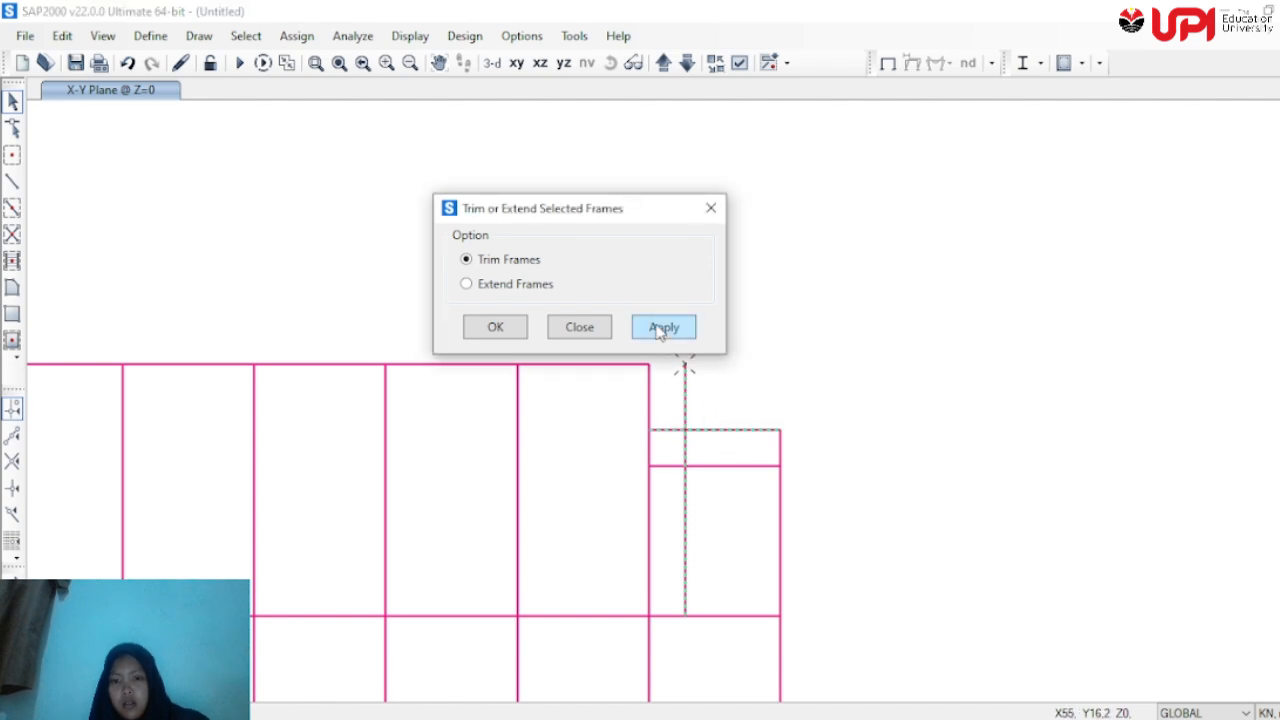
click(687, 458)
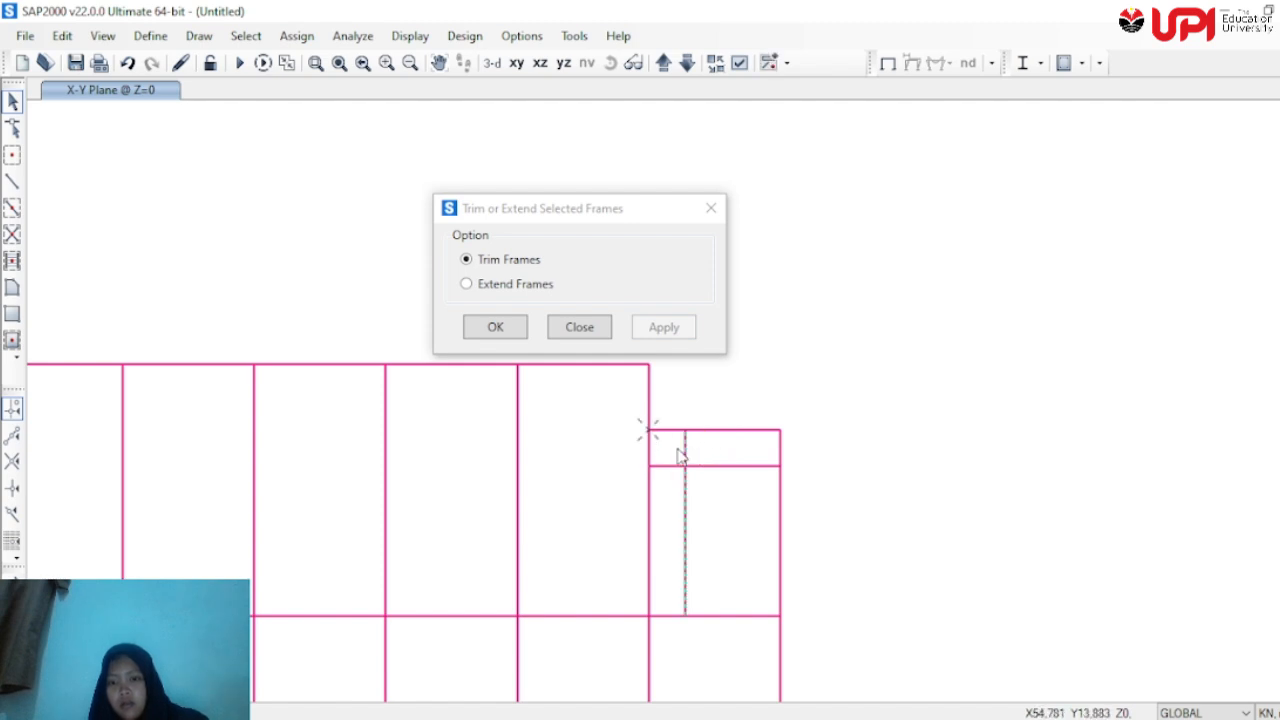
click(697, 426)
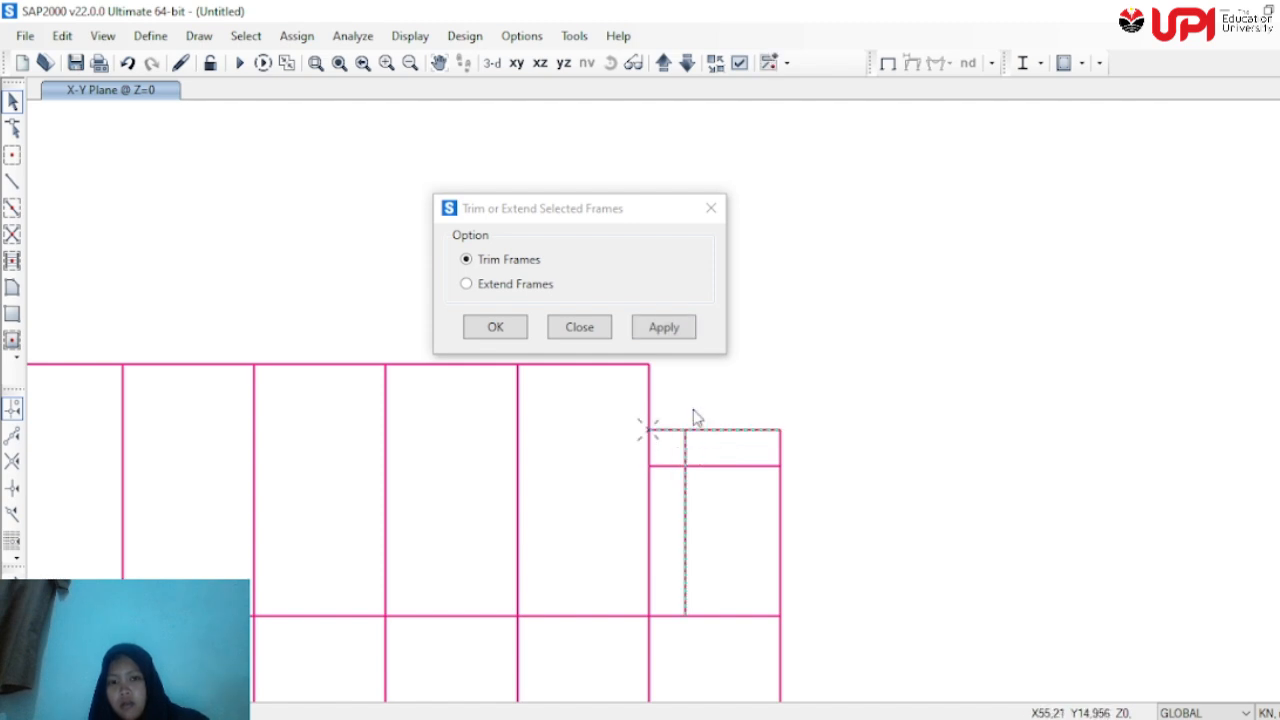
click(658, 327)
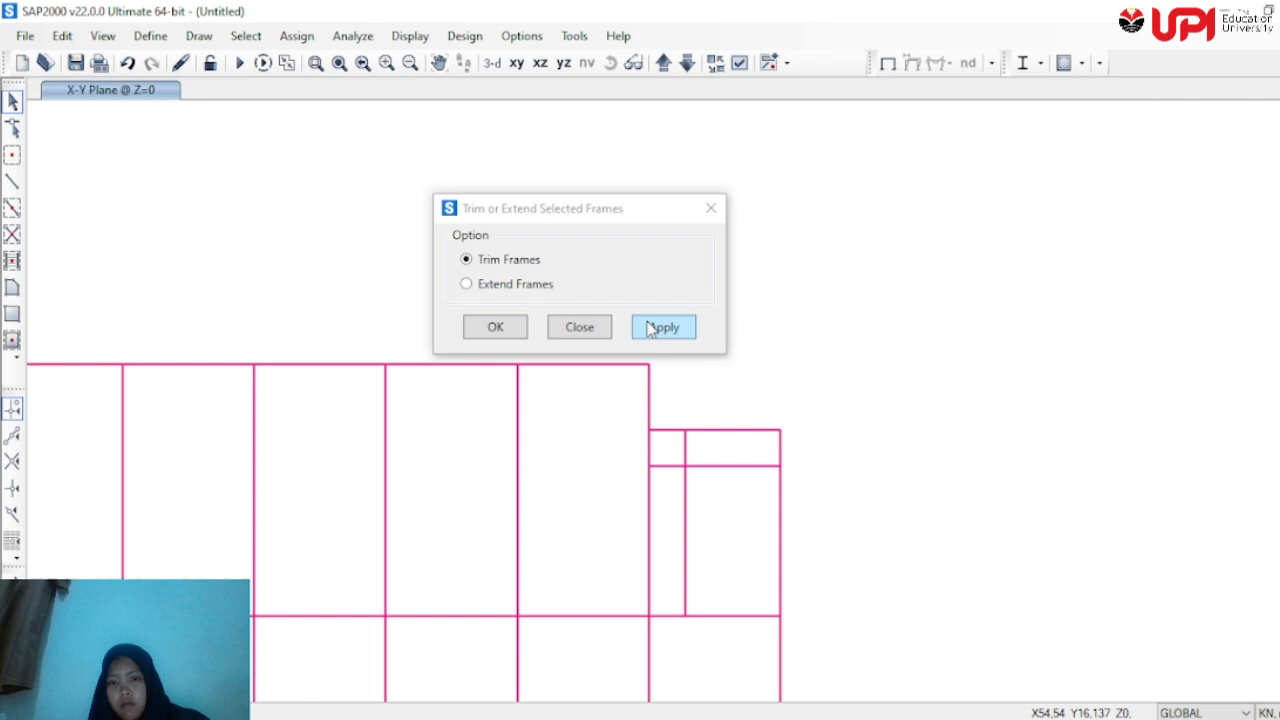
Trim off the vertical frame's portion below the inner horizontal beam at the upper Q–R notch
click(727, 477)
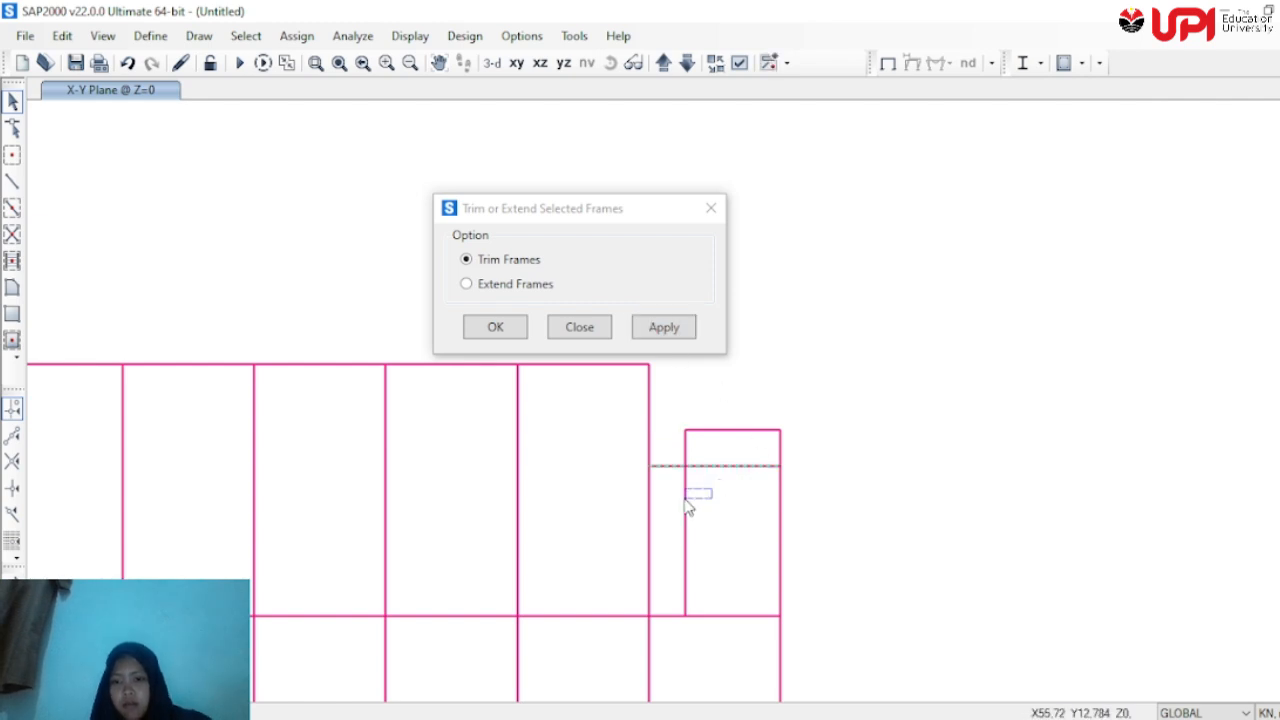
drag(665, 501, 665, 501)
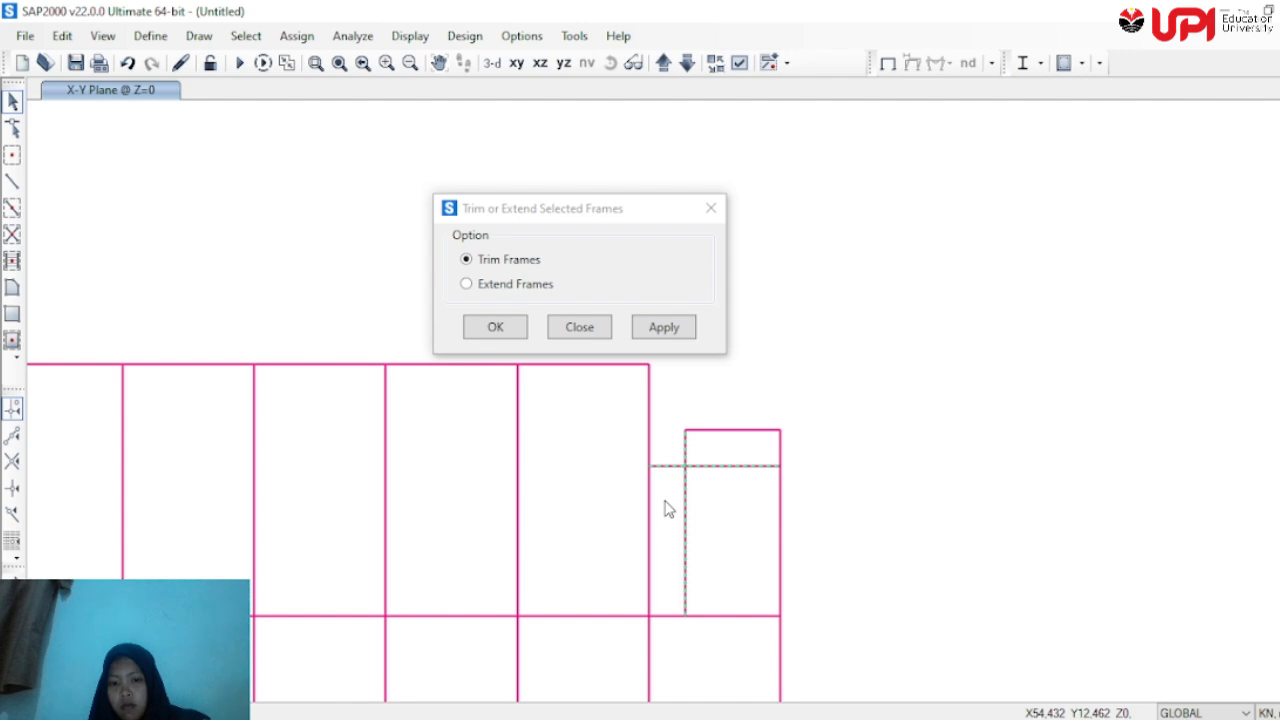
click(645, 336)
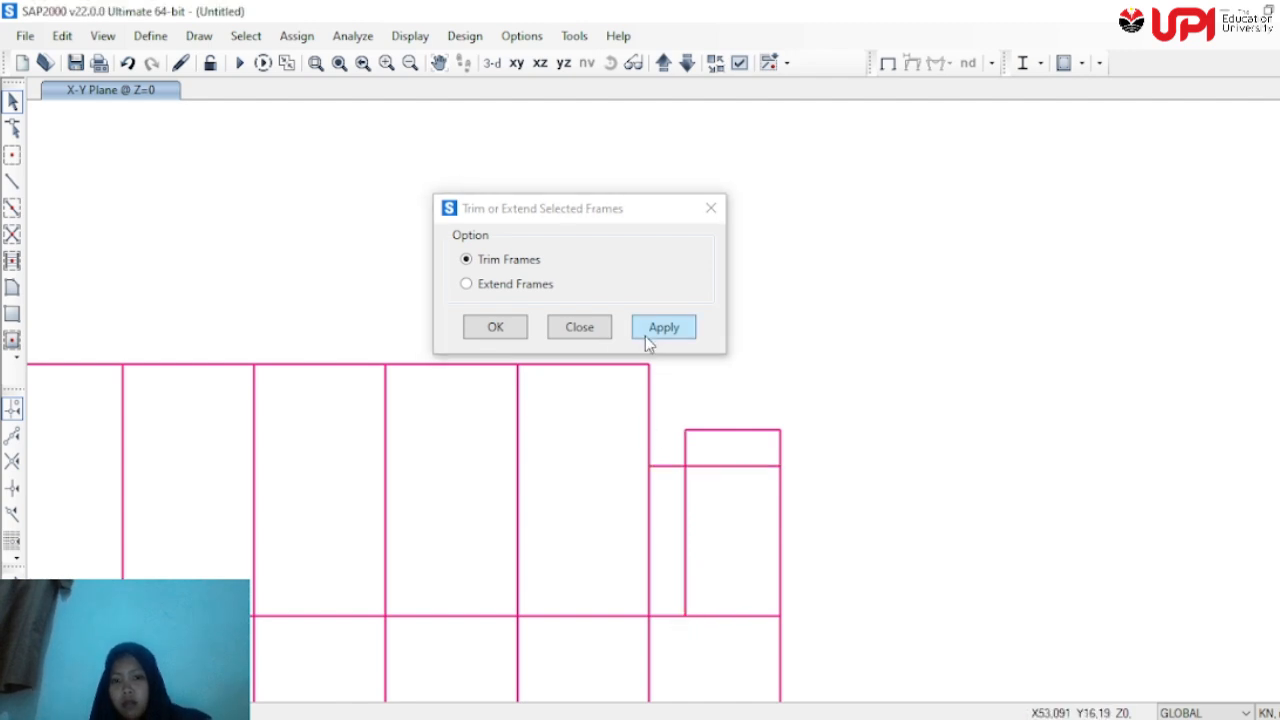
Trim off the inner horizontal beam's grid R end at the short vertical frame of the upper Q–R notch
click(727, 466)
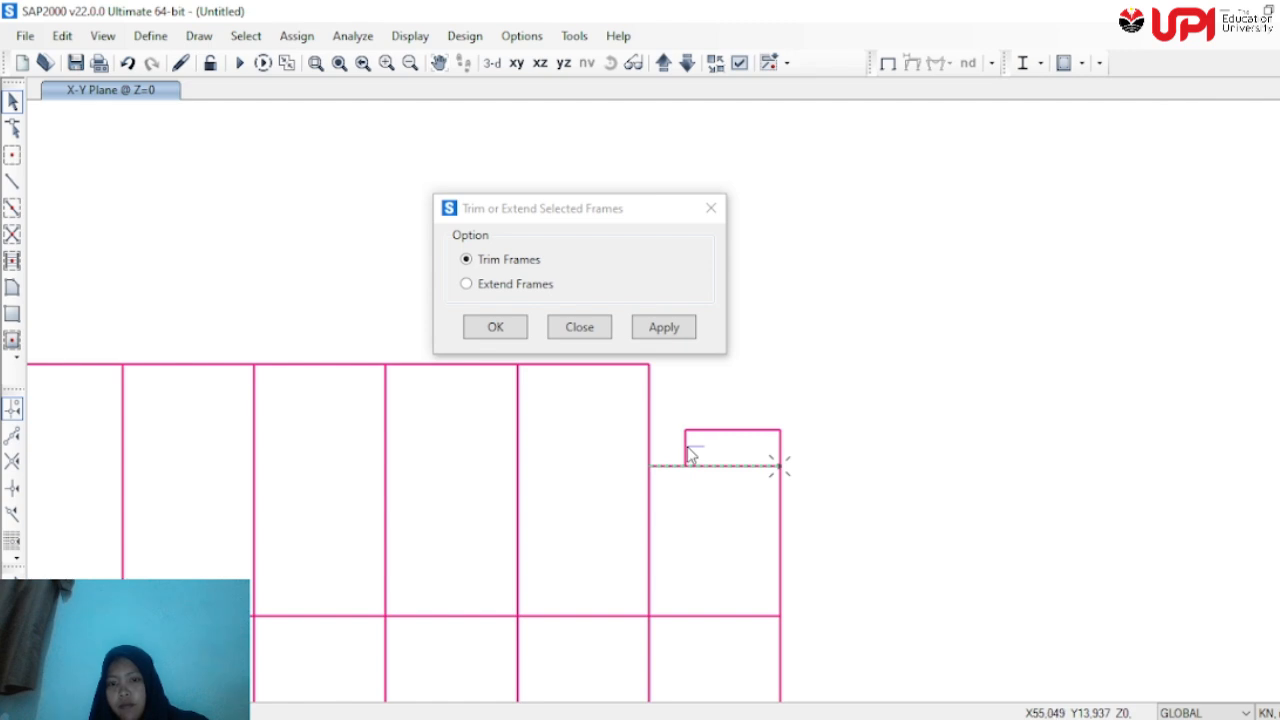
click(666, 330)
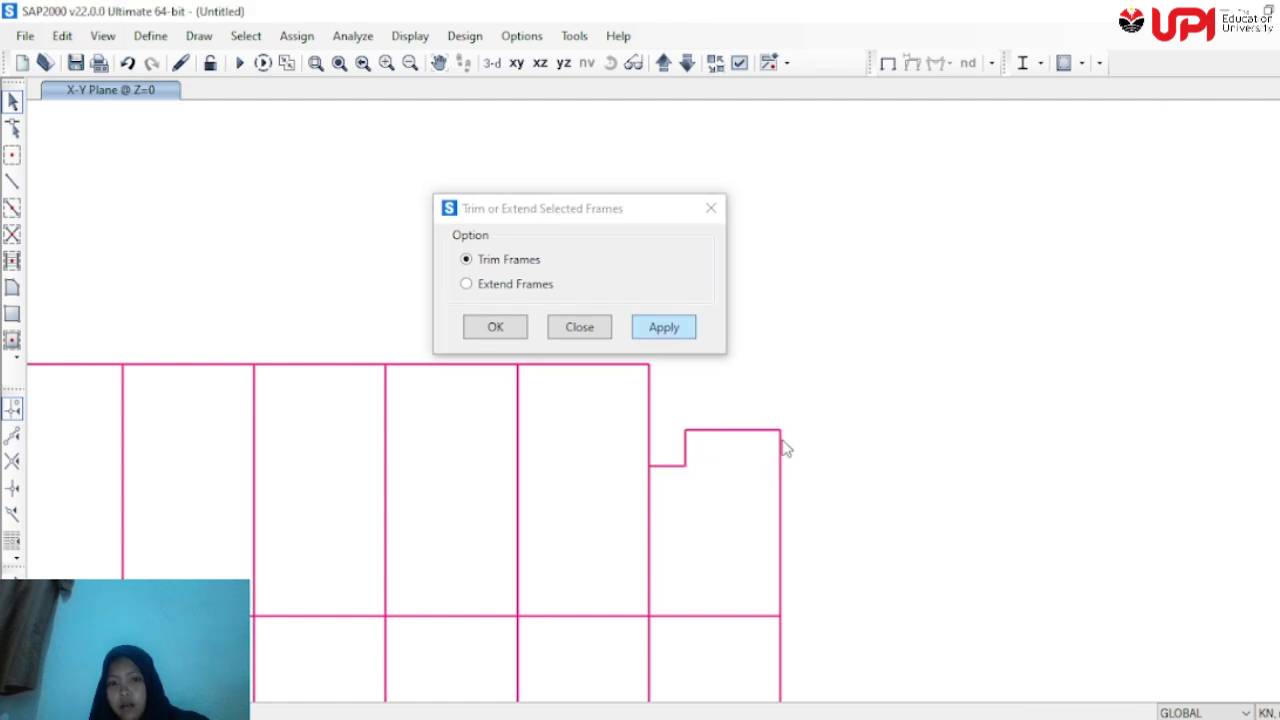
Trim the lower Q–R edge beam's grid Q end at the vertical frame, and cut off that vertical frame's portion above the inner beam
scroll(855, 384, down, 3)
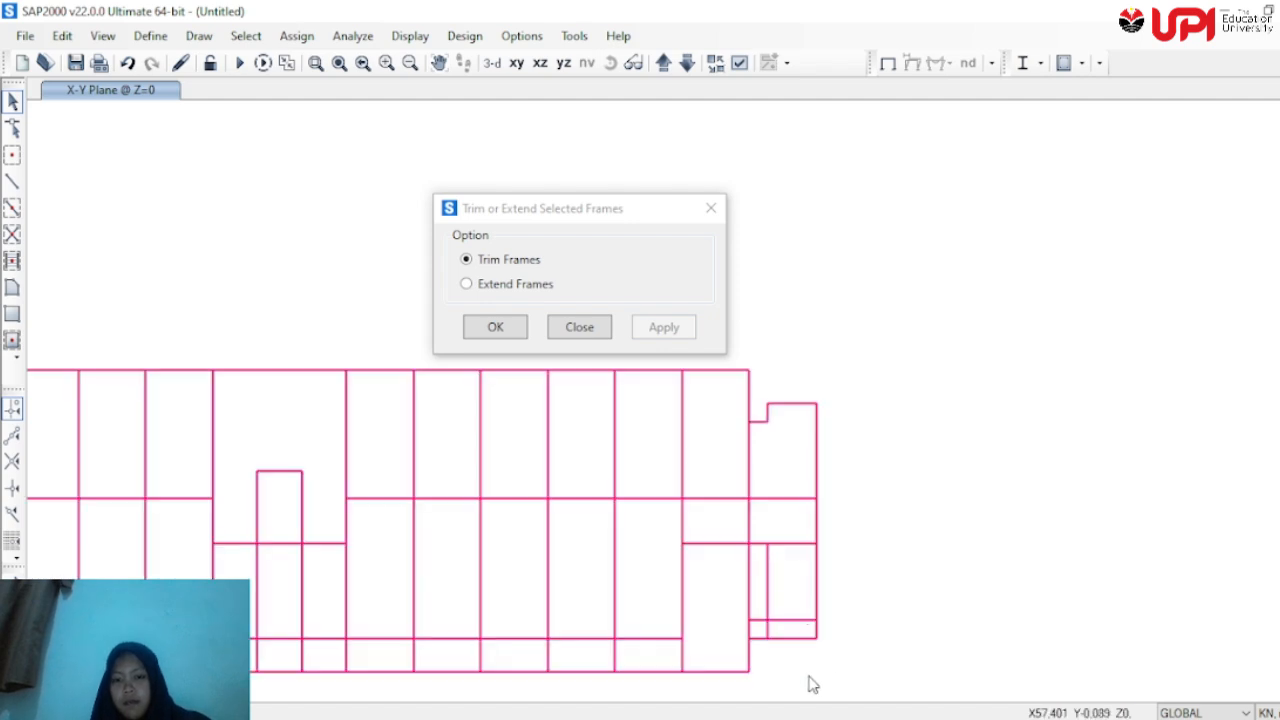
click(749, 639)
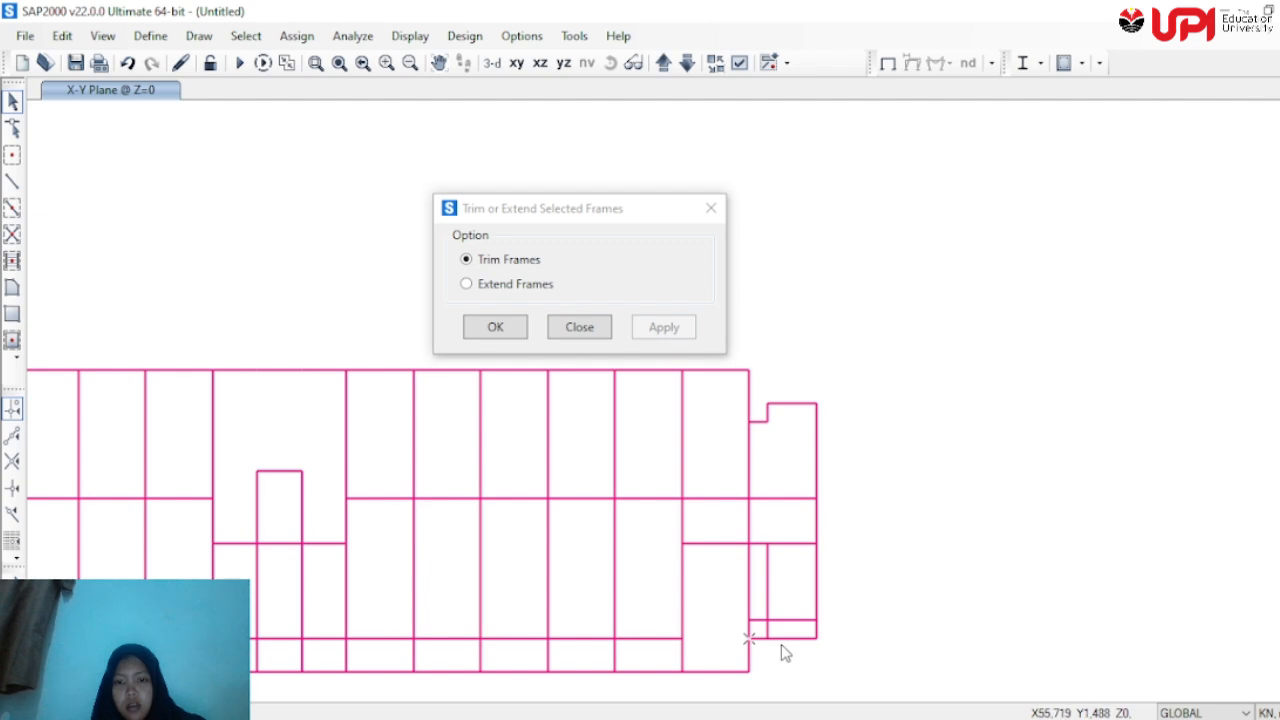
click(768, 590)
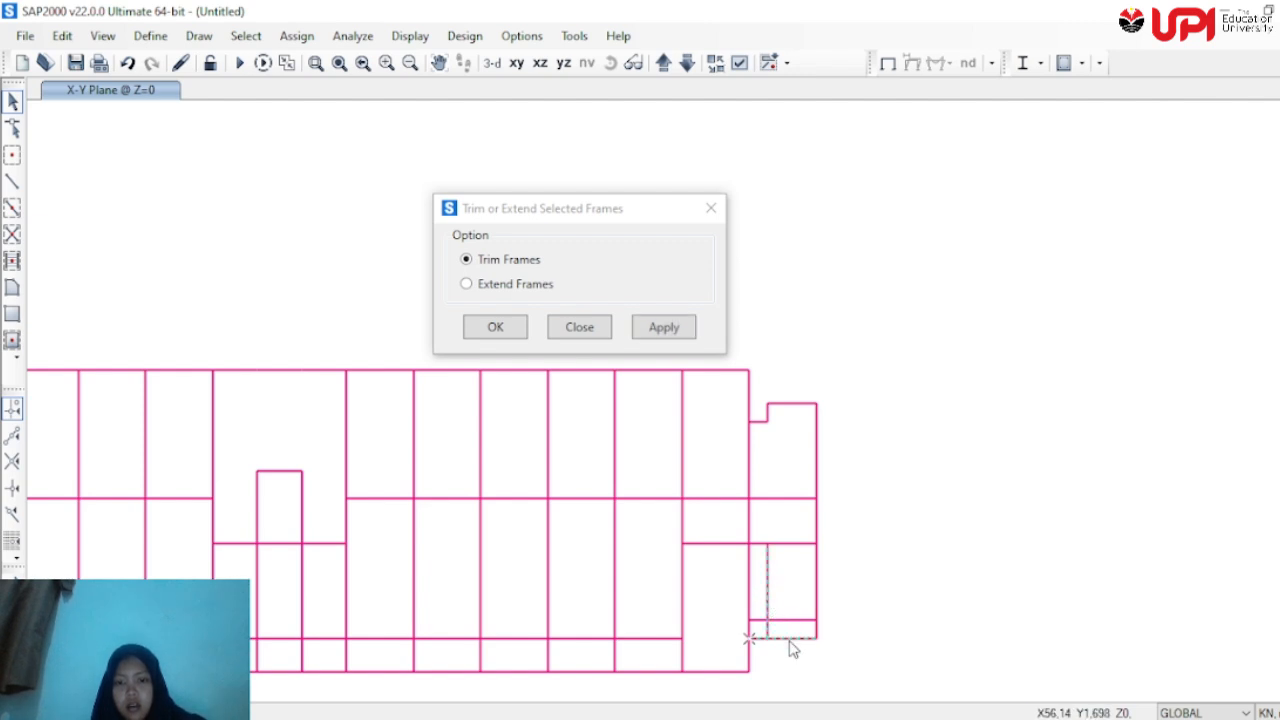
click(648, 338)
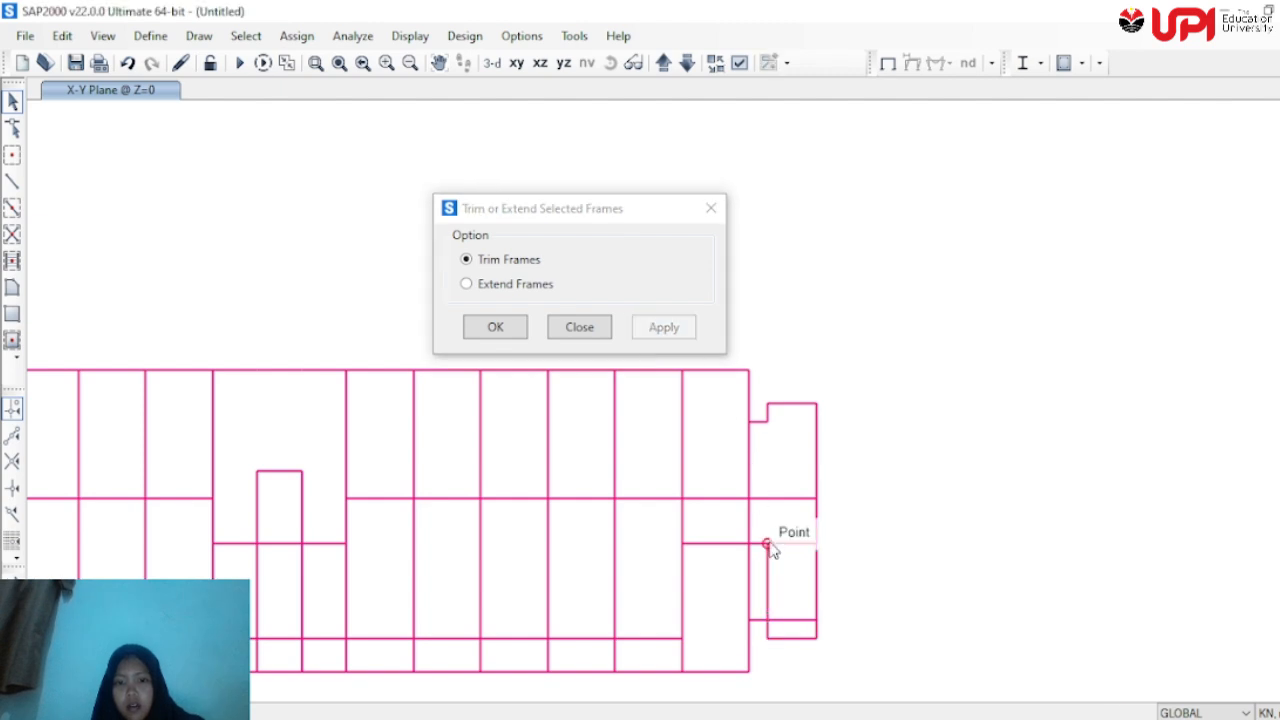
click(765, 580)
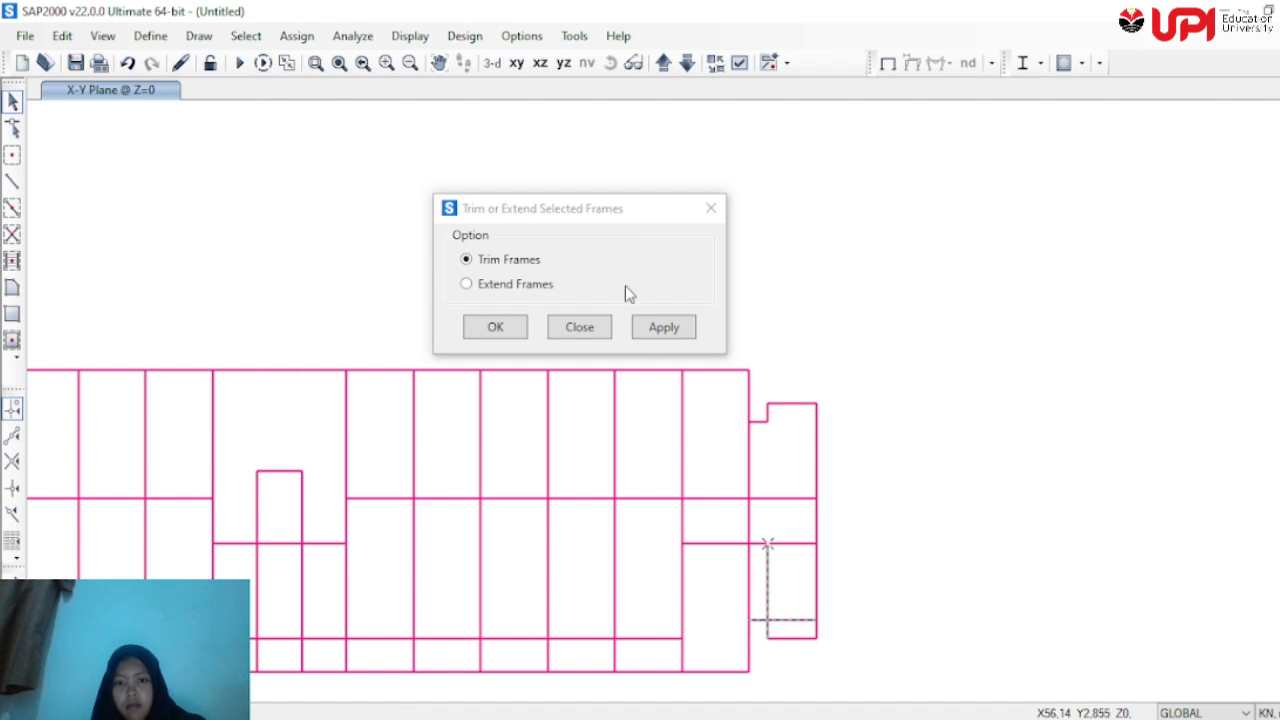
click(663, 326)
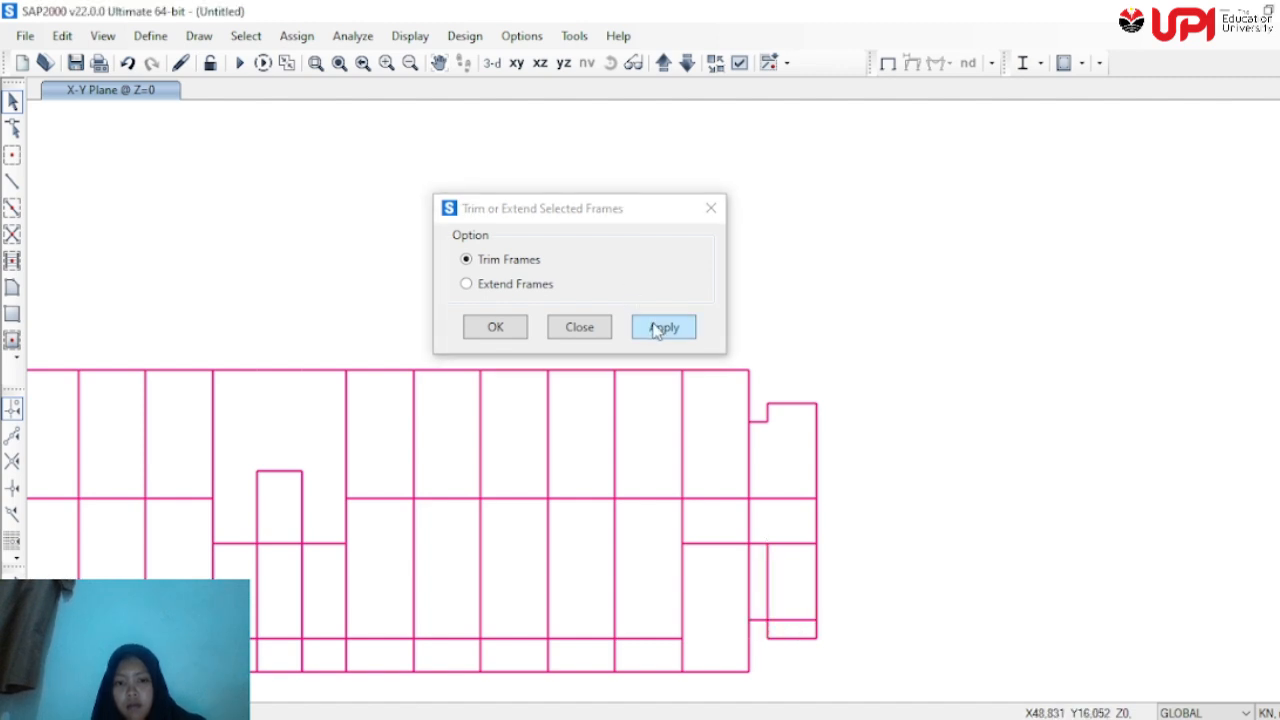
Trim off the inner horizontal beam's grid R end at the vertical frame of the lower Q–R notch, and finish trimming
click(818, 619)
click(803, 619)
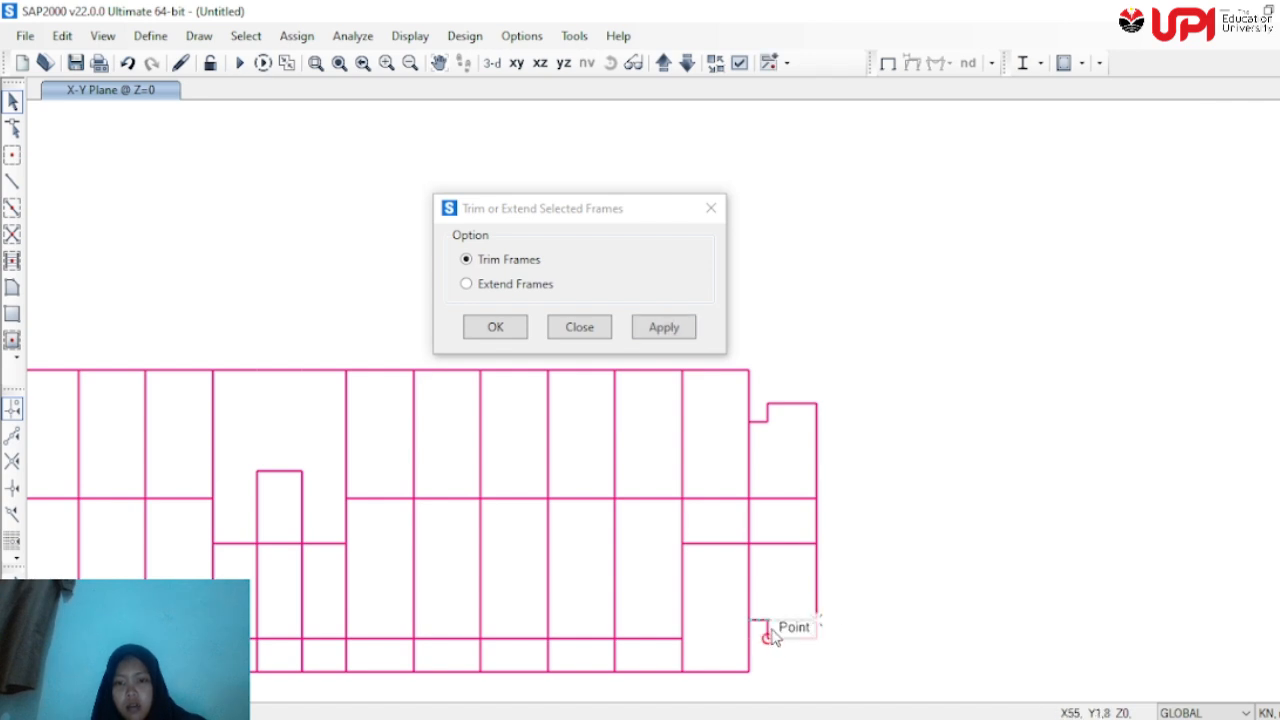
scroll(770, 628, up, 4)
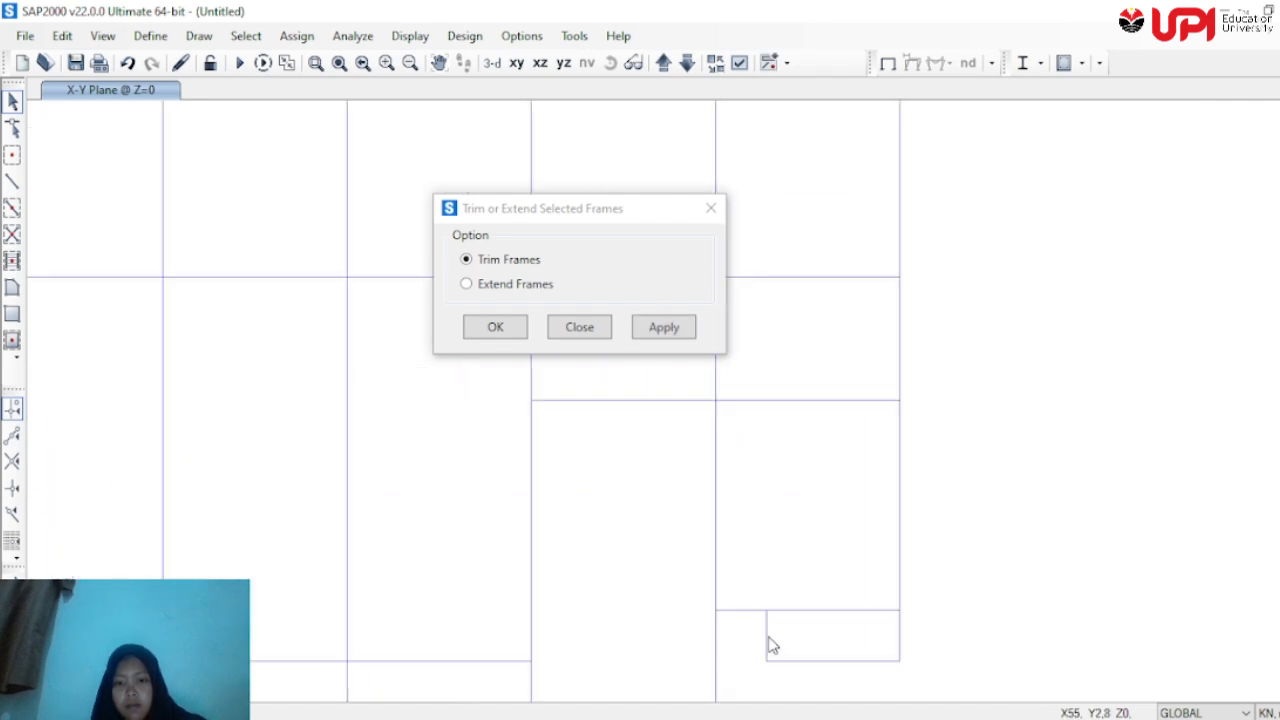
click(767, 638)
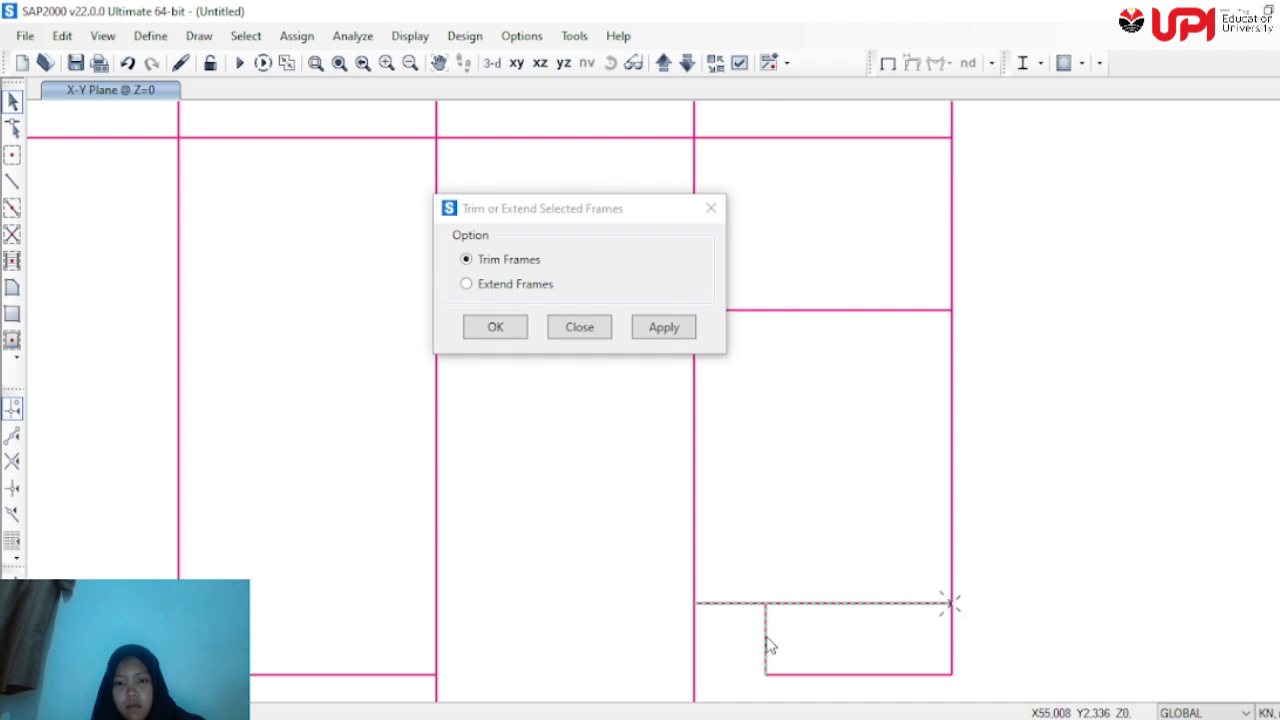
click(656, 330)
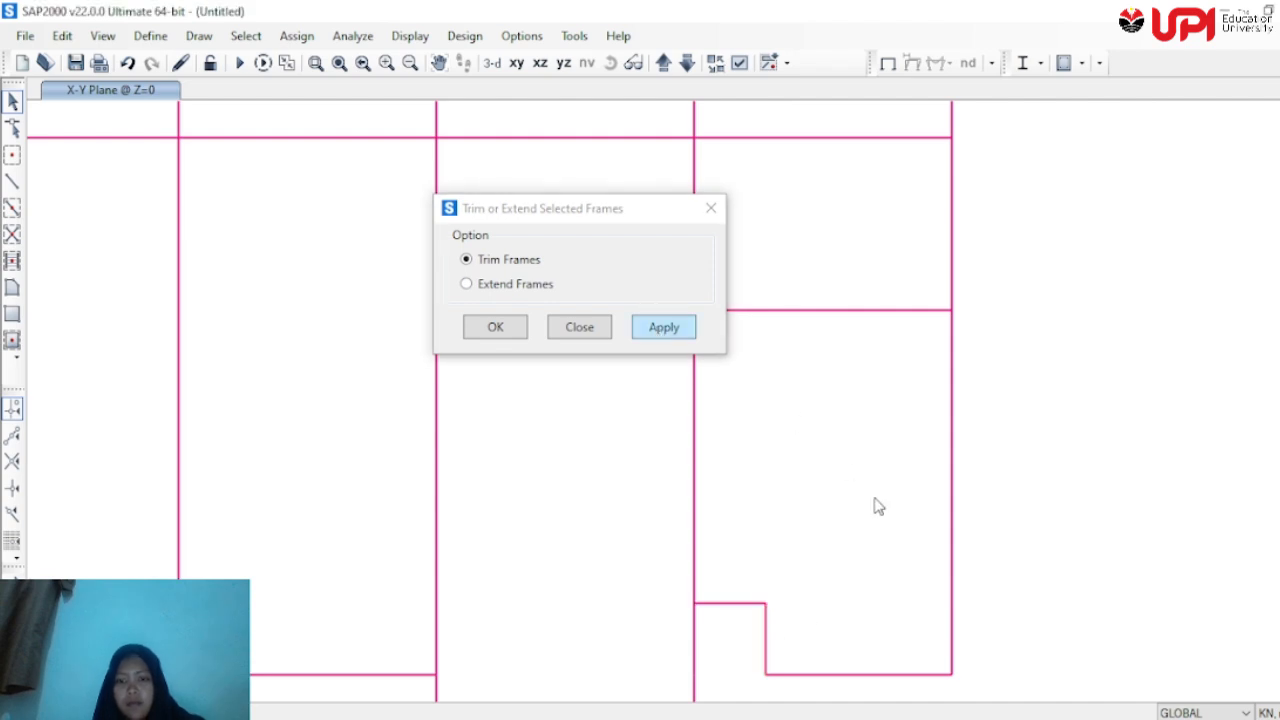
click(711, 210)
scroll(922, 298, down, 6)
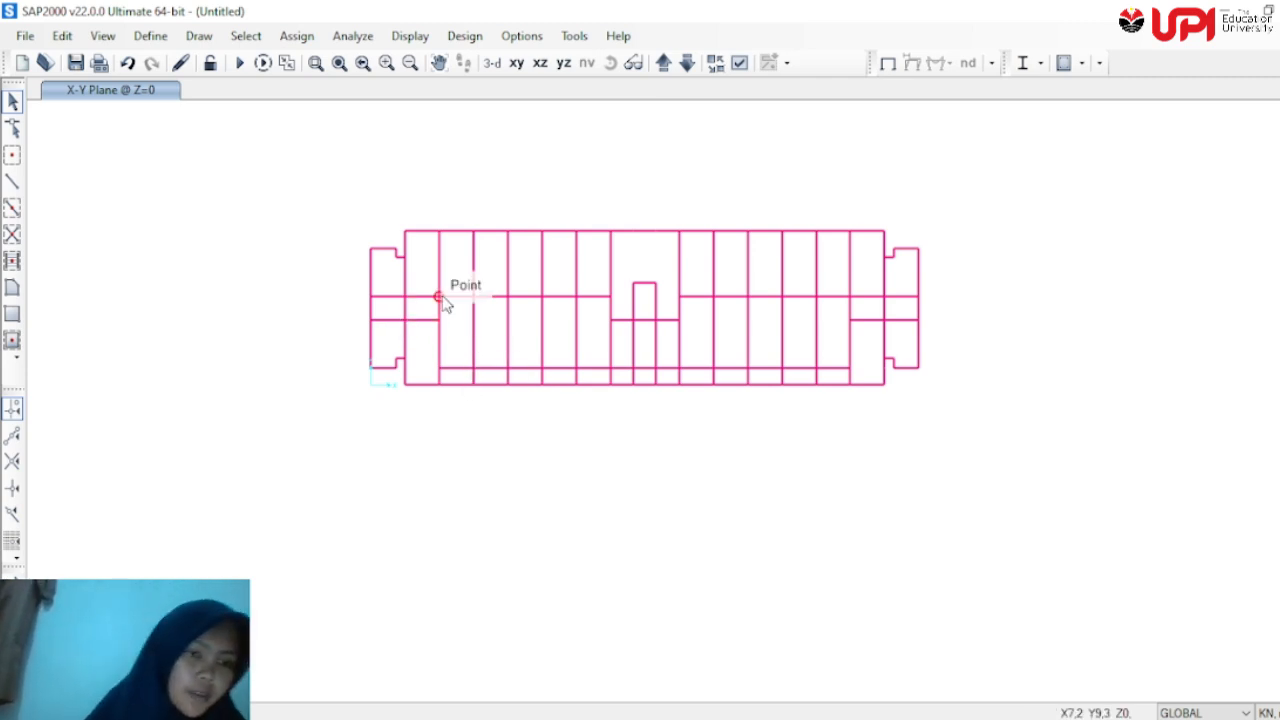
Change the display color of the B2 20x40 frame section to orange
click(141, 38)
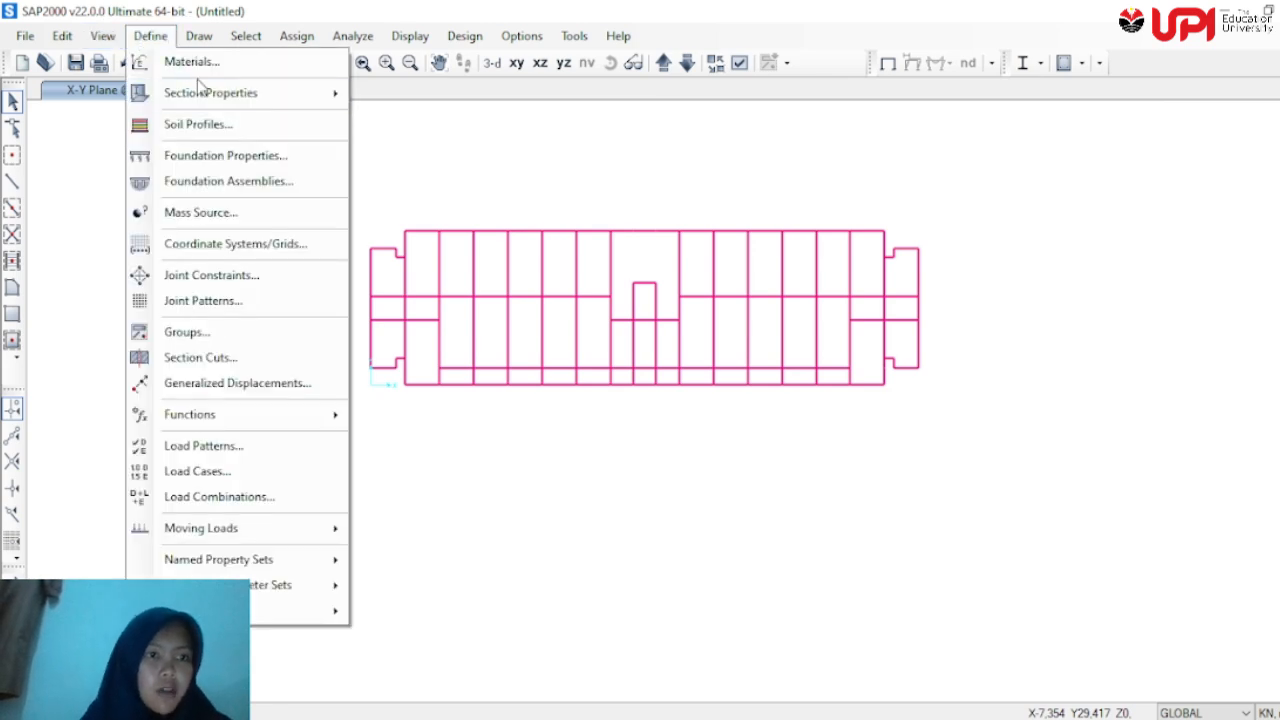
mouse_move(204, 92)
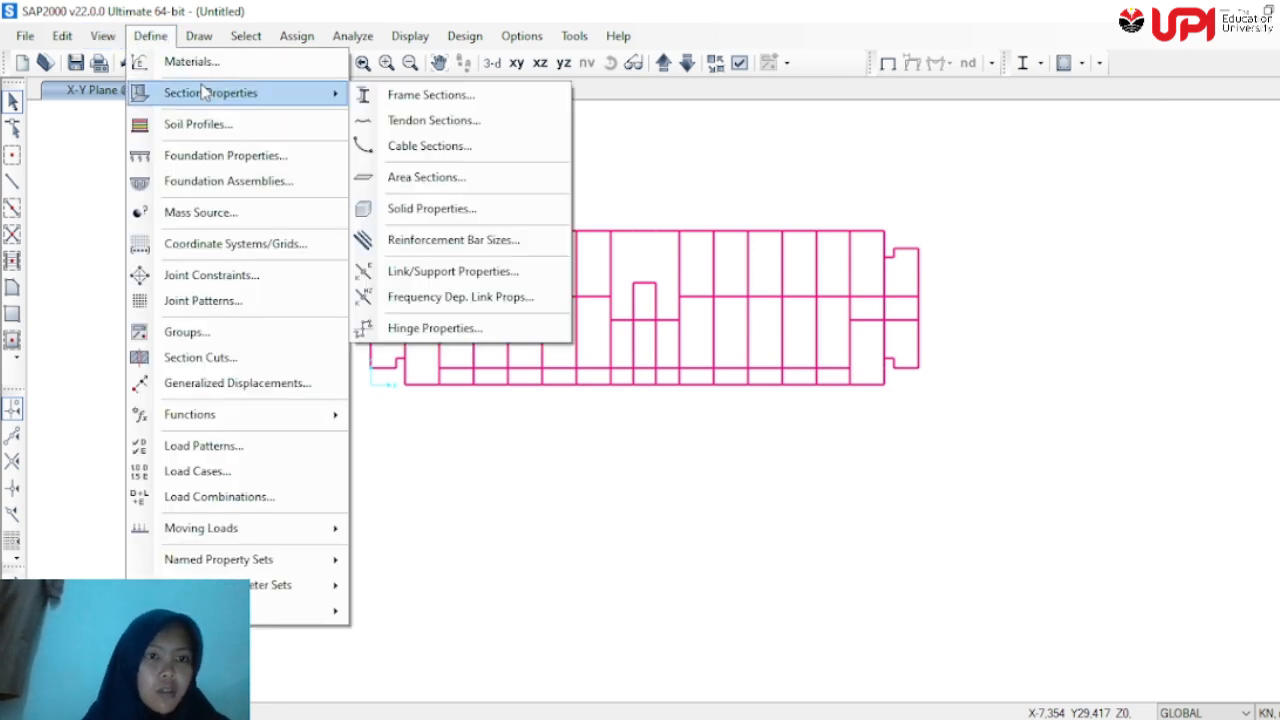
click(418, 106)
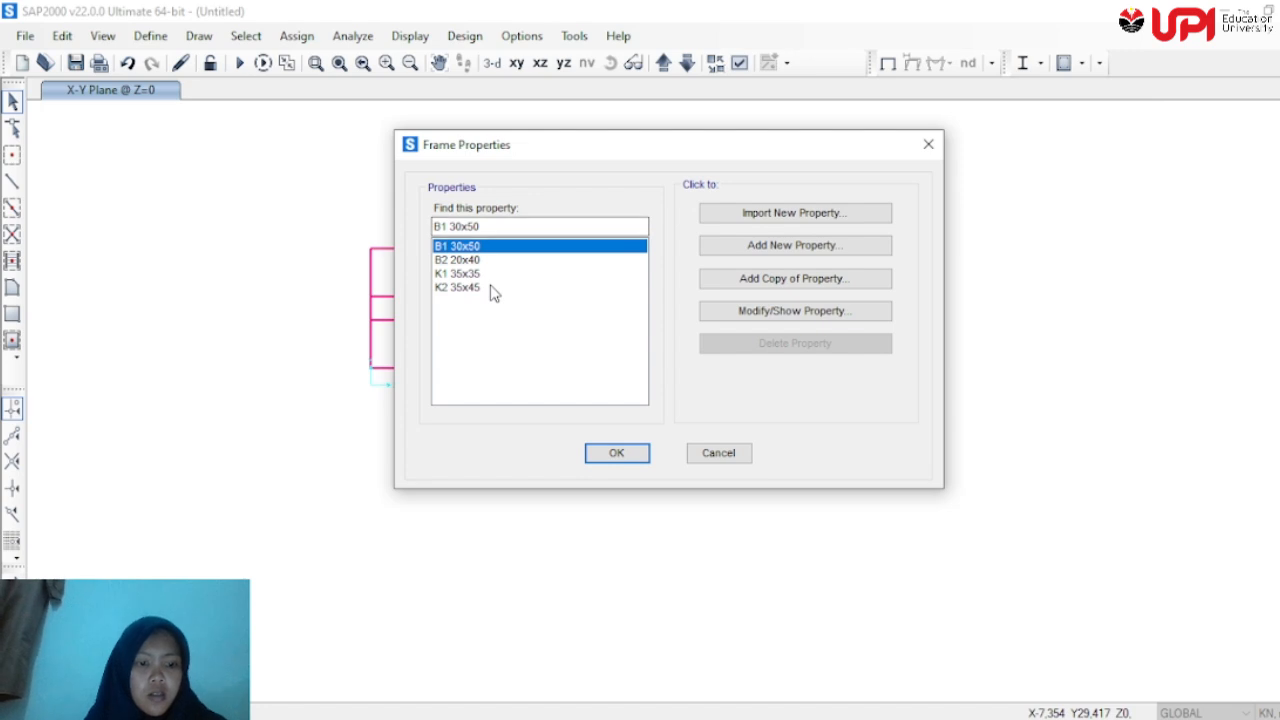
click(474, 260)
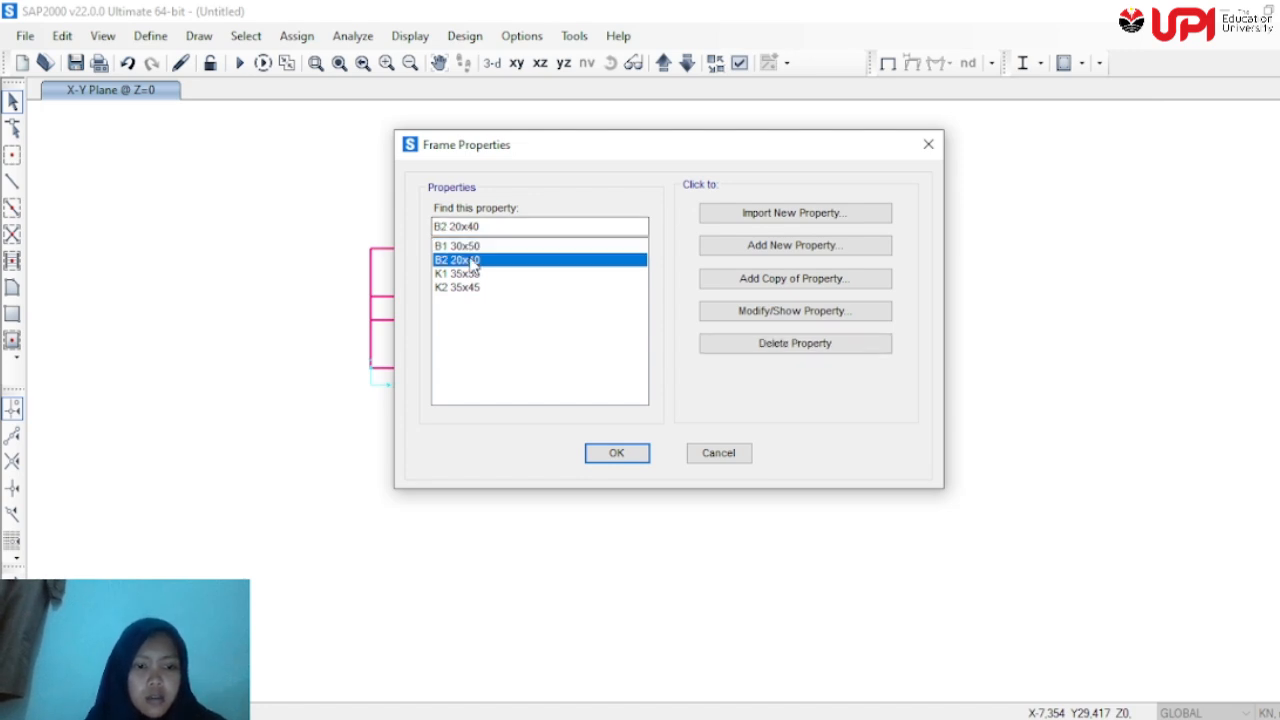
click(763, 314)
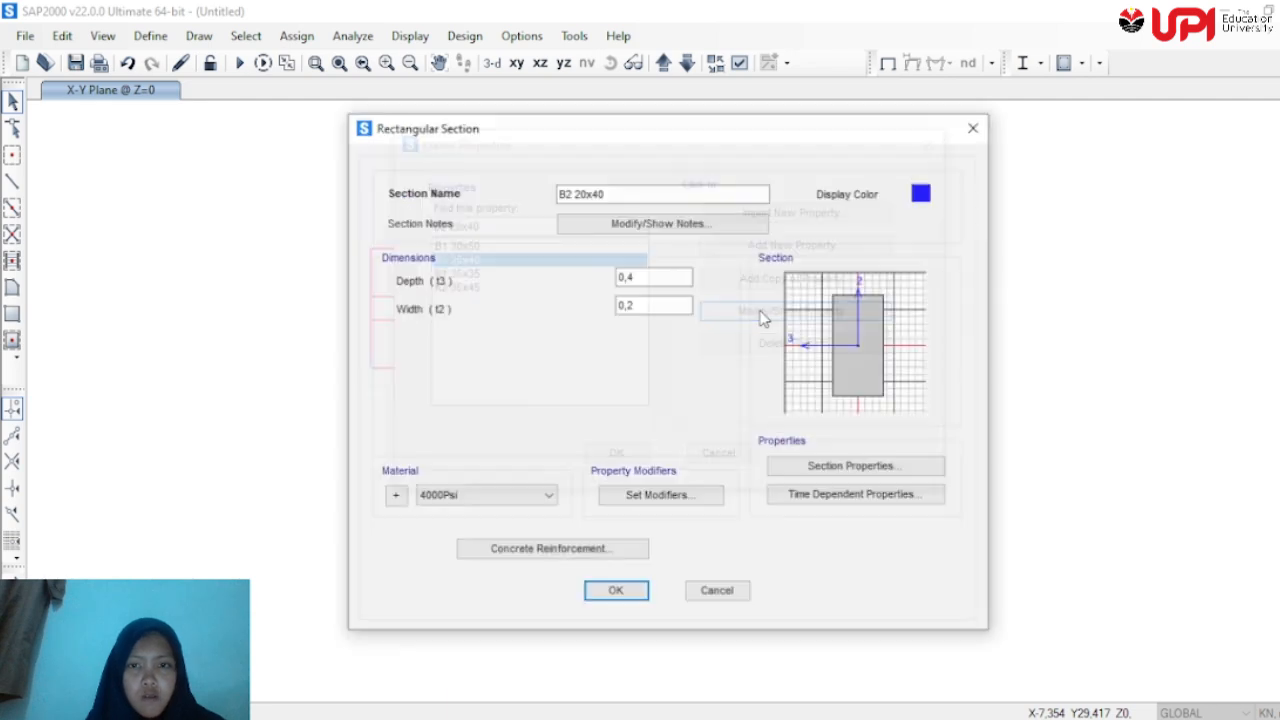
click(921, 194)
click(606, 259)
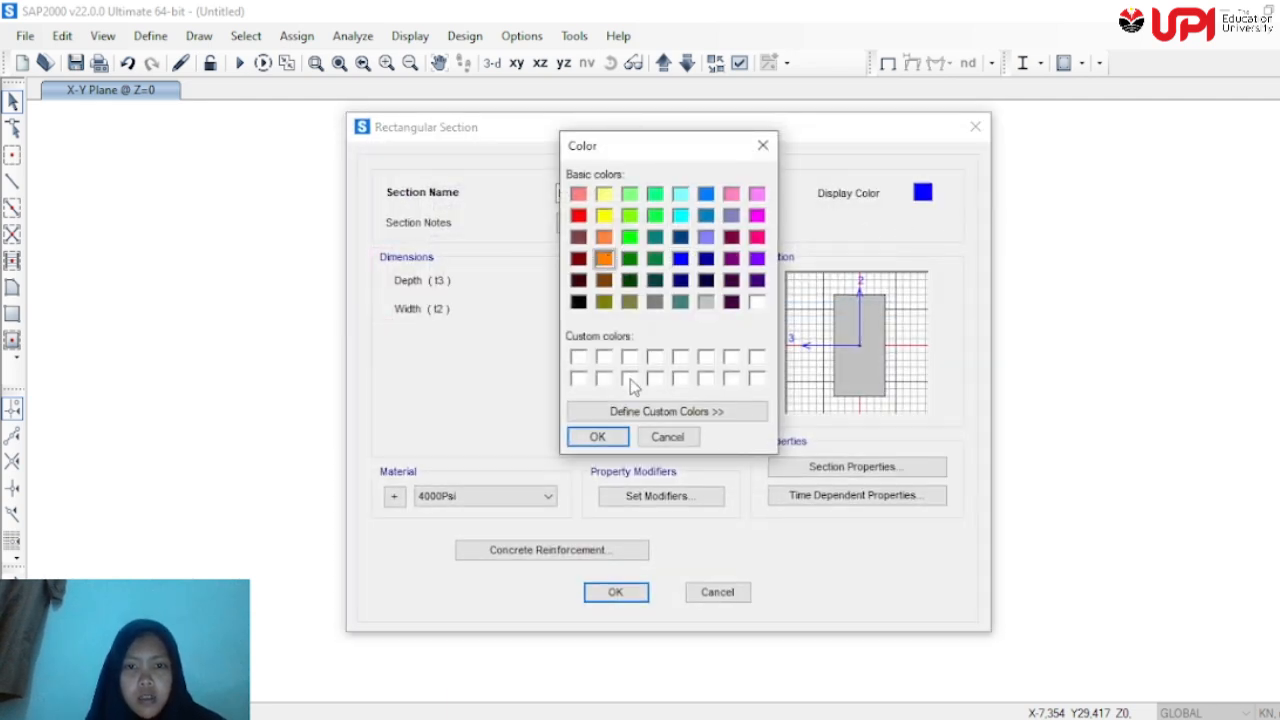
click(597, 437)
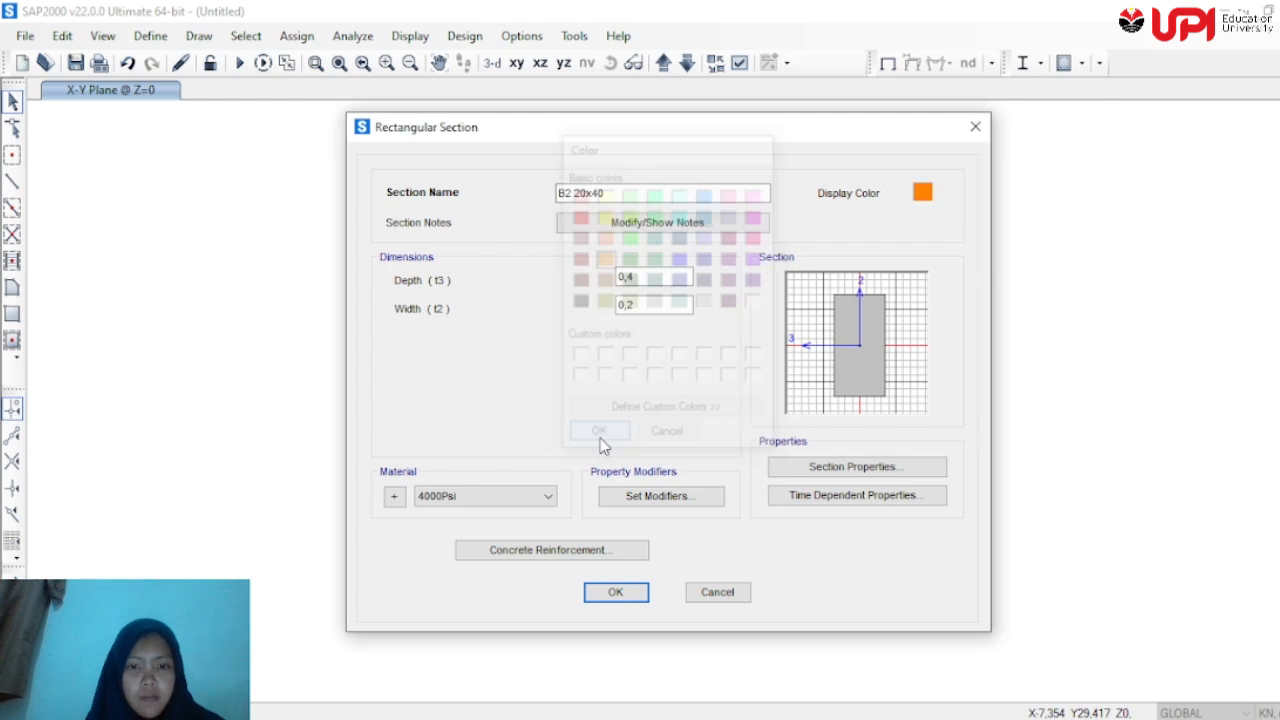
click(640, 595)
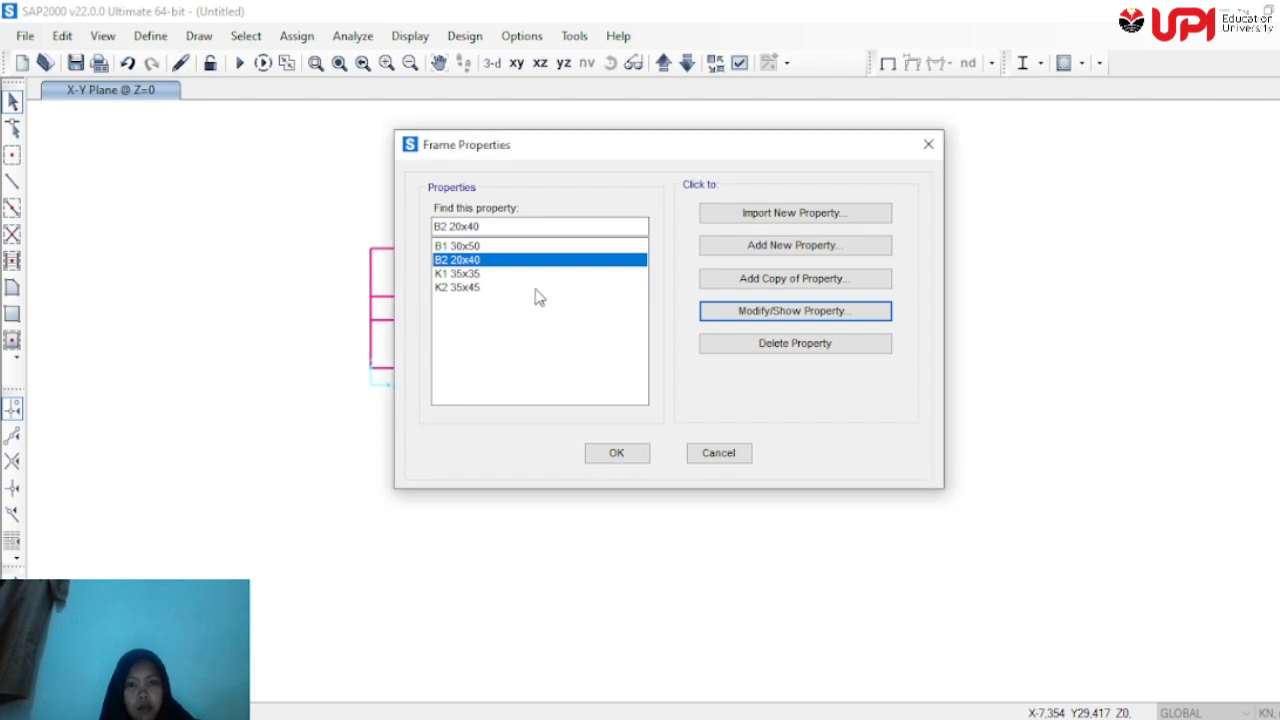
Create a copy of the B1 30x50 frame section named SLOOF 30x50, keeping the 0,5 depth and 0,3 width
click(486, 259)
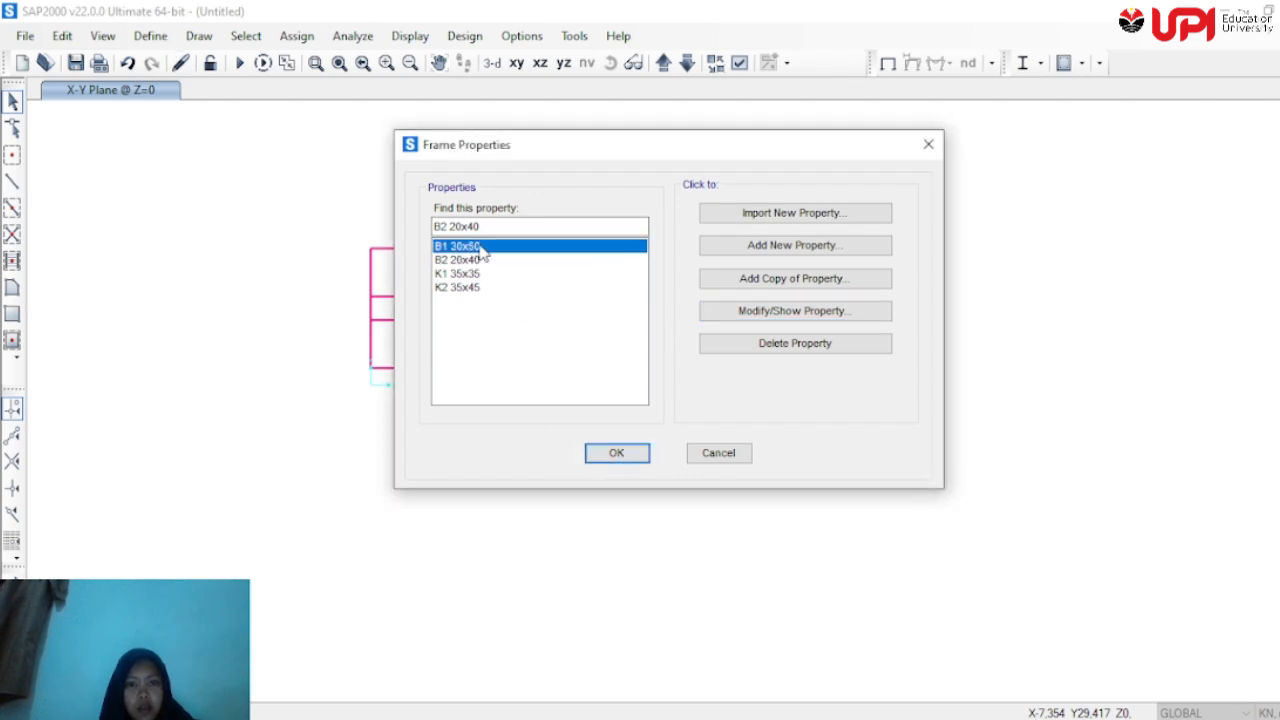
click(791, 283)
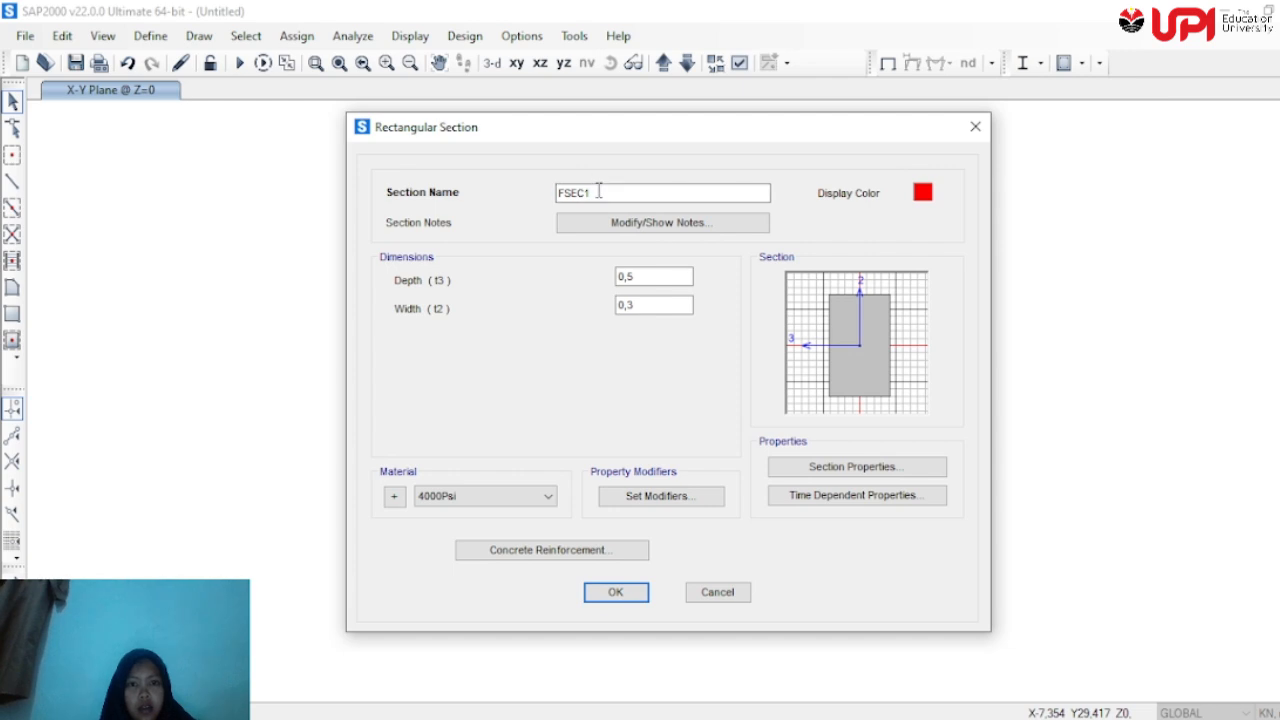
drag(598, 191, 503, 189)
text(SK)
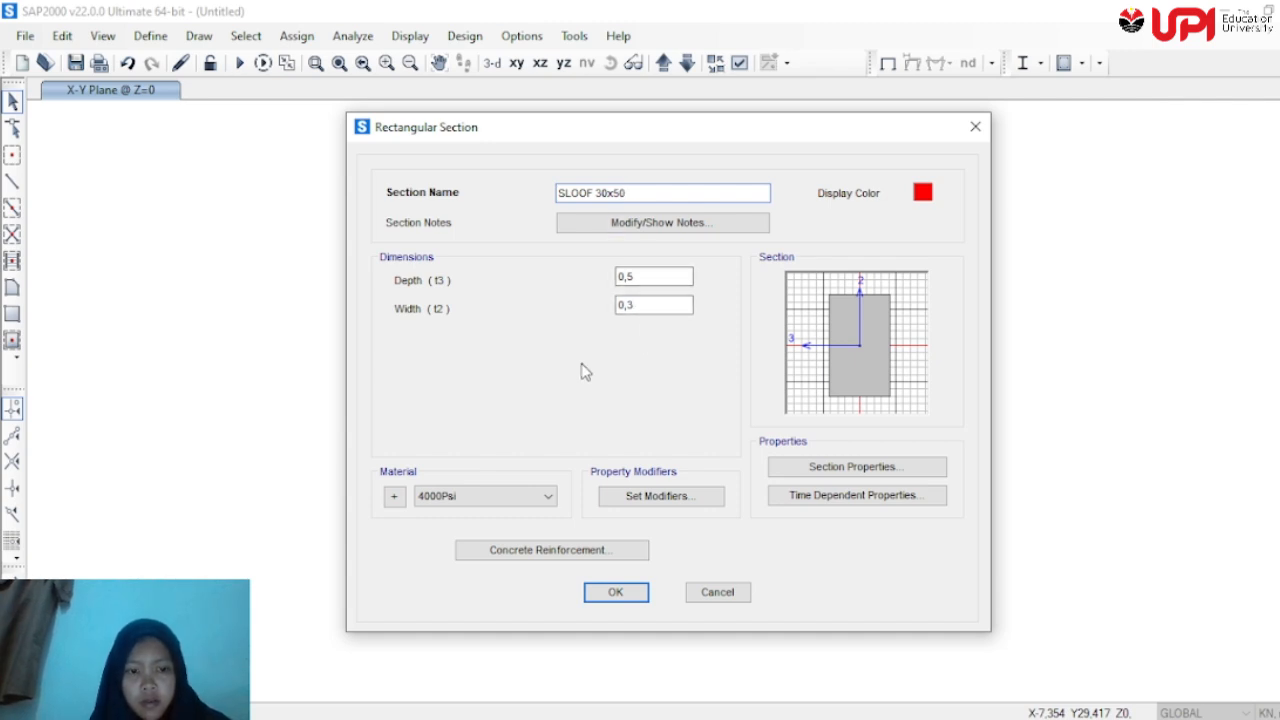
click(616, 593)
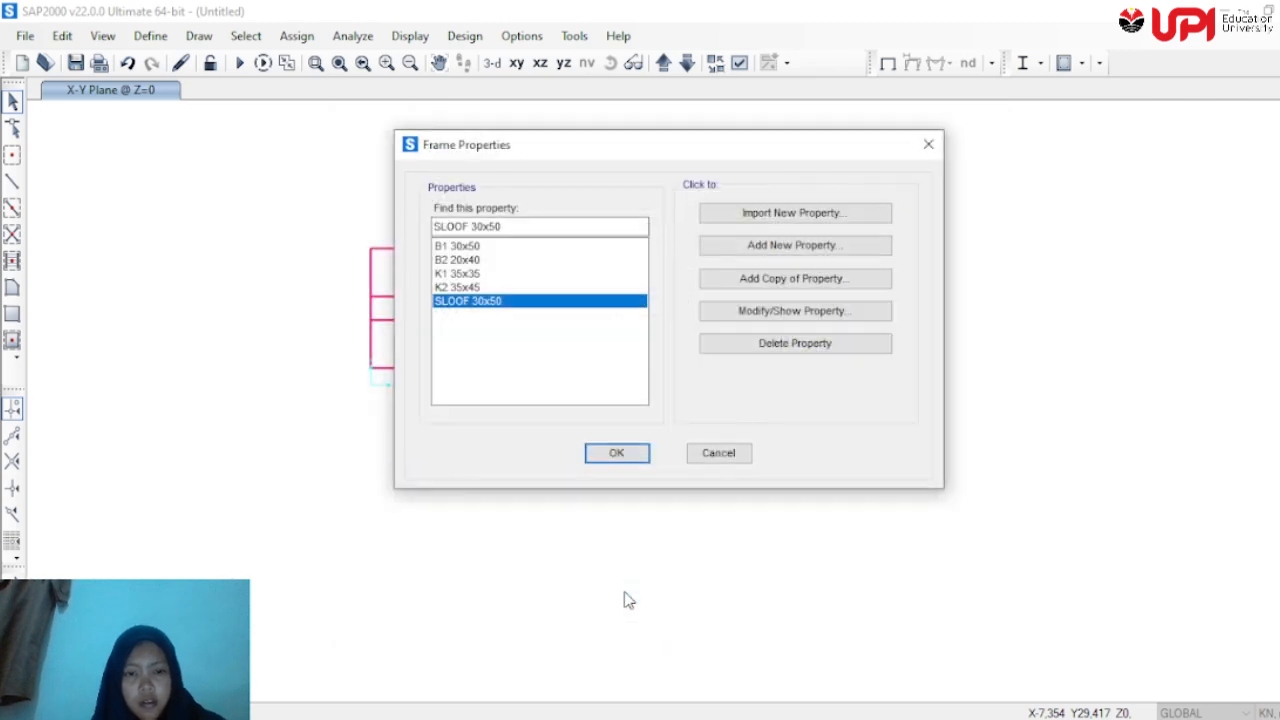
click(617, 454)
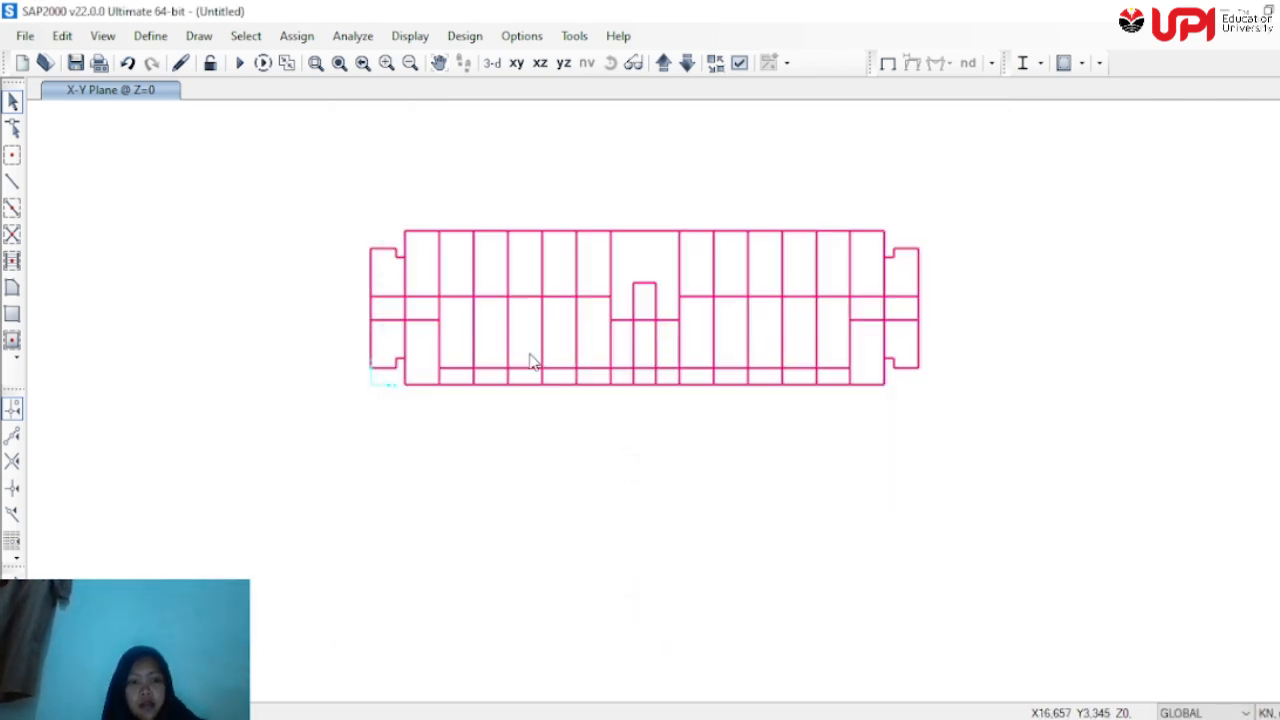
Select all frames in the model that use the B1 30x50 frame section property
click(262, 36)
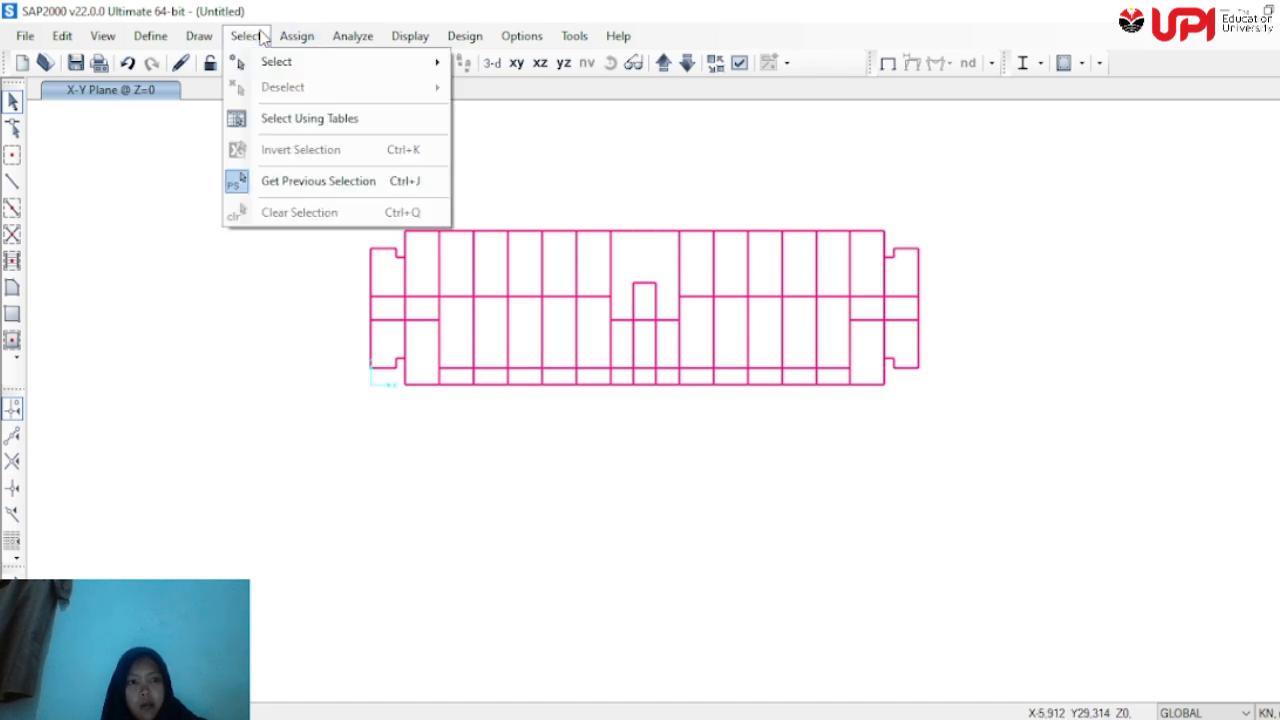
click(262, 36)
click(262, 36)
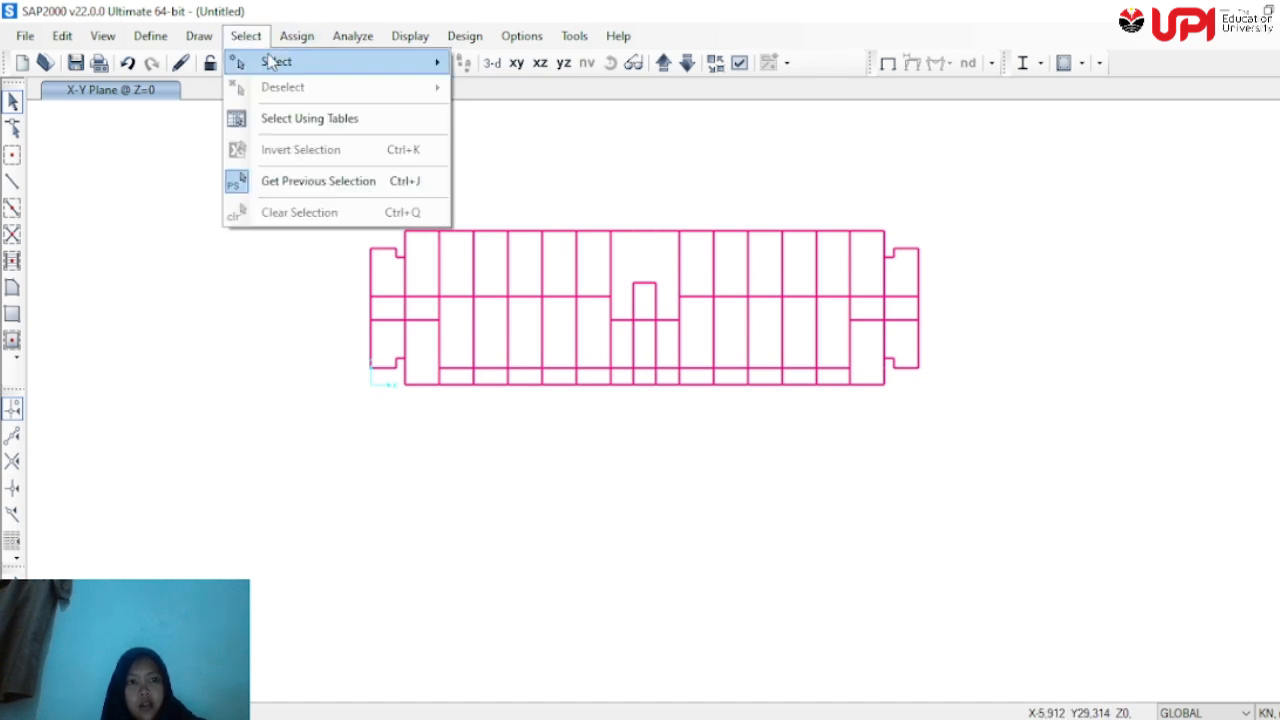
mouse_move(266, 61)
mouse_move(547, 236)
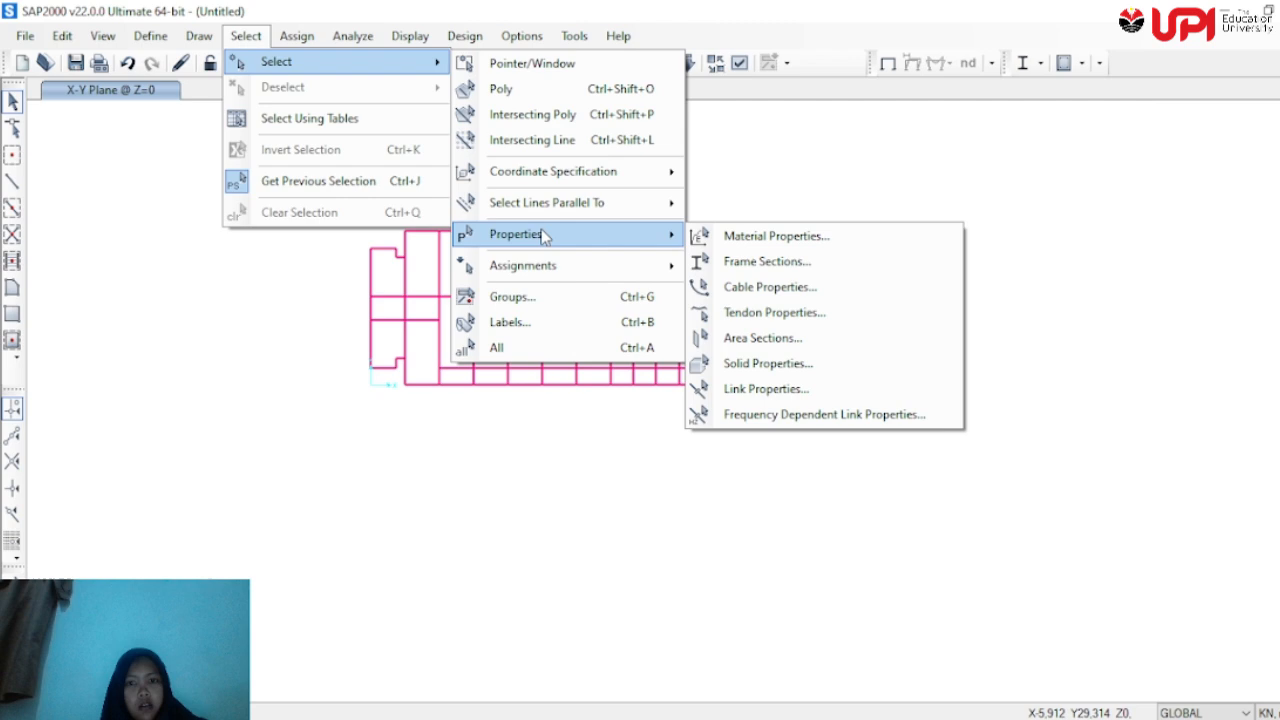
click(780, 263)
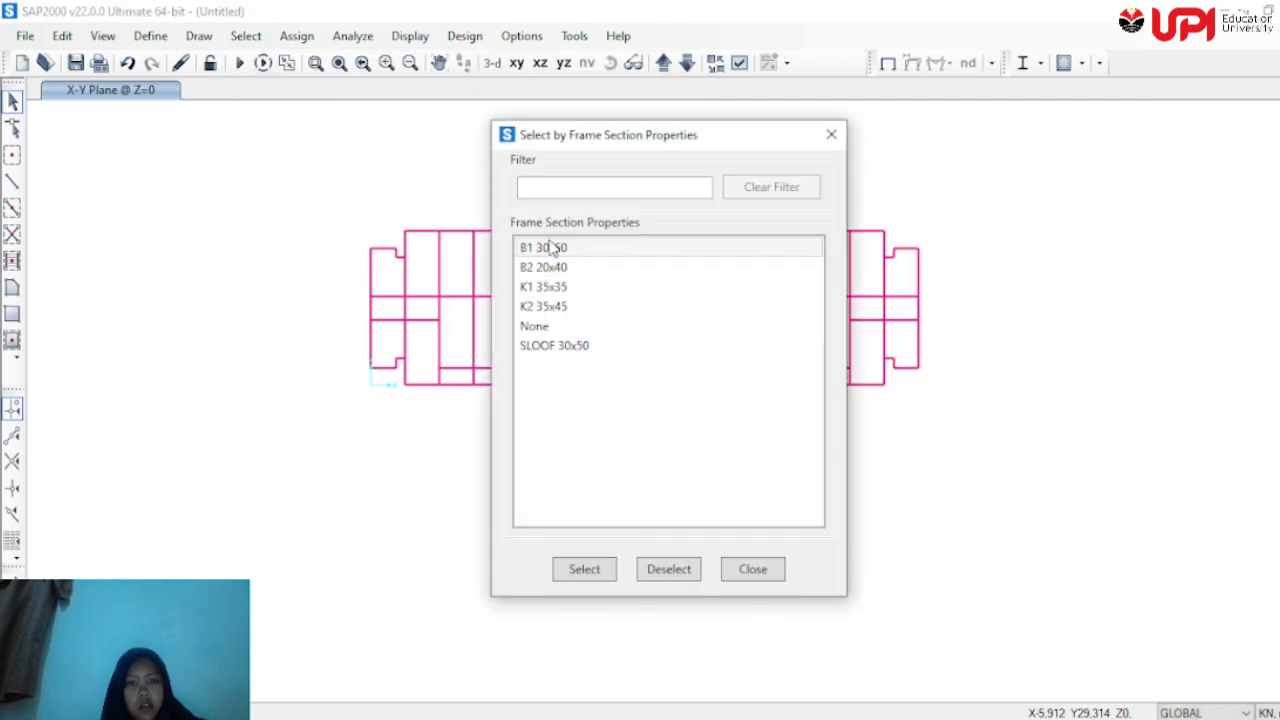
click(551, 249)
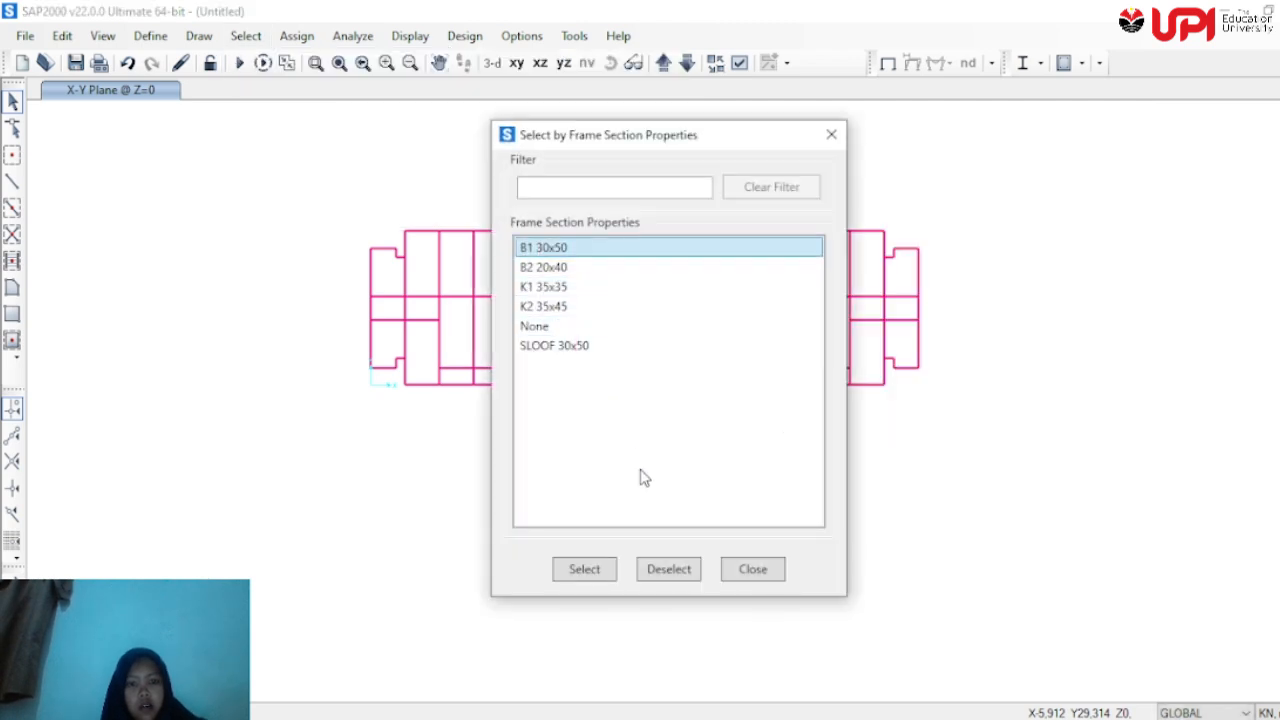
click(603, 569)
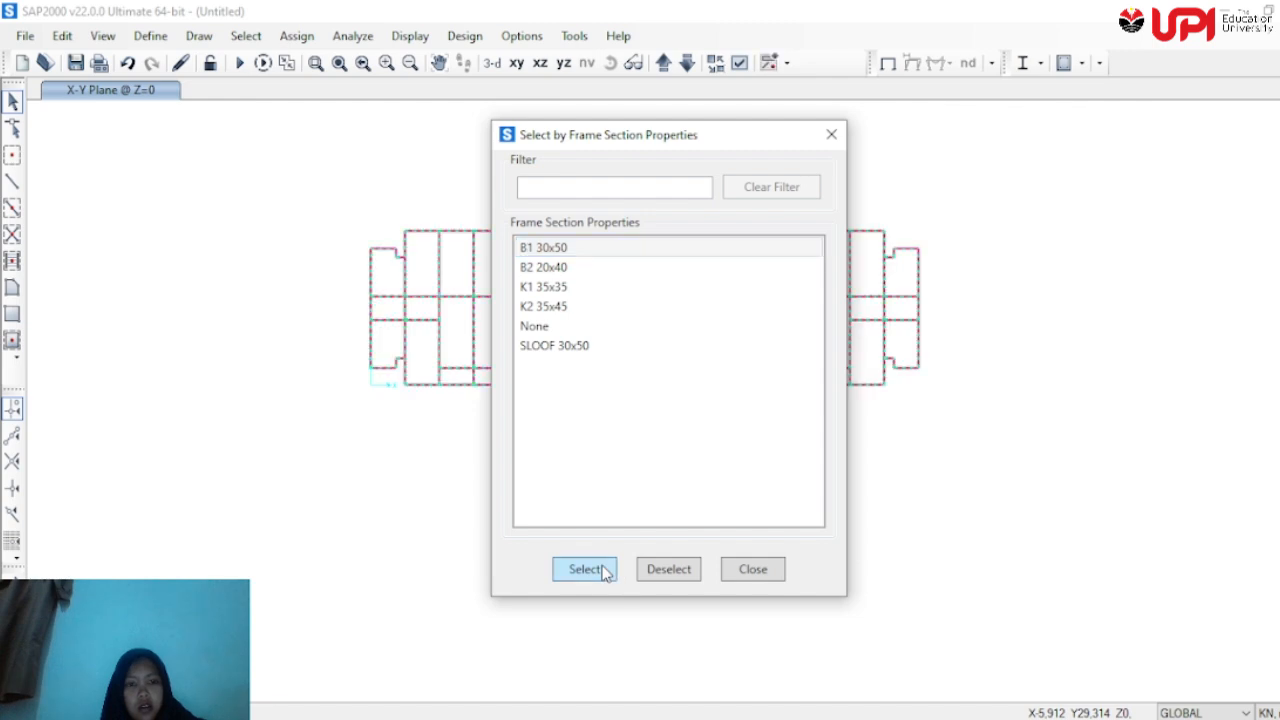
Assign the SLOOF 30x50 frame section to the selected frames, and close the section assignment and selection dialogs
click(296, 36)
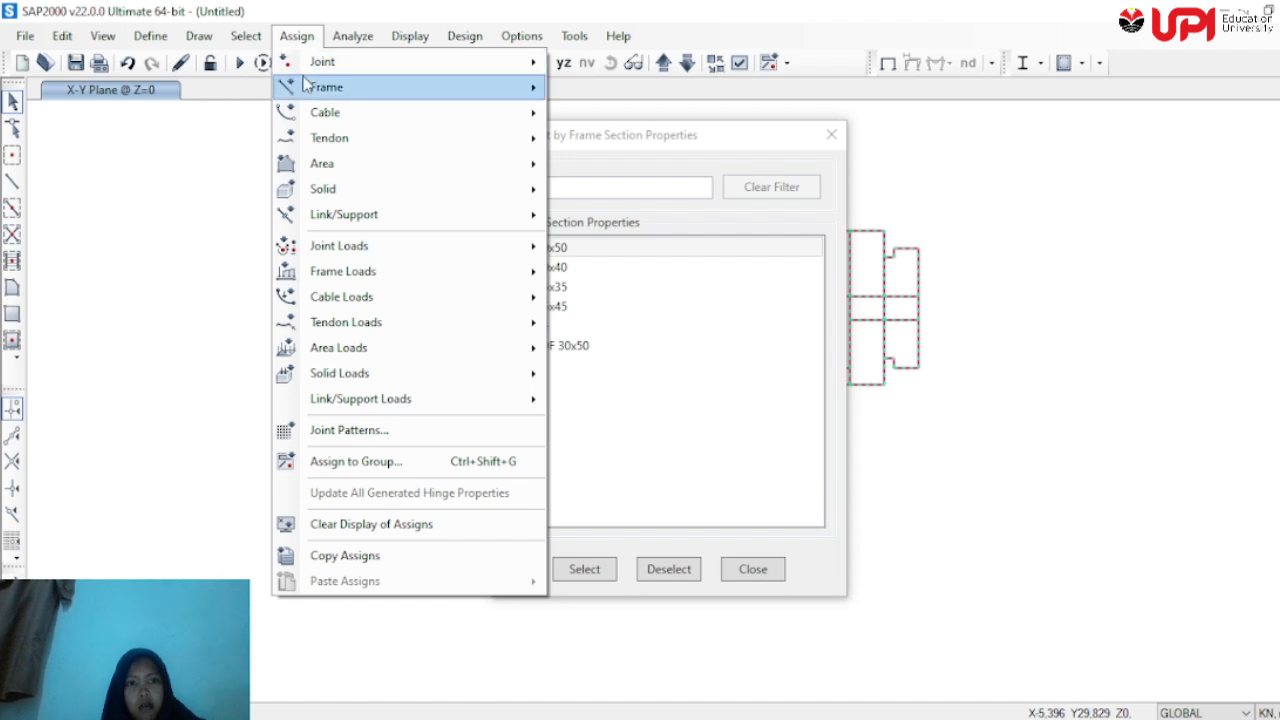
mouse_move(310, 88)
click(595, 92)
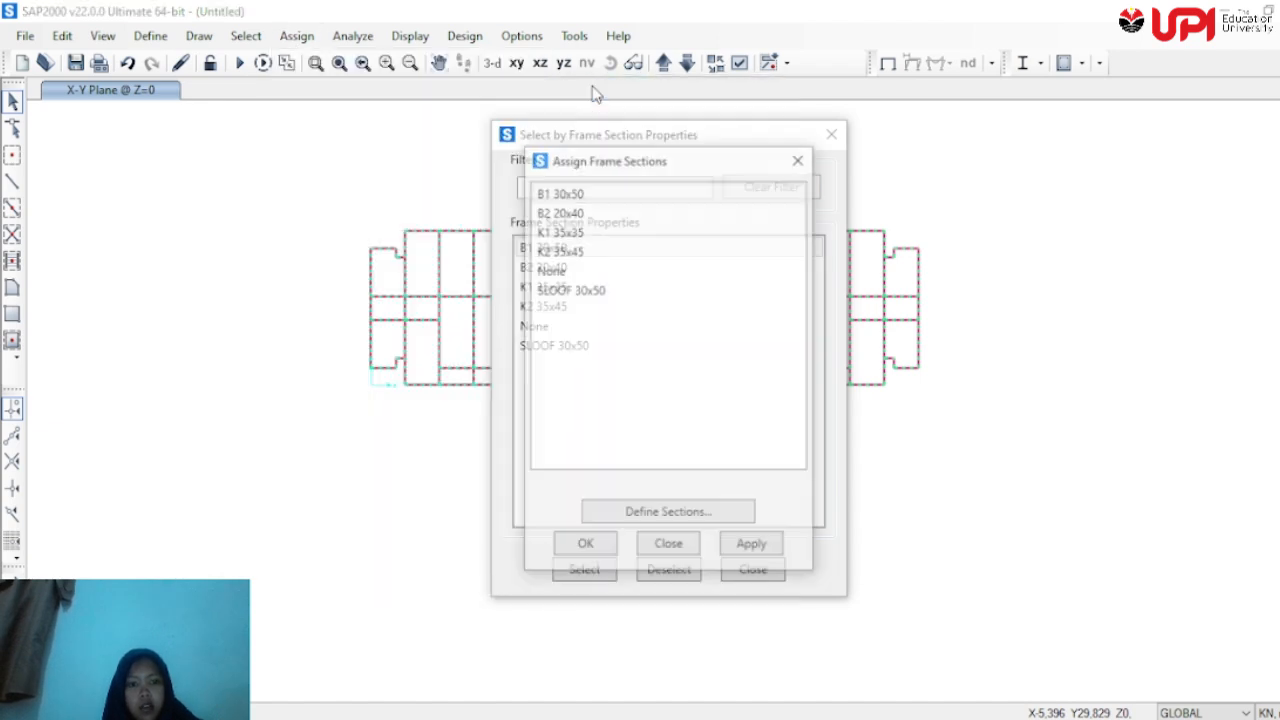
click(598, 292)
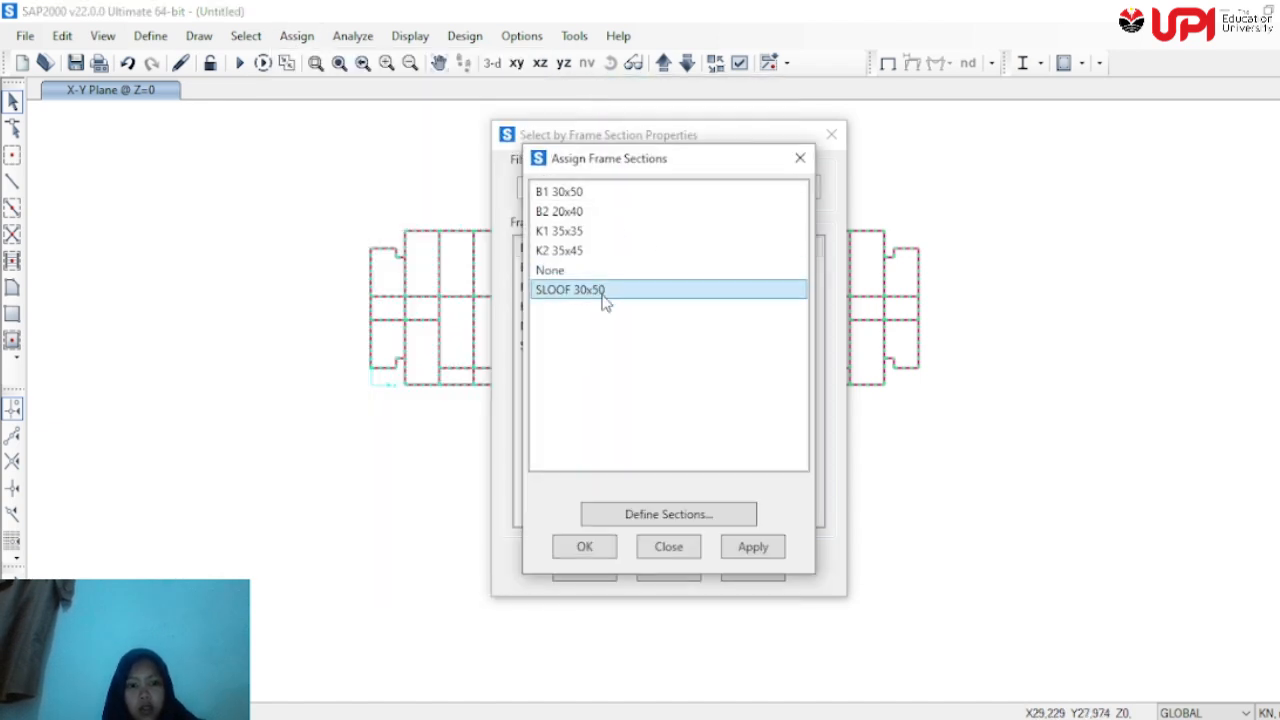
click(760, 548)
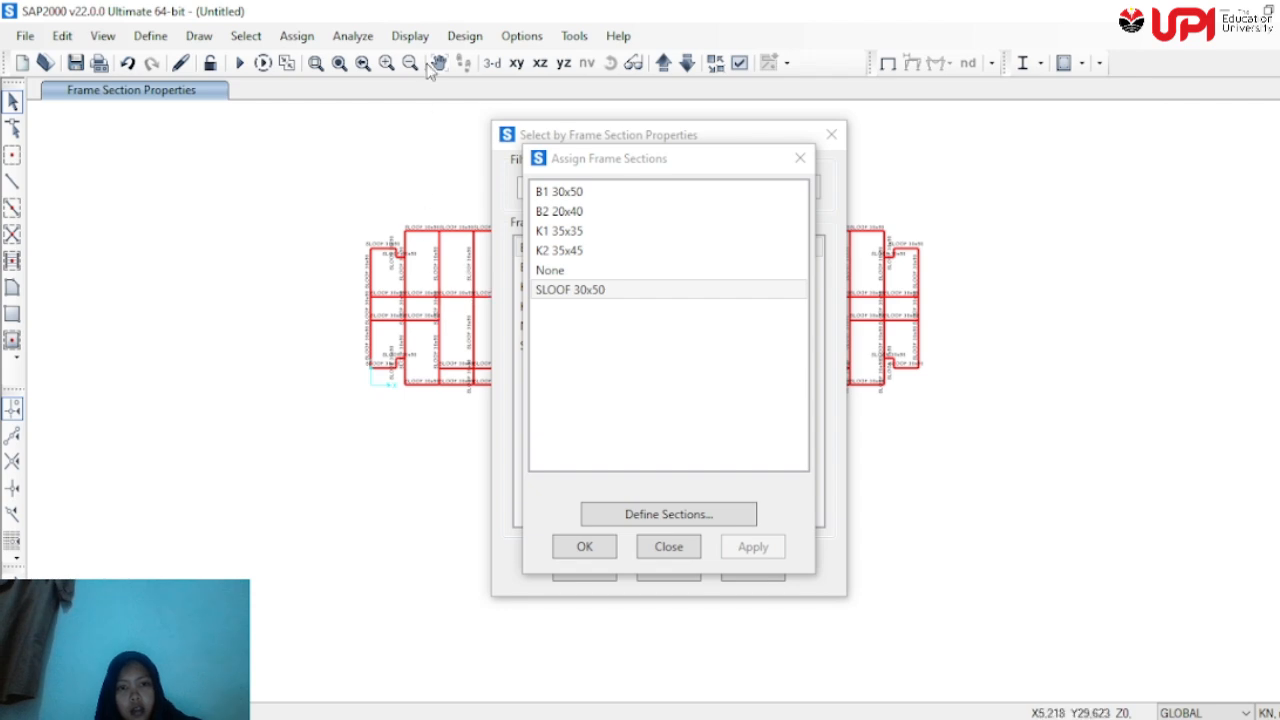
scroll(449, 283, up, 3)
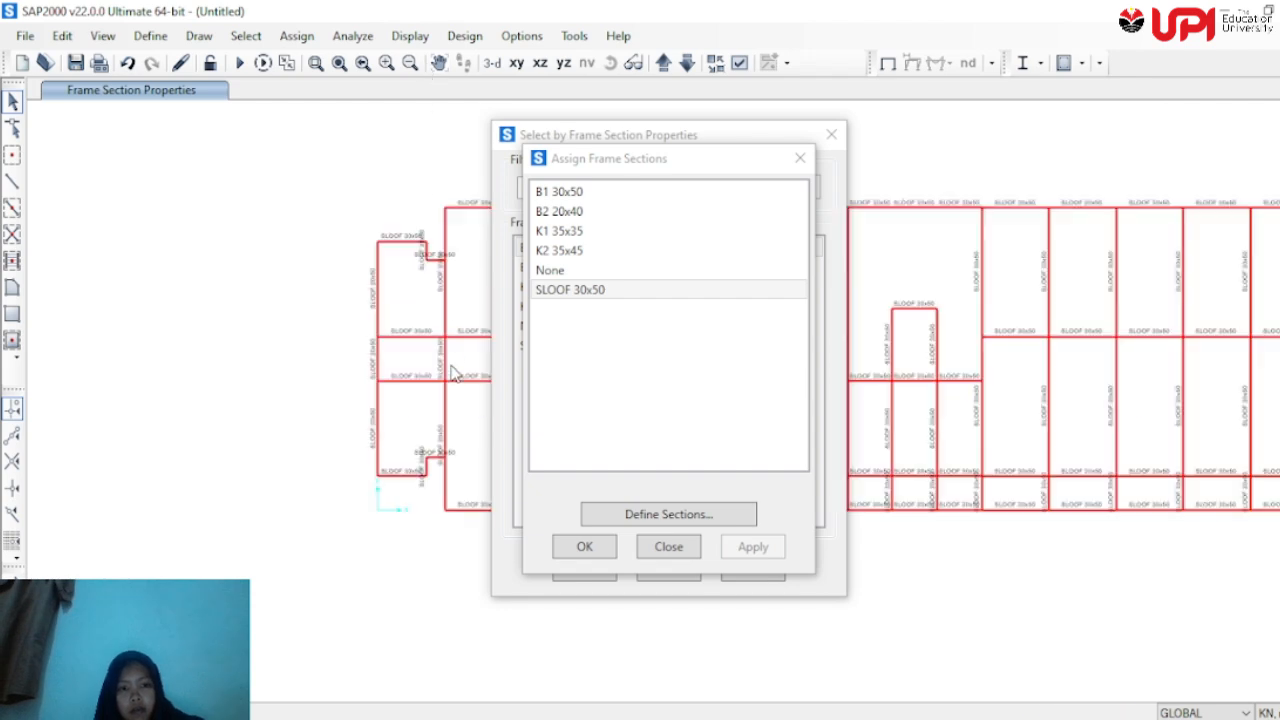
click(438, 62)
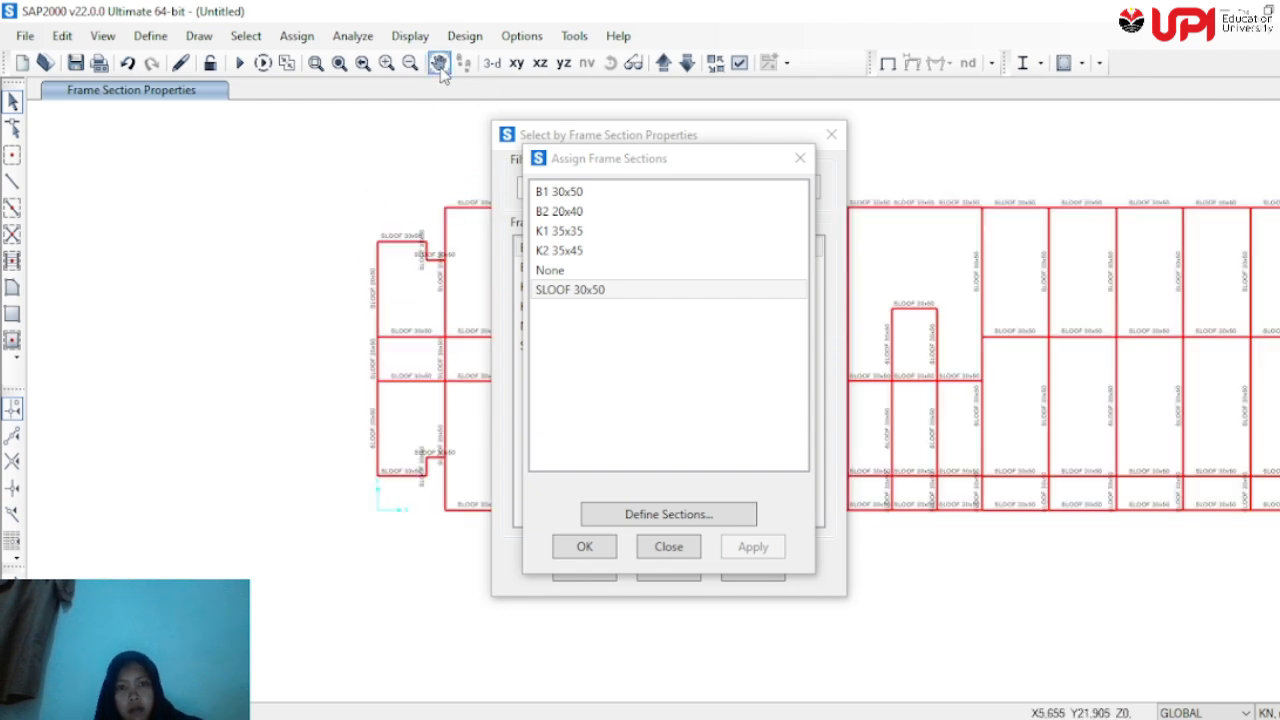
drag(912, 250, 703, 265)
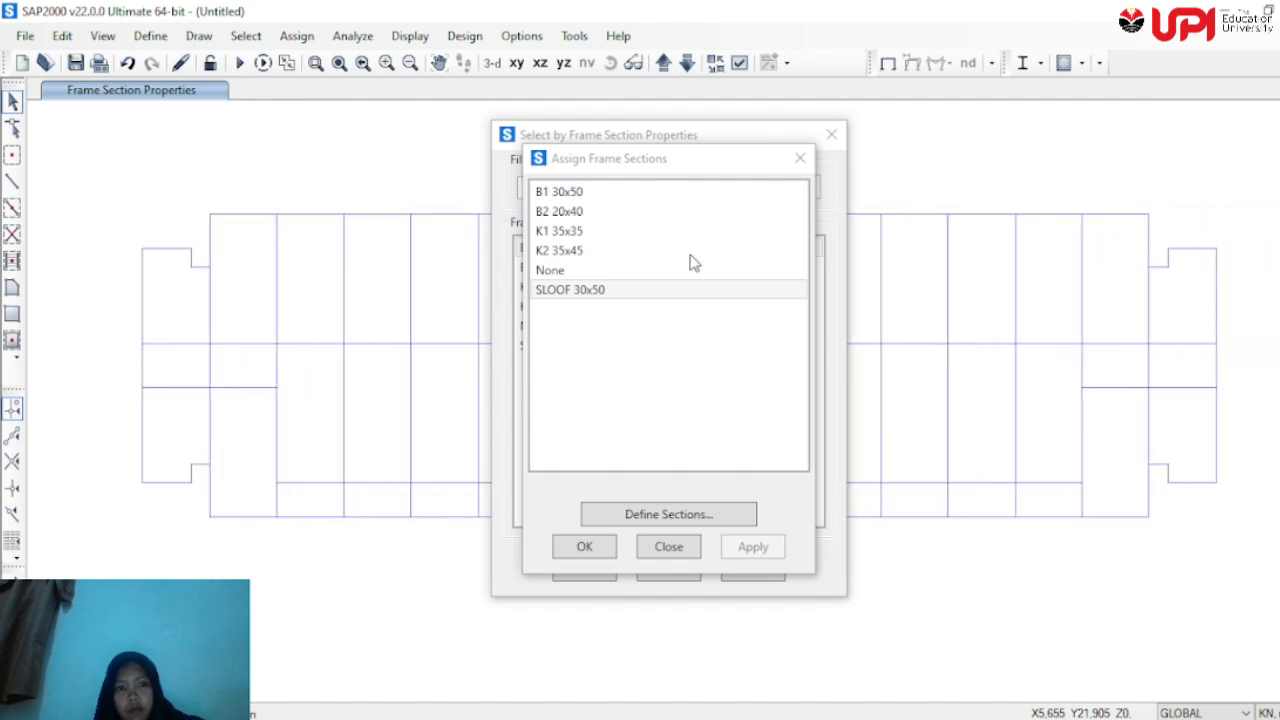
click(588, 546)
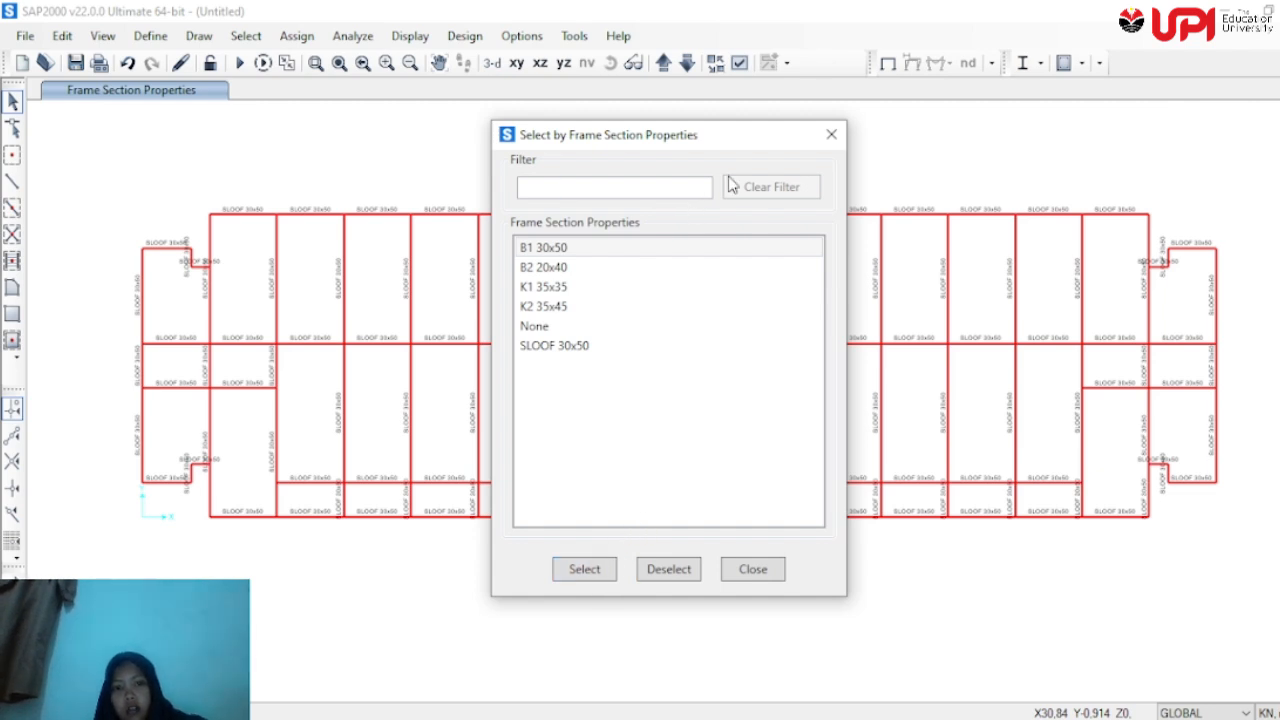
click(831, 134)
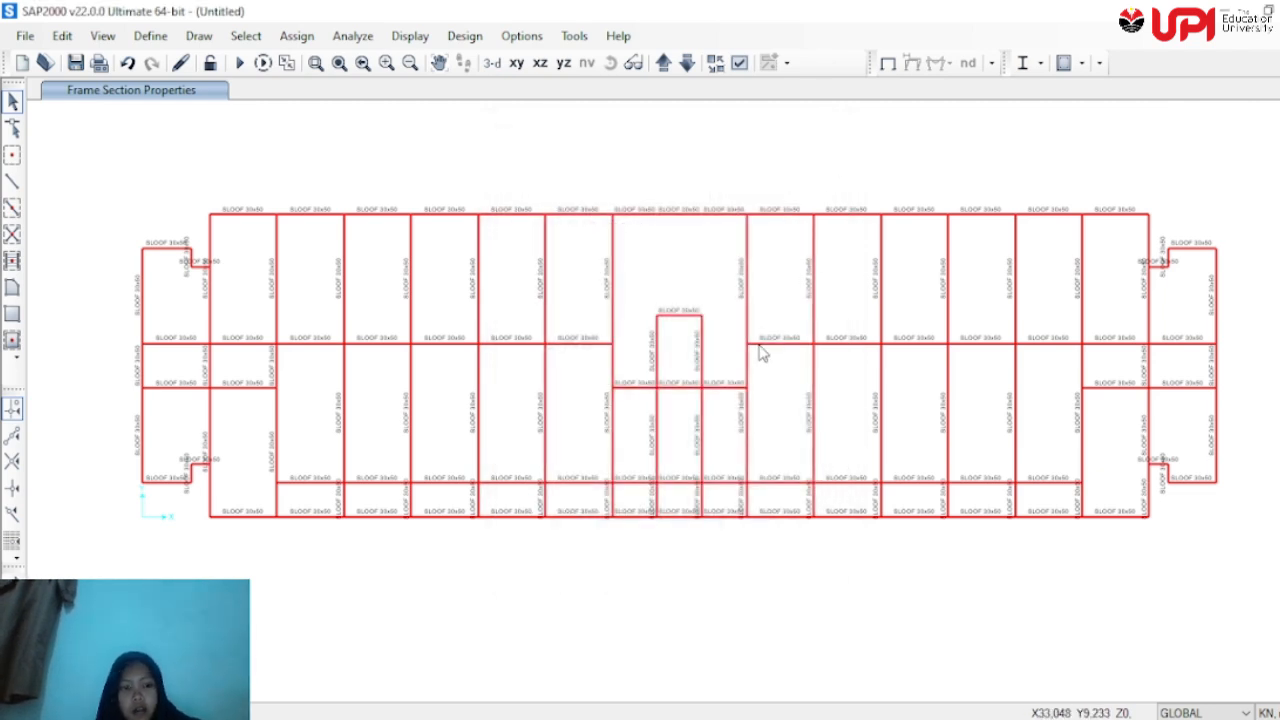
Select all frames that use the SLOOF 30x50 frame section property
click(246, 36)
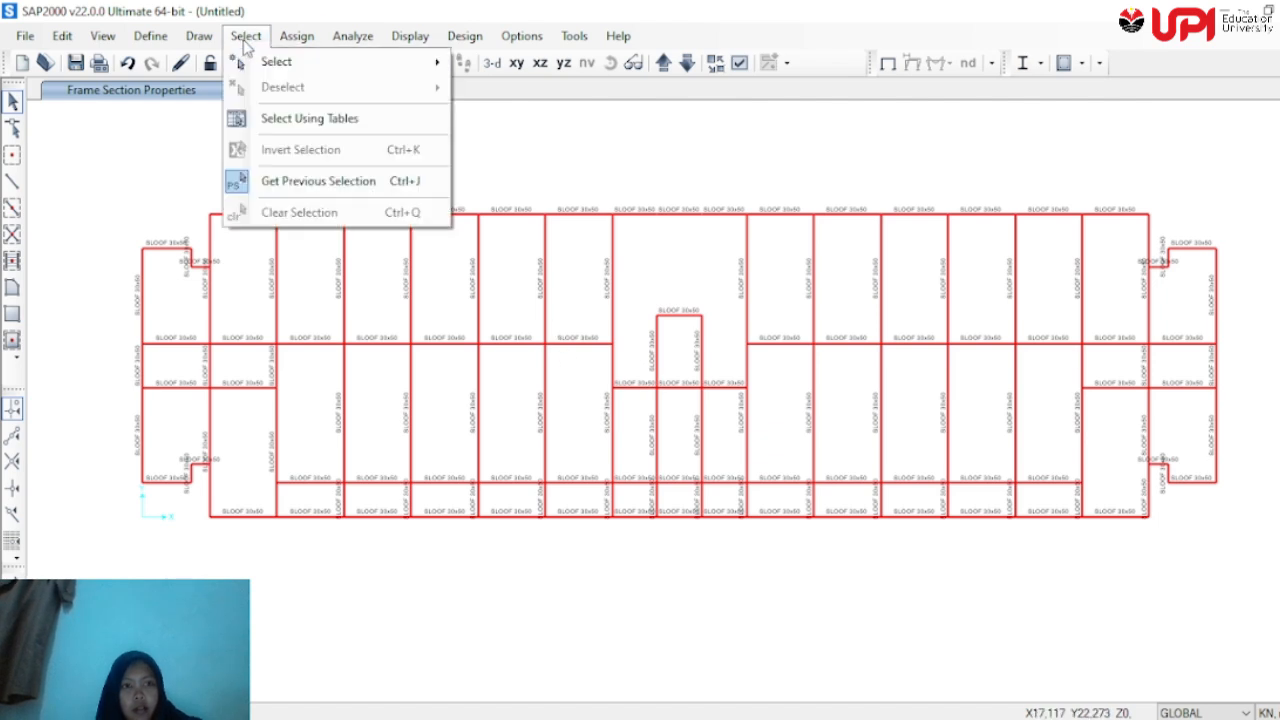
mouse_move(277, 72)
mouse_move(585, 230)
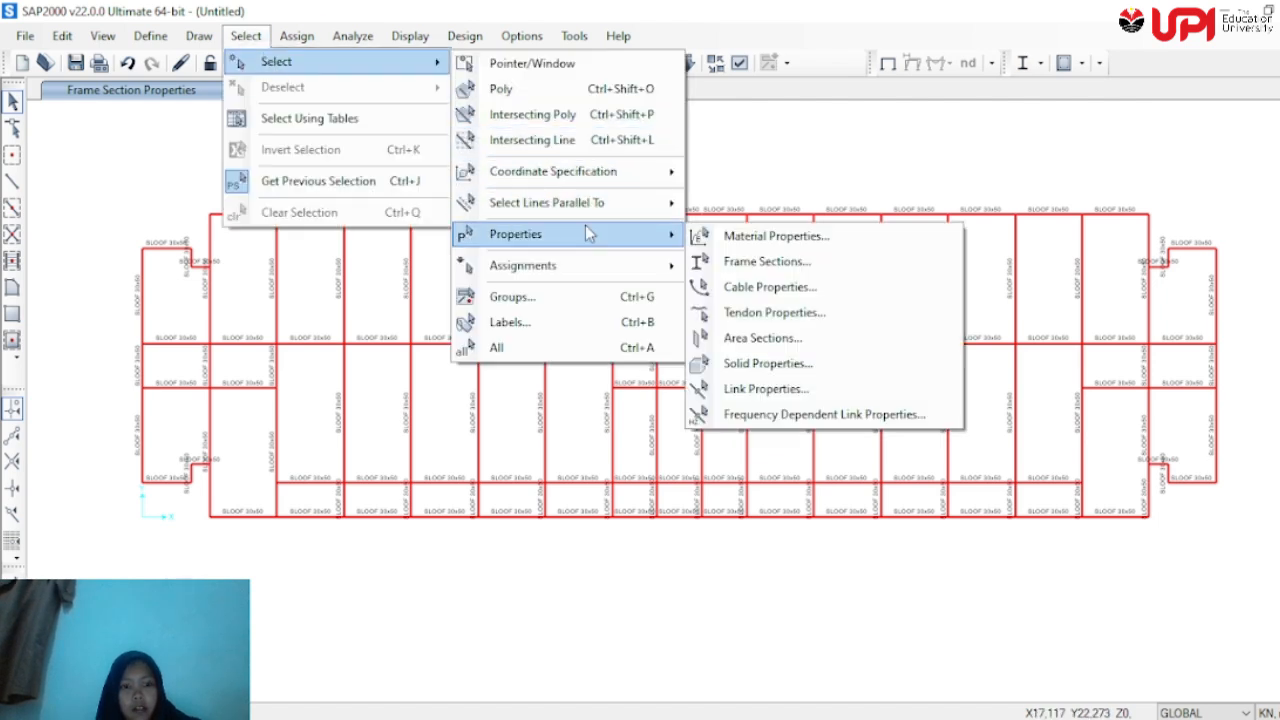
click(800, 261)
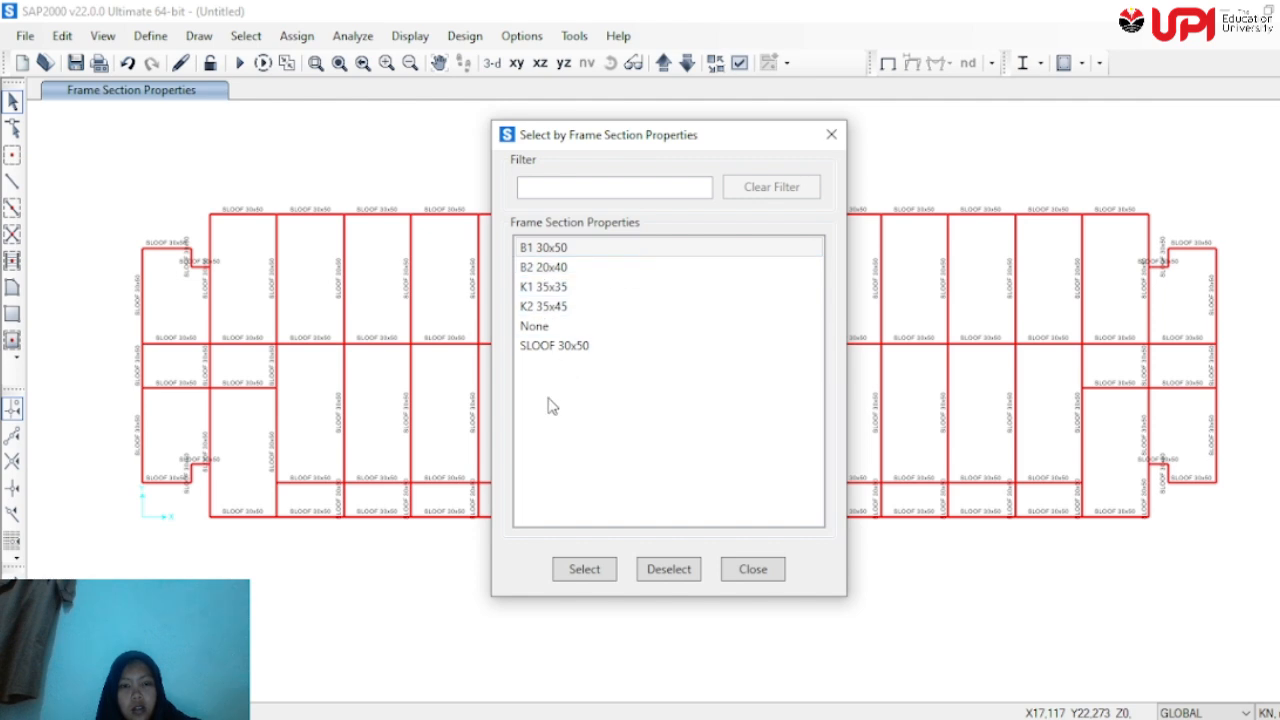
click(573, 350)
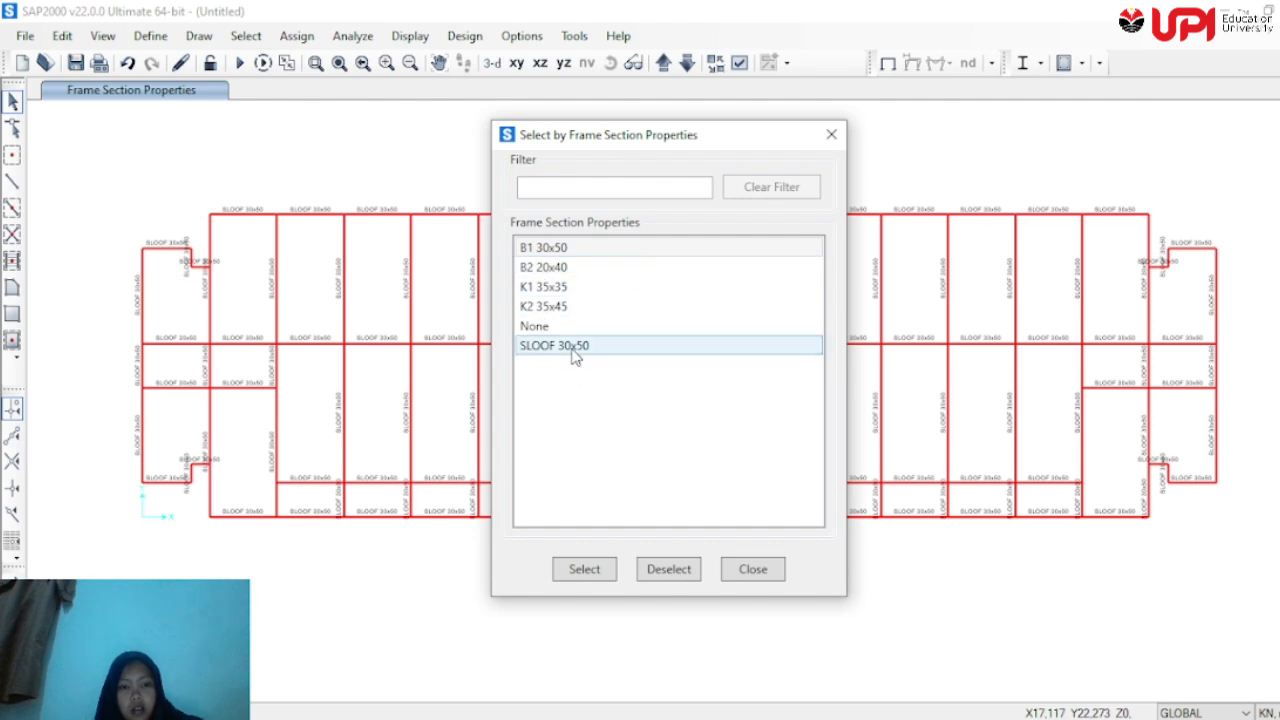
click(588, 570)
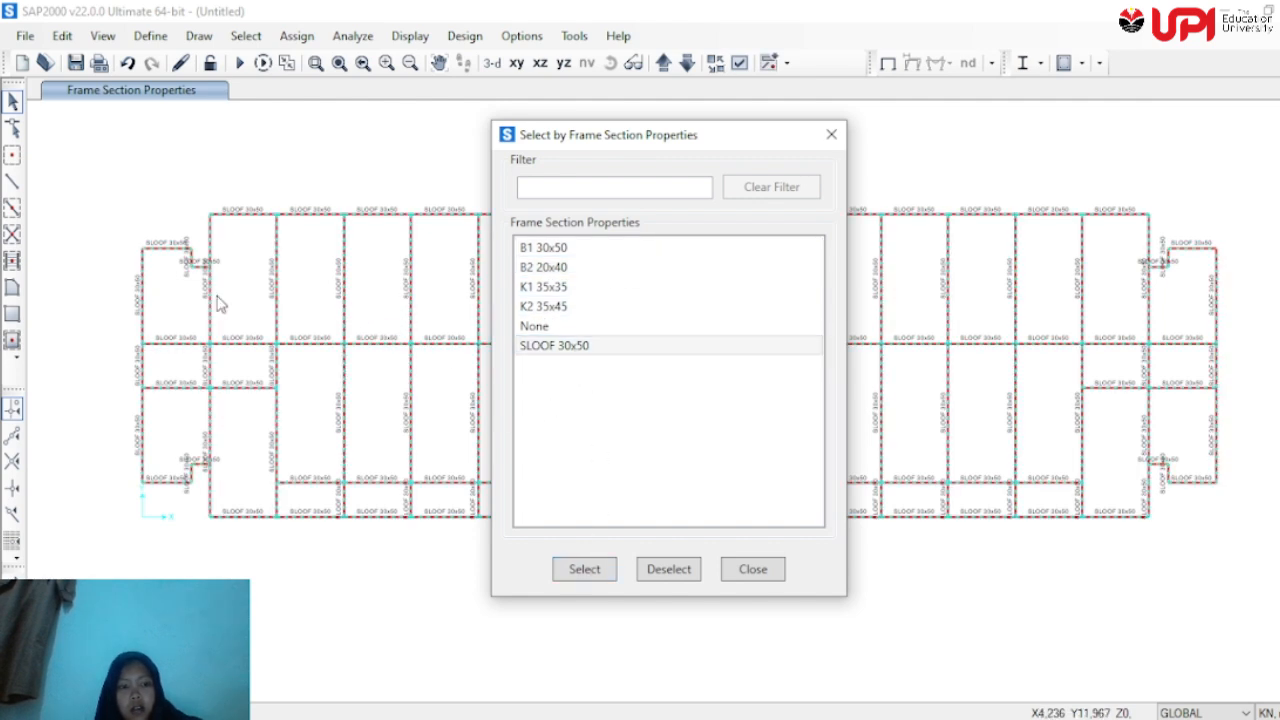
Replicate the selected frames linearly with dx 0, dy 0, dz 3,85 and number 2, and show the model in 3D
click(64, 37)
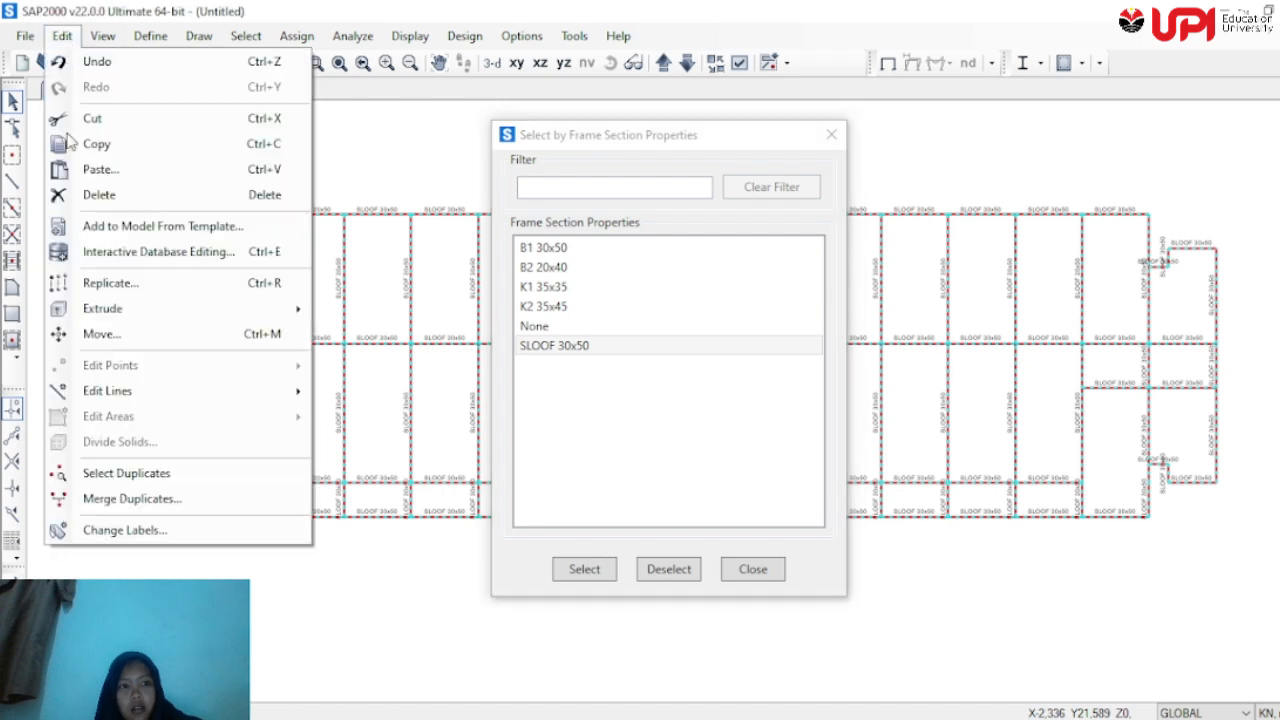
click(110, 283)
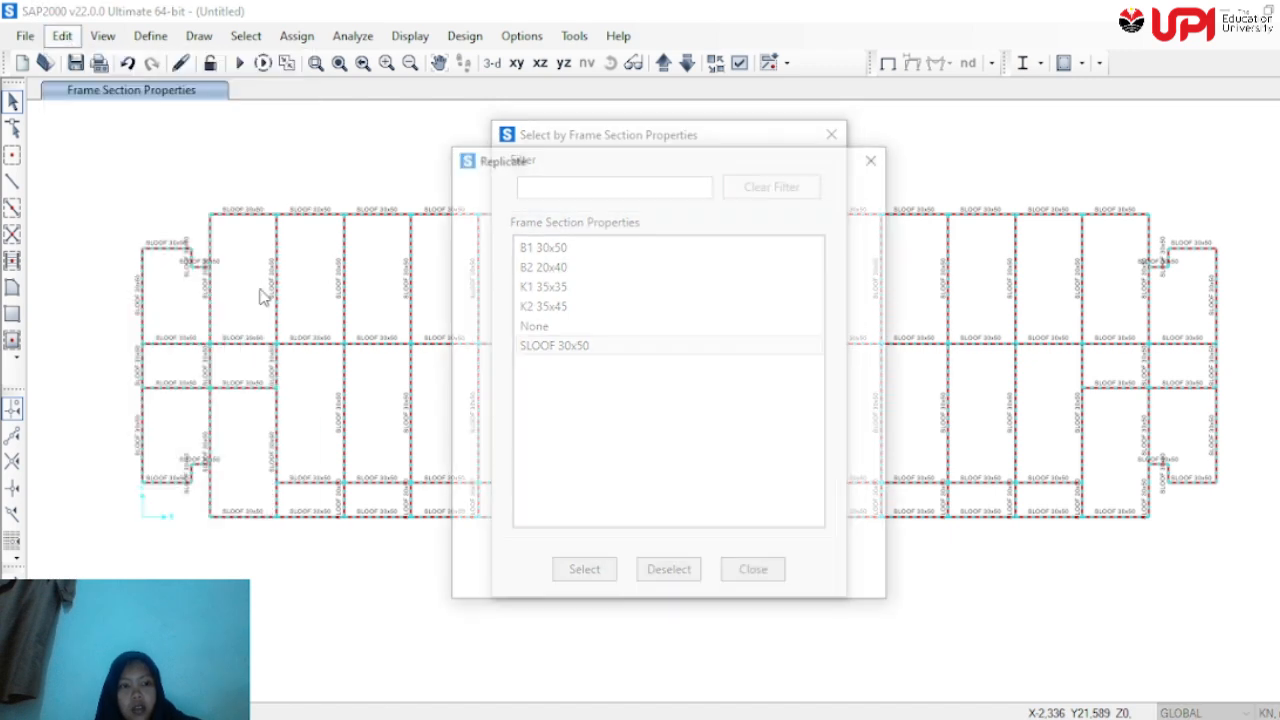
click(545, 268)
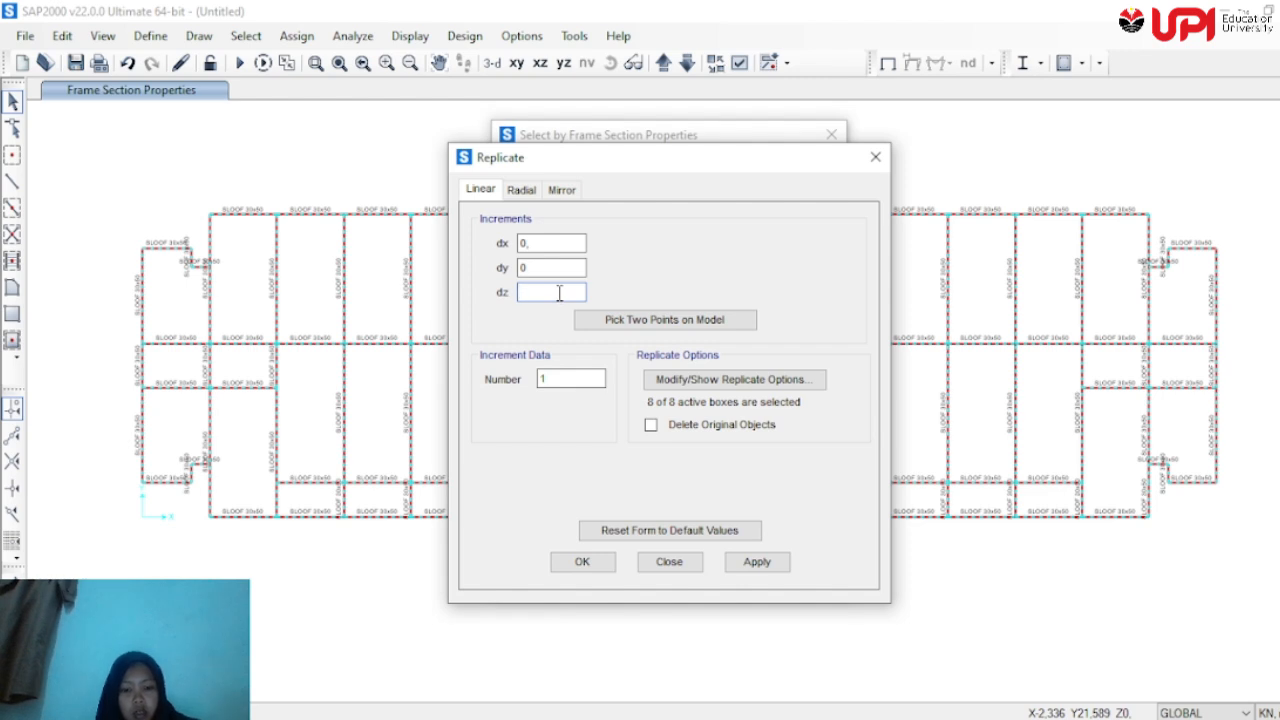
text(3,)
key(BackSpace)
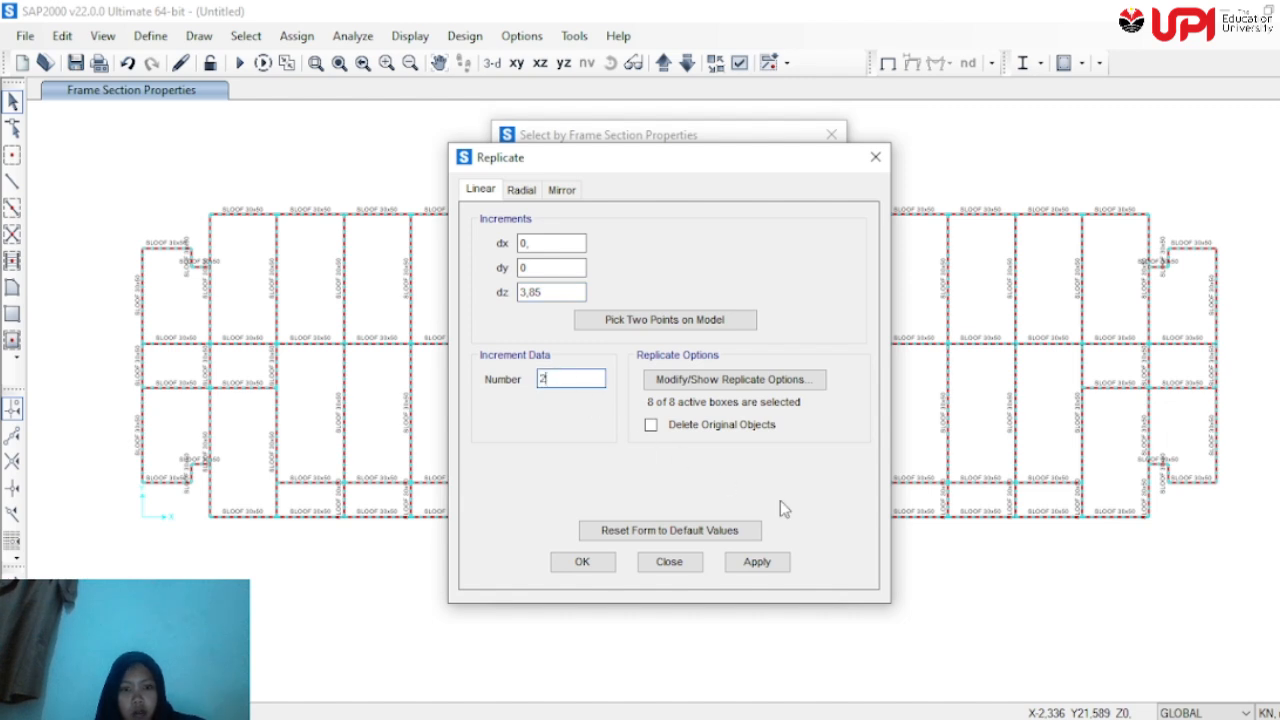
click(775, 565)
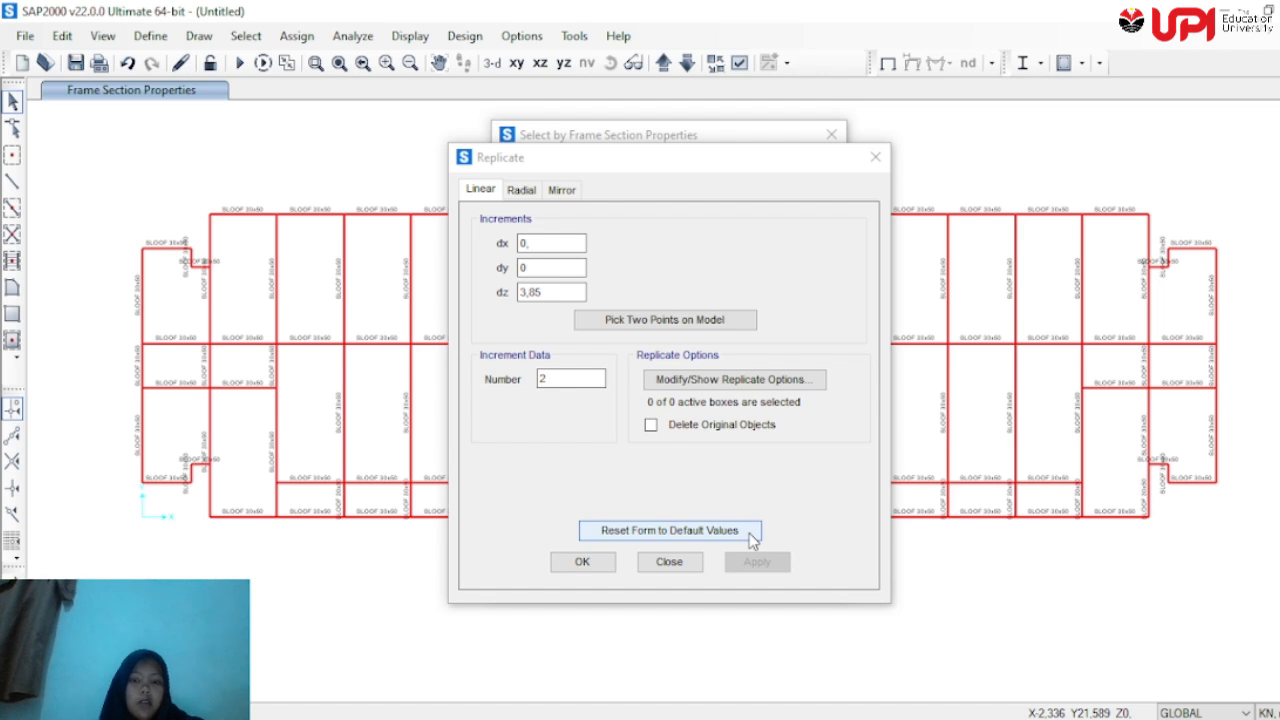
click(876, 157)
click(834, 139)
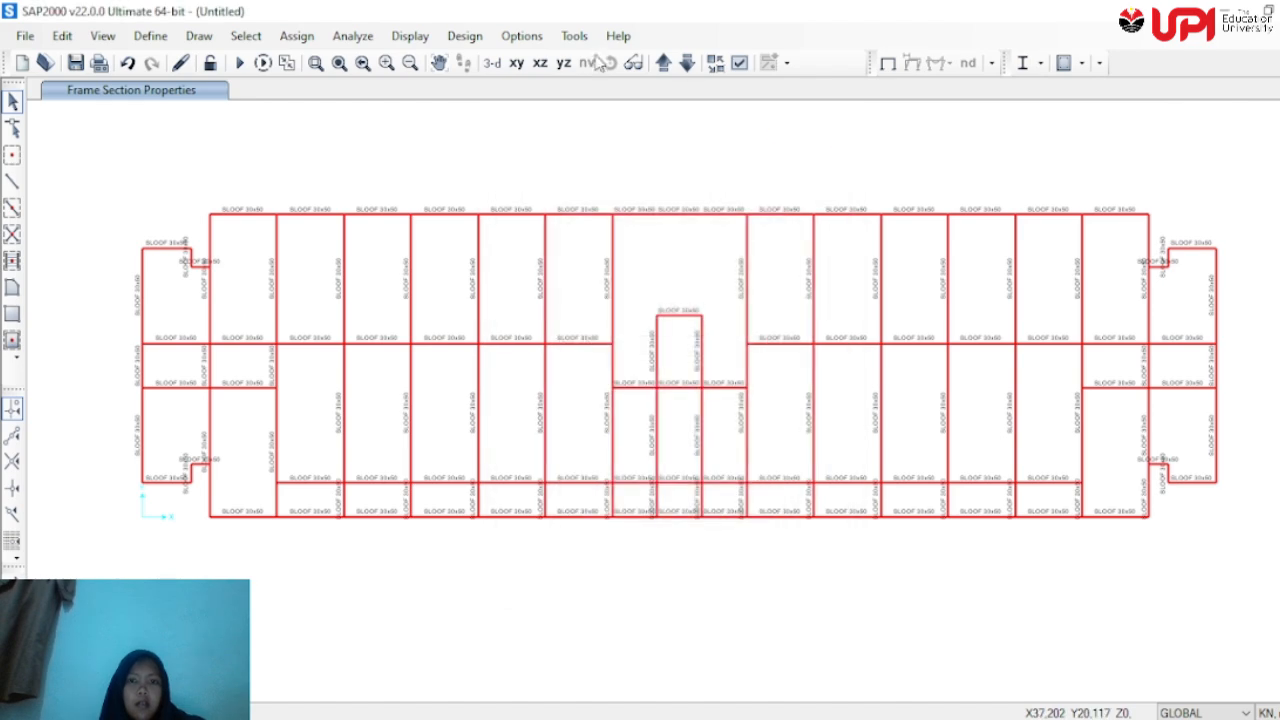
click(491, 64)
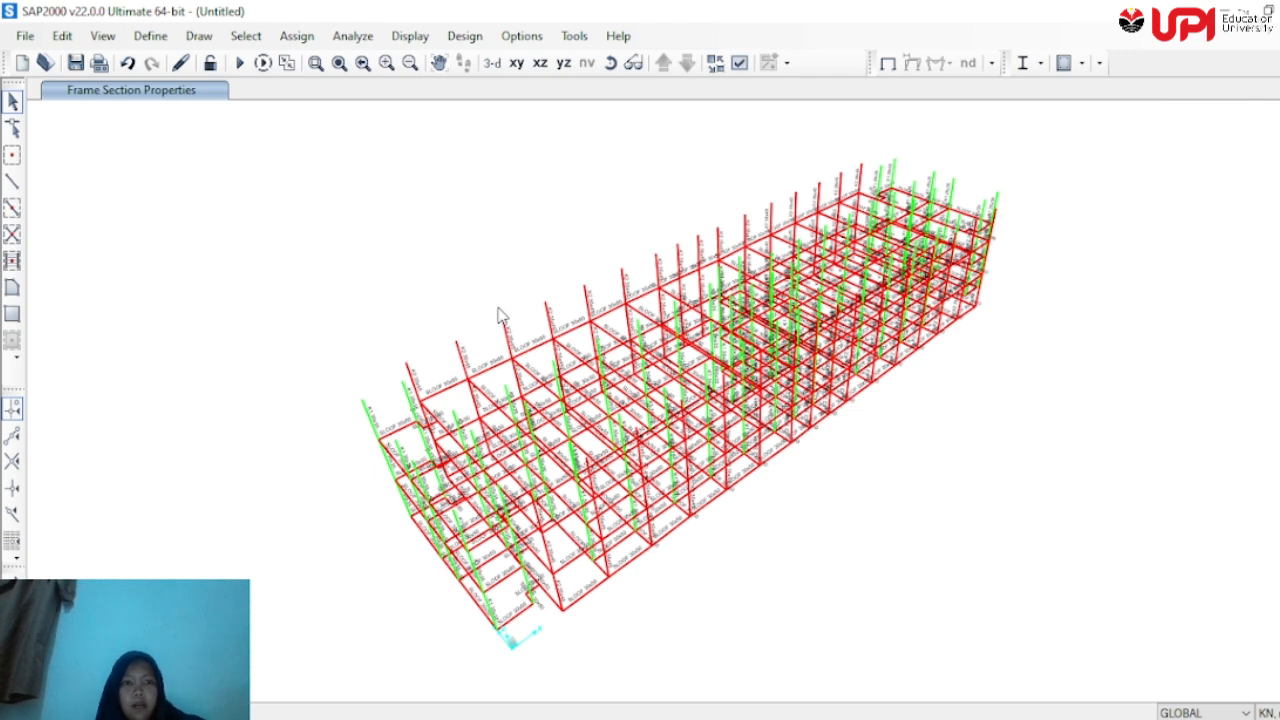
Change the display color of the SLOOF 30x50 frame section to purple and apply the change to the model
click(152, 37)
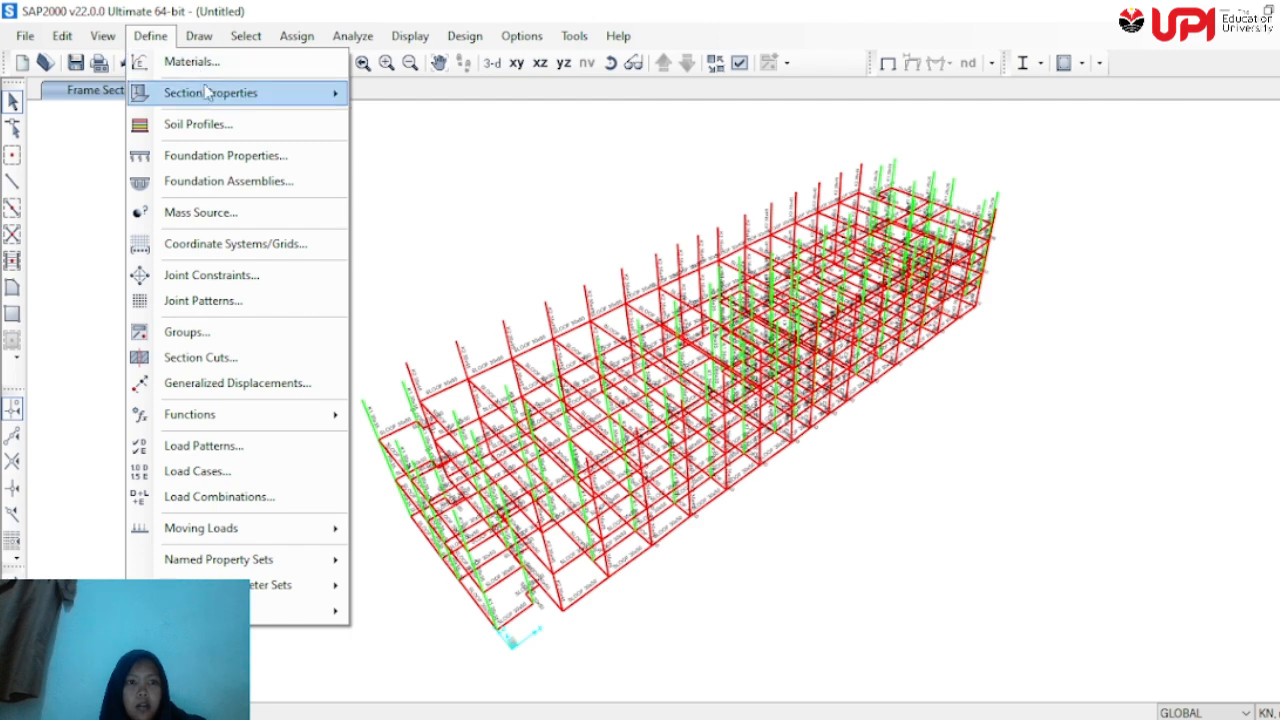
mouse_move(209, 93)
click(404, 97)
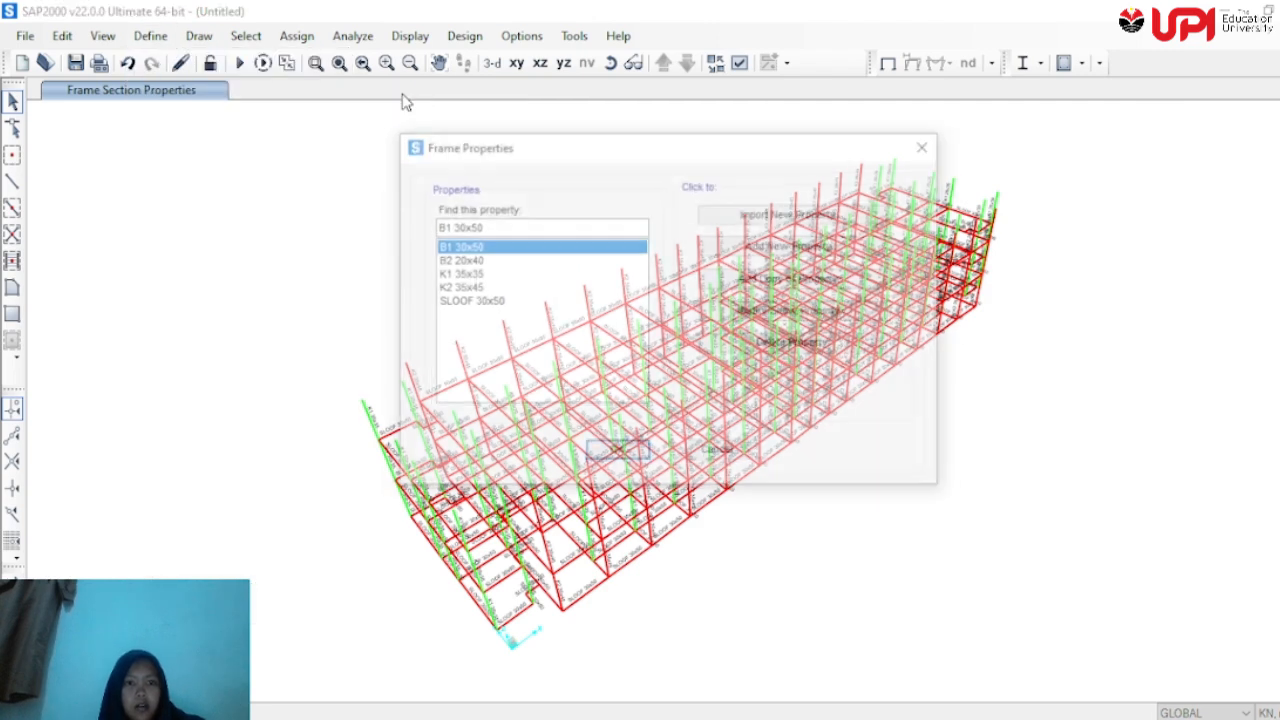
click(470, 301)
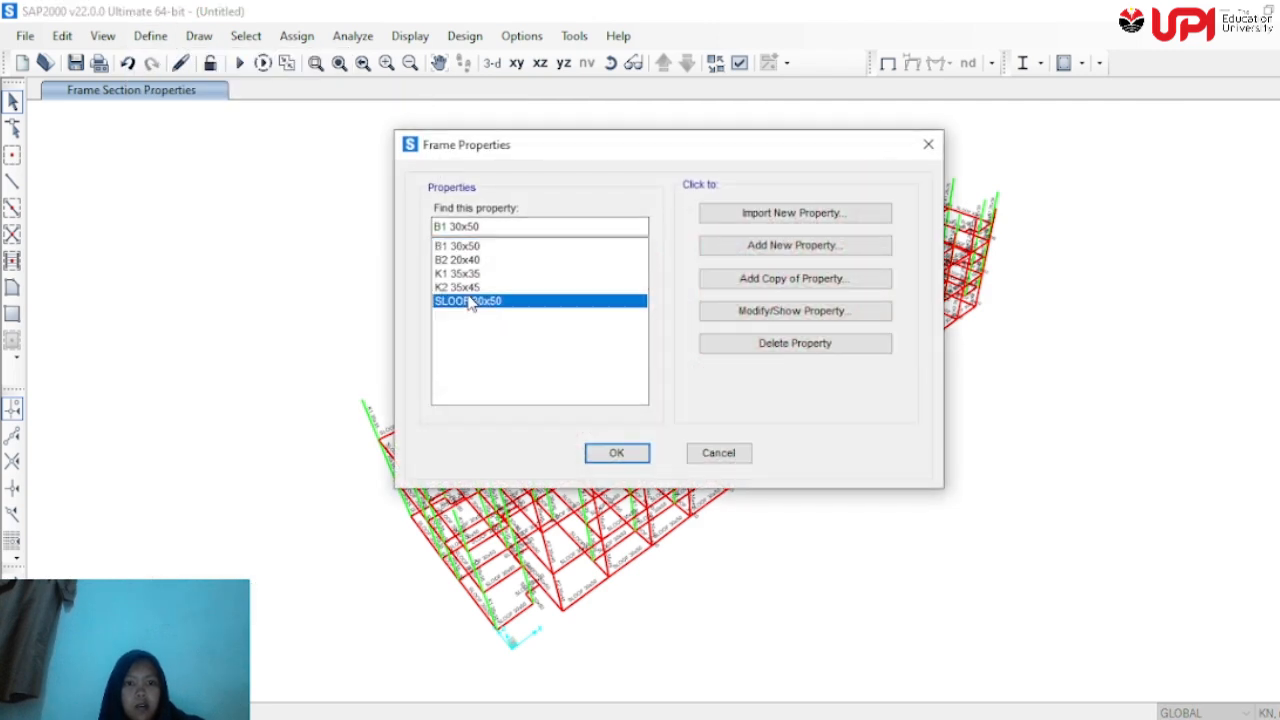
click(778, 310)
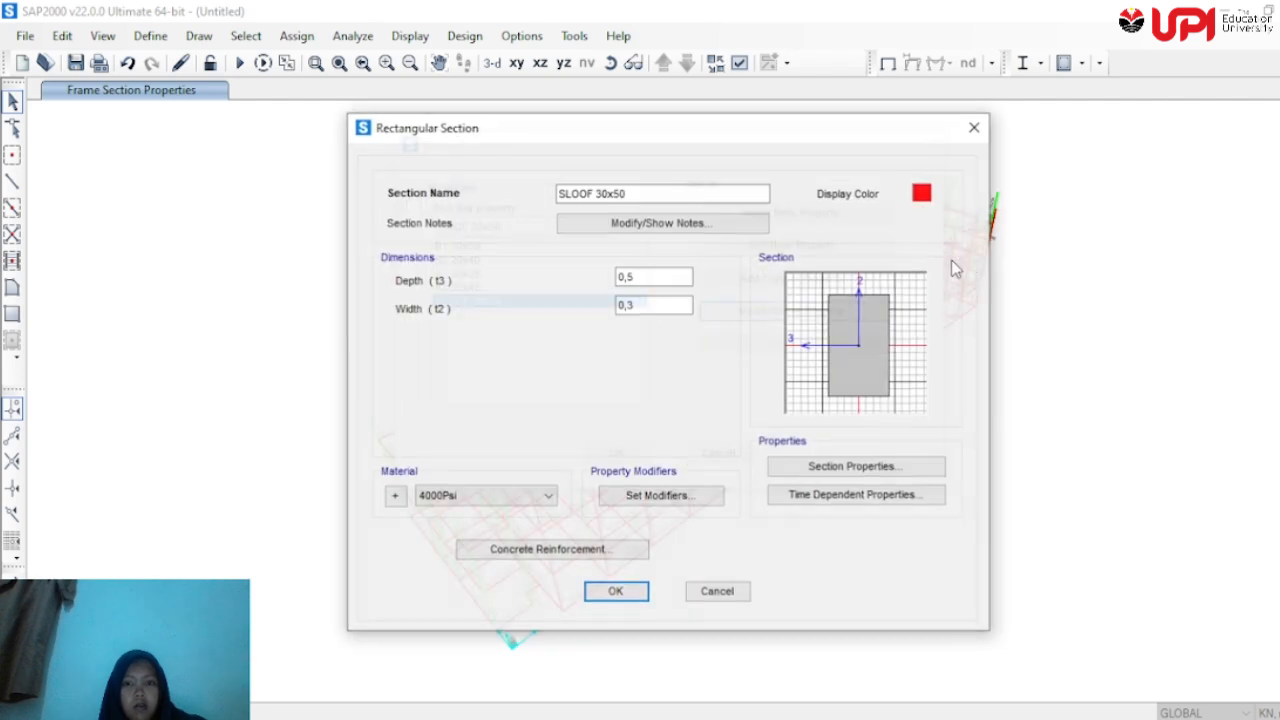
click(921, 193)
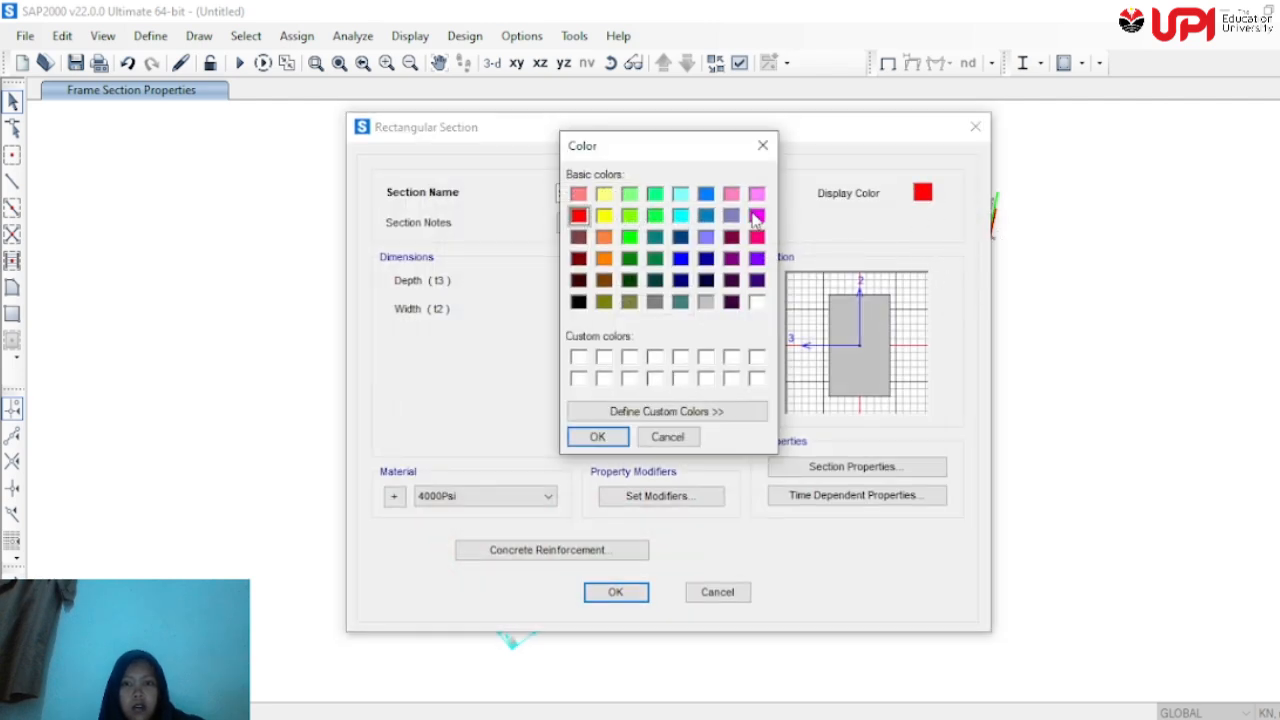
click(681, 215)
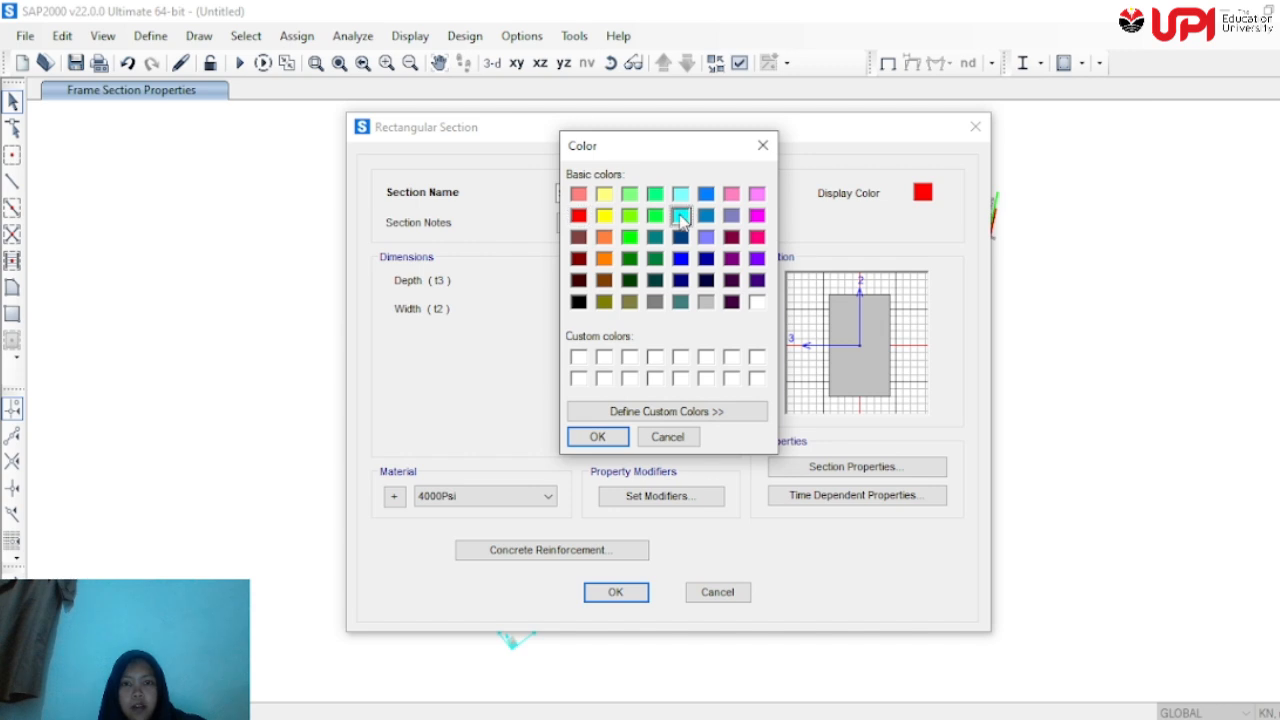
click(756, 217)
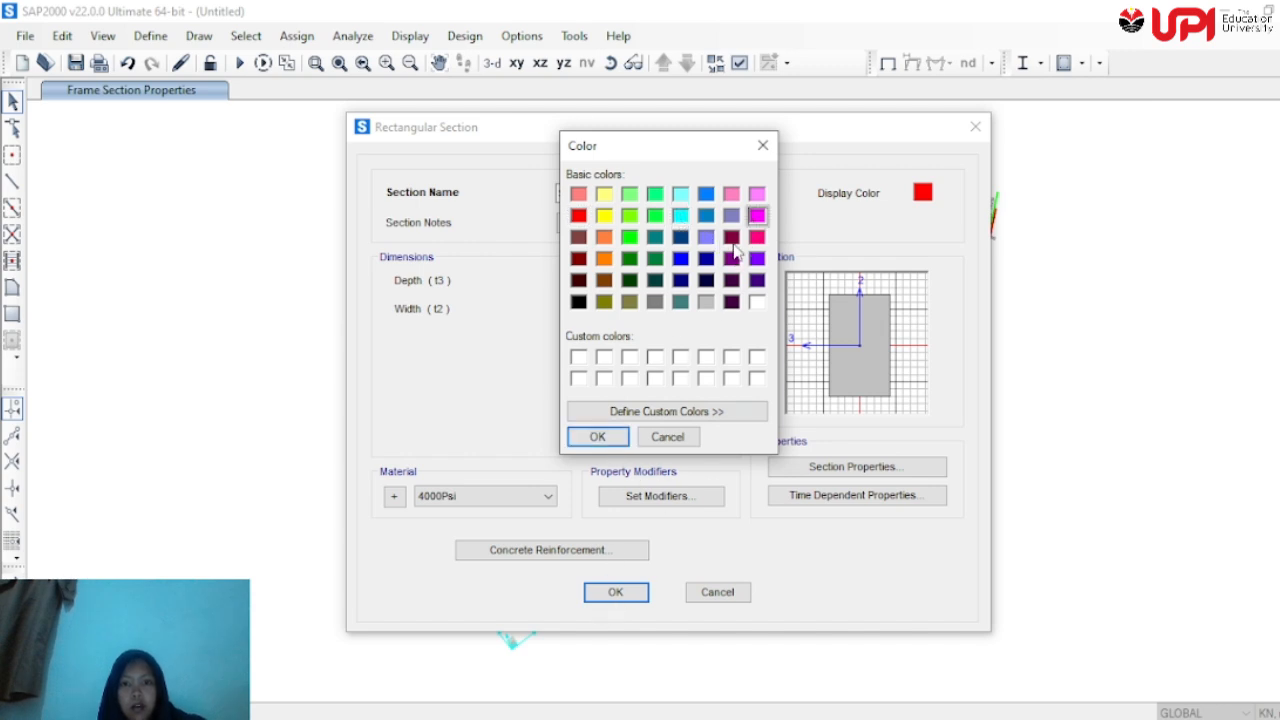
click(757, 259)
click(592, 437)
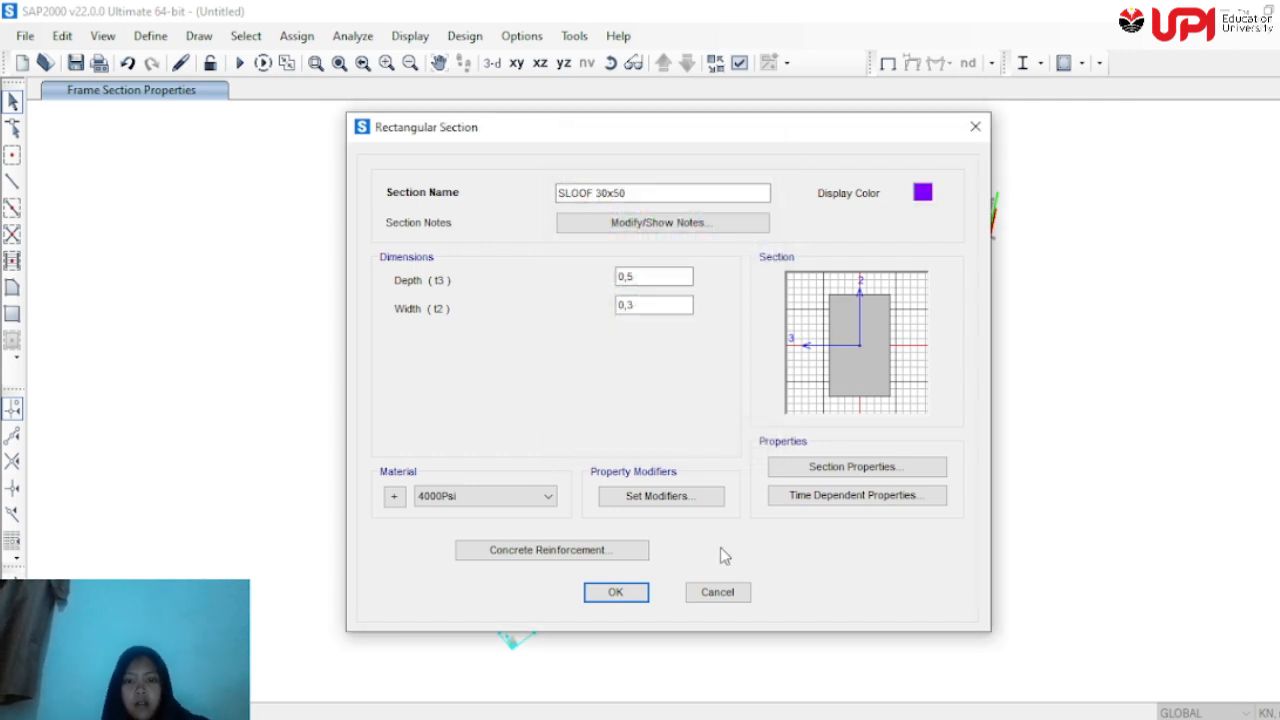
click(625, 596)
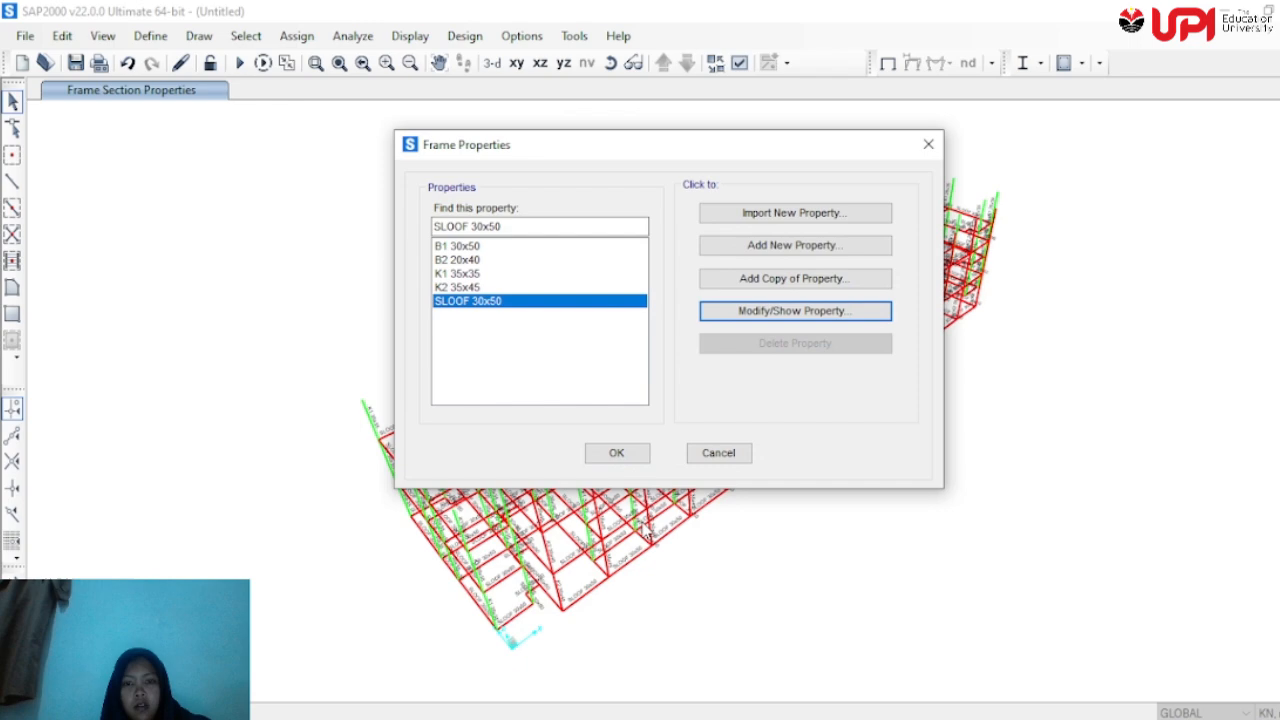
click(616, 455)
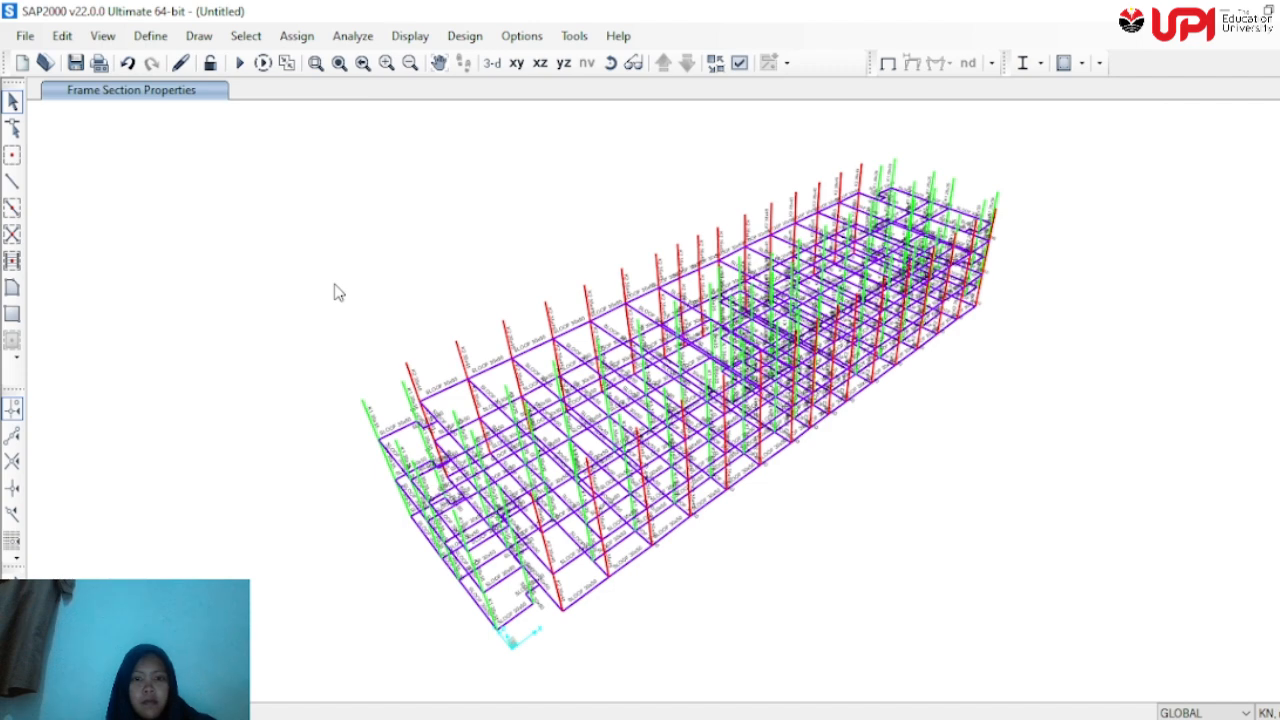
Select all frames that use the SLOOF 30x50 frame section property
click(245, 35)
mouse_move(292, 36)
mouse_move(255, 62)
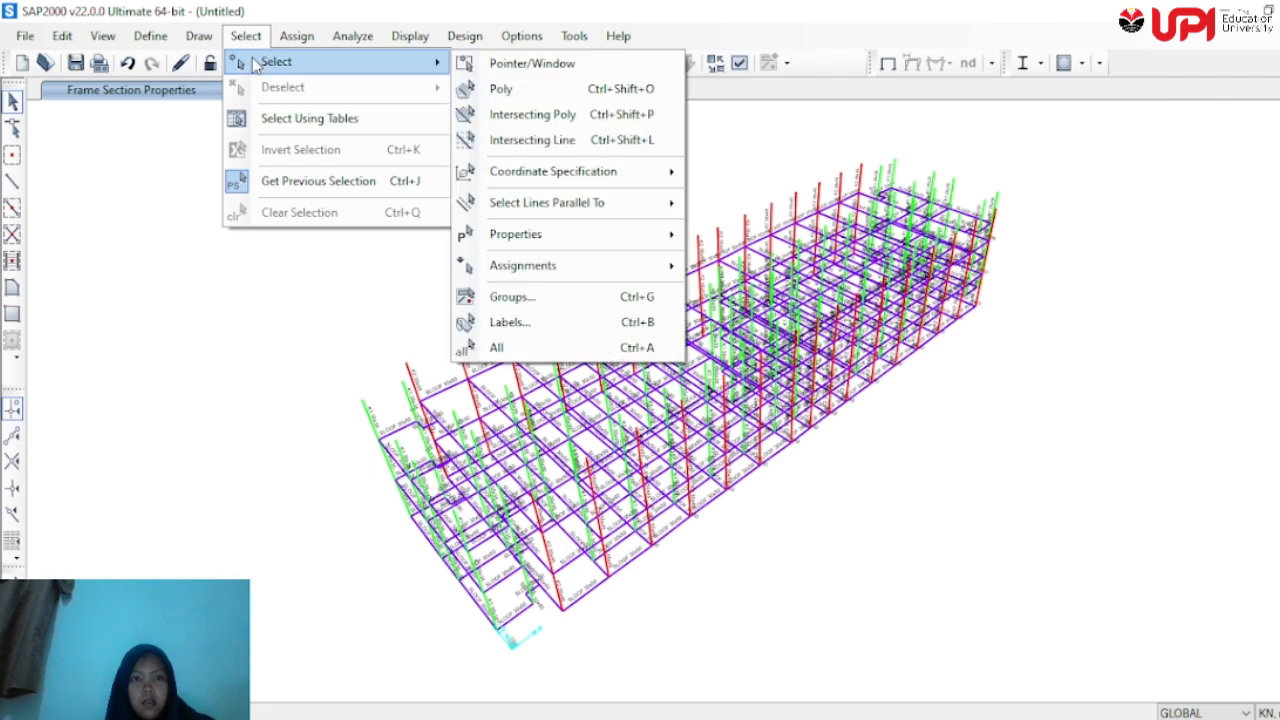
mouse_move(537, 234)
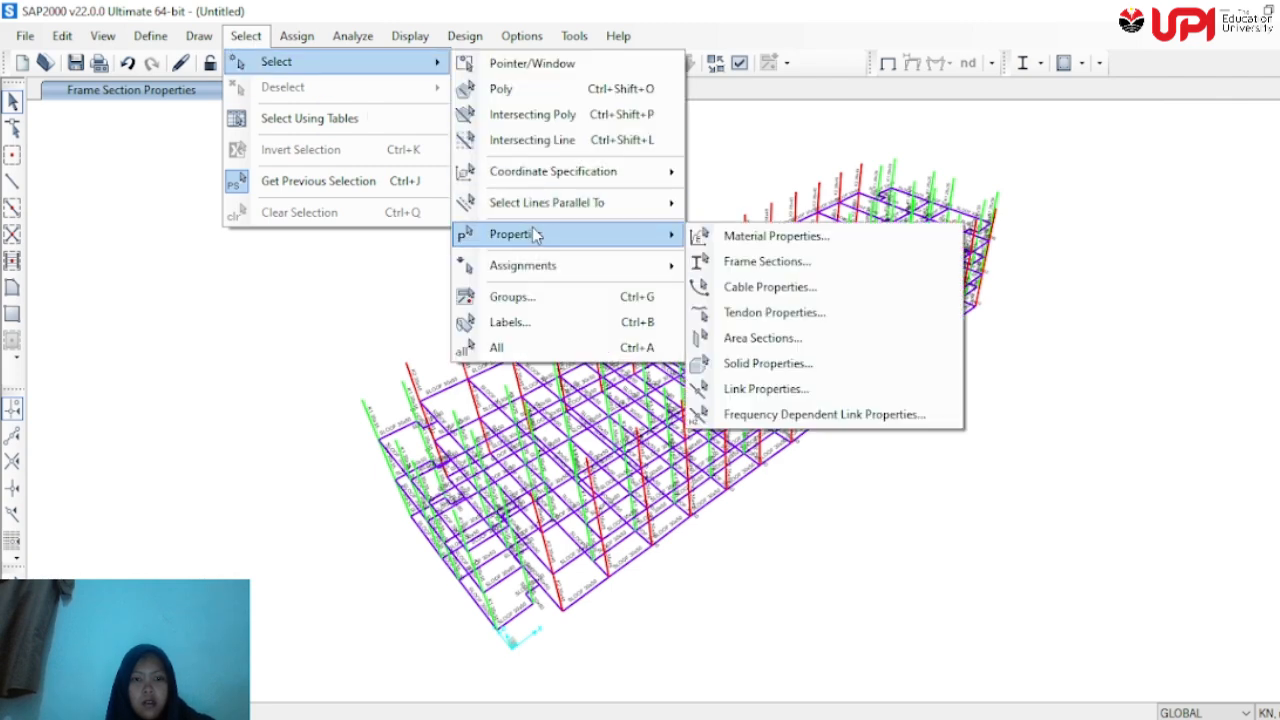
click(789, 261)
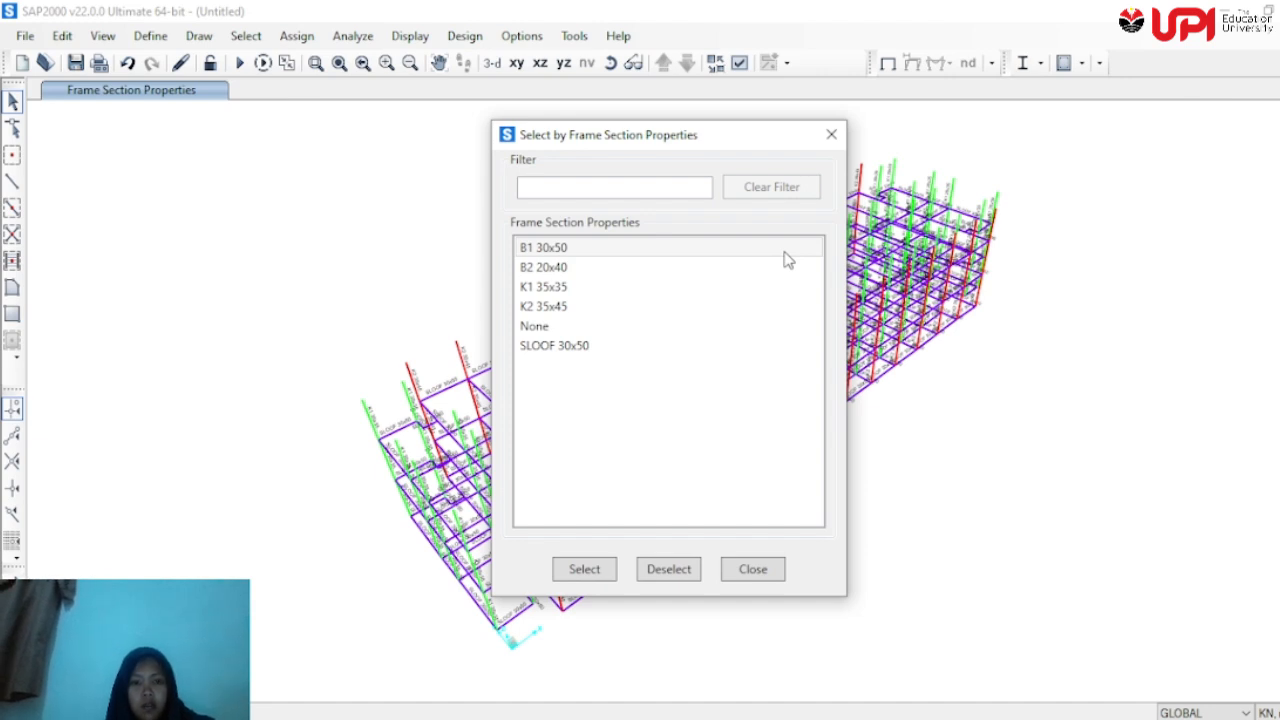
click(609, 355)
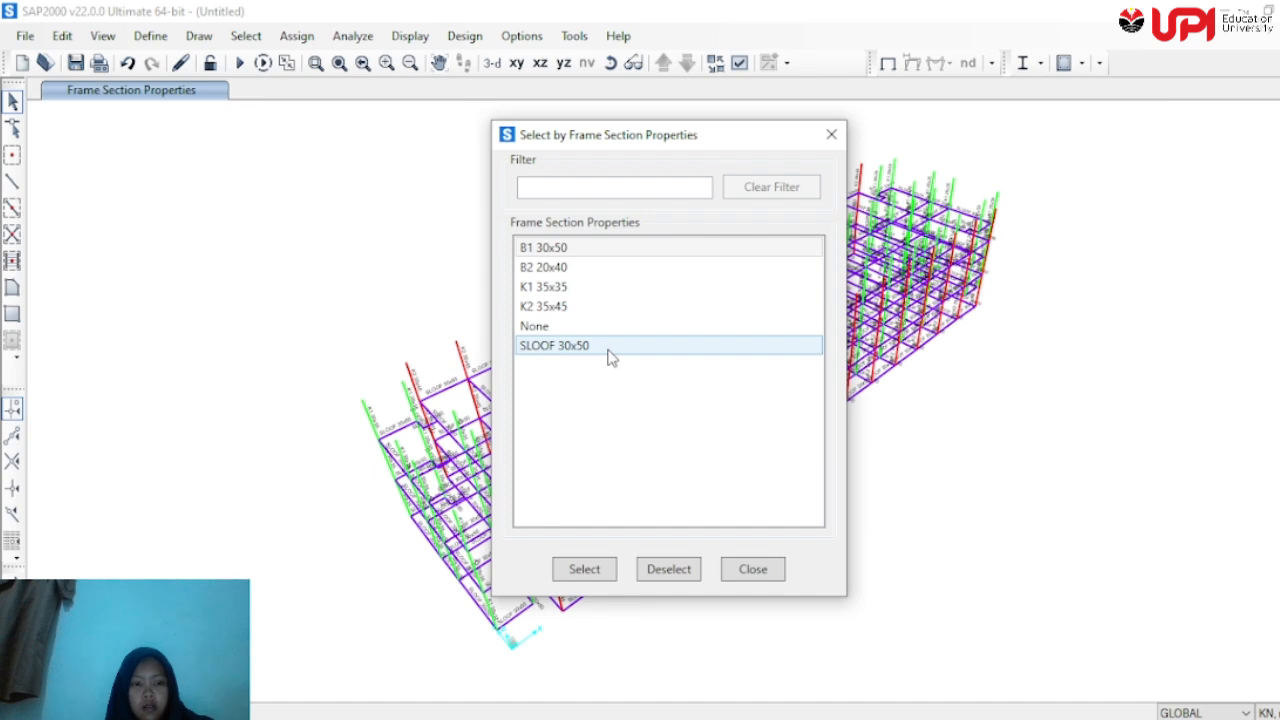
click(609, 350)
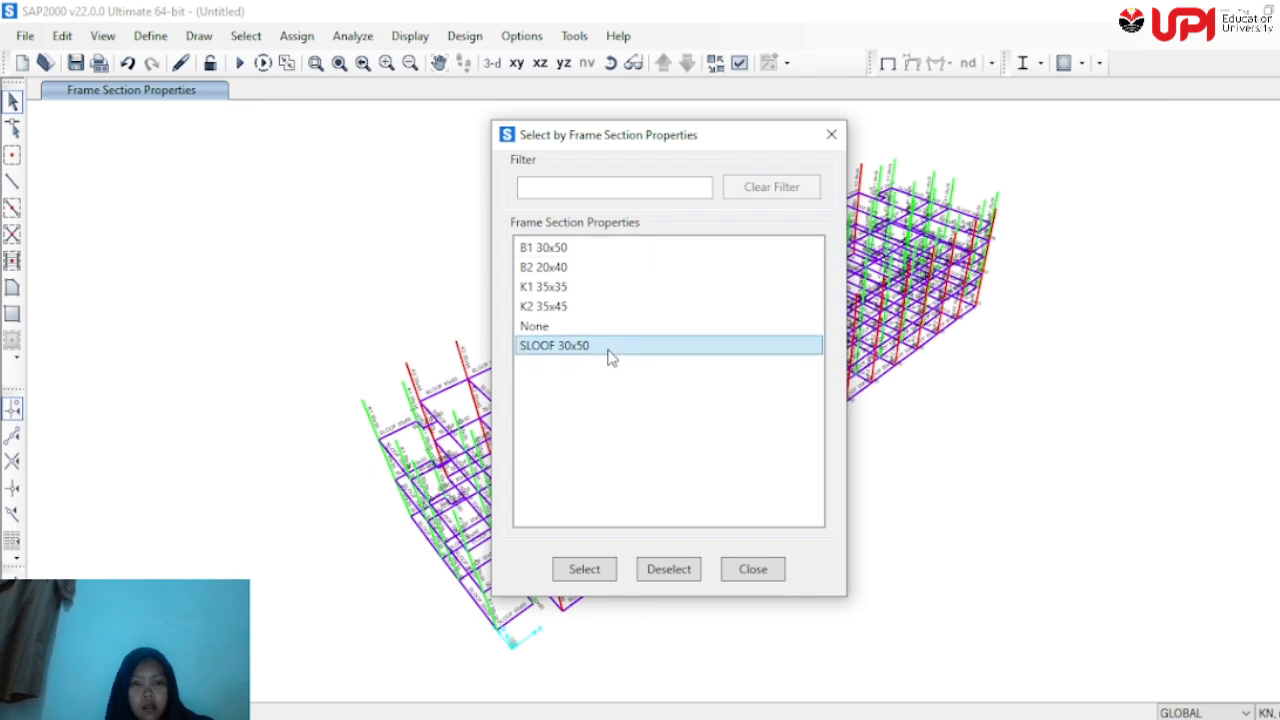
click(604, 570)
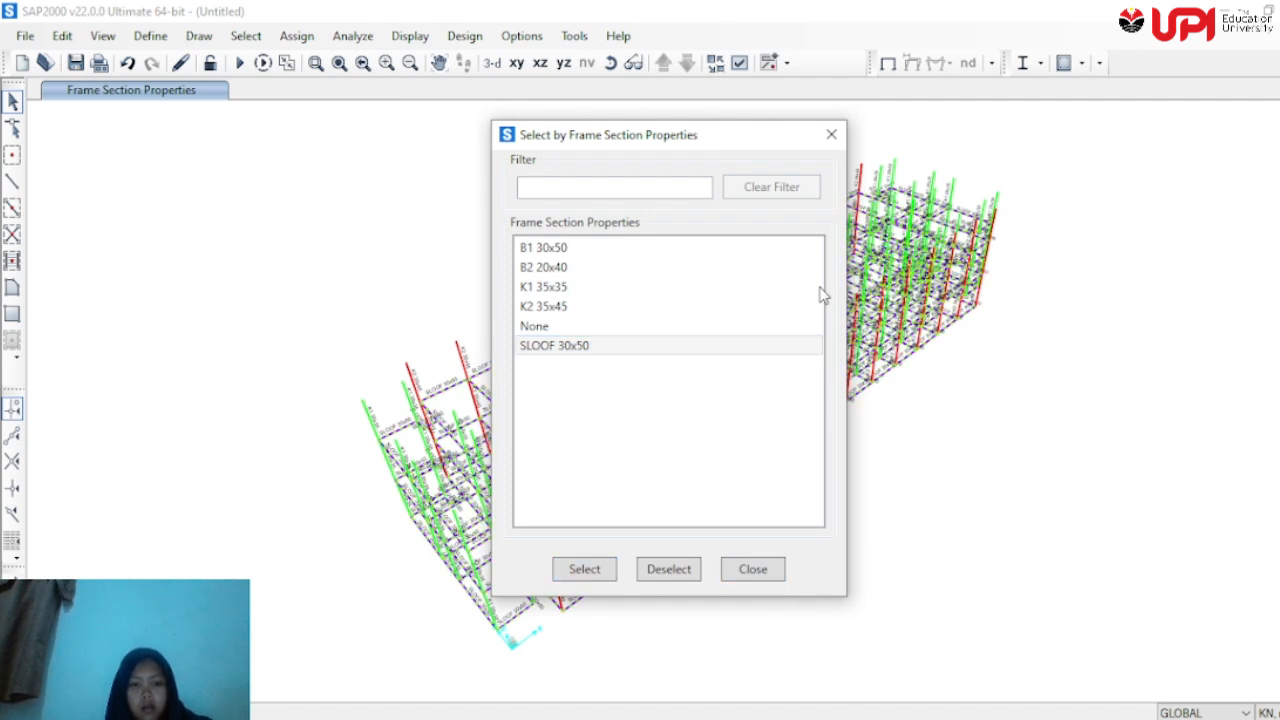
click(768, 568)
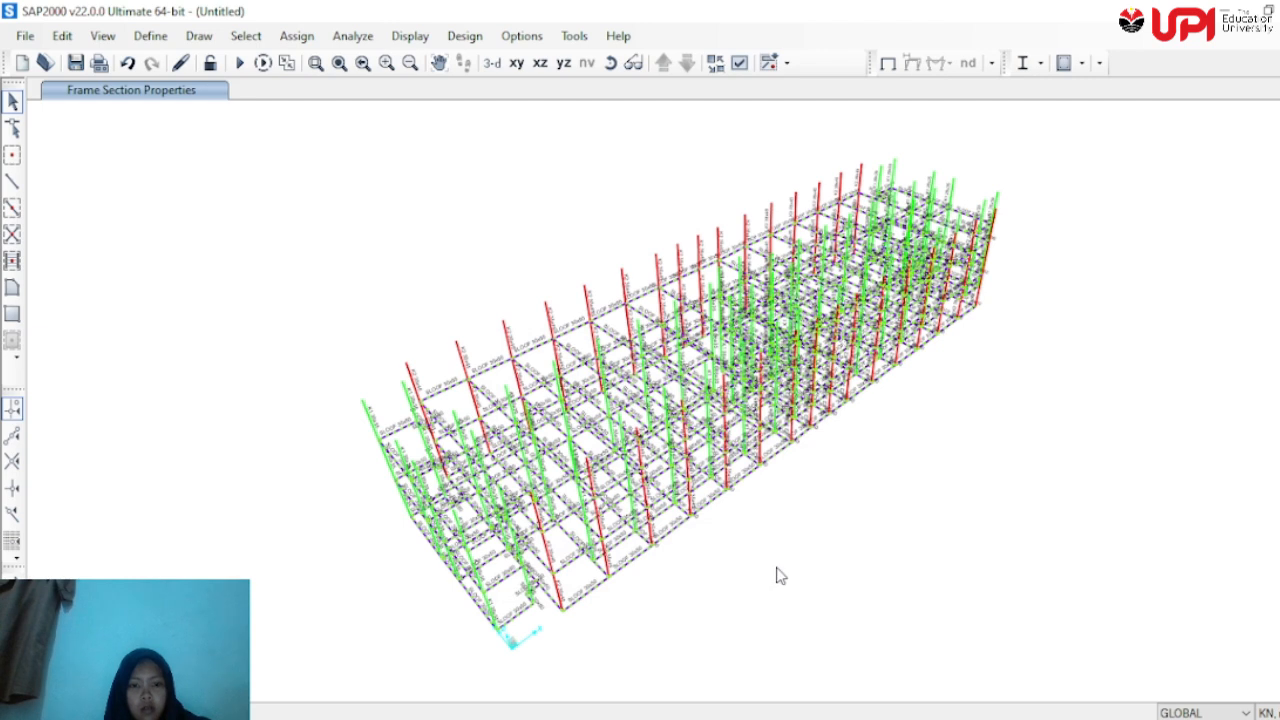
Show only the selected SLOOF frames and rotate the 3D view to a side view of the three floor levels
right_click(775, 573)
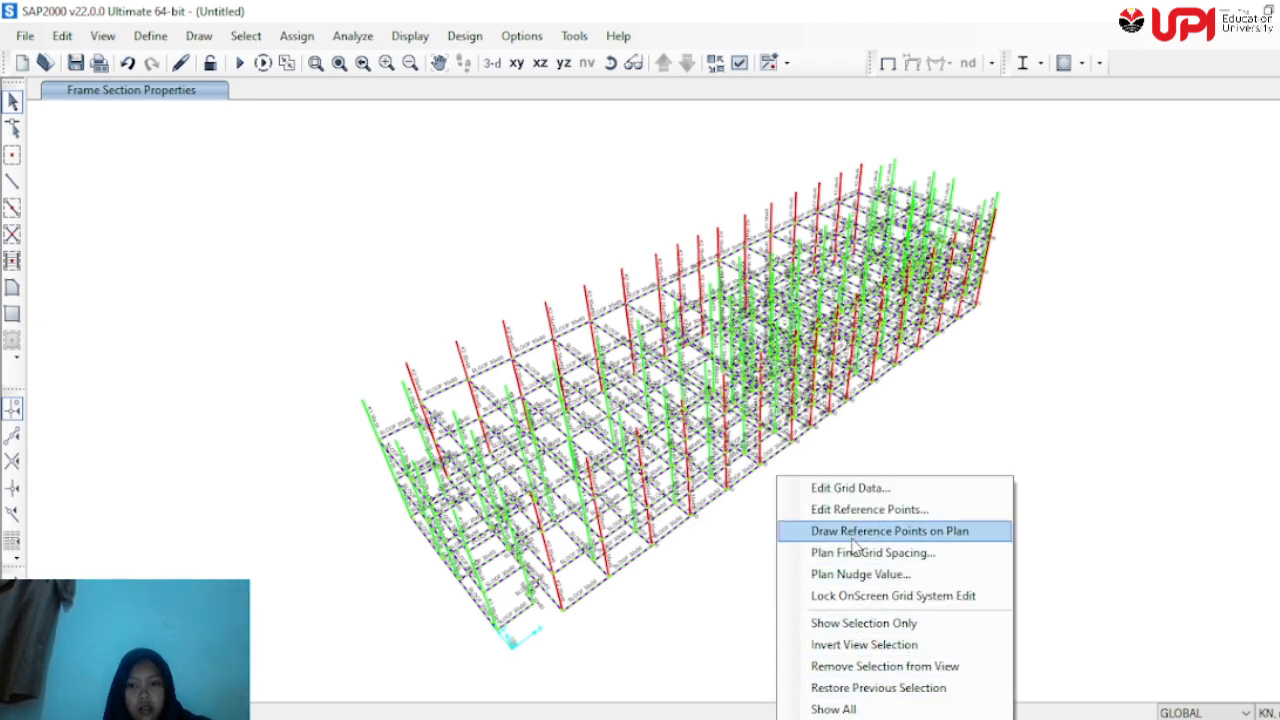
click(900, 624)
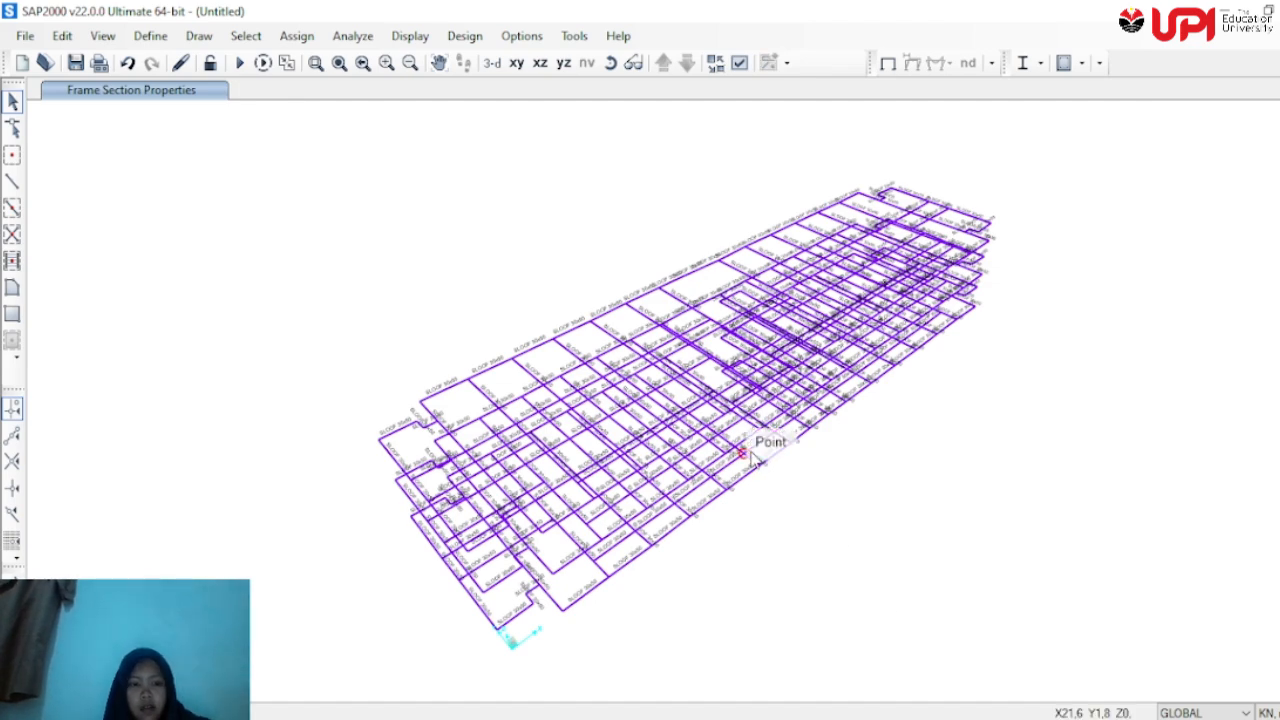
click(611, 62)
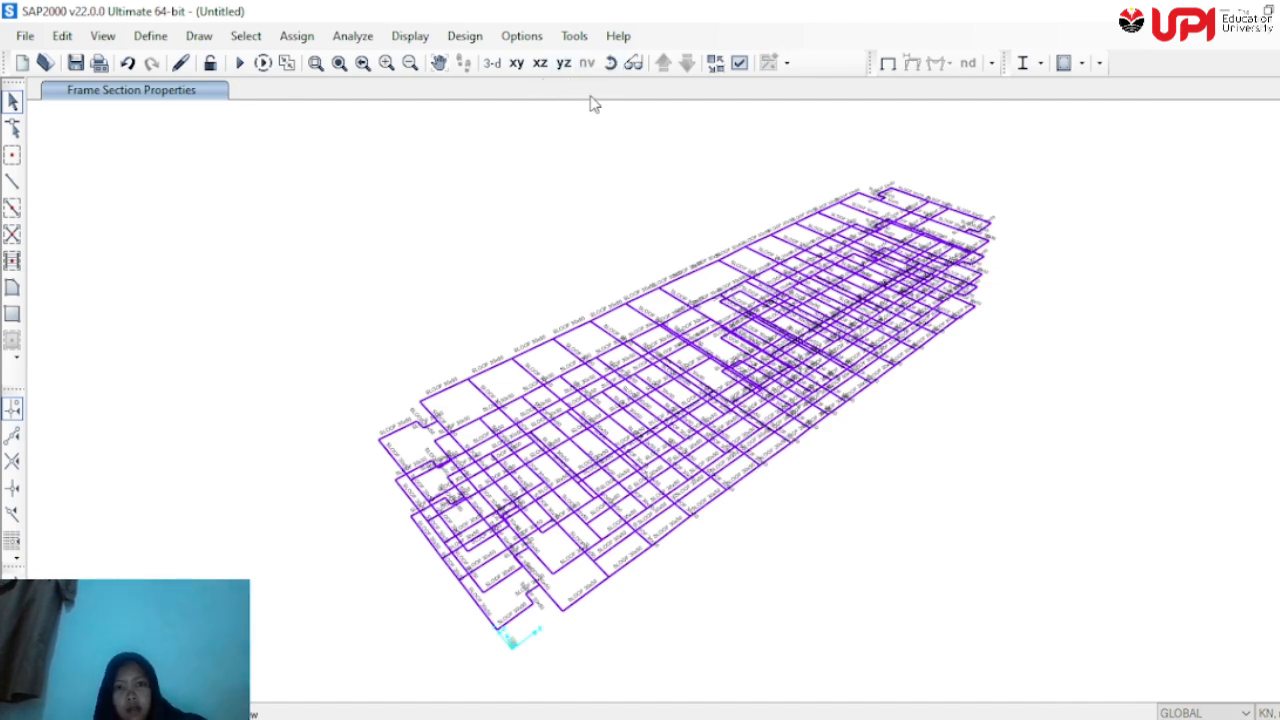
drag(595, 212, 274, 94)
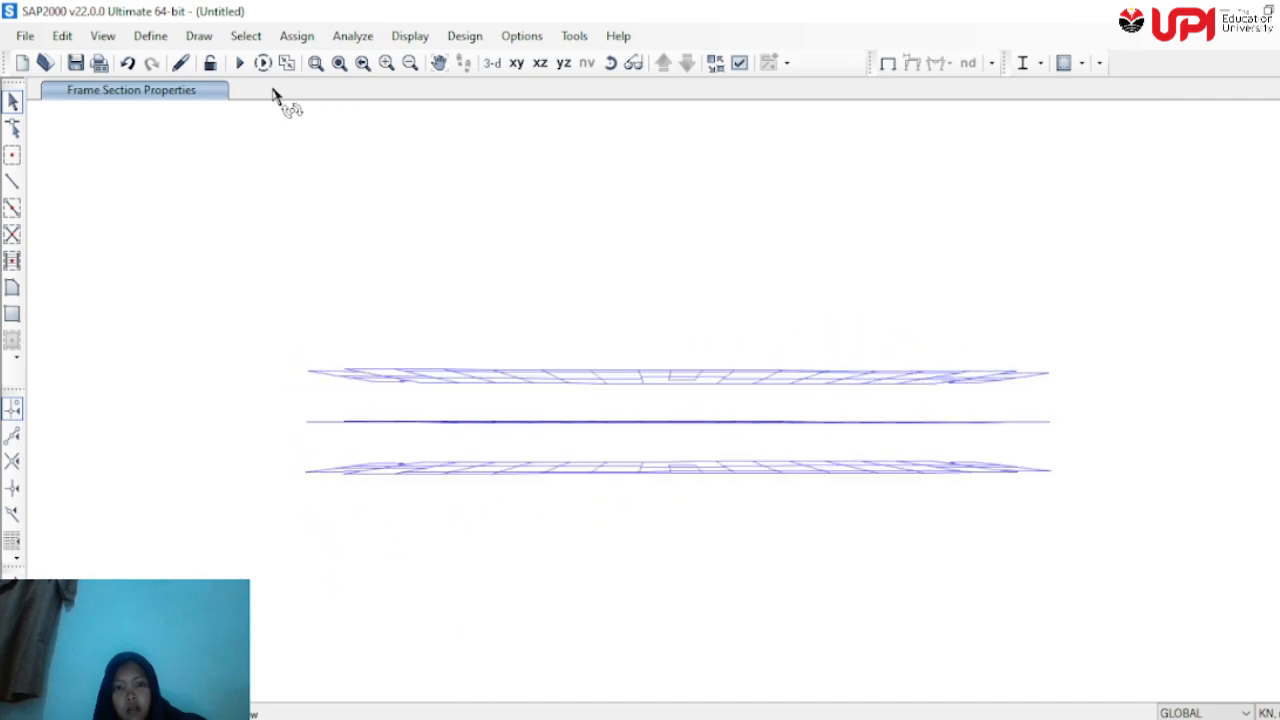
Add a copy of the 0,5 by 0,3 rectangular frame section and name it Balok Story 2 30x50
click(155, 38)
mouse_move(190, 92)
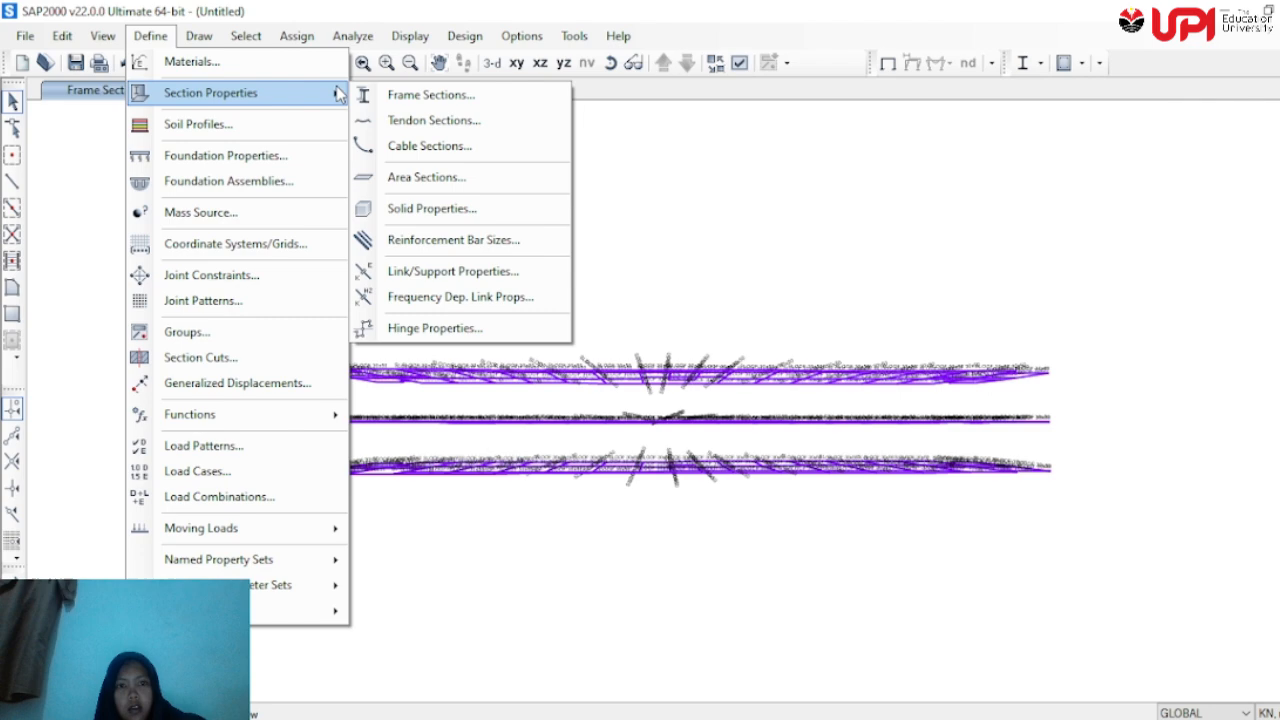
click(410, 95)
click(757, 278)
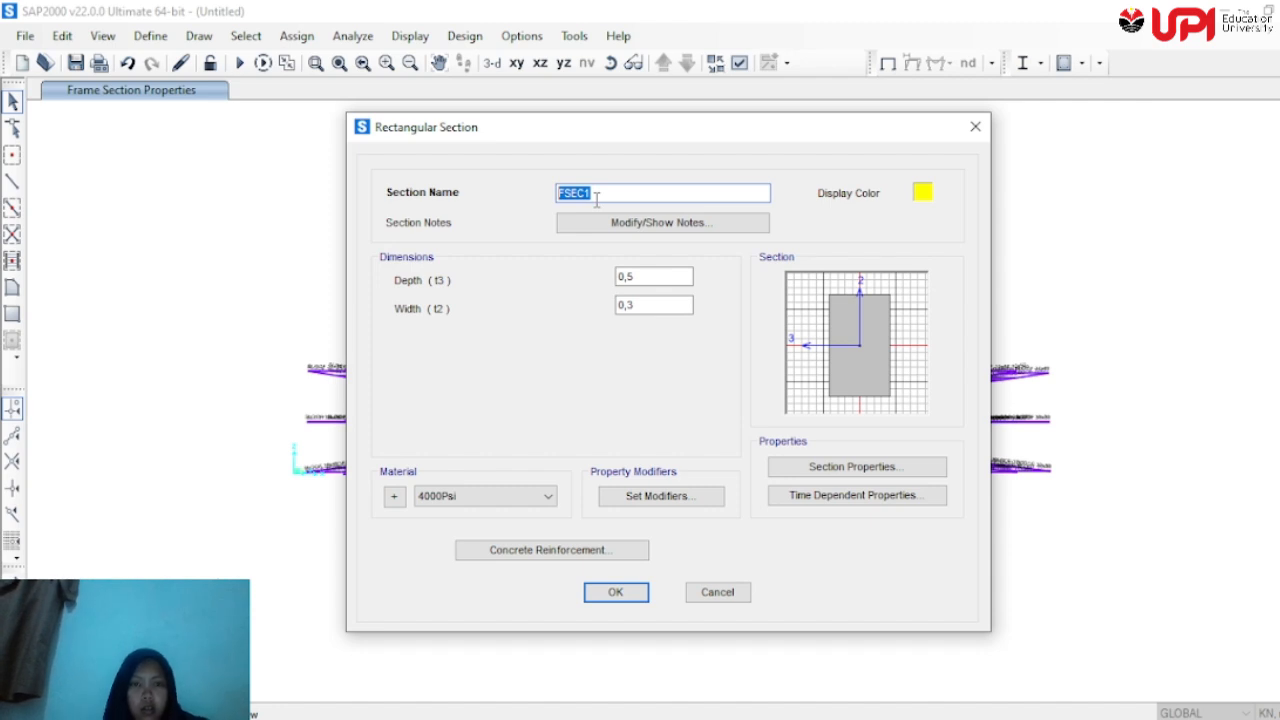
text(Balok Sto)
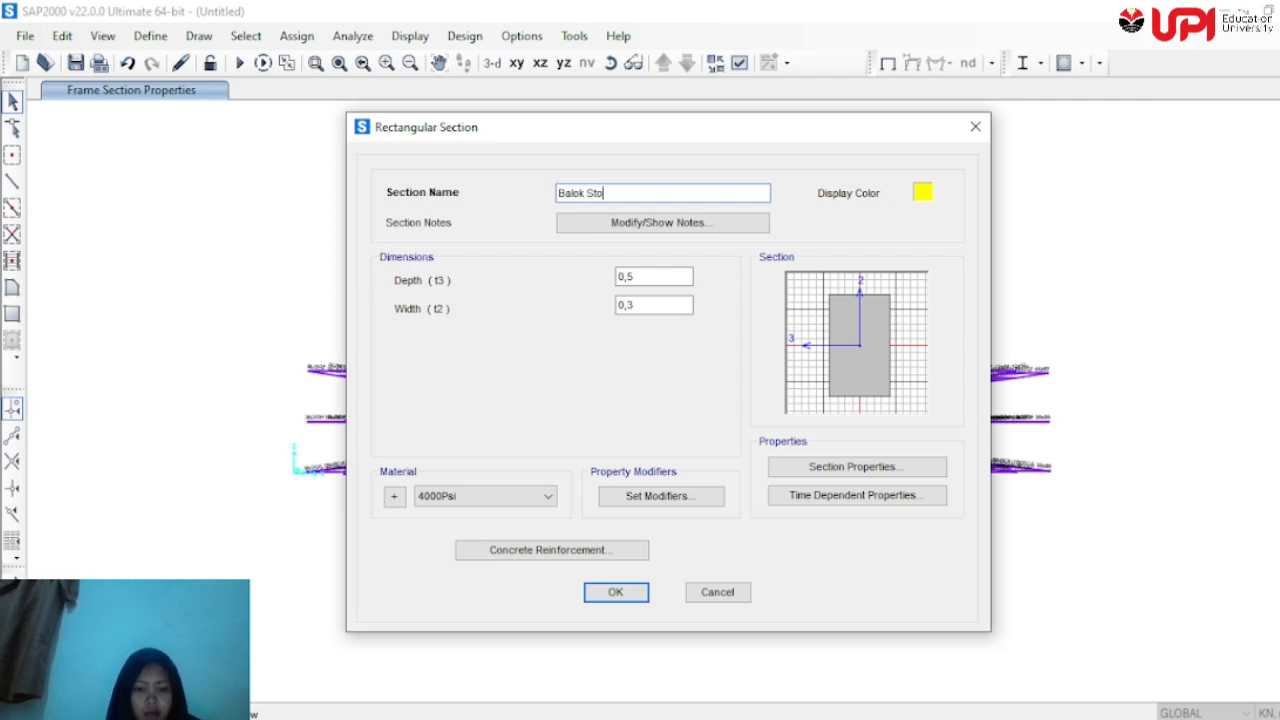
text(ry 2)
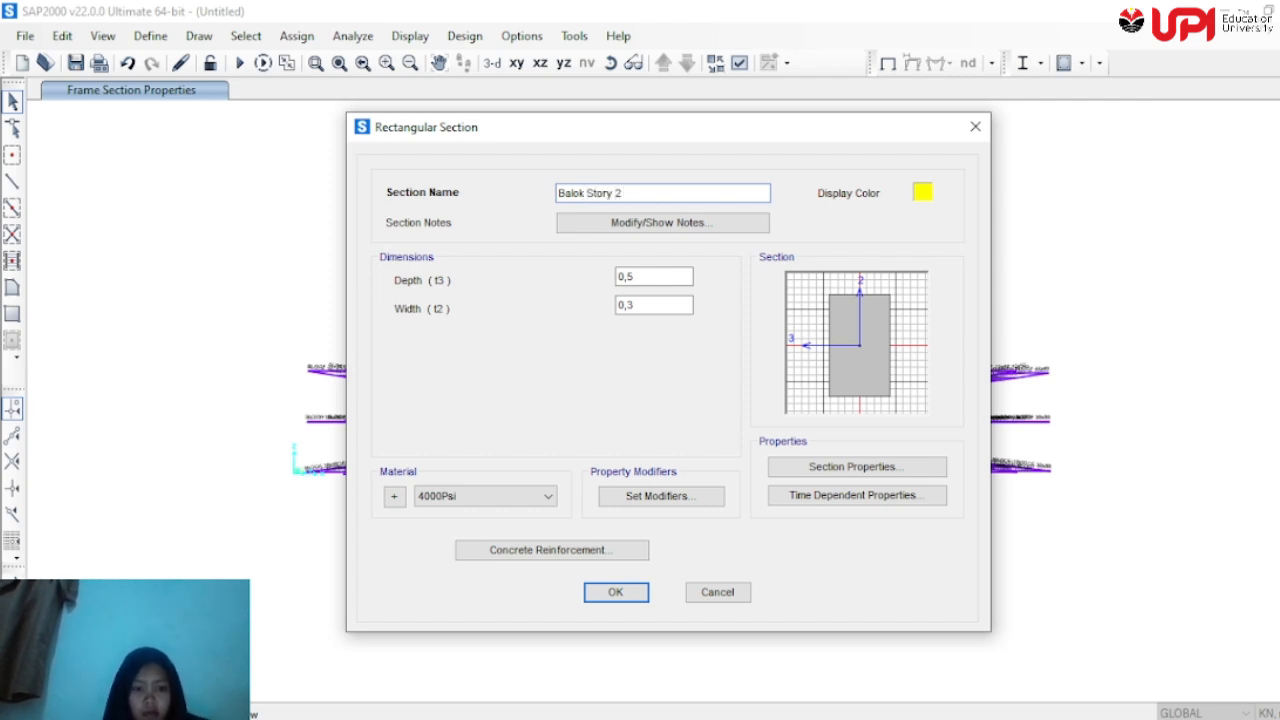
text( 30)
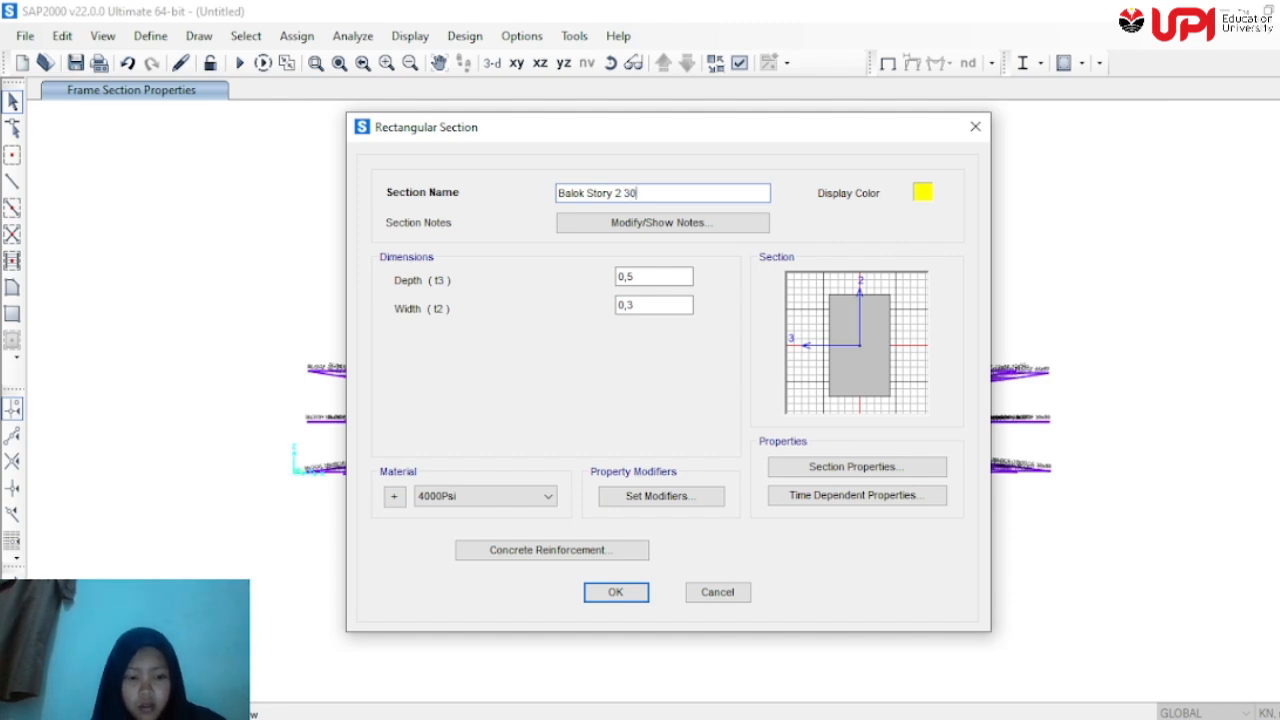
text(x50)
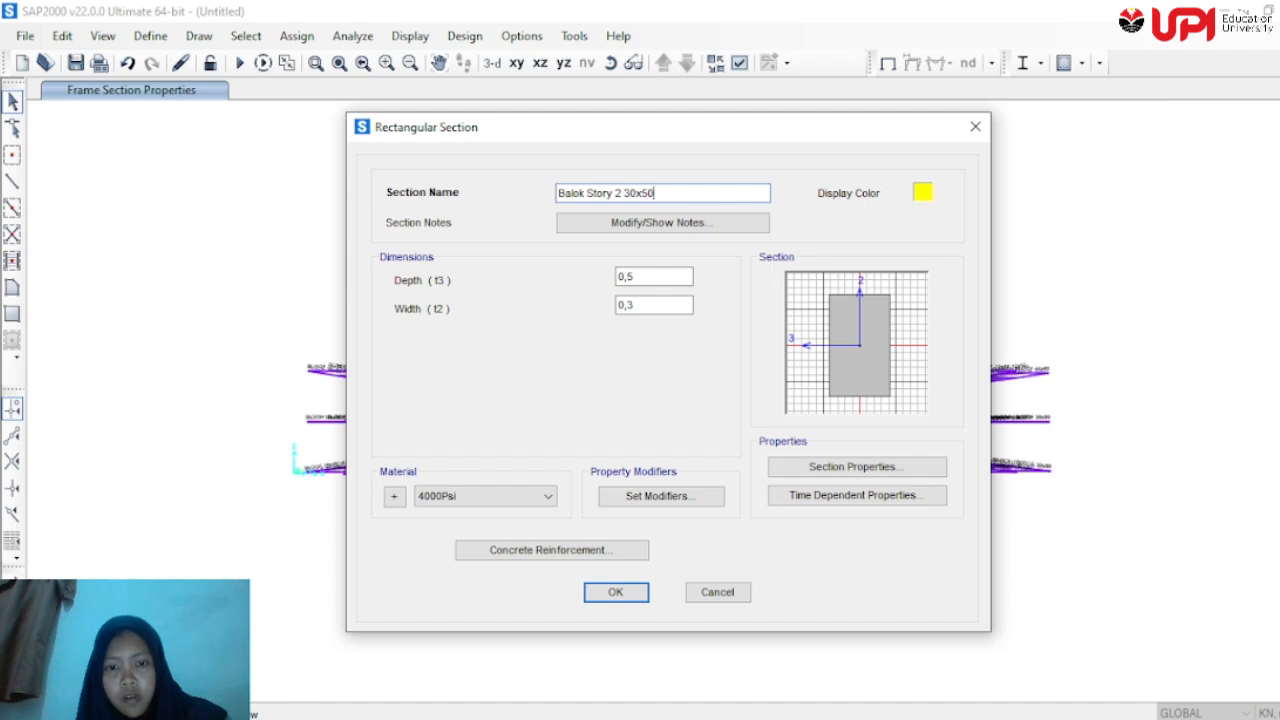
click(640, 594)
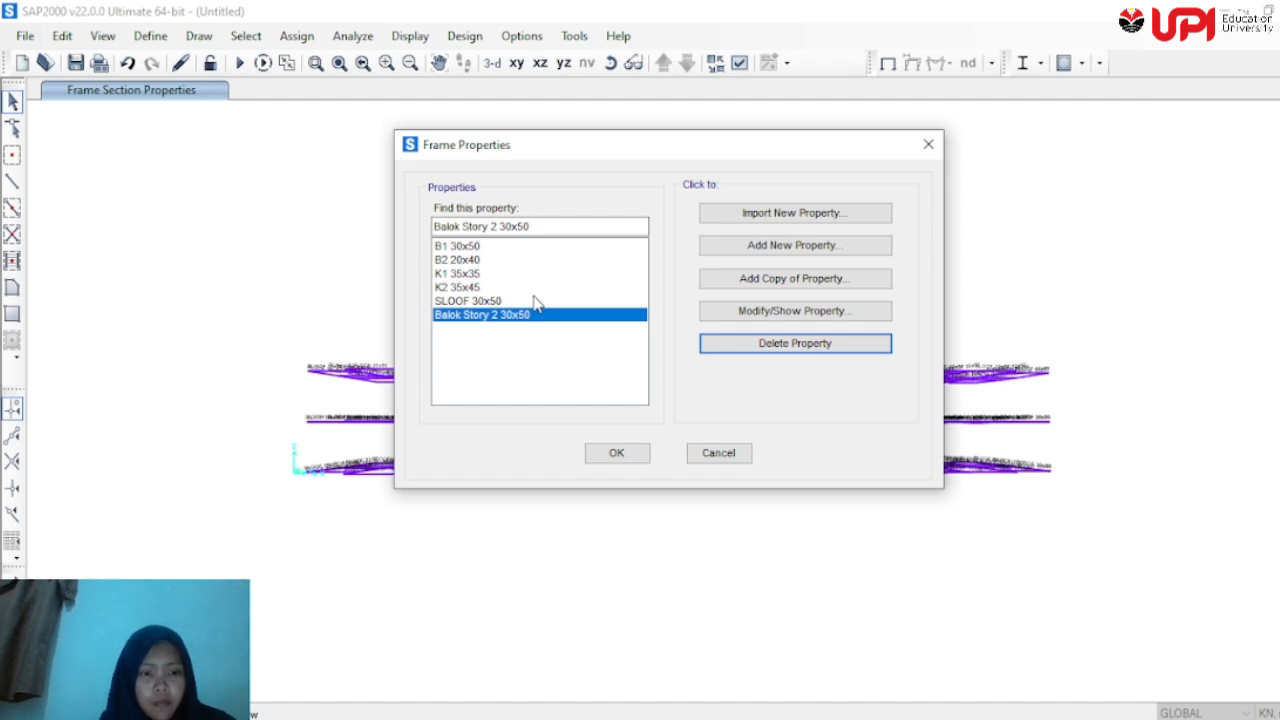
Add a copy of the Balok Story 2 30x50 frame section, named Balok Story 3, with a brown display color
click(760, 281)
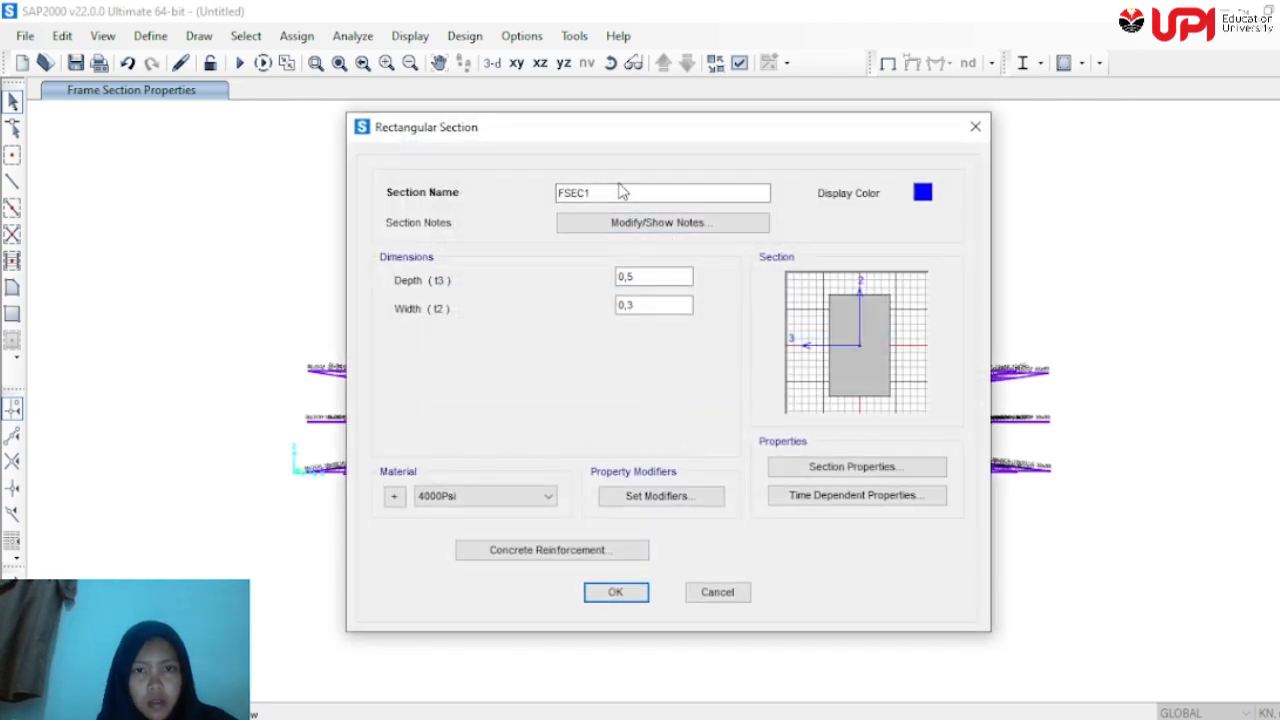
drag(588, 192, 503, 194)
text(Balok Sto)
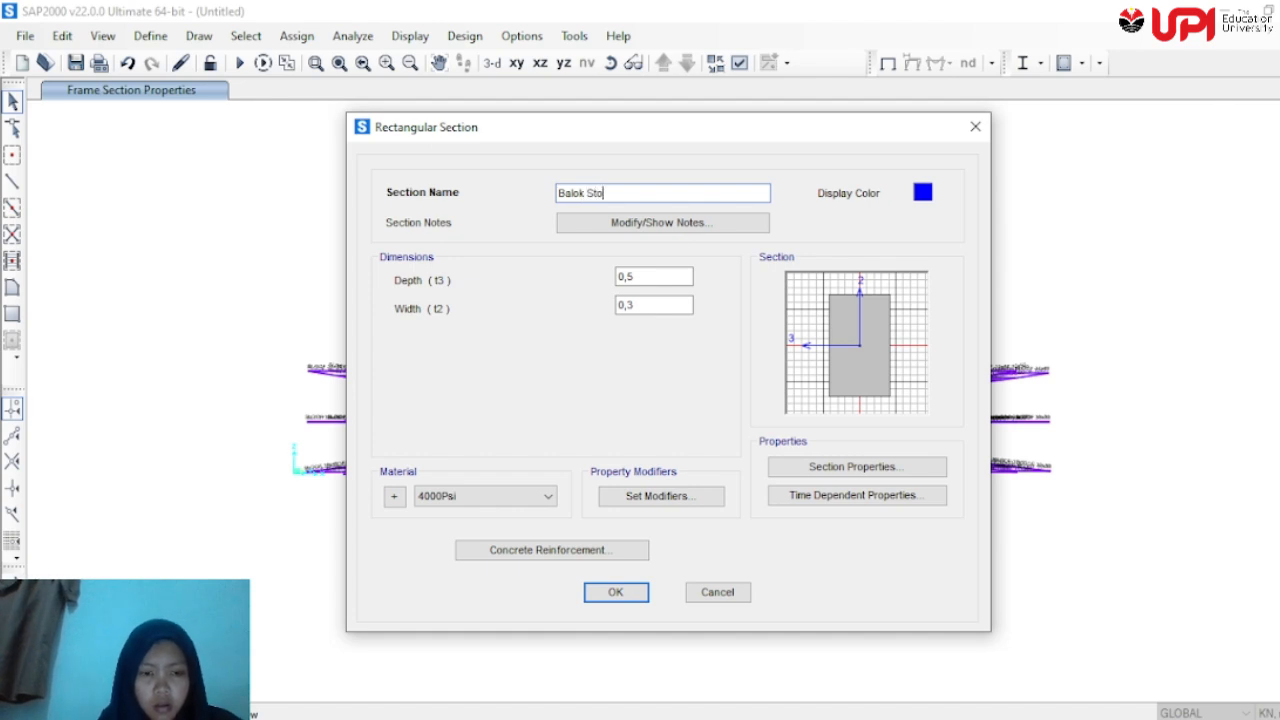
text(ry 3)
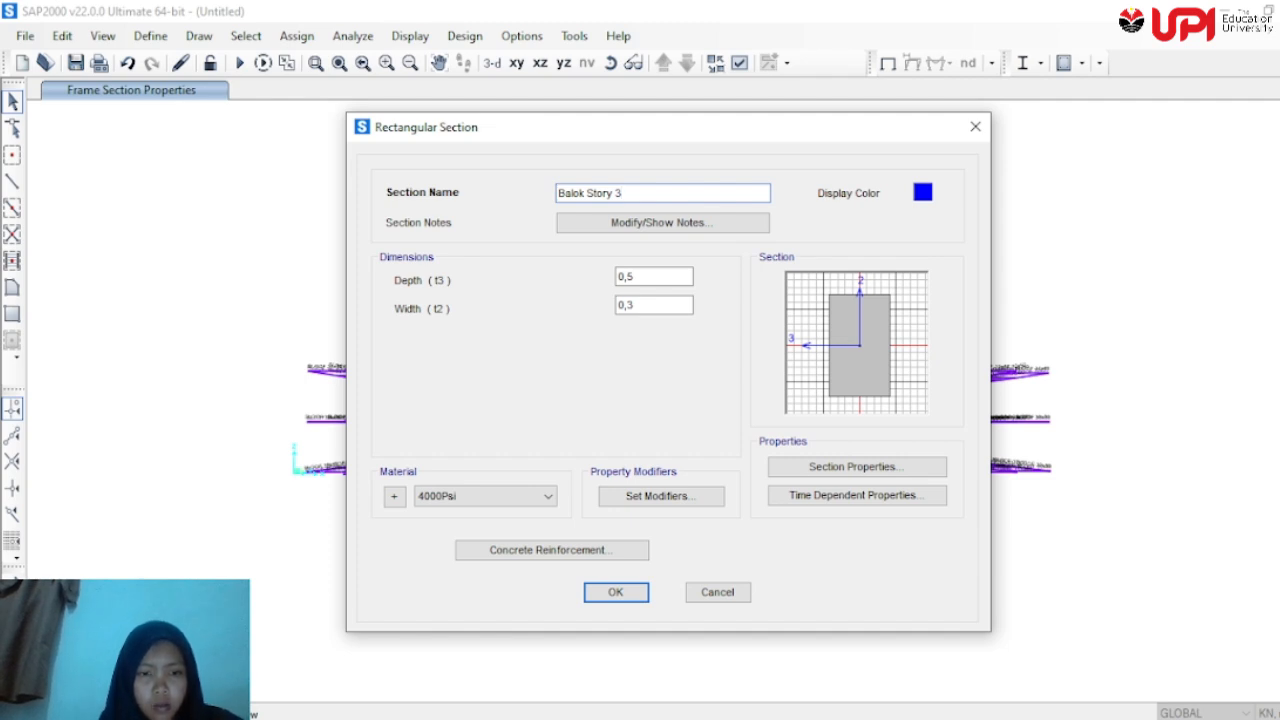
click(922, 192)
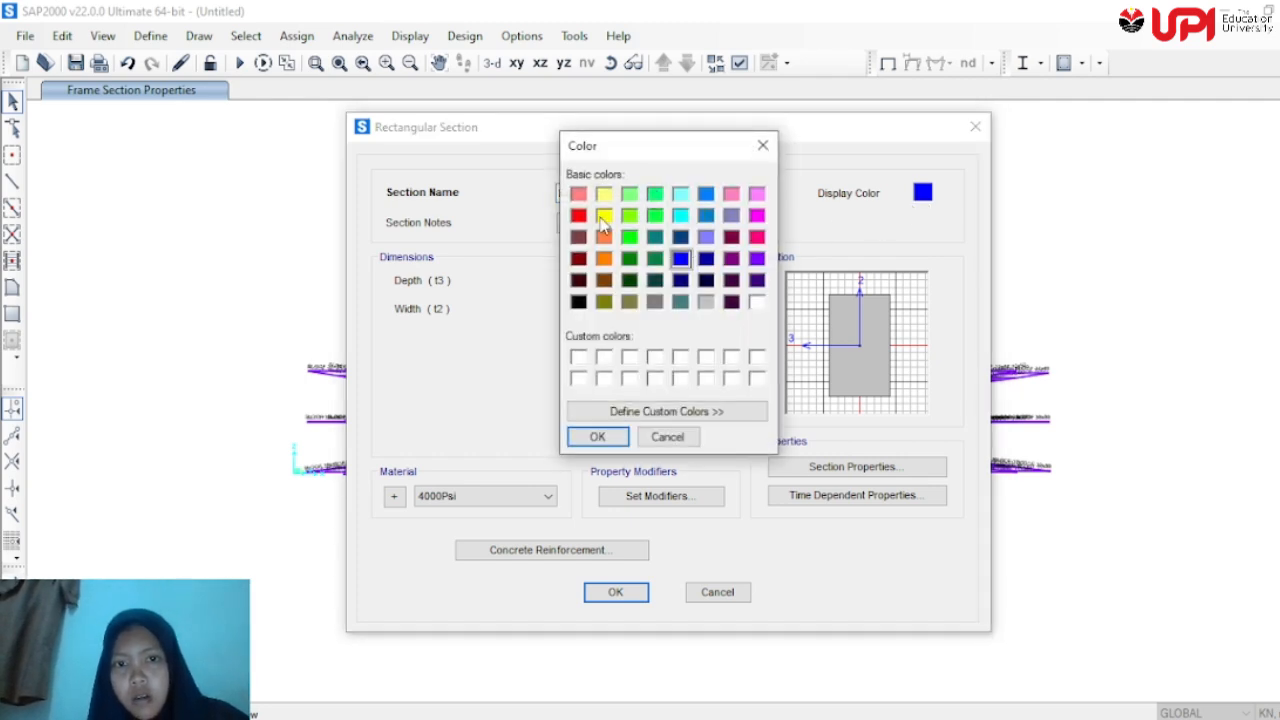
click(604, 280)
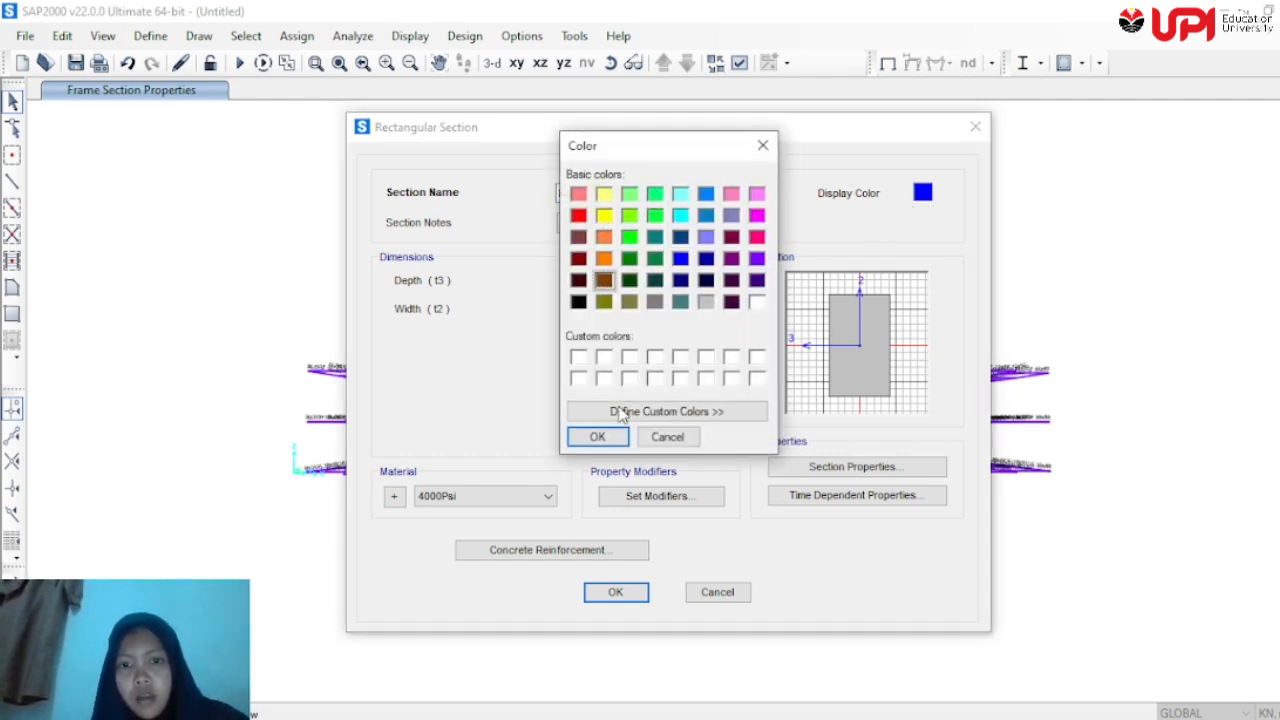
click(597, 437)
click(620, 593)
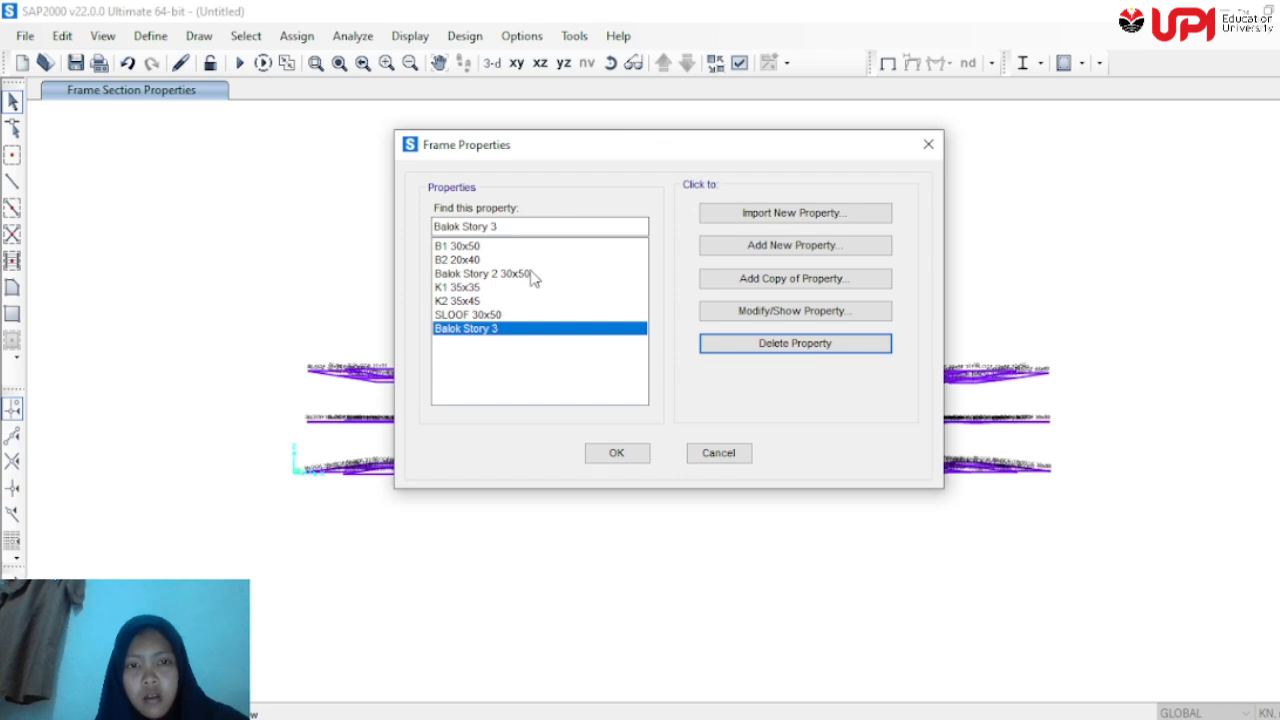
Set the display color of the Balok Story 2 30x50 frame section to brown
click(527, 274)
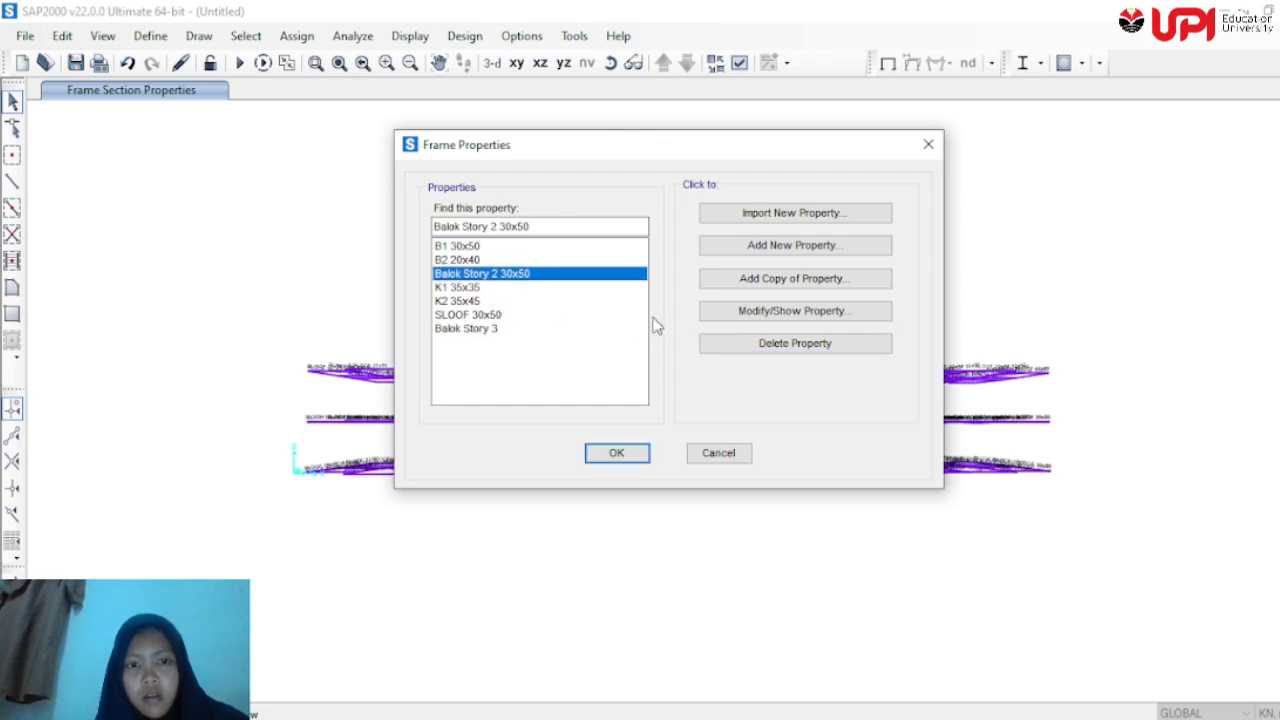
click(800, 312)
click(922, 194)
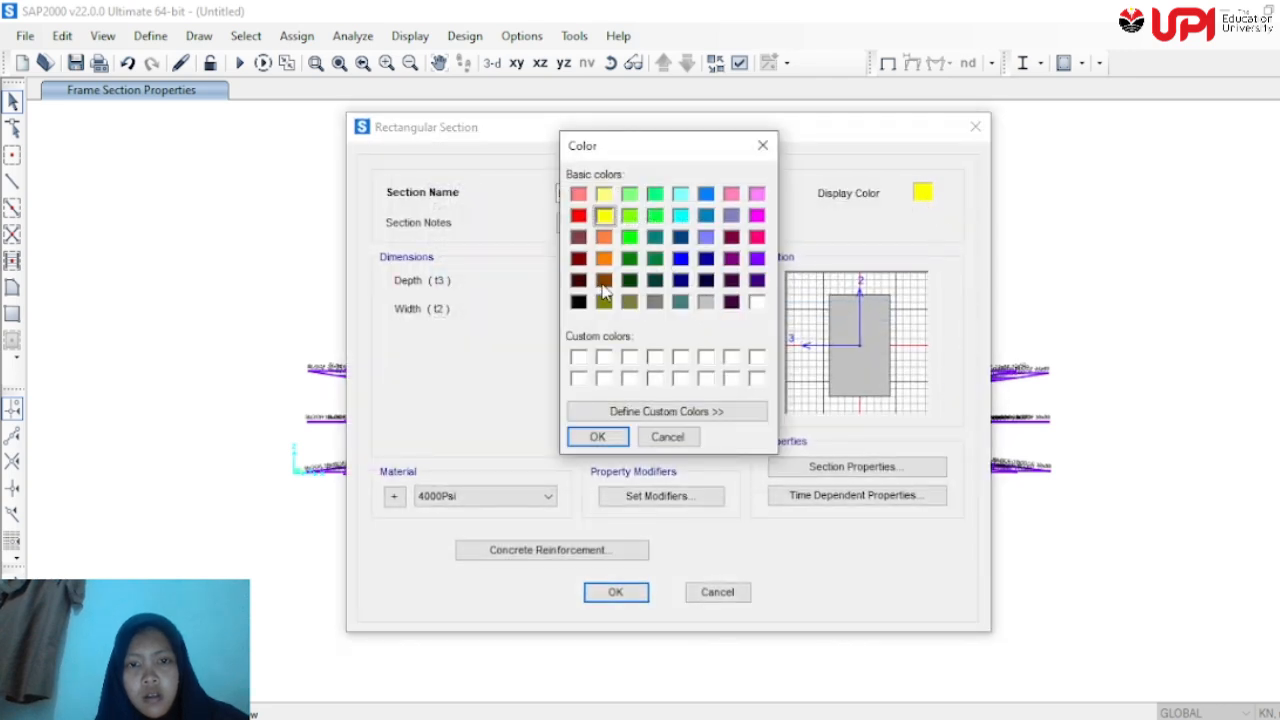
click(603, 283)
click(598, 437)
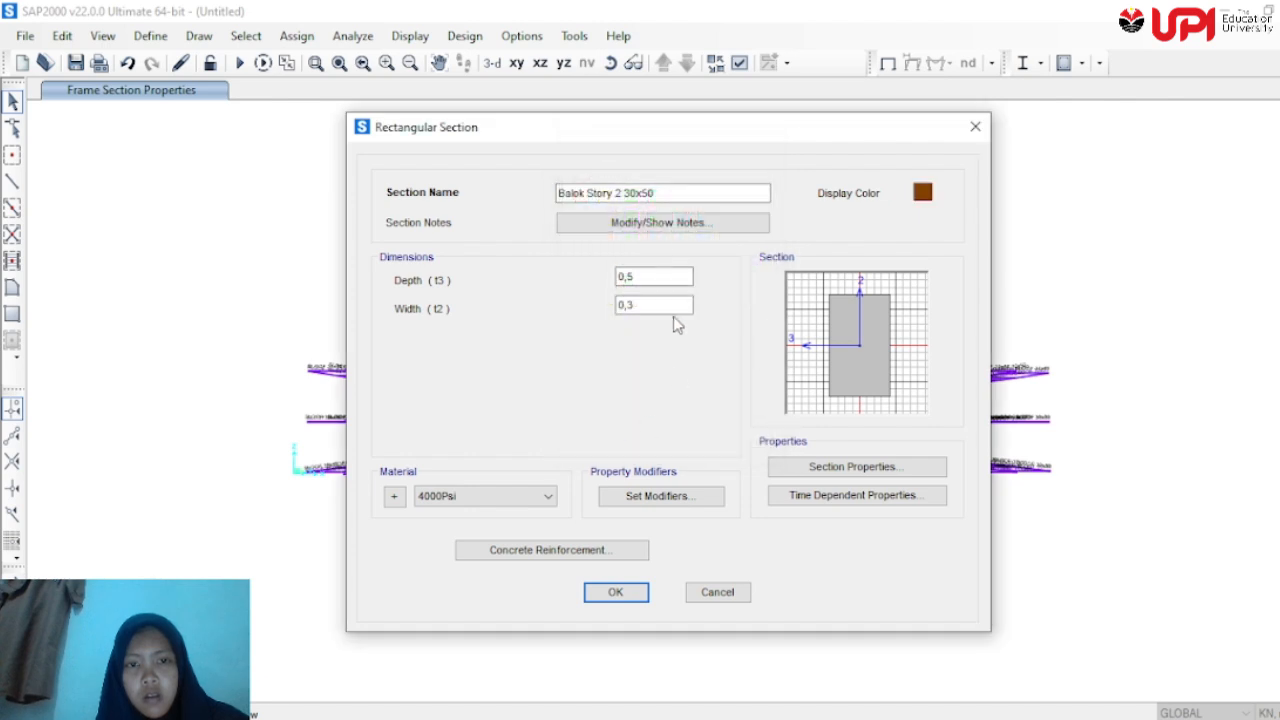
click(622, 595)
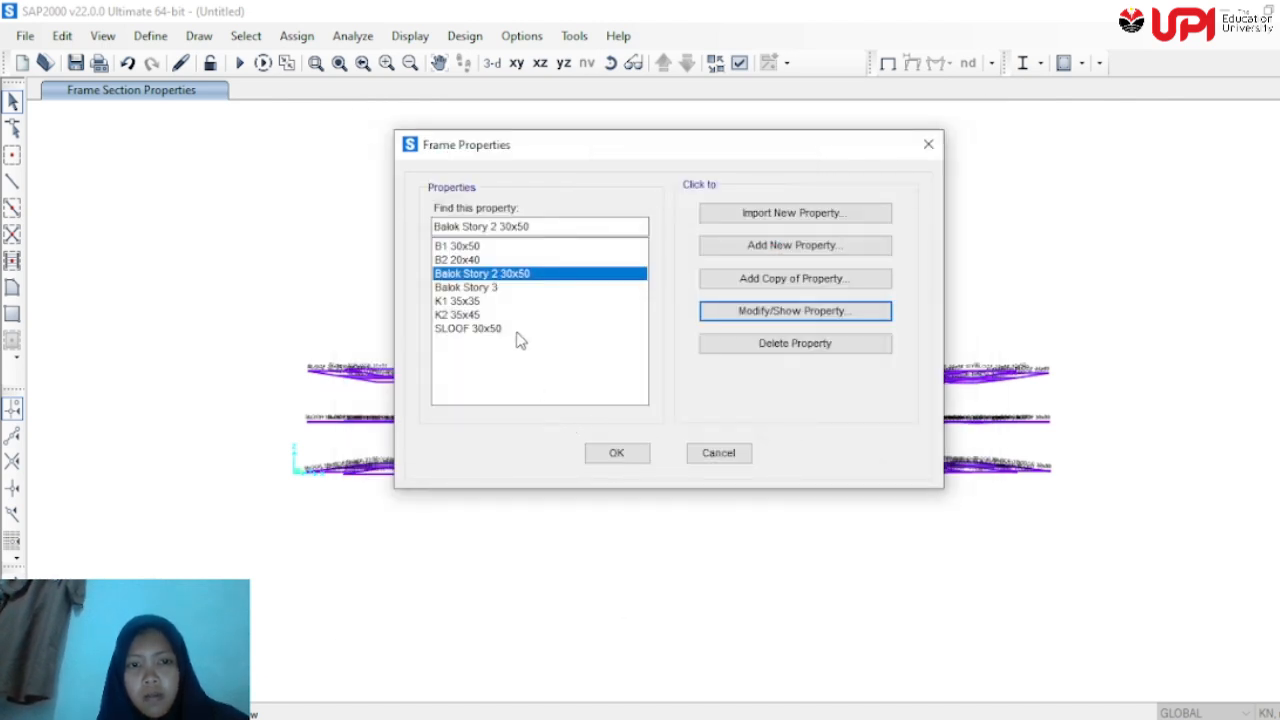
Rename the Balok Story 3 frame section as Balok Story 3 50x30
drag(490, 289, 751, 323)
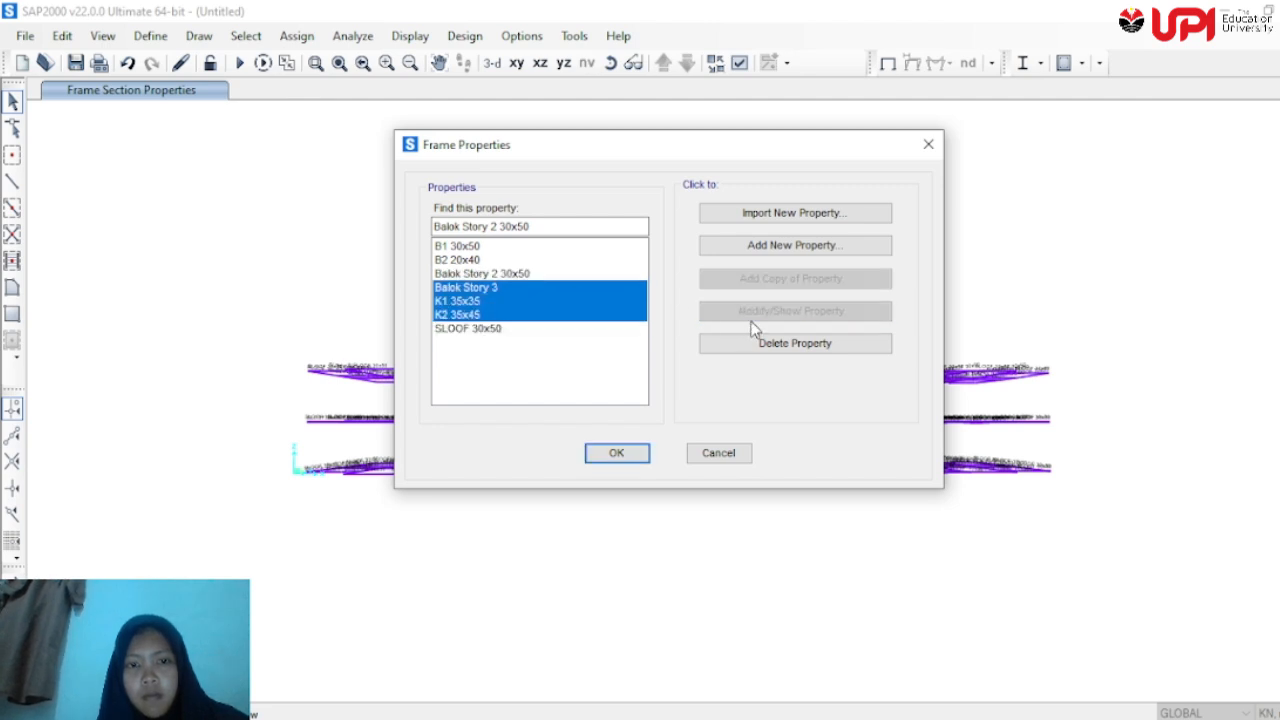
click(551, 288)
click(776, 312)
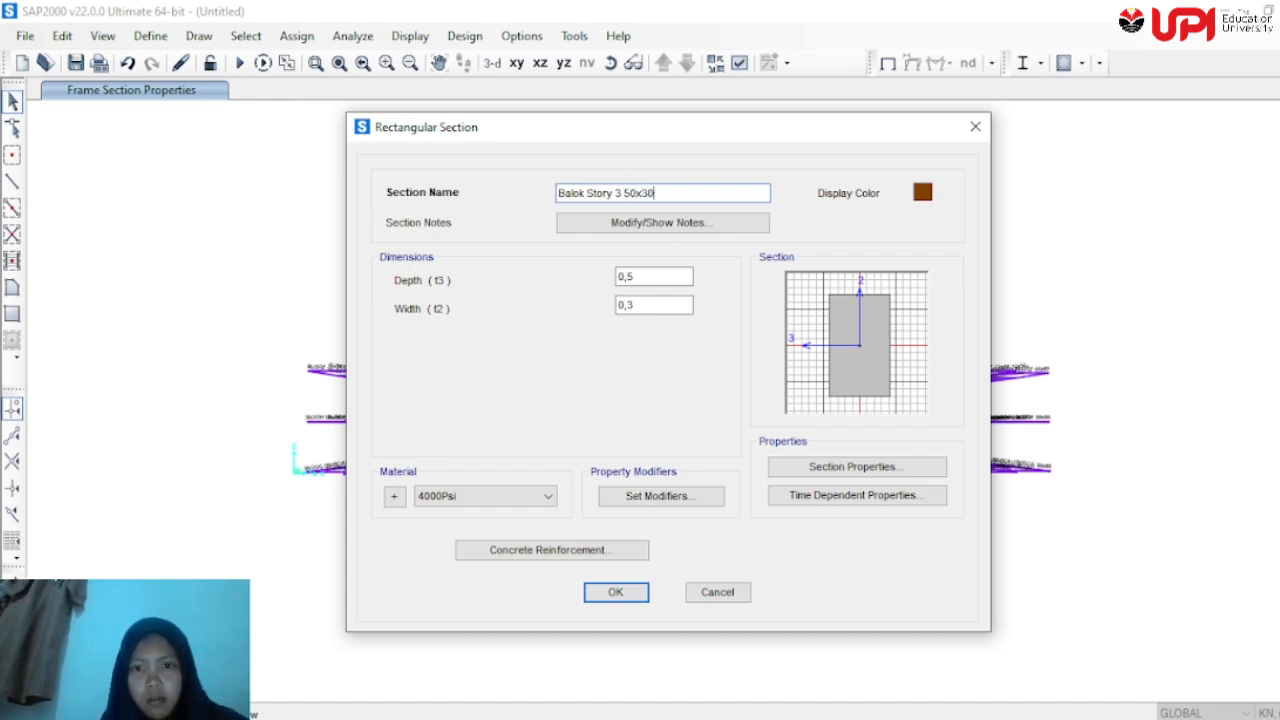
click(638, 594)
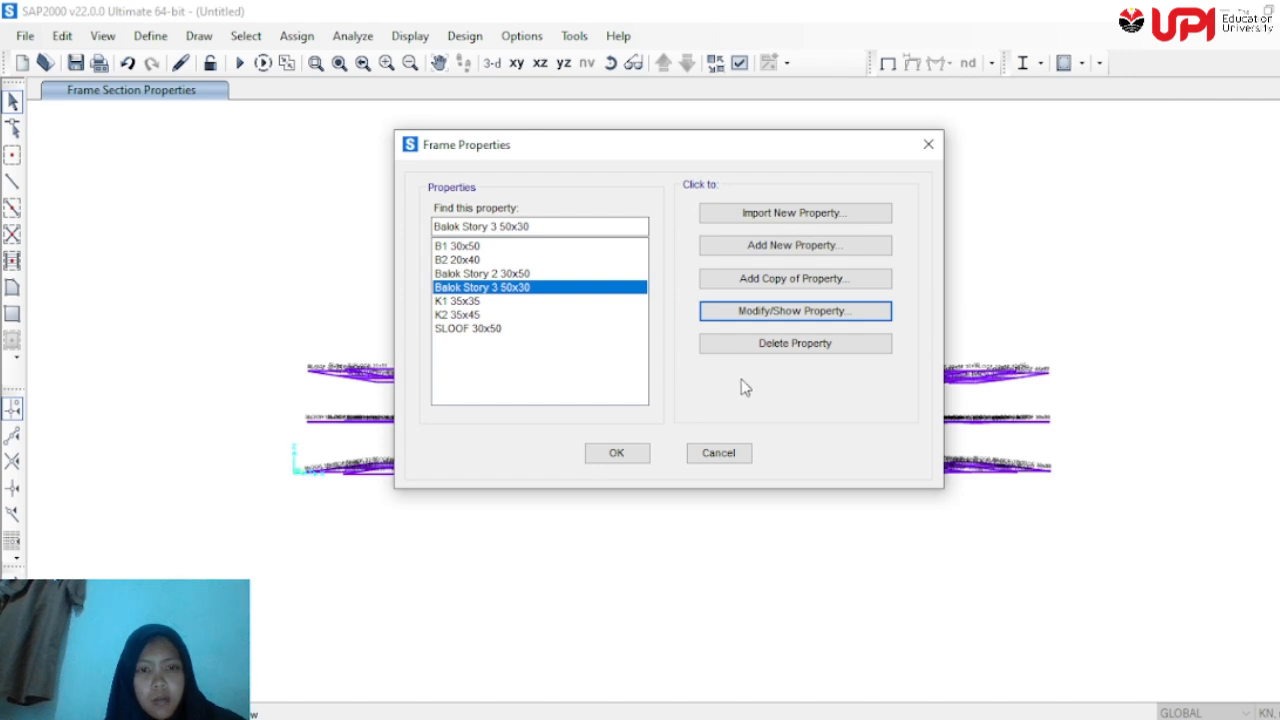
Add a copy of the Balok Story 3 50x30 frame section named Ringg Balk 30x50 and accept the frame property definitions
click(761, 285)
click(761, 285)
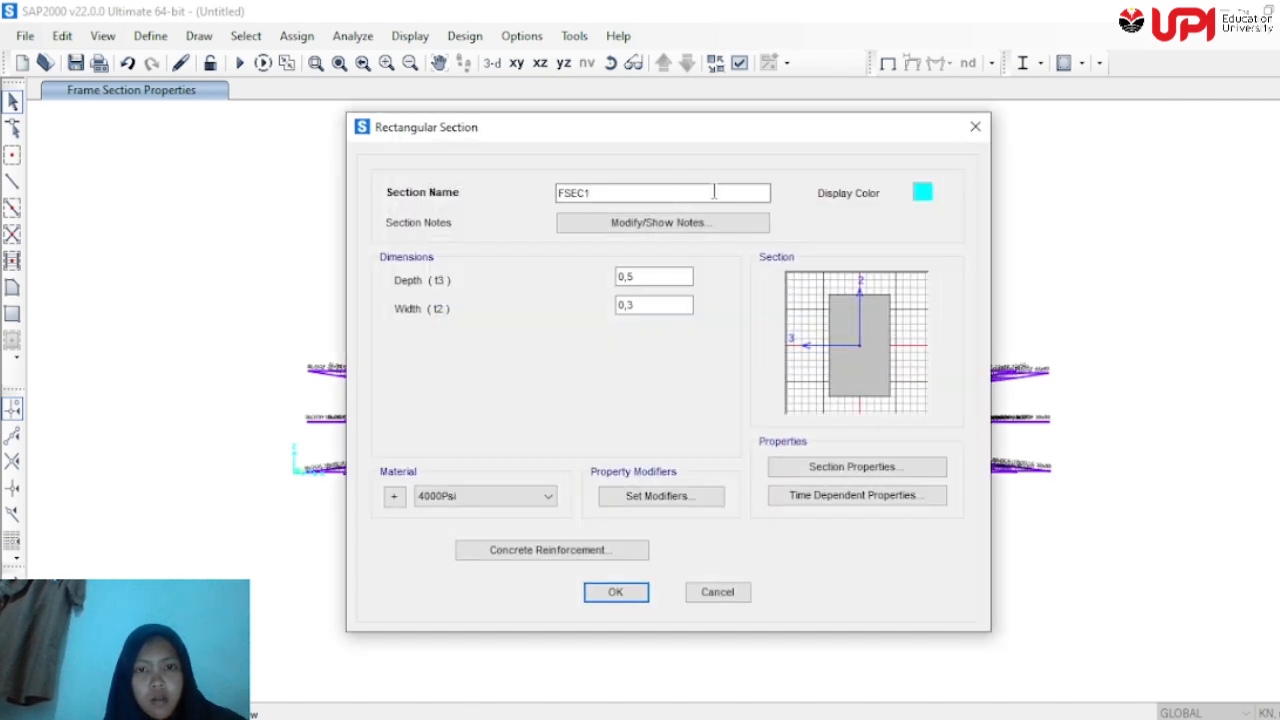
drag(675, 196, 526, 194)
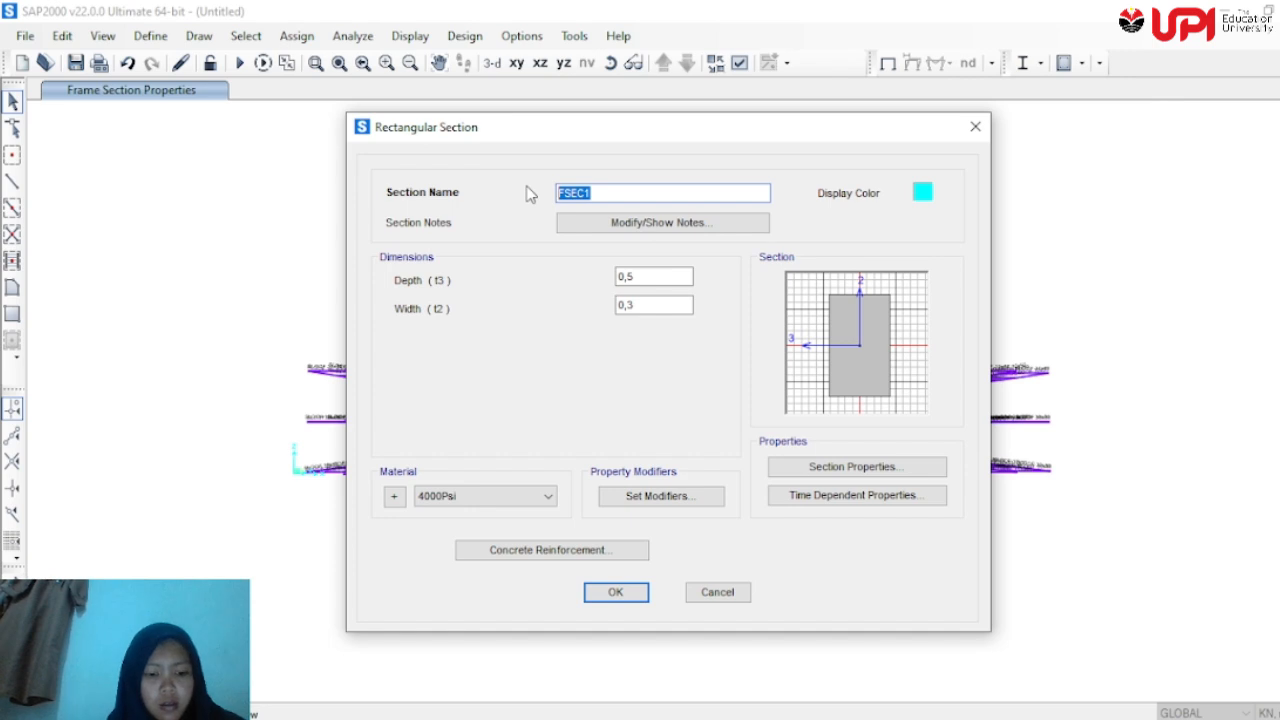
text(Ringg Balk 30x50)
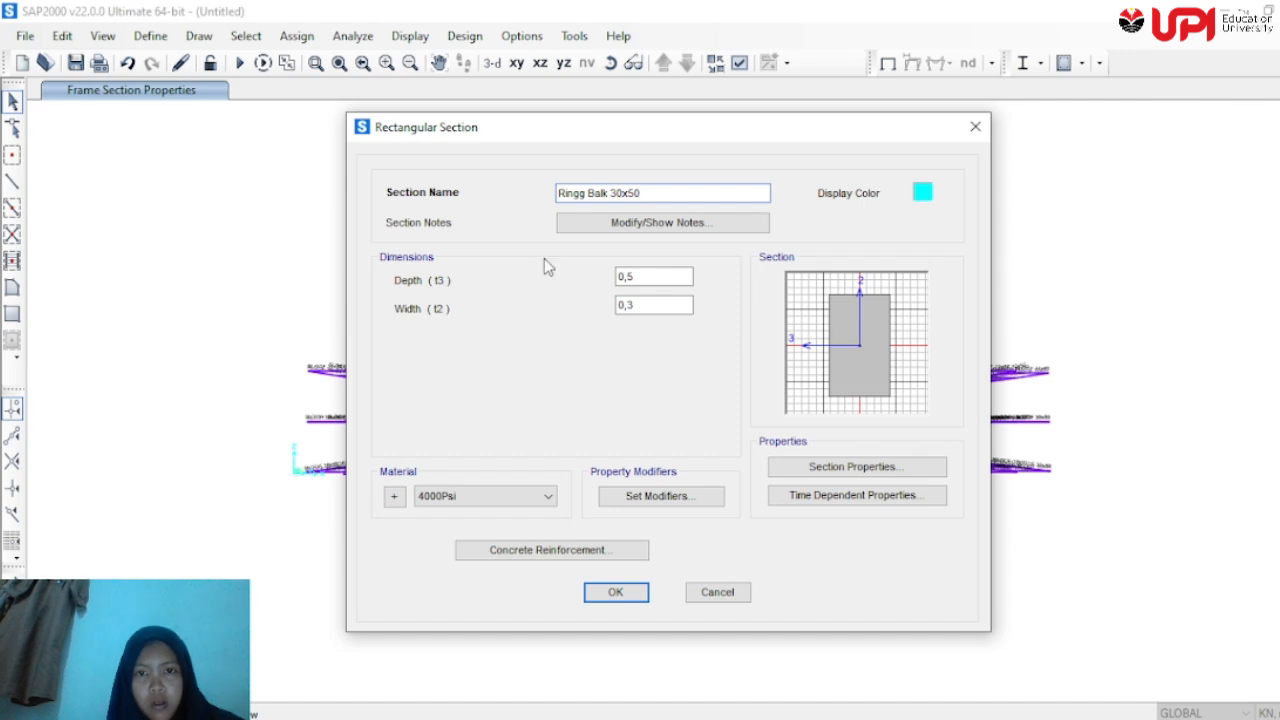
click(615, 592)
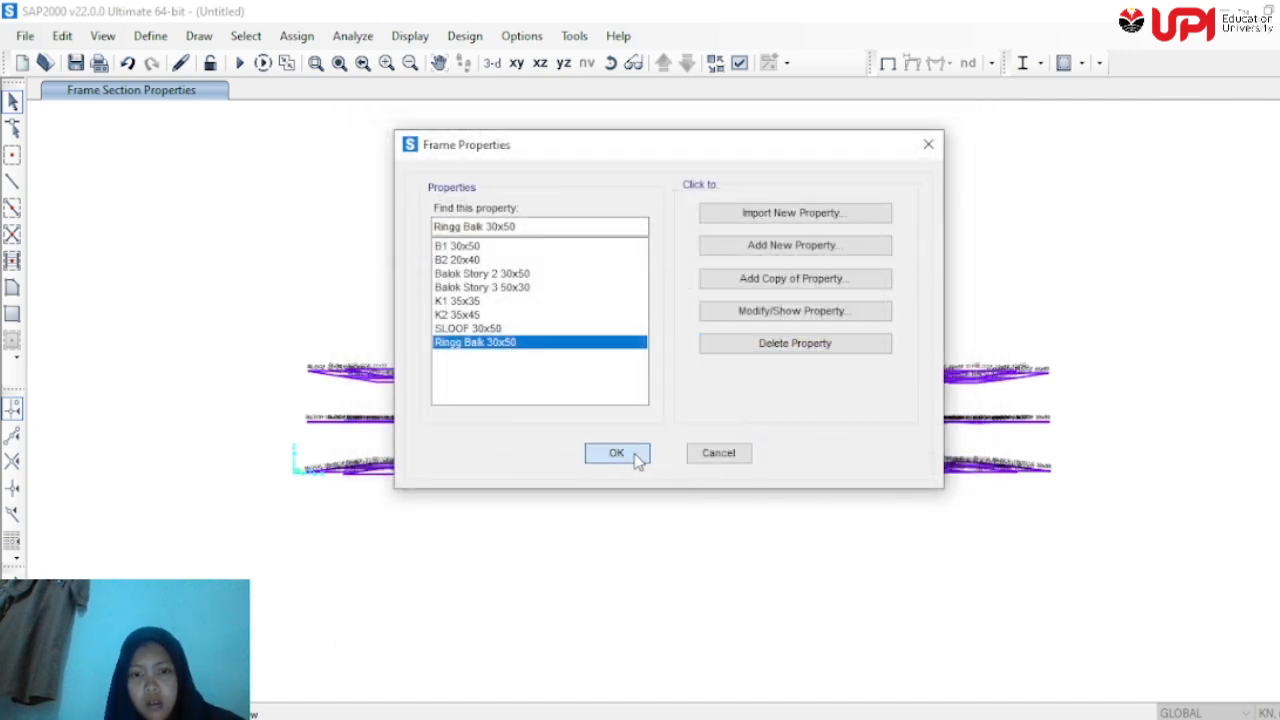
click(616, 453)
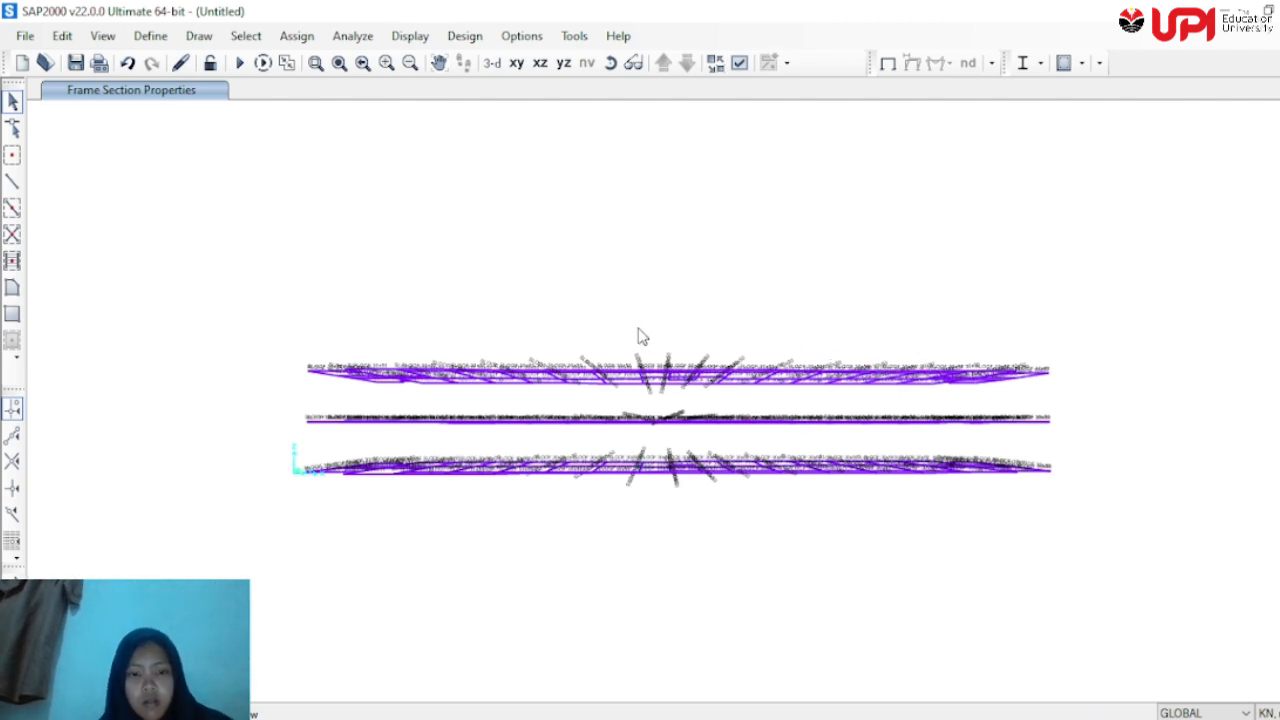
drag(1073, 317, 230, 437)
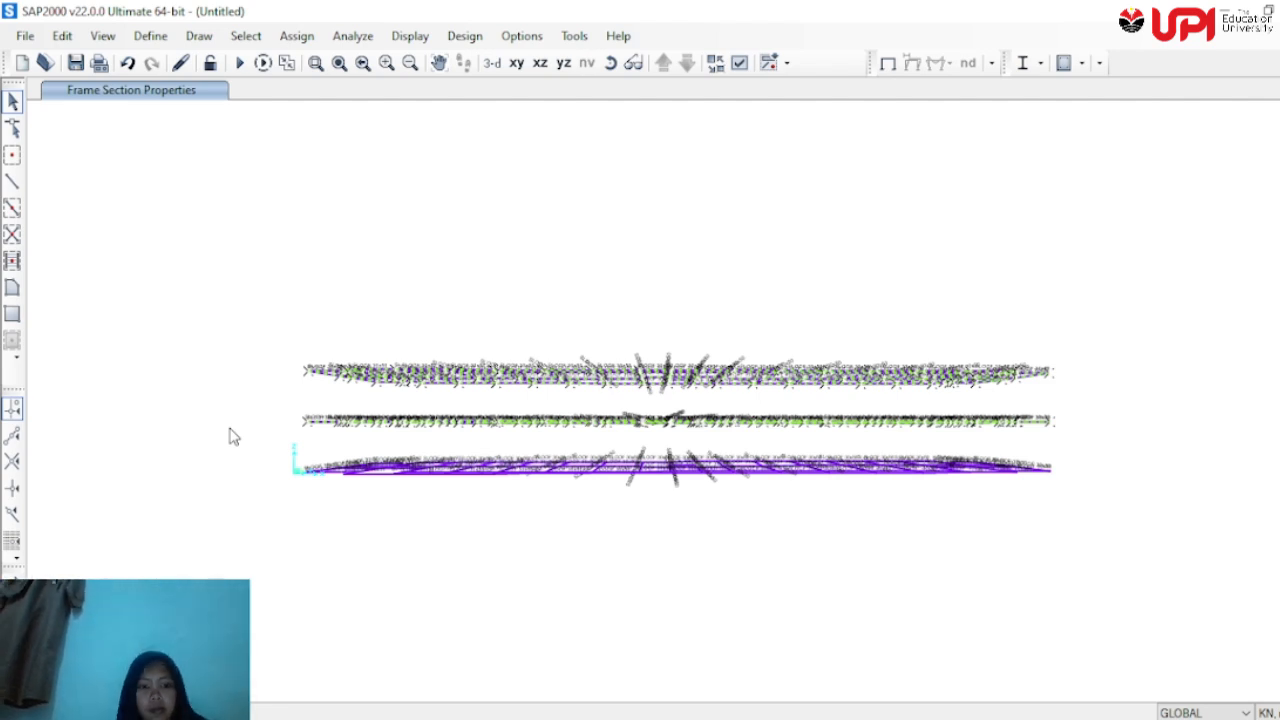
right_click(495, 372)
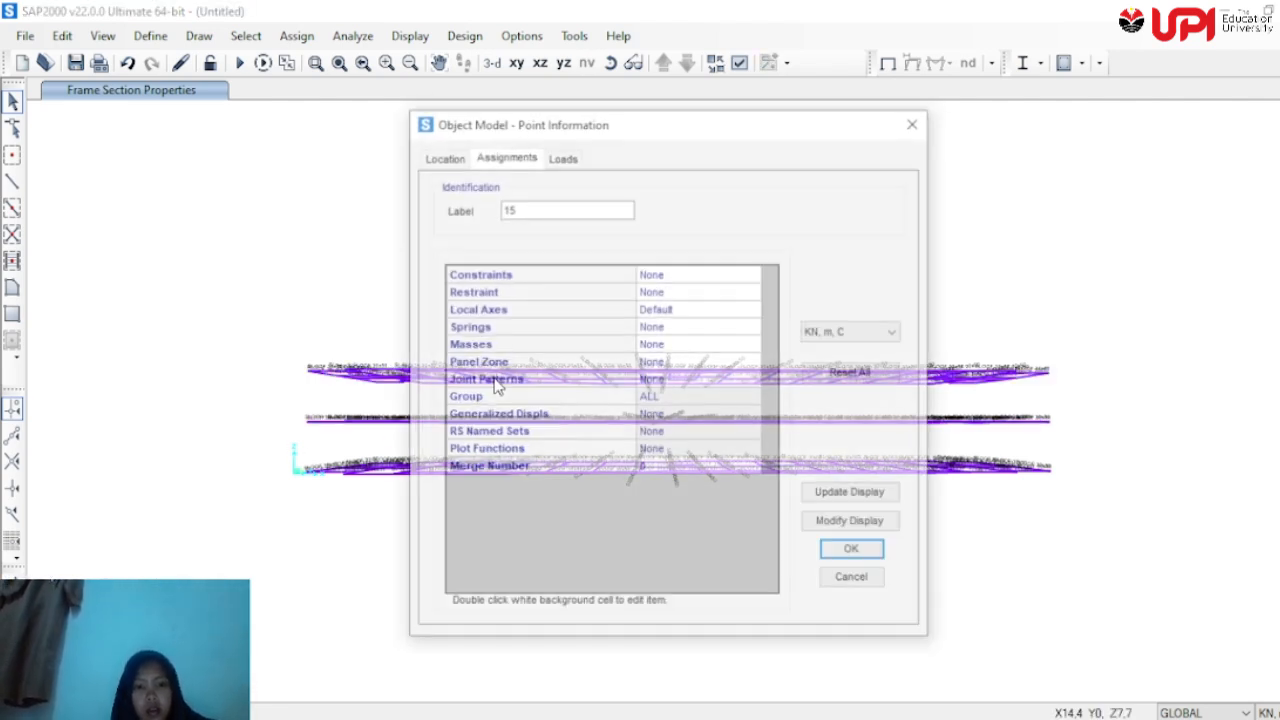
click(915, 121)
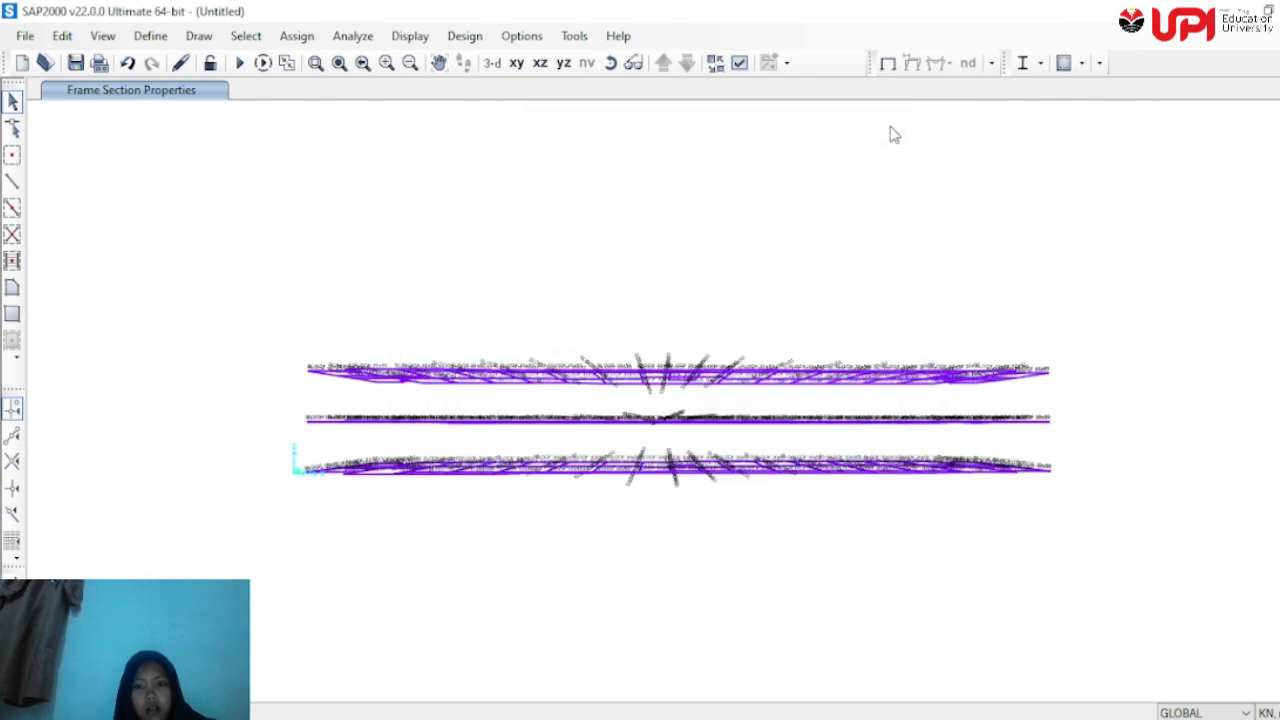
right_click(870, 136)
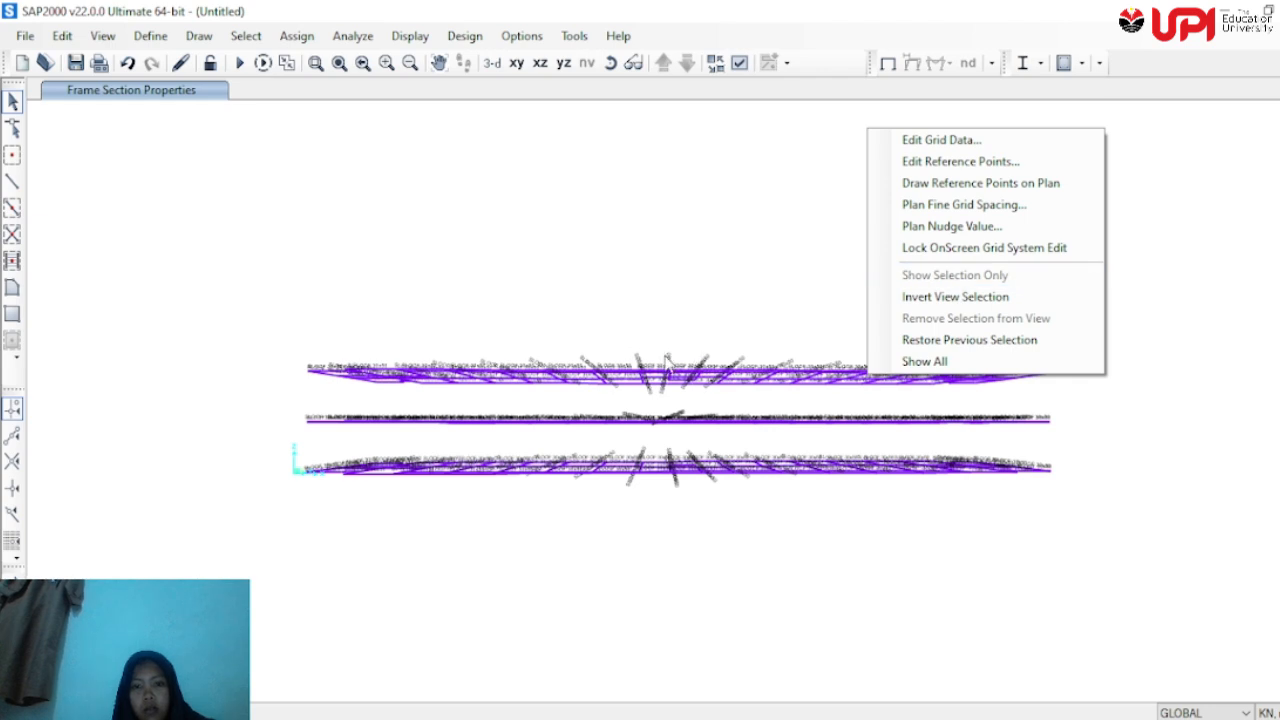
click(665, 356)
Select the beams of the two upper floor levels and show only that selection
drag(1106, 310, 294, 444)
right_click(835, 668)
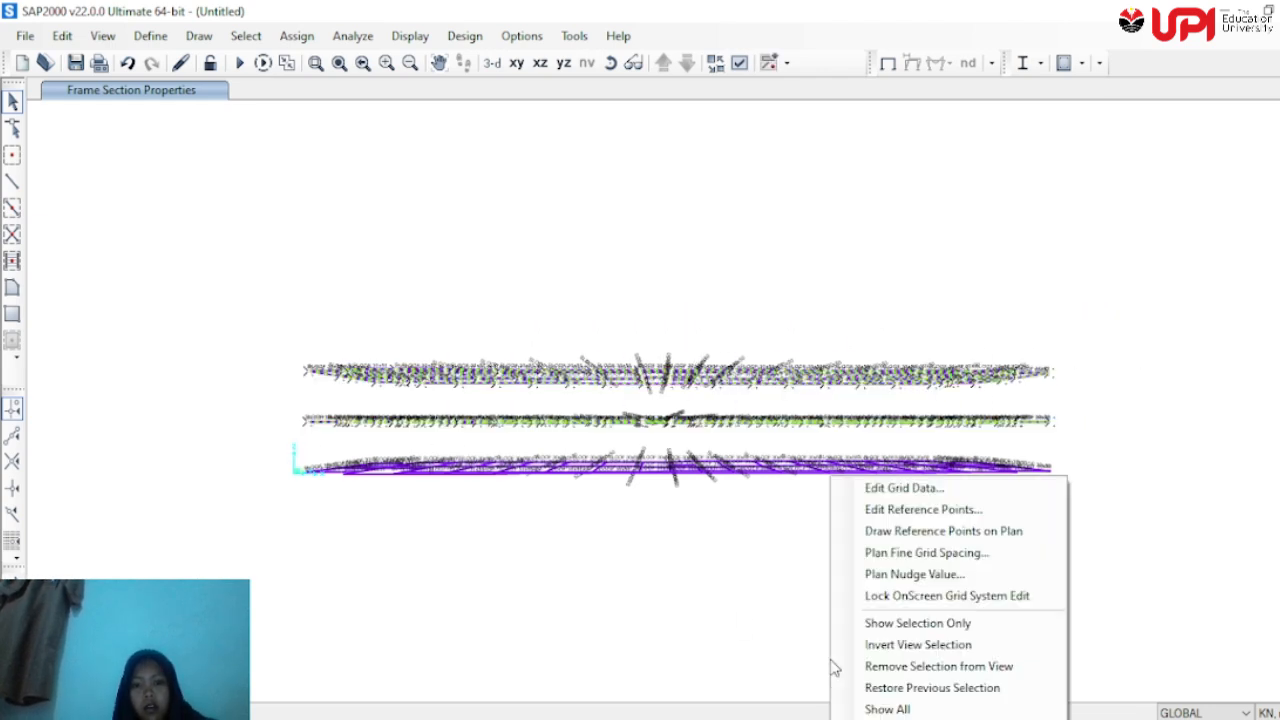
click(889, 622)
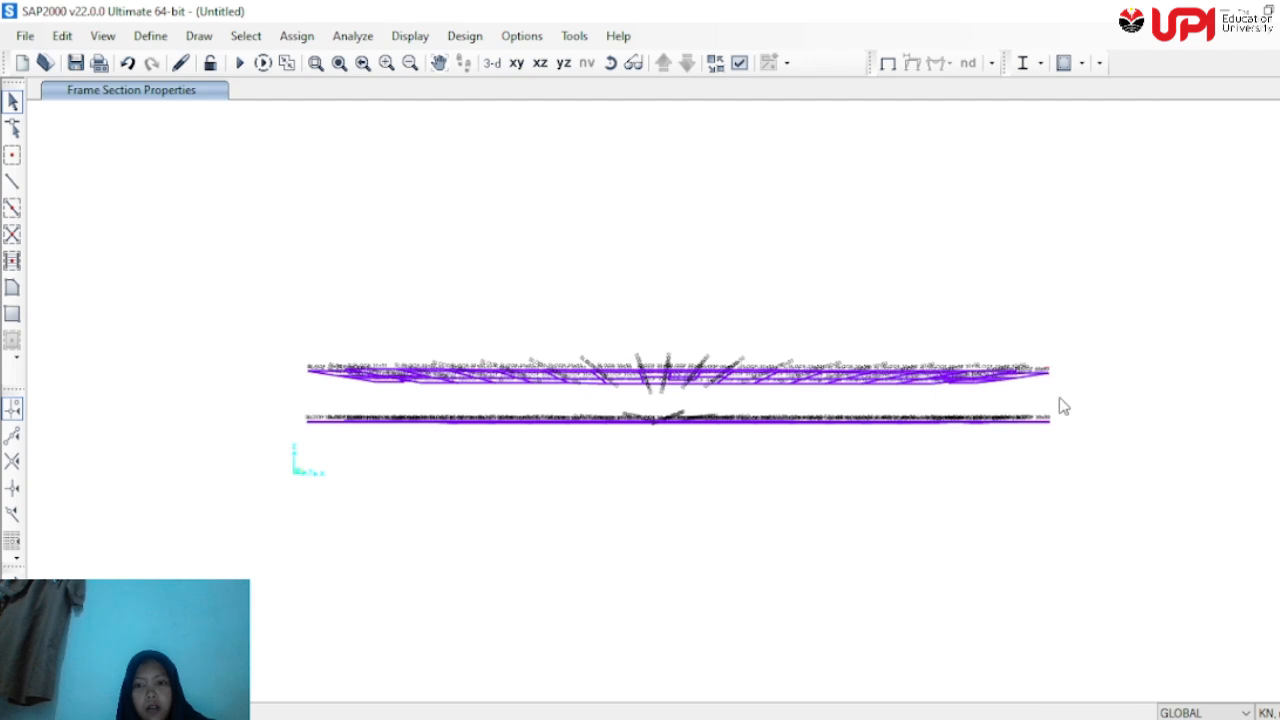
Assign the Balok Story 2 30x50 section to all beams of the lower of the two displayed levels
drag(1065, 402, 295, 450)
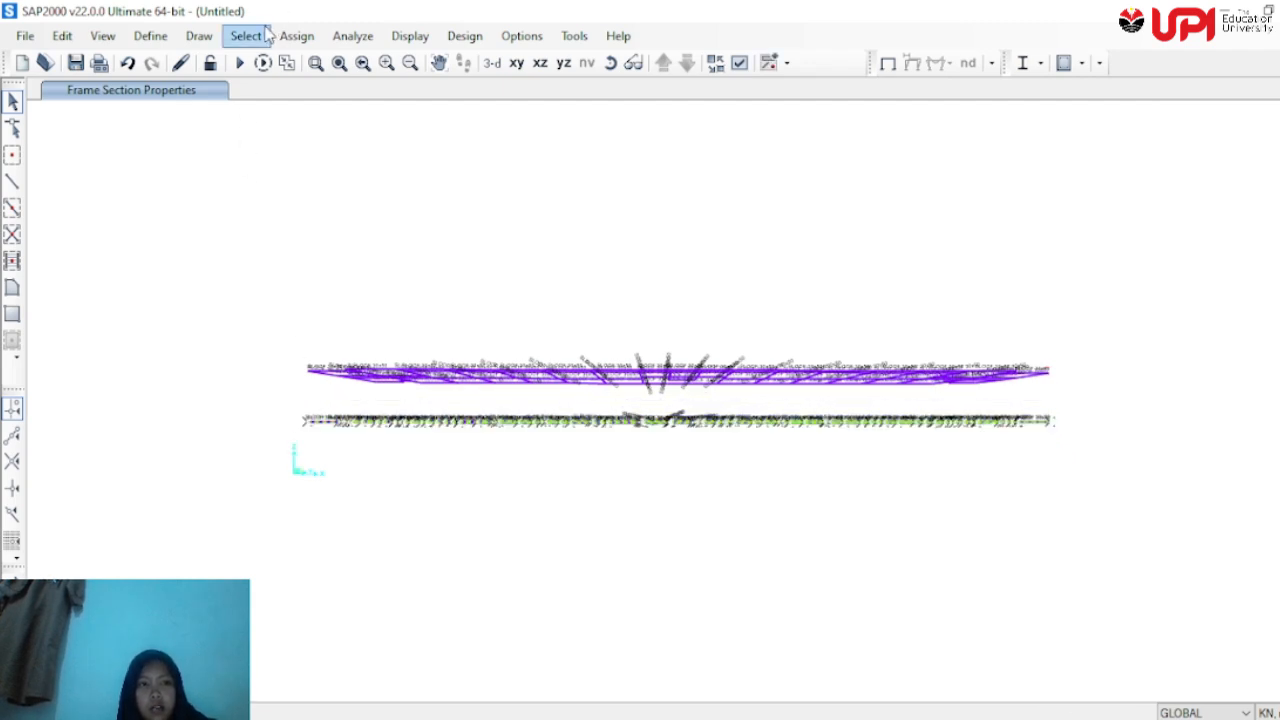
click(297, 36)
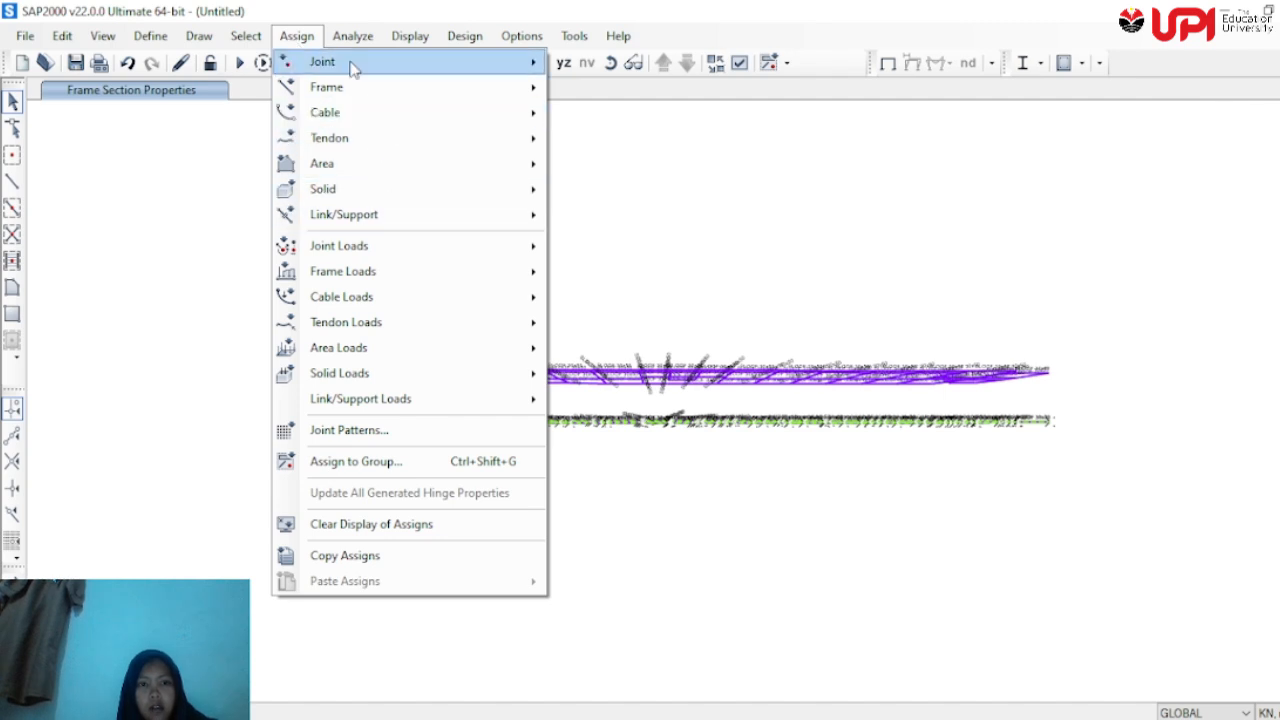
mouse_move(360, 87)
click(607, 90)
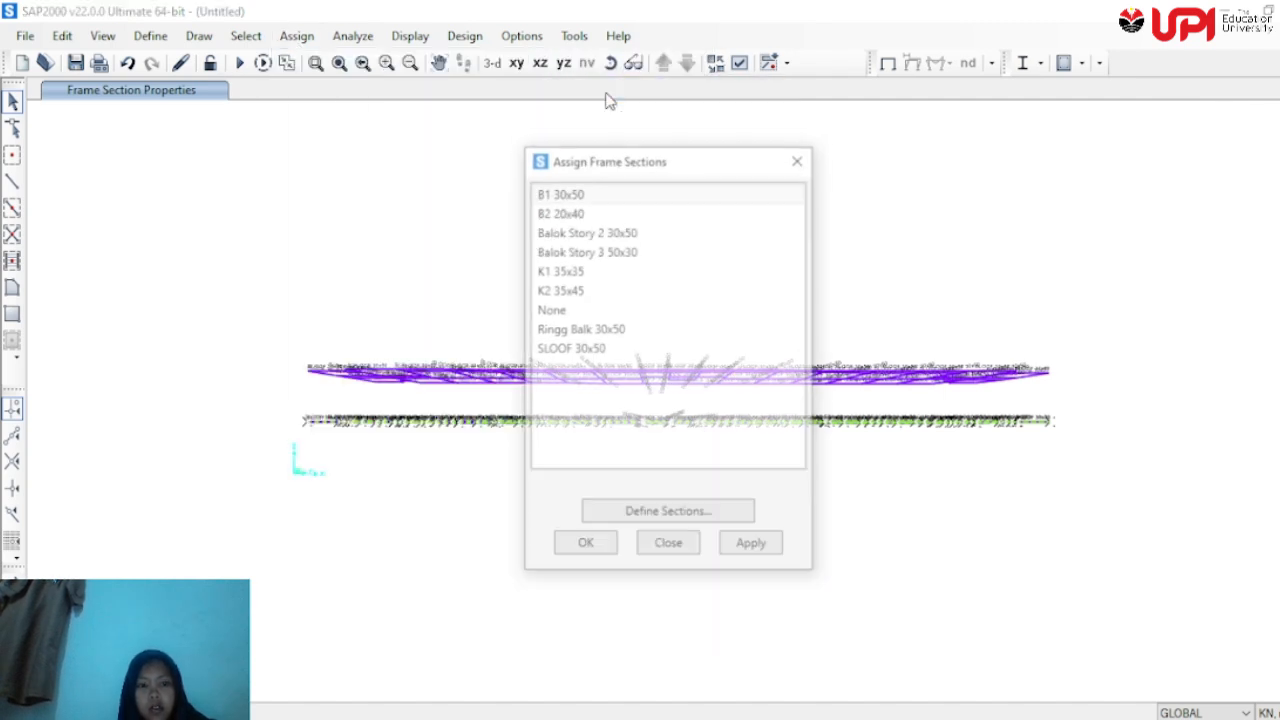
click(620, 236)
click(762, 547)
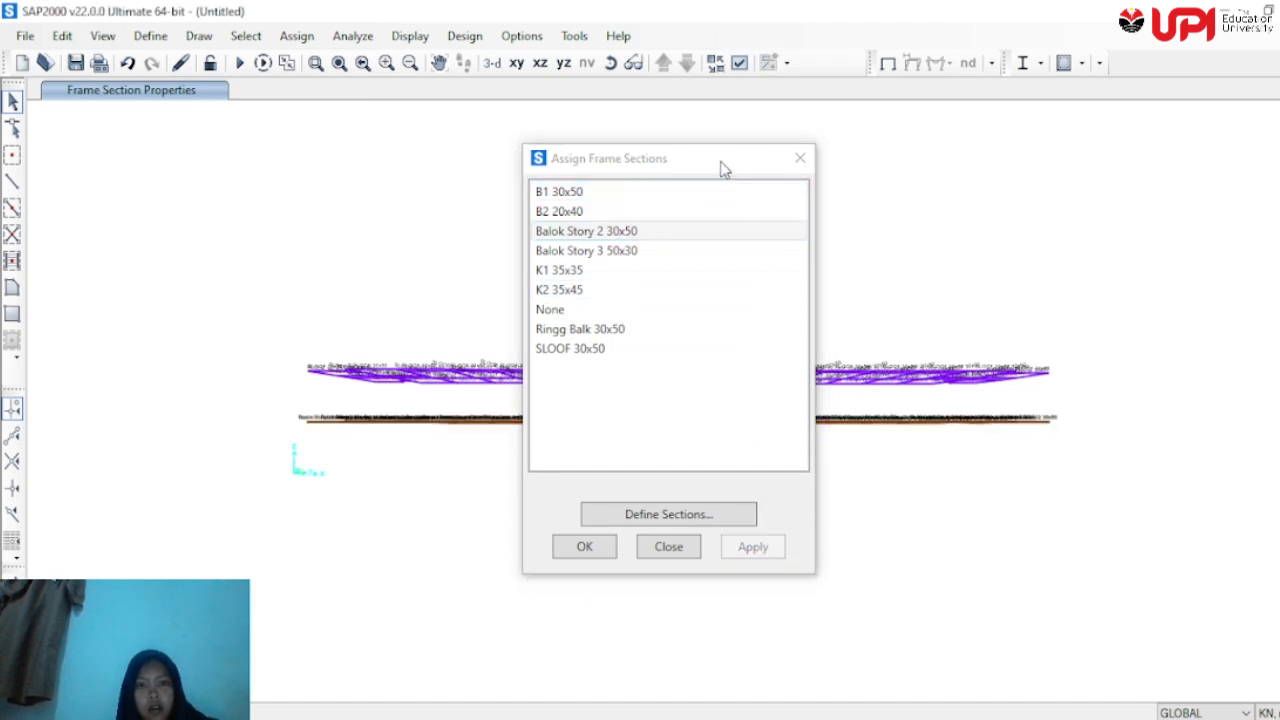
Assign the Balok Story 3 50x30 section to all beams of the upper displayed level
drag(724, 170, 175, 205)
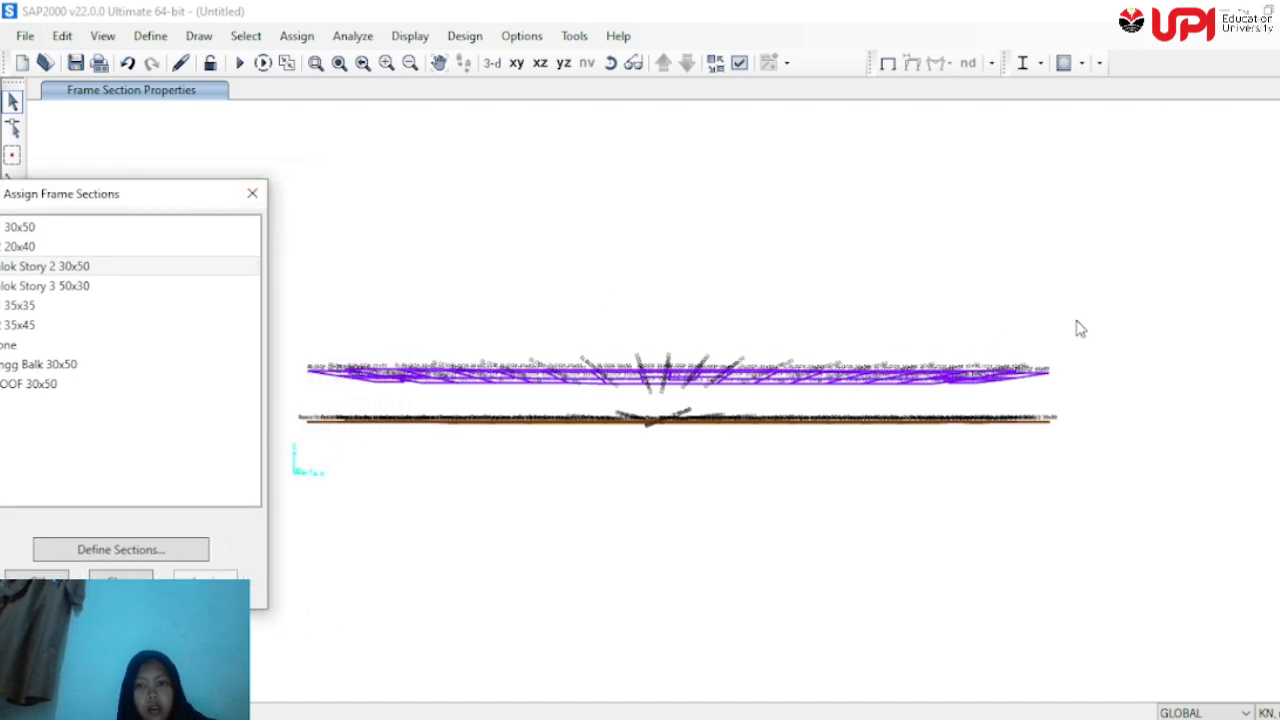
drag(1077, 321, 297, 400)
drag(206, 194, 337, 176)
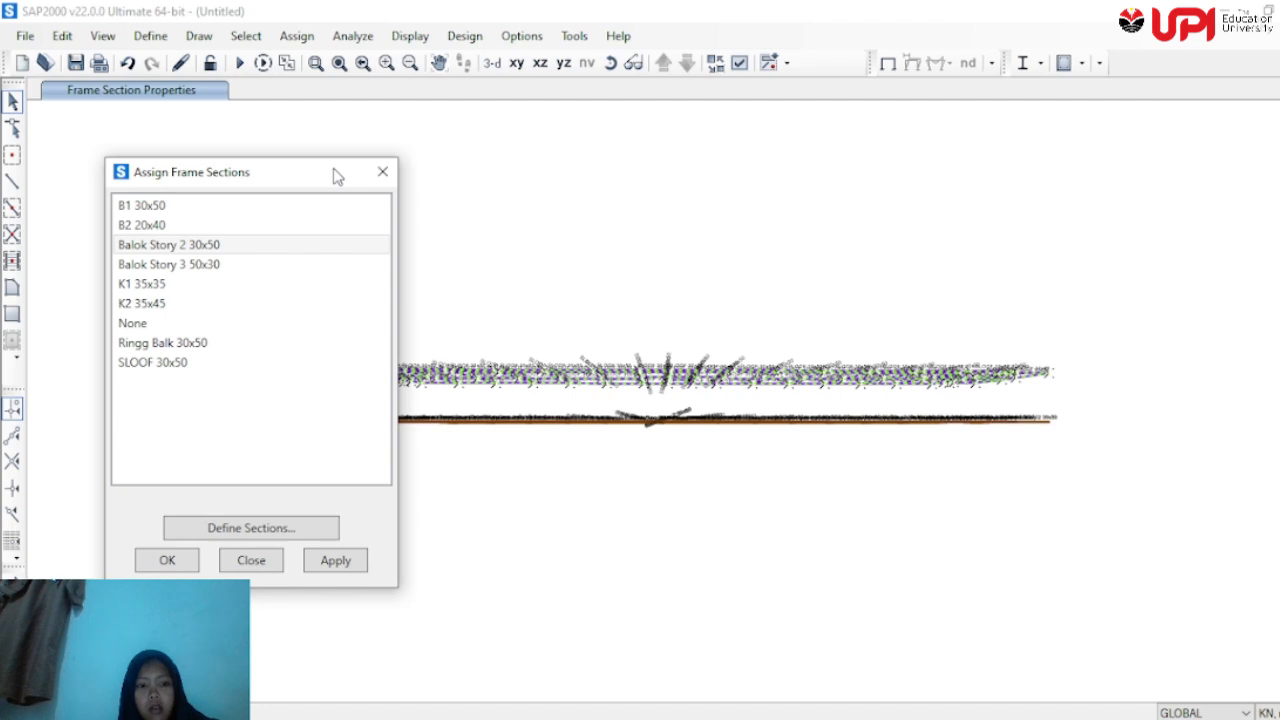
click(258, 263)
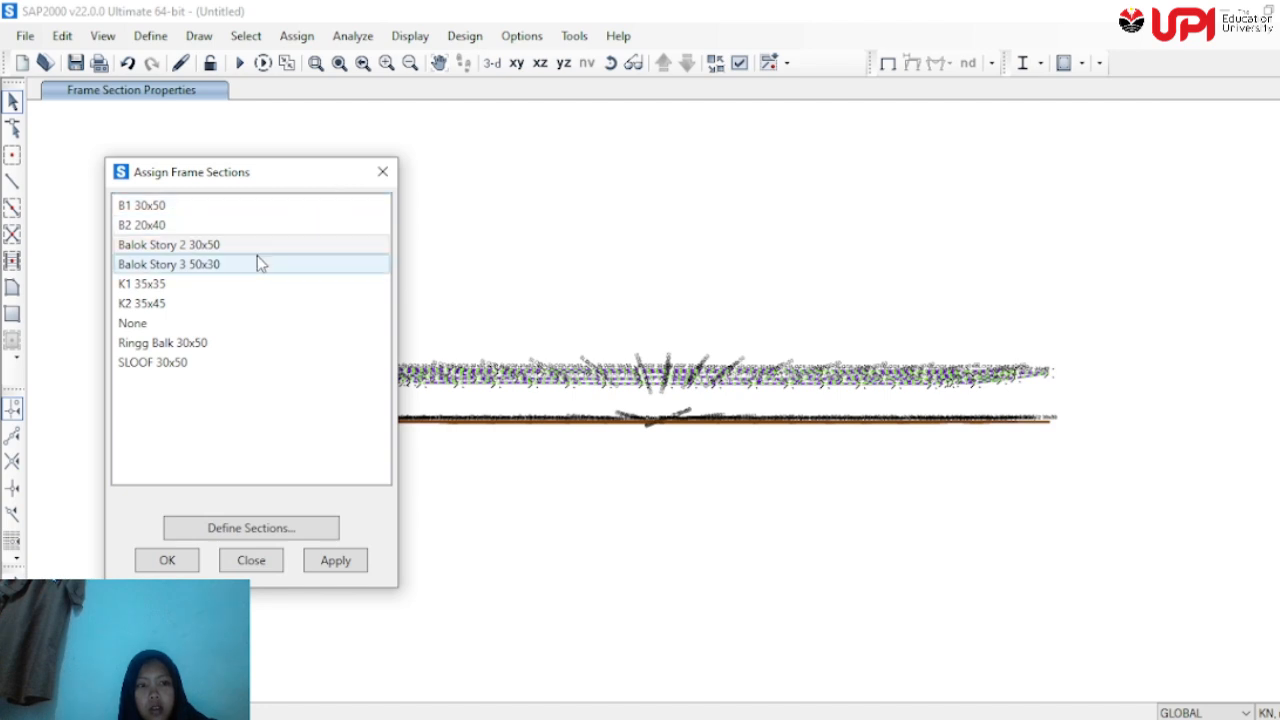
click(335, 562)
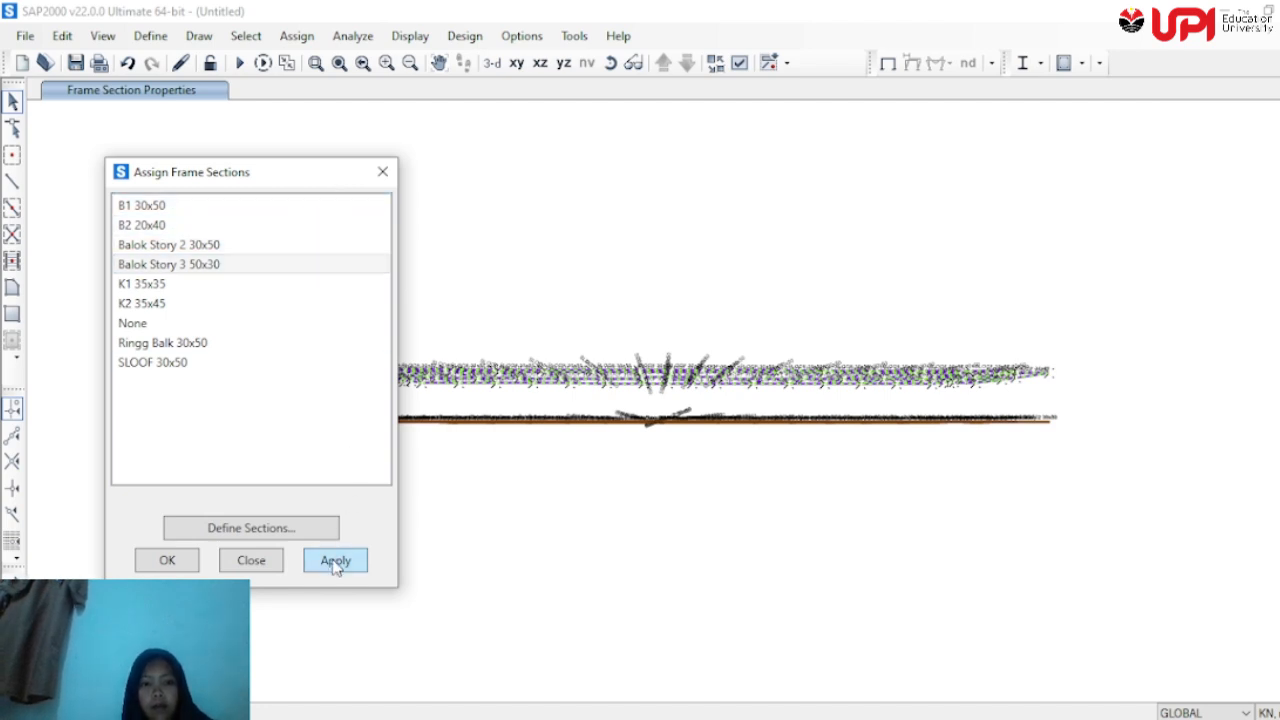
click(184, 562)
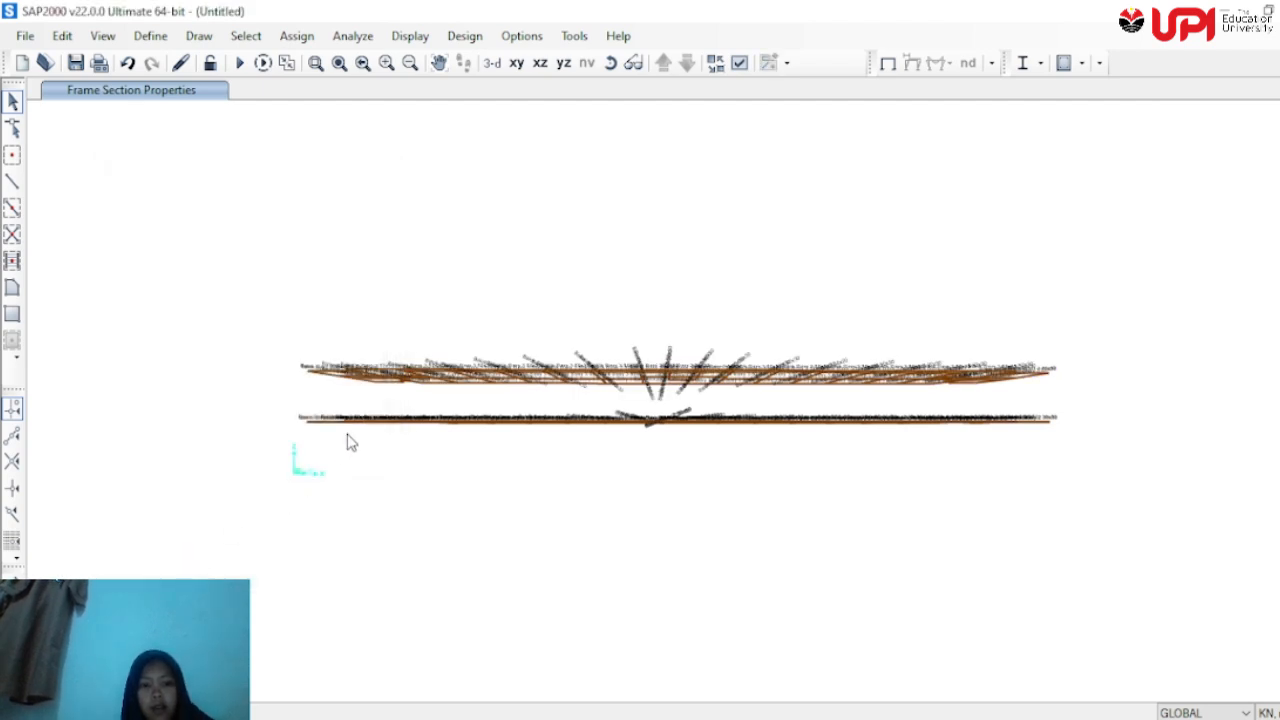
Show all objects again and display the X-Y plan at Z=3,85 as an undeformed shape without section labels
right_click(705, 586)
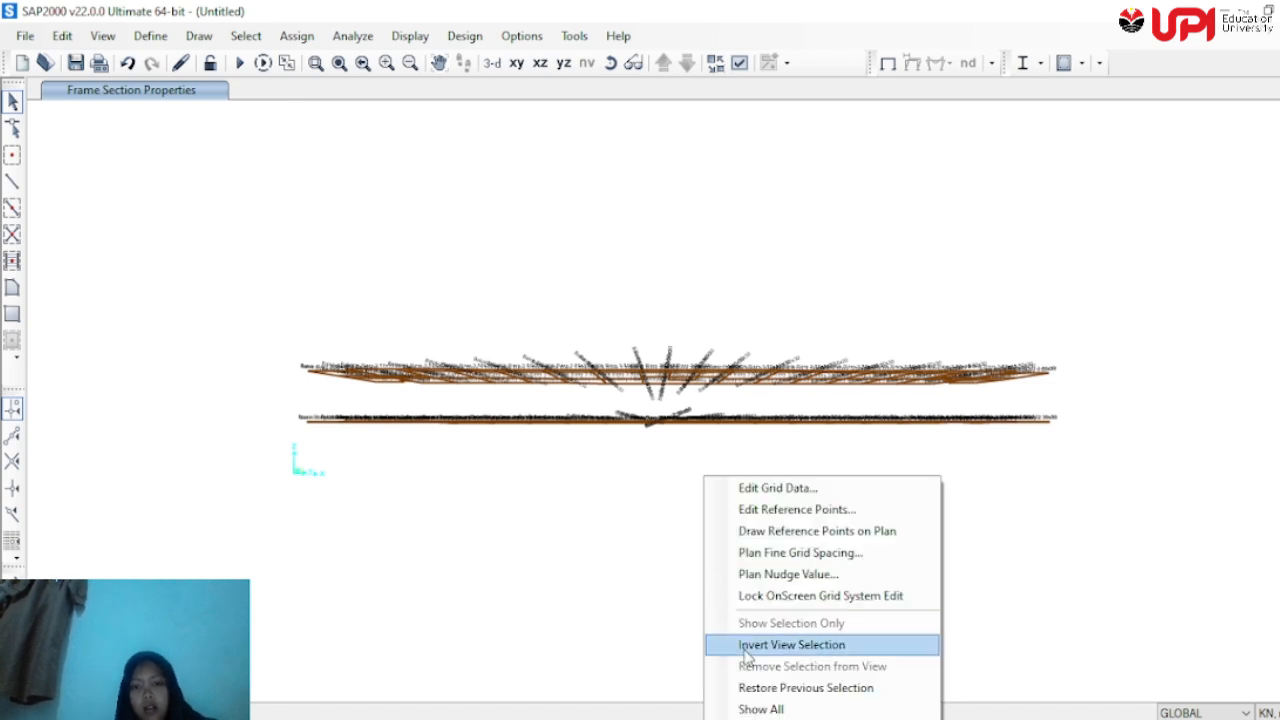
click(765, 708)
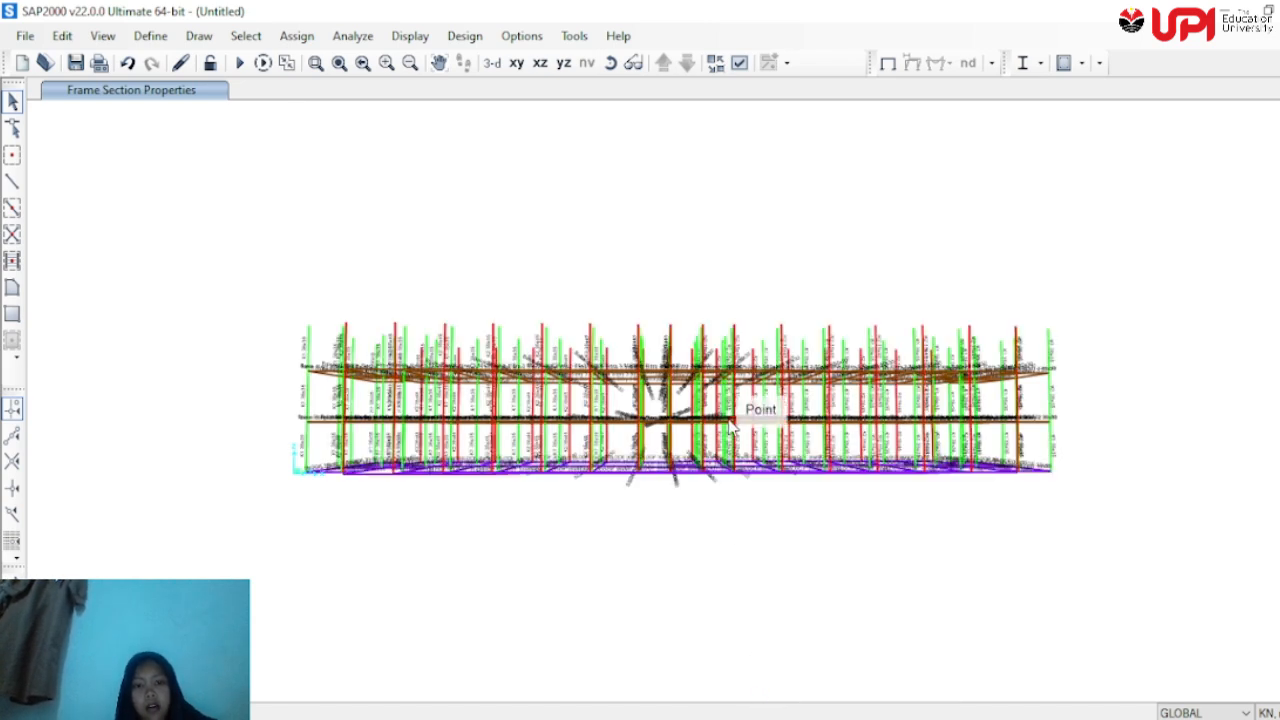
click(524, 65)
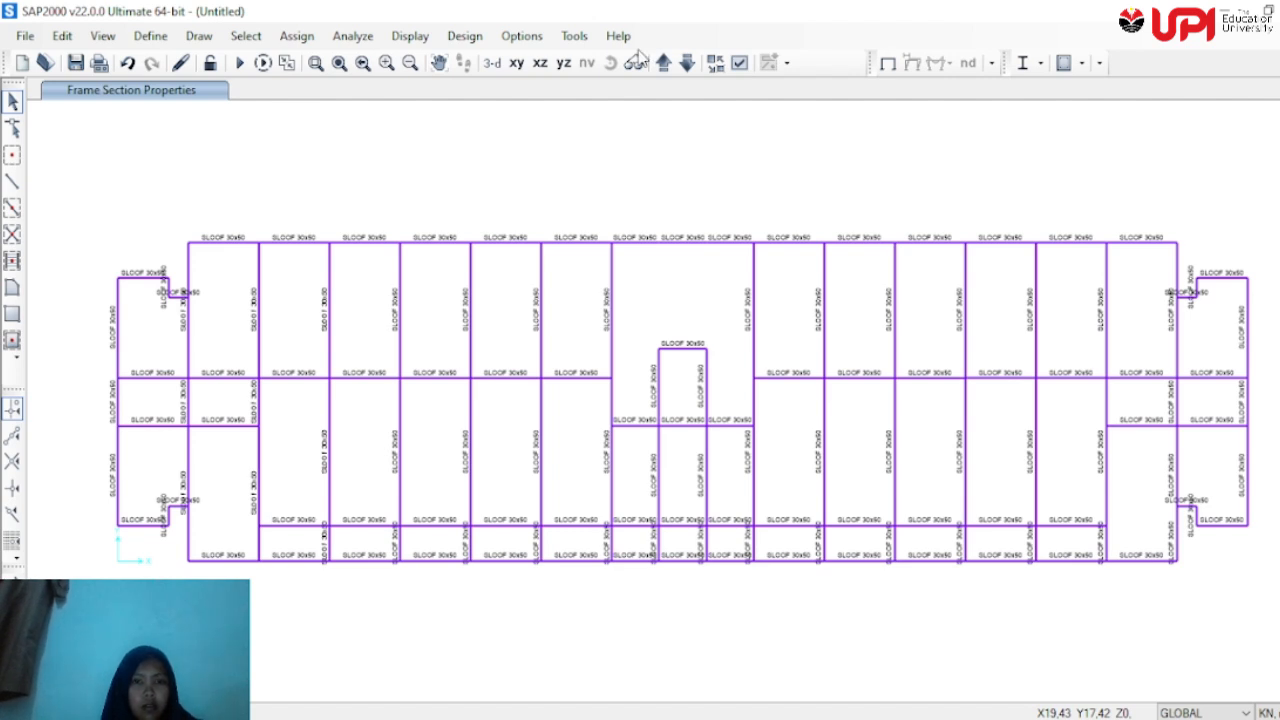
click(664, 64)
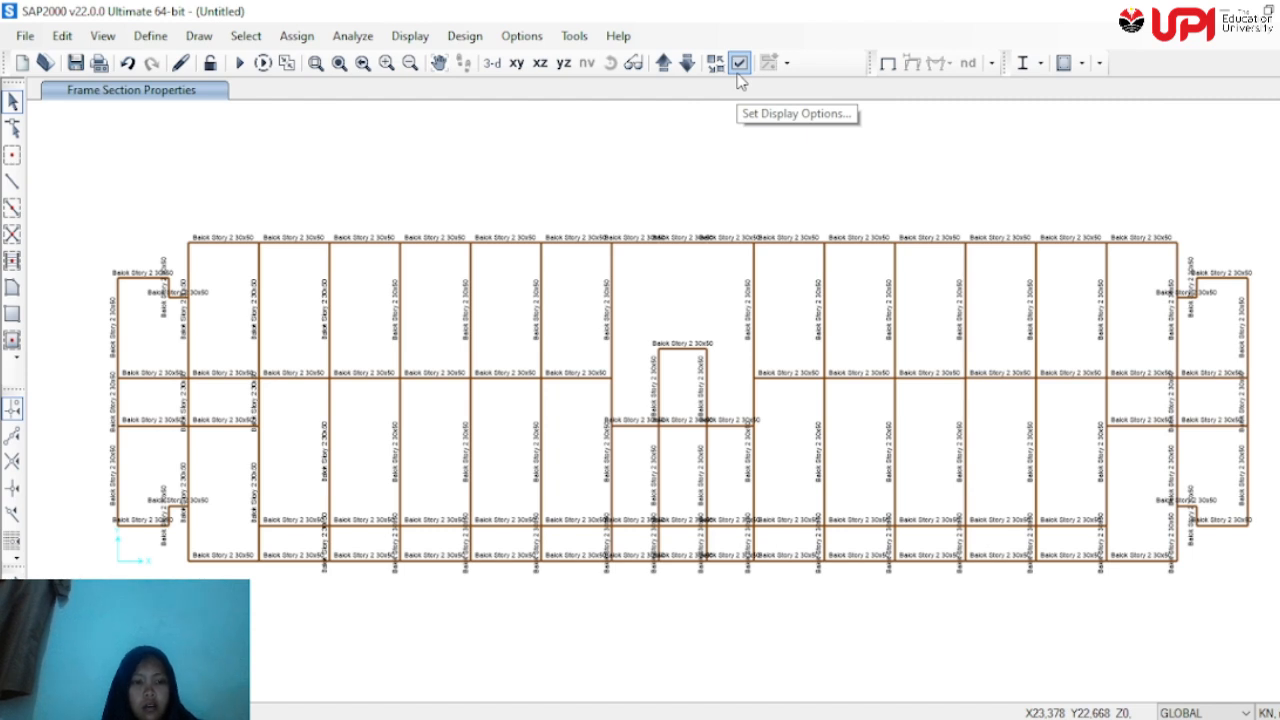
click(890, 70)
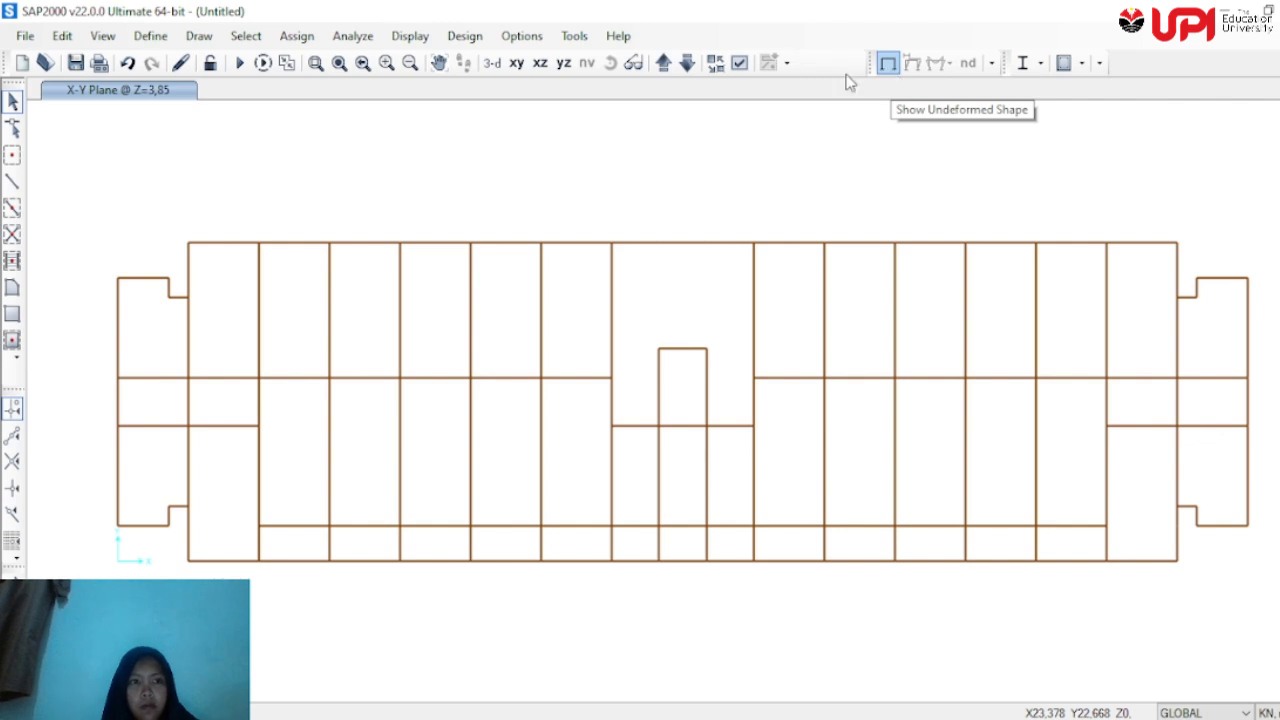
click(686, 63)
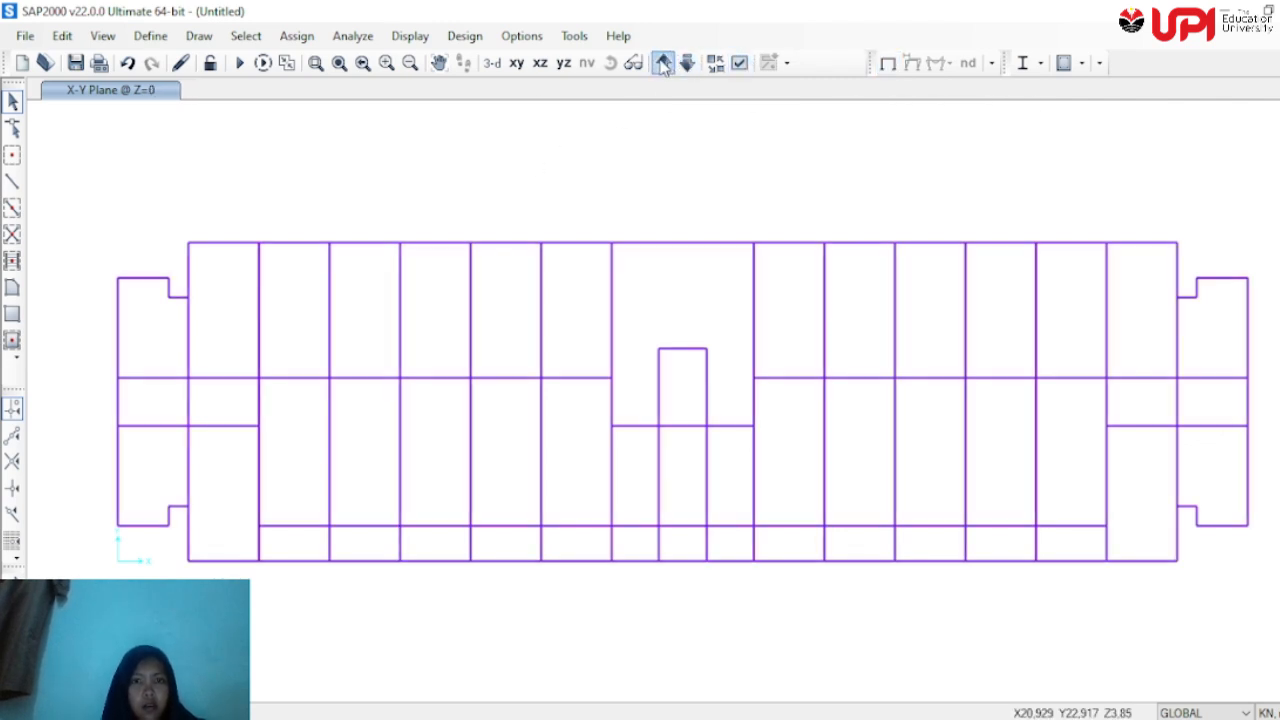
click(663, 63)
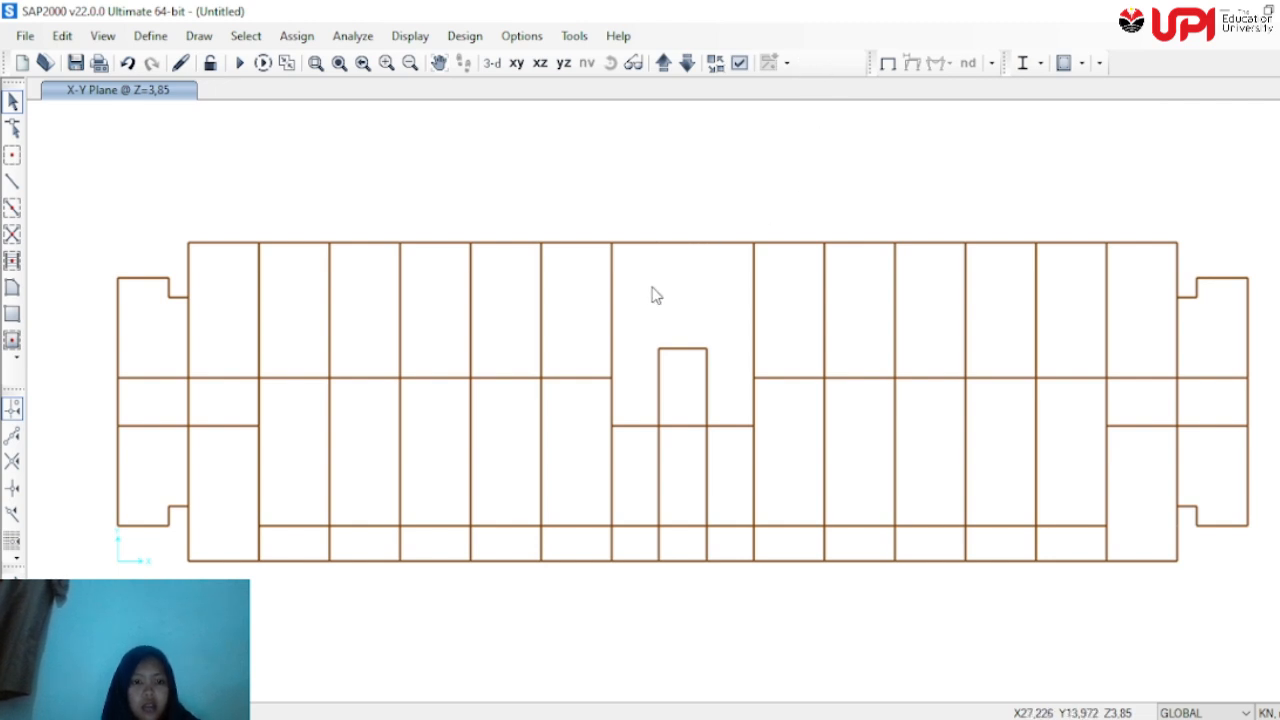
drag(652, 287, 251, 338)
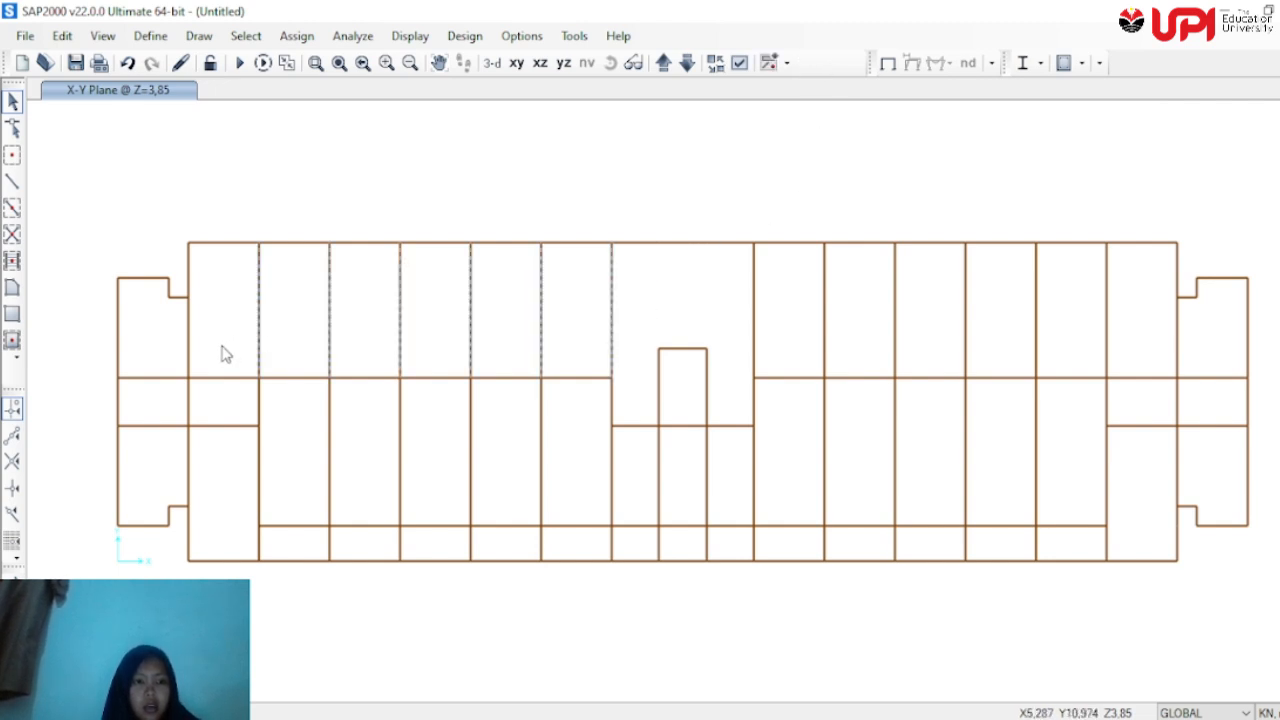
drag(620, 467, 249, 402)
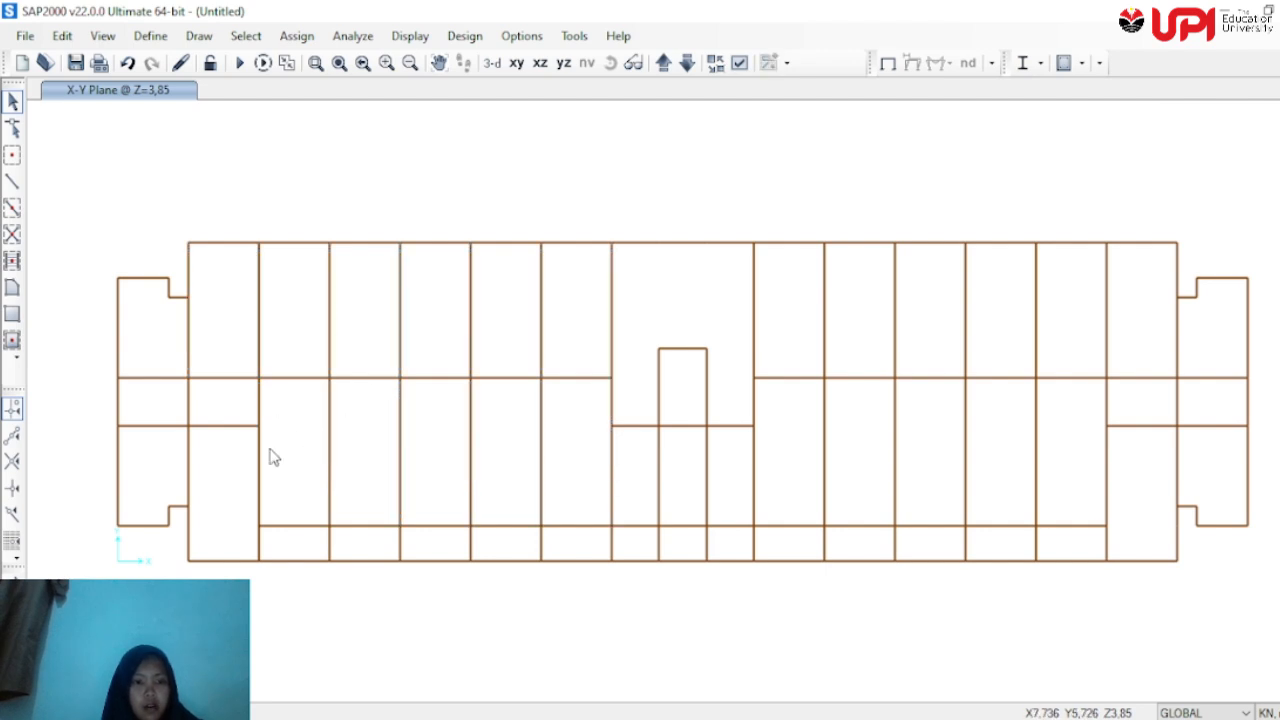
Join the two collinear beam segments below the long horizontal beam on the first interior transverse line from the left into one frame
drag(268, 447, 246, 466)
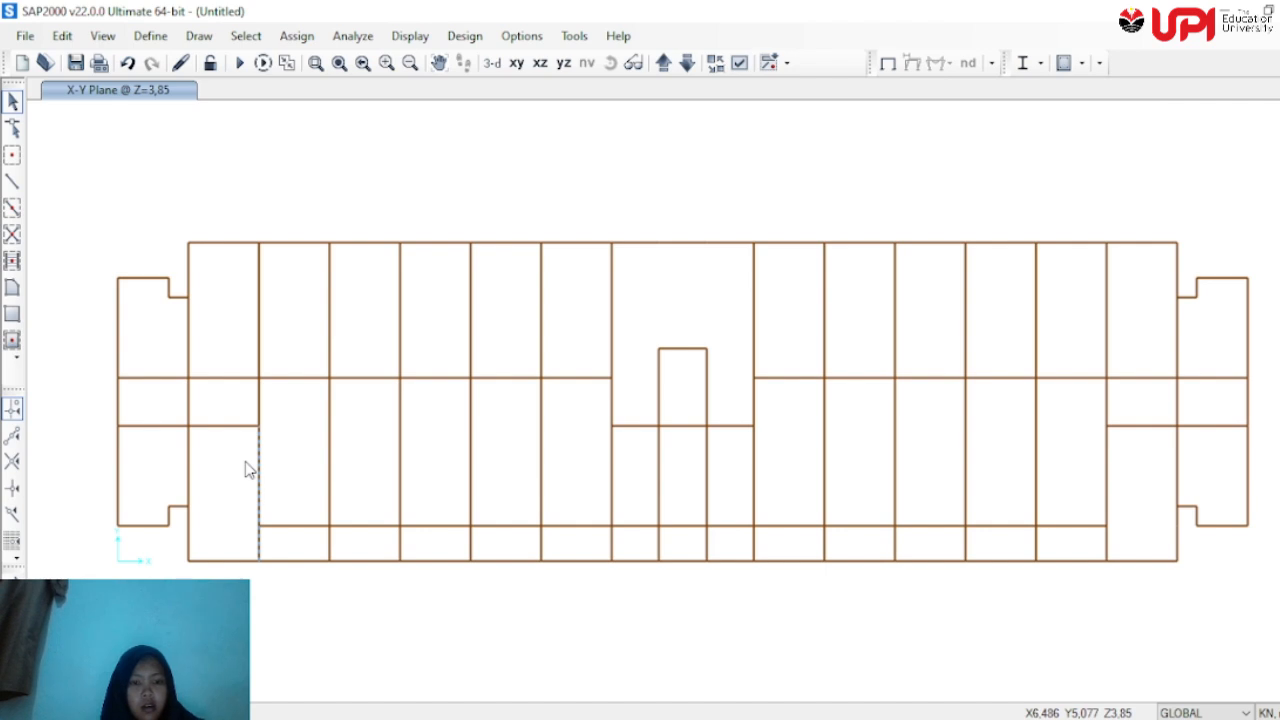
drag(271, 406, 236, 393)
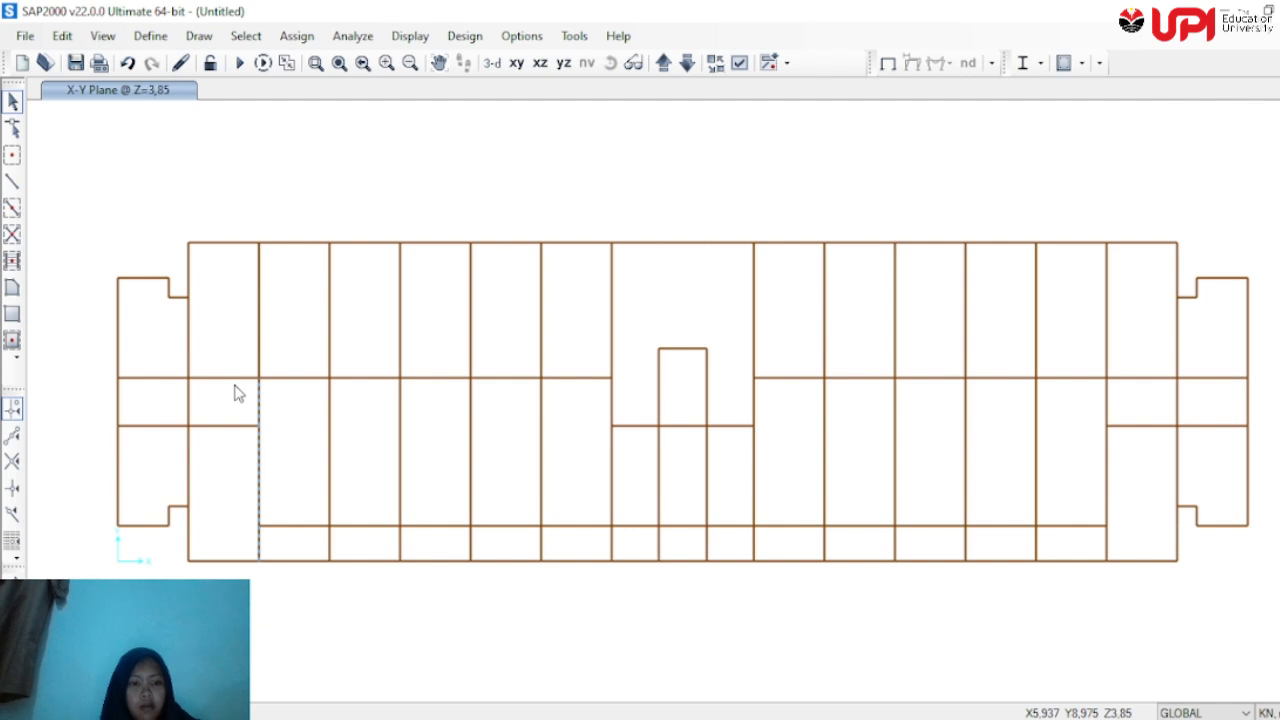
click(62, 35)
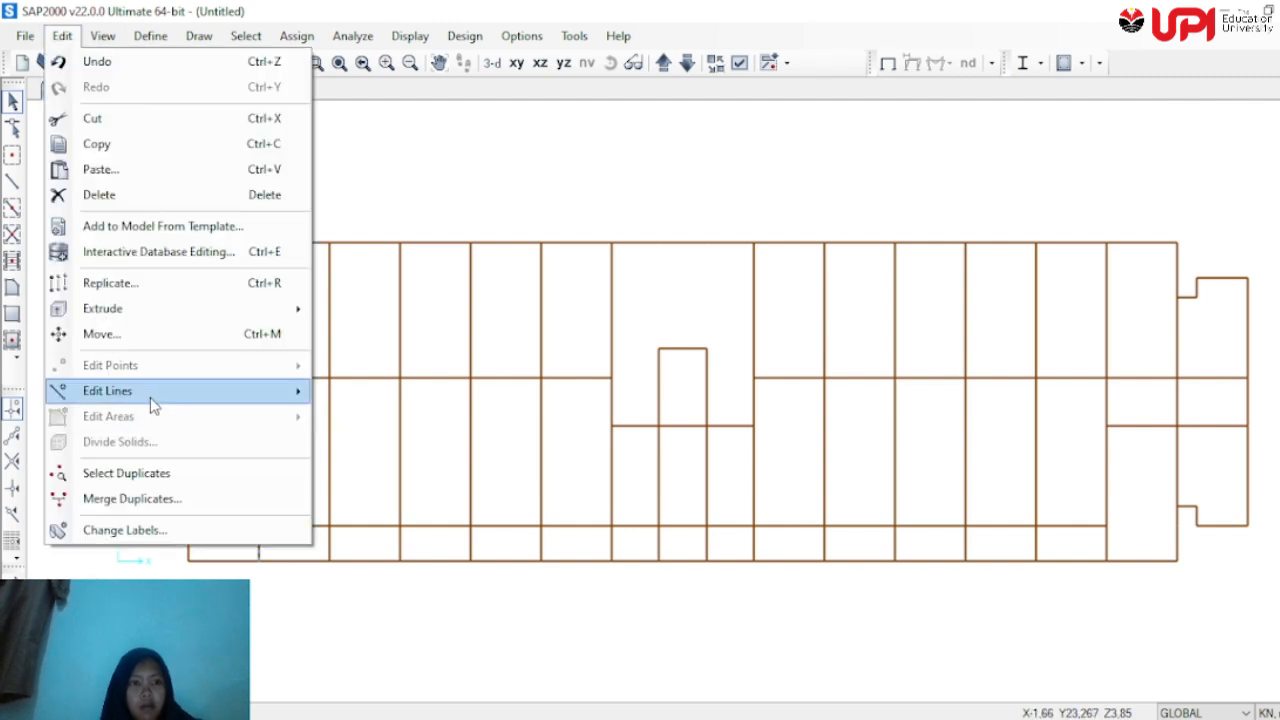
mouse_move(151, 400)
click(378, 419)
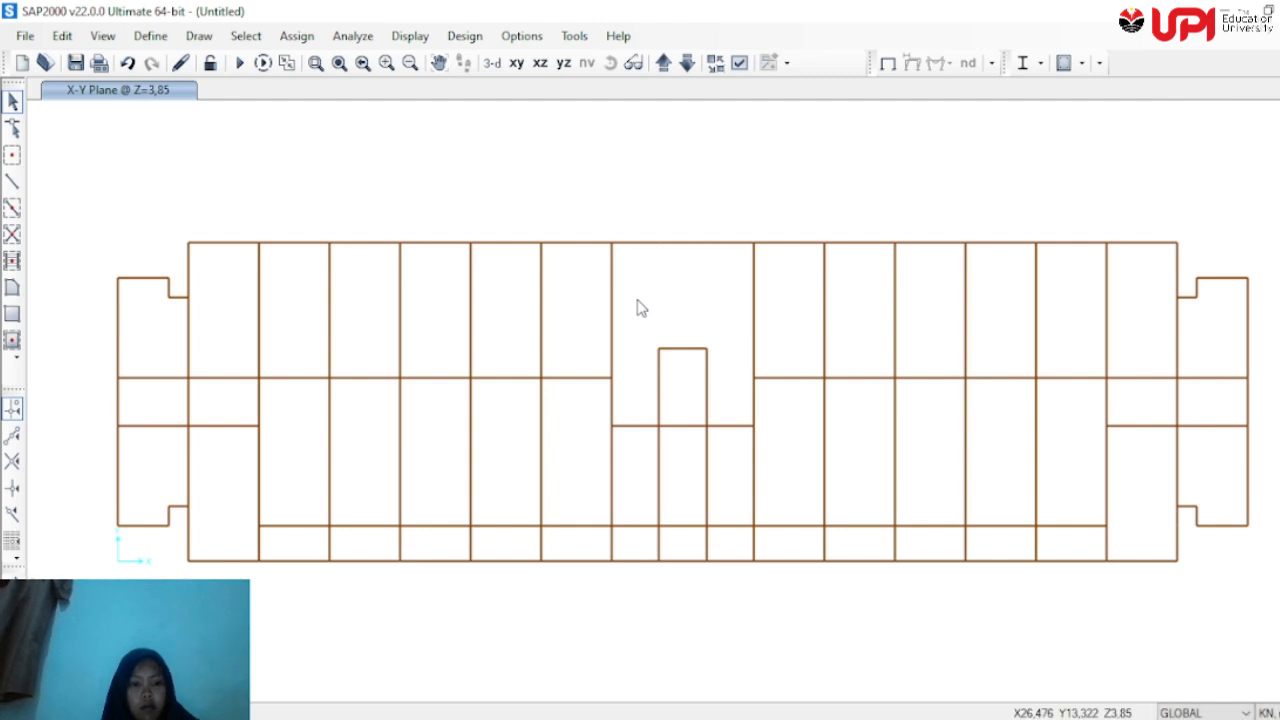
drag(637, 294, 189, 343)
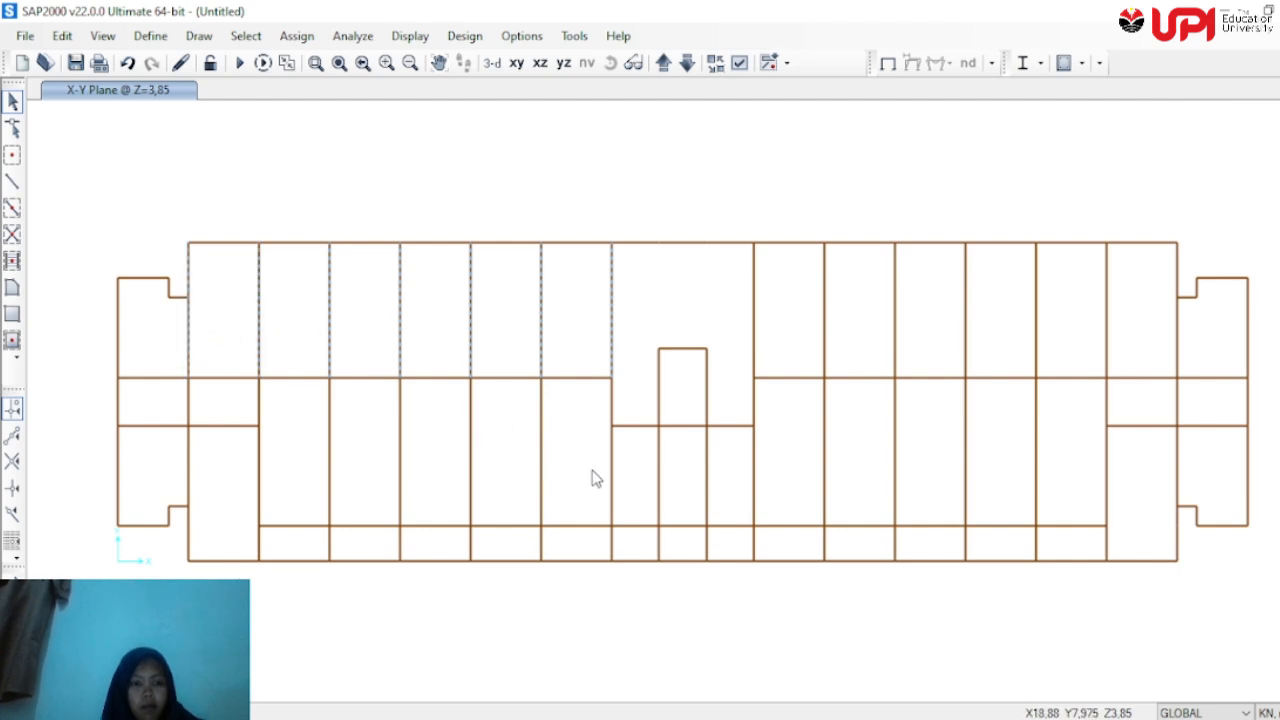
drag(635, 482, 320, 452)
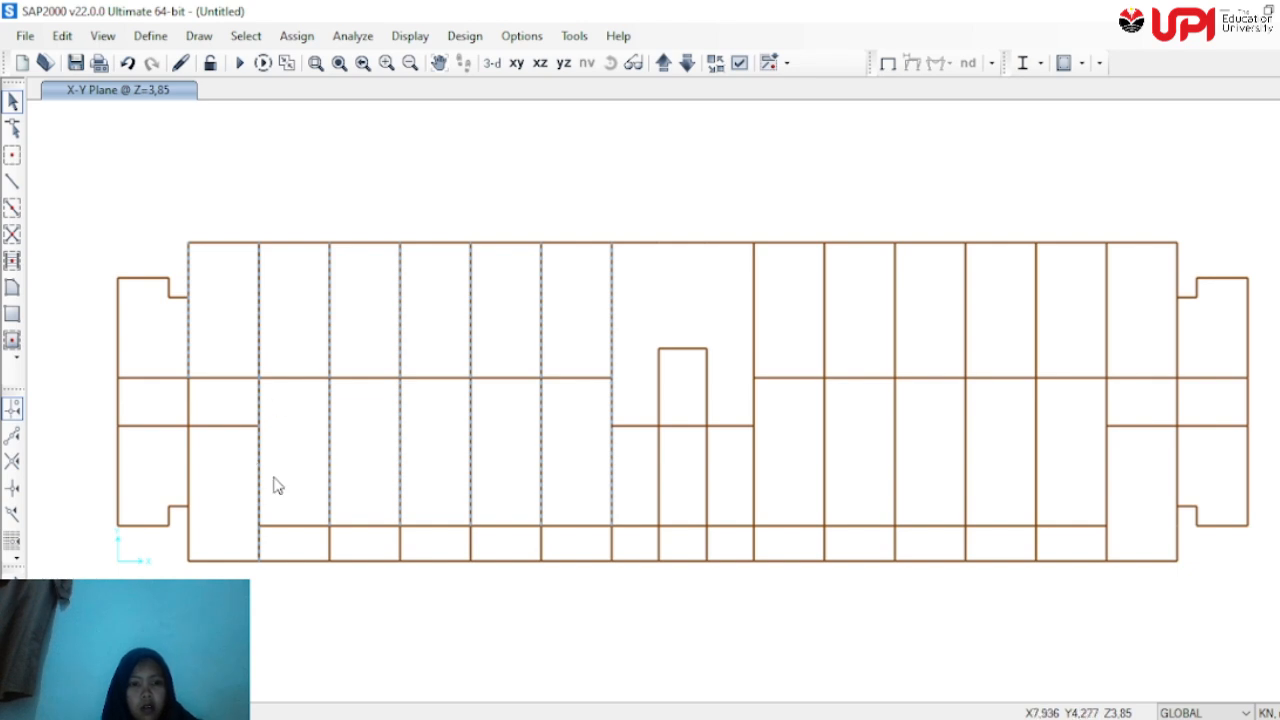
click(62, 35)
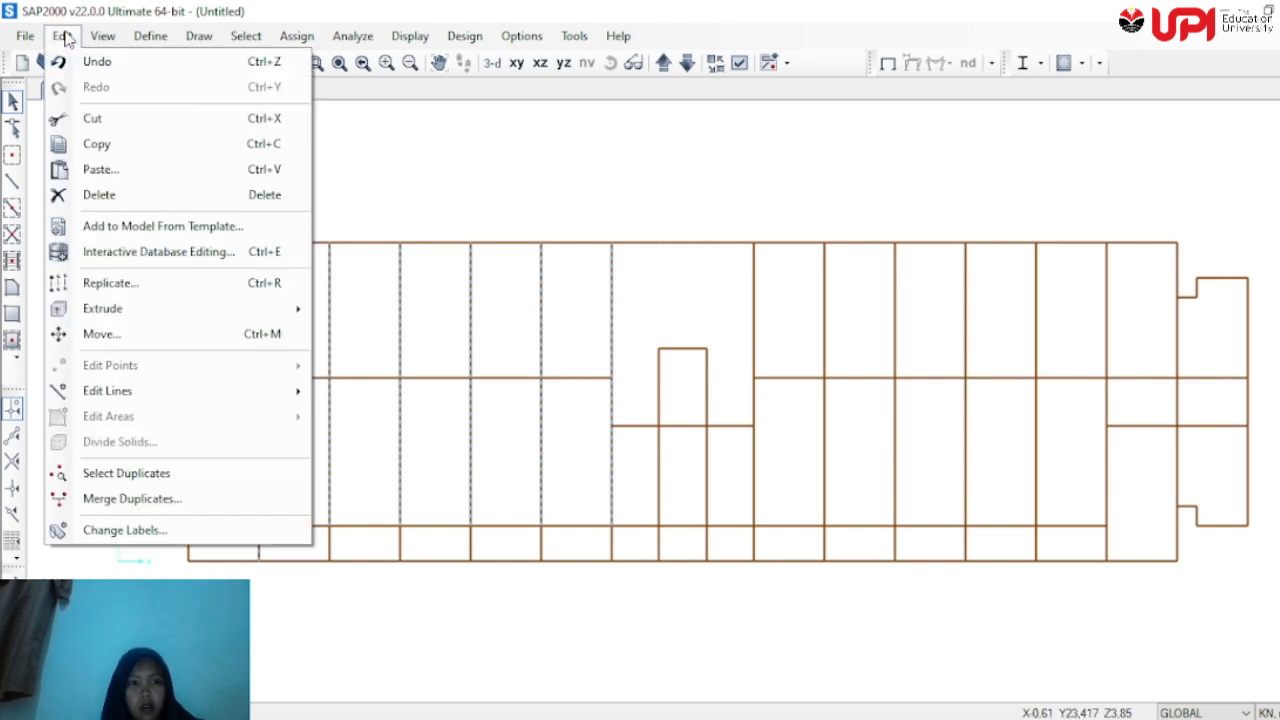
mouse_move(157, 396)
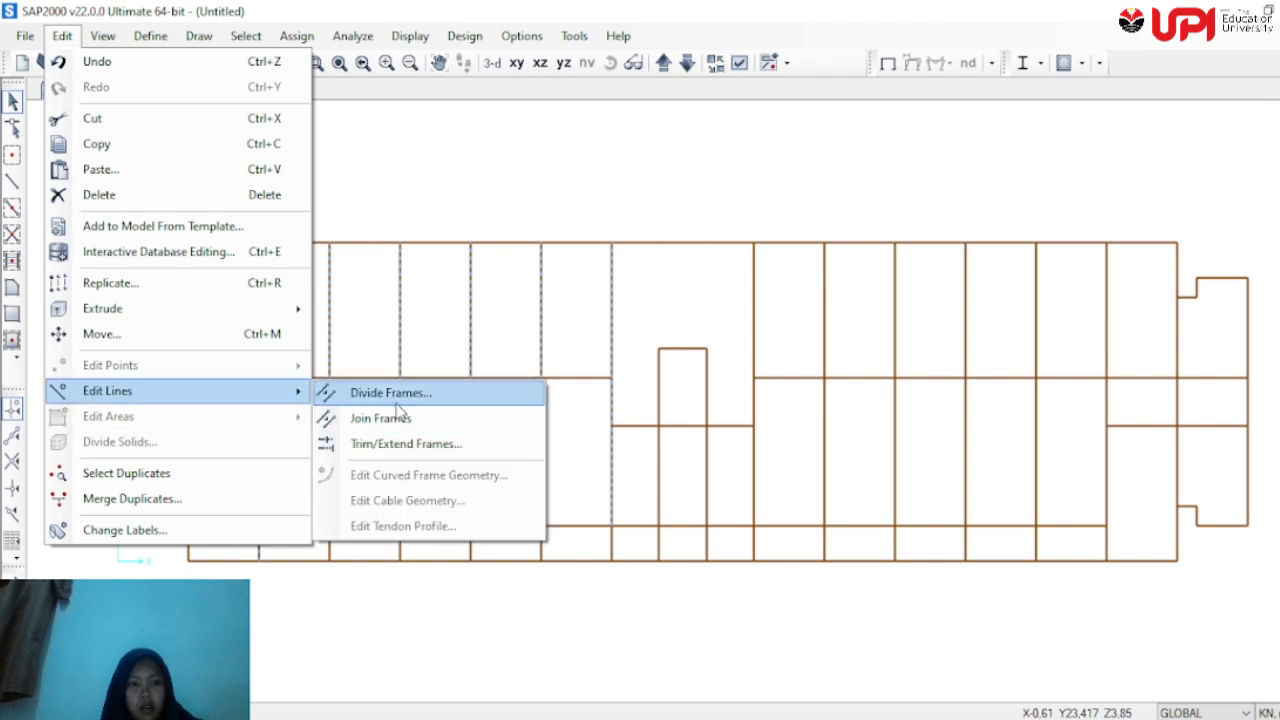
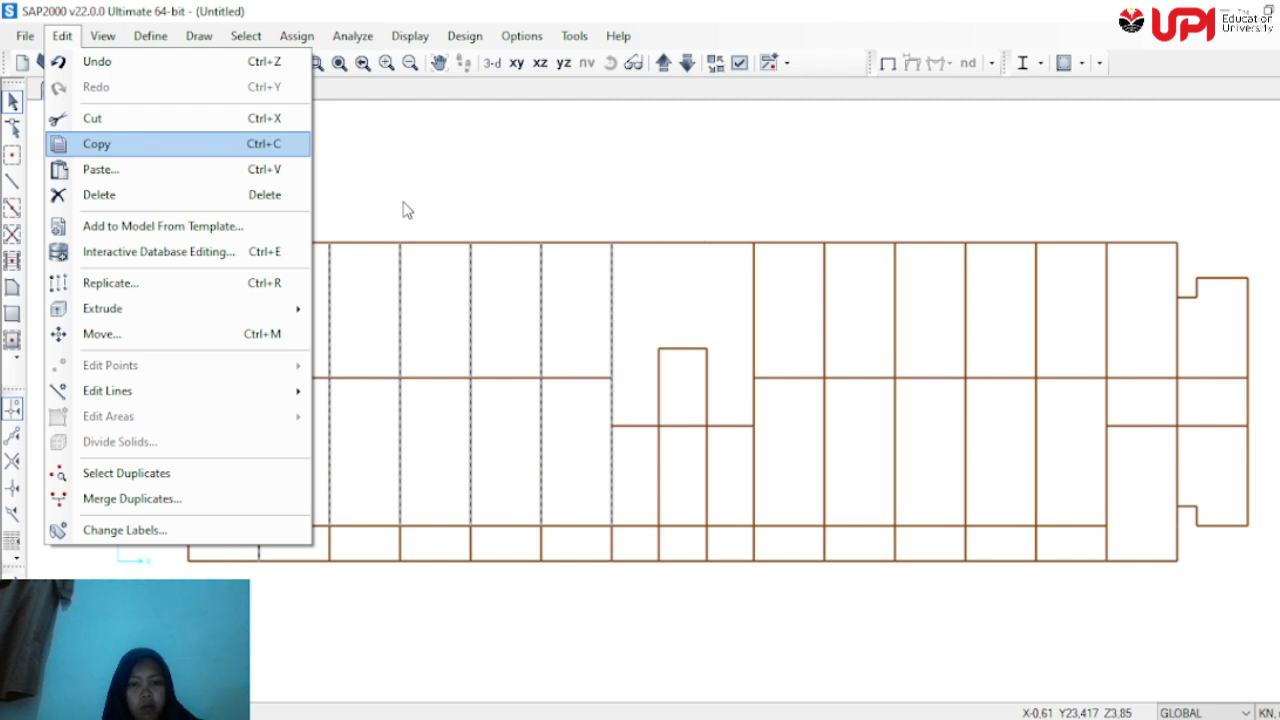
mouse_move(350, 38)
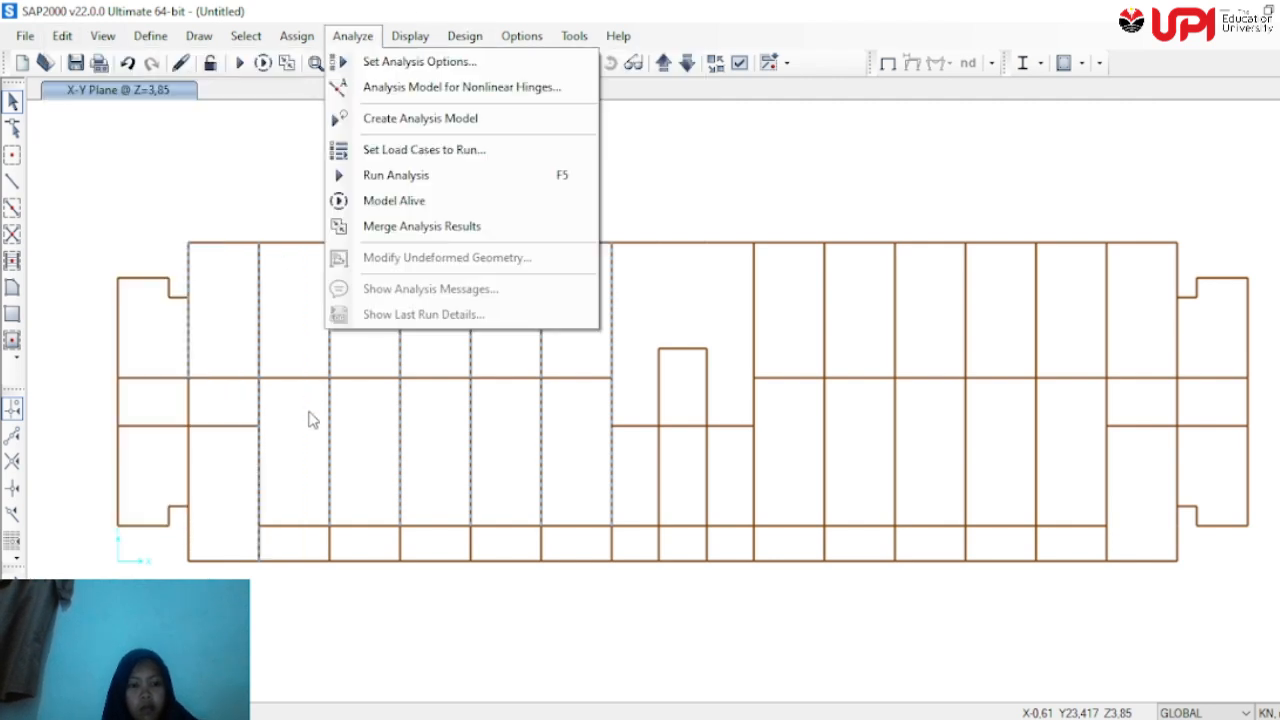
key(Escape)
key(Escape)
key(Escape)
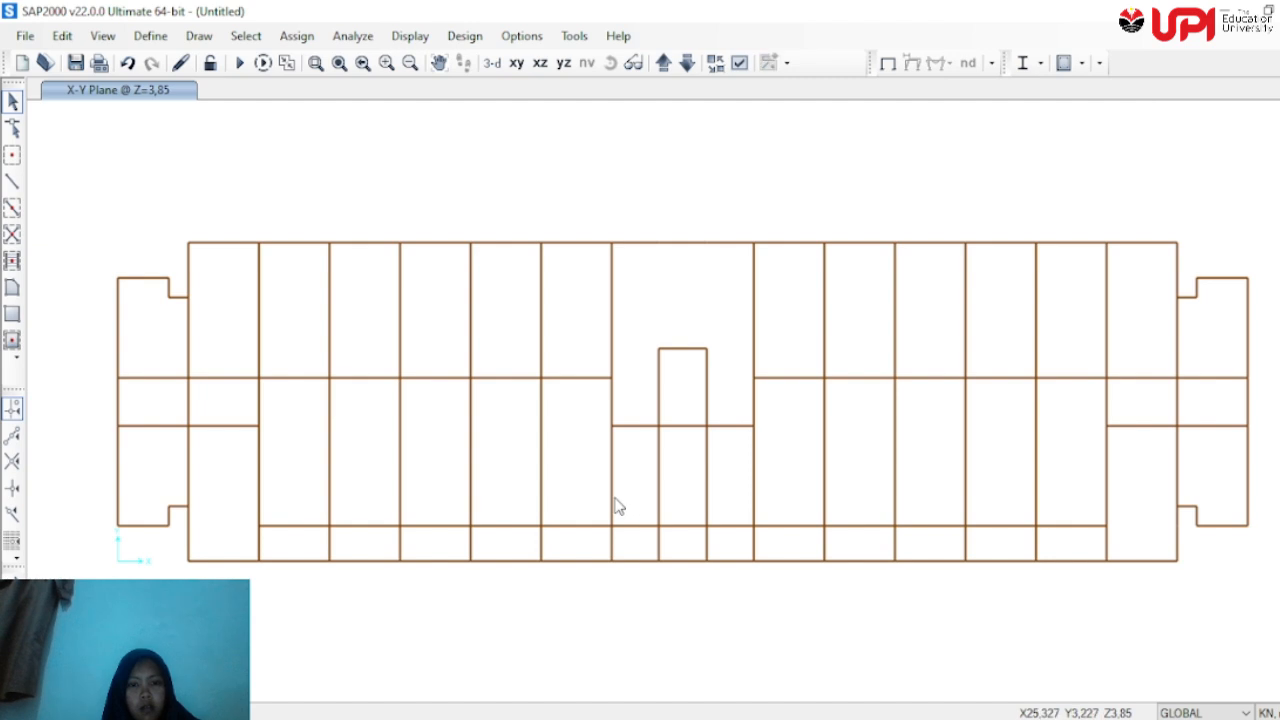
Delete the joined beam and replicate the short lower-edge beam of the neighbouring transverse line once with dx -3,6 and dz 0
drag(277, 541, 241, 540)
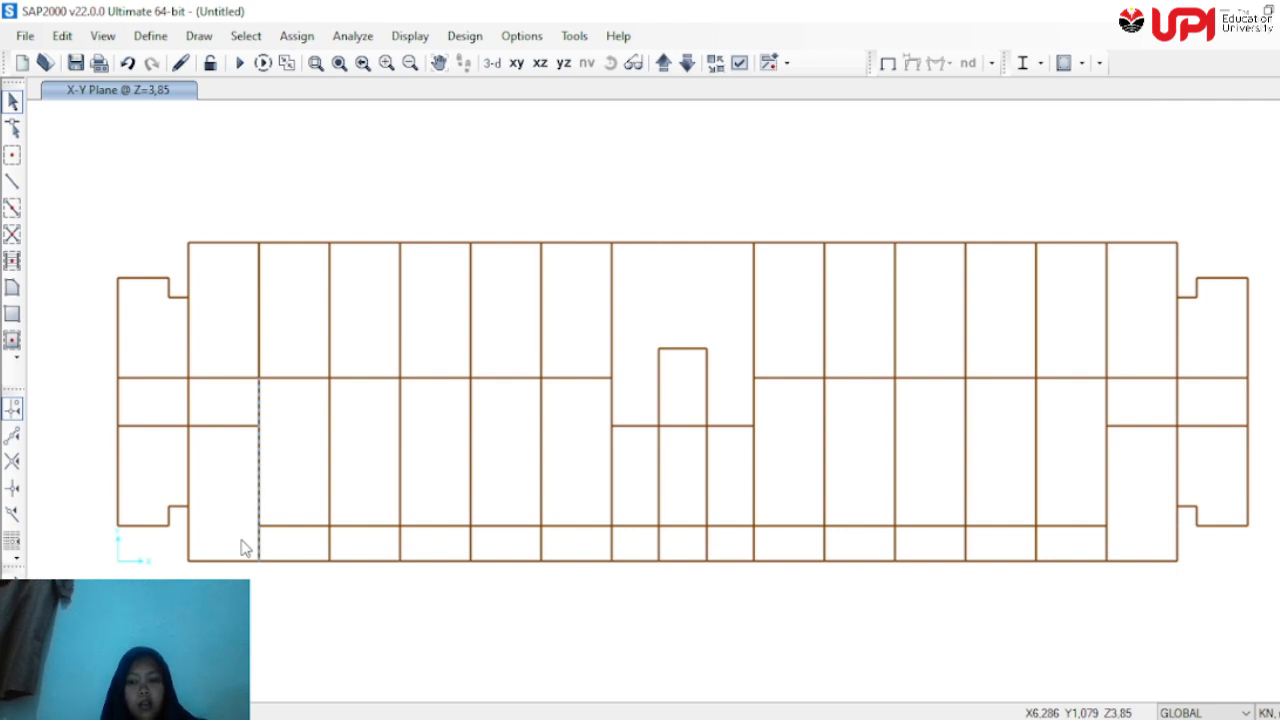
key(Delete)
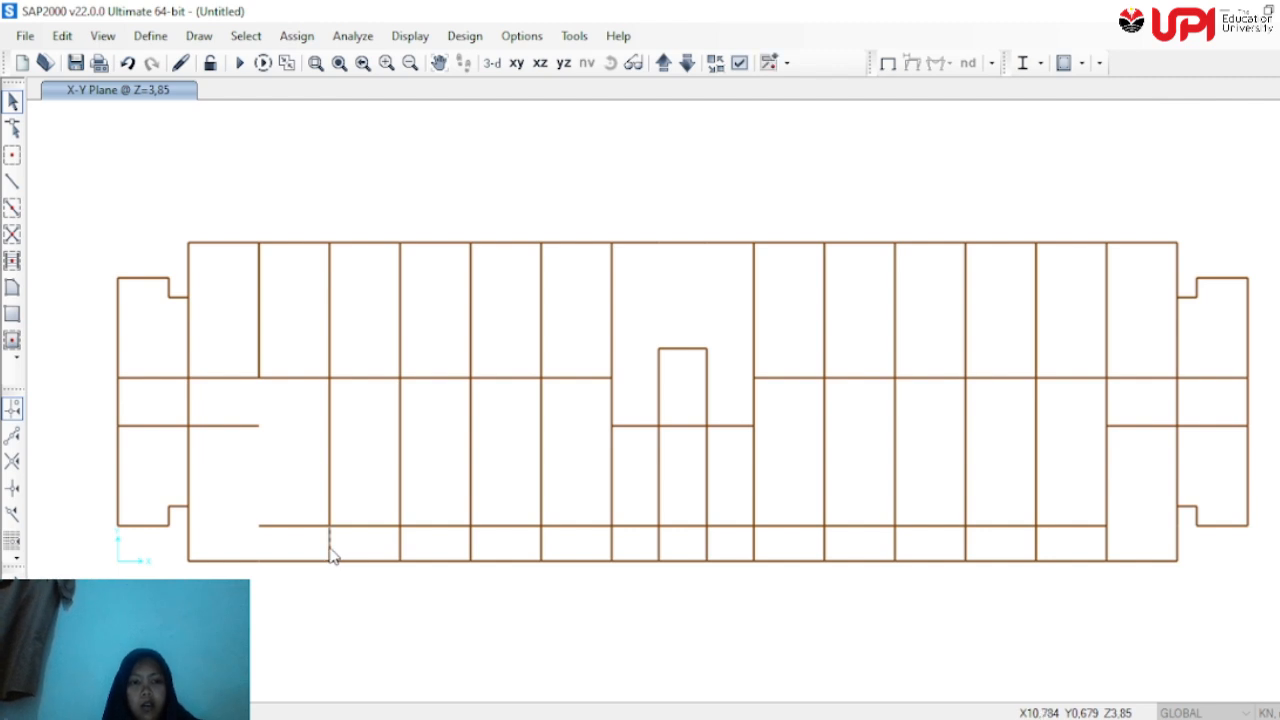
click(62, 35)
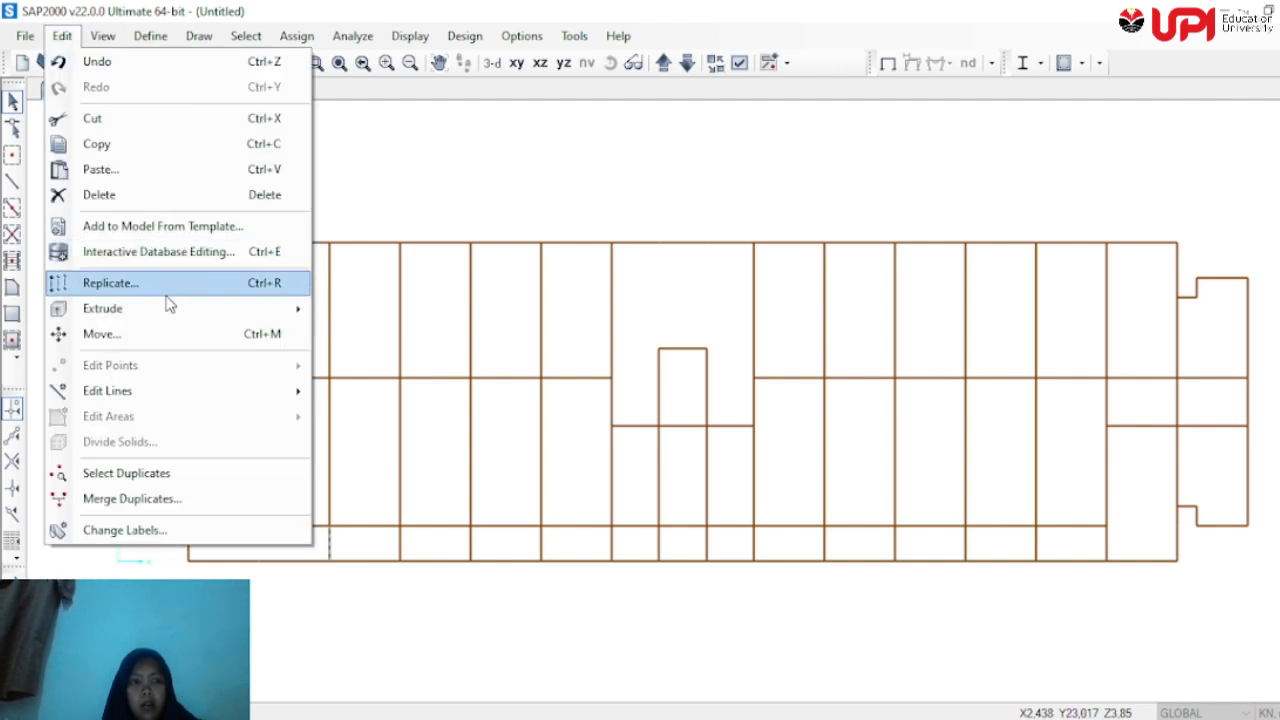
click(163, 288)
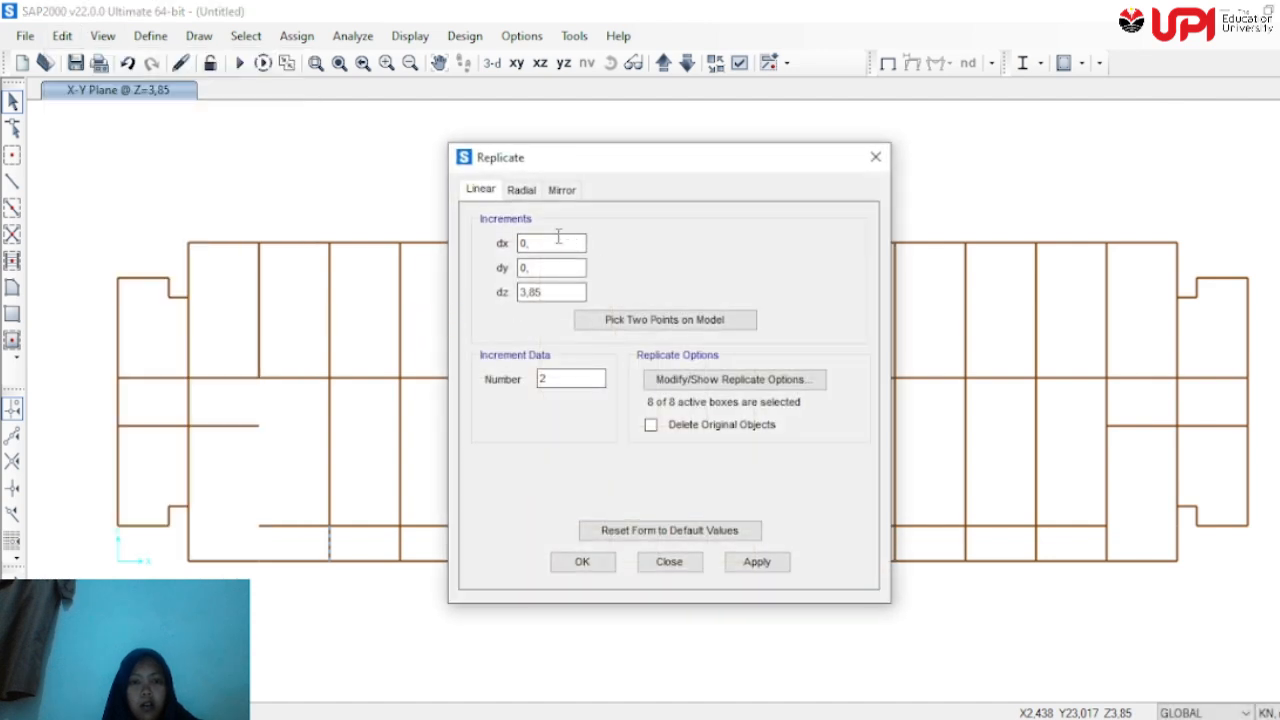
click(560, 245)
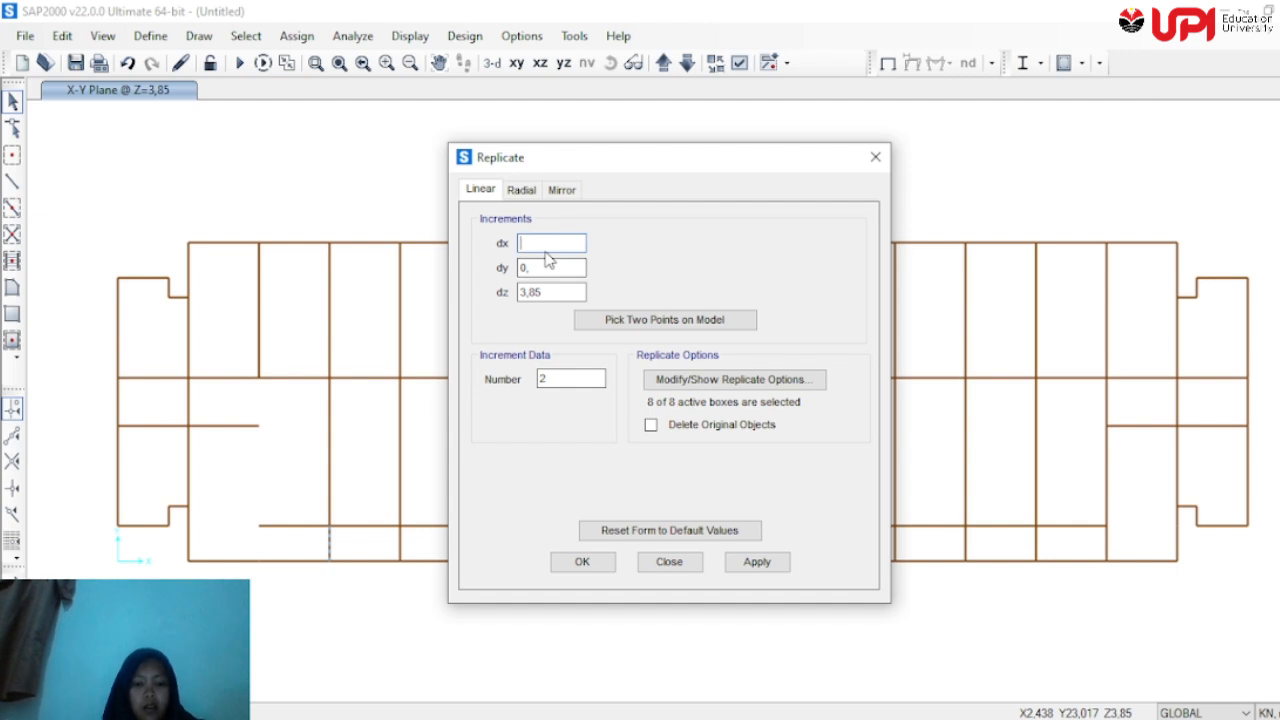
text(-3,)
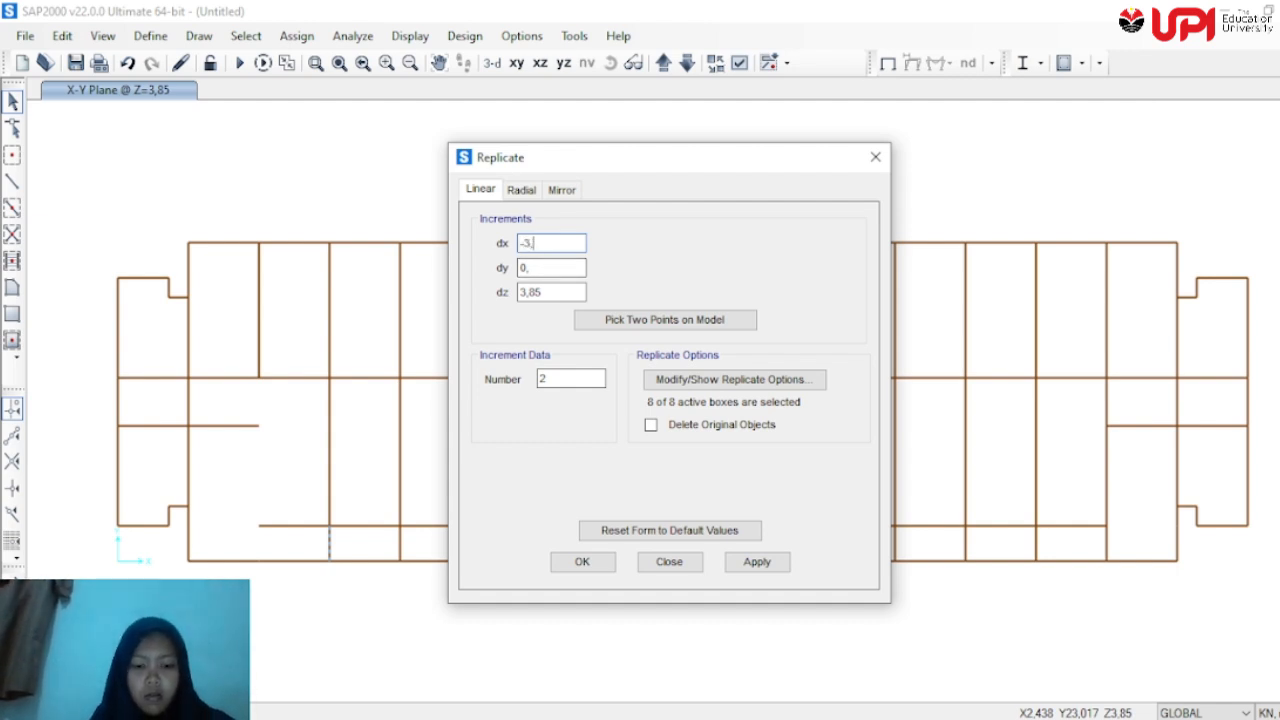
text(6)
click(560, 291)
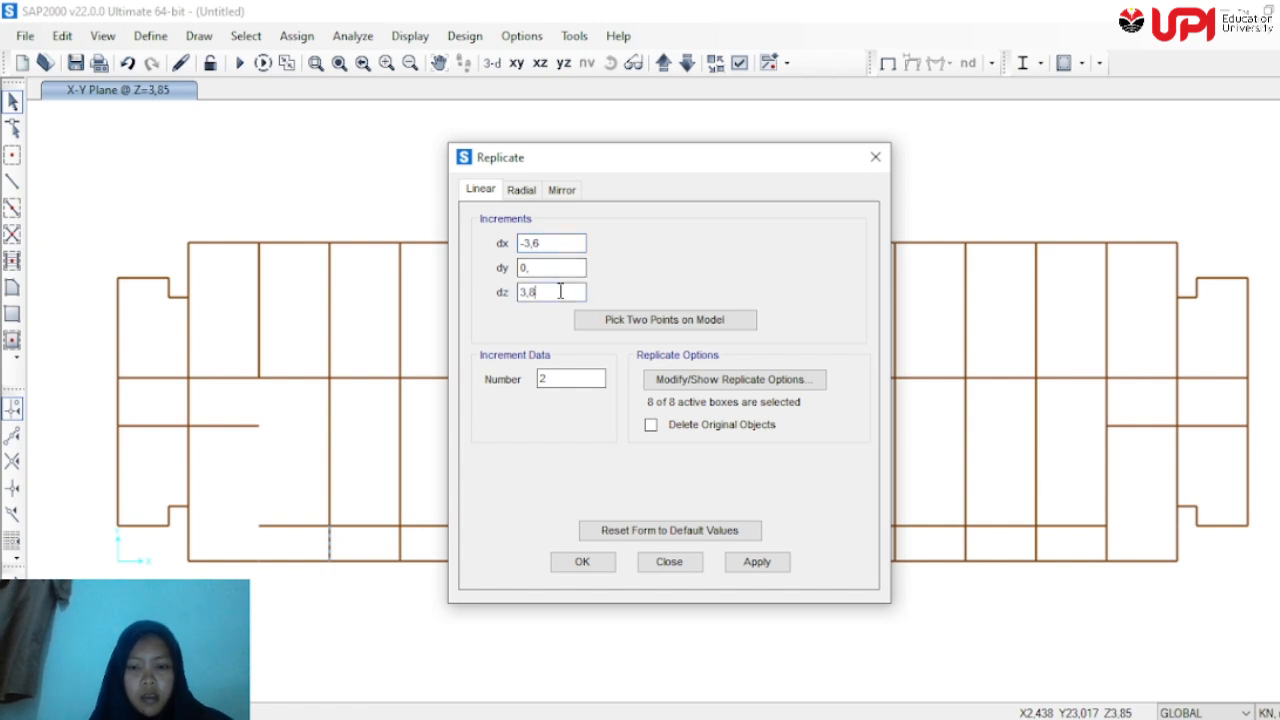
click(578, 378)
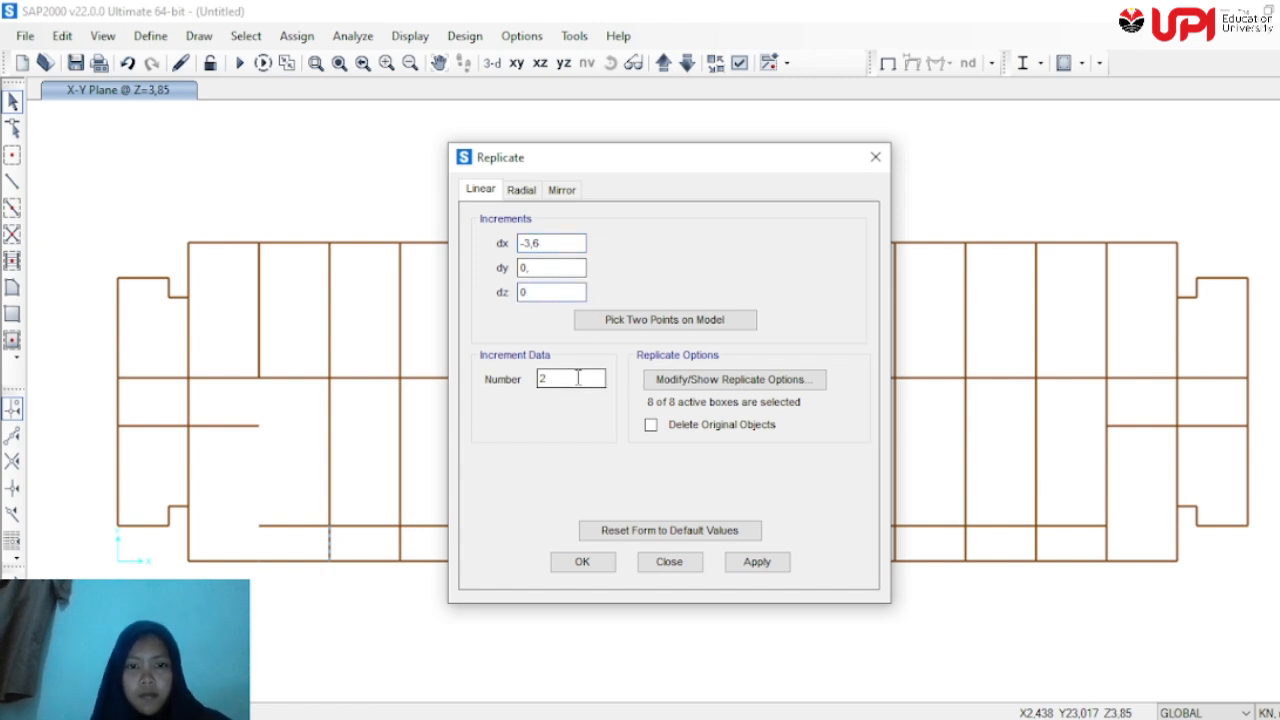
text(1)
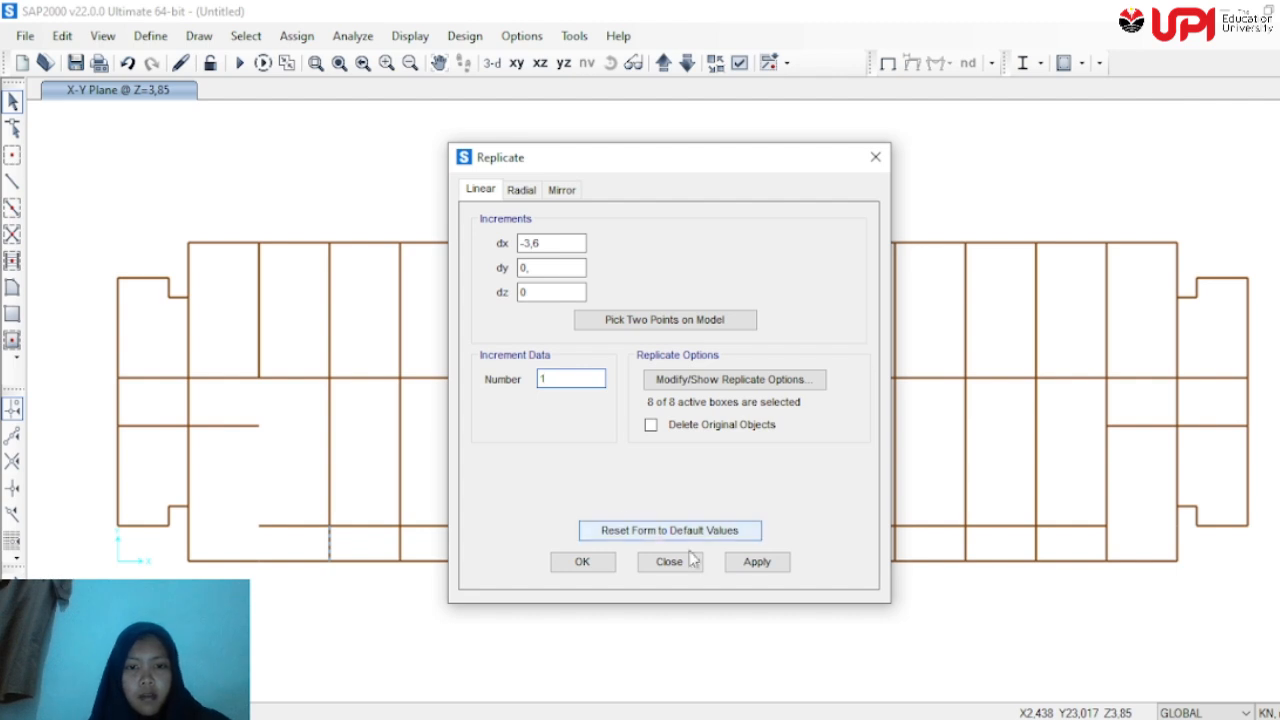
click(747, 564)
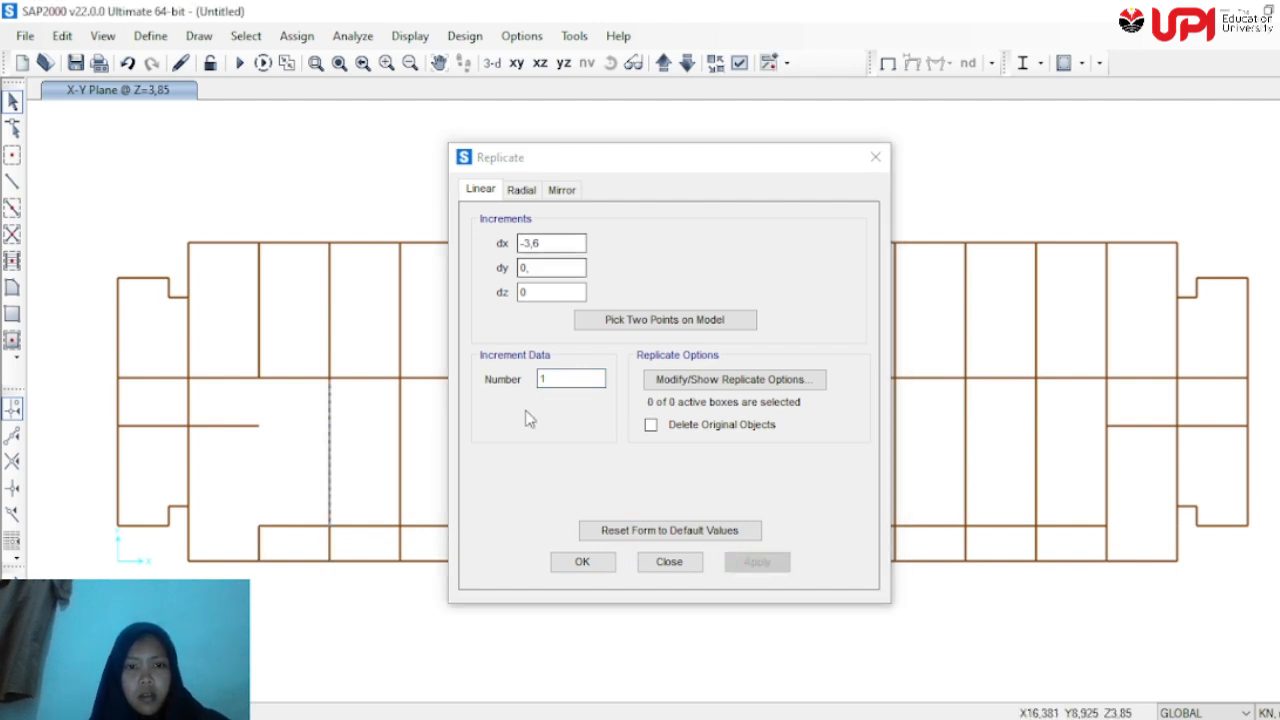
Replicate the neighbouring line's longer middle-bay beam once with dx -3,6 to fill the remaining gap, and close the replication settings
click(574, 378)
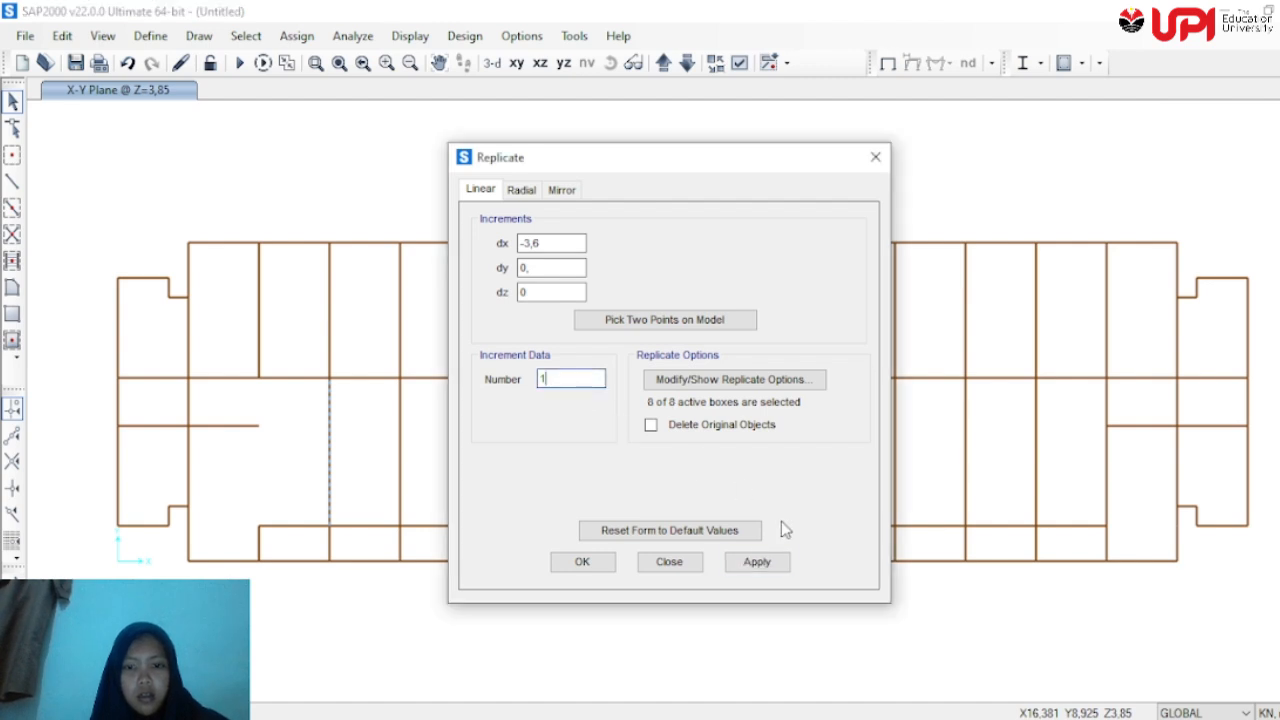
click(760, 566)
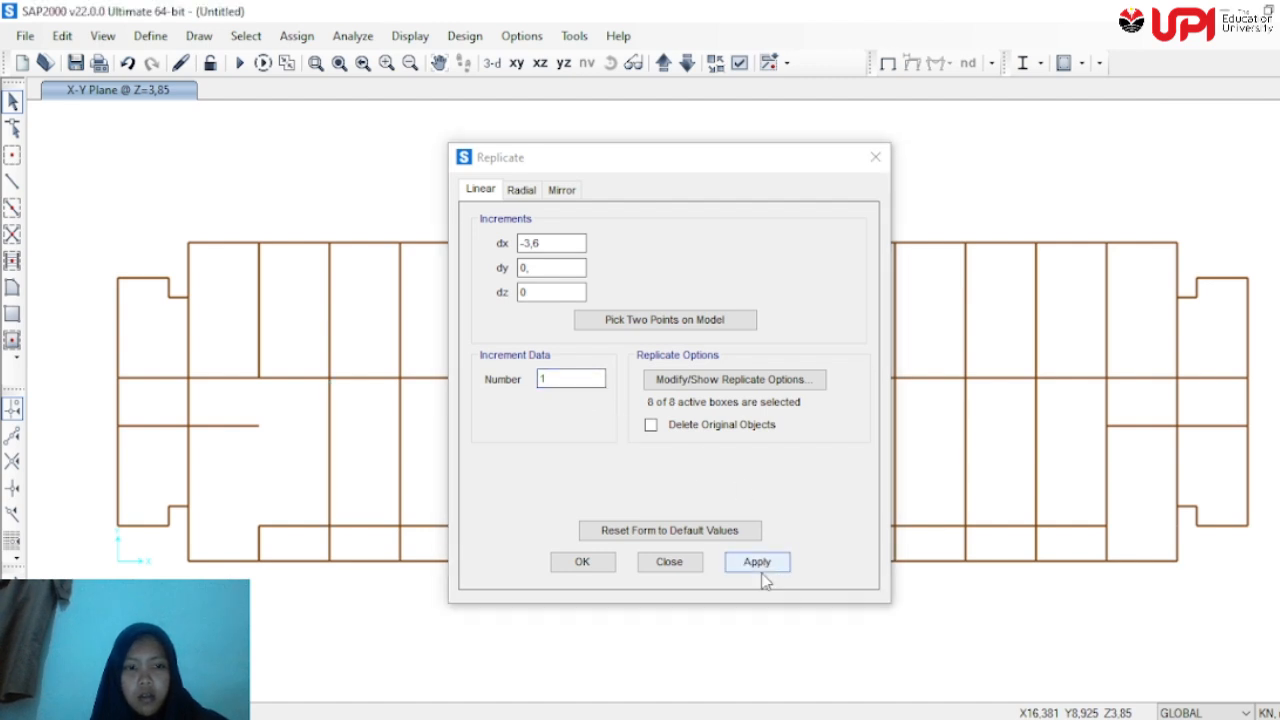
click(875, 157)
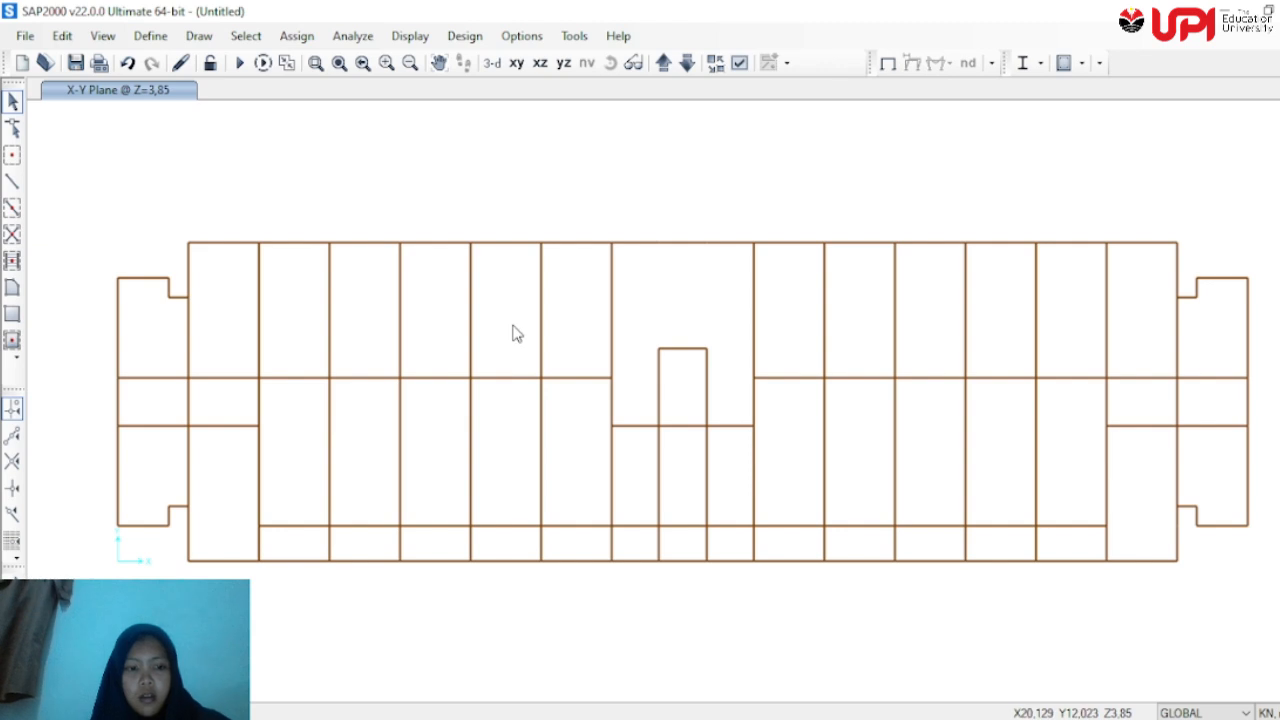
drag(640, 290, 226, 323)
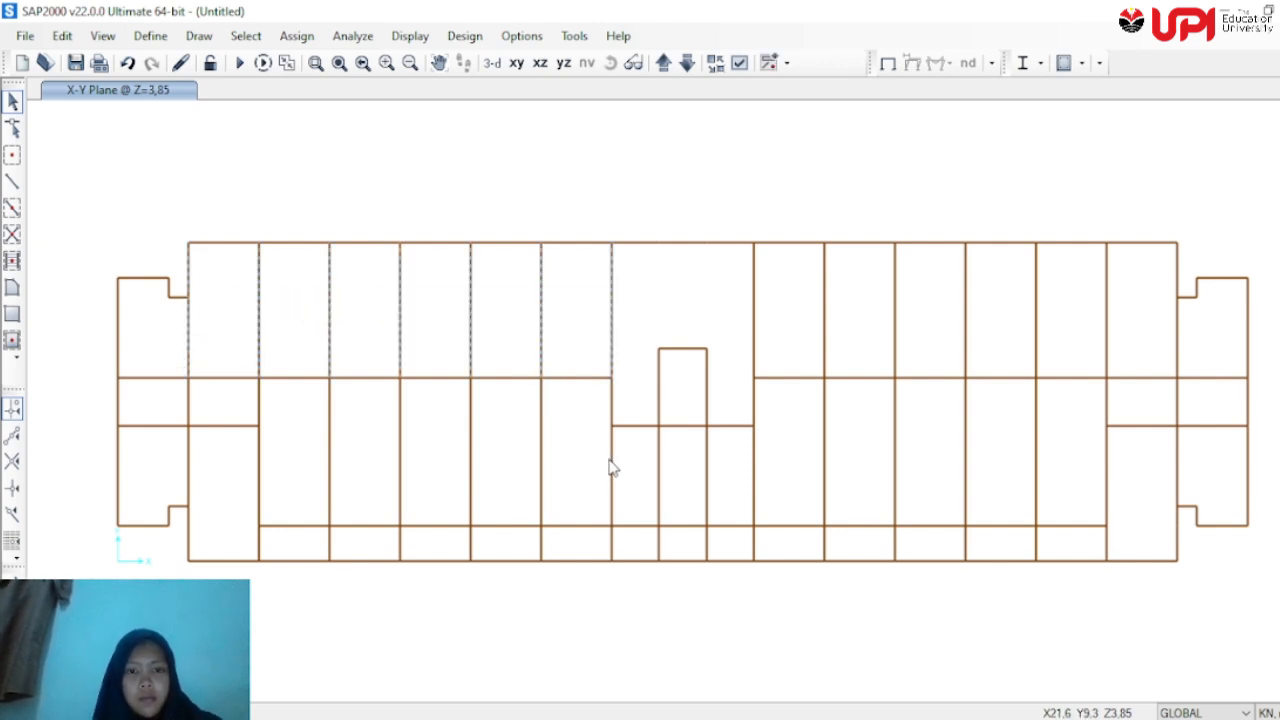
drag(623, 467, 245, 481)
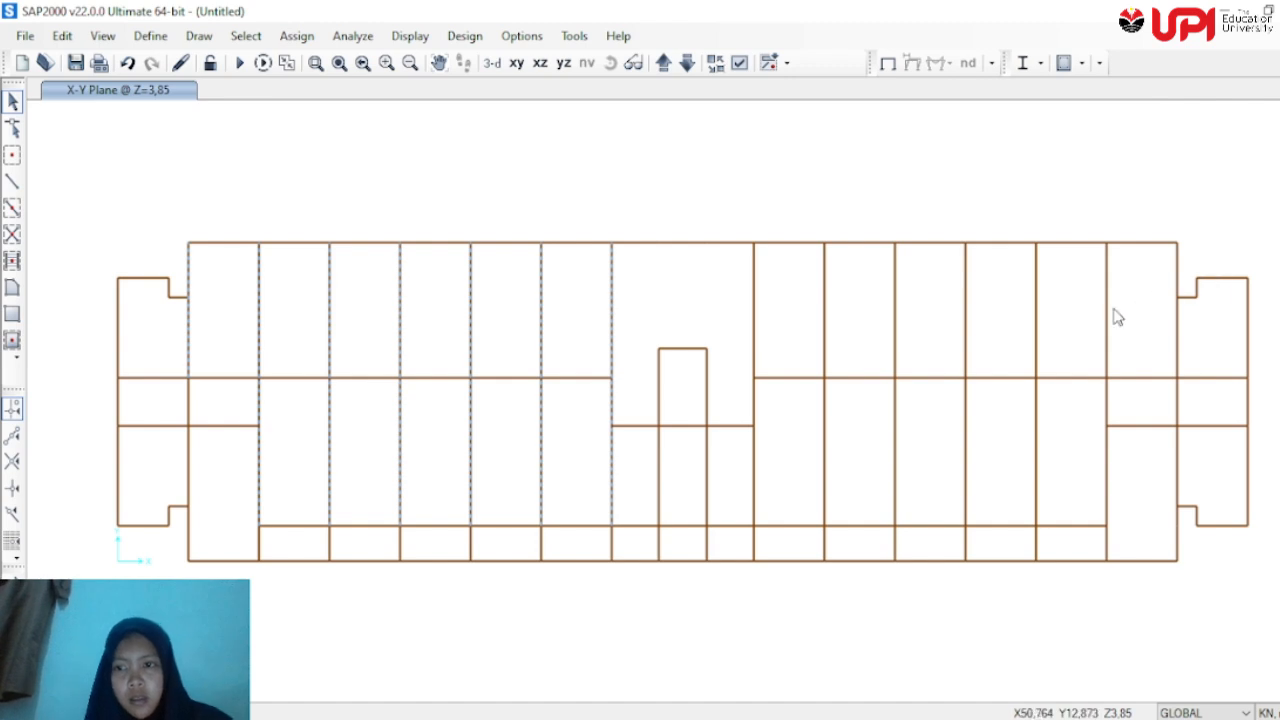
drag(1125, 311, 724, 289)
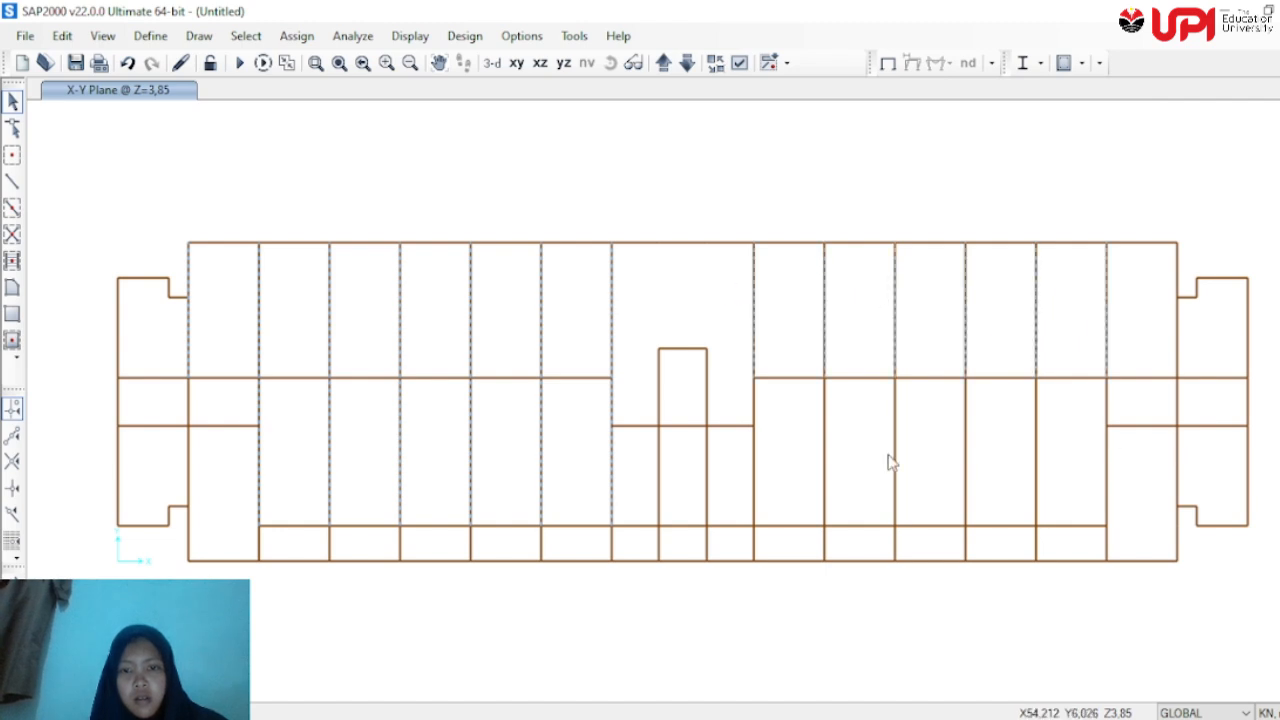
drag(1134, 456, 768, 474)
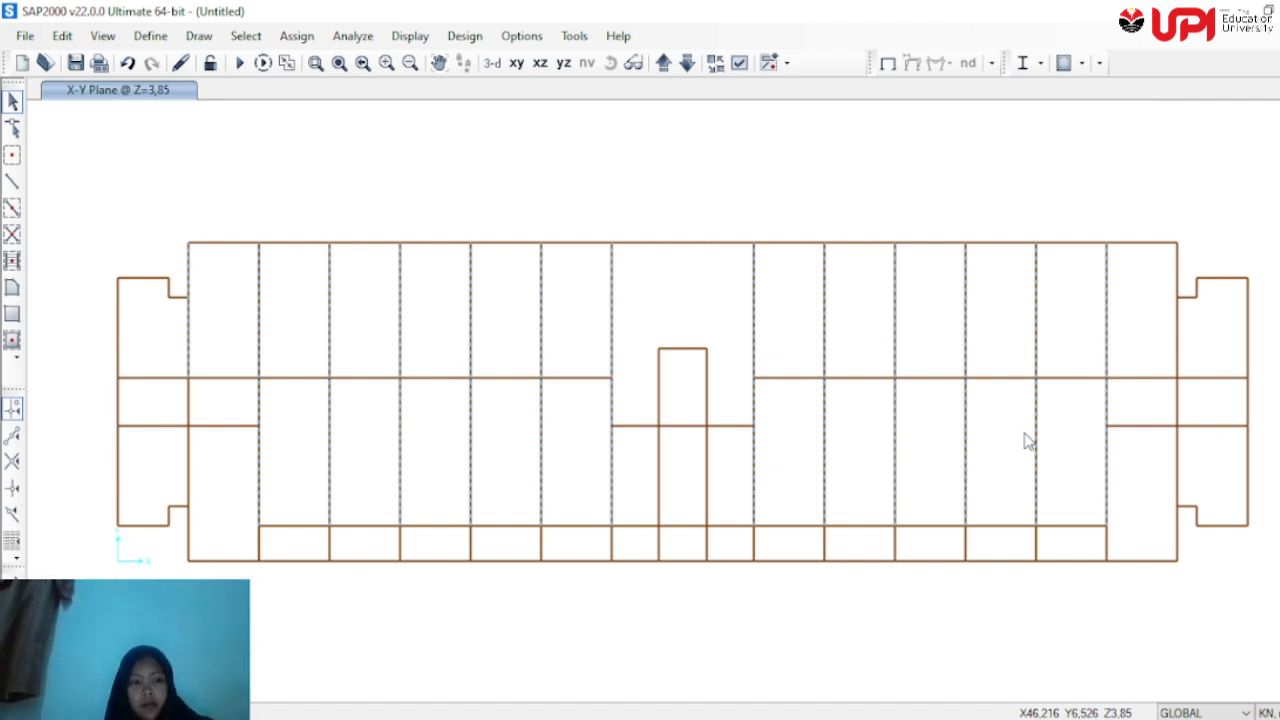
key(Escape)
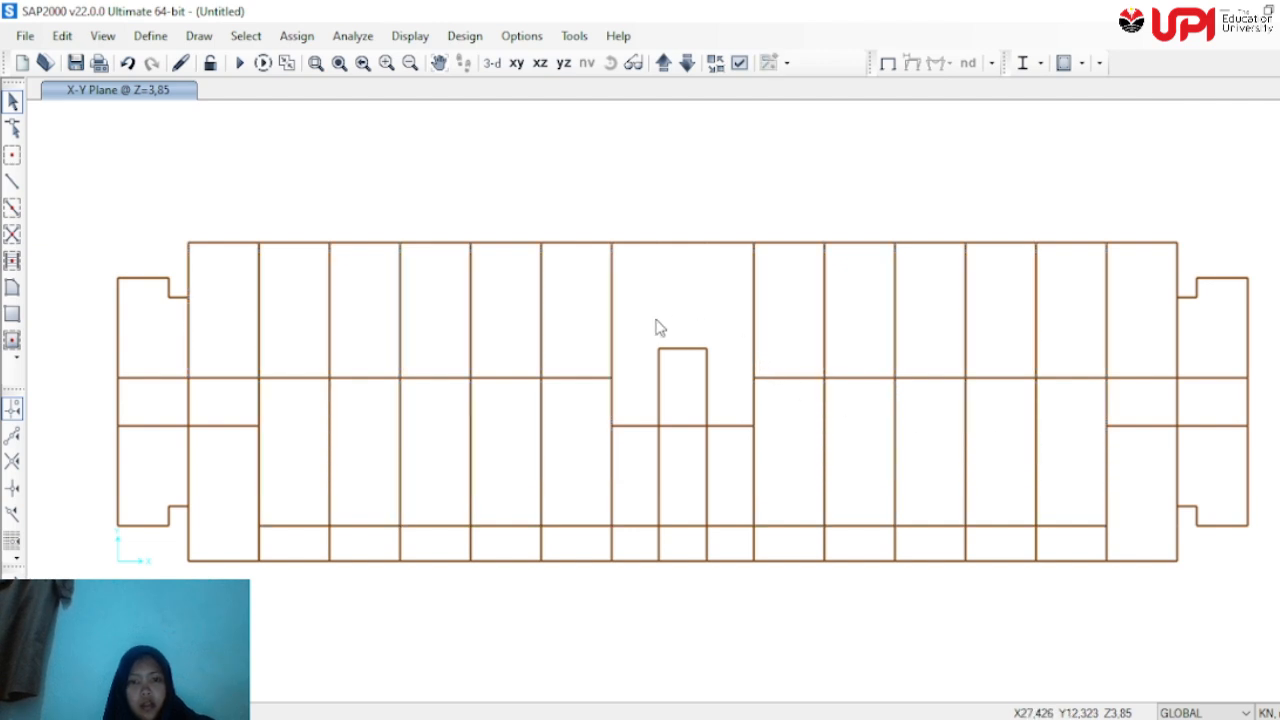
Divide the vertical beams in the upper and lower long bays of the plan's left half into 2 frames each, with length ratio 1
drag(640, 318, 185, 340)
drag(617, 482, 246, 465)
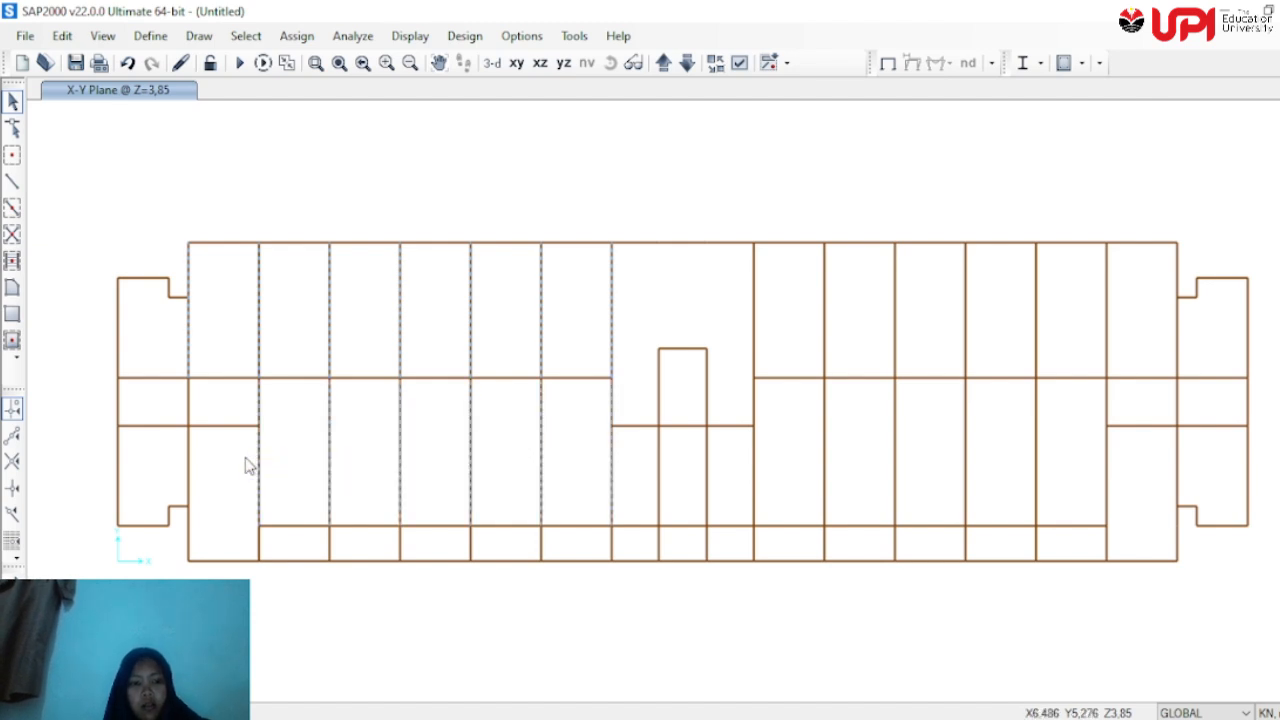
click(62, 35)
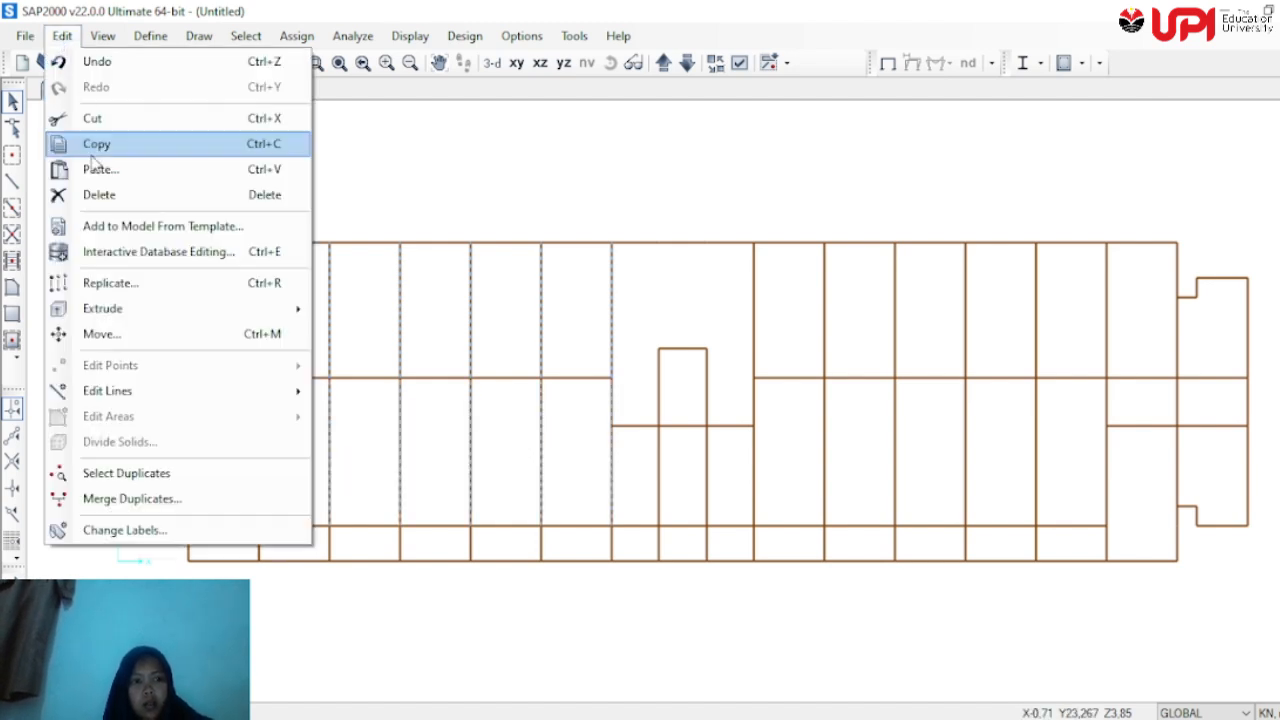
click(64, 36)
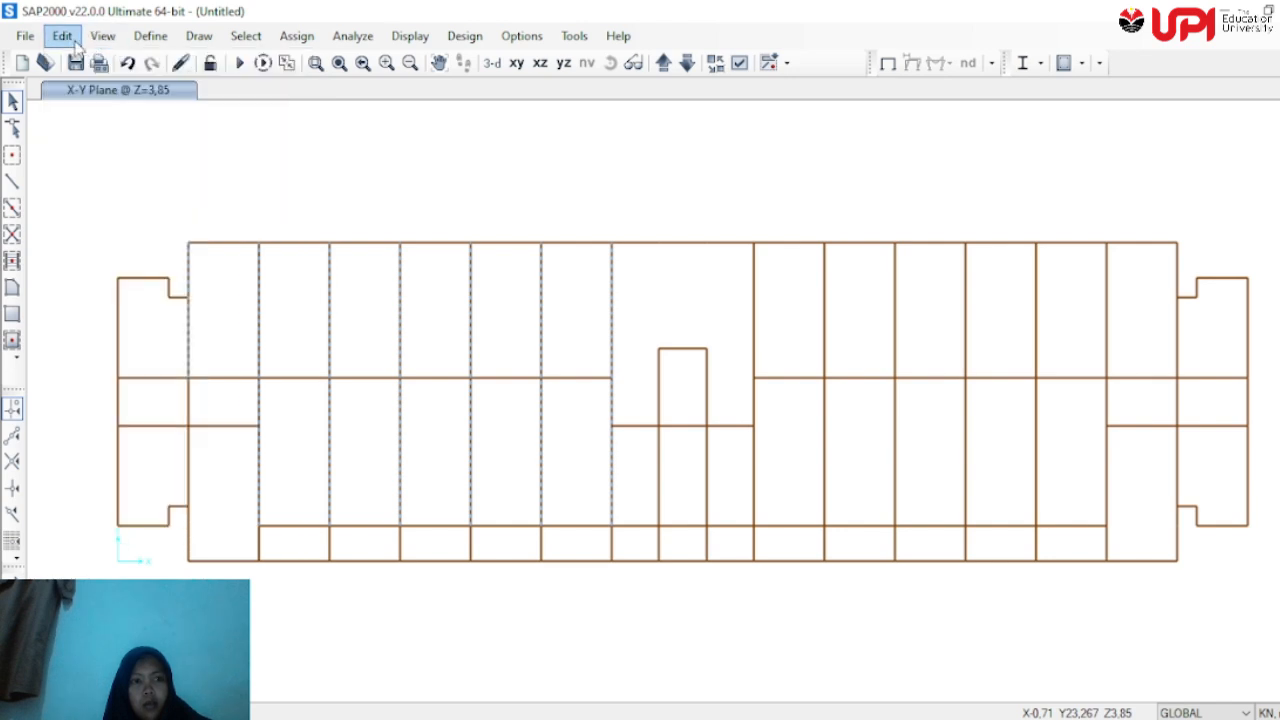
click(75, 42)
mouse_move(171, 389)
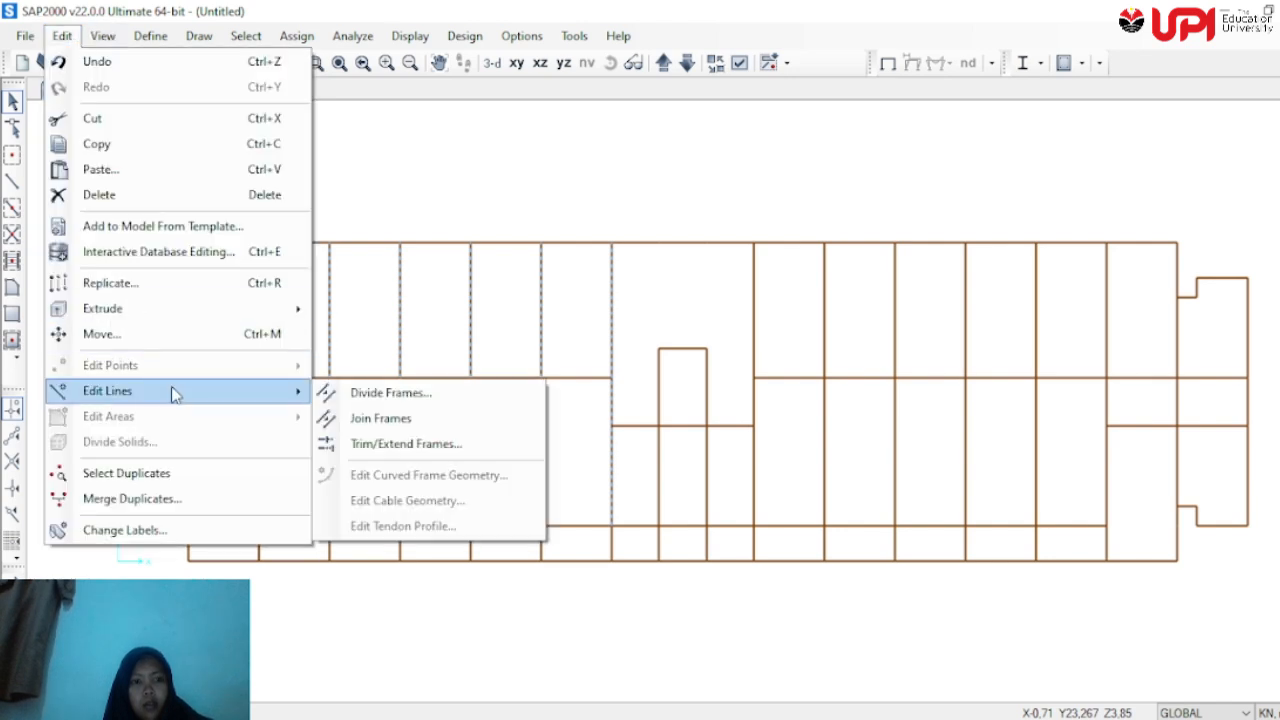
click(393, 400)
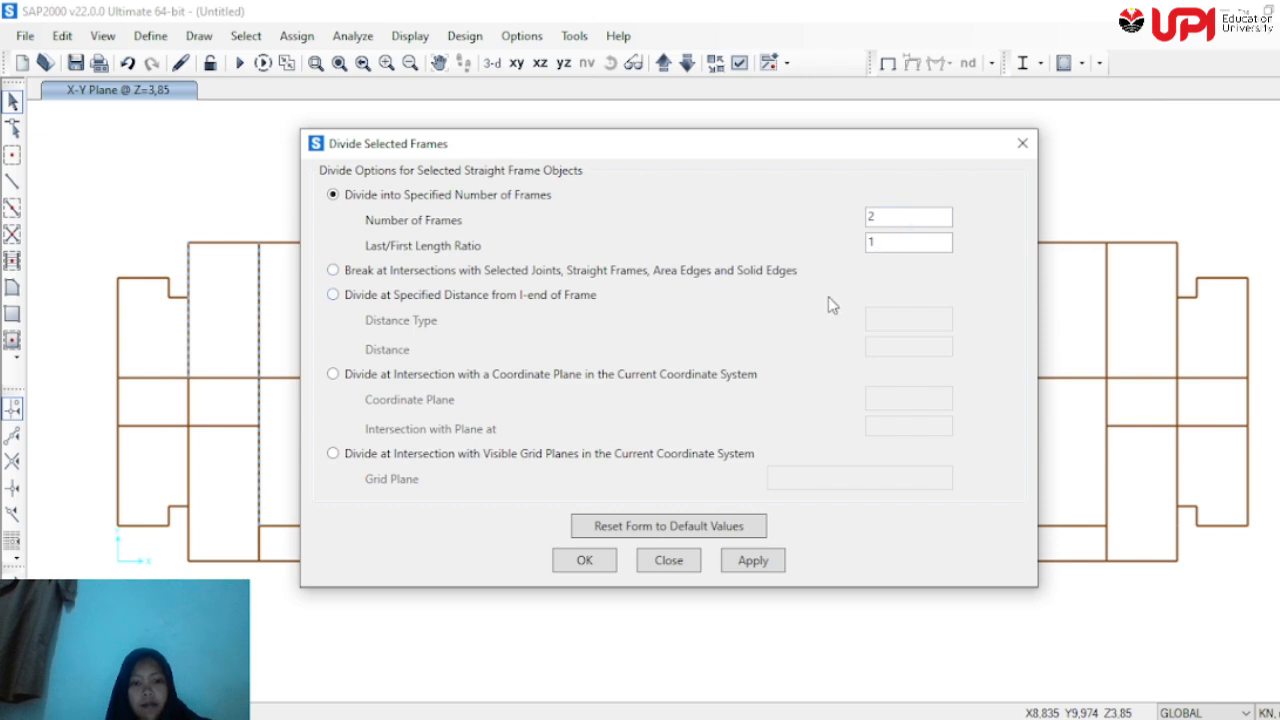
click(753, 561)
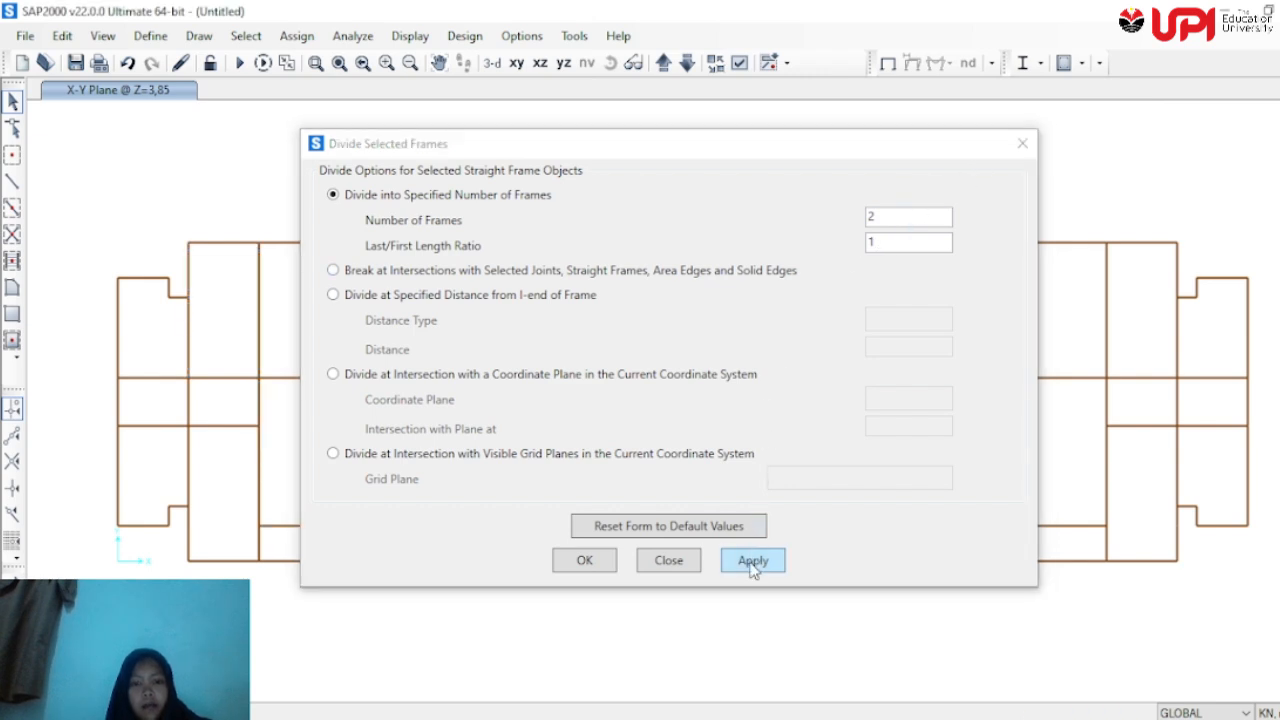
click(1021, 143)
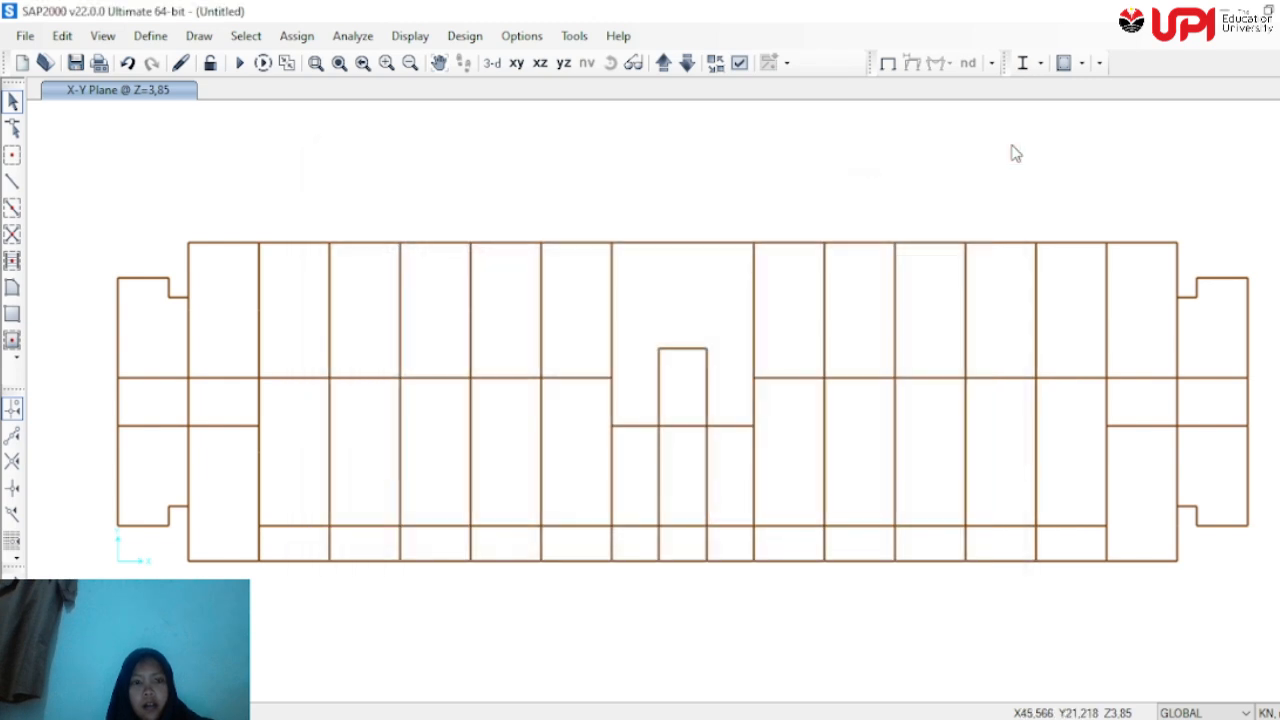
Draw a row of six B2 20x40 straight frames through the midpoints of the upper-left bays, from X 3,6 to X 25,2
click(13, 181)
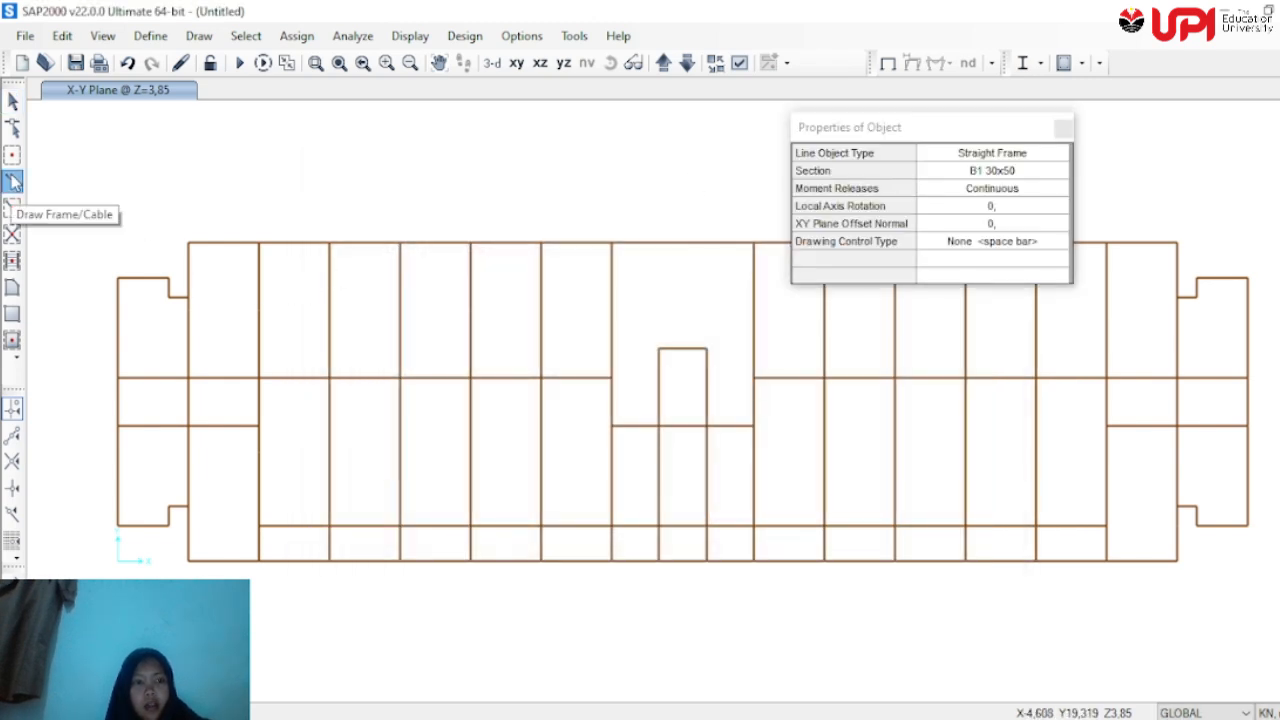
click(947, 172)
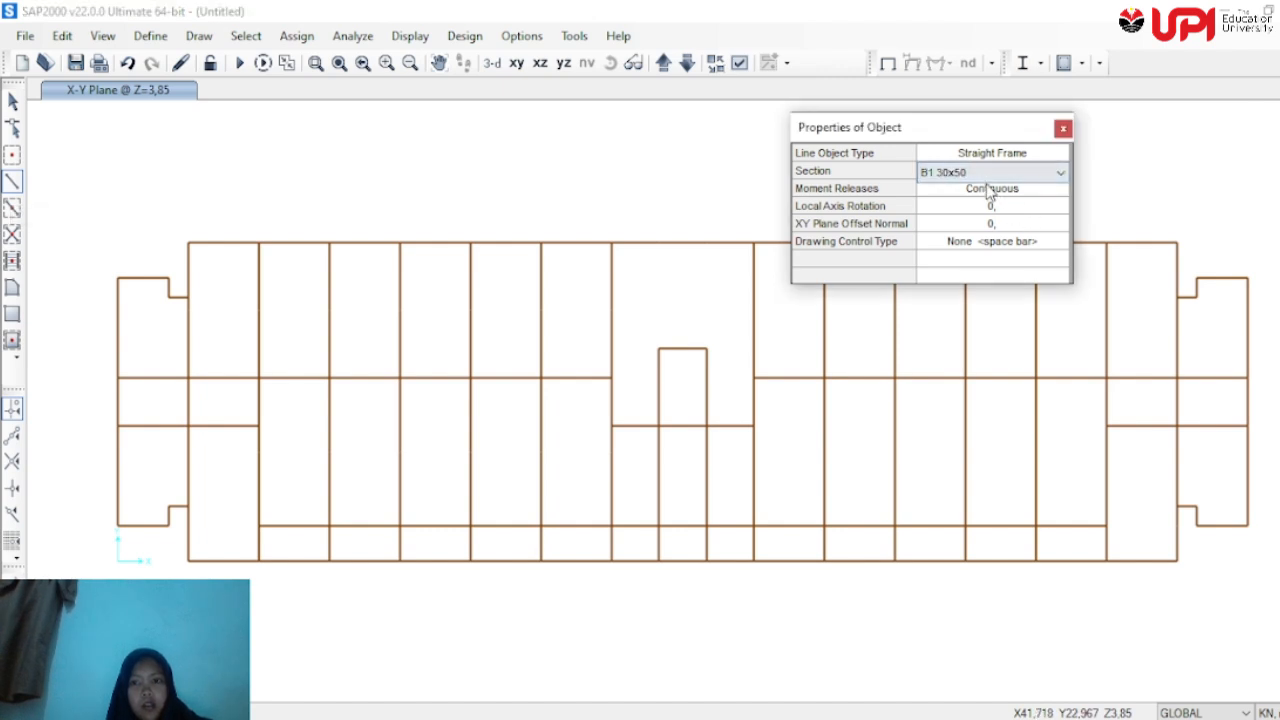
click(1060, 172)
click(960, 230)
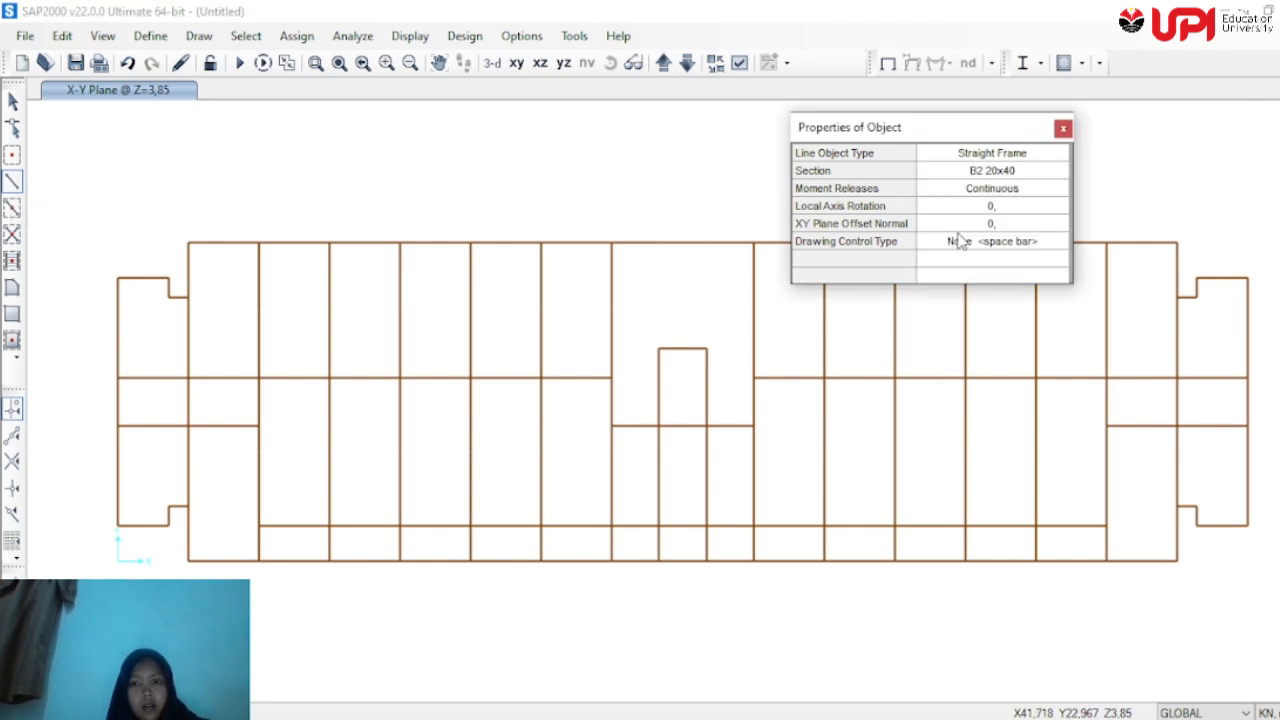
click(187, 312)
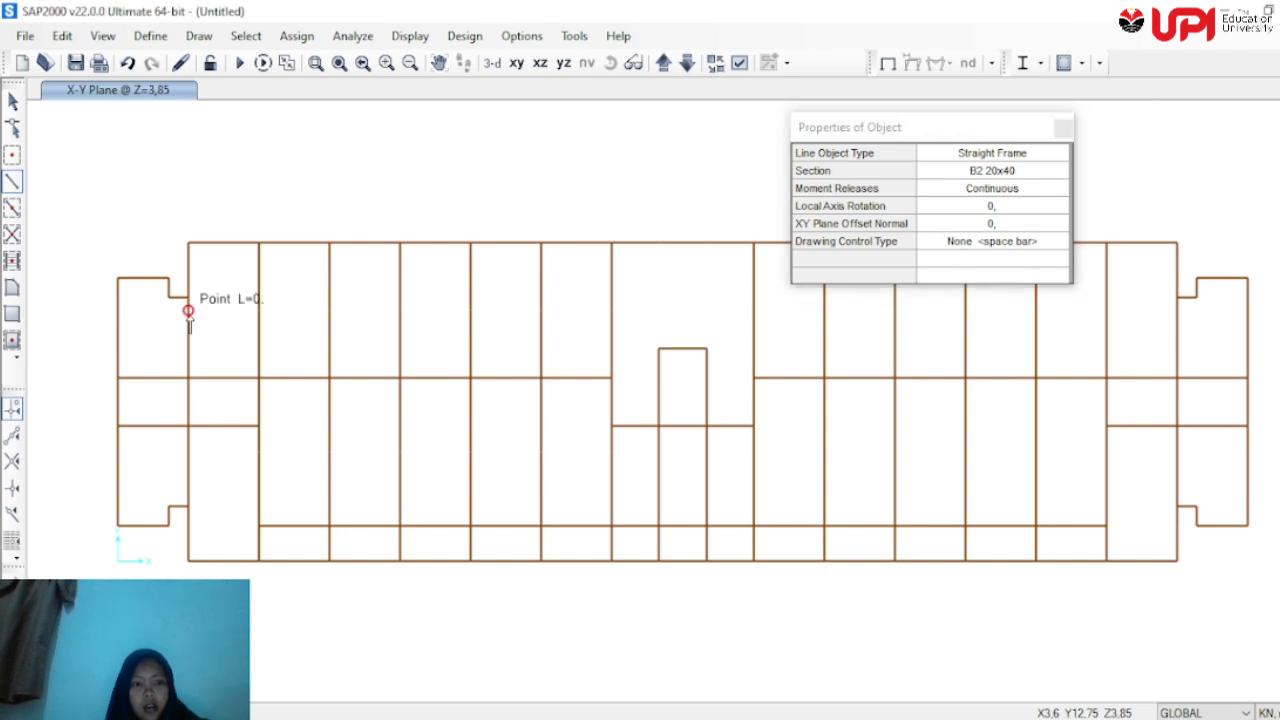
click(258, 311)
click(329, 311)
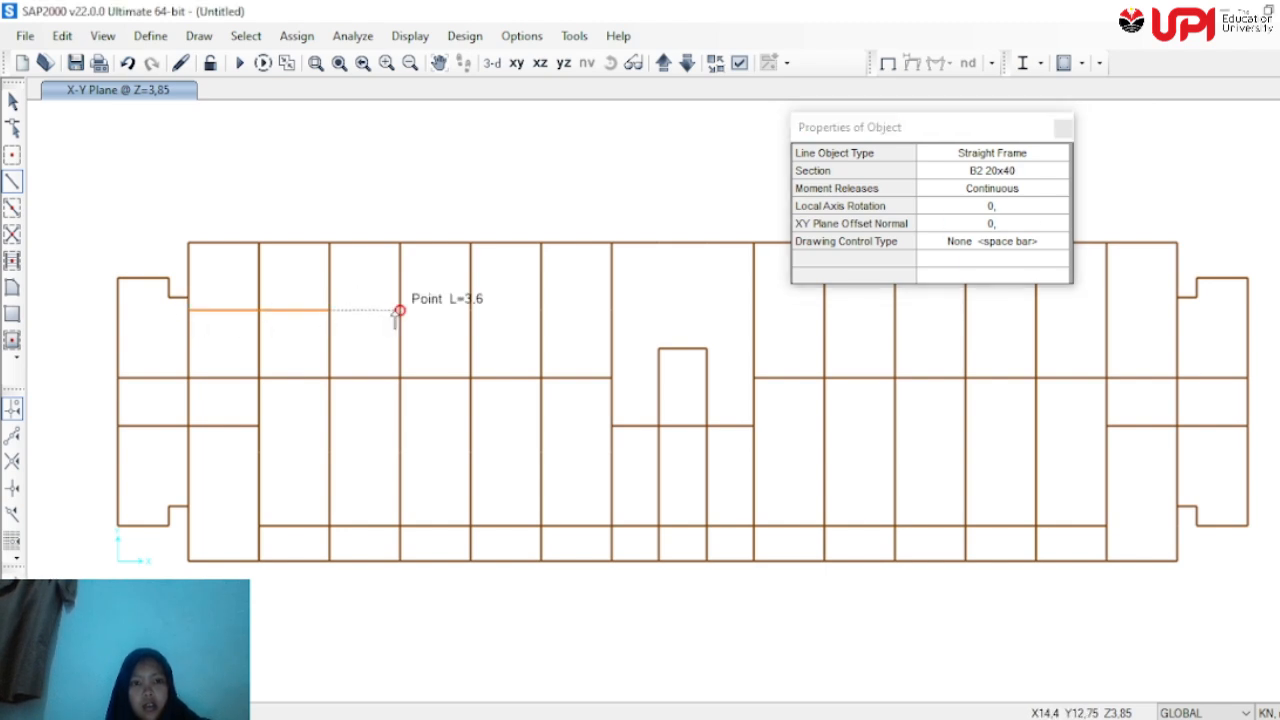
click(400, 311)
click(470, 311)
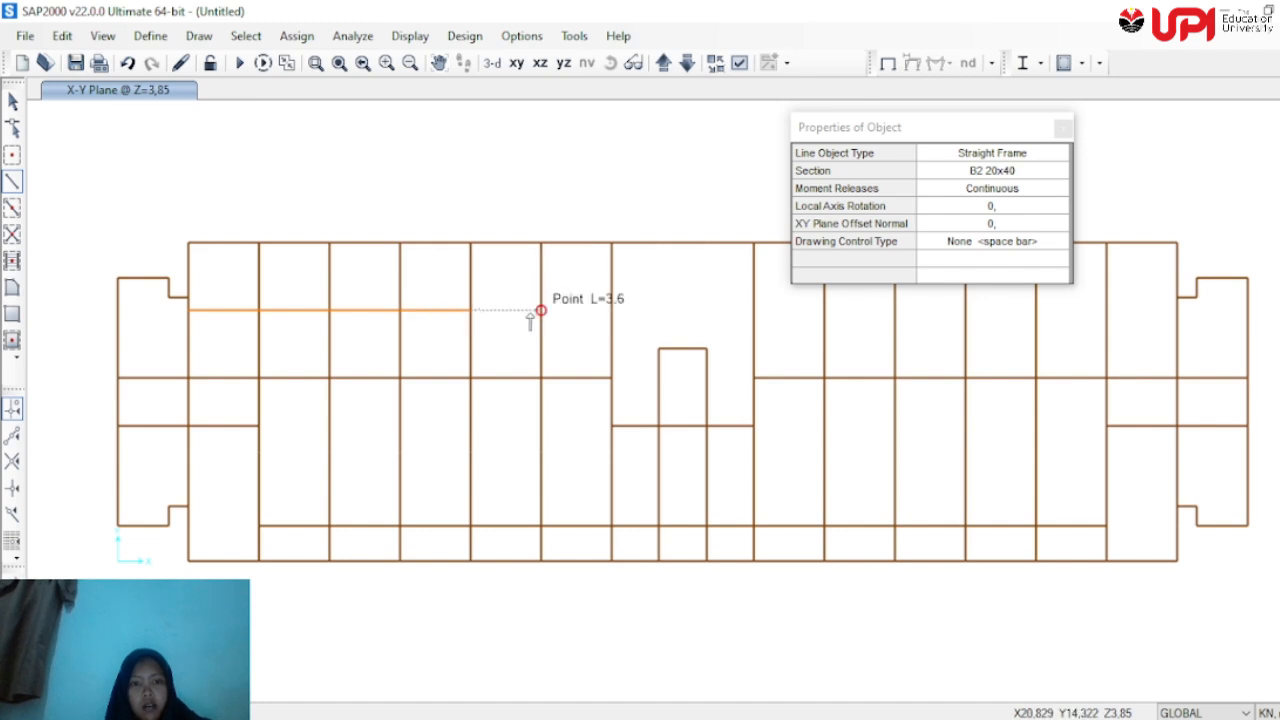
click(540, 311)
click(611, 311)
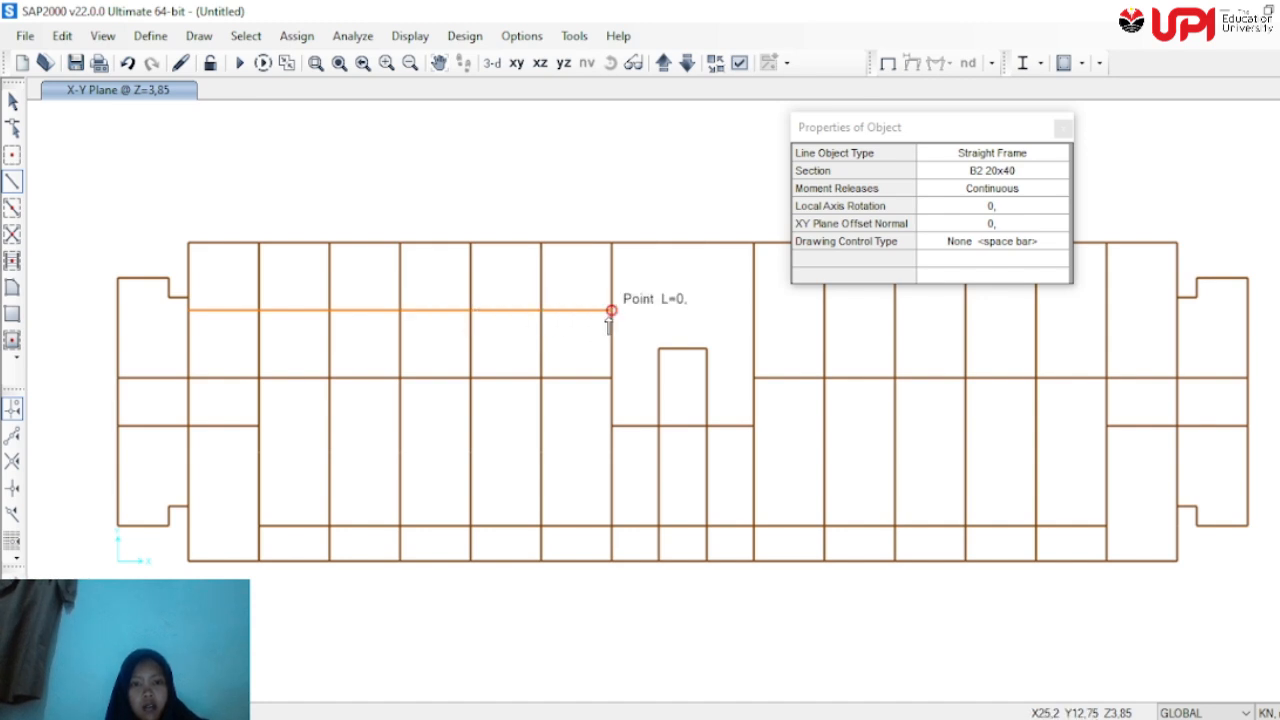
right_click(382, 452)
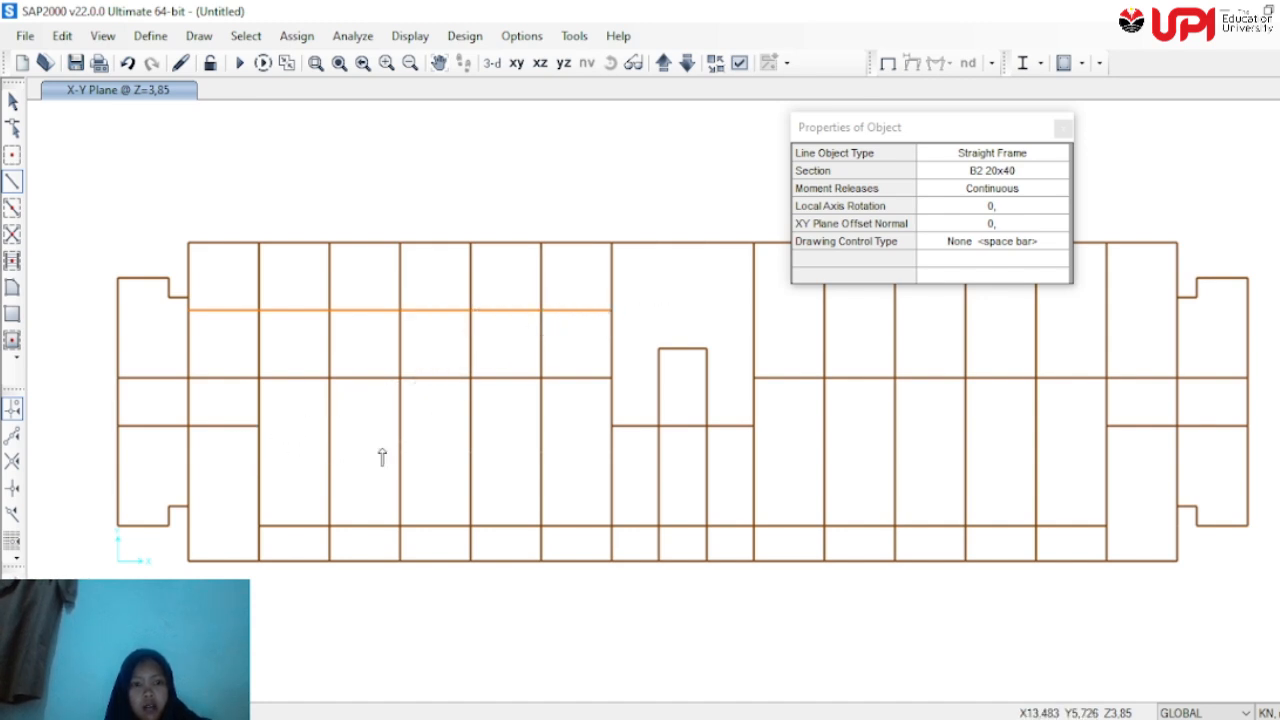
Draw a row of five B2 20x40 frames at Y 5,55 through the midpoints of the lower-left bays, ending at X 25,2
click(259, 452)
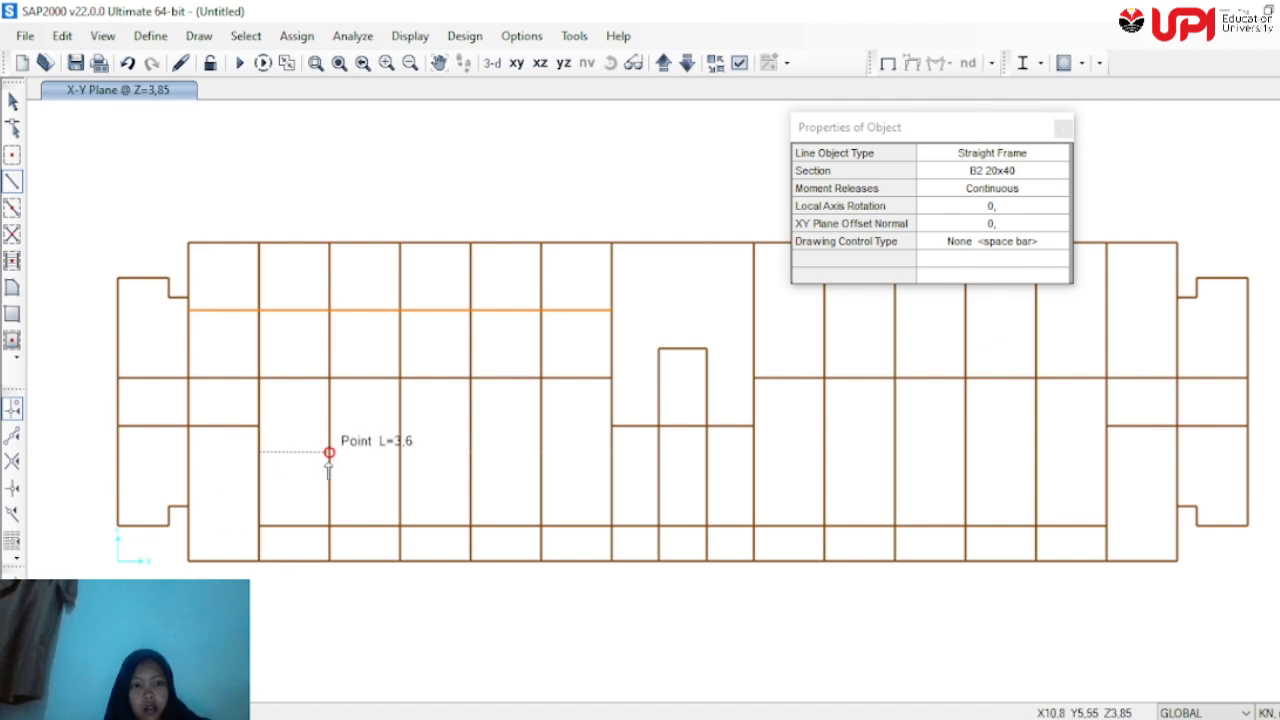
click(400, 452)
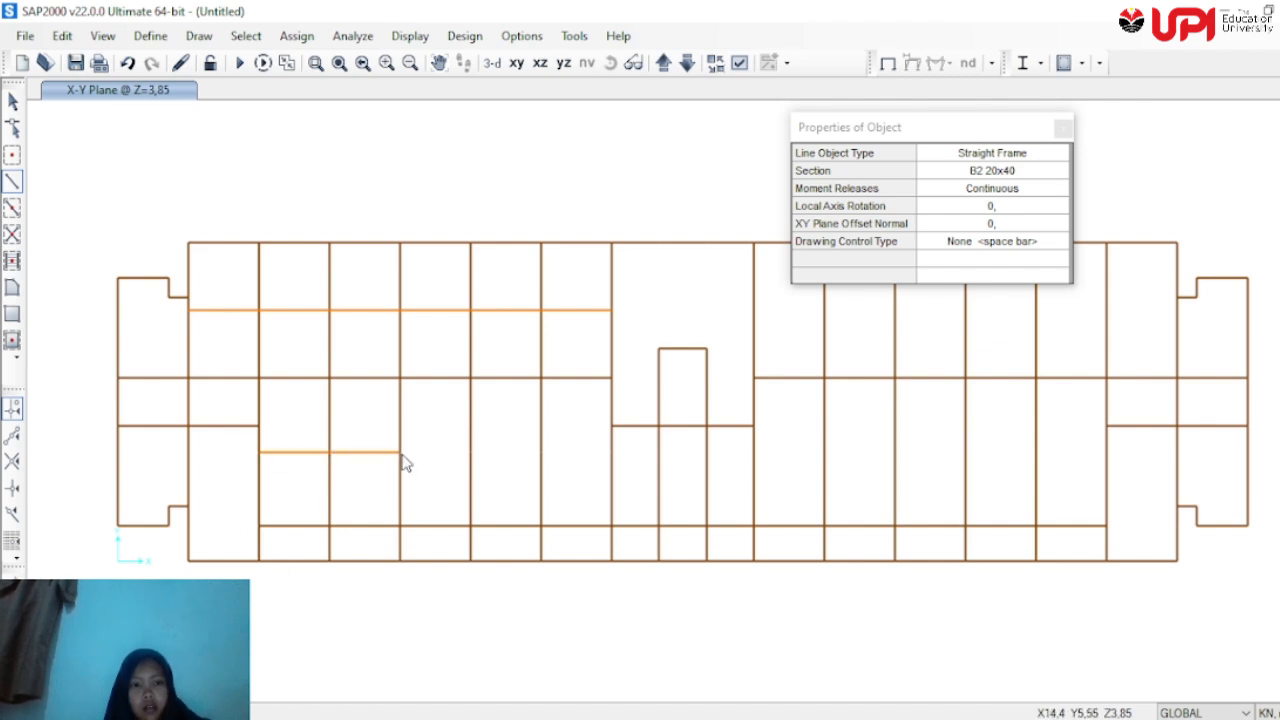
click(470, 452)
double_click(541, 452)
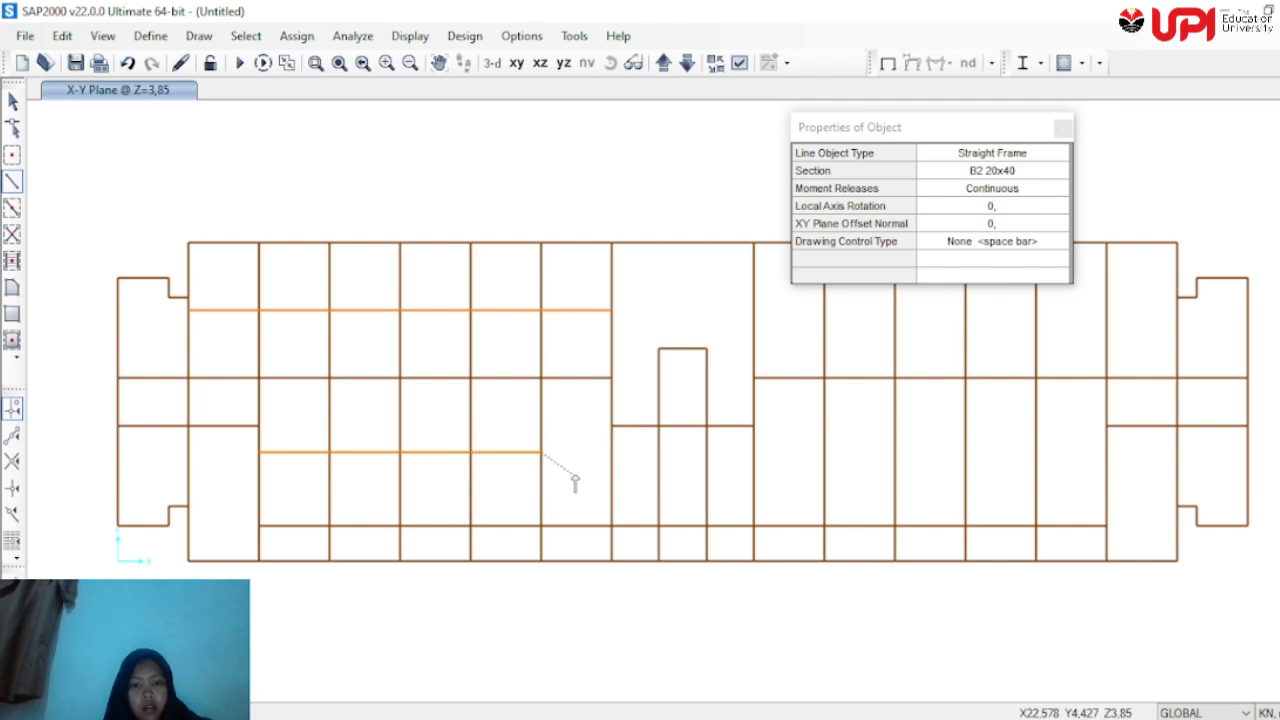
double_click(610, 452)
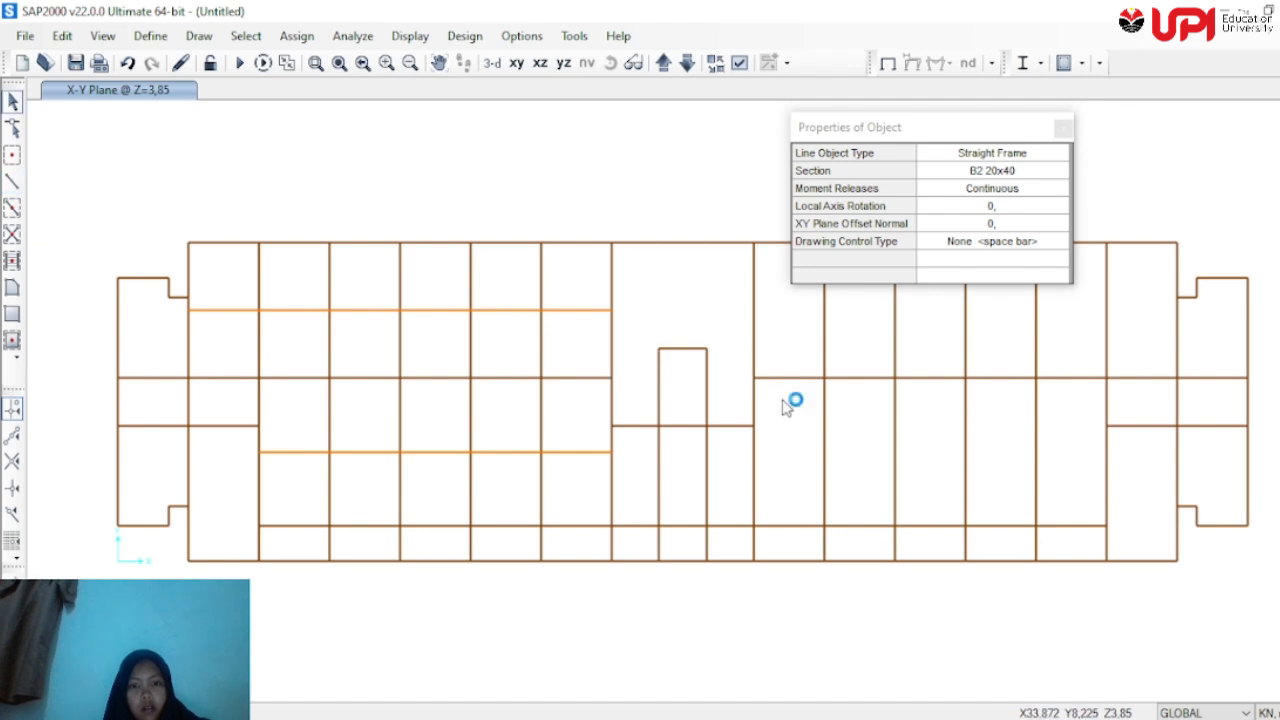
key(Escape)
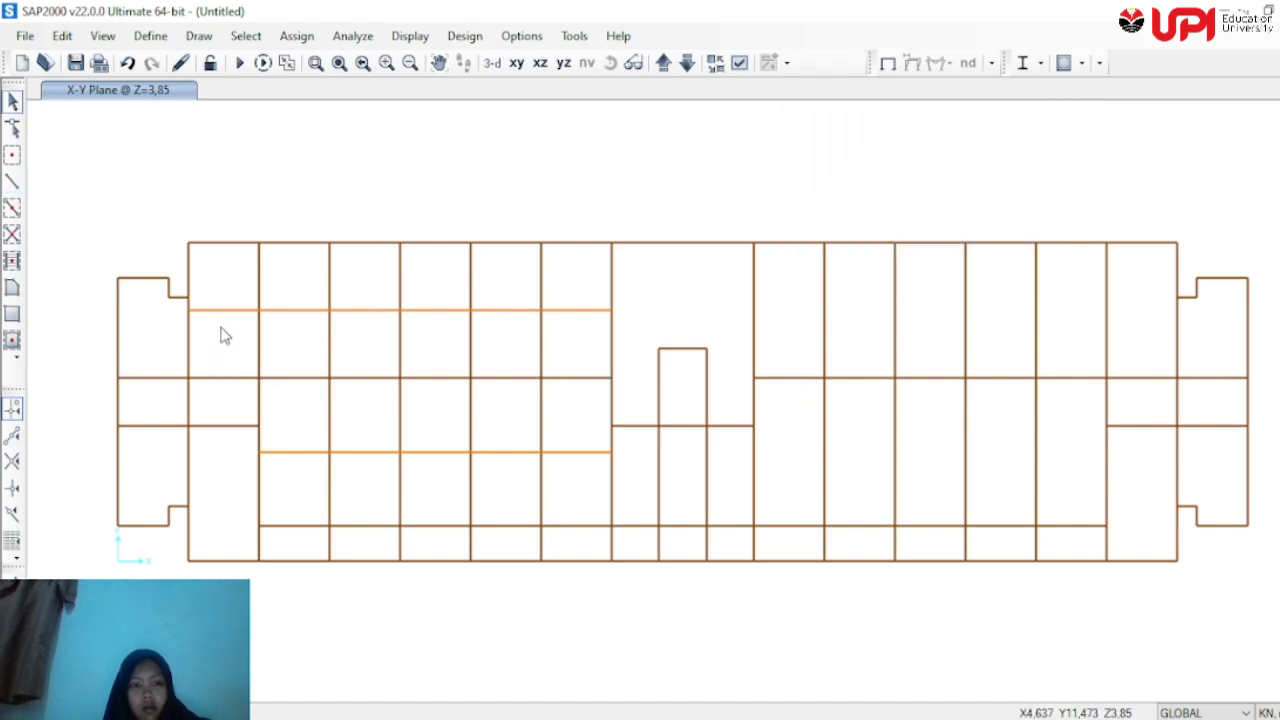
Select all six new B2 20x40 beams in the upper-left row
drag(221, 326, 211, 272)
drag(289, 325, 267, 249)
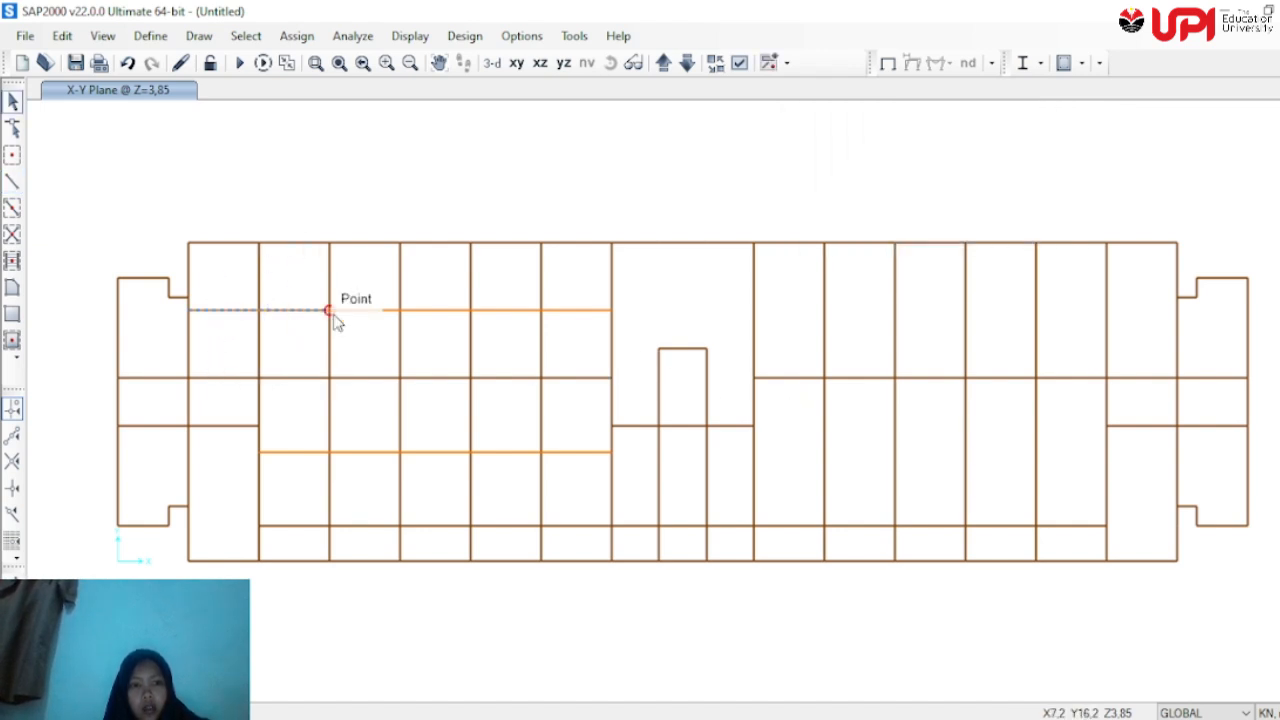
drag(360, 337, 348, 291)
drag(432, 331, 427, 301)
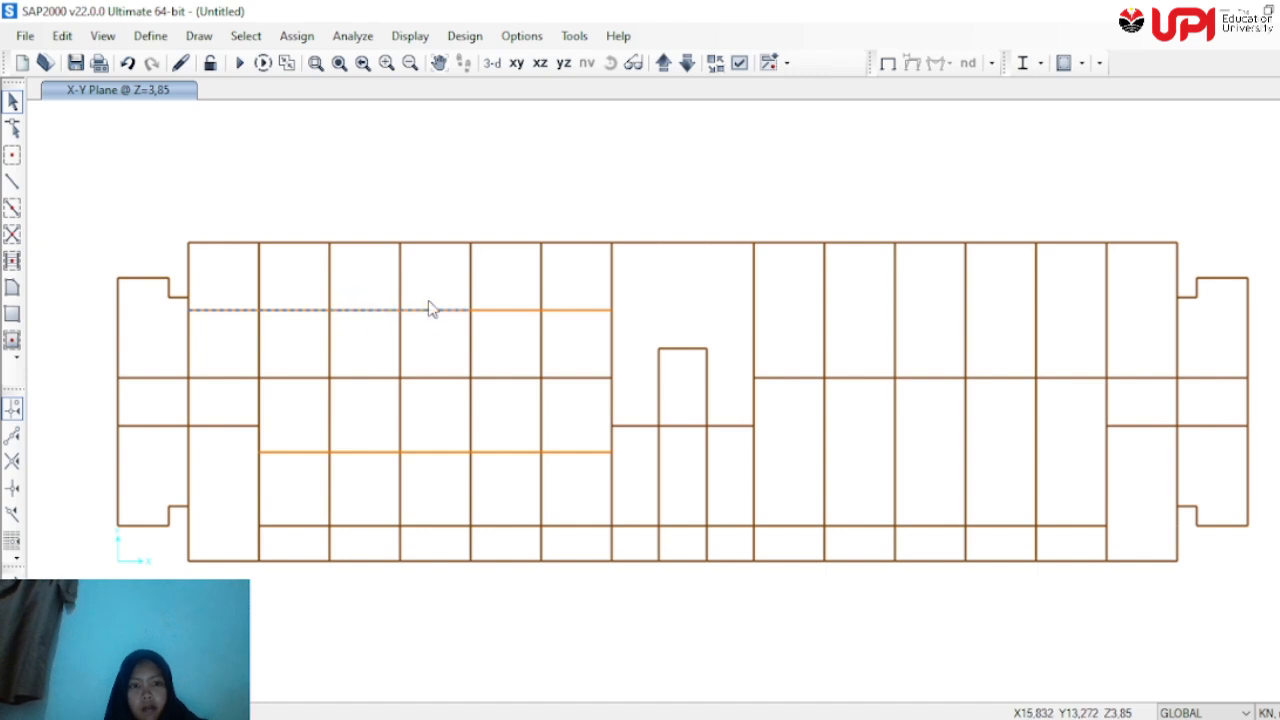
drag(518, 354, 500, 306)
drag(574, 346, 574, 302)
drag(592, 458, 509, 438)
drag(432, 446, 424, 480)
drag(368, 436, 352, 474)
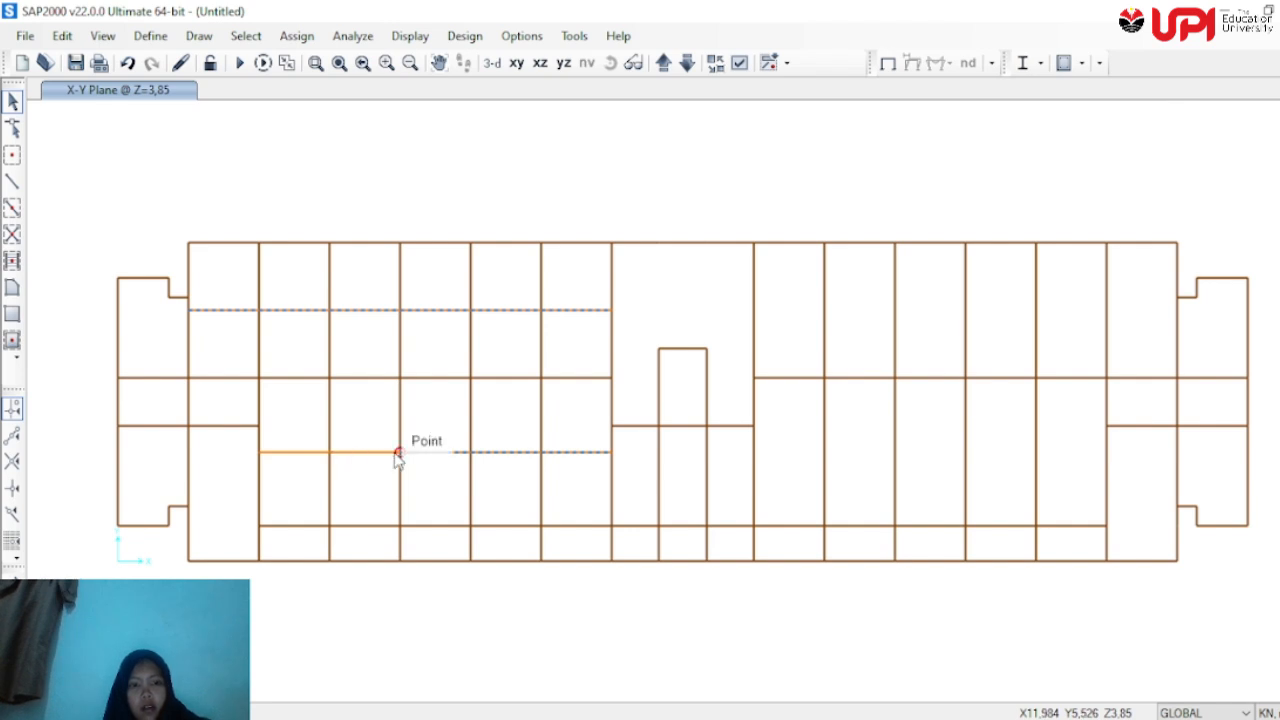
drag(412, 454, 530, 456)
Replicate the selected upper-row beams linearly once with dx 28,8 and dy and dz 0
click(62, 36)
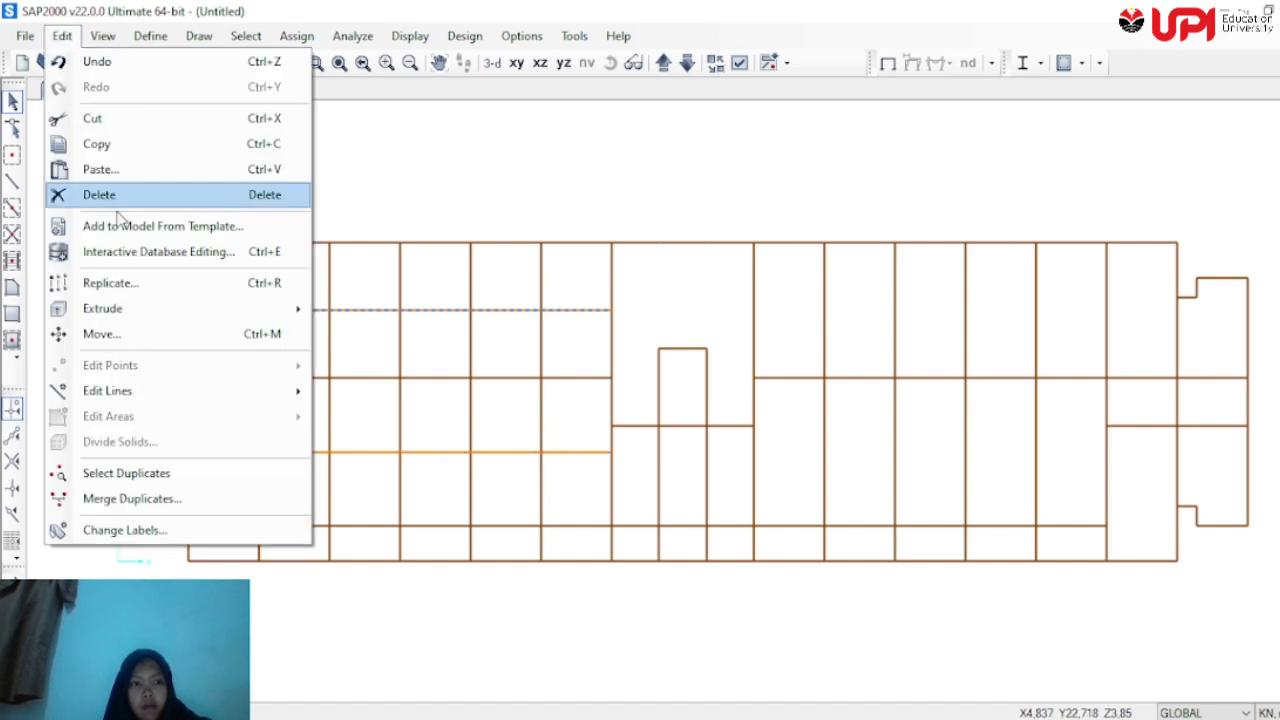
click(125, 285)
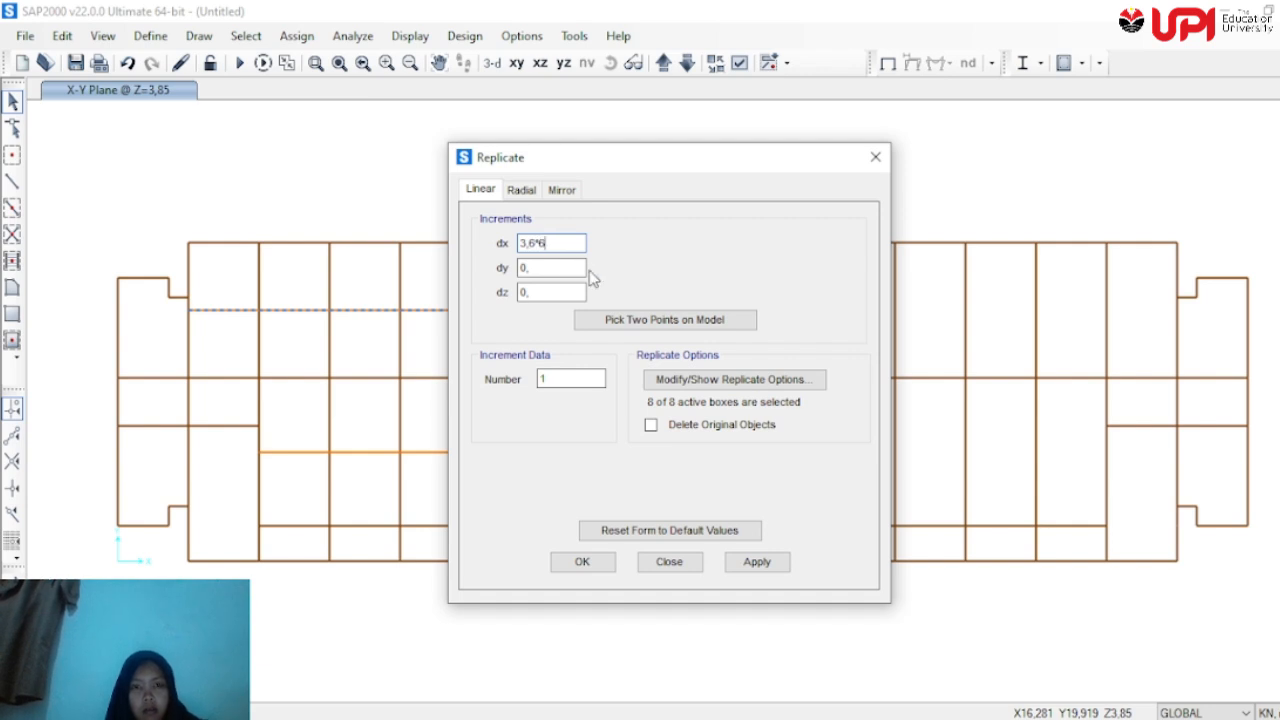
click(550, 270)
click(545, 268)
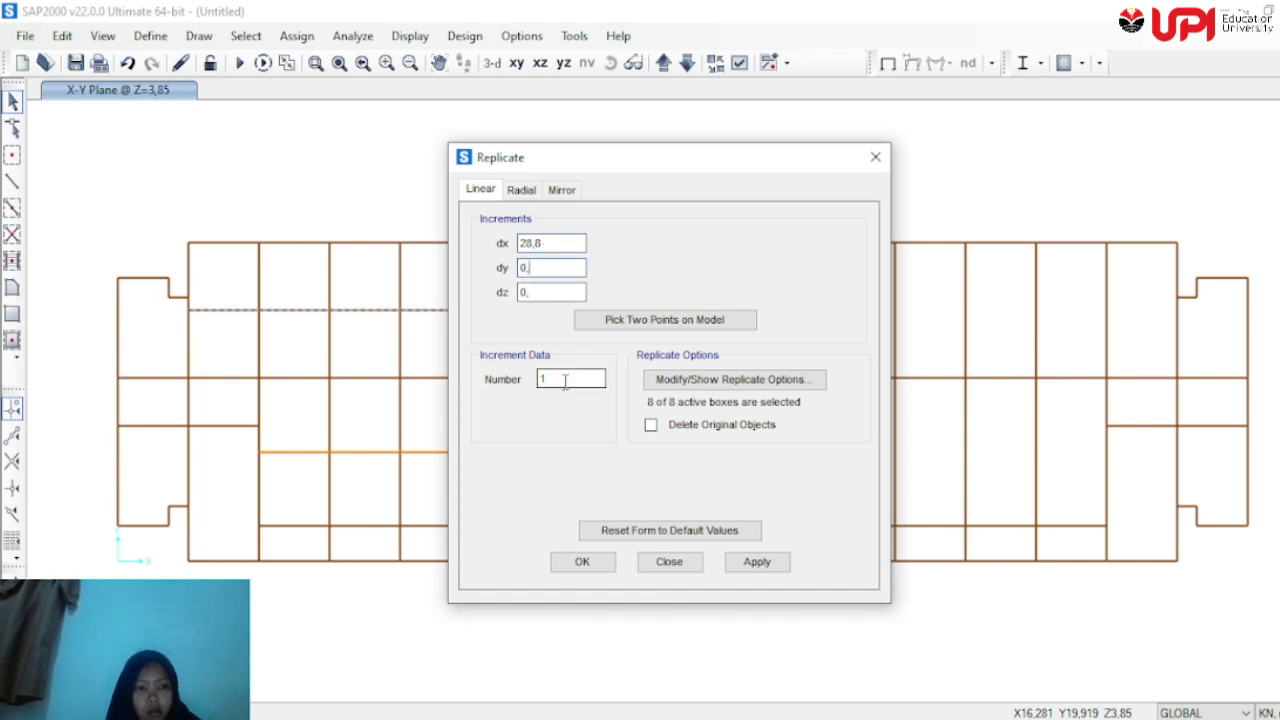
click(770, 569)
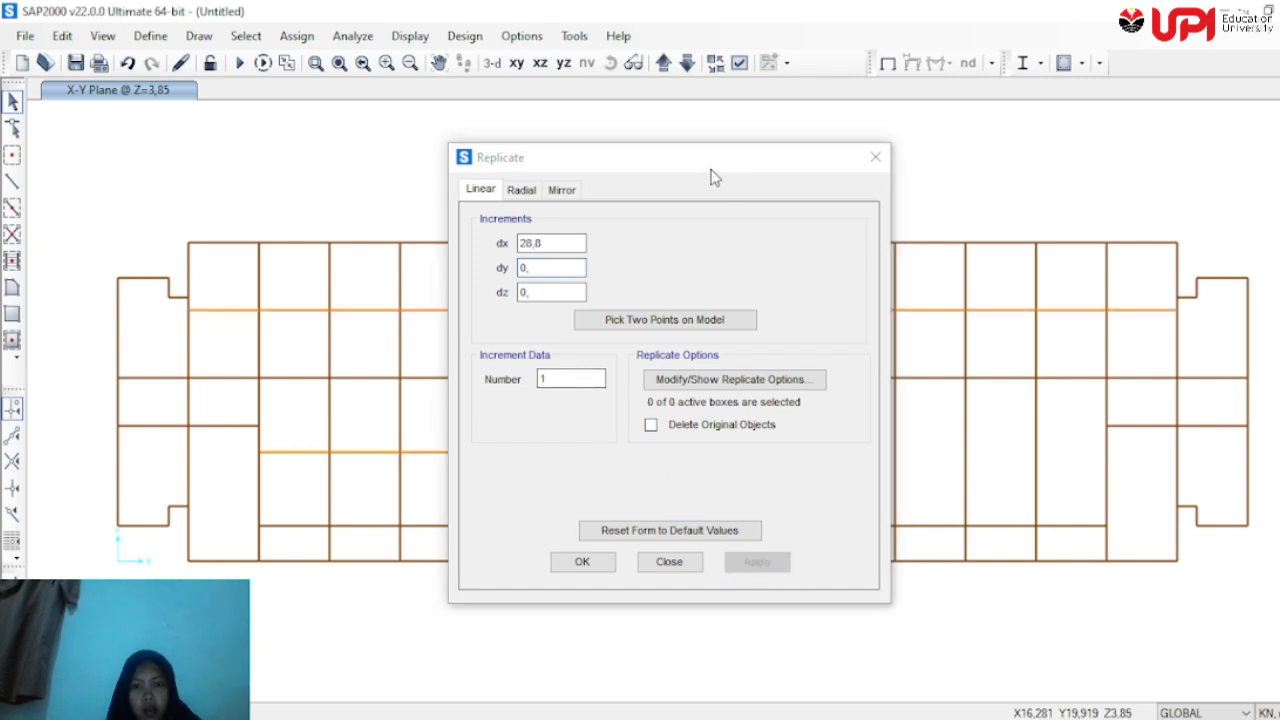
Select all five B2 20x40 beams in the lower-left row at Y 5,55
drag(714, 176, 1038, 240)
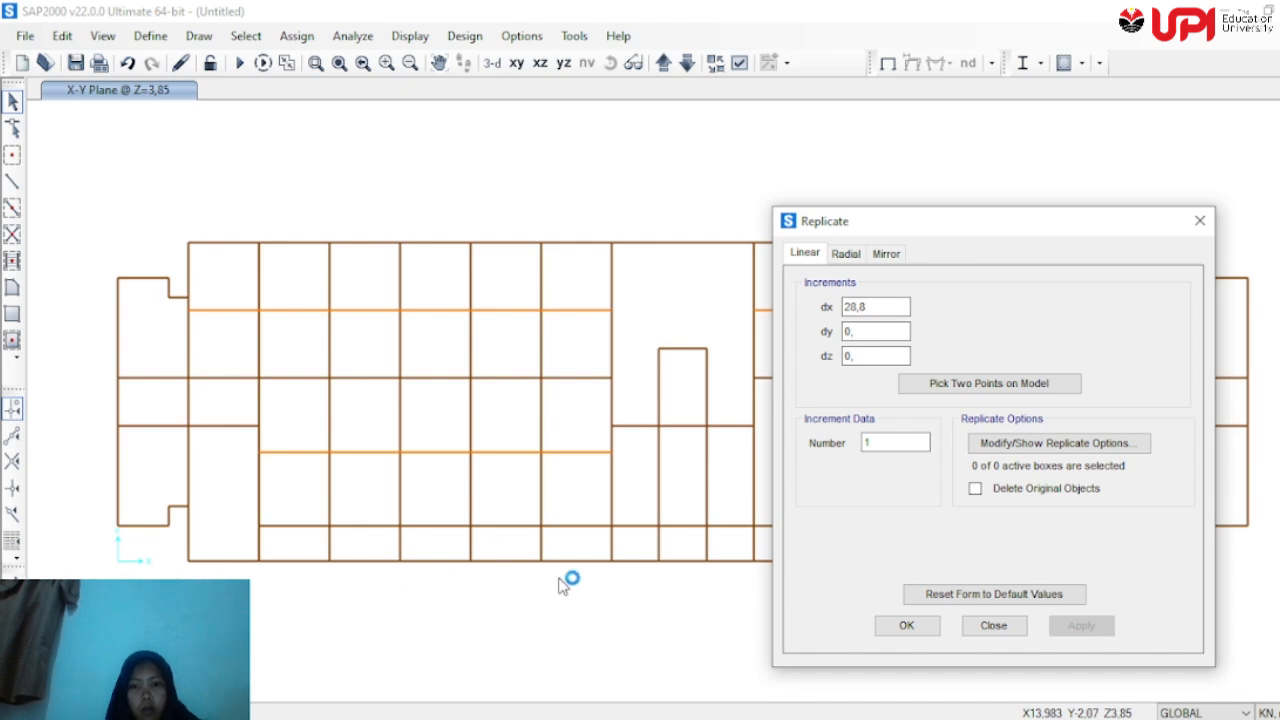
click(995, 393)
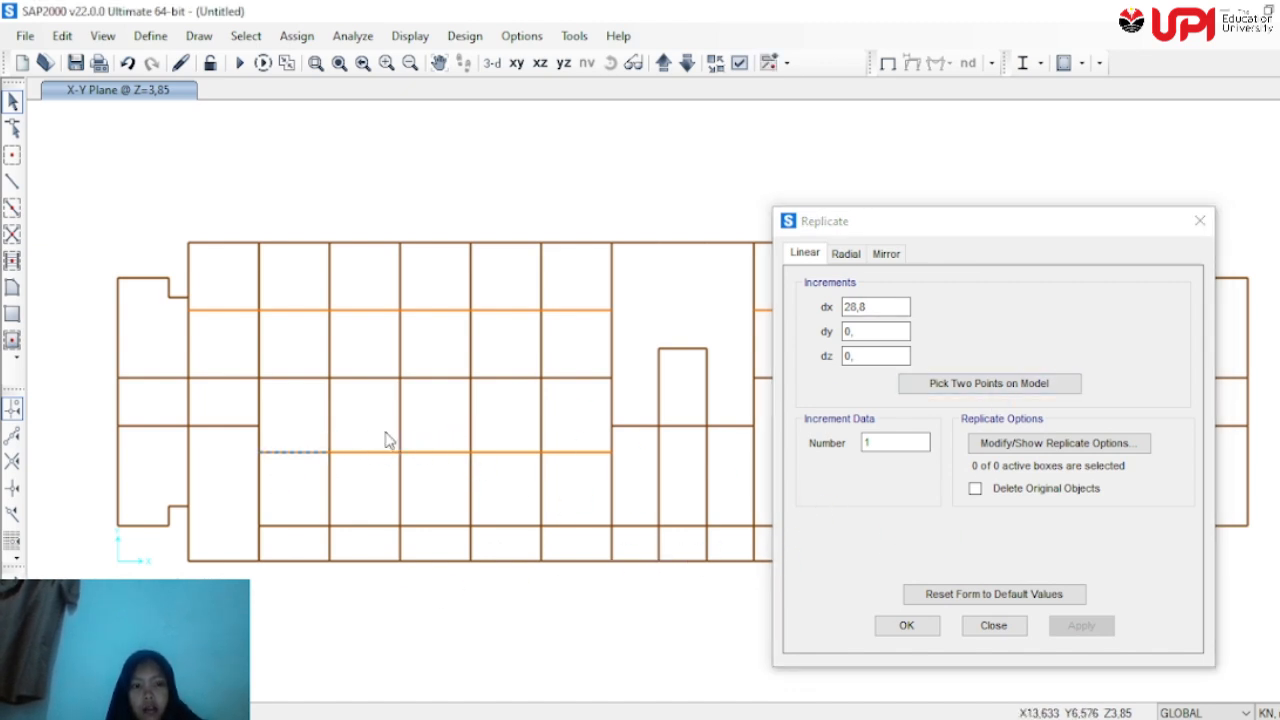
click(401, 453)
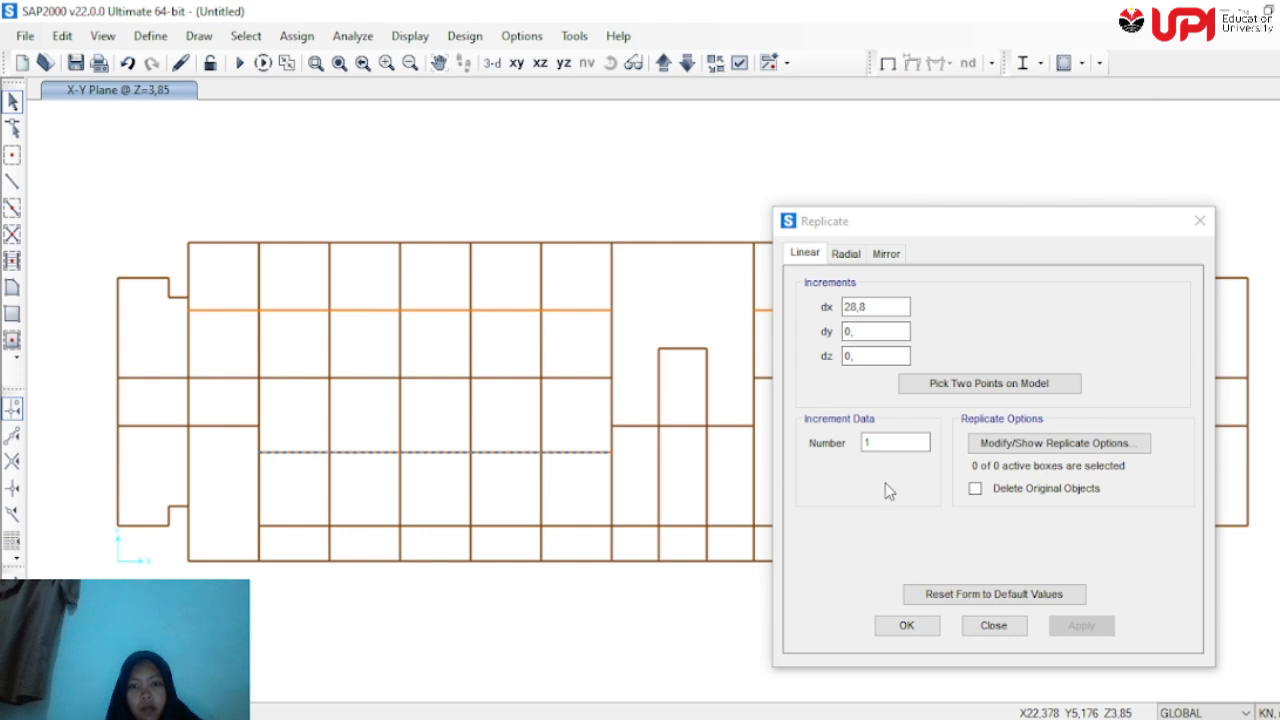
Replicate the selected lower-row beams linearly once with dx 25,2 and dy and dz 0, and close the Replicate form
drag(880, 307, 848, 310)
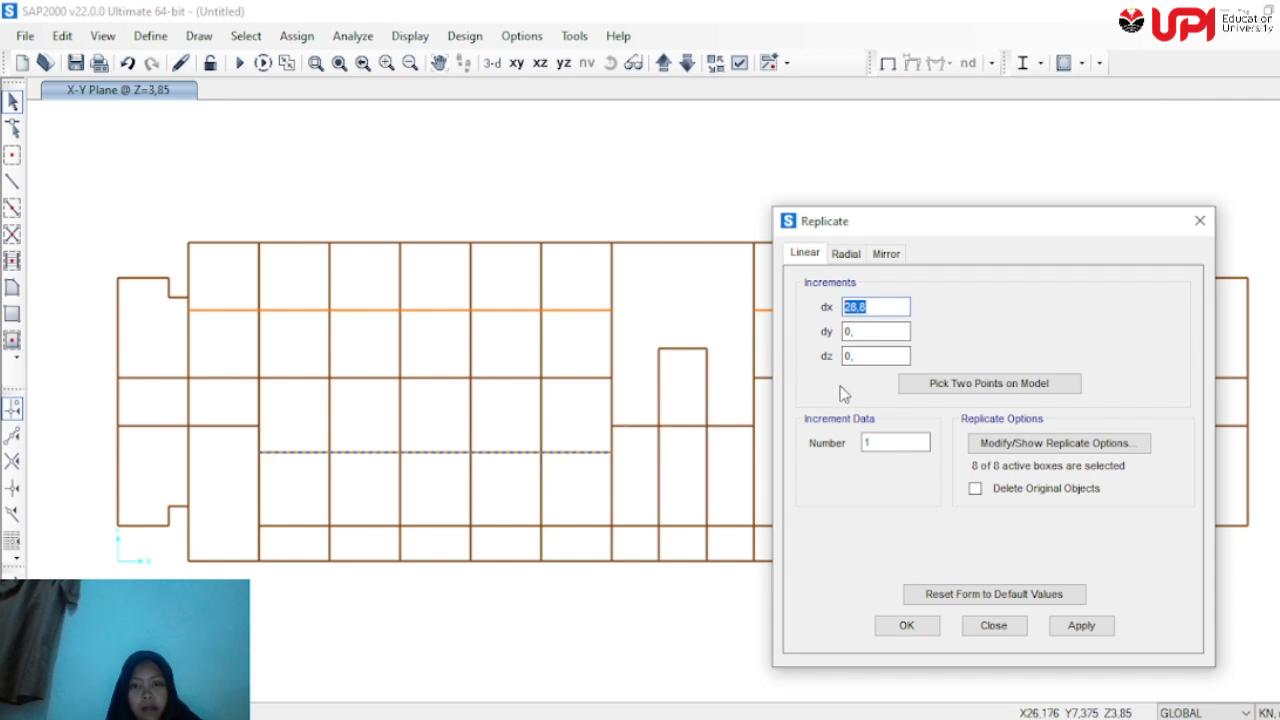
text(3,)
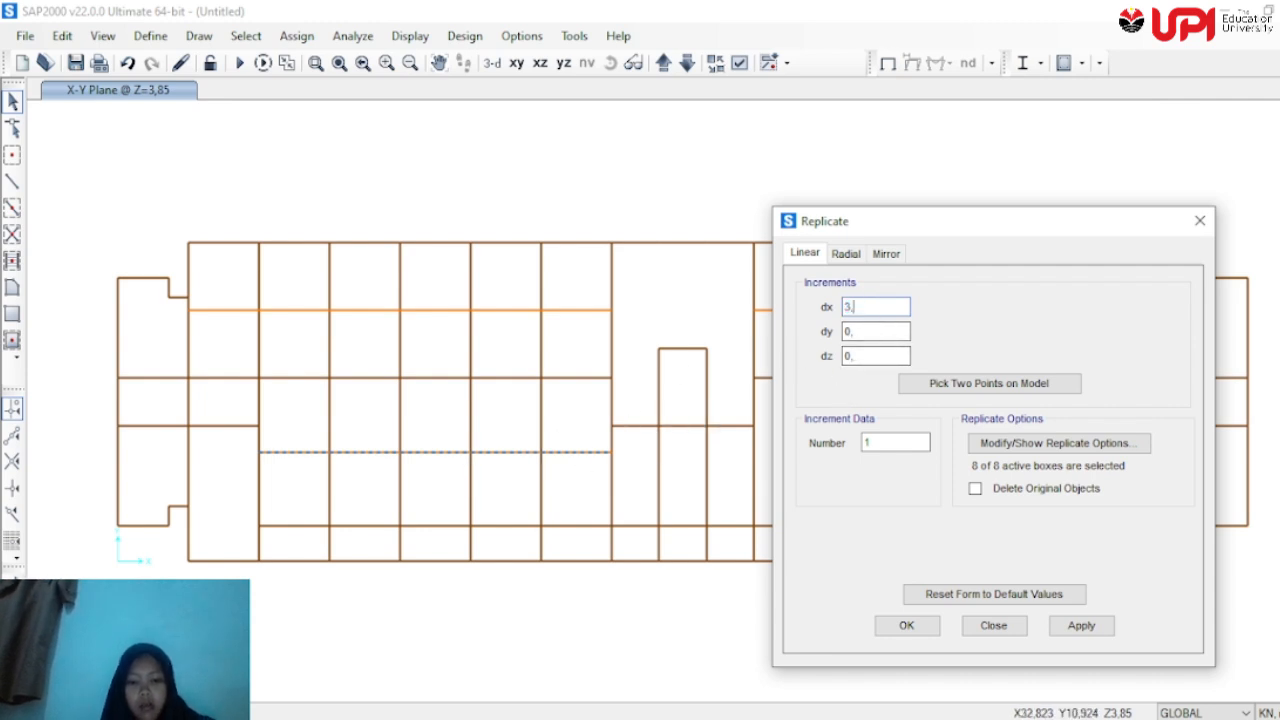
text(6)
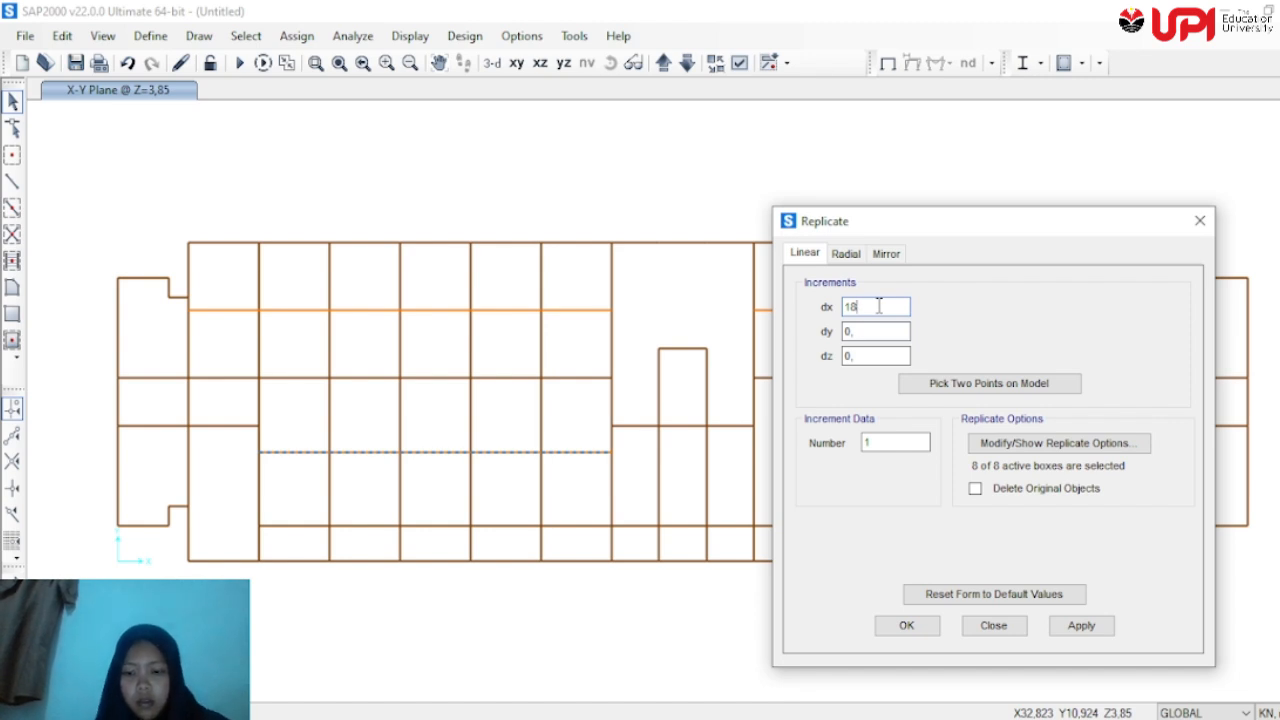
text(+7,2)
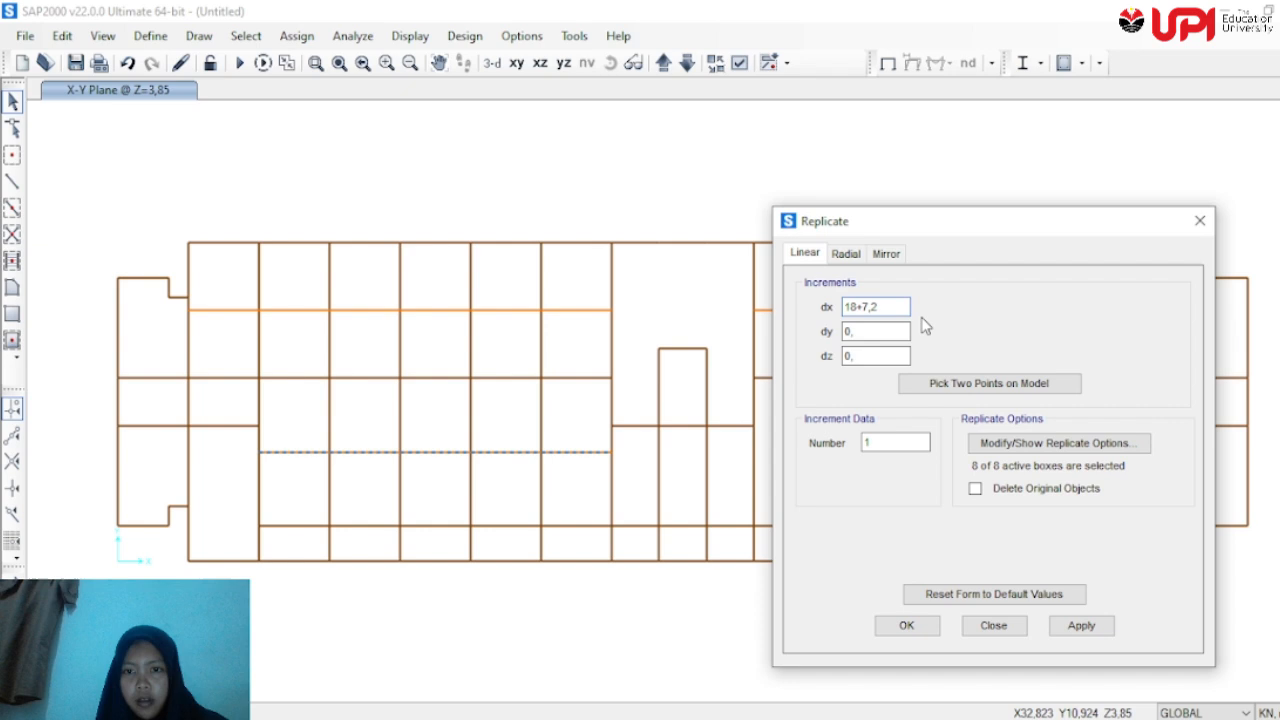
click(884, 332)
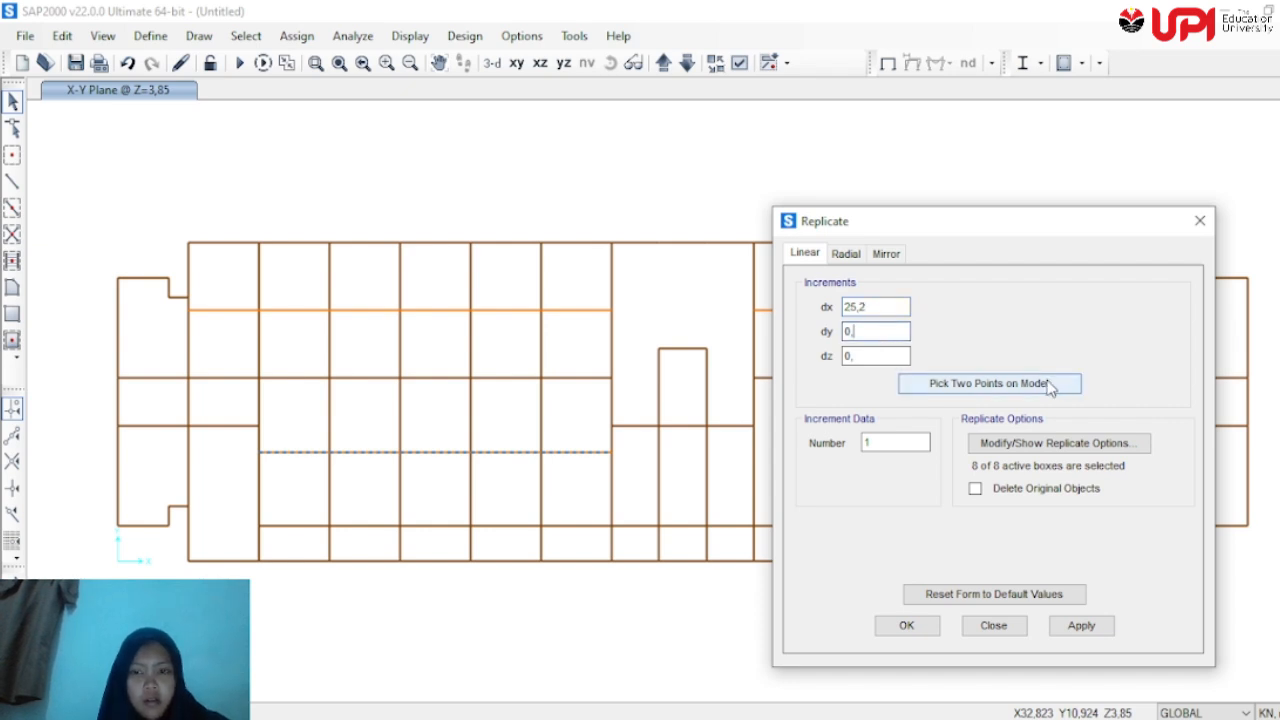
click(1068, 626)
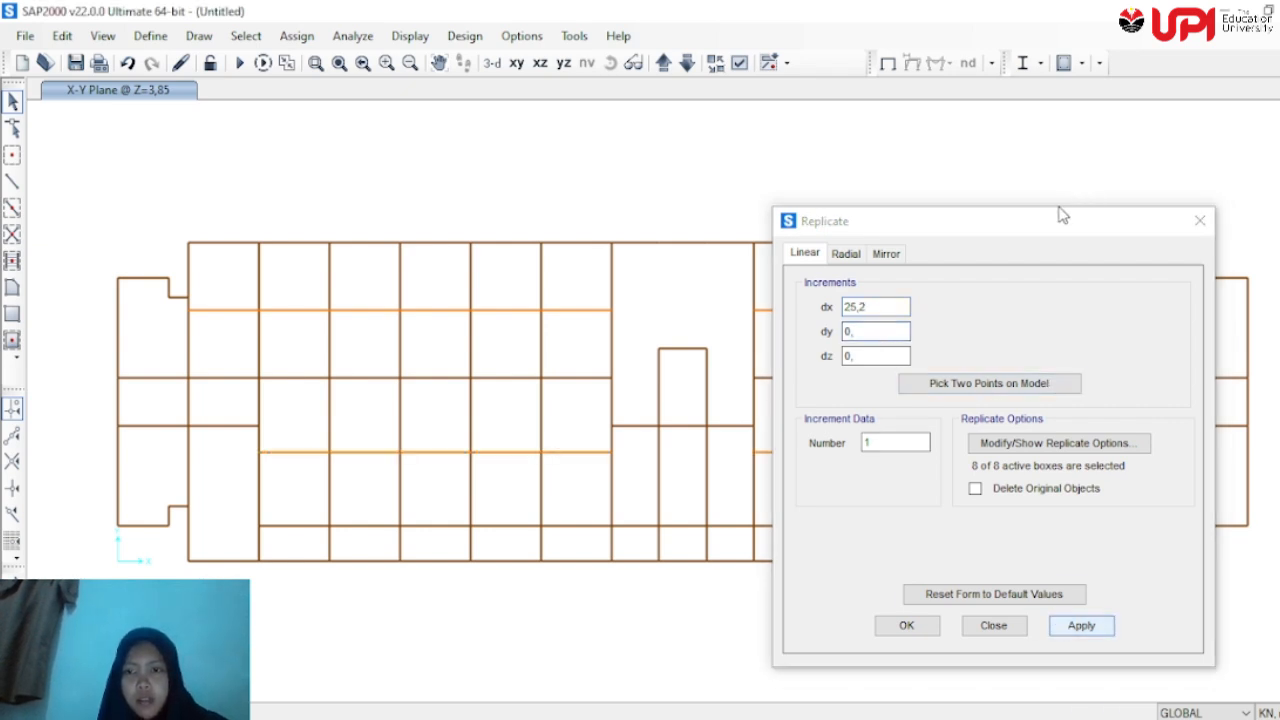
drag(1057, 215, 648, 215)
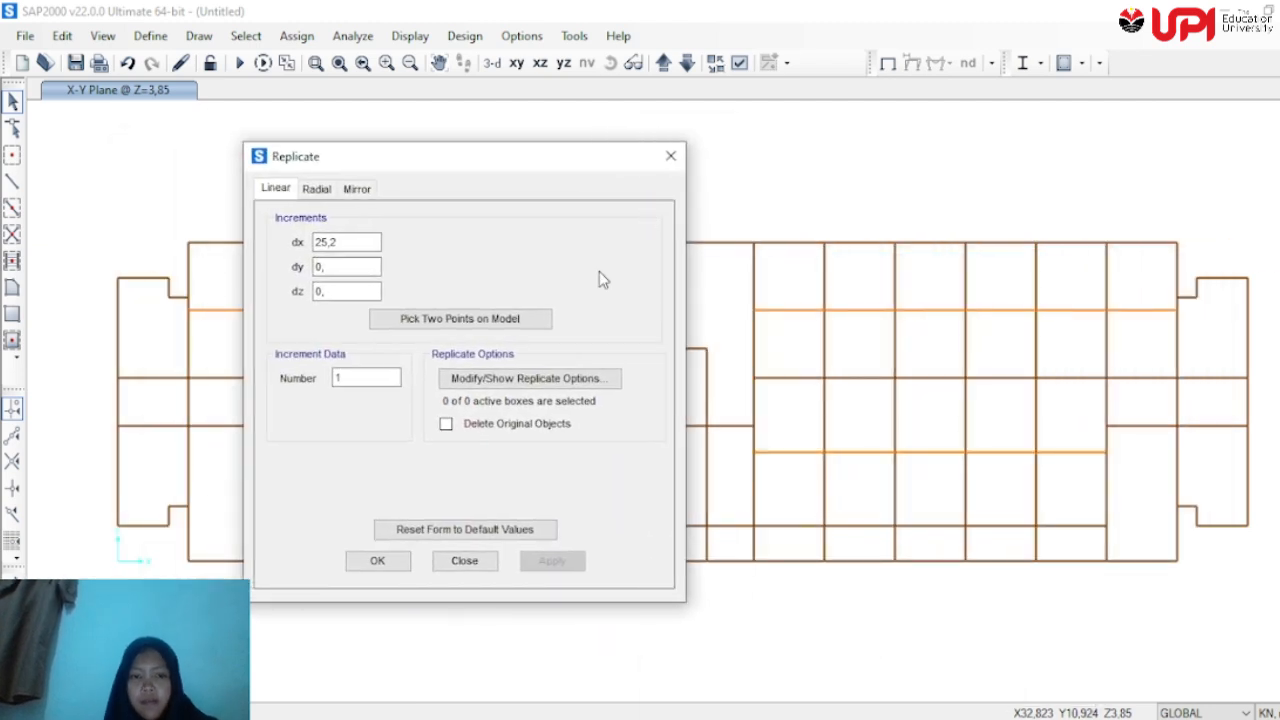
click(670, 156)
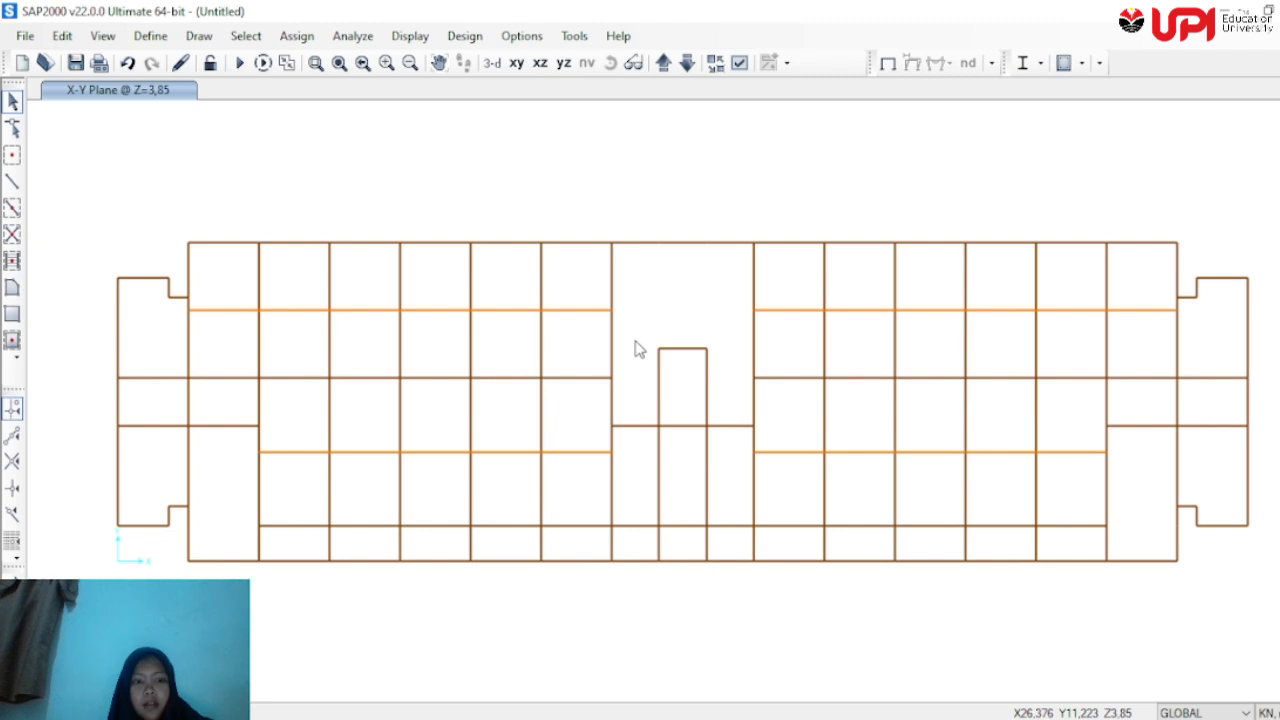
Try to join all Y-direction beam segments of the upper-left and lower-left bays in a single Join Frames operation
drag(637, 349, 185, 340)
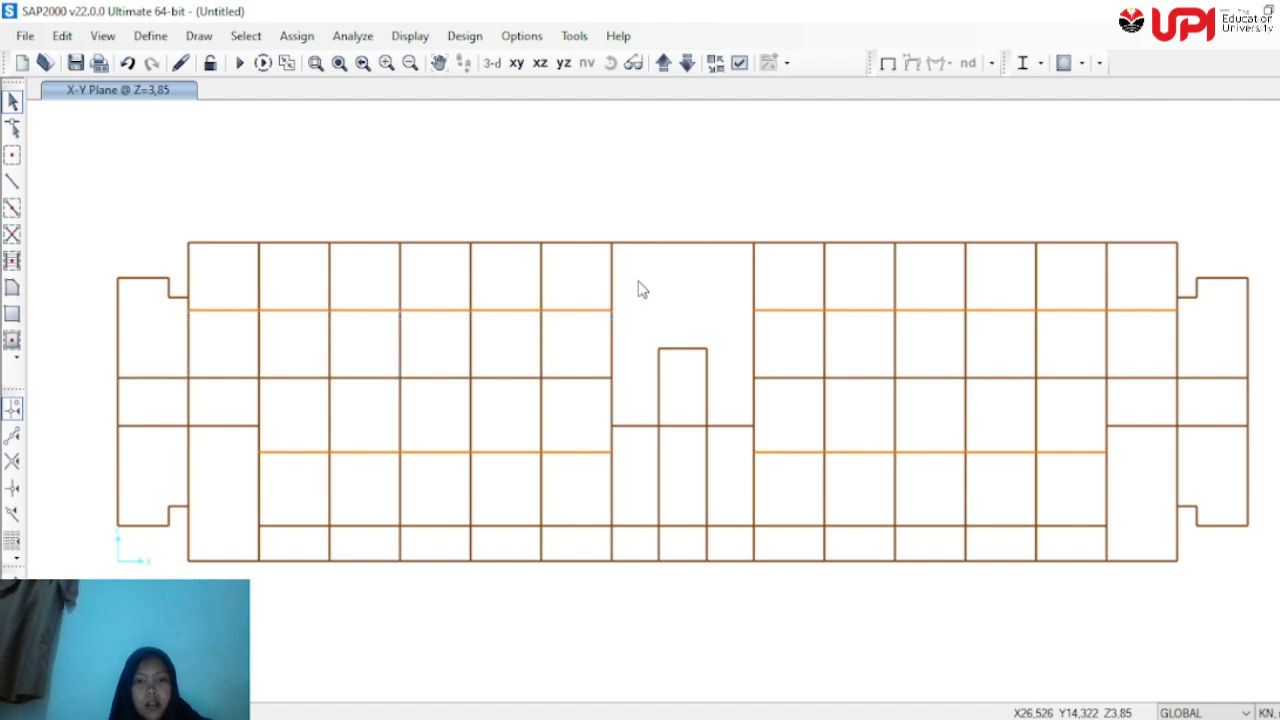
drag(638, 280, 189, 262)
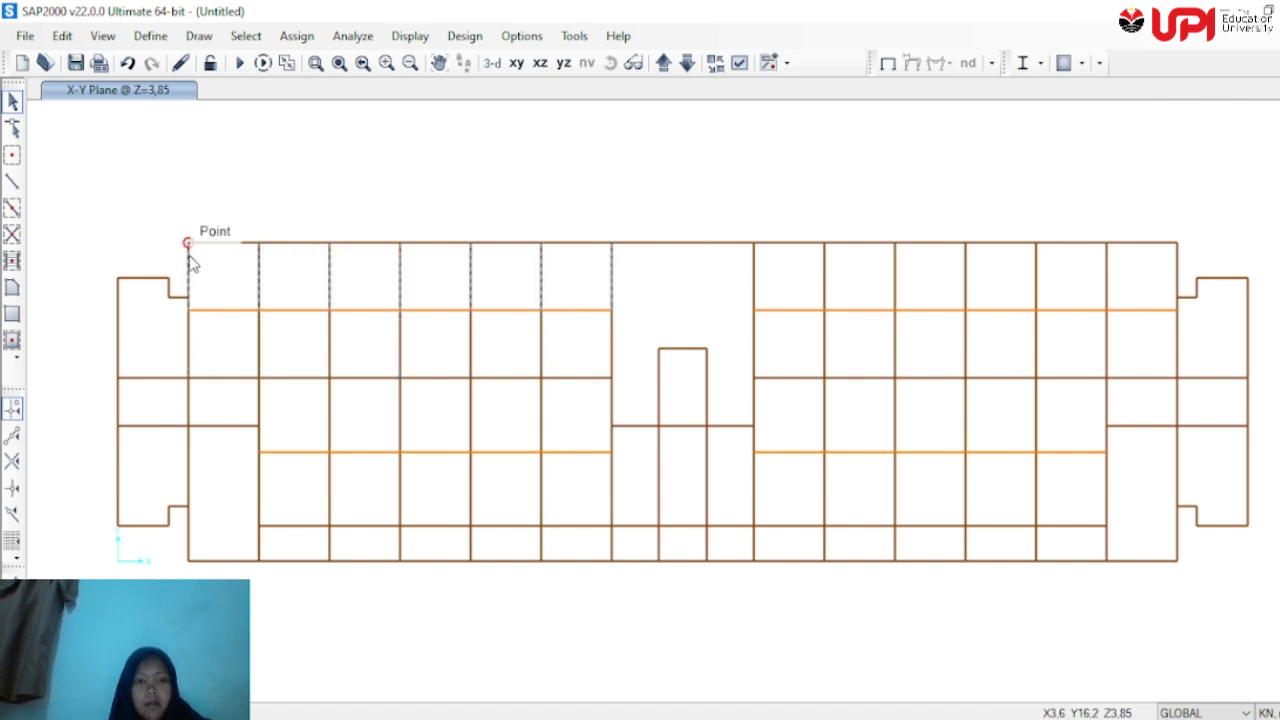
drag(623, 351, 184, 350)
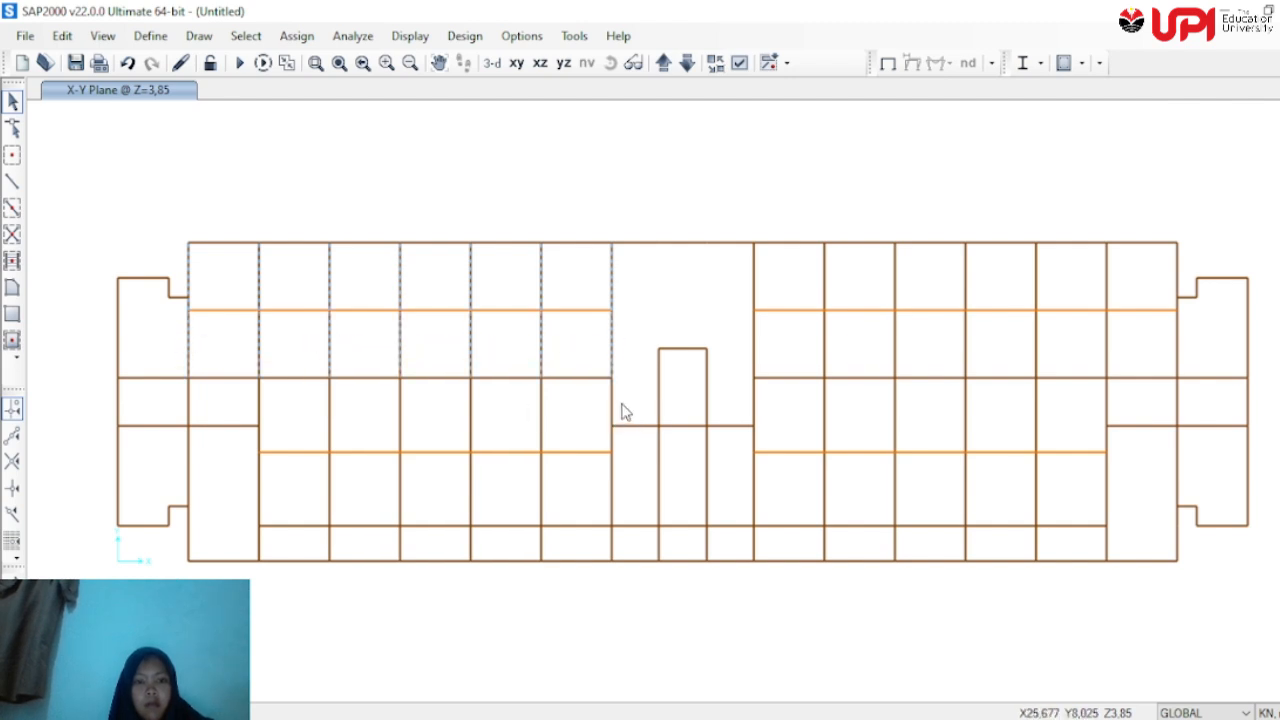
drag(622, 403, 240, 405)
drag(627, 482, 250, 476)
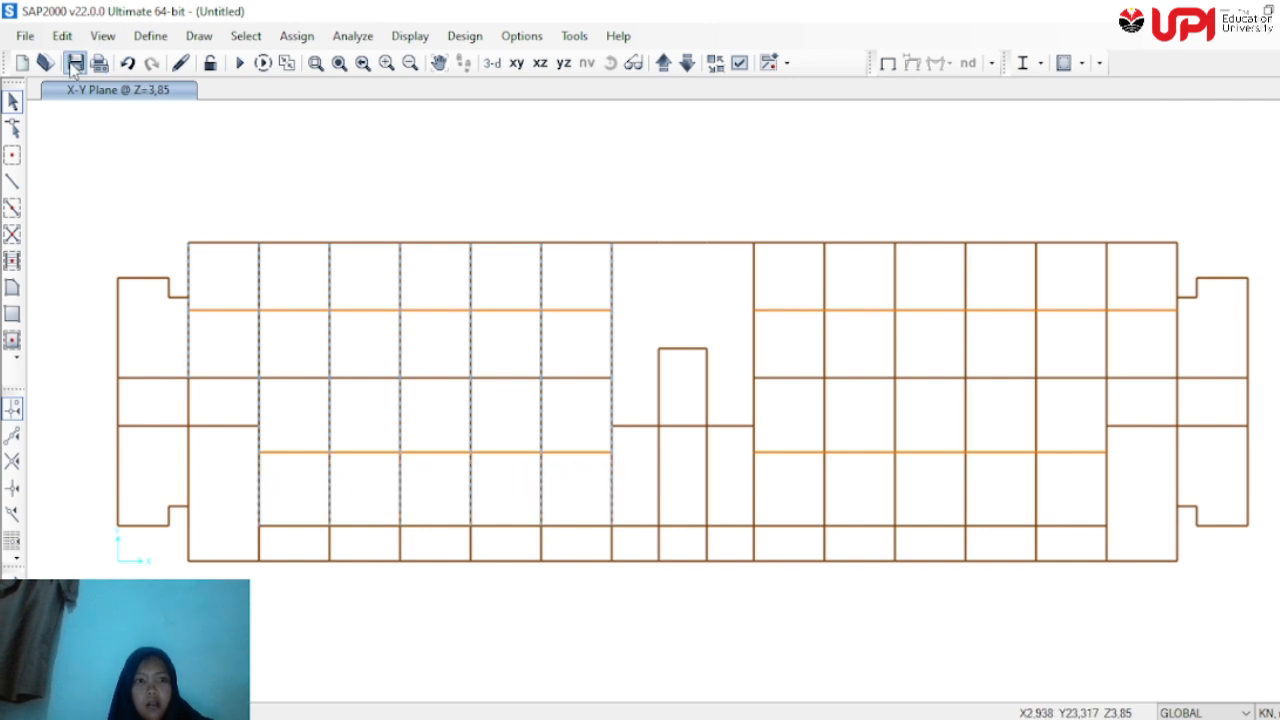
click(62, 35)
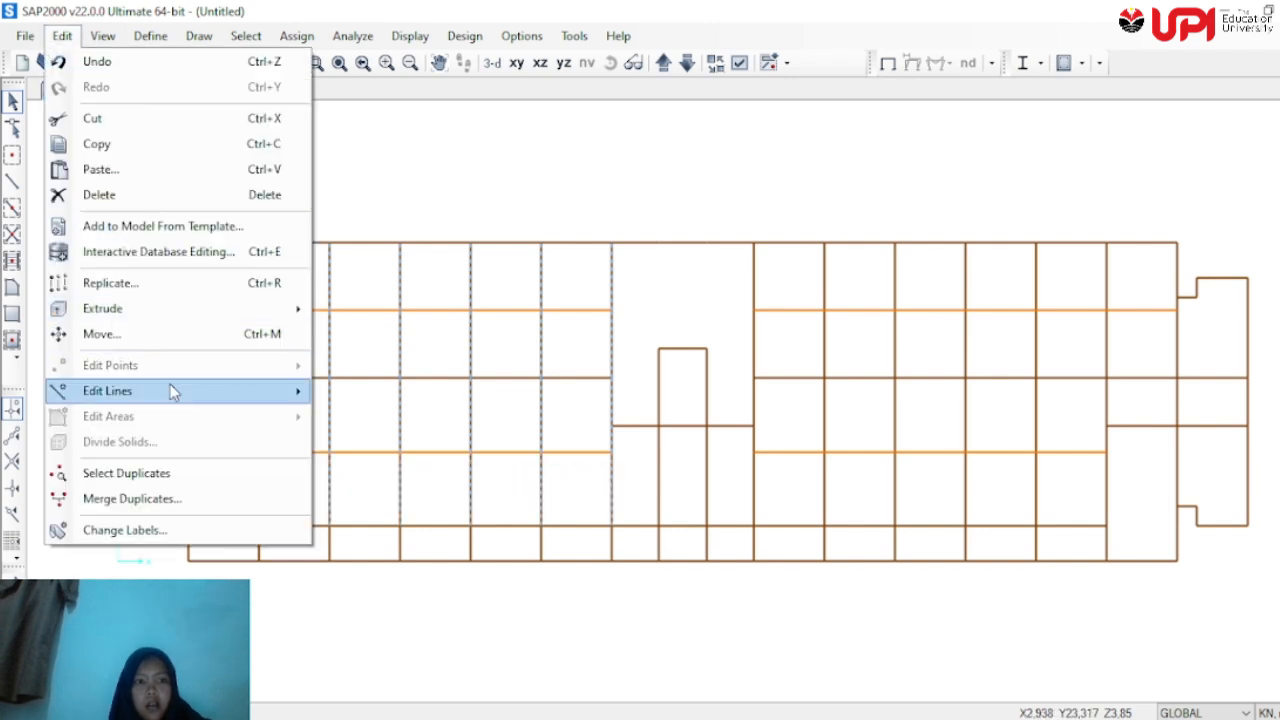
mouse_move(170, 388)
click(405, 420)
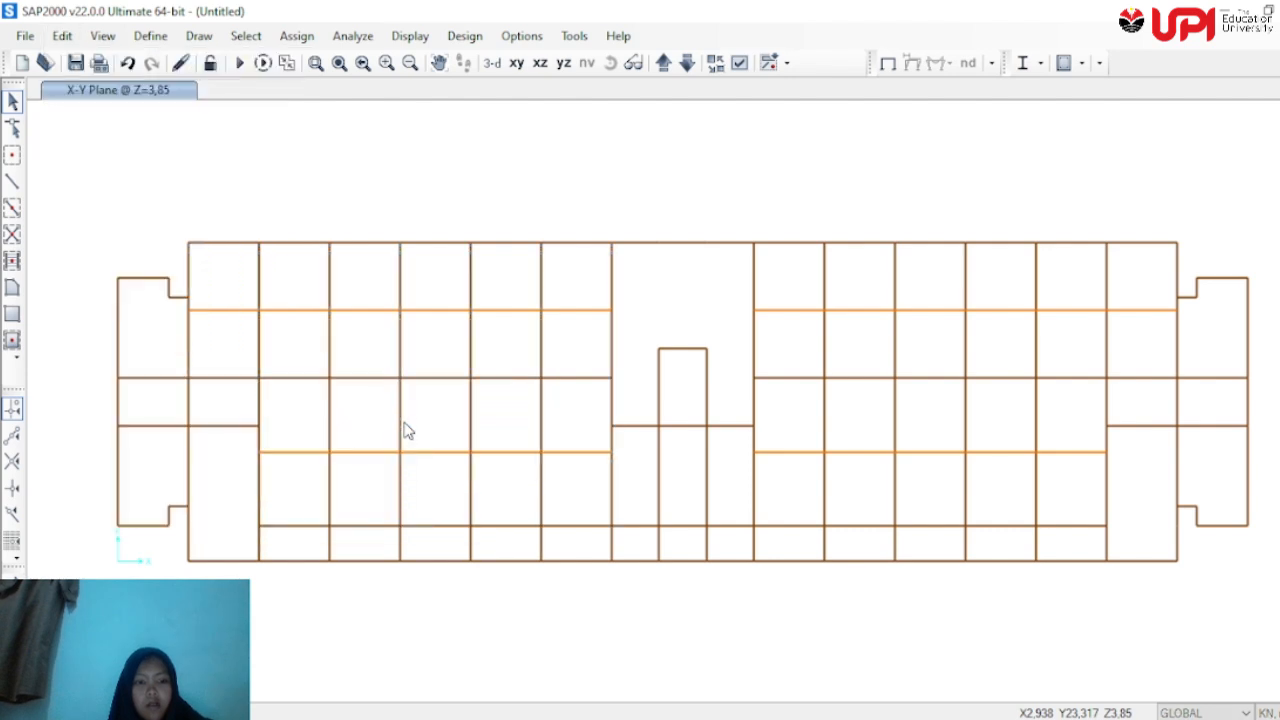
Undo the combined frame join and clear the trial selection around the beam at X 25,2
drag(621, 339, 591, 338)
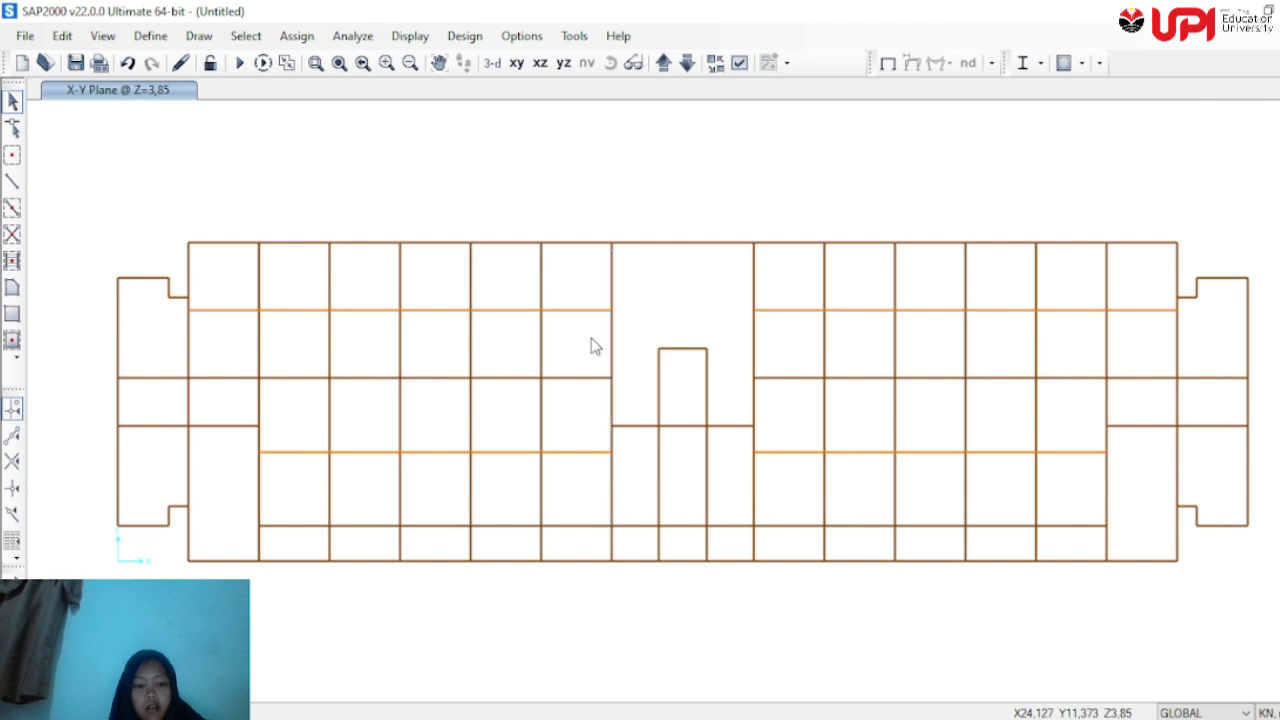
drag(656, 352, 606, 344)
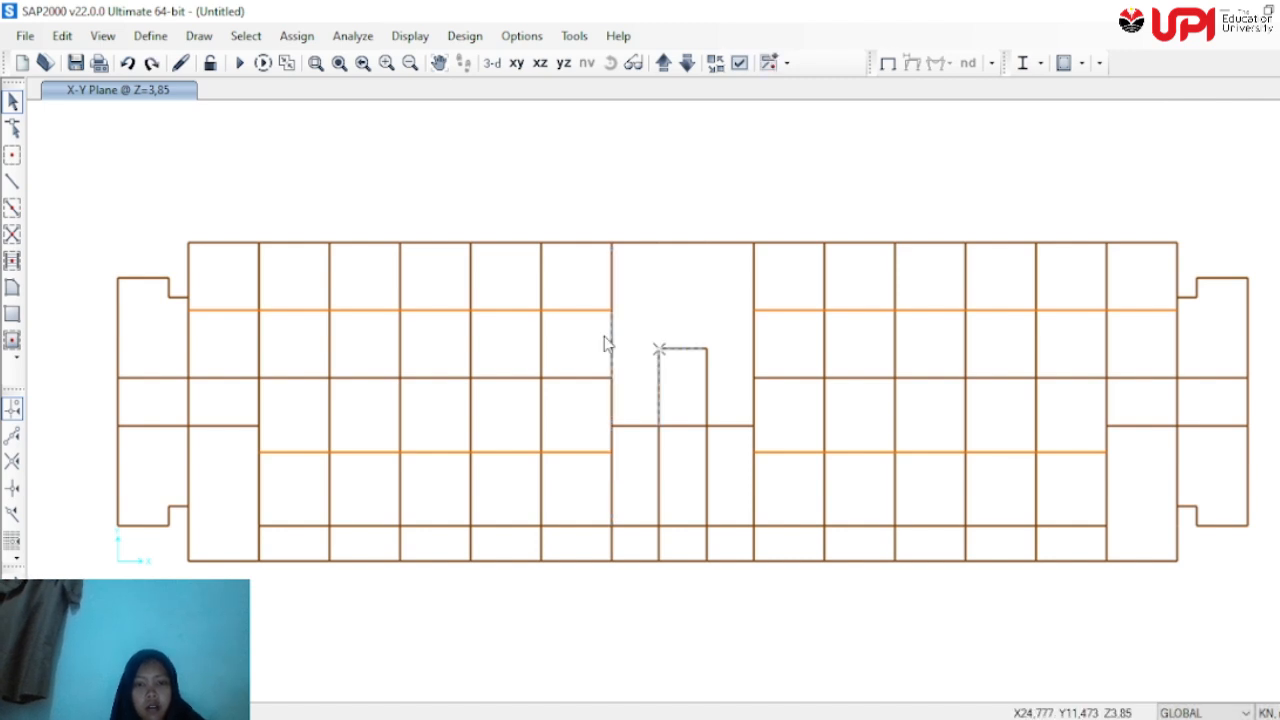
key(Escape)
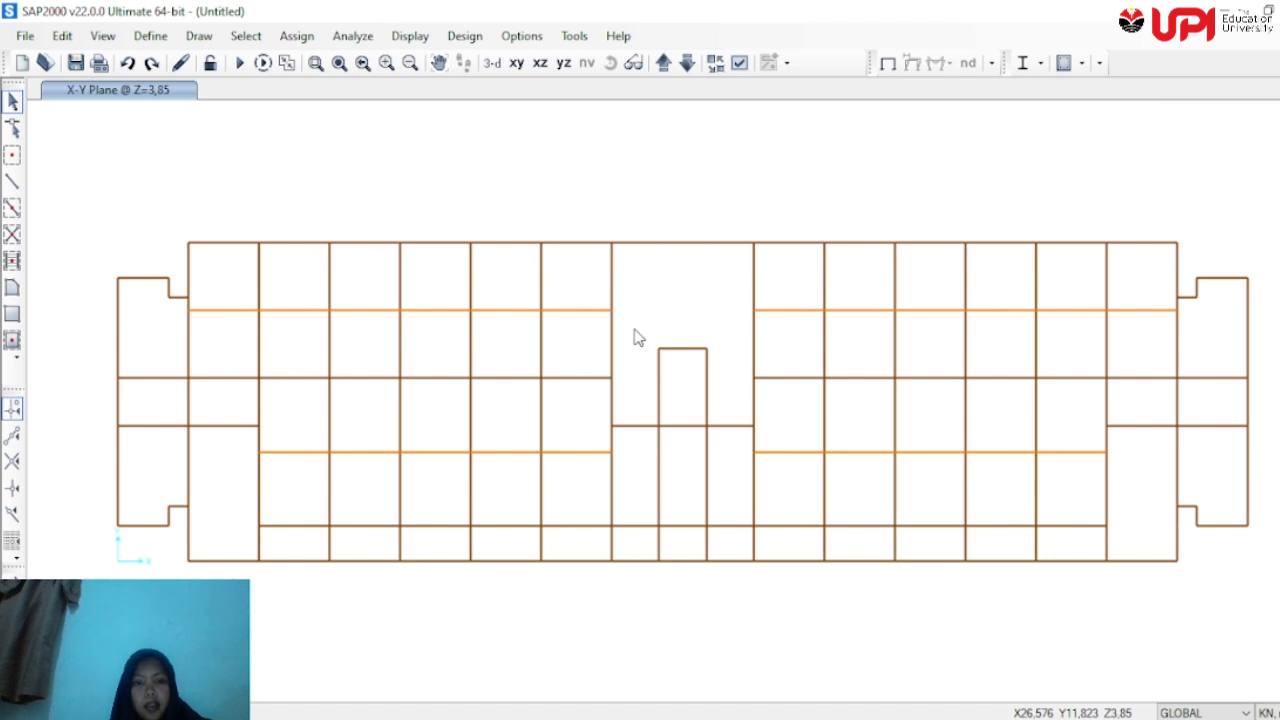
Select the Y-direction beam segments above and below the upper-left B2 row and join them into continuous frames
drag(638, 330, 182, 368)
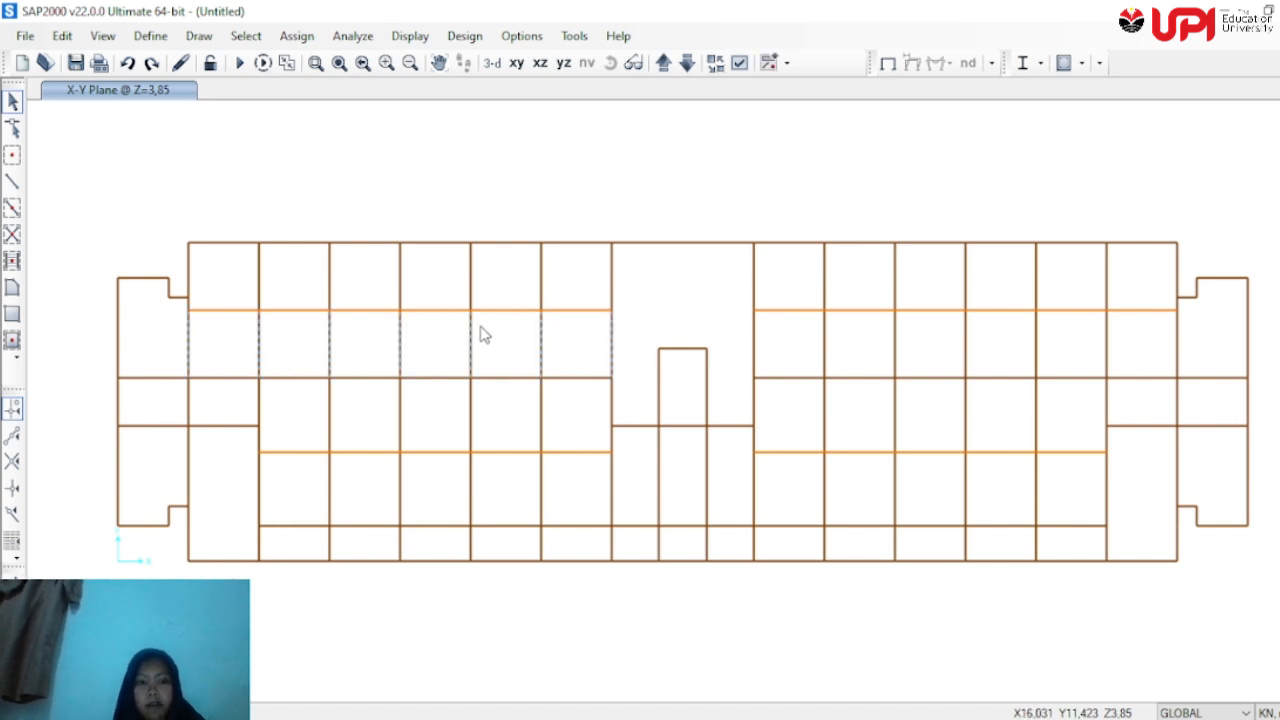
drag(640, 270, 190, 270)
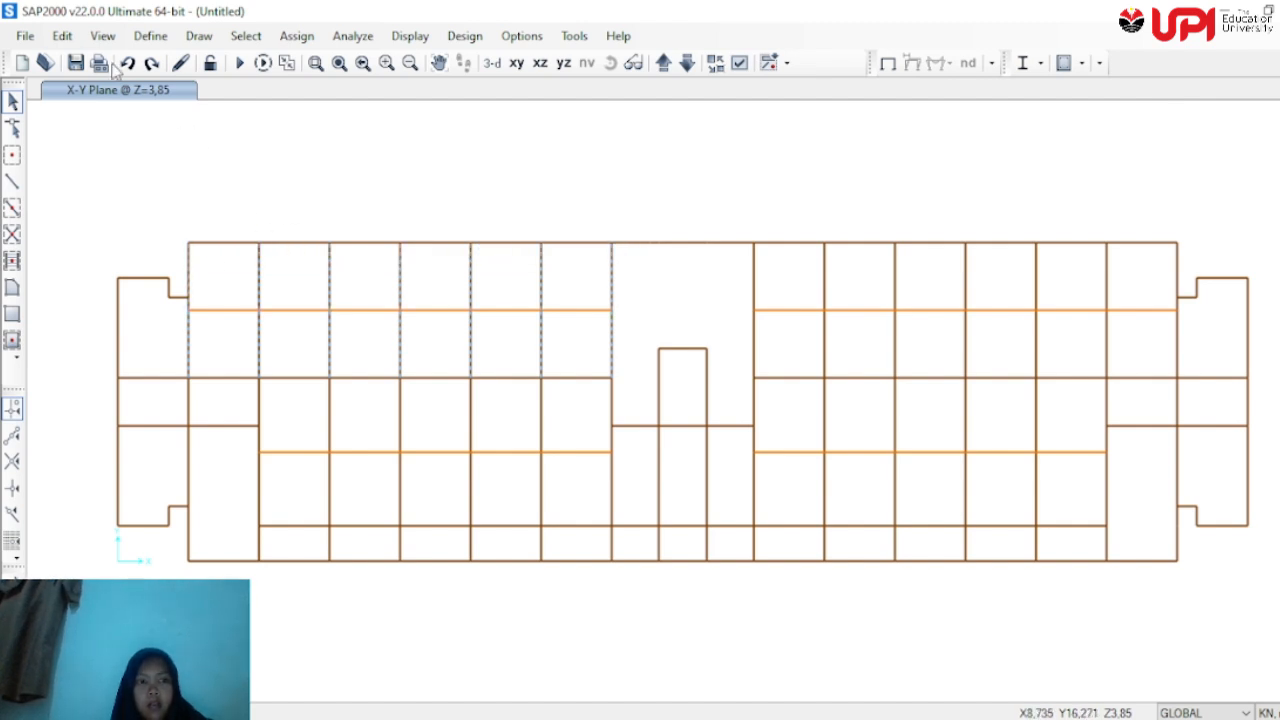
click(62, 36)
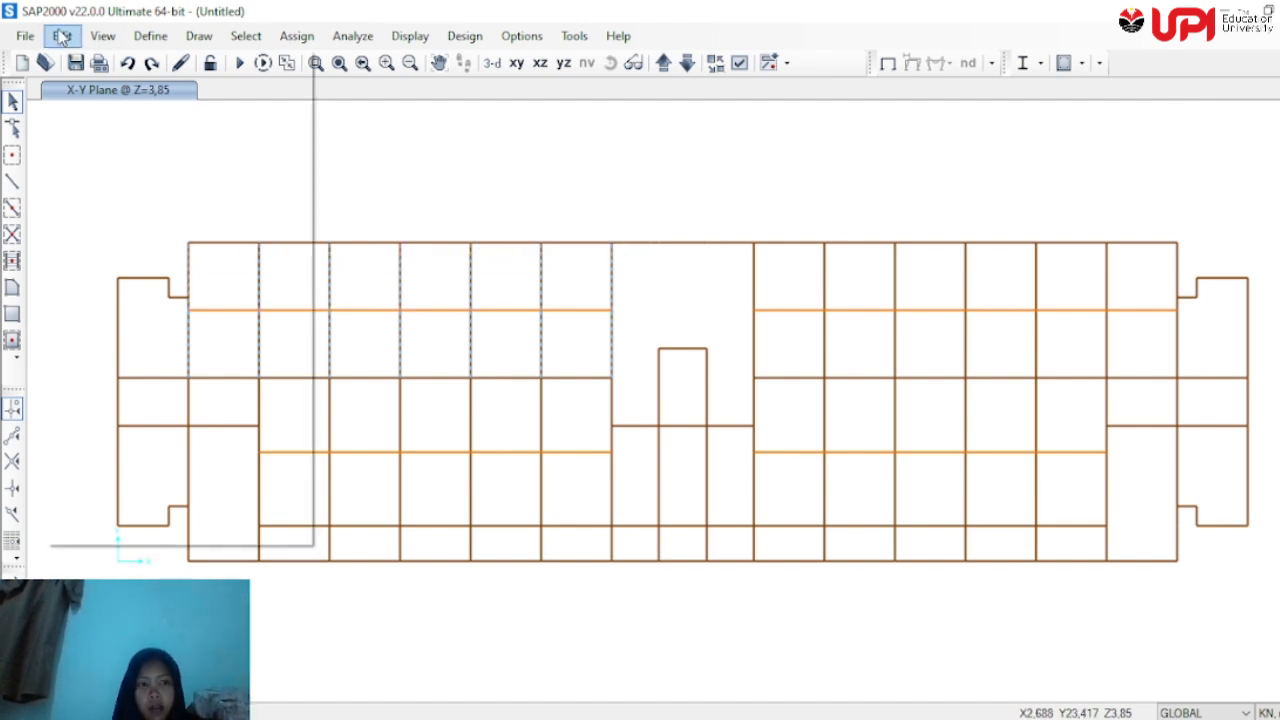
mouse_move(177, 399)
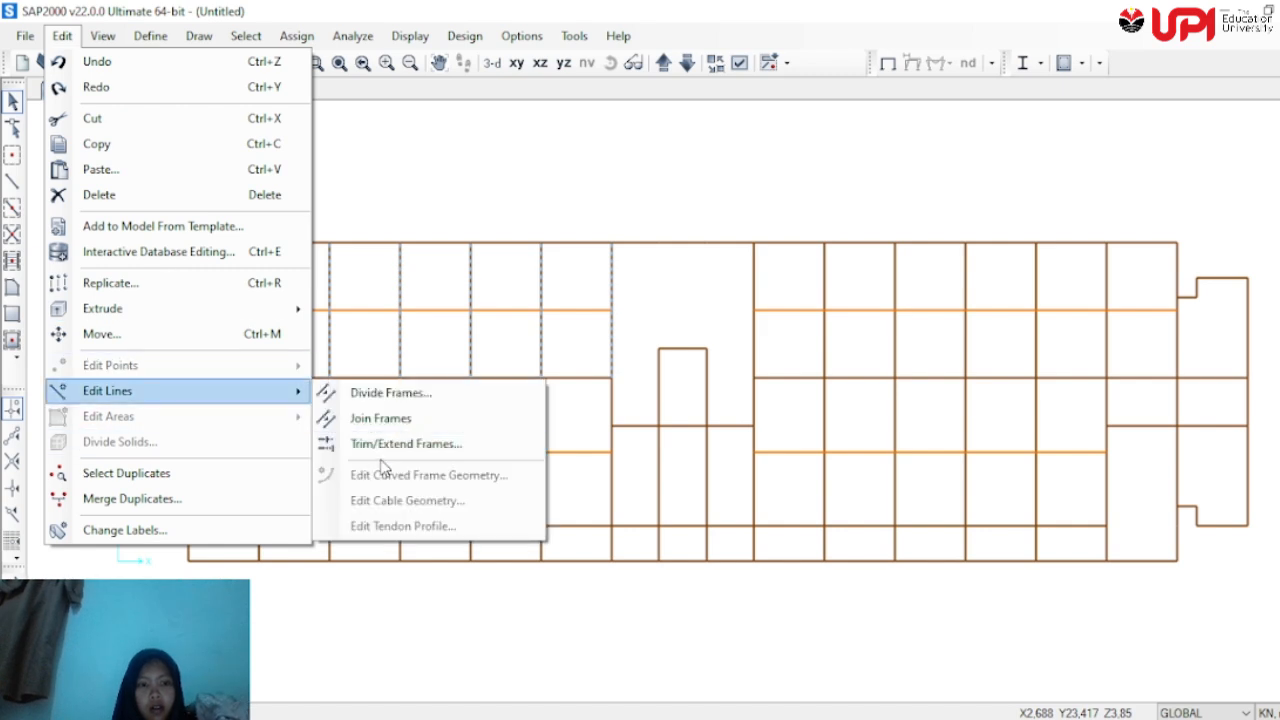
click(383, 419)
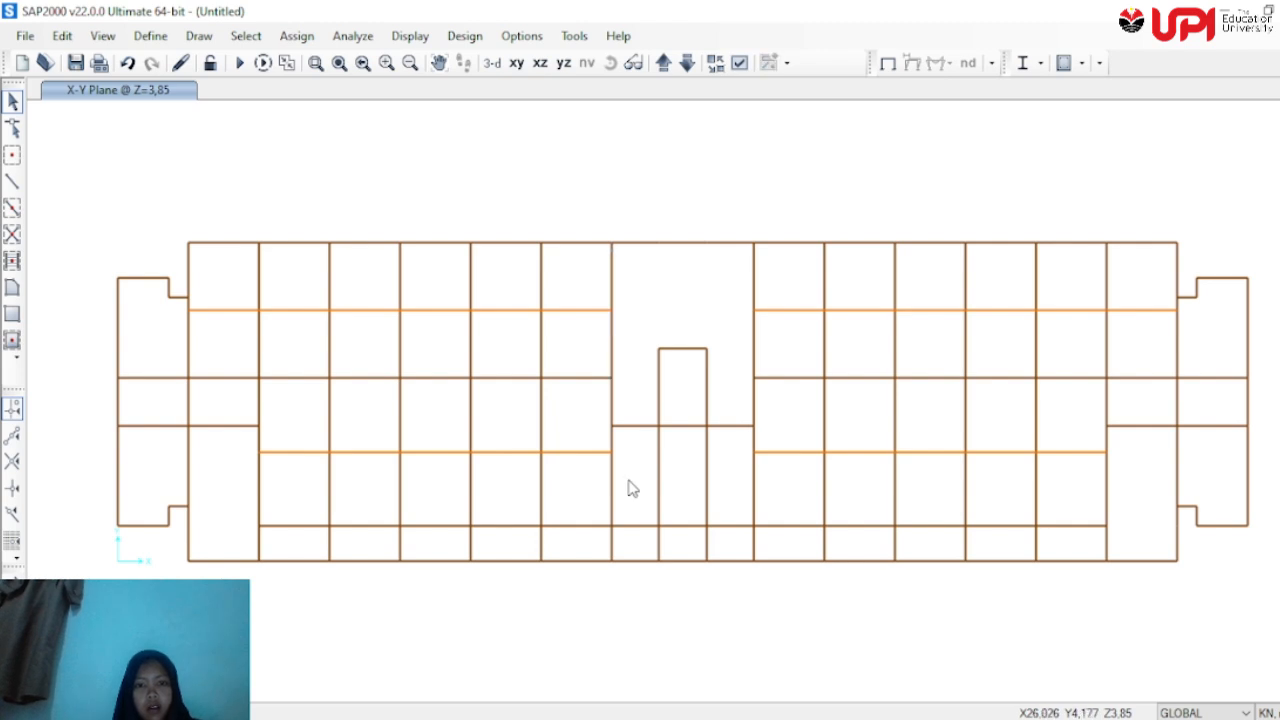
Select the Y-direction beam segments above and below the lower-left B2 row and join them into continuous frames
drag(629, 478, 258, 480)
drag(620, 398, 246, 399)
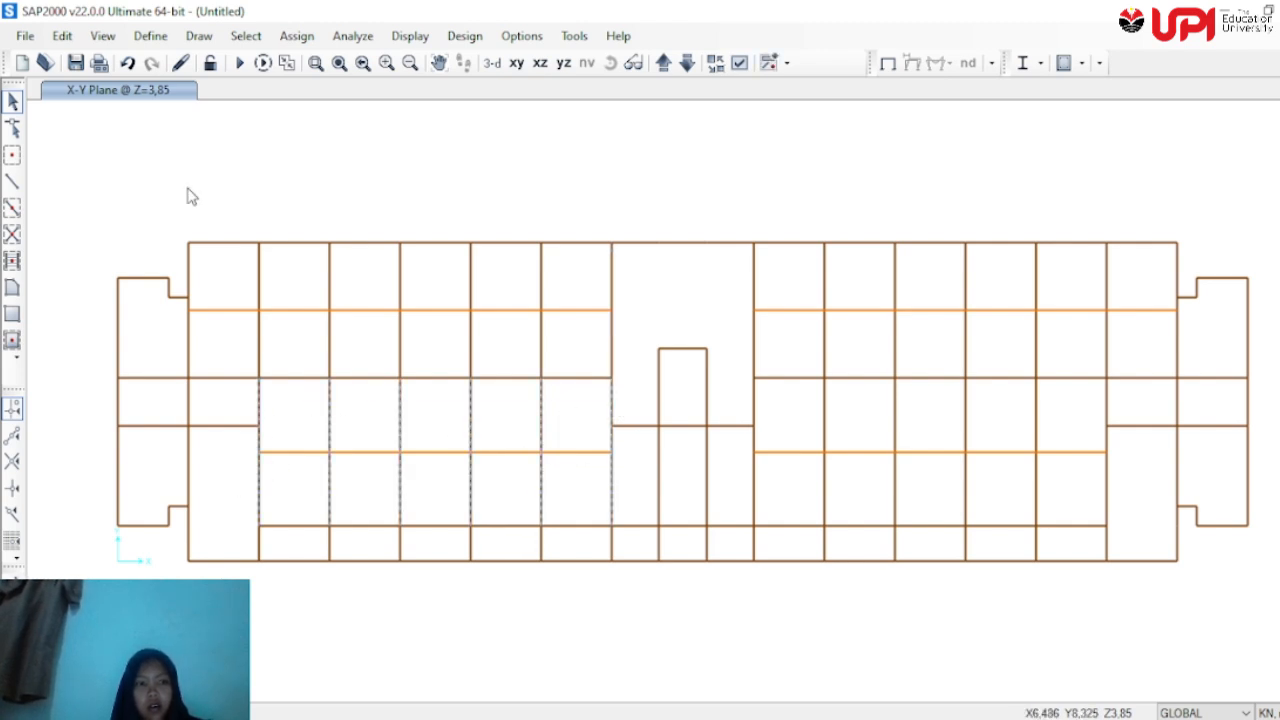
click(62, 35)
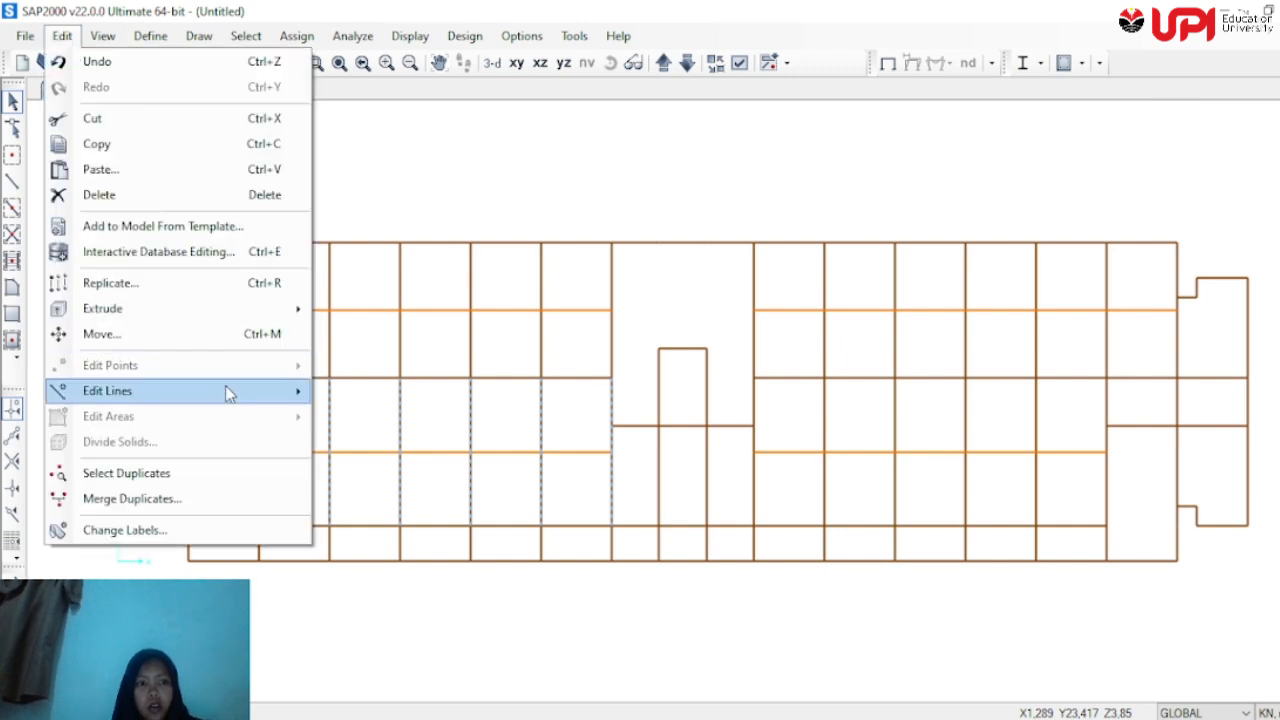
mouse_move(226, 391)
click(364, 424)
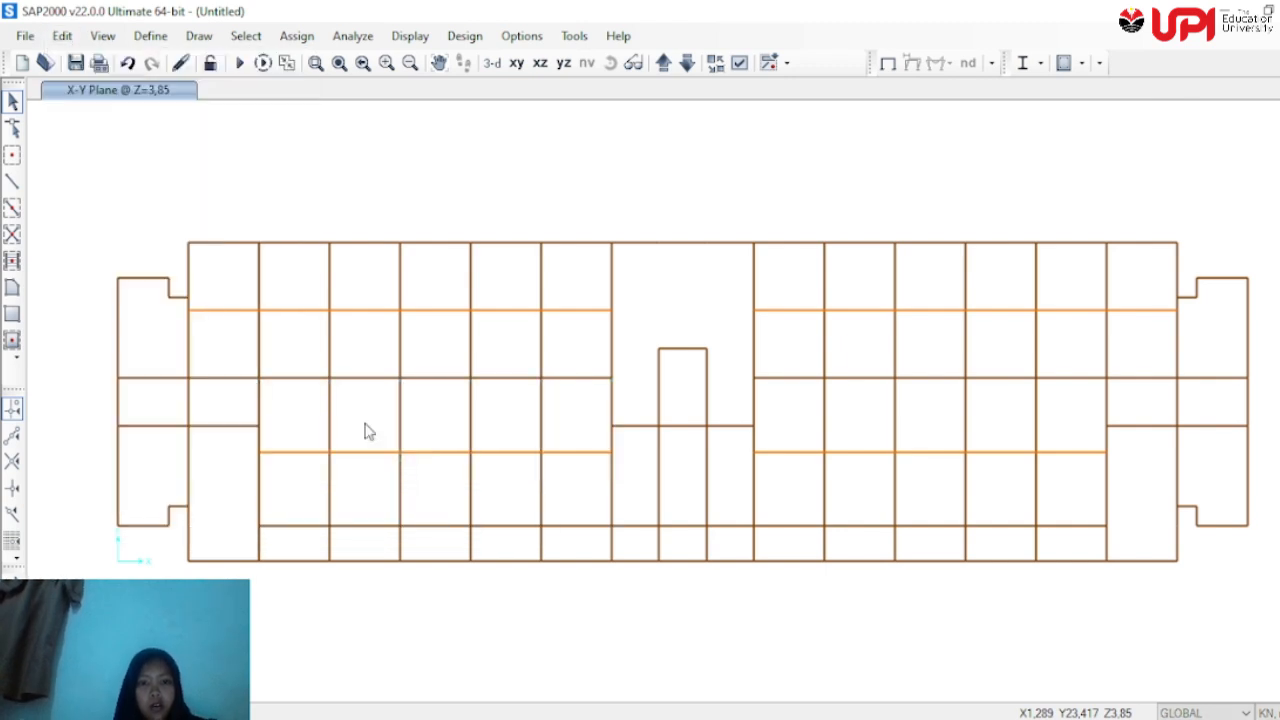
click(615, 400)
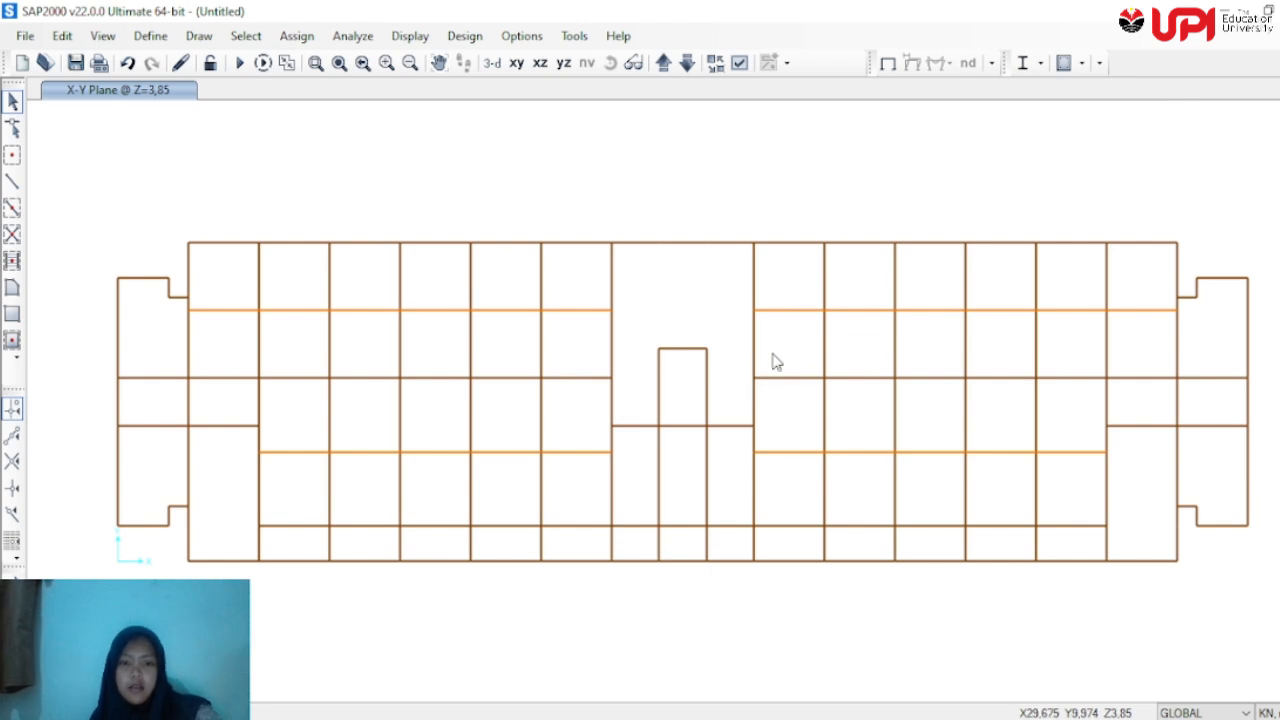
click(737, 328)
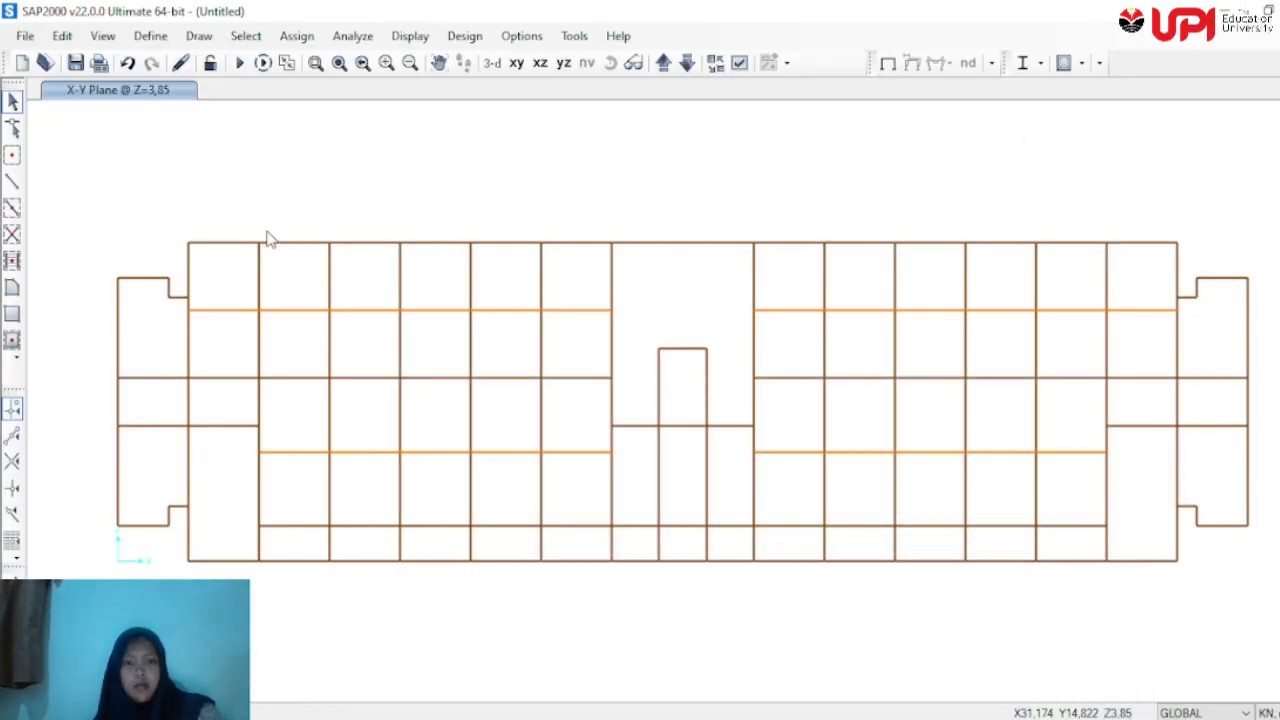
Start drawing straight frames with section B1 30x50 and turn on the display of the grid lines
click(16, 184)
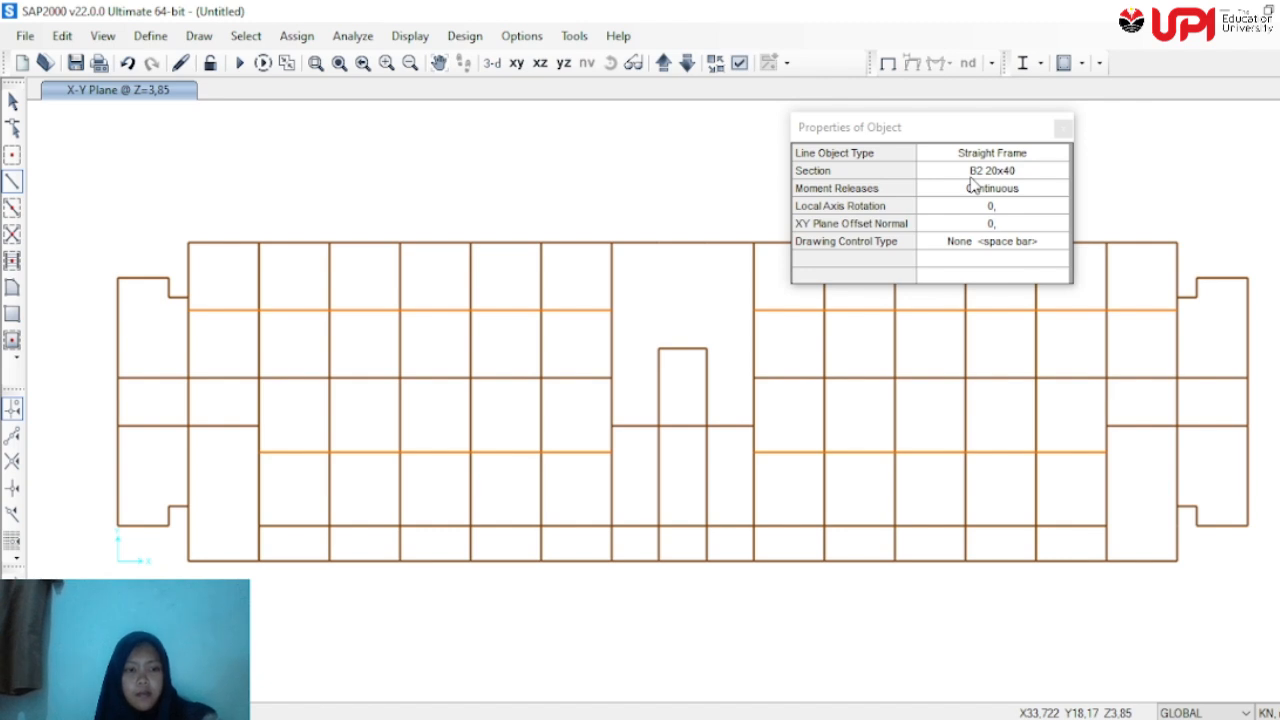
click(1000, 174)
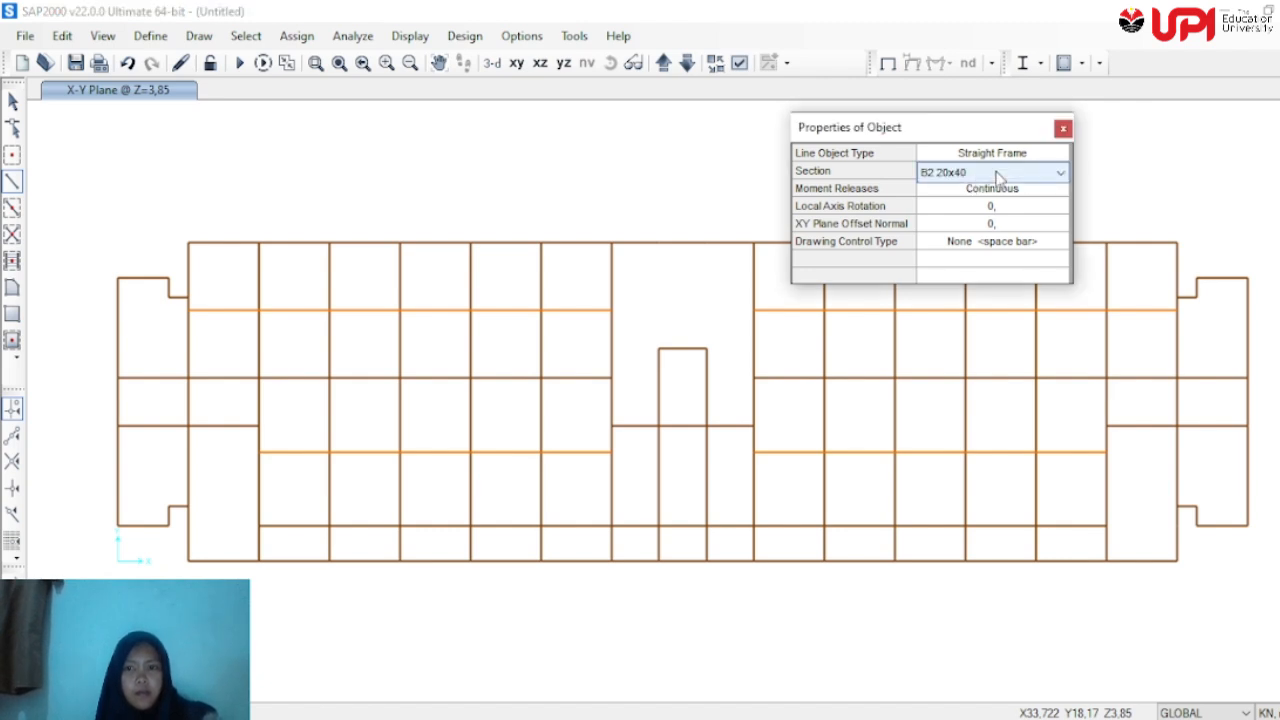
click(978, 174)
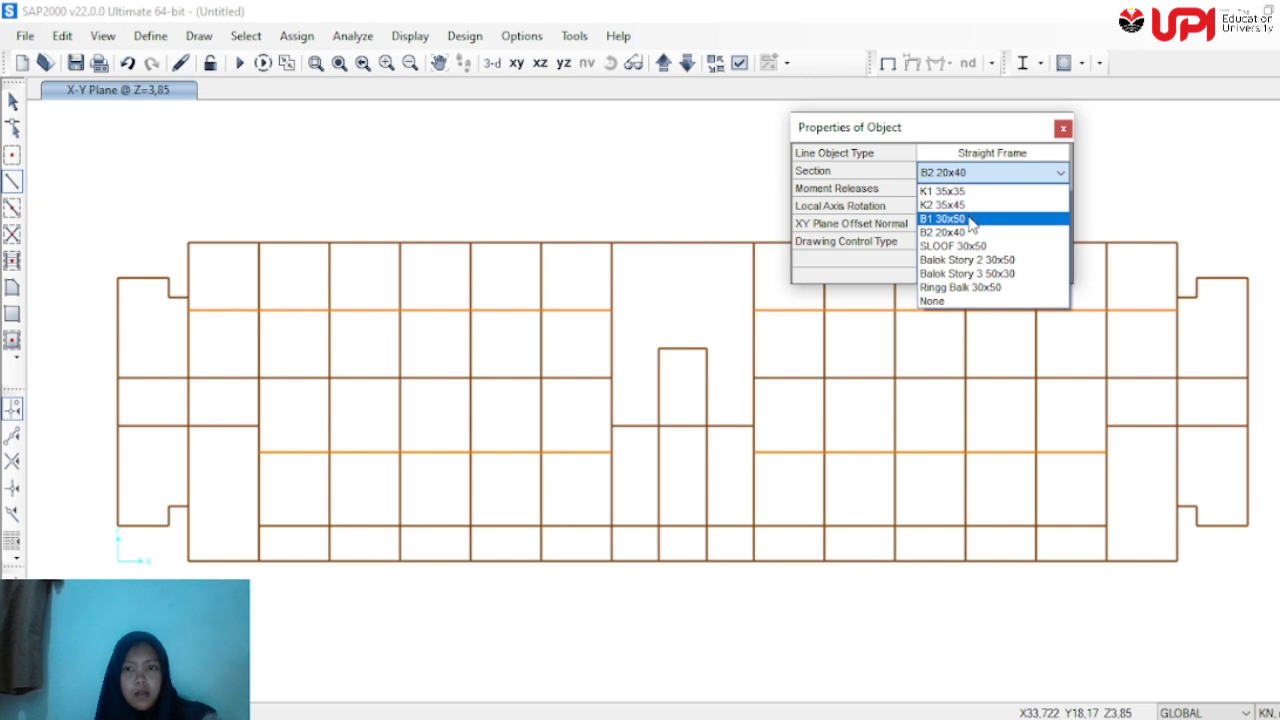
click(968, 219)
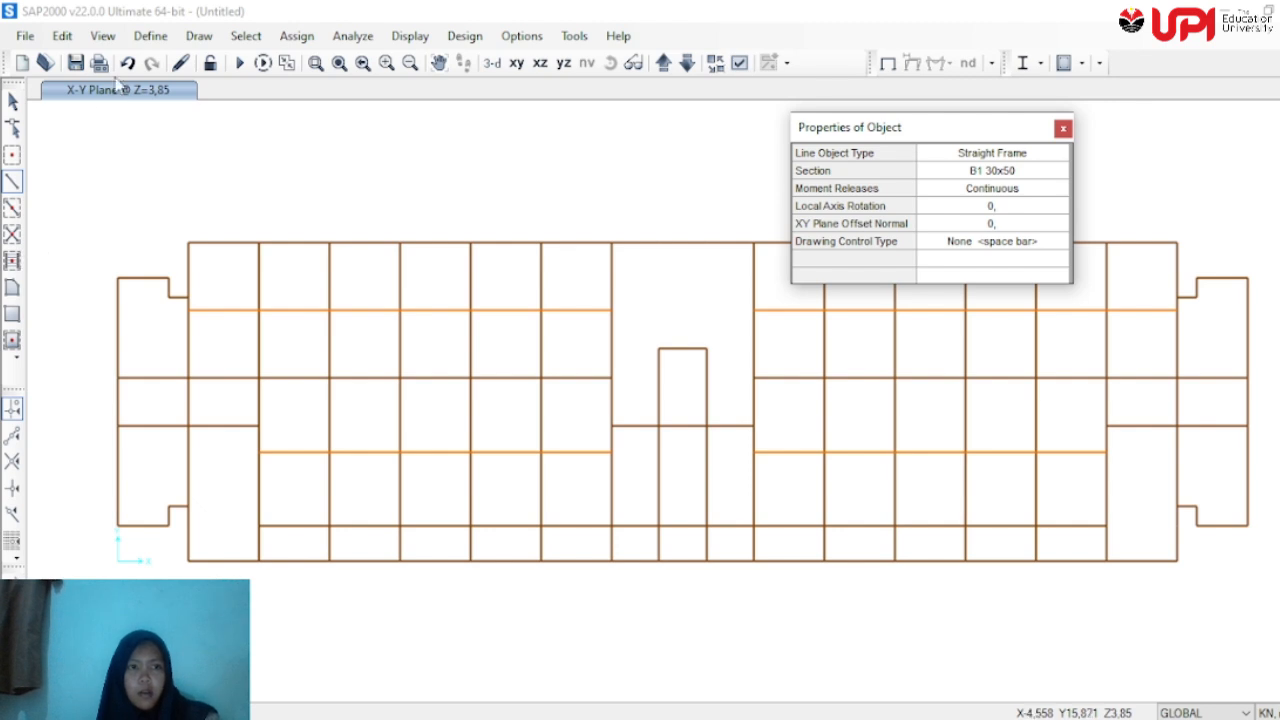
click(105, 38)
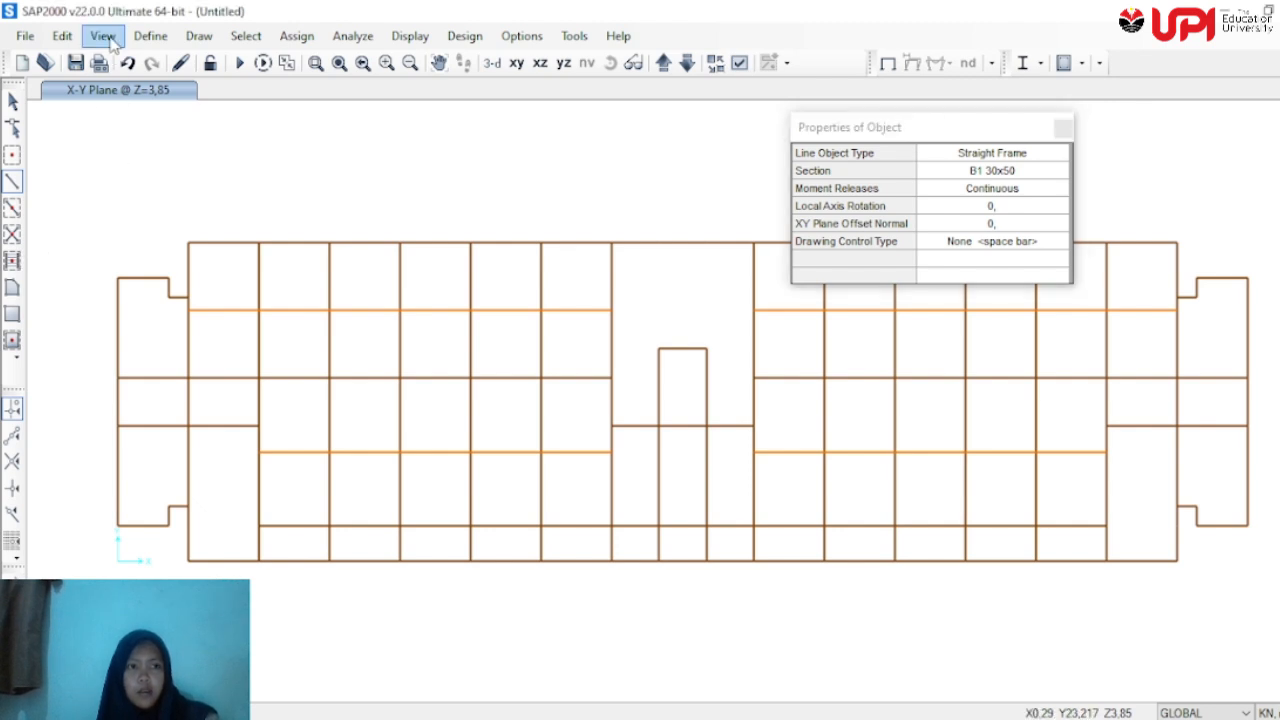
click(105, 37)
click(176, 396)
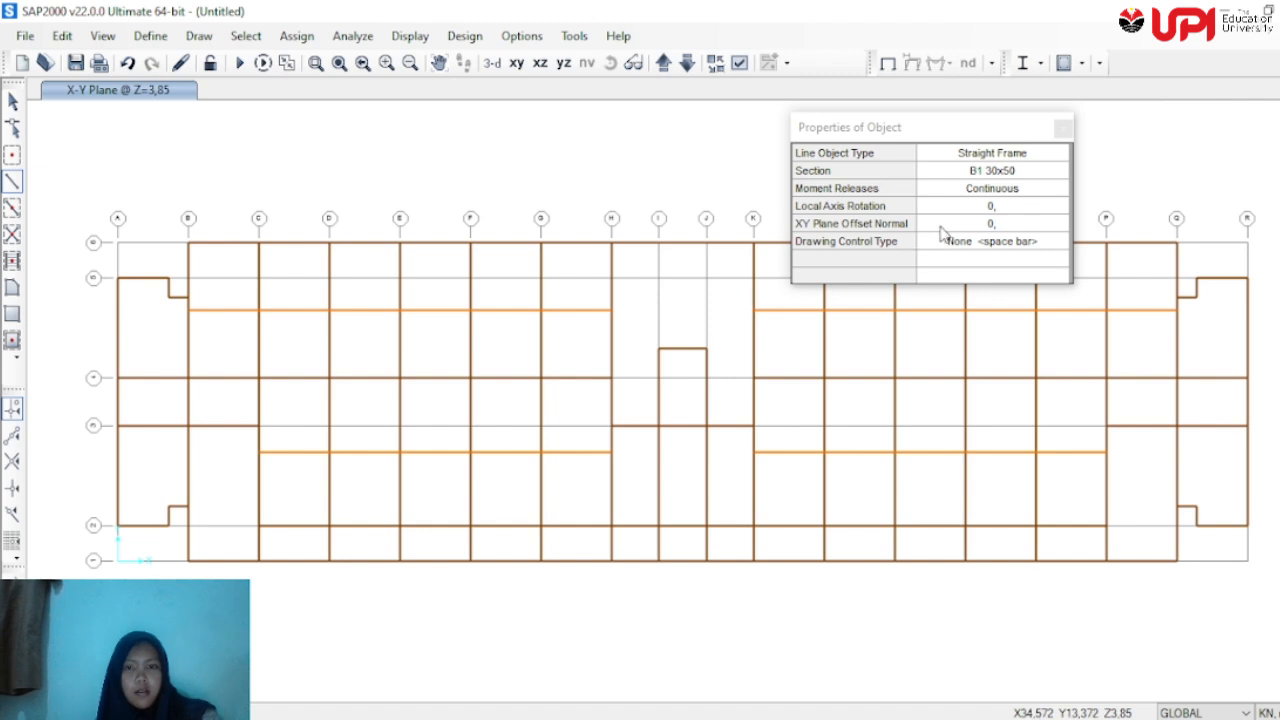
Draw Balok Story 2 30x50 beams along grid line 4 from grid H through I and J to K
click(992, 171)
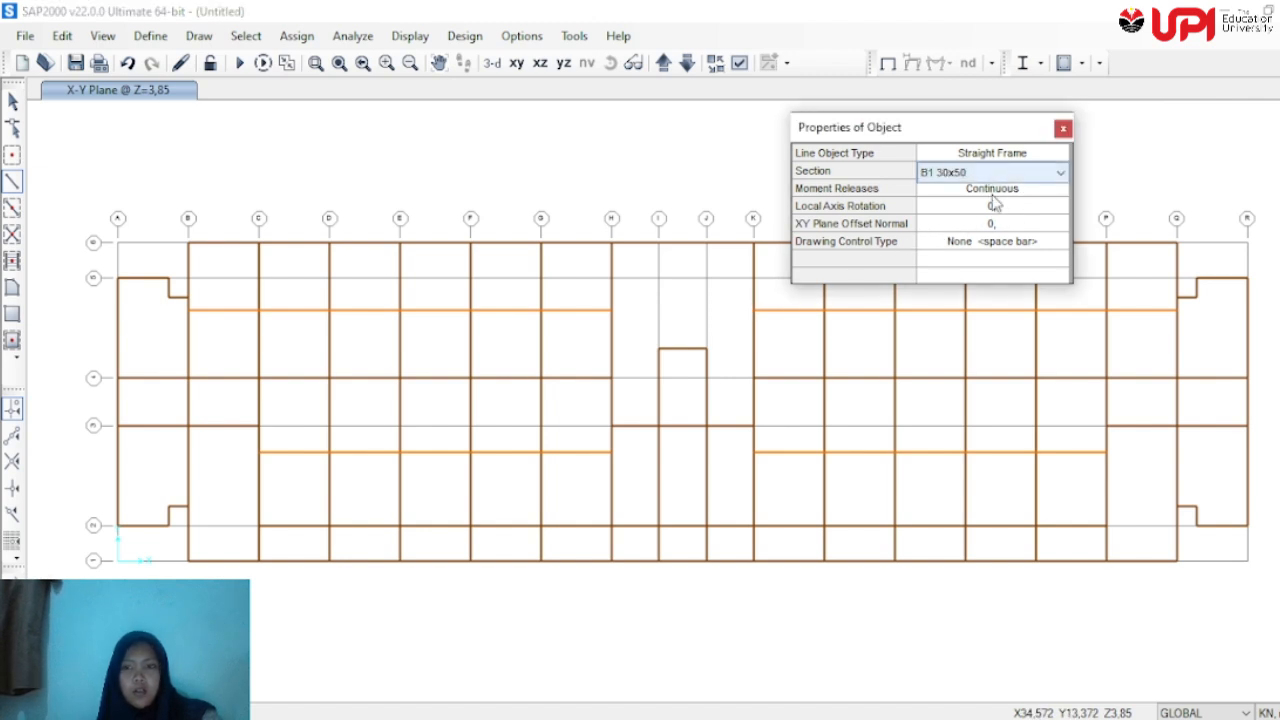
click(987, 172)
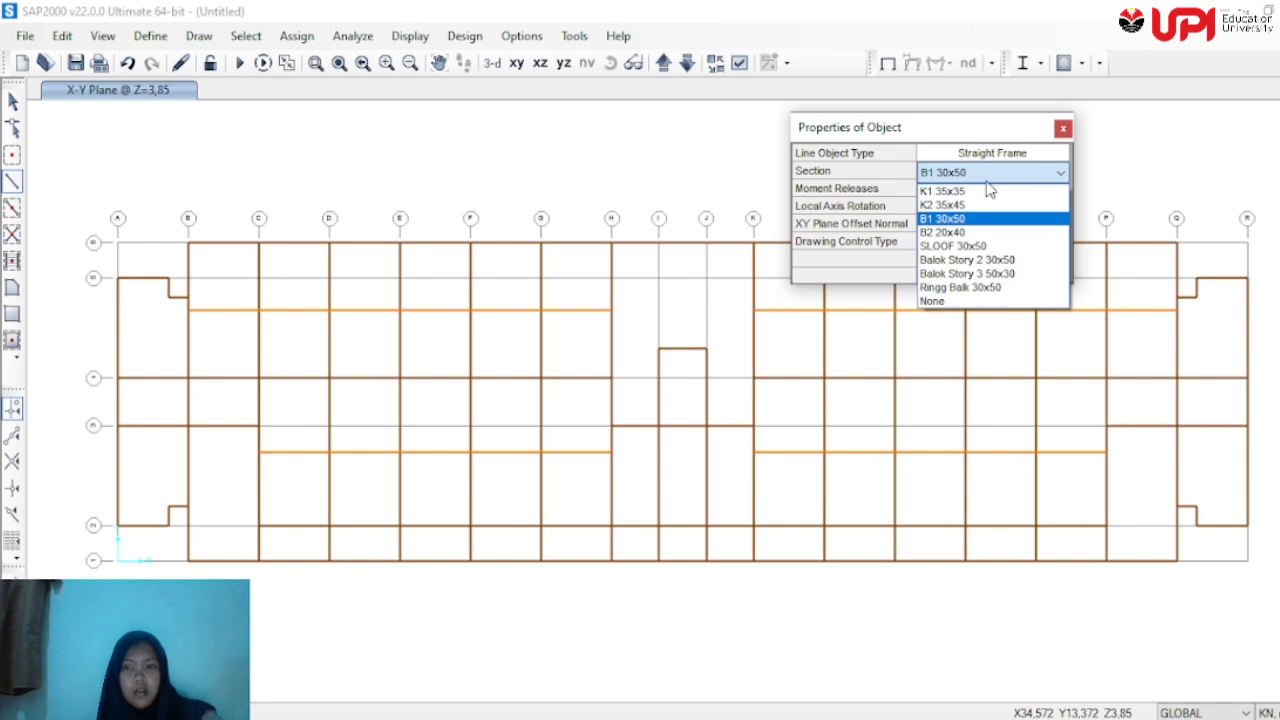
click(1005, 260)
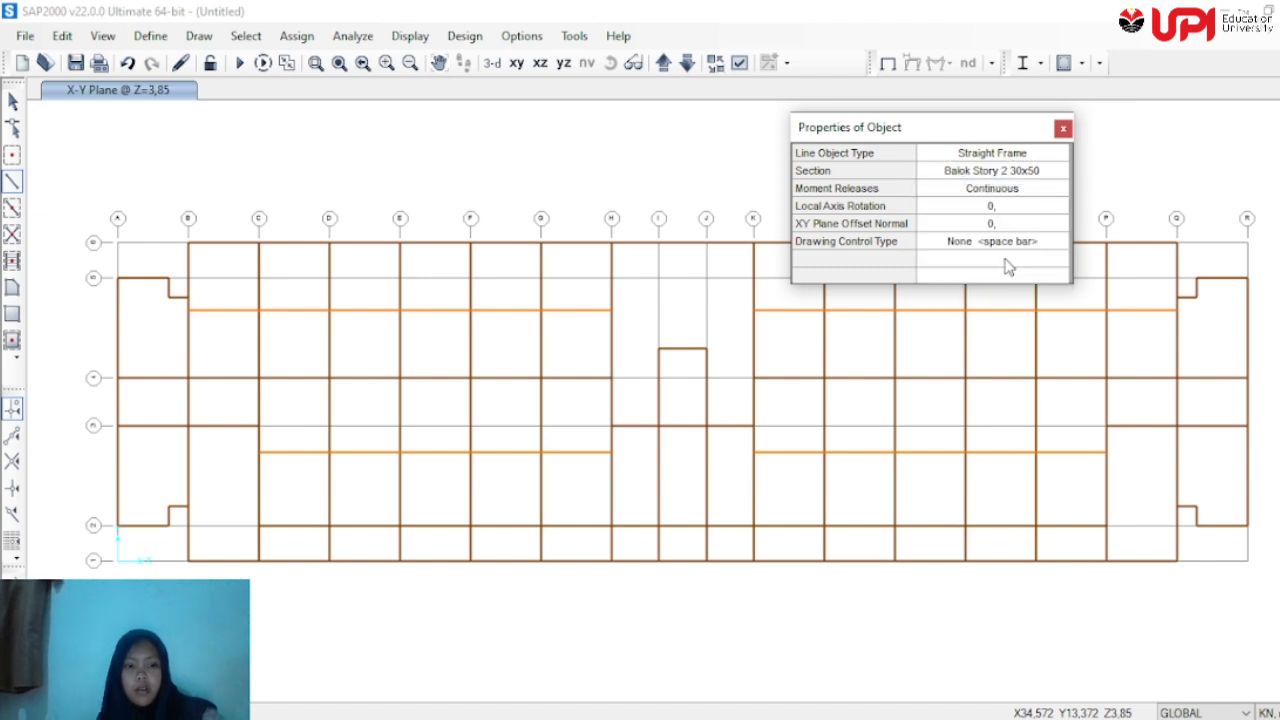
click(612, 378)
click(658, 378)
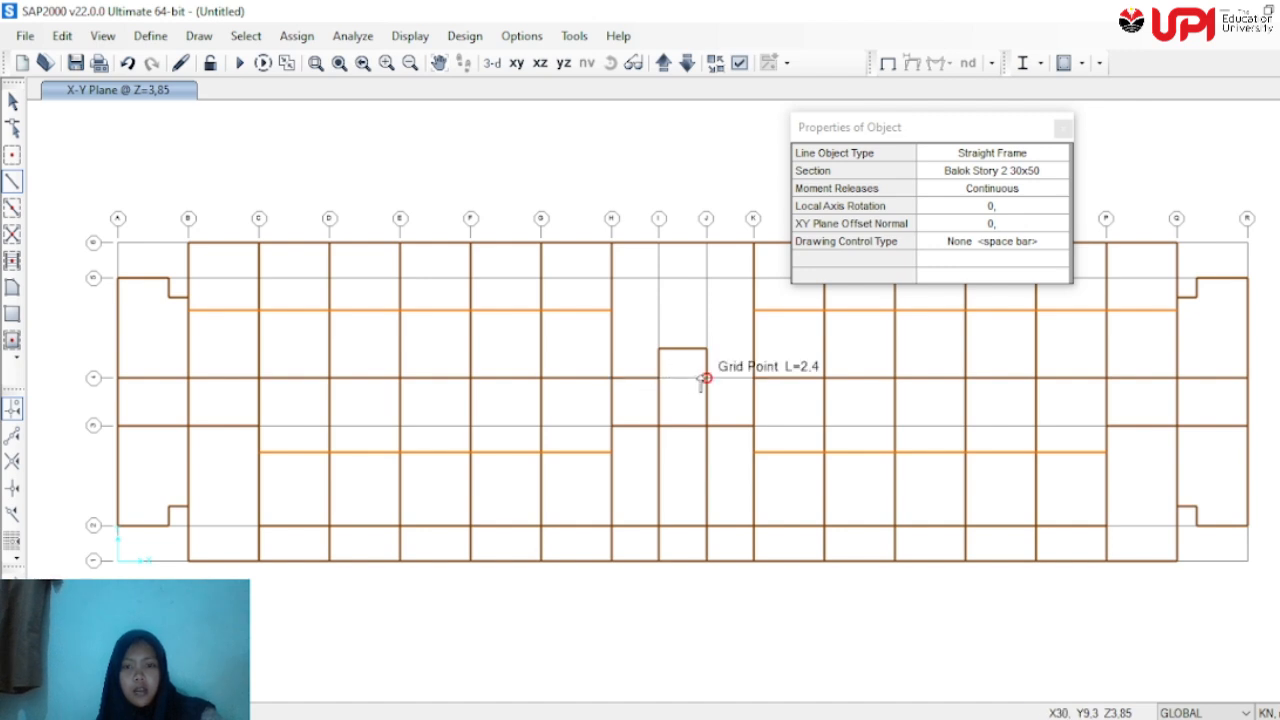
click(707, 379)
click(753, 379)
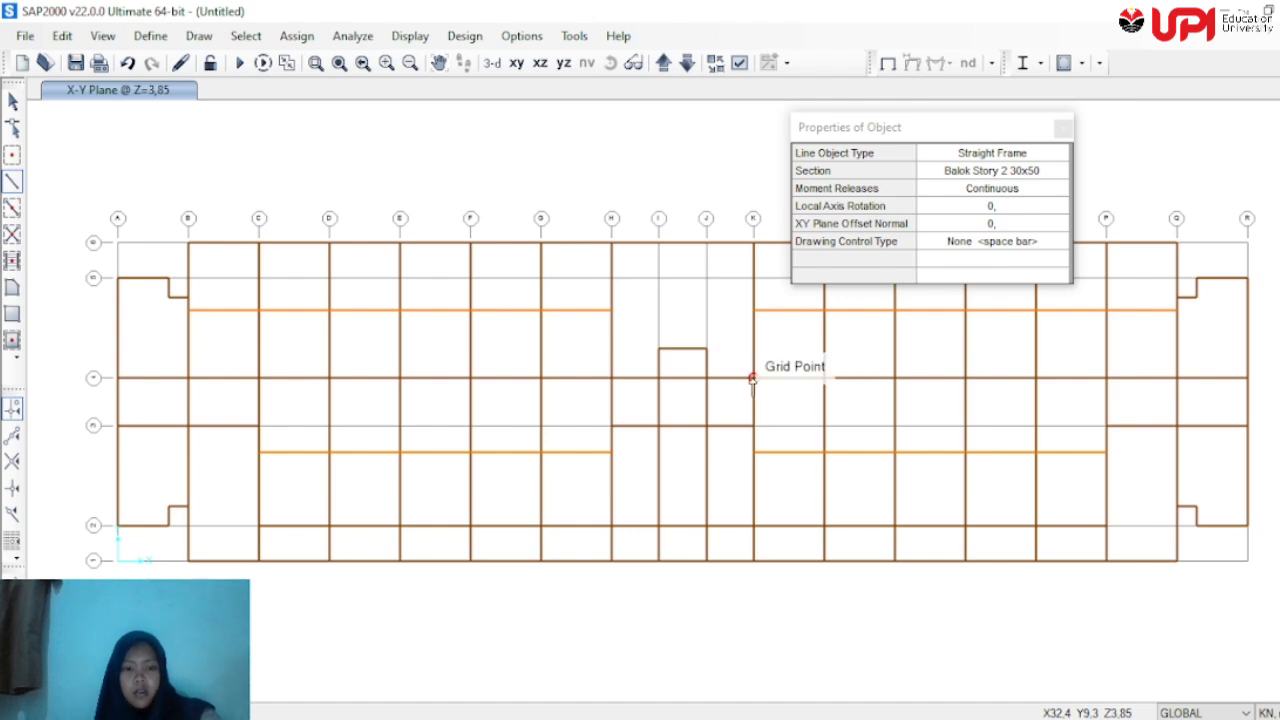
right_click(753, 379)
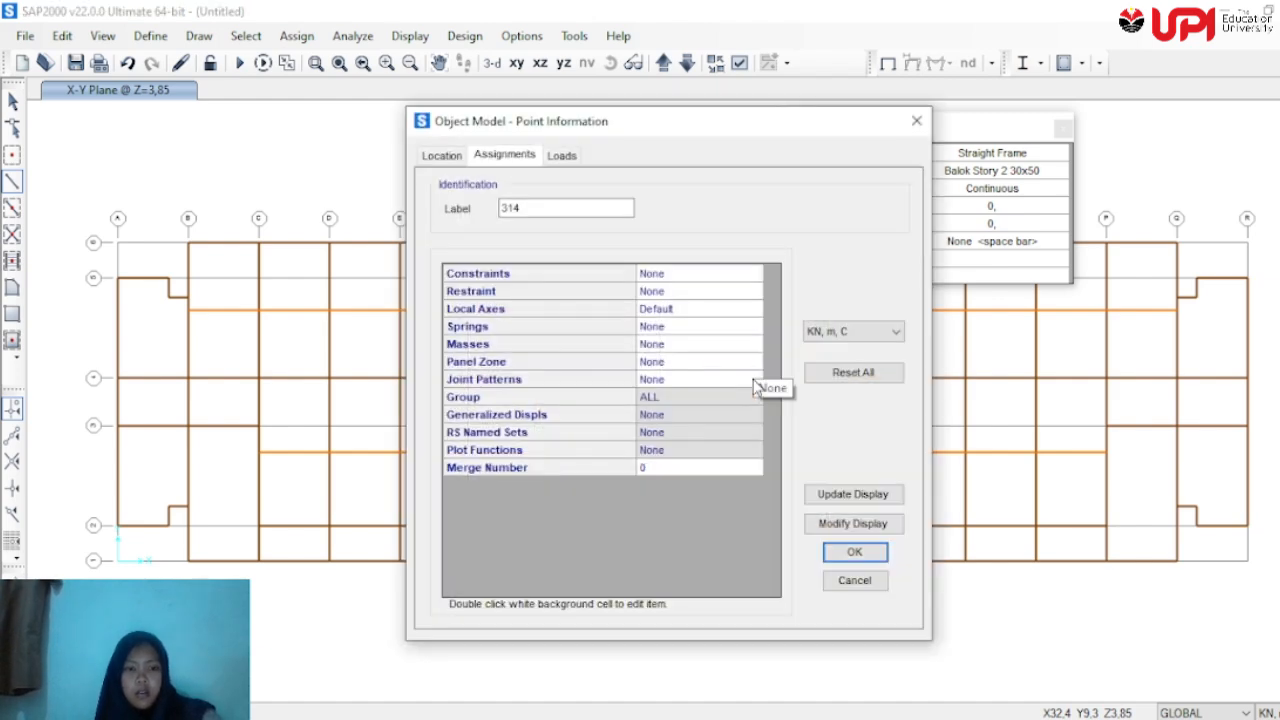
key(Escape)
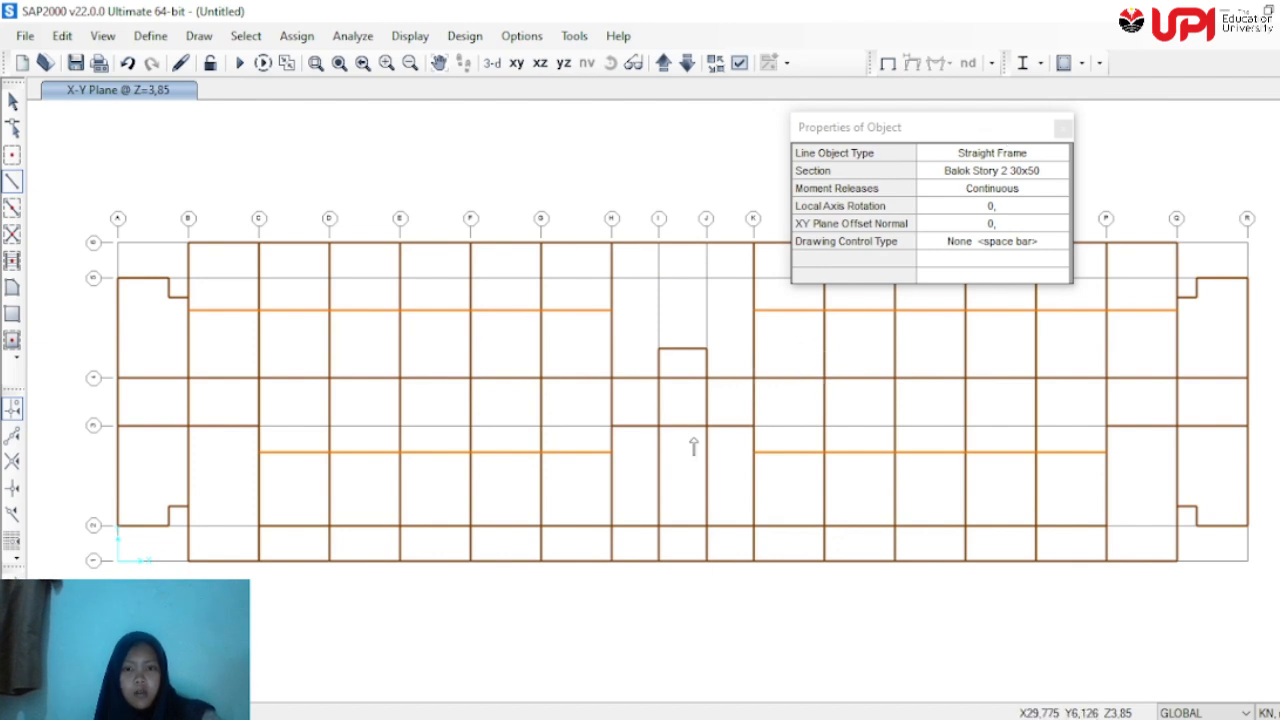
key(Escape)
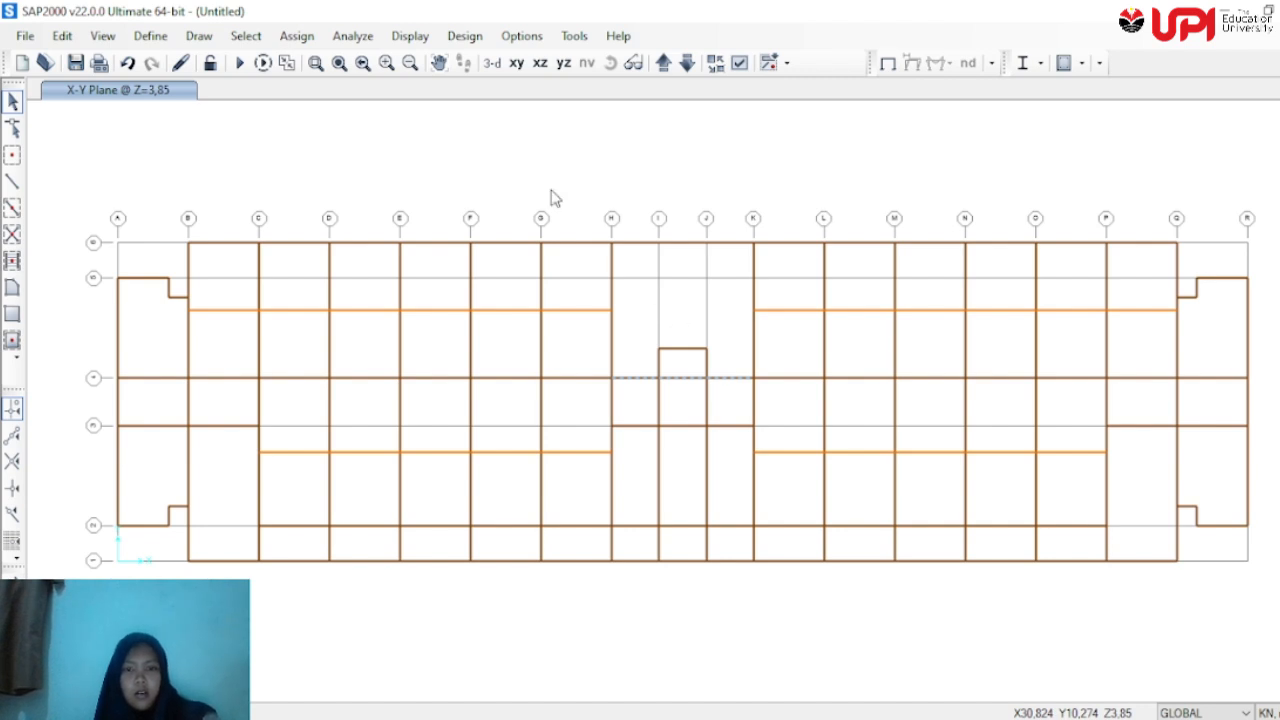
Select the new grid line 4 beams between H and K together with all frames of section B2 20x40
click(246, 38)
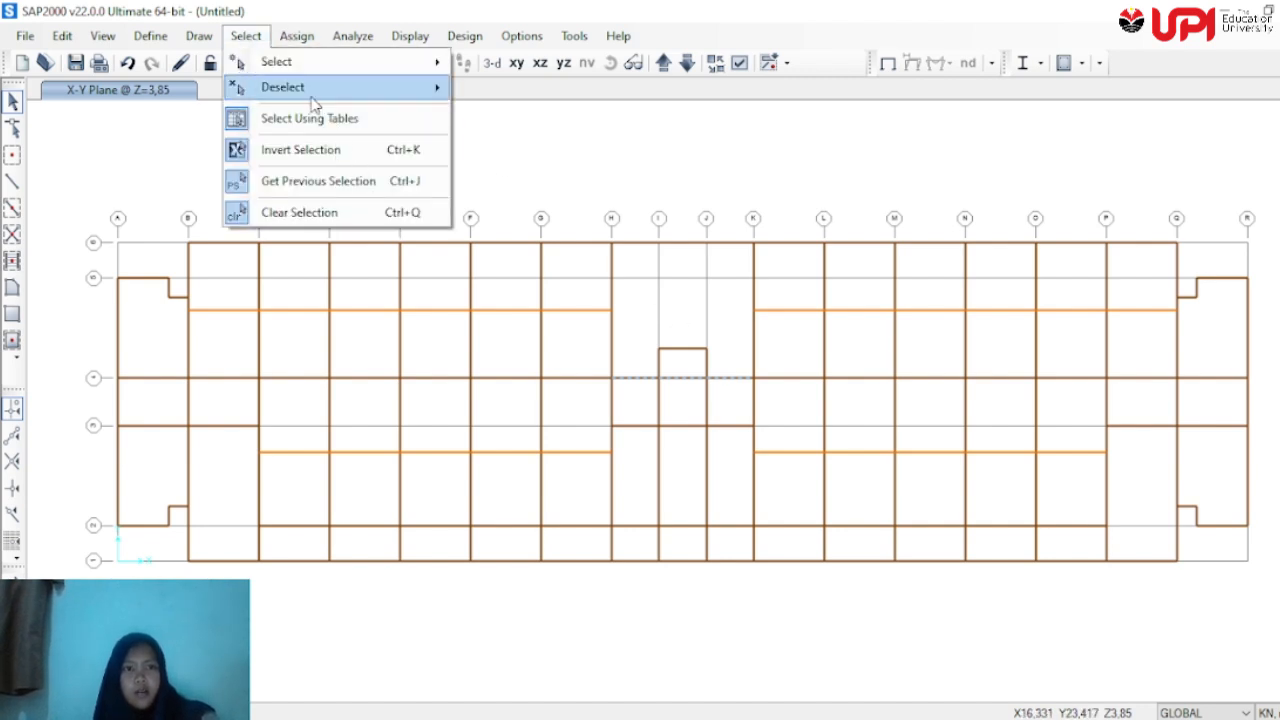
mouse_move(304, 64)
mouse_move(590, 238)
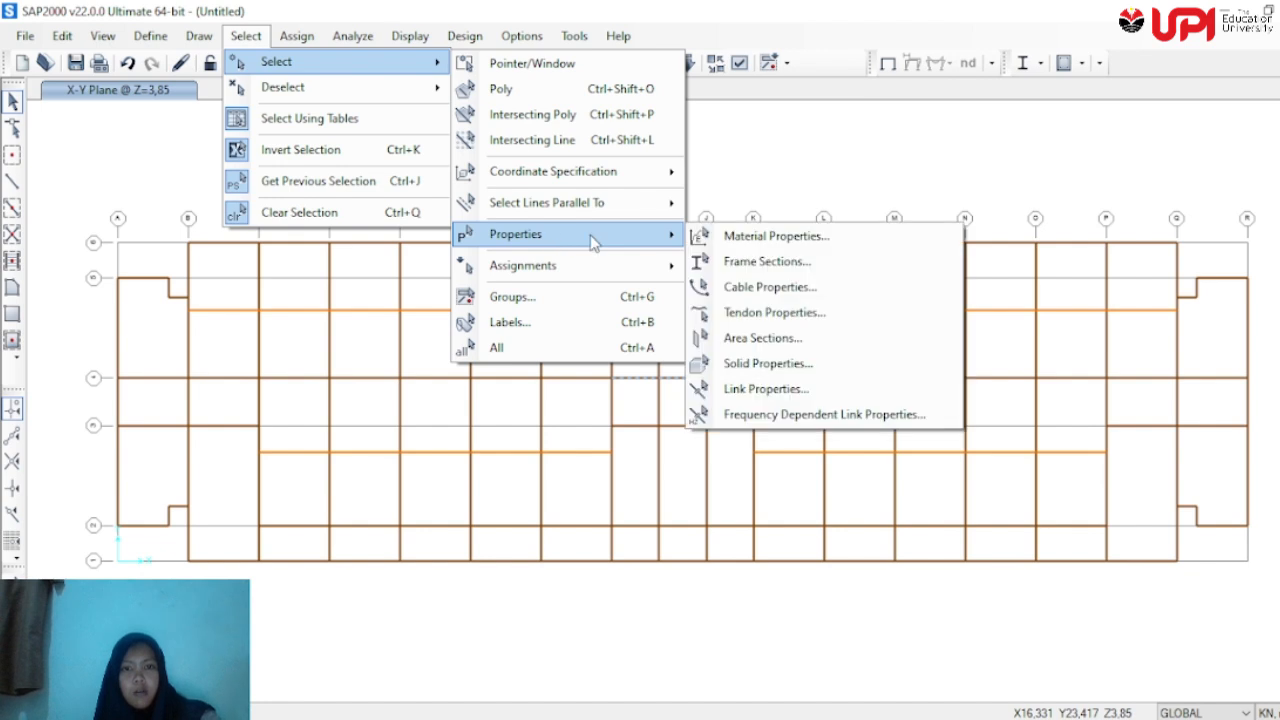
click(772, 261)
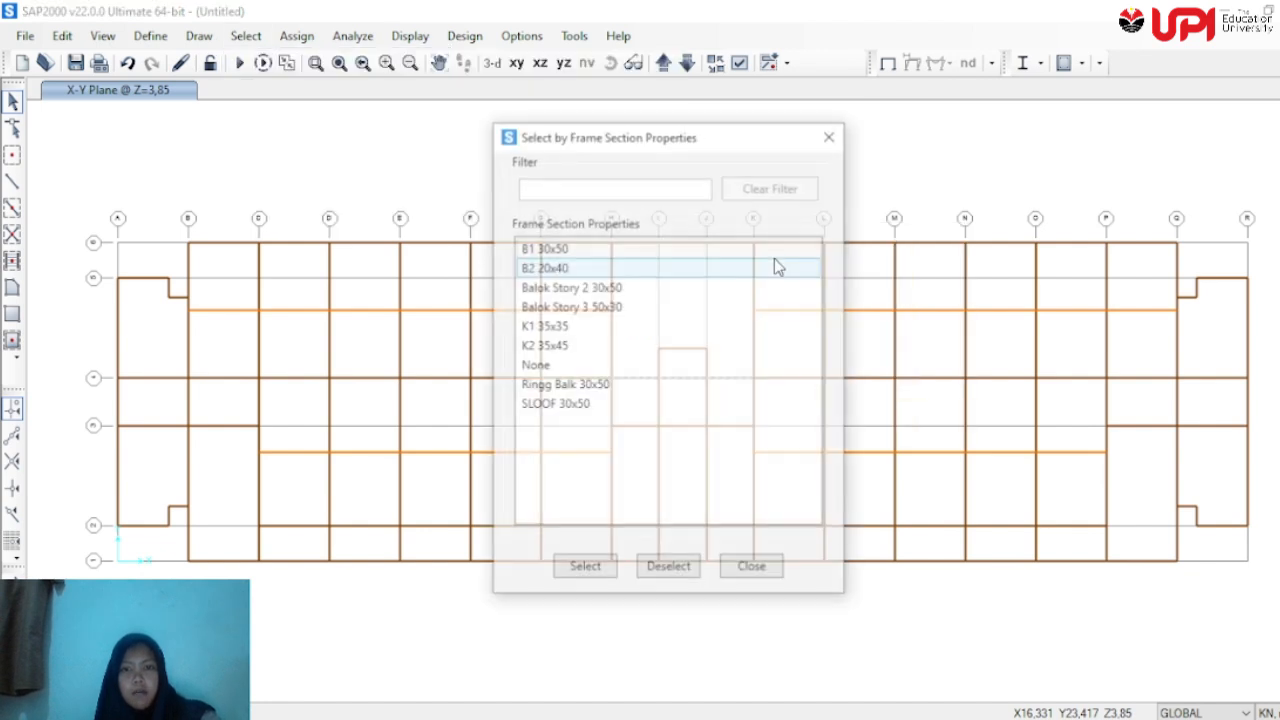
click(560, 268)
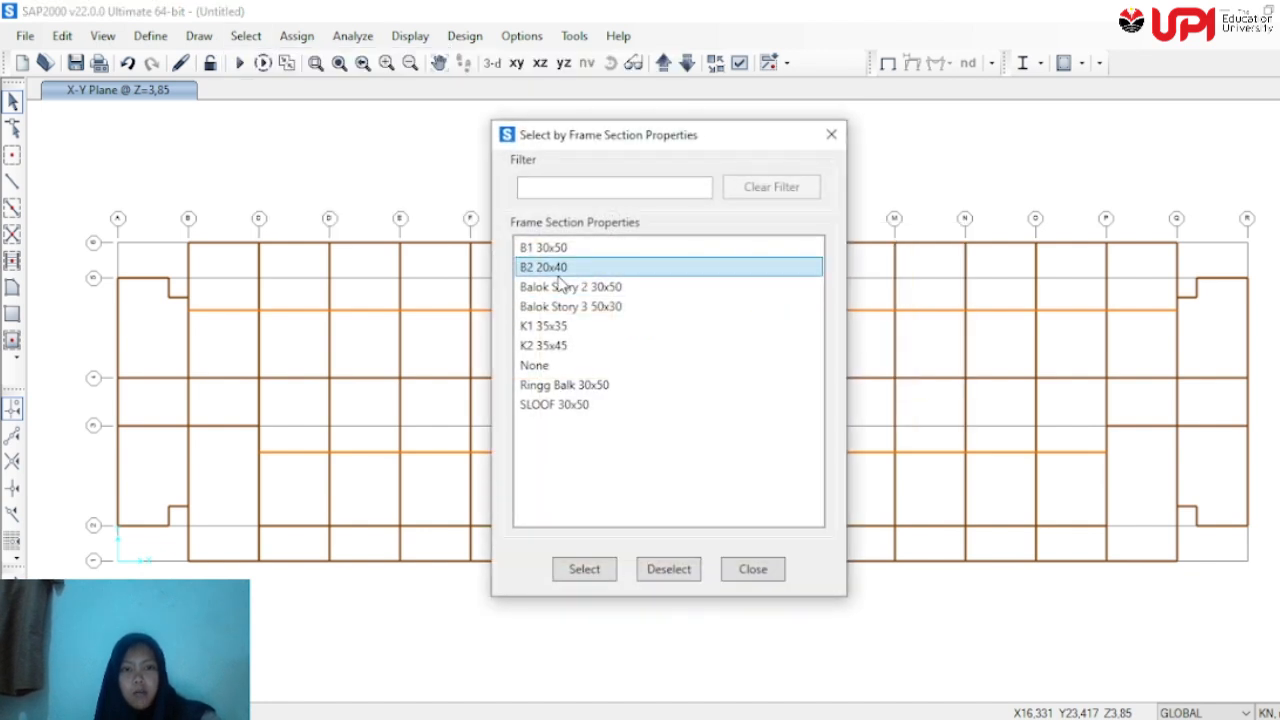
click(609, 569)
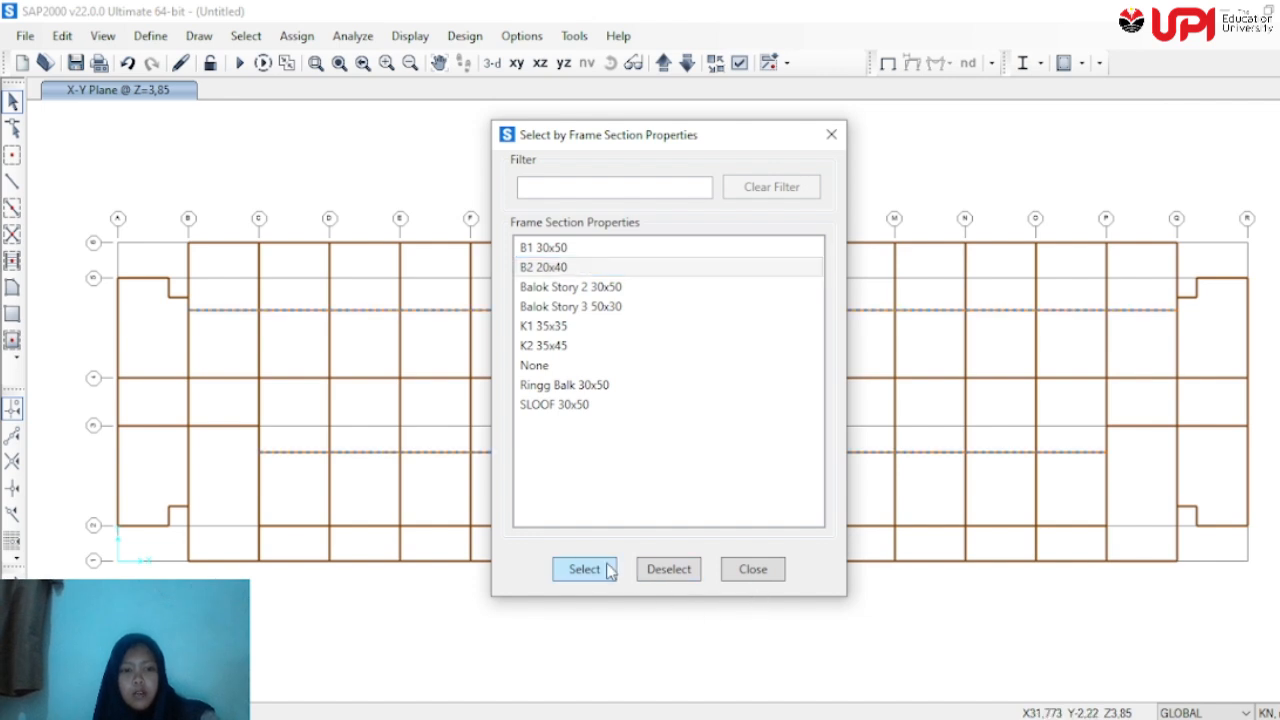
click(753, 569)
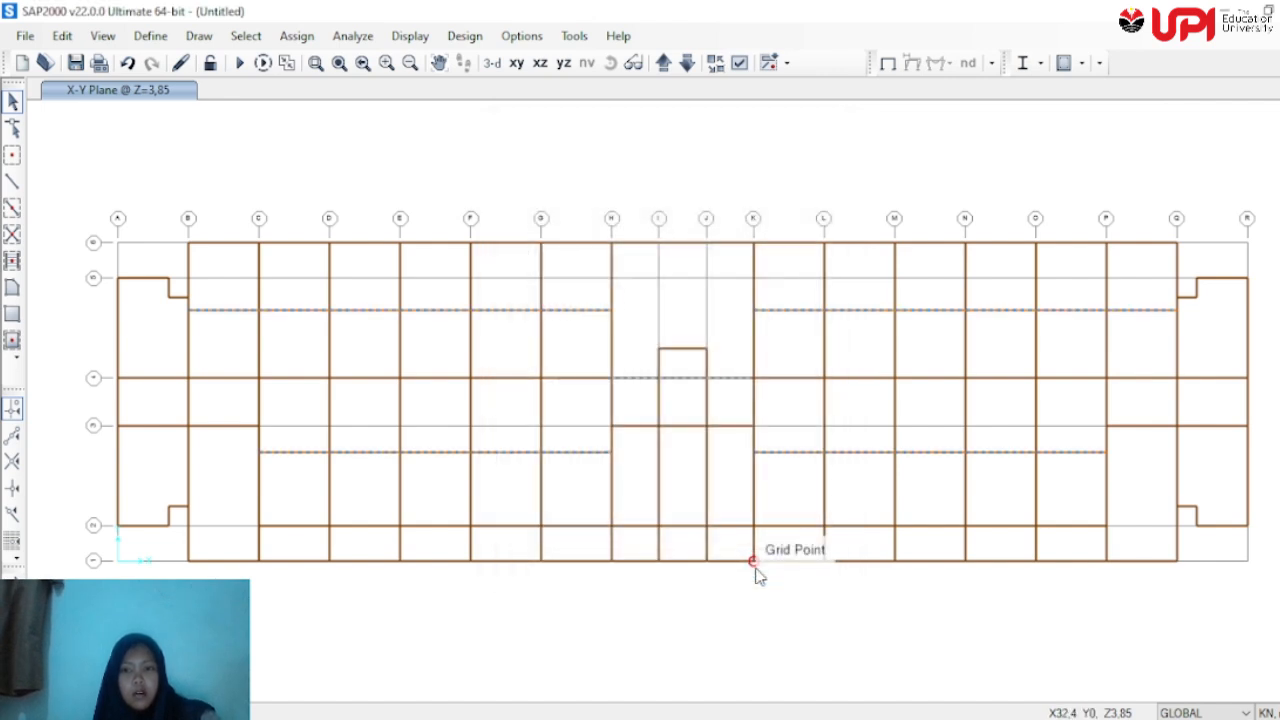
Replicate the selected beams linearly once with dx 0, dy 0 and dz 3,85
click(68, 37)
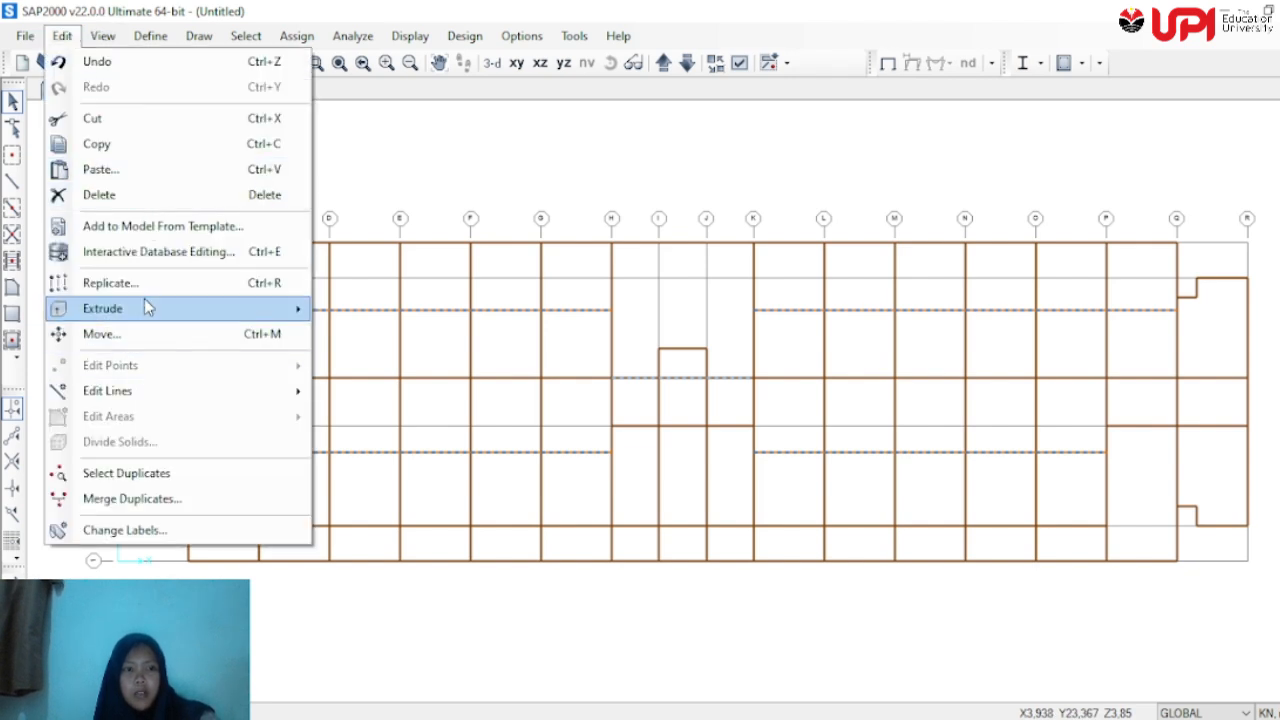
click(165, 283)
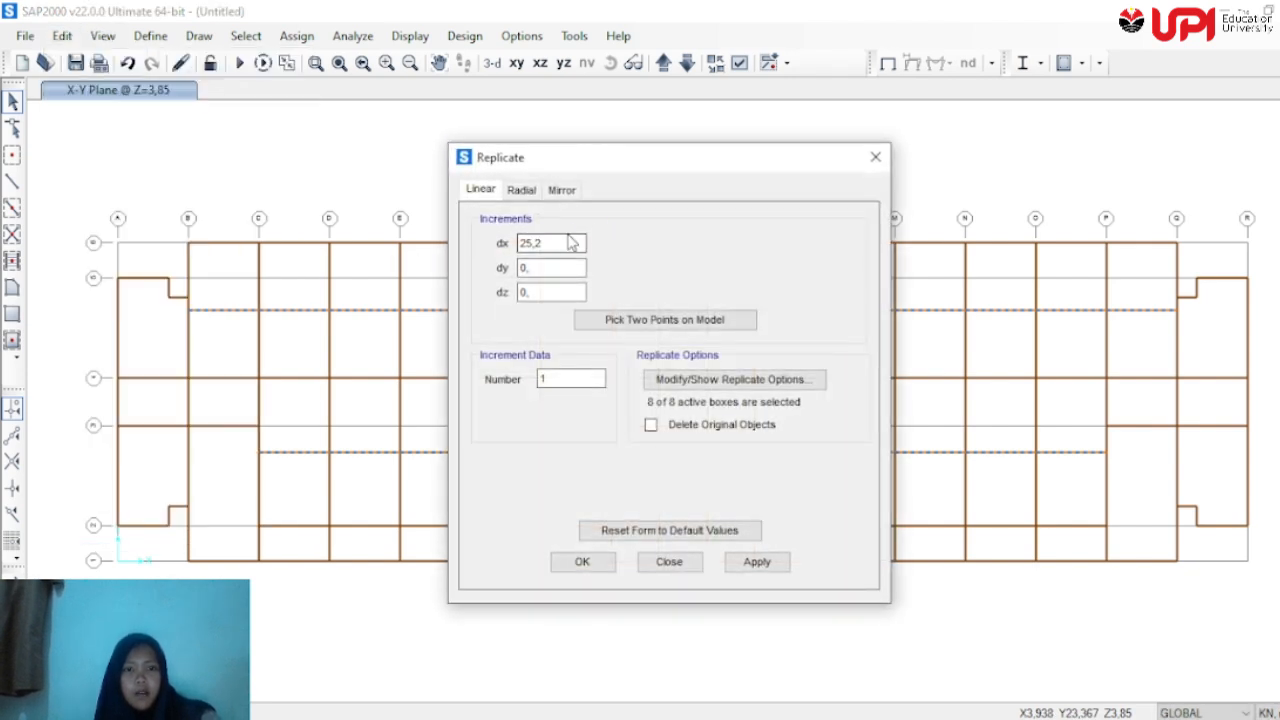
click(559, 242)
key(BackSpace)
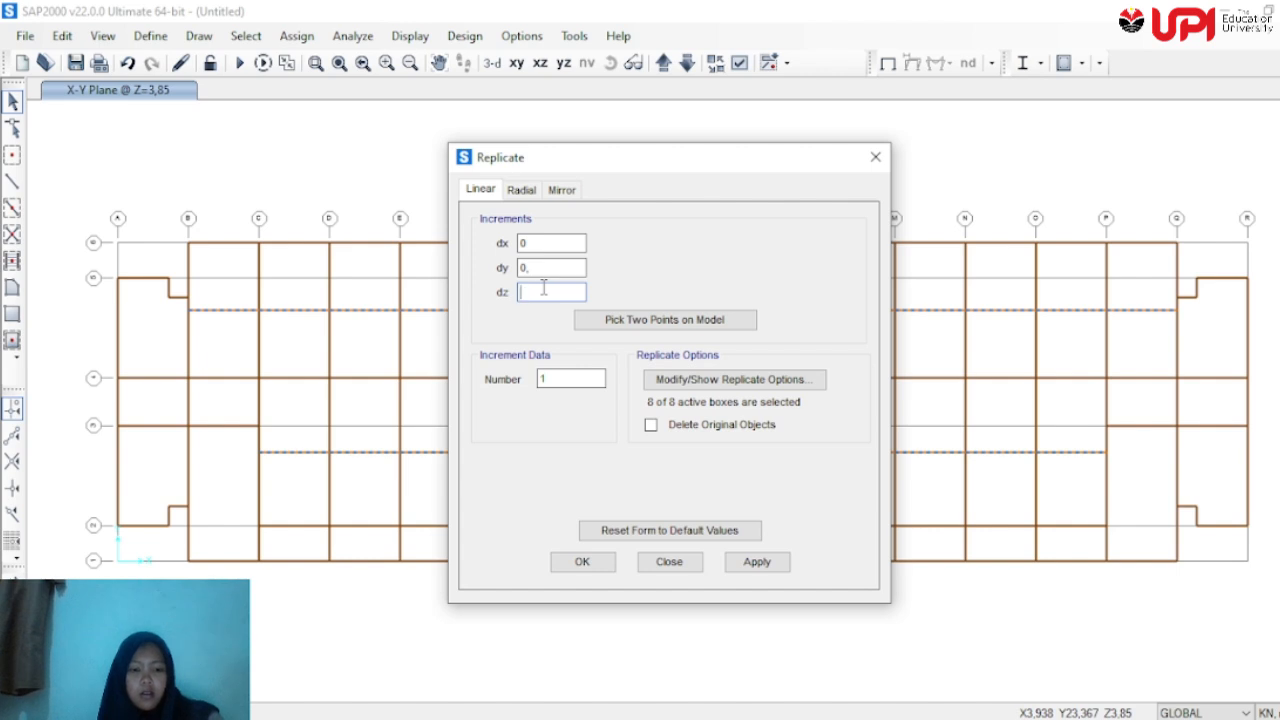
text(3,85)
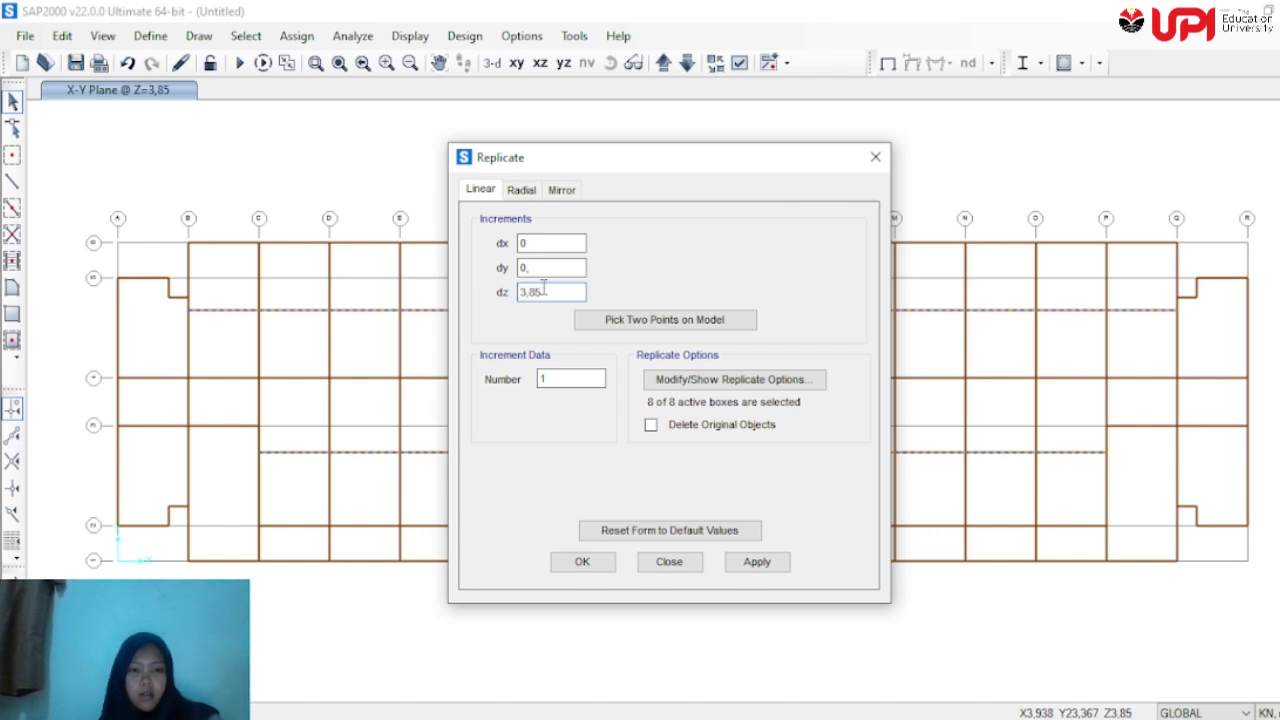
click(763, 563)
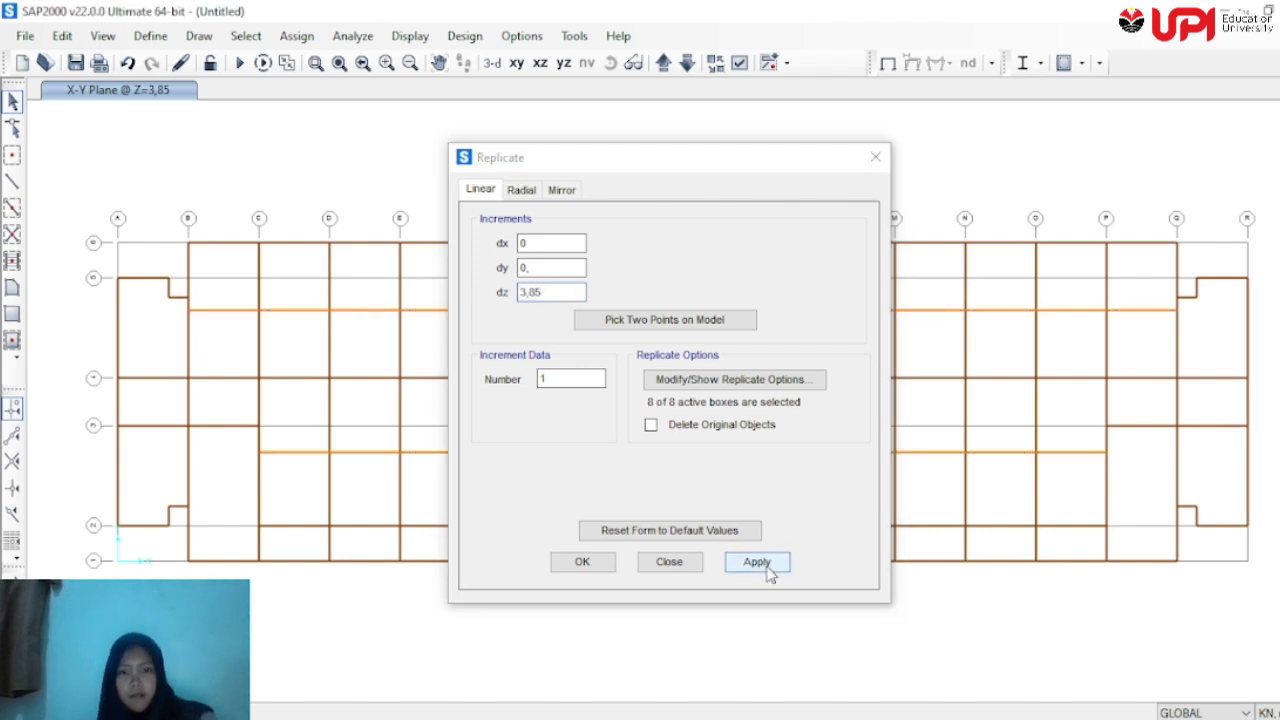
click(600, 563)
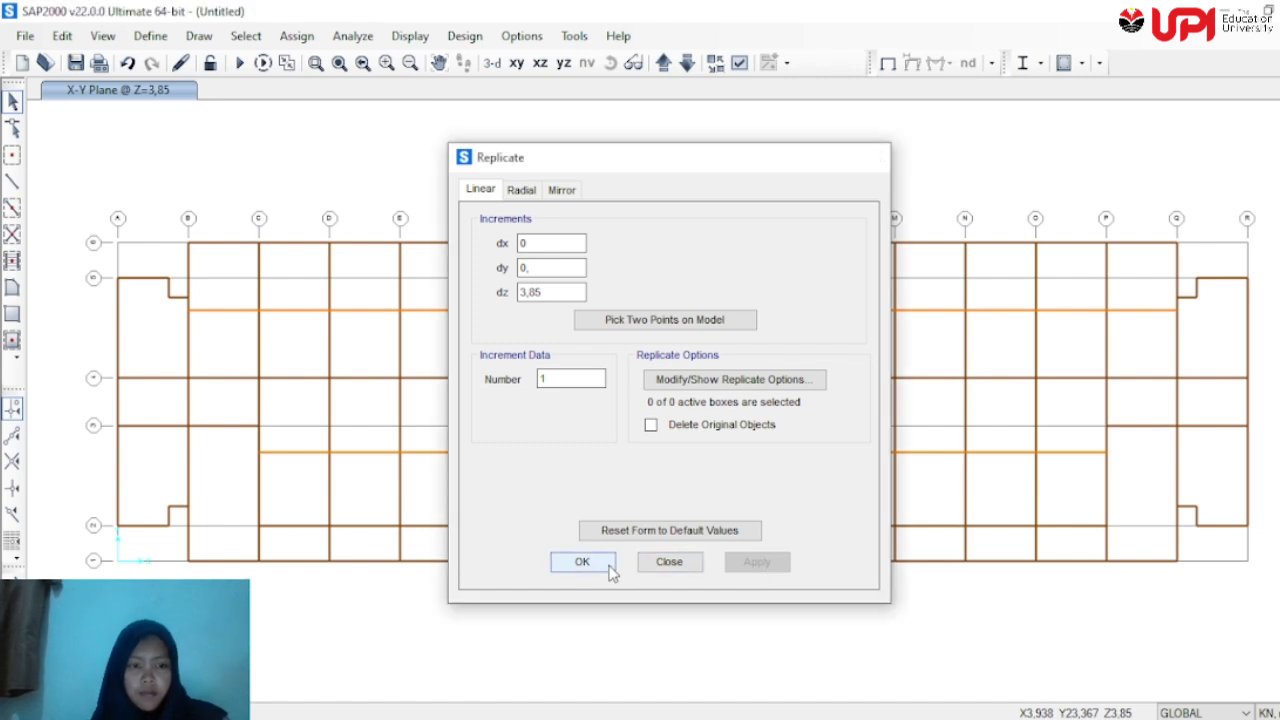
Assign section Balok Story 3 50x30 to the grid line 4 beams between H and K on the Z=7,7 plane
click(661, 63)
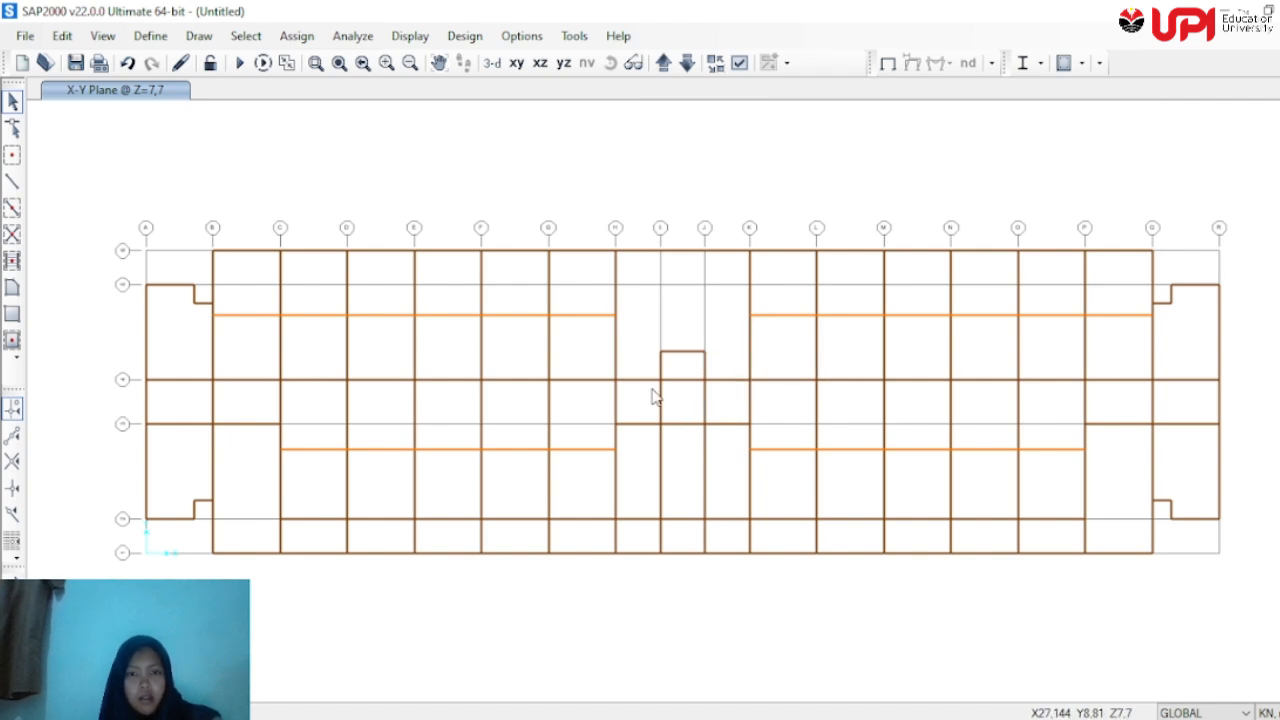
drag(651, 387, 713, 359)
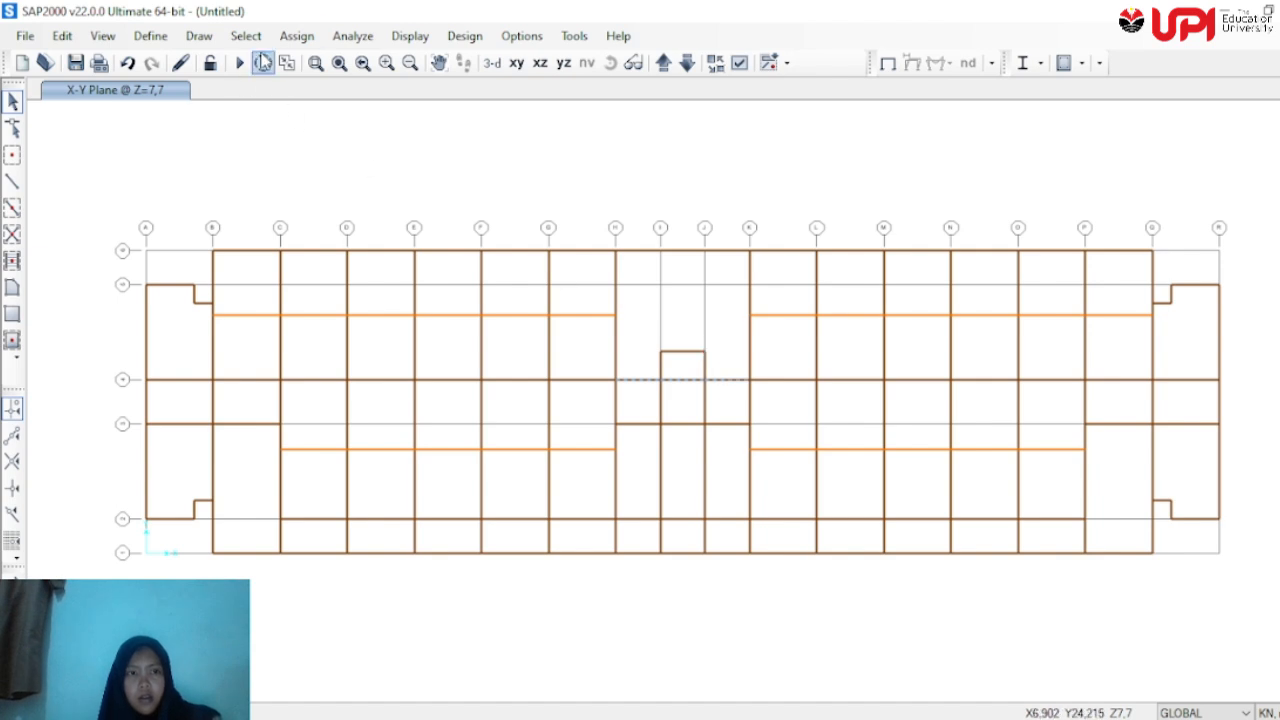
click(297, 35)
mouse_move(386, 90)
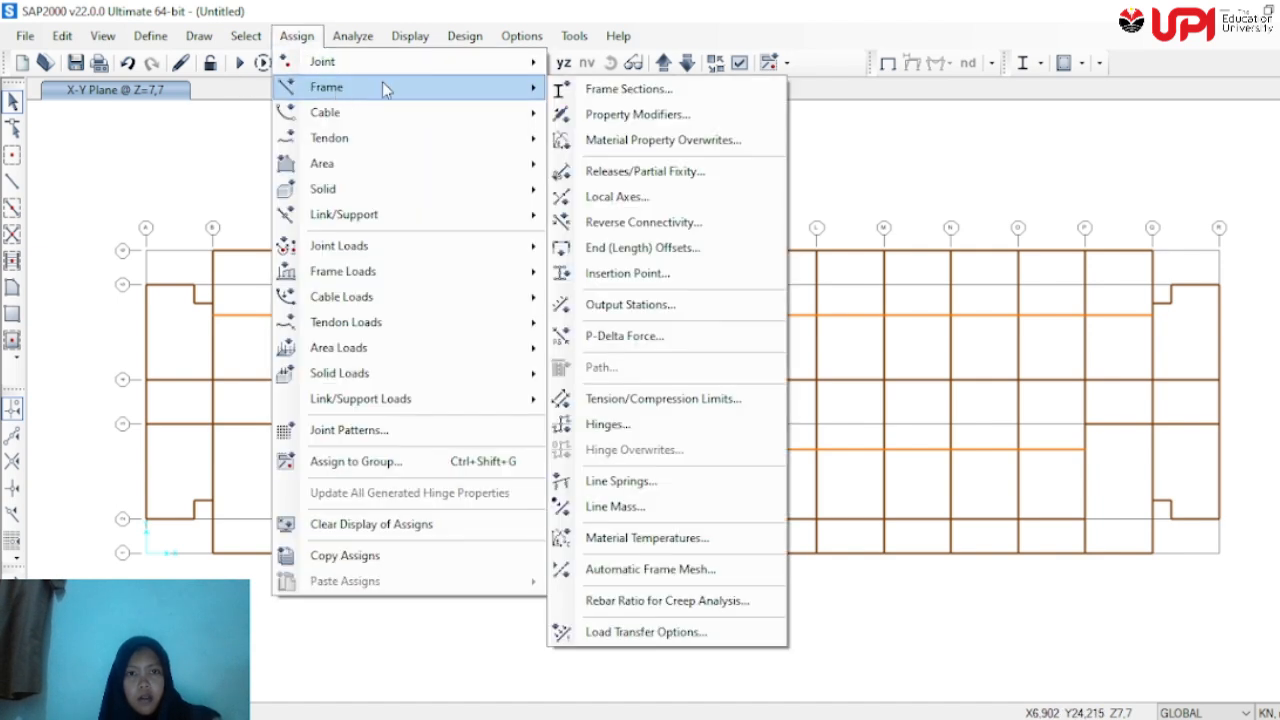
click(625, 89)
click(580, 252)
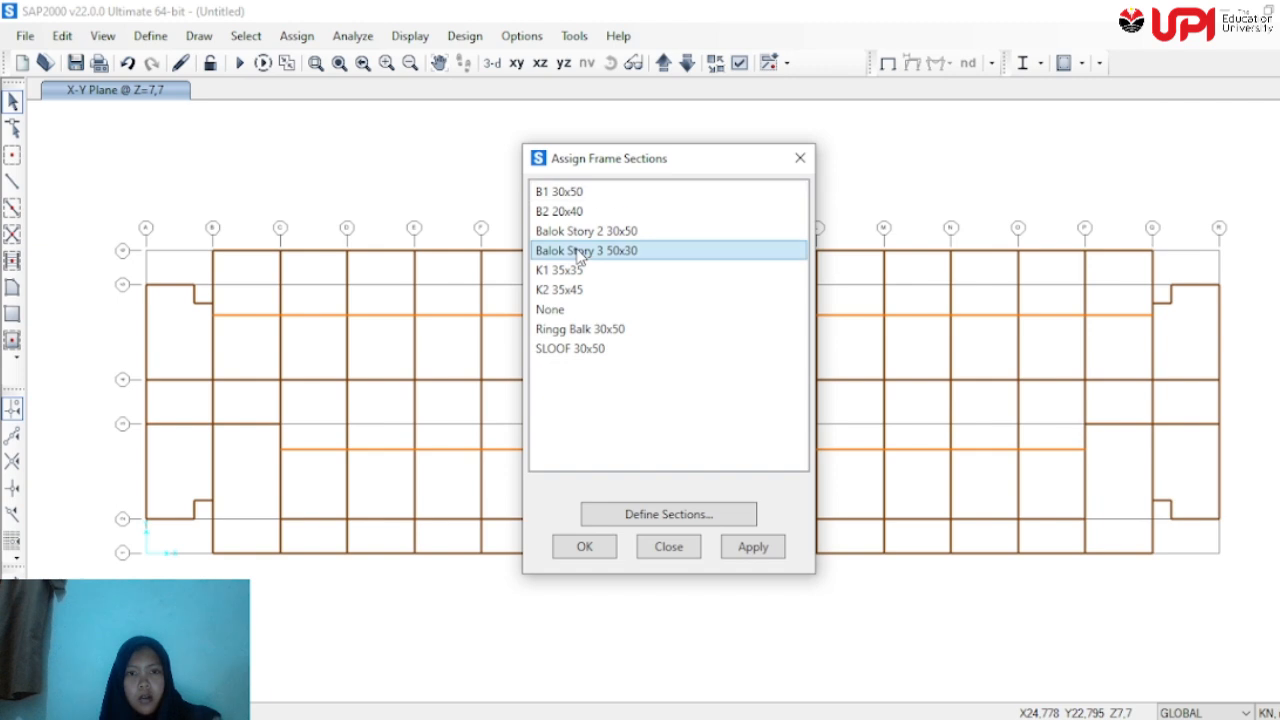
click(736, 551)
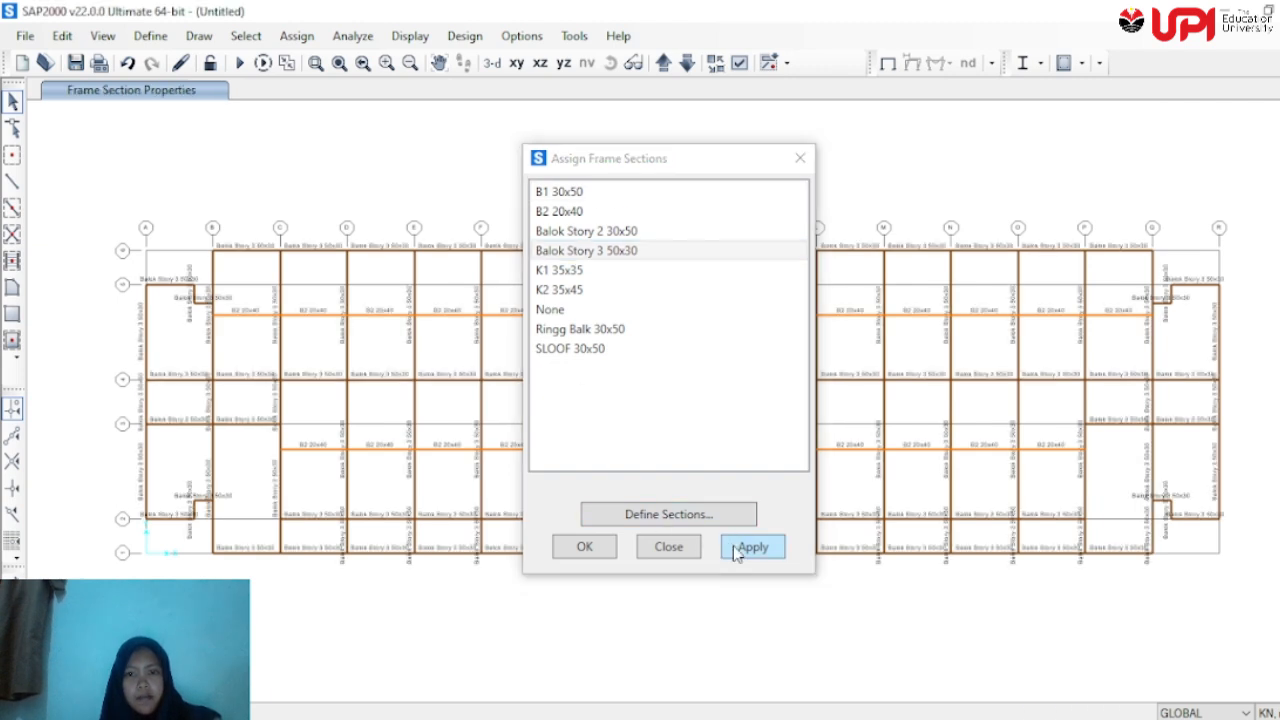
click(584, 546)
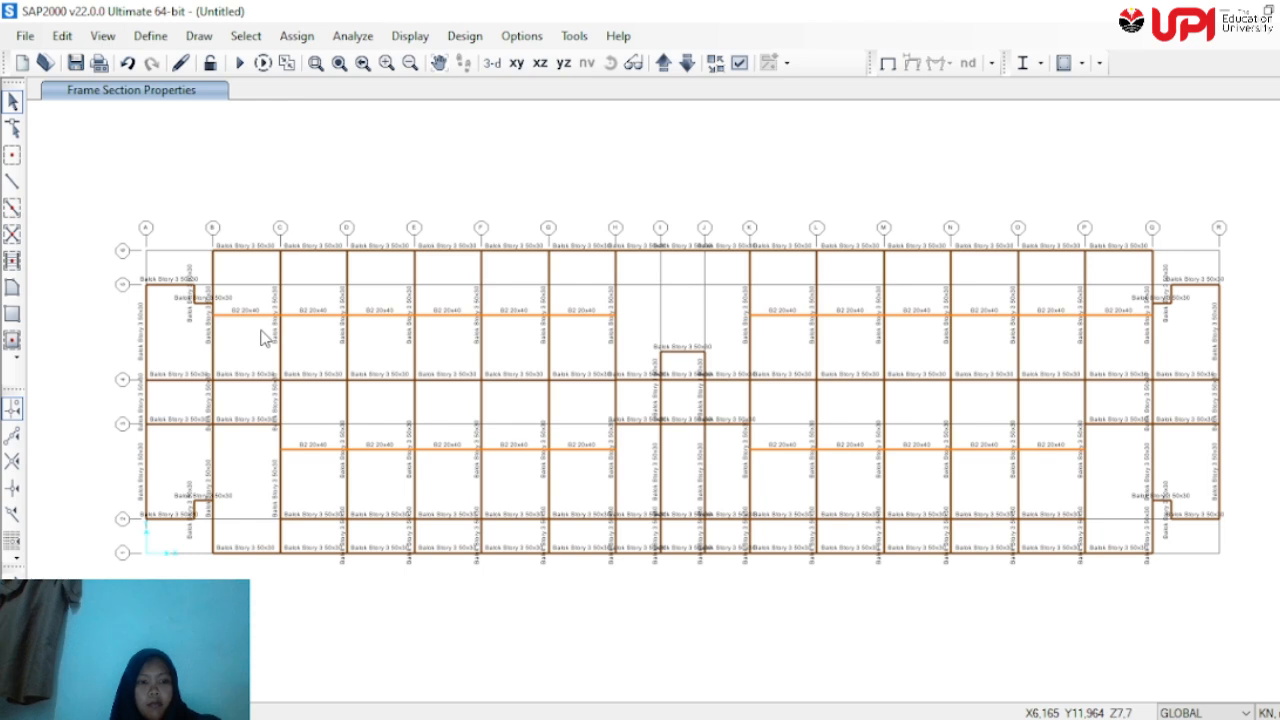
Create a copy of frame section B2 20x40 named Balok Anak Story 2 20x40
click(146, 47)
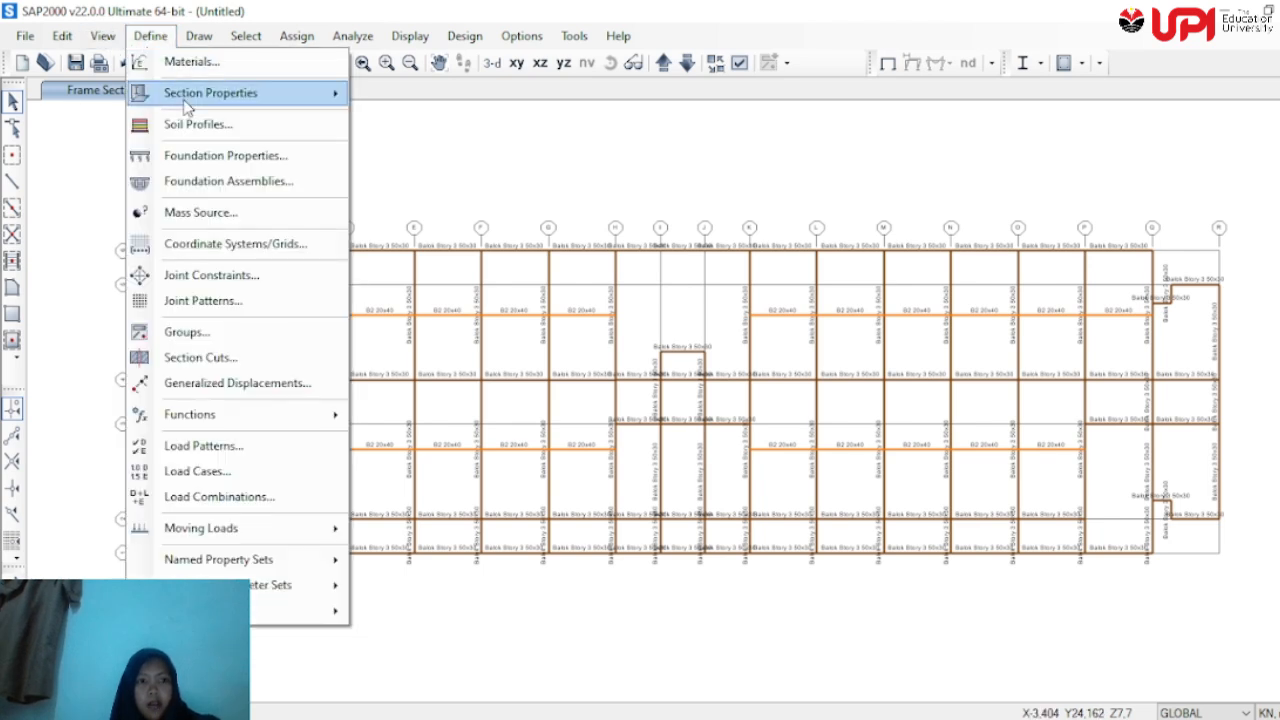
mouse_move(189, 102)
click(414, 100)
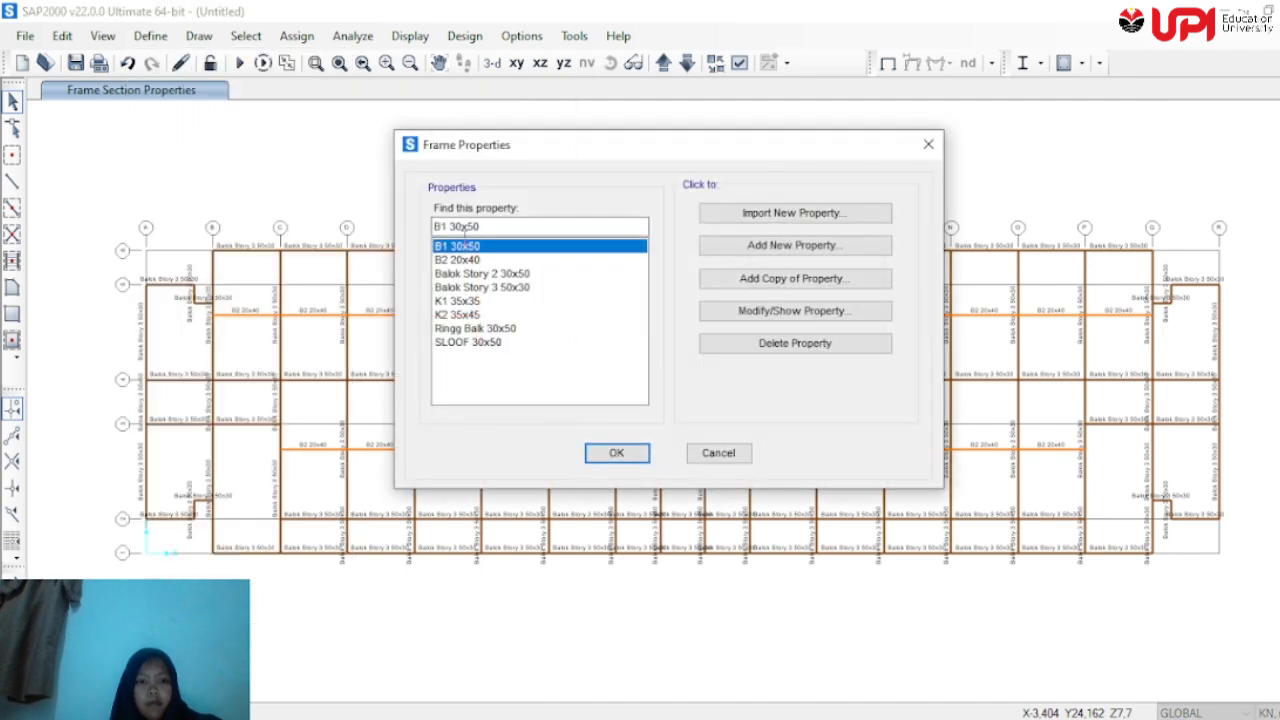
click(491, 289)
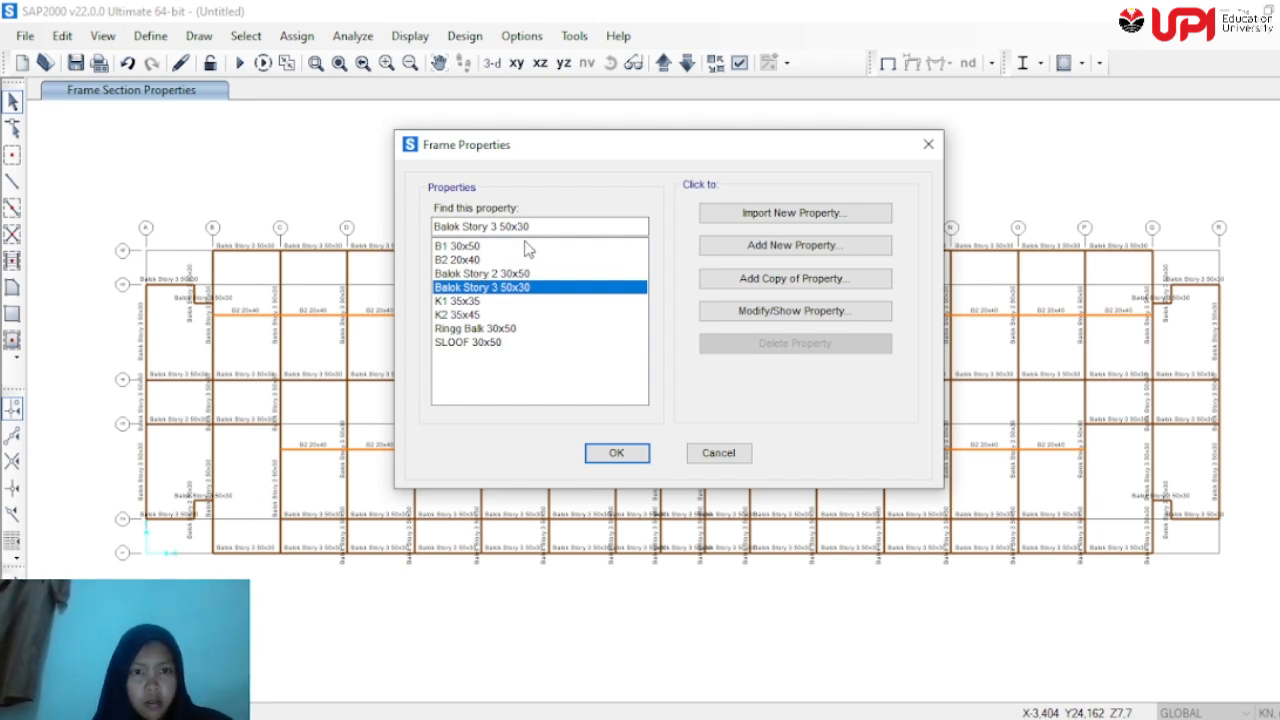
click(497, 260)
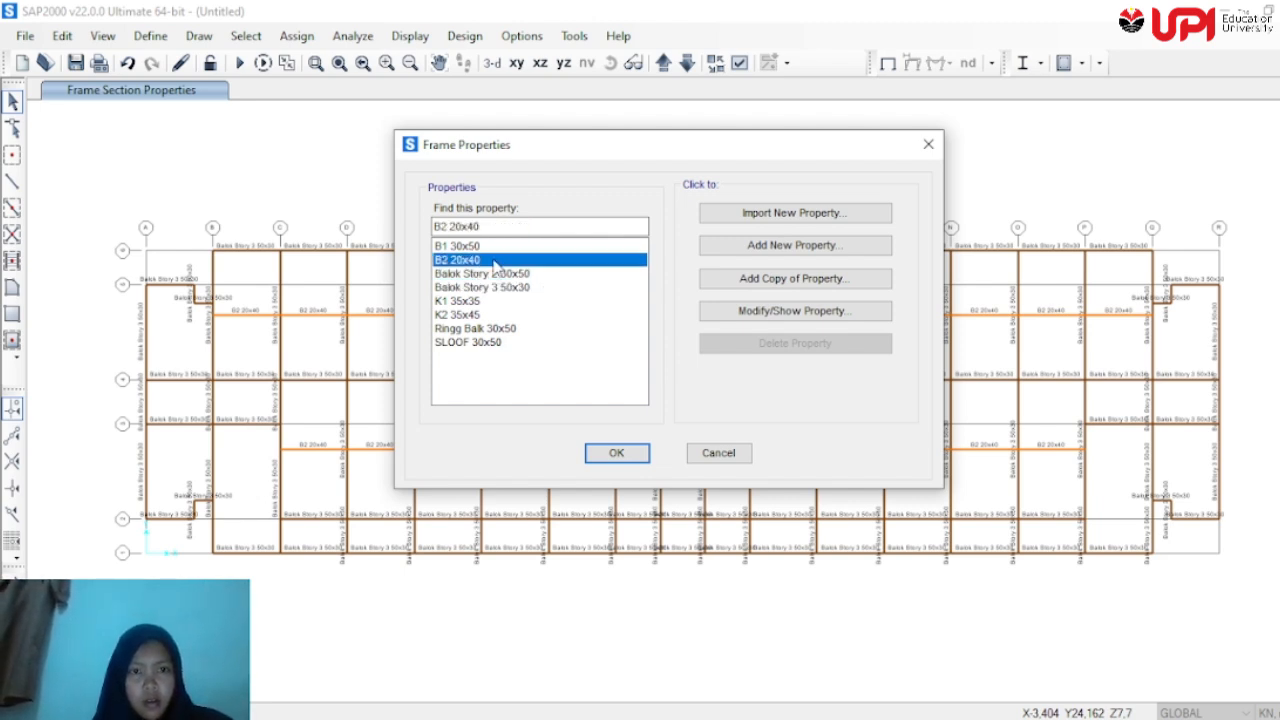
click(770, 279)
drag(591, 193, 558, 186)
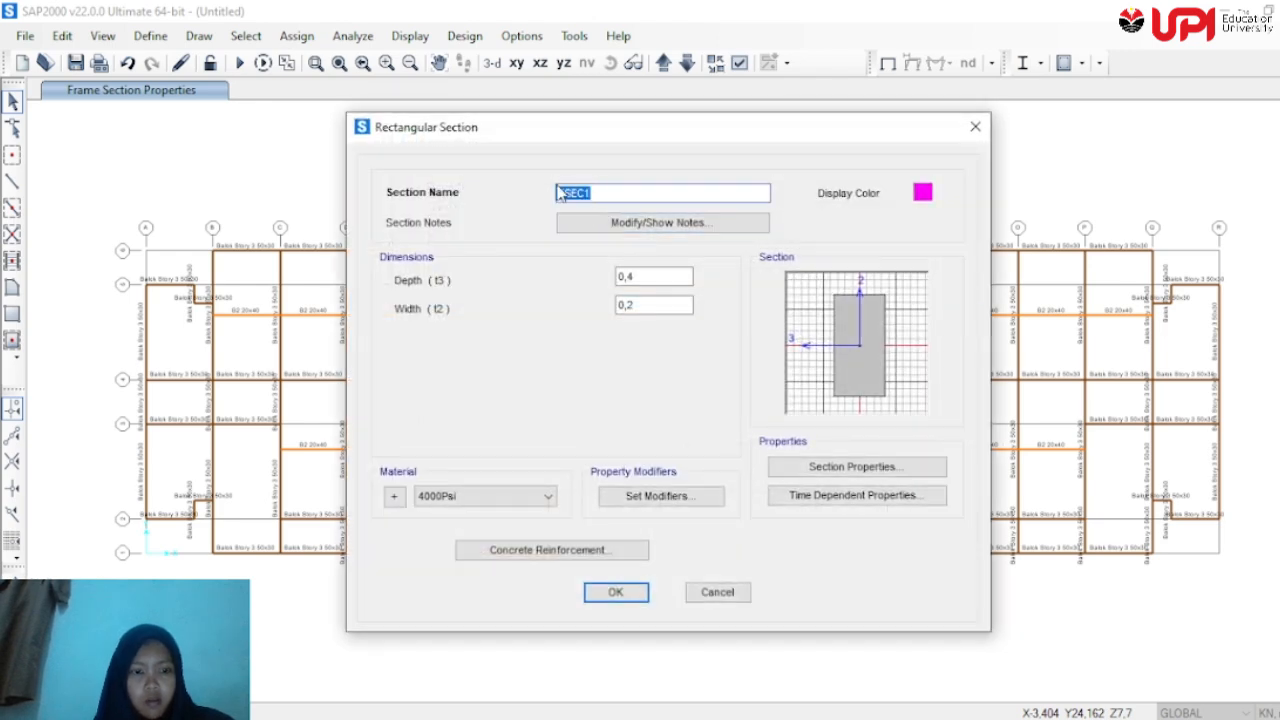
key(BackSpace)
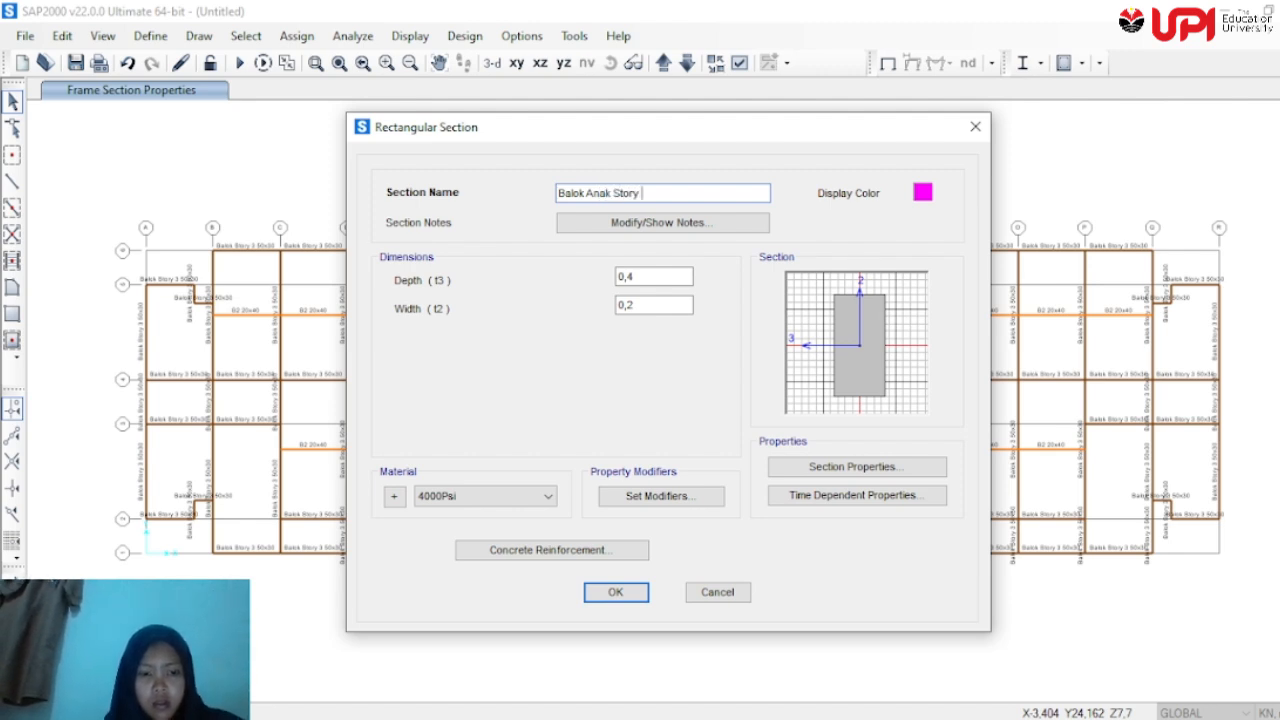
text(2)
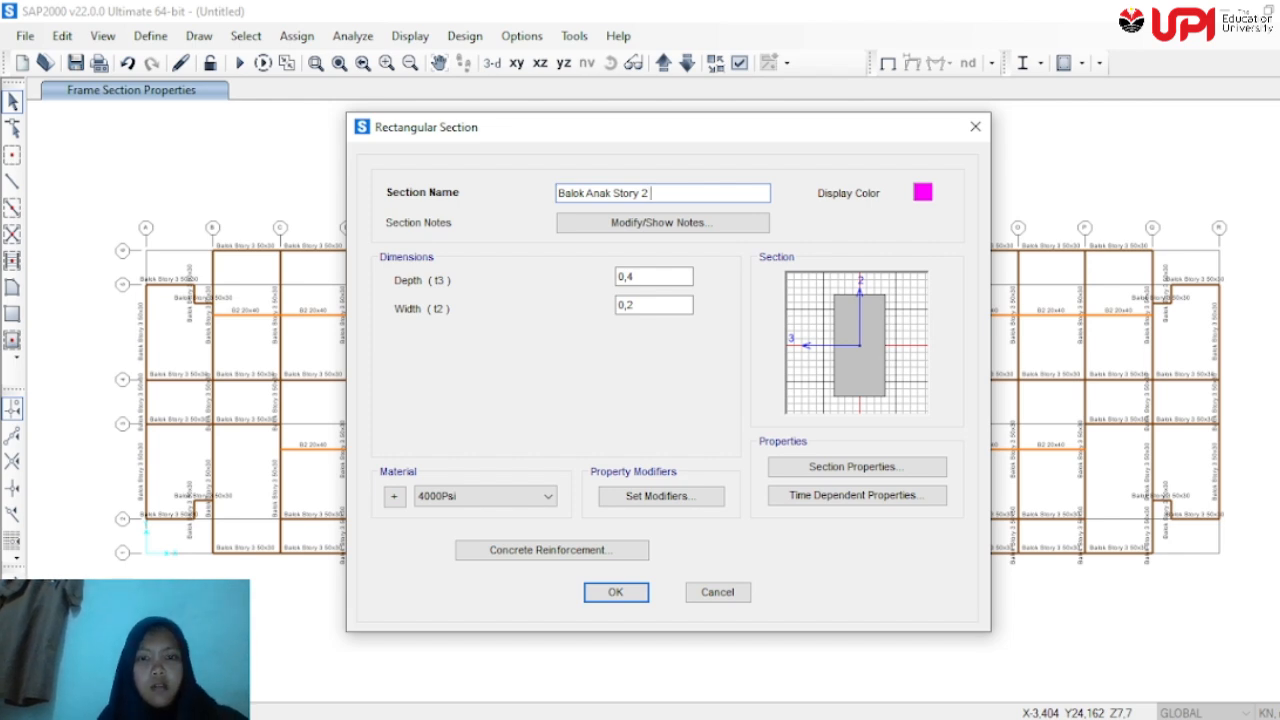
text( 20x)
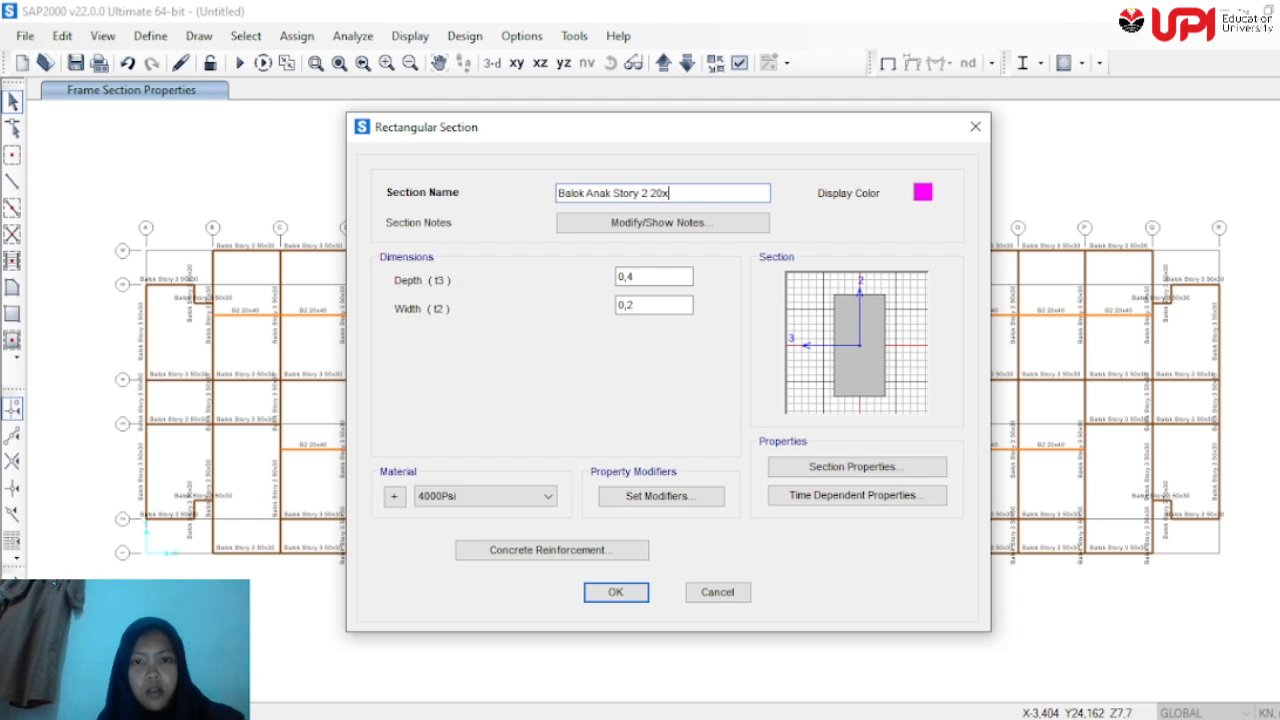
text(40)
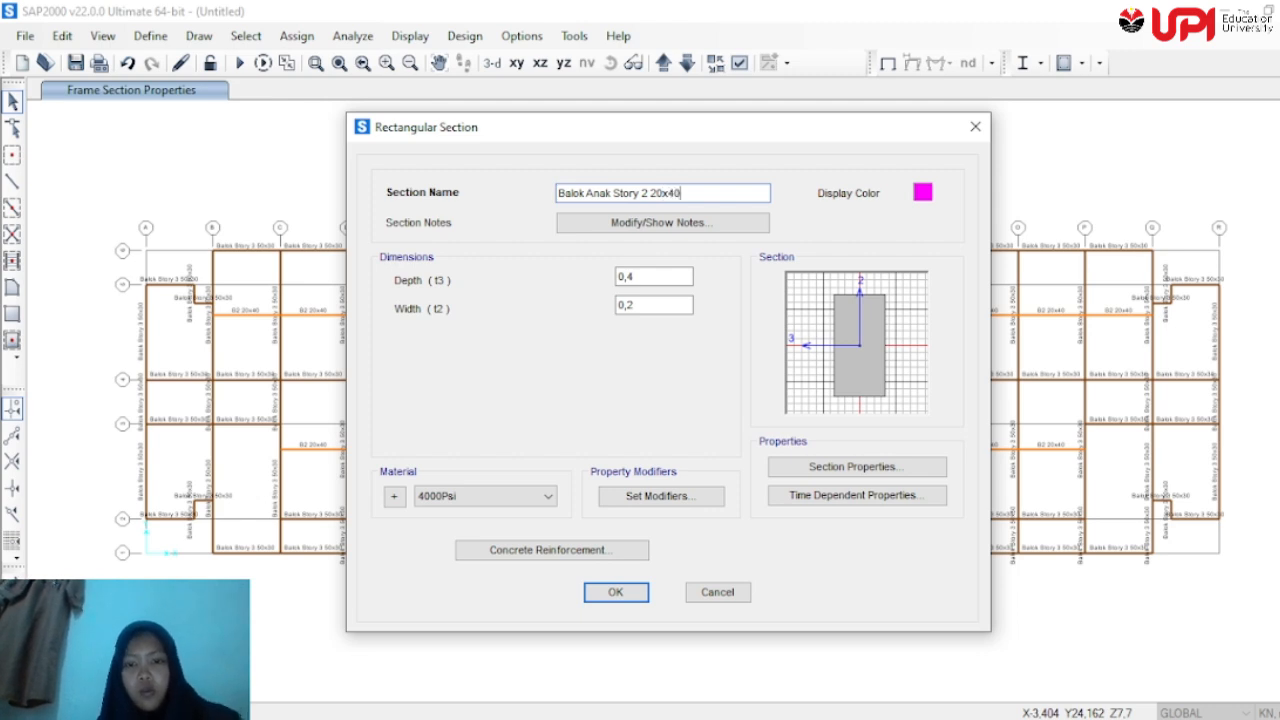
click(614, 593)
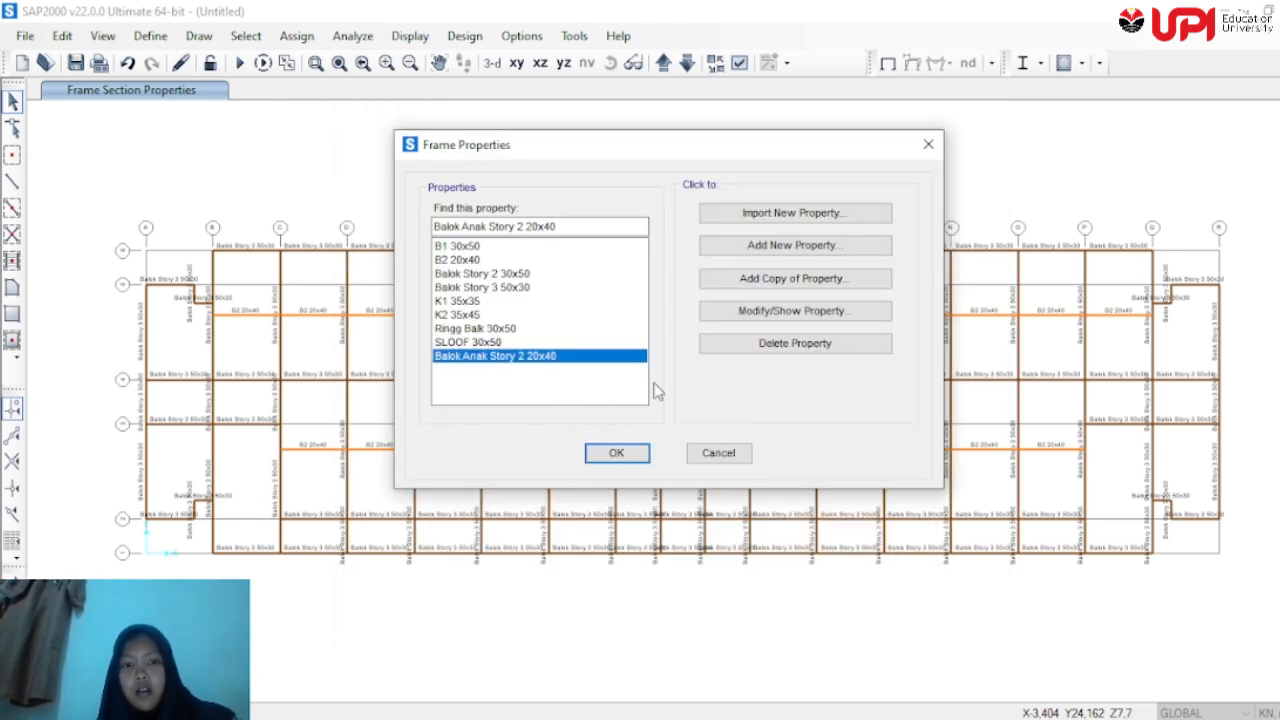
Add another copy of the 20x40 section, named Balok Anak Story 3 20x40
click(760, 286)
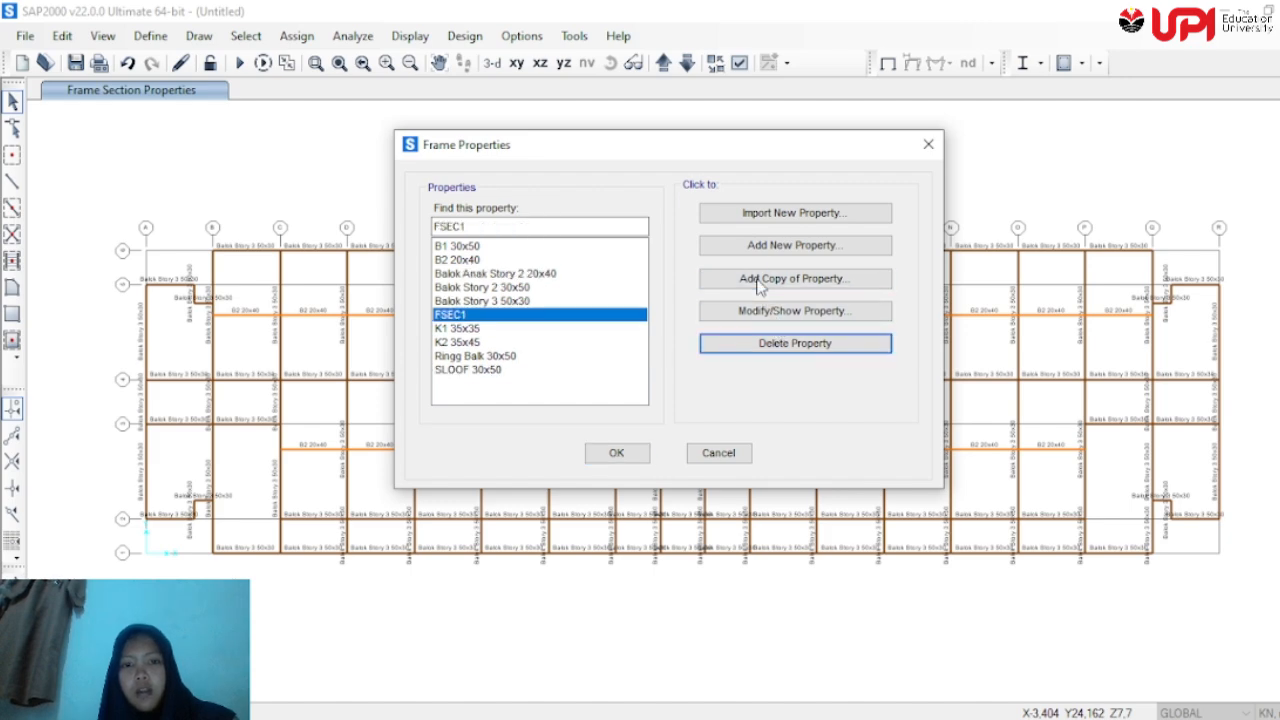
click(760, 286)
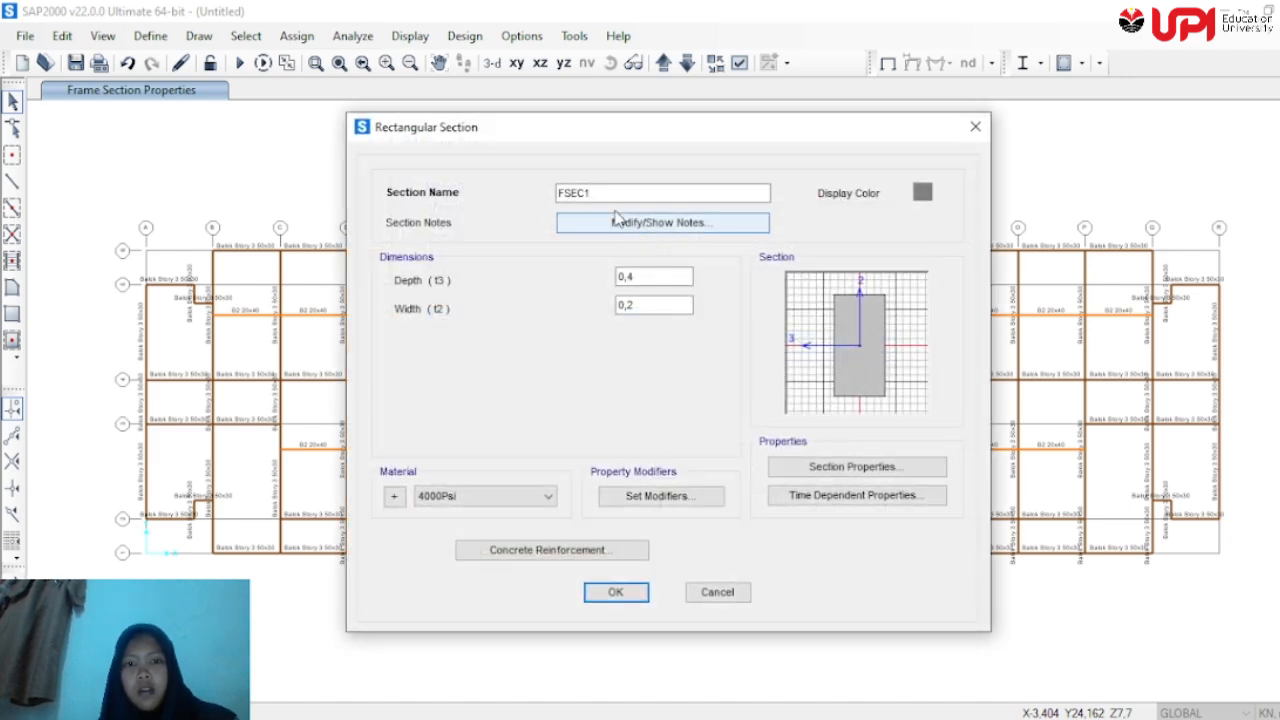
drag(607, 197, 549, 194)
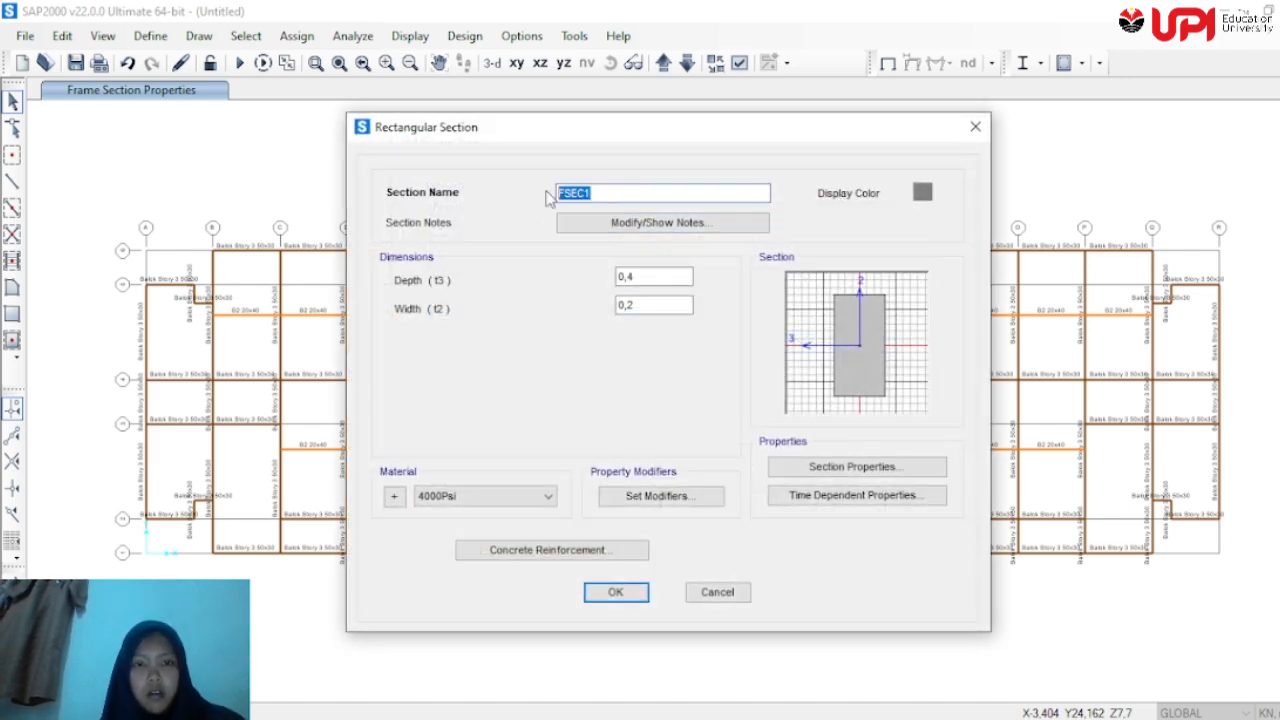
text(Balok)
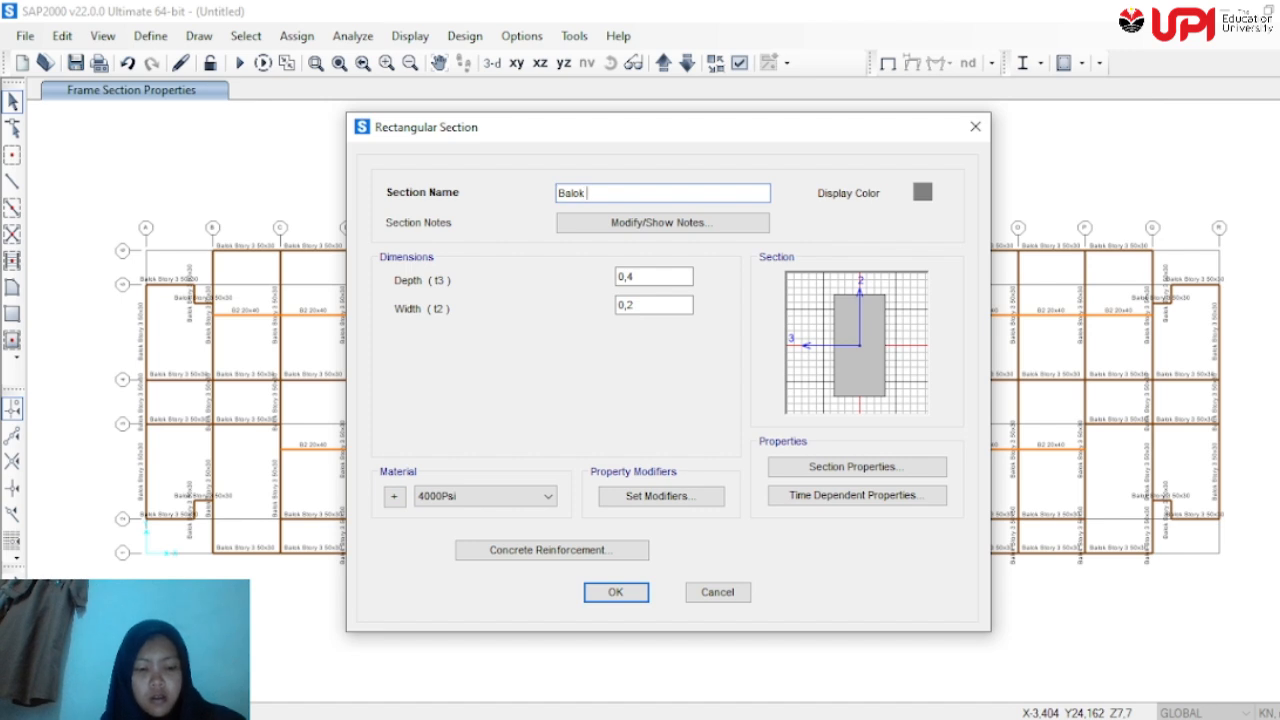
text( AN)
key(BackSpace)
text(nak)
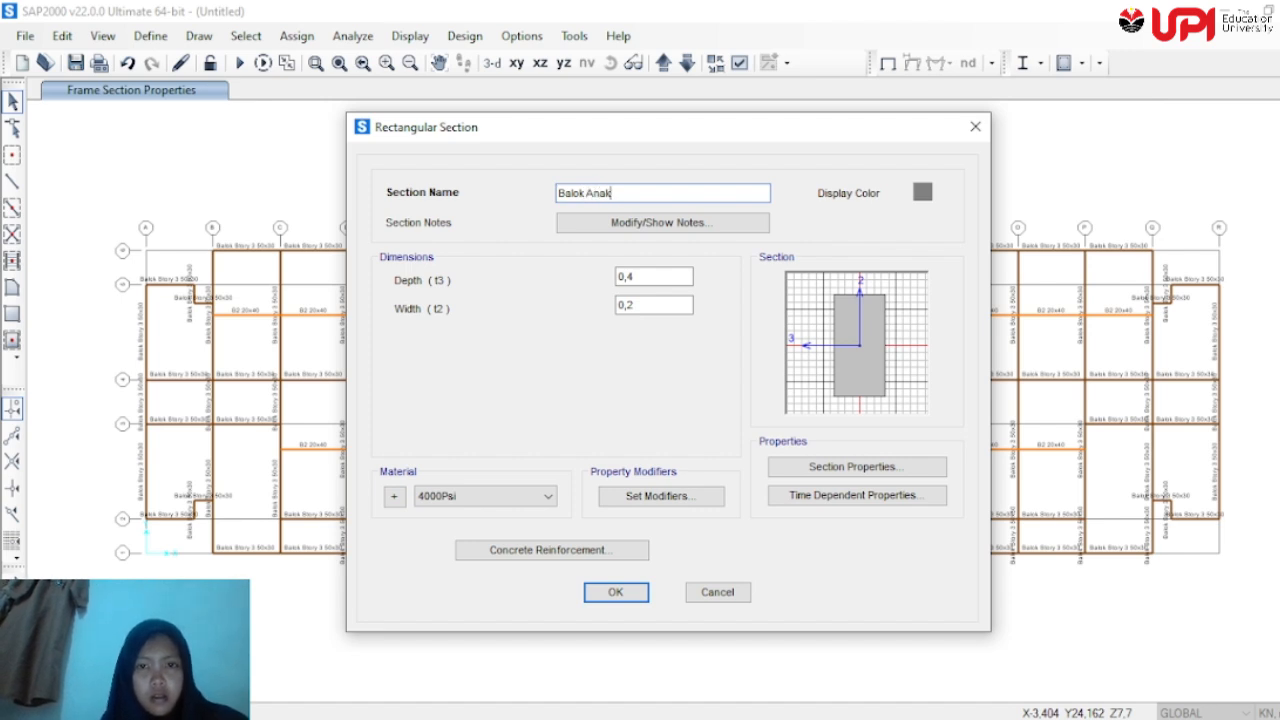
text( Story 3)
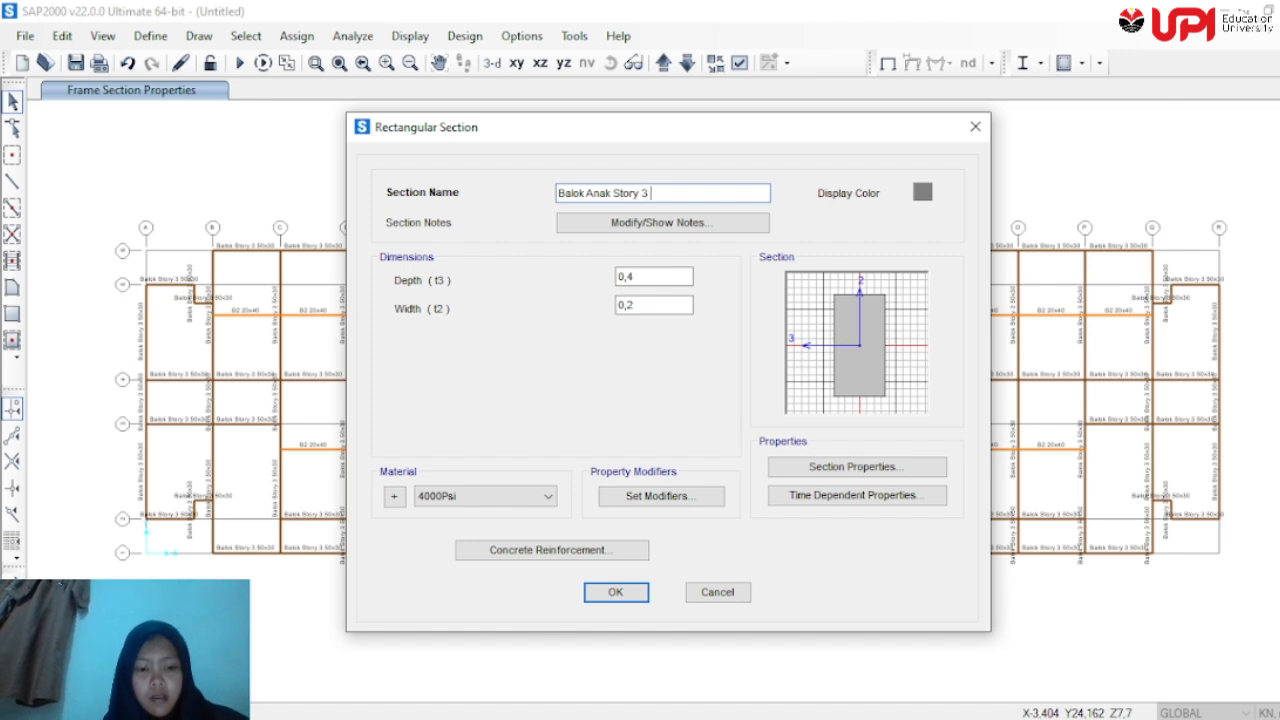
text( 20x40)
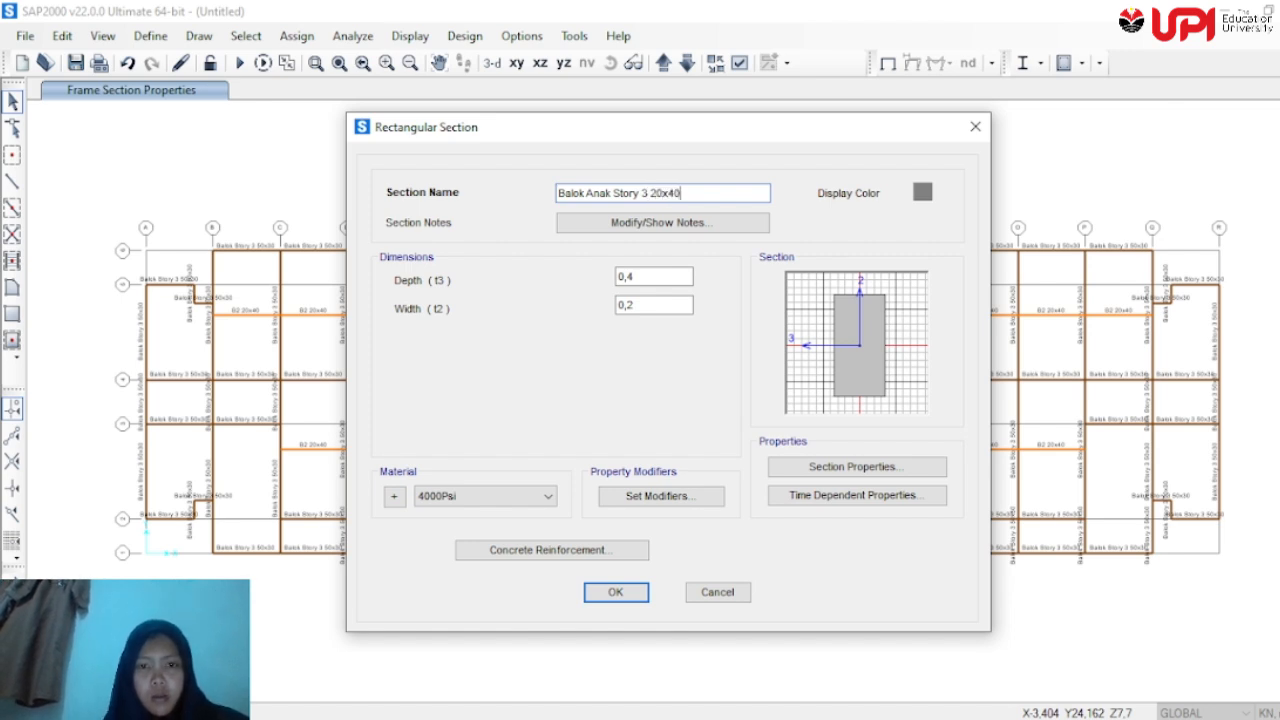
click(643, 597)
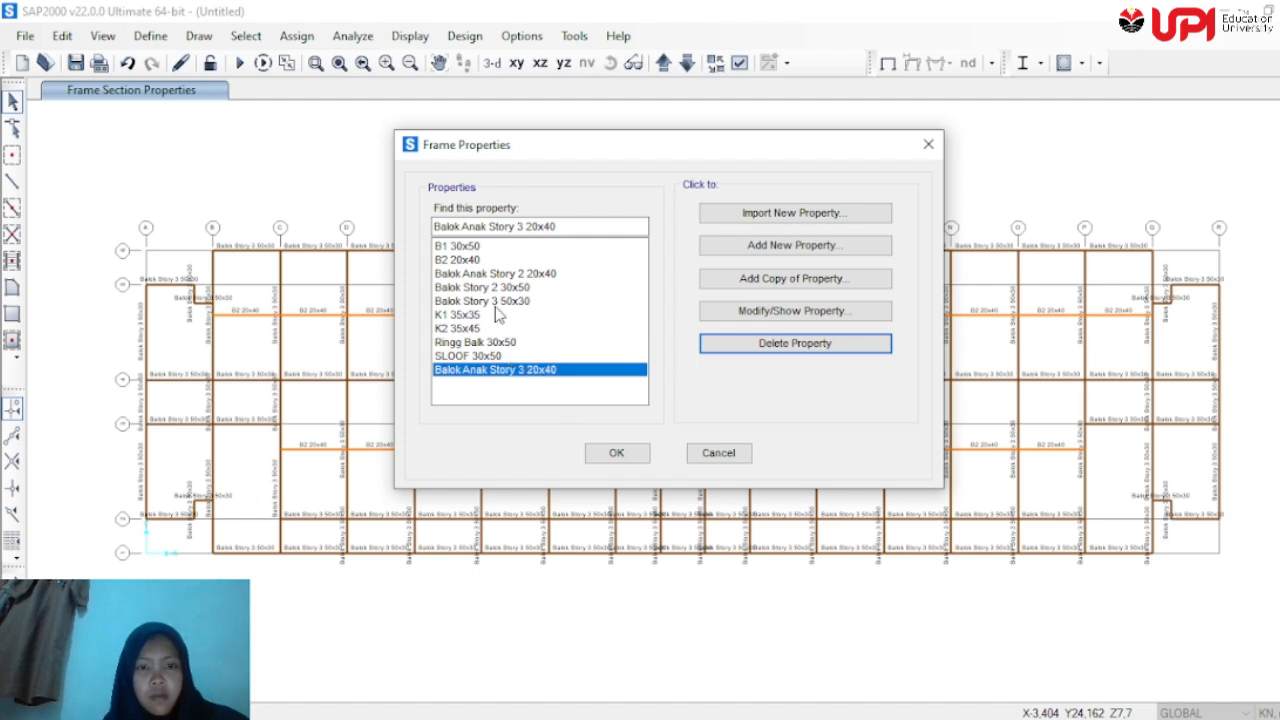
Change the display color of section Balok Anak Story 2 20x40 to muted teal
click(472, 276)
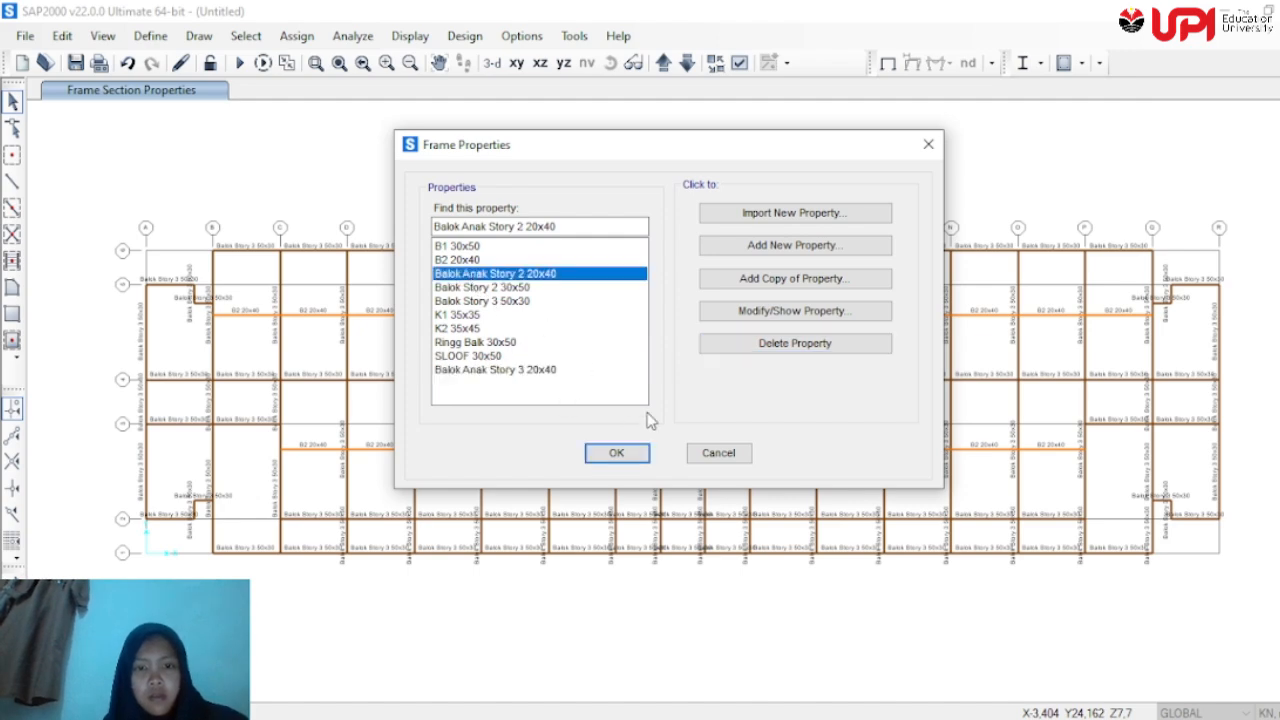
click(762, 312)
click(924, 196)
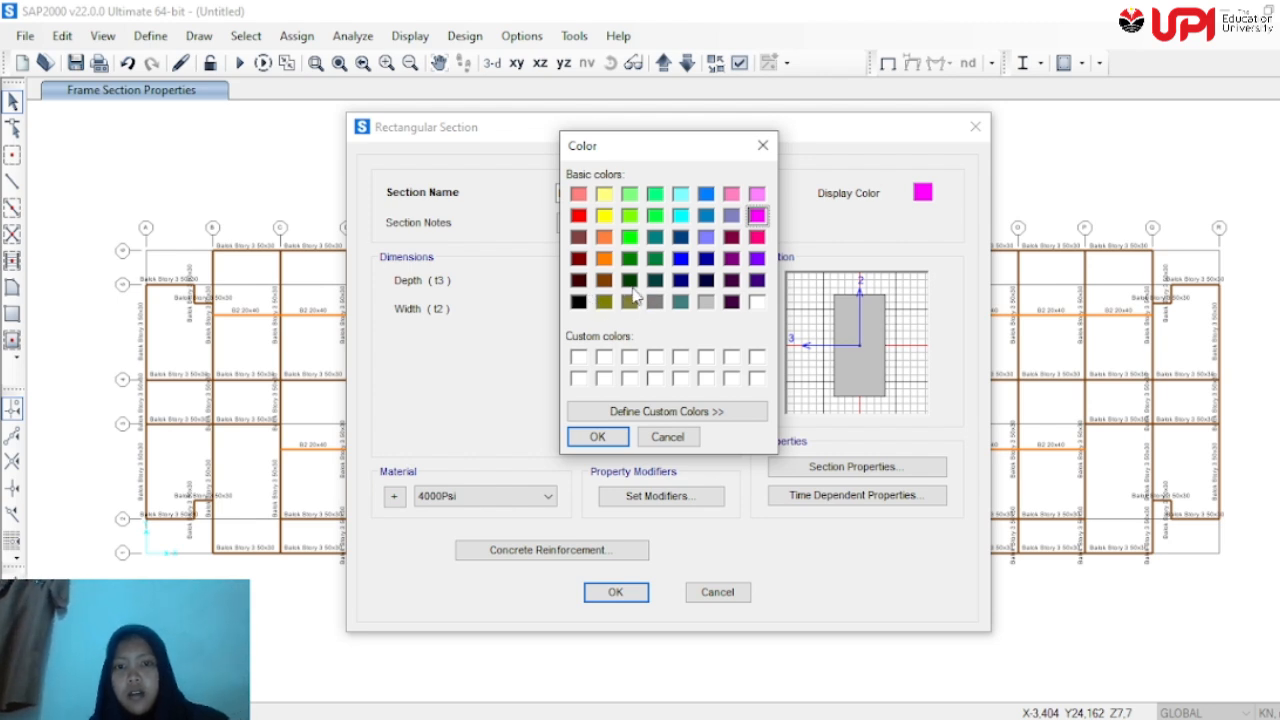
click(680, 301)
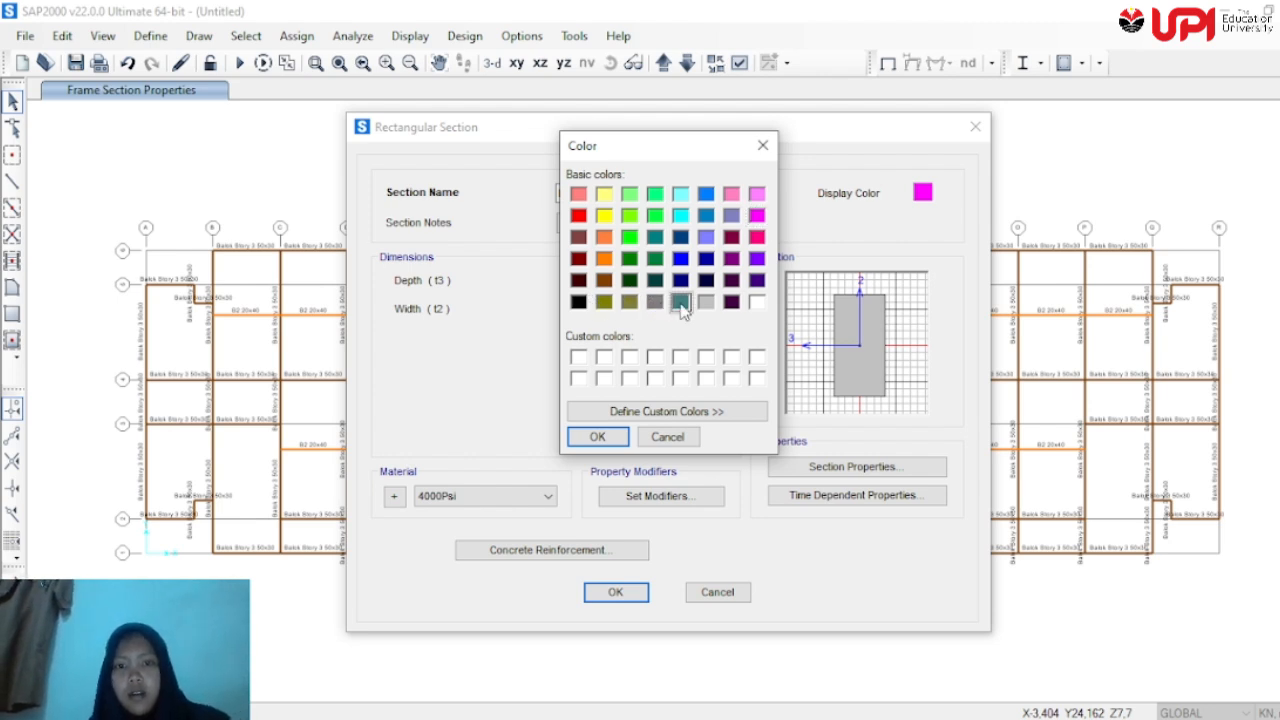
click(597, 437)
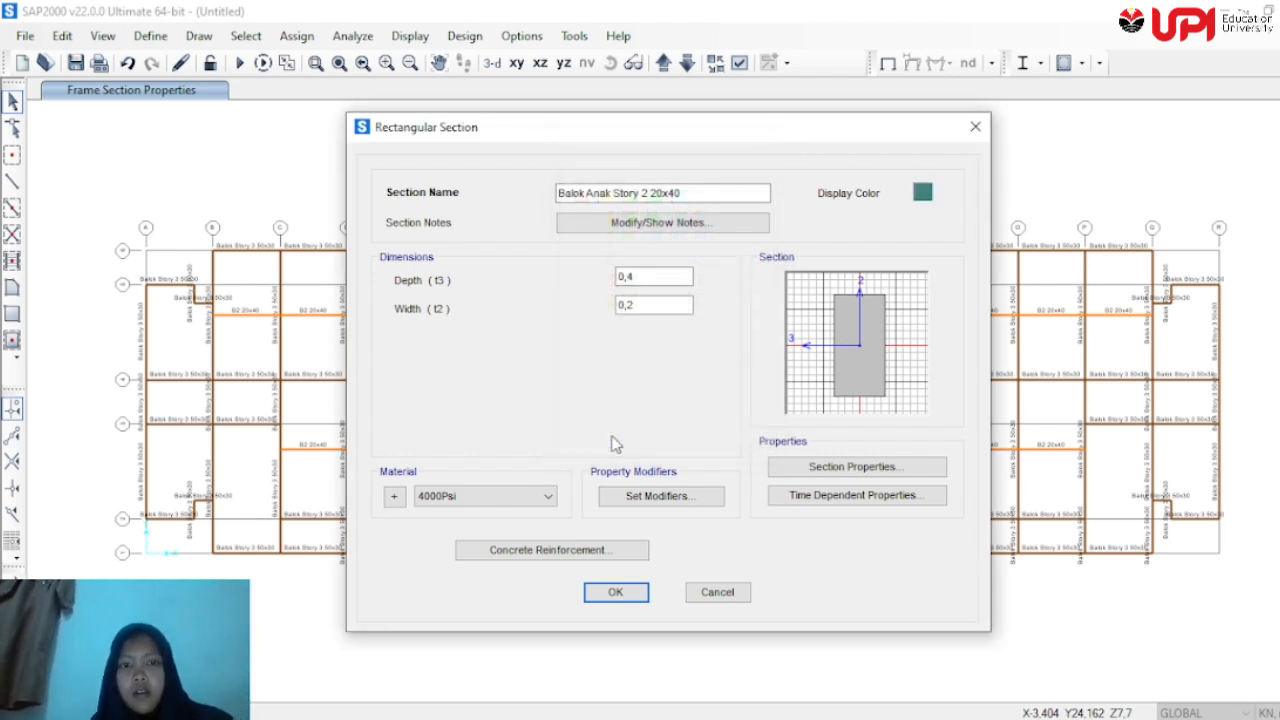
click(615, 592)
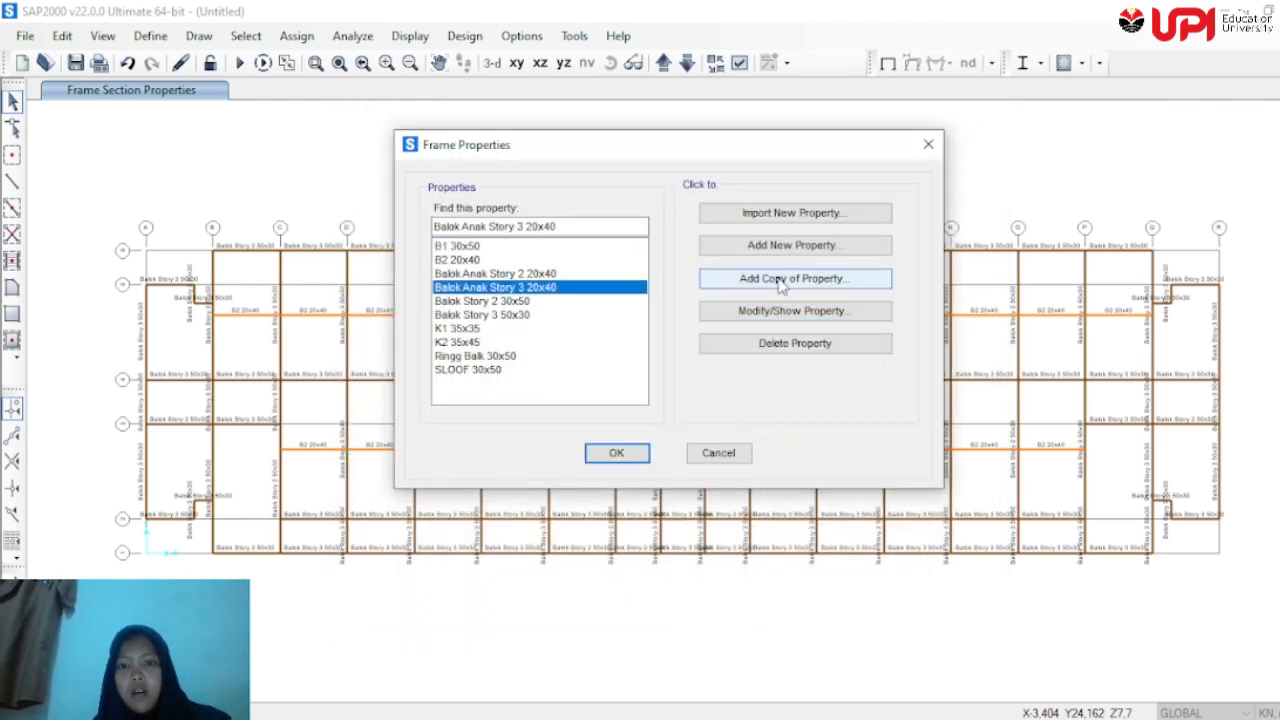
Give section Balok Anak Story 3 20x40 the same muted teal display color and accept the frame property definitions
click(767, 310)
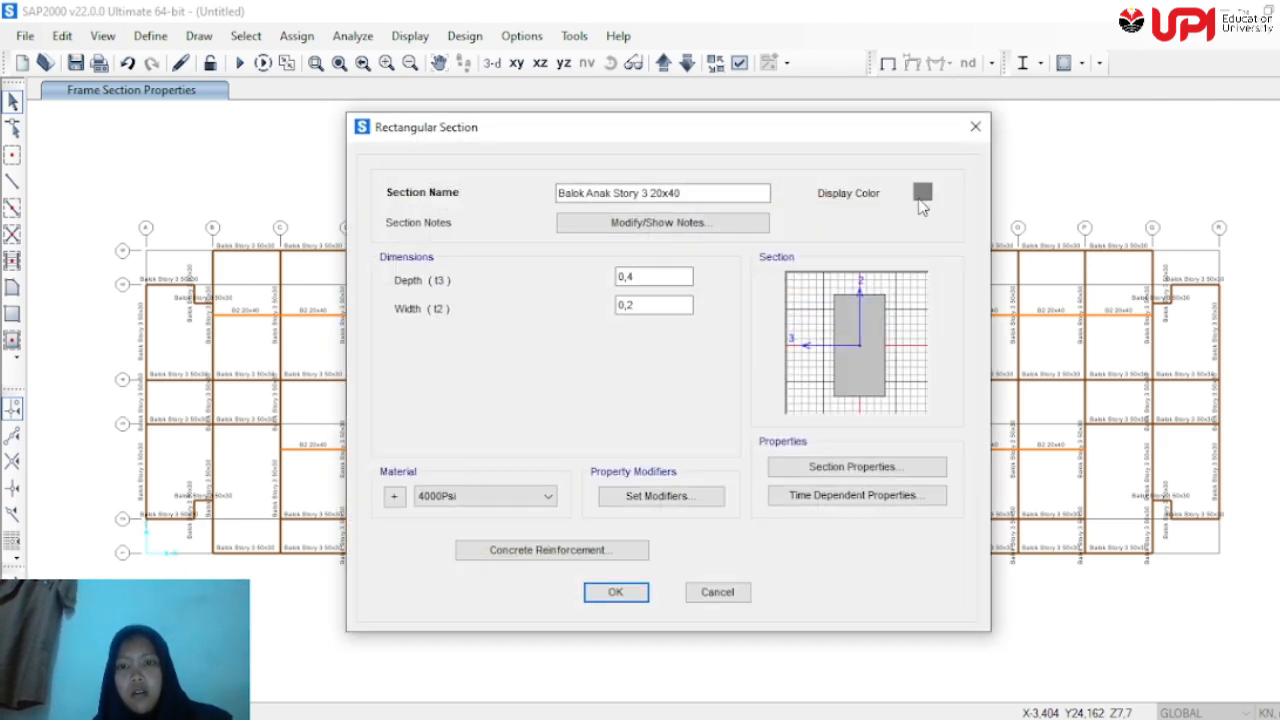
click(921, 193)
click(656, 282)
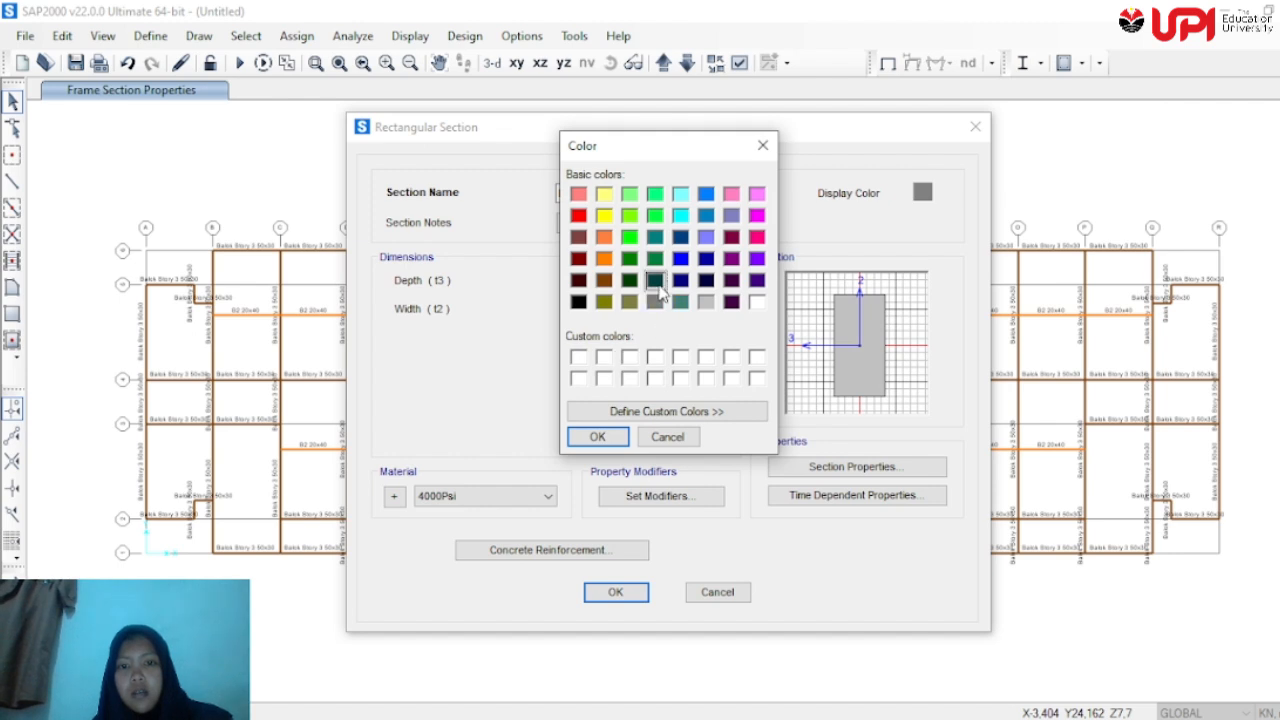
click(680, 302)
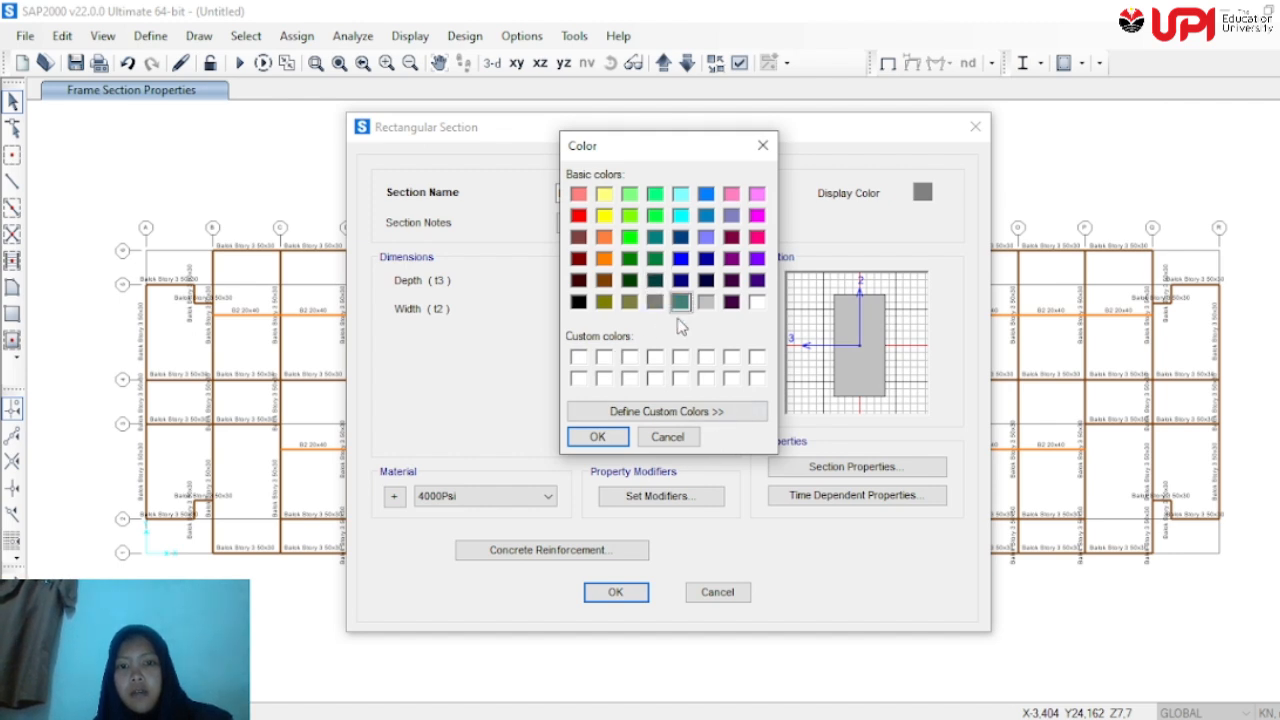
click(597, 437)
click(617, 592)
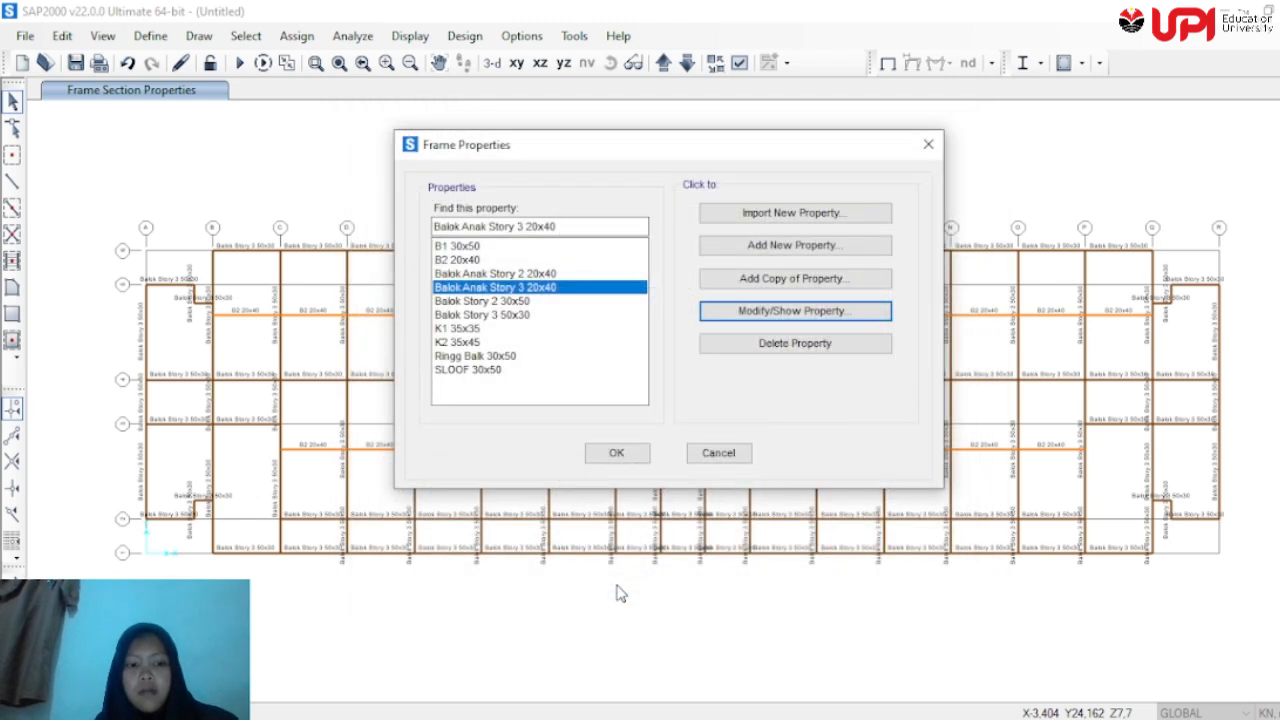
click(618, 452)
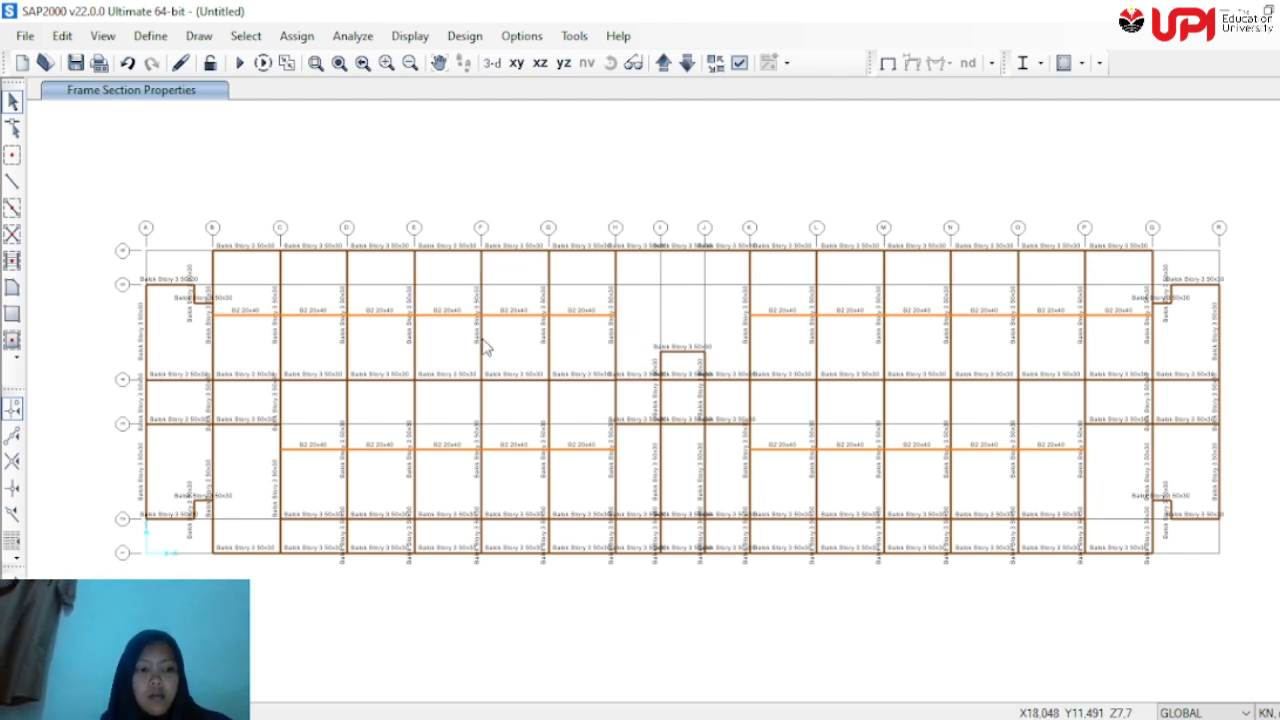
Show the undeformed shape of the X-Y plane at Z=3,85 without section labels
click(687, 63)
click(888, 63)
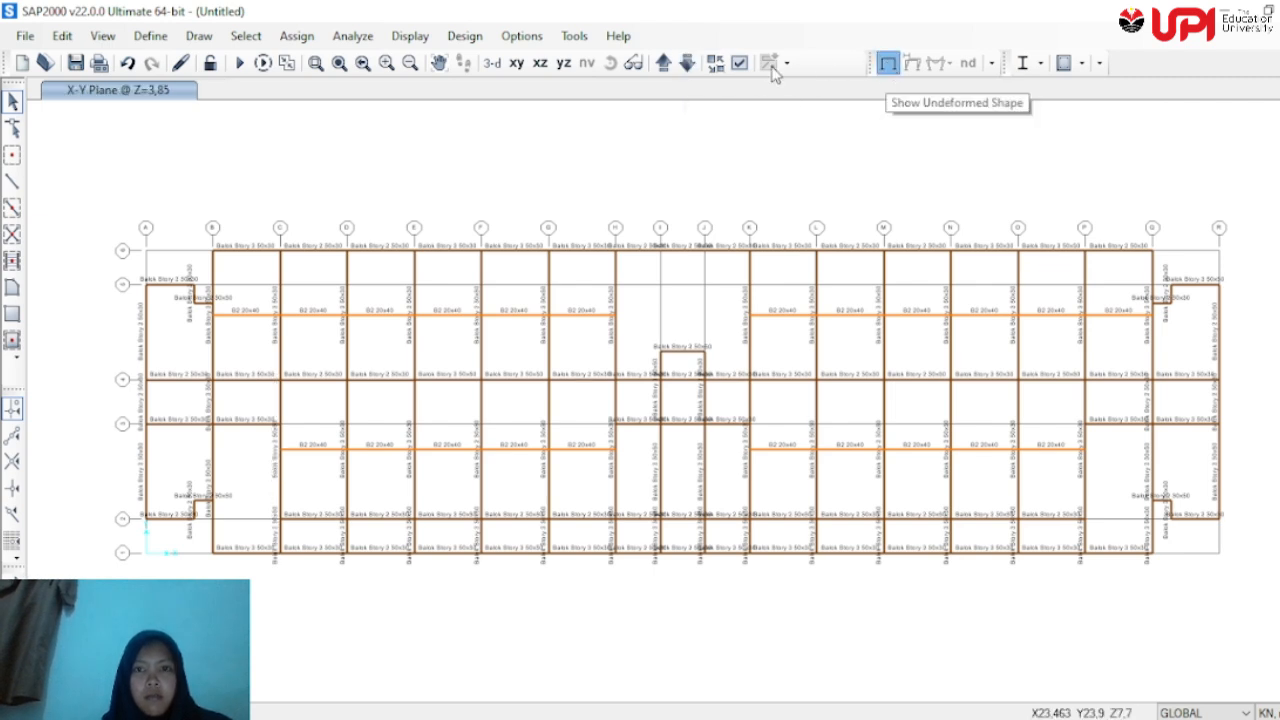
click(687, 63)
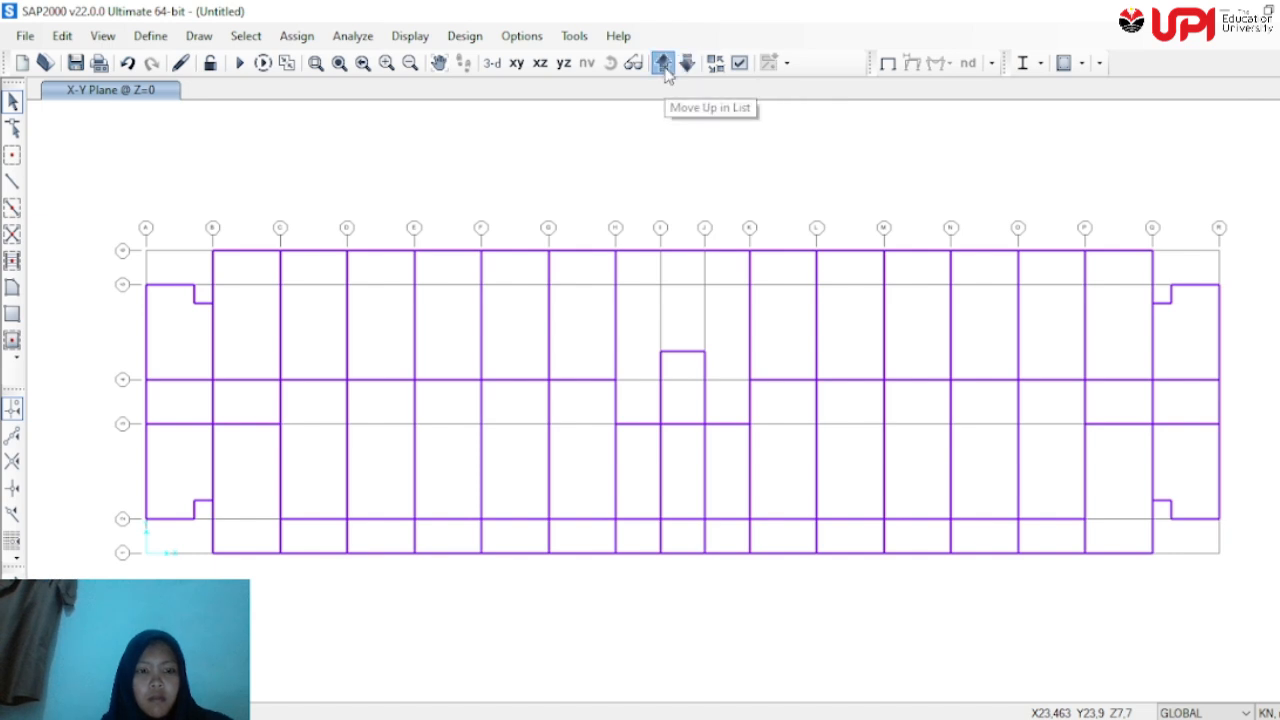
click(663, 63)
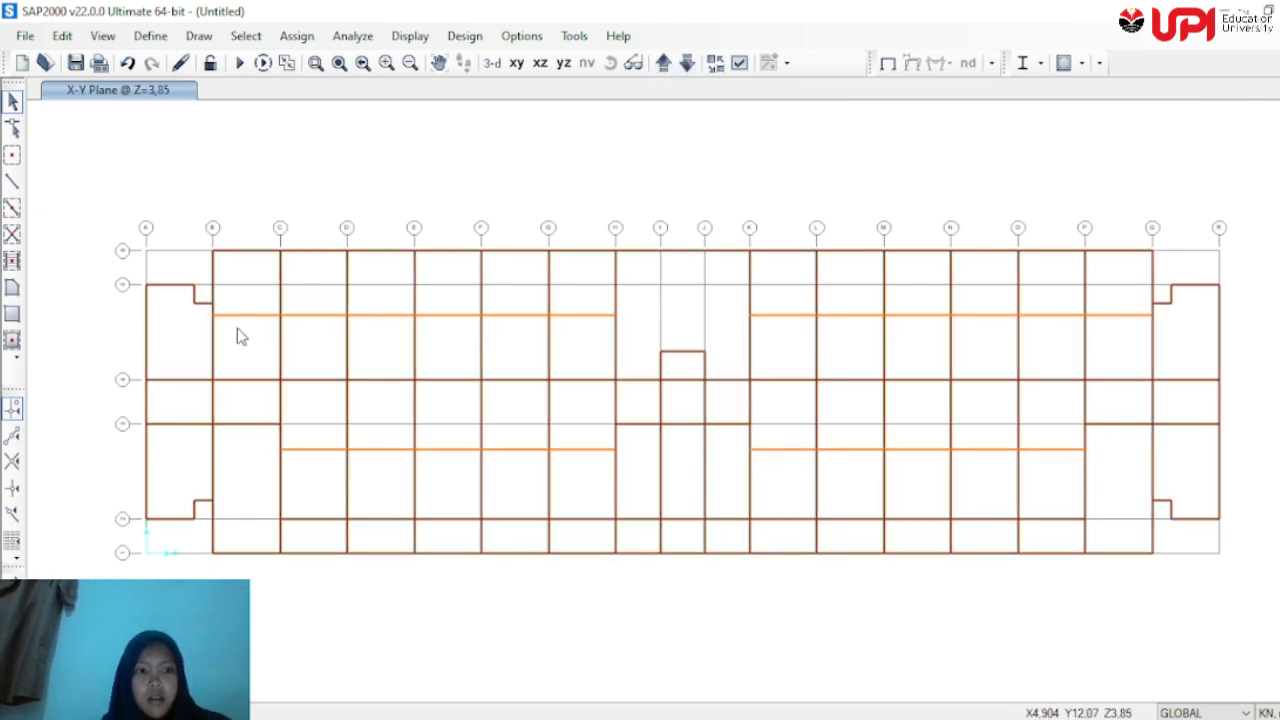
Select the orange secondary beams between grid lines B and H in the upper row at Z=3,85
drag(237, 330, 217, 296)
drag(317, 344, 312, 307)
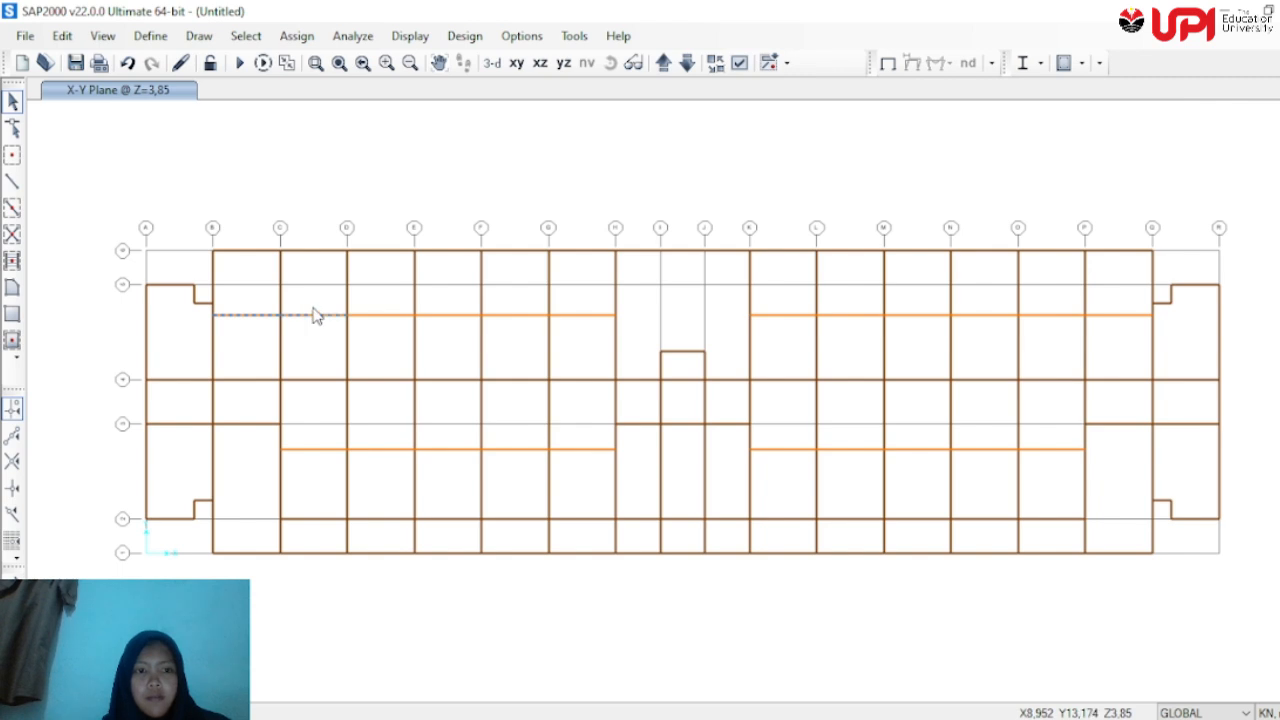
drag(390, 340, 374, 306)
drag(449, 340, 426, 283)
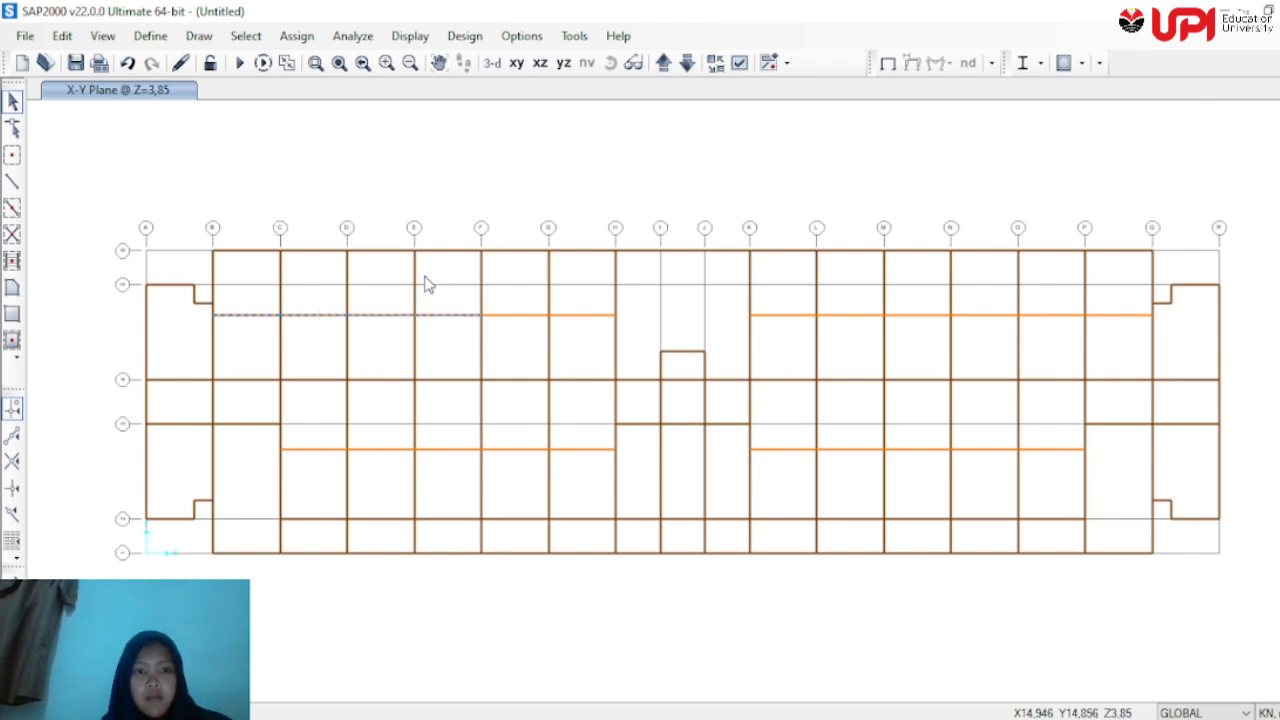
drag(509, 312, 570, 350)
drag(608, 300, 591, 352)
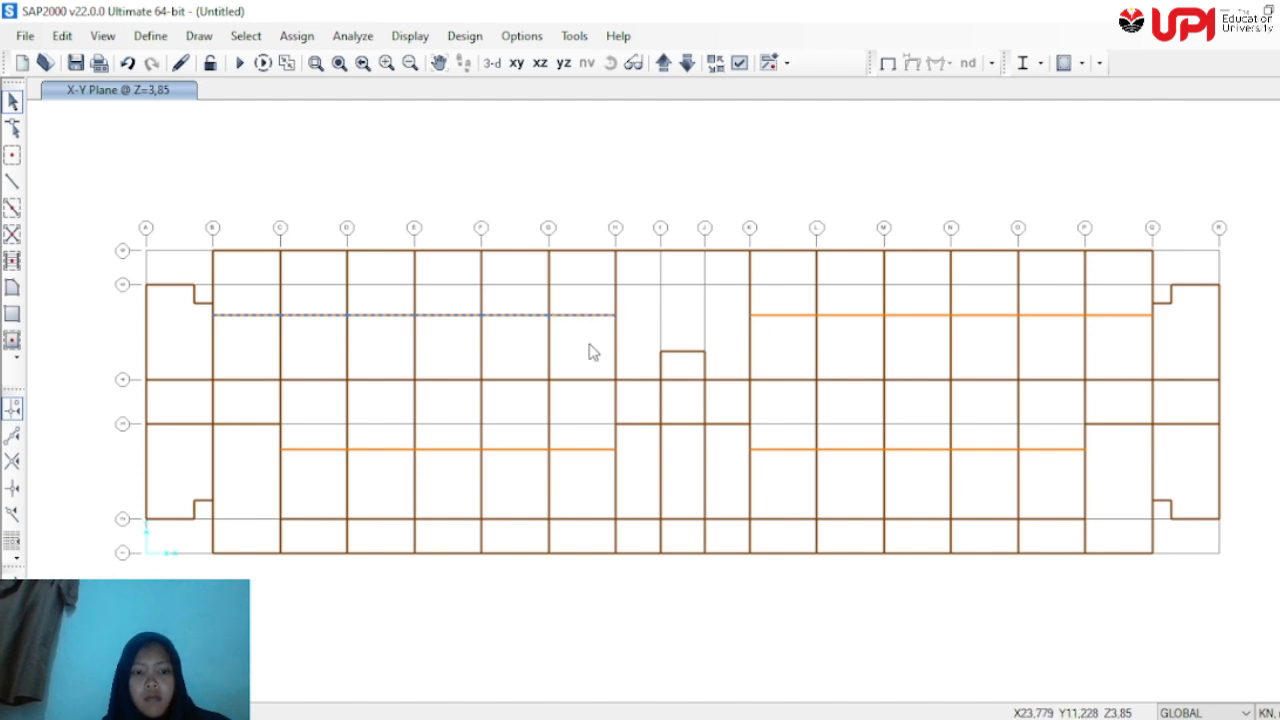
Add the upper-row secondary beams between grid lines K and Q to the selection
drag(790, 308, 792, 356)
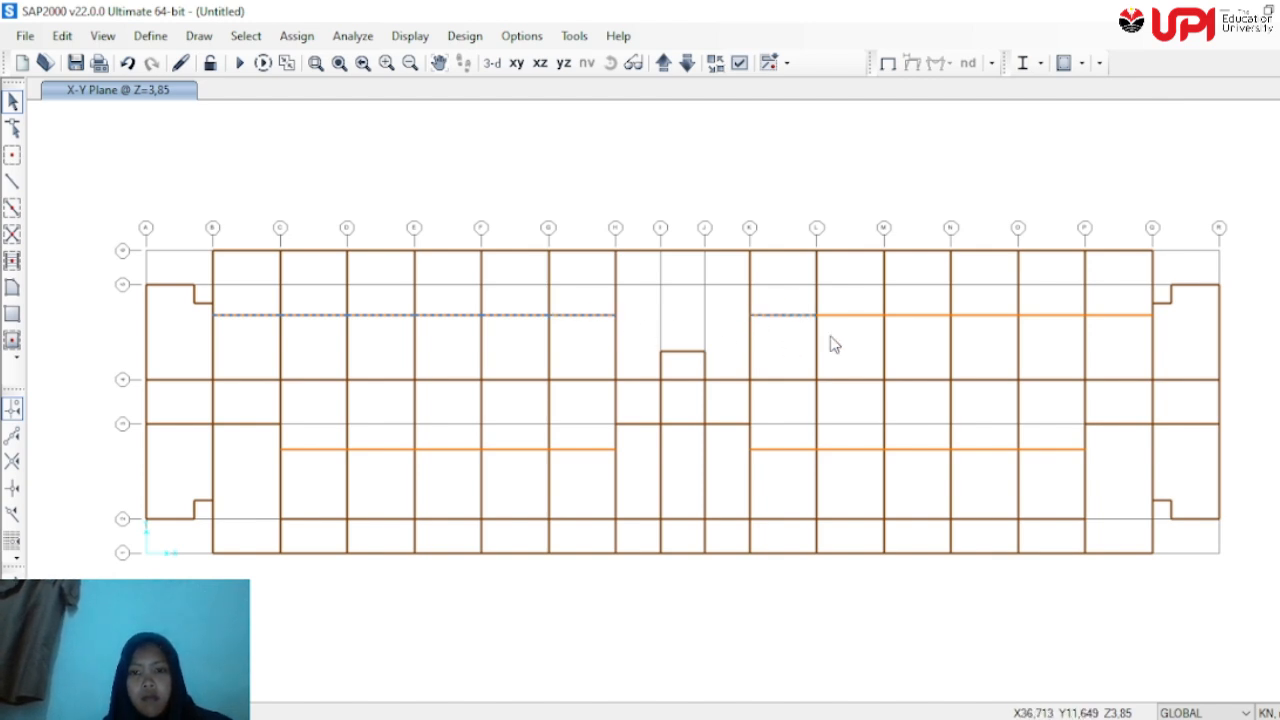
click(837, 317)
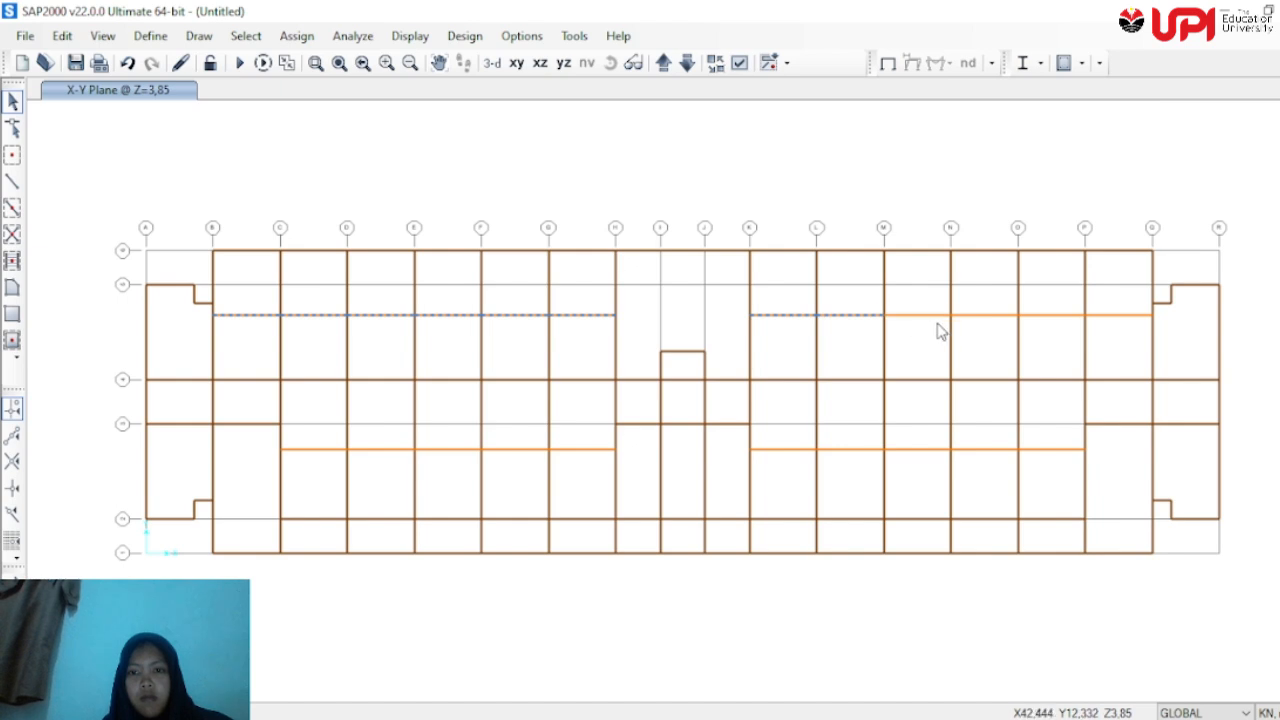
drag(1003, 341, 988, 295)
drag(1126, 338, 1057, 333)
Add the lower-row secondary beams between grid lines K and P and between C and H to the selection
drag(1046, 434, 980, 480)
drag(900, 432, 847, 458)
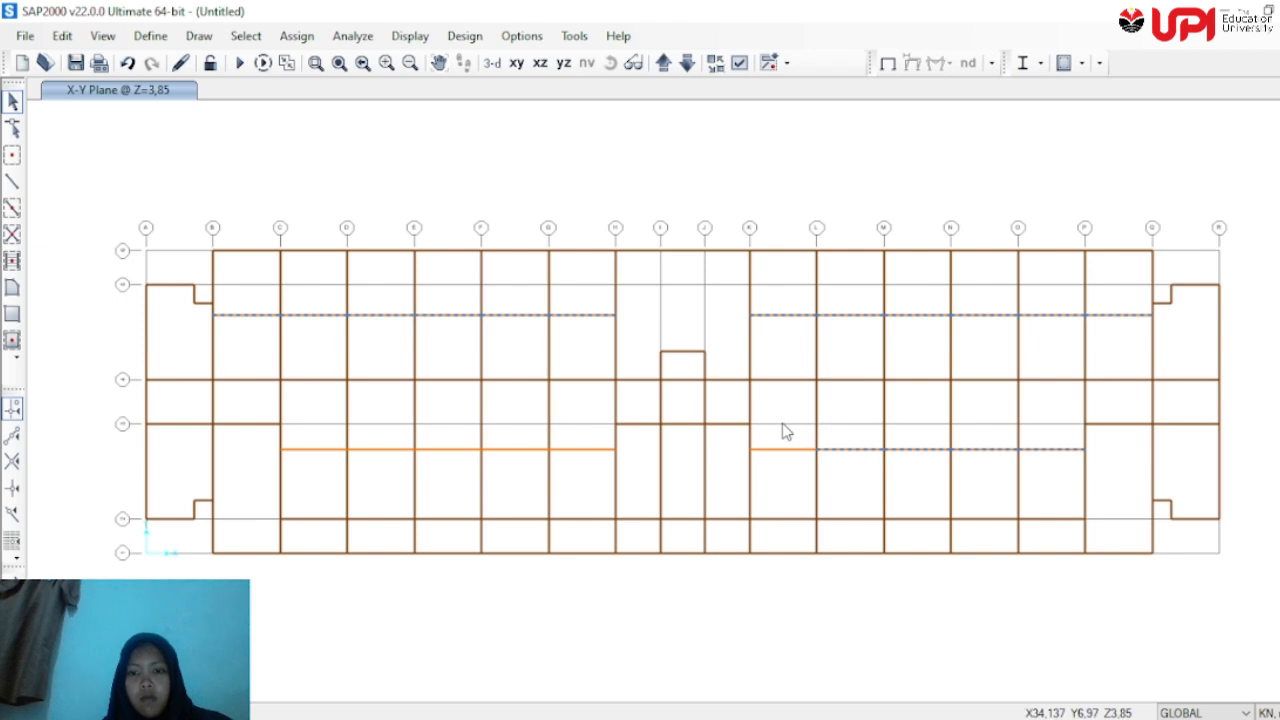
drag(783, 425, 775, 472)
drag(592, 441, 448, 472)
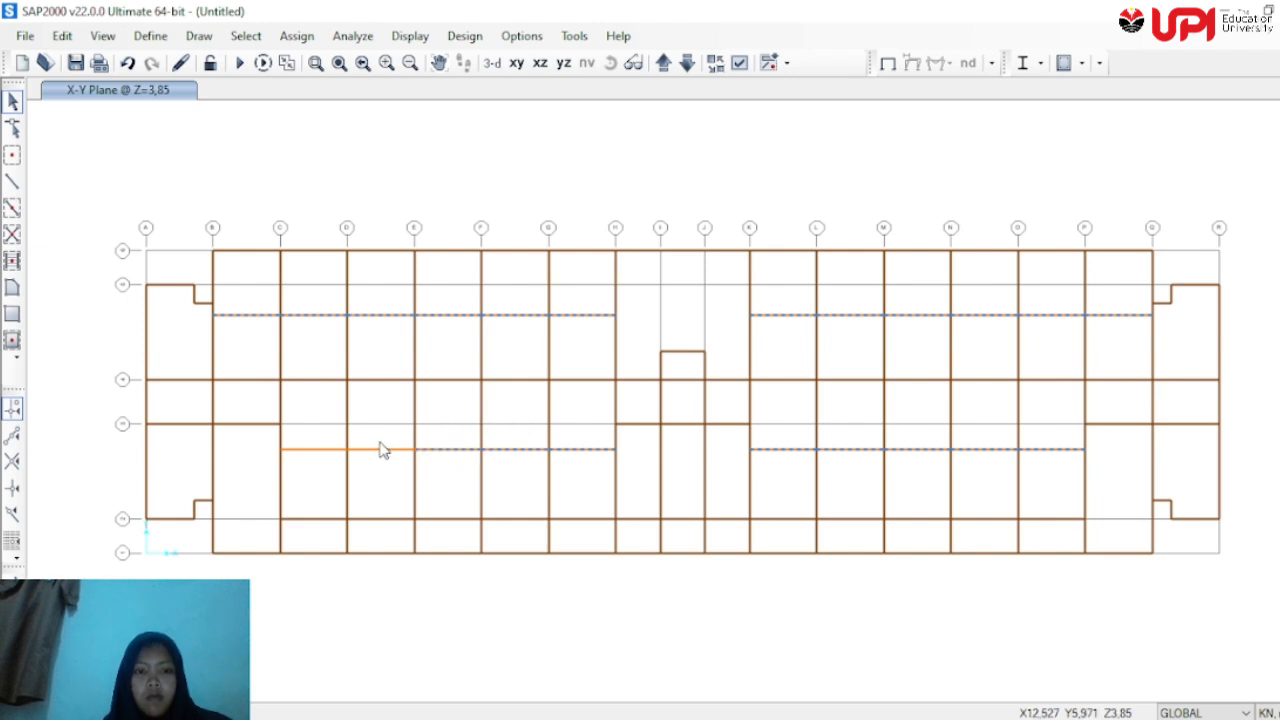
drag(312, 426, 318, 488)
drag(370, 452, 366, 480)
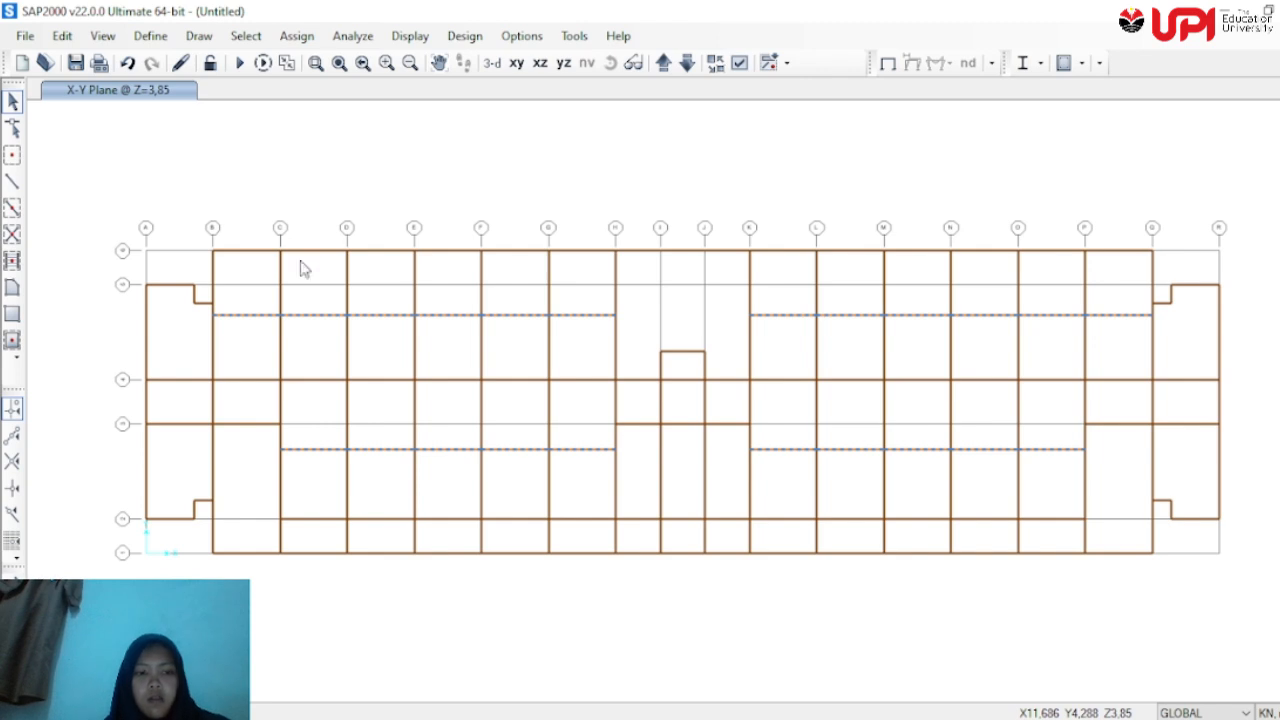
Hide the grid lines in the plan view at Z=3,85
click(150, 37)
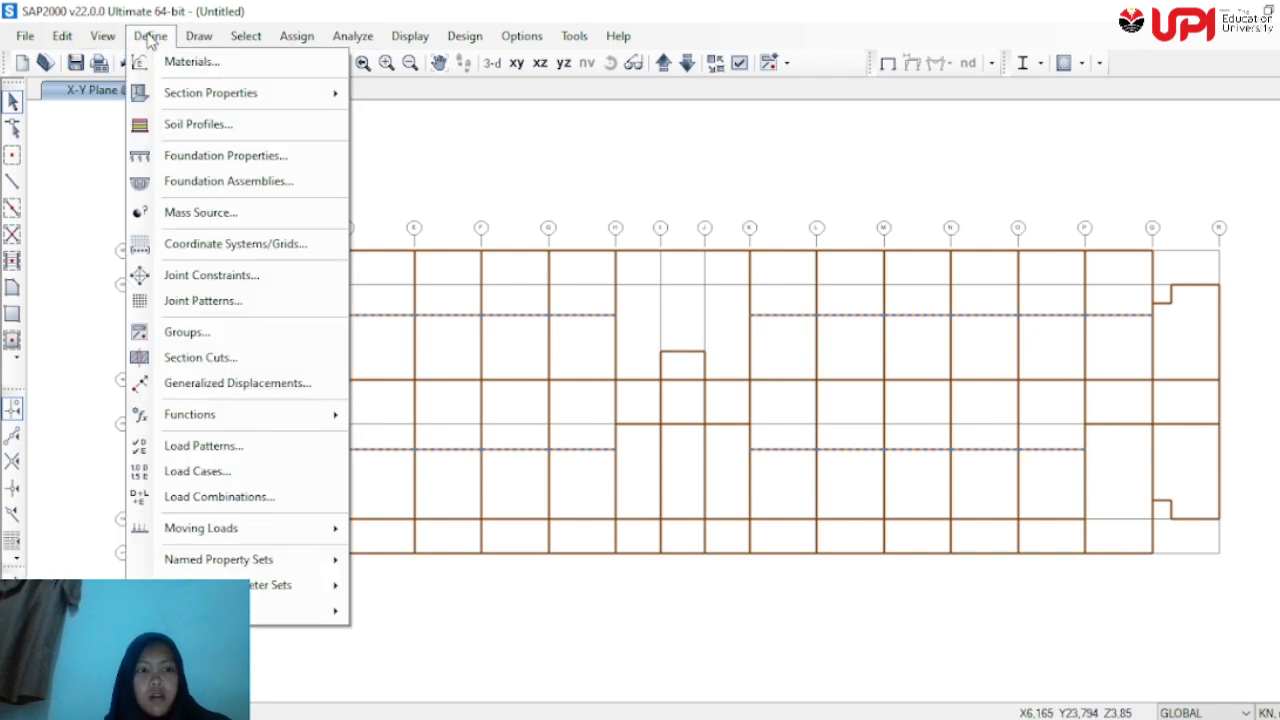
mouse_move(108, 40)
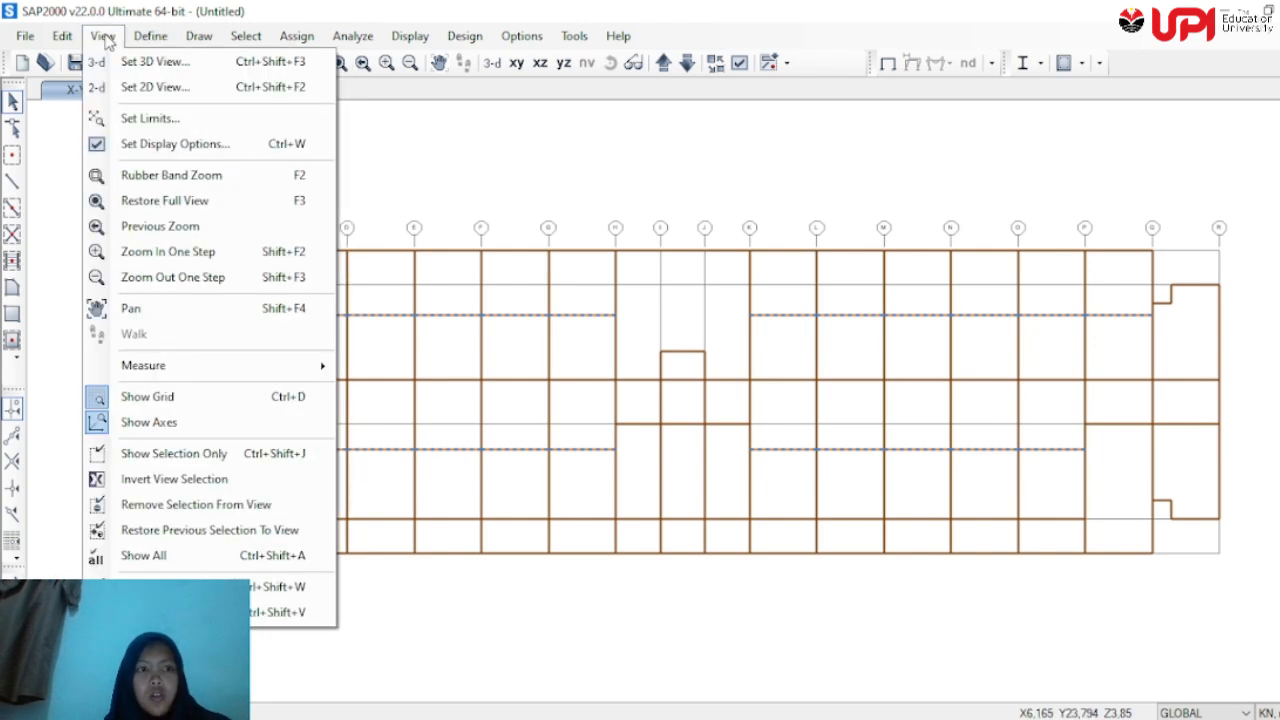
click(186, 397)
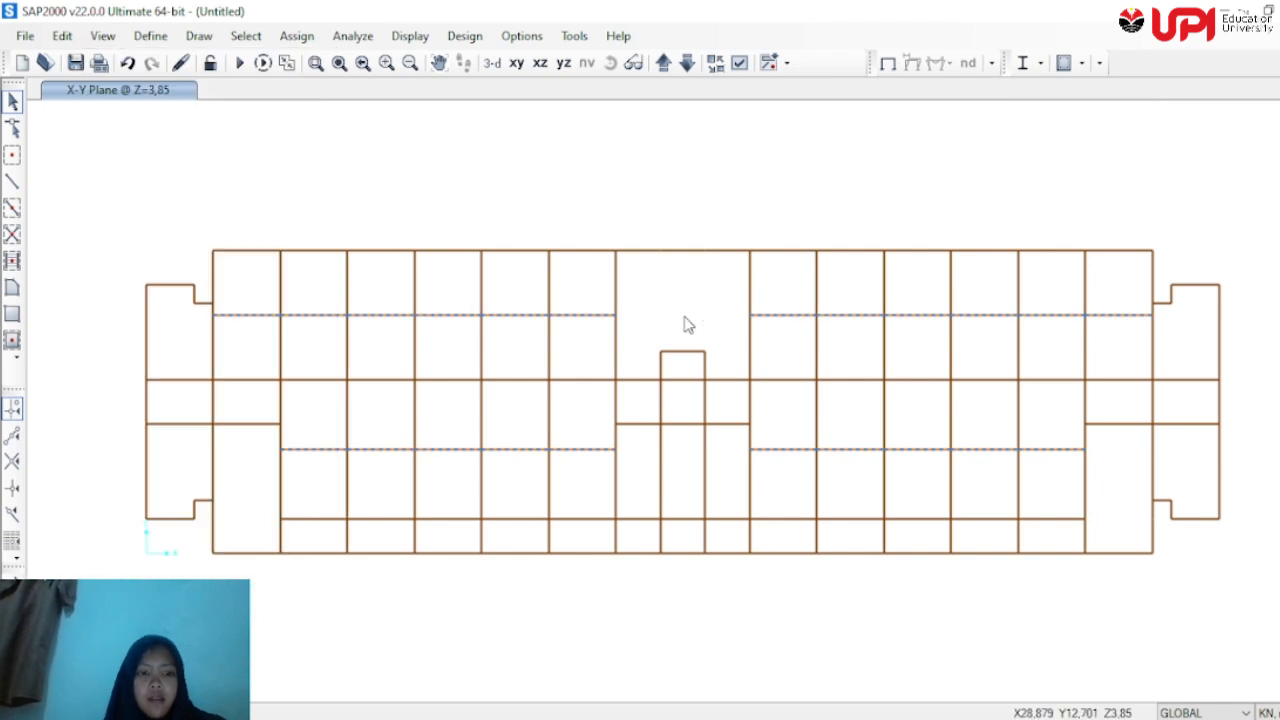
Assign the frame section Balok Anak Story 2 20x40 to the selected secondary beams
click(297, 36)
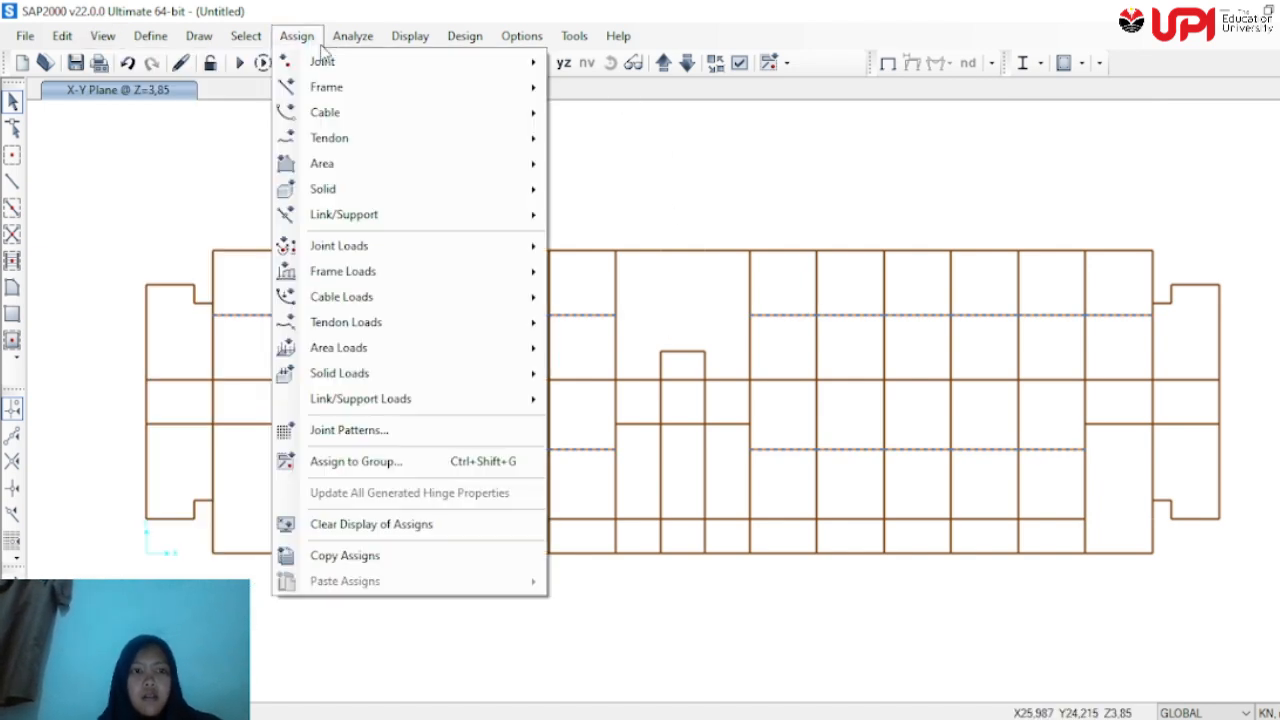
mouse_move(386, 90)
click(646, 90)
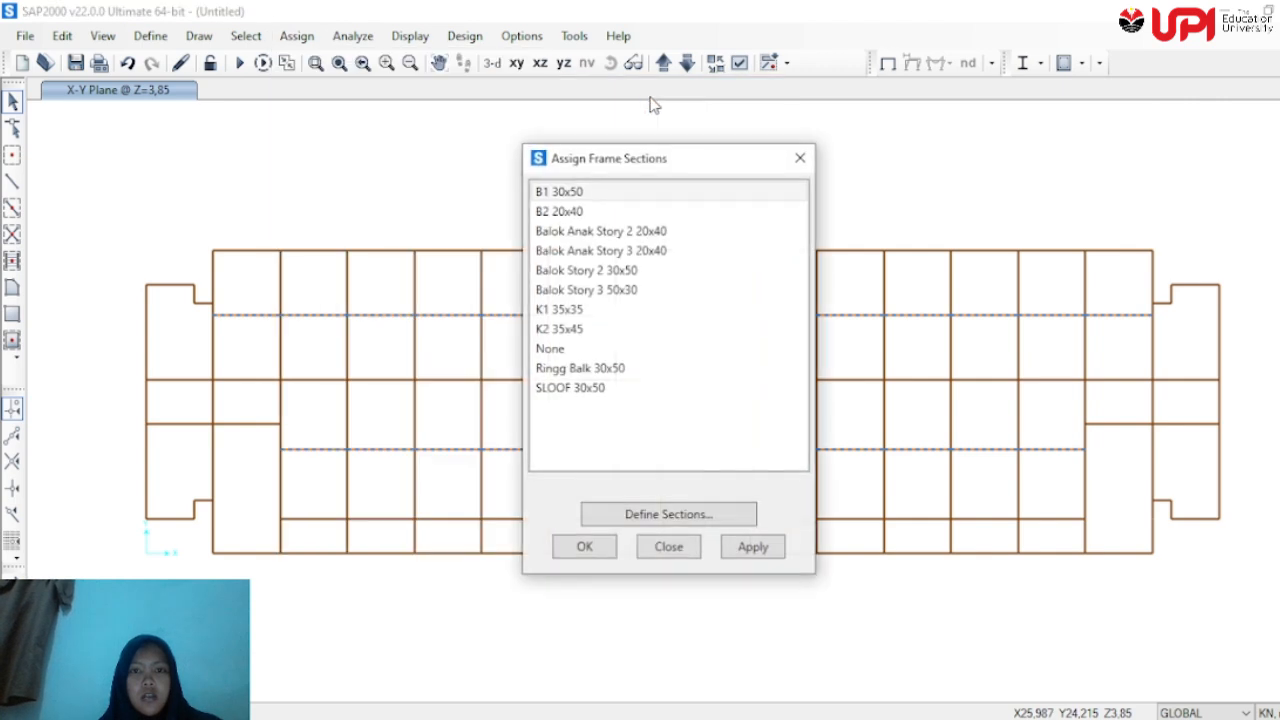
drag(683, 165, 912, 125)
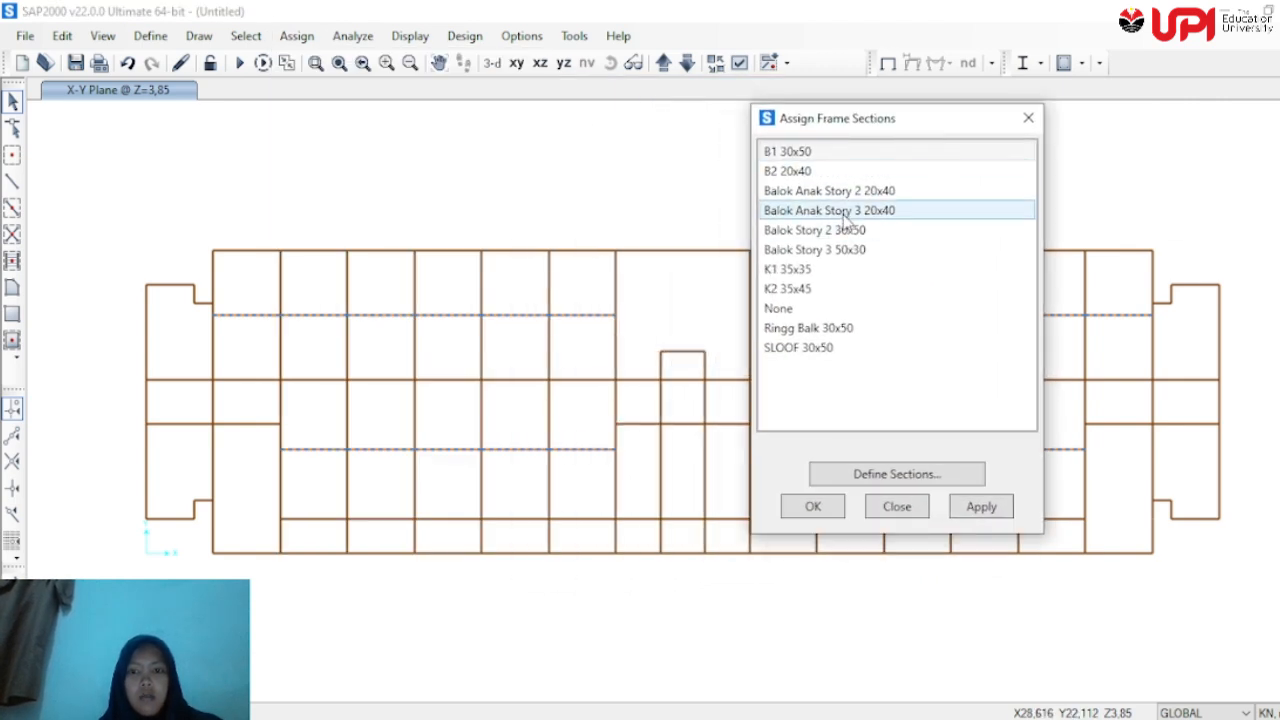
click(935, 192)
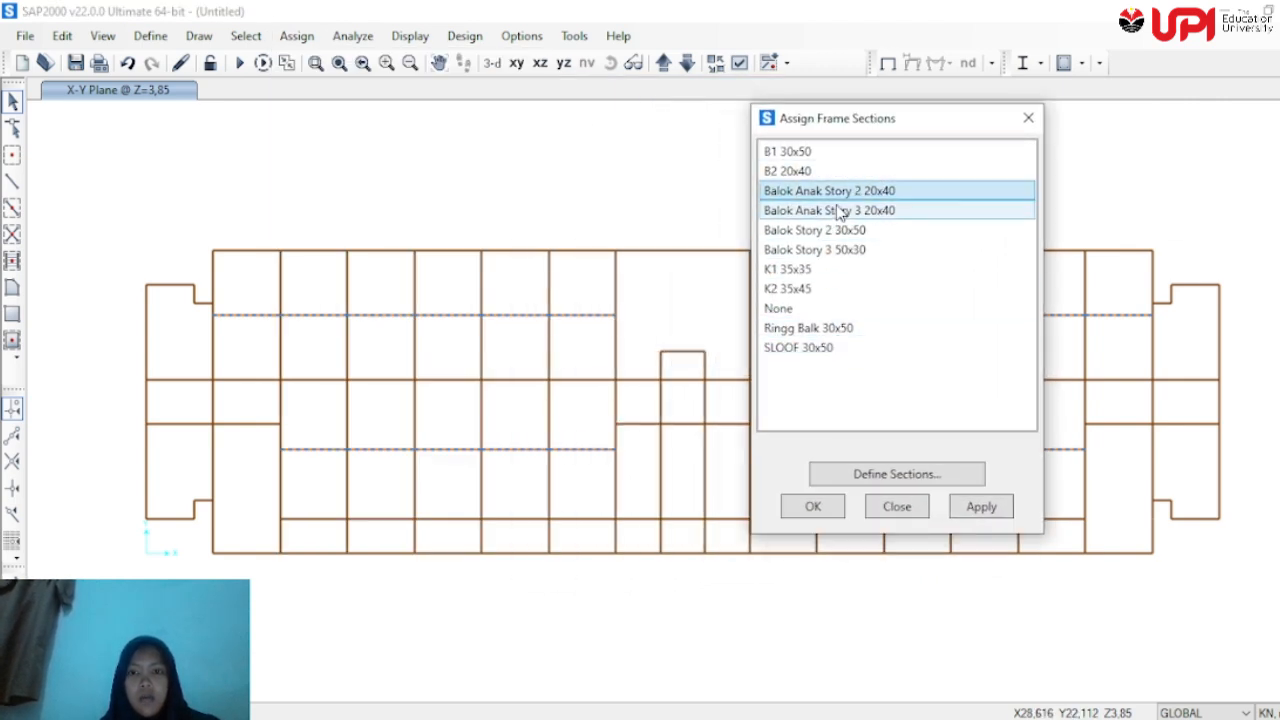
click(988, 508)
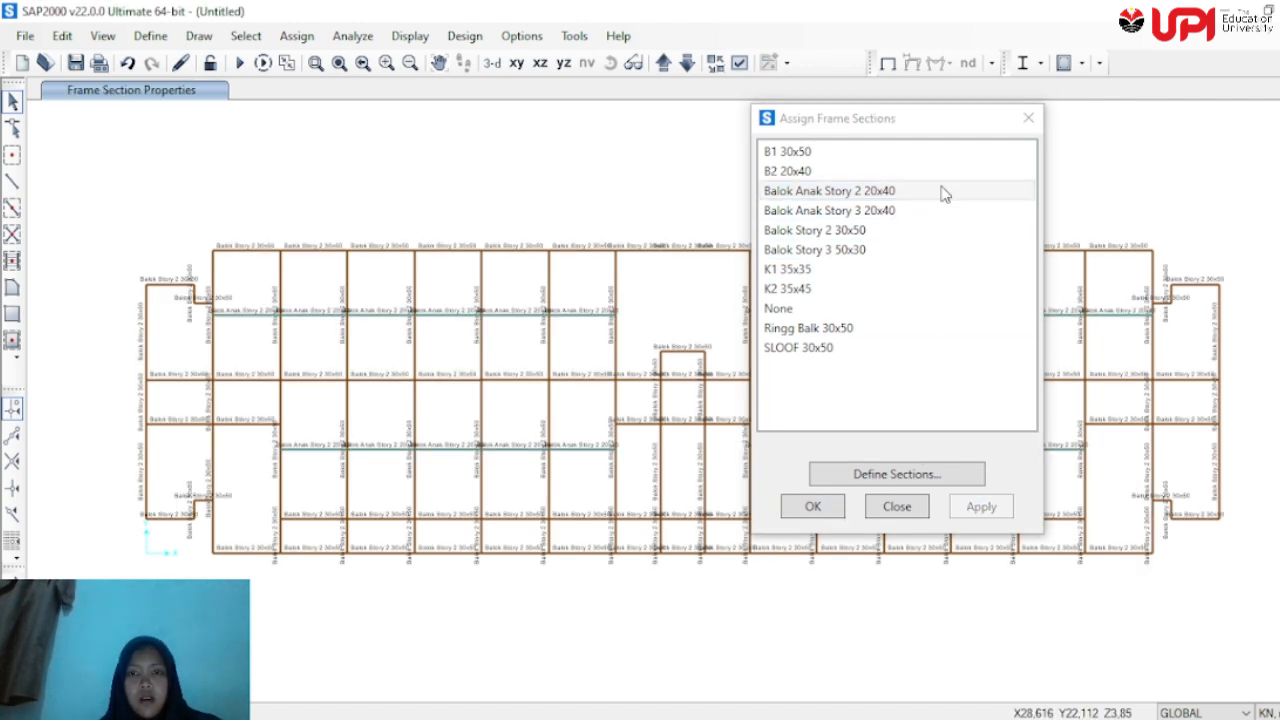
Go up to the plan at Z=7,7, finish the section assignment and show the undeformed shape without section labels
click(664, 62)
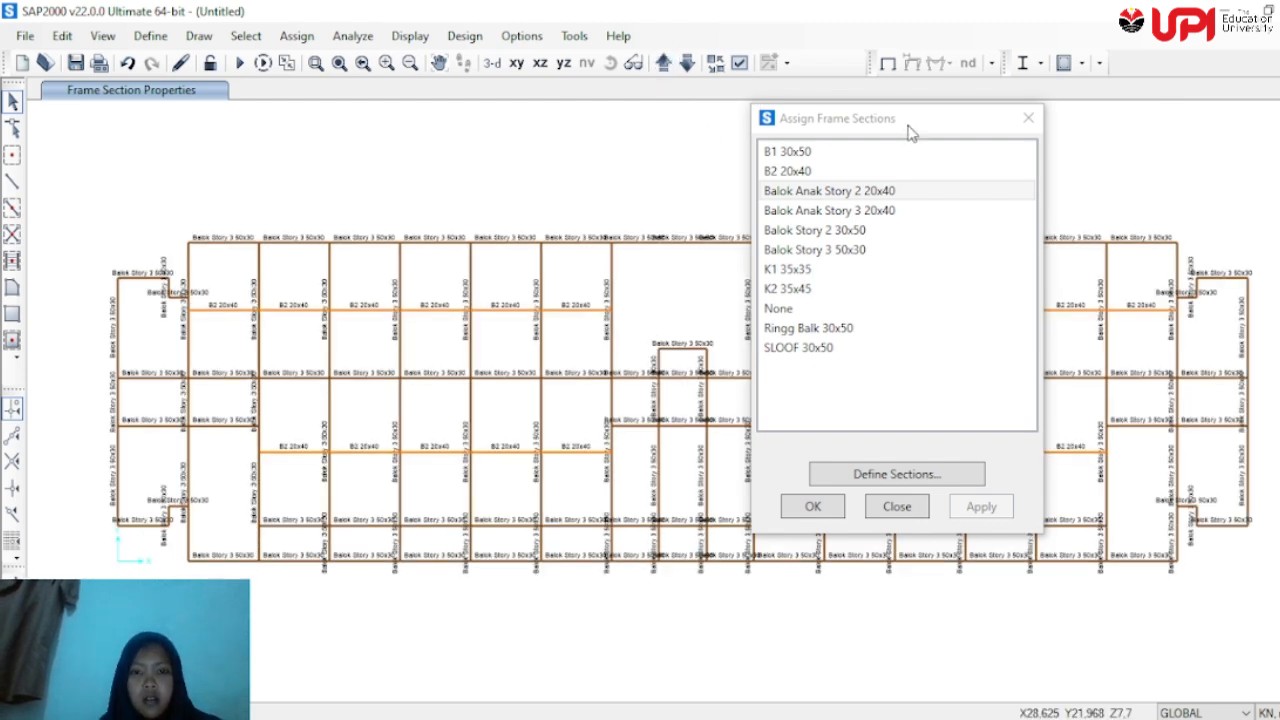
click(838, 501)
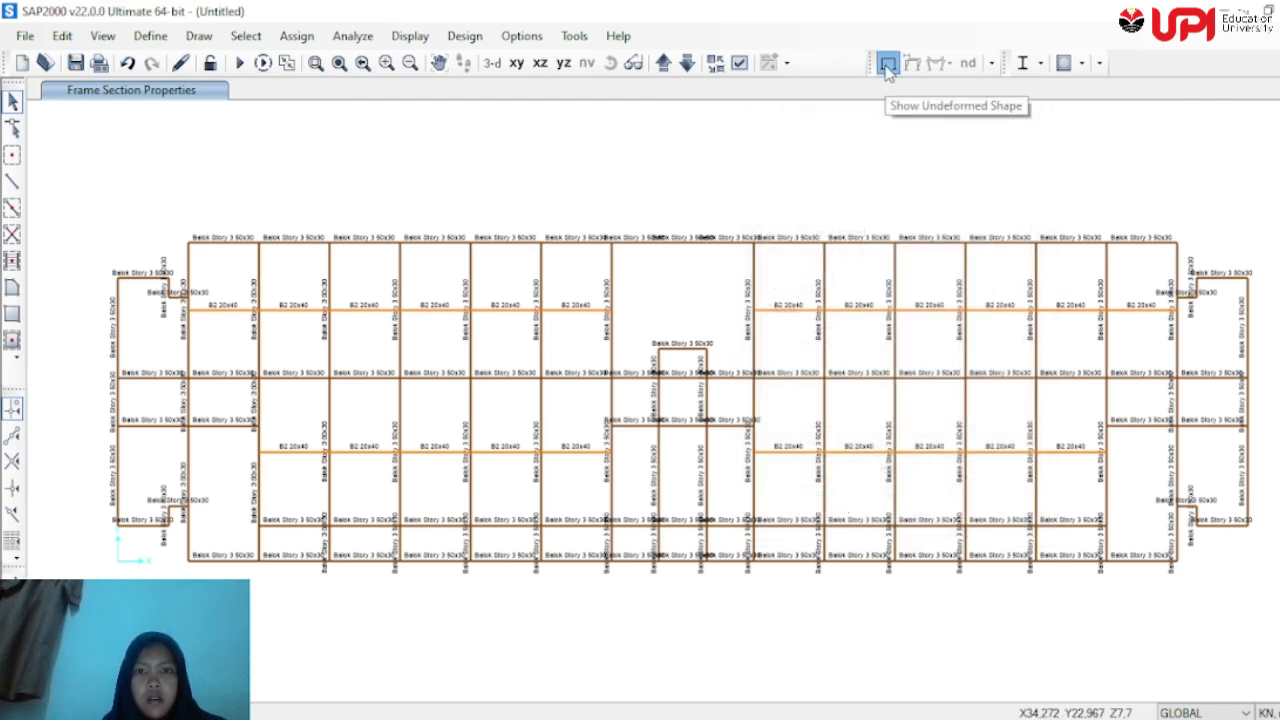
click(888, 63)
Look through the plan levels above and below, and return to the X-Y plane at Z=7,7
click(665, 66)
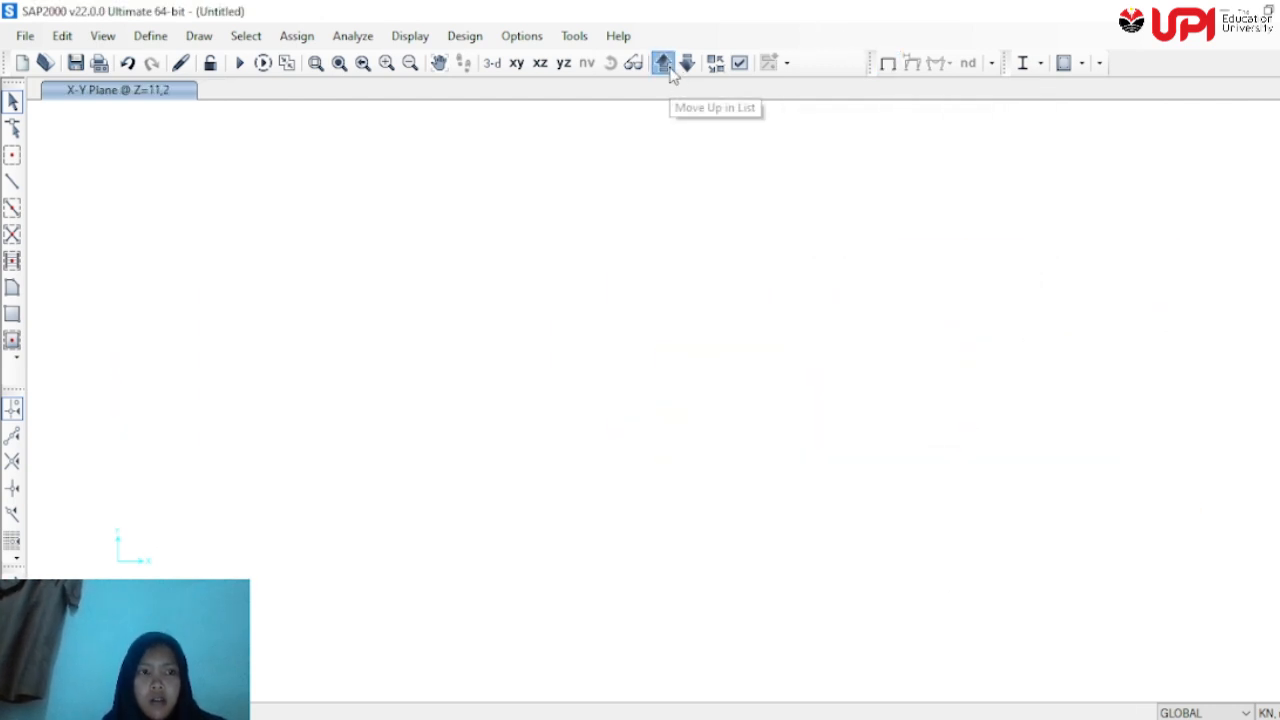
click(689, 66)
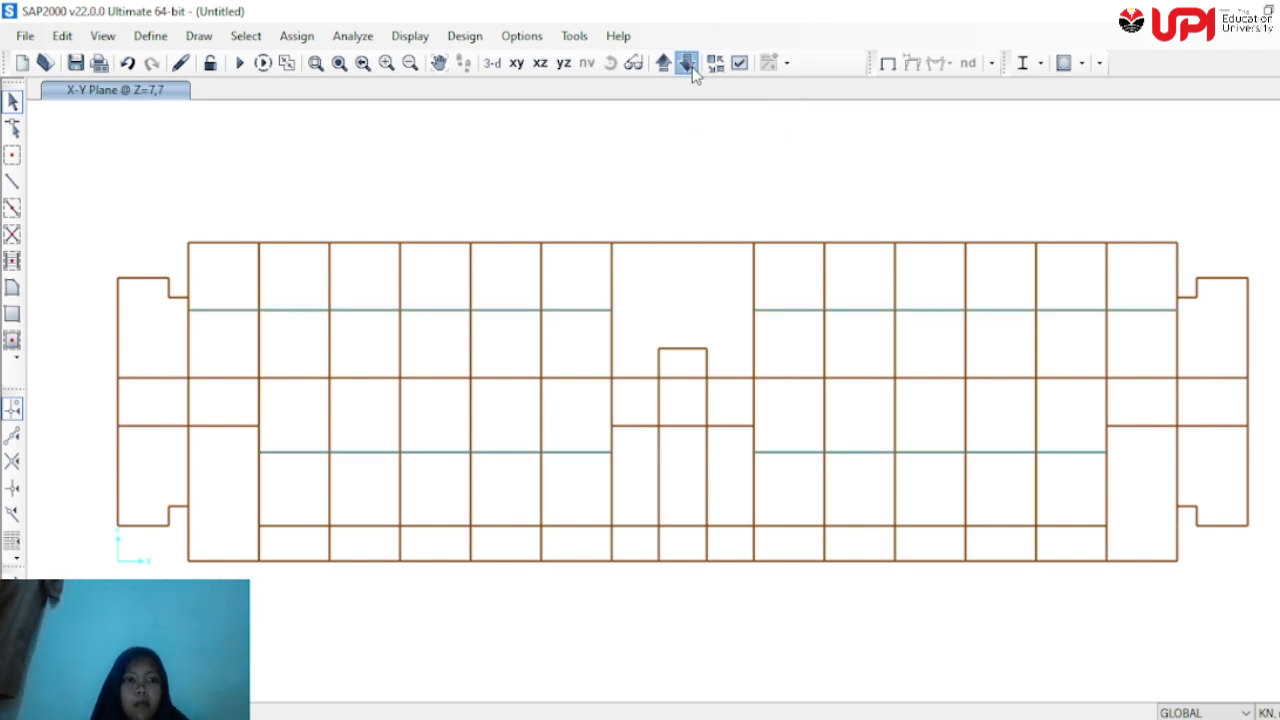
click(692, 68)
click(662, 59)
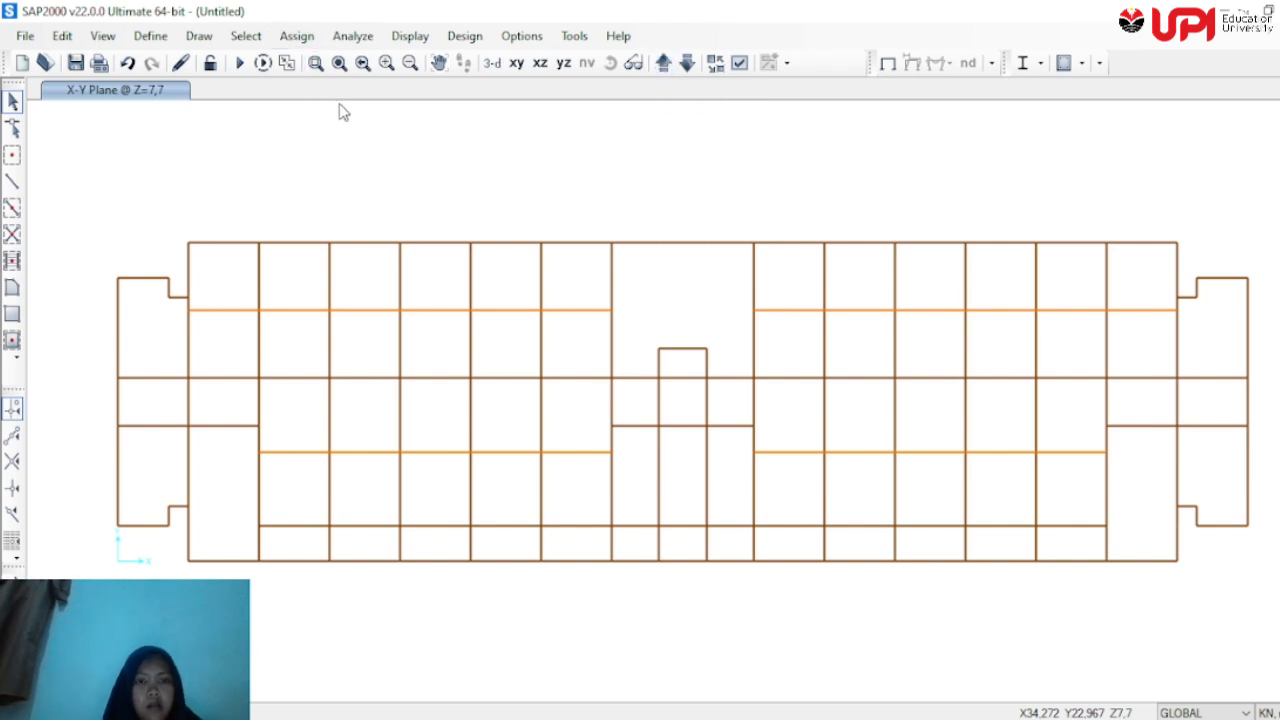
Select all frames with section B2 20x40 by their frame section property
click(246, 36)
mouse_move(268, 70)
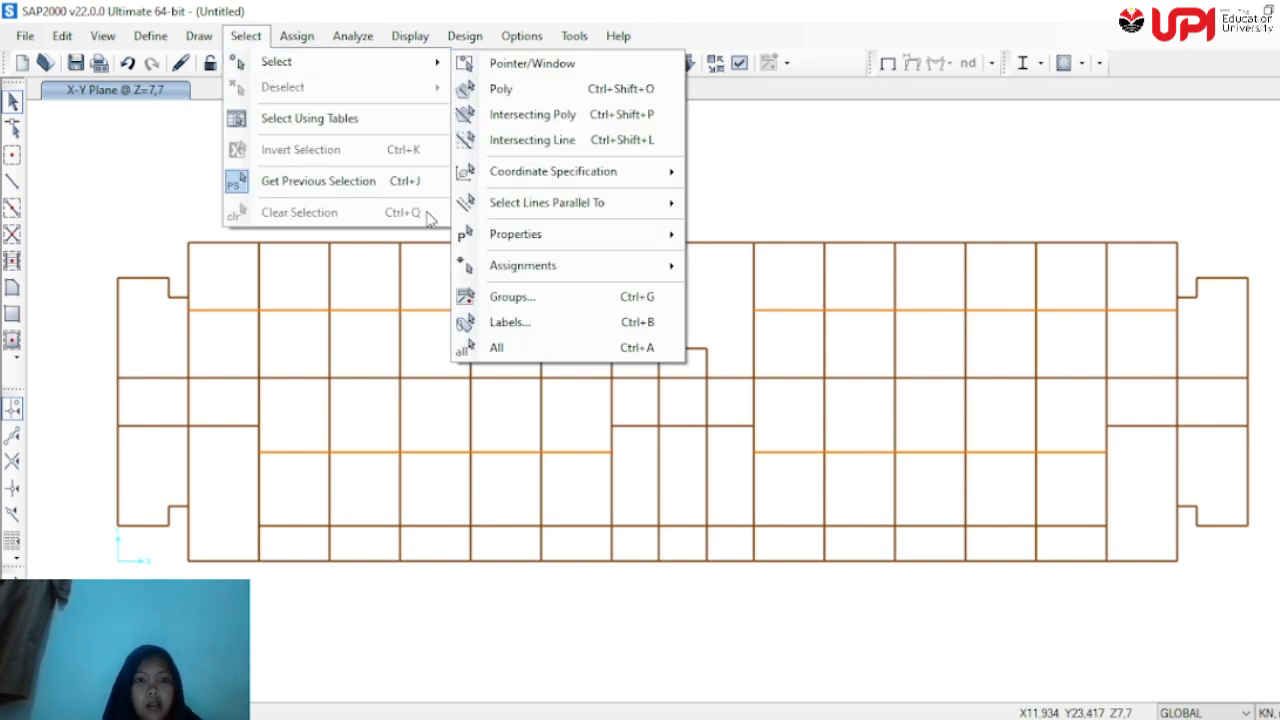
mouse_move(495, 242)
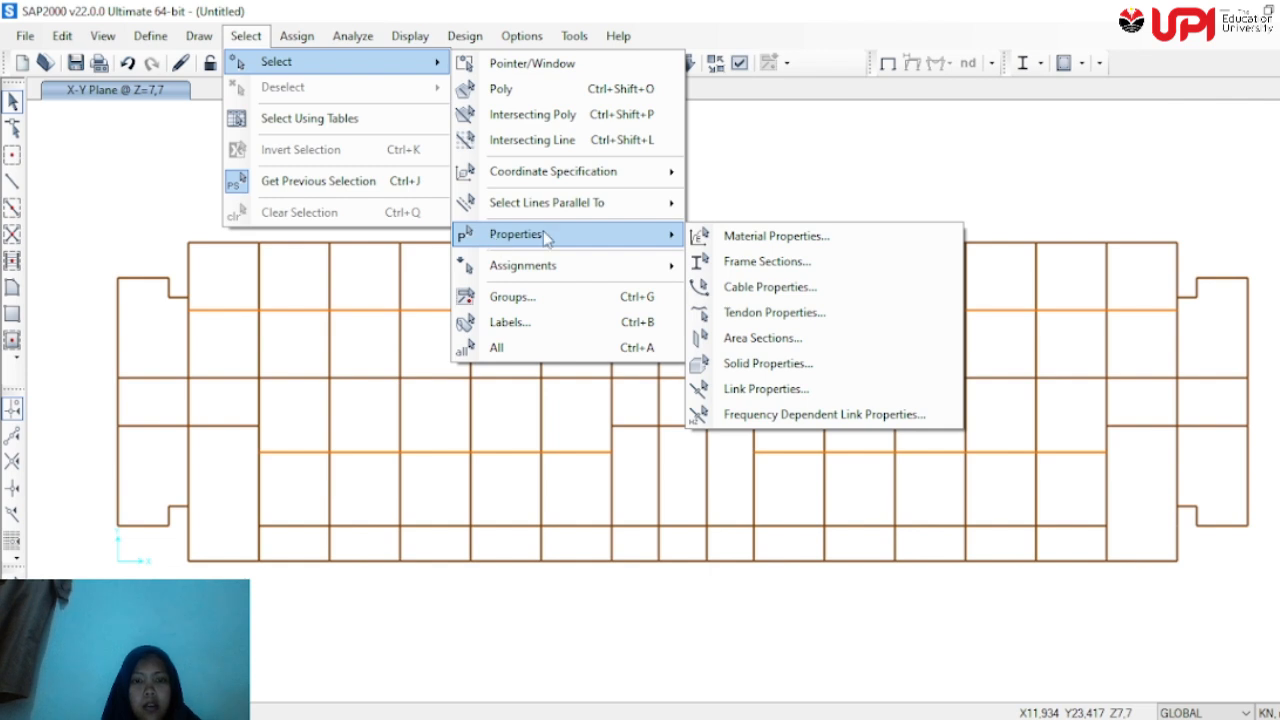
click(822, 266)
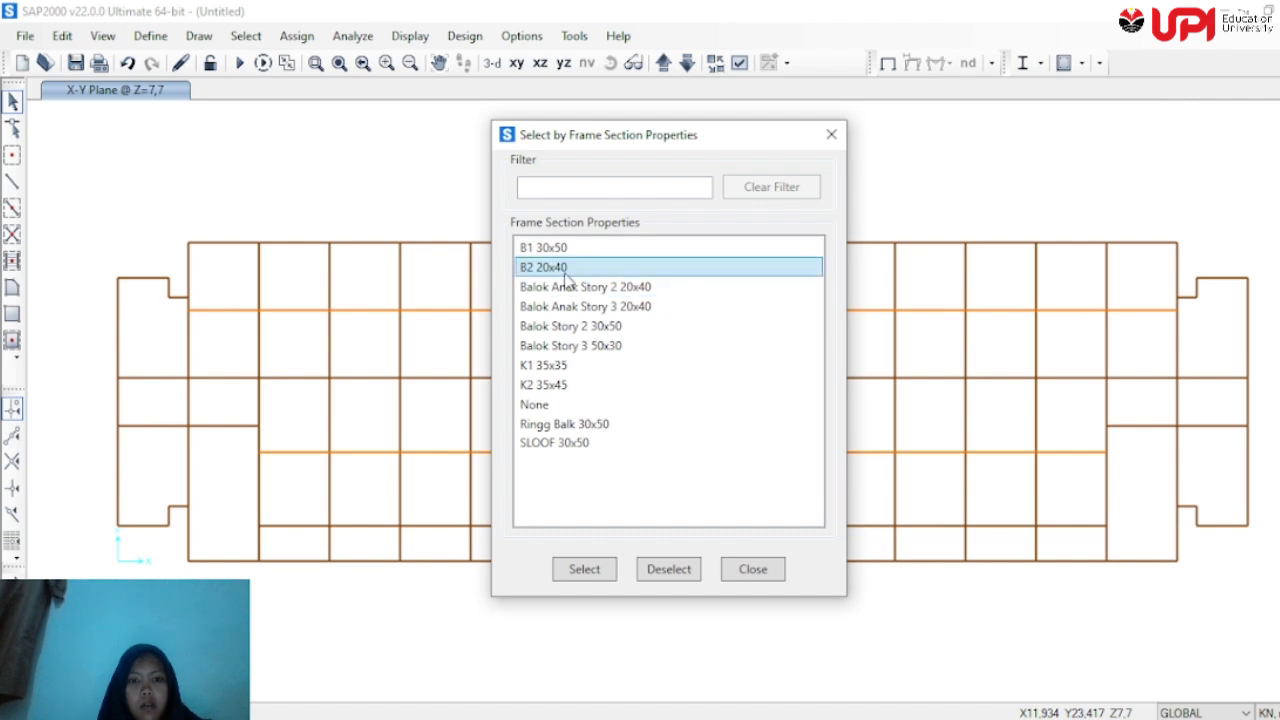
click(585, 569)
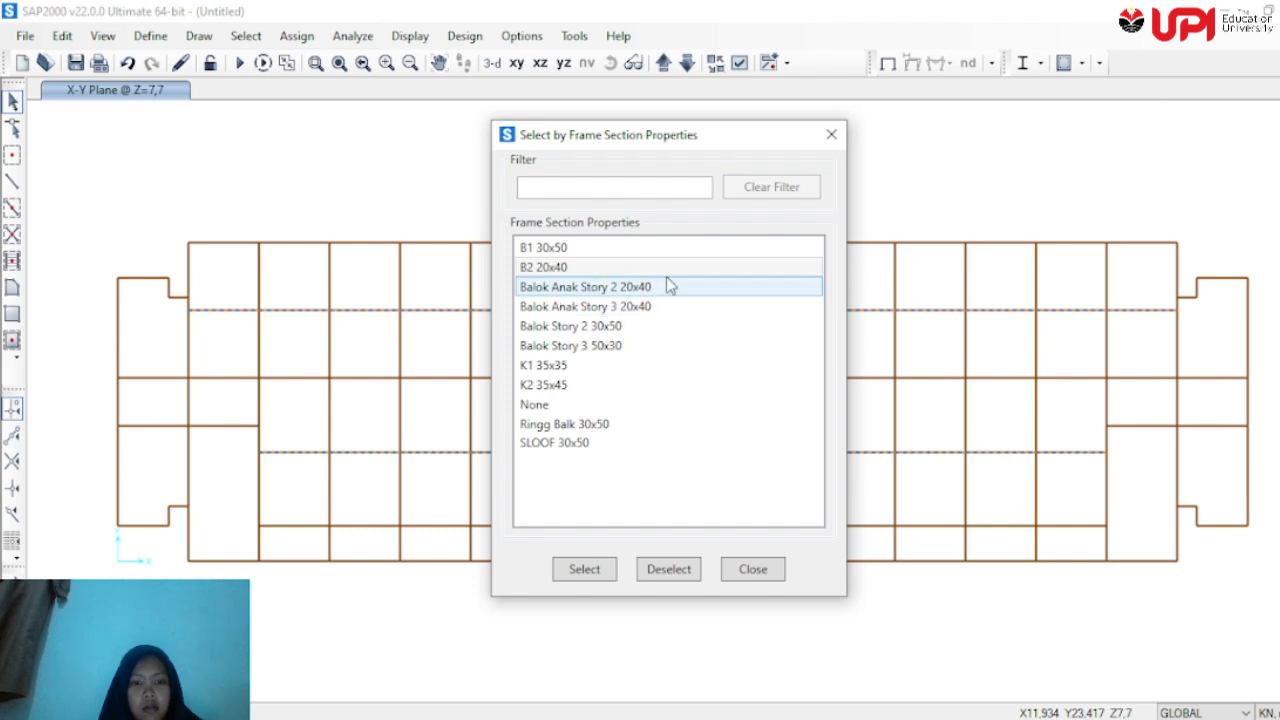
click(618, 314)
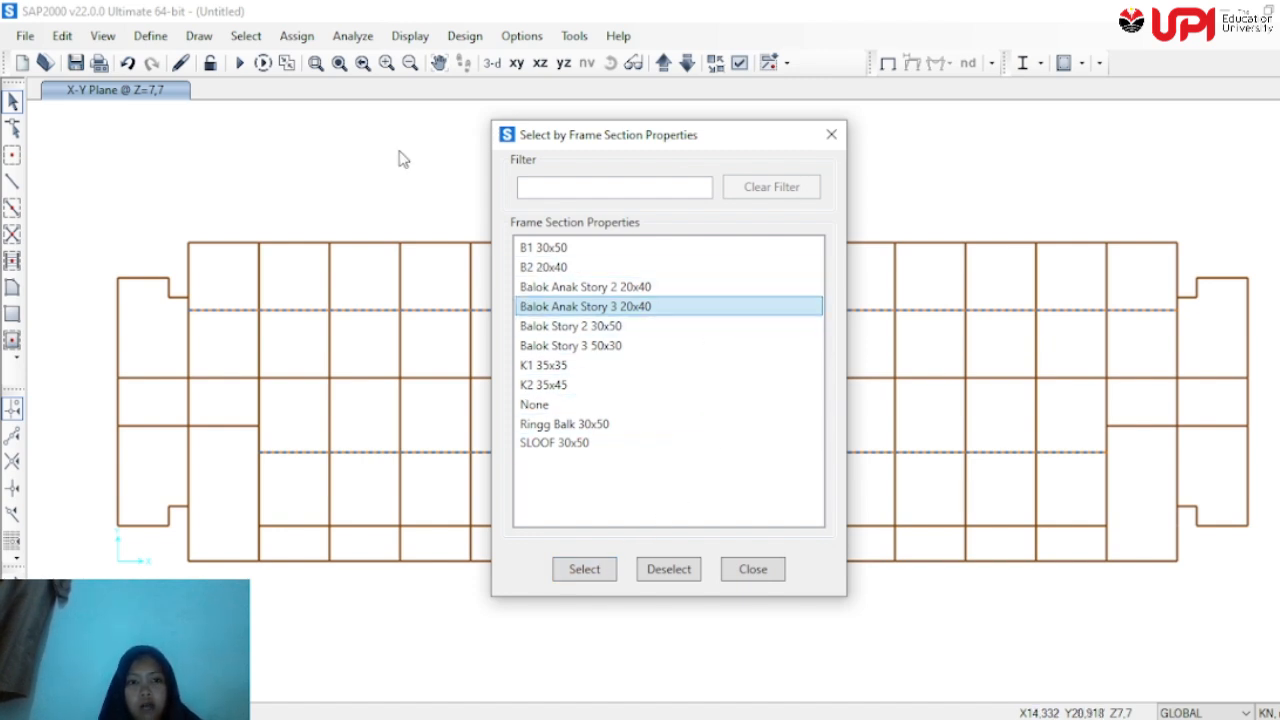
click(754, 569)
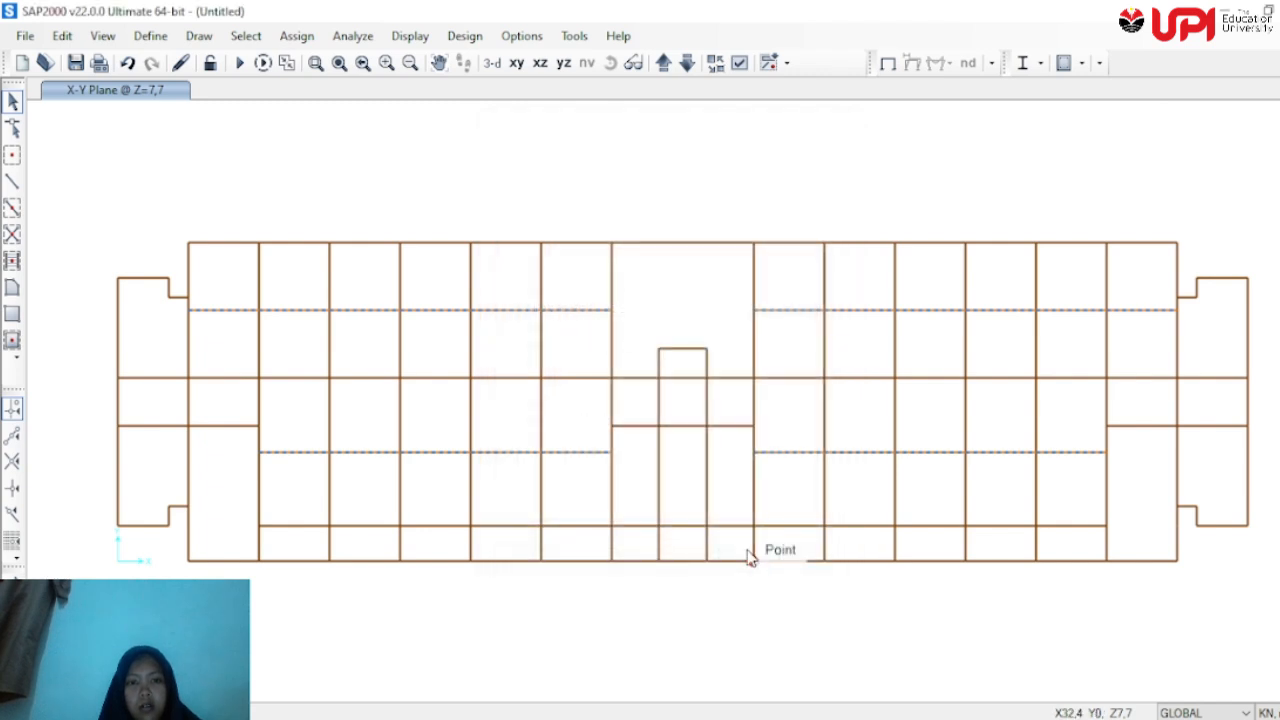
Assign the frame section Balok Anak Story 3 20x40 to the selected secondary beams at Z=7,7
click(296, 36)
mouse_move(336, 113)
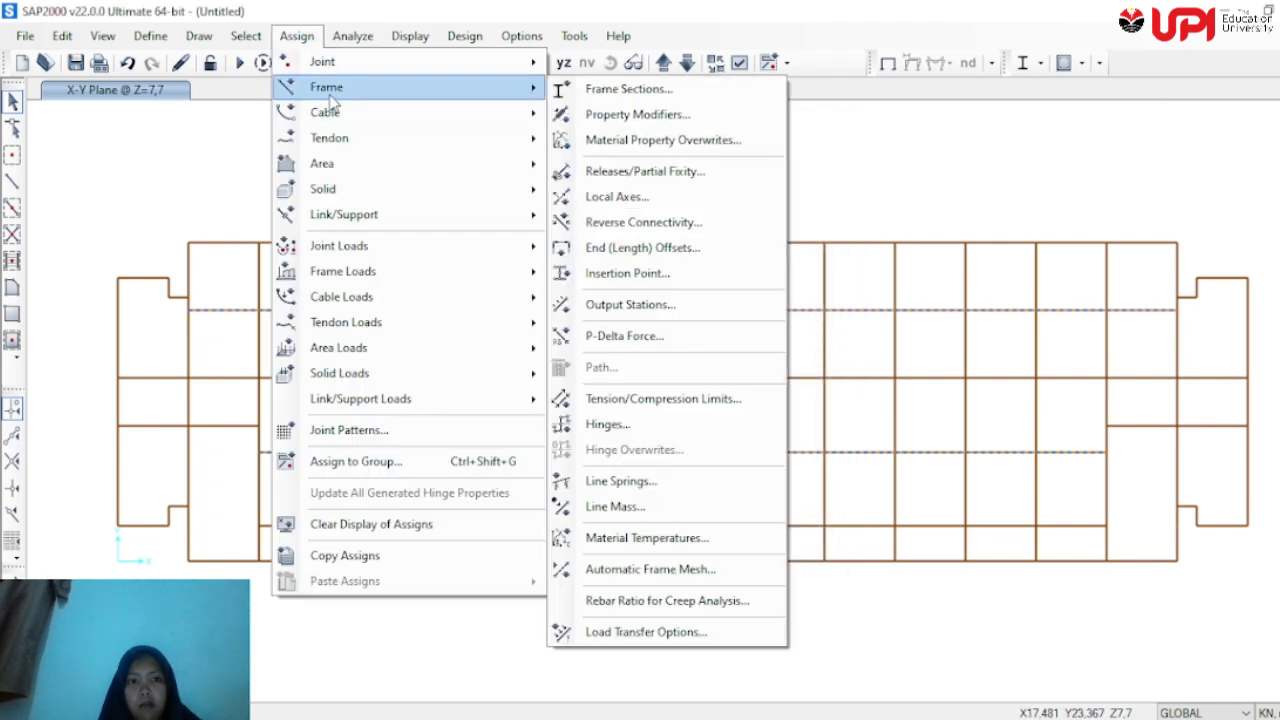
click(625, 89)
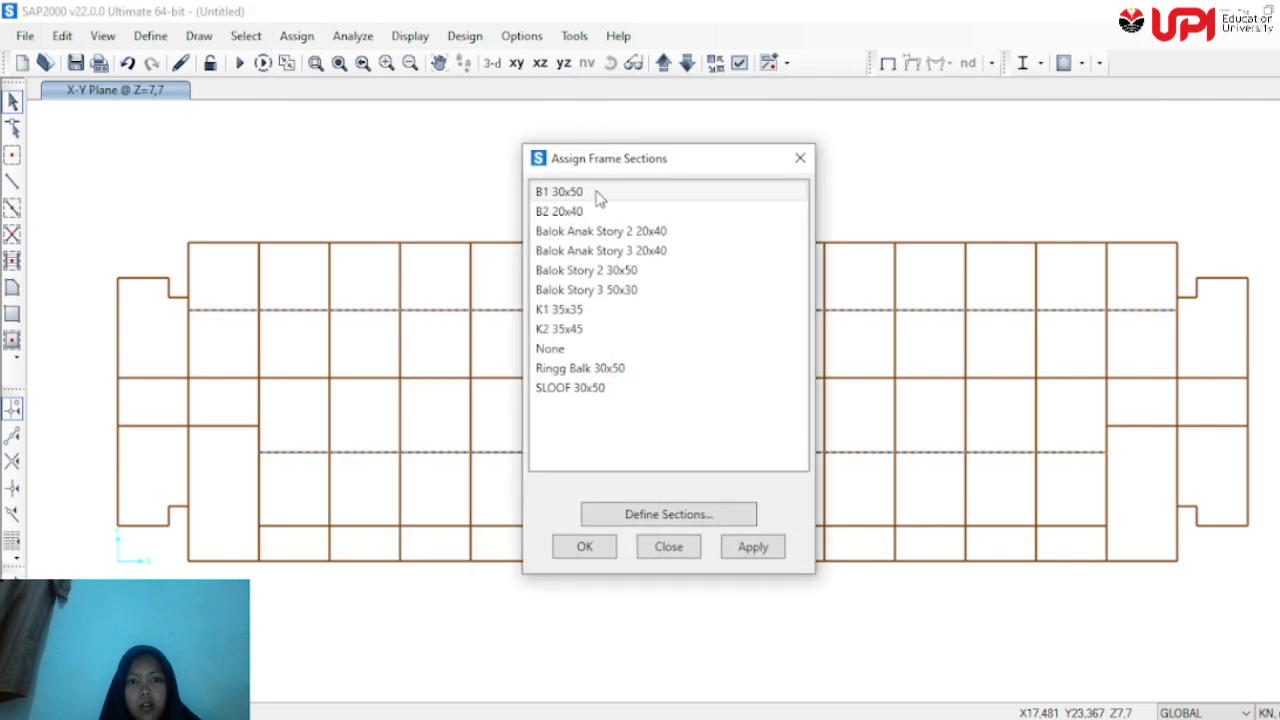
click(638, 257)
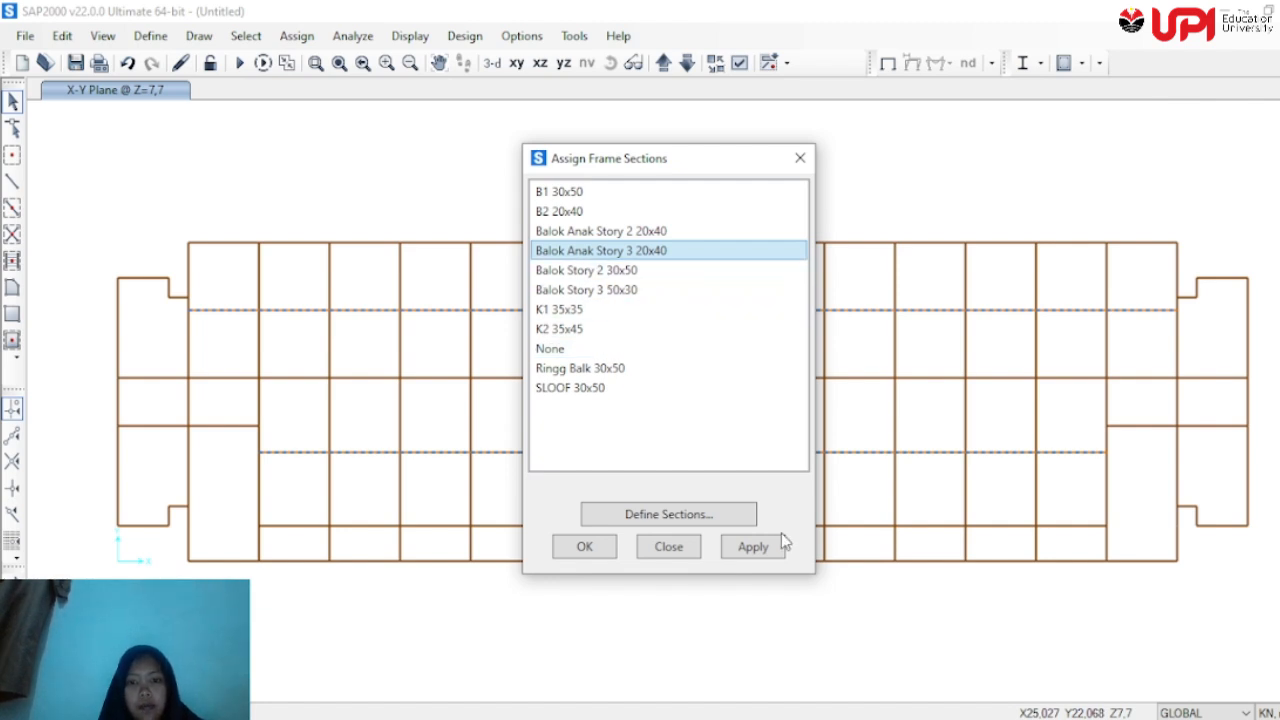
click(753, 547)
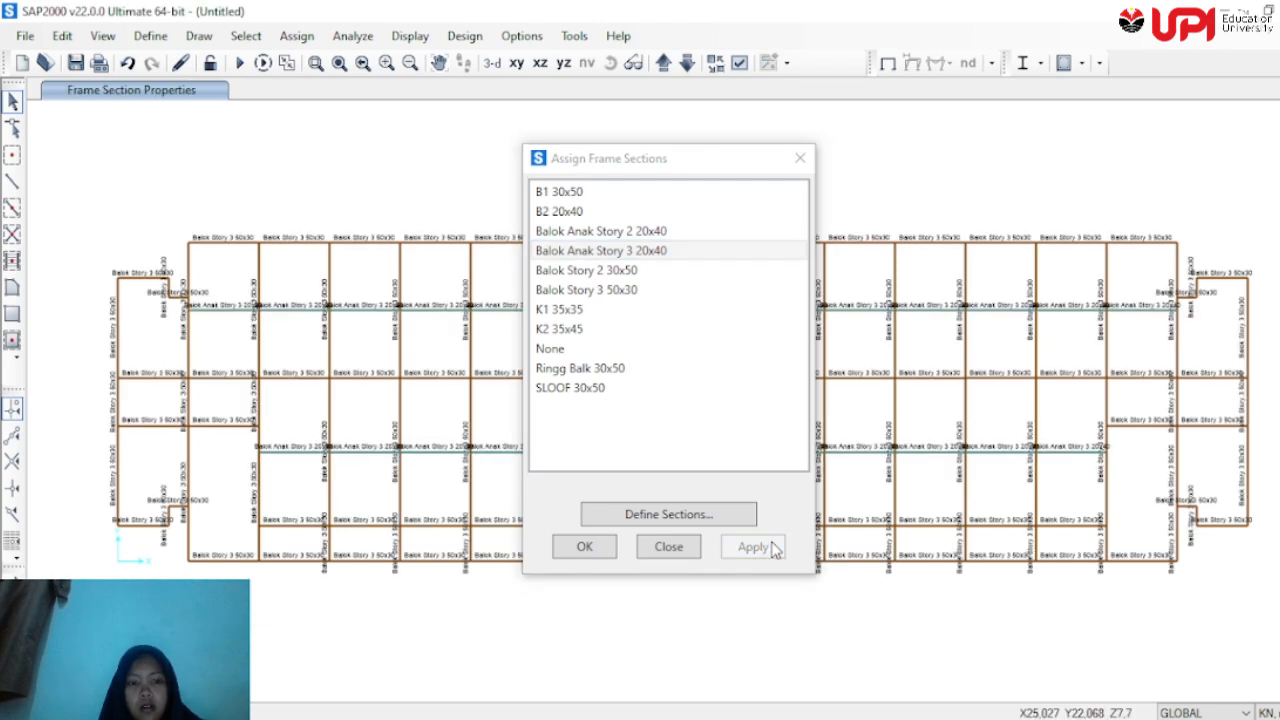
click(585, 547)
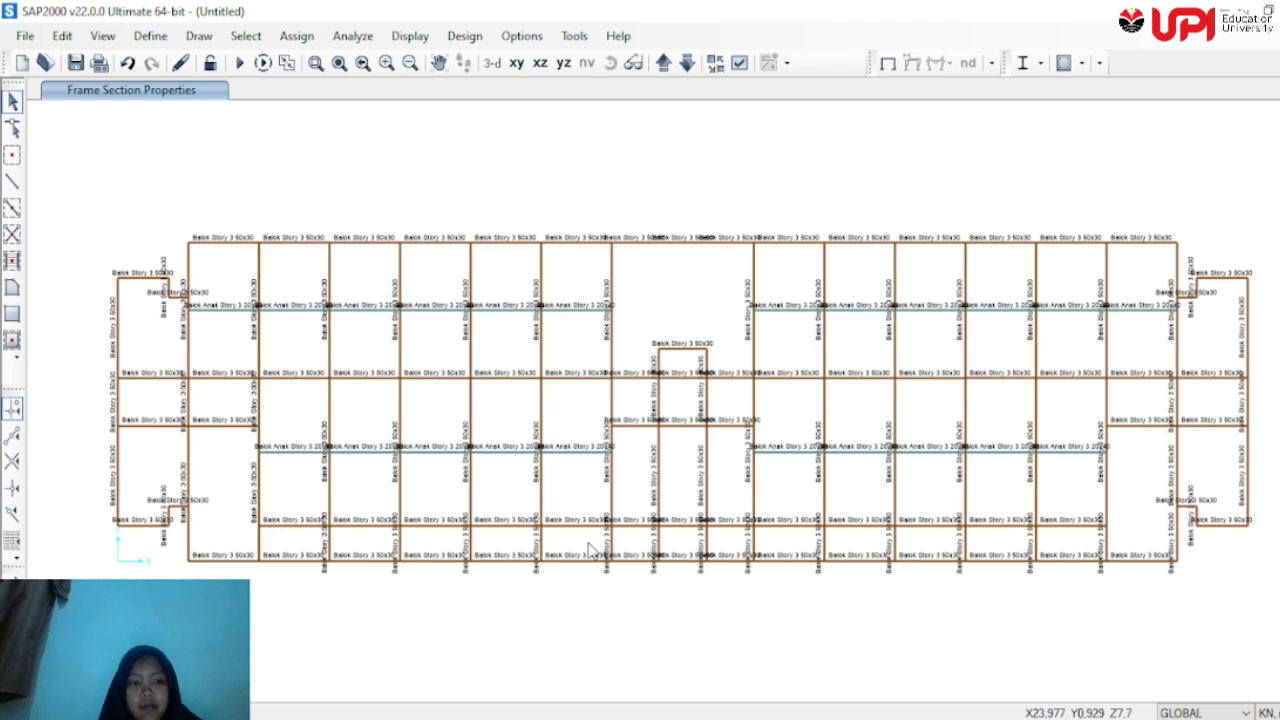
Select all frames with section SLOOF 30x50 by their frame section property
click(252, 38)
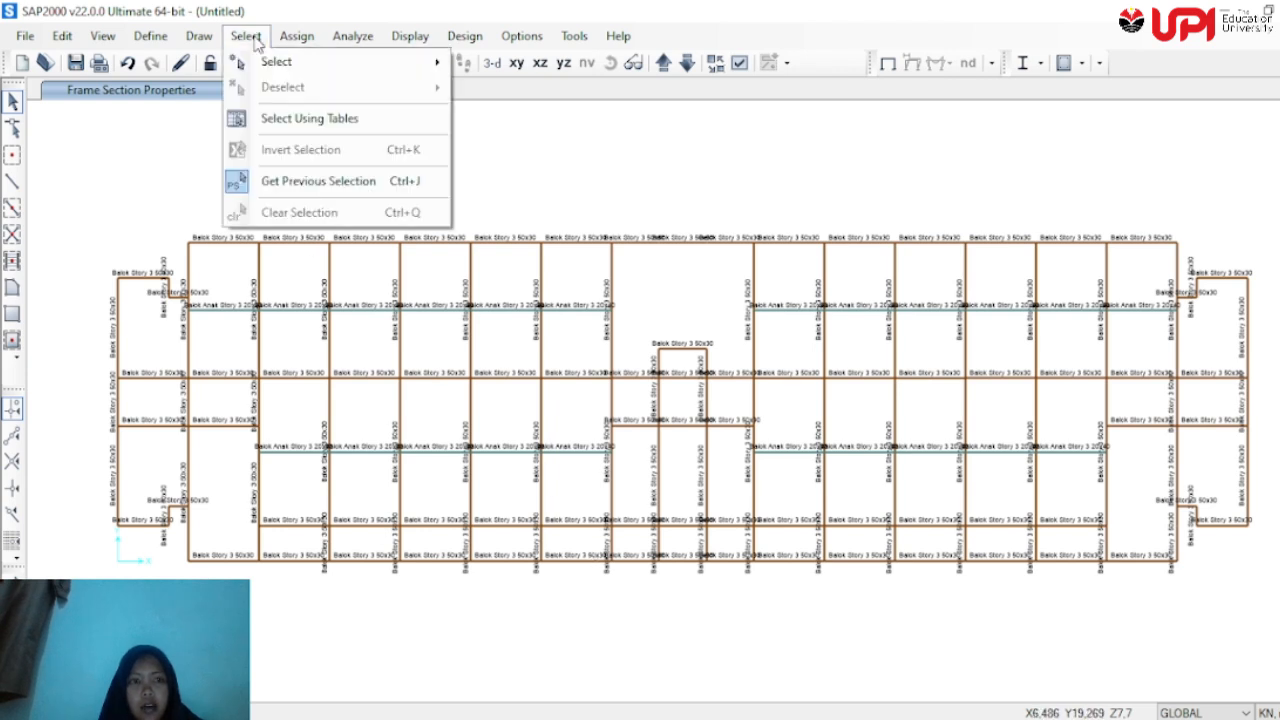
mouse_move(277, 62)
mouse_move(510, 237)
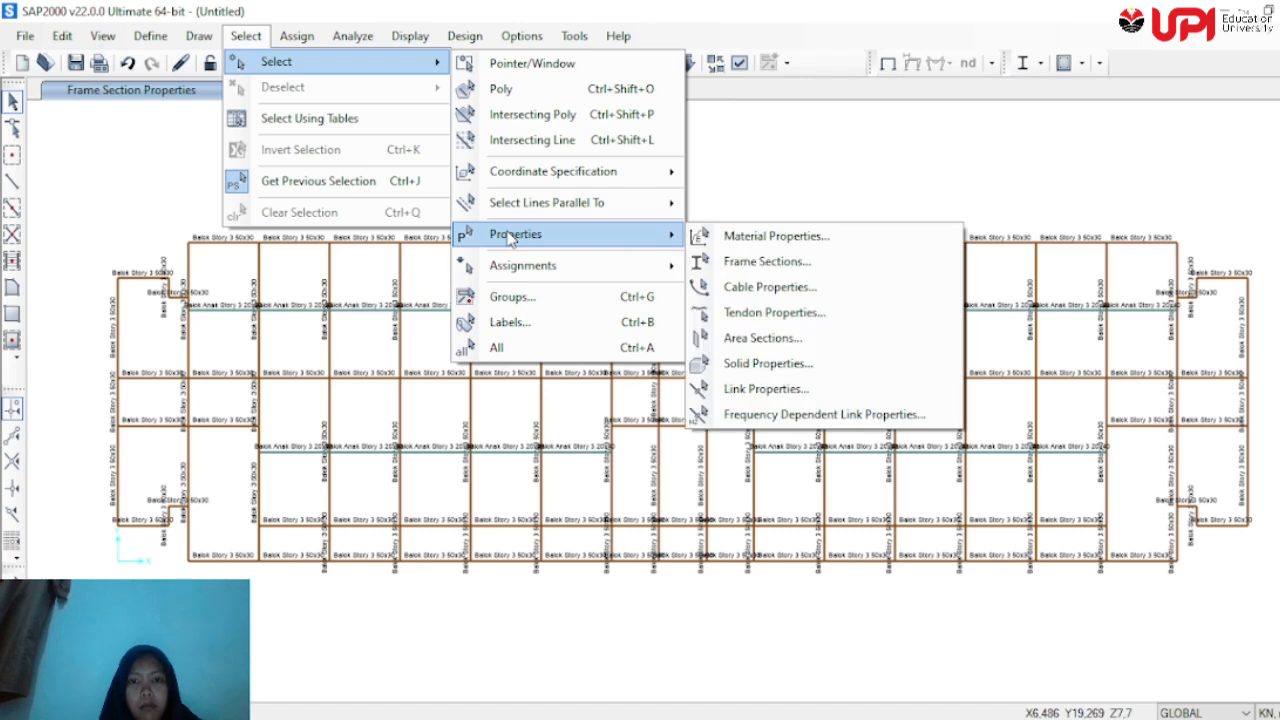
click(767, 262)
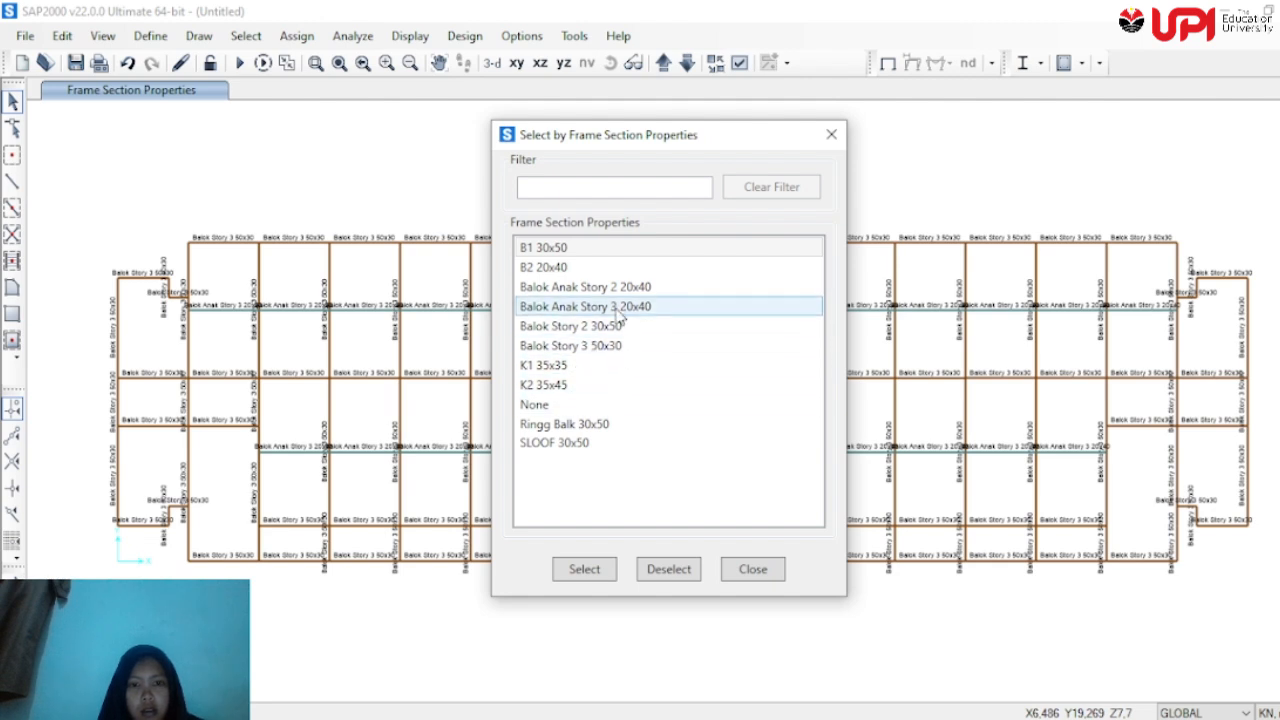
click(549, 448)
click(597, 569)
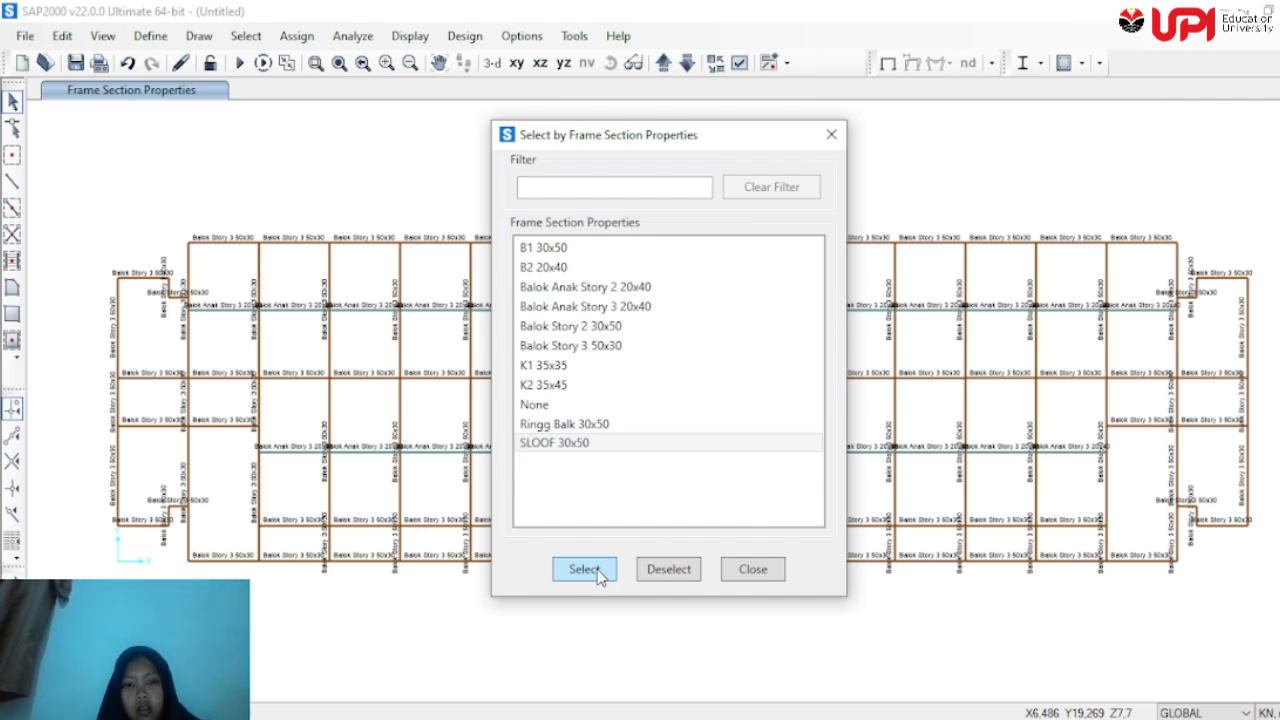
click(63, 36)
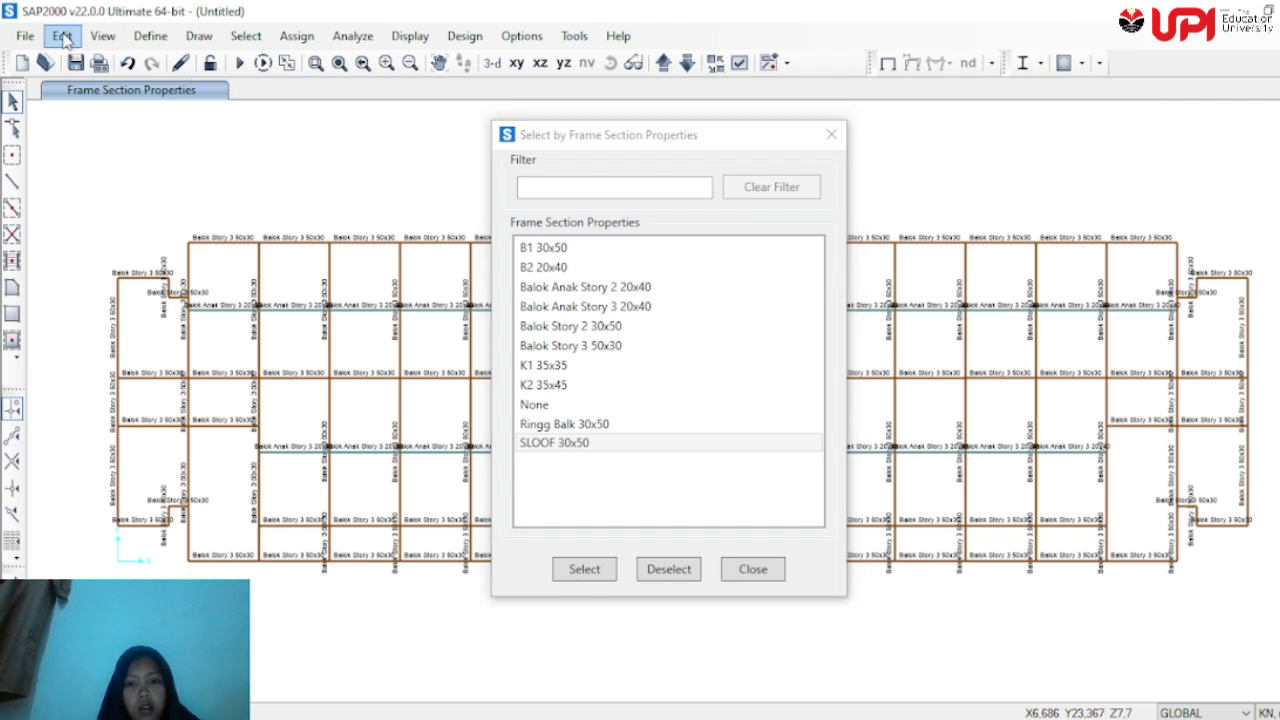
click(66, 38)
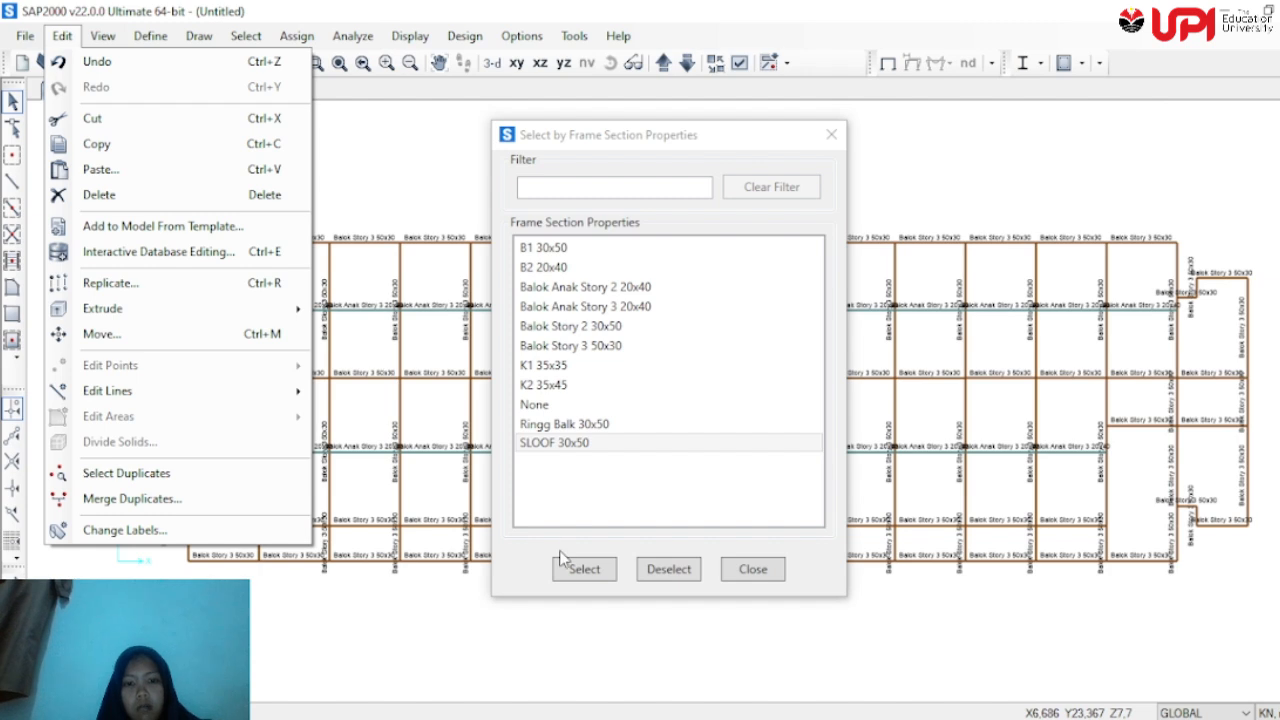
click(585, 445)
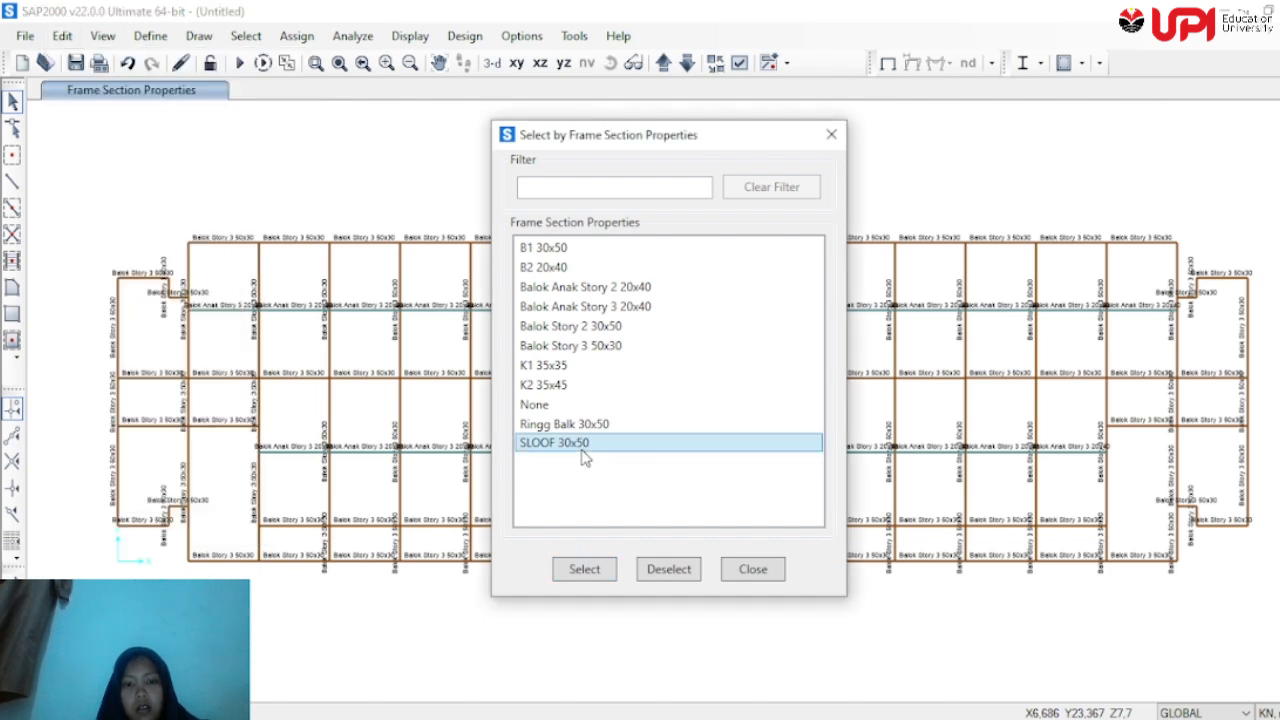
click(588, 572)
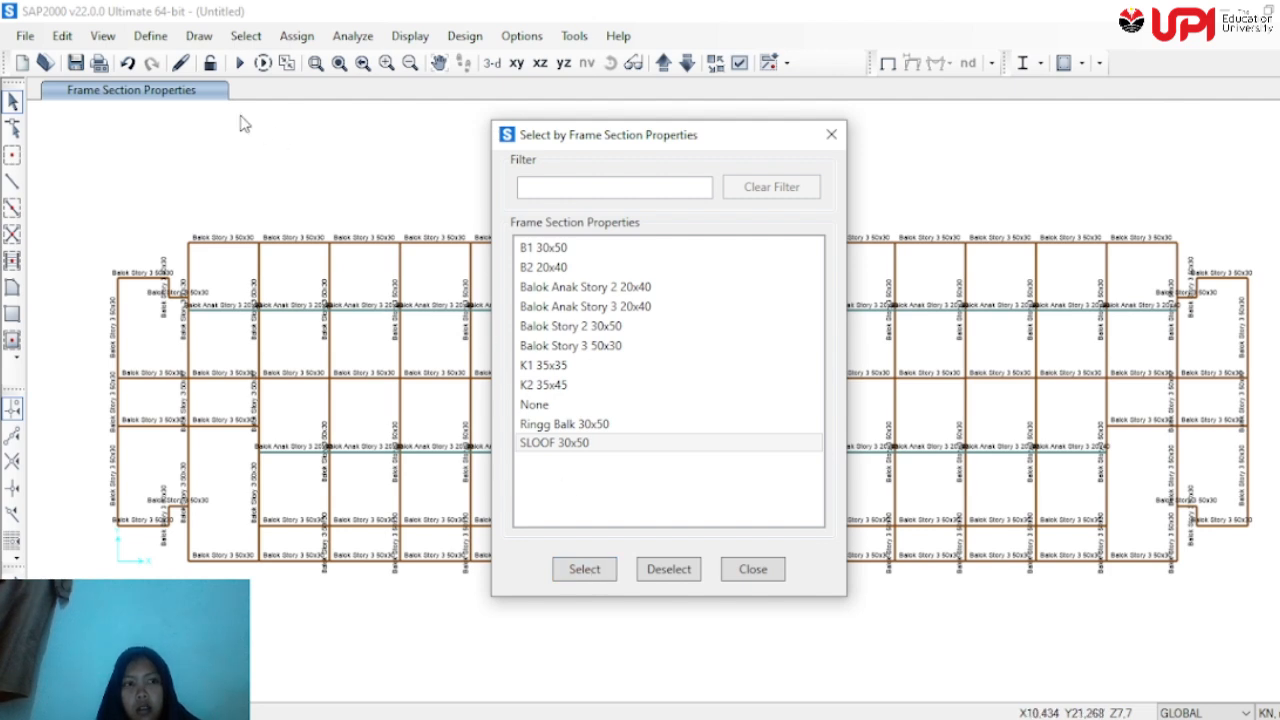
Replicate the selected SLOOF 30x50 frames linearly once with dz 11,2, and close the replicate and selection dialogs
click(62, 36)
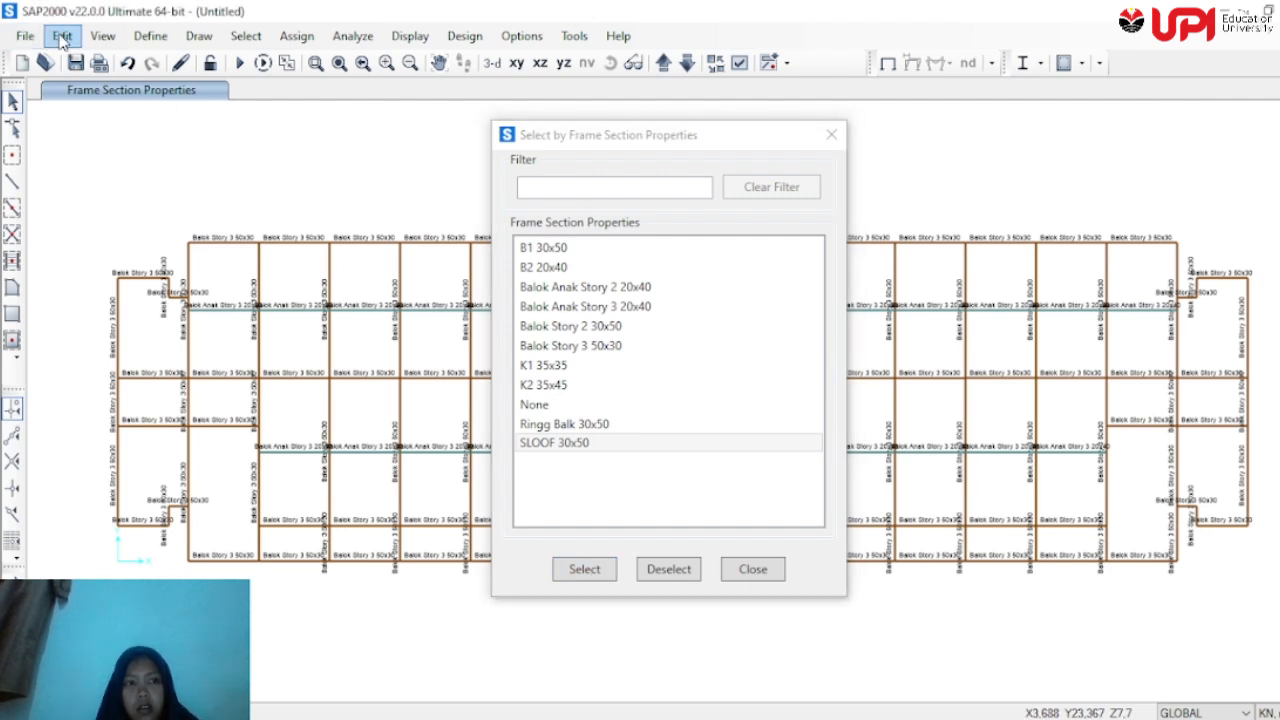
click(62, 36)
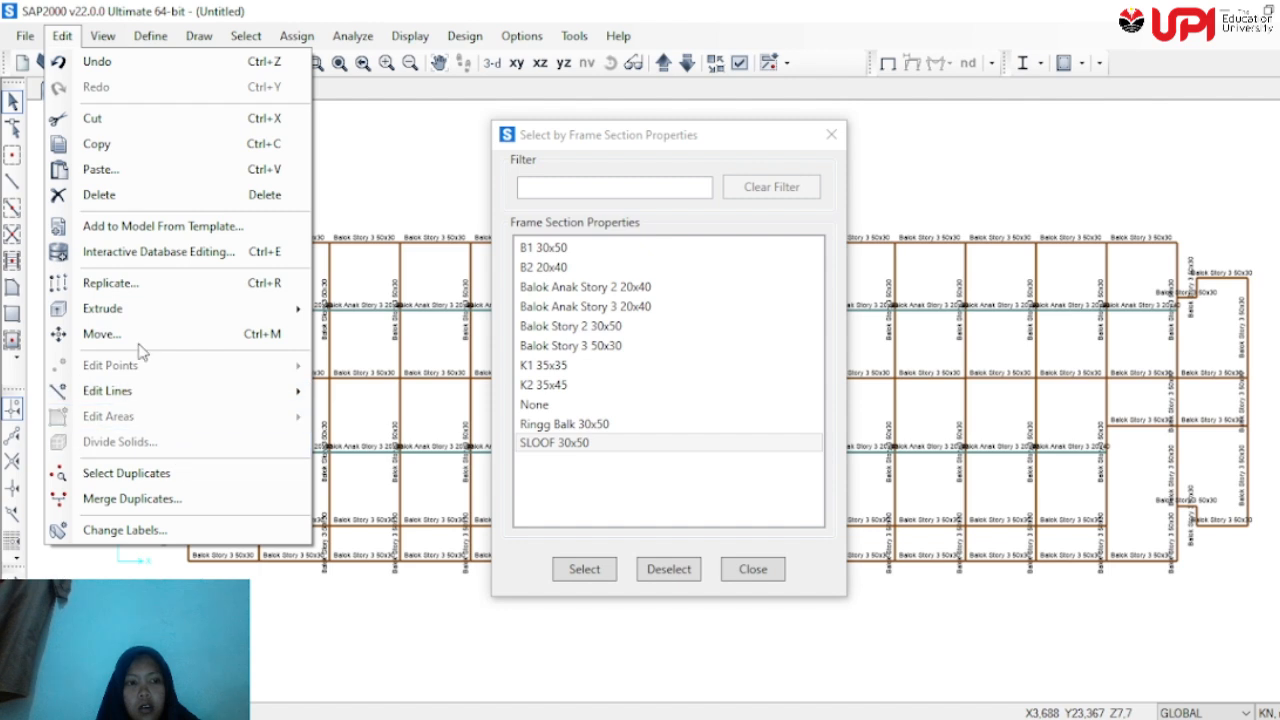
click(106, 284)
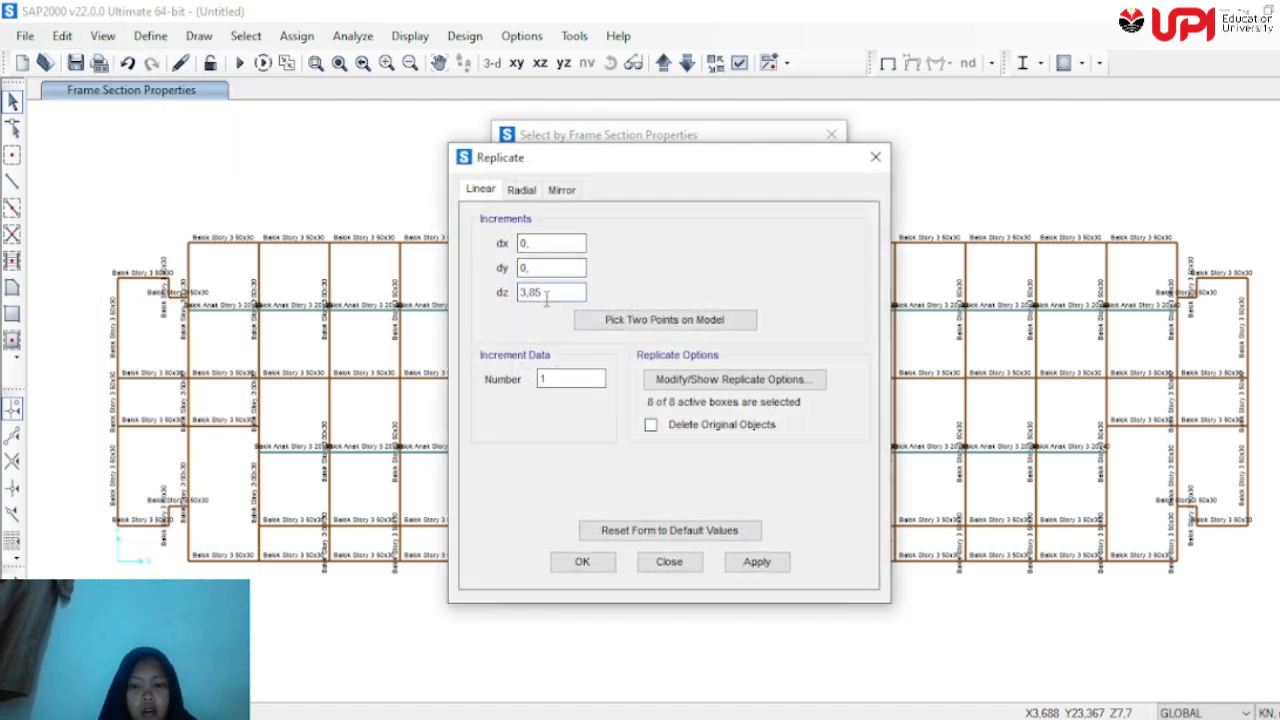
key(BackSpace)
key(BackSpace)
text(11,2)
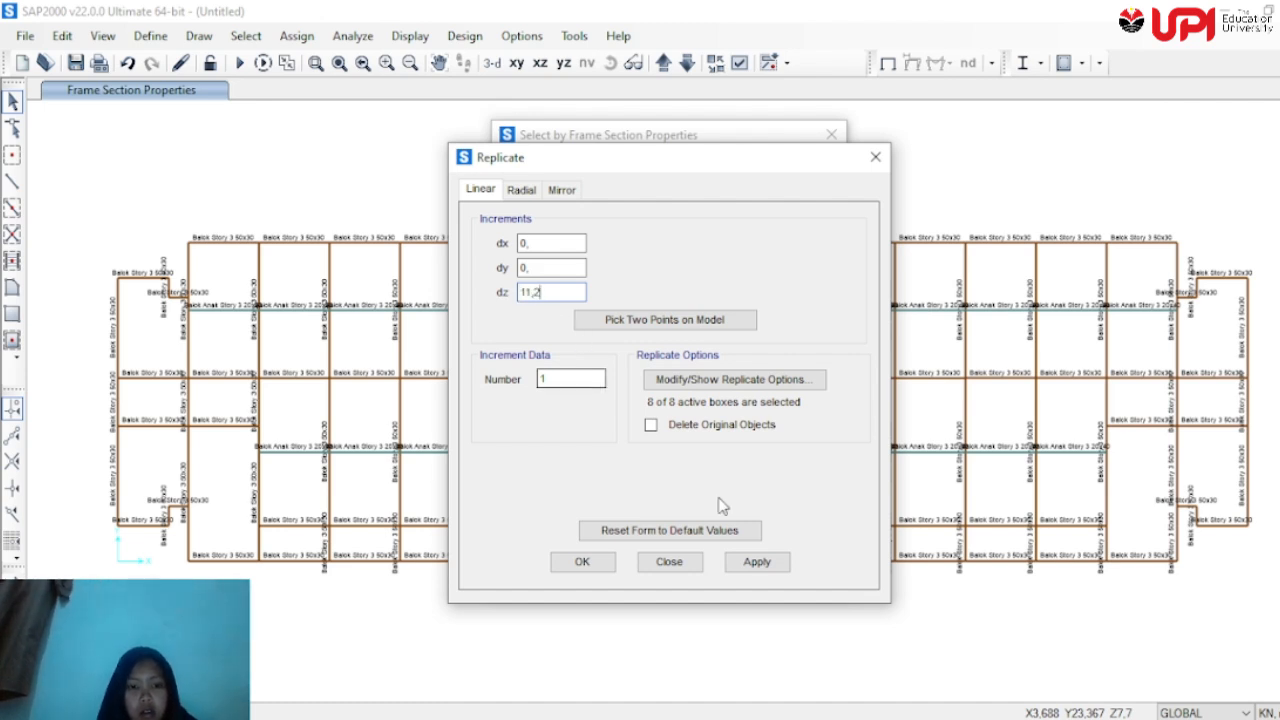
click(768, 566)
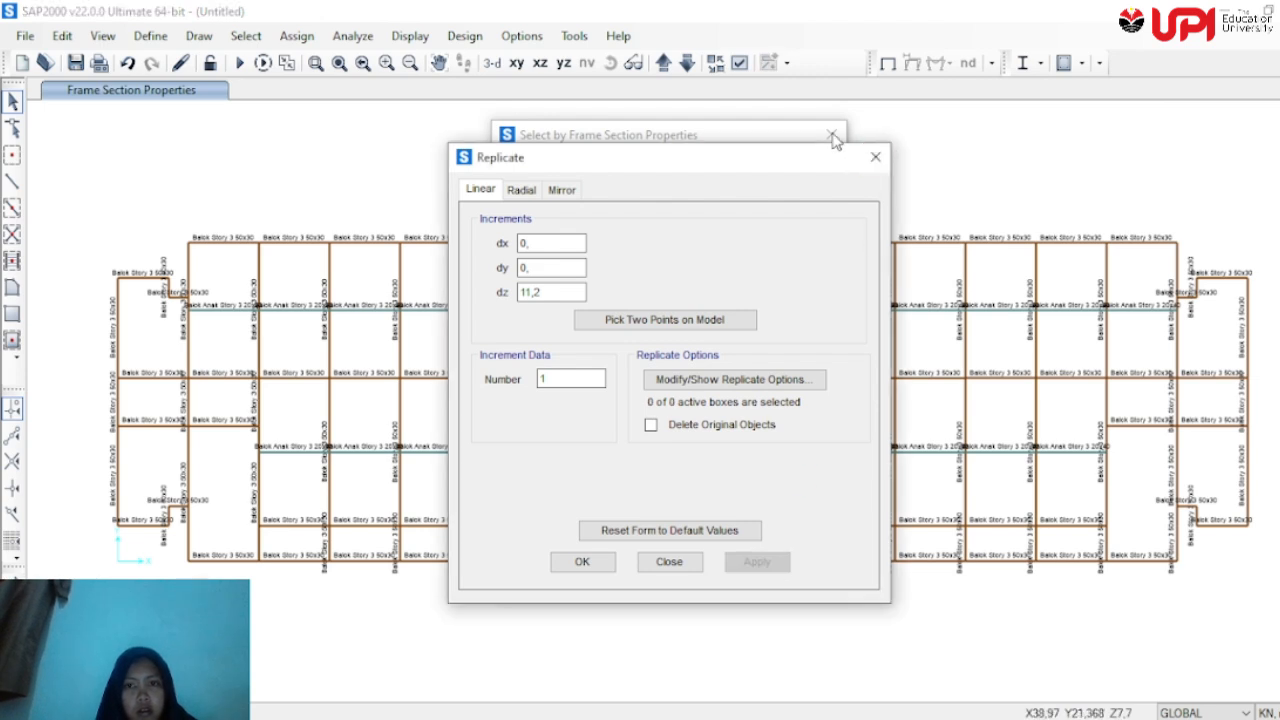
click(874, 157)
click(832, 134)
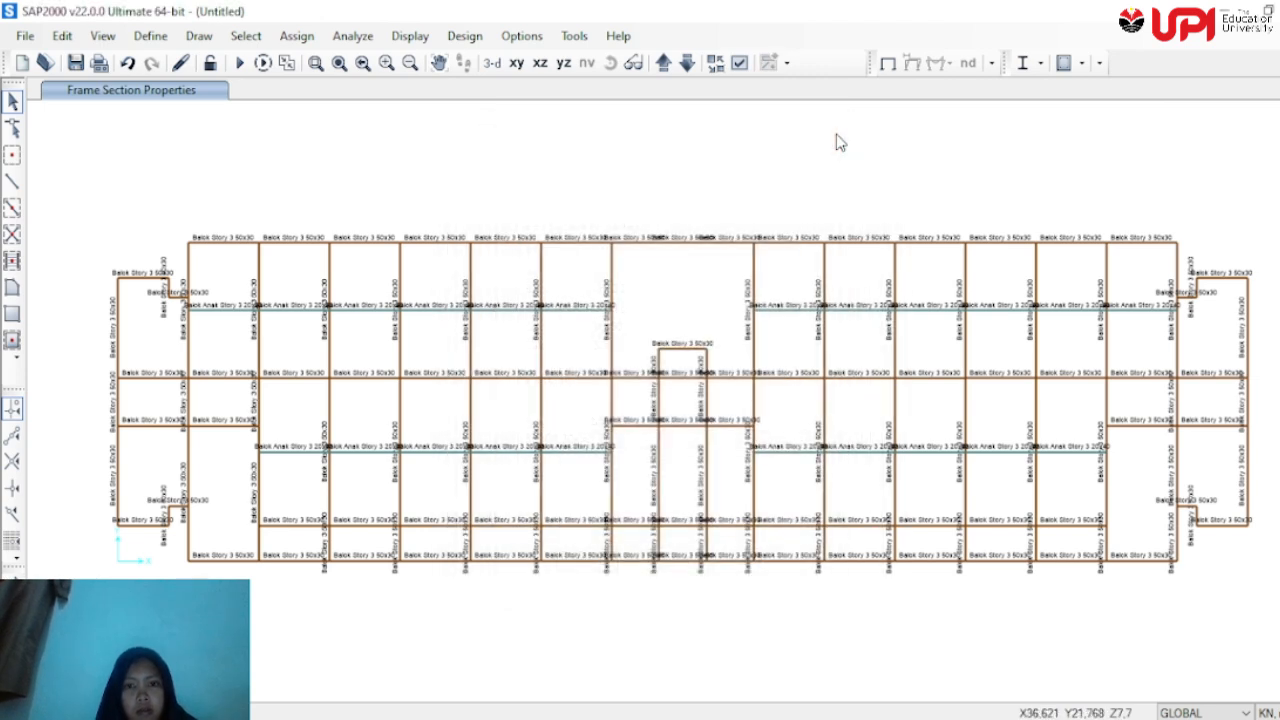
View the model in 3D and XZ elevation, return to the XY plan and show the undeformed shape without section labels
click(493, 65)
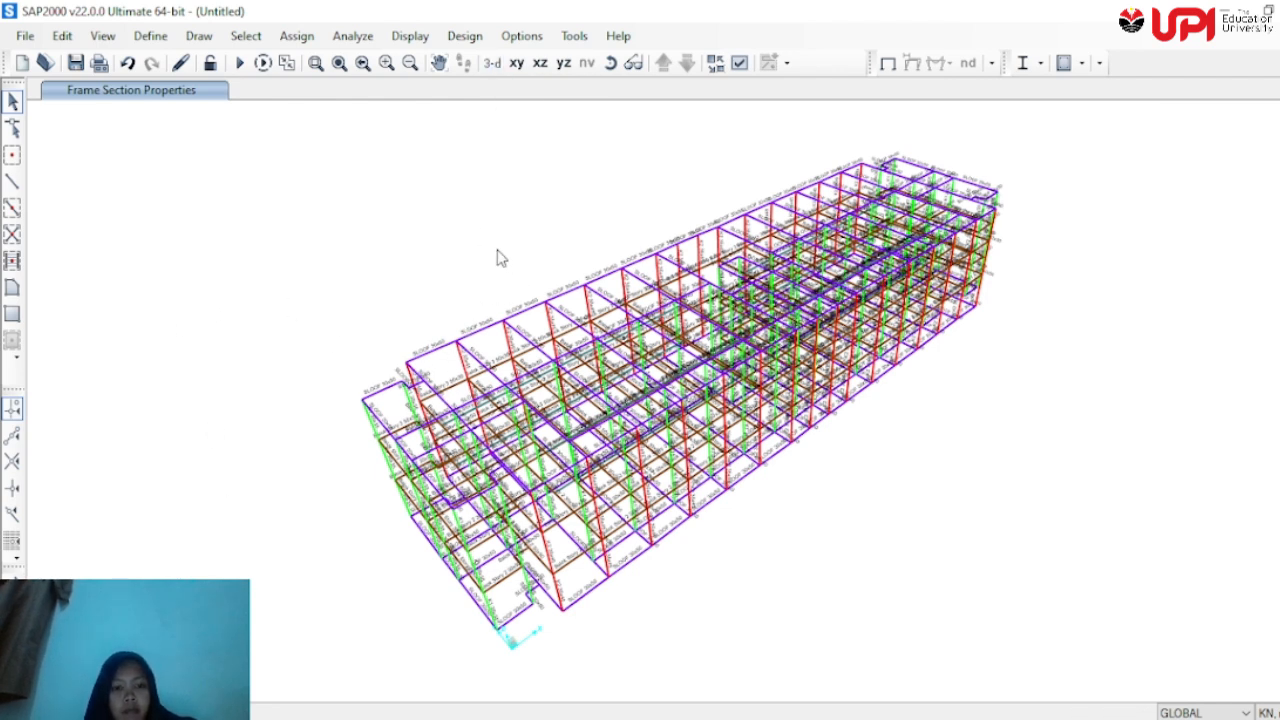
click(540, 64)
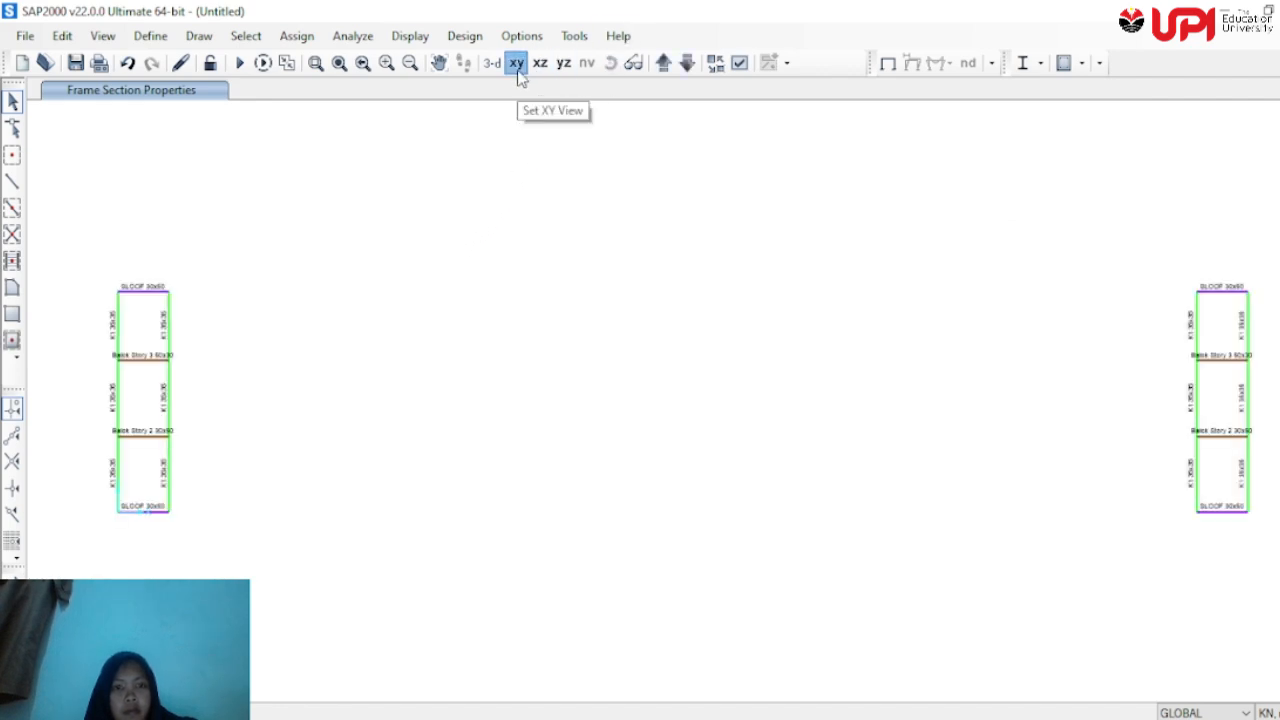
click(517, 70)
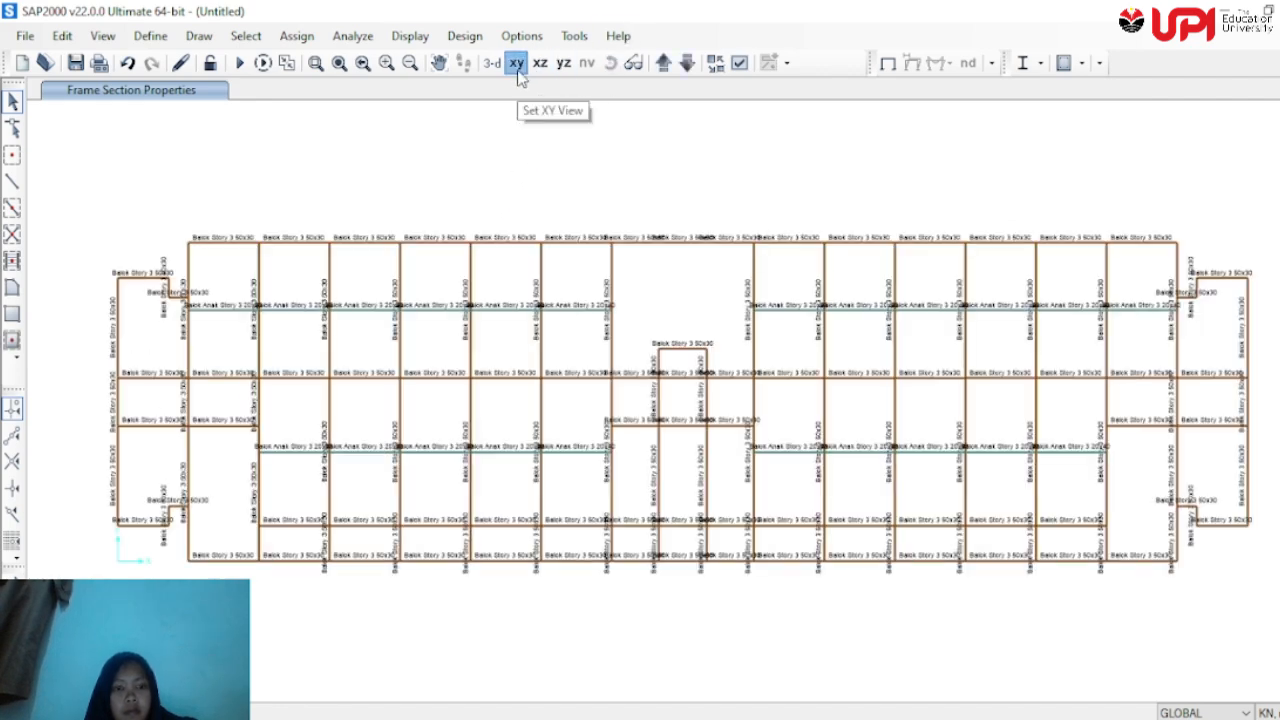
click(886, 66)
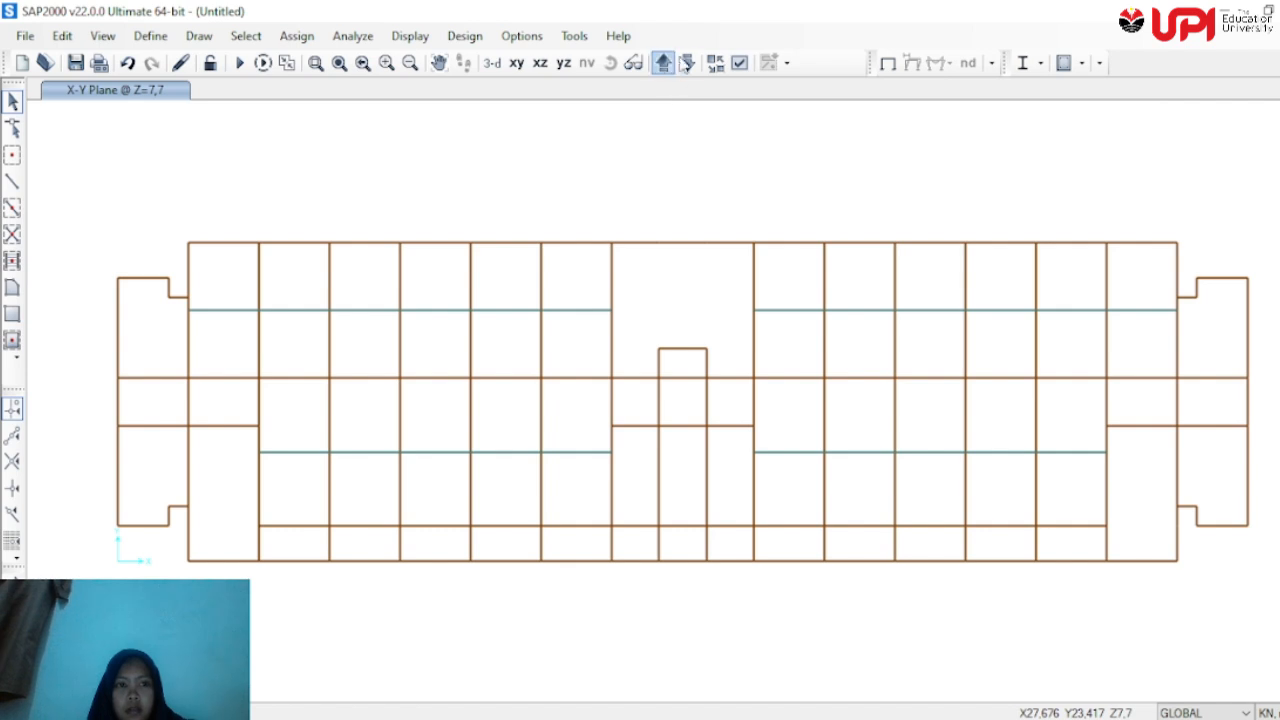
Look through the plan levels from Z=0 upwards, ending on the X-Y plane at Z=11,2
click(686, 63)
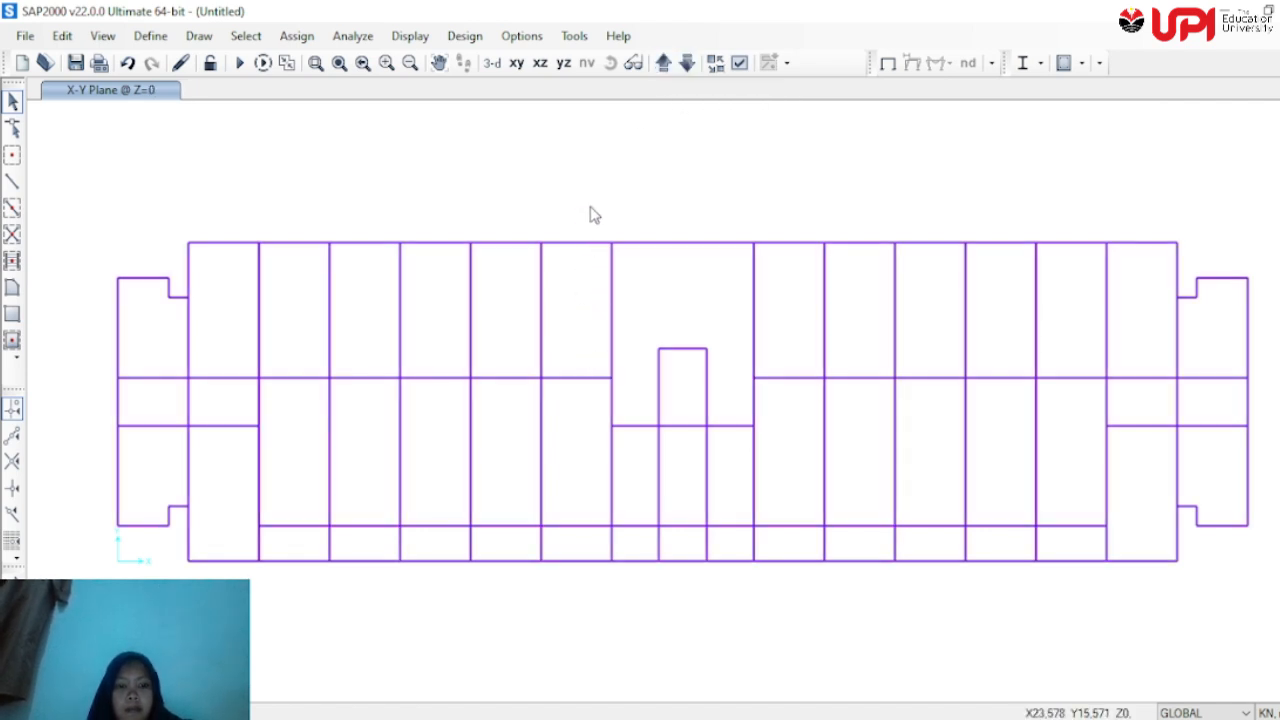
click(663, 63)
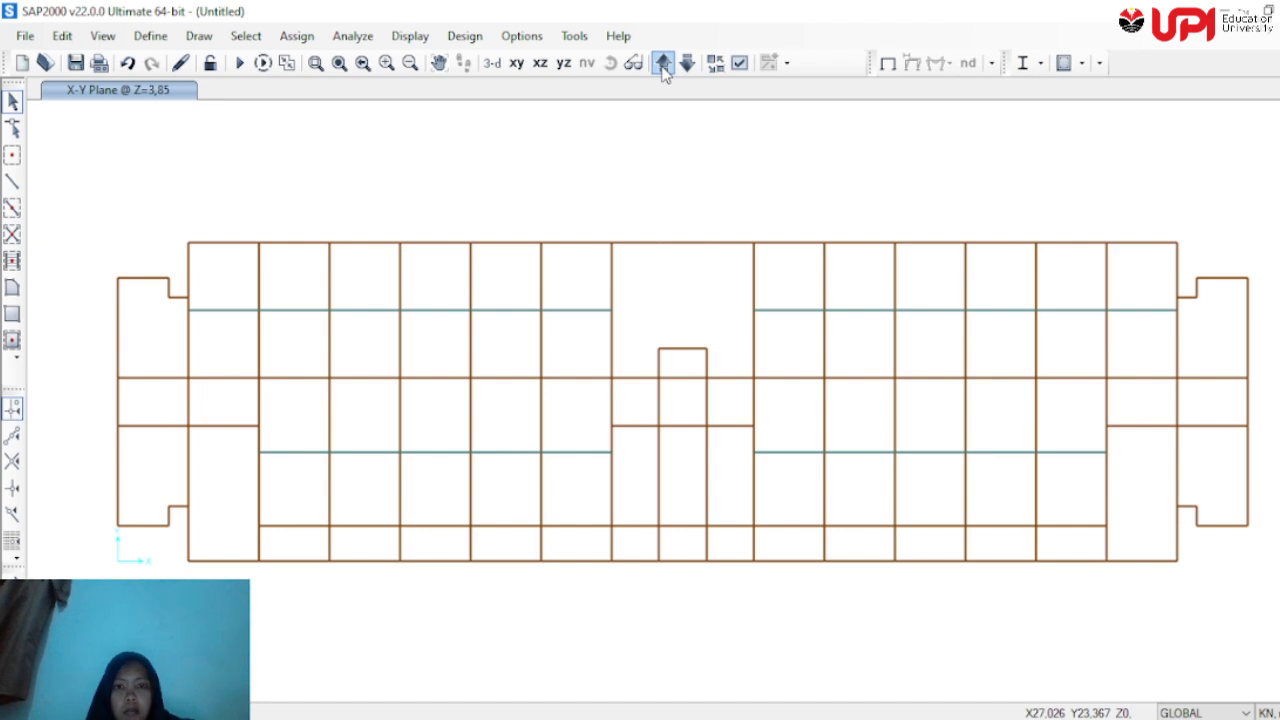
click(663, 63)
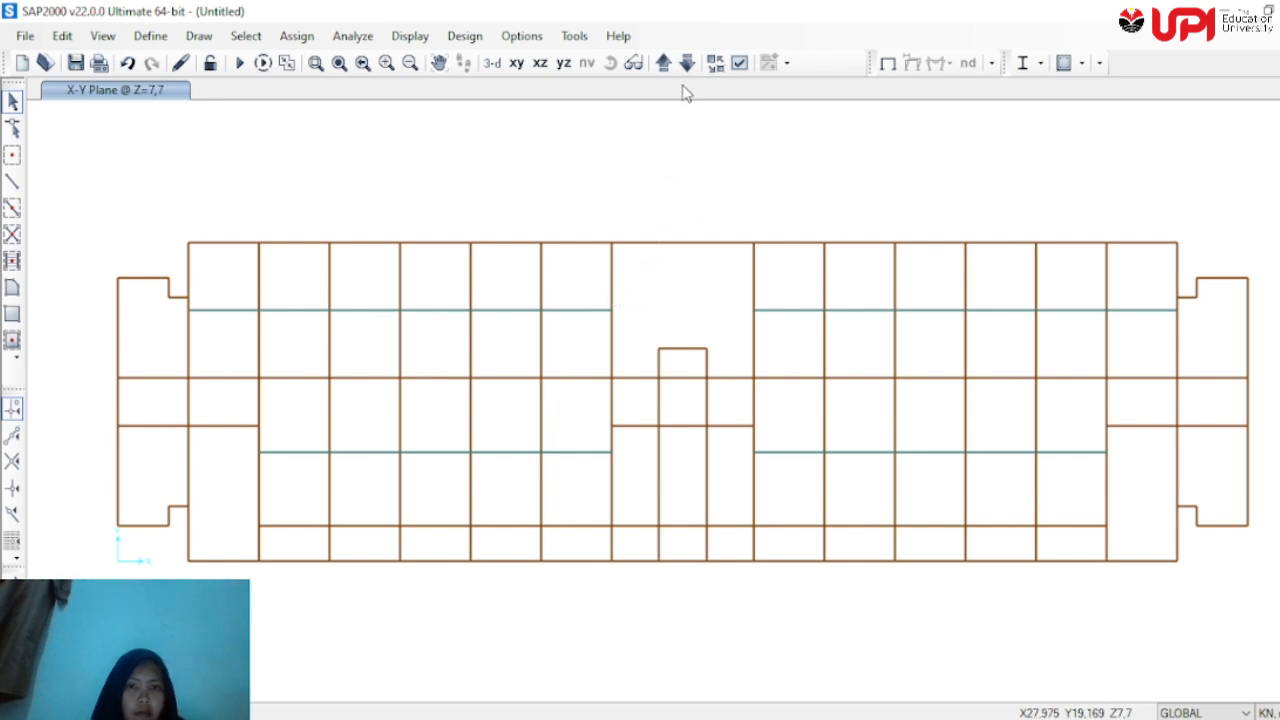
click(663, 62)
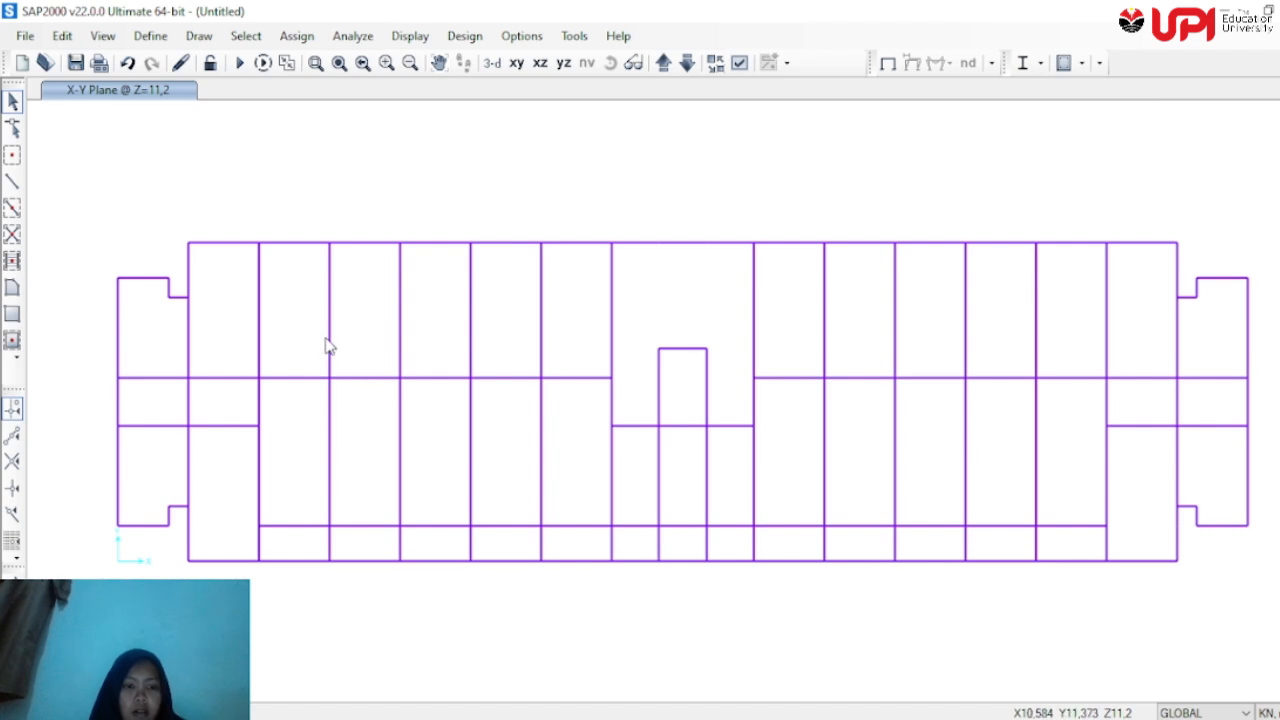
Save the model in the Downloads folder as "latihan pemodelan gedung C"
click(30, 36)
click(124, 108)
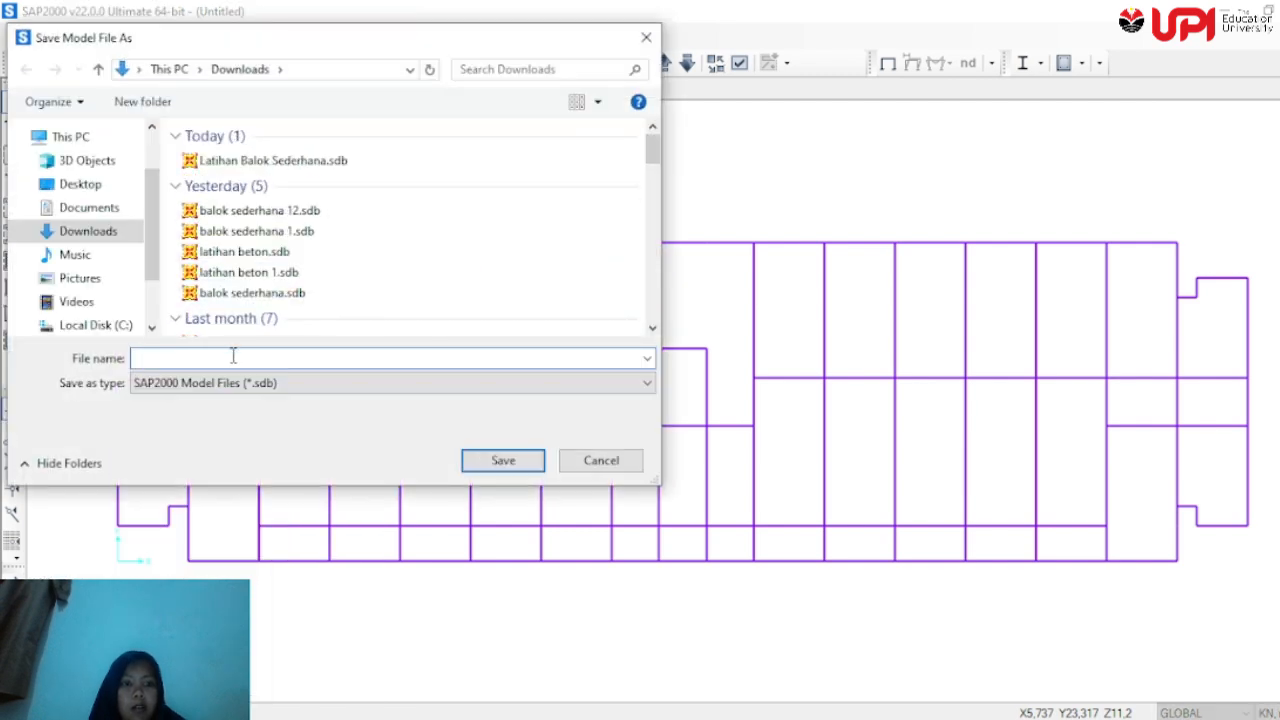
text(lati)
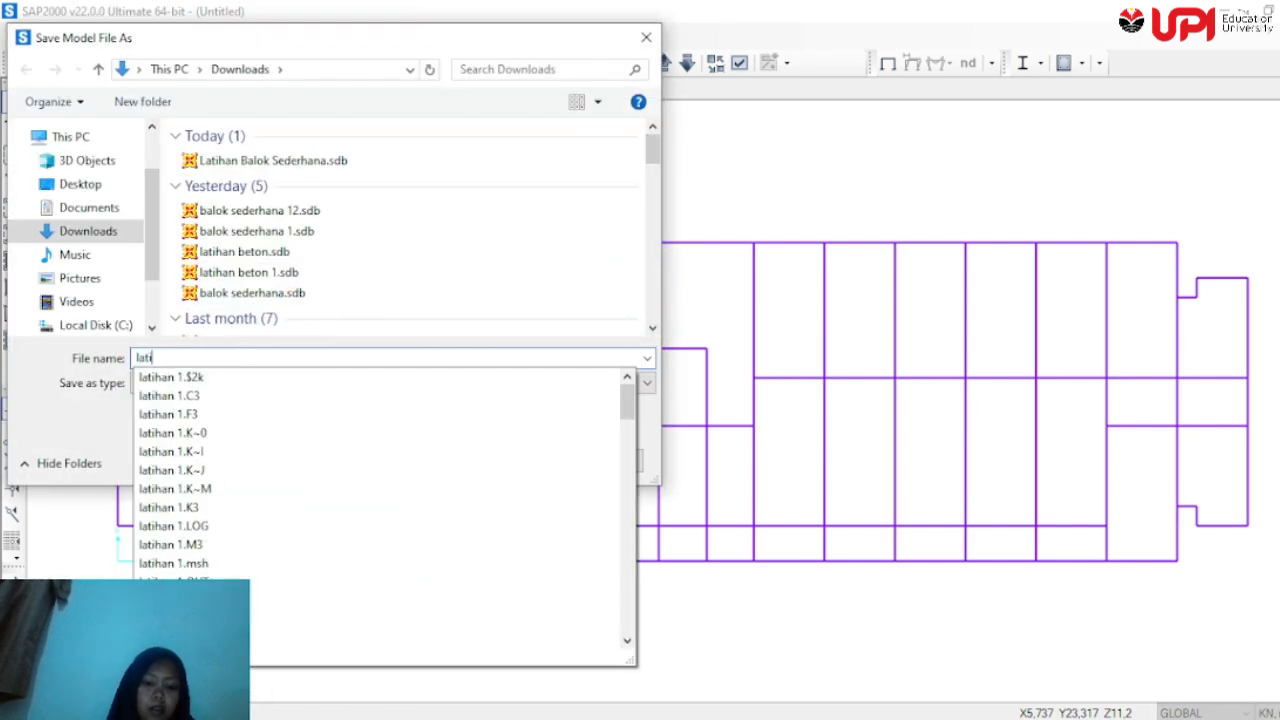
text(han )
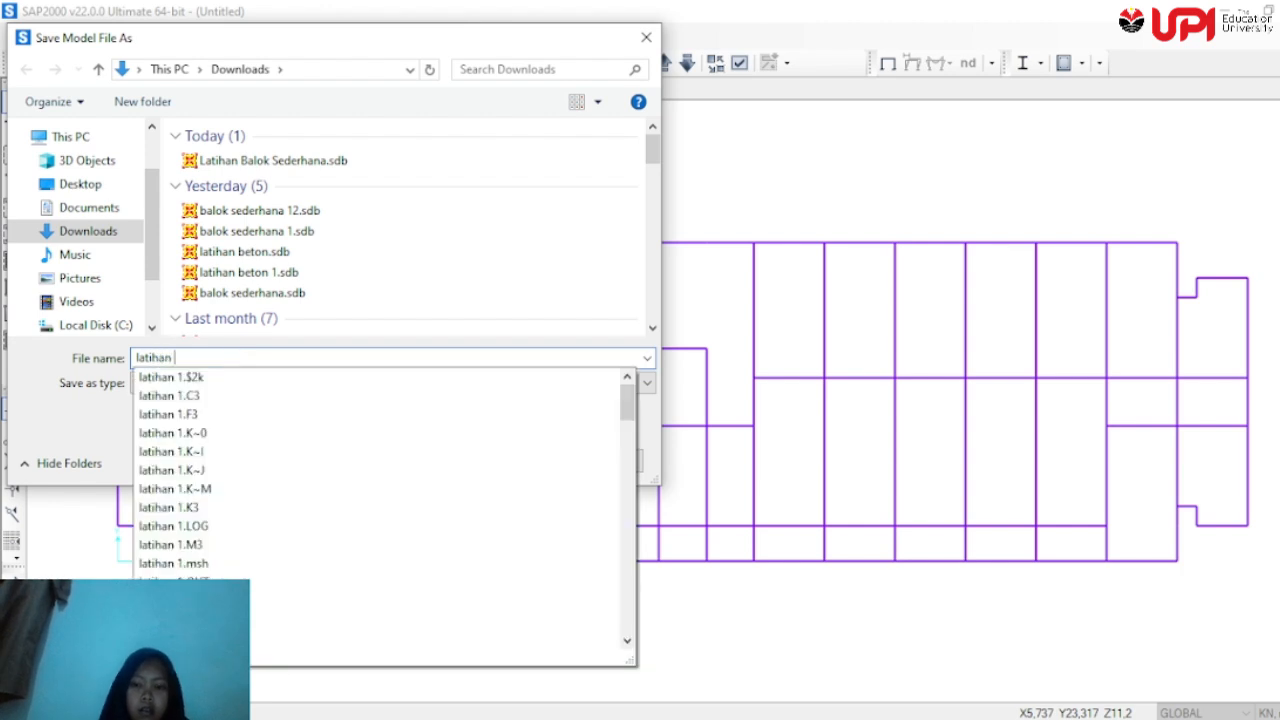
text(pemodelan gedung C)
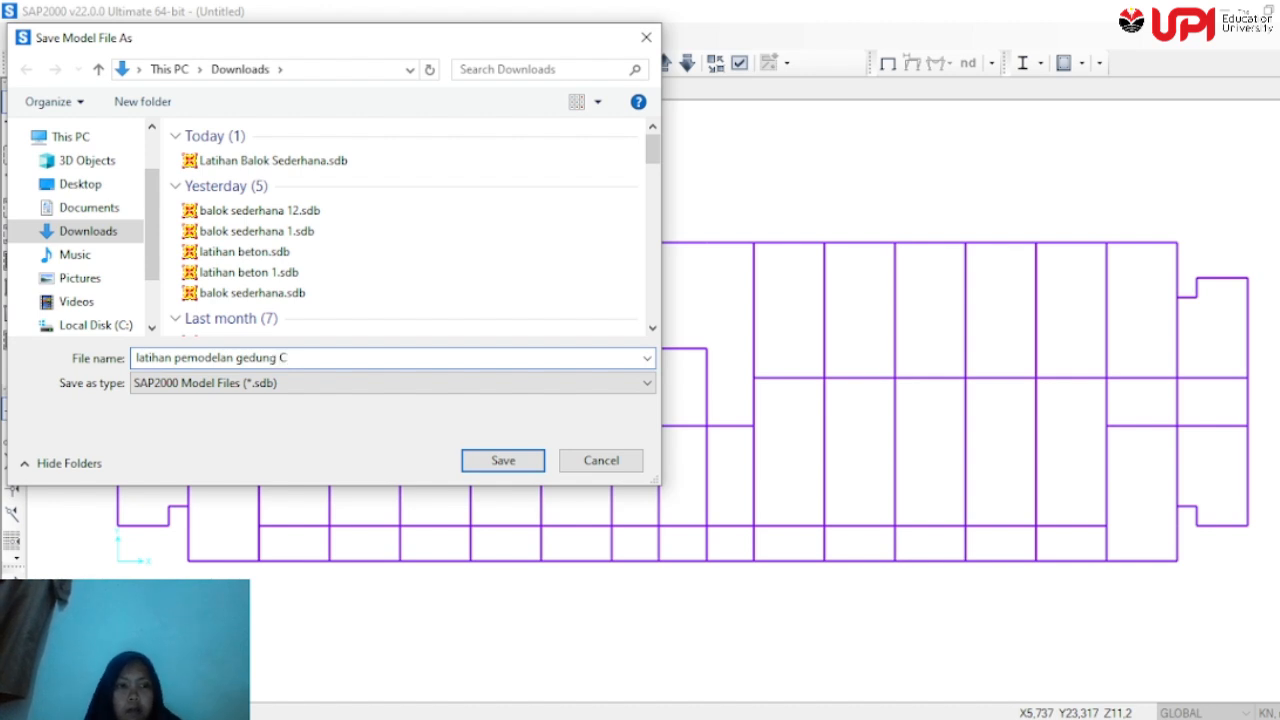
click(498, 459)
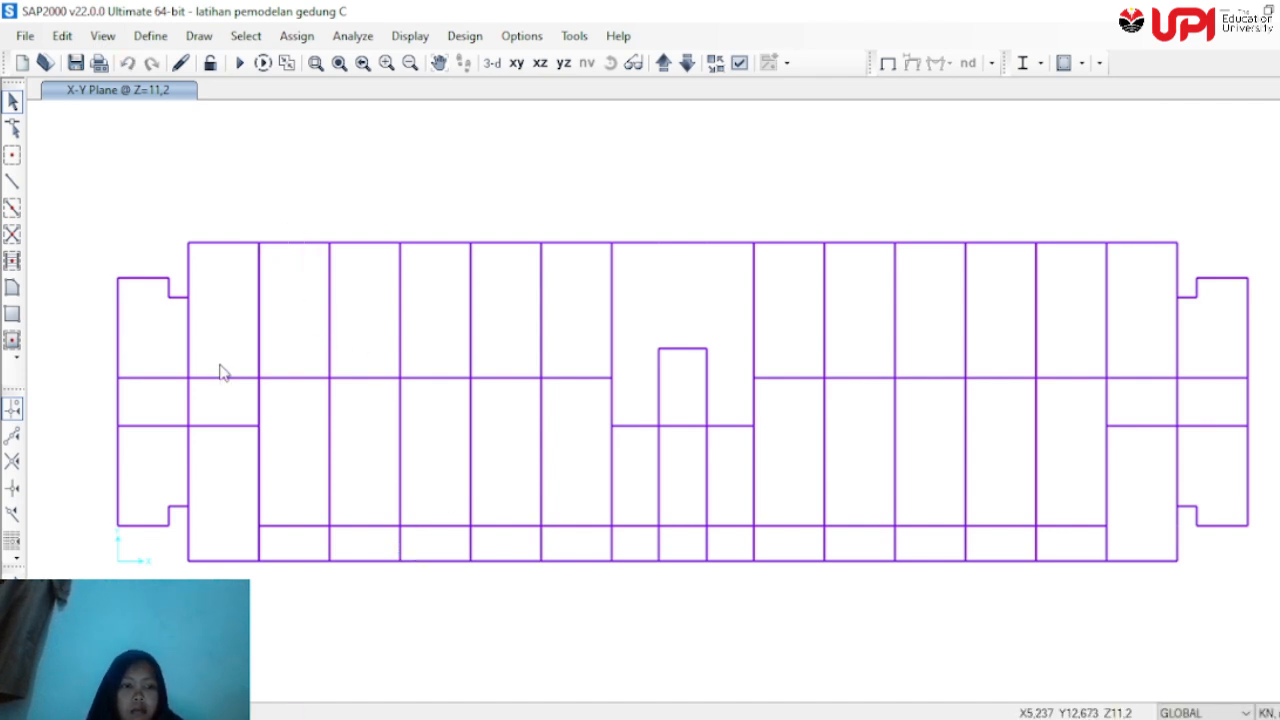
Delete the interior secondary beams in the four large bays on either side of the central bay, including the leftover short stub
drag(256, 298, 257, 302)
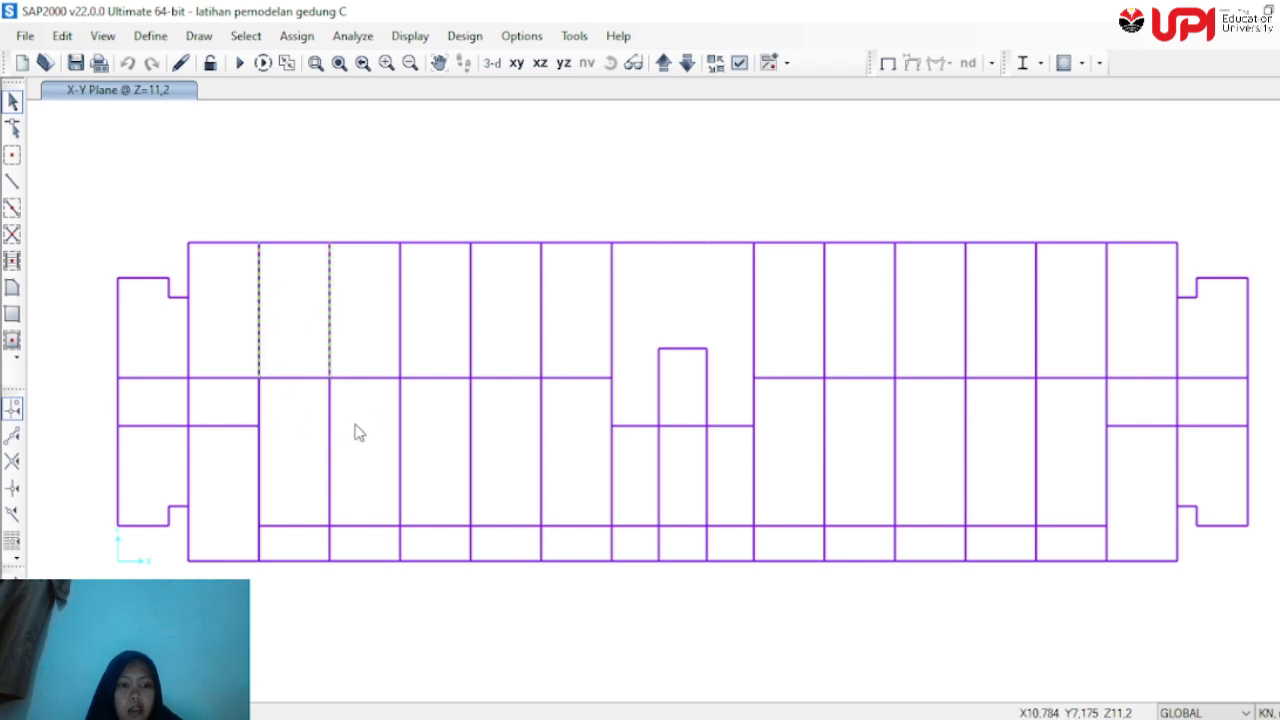
drag(366, 398, 259, 365)
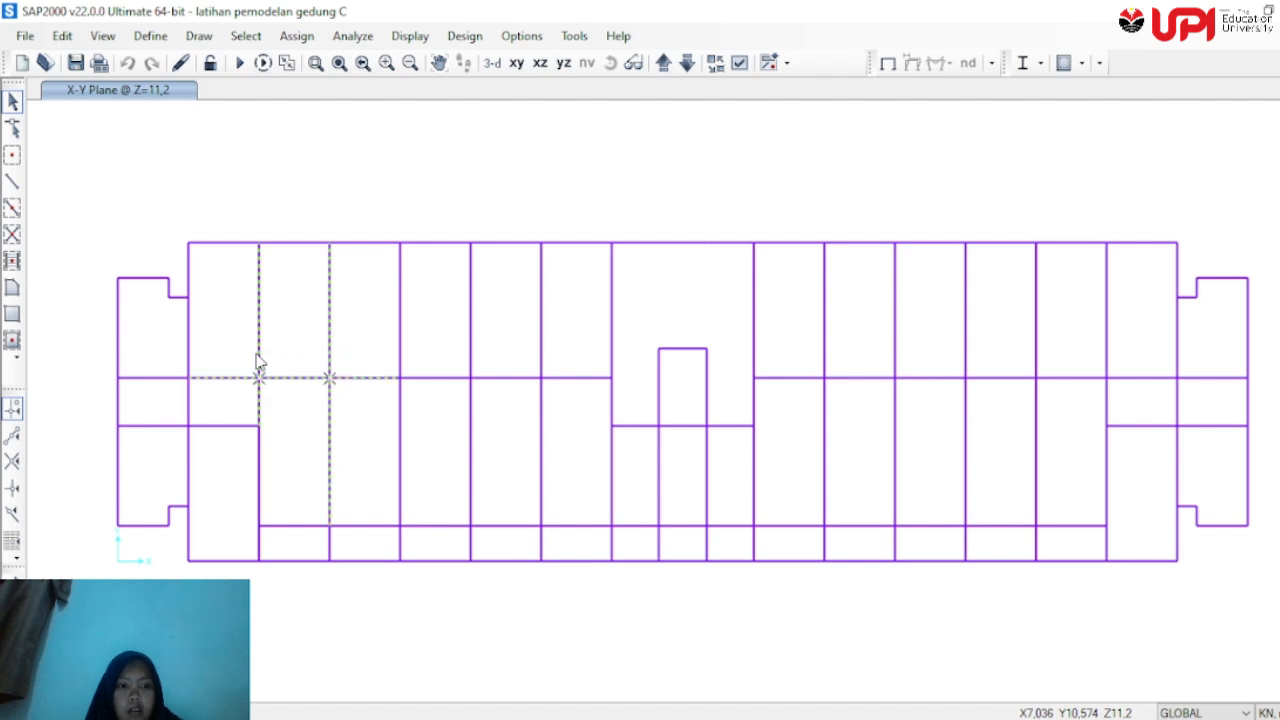
click(225, 425)
drag(371, 537, 232, 472)
drag(563, 352, 445, 383)
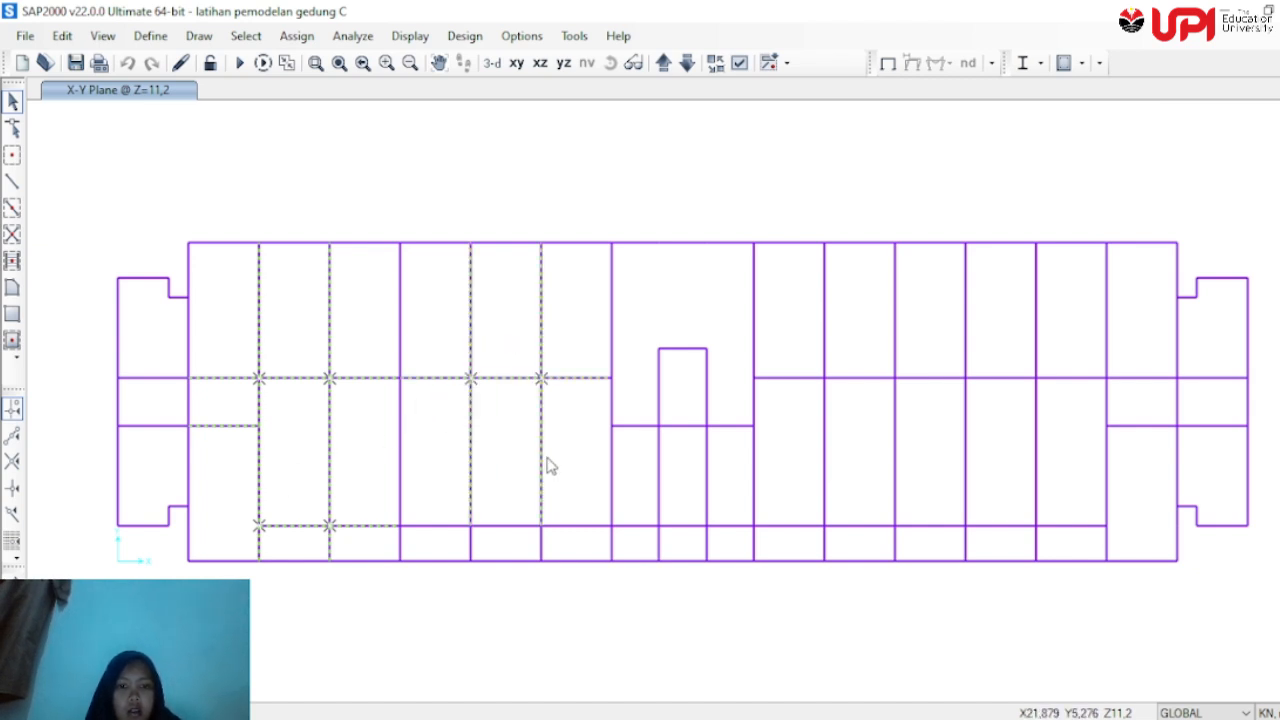
drag(551, 461, 453, 539)
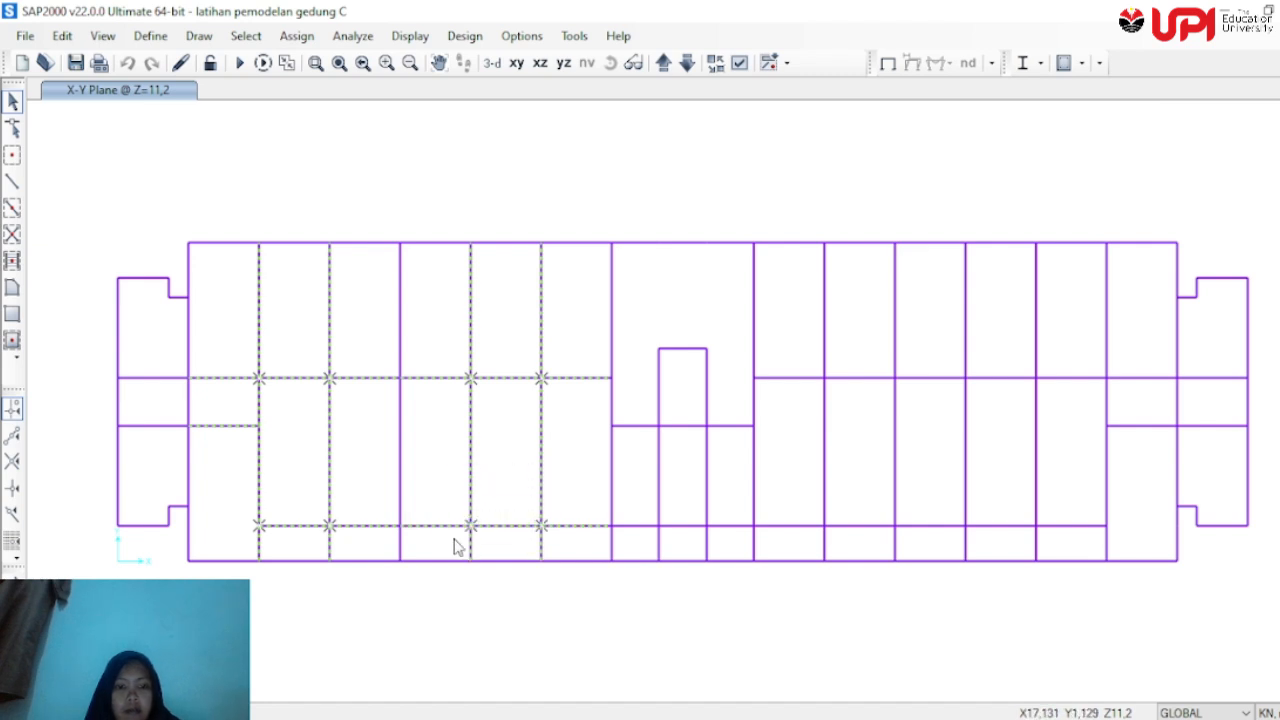
drag(922, 318, 805, 425)
drag(920, 486, 808, 558)
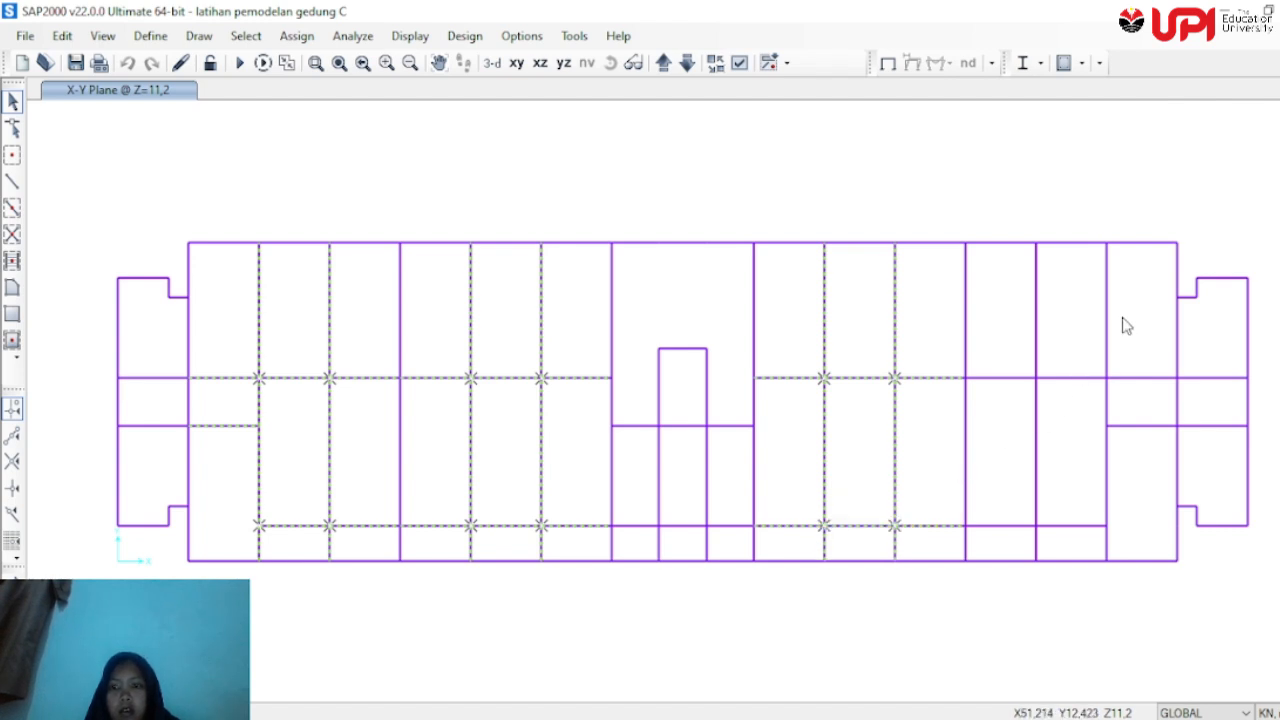
drag(1122, 318, 1006, 397)
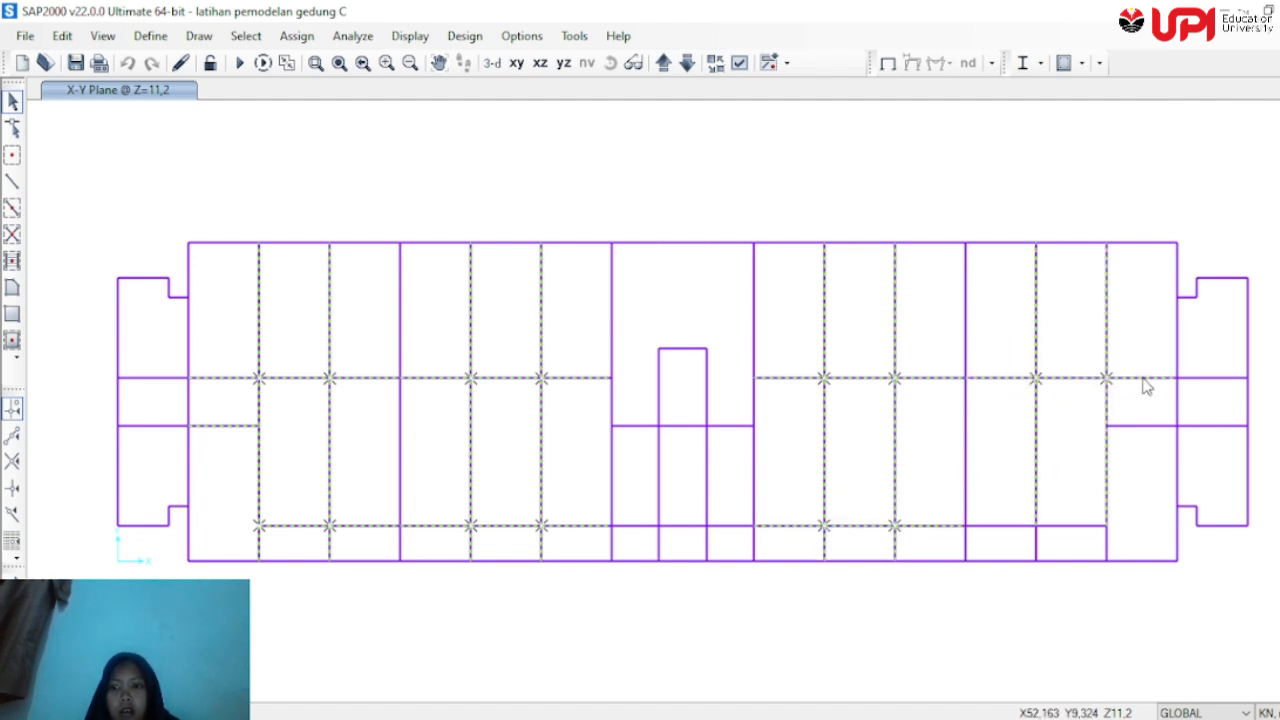
click(1045, 526)
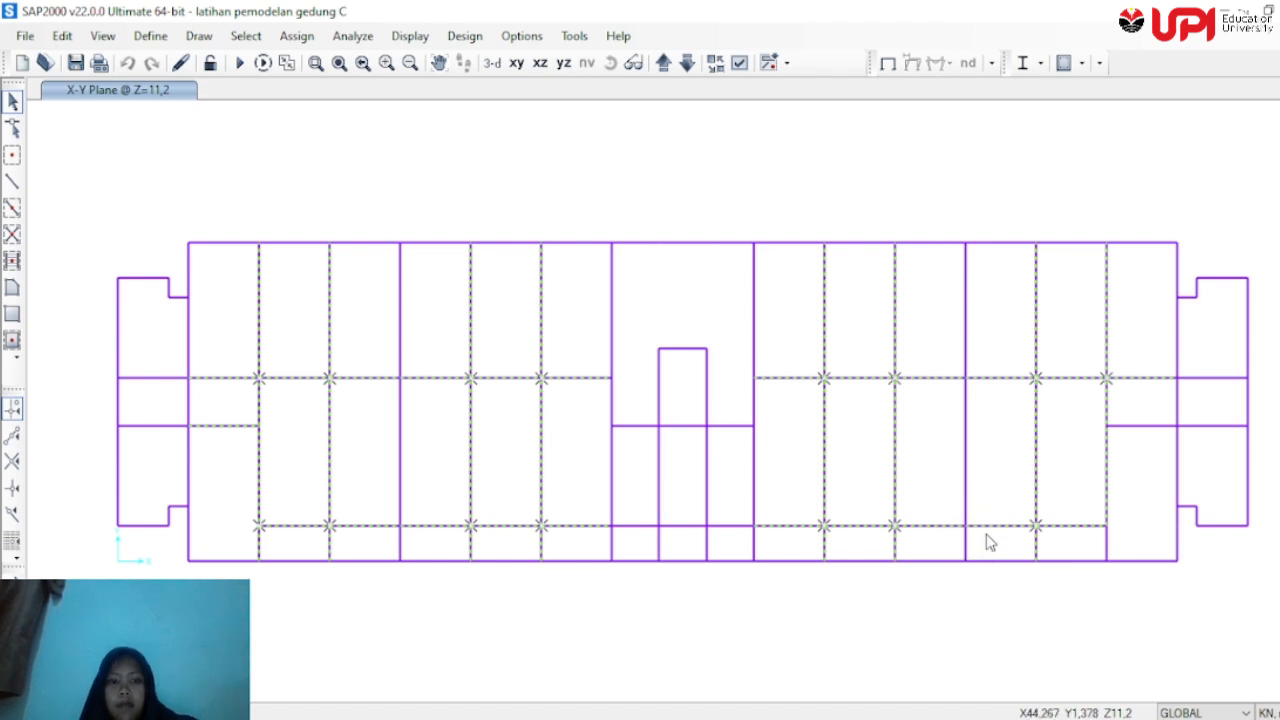
click(1107, 526)
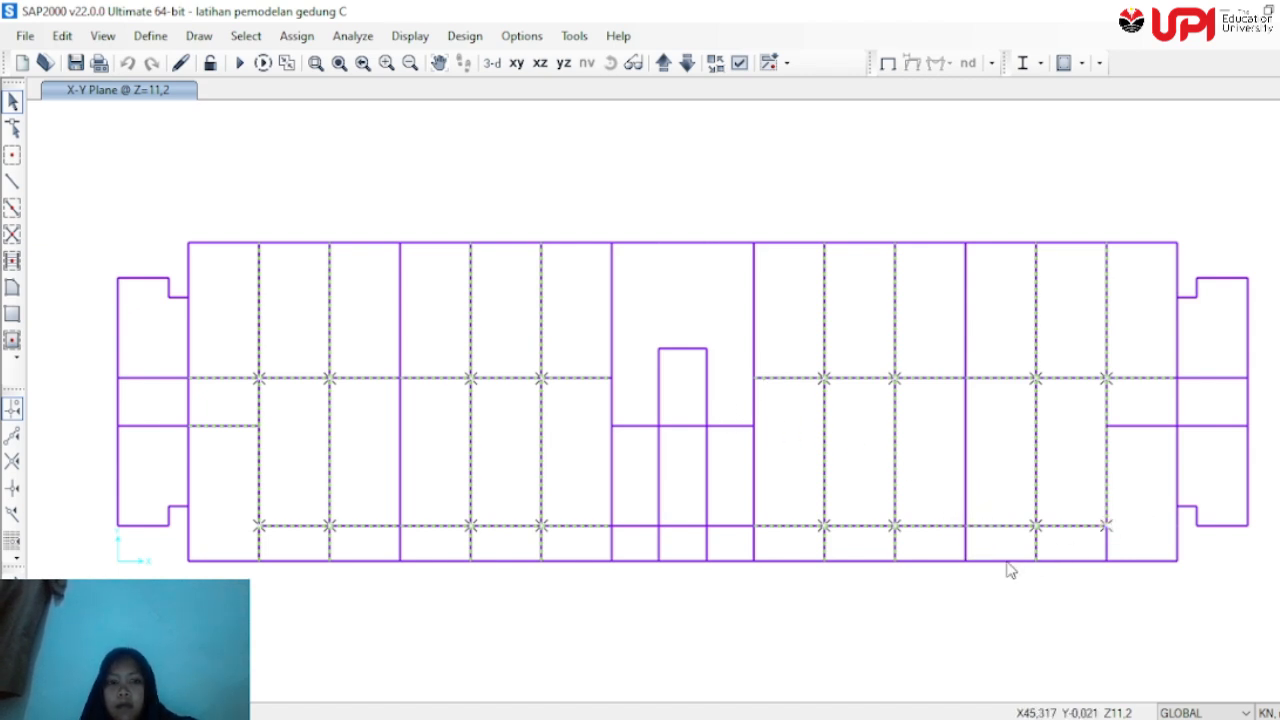
click(1138, 428)
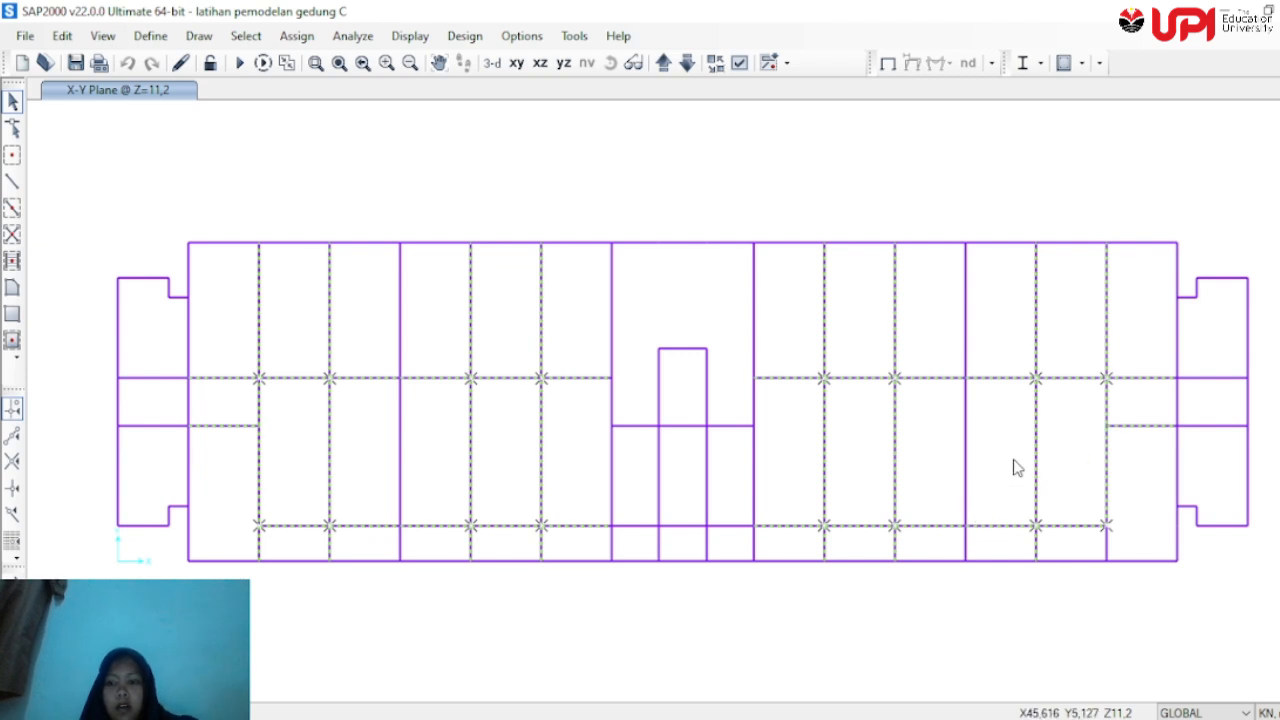
key(Delete)
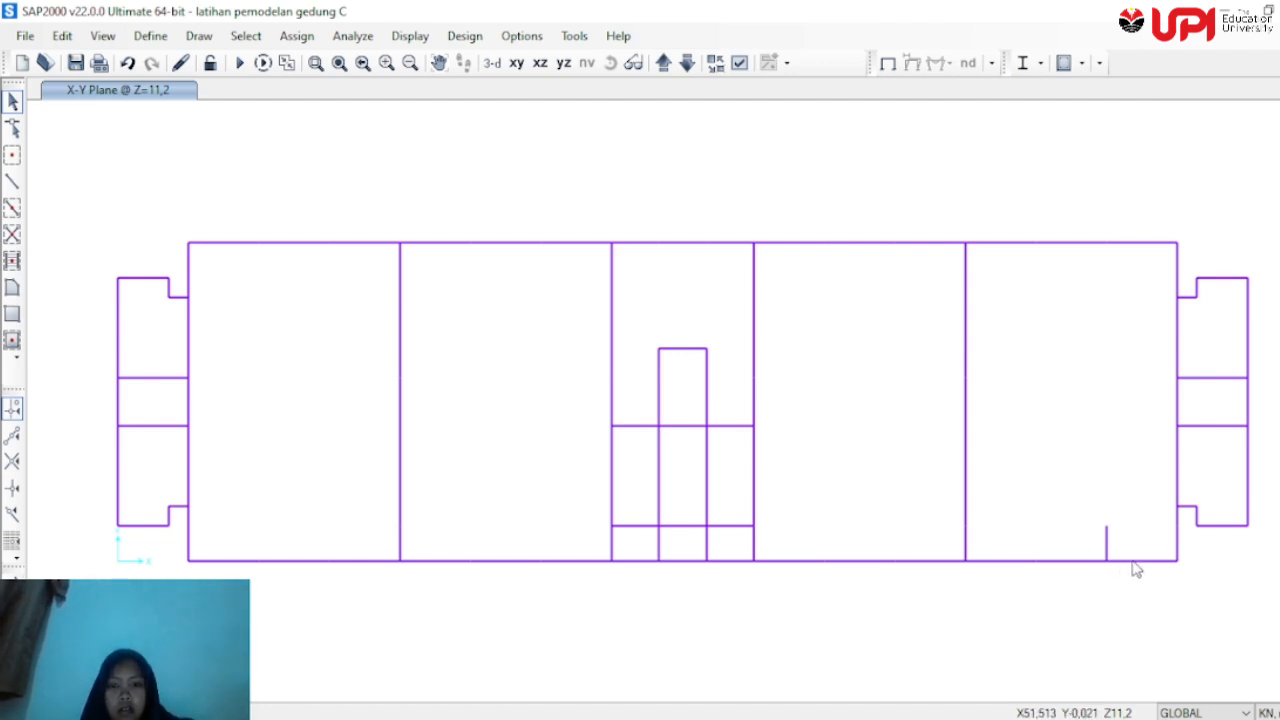
drag(1137, 542, 1080, 514)
key(Delete)
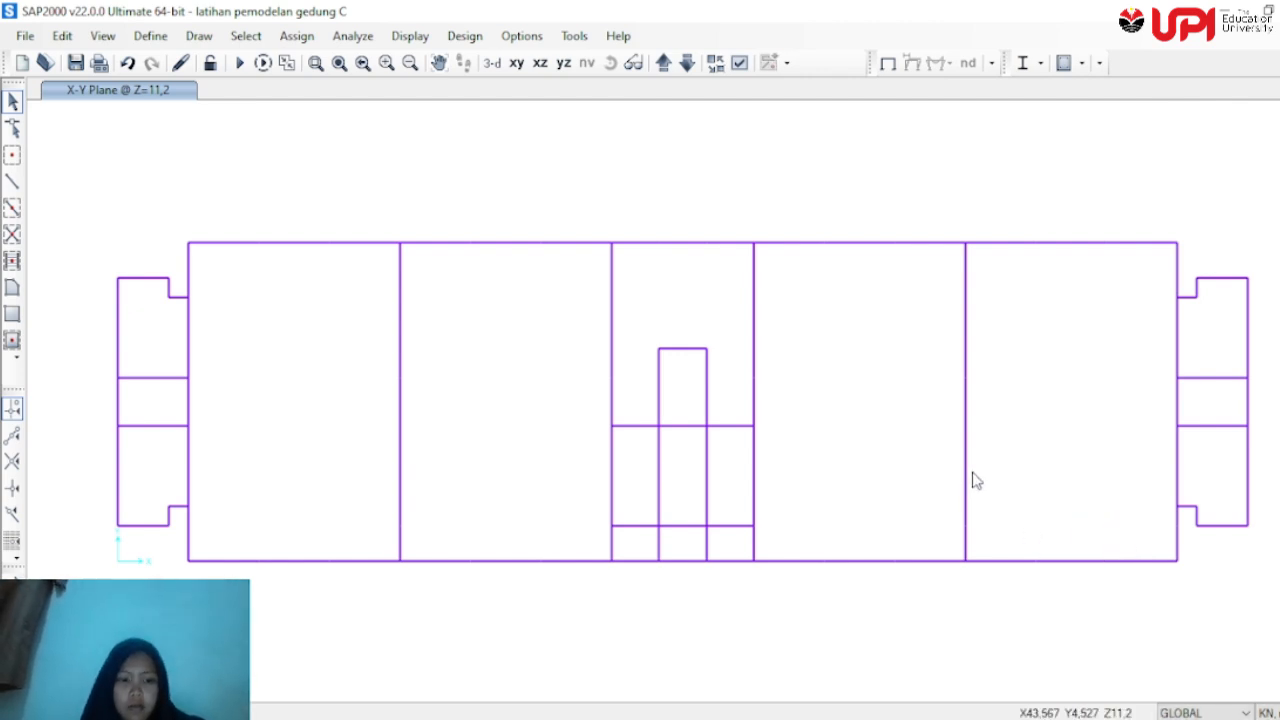
Delete all interior beams inside the central bay of the Z=11,2 plan, keeping its perimeter beams
drag(705, 306, 647, 550)
drag(723, 538, 695, 336)
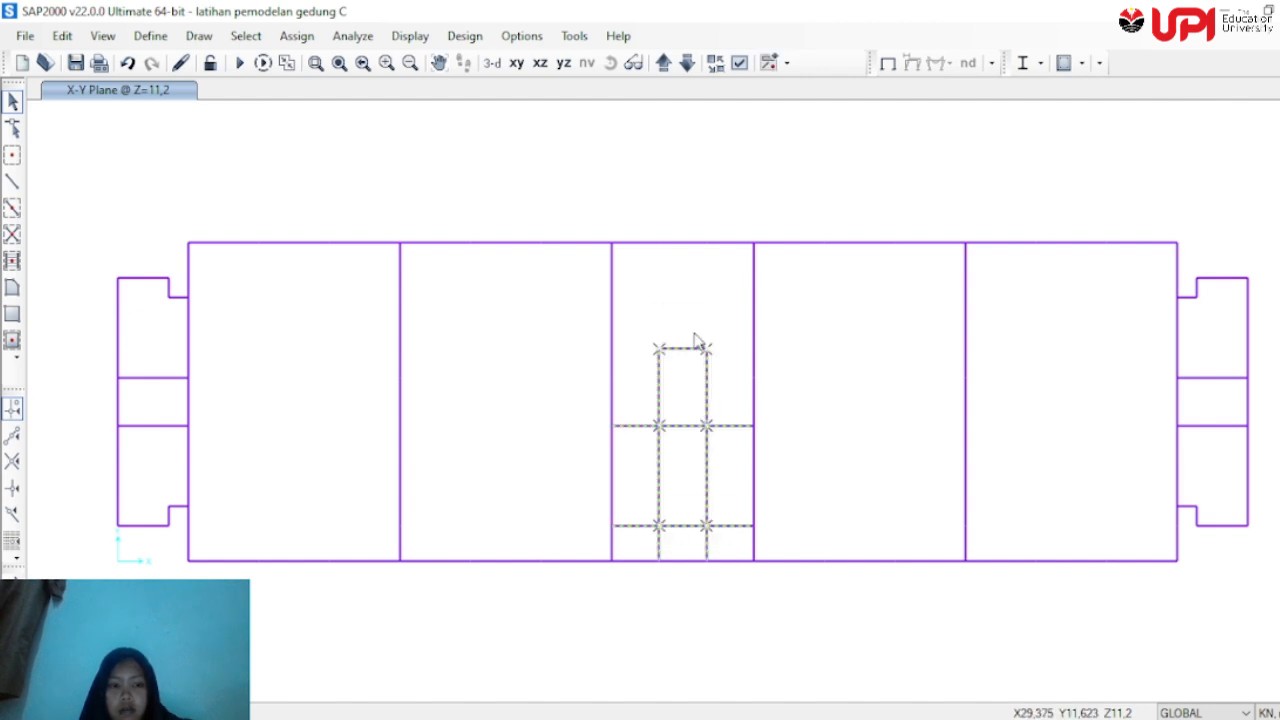
key(Delete)
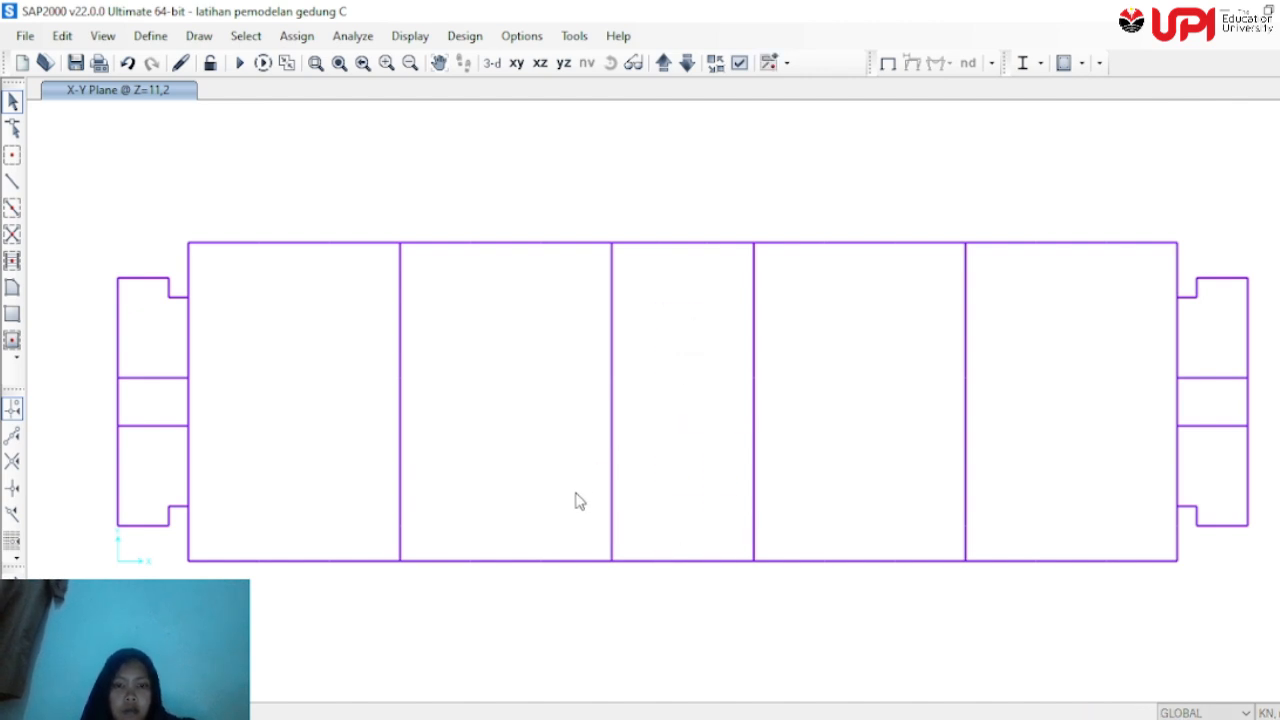
Delete the two horizontal interior beams in each of the outer wings at both ends of the building
drag(165, 450, 155, 344)
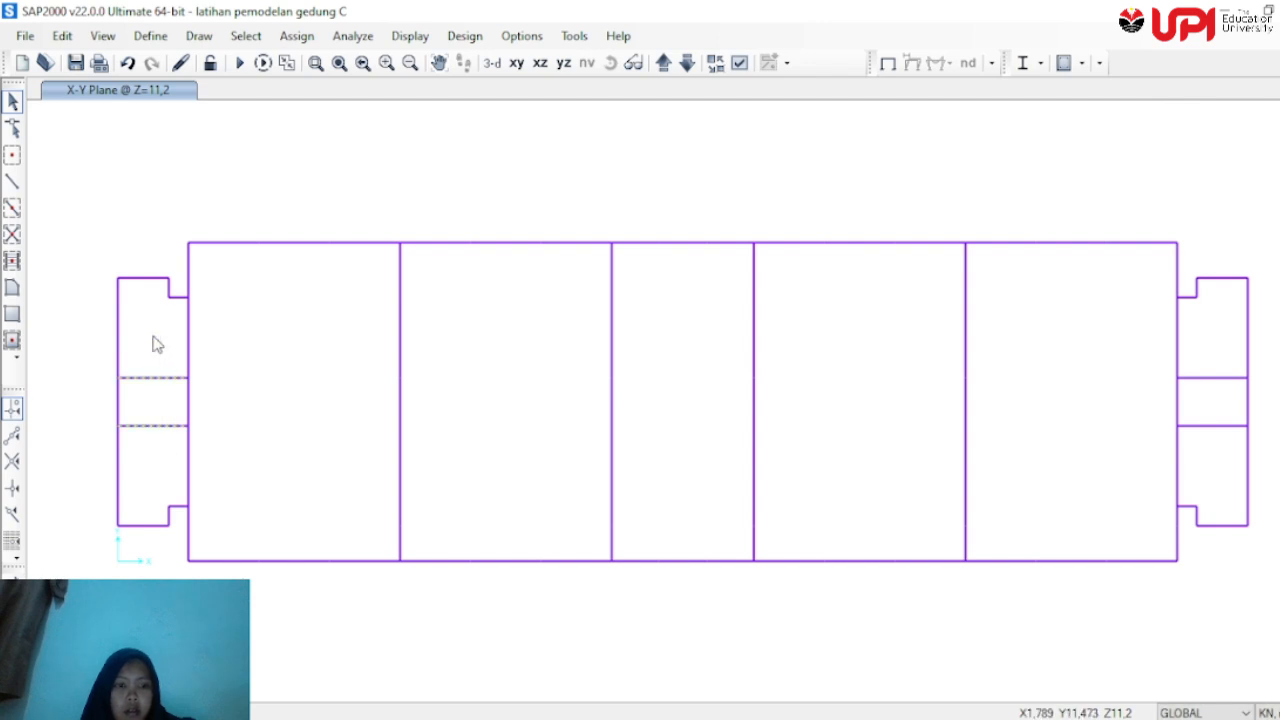
drag(1212, 445, 1192, 376)
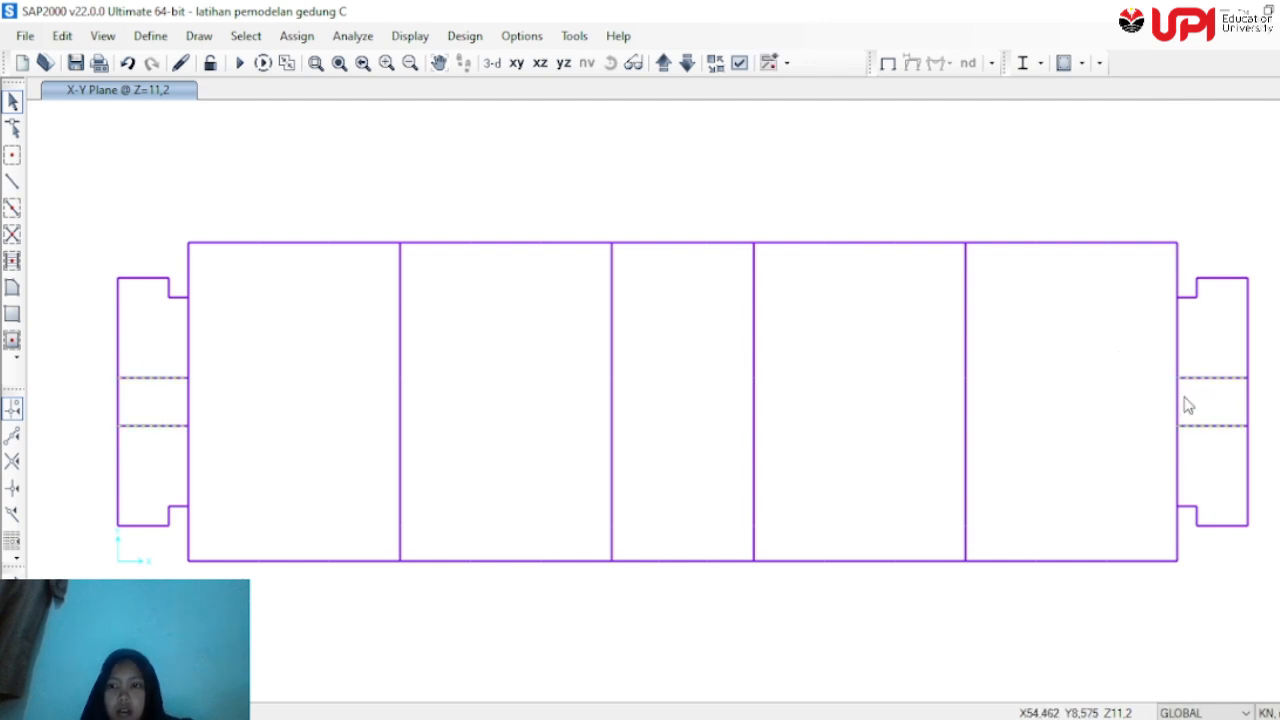
key(Delete)
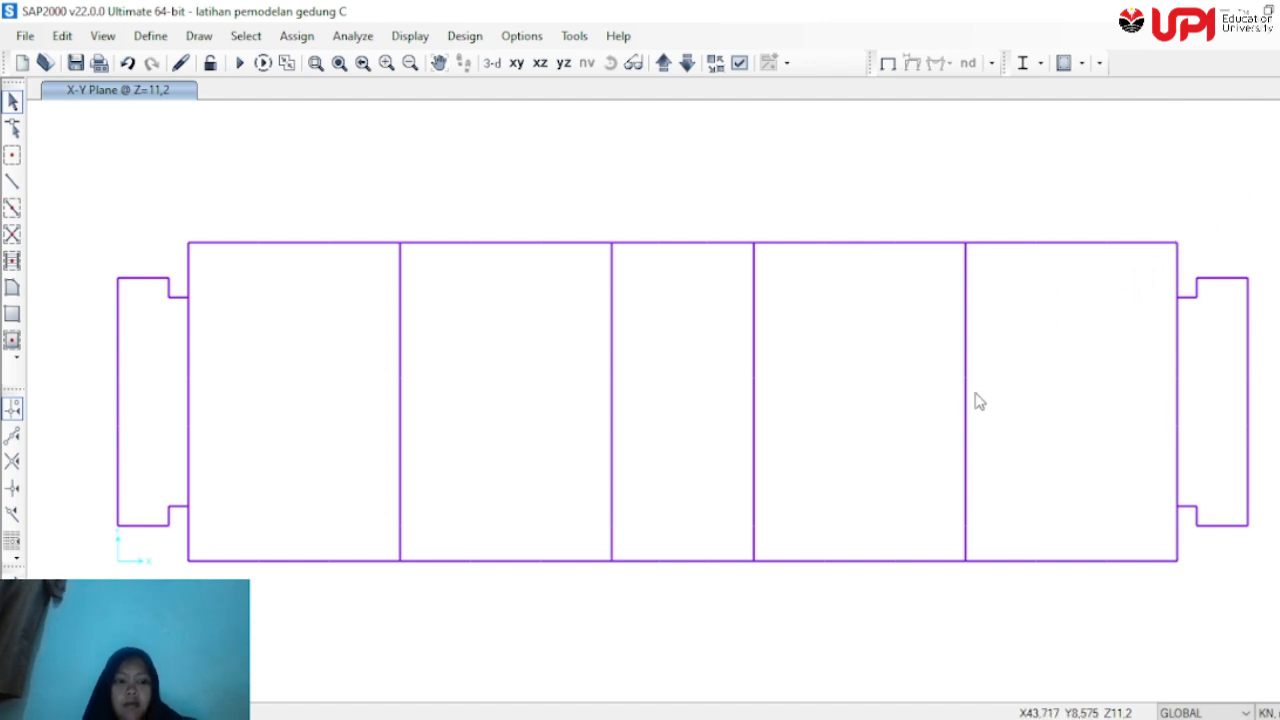
click(255, 36)
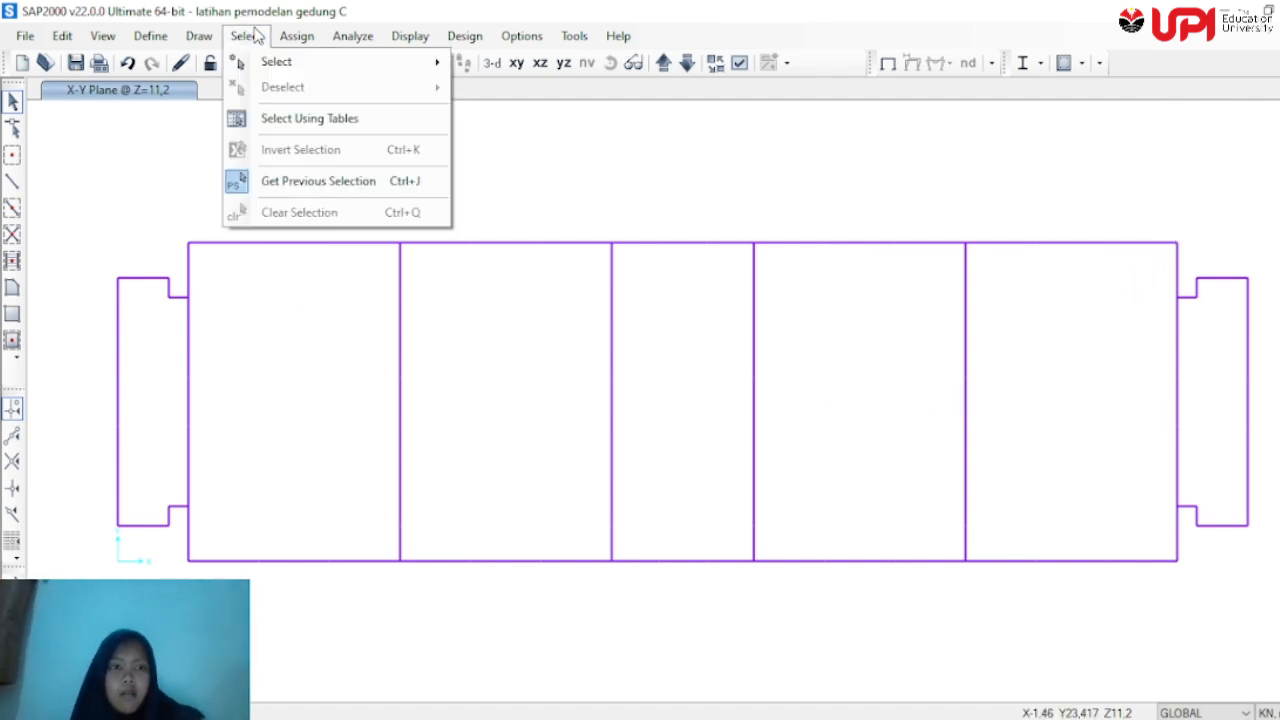
mouse_move(360, 63)
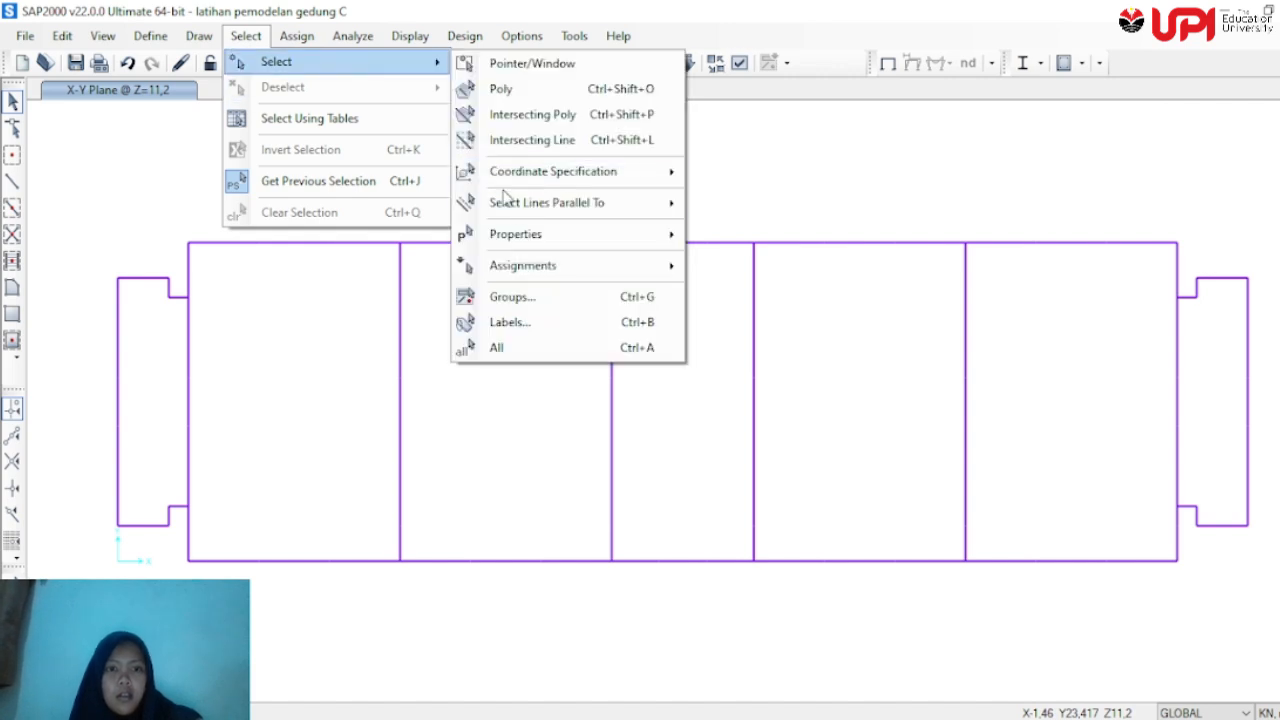
mouse_move(526, 234)
click(768, 261)
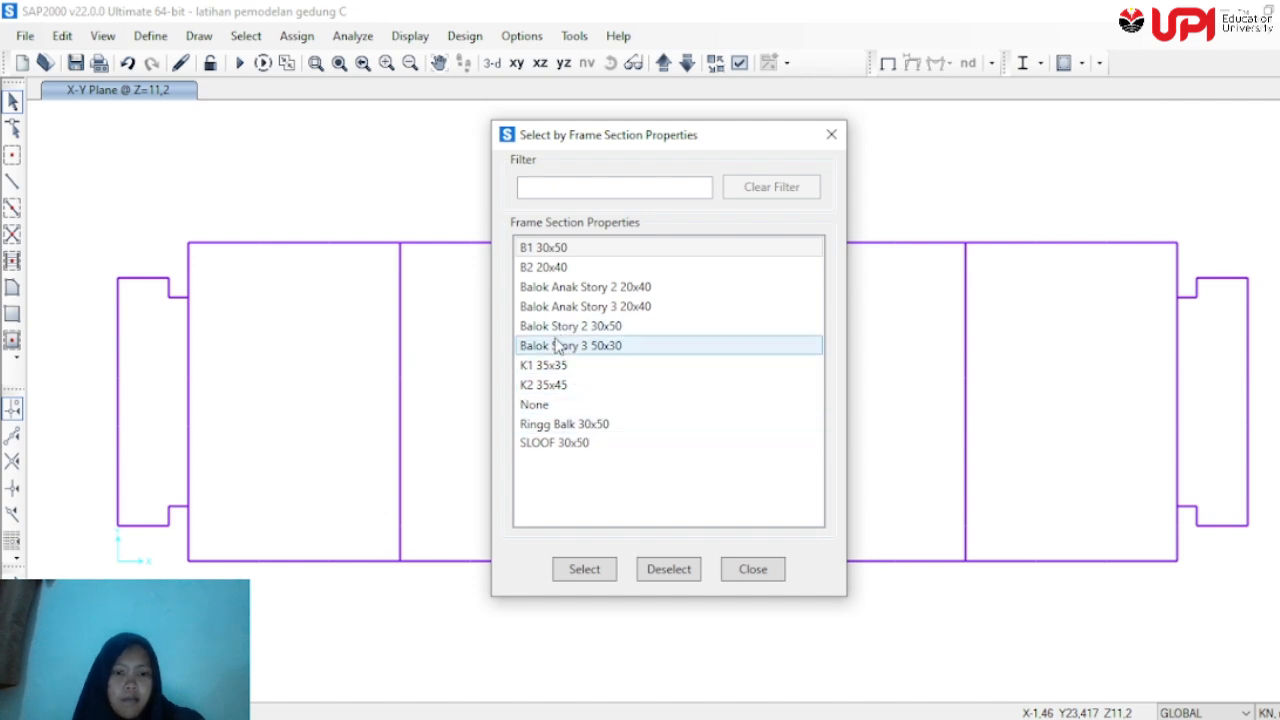
click(548, 386)
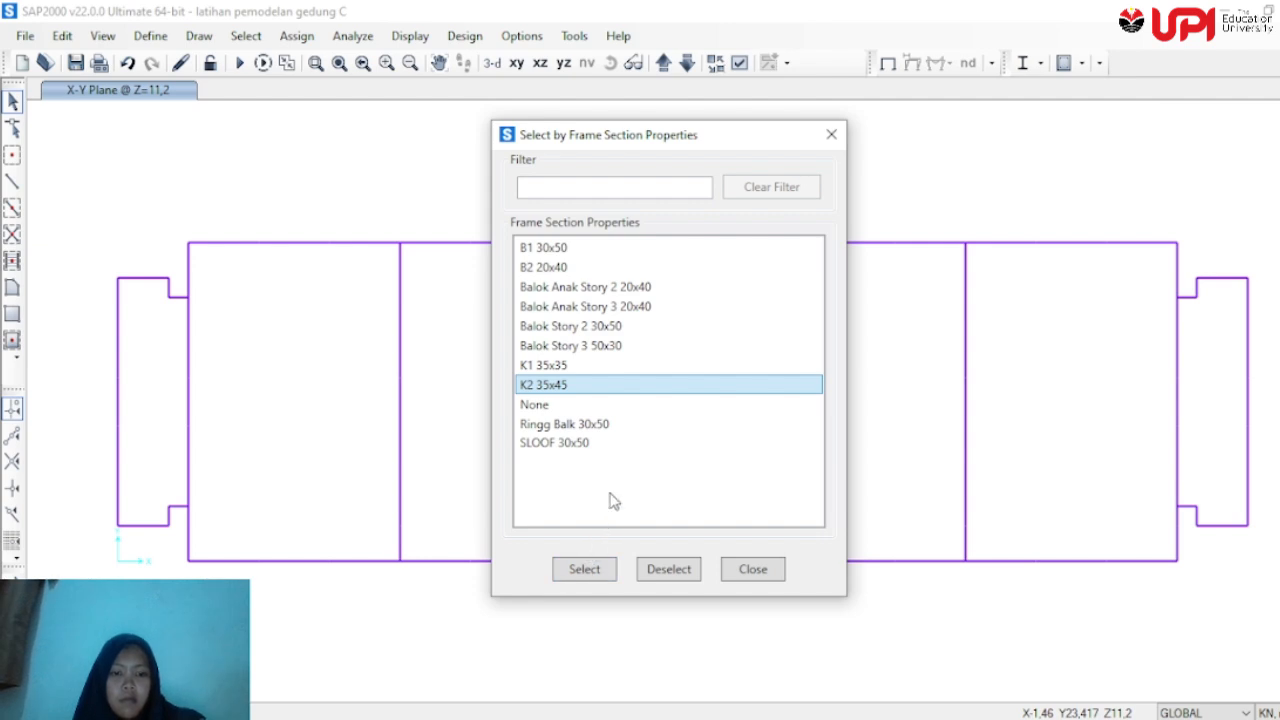
click(838, 138)
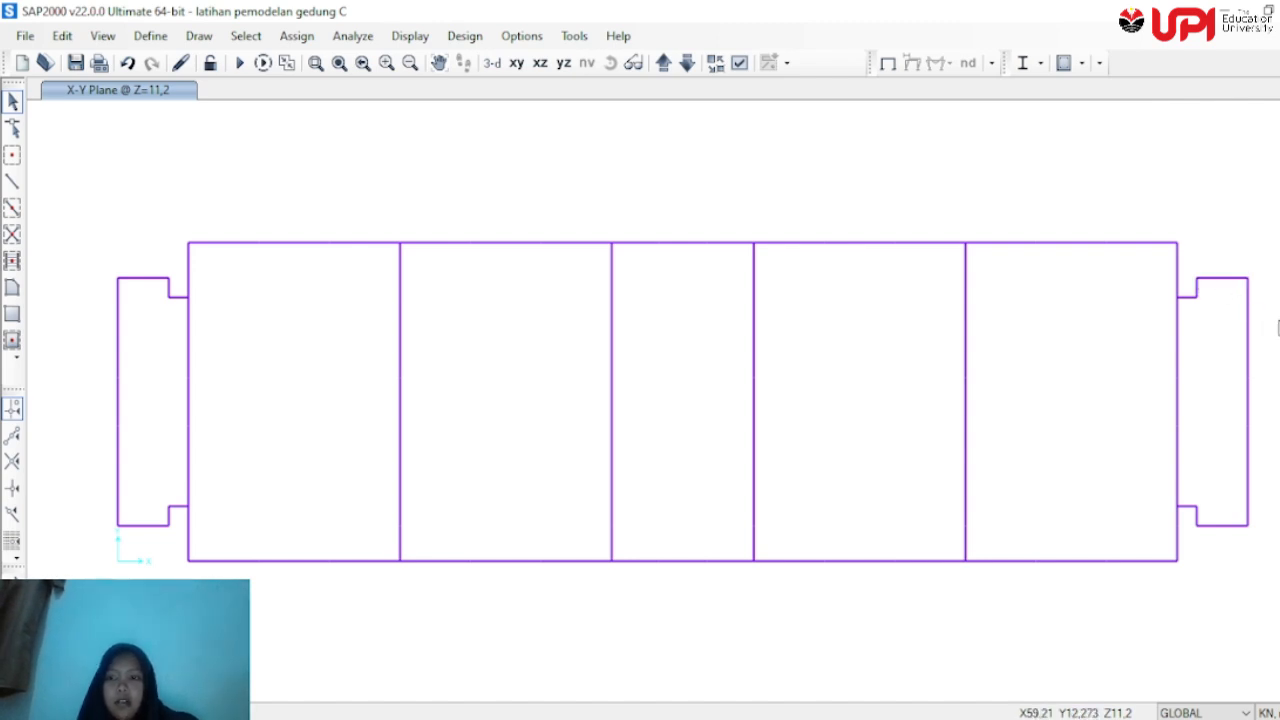
drag(1272, 322, 84, 350)
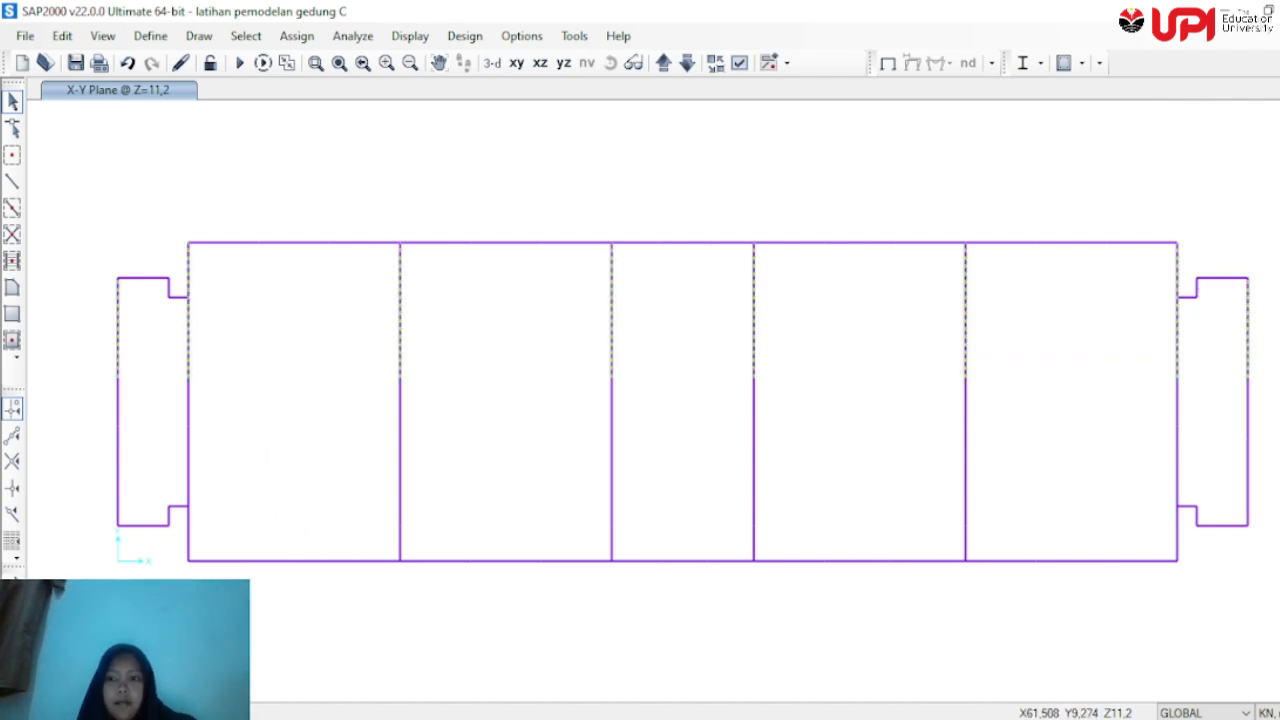
drag(1270, 402, 83, 453)
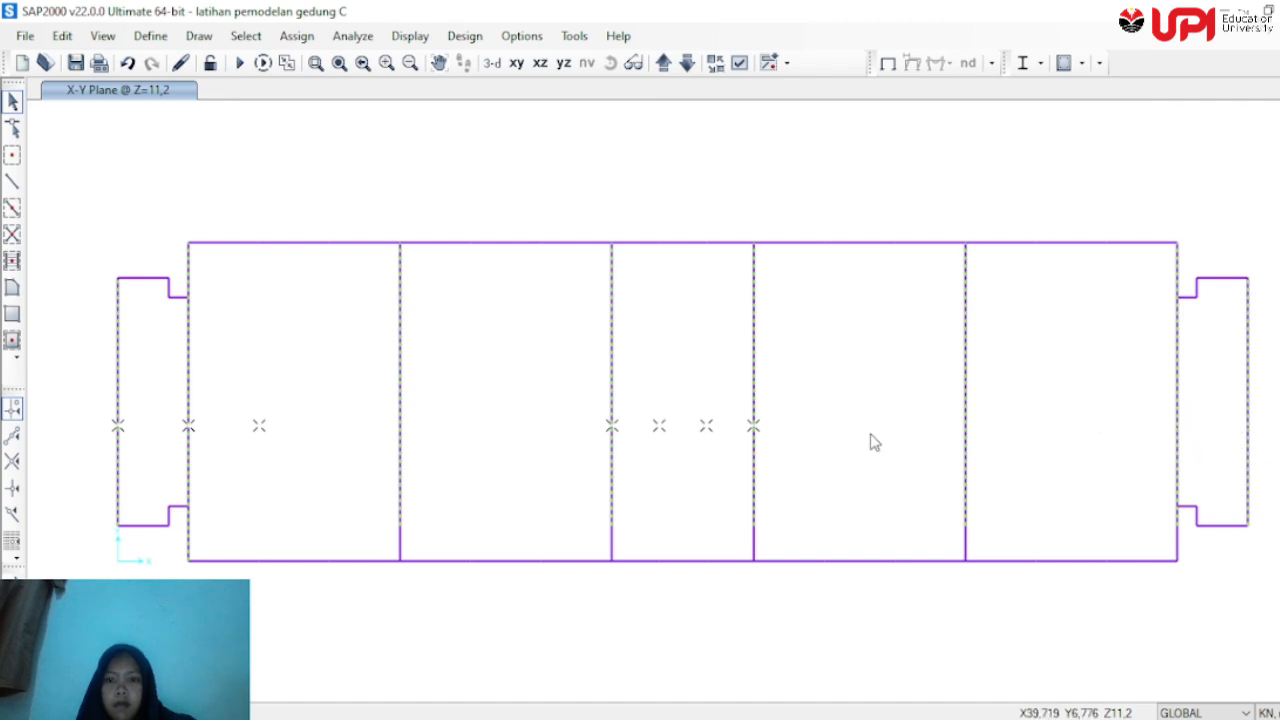
drag(740, 430, 648, 436)
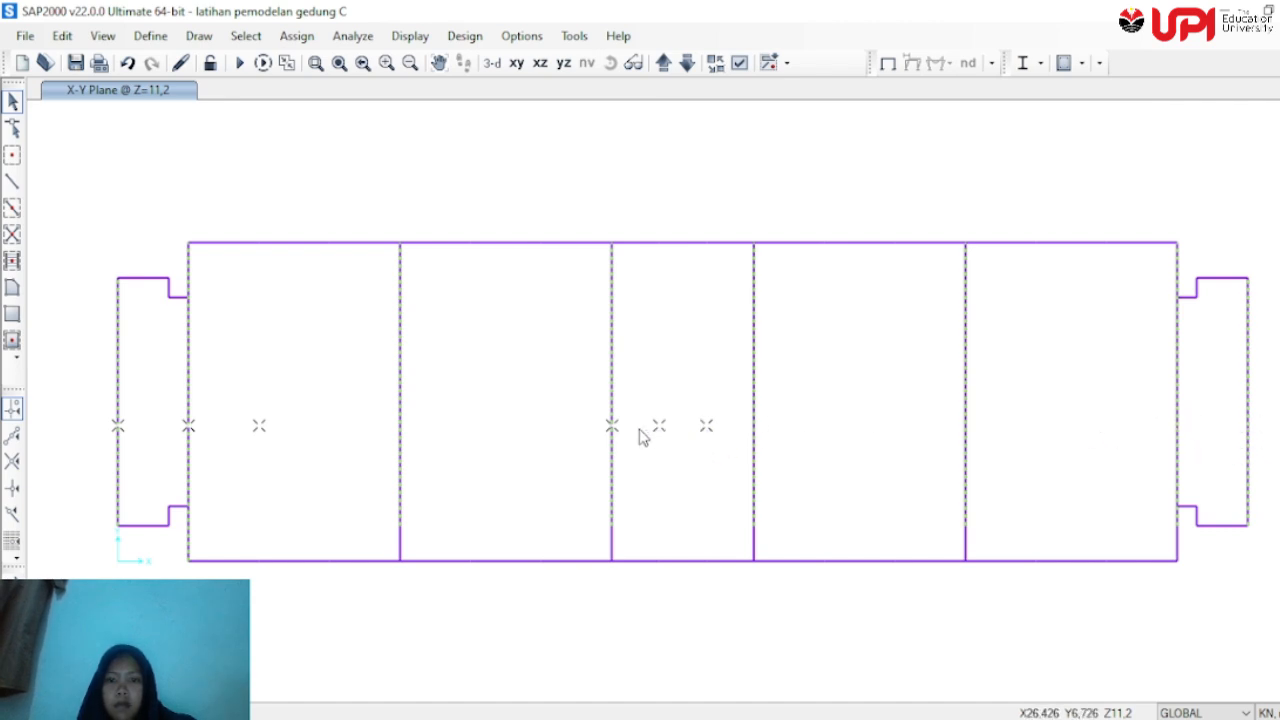
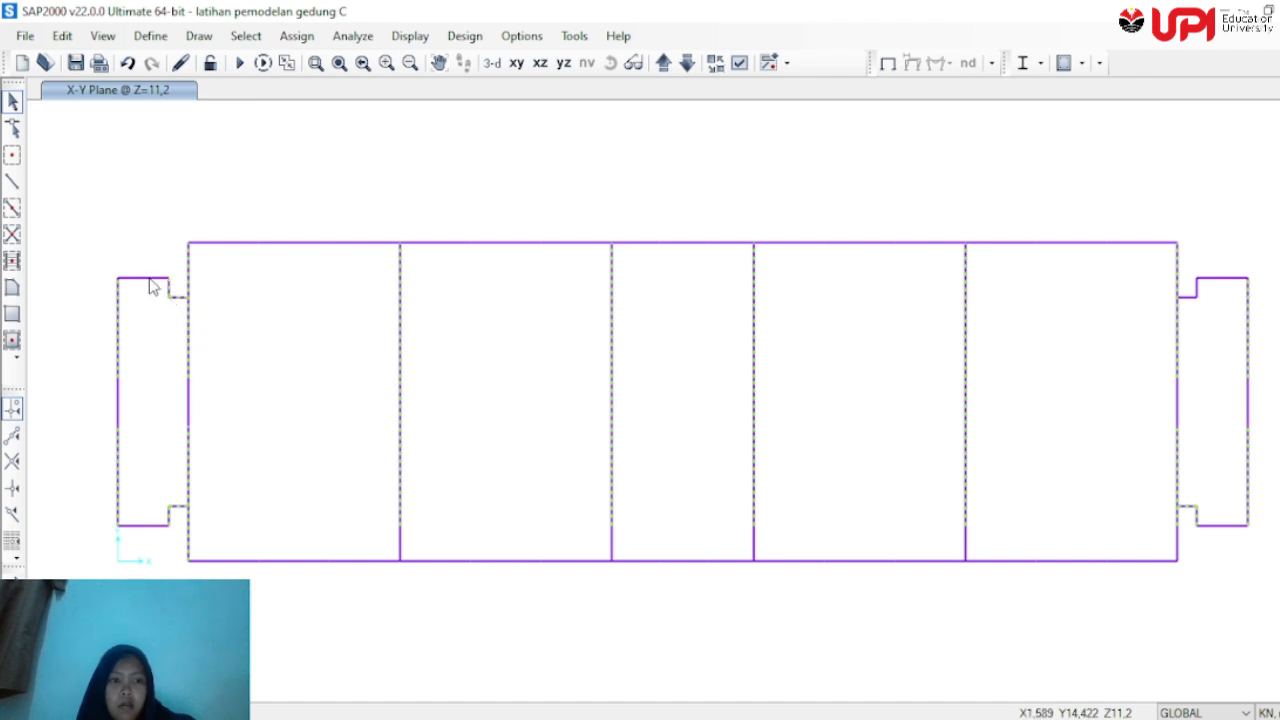
click(148, 279)
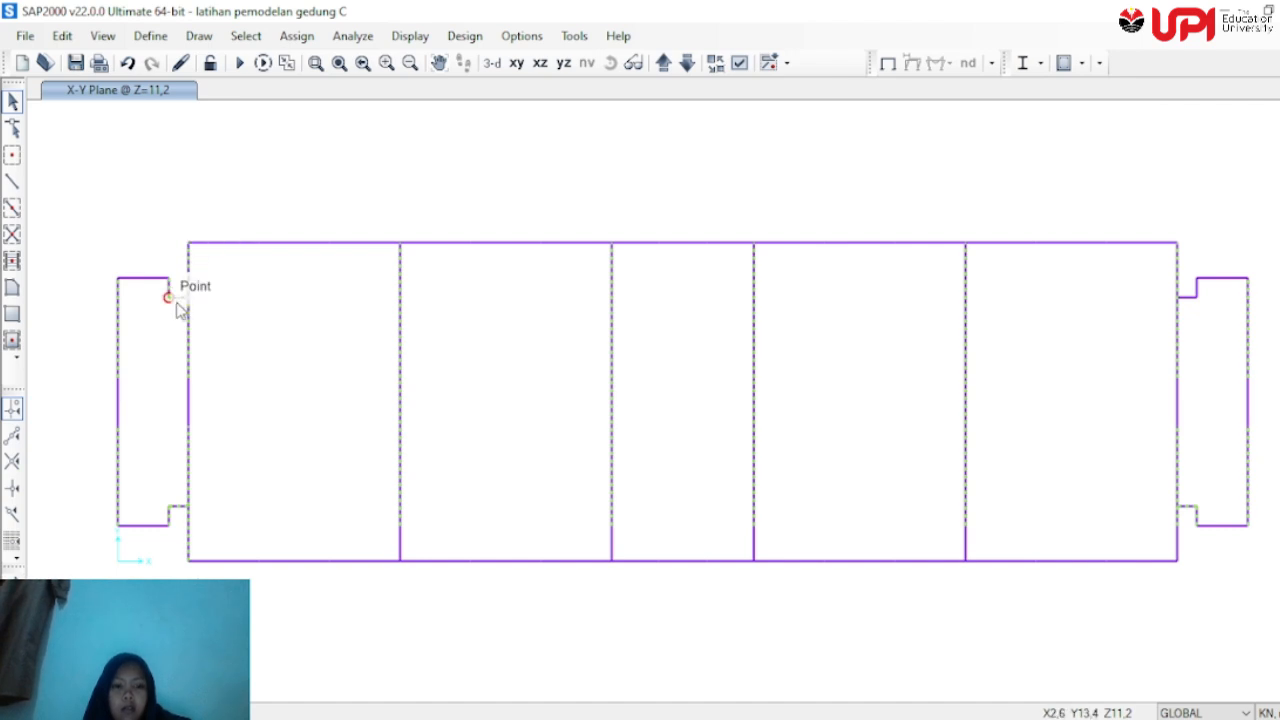
click(212, 263)
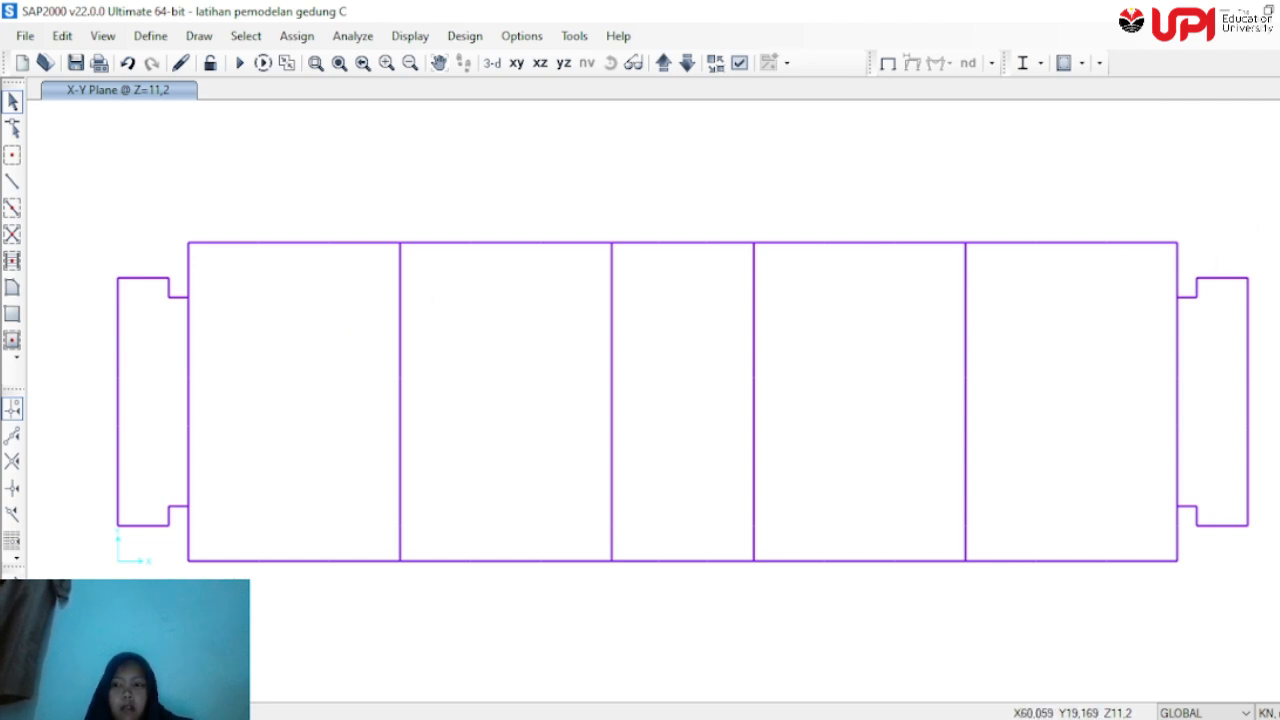
drag(1278, 184, 112, 600)
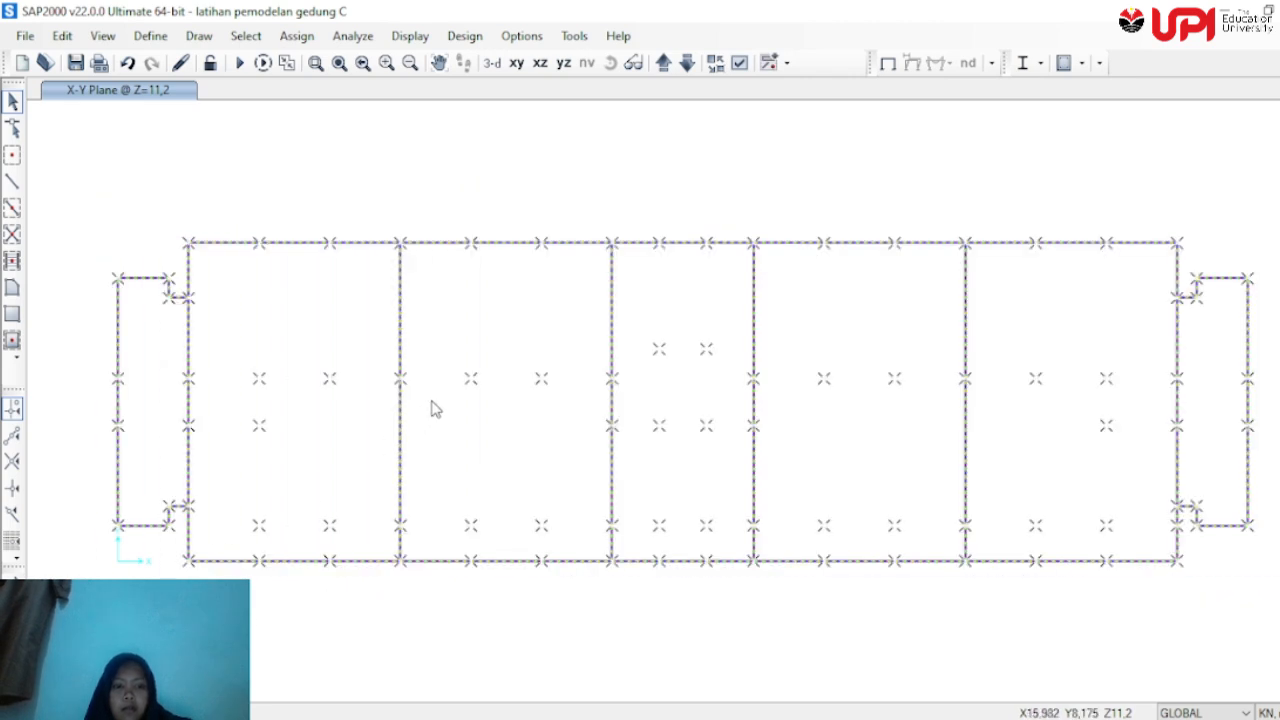
key(Escape)
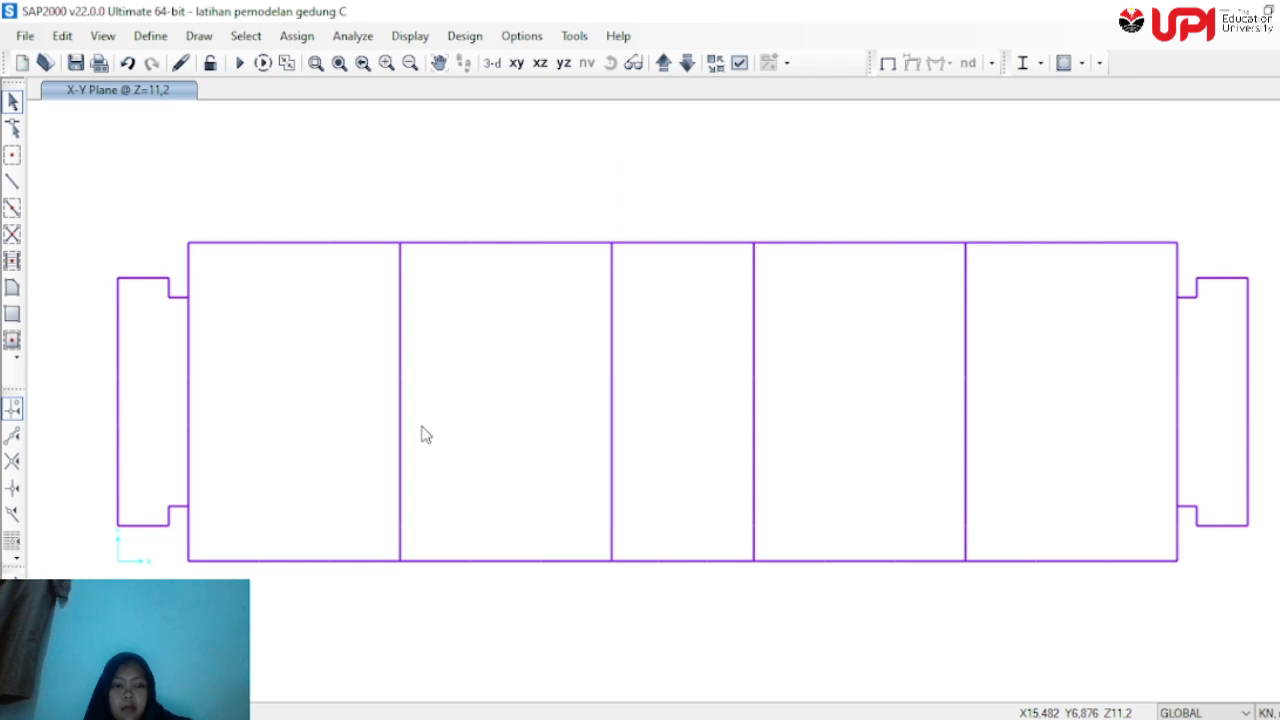
Select all frames with the K1 35x35 and K2 35x45 column sections and remove them from the view
click(259, 42)
click(259, 42)
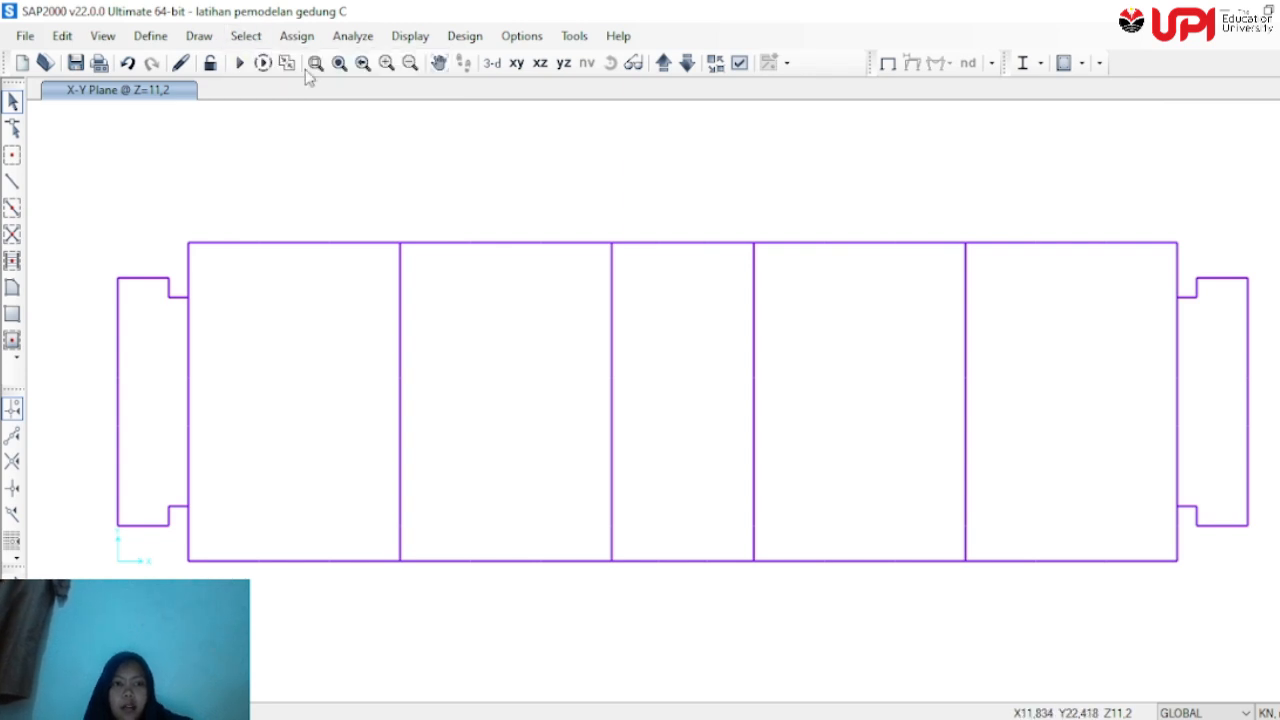
click(246, 37)
click(247, 38)
click(248, 40)
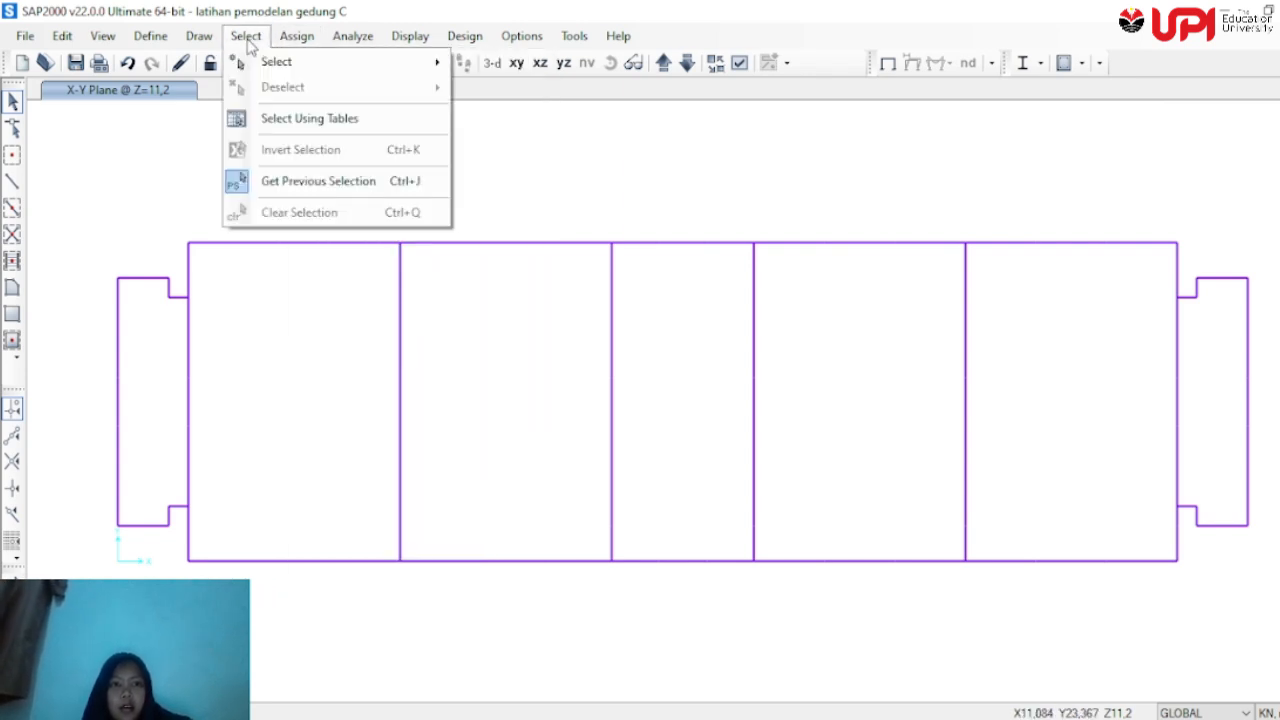
mouse_move(262, 61)
mouse_move(621, 238)
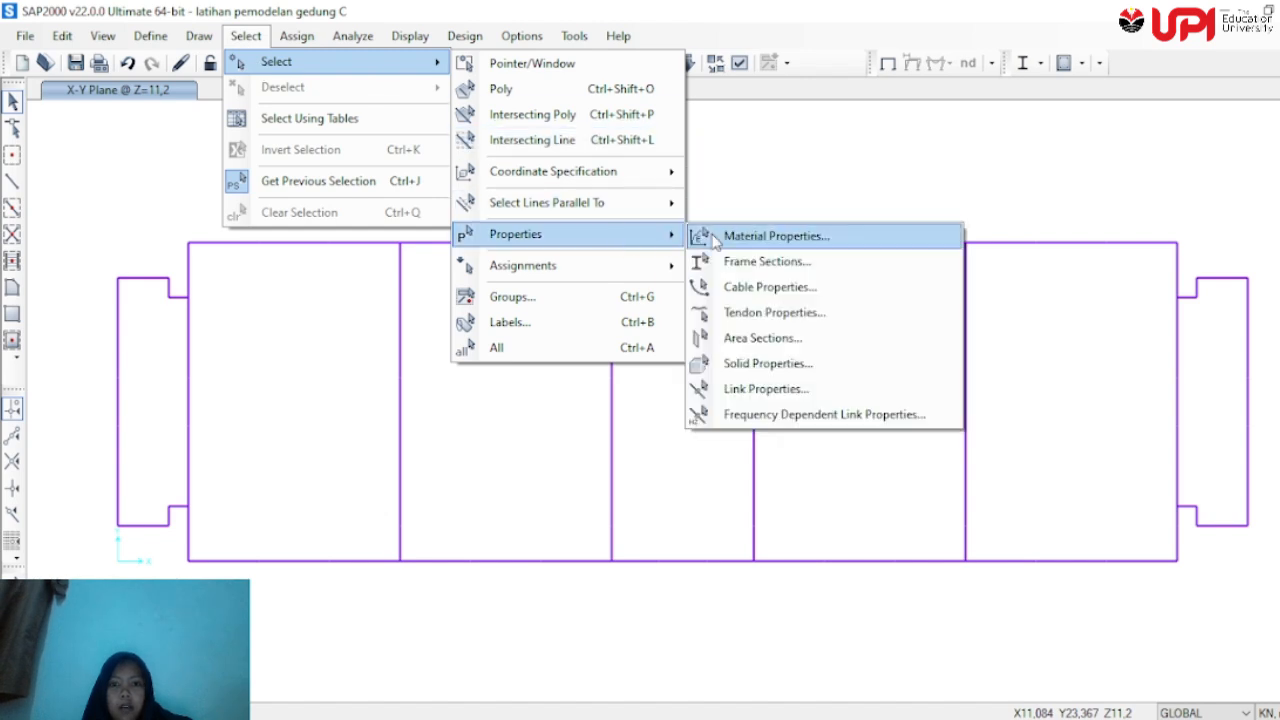
click(736, 261)
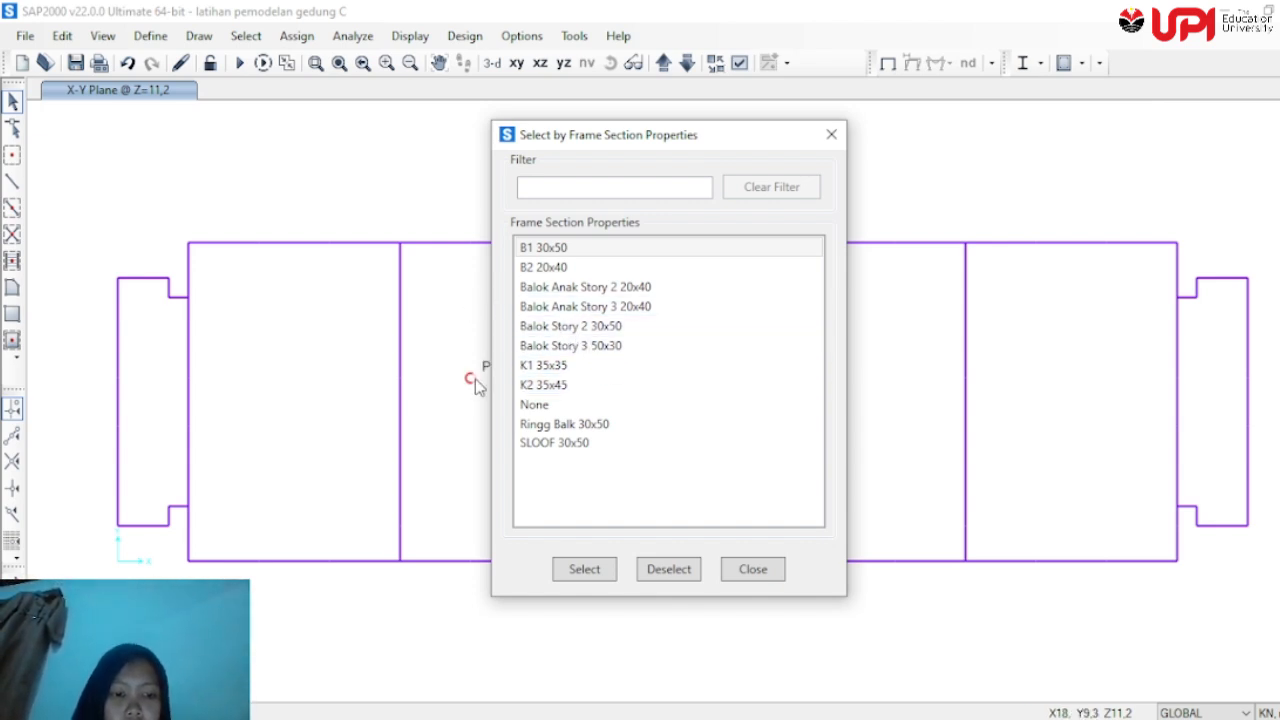
click(555, 366)
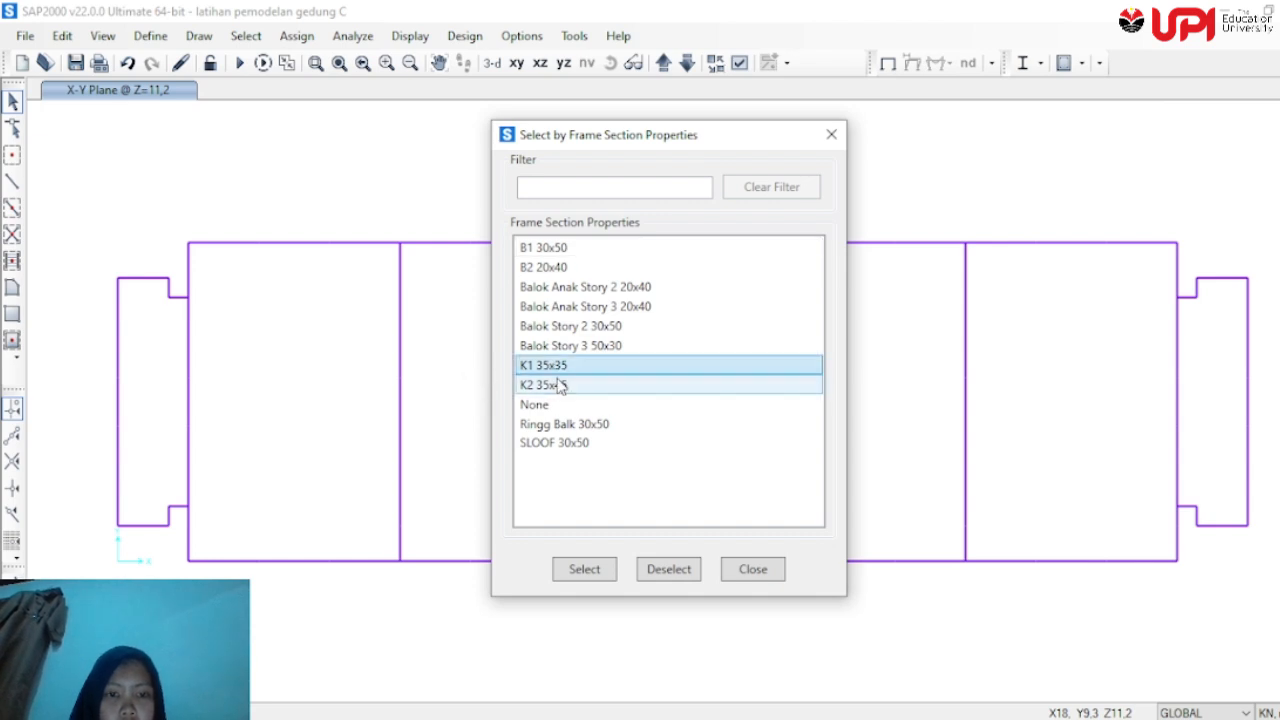
ctrl+click(560, 385)
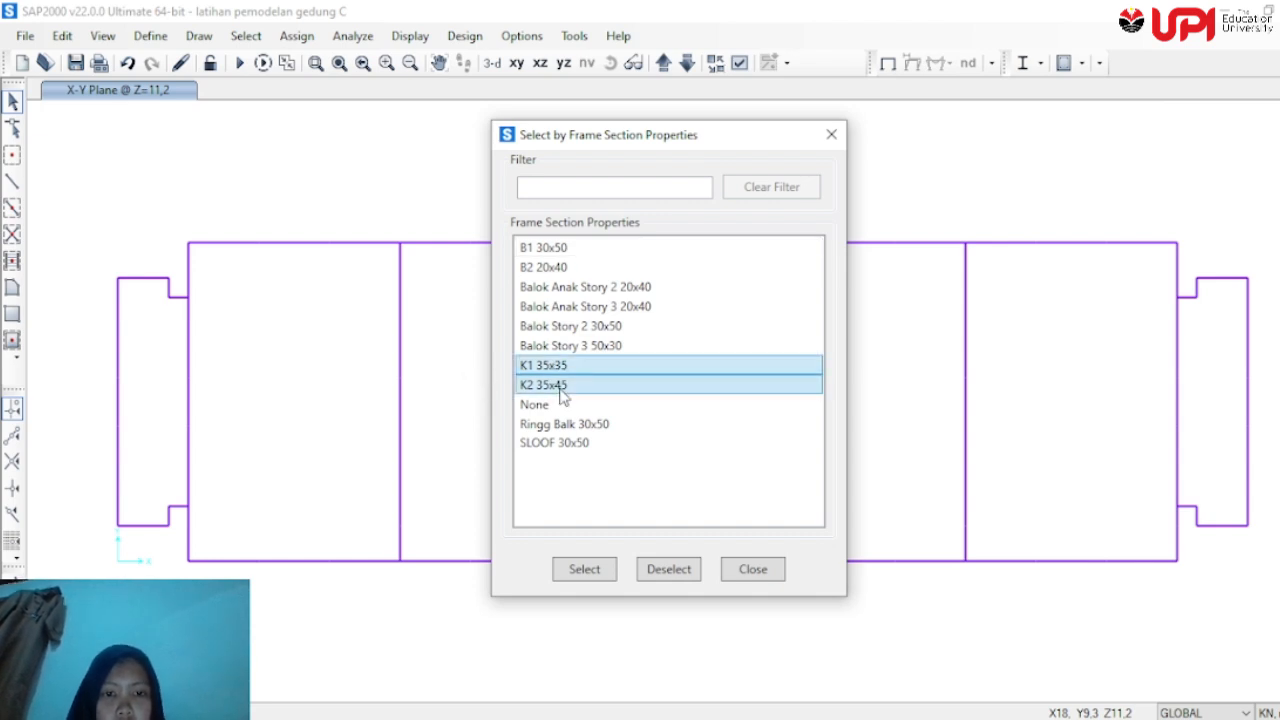
click(610, 570)
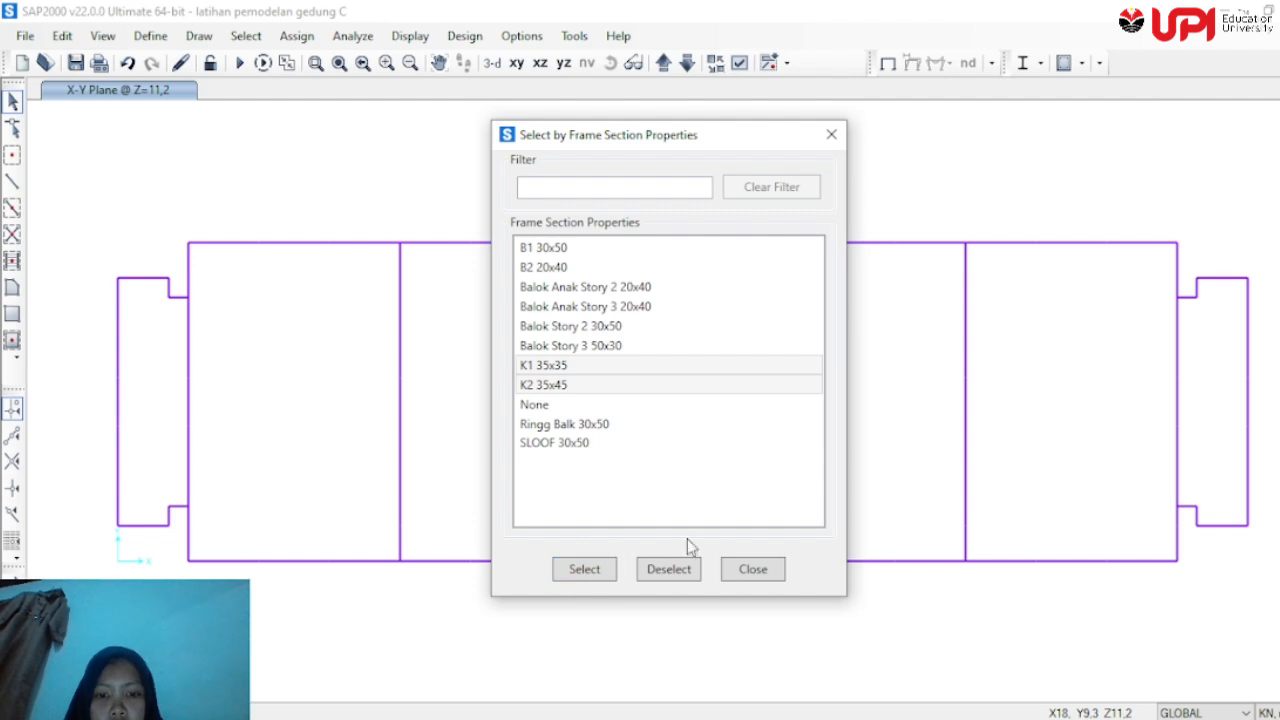
click(752, 569)
right_click(716, 613)
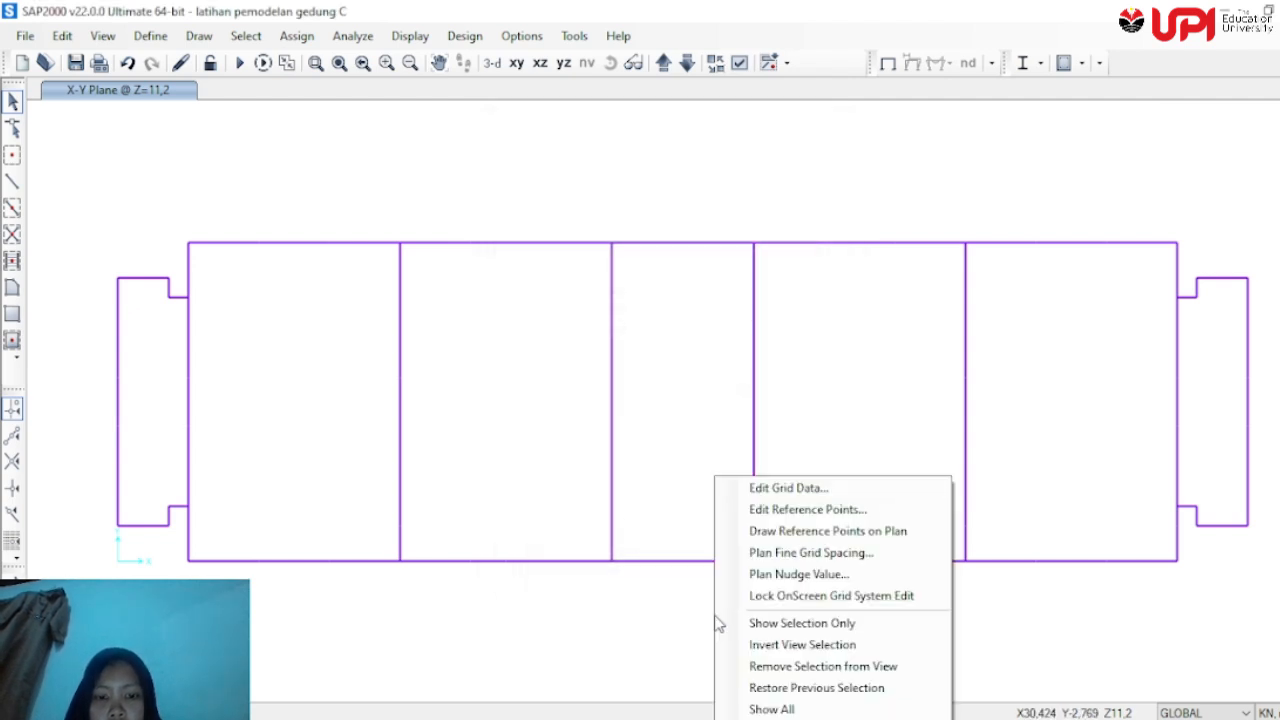
click(808, 668)
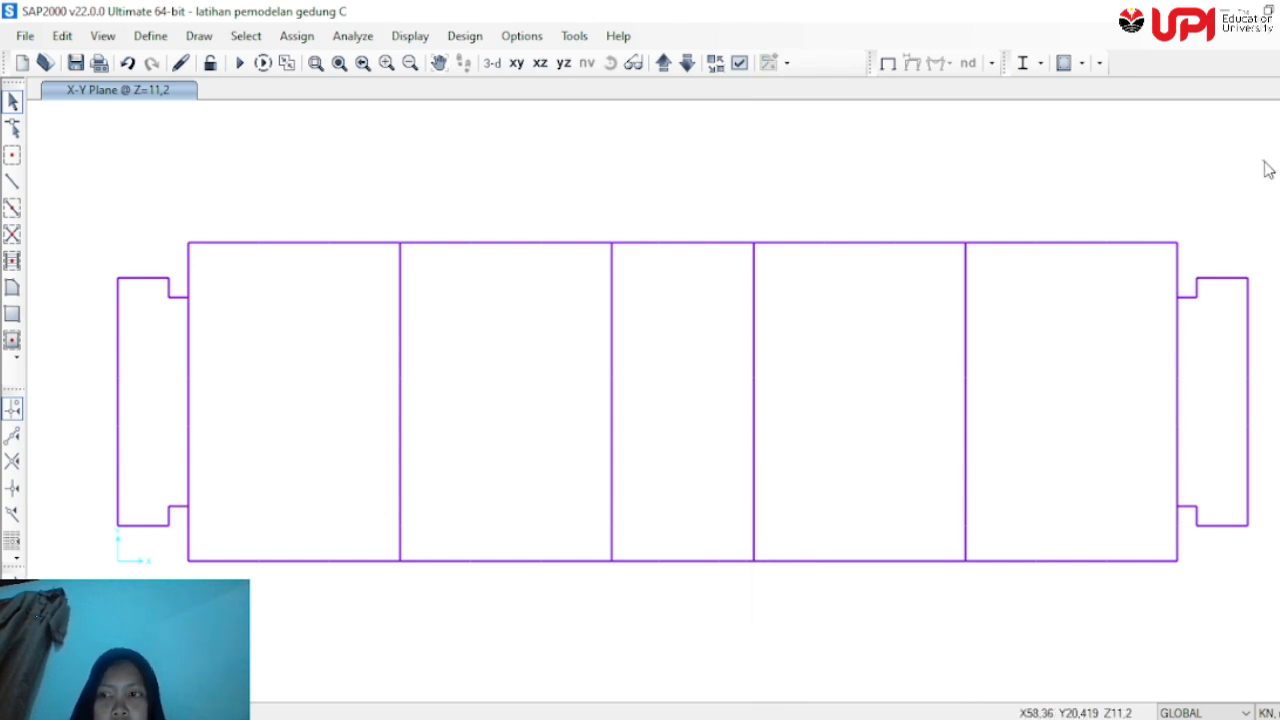
drag(1264, 160, 92, 608)
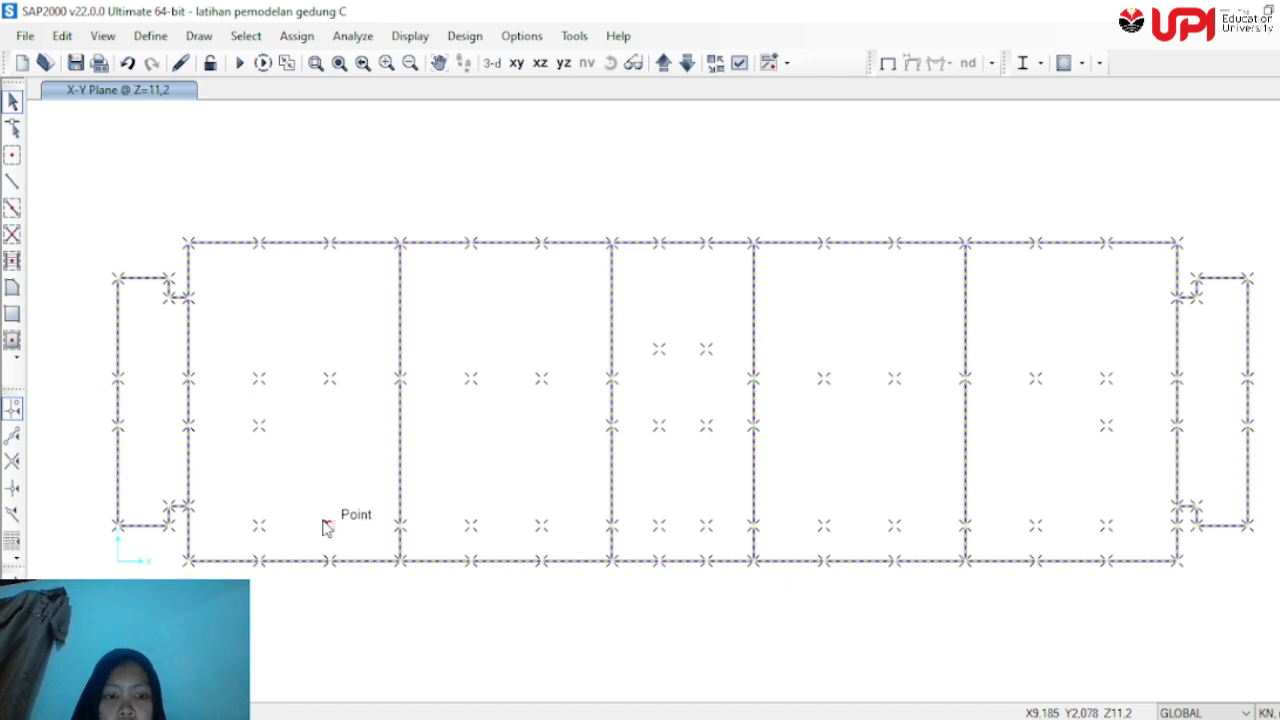
key(ctrl+q)
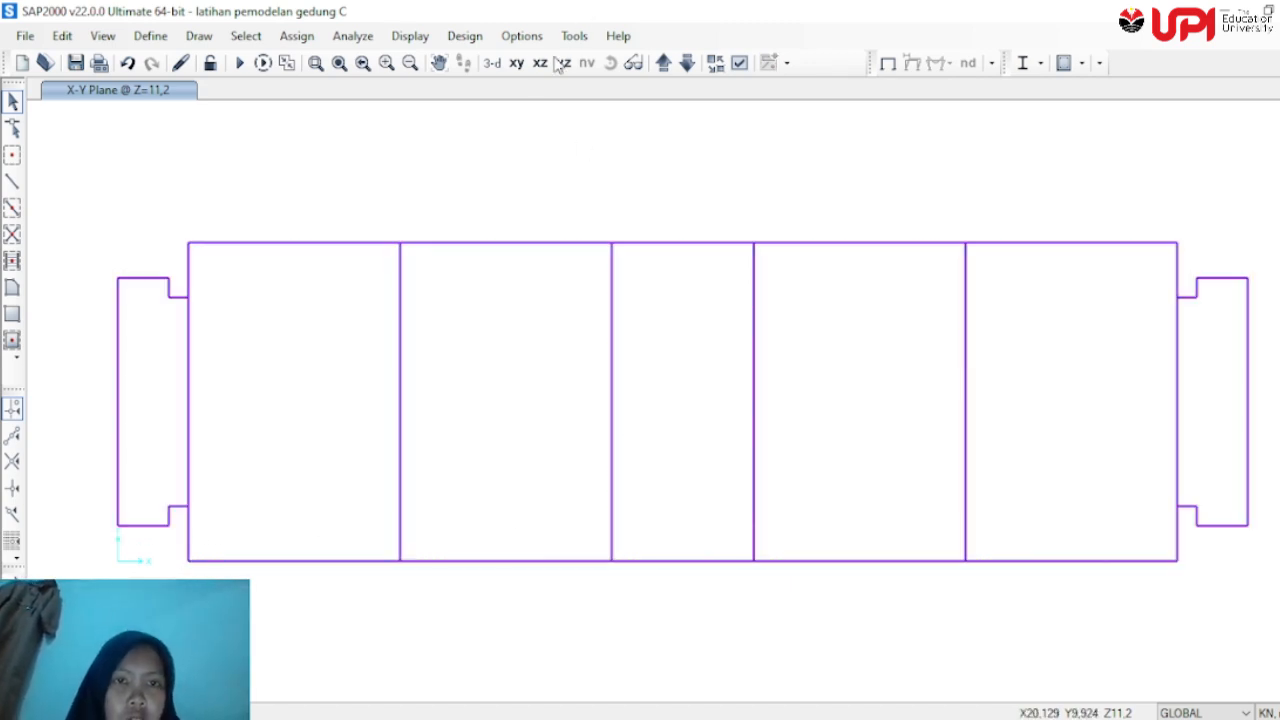
Assign the Ringg Balk 30x50 frame section to all beams of the topmost level in the 3-D model
click(492, 62)
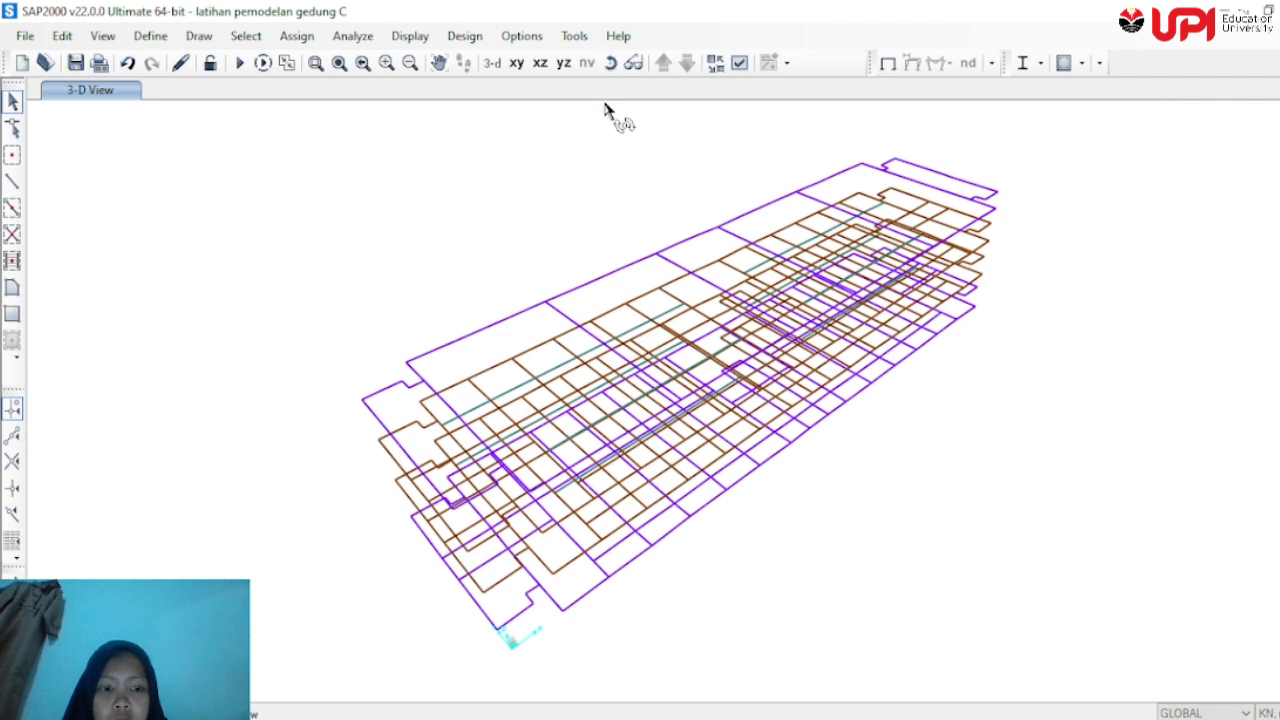
drag(609, 109, 309, 114)
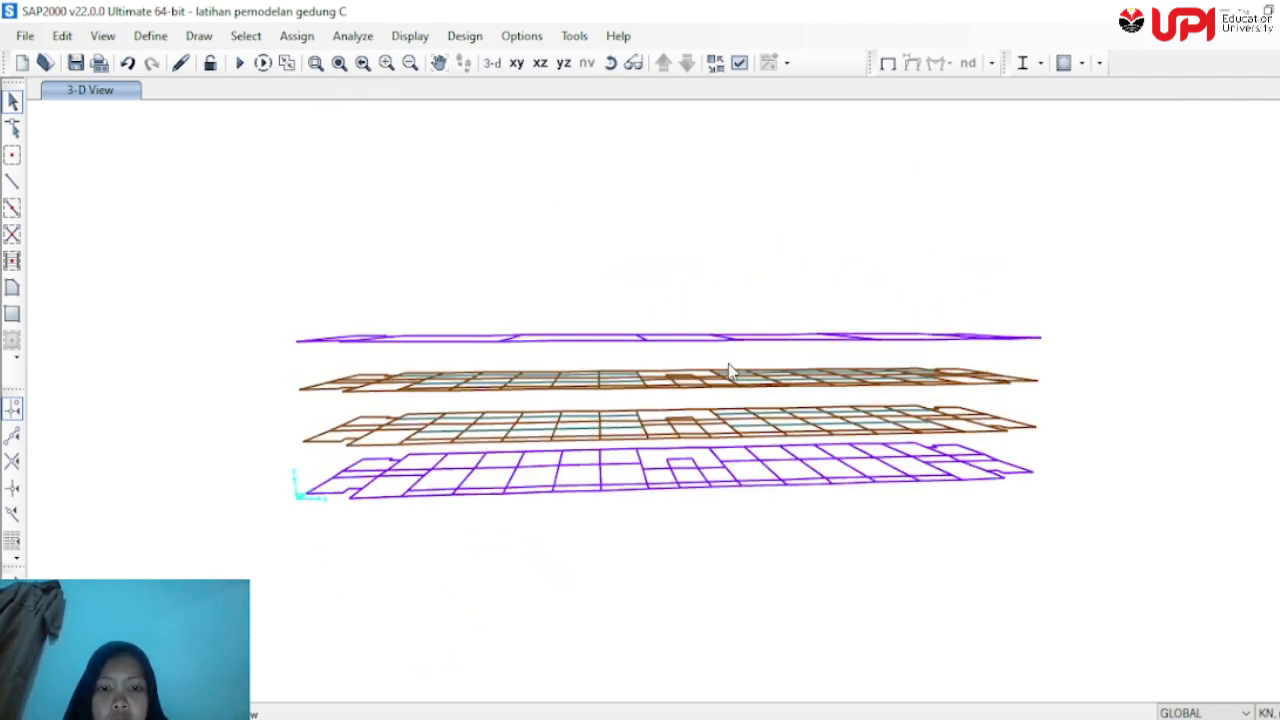
click(611, 62)
drag(634, 191, 575, 172)
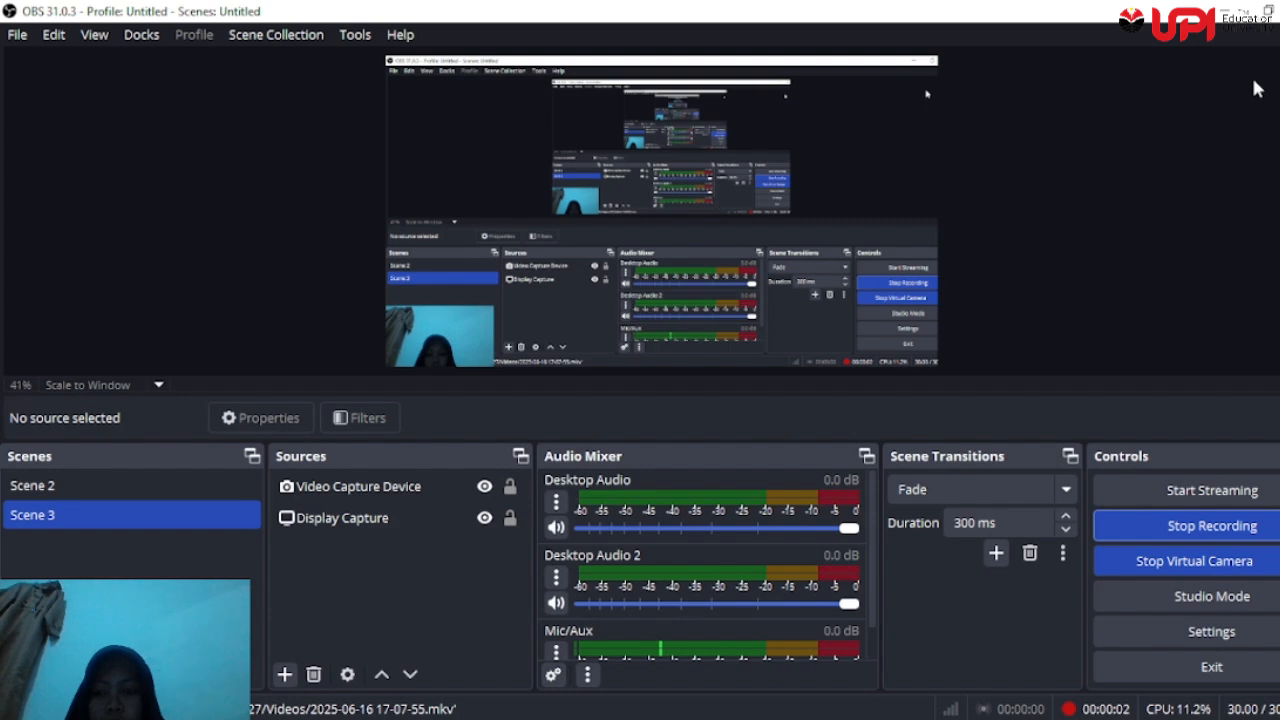
click(1208, 9)
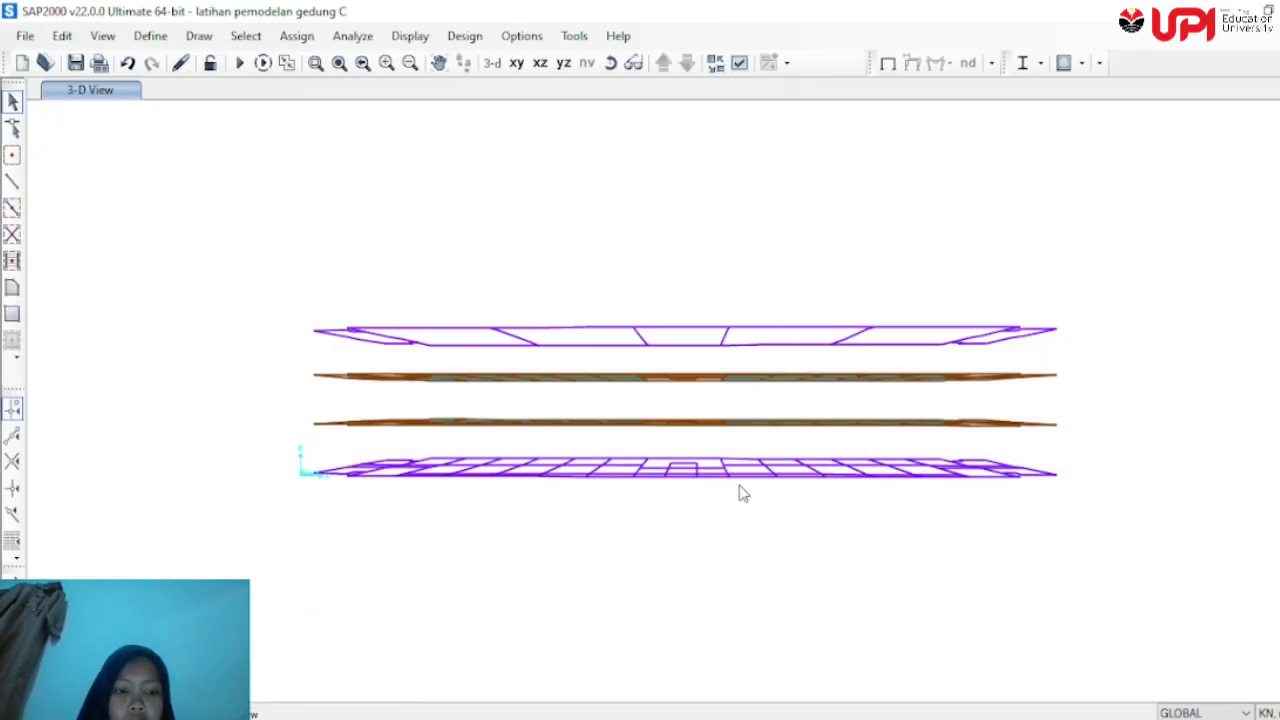
drag(1087, 257, 233, 358)
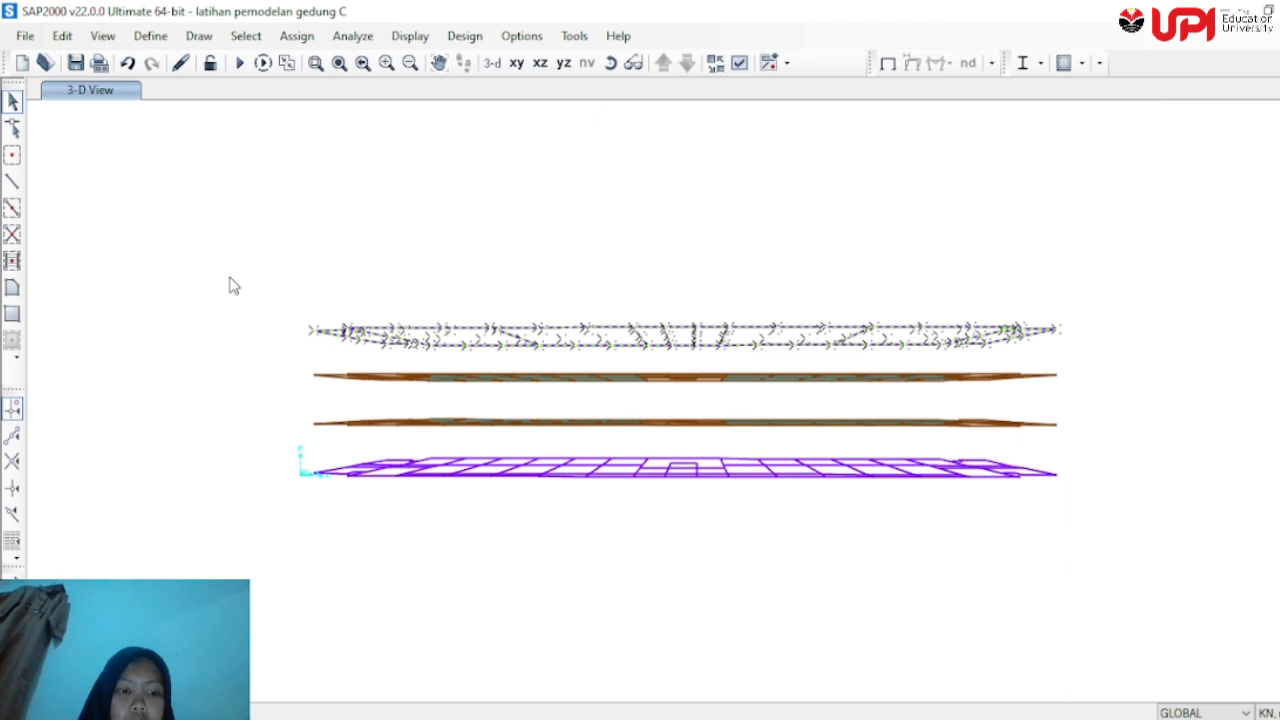
click(297, 36)
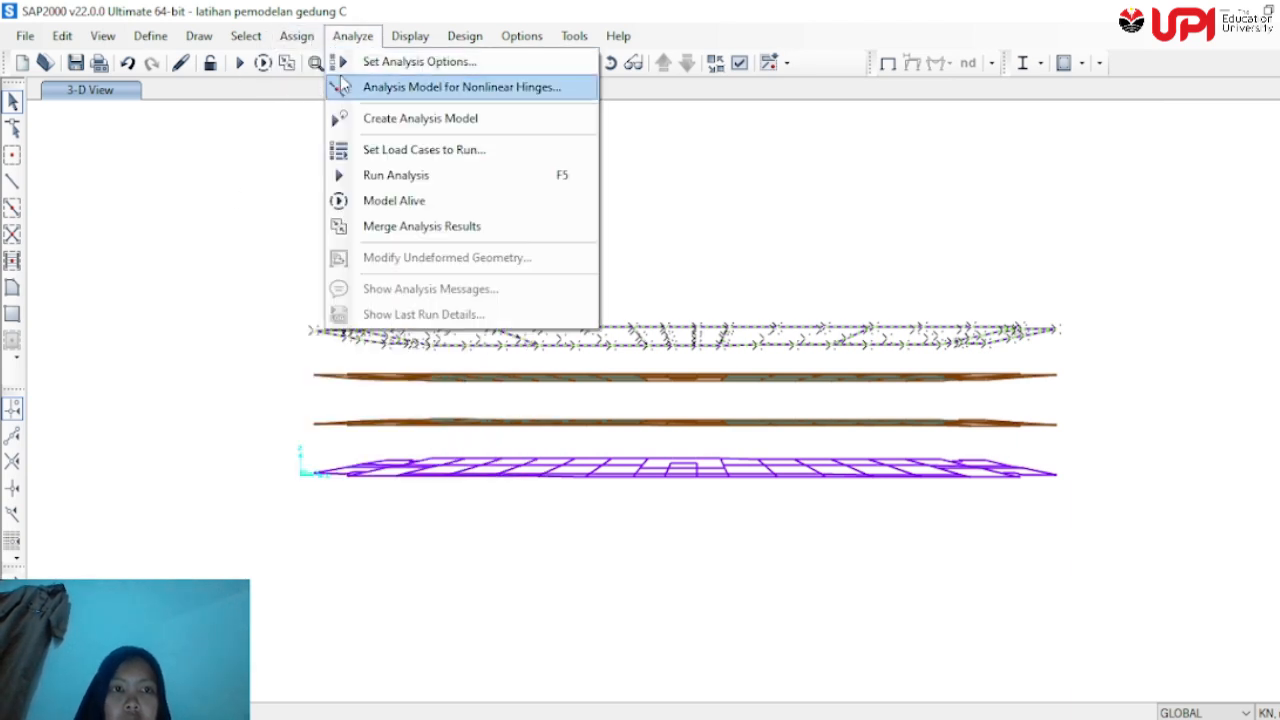
mouse_move(492, 92)
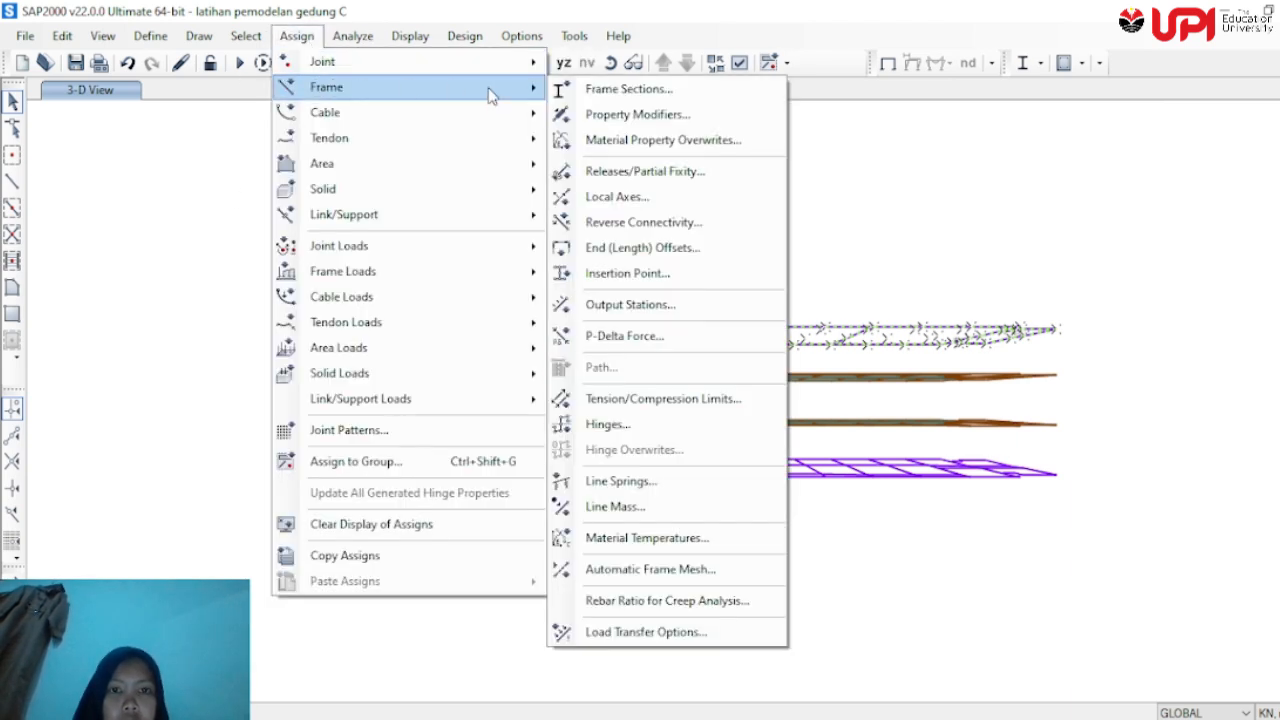
click(588, 90)
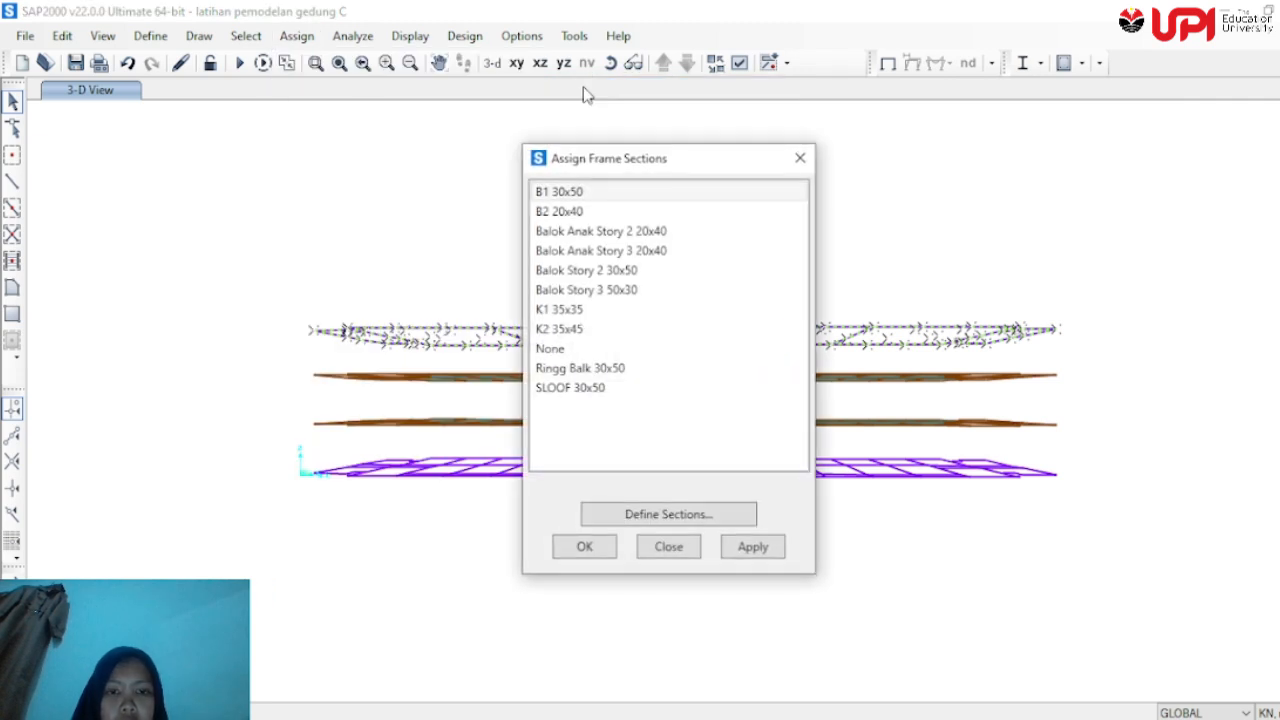
click(619, 370)
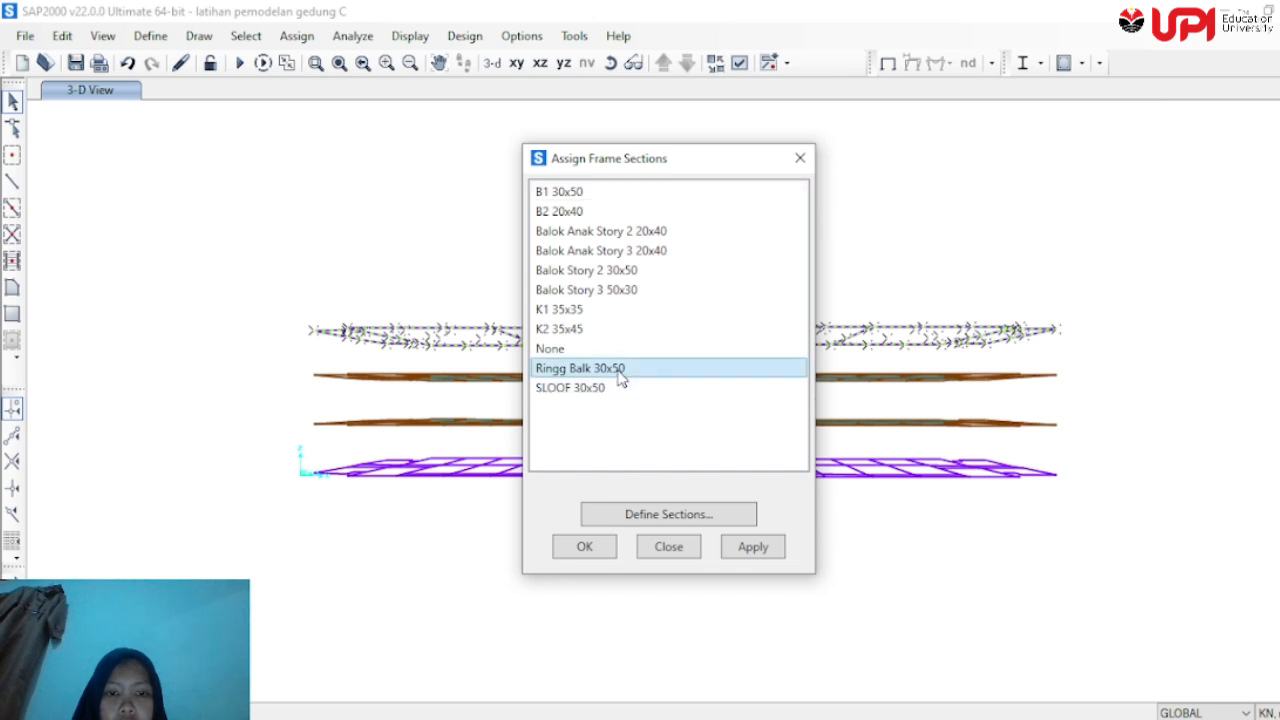
click(742, 552)
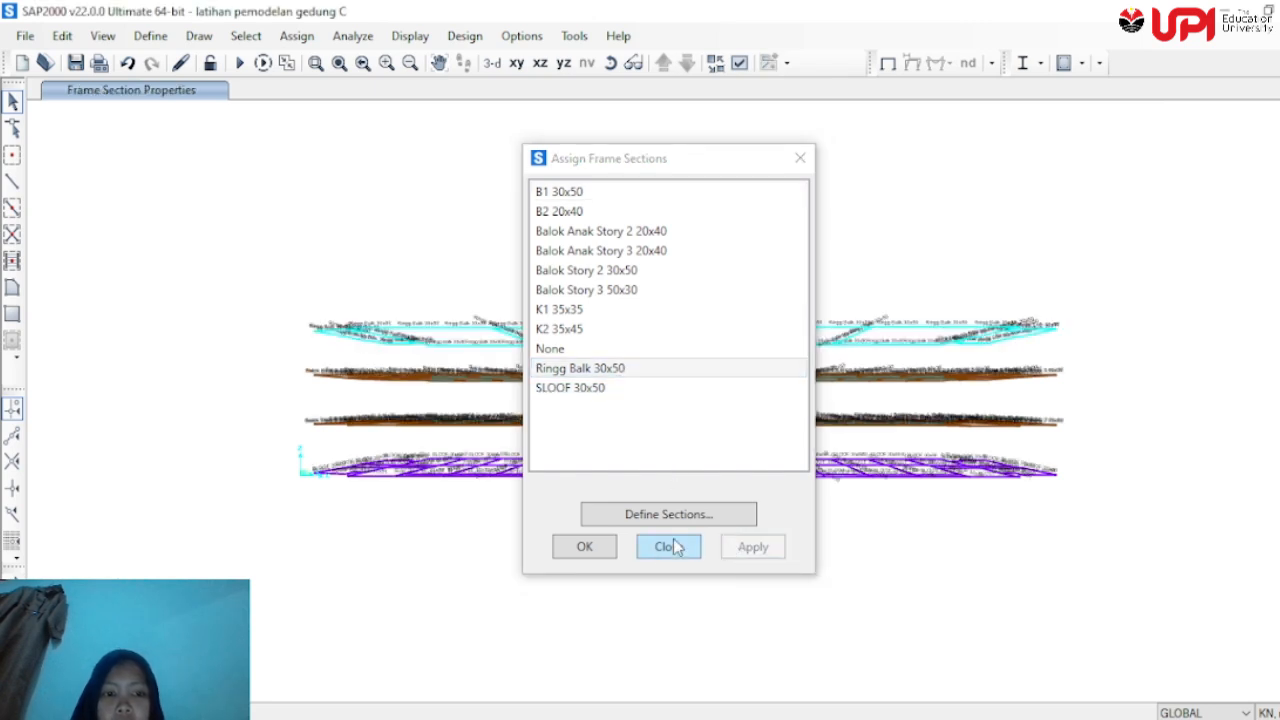
click(585, 549)
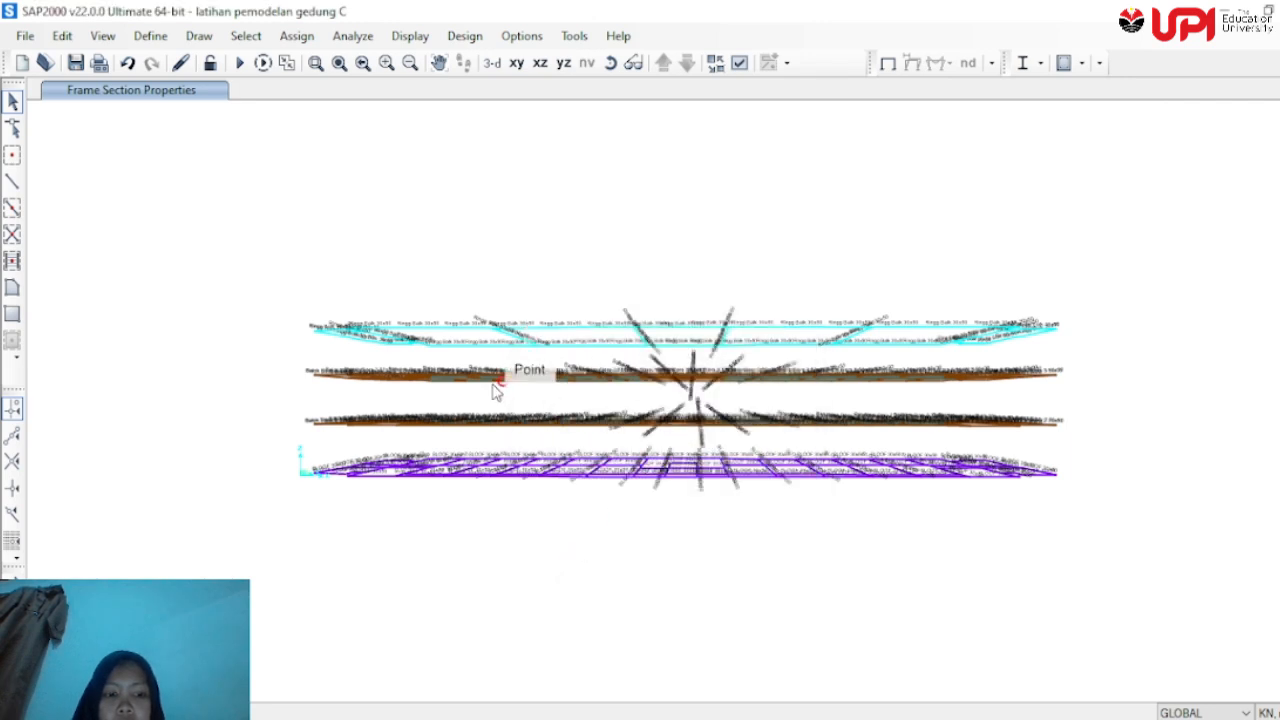
Show the Z=11,2 plan as the plain undeformed shape without frame section labels
click(518, 65)
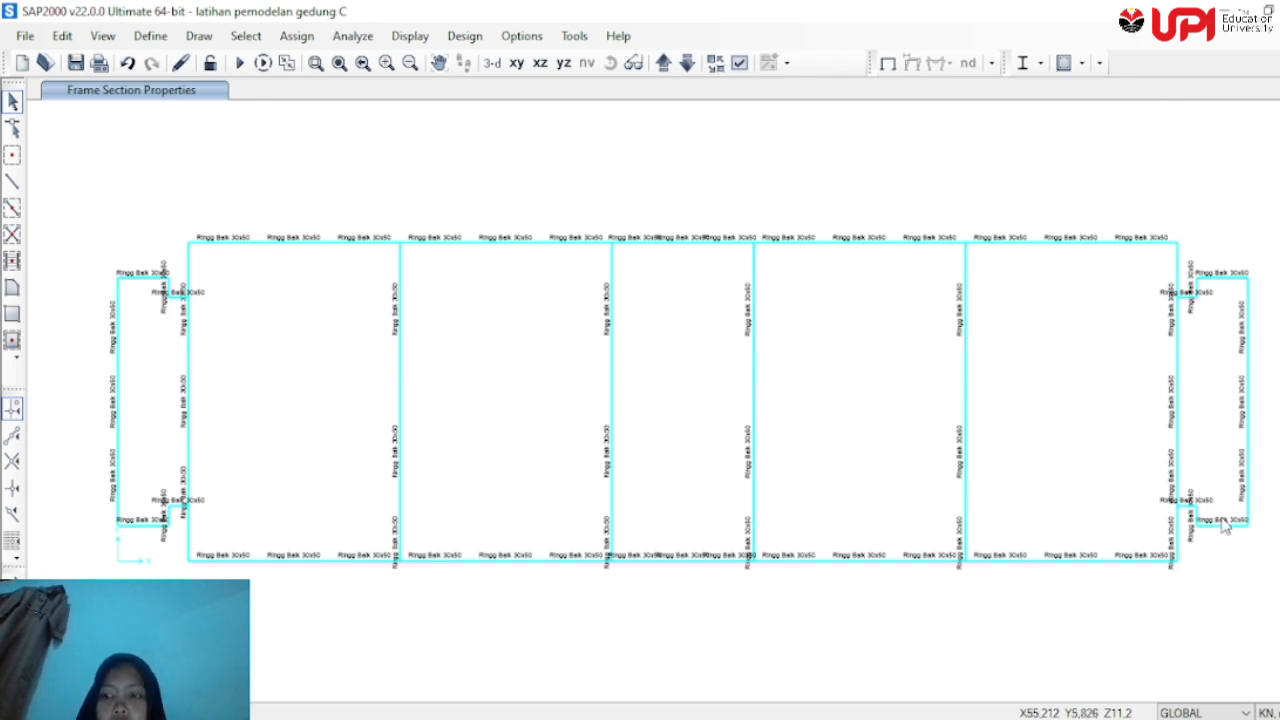
drag(1275, 466, 1094, 306)
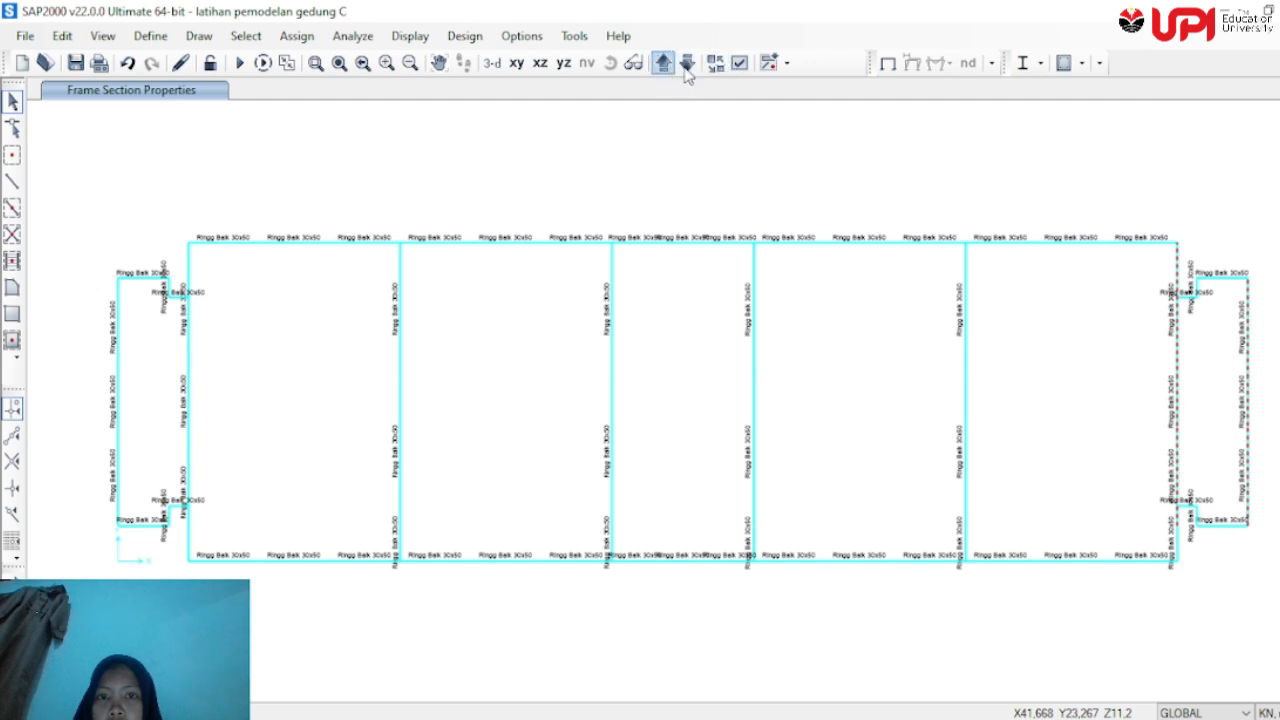
click(887, 63)
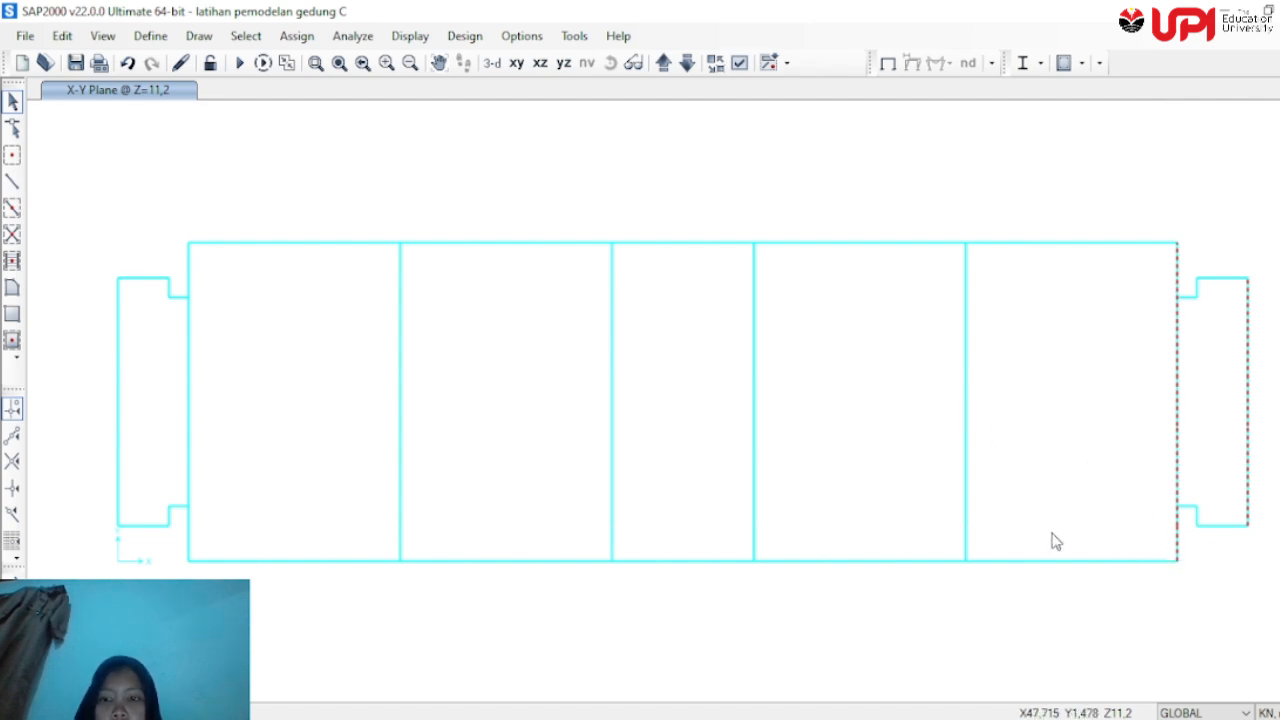
drag(1036, 546, 278, 263)
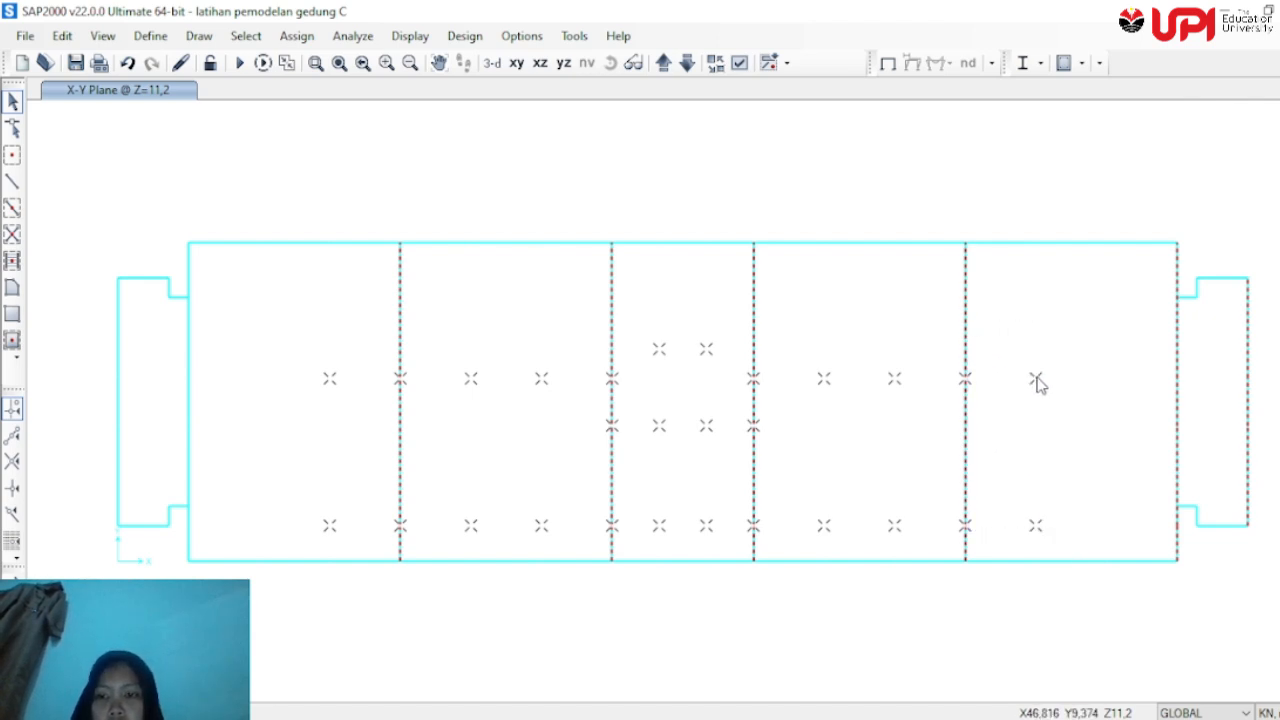
key(Delete)
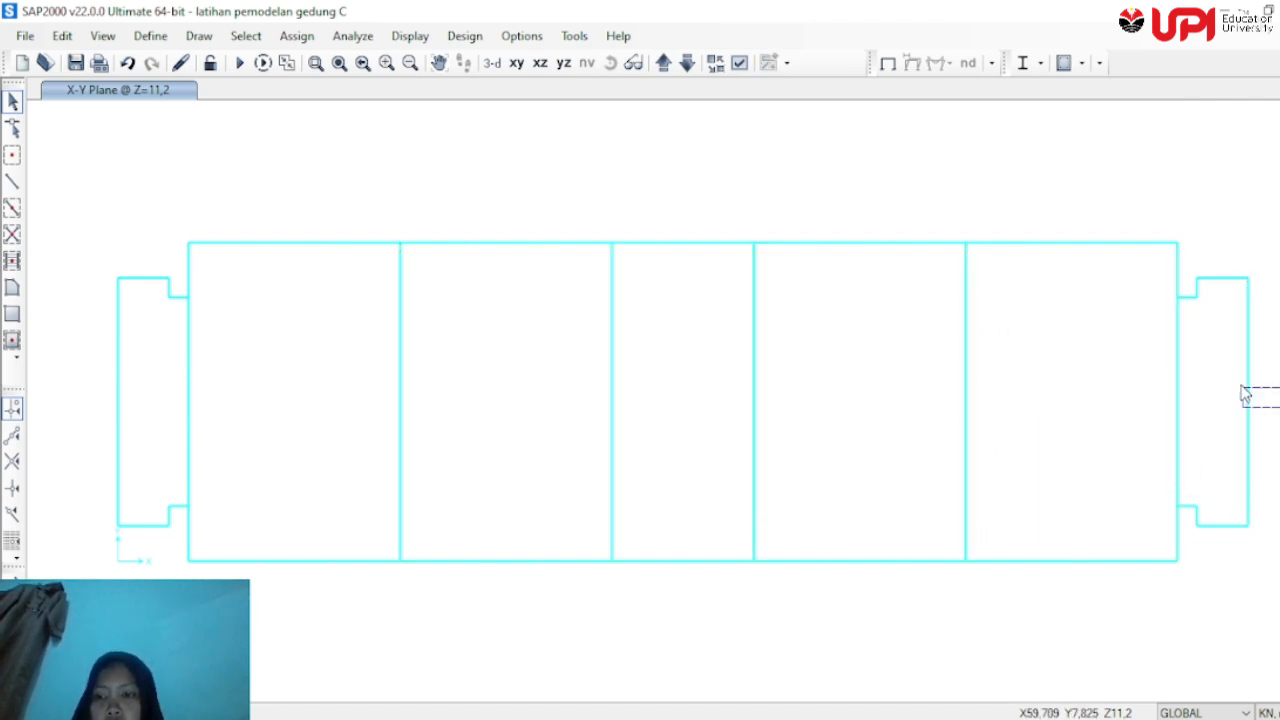
drag(1245, 394, 1232, 295)
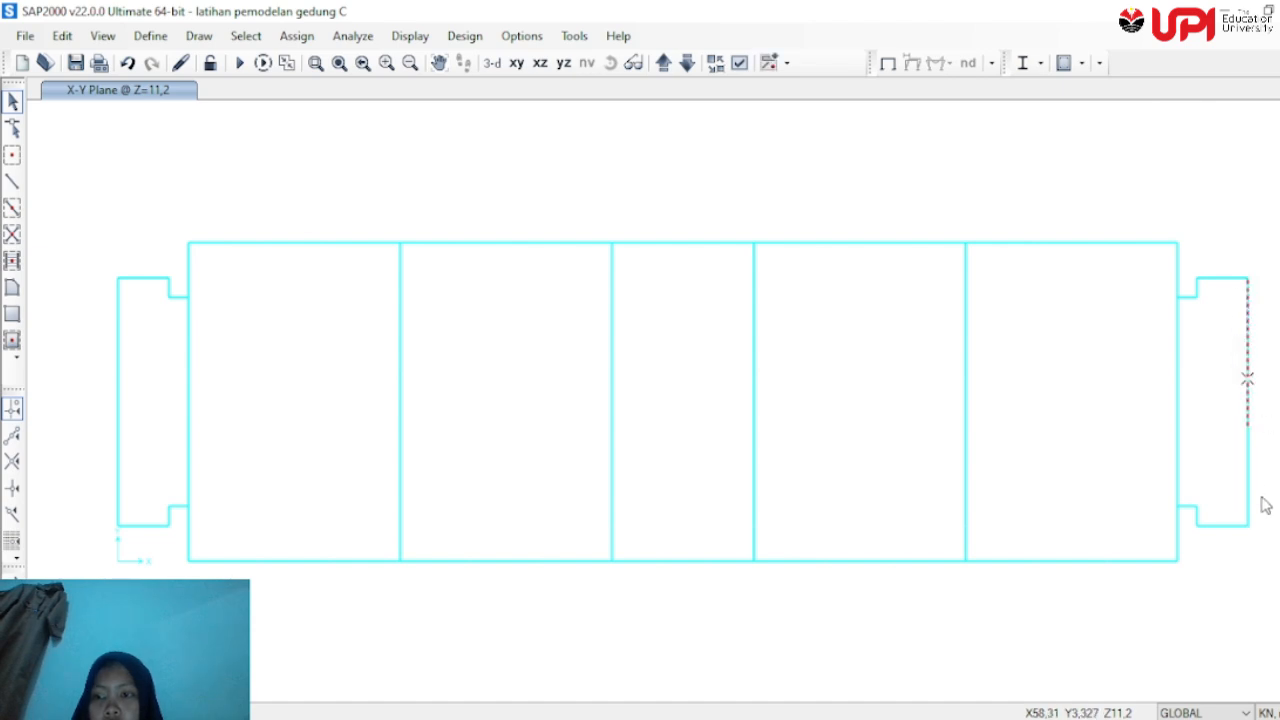
drag(1258, 500, 1234, 424)
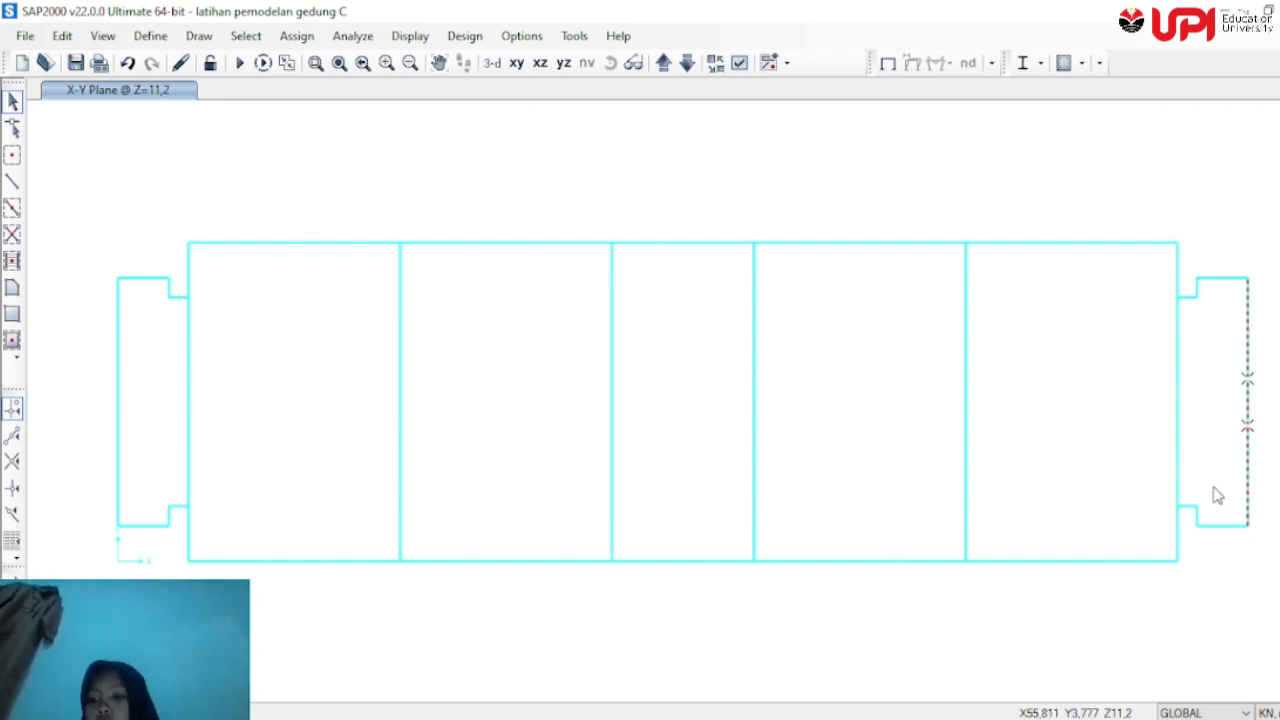
drag(1216, 490, 1175, 418)
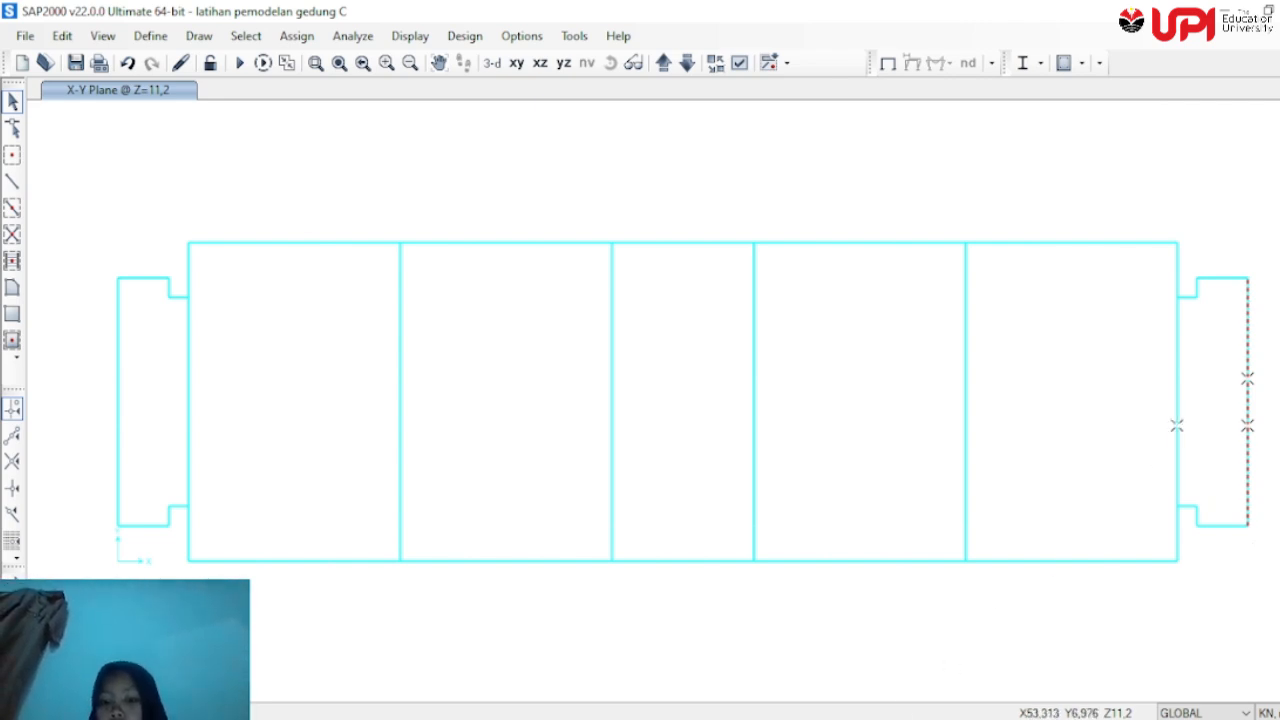
click(788, 718)
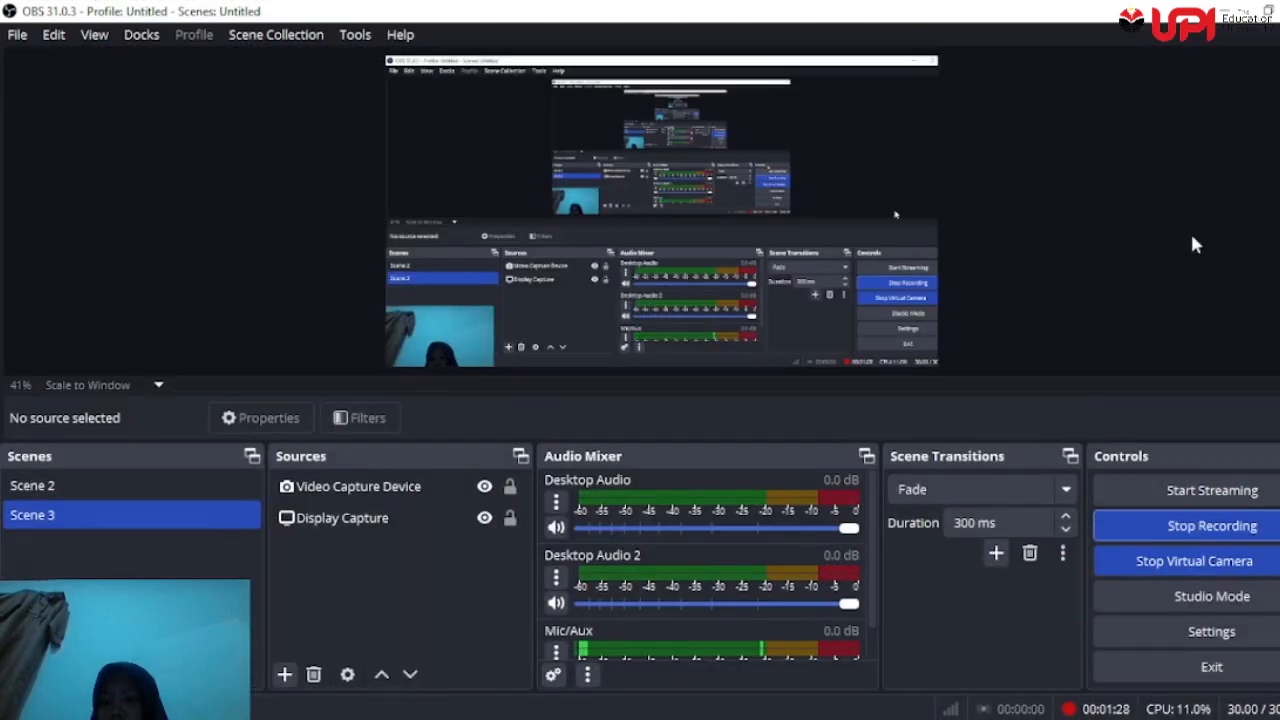
click(1224, 12)
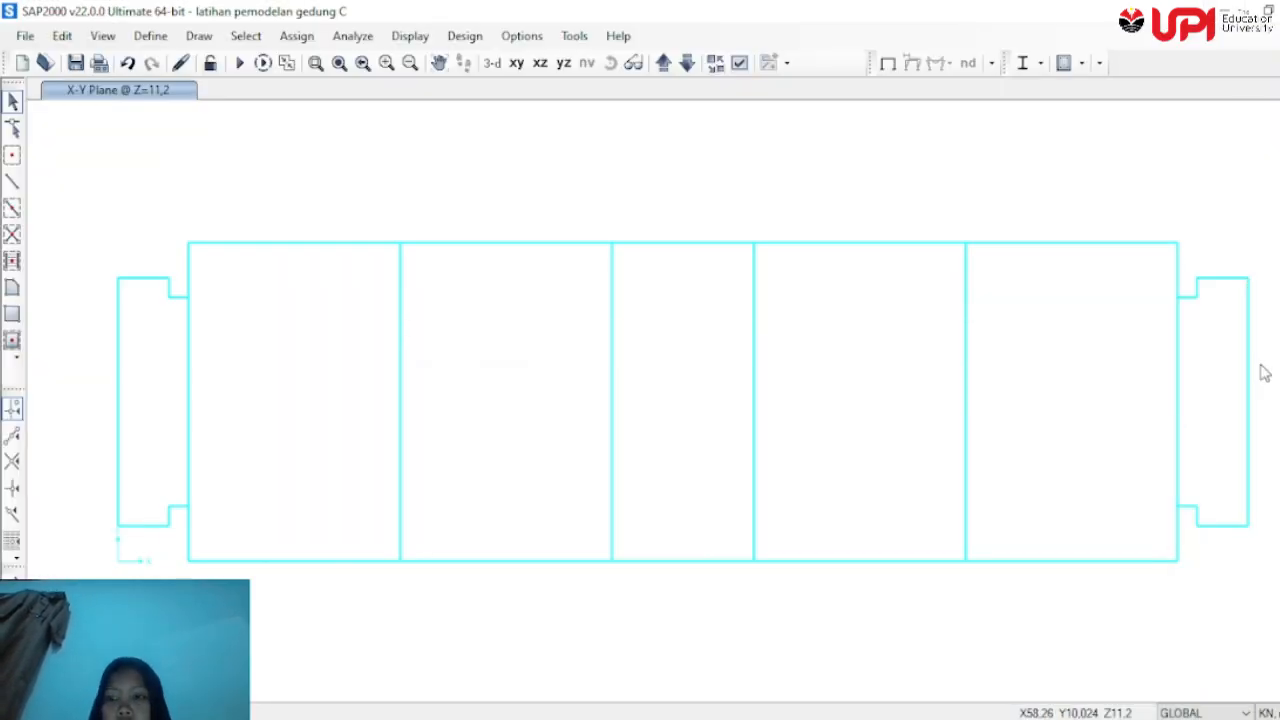
Join the segments of all eight transverse beam lines on the Z=11,2 plan, including the outer wings' end beams, into continuous frames
drag(1268, 502, 1238, 316)
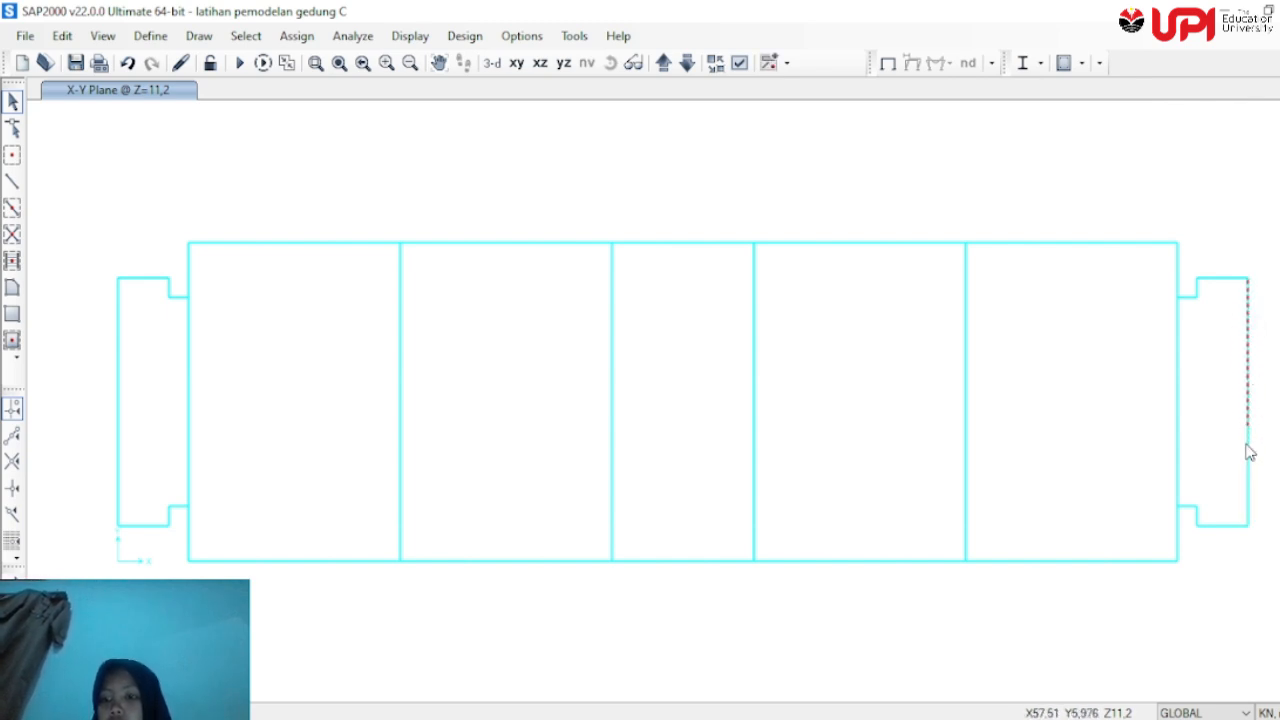
drag(1191, 460, 1152, 320)
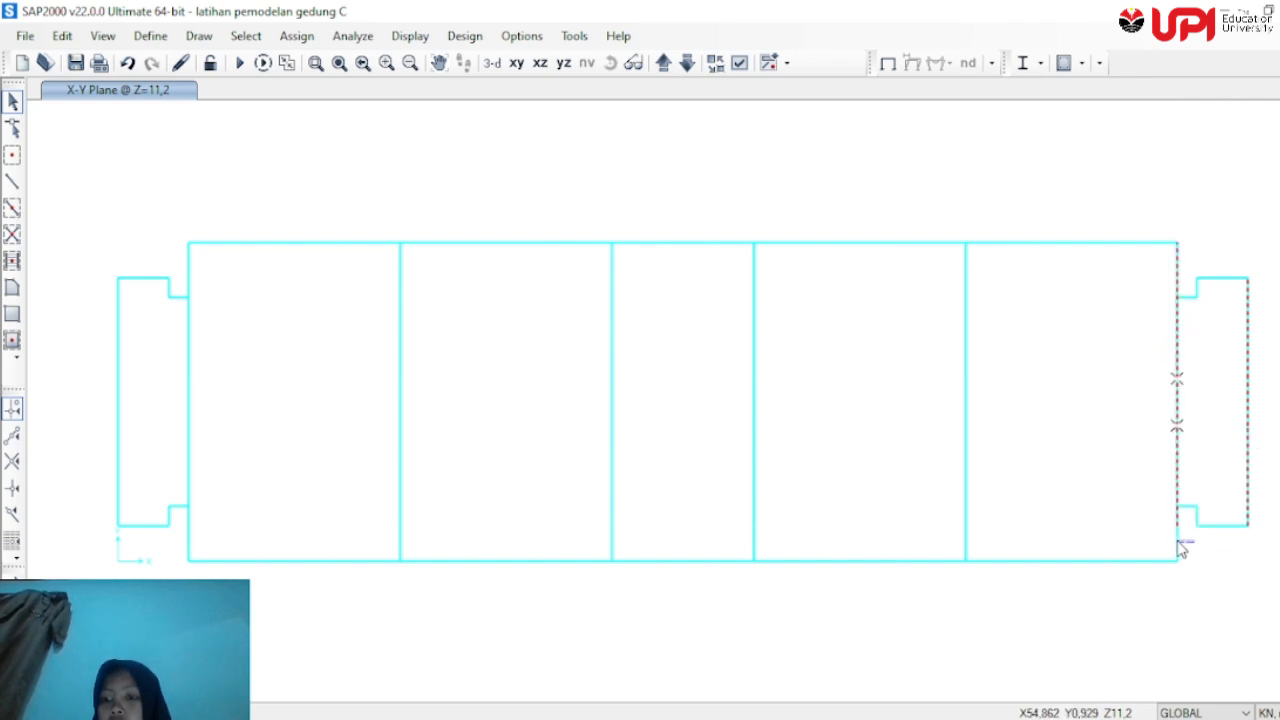
click(1177, 424)
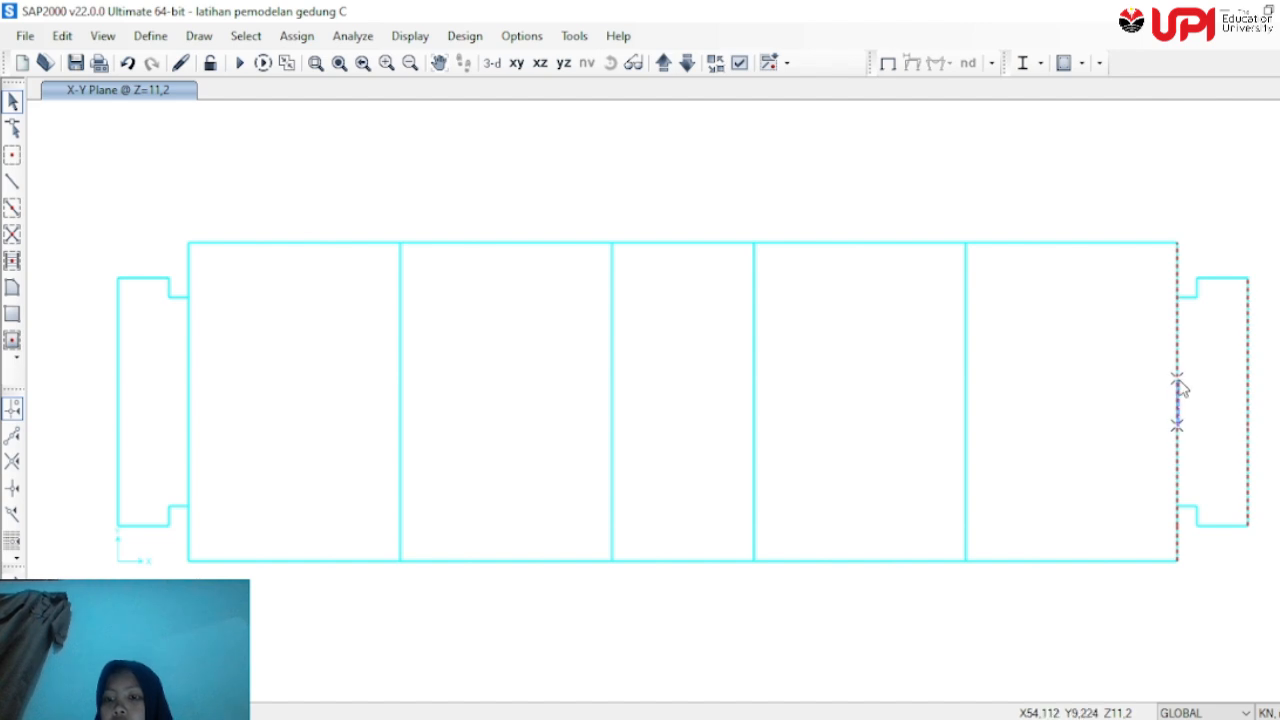
click(966, 428)
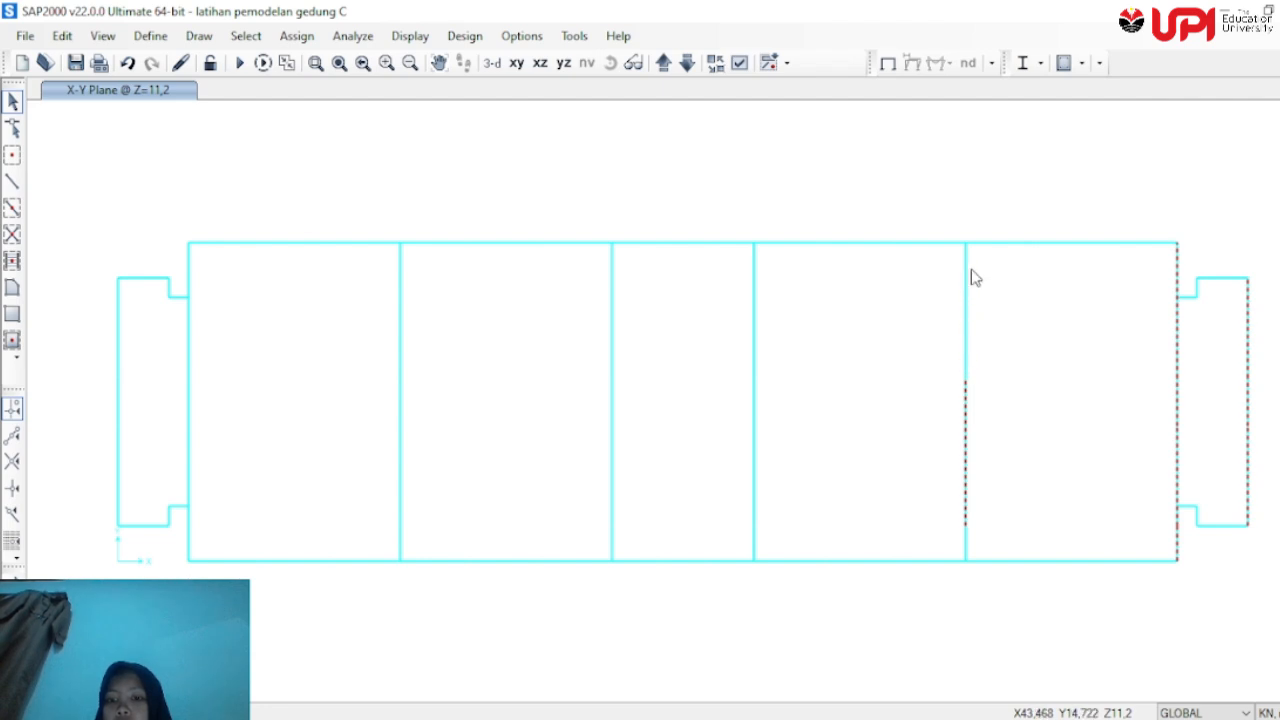
drag(975, 258, 340, 271)
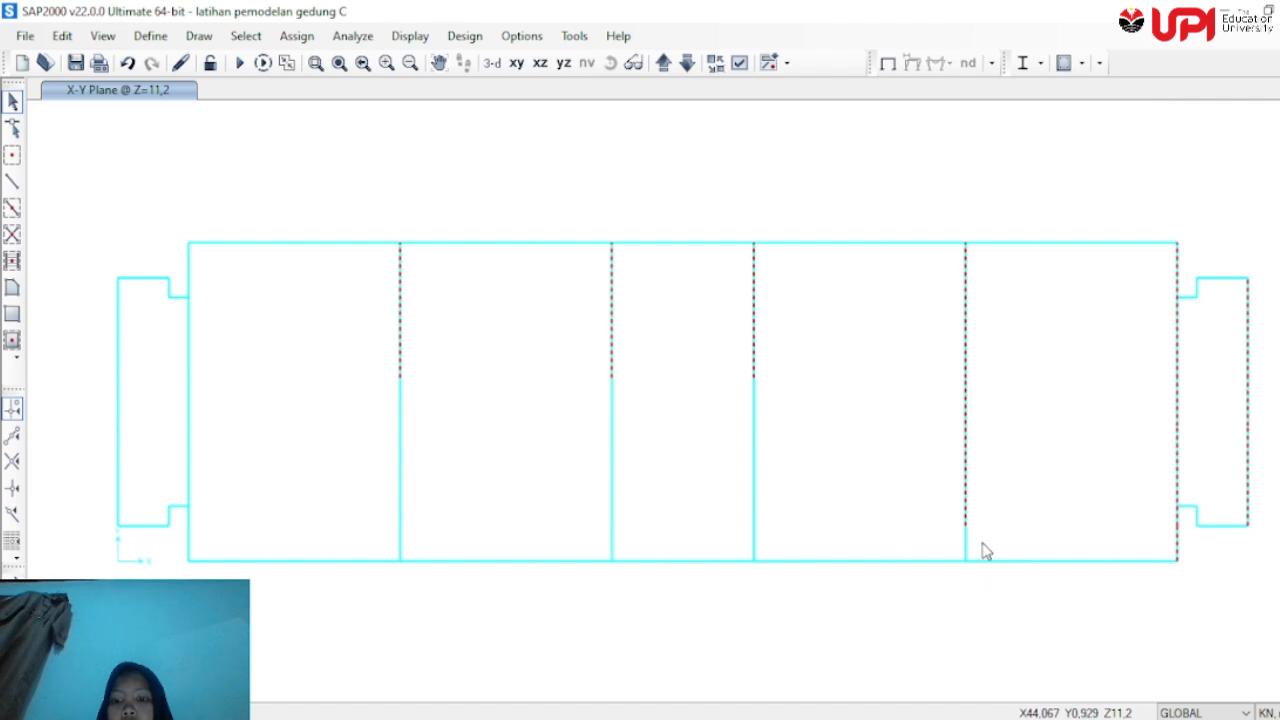
drag(983, 538, 336, 549)
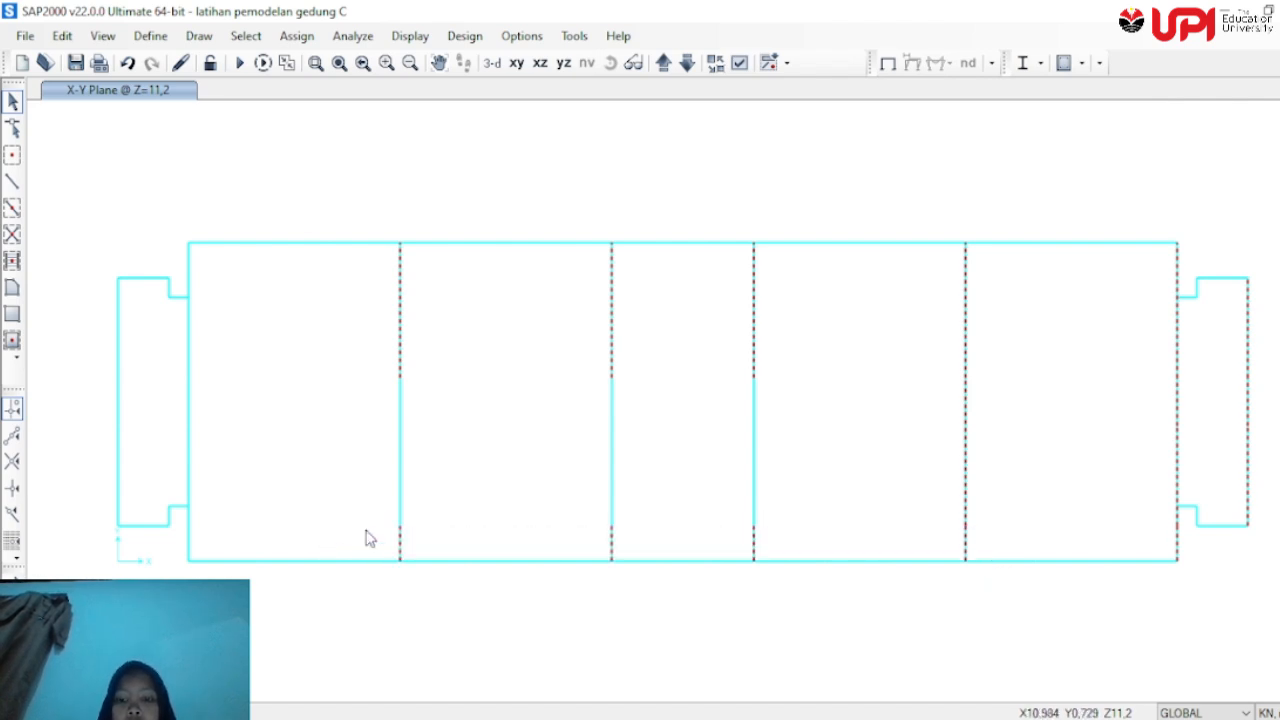
drag(783, 433, 393, 457)
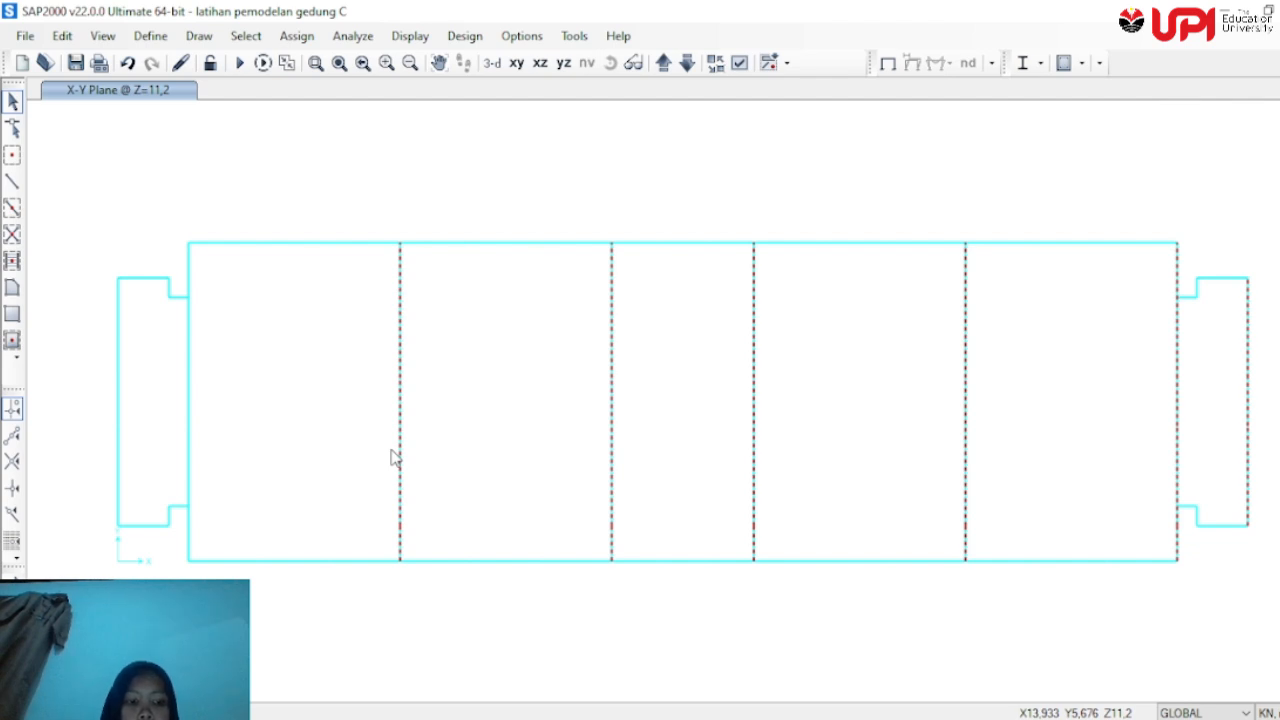
click(189, 323)
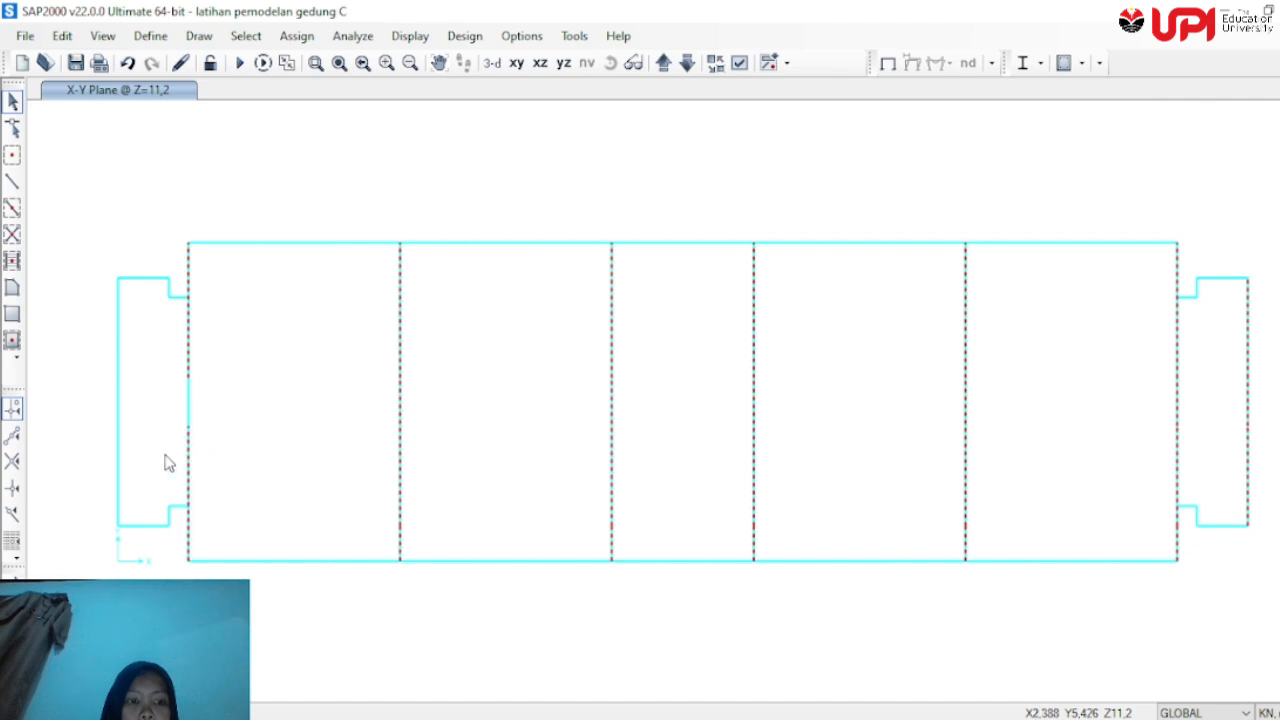
drag(197, 394, 166, 406)
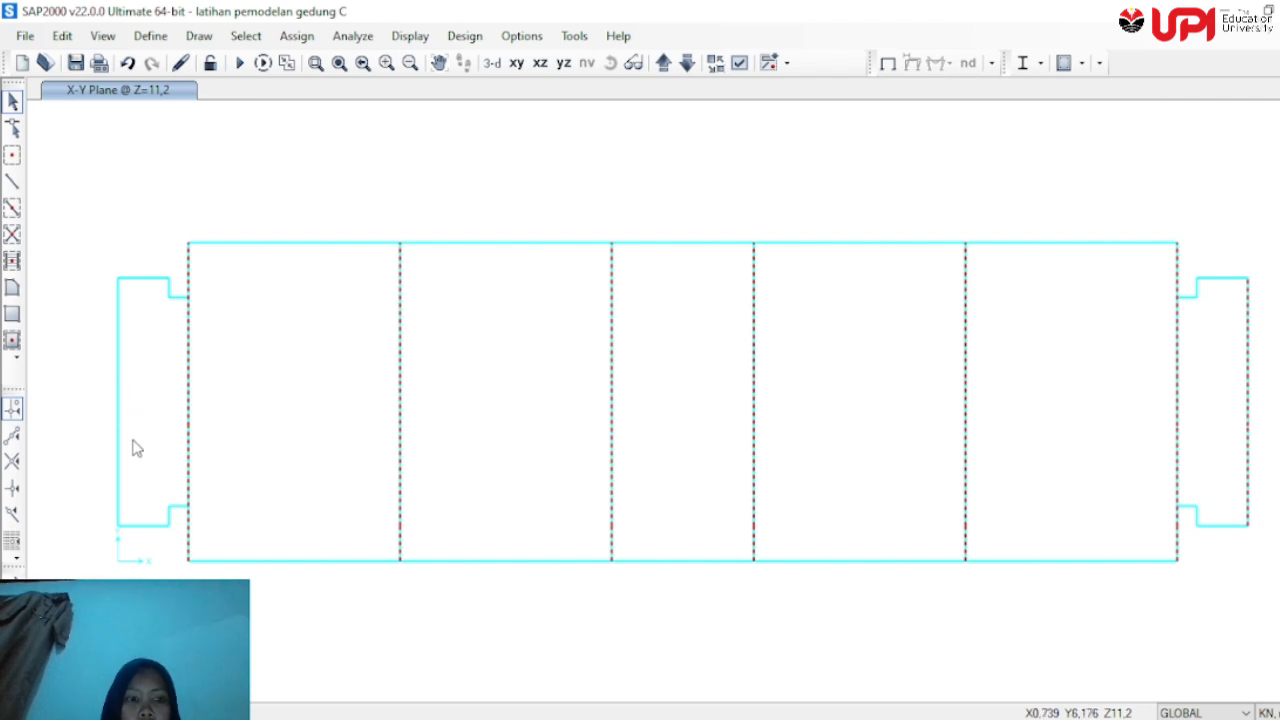
click(119, 403)
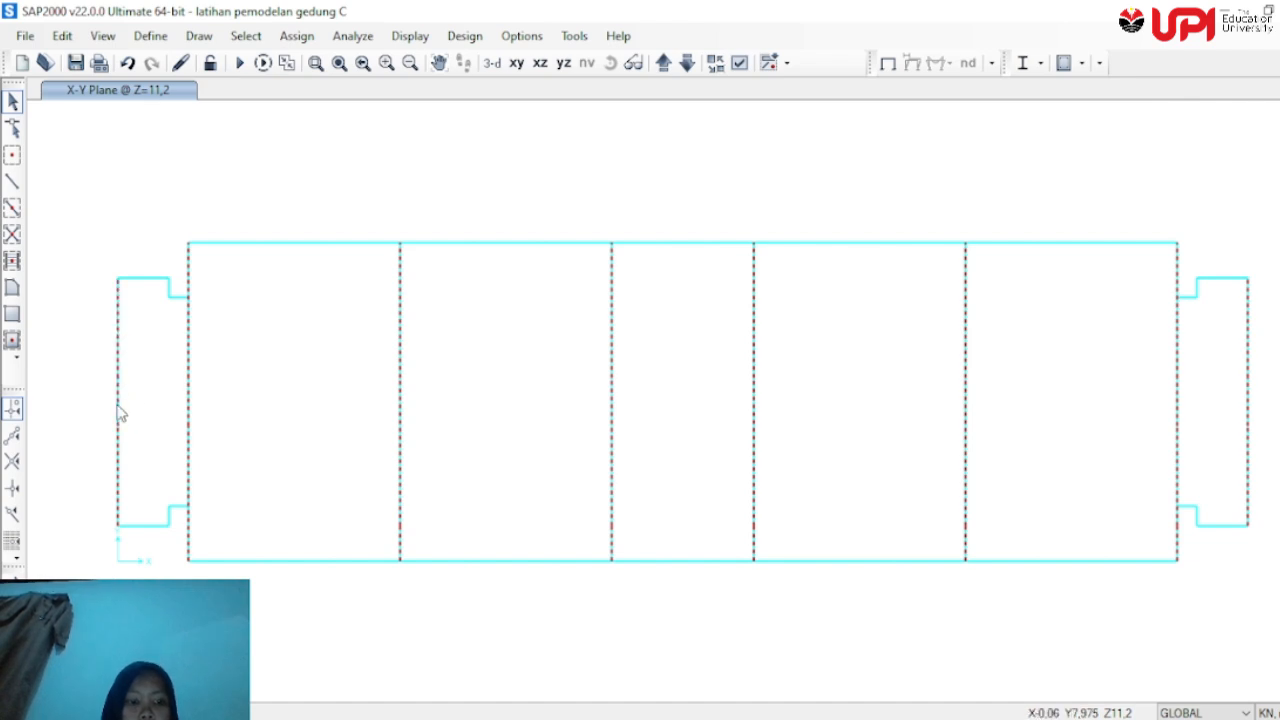
click(73, 41)
mouse_move(149, 390)
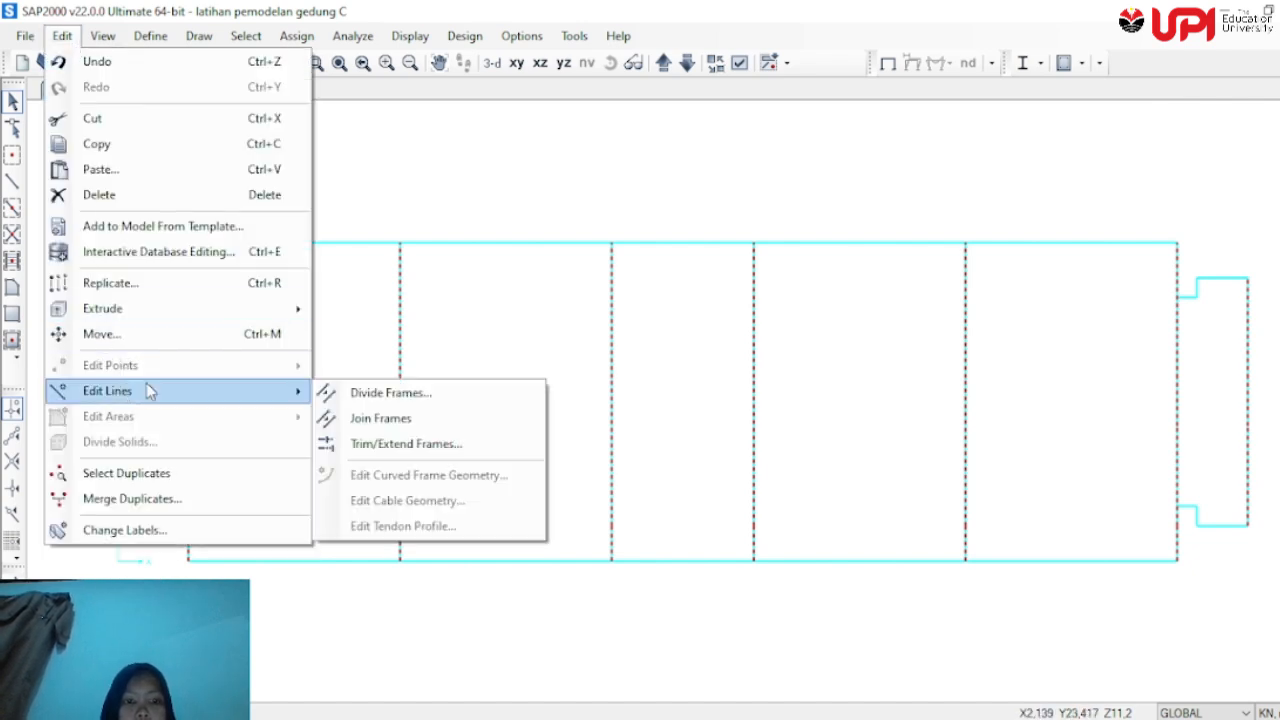
click(380, 418)
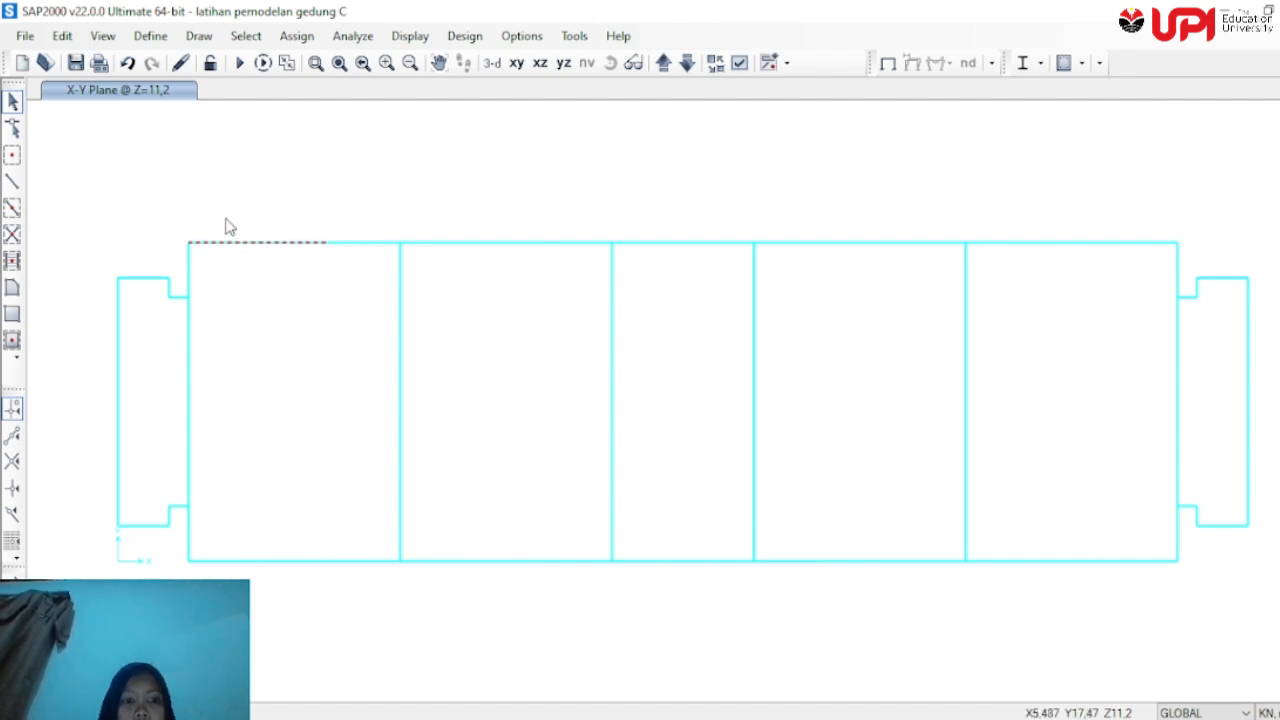
Join the beam segments along both long edges of the main block's first bay, nearest the origin, into single frames
drag(226, 222, 206, 571)
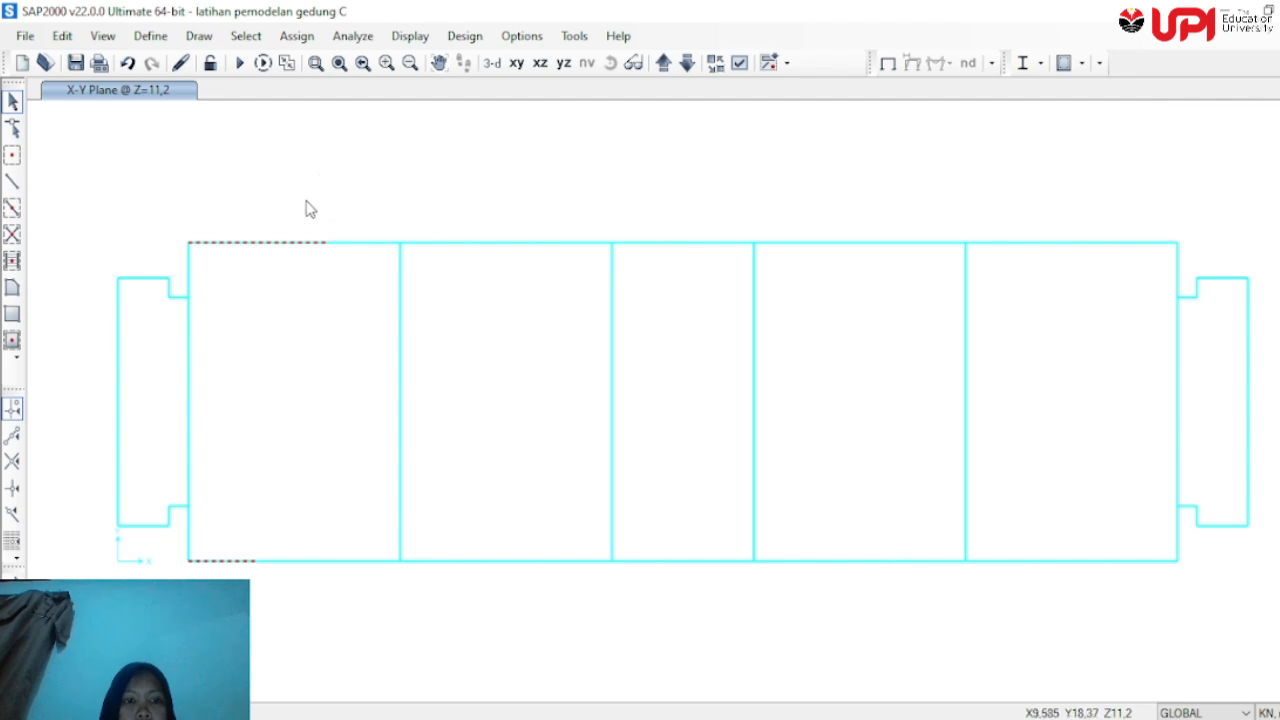
drag(309, 204, 296, 570)
drag(390, 208, 376, 625)
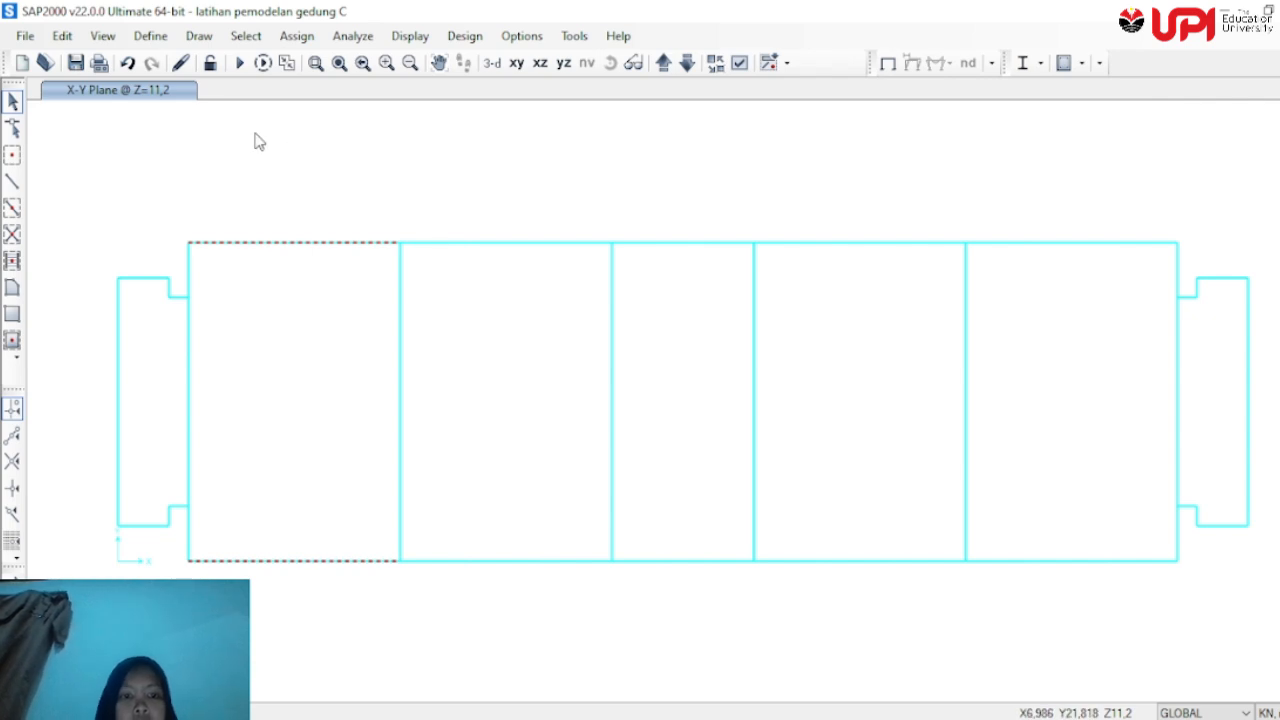
click(60, 37)
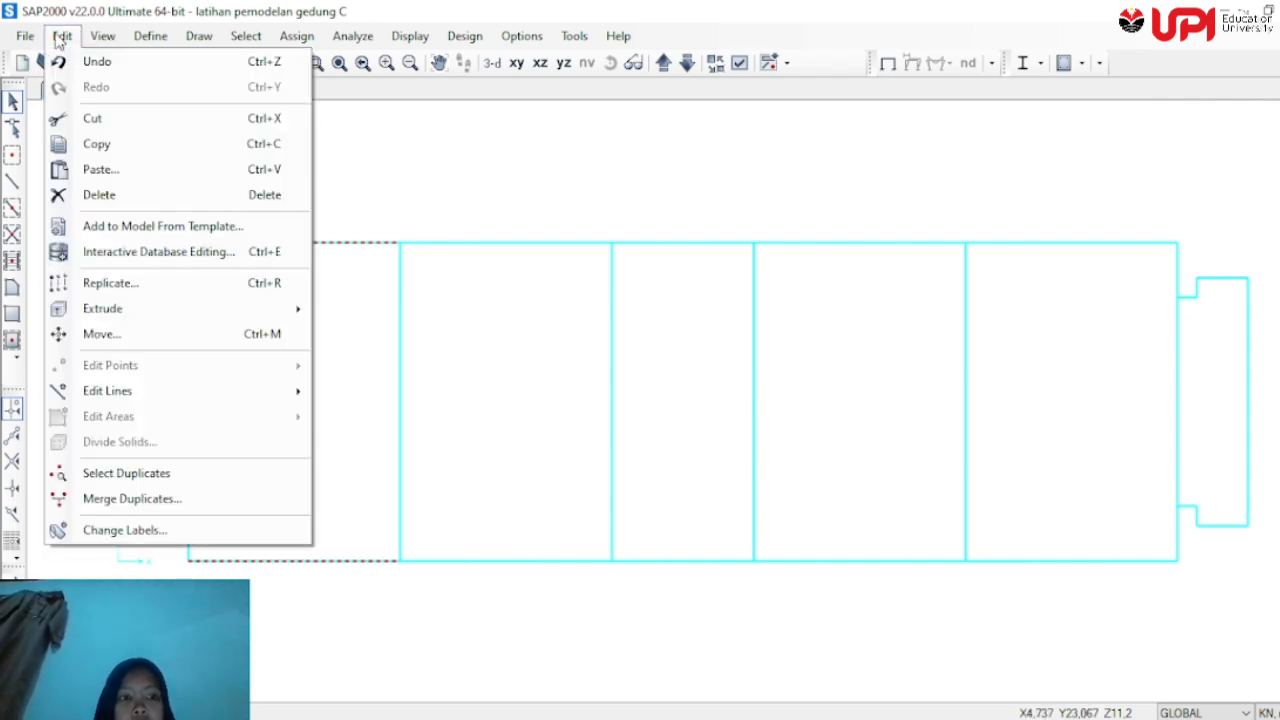
mouse_move(151, 384)
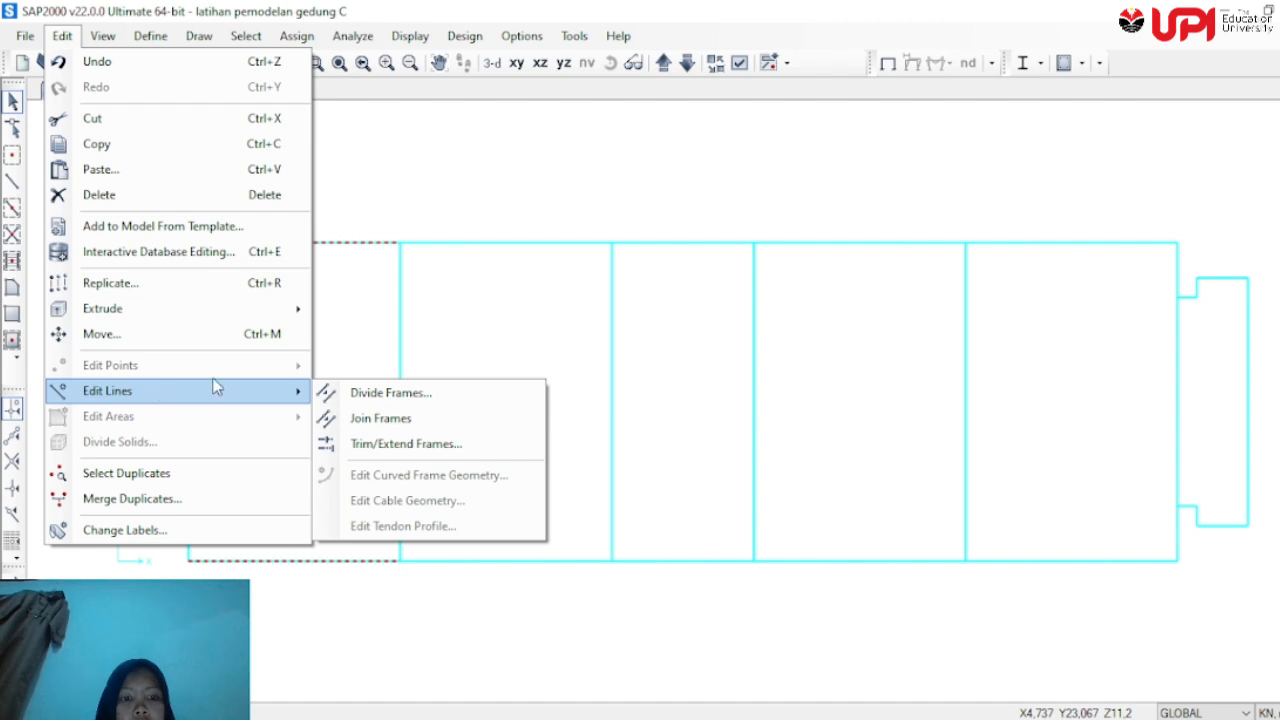
click(364, 418)
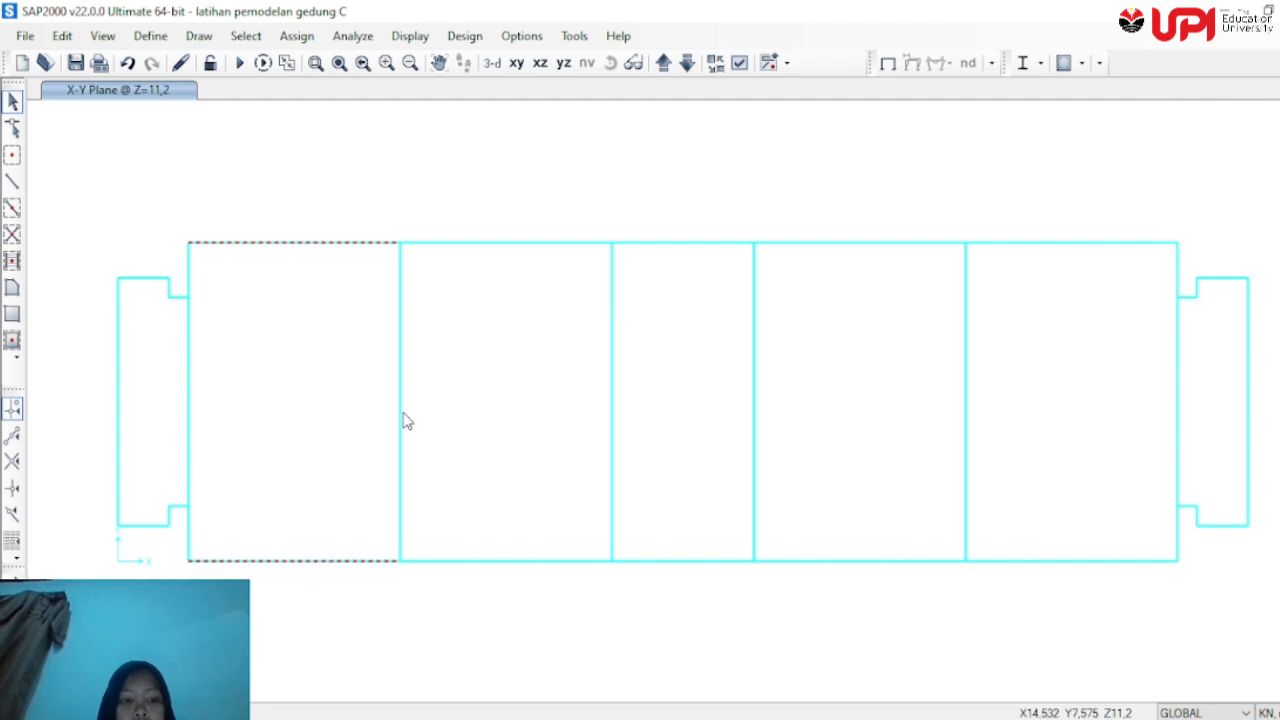
key(Escape)
Join the beam segments along both long edges of the second bay into one frame per edge
click(462, 242)
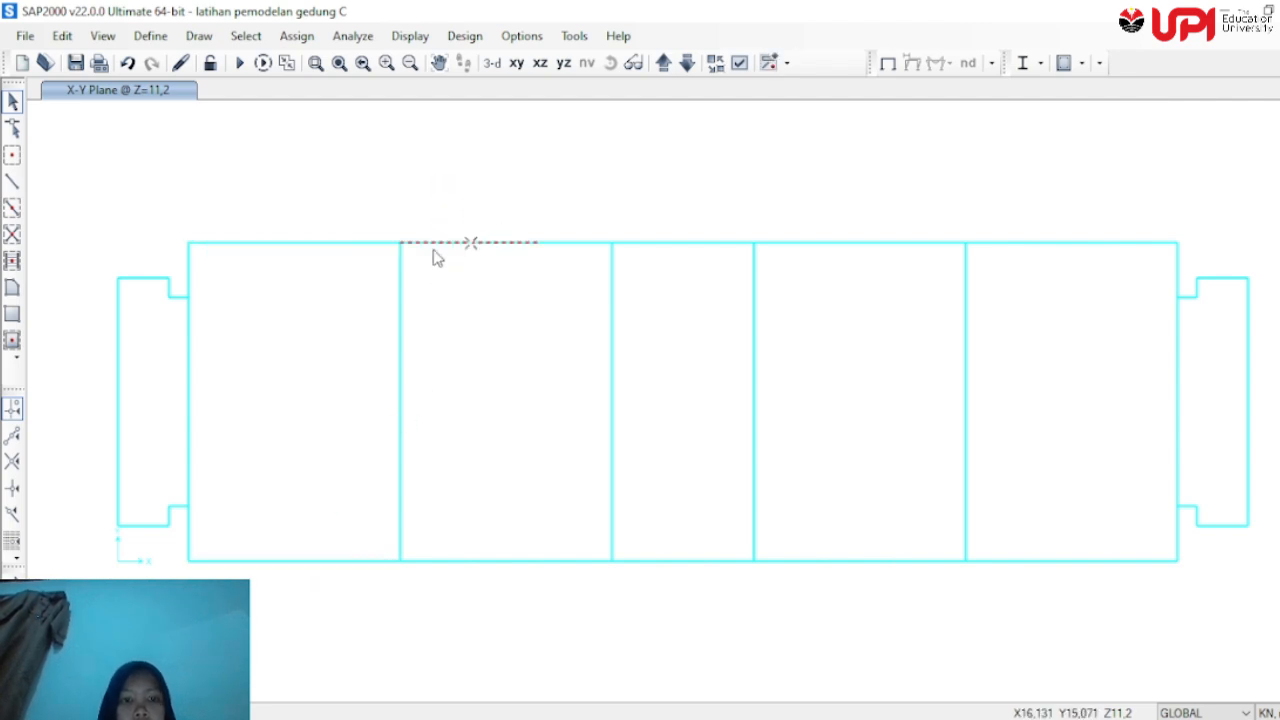
click(434, 253)
drag(431, 226, 430, 625)
drag(507, 191, 491, 582)
drag(563, 228, 549, 612)
click(62, 36)
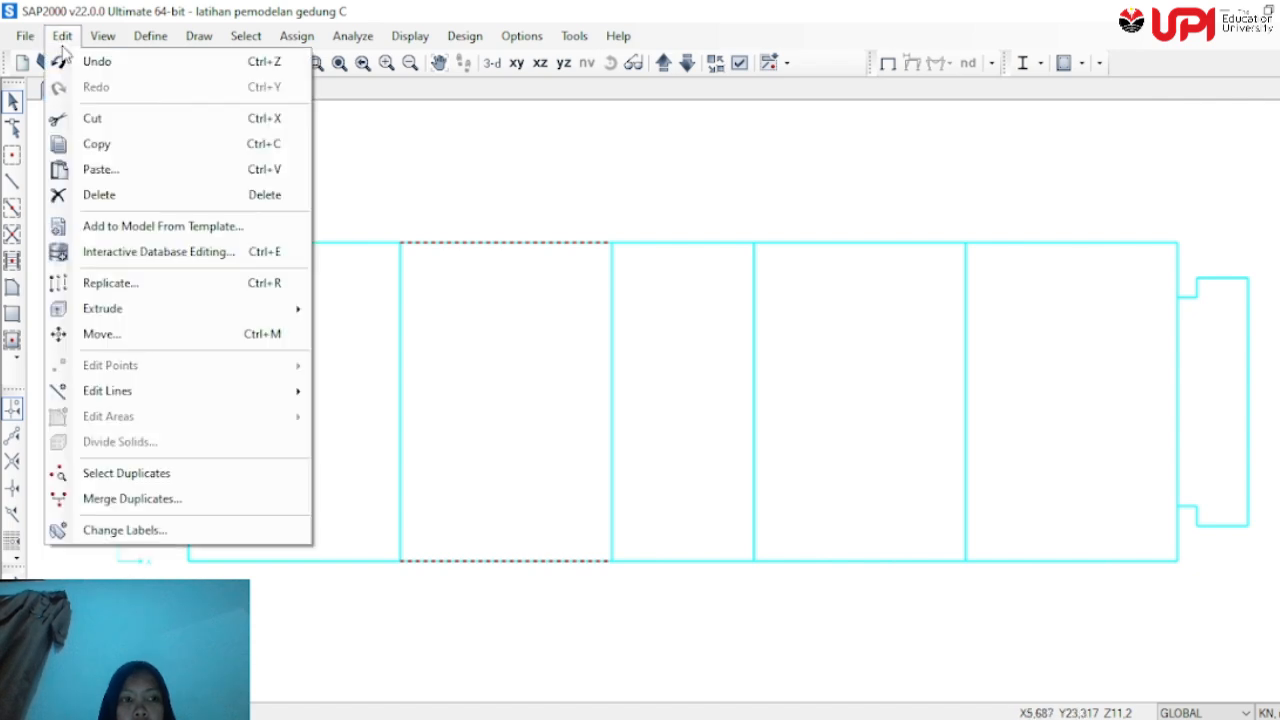
mouse_move(162, 398)
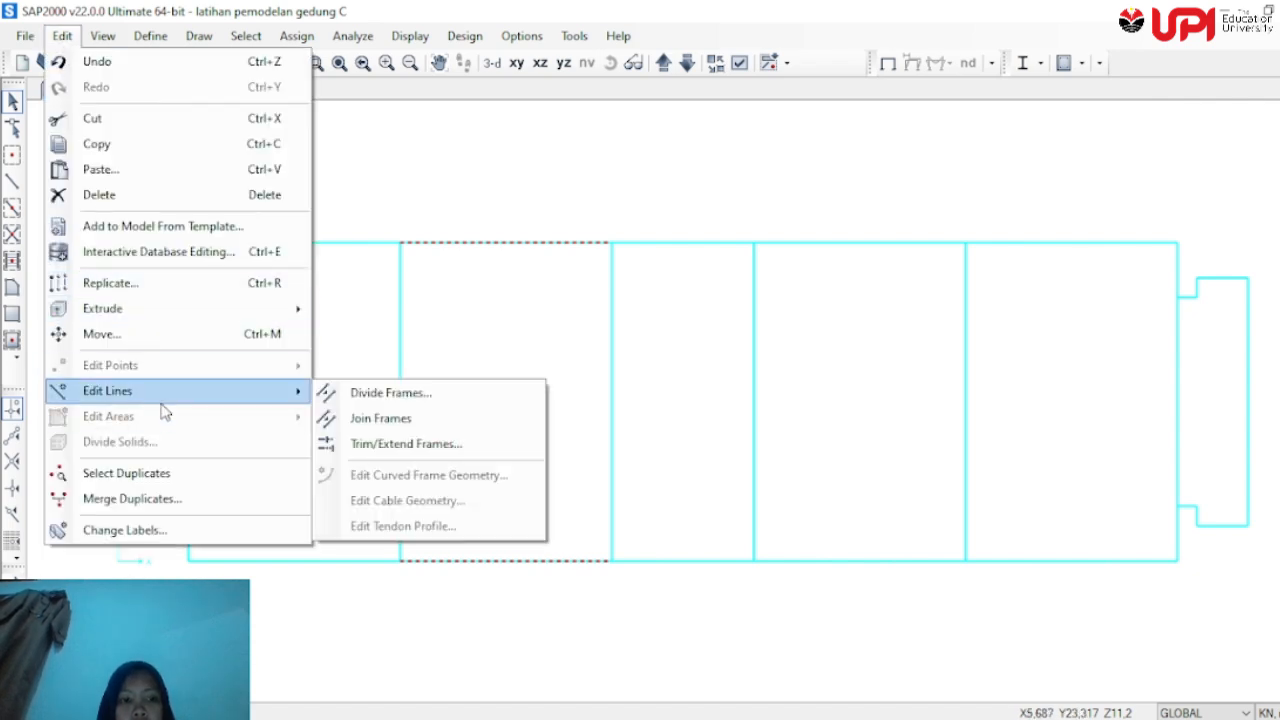
click(416, 418)
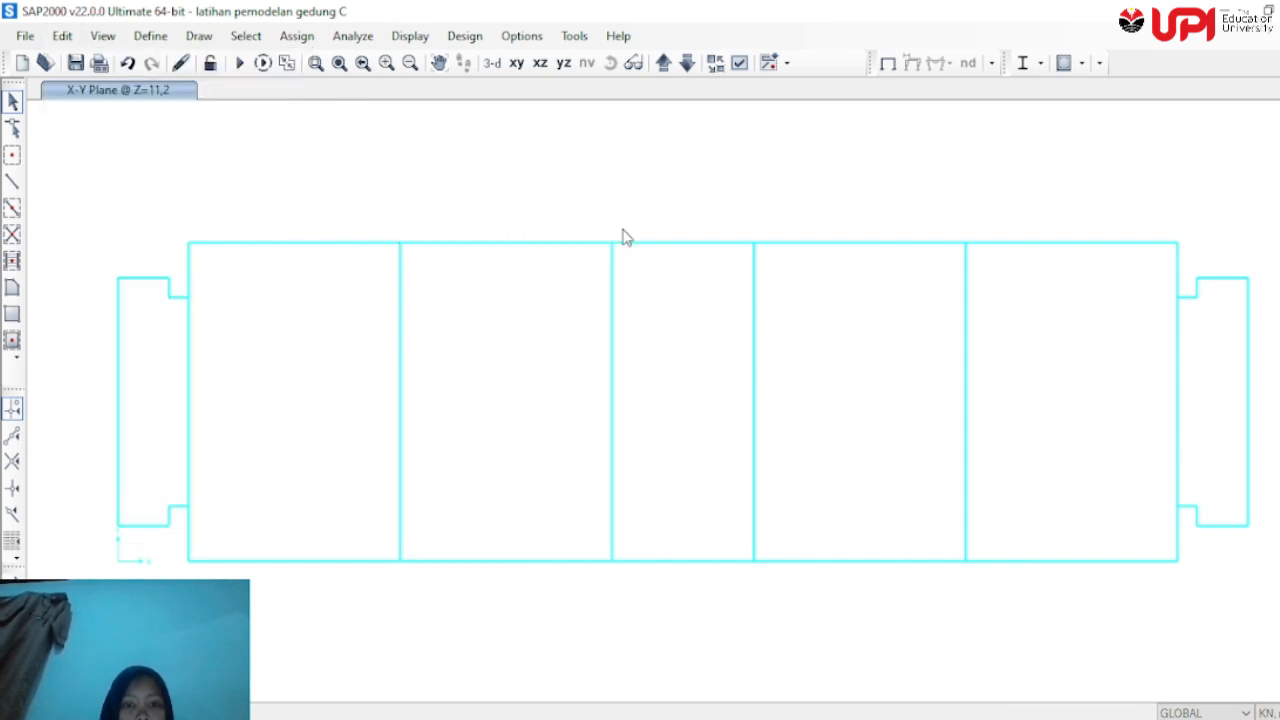
Join the beam segments along both long edges of the narrow middle bay into one frame per edge
drag(636, 272, 624, 598)
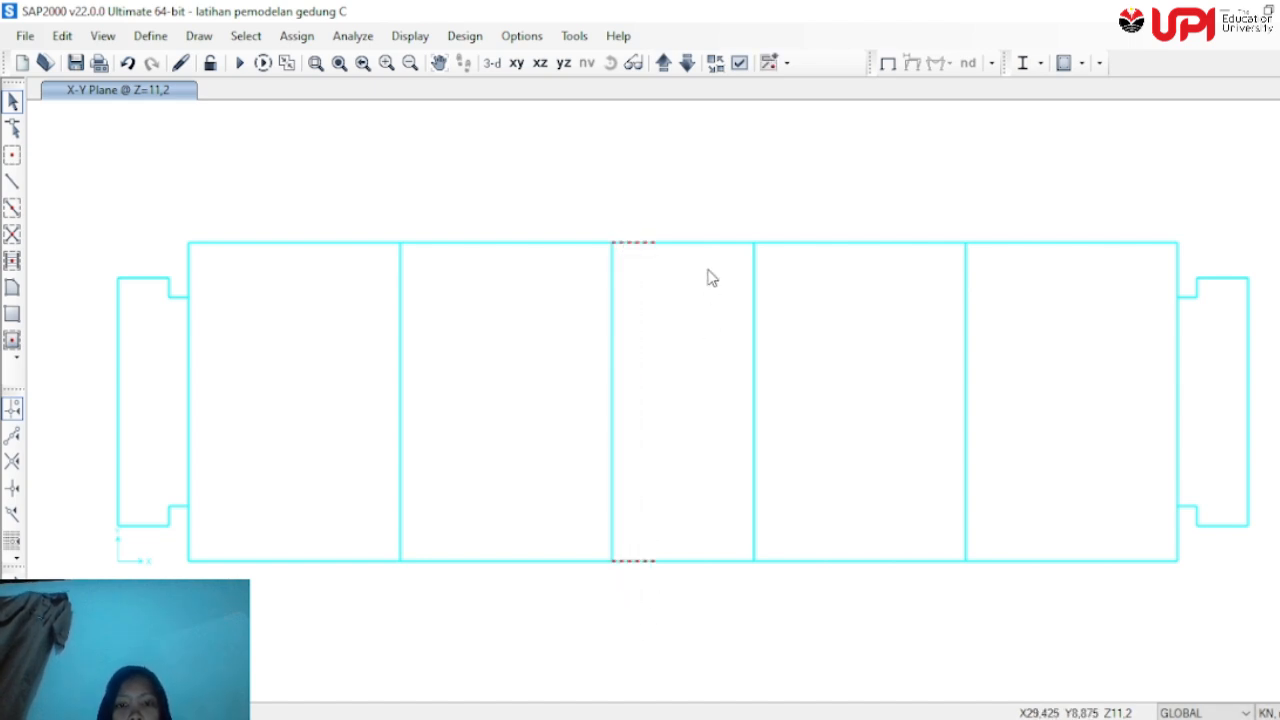
drag(696, 210, 674, 590)
drag(730, 224, 724, 594)
click(60, 36)
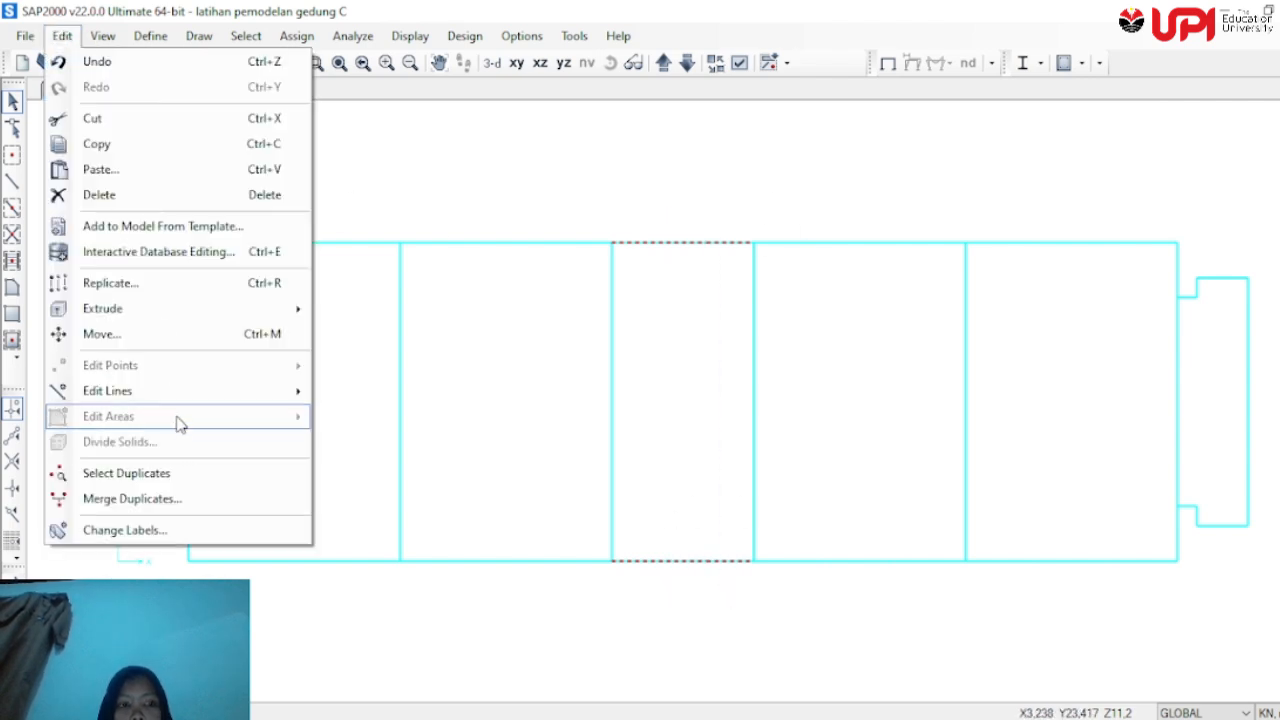
mouse_move(177, 395)
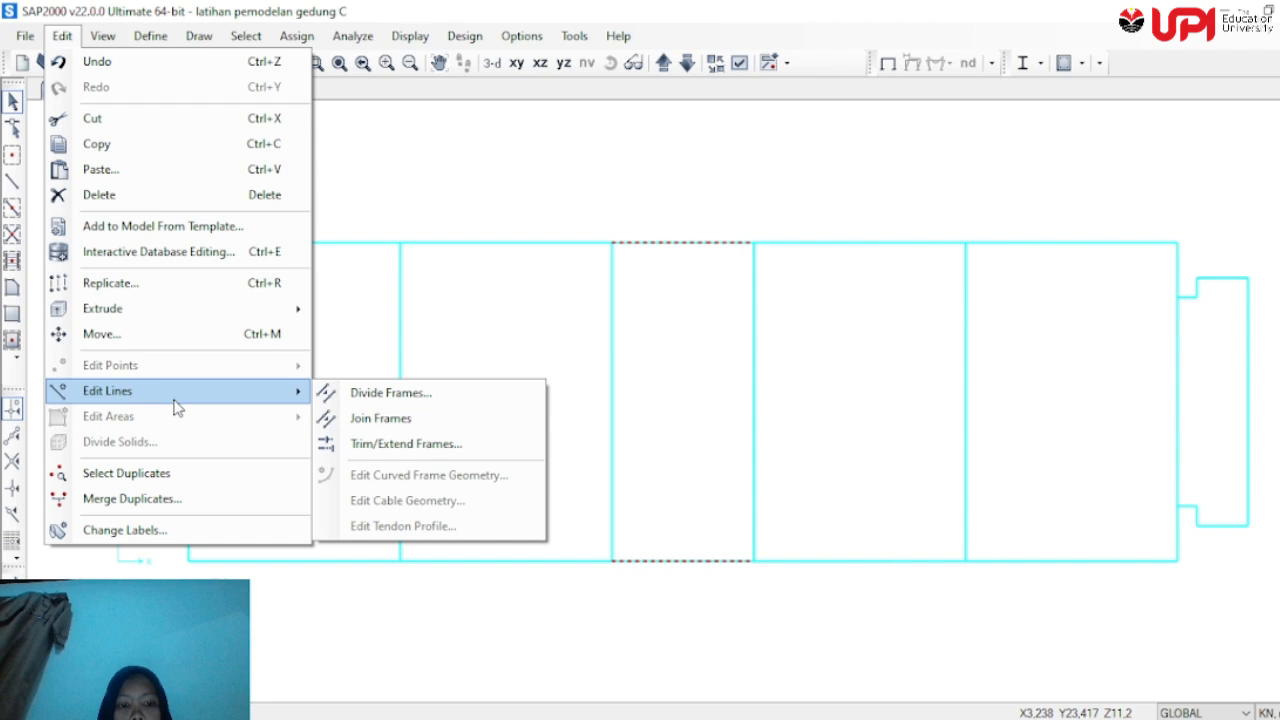
click(394, 420)
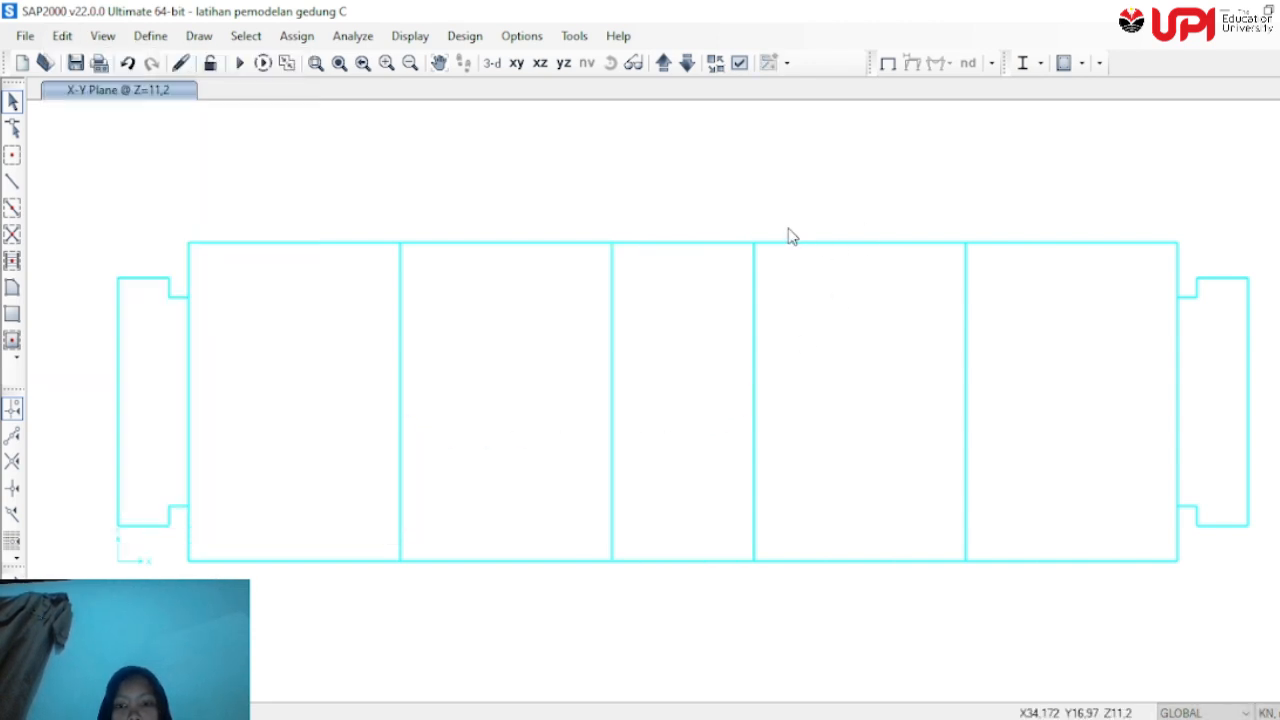
Join the beam segments along both long edges of the fourth bay into one frame per edge
drag(791, 229, 786, 605)
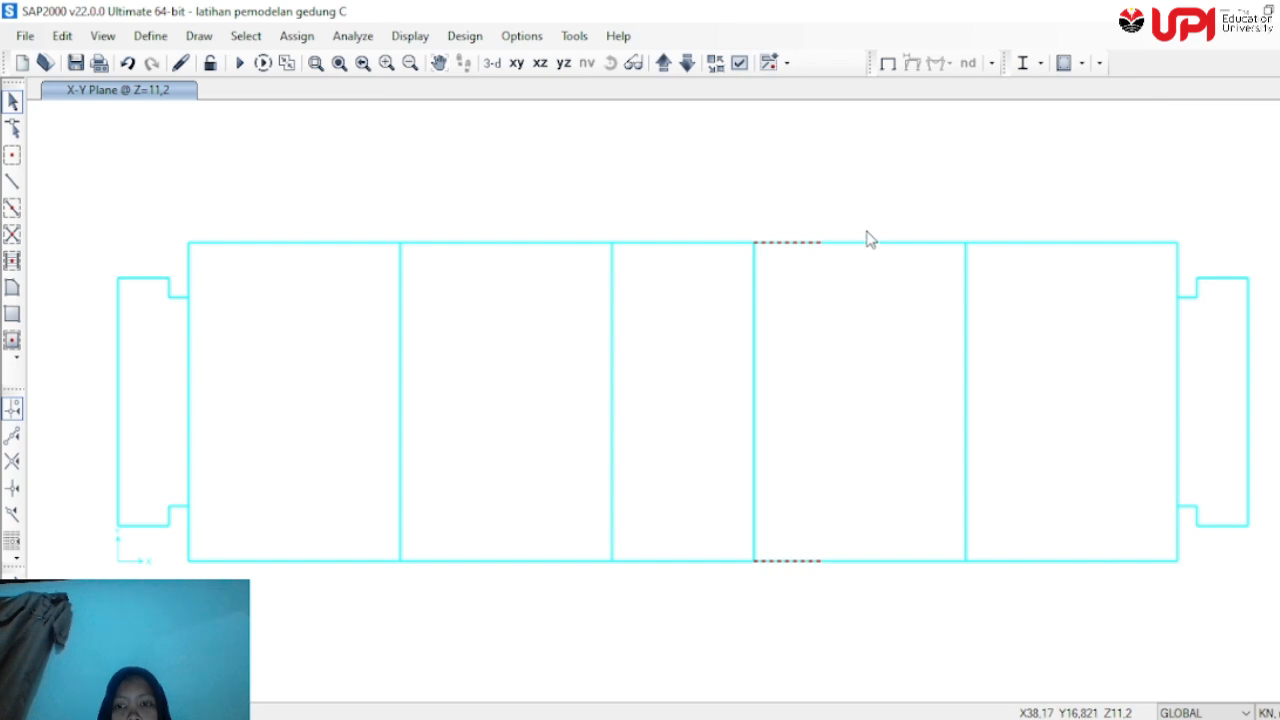
drag(866, 234, 848, 590)
drag(918, 238, 903, 617)
click(62, 35)
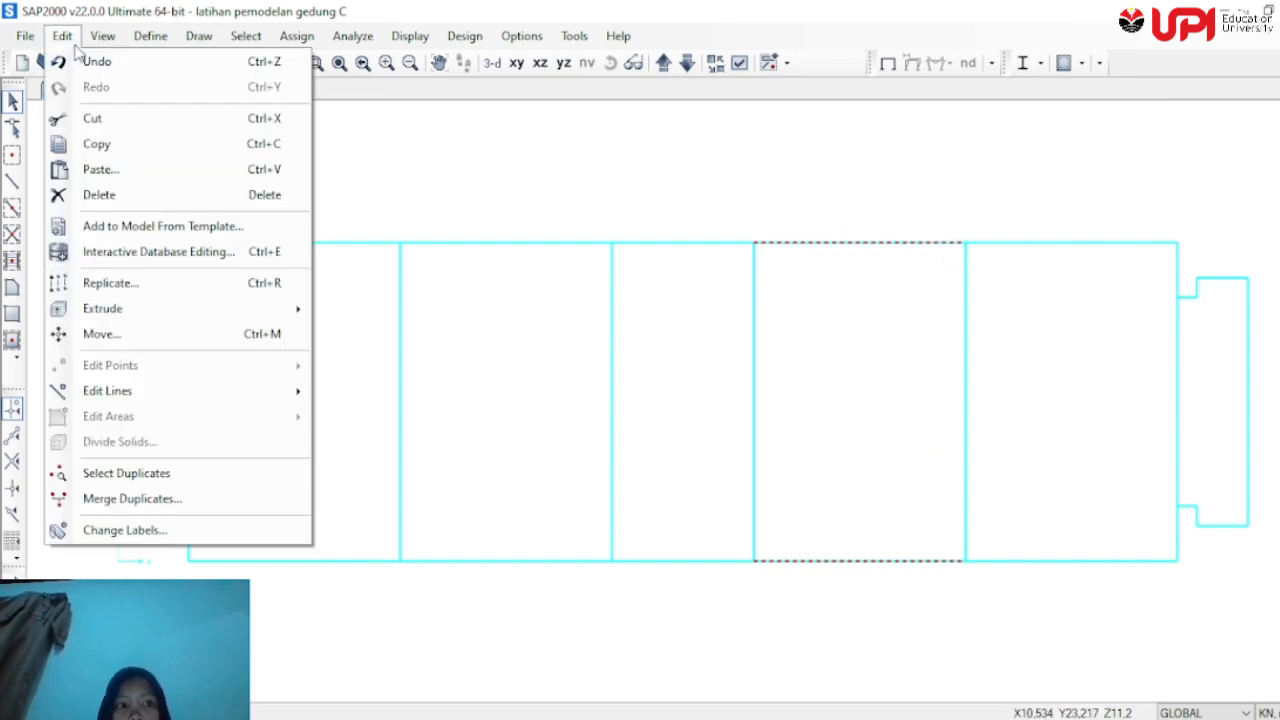
mouse_move(157, 394)
click(421, 424)
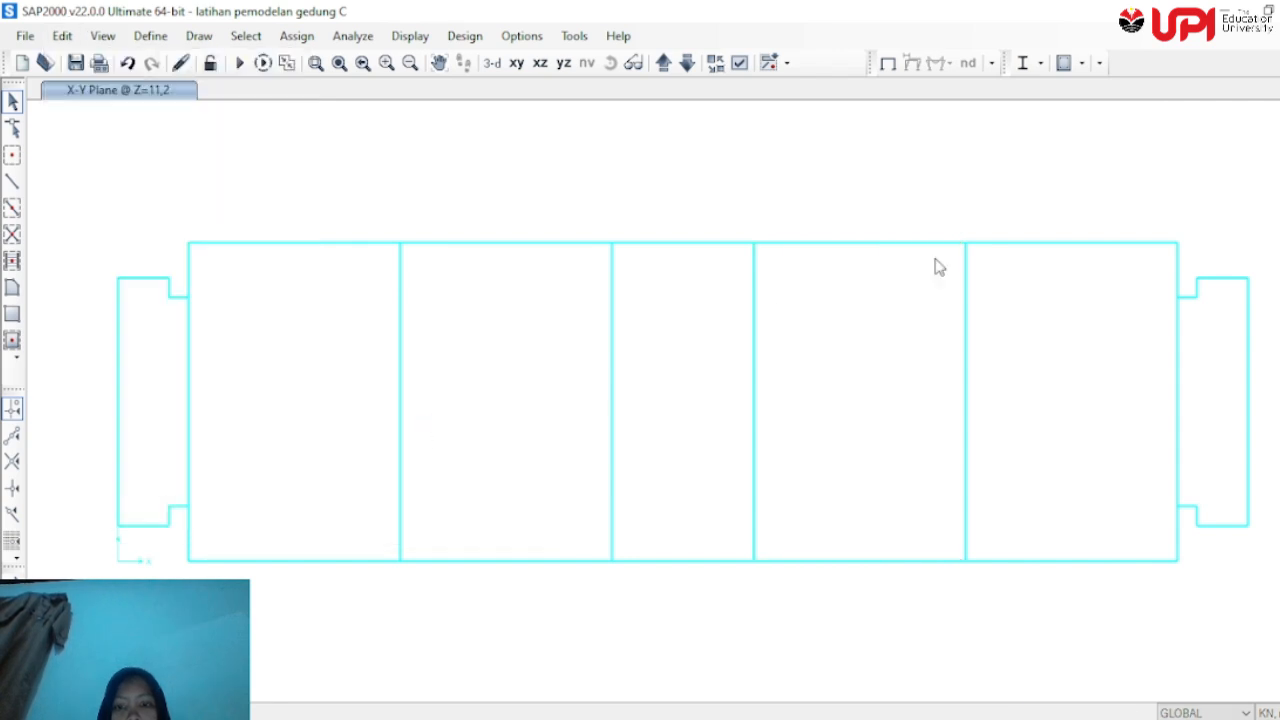
Join the beam segments along both long edges of the fifth bay, farthest from the origin, into single frames
drag(986, 223, 996, 601)
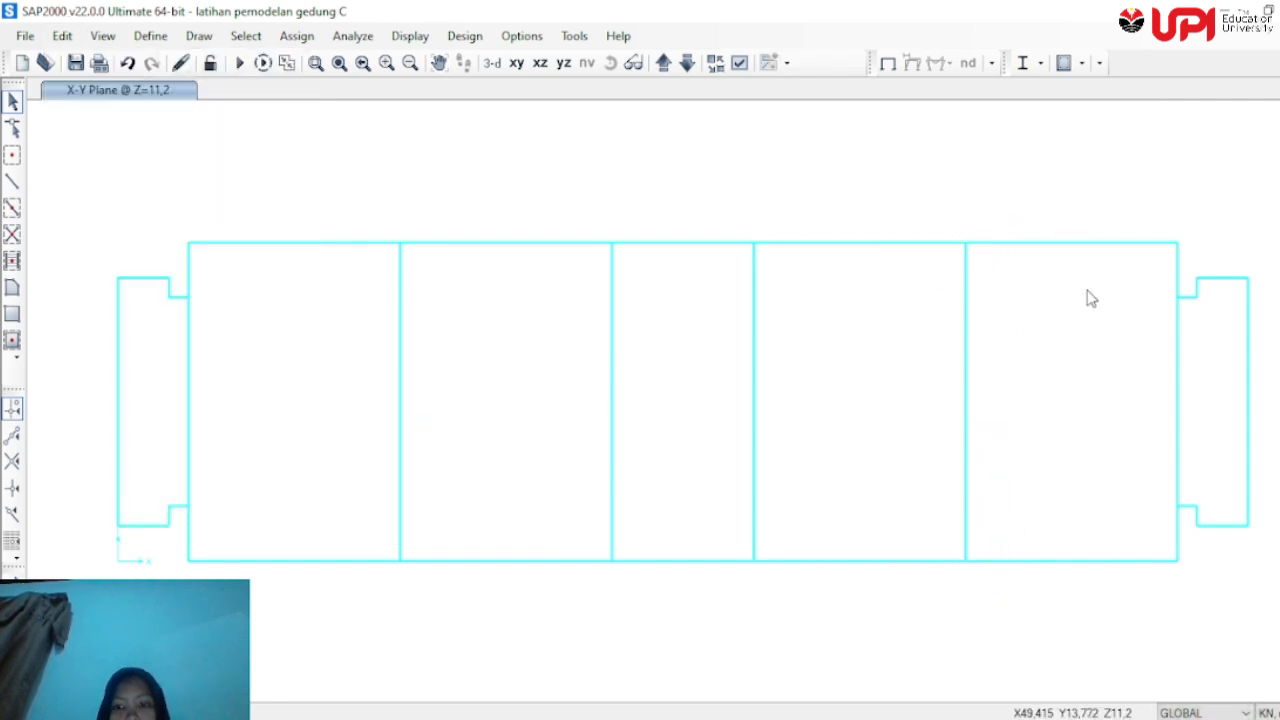
drag(1130, 228, 1126, 606)
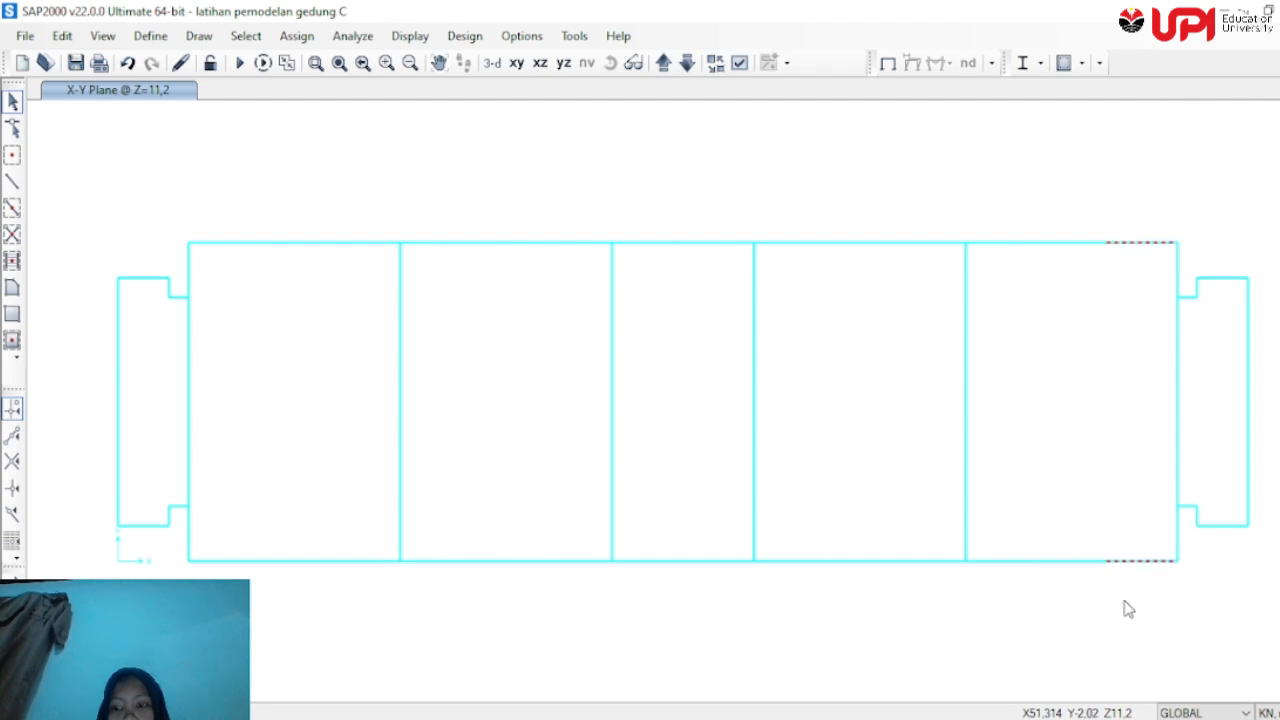
drag(1049, 219, 1080, 613)
drag(1001, 220, 994, 612)
drag(1100, 229, 1070, 627)
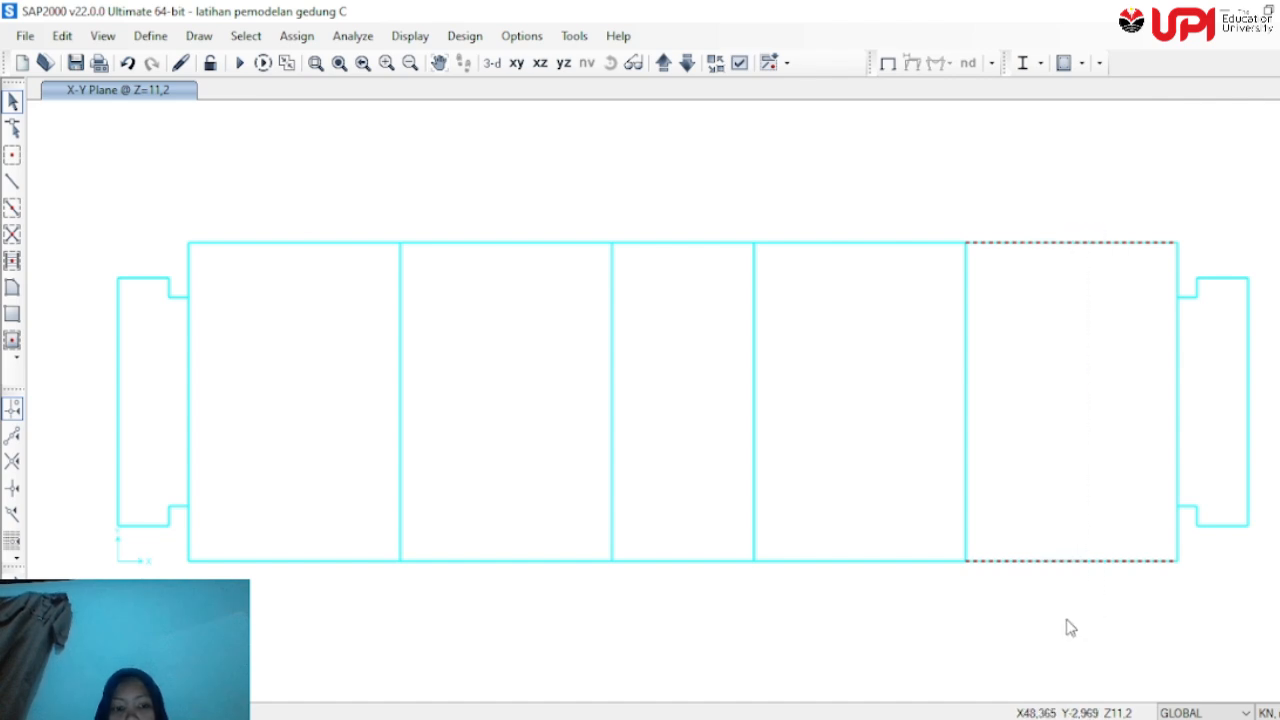
click(62, 36)
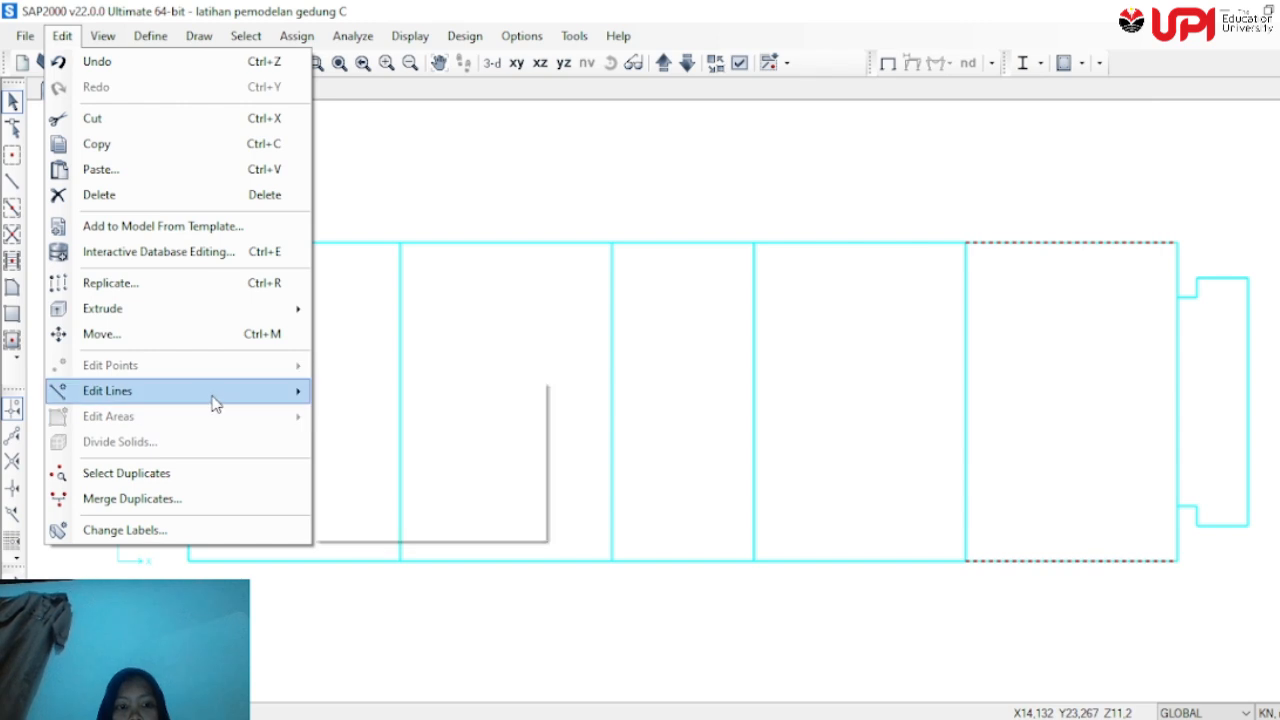
mouse_move(214, 397)
click(371, 423)
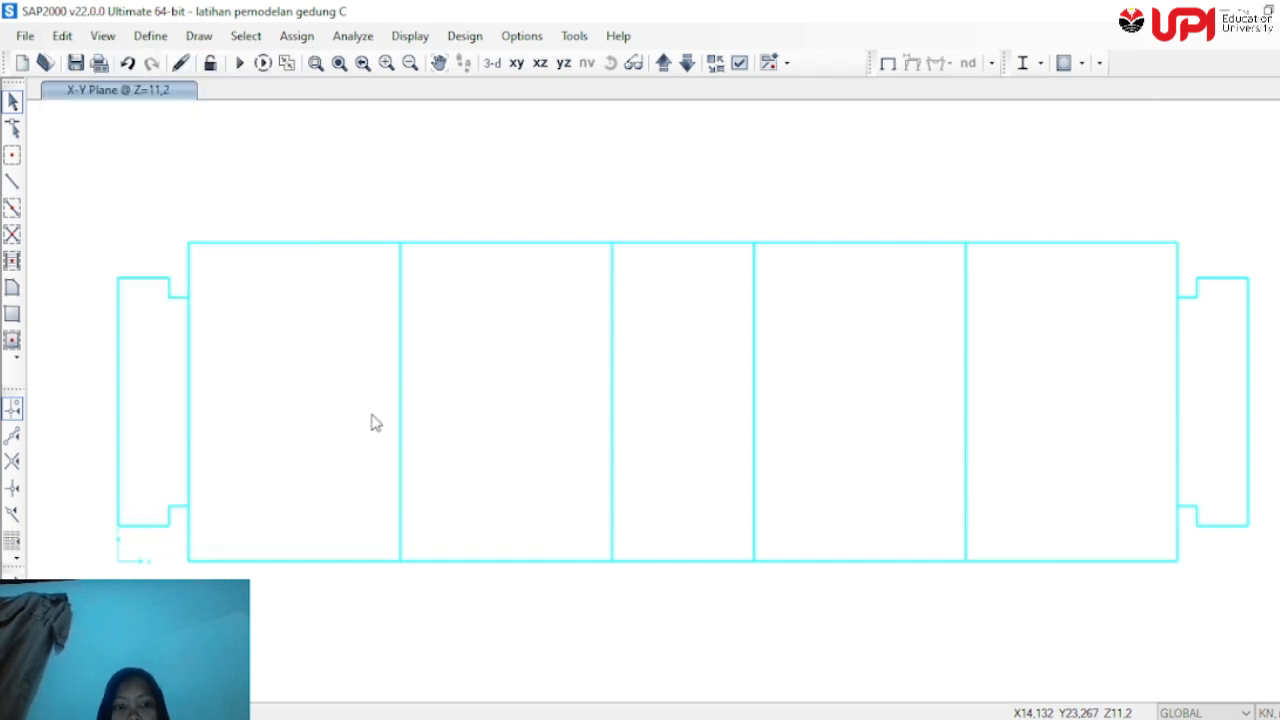
Check whether the first bay's upper edge beam is a single member by selecting it, and clear the selection
click(330, 241)
key(Escape)
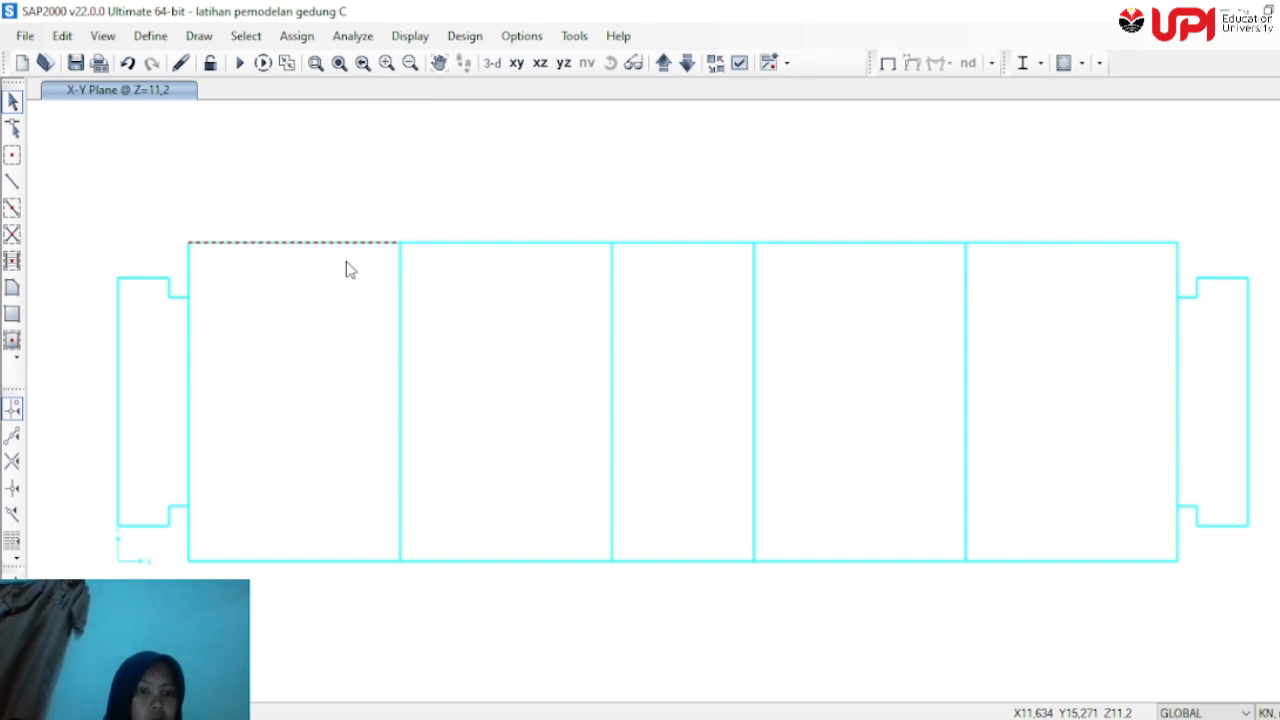
key(ctrl+q)
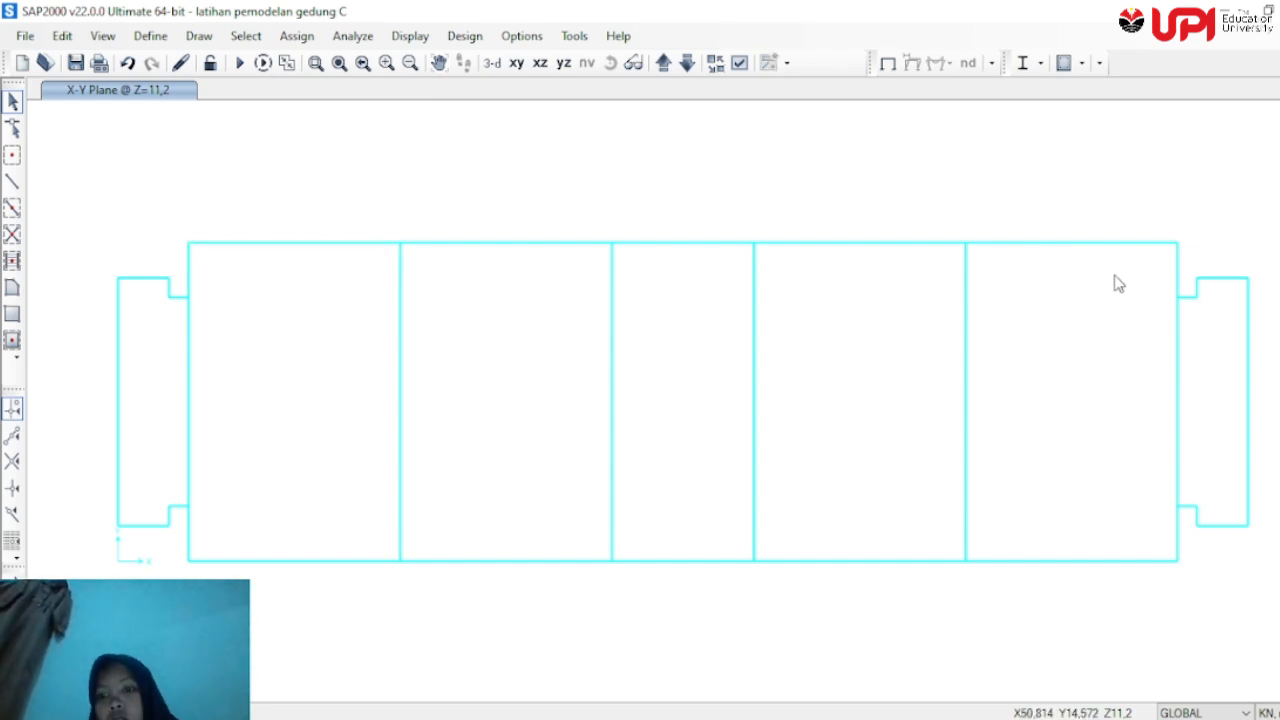
Check whether the fifth bay's upper edge beam is one member by selecting it, and display the model in 3D
drag(1114, 275, 1079, 207)
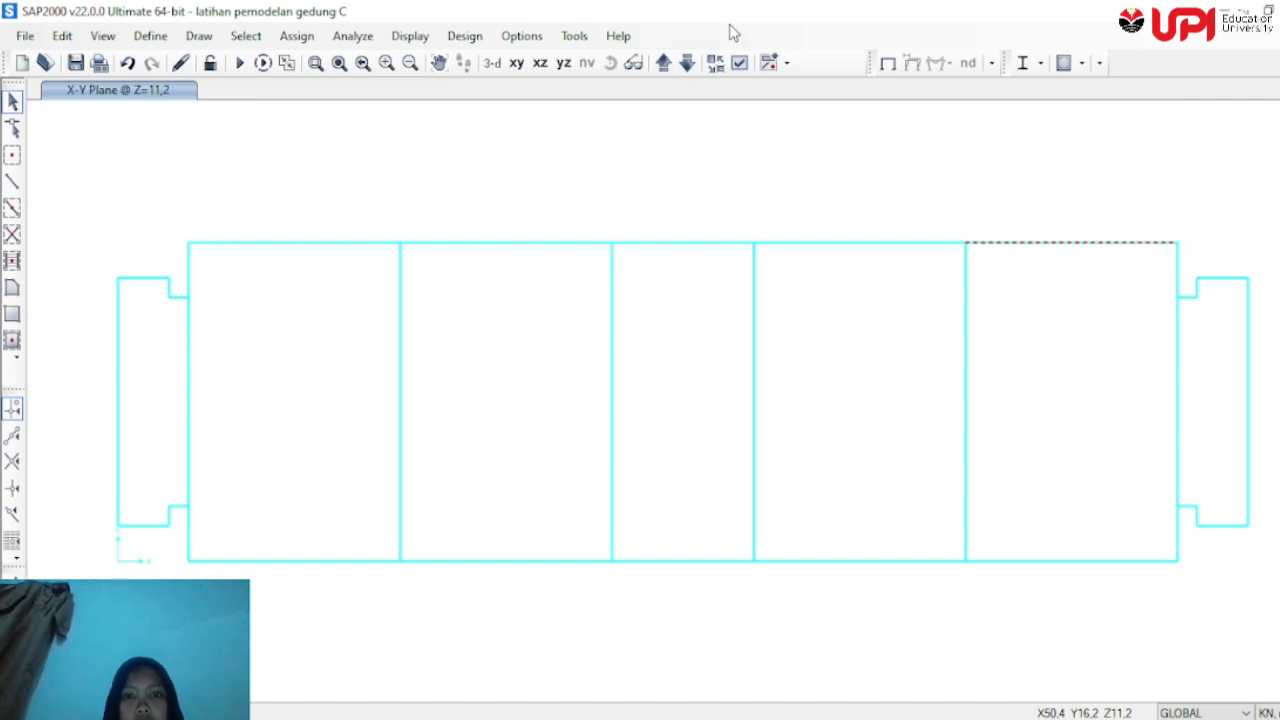
click(493, 63)
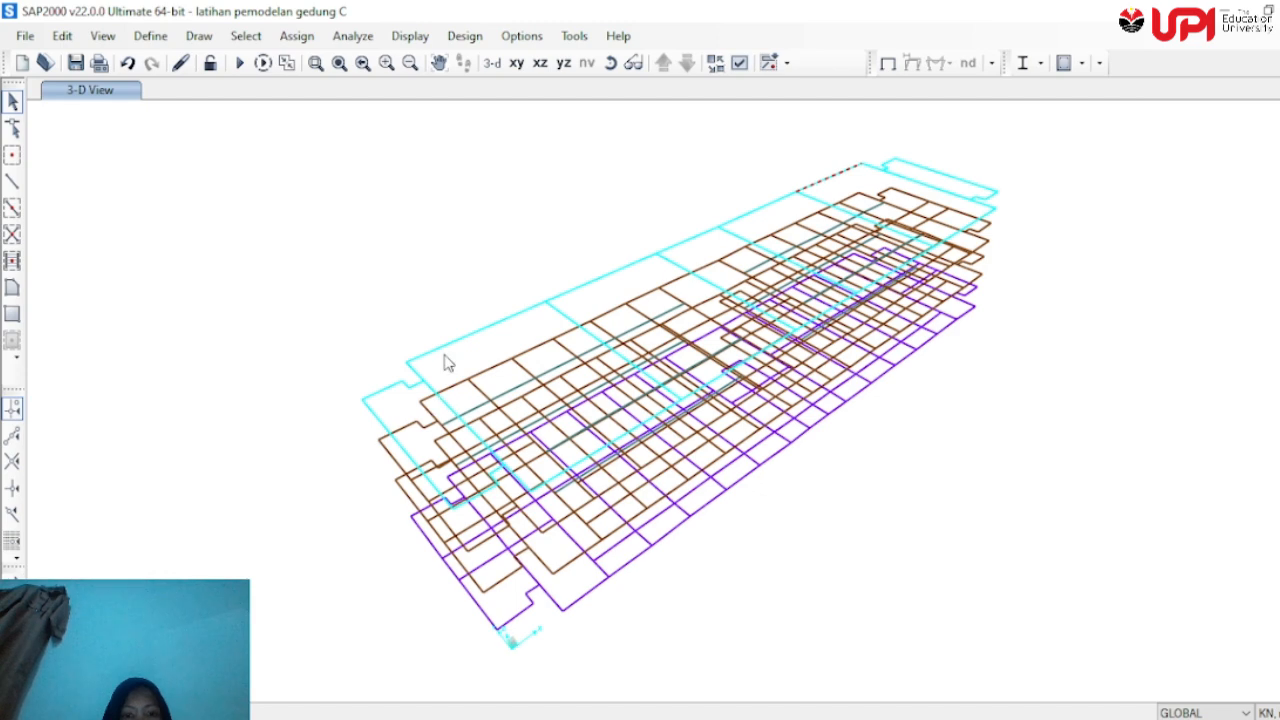
Delete the unused frame sections B1 30x50 and B2 20x40 from the frame properties
click(160, 36)
mouse_move(250, 93)
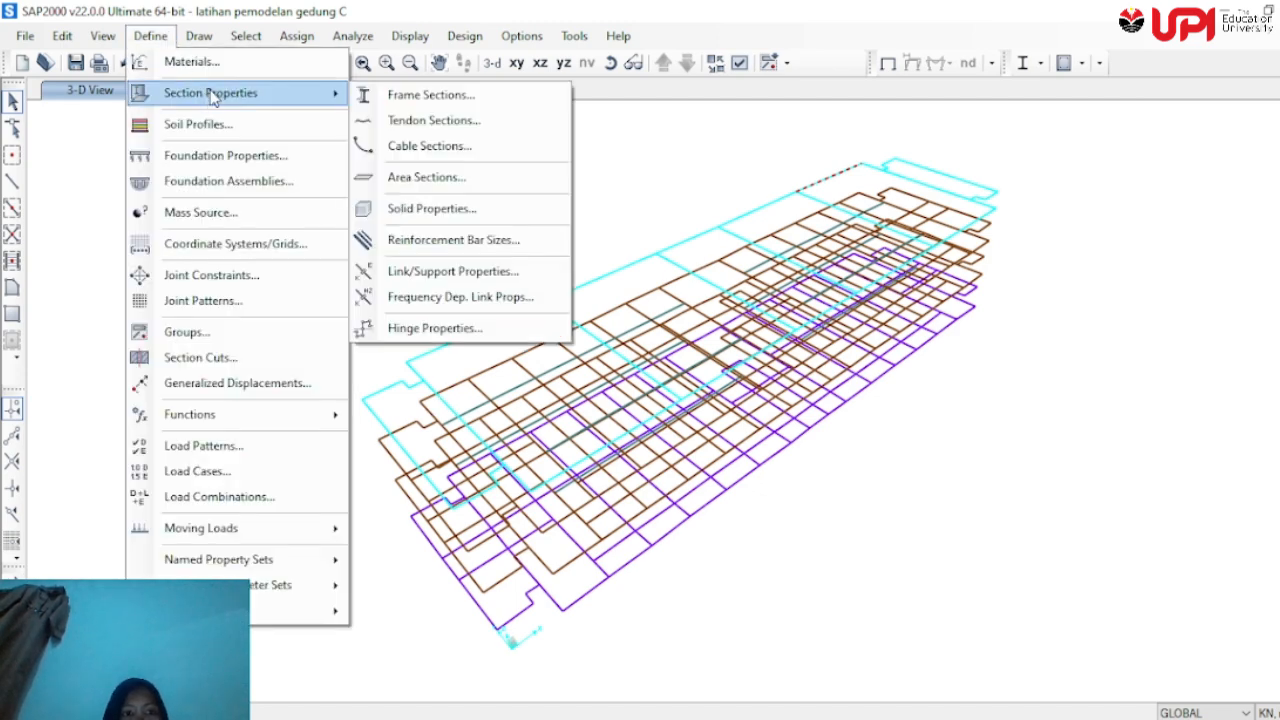
click(455, 106)
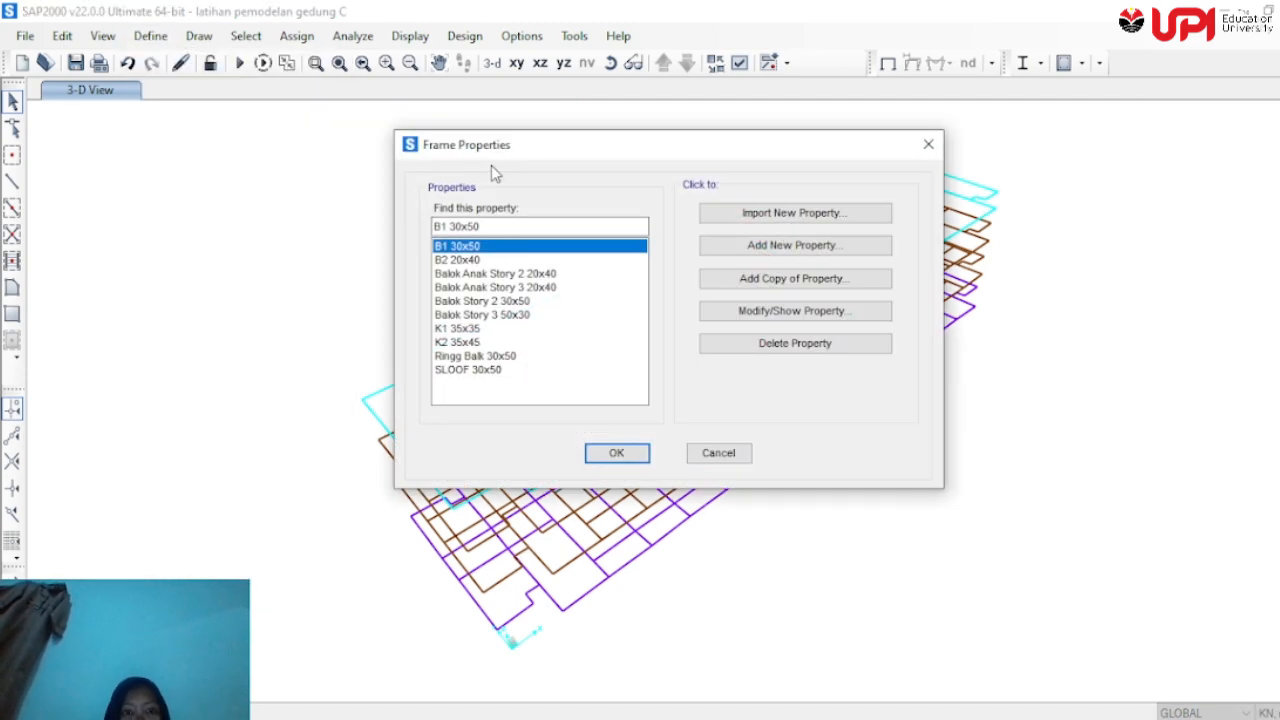
click(489, 260)
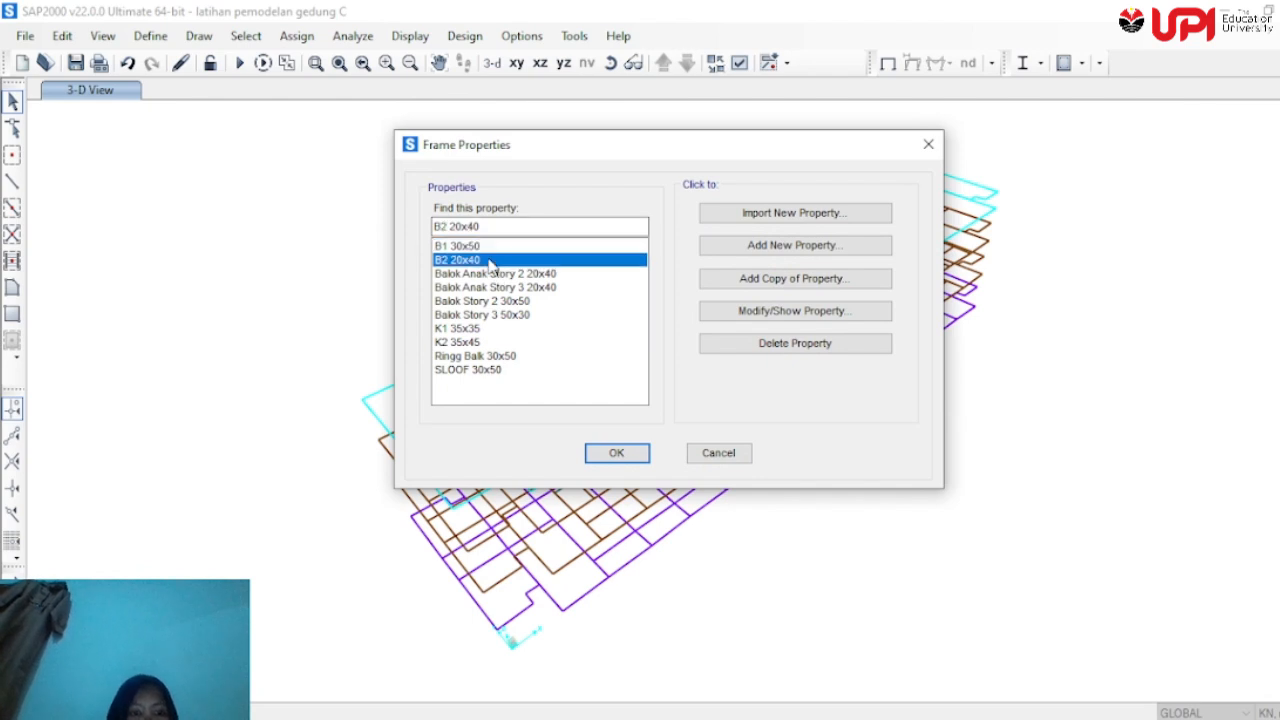
shift+click(481, 246)
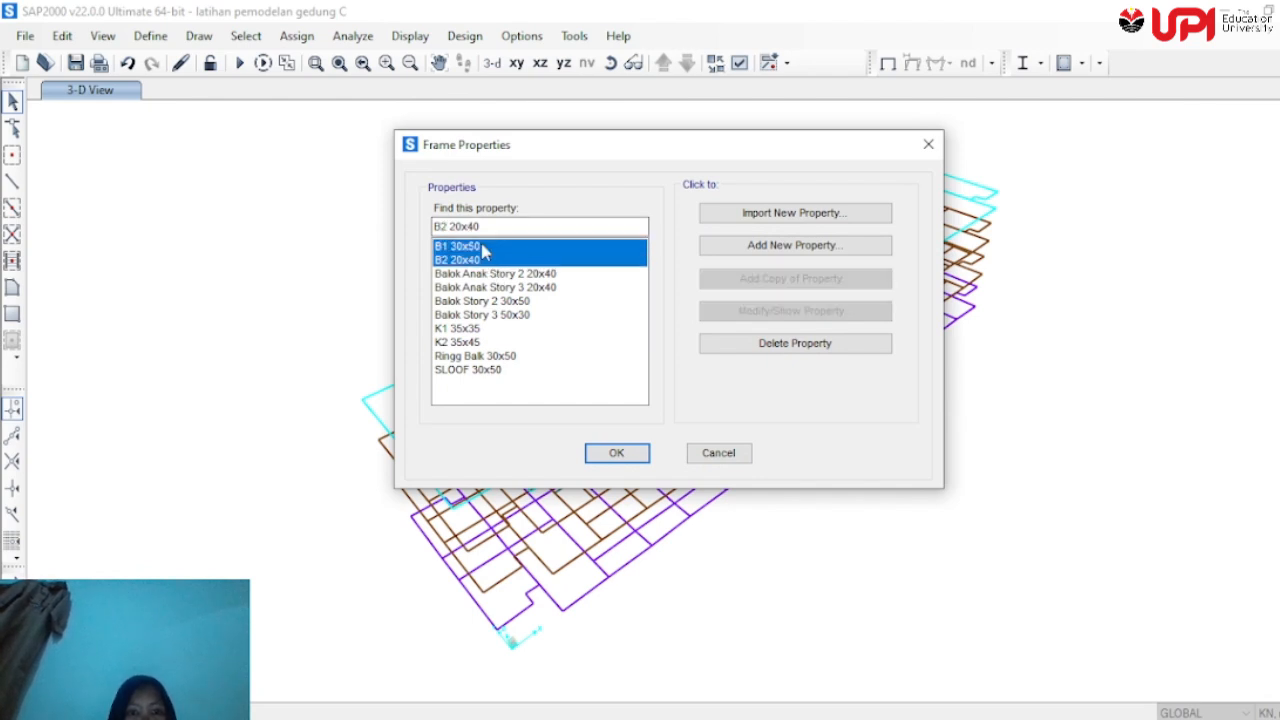
click(822, 345)
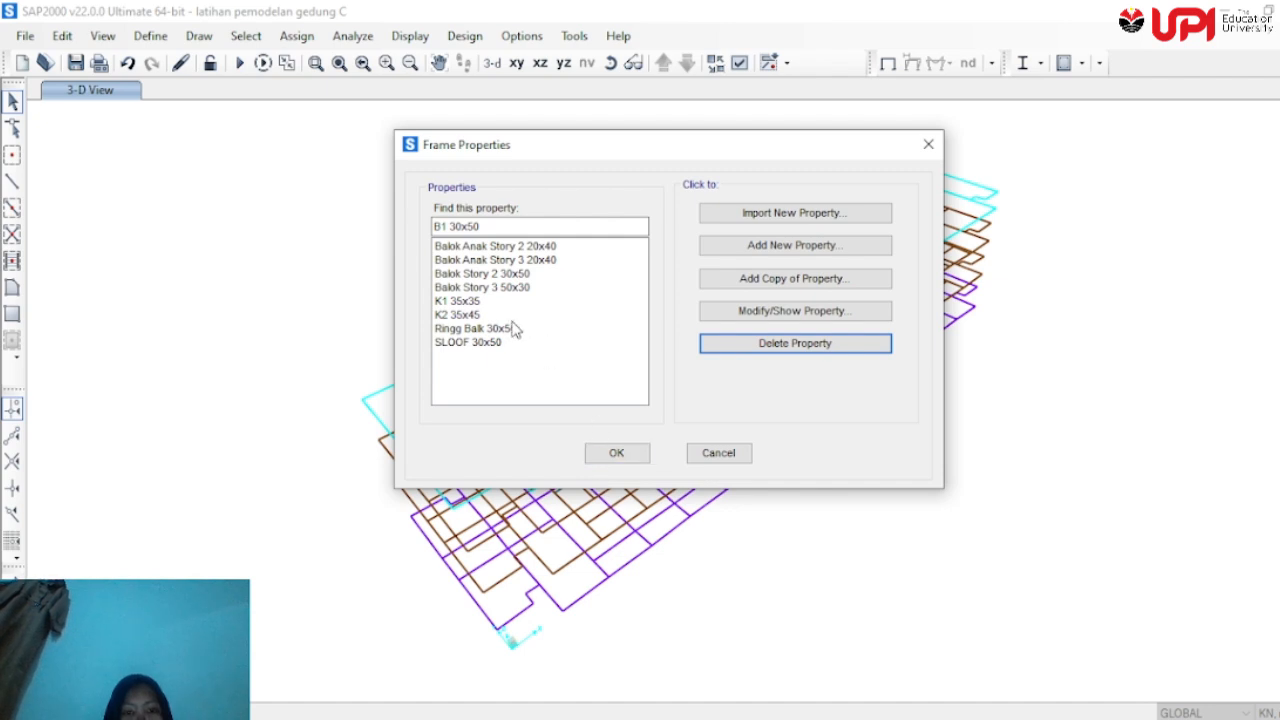
Change the display color of the Ringg Balk 30x50 section to olive and show all members of the model
click(510, 328)
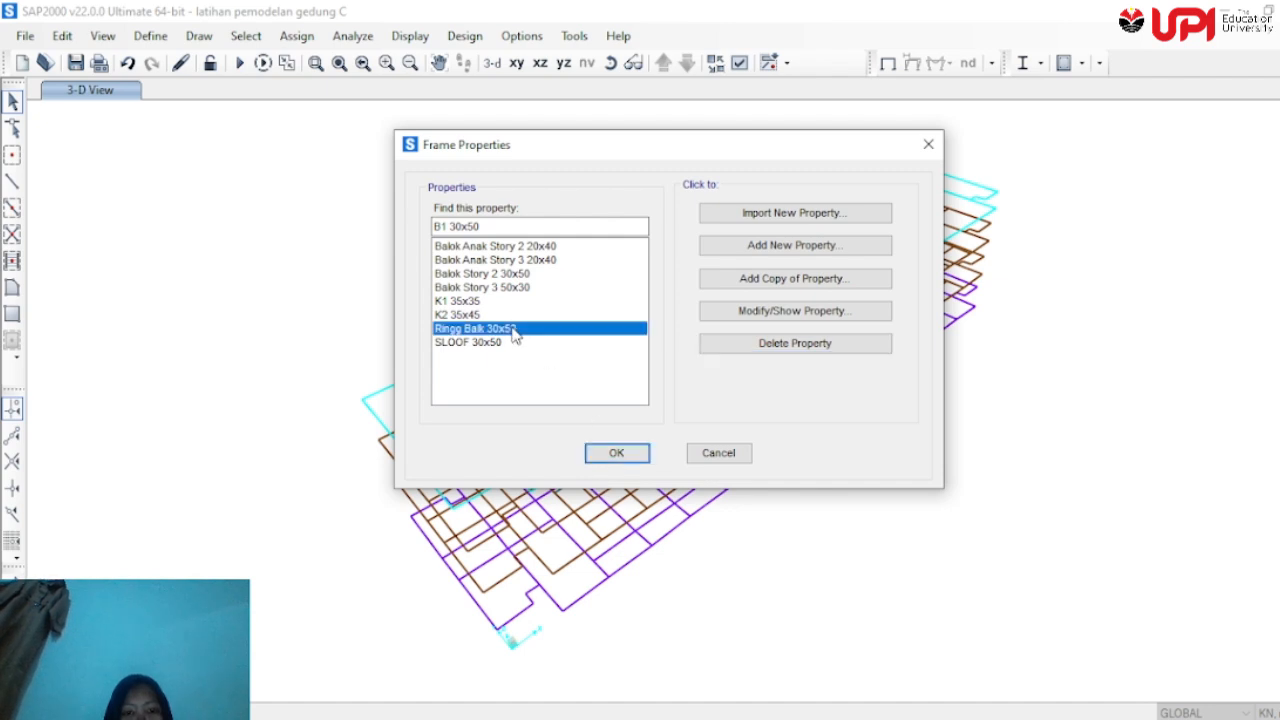
click(824, 314)
click(921, 190)
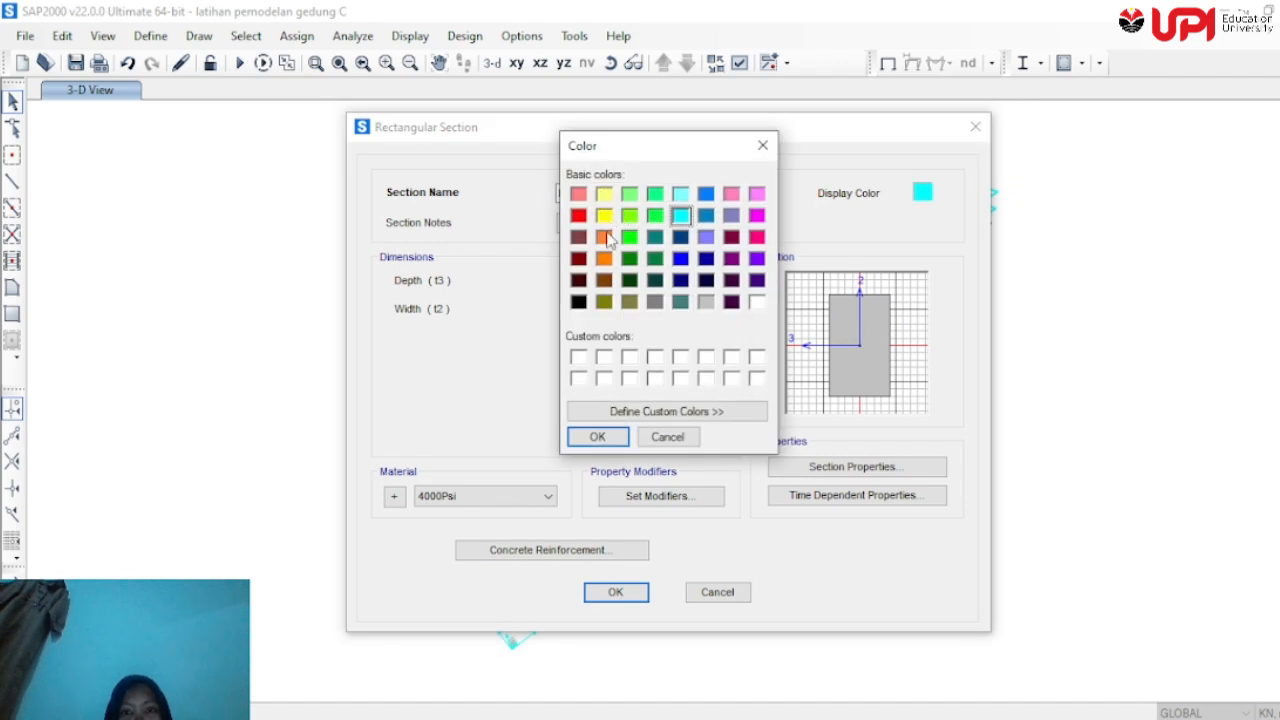
click(604, 301)
click(597, 437)
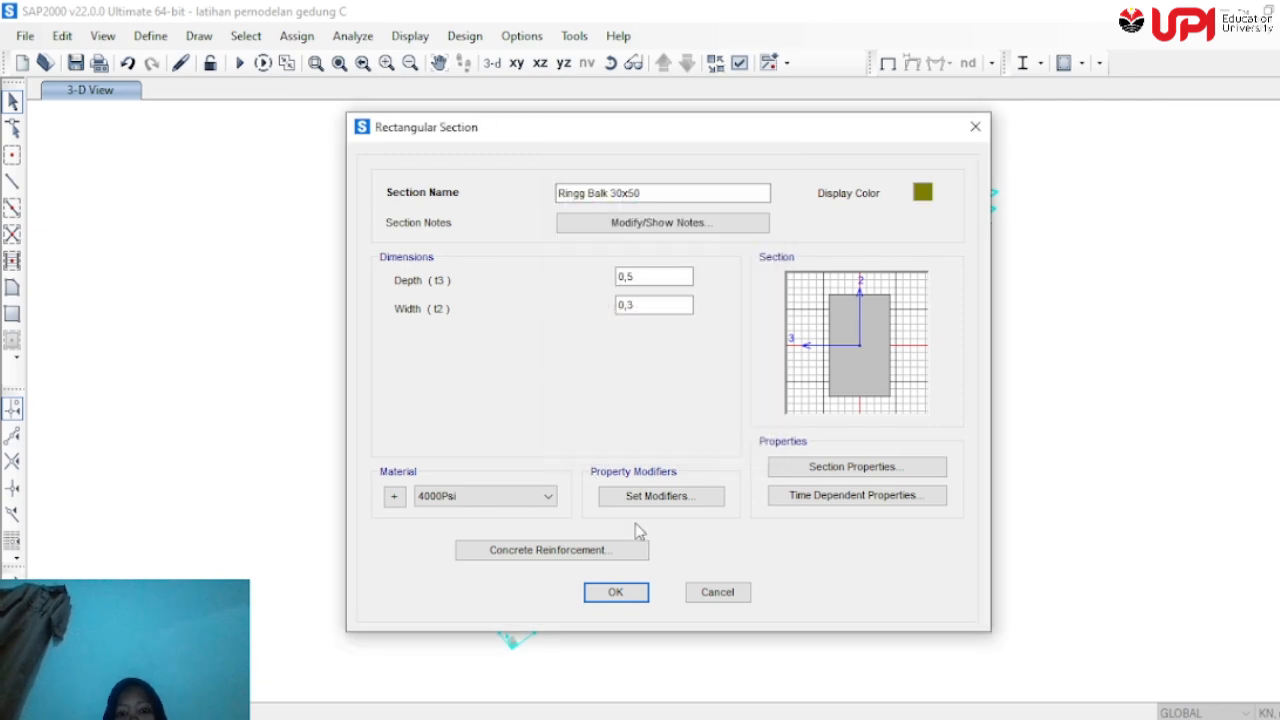
click(636, 596)
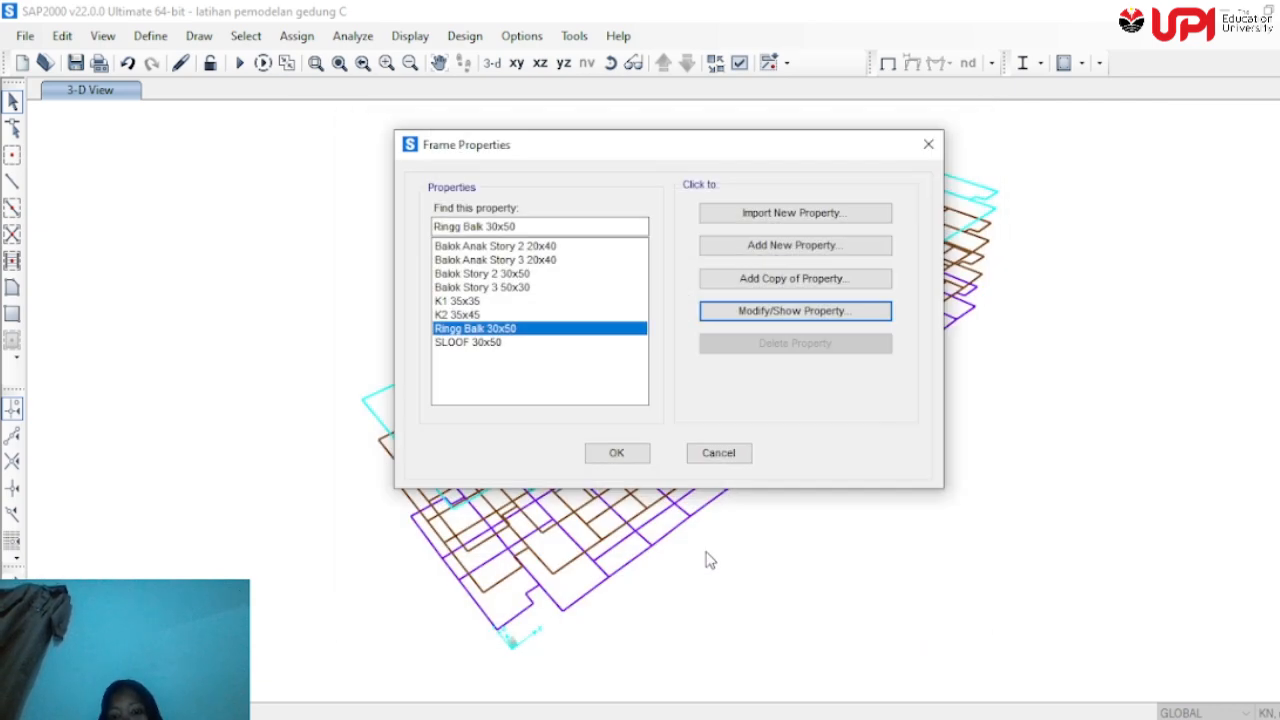
click(620, 454)
right_click(860, 537)
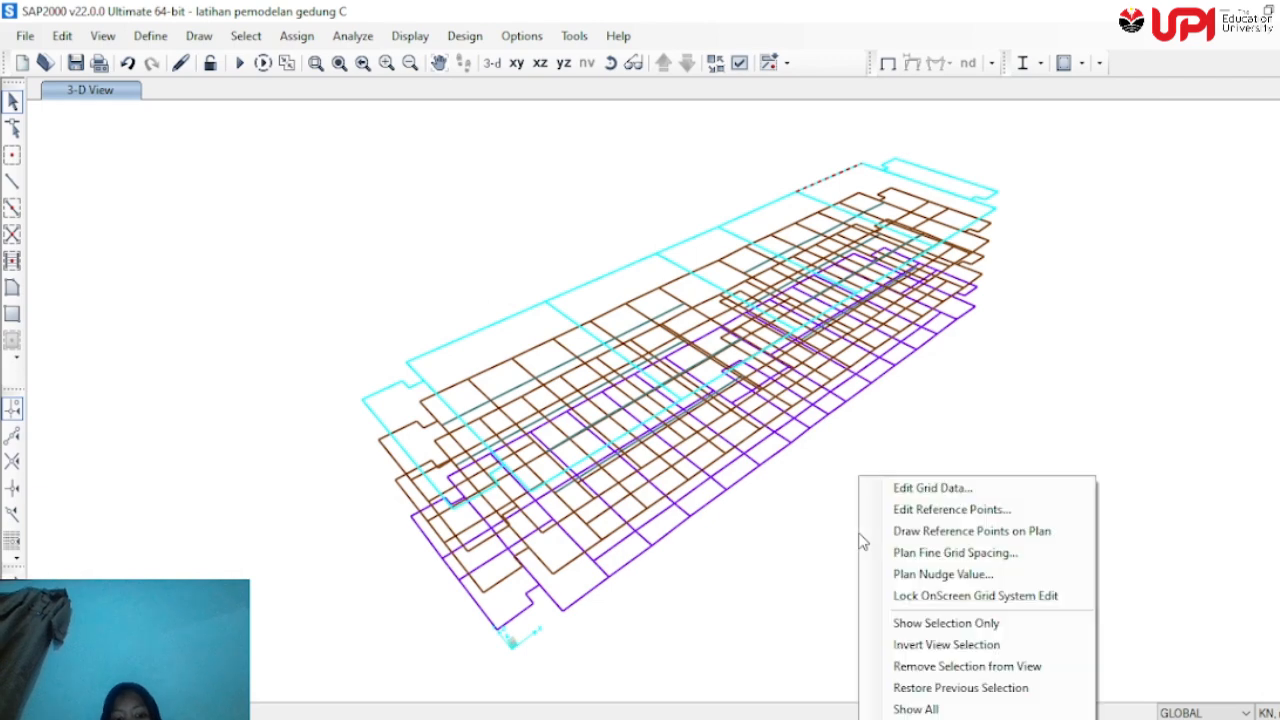
click(953, 710)
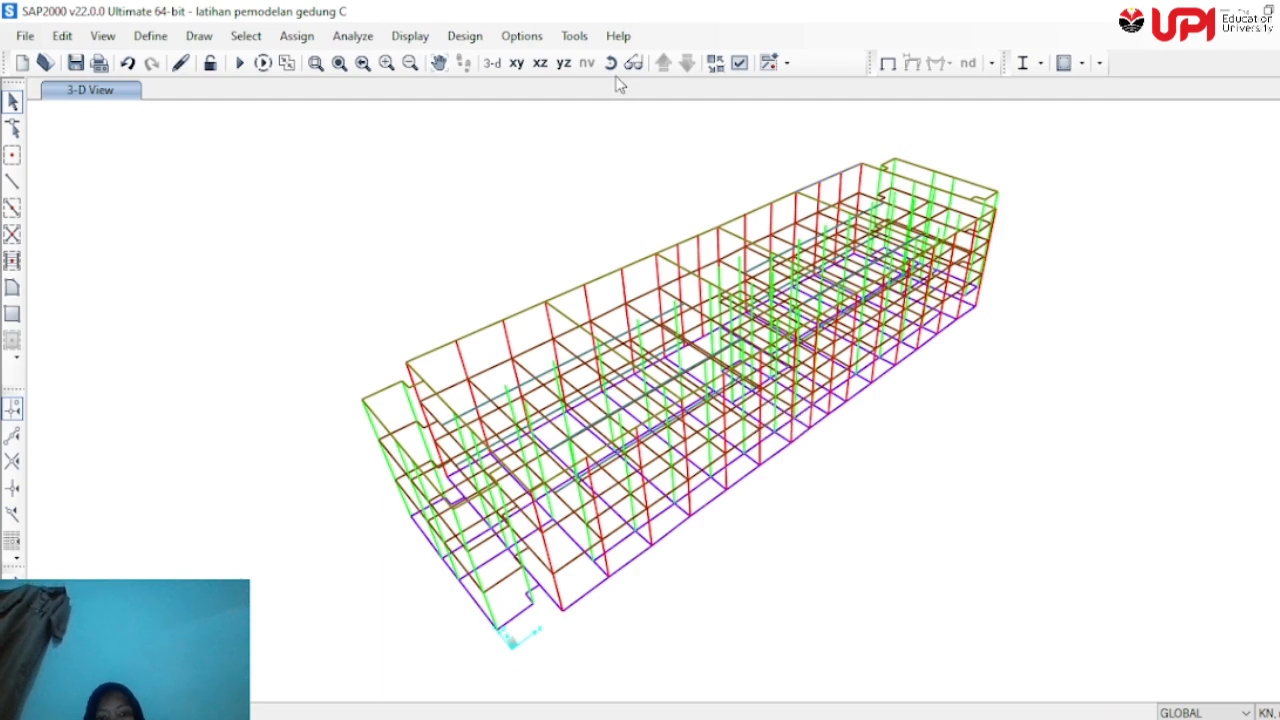
Select all columns with the K1 35x35 and K2 35x45 sections and show only those in the view
drag(596, 192, 258, 75)
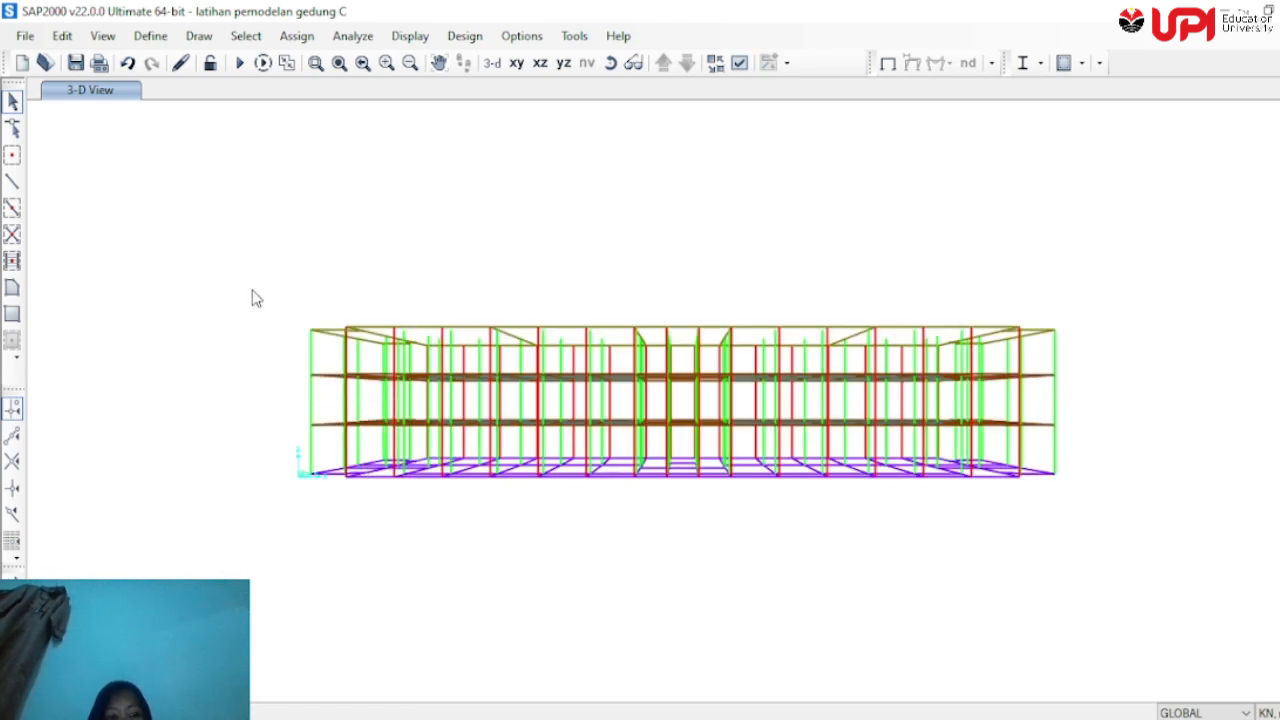
click(246, 36)
click(246, 36)
click(246, 36)
click(250, 38)
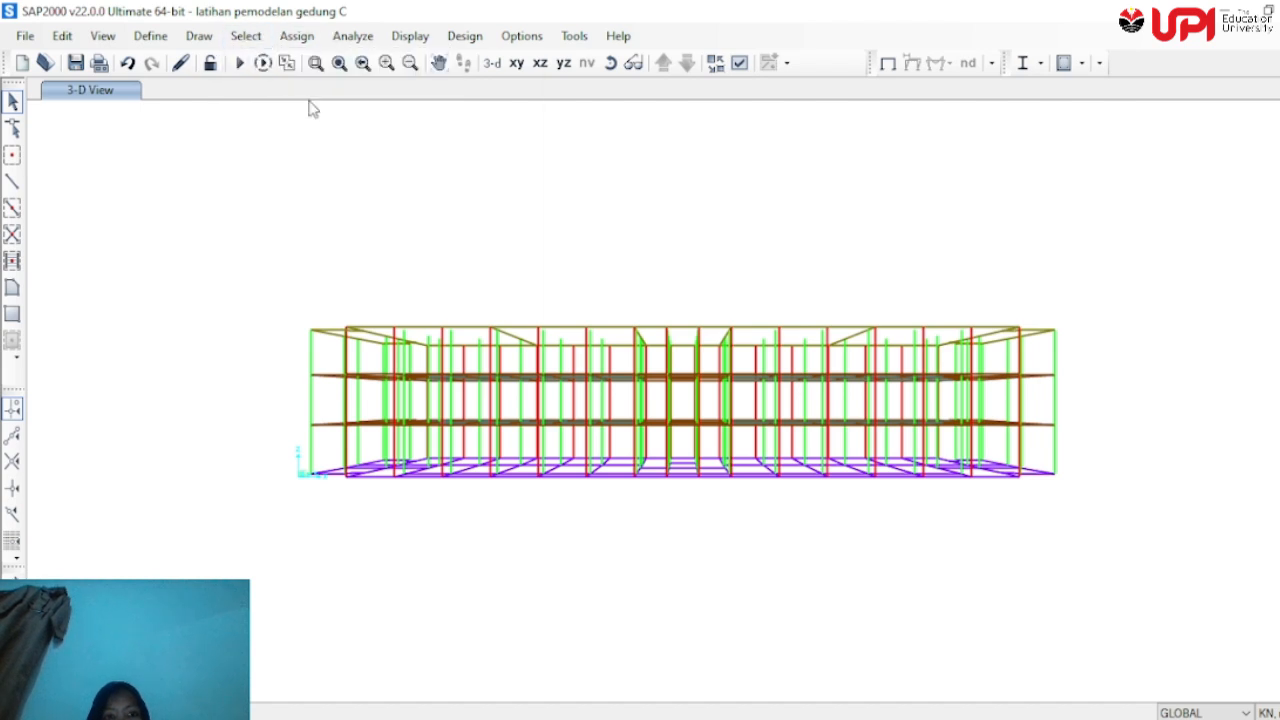
click(246, 36)
mouse_move(262, 62)
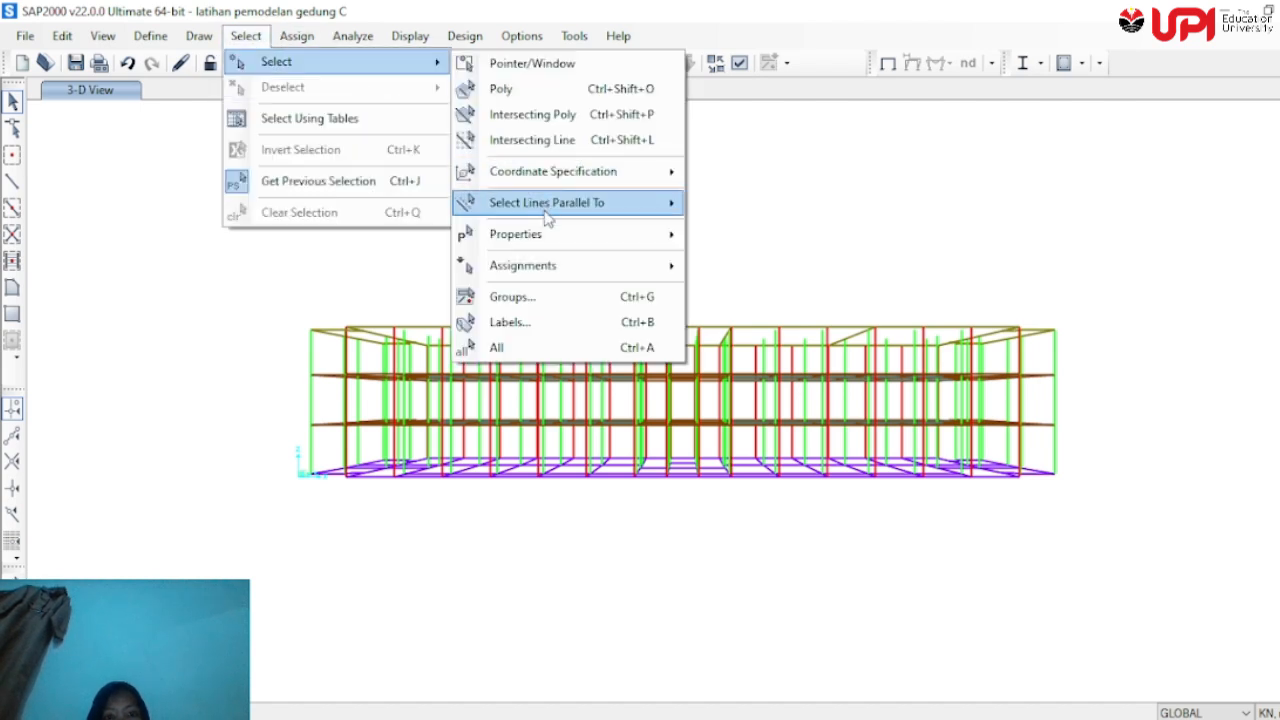
mouse_move(553, 233)
click(833, 258)
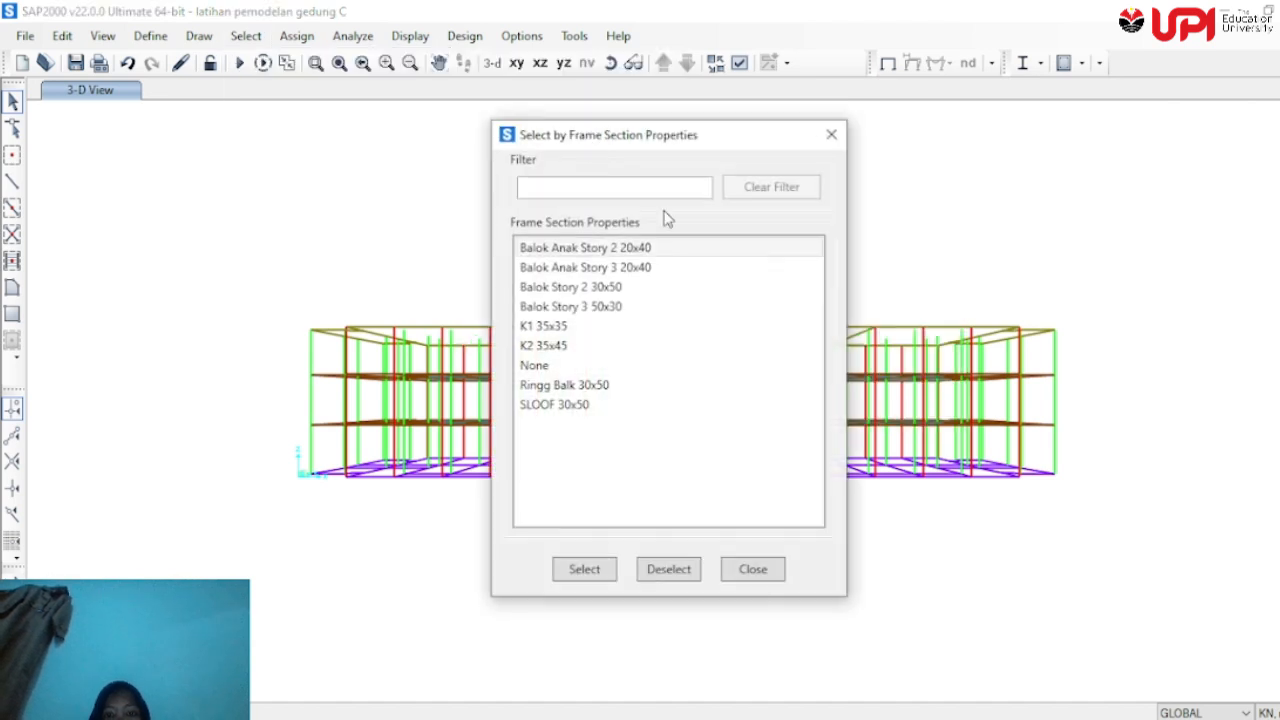
click(577, 327)
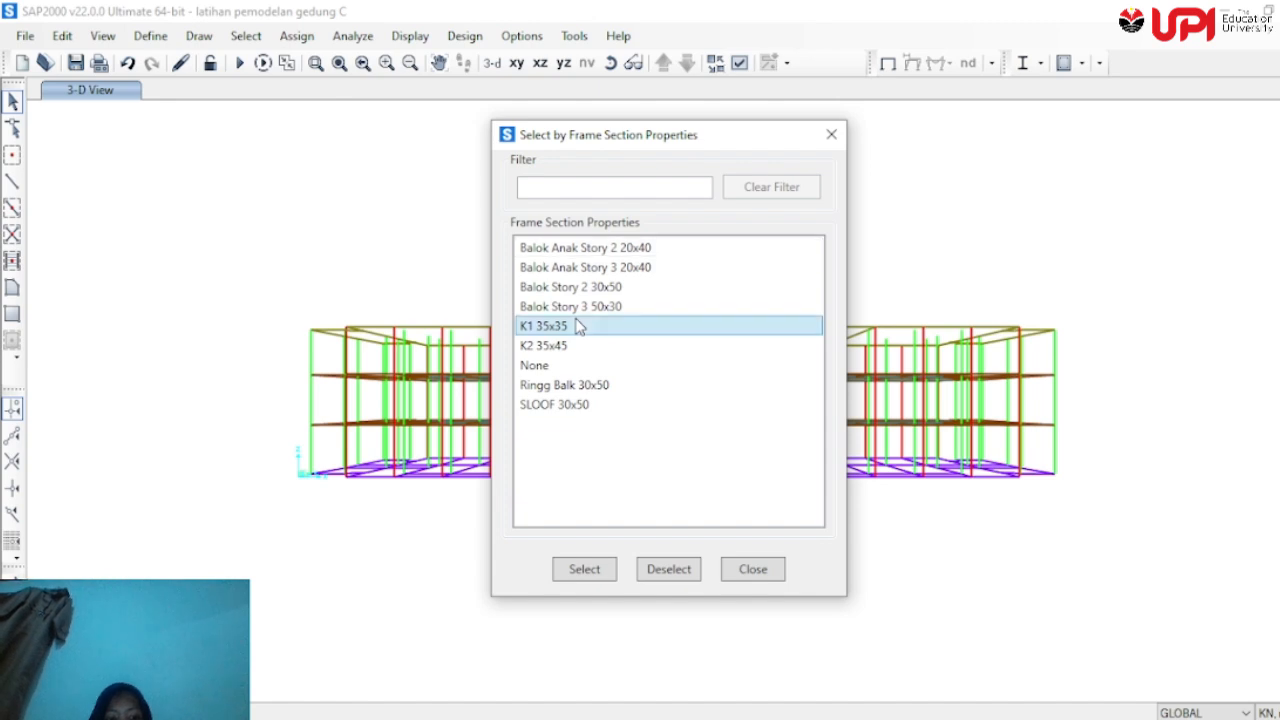
ctrl+click(585, 342)
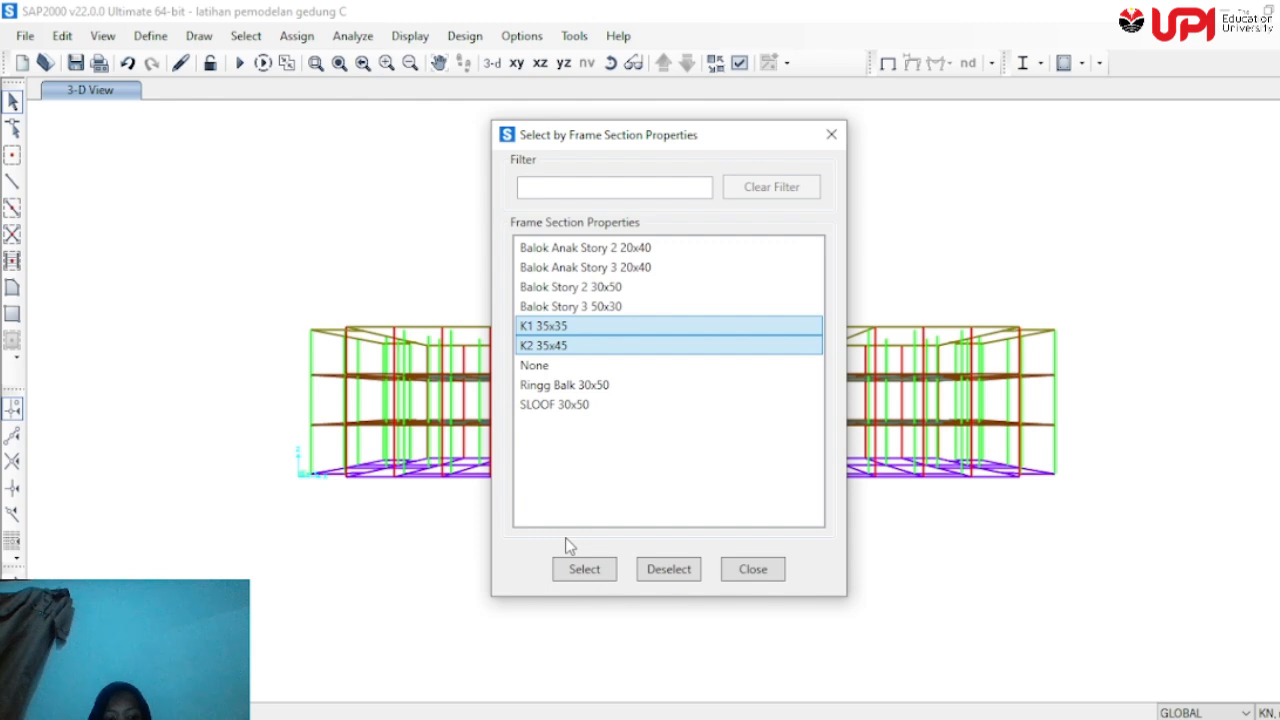
click(579, 569)
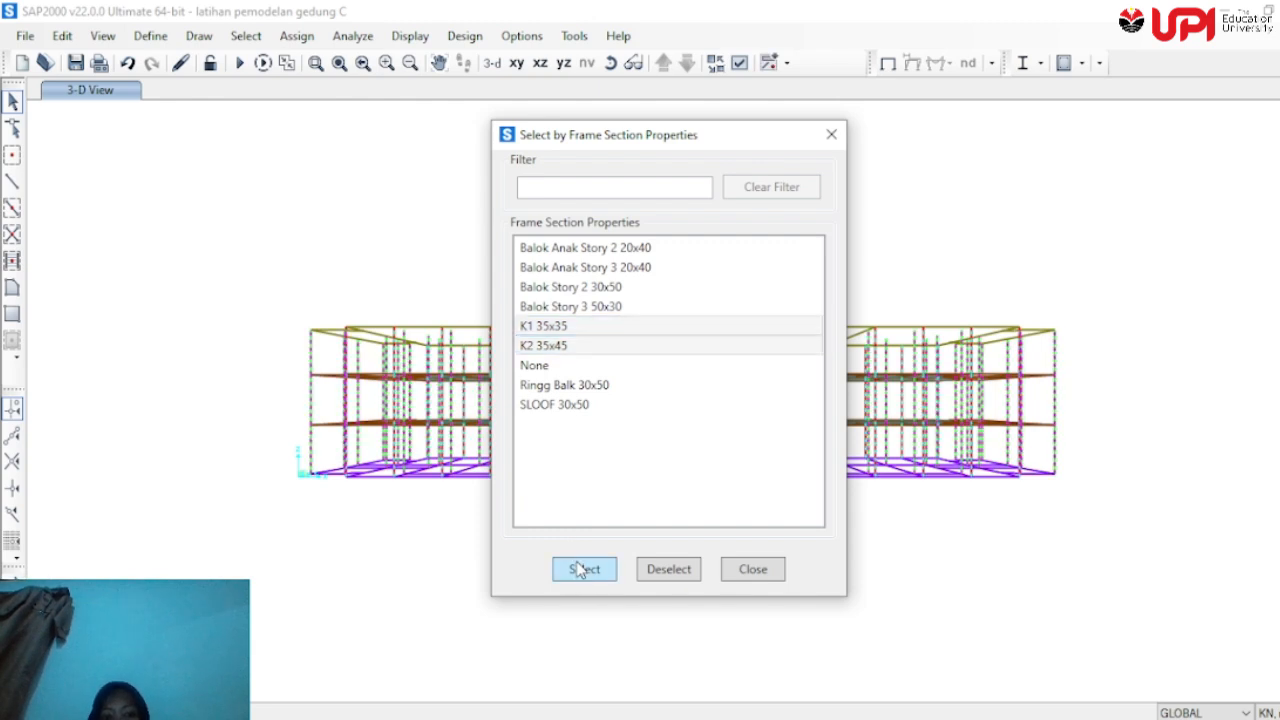
click(753, 568)
right_click(766, 566)
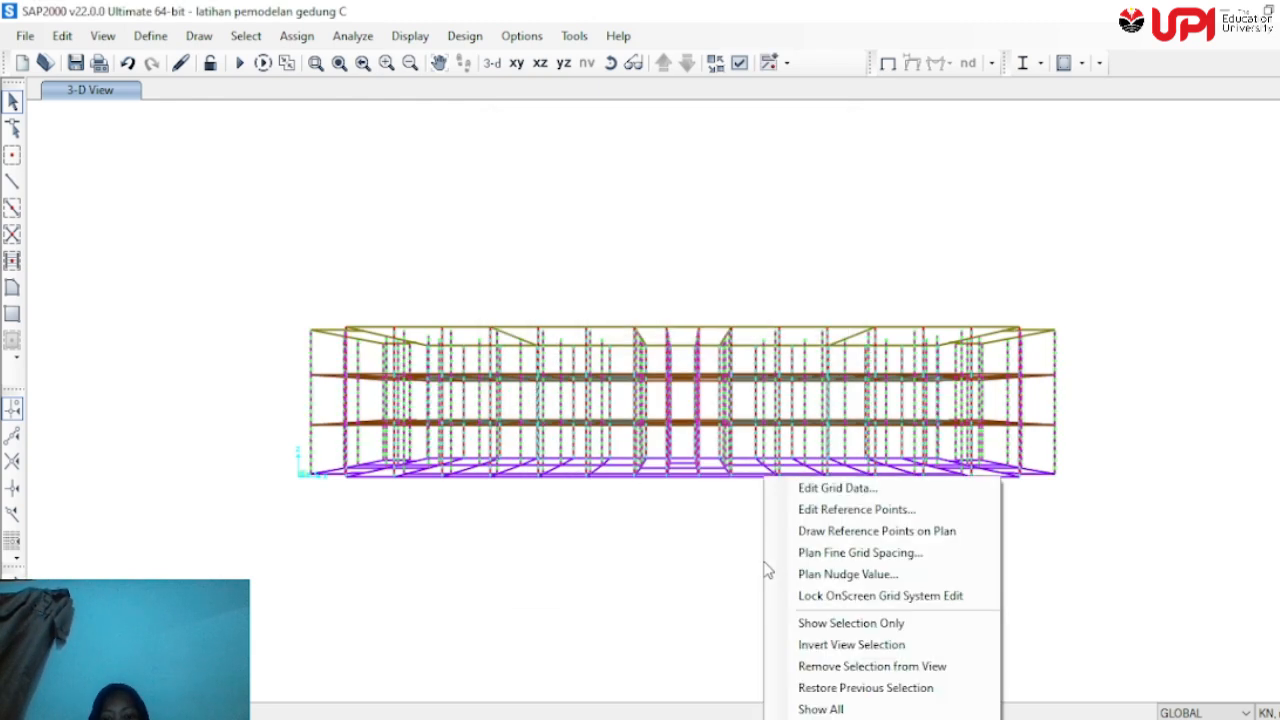
click(826, 621)
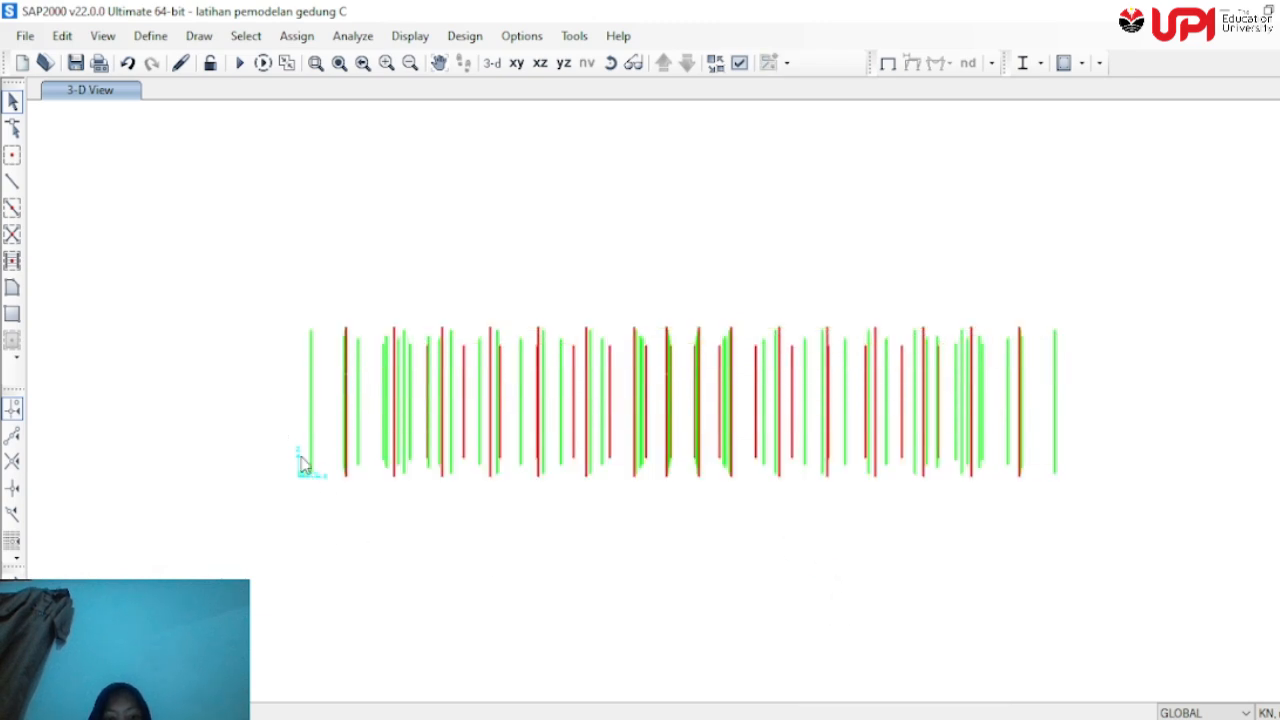
Assign fixed restraints, with all translations and rotations restrained, to the base joints of all columns
drag(268, 441, 1112, 547)
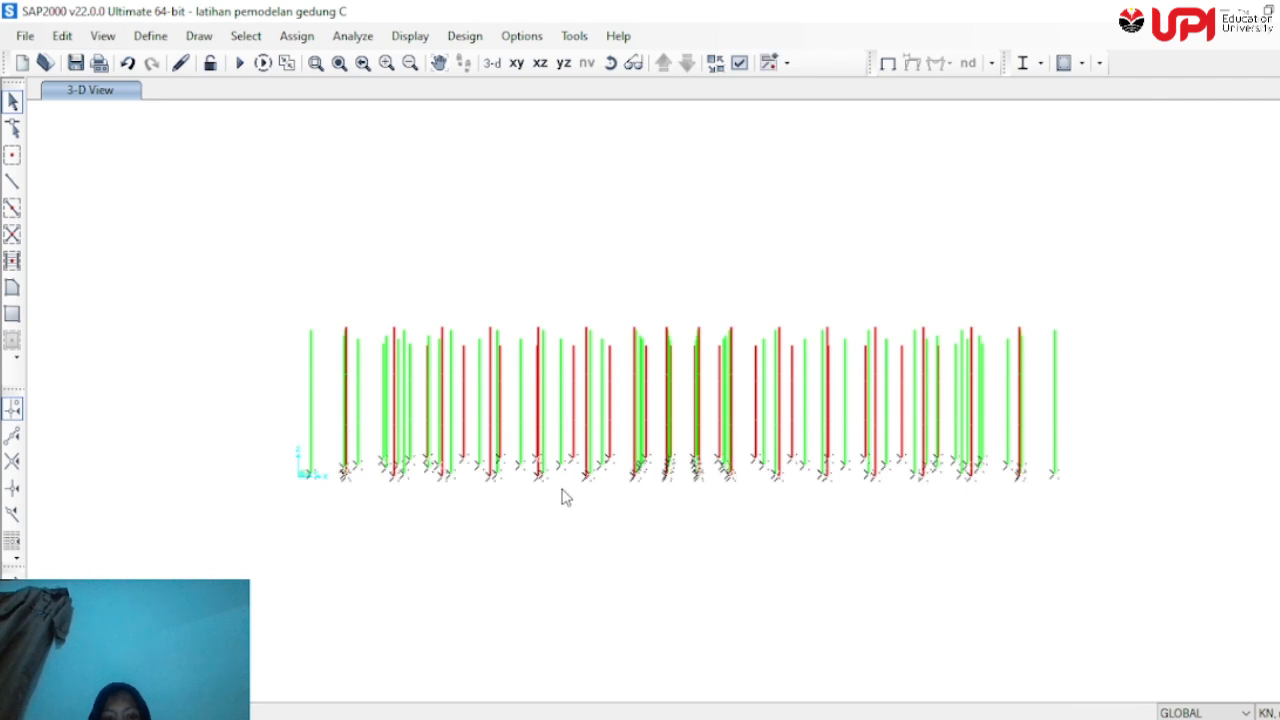
drag(236, 408, 1127, 575)
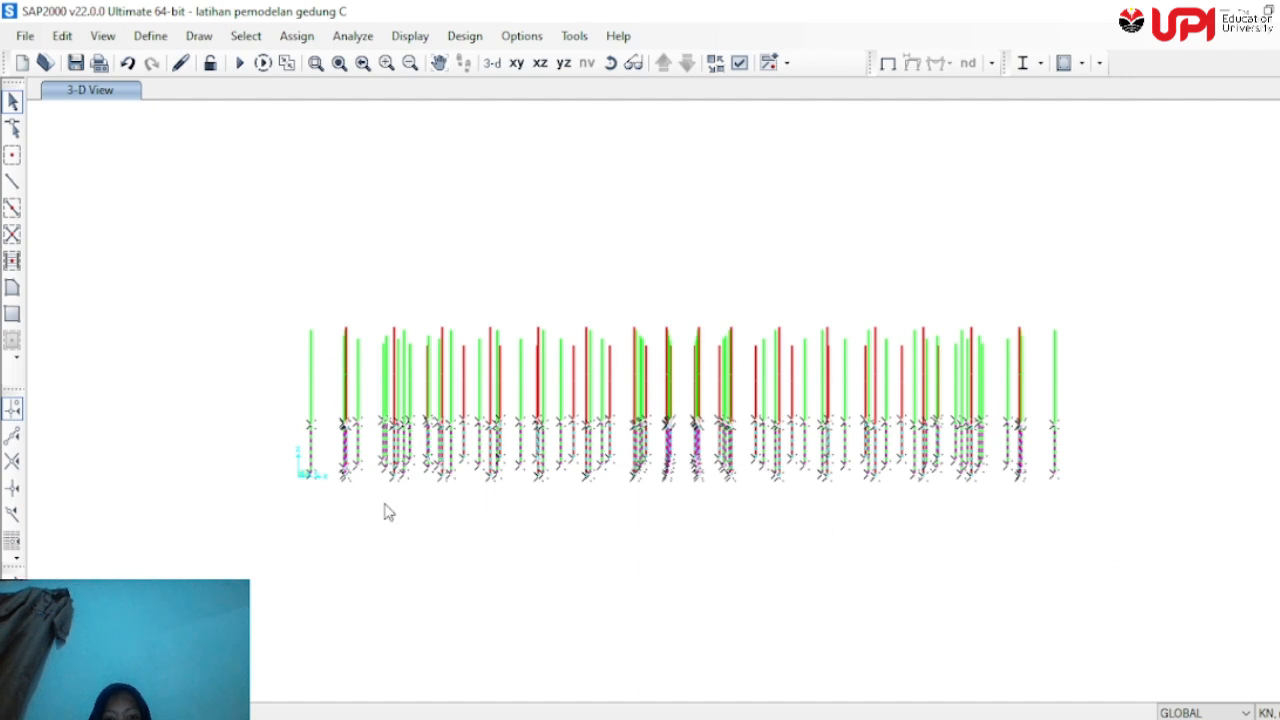
key(Escape)
drag(281, 445, 1097, 540)
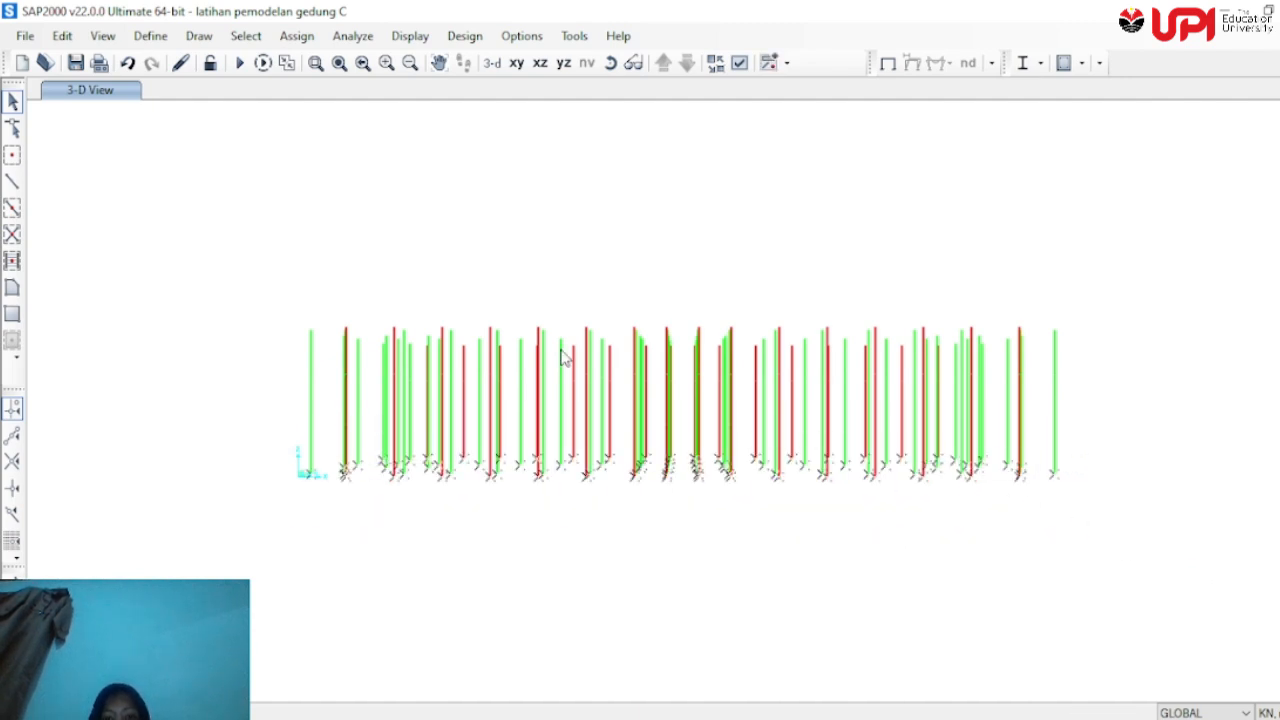
click(297, 35)
mouse_move(333, 66)
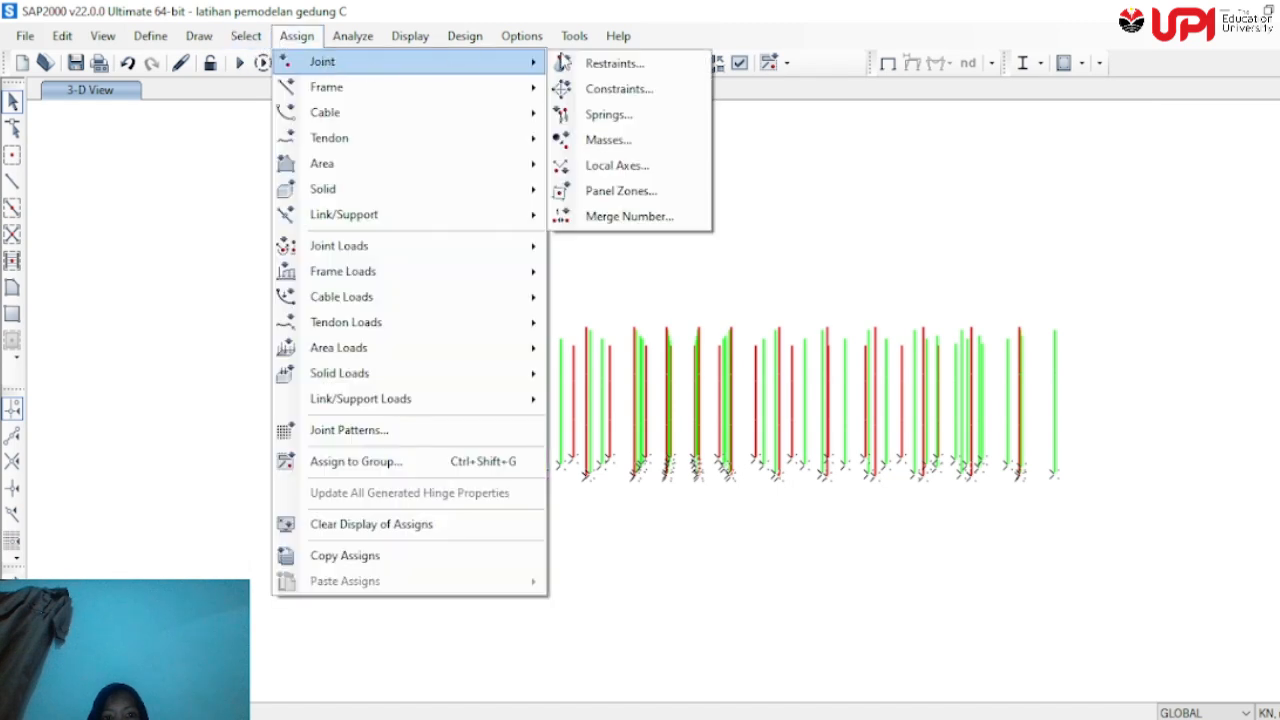
mouse_move(614, 44)
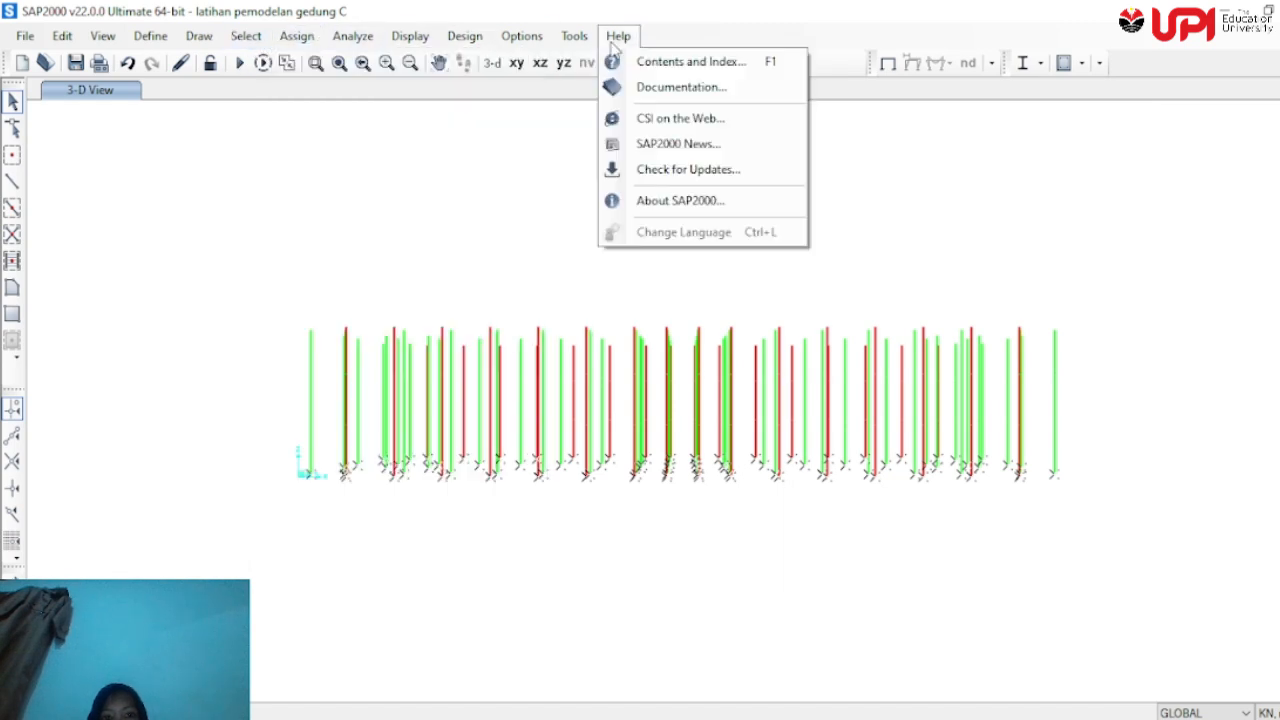
click(297, 36)
click(297, 36)
mouse_move(327, 63)
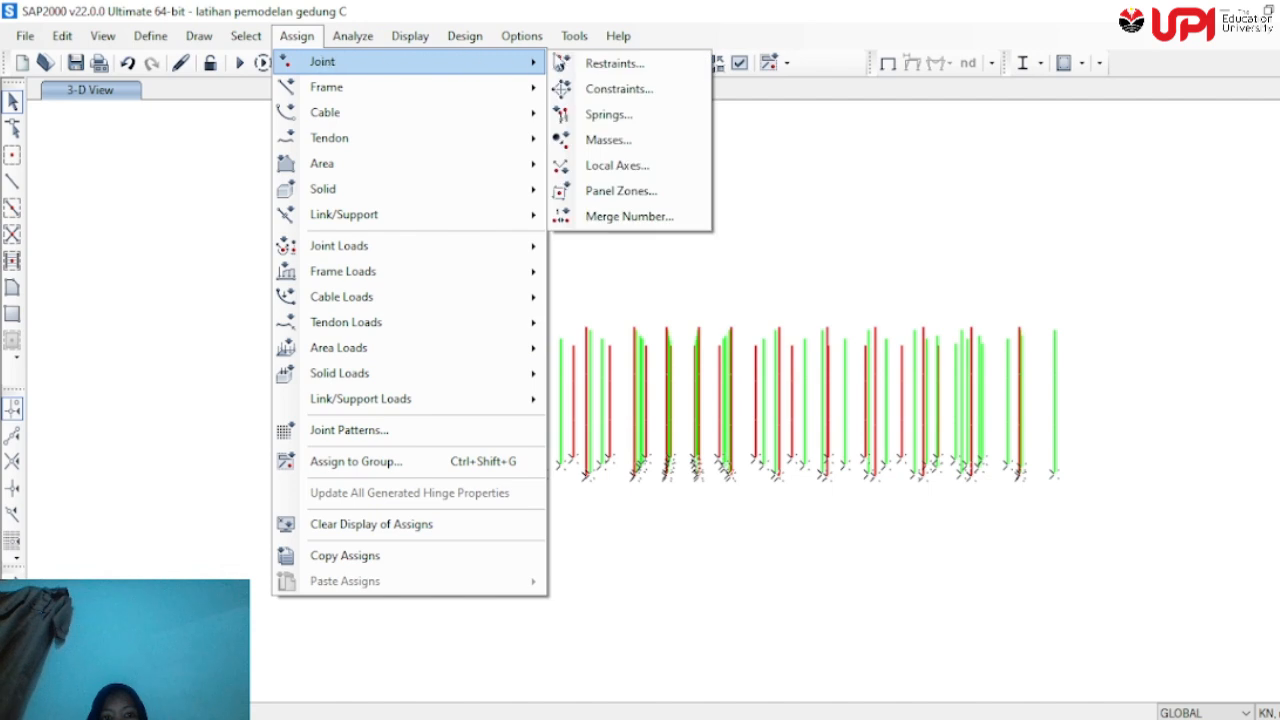
click(612, 63)
click(557, 408)
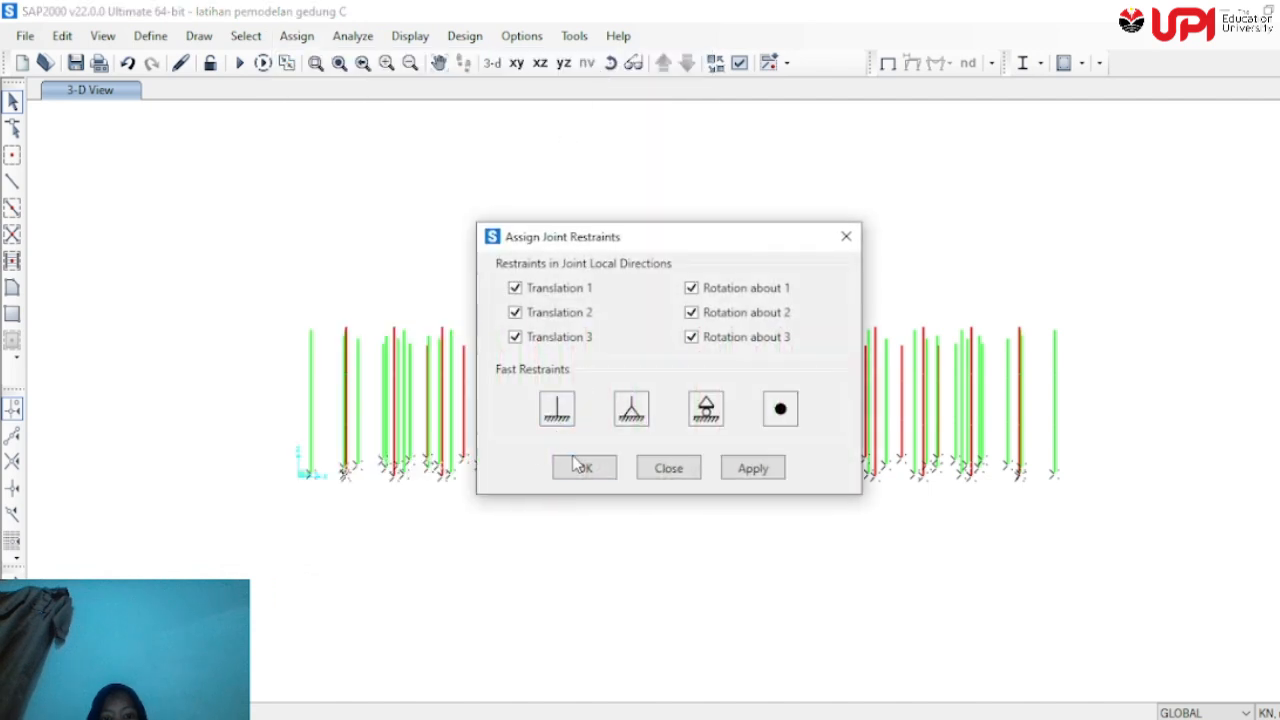
click(580, 469)
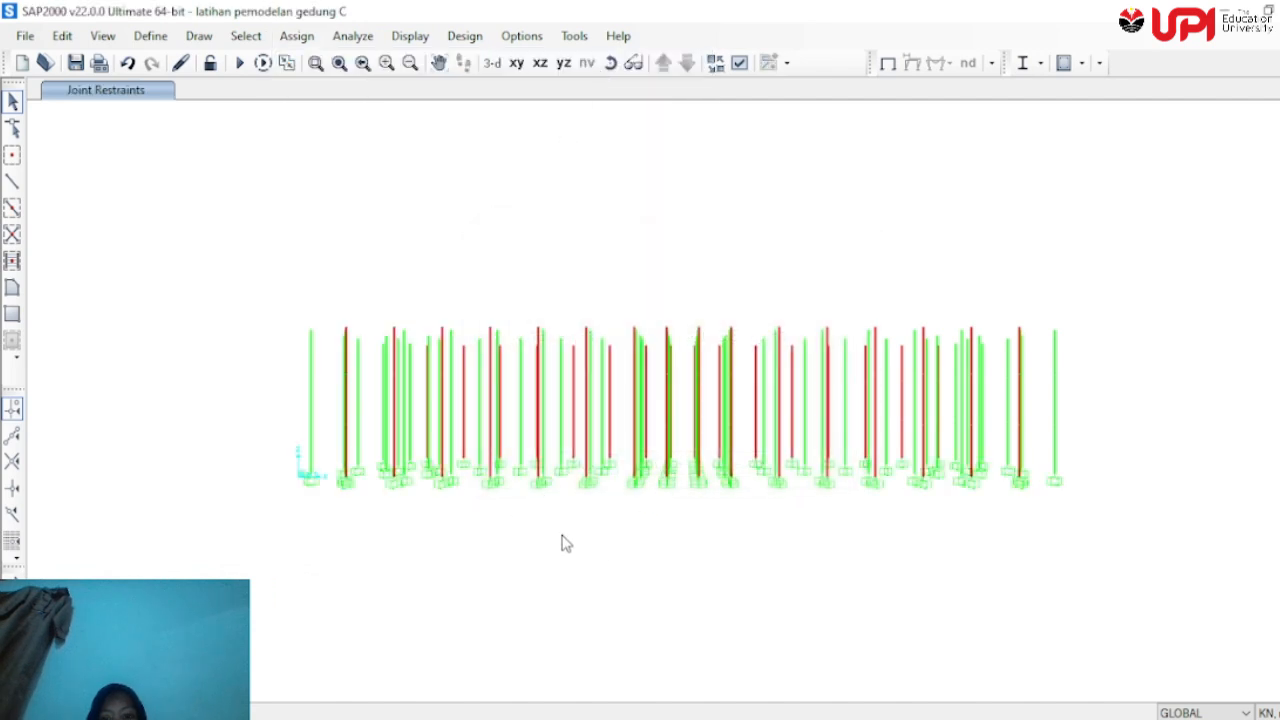
Inspect the column base restraints in 3D and show all members of the model again
scroll(900, 480, up, 2)
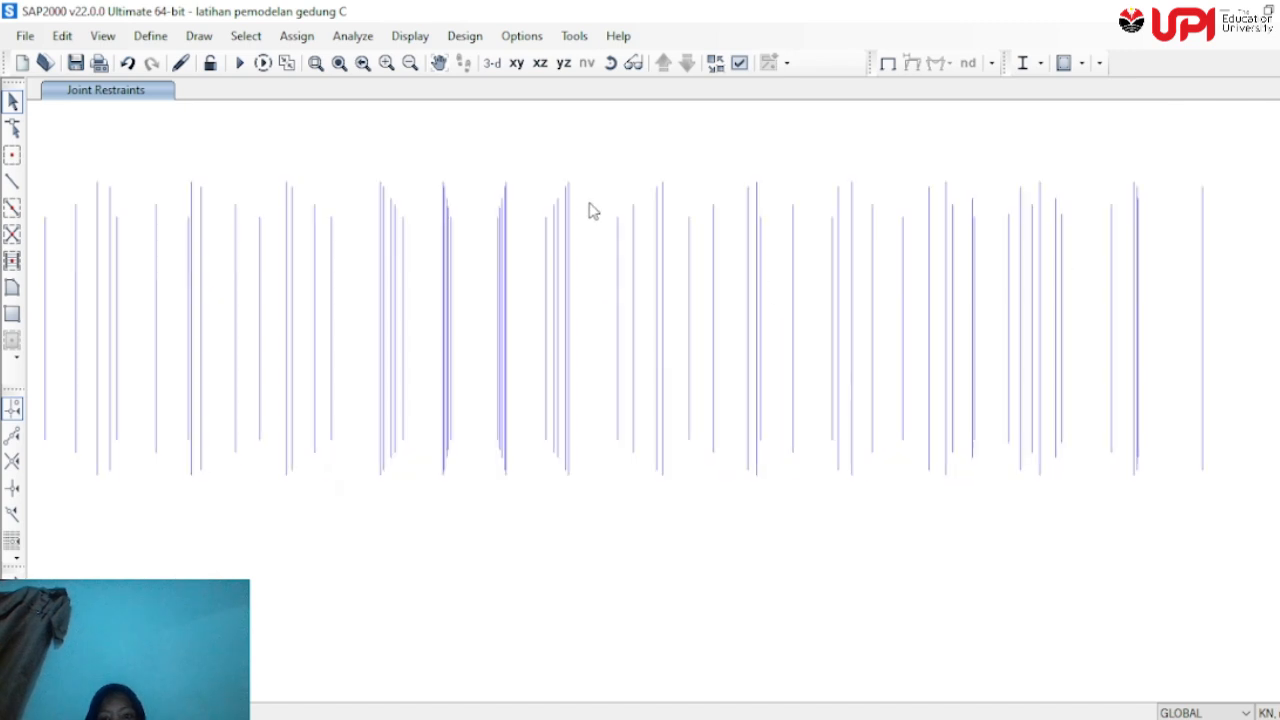
click(492, 62)
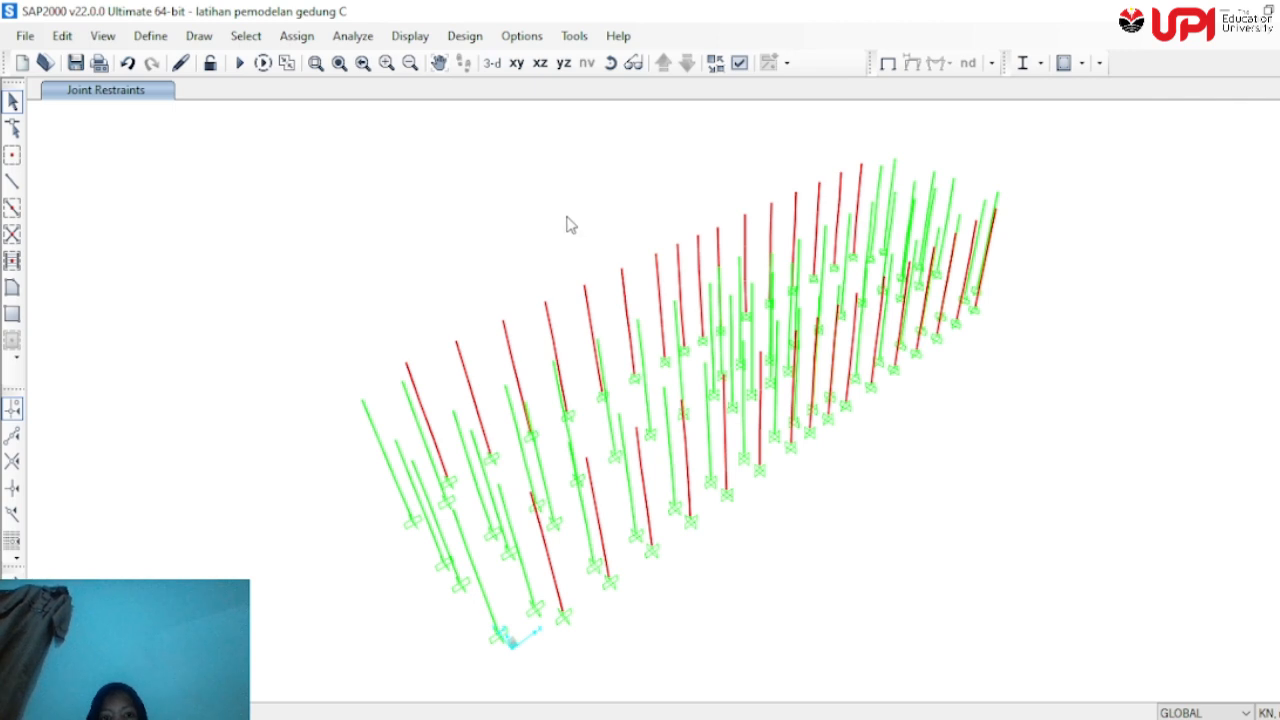
click(610, 62)
mouse_move(597, 106)
mouse_down()
mouse_move(551, 200)
mouse_move(700, 110)
mouse_up()
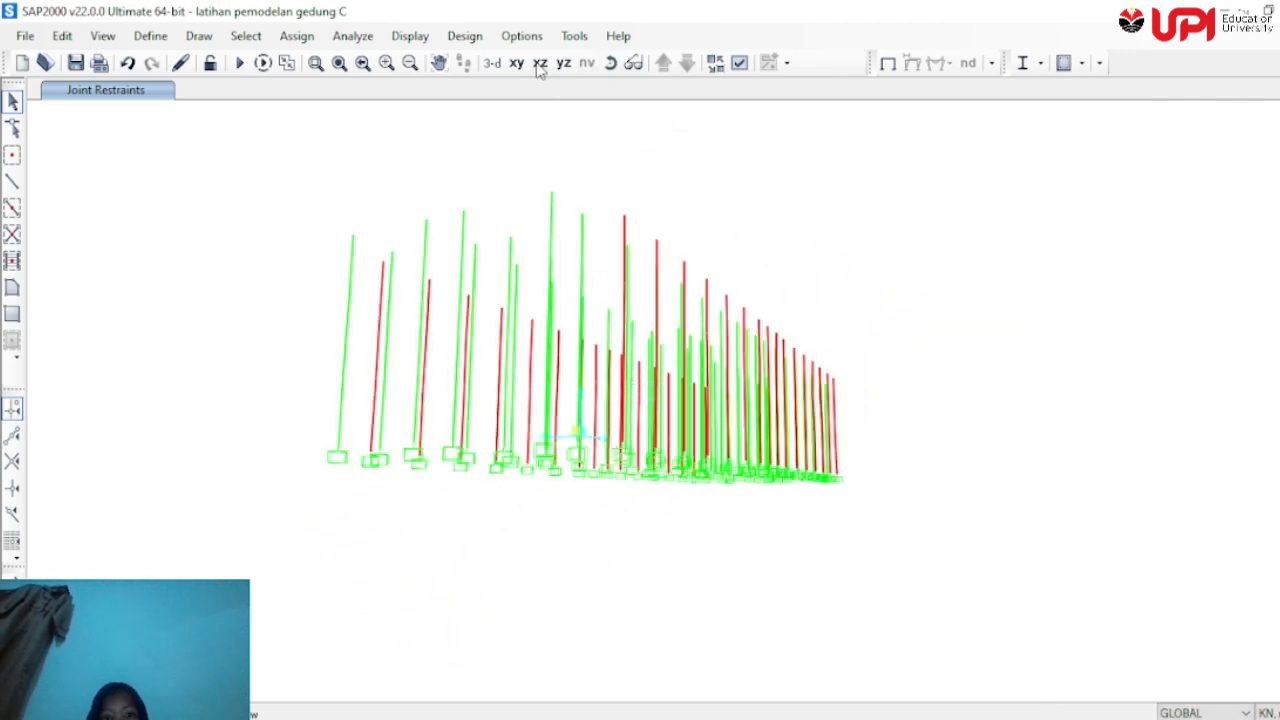
right_click(984, 473)
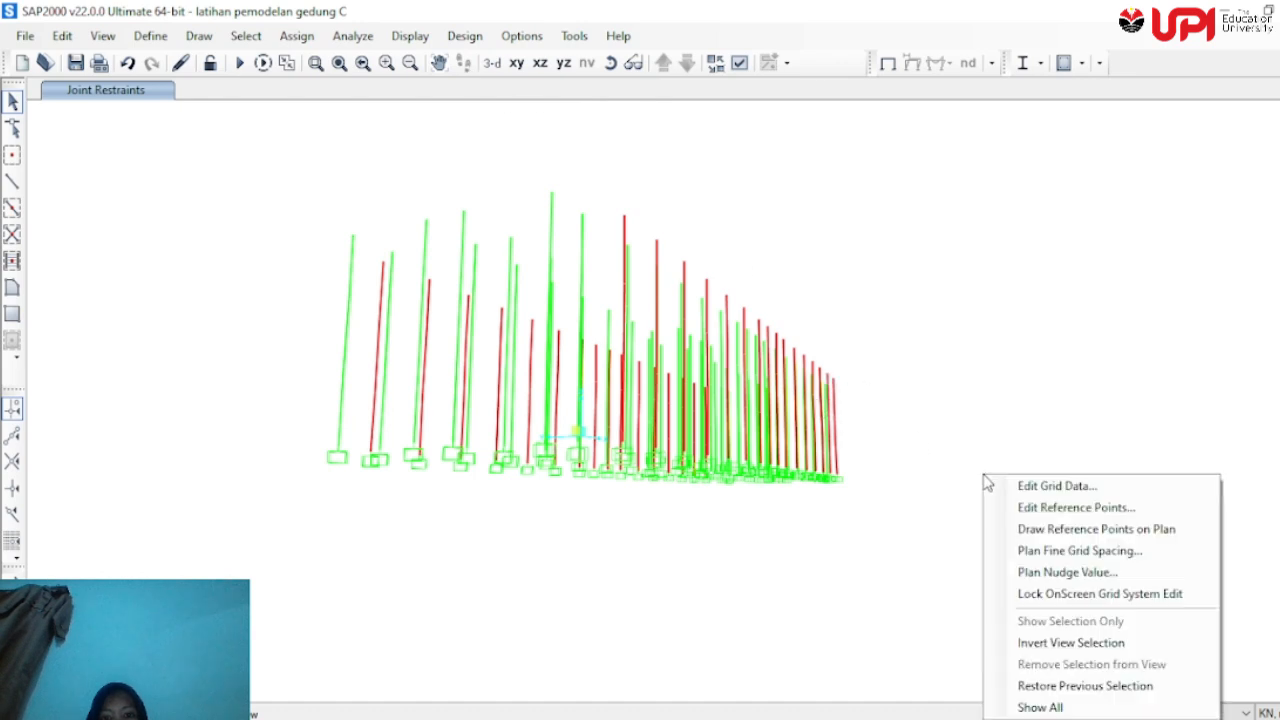
click(1062, 708)
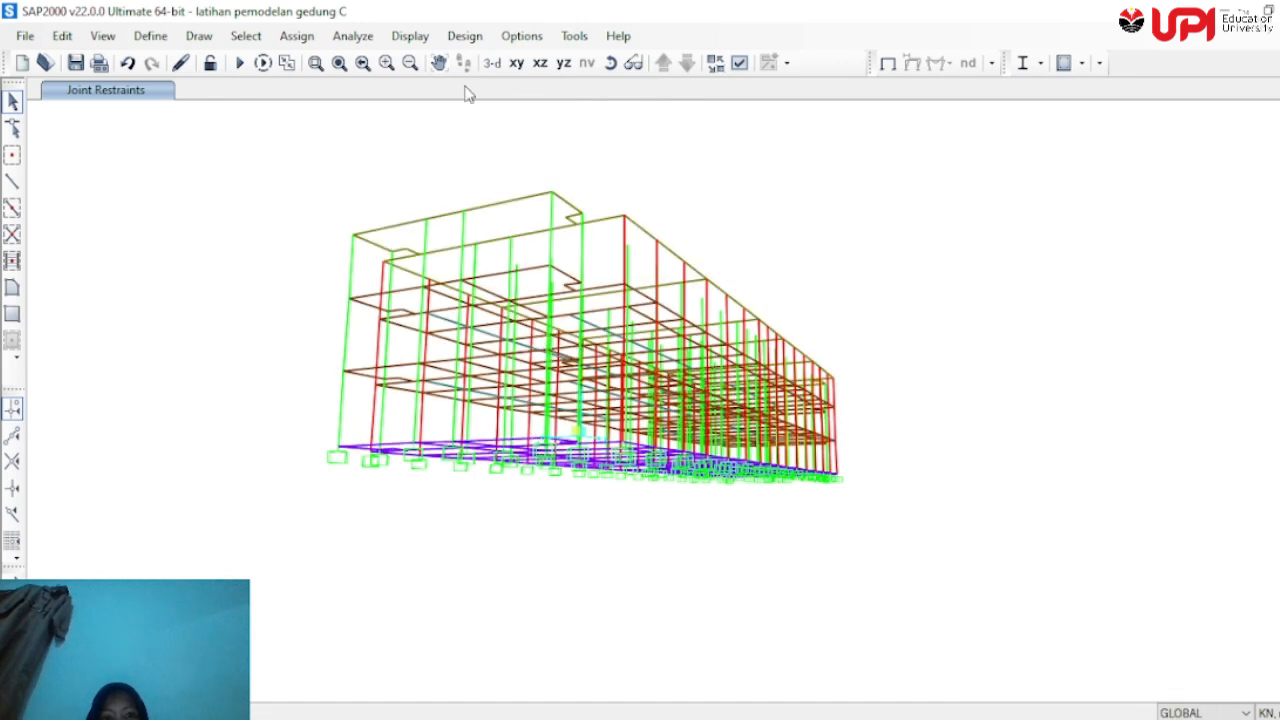
Show the undeformed model in plan view on the X-Y plane at Z=3,85
click(539, 63)
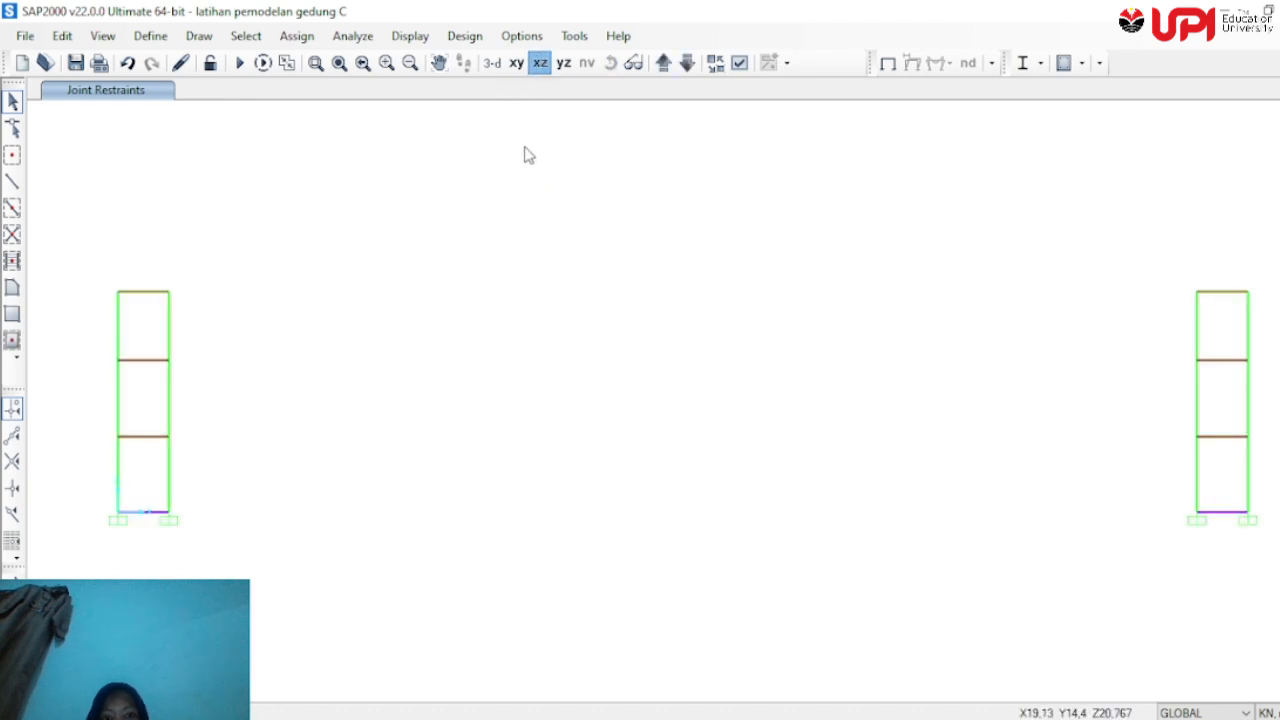
click(516, 63)
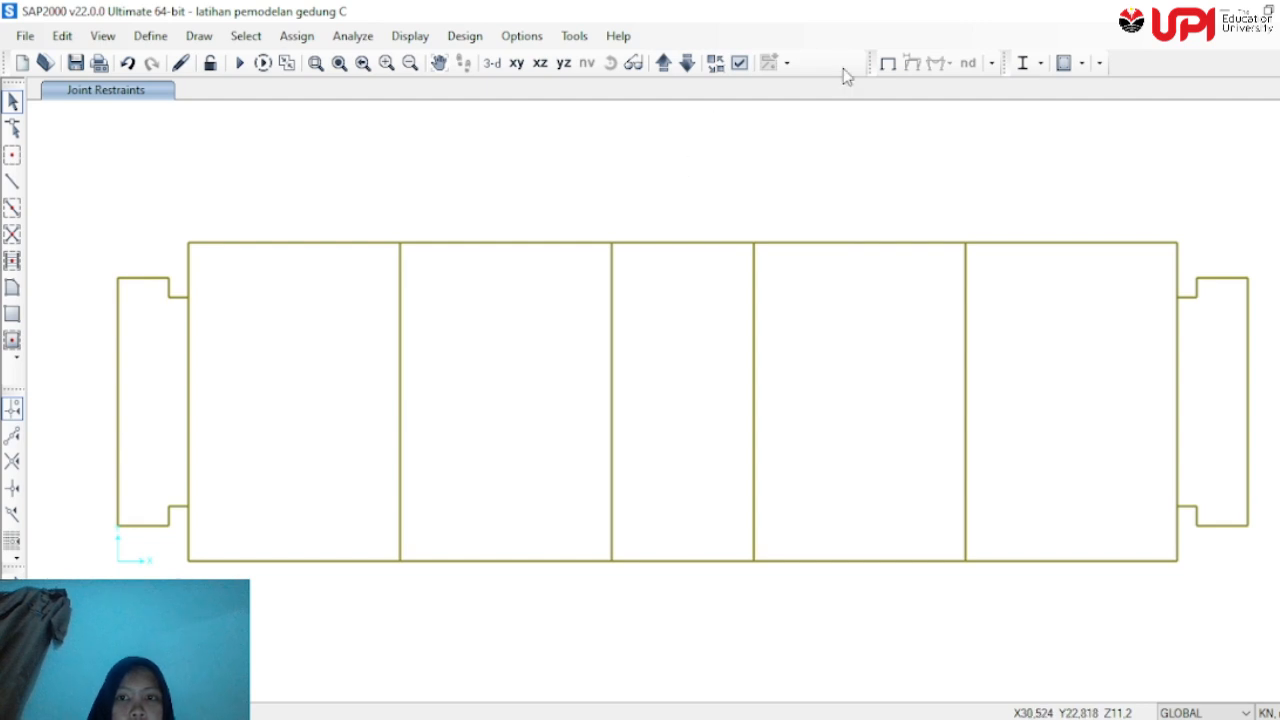
click(887, 64)
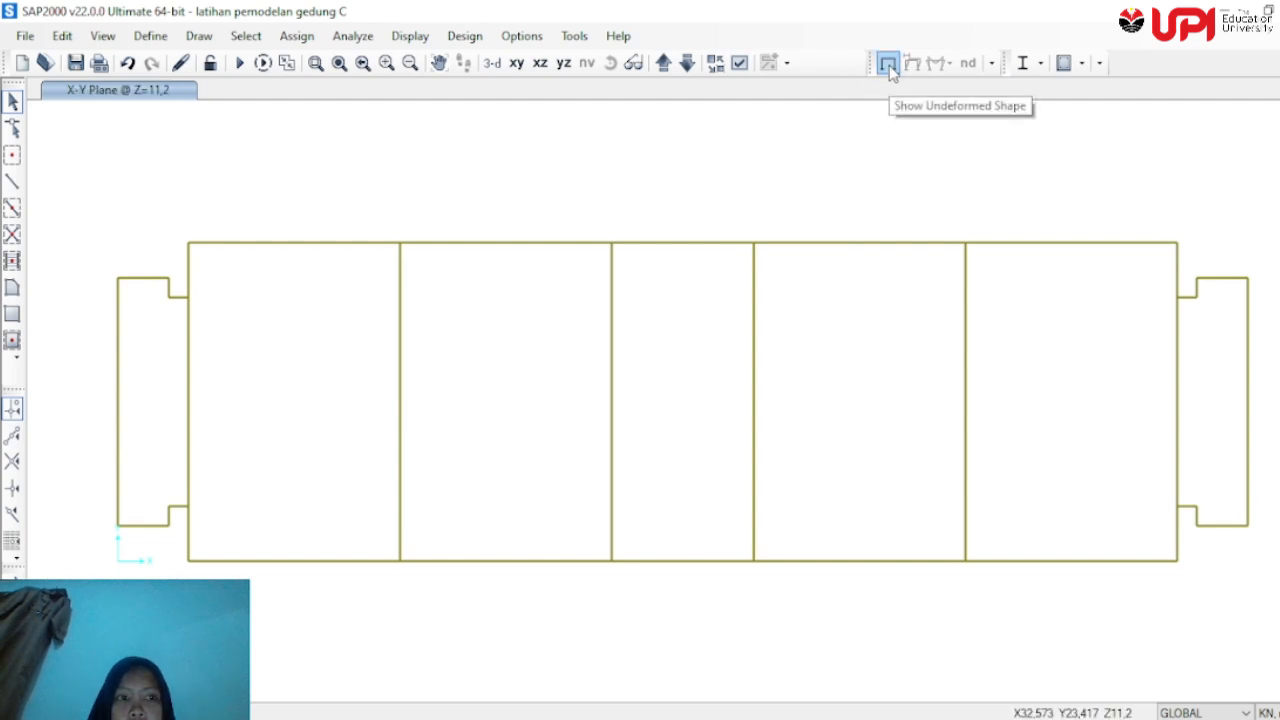
click(685, 63)
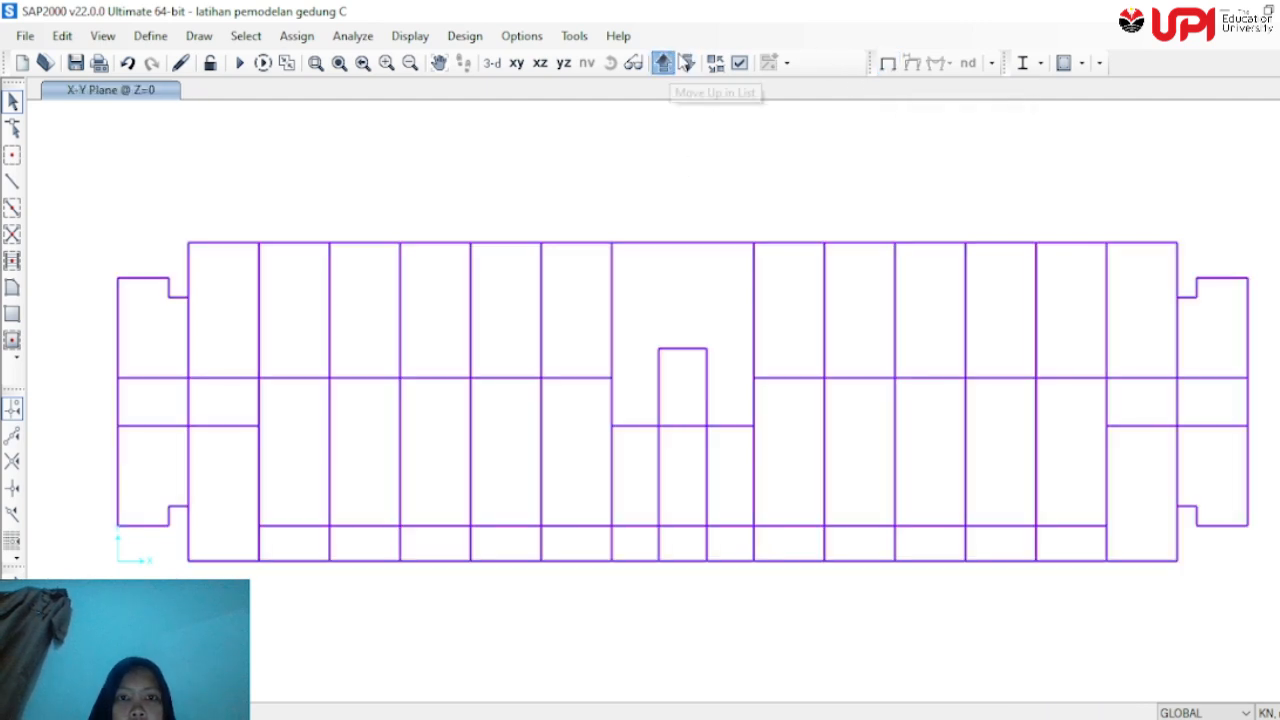
click(685, 63)
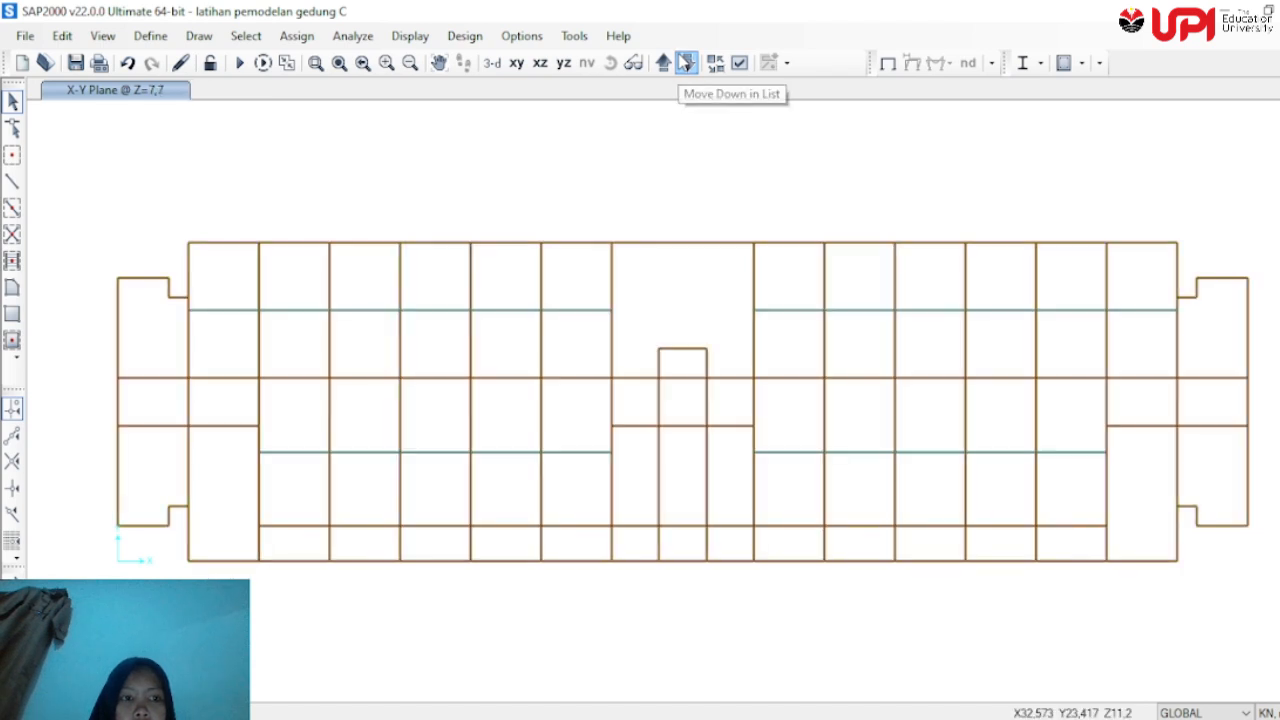
click(685, 63)
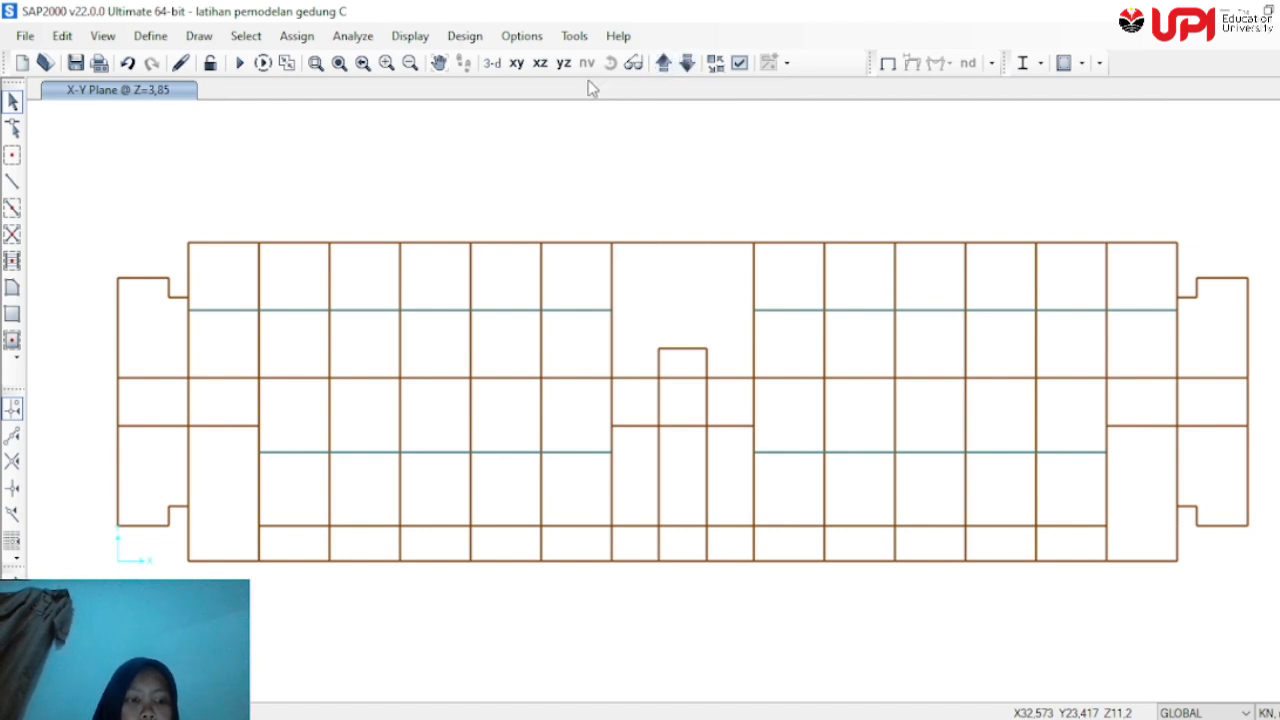
Draw one polygonal floor slab with the Plat 12 cm section along the building's entire outer outline at Z=3,85
click(12, 287)
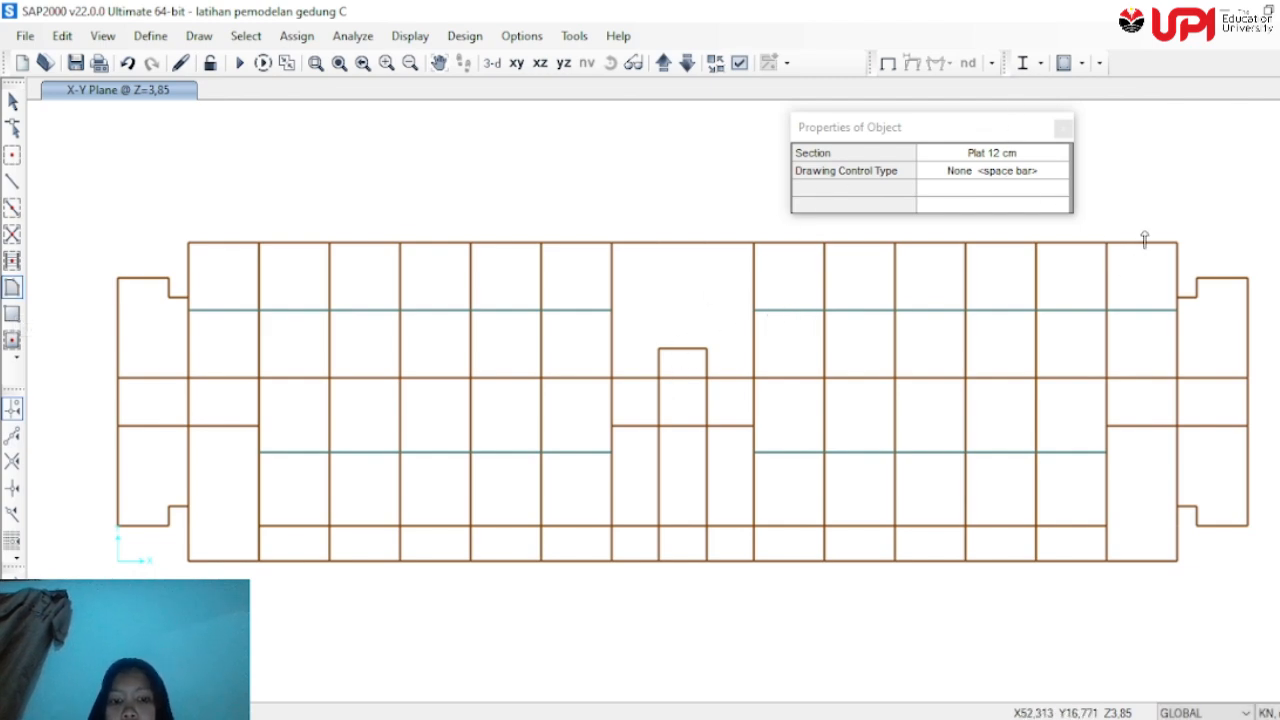
click(1197, 278)
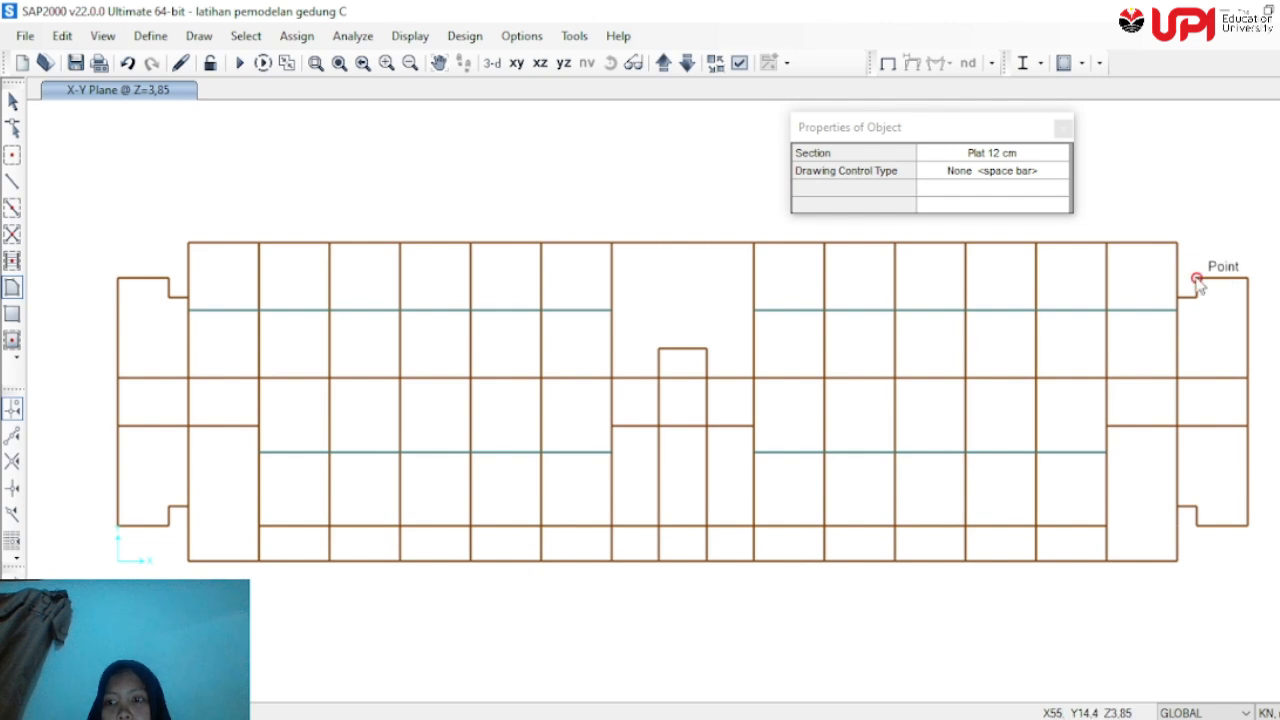
click(1197, 297)
click(1177, 297)
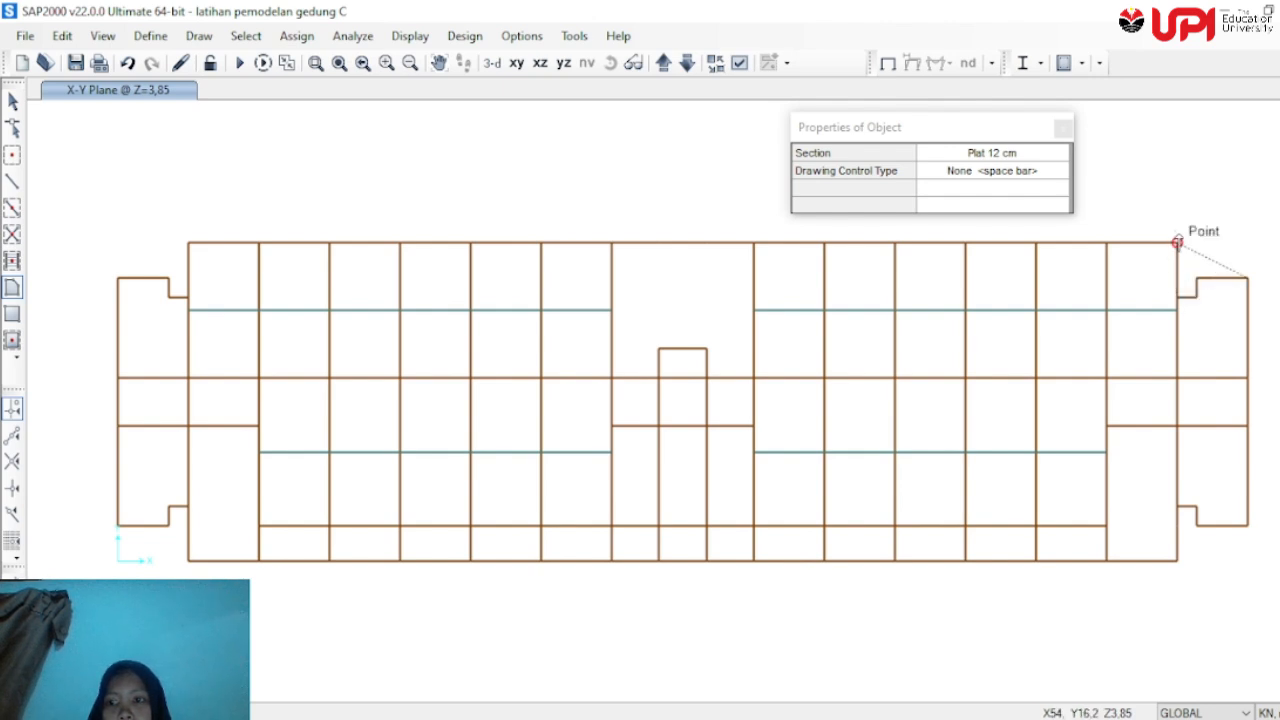
click(1176, 242)
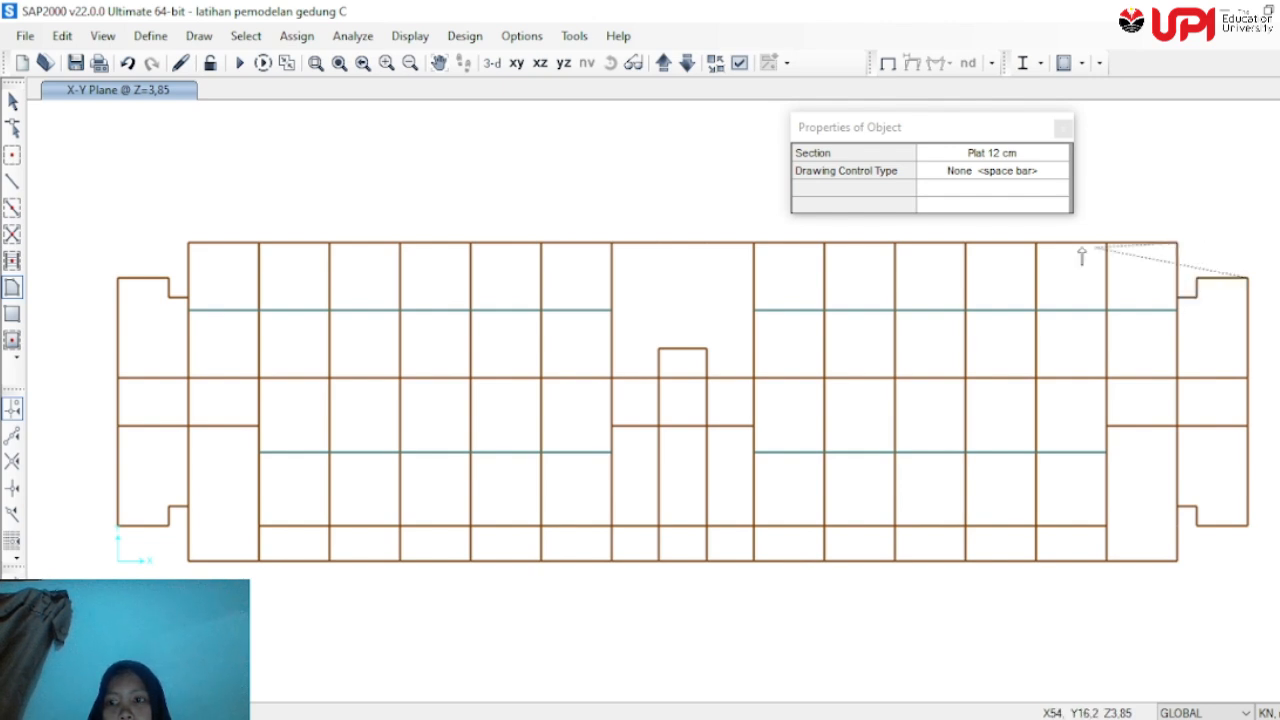
click(188, 242)
click(188, 297)
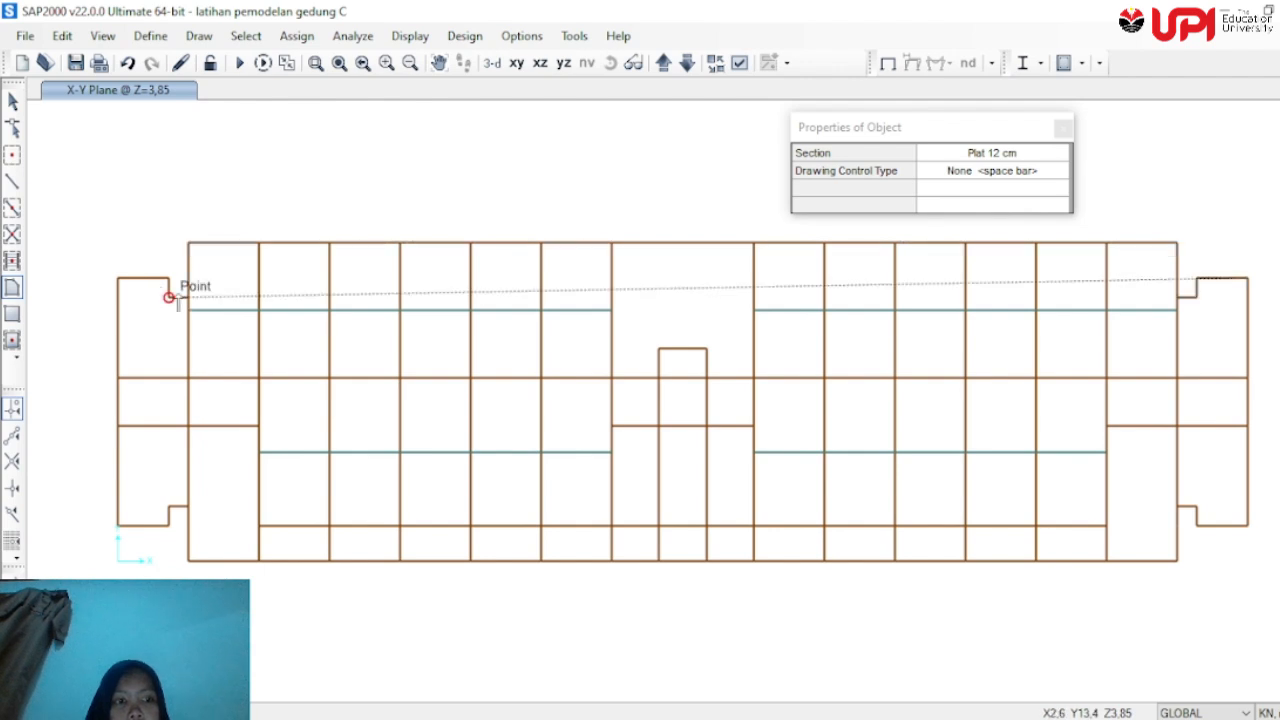
click(169, 297)
click(169, 278)
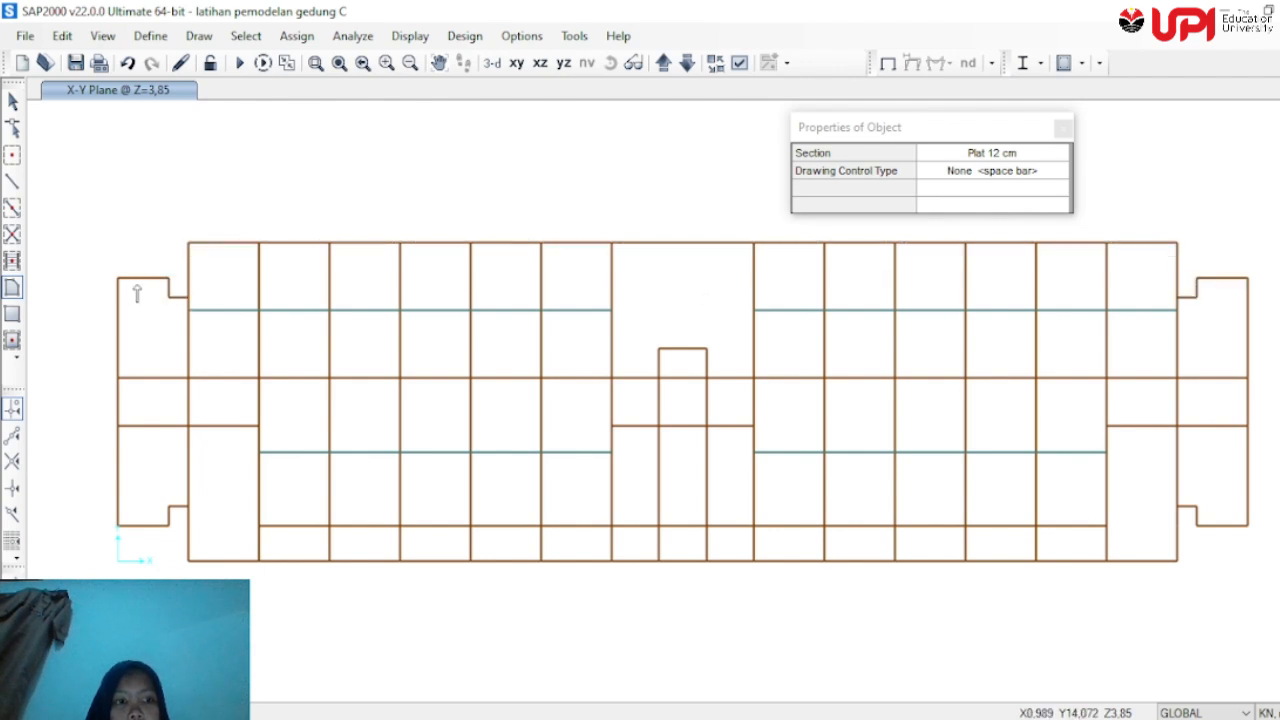
click(119, 279)
scroll(119, 296, down, 3)
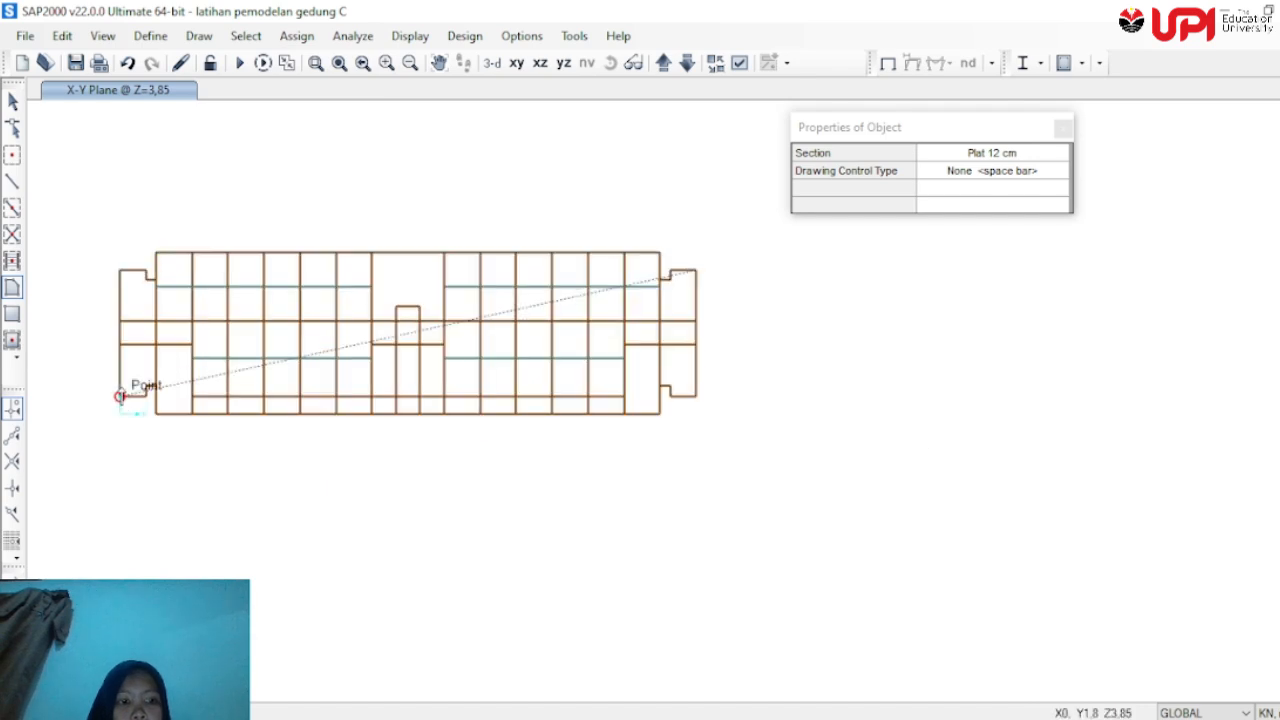
scroll(120, 396, up, 3)
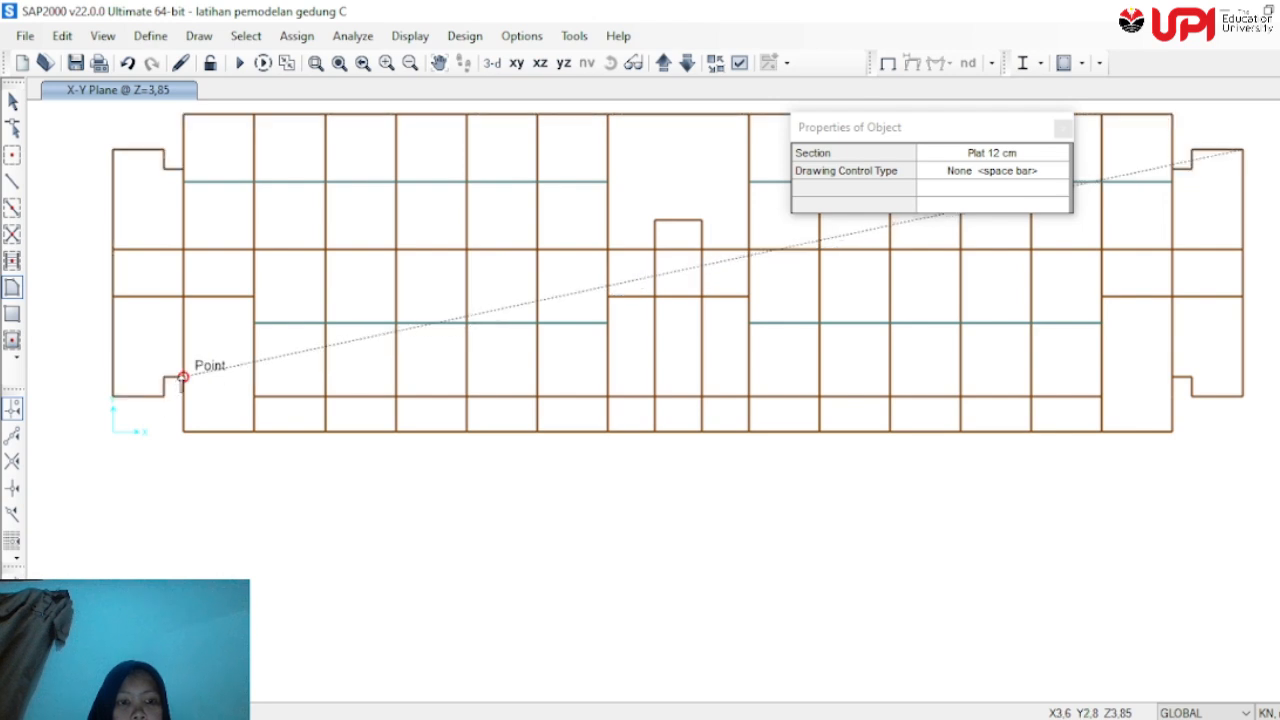
click(184, 432)
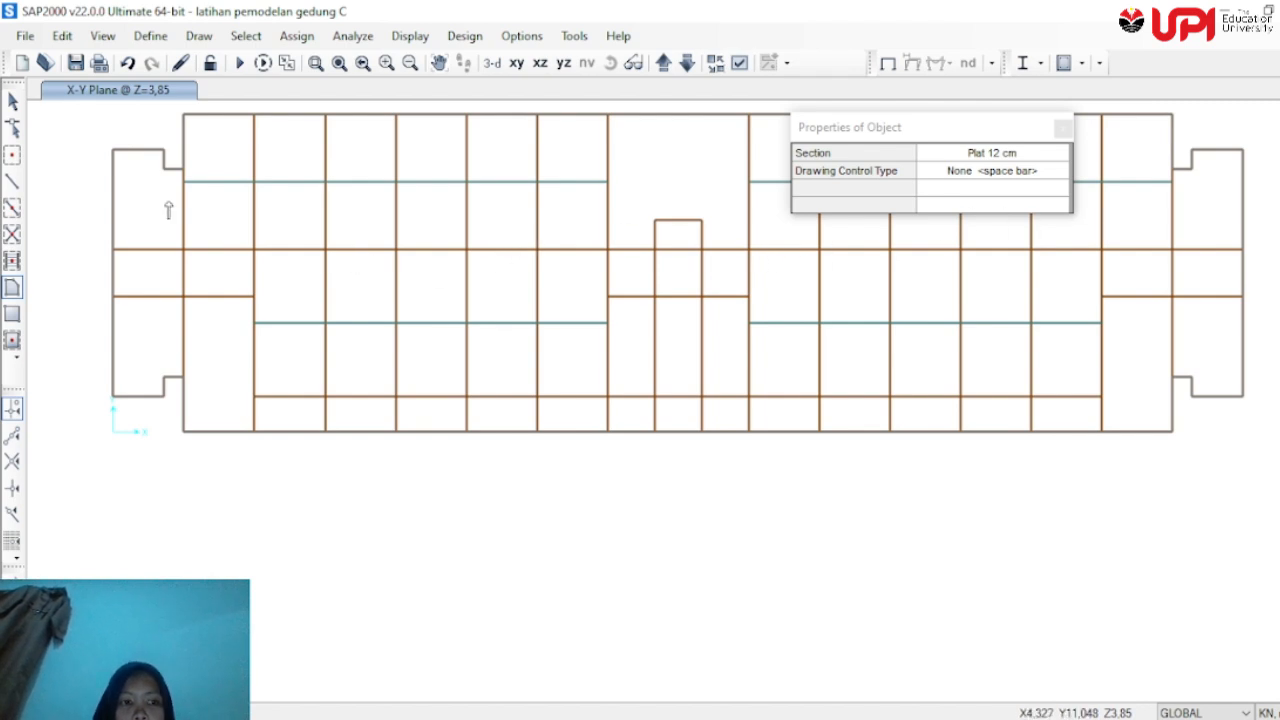
key(Escape)
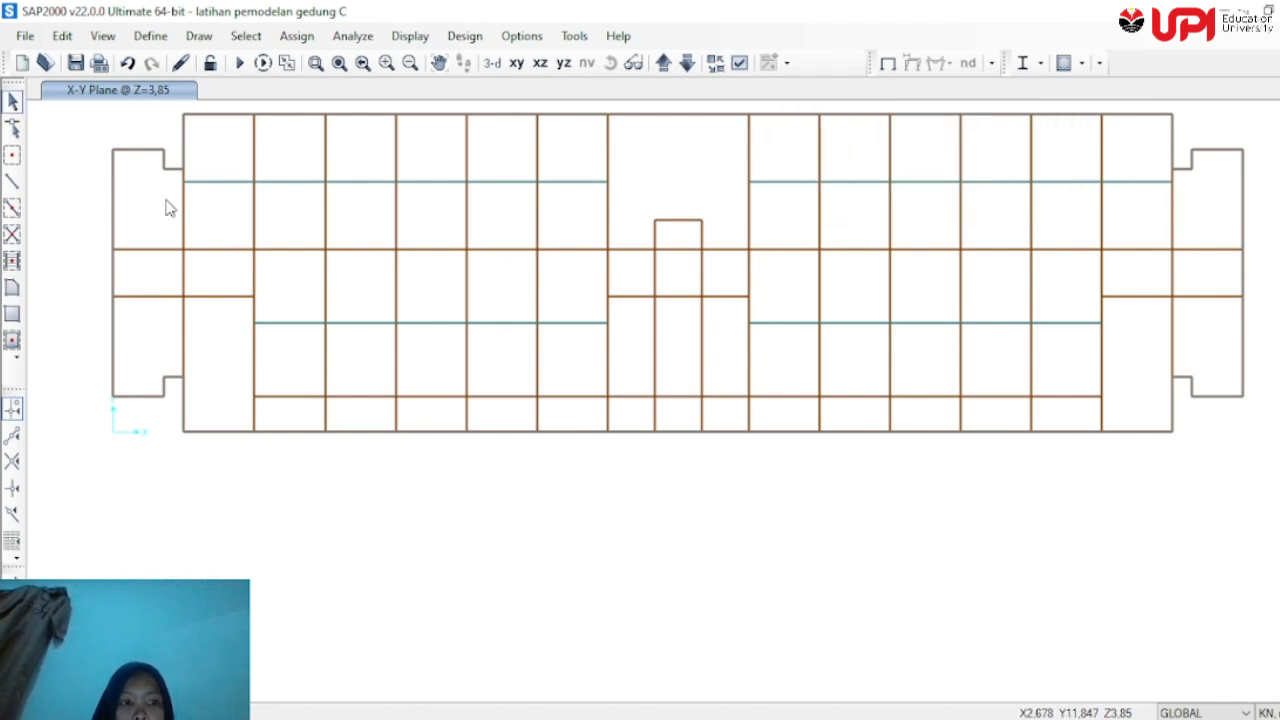
Select the slab and all beams at Z=3,85 and divide the area using cookie cut based on selected straight frame objects
click(169, 208)
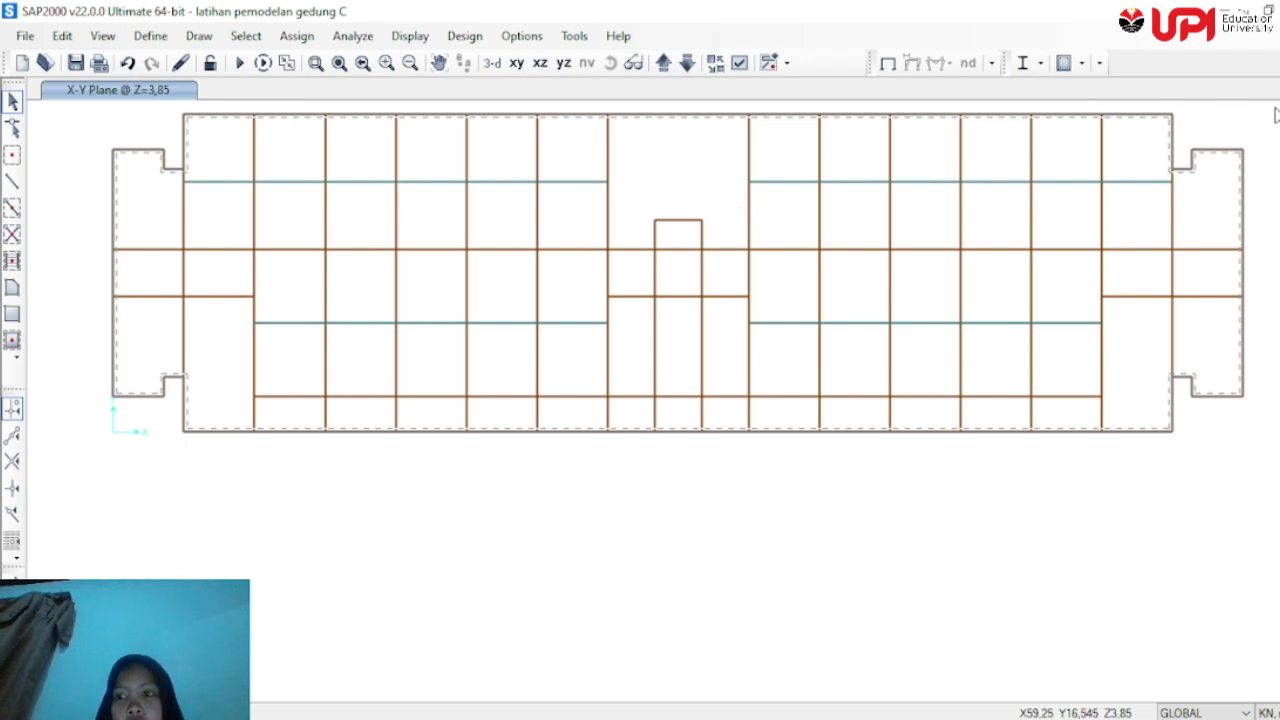
drag(1275, 106, 104, 471)
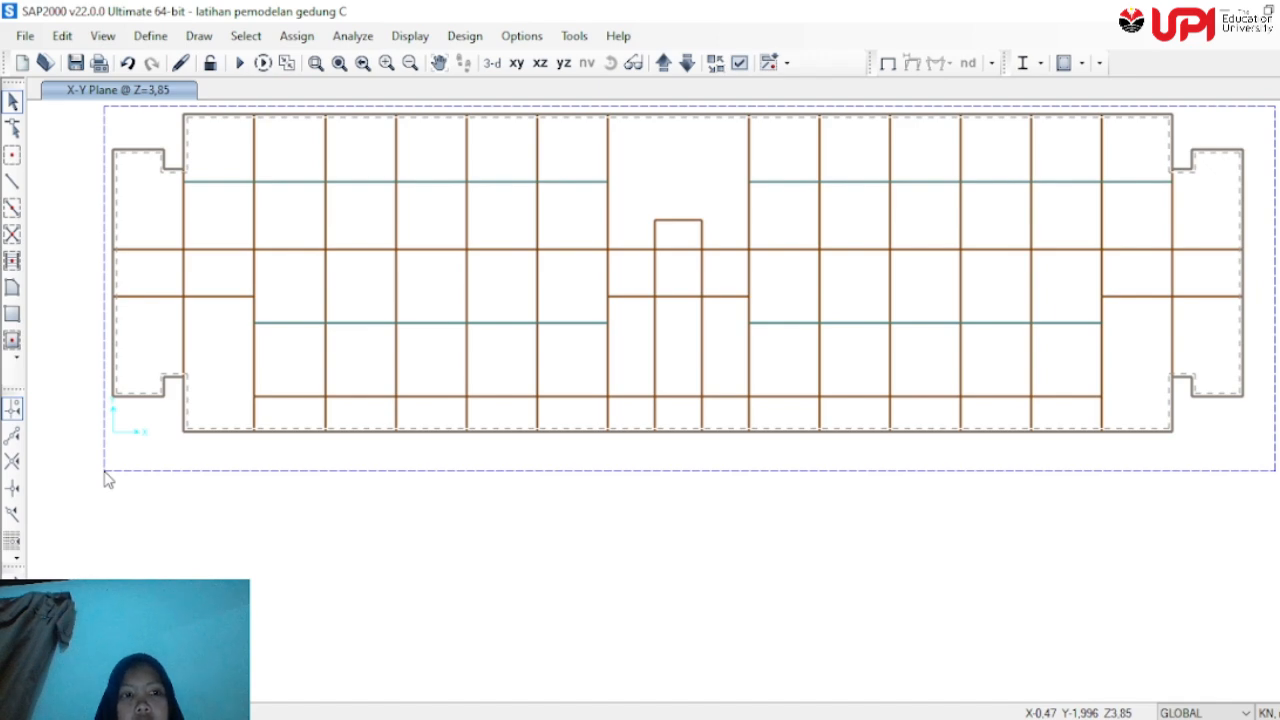
drag(108, 479, 107, 478)
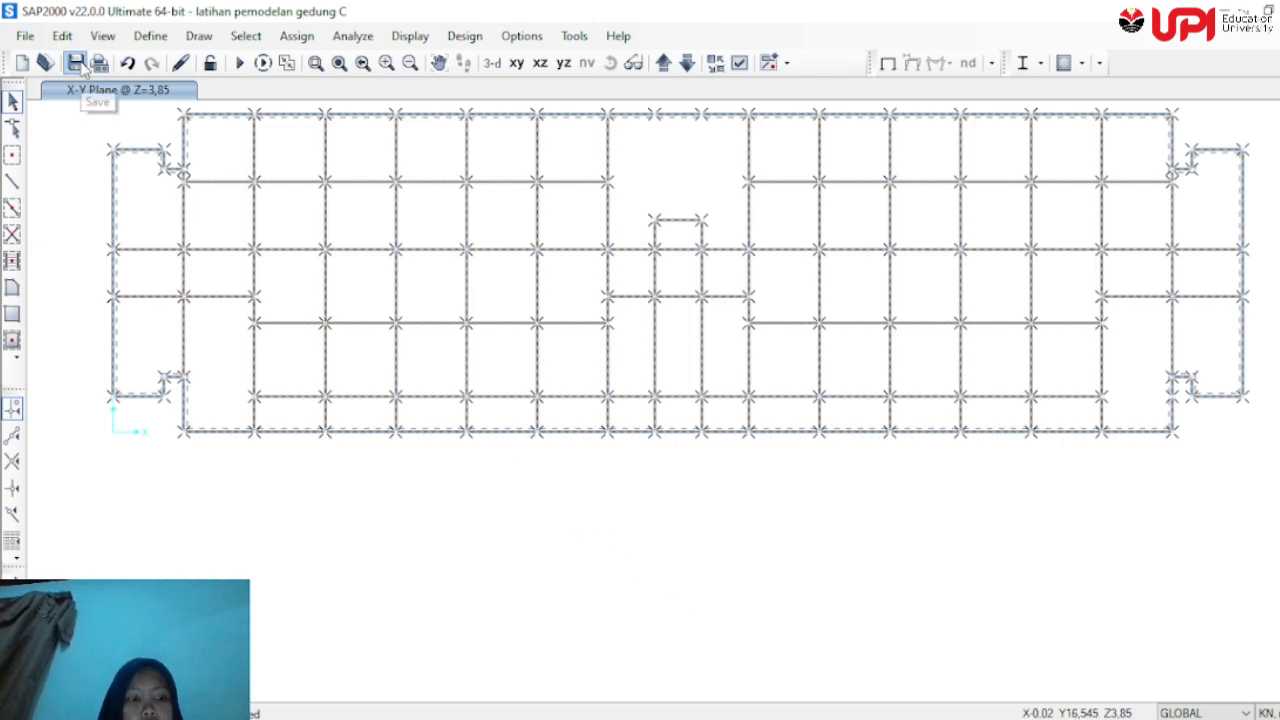
click(62, 35)
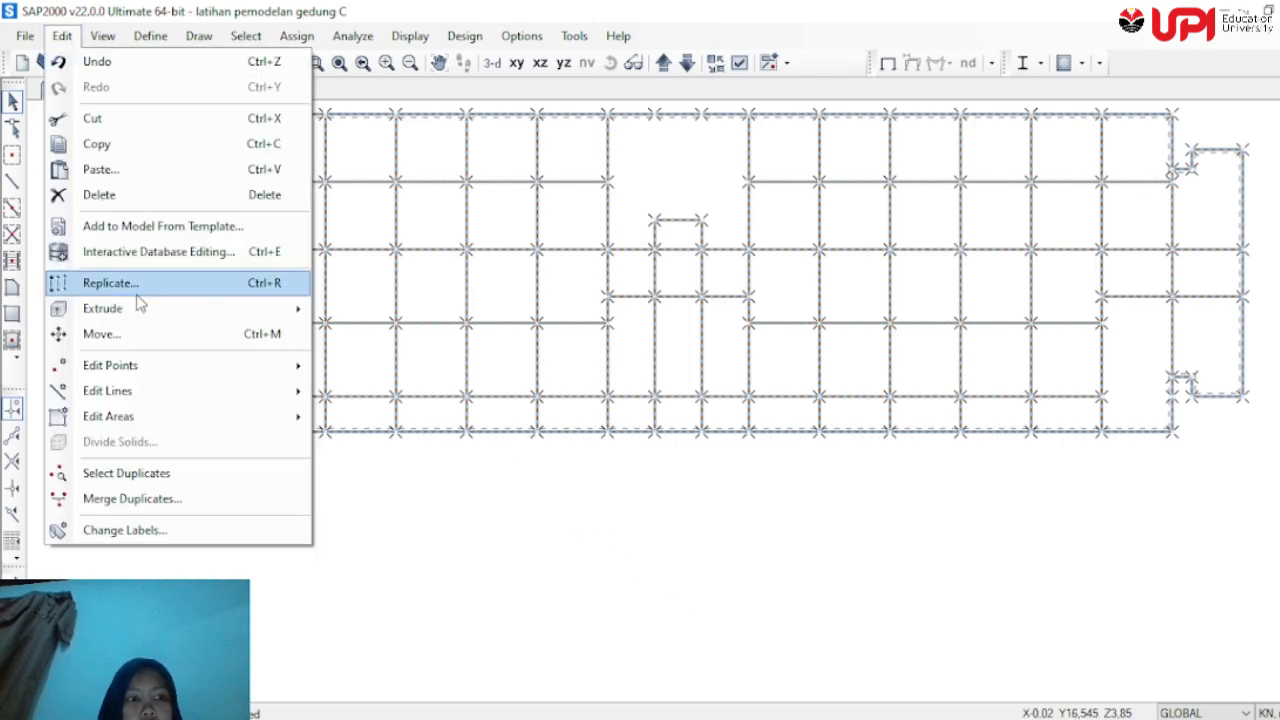
mouse_move(174, 398)
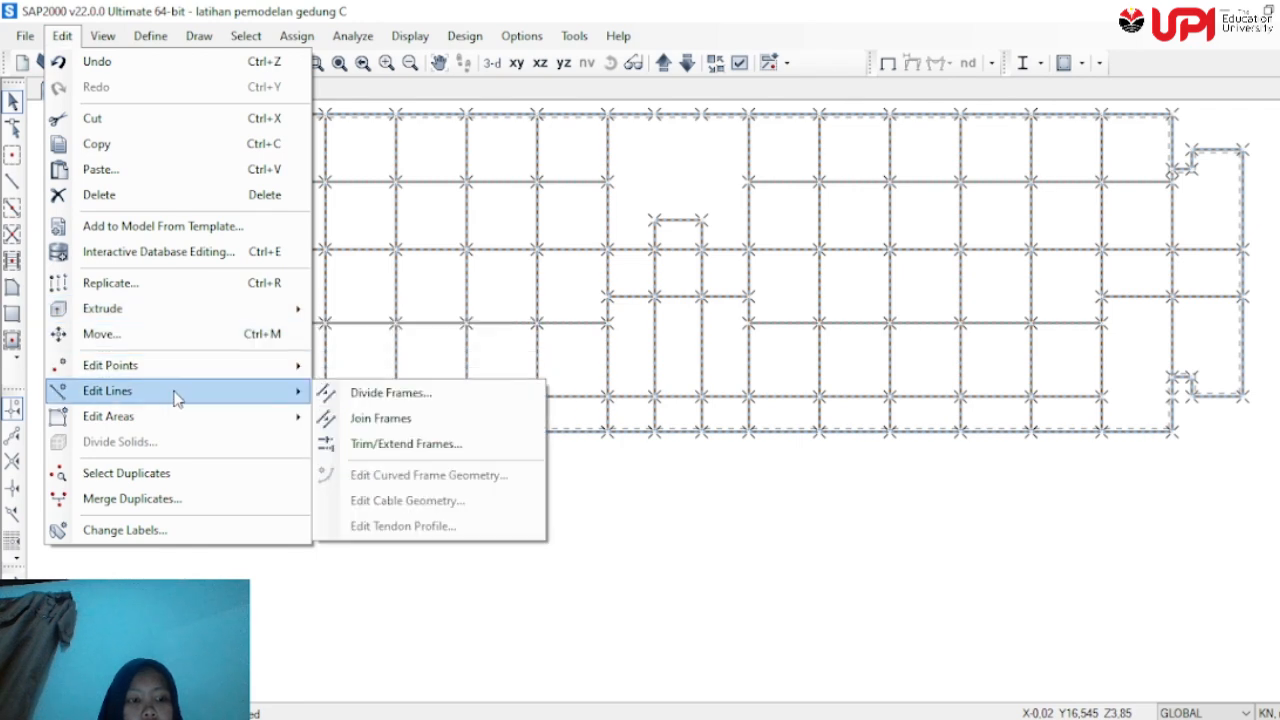
mouse_move(194, 420)
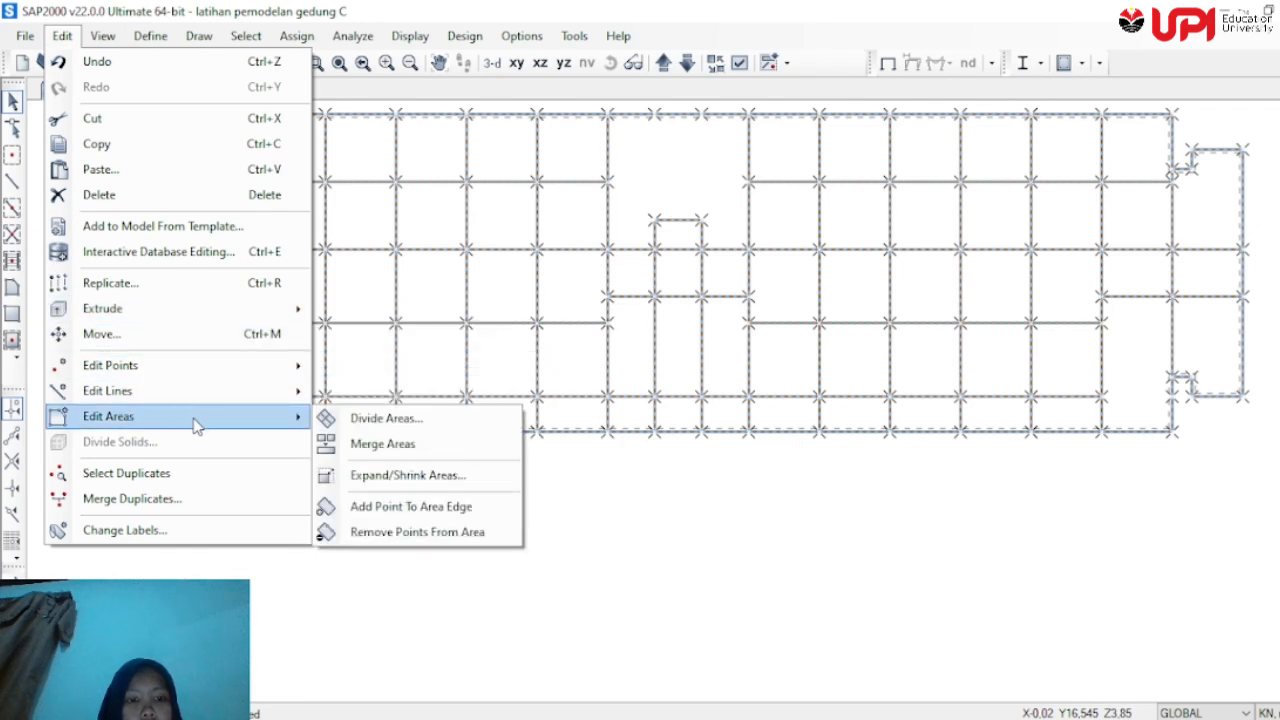
click(410, 421)
drag(771, 46, 1036, 45)
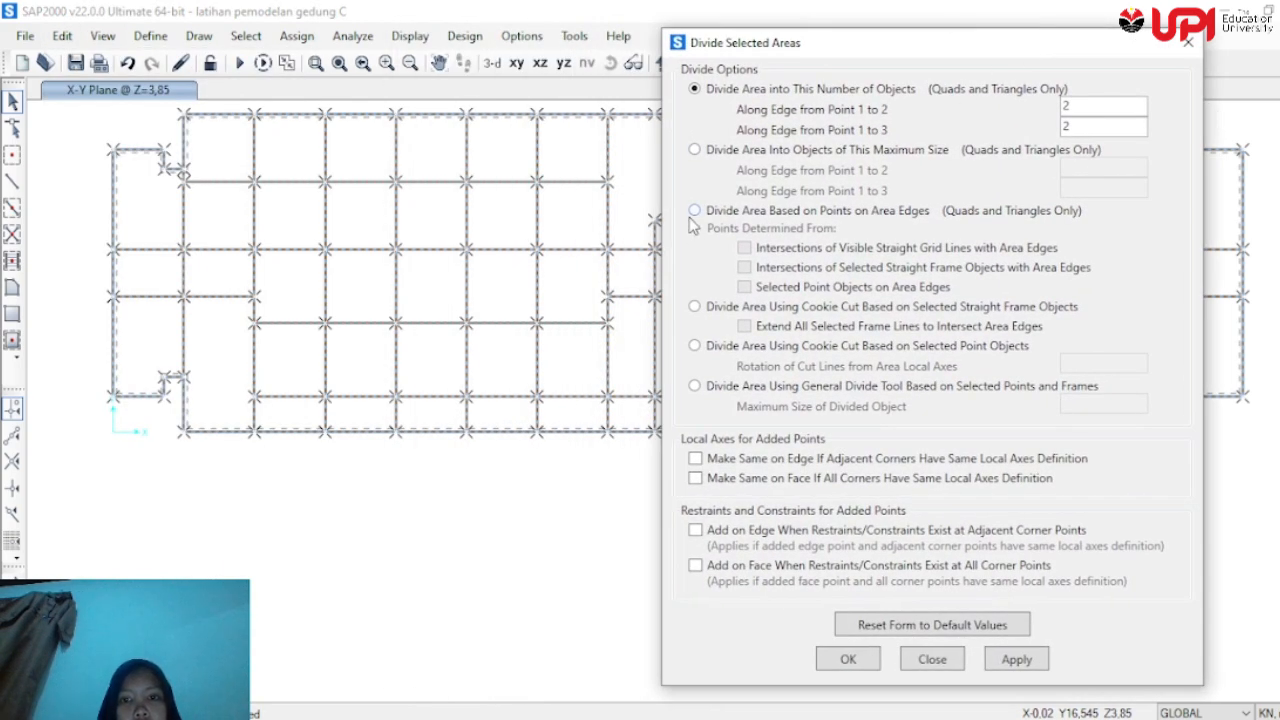
click(695, 307)
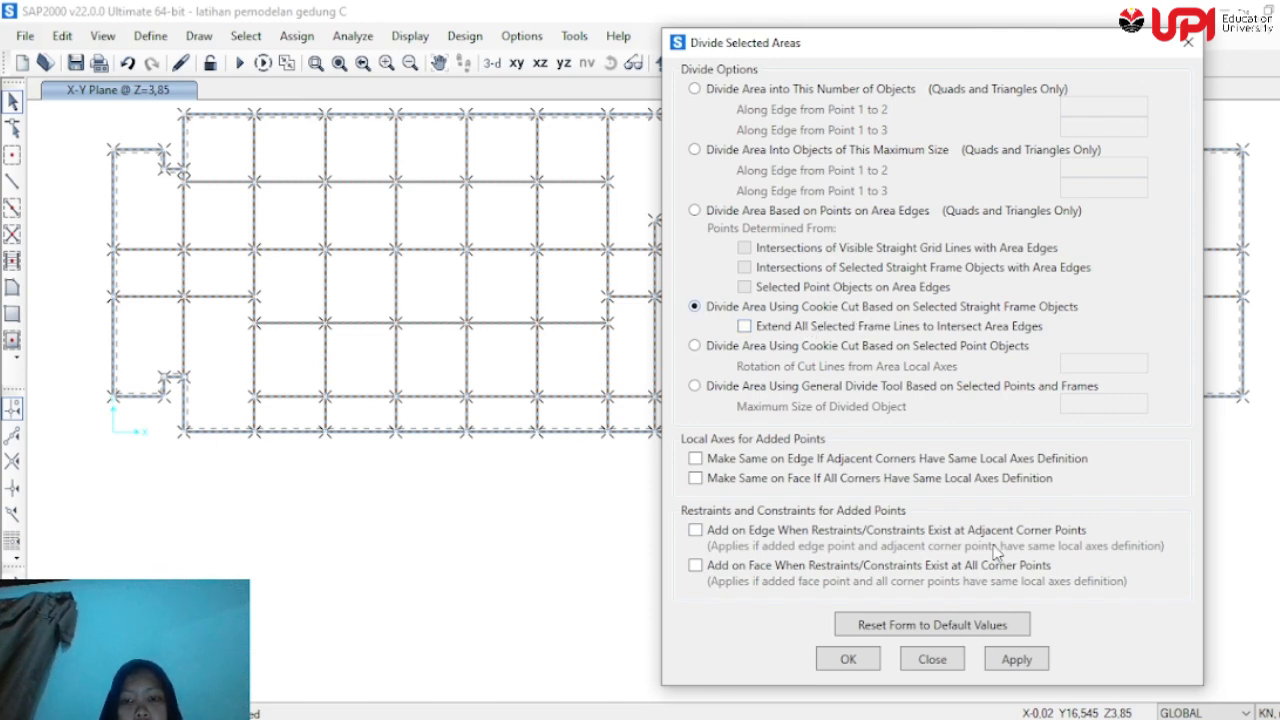
click(1040, 667)
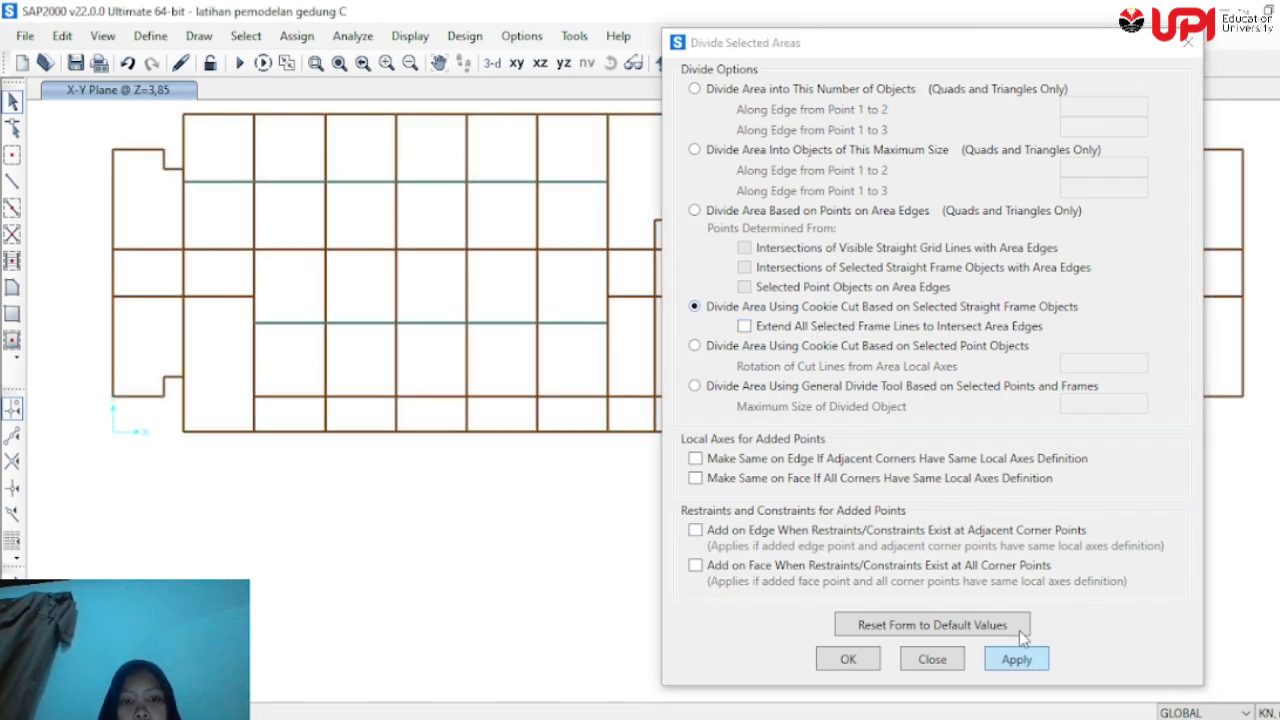
click(845, 662)
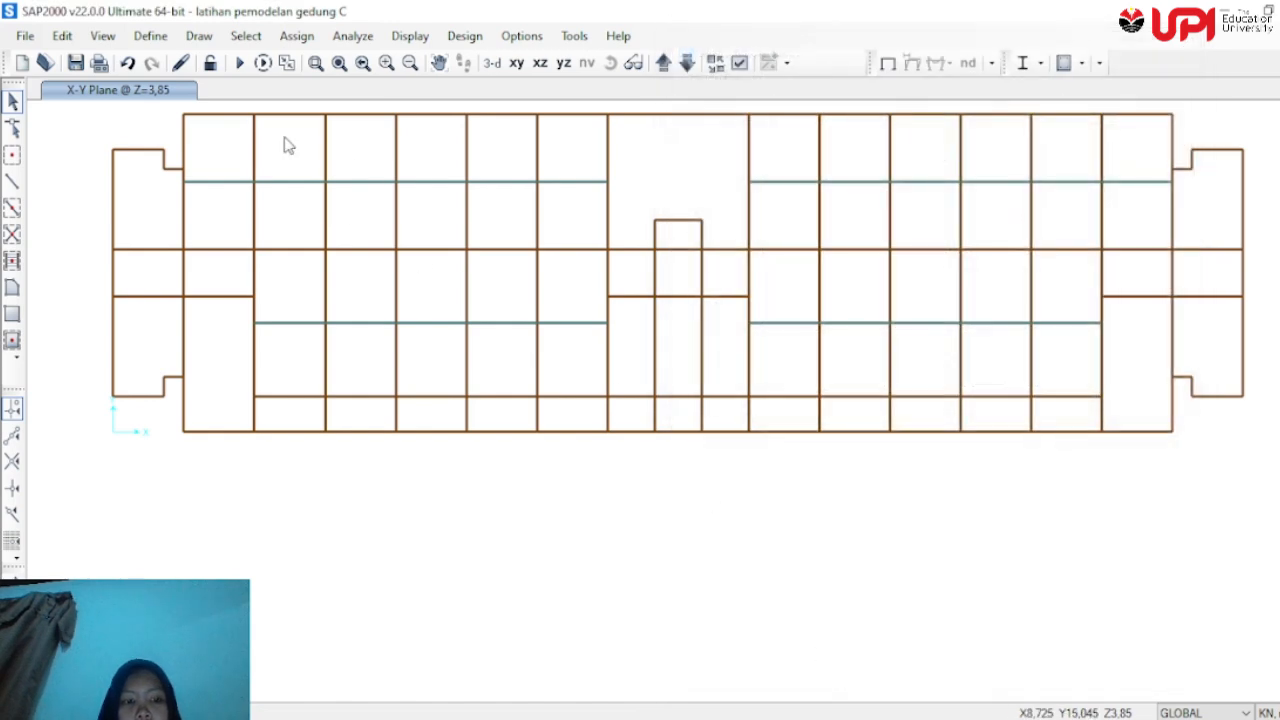
Check the slab division by selecting individual panels near the upper-left corner of the plan
click(178, 218)
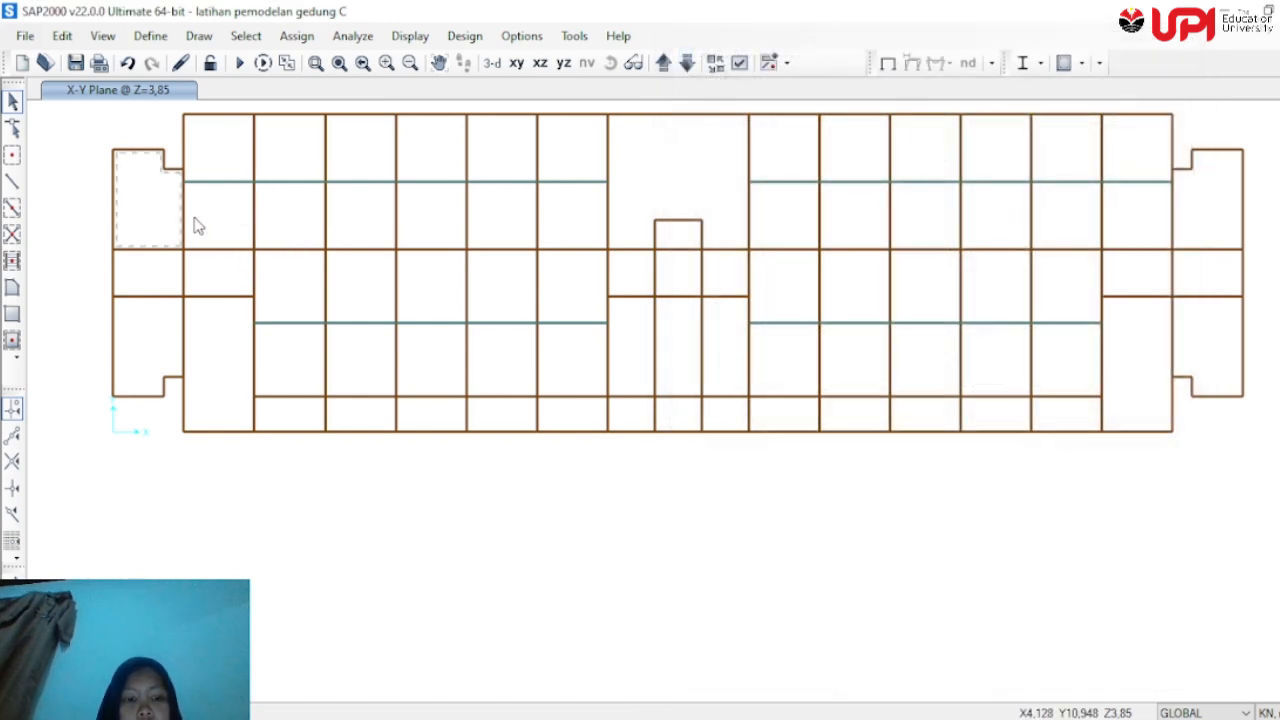
click(207, 225)
click(205, 168)
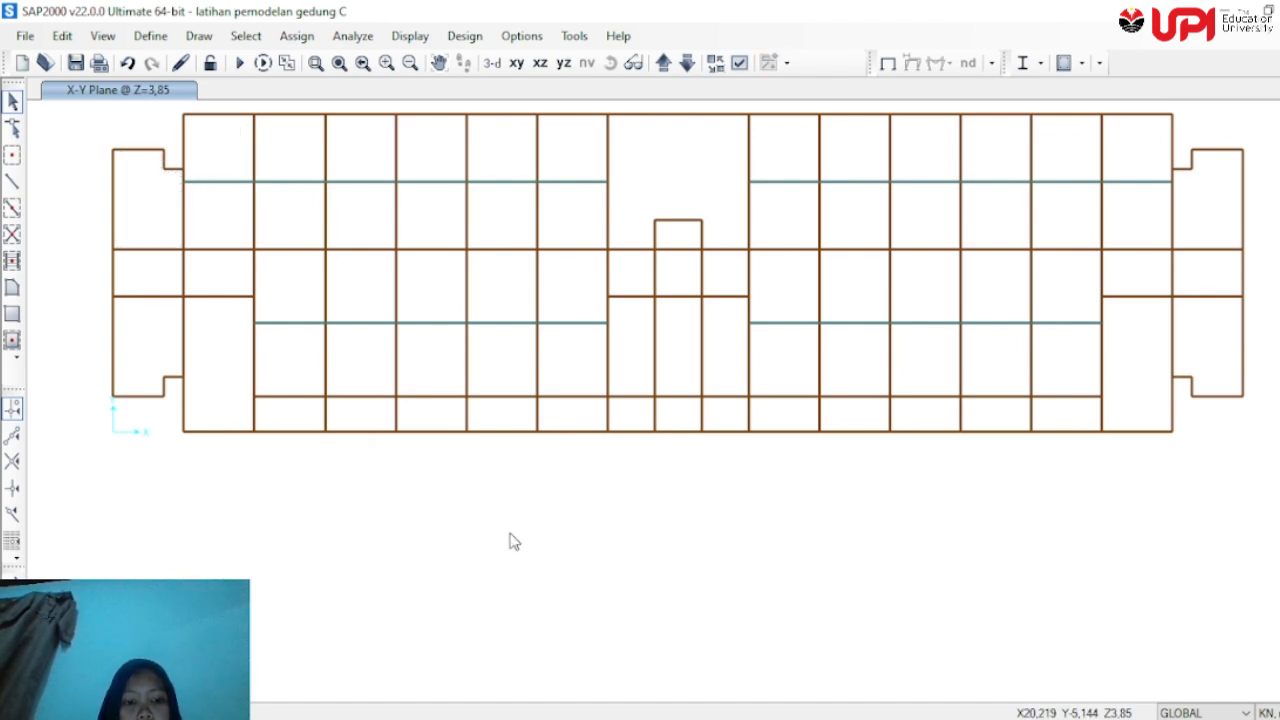
Set the view type to Standard with Fill Objects enabled in the display options
click(739, 62)
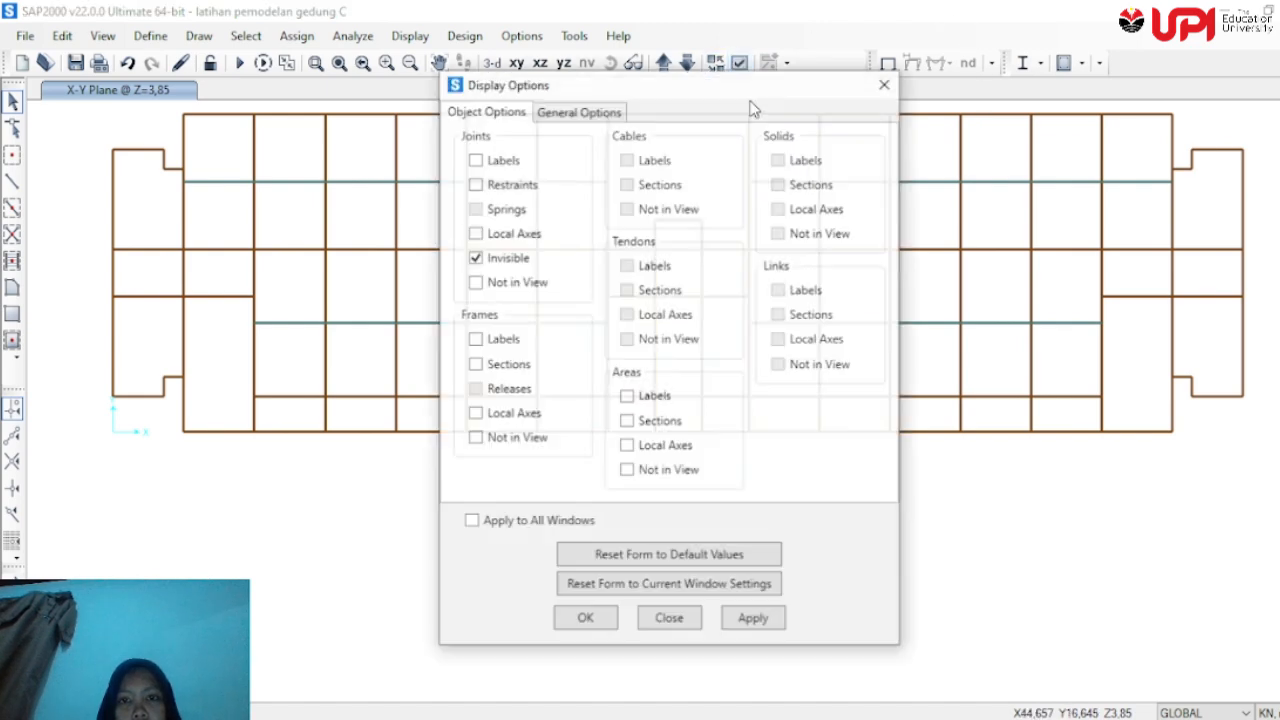
click(619, 115)
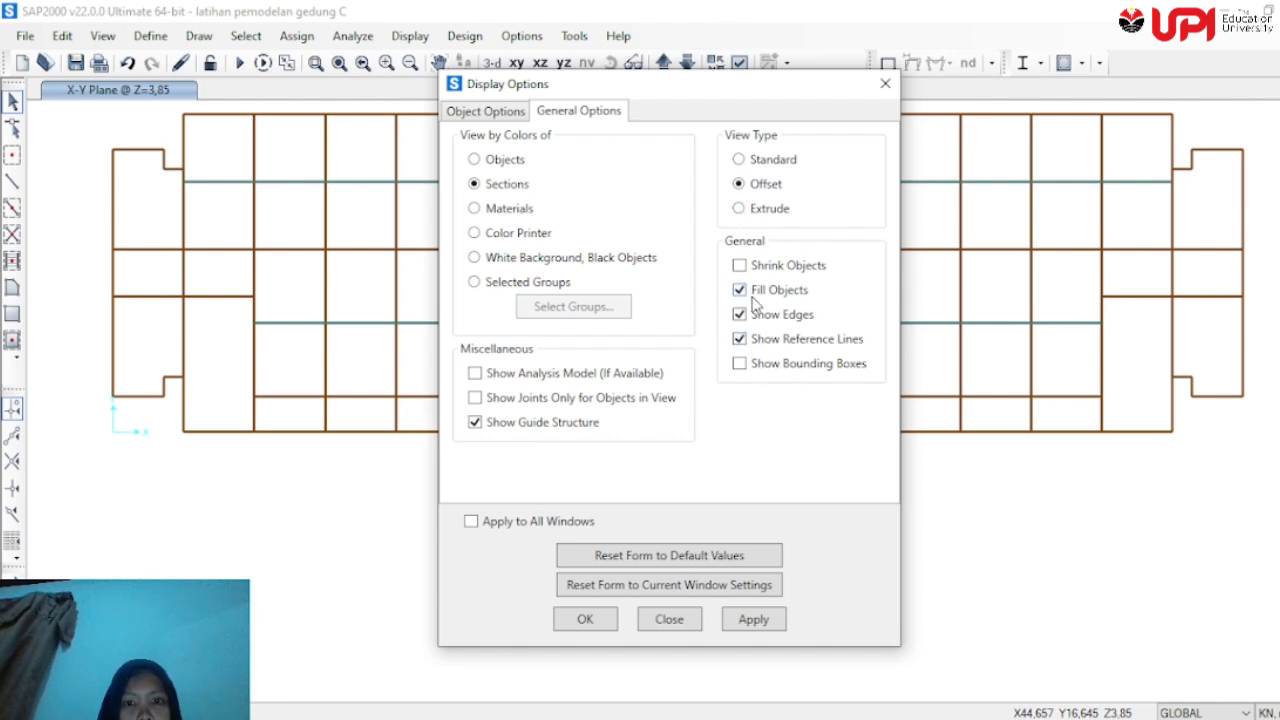
click(739, 162)
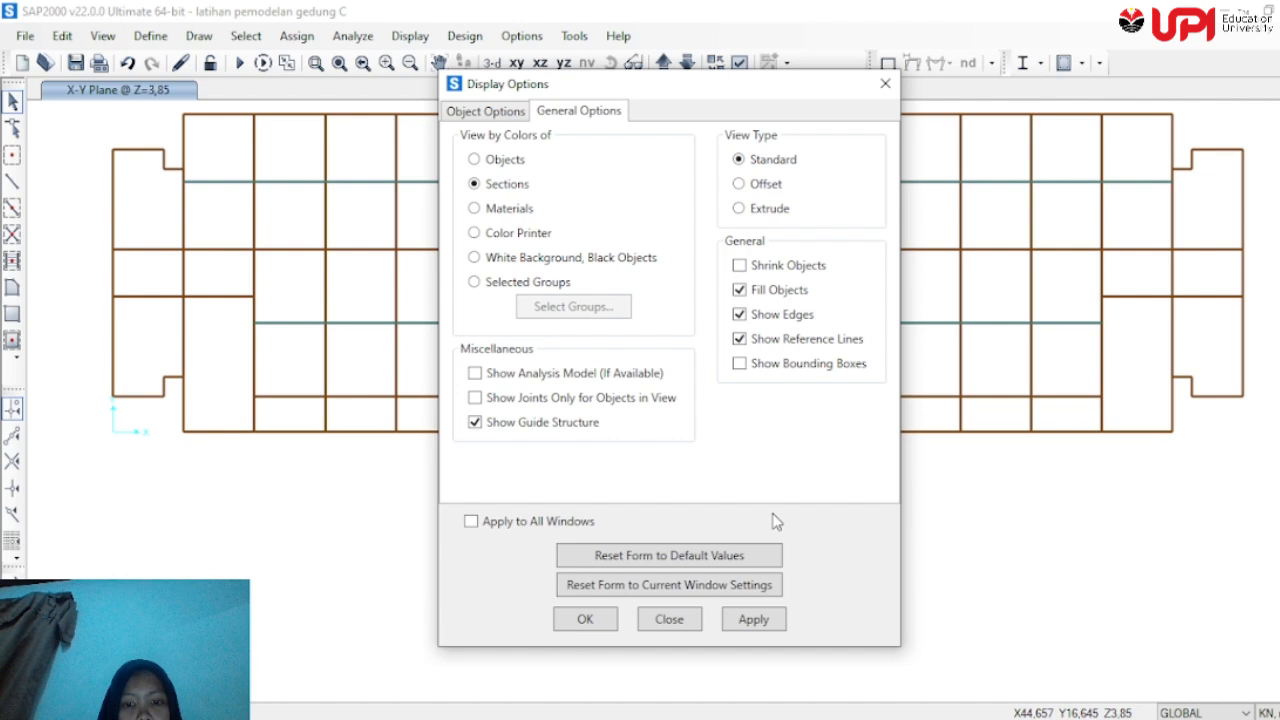
click(737, 618)
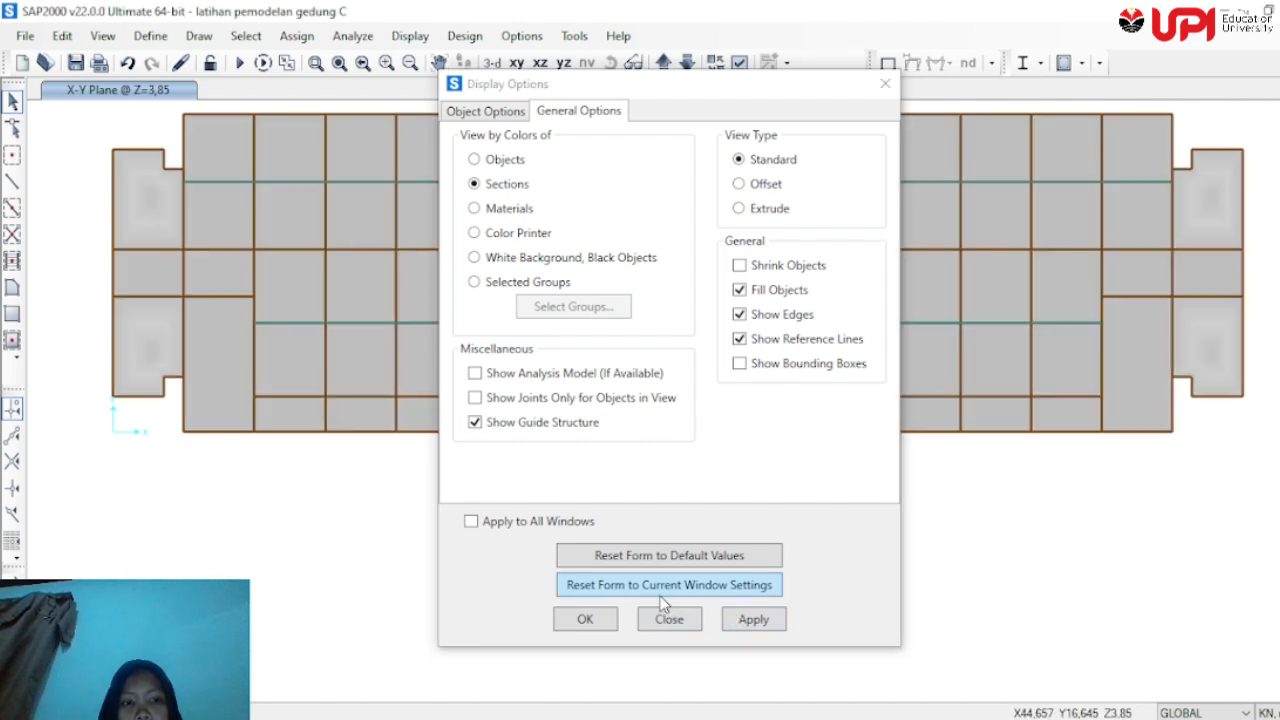
click(578, 617)
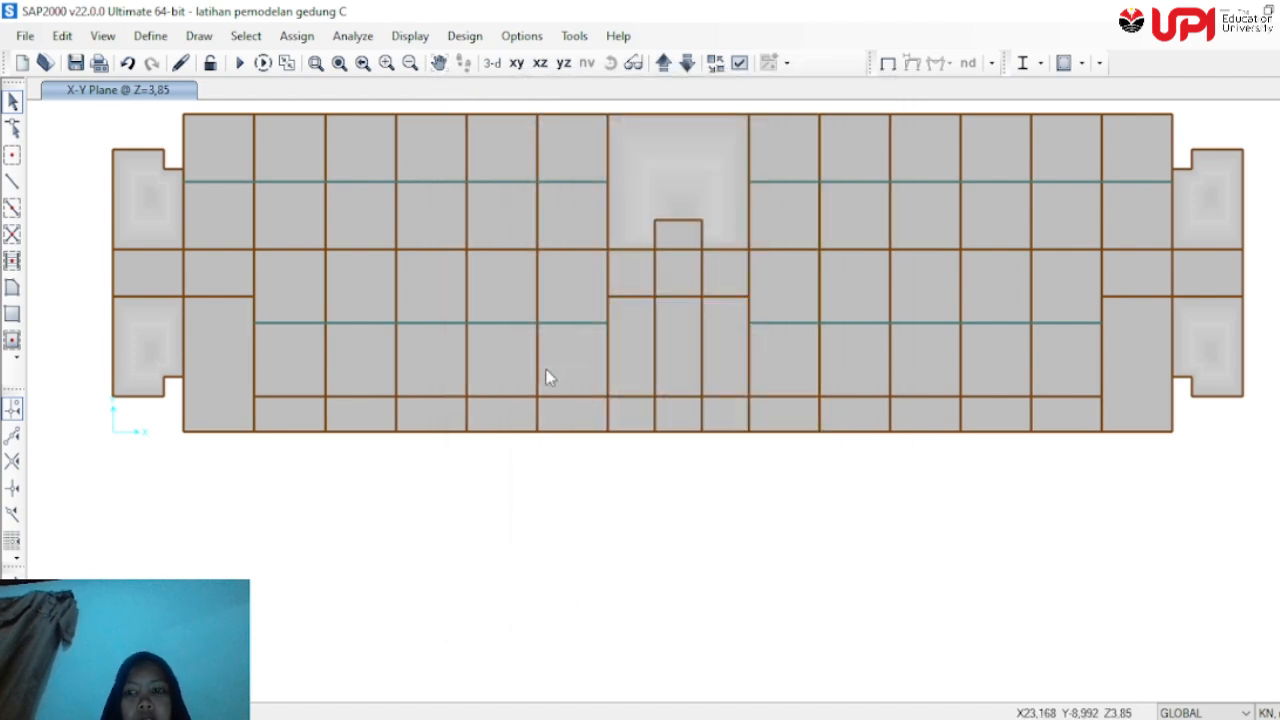
Delete the slab panels in the lower-left corner bay and the large central bay along the upper edge at Z=3,85
scroll(596, 505, down, 2)
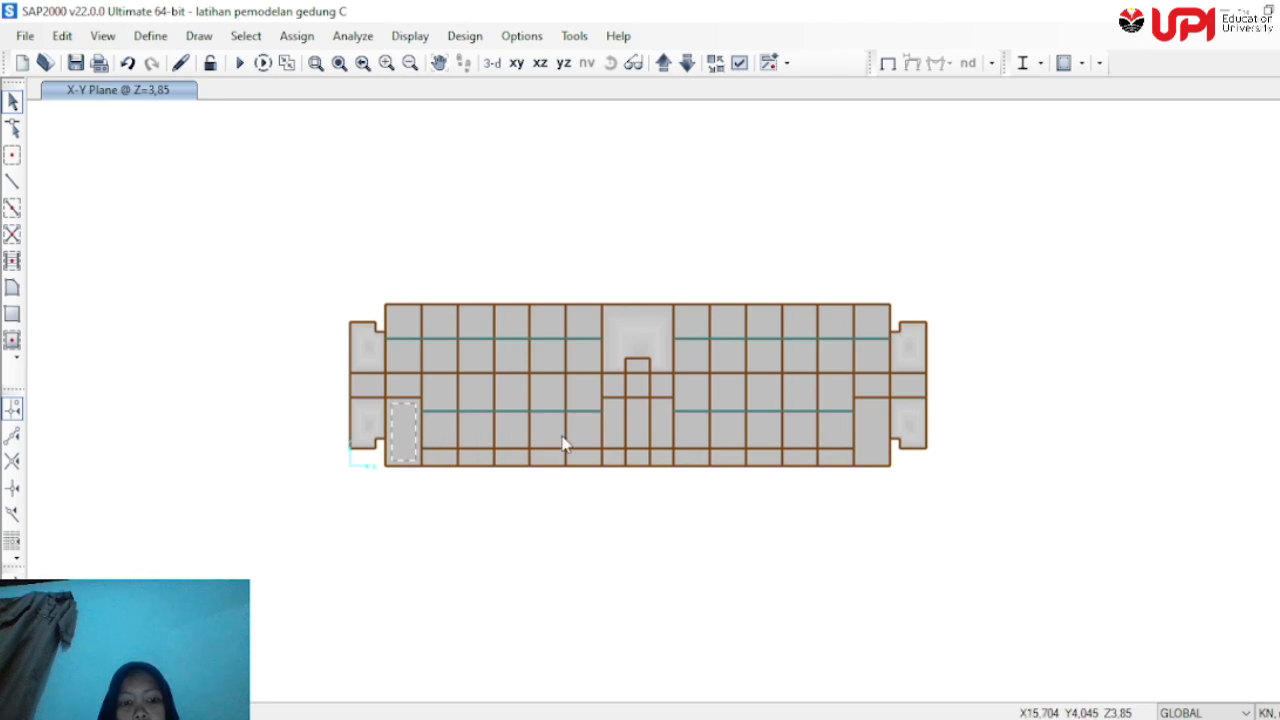
click(633, 337)
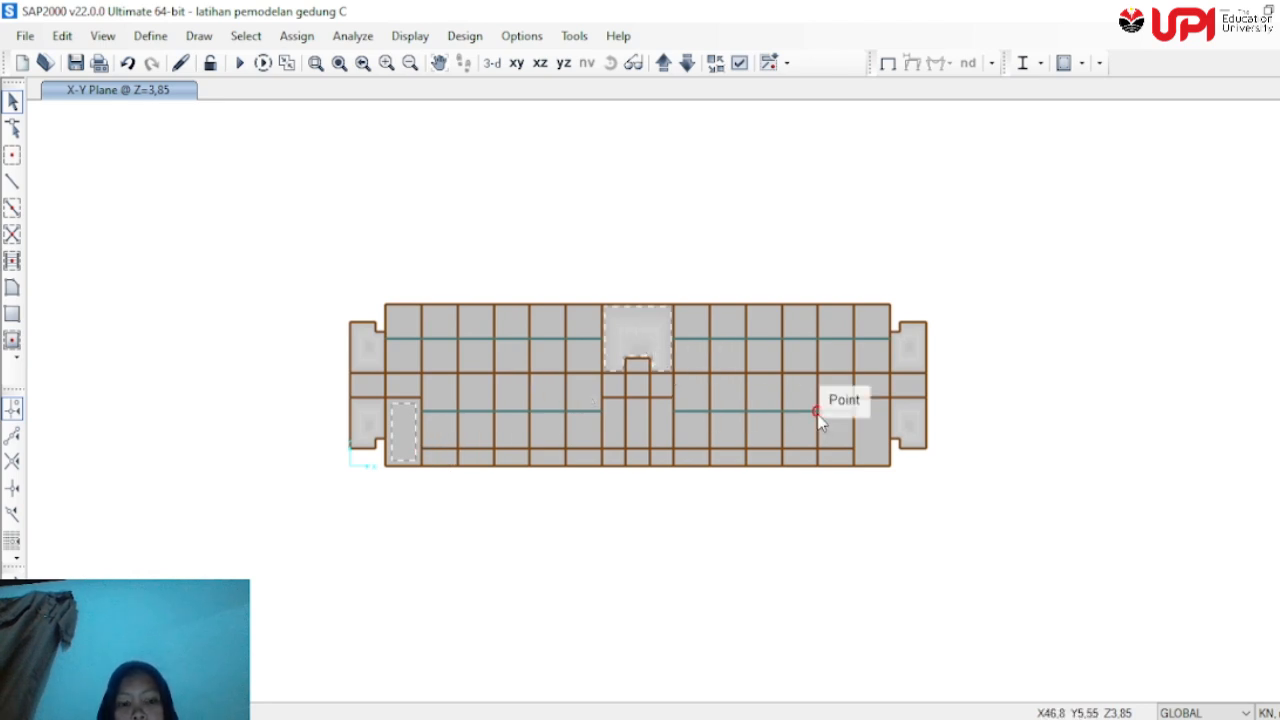
key(Delete)
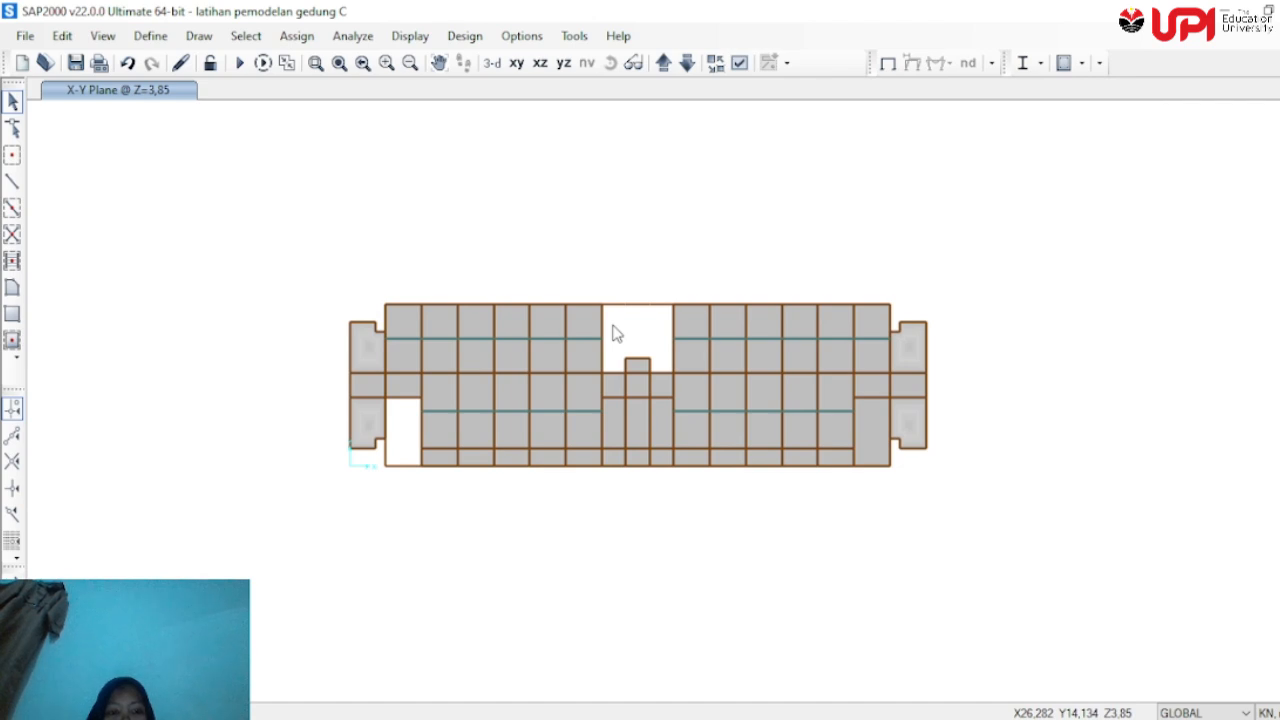
click(244, 35)
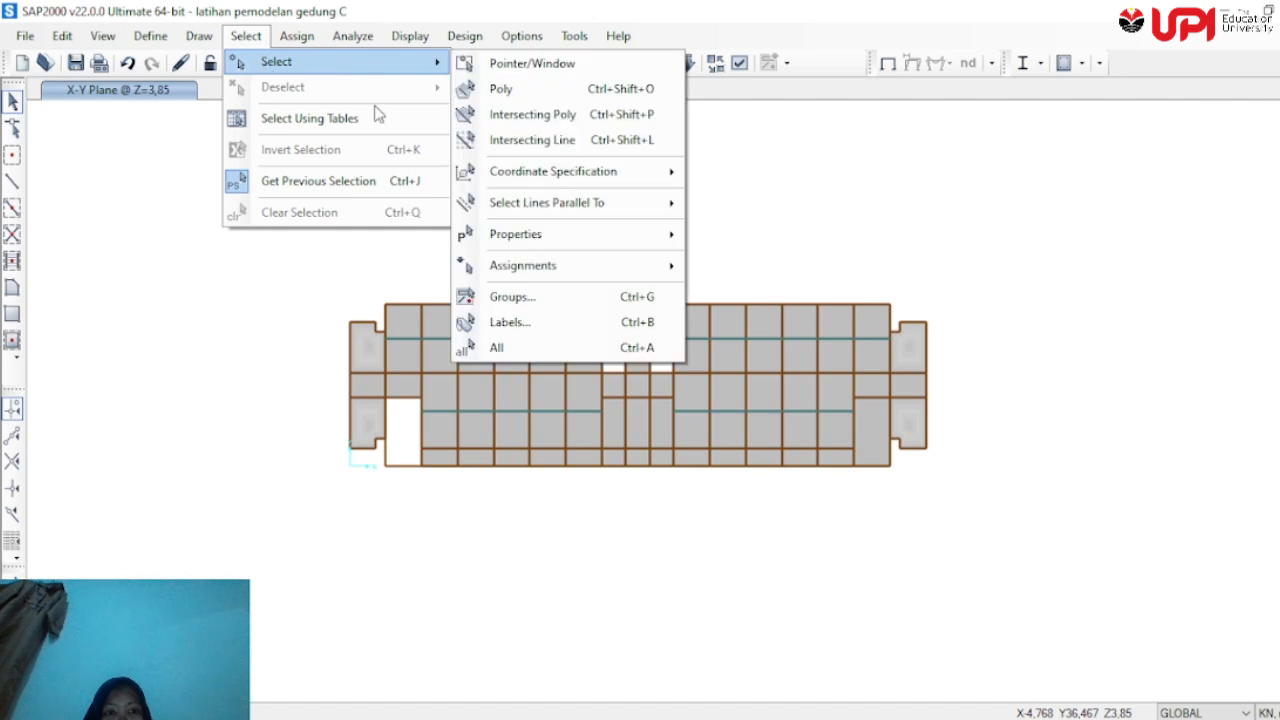
mouse_move(505, 247)
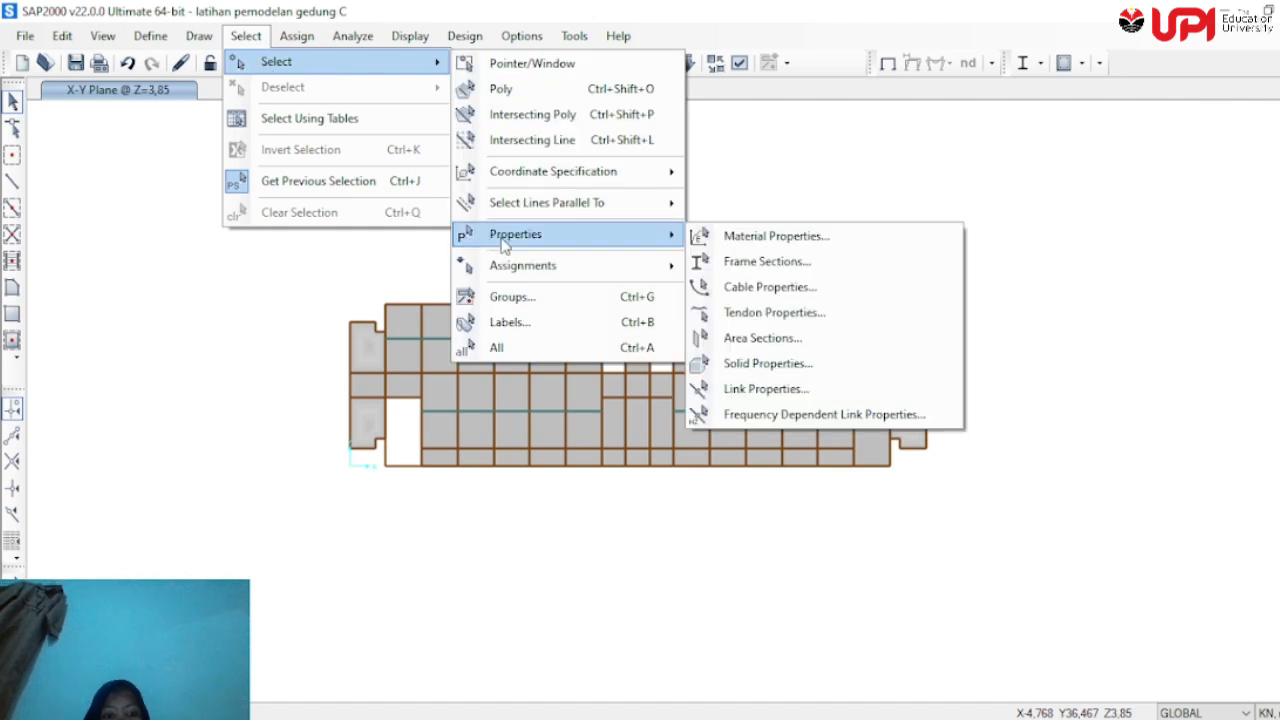
click(780, 261)
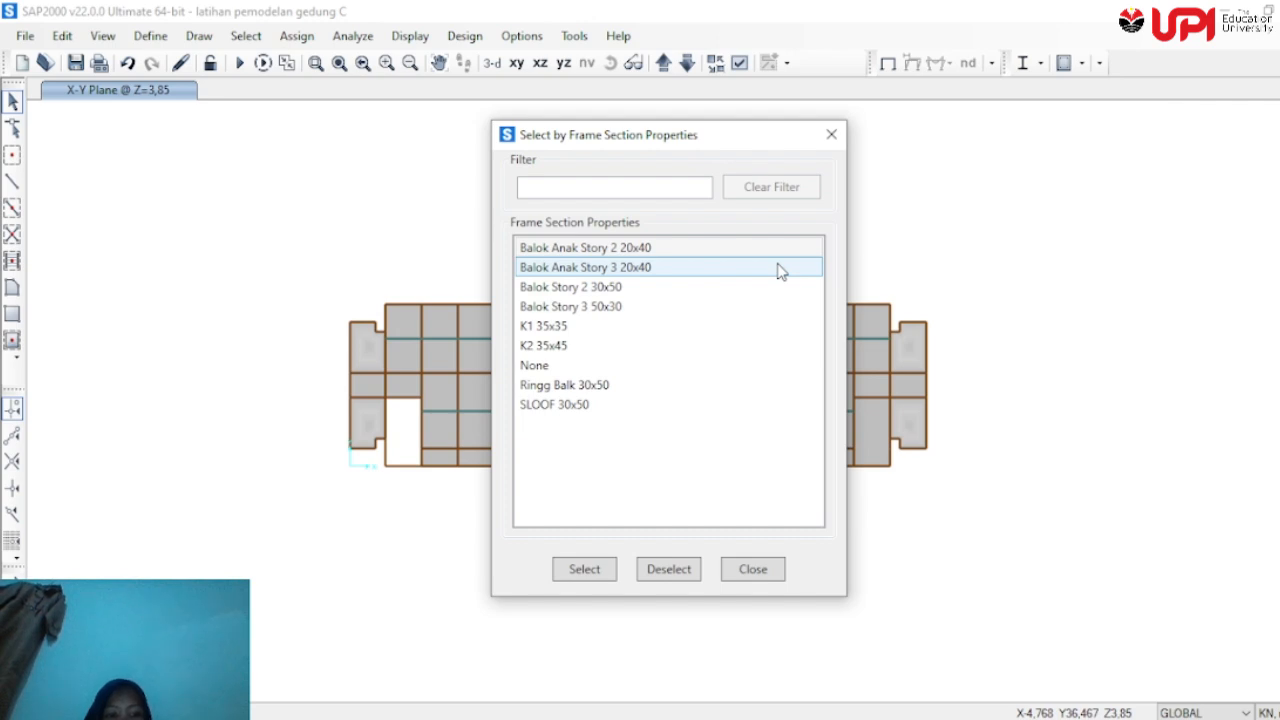
click(752, 569)
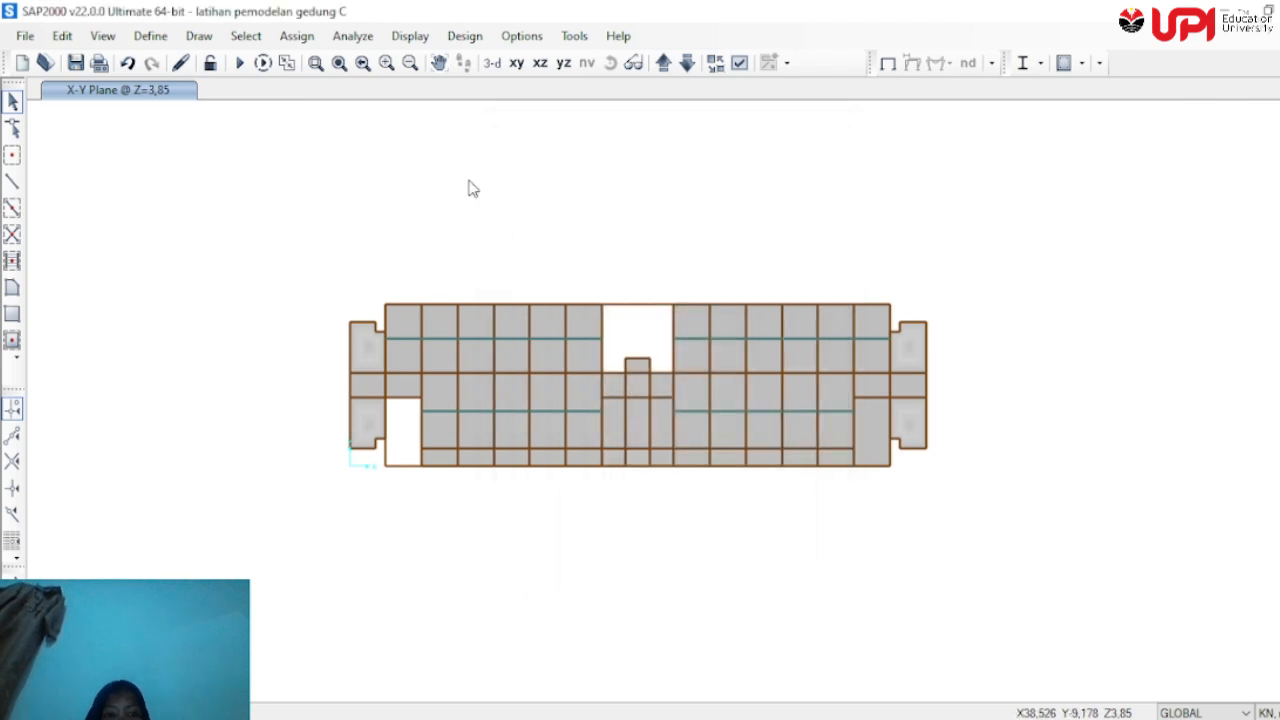
Select all slab panels by their area section property, Plat 12 cm
click(245, 36)
mouse_move(276, 65)
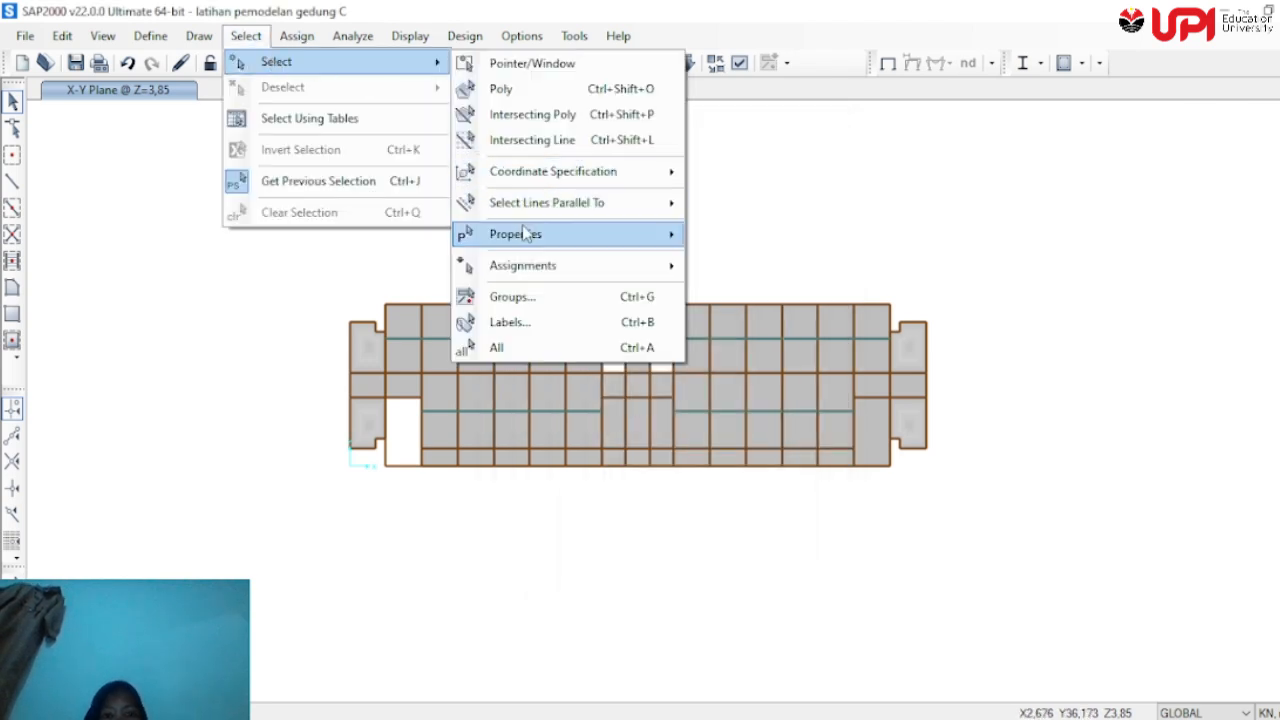
mouse_move(530, 234)
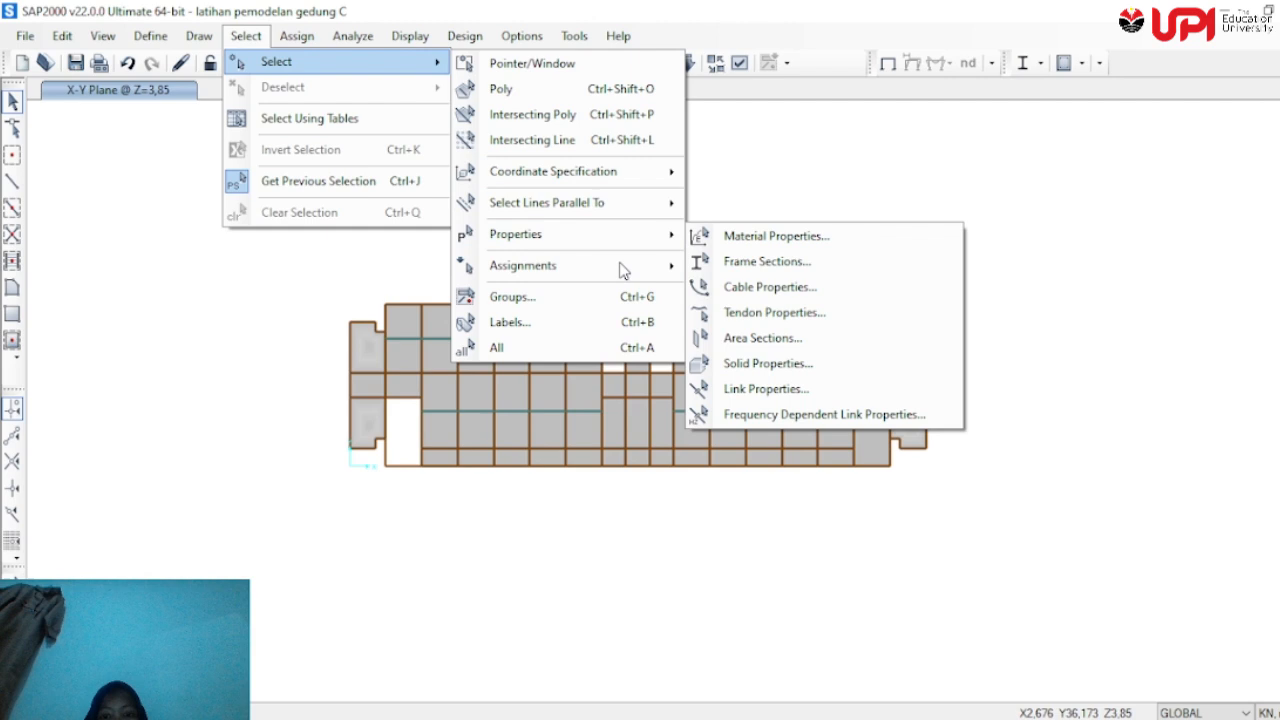
click(757, 340)
click(700, 268)
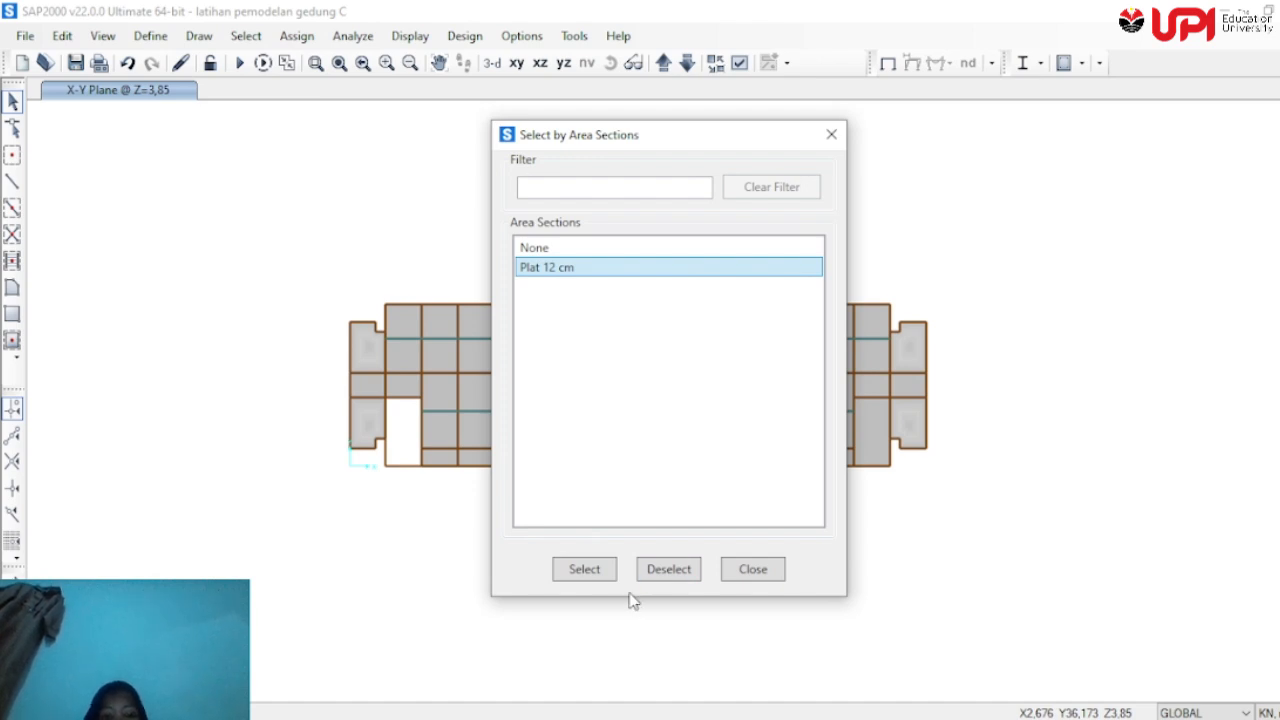
click(581, 569)
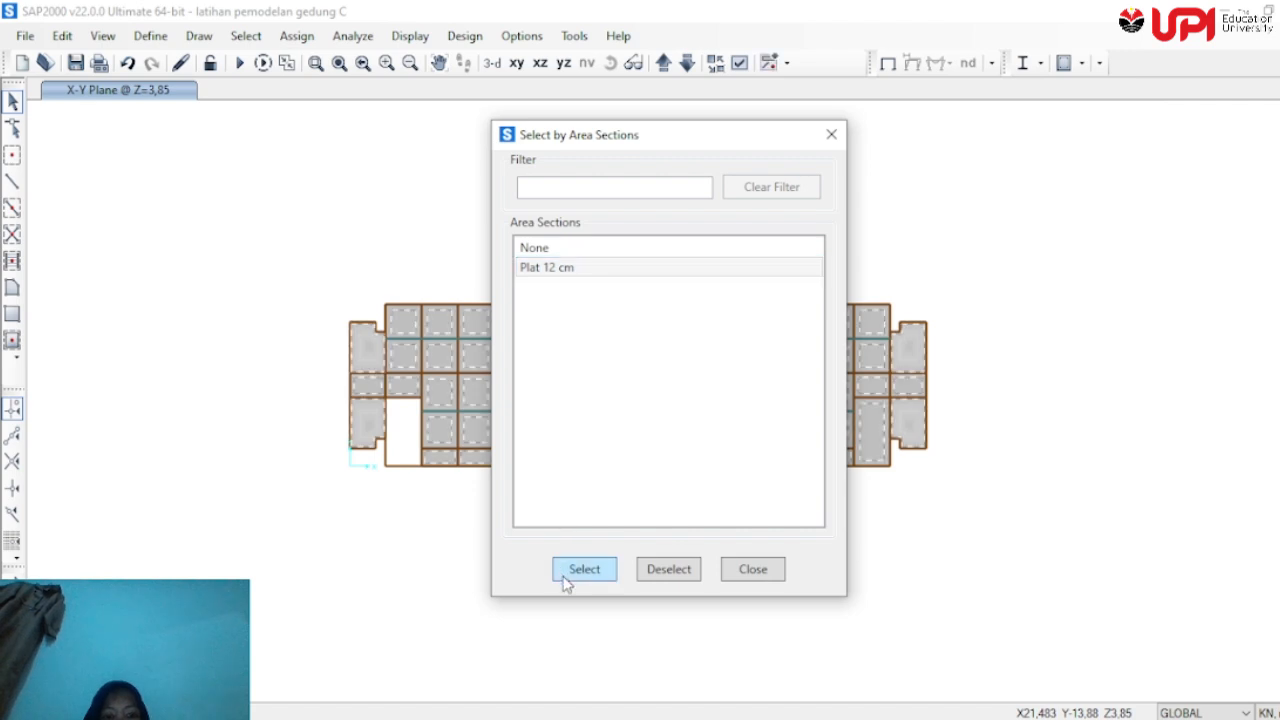
click(737, 580)
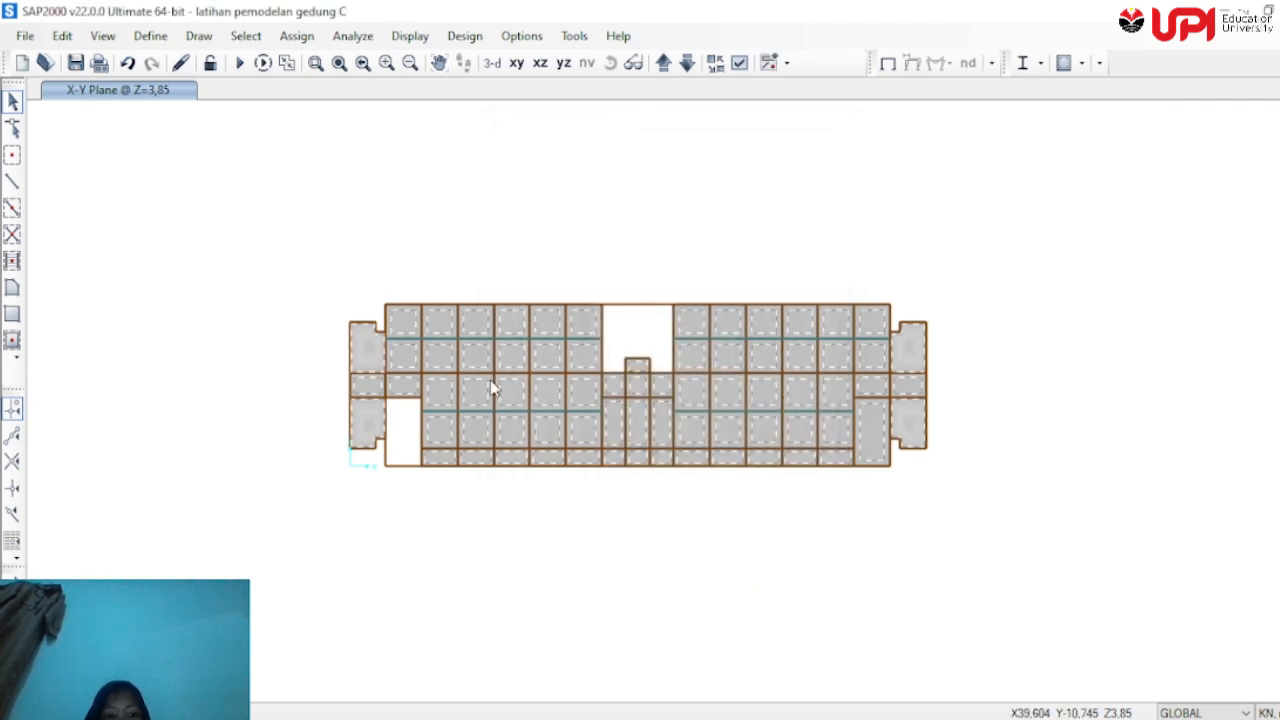
Replicate the selected slab panels linearly once with dx 0, dy 0 and dz 3,85
click(61, 36)
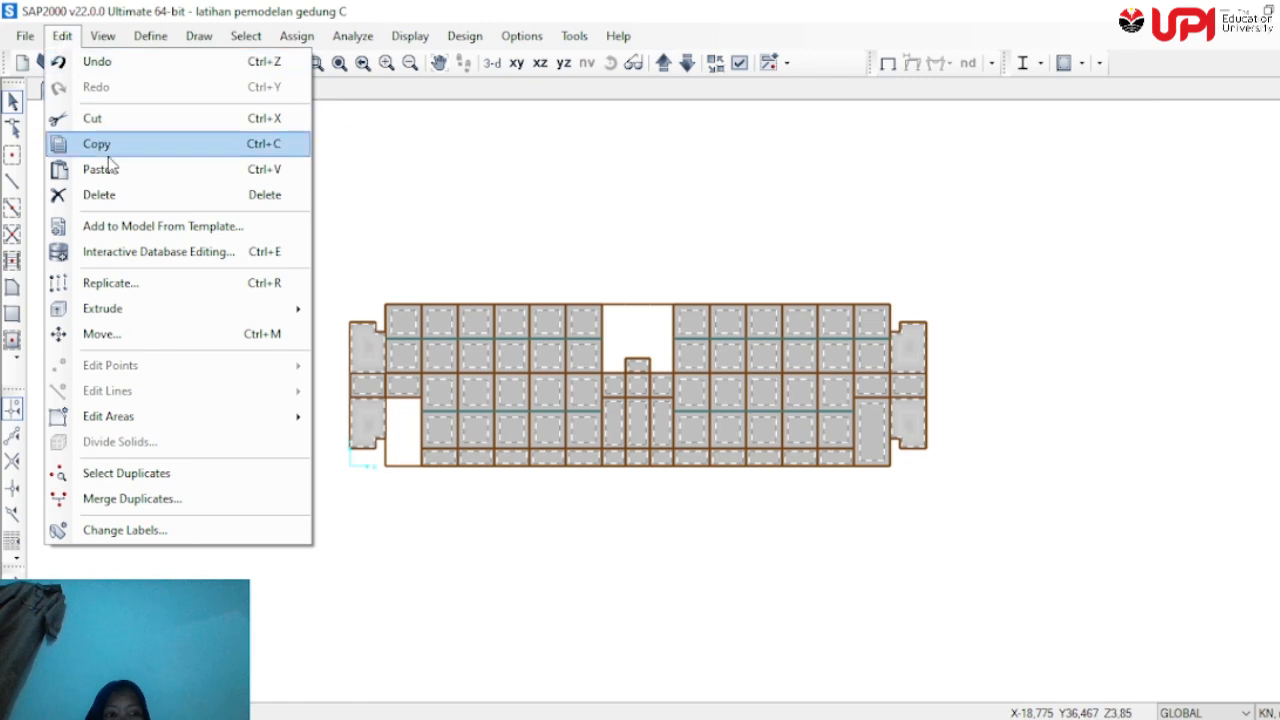
click(121, 280)
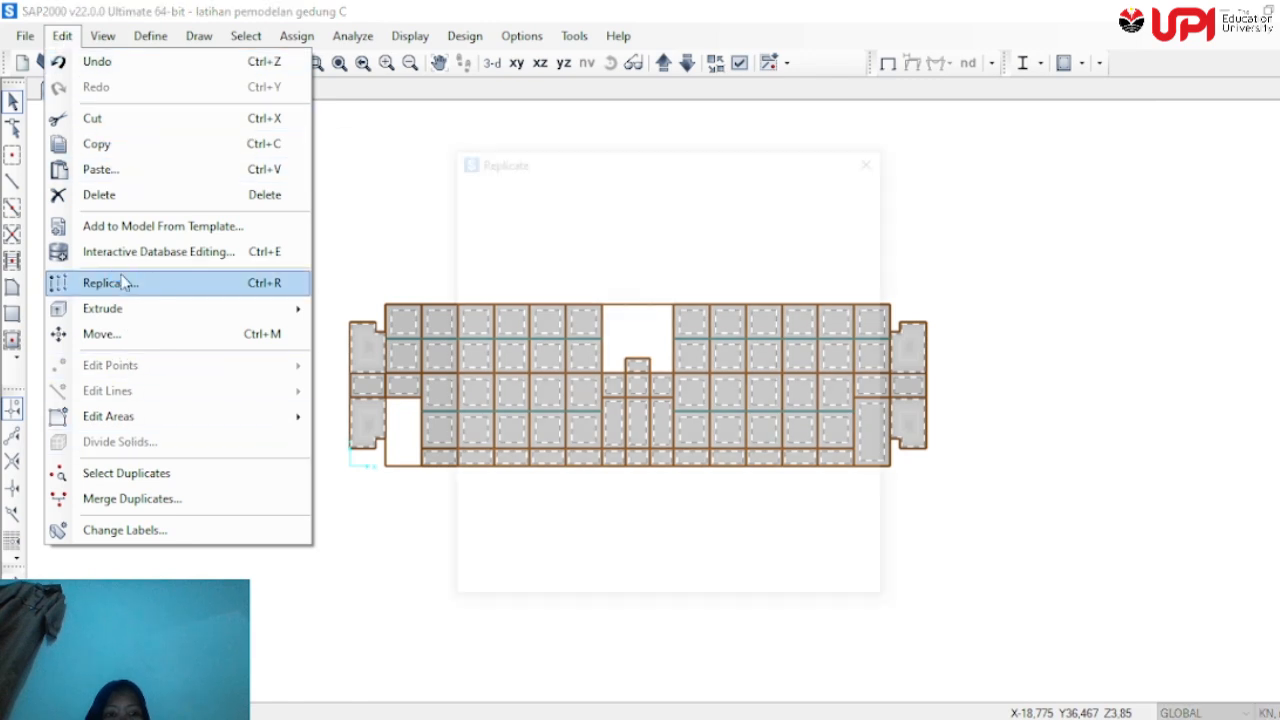
click(535, 240)
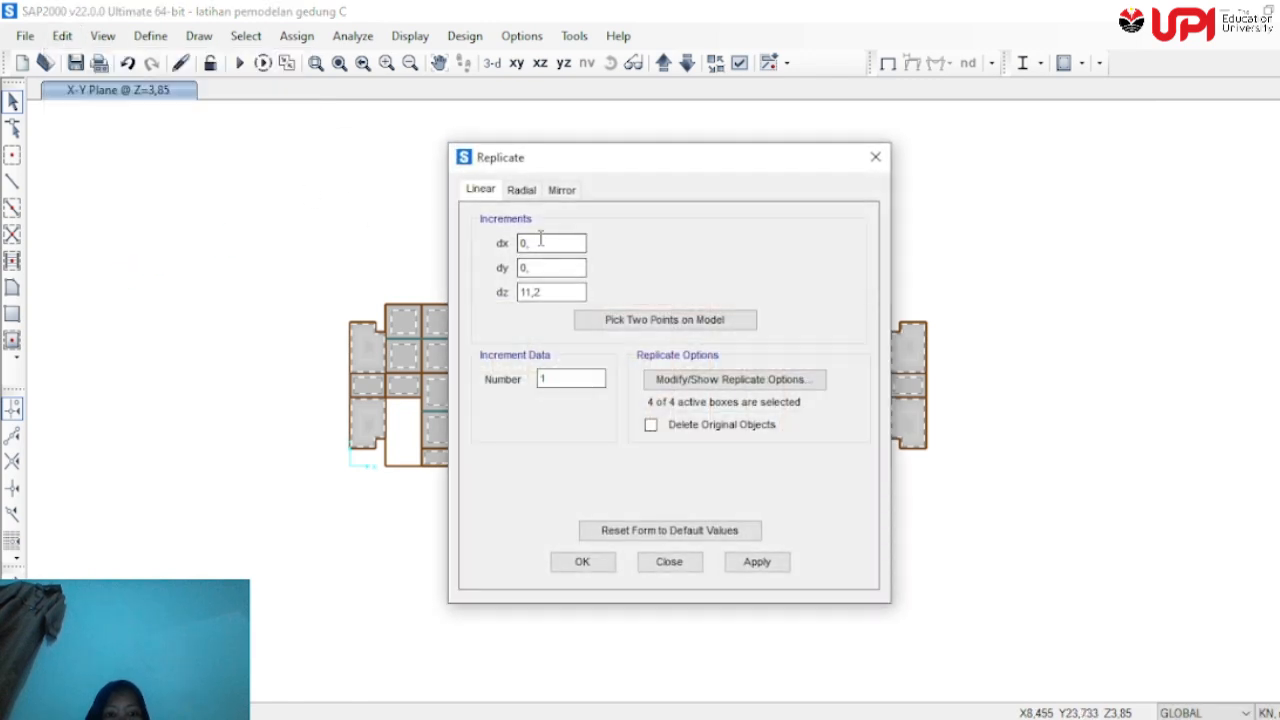
double_click(530, 292)
text(3,85)
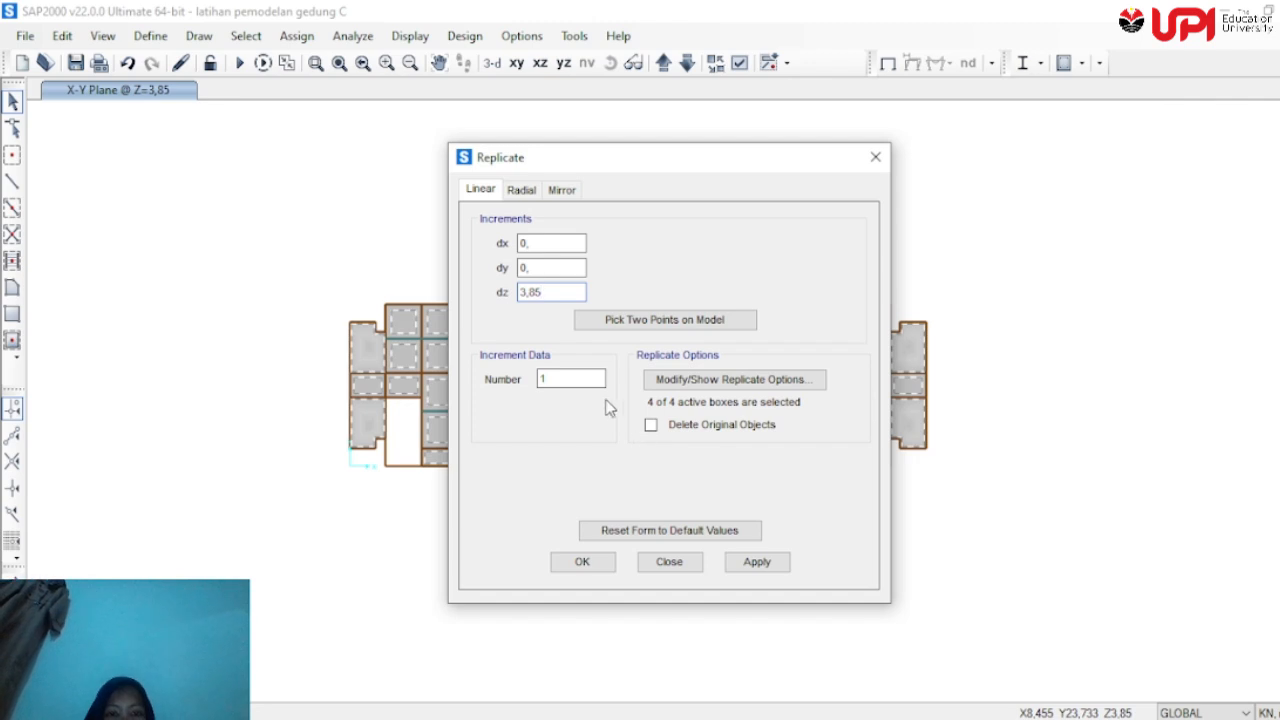
click(757, 563)
click(600, 563)
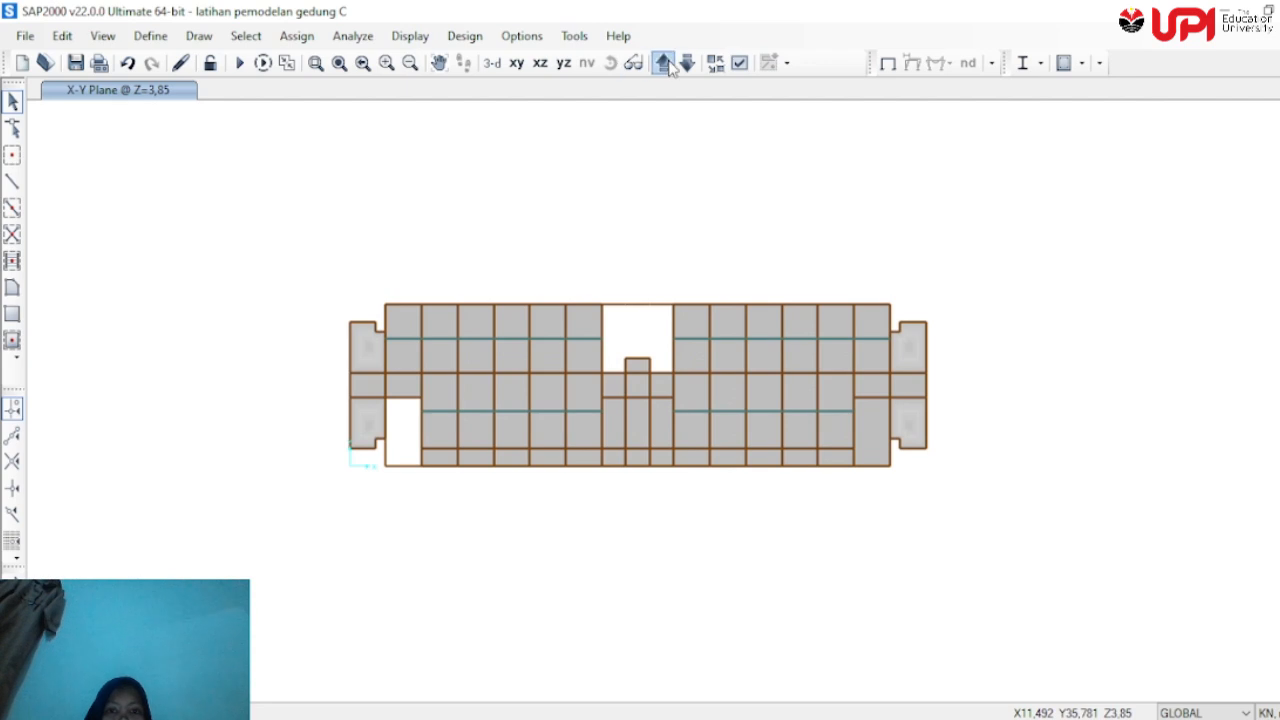
Display the whole model in 3-D and set the view type to Extrude in the display options
click(492, 63)
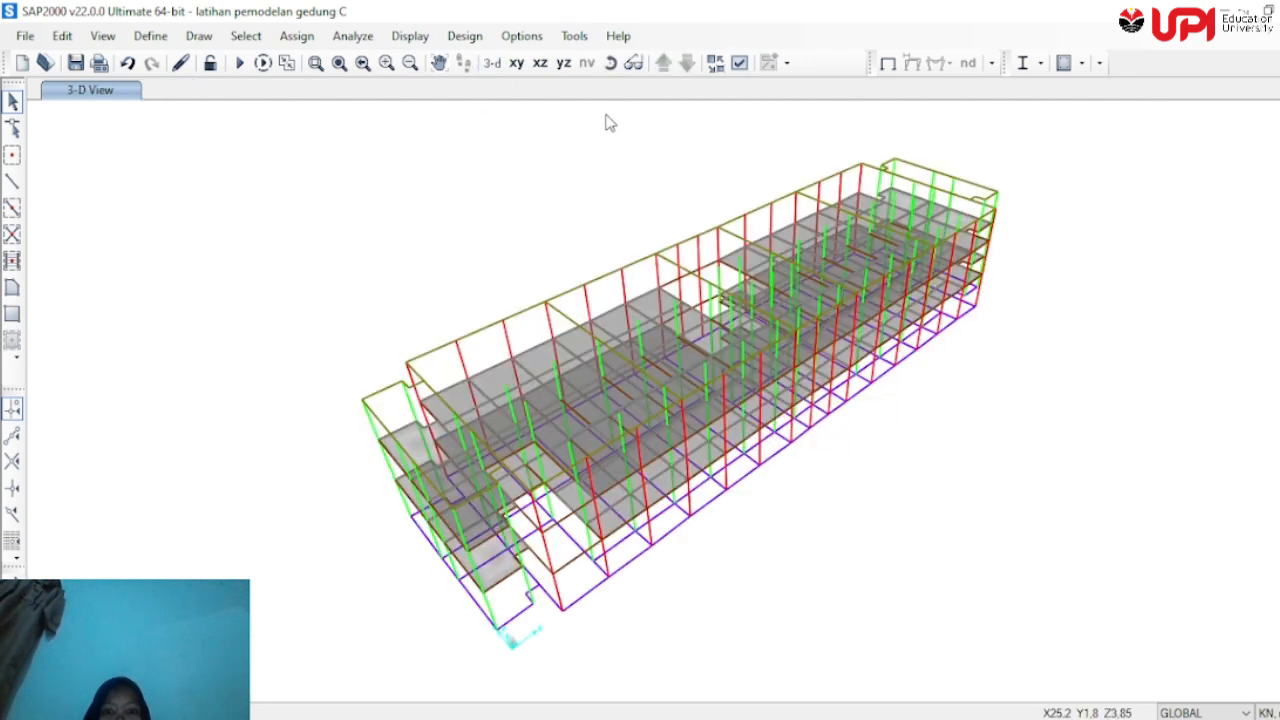
click(610, 63)
drag(594, 206, 586, 168)
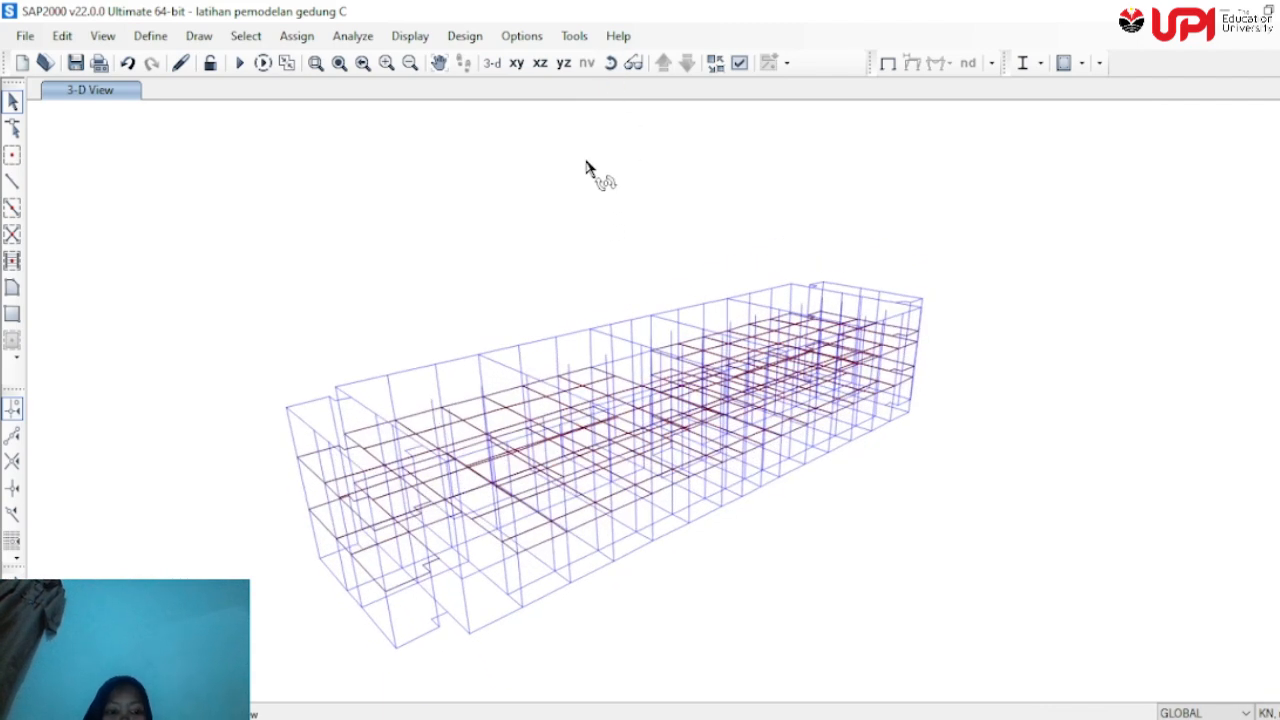
click(739, 62)
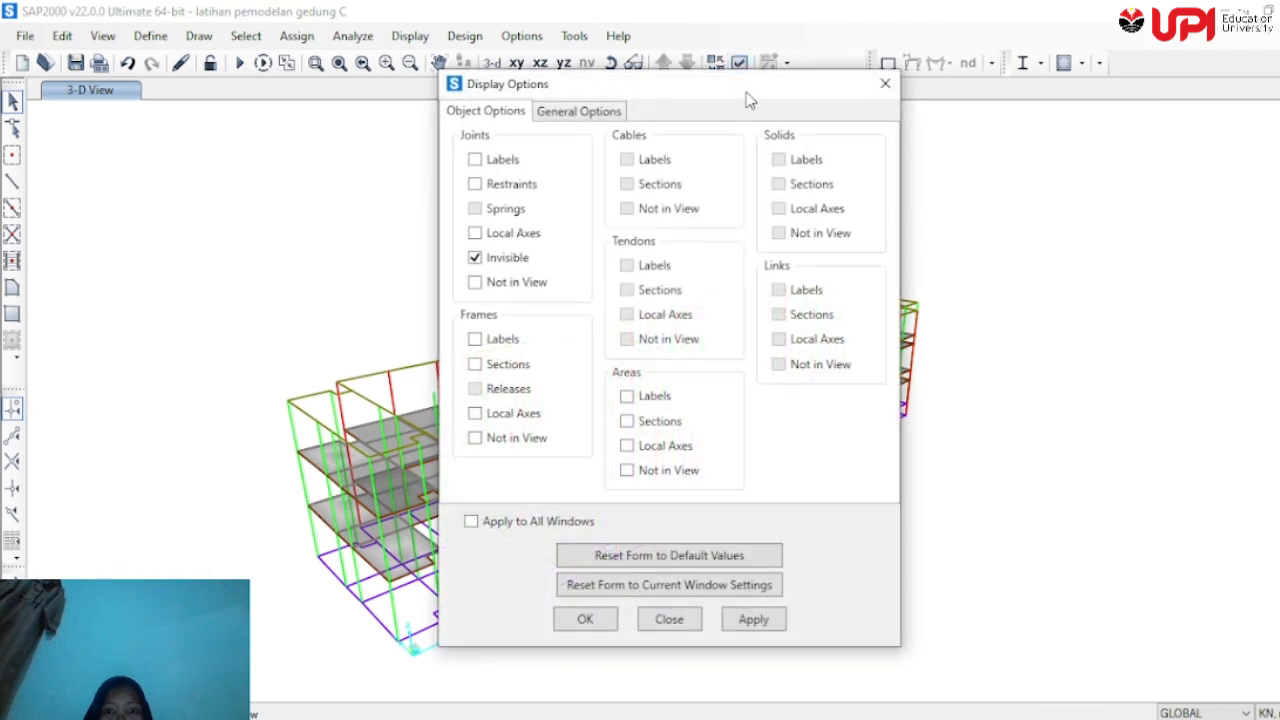
click(590, 111)
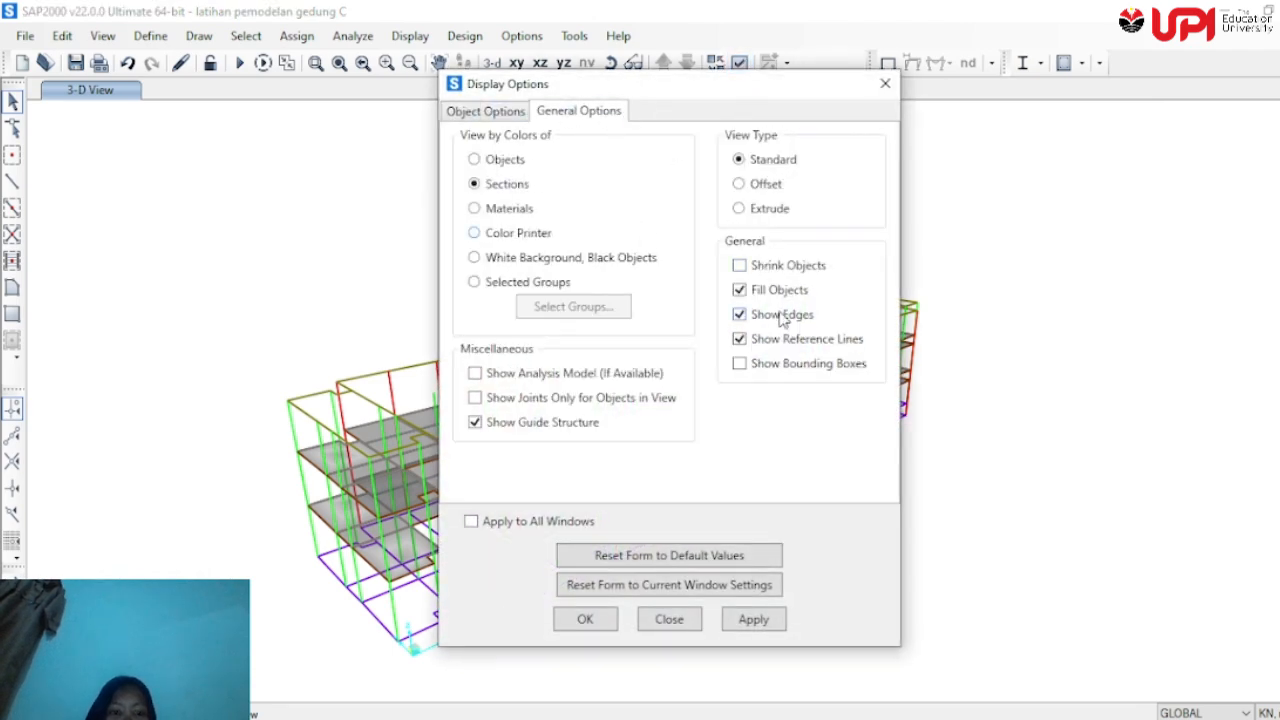
click(755, 624)
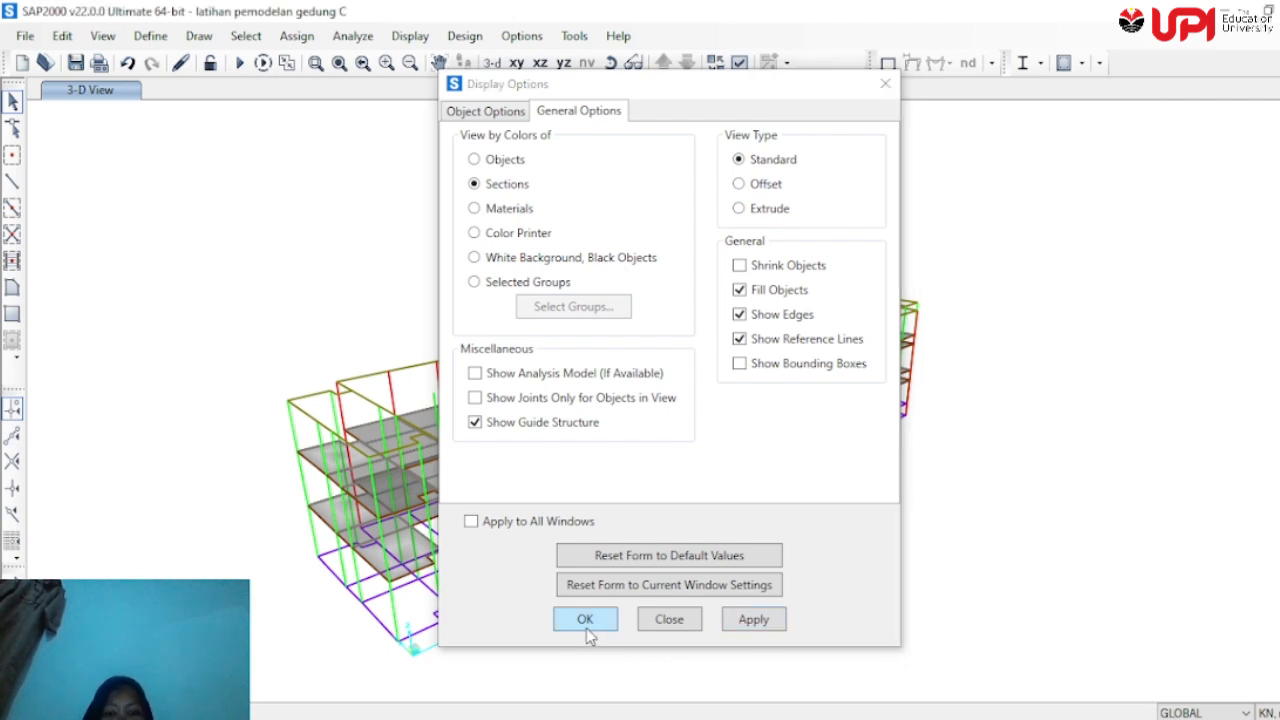
click(753, 621)
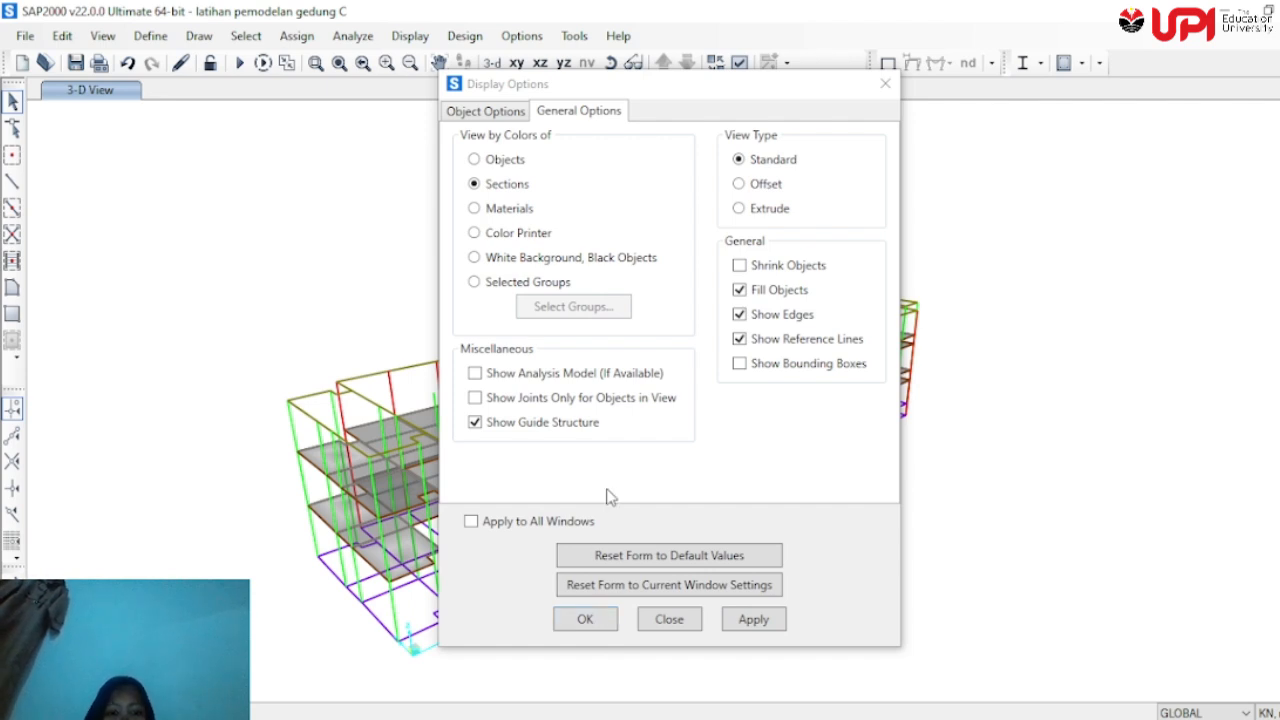
click(754, 209)
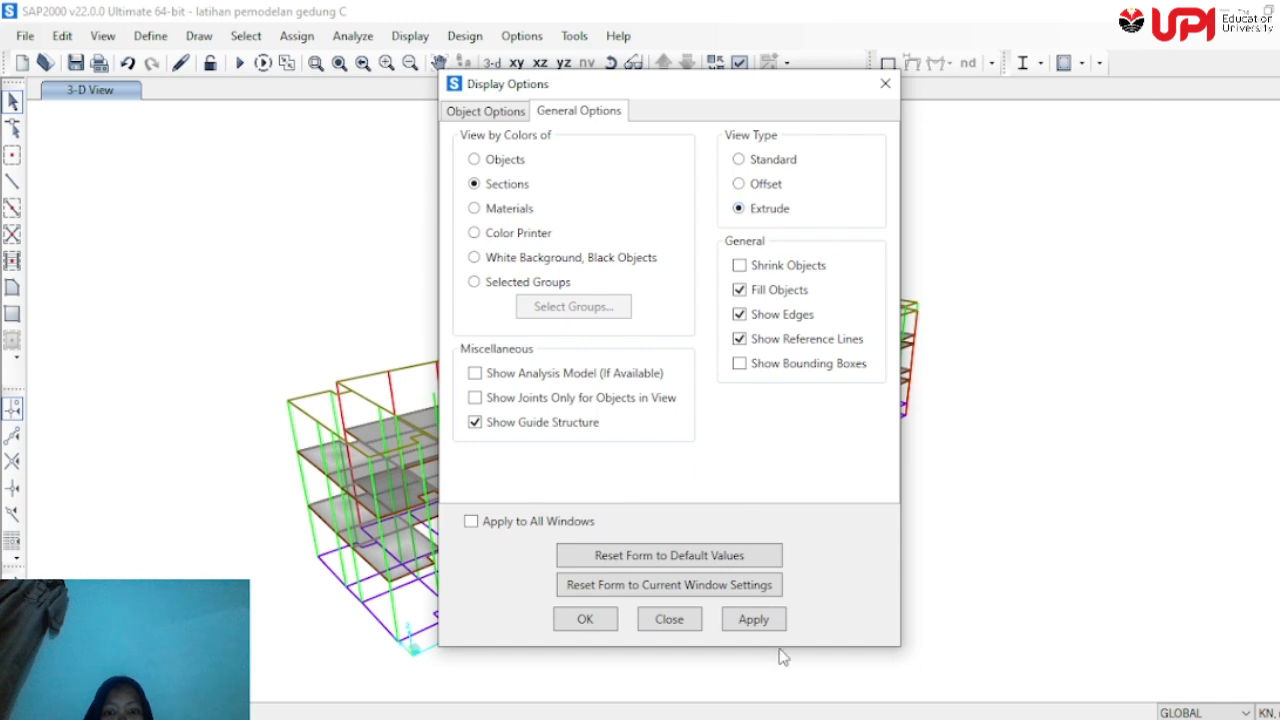
click(728, 620)
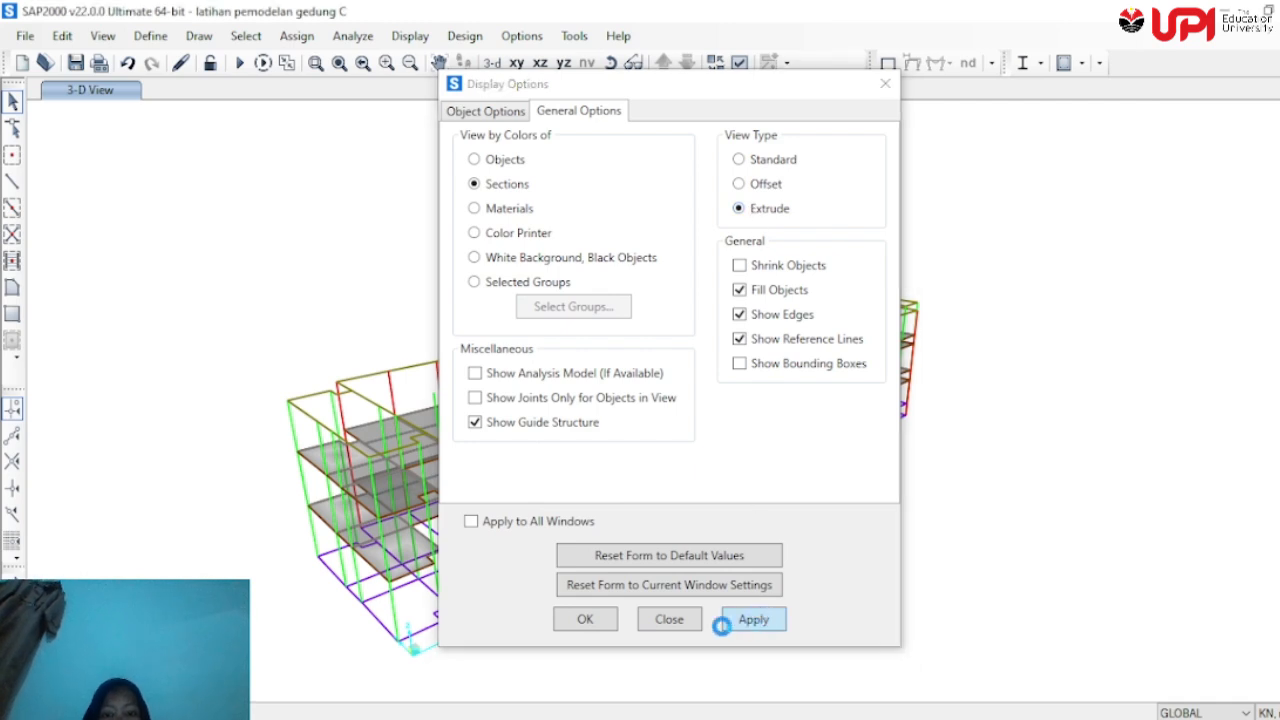
click(602, 615)
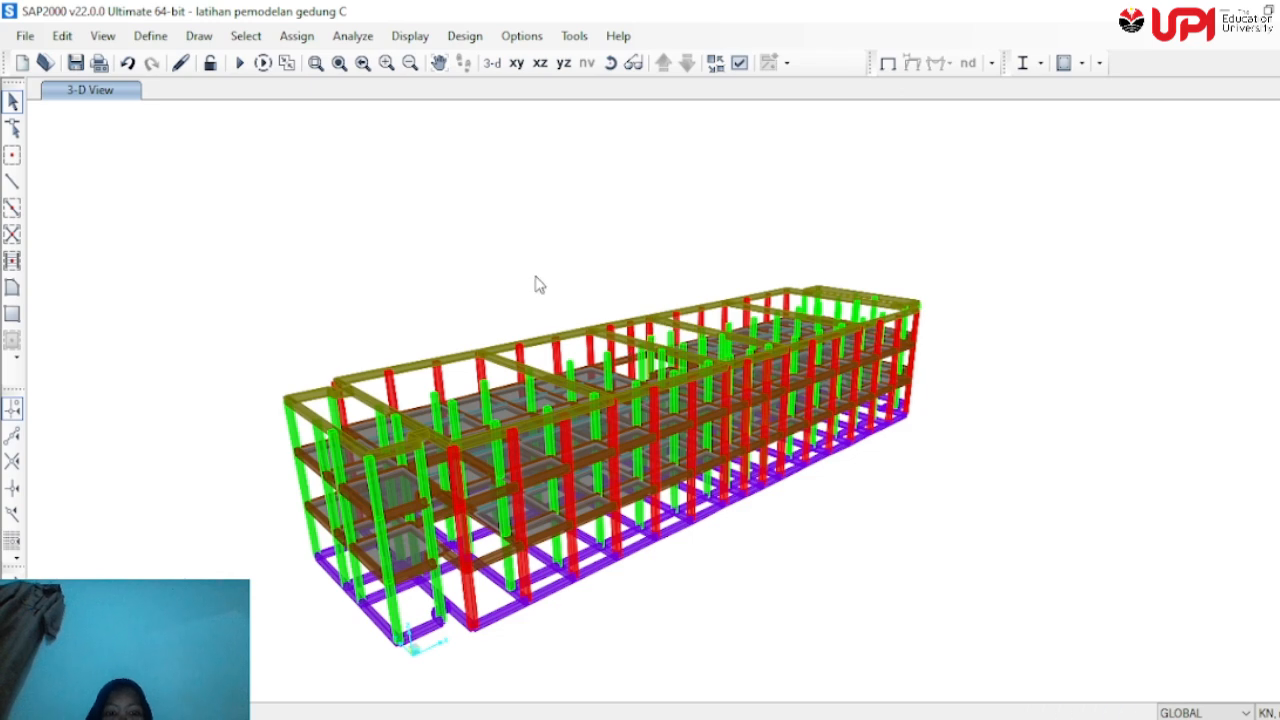
Examine the extruded frame and floor slabs in the Z=3,85 plan and in 3-D from several viewing angles
scroll(543, 283, down, 5)
scroll(543, 362, down, 2)
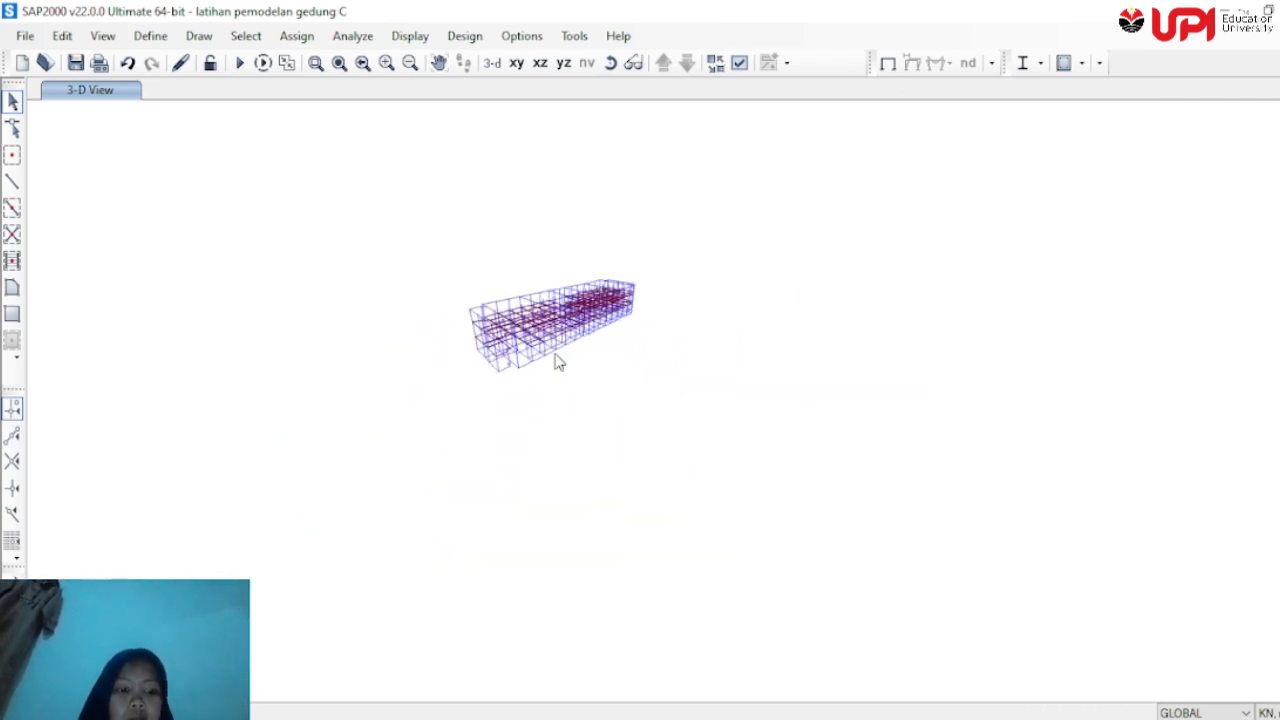
scroll(518, 300, up, 3)
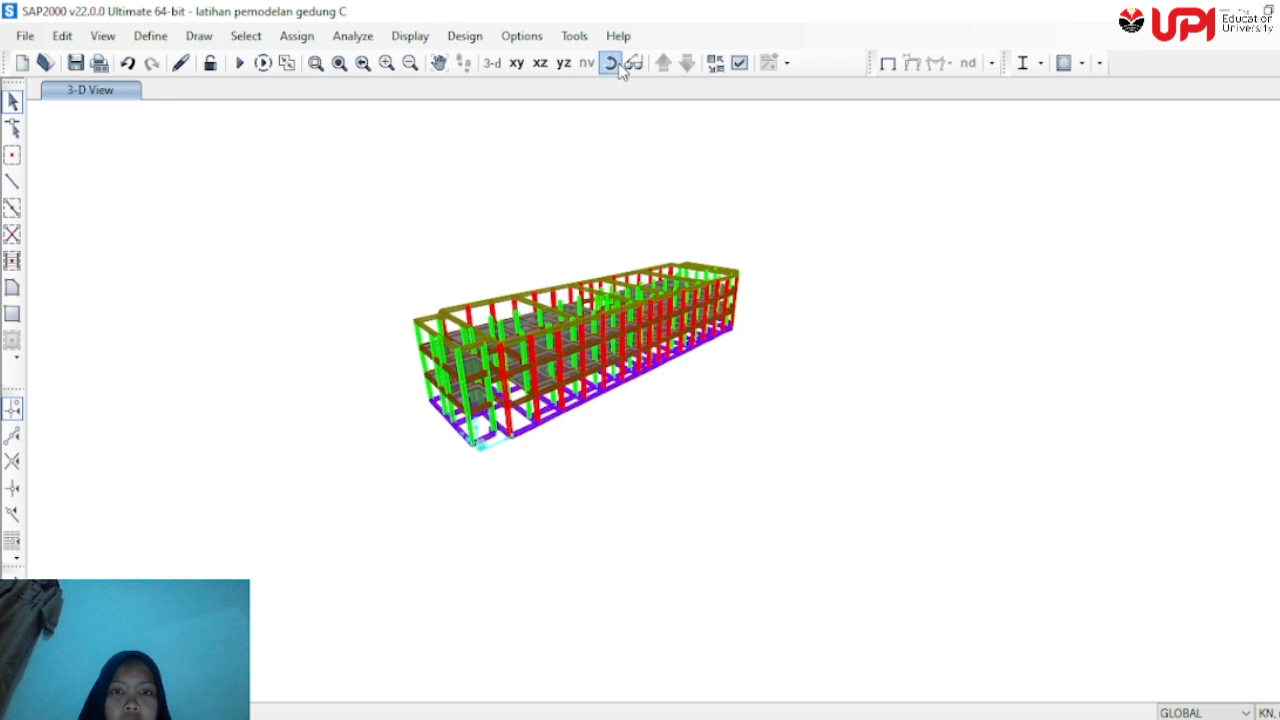
click(518, 63)
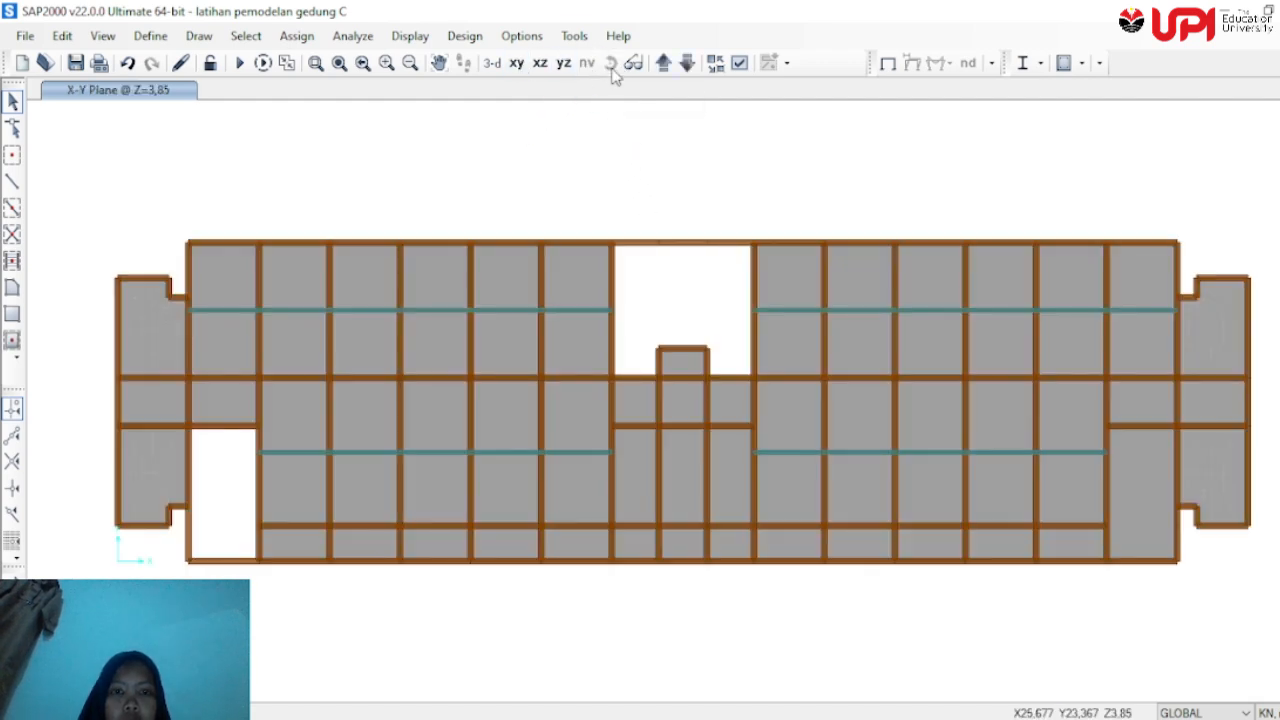
click(492, 63)
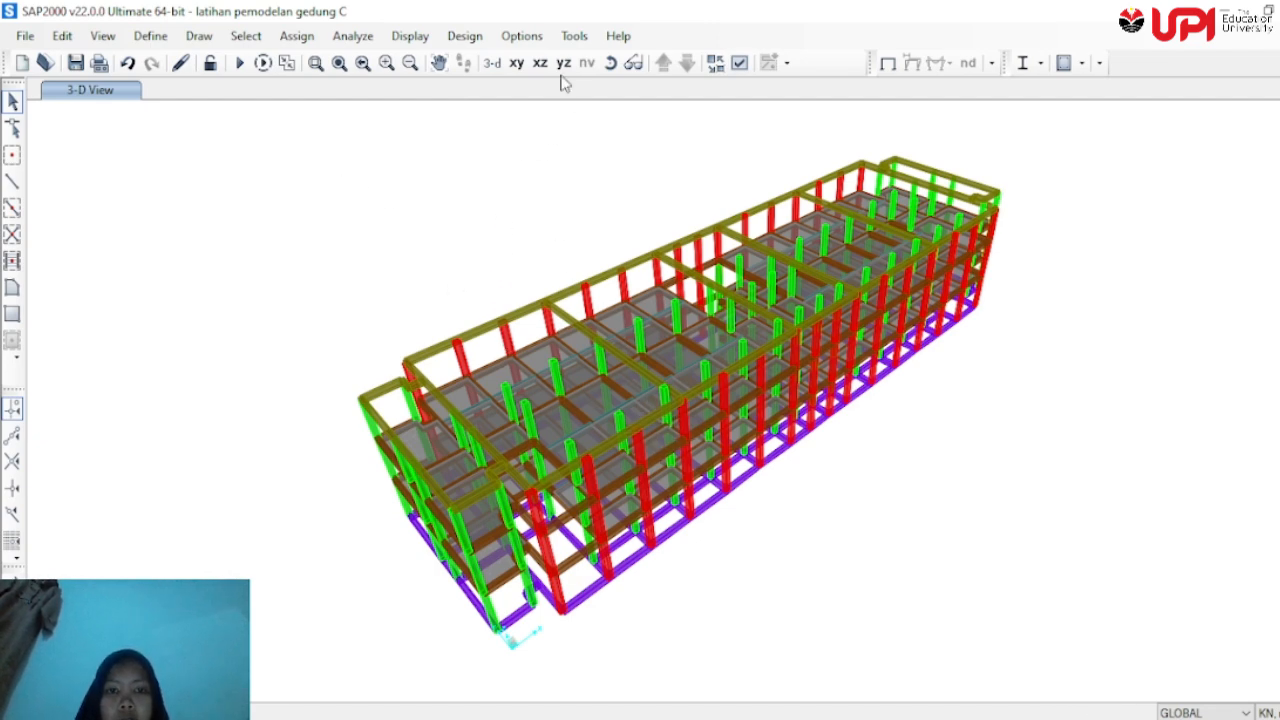
click(610, 62)
mouse_move(594, 206)
mouse_down()
mouse_move(600, 160)
mouse_move(597, 213)
mouse_up()
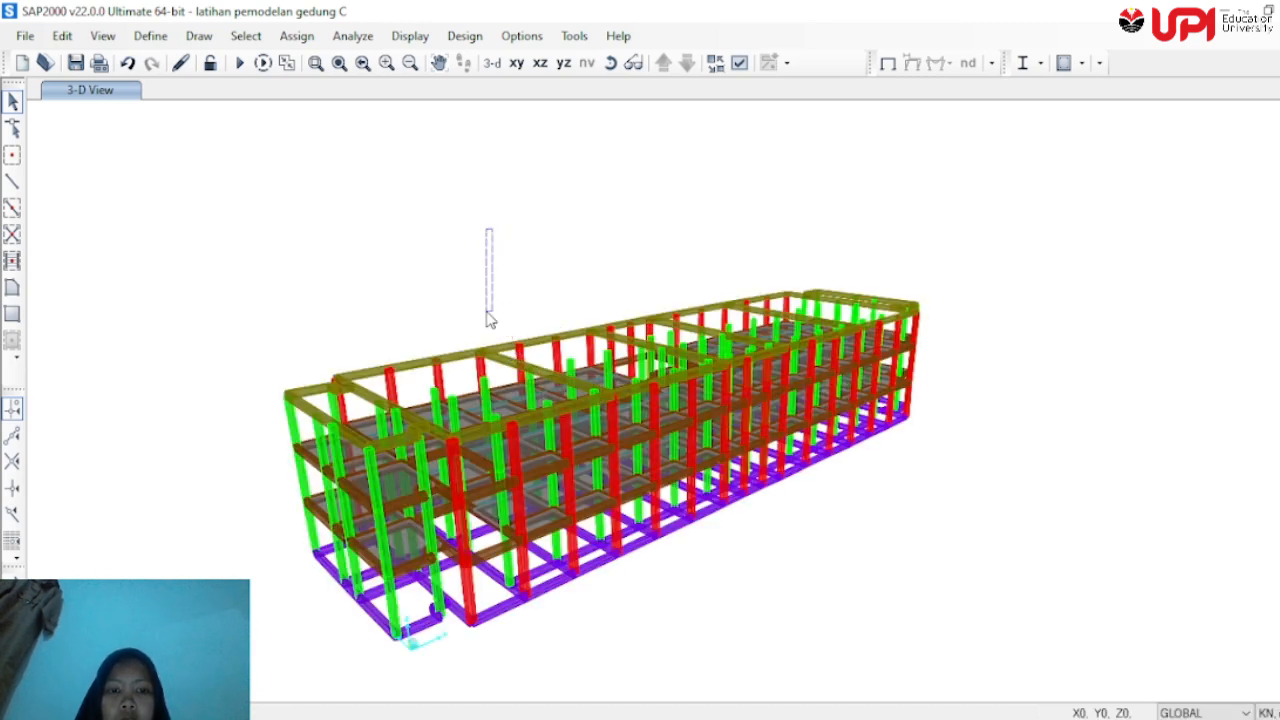
click(610, 62)
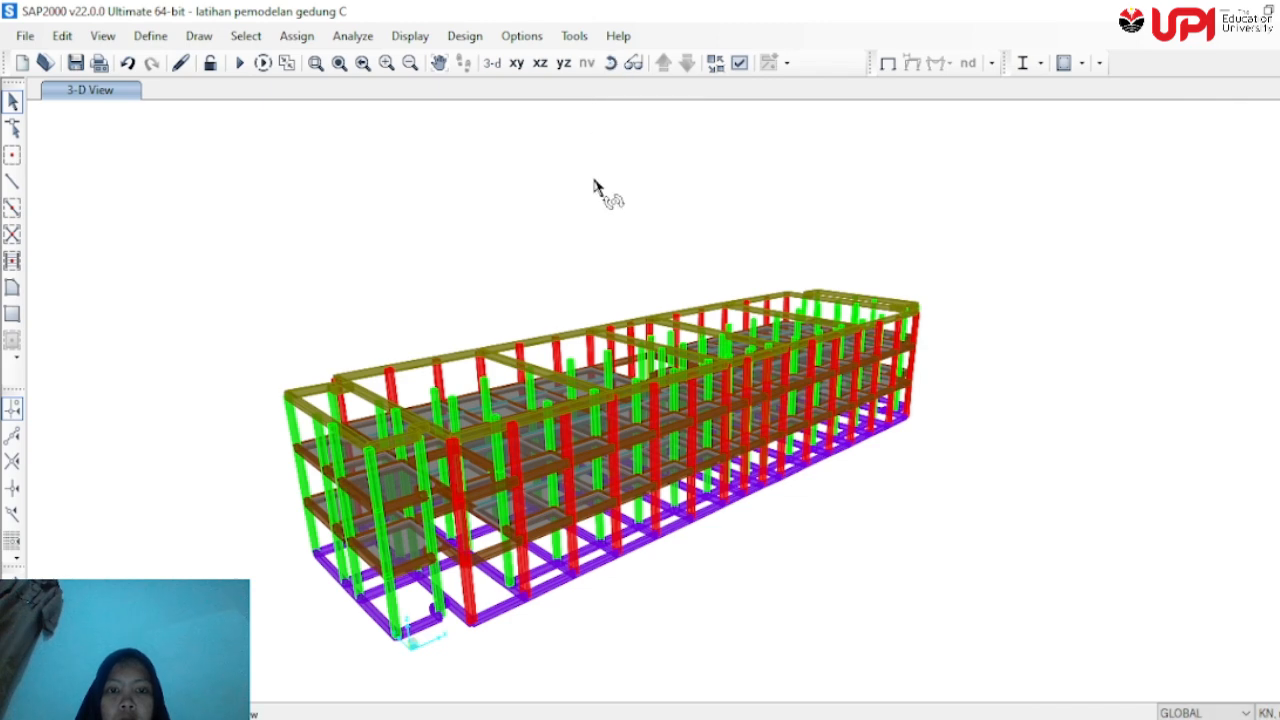
drag(594, 189, 574, 237)
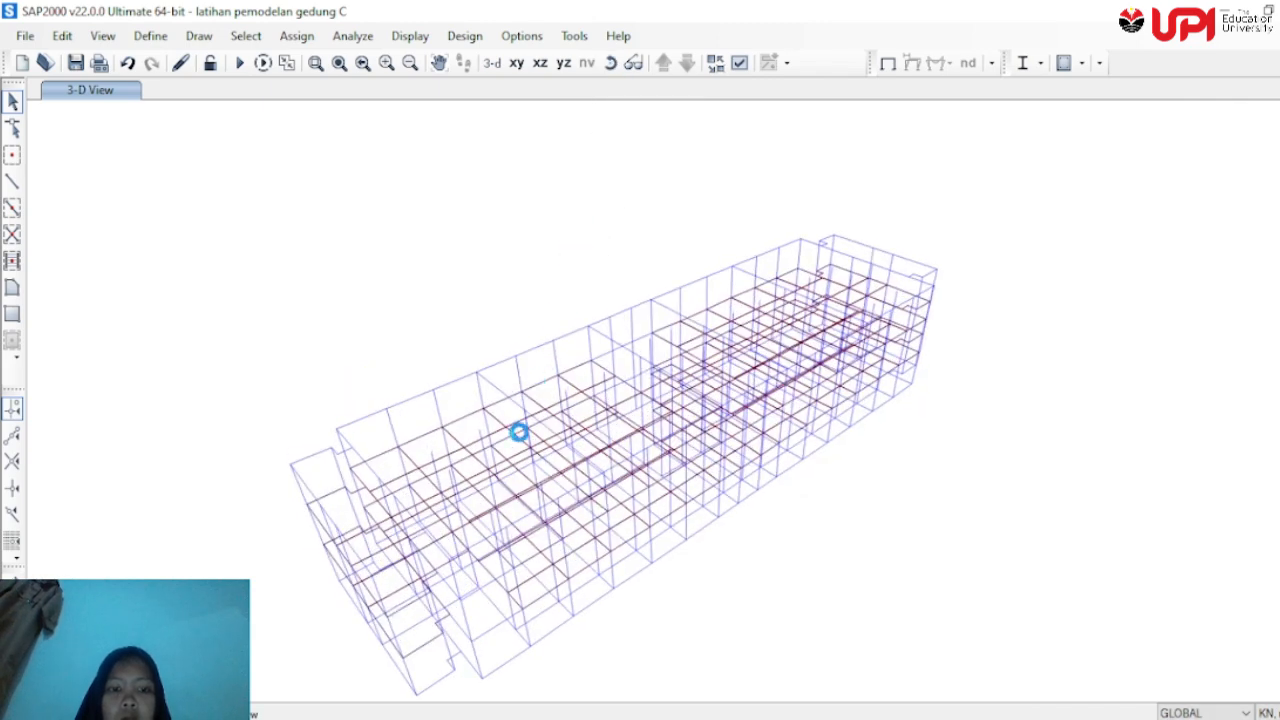
drag(518, 450, 500, 491)
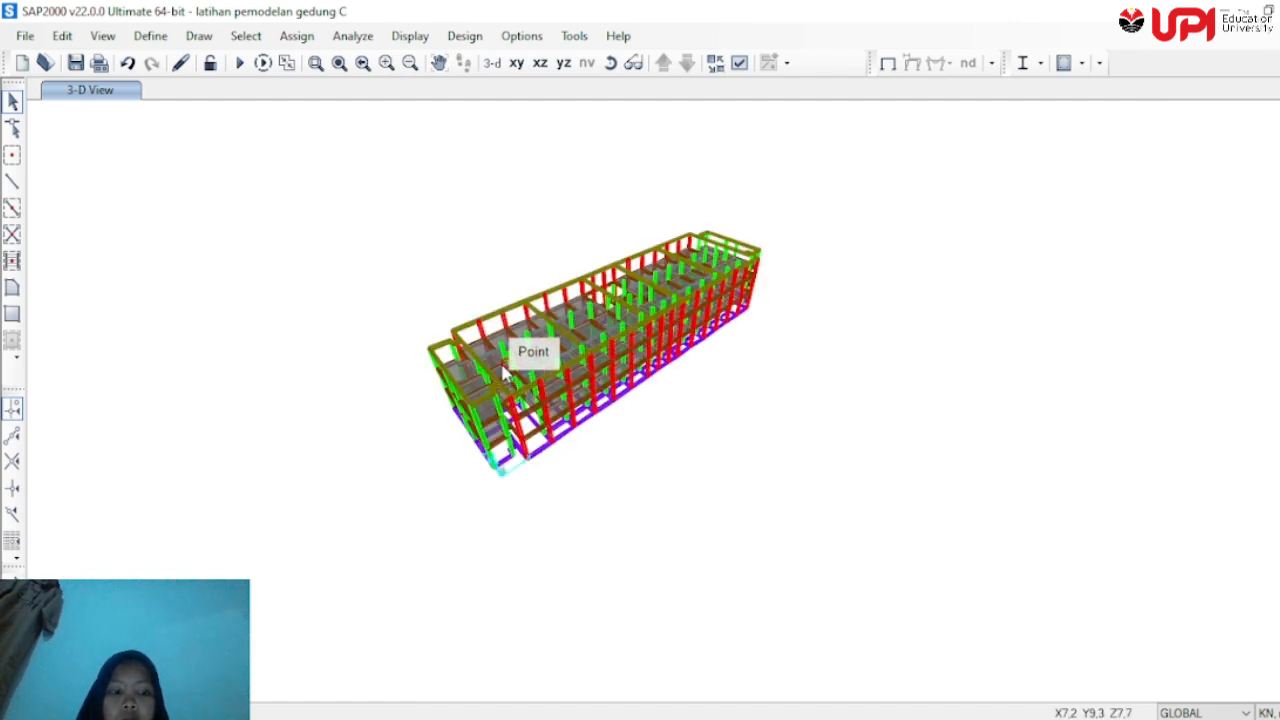
click(610, 63)
drag(551, 243, 314, 117)
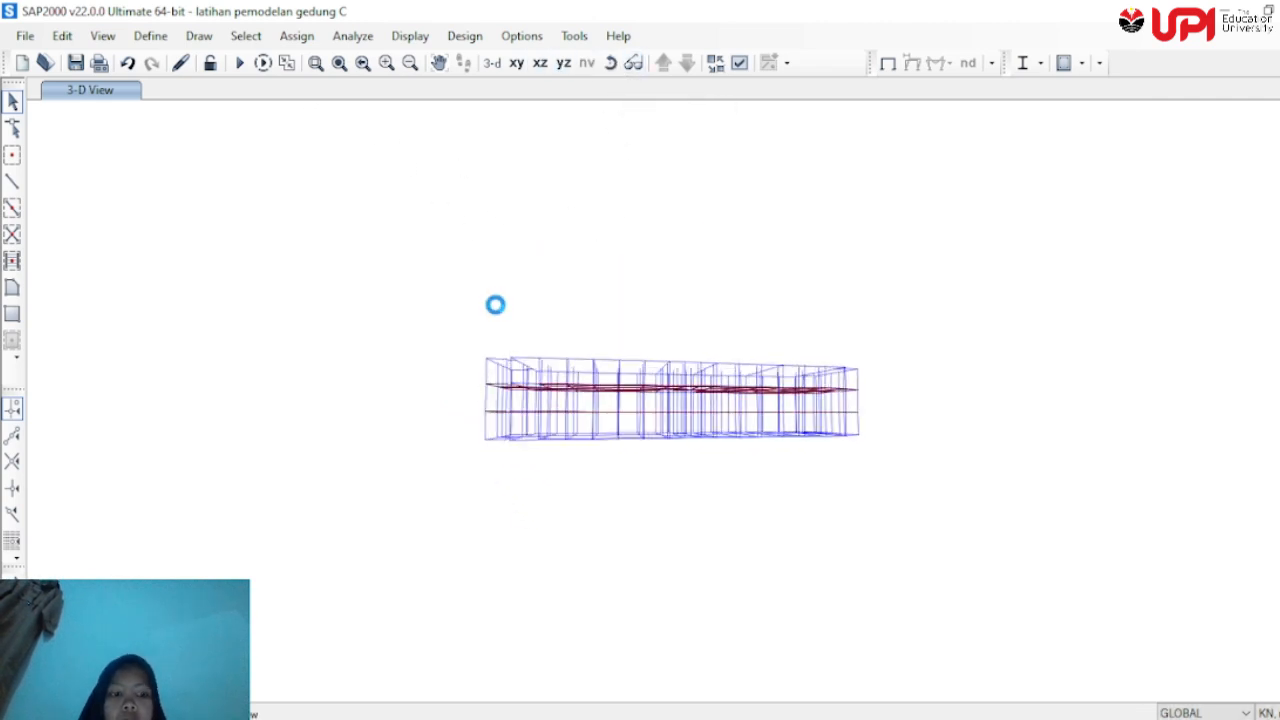